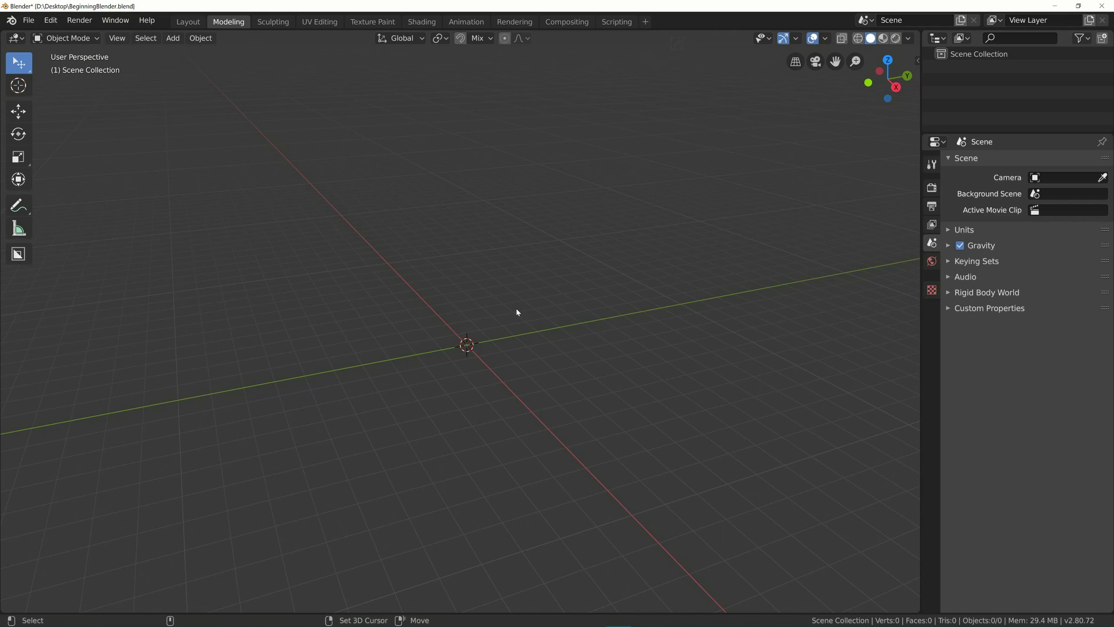
- Add a cube mesh to the empty scene
key("shift+a")
mouse_move(517, 309)
left_click(625, 323)
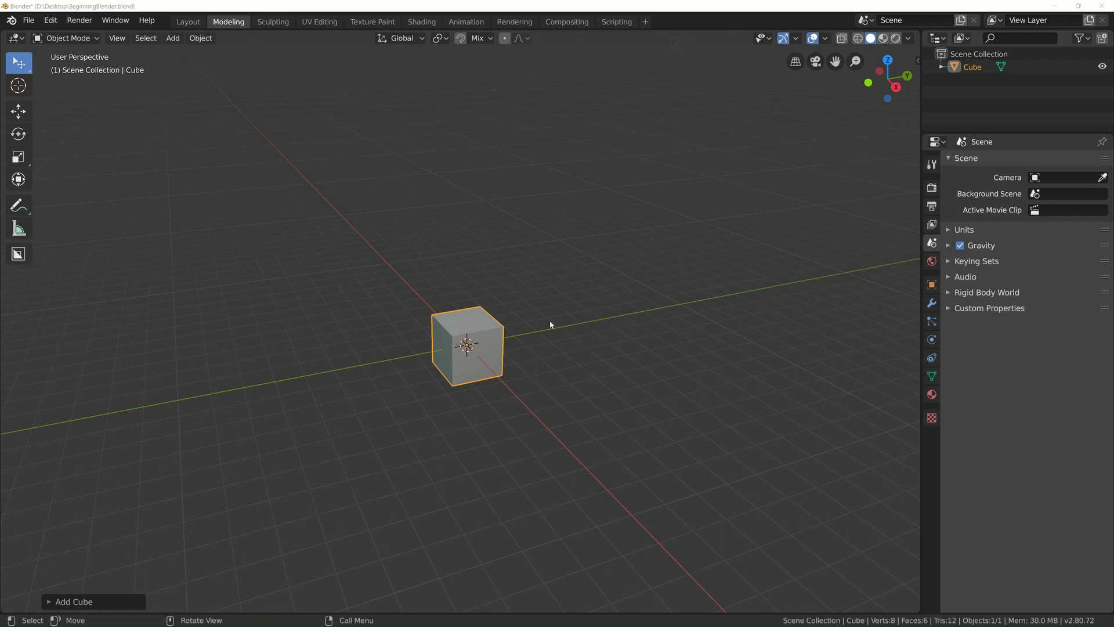
middle_click_drag(549, 321, 552, 320)
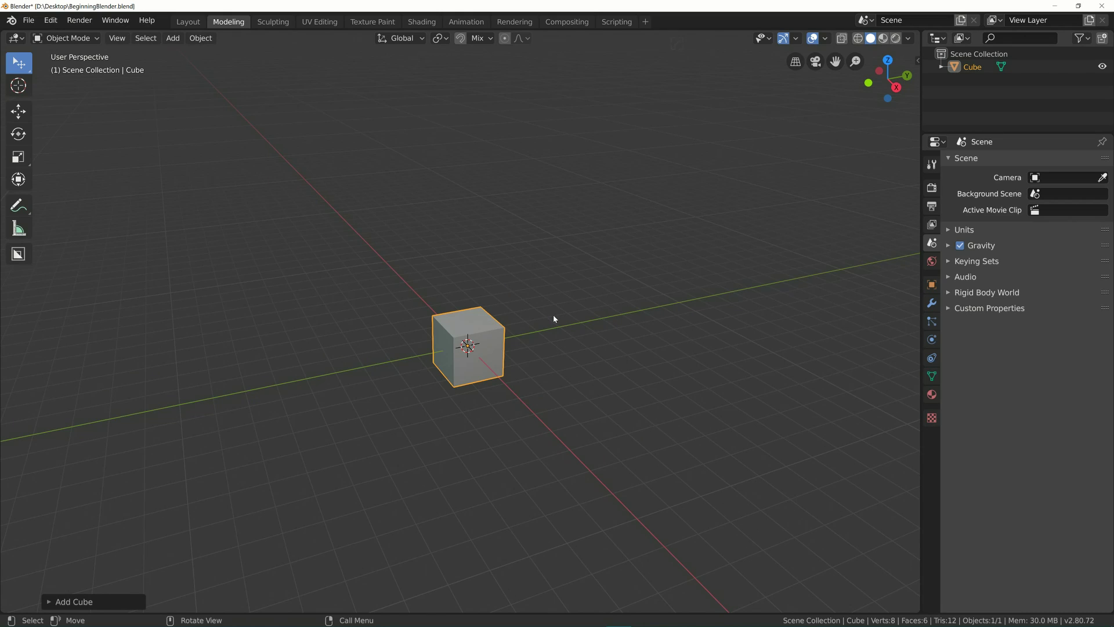
key("shift+a")
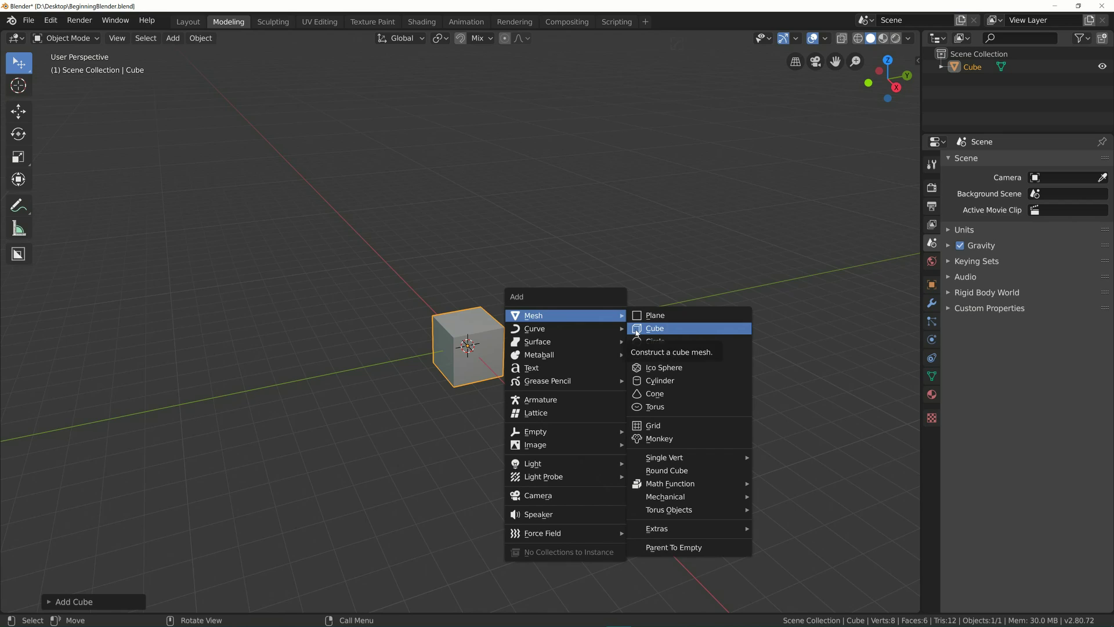
middle_click_drag(586, 340, 584, 321, "shift")
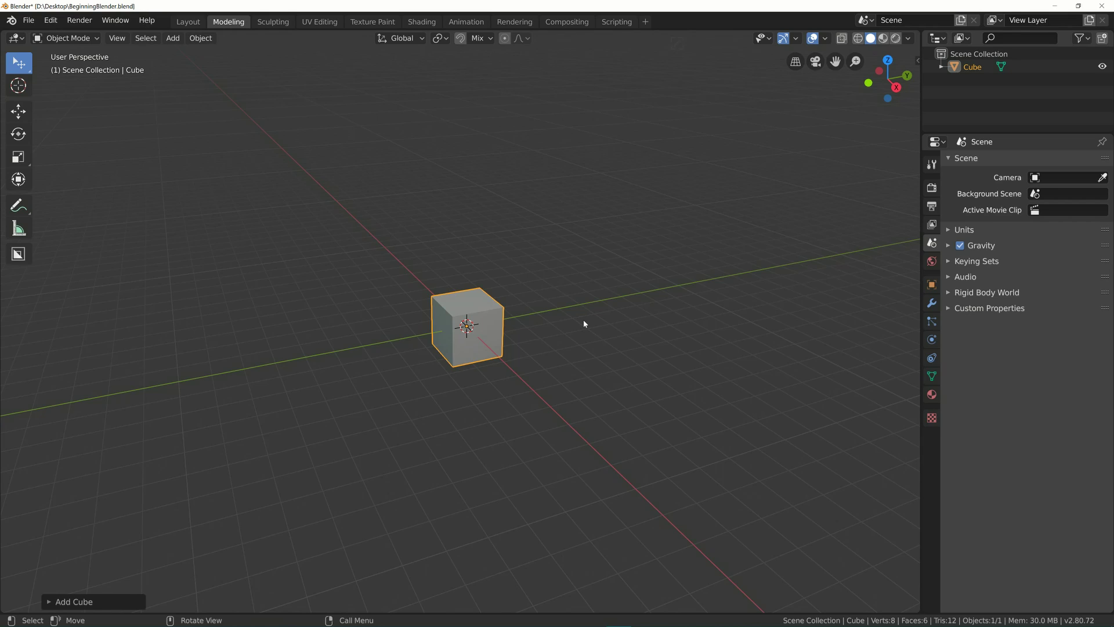
scroll(529, 322, "up", 2)
middle_click_drag(529, 315, 520, 331, "shift")
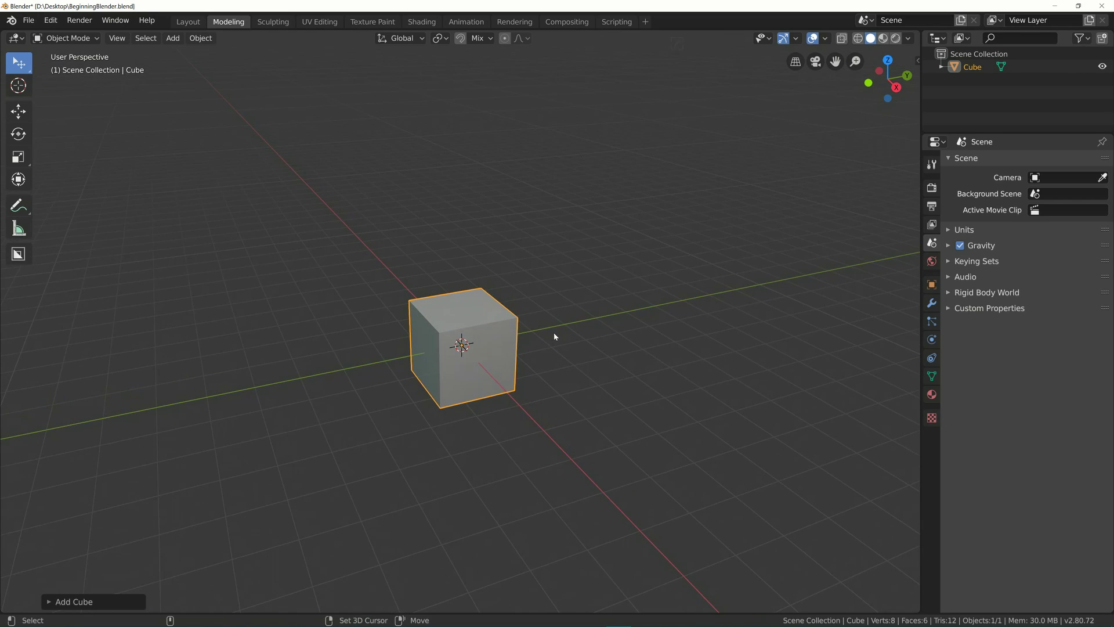
- Move the 3D cursor around the scene and place it on the cube, slightly below its origin
right_click_drag(555, 336, 707, 300, "shift")
right_click_drag(542, 398, 356, 266, "shift")
right_click(498, 341, "shift")
middle_click_drag(505, 349, 537, 325)
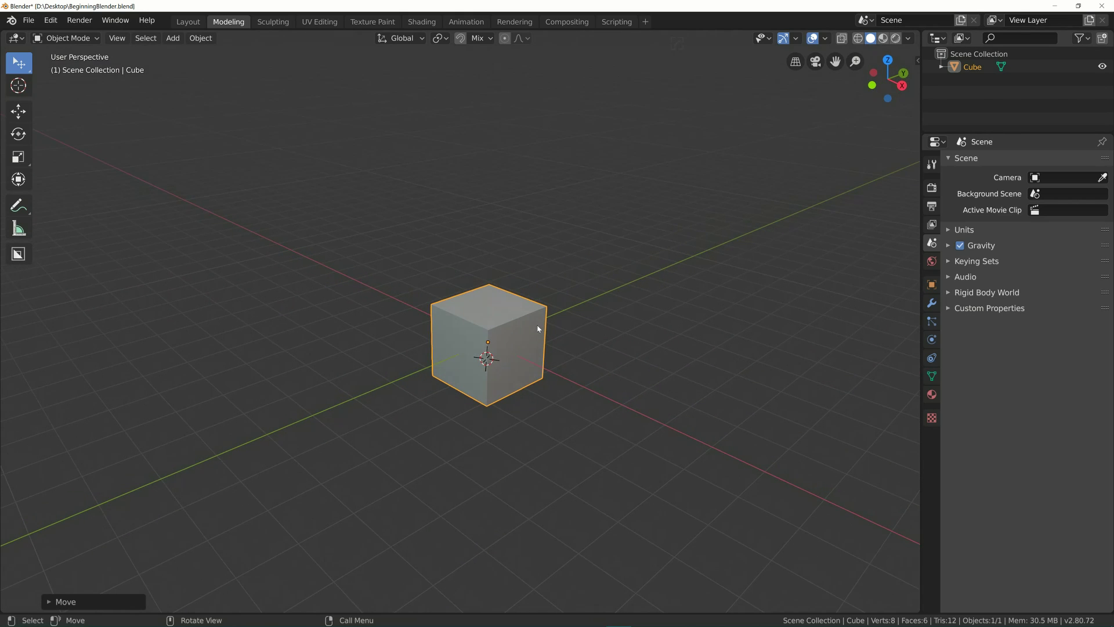
- Enter Edit Mode on the cube, deselect all its geometry and select all of it again
left_click(525, 320)
key("Tab")
middle_click_drag(574, 306, 578, 301)
key("alt+a")
scroll(570, 310, "up", 3)
key("Tab")
scroll(570, 312, "down", 2)
key("Tab")
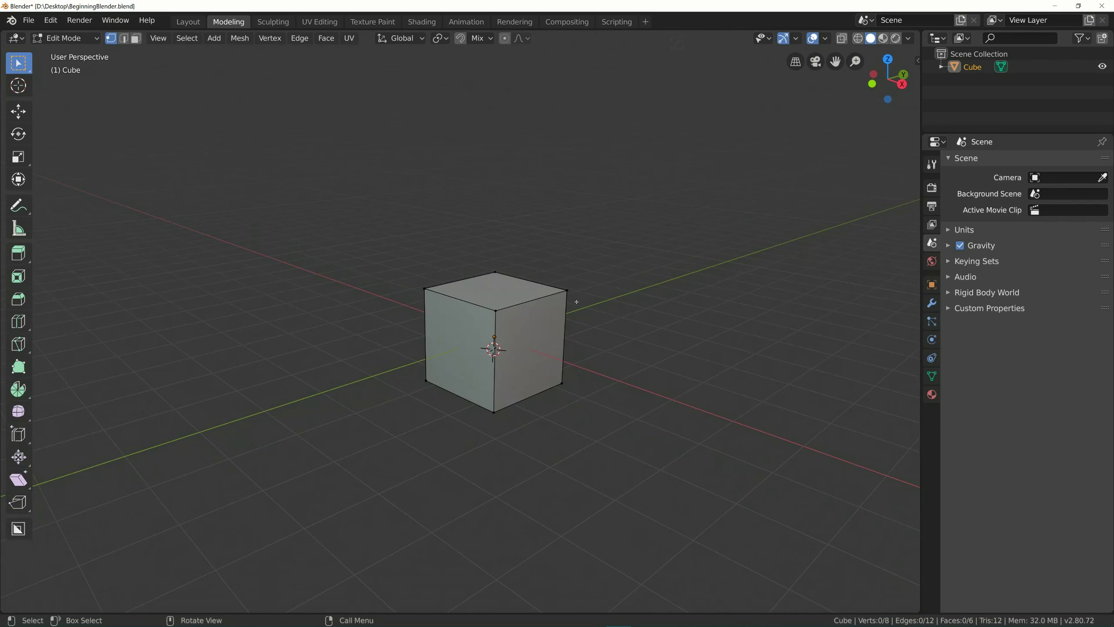
key("a")
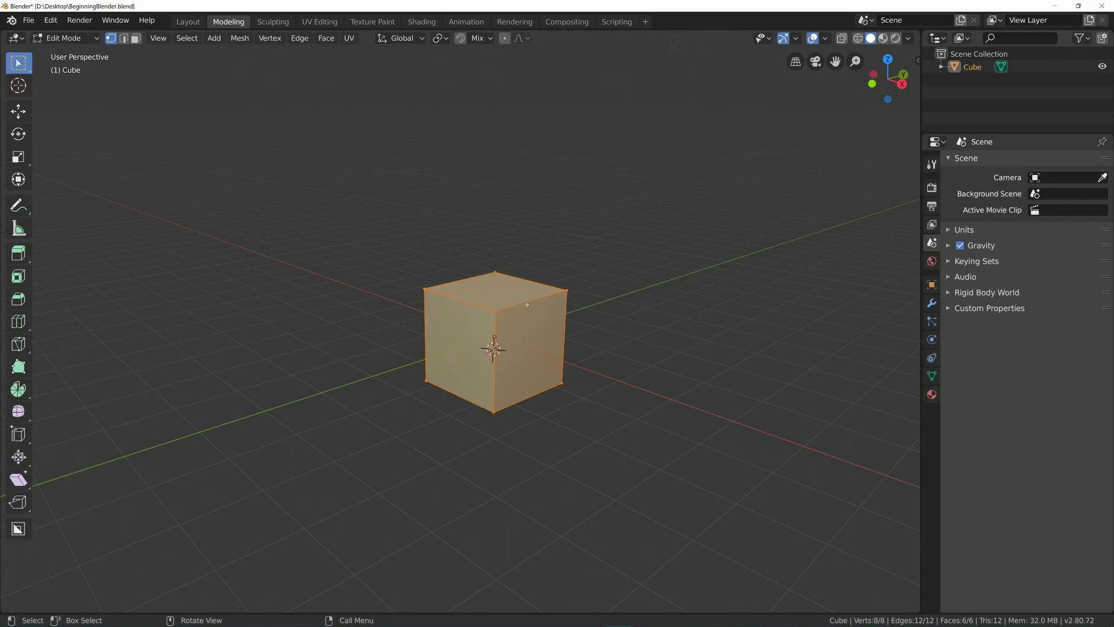
- Toggle the cube between Edit Mode and Object Mode, finishing in Object Mode
key("Tab")
mouse_move(564, 318)
middle_mouse_down()
mouse_move(566, 305)
mouse_move(560, 318)
middle_mouse_up()
key("Tab")
key("Tab")
key("Tab")
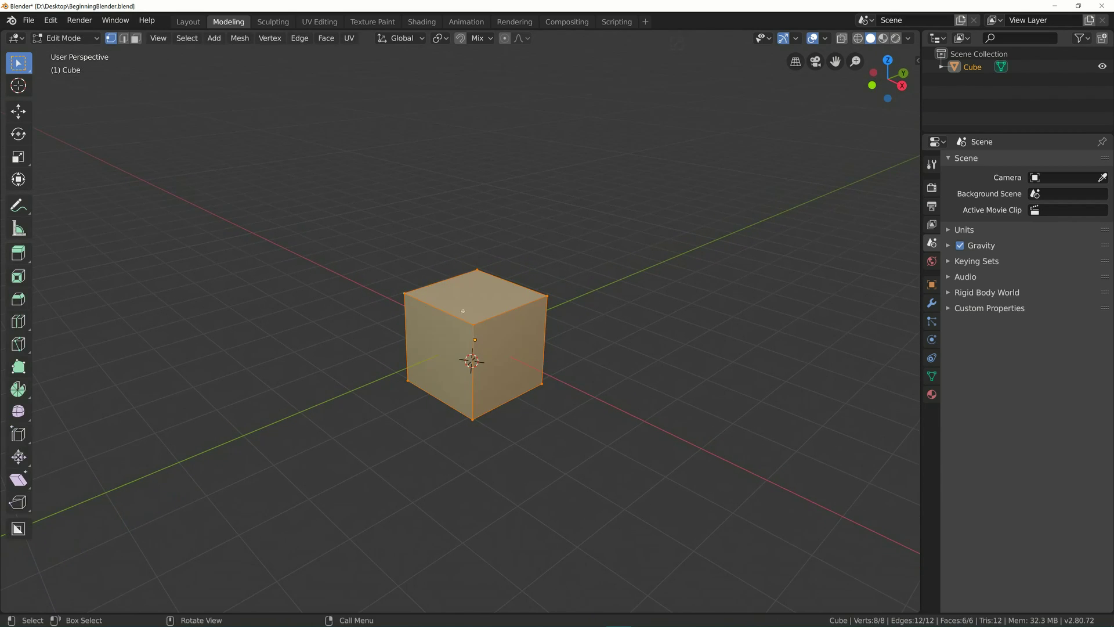
key("Tab")
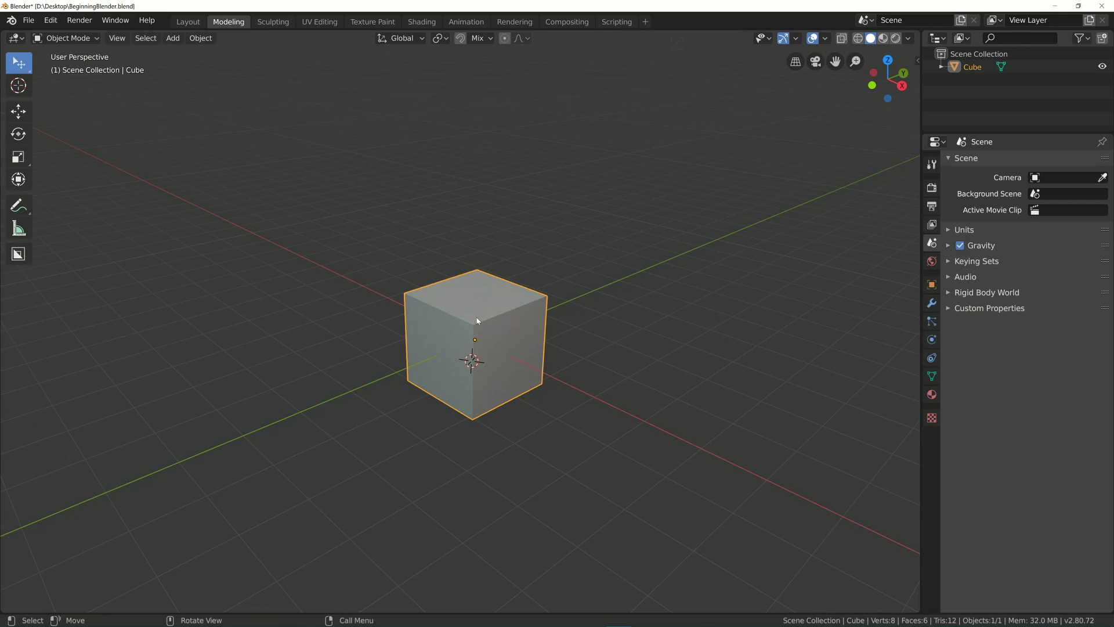
- Try moving the whole cube freely in Object Mode
key("g")
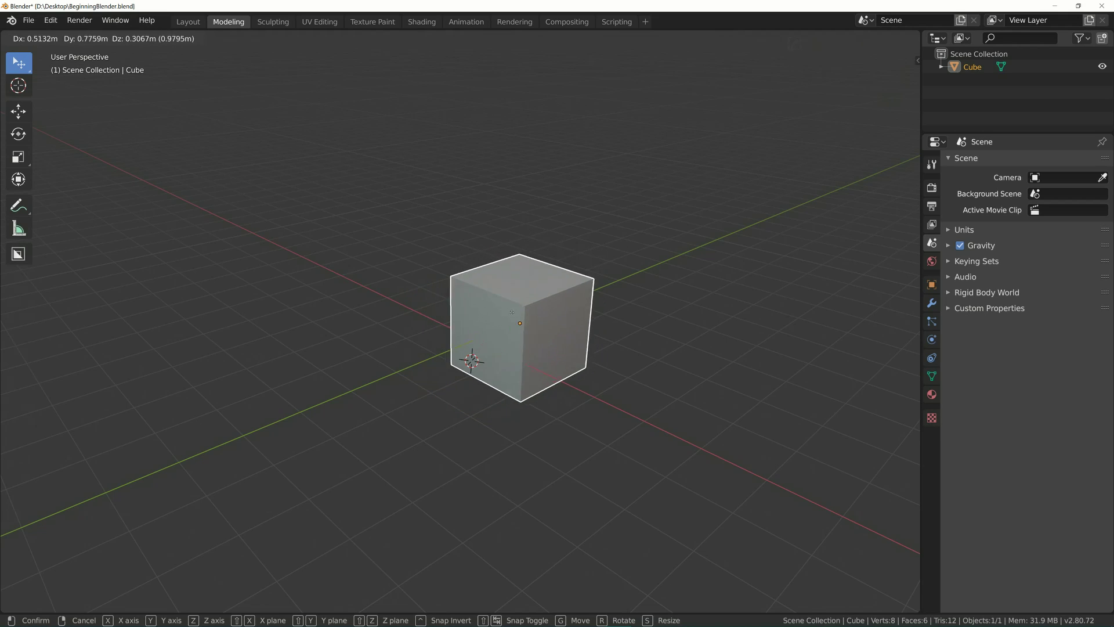
key("Escape")
mouse_move(514, 263)
middle_mouse_down("shift")
mouse_move(508, 301)
mouse_move(510, 251)
middle_mouse_up("shift")
key("g")
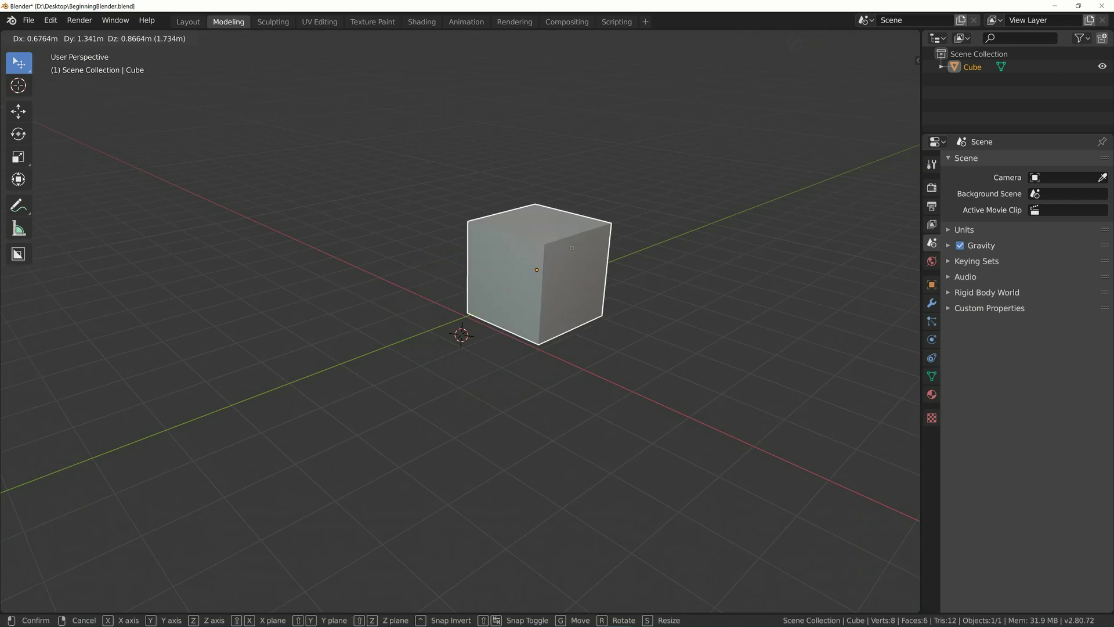
key("Escape")
- Compare the cube in Edit Mode and Object Mode by switching back and forth between the two modes
key("Tab")
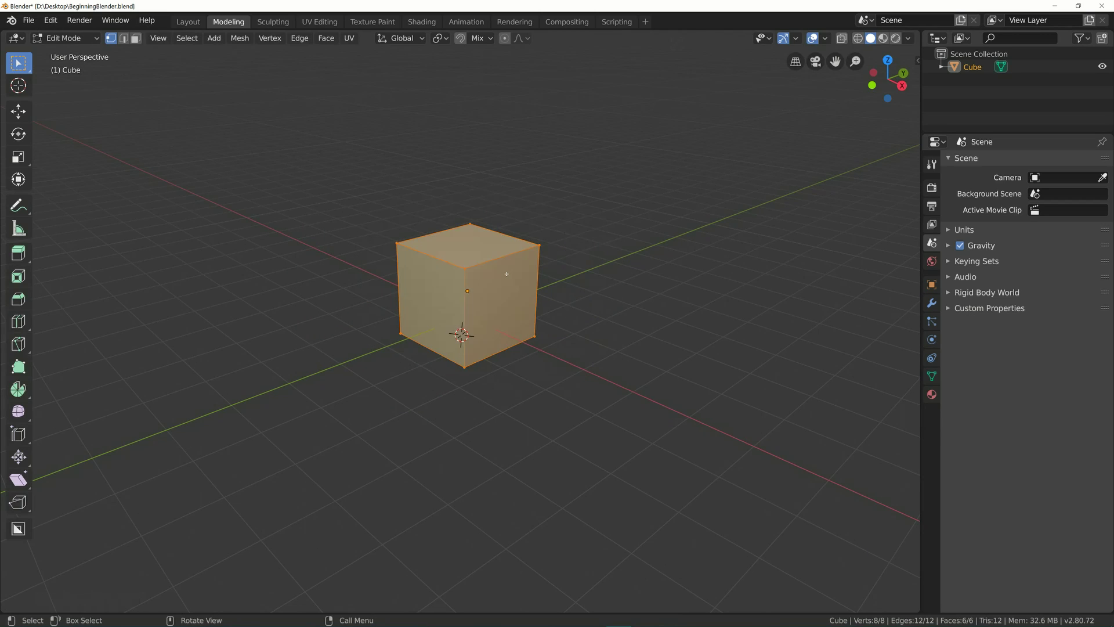
scroll(504, 285, "up", 3)
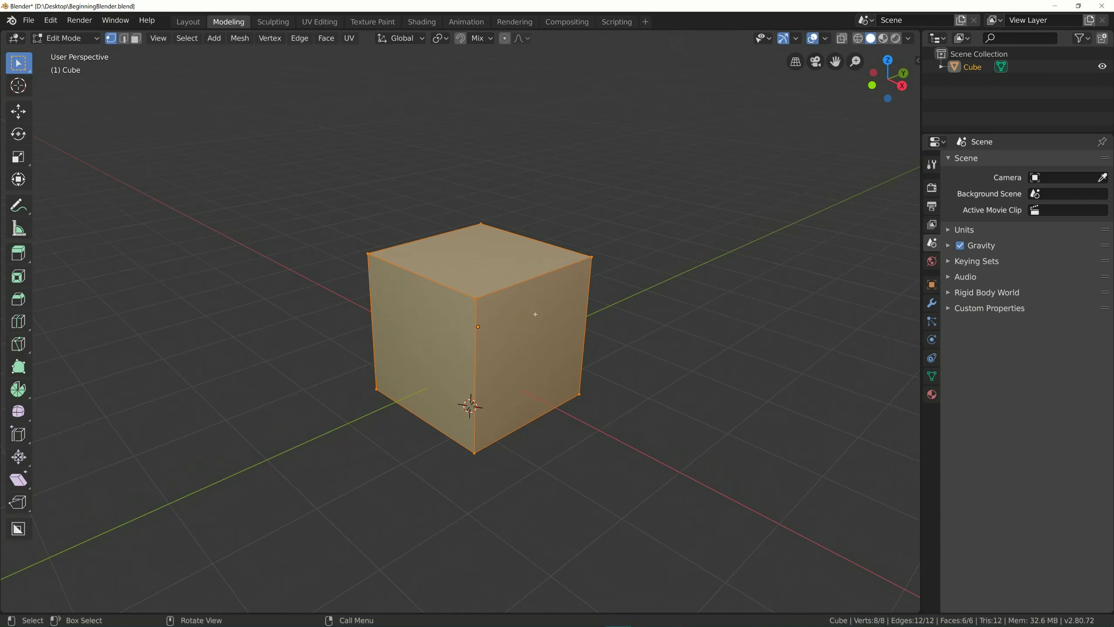
key("Tab")
key("Tab")
key("Tab")
key("Tab")
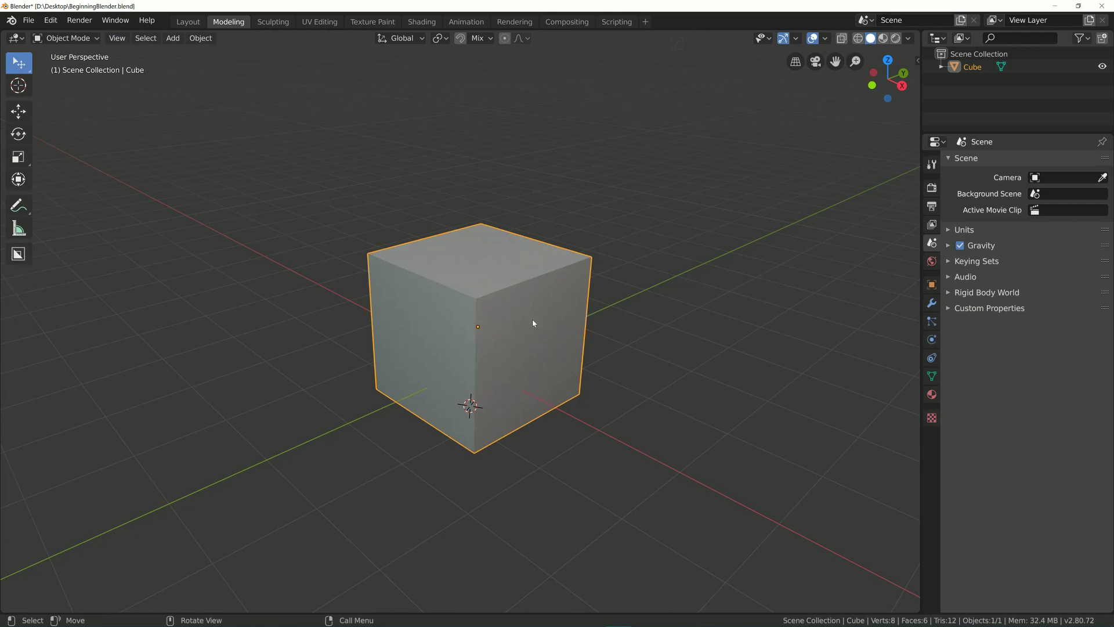
- Bring up the open windows, return to Blender and put the cube back in Object Mode
key("alt+Tab")
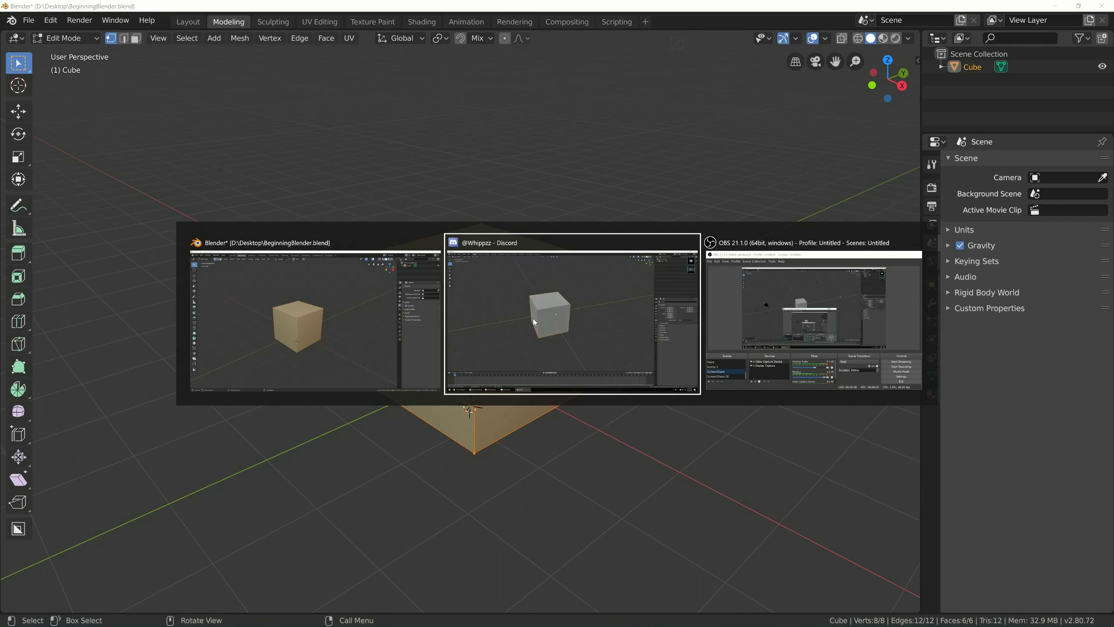
left_click(374, 320)
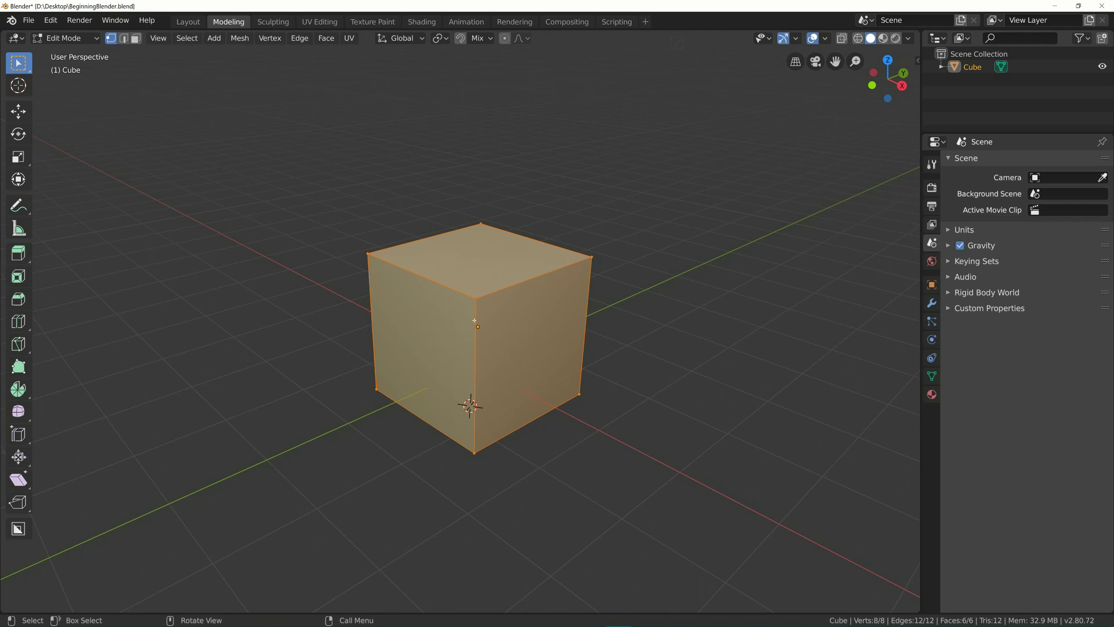
middle_click_drag(474, 321, 498, 268)
key("Tab")
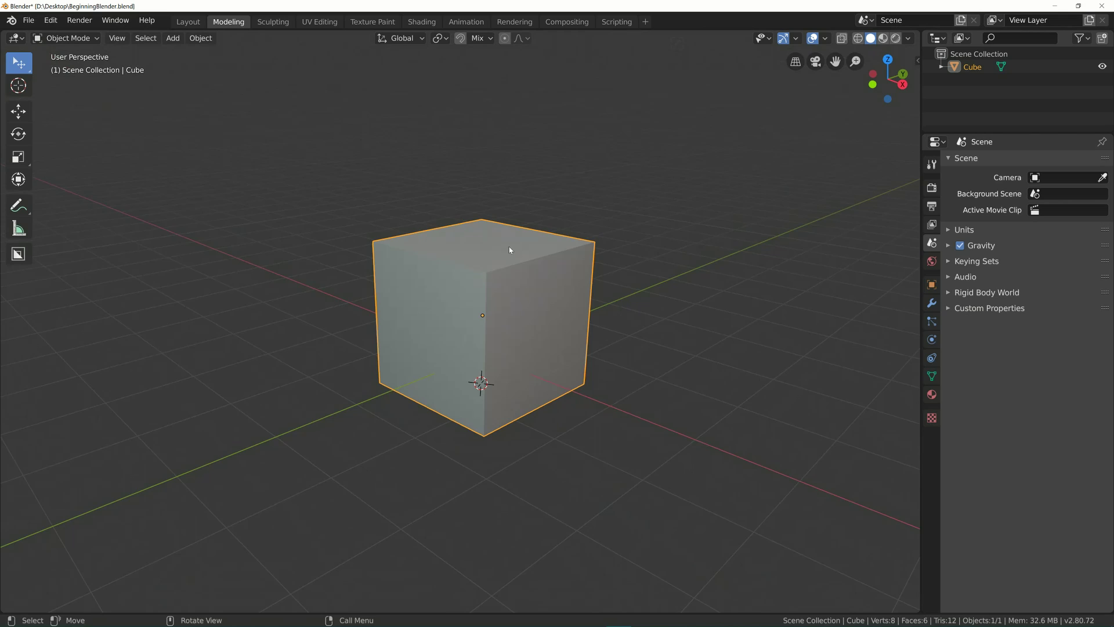
- Try the Move and Rotate transforms on the cube in Object Mode
scroll(510, 250, "down", 3)
key("g")
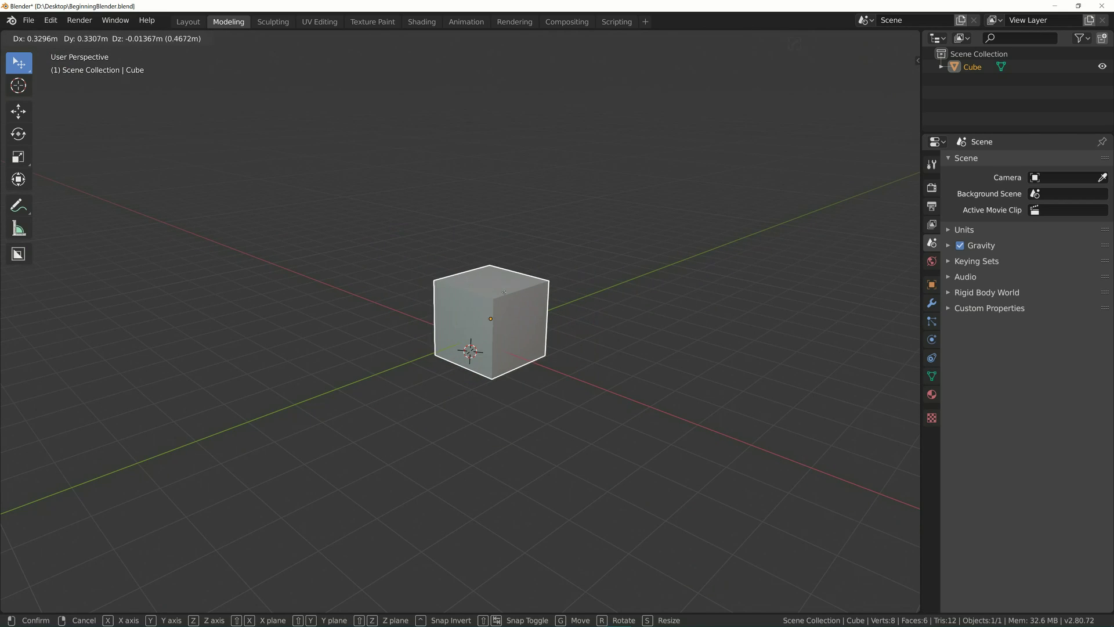
key("Escape")
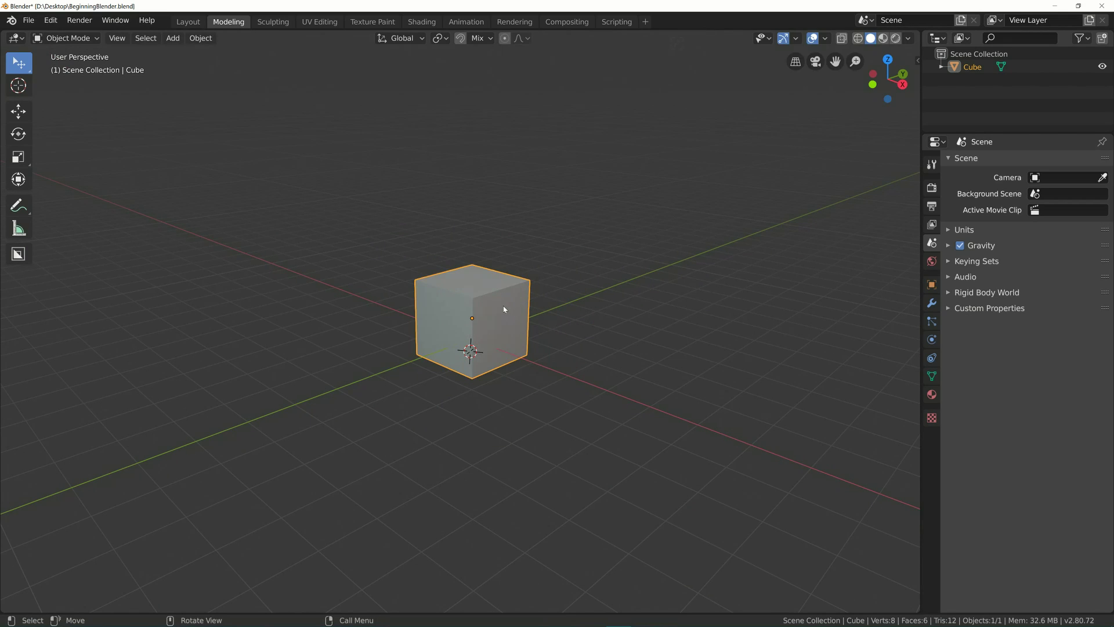
key("g")
key("Escape")
key("r")
key("Escape")
- Scale the cube up, move it away from its place and rotate it in Object Mode
key("s")
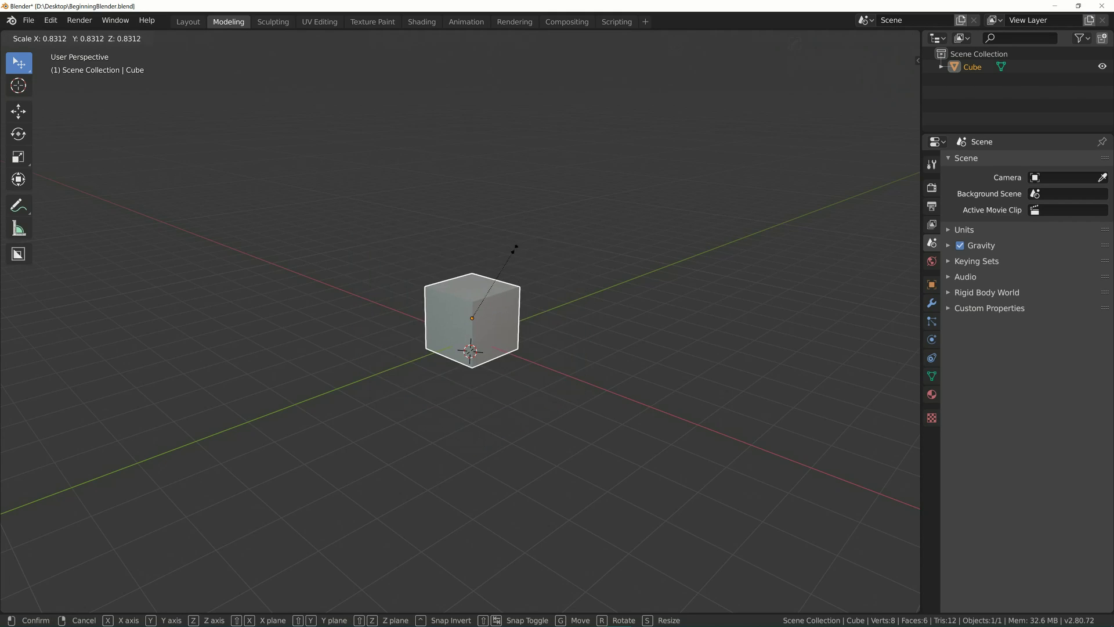
left_click(566, 236)
key("g")
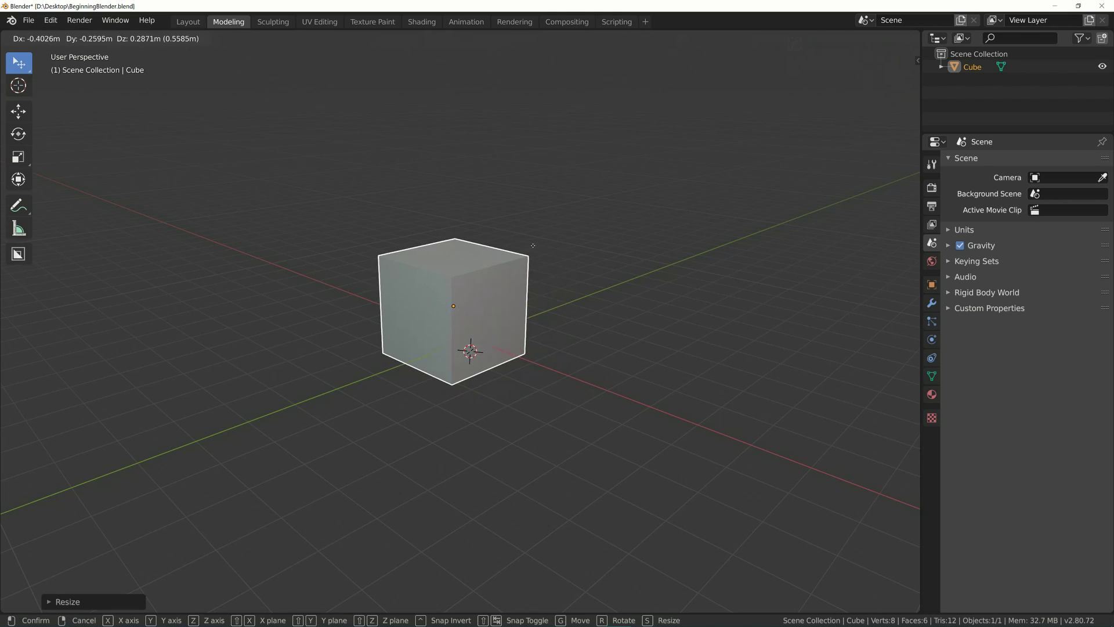
left_click(532, 257)
key("r")
left_click(560, 257)
key("s")
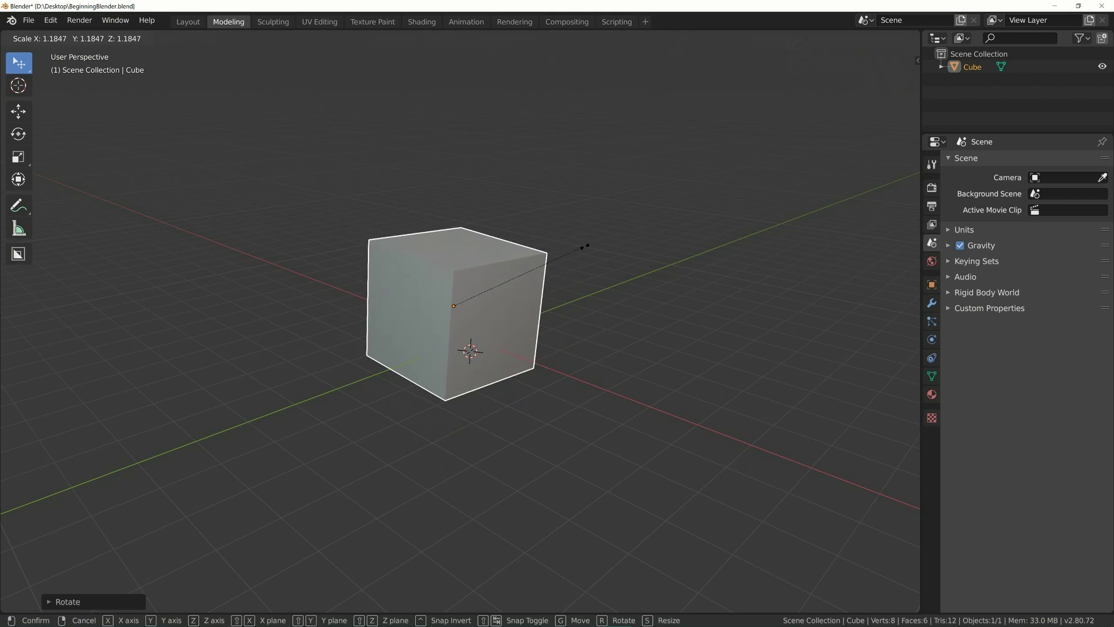
key("Escape")
- Undo the cube's rotation, move and scaling
key("ctrl+z")
key("ctrl+z")
key("ctrl+z")
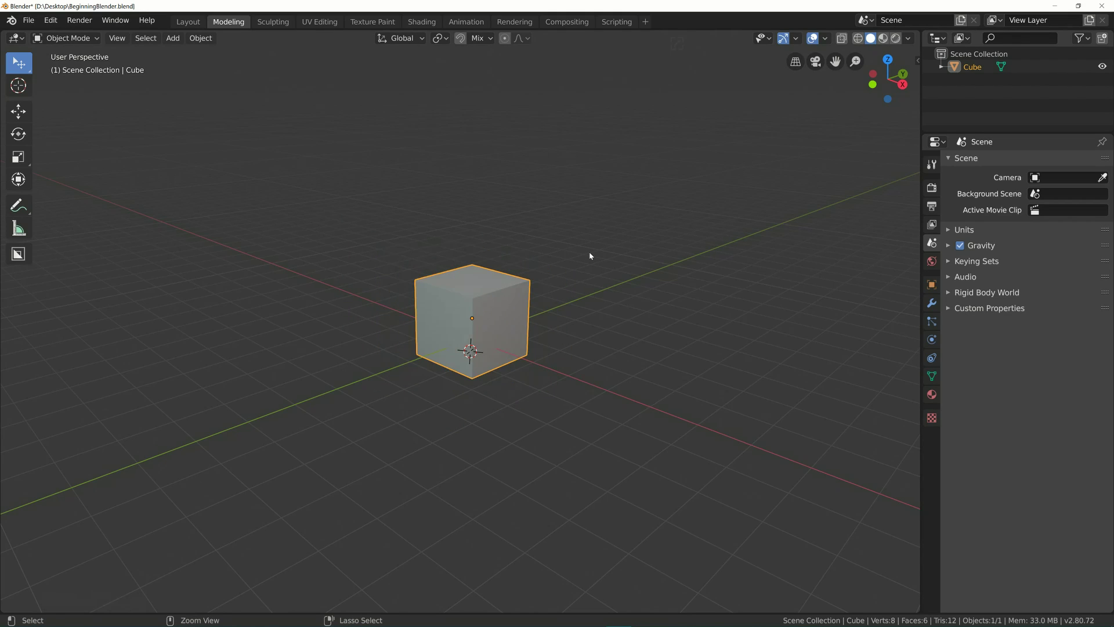
key("Tab")
key("Tab")
- Add a Mirror modifier to the cube
left_click(932, 377)
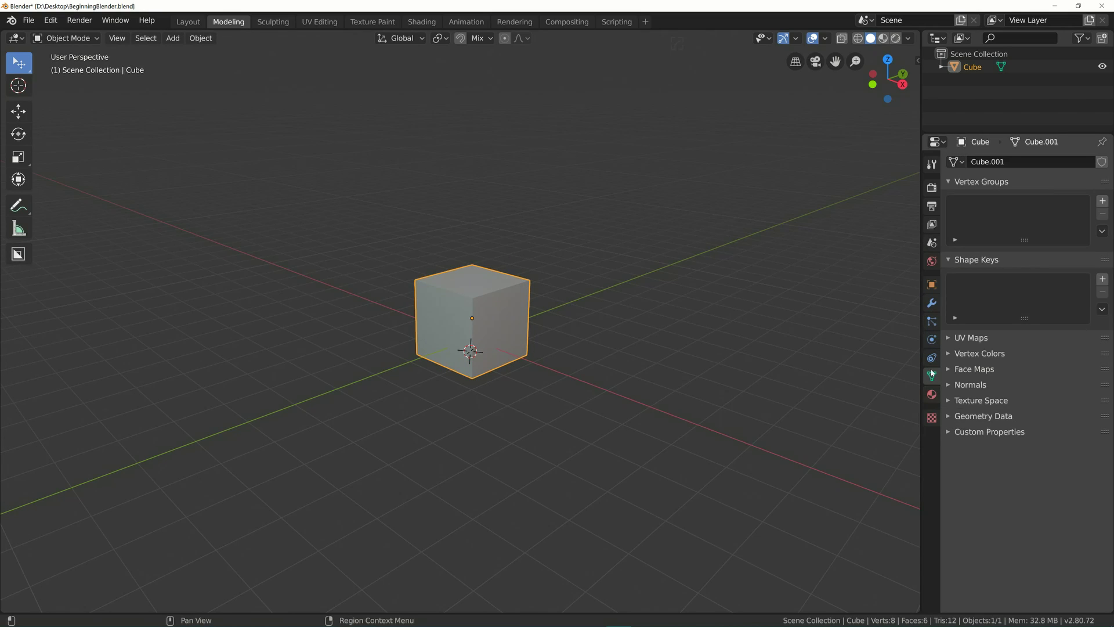
left_click(931, 305)
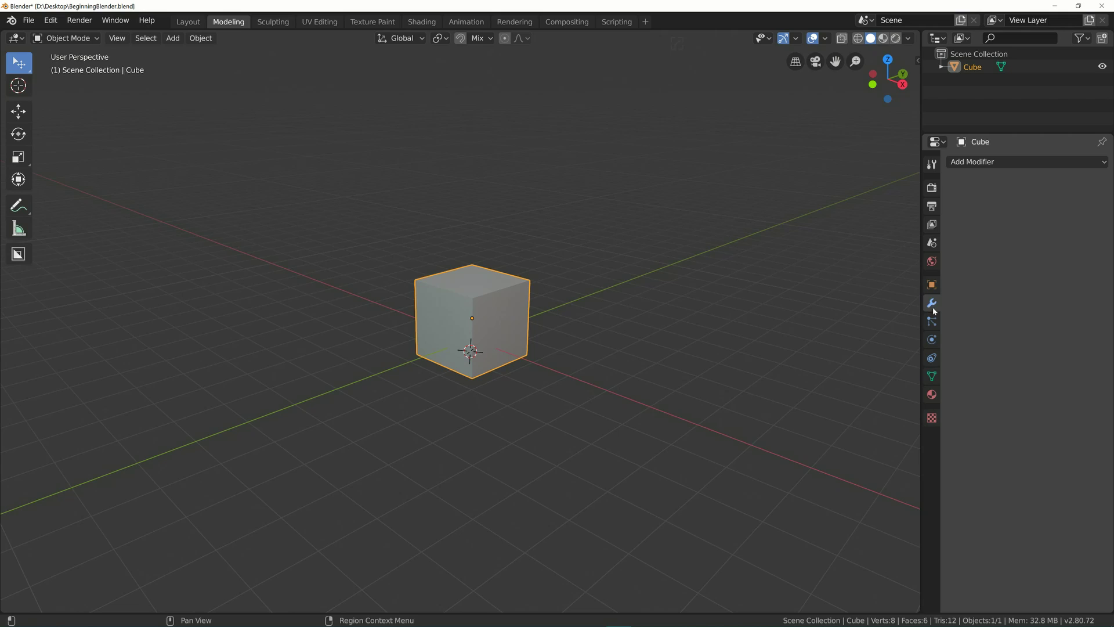
left_click(981, 162)
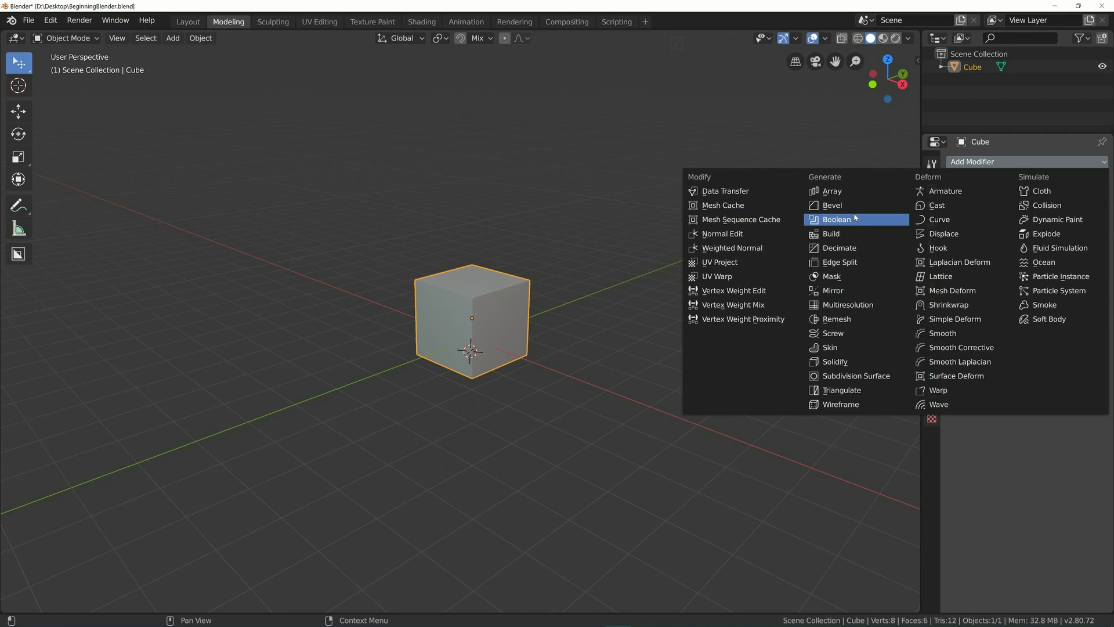
left_click(842, 290)
middle_click_drag(803, 298, 653, 307)
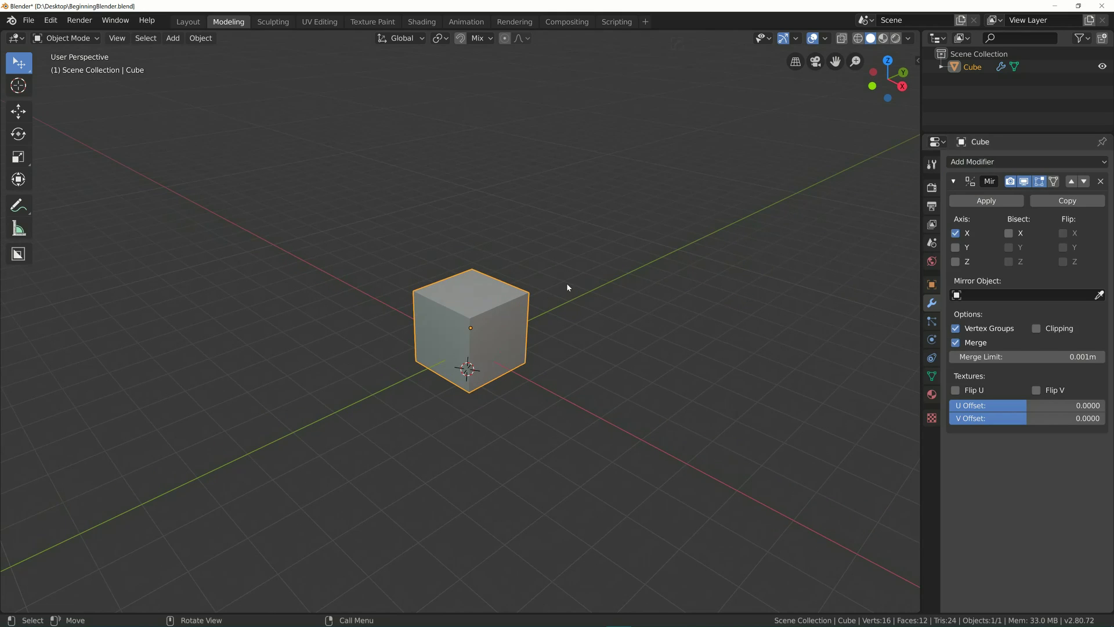
middle_click_drag(568, 287, 514, 334)
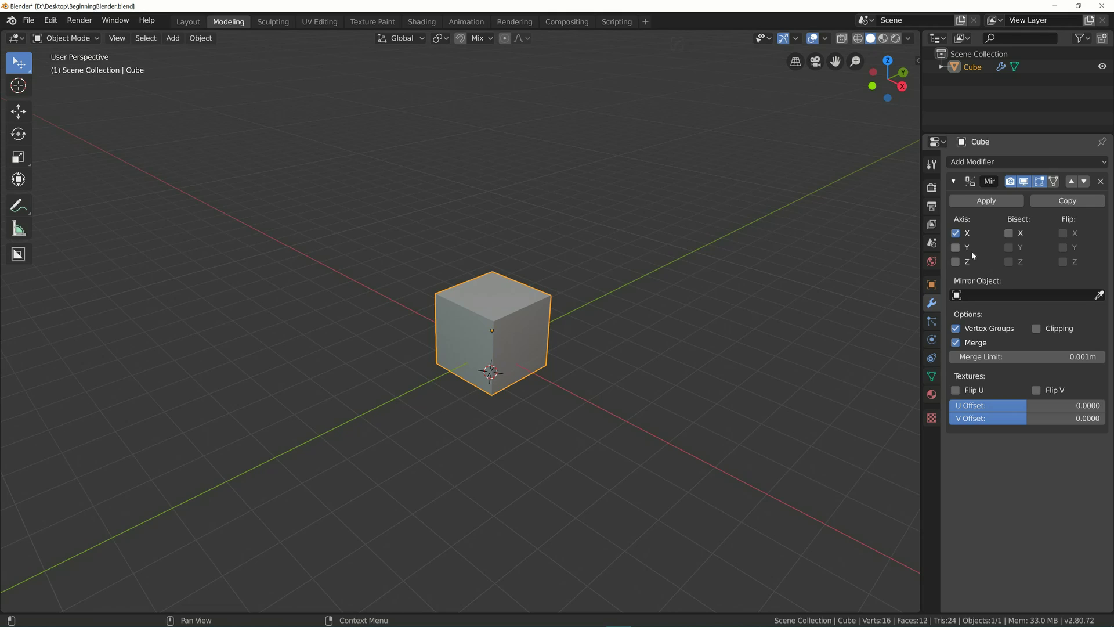
- In Edit Mode, move the cube's whole mesh along the X axis away from its origin, and return to Object Mode
key("Tab")
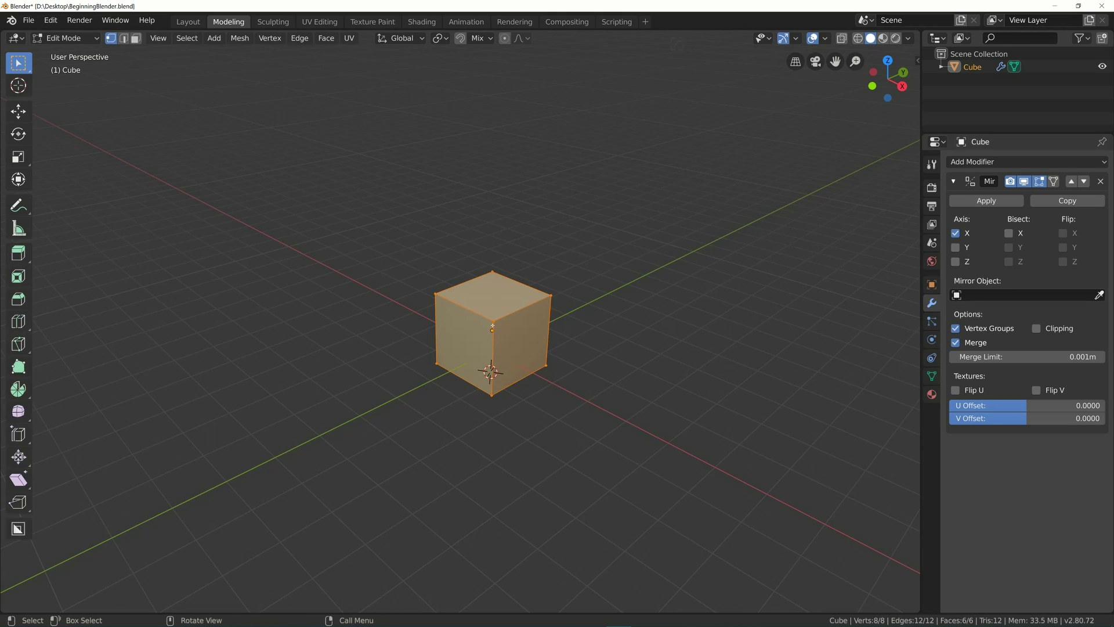
key("g")
key("x")
left_click(545, 345)
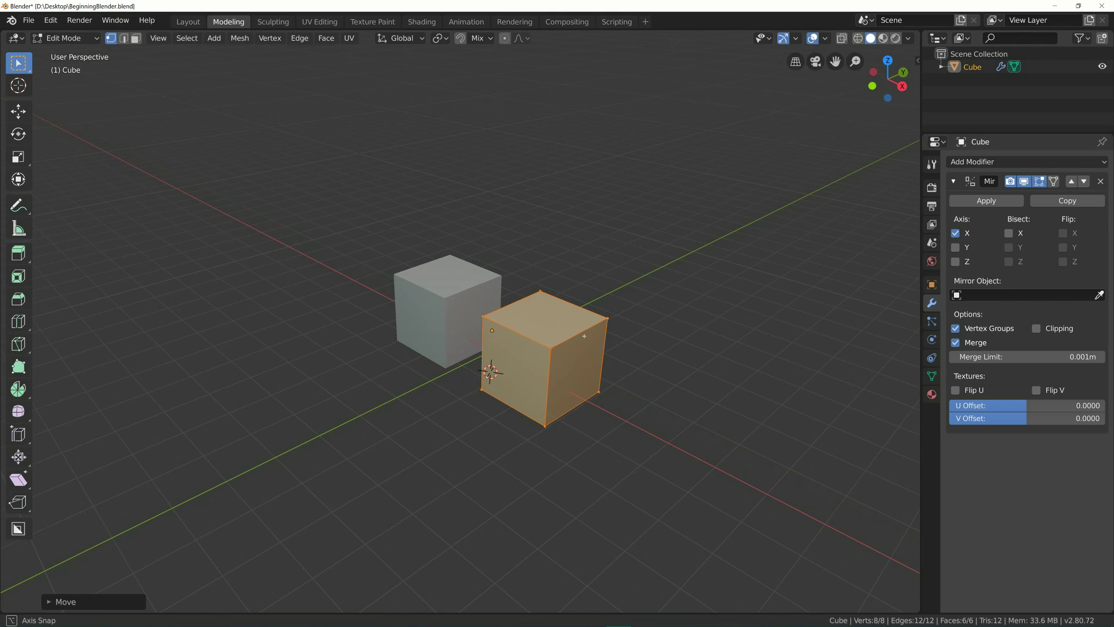
key("Tab")
- Try moving both mirrored cubes together in Object Mode
middle_click_drag(545, 344, 565, 334)
key("Tab")
key("Tab")
key("g")
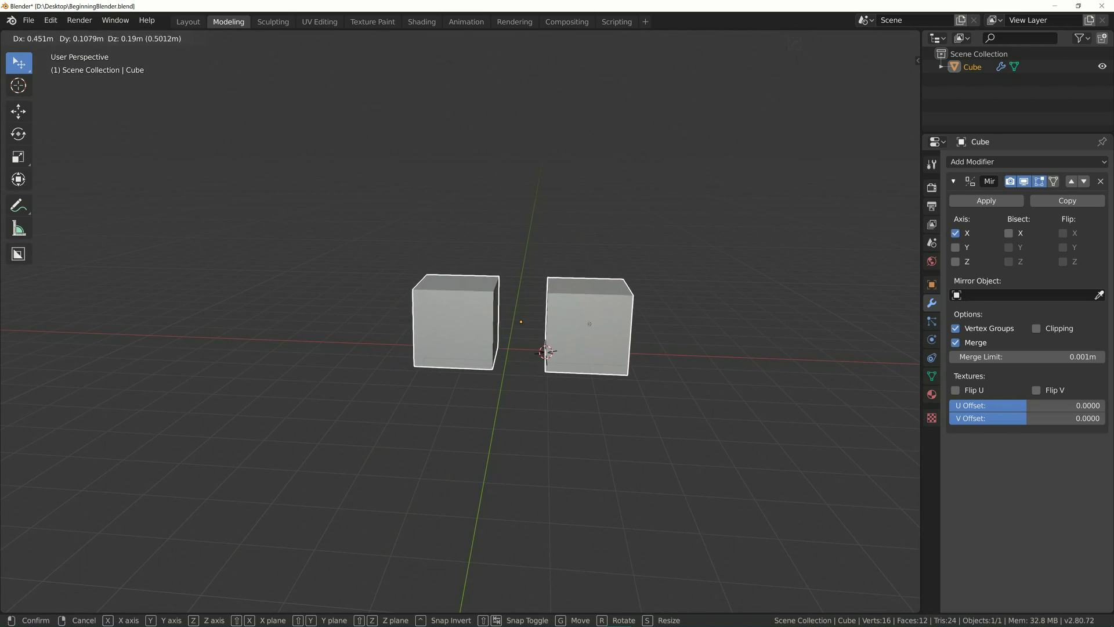
right_click(586, 323)
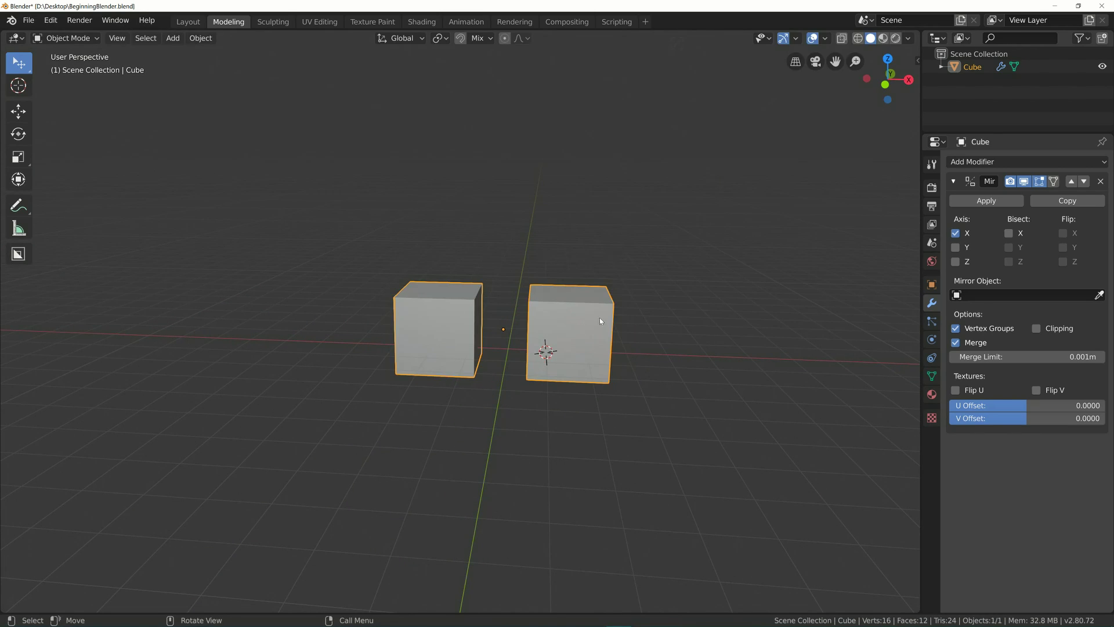
- Deselect and reselect the original cube's mesh in Edit Mode, and return to Object Mode
key("Tab")
middle_click_drag(592, 360, 480, 262)
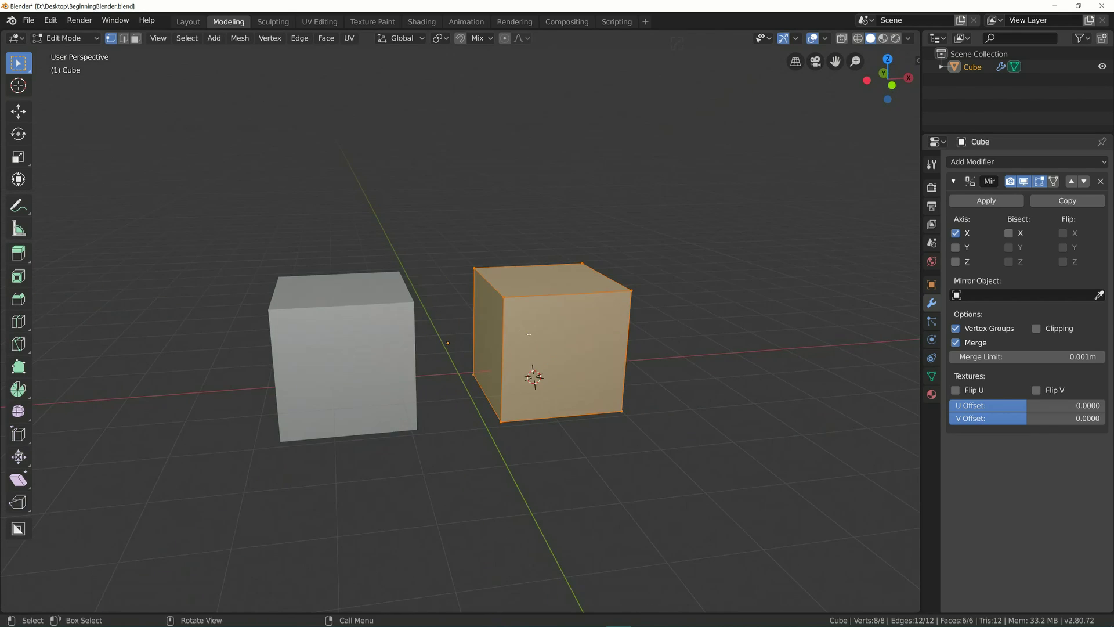
key("alt+a")
key("a")
key("Tab")
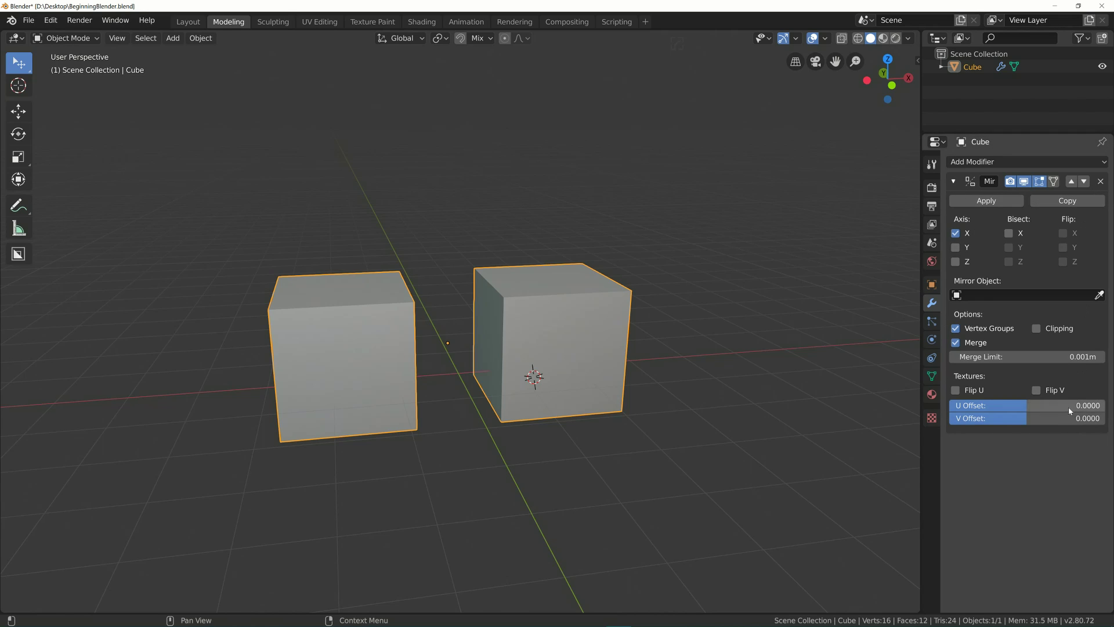
middle_click_drag(586, 394, 553, 393)
scroll(553, 393, "down", 5)
middle_click_drag(497, 366, 587, 370)
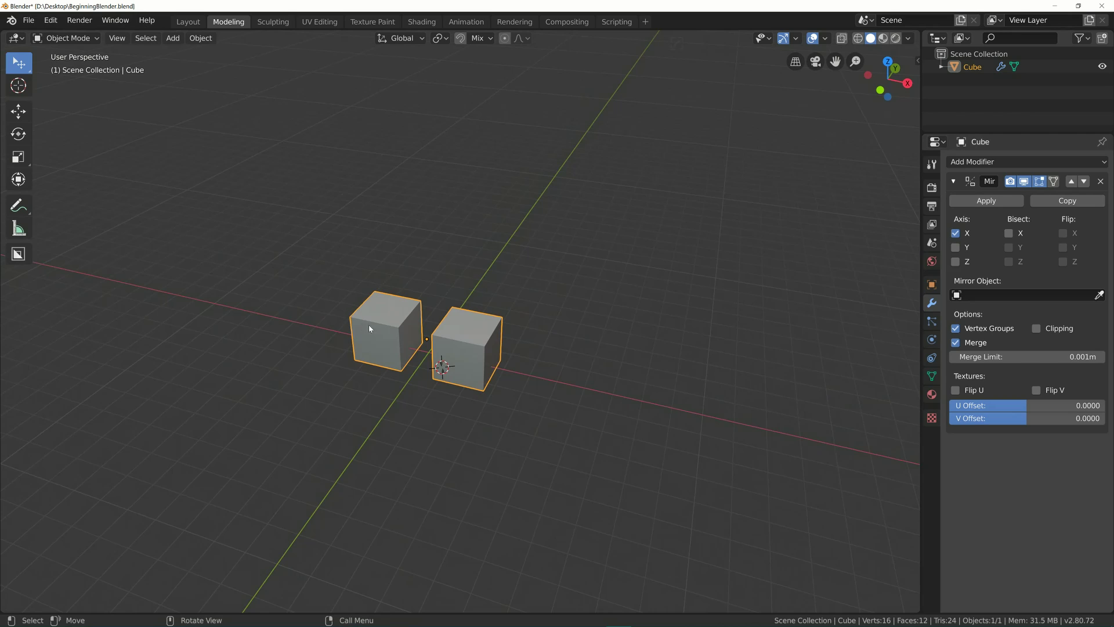
scroll(368, 325, "up", 3)
key("Tab")
key("Tab")
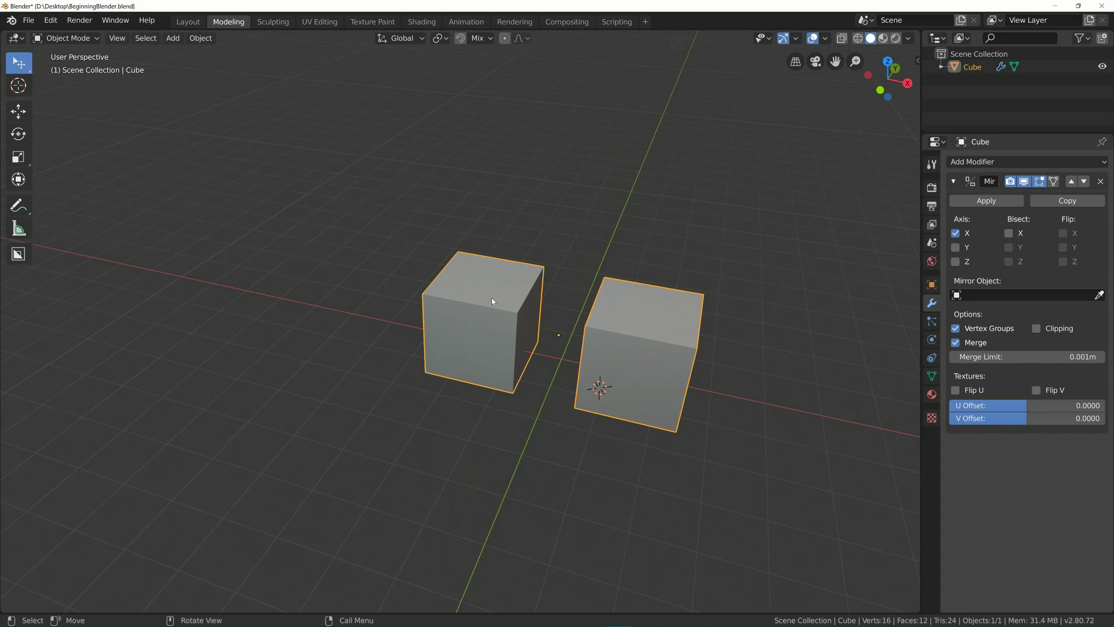
- Move both mirrored cubes together slightly in Object Mode
scroll(605, 343, "down", 5)
middle_click_drag(604, 346, 586, 360)
scroll(613, 338, "up", 2)
key("g")
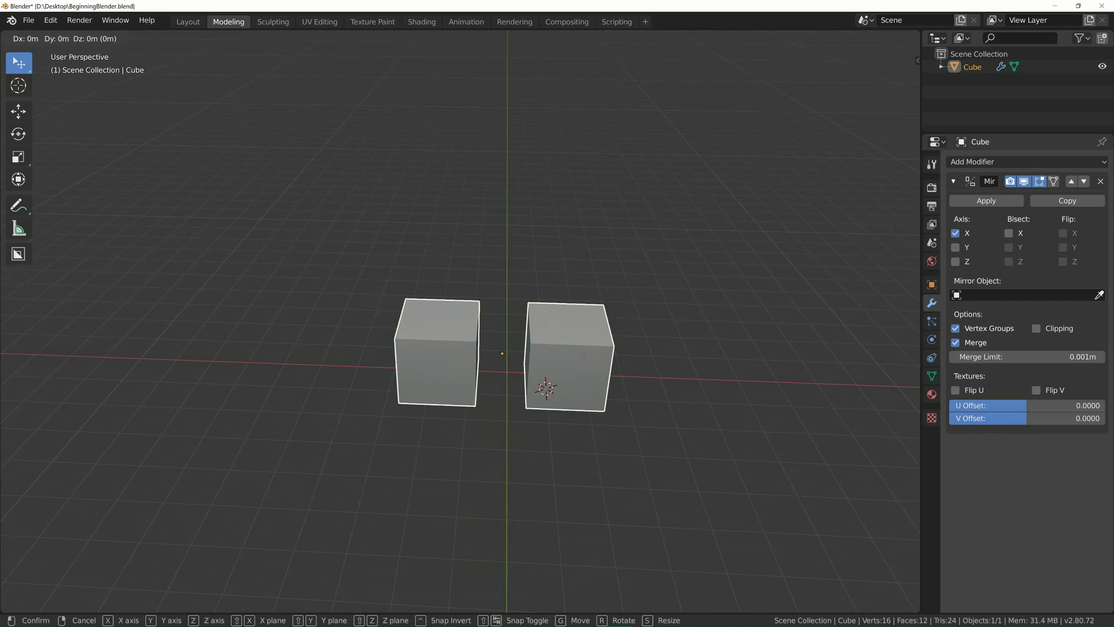
left_click(660, 364)
middle_click_drag(660, 363, 656, 352)
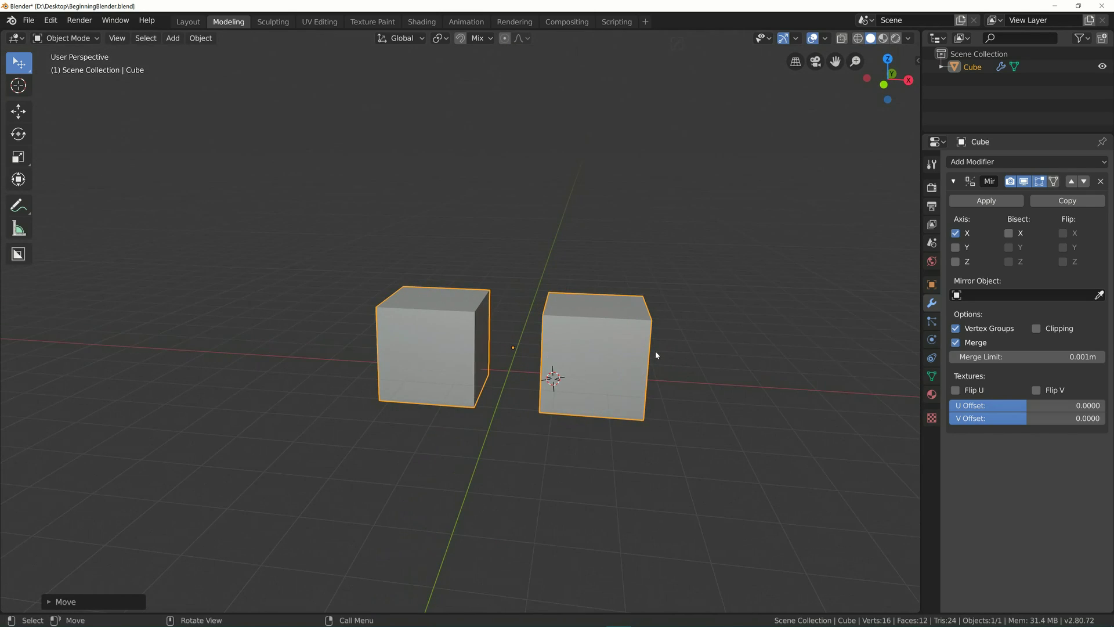
- Add a Bevel modifier to the mirrored cube and examine the bevelled edges on both halves
left_click(1009, 162)
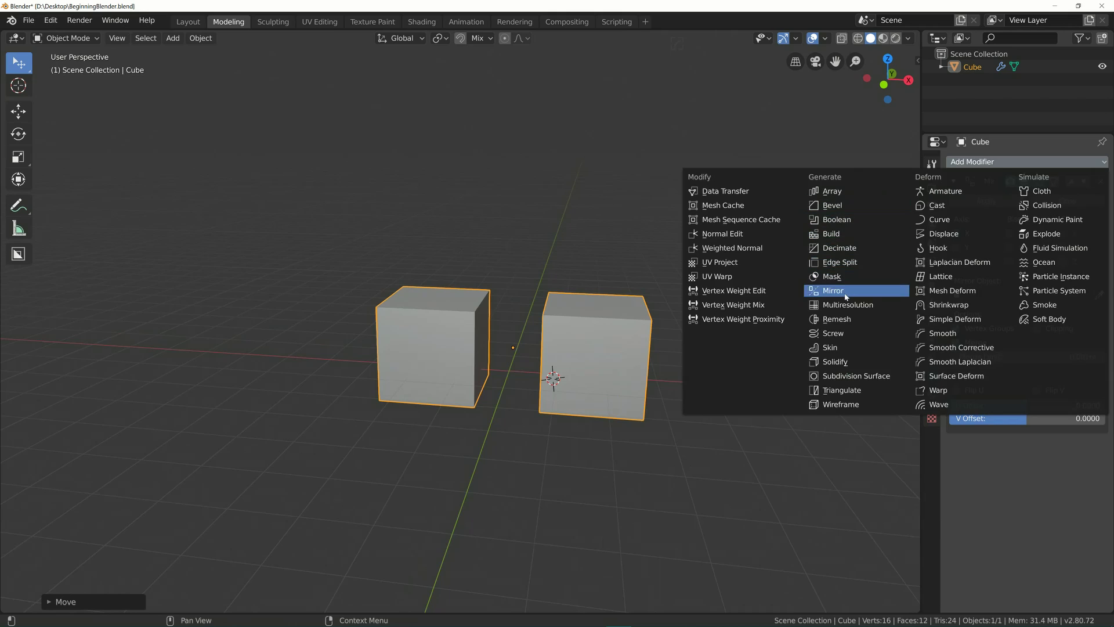
left_click(856, 206)
scroll(627, 311, "up", 5)
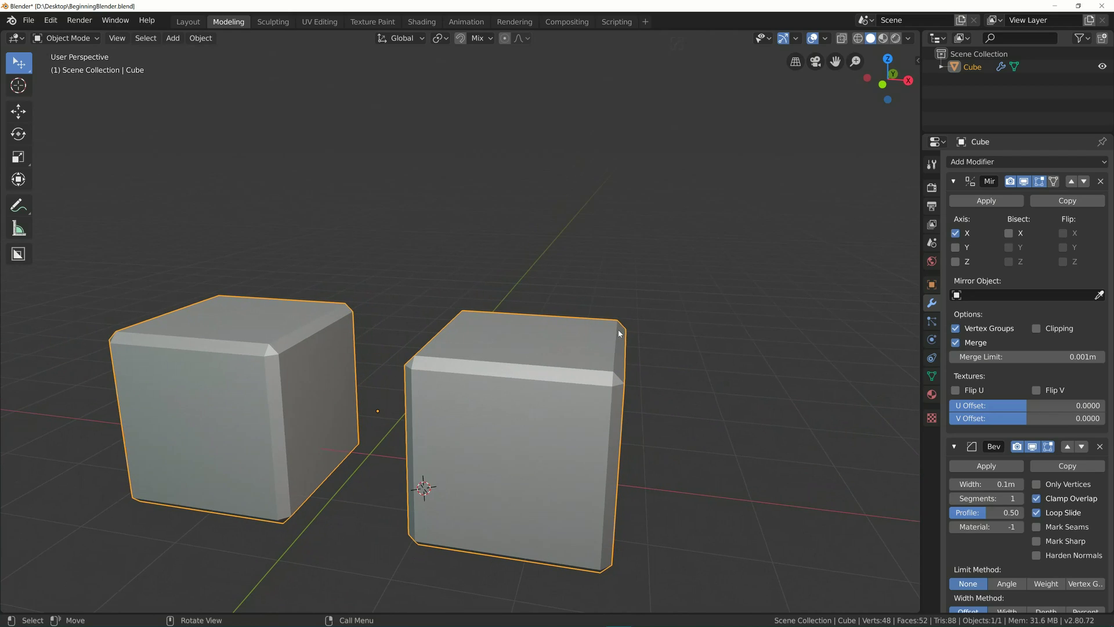
middle_click_drag(644, 361, 777, 377)
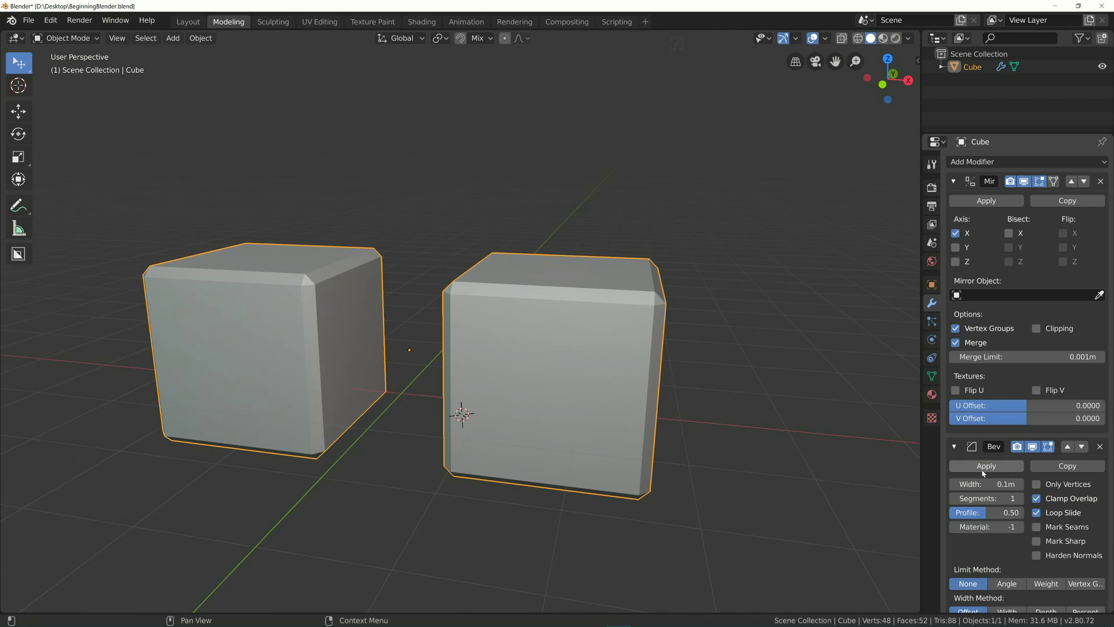
- In Edit Mode, move the original cube's upper front corner vertex nearest the mirrored copy, and return to Object Mode
key("Tab")
middle_click_drag(601, 274, 589, 297, "shift")
left_click(423, 308)
key("g")
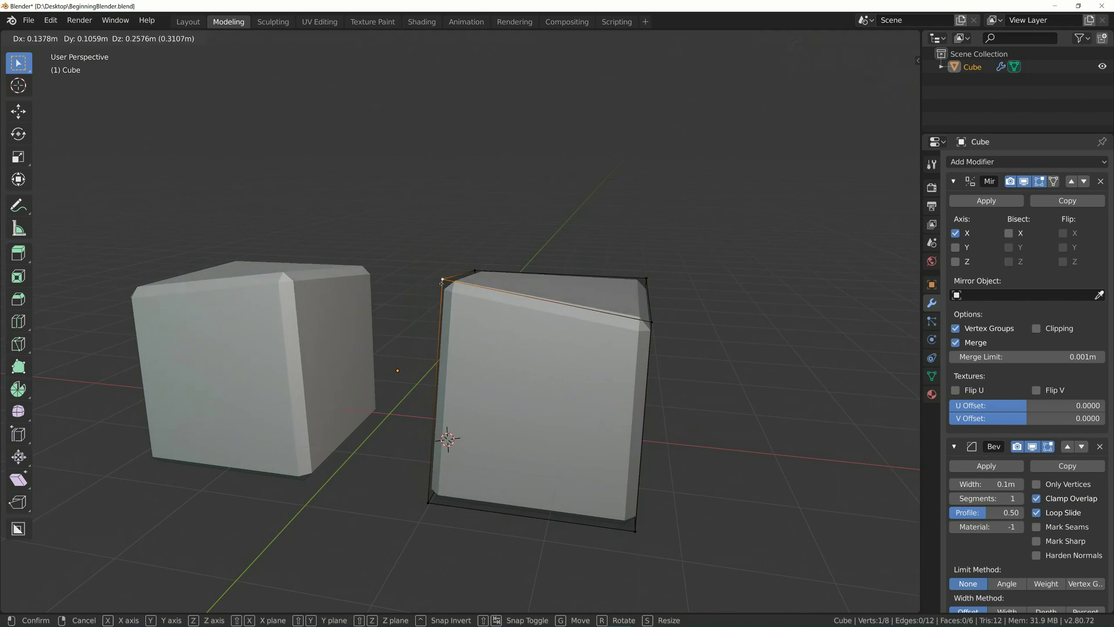
left_click(440, 339)
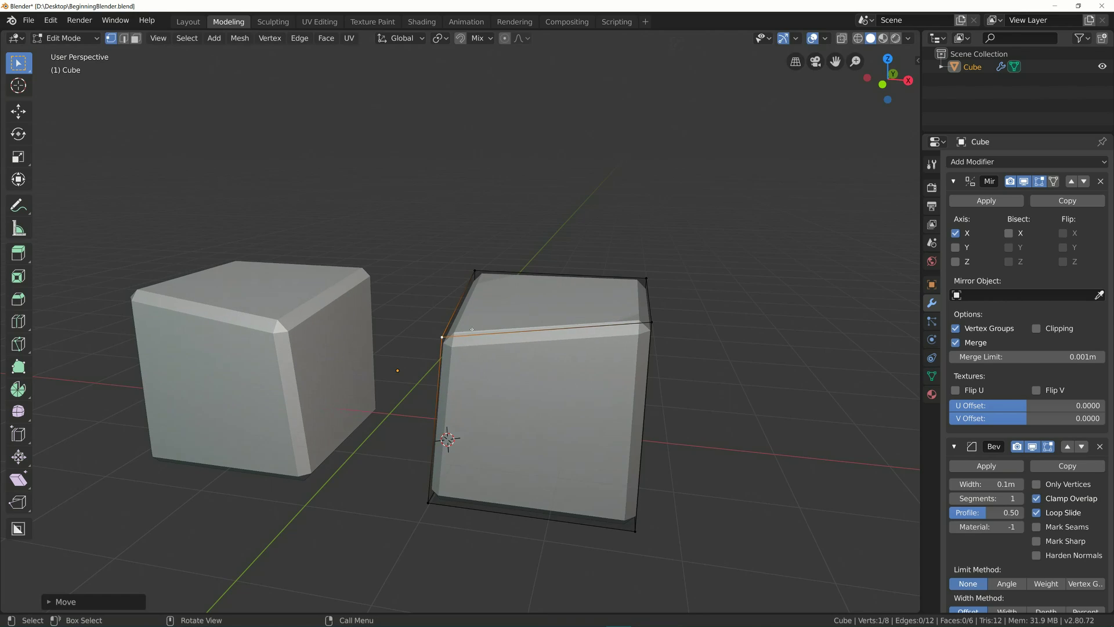
key("Tab")
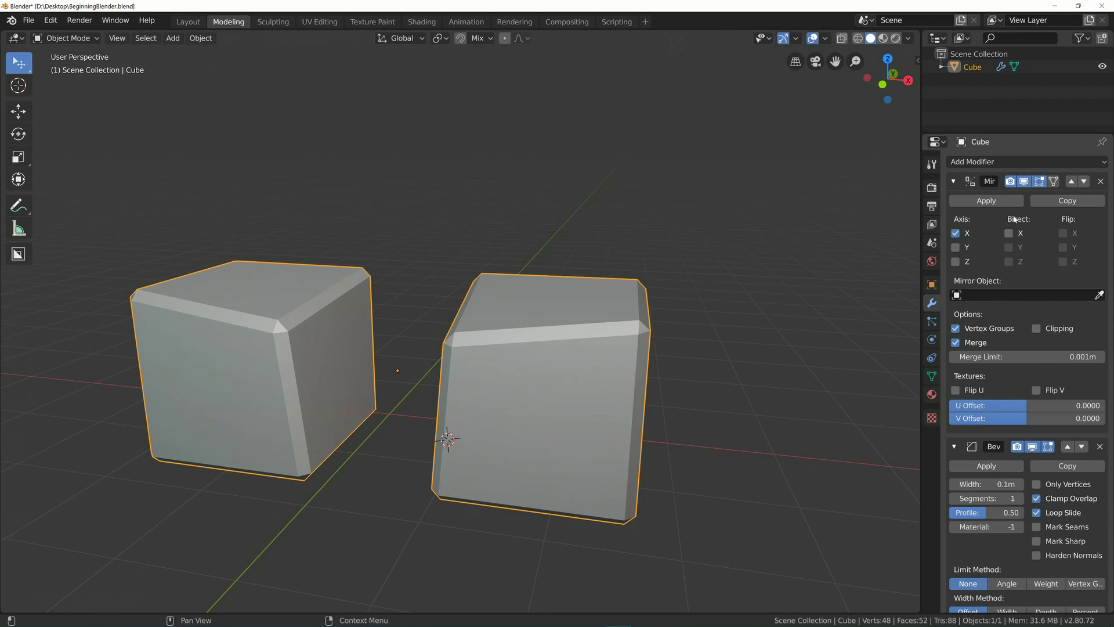
- Apply the Mirror and Bevel modifiers, and inspect the resulting mesh in Edit Mode before returning to Object Mode
left_click(986, 201)
left_click(986, 201)
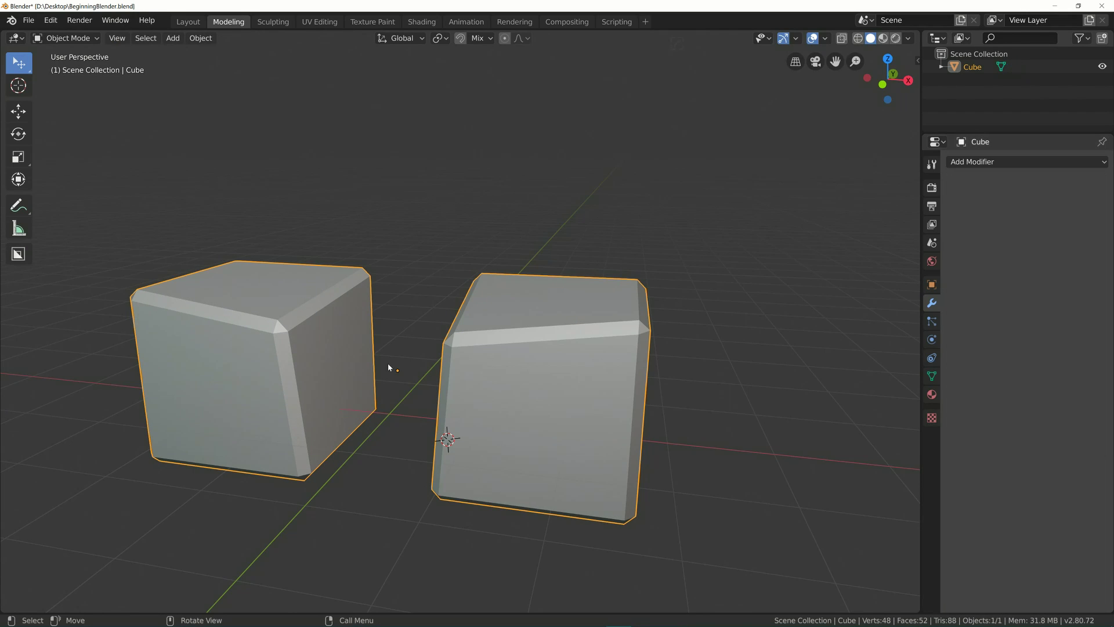
key("Tab")
mouse_move(388, 364)
middle_mouse_down()
mouse_move(444, 363)
mouse_move(377, 364)
middle_mouse_up()
scroll(407, 366, "down", 5)
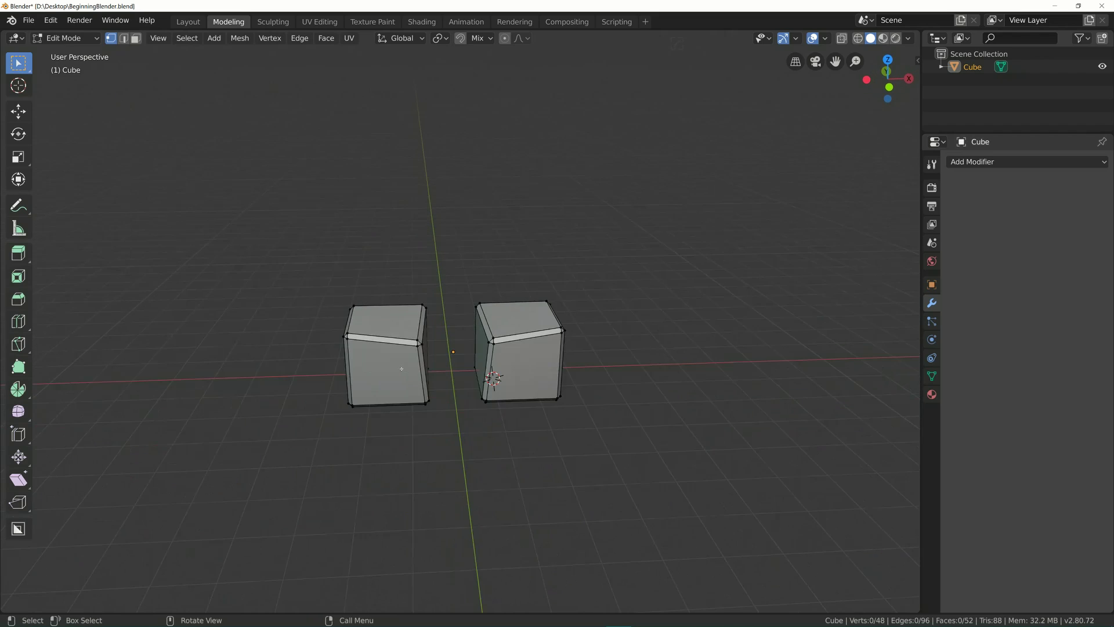
key("Tab")
middle_click_drag(477, 368, 447, 368)
scroll(447, 368, "up", 4)
key("Tab")
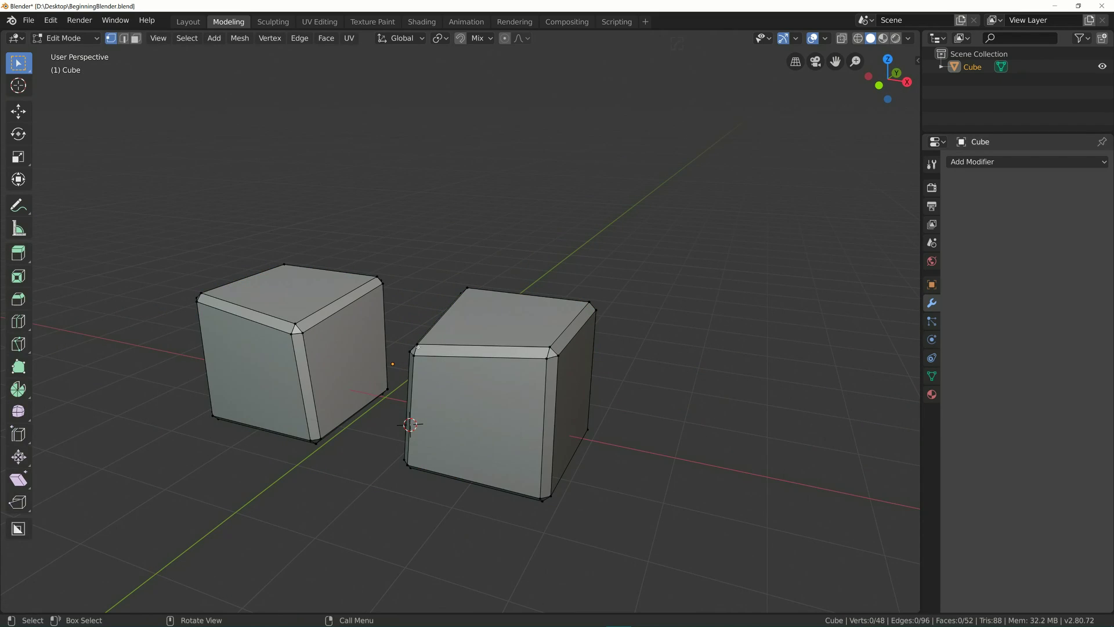
key("Tab")
- Deselect and reselect the object, clear its mesh selection in Edit Mode, and return to Object Mode
key("alt+a")
middle_click_drag(440, 299, 502, 322, "shift")
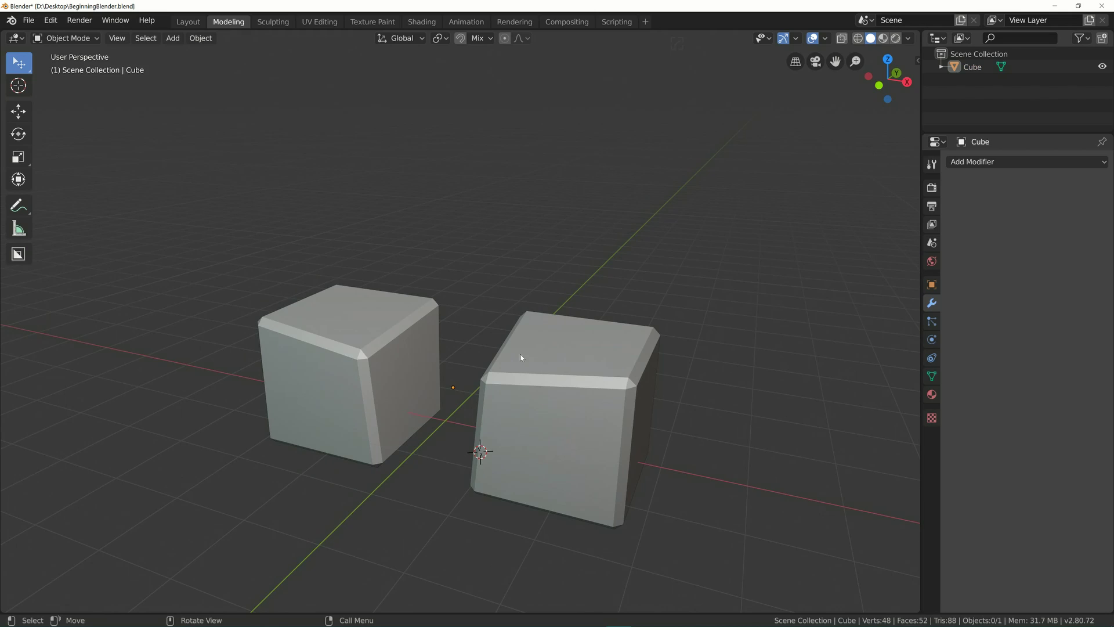
left_click(520, 355)
key("Tab")
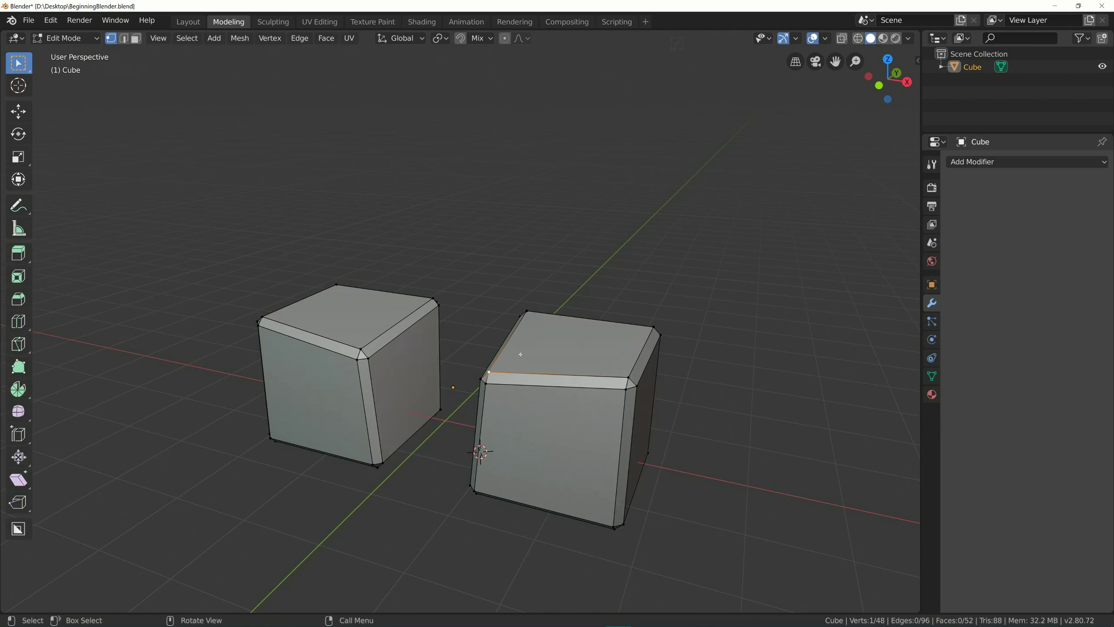
key("alt+a")
key("Tab")
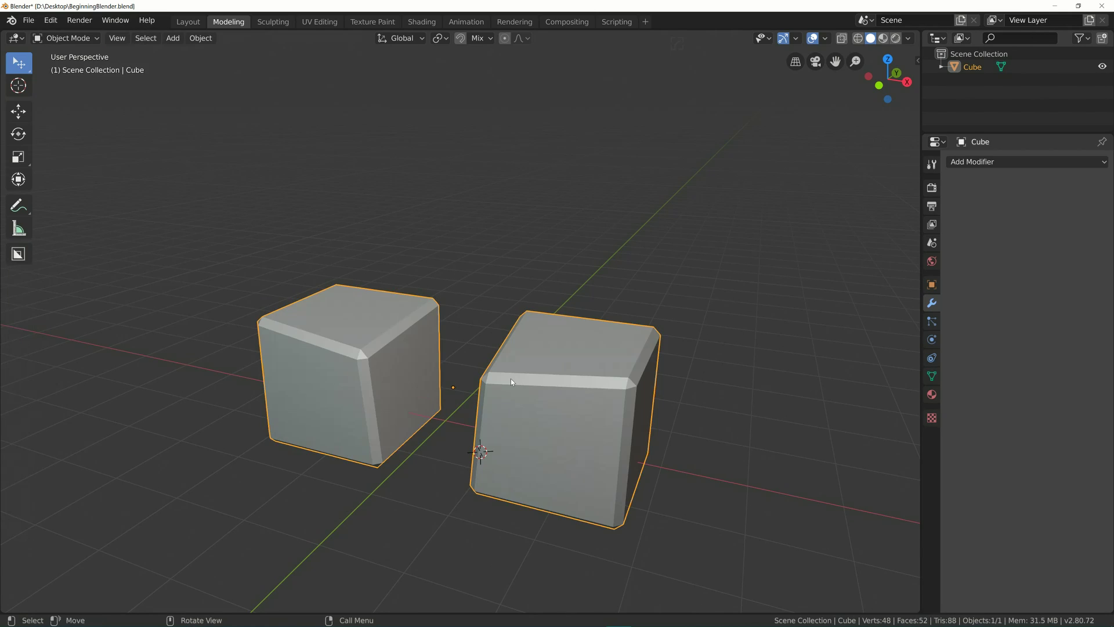
- Delete the object containing both cubes and snap the 3D cursor to the world origin
scroll(511, 379, "down", 4)
scroll(511, 378, "up", 4)
key("Delete")
key("shift+a")
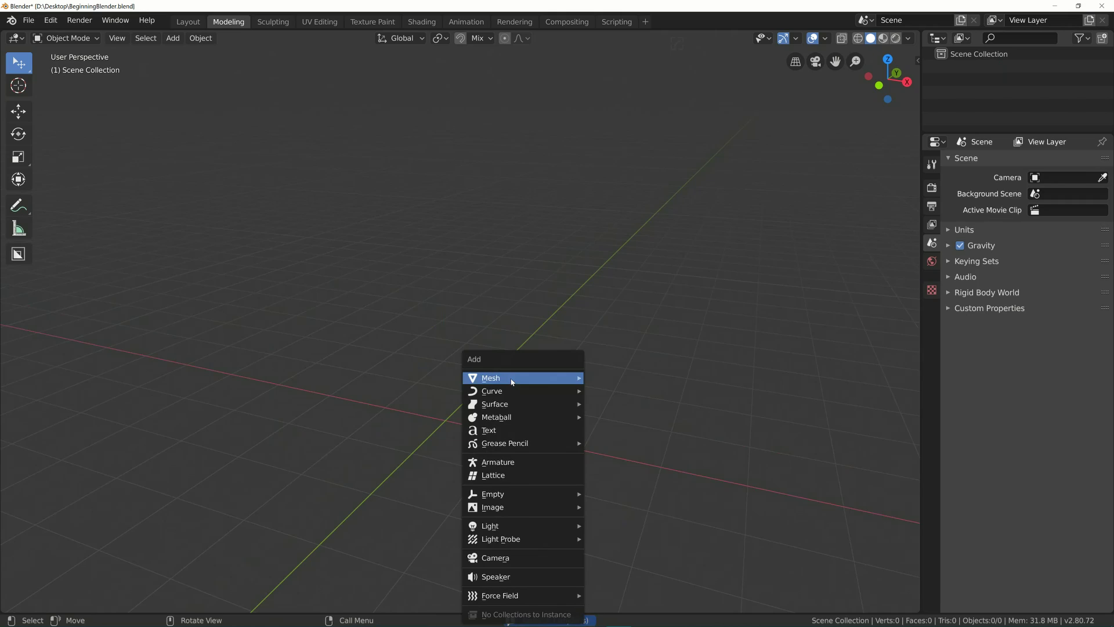
key("Escape")
key("shift+s")
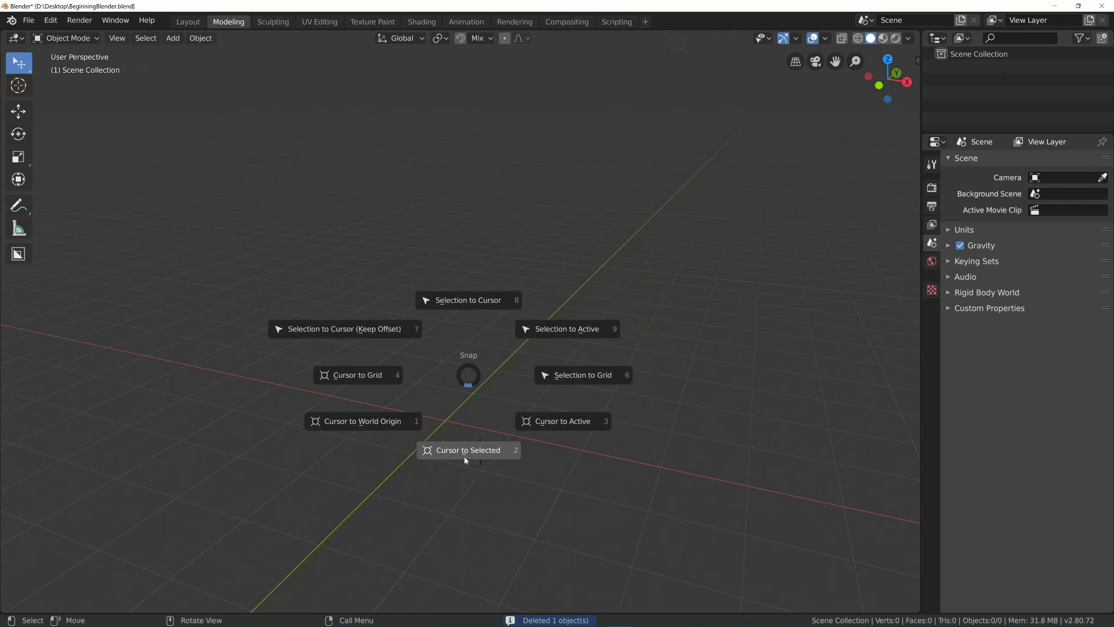
left_click(363, 422)
- Add a new cube mesh at the 3D cursor
key("shift+a")
mouse_move(407, 379)
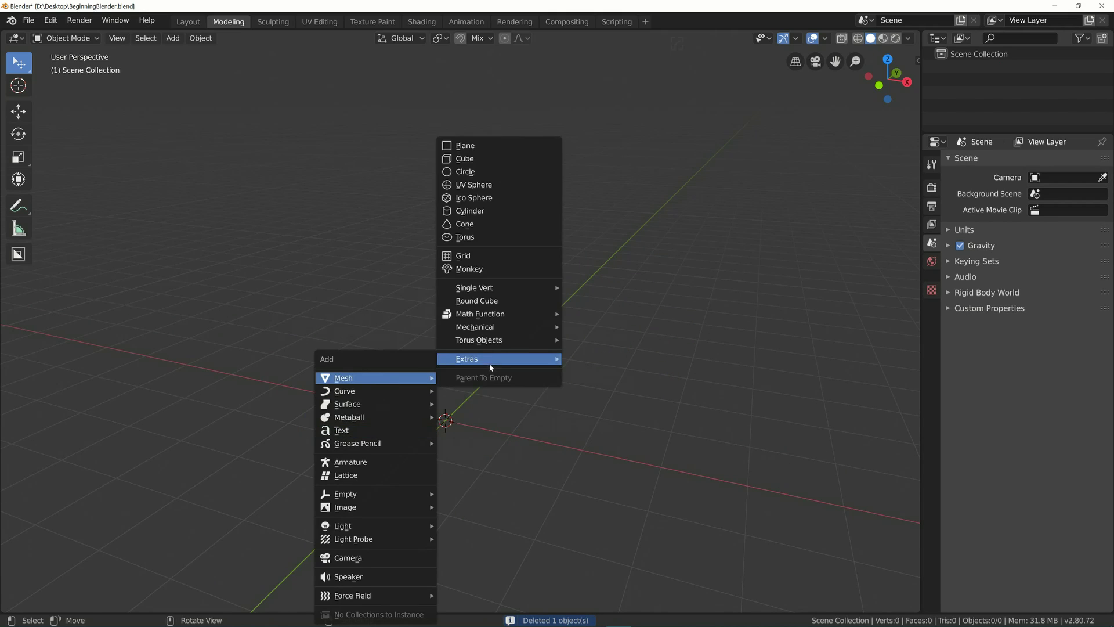
left_click(494, 165)
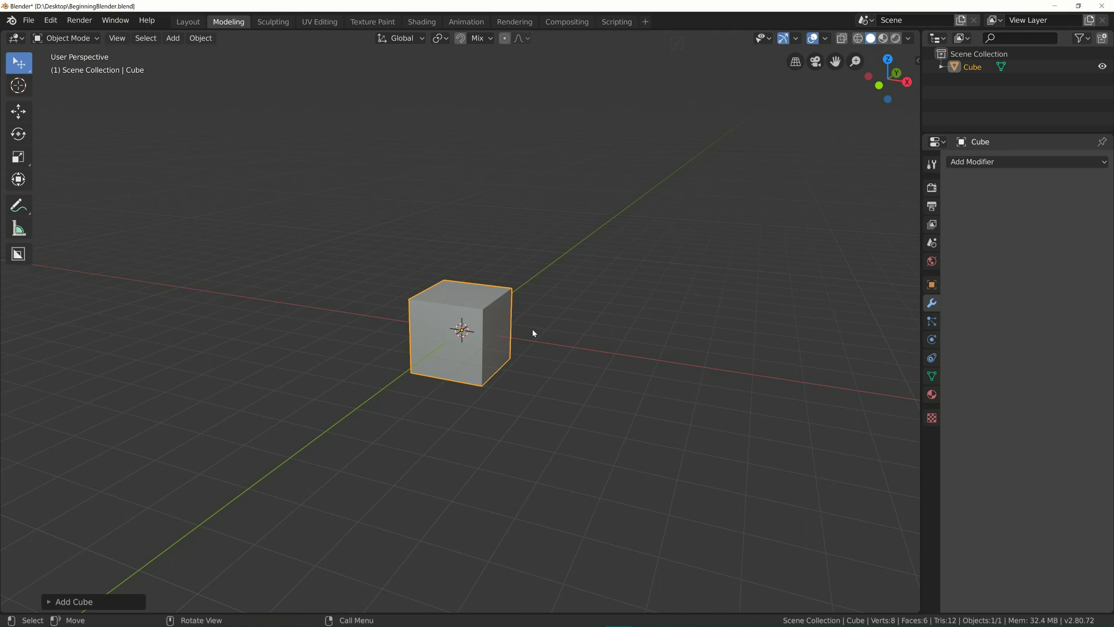
- In Edit Mode, clear the mesh selection and select the cube's top face using face select mode
key("Tab")
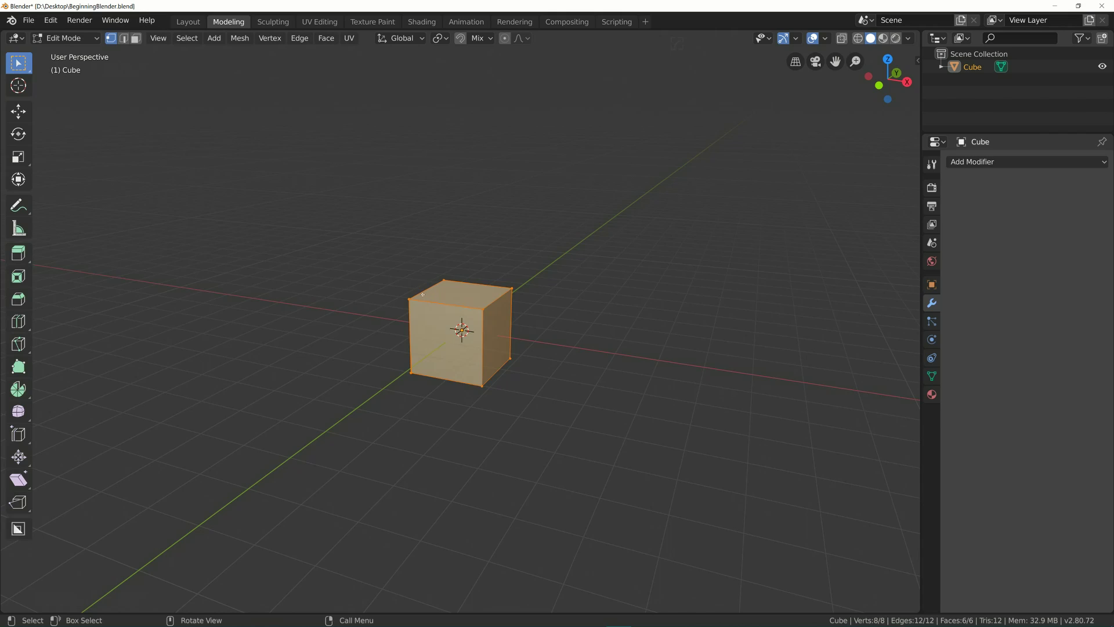
scroll(423, 292, "up", 2)
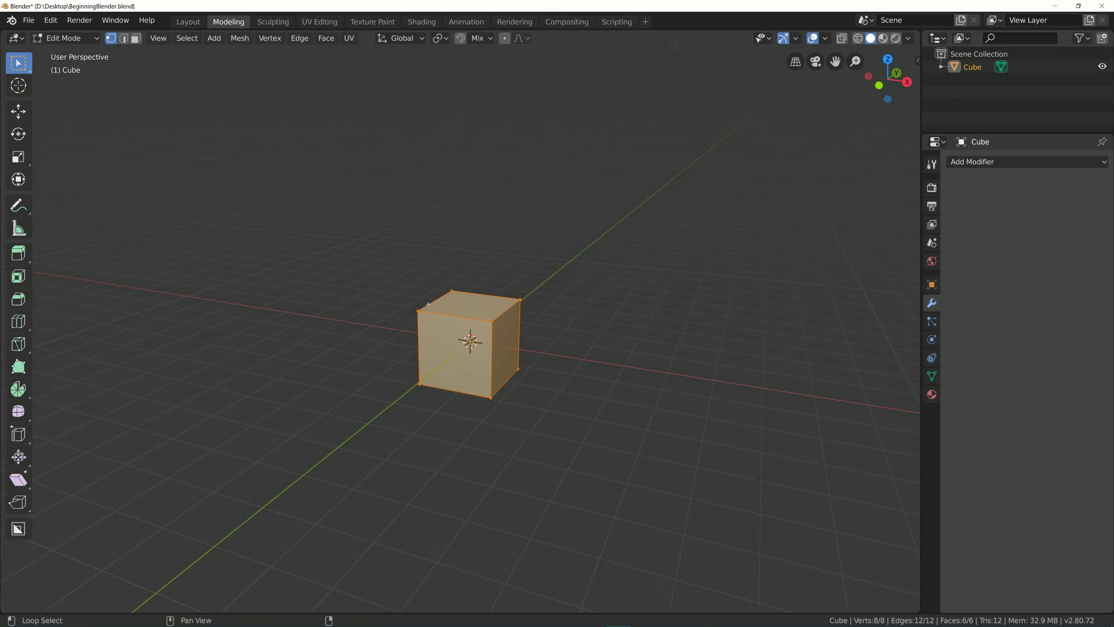
key("2")
key("alt+a")
key("3")
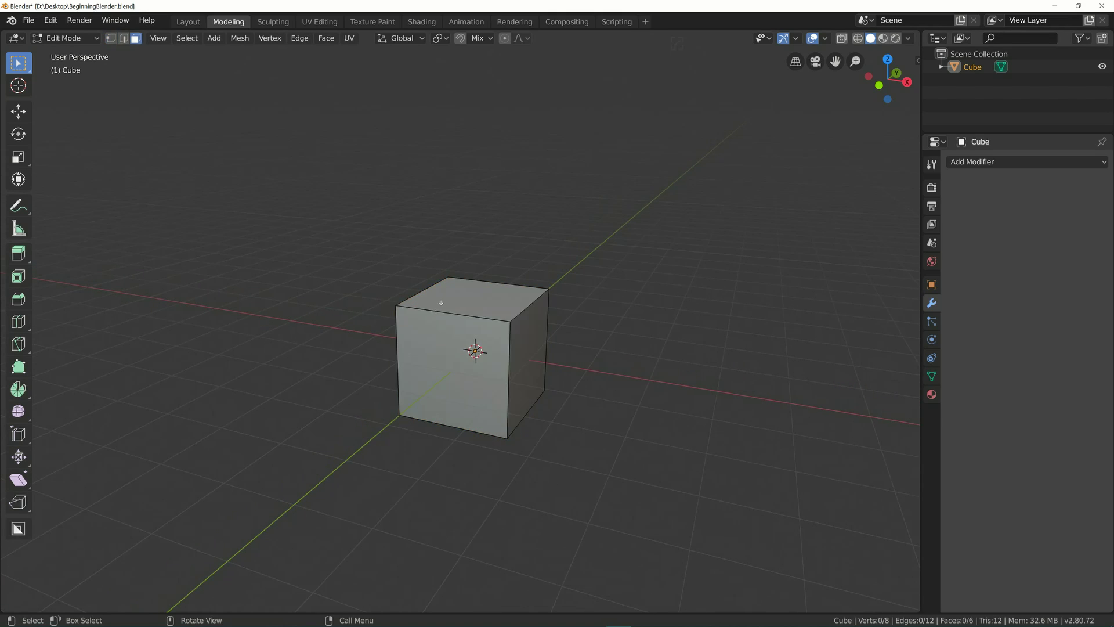
left_click(441, 283)
- Cycle through the vertex, edge and face select modes, ending in vertex select mode
left_click(113, 39)
left_click(124, 39)
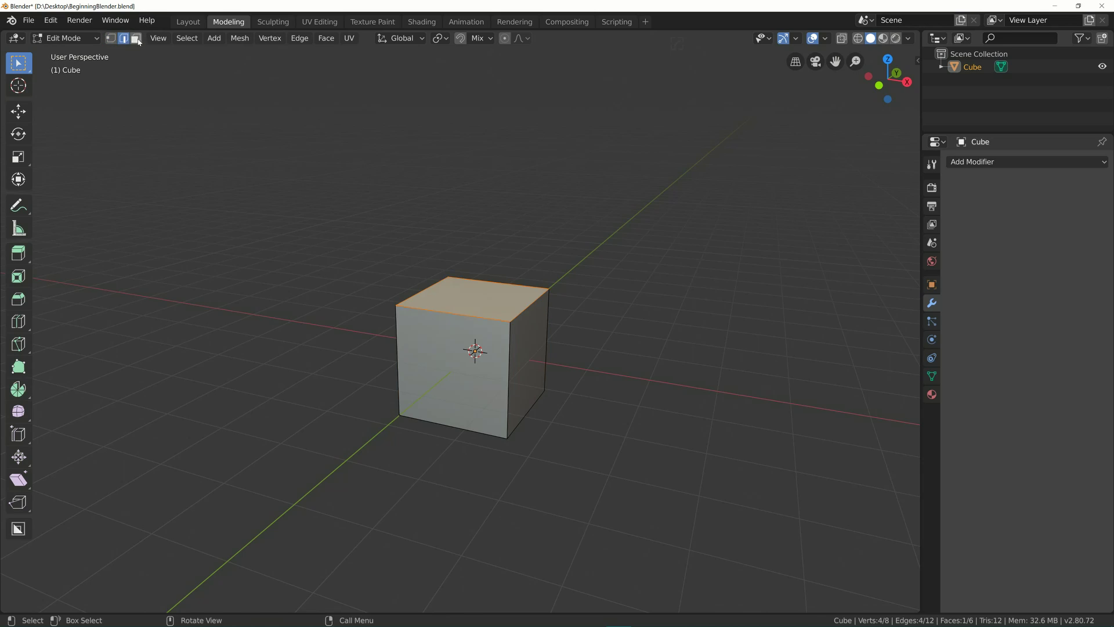
left_click(136, 40)
left_click(111, 40)
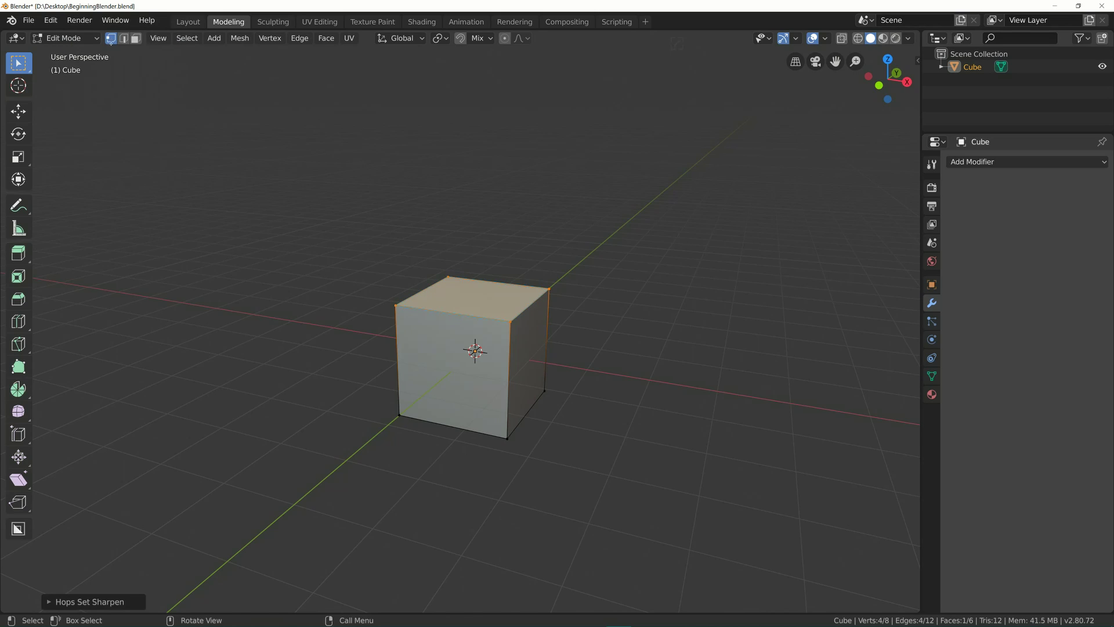
- Undo the accidental Hops Set Sharpen operation on the cube and remain in vertex select mode
key("ctrl+z")
key("ctrl+z")
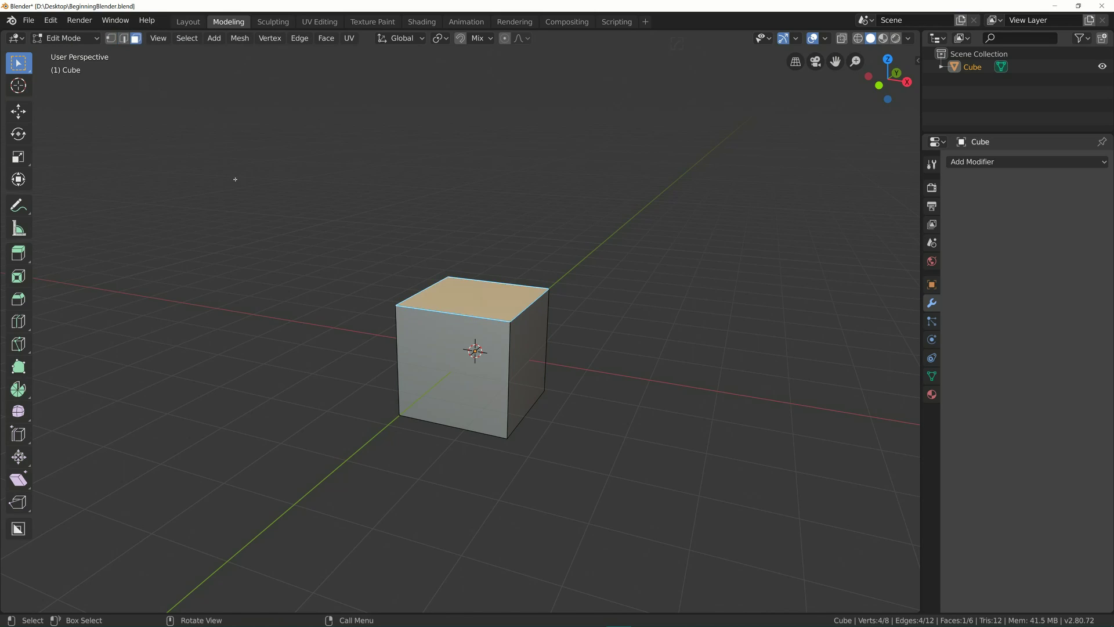
key("ctrl+z")
key("ctrl+z")
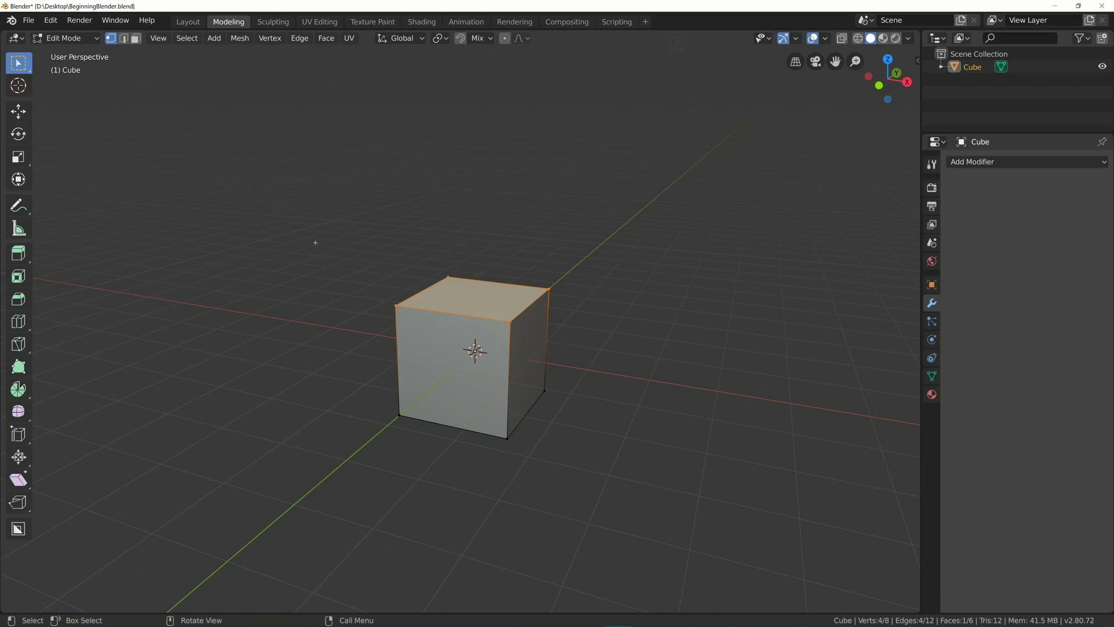
- In edge select mode, move the top face's edge on the negative X side up by about 1.12 m and slightly outward
left_click(315, 243)
key("2")
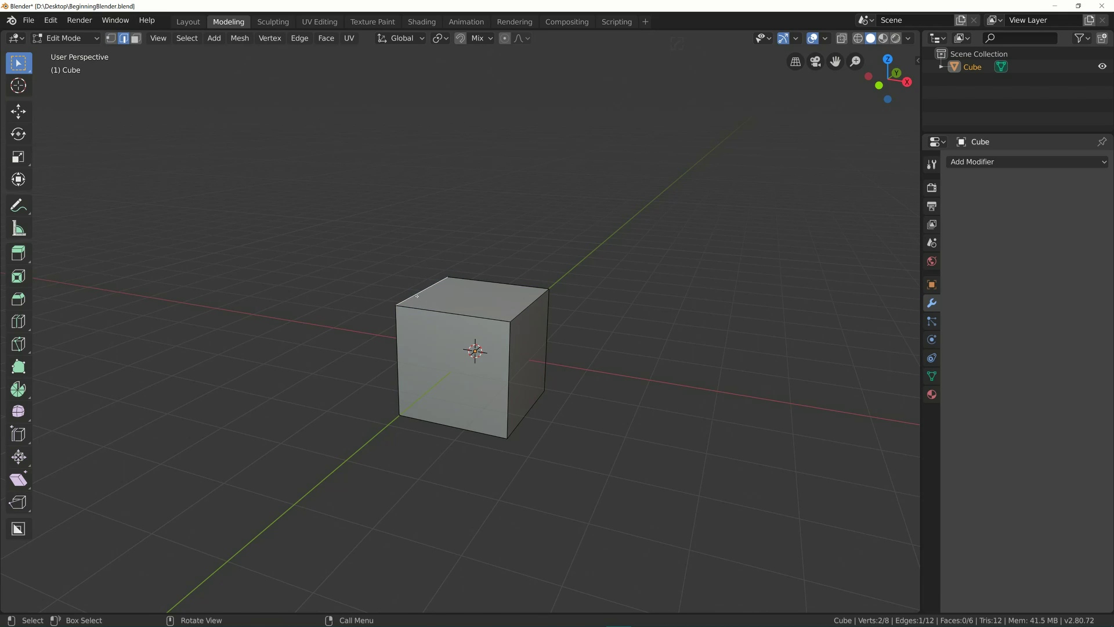
key("g")
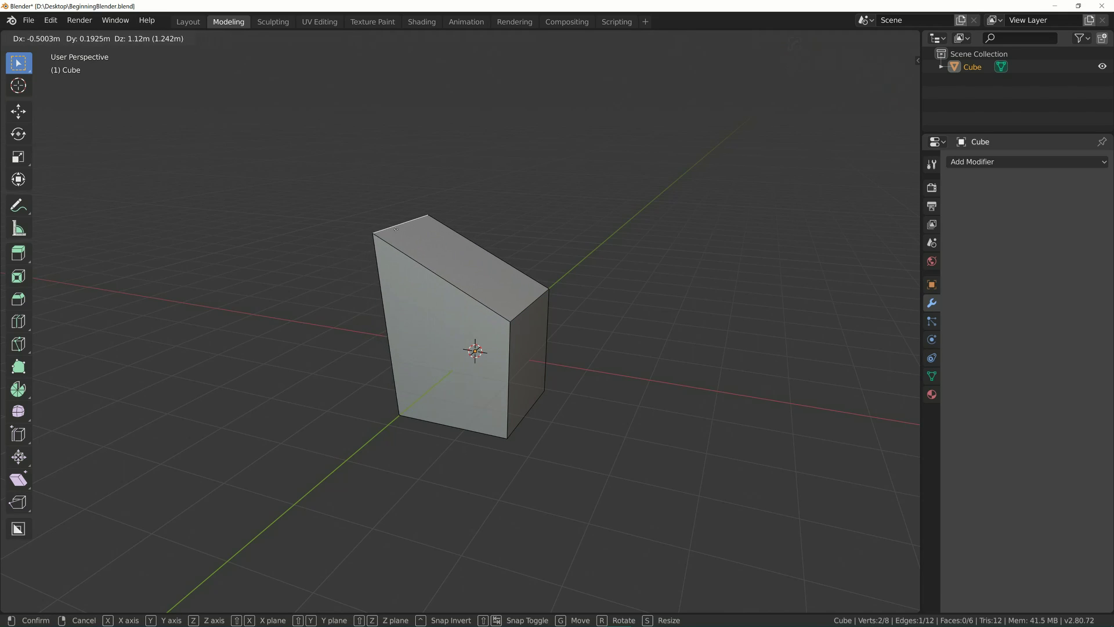
left_click(399, 234)
middle_click_drag(399, 233, 472, 284)
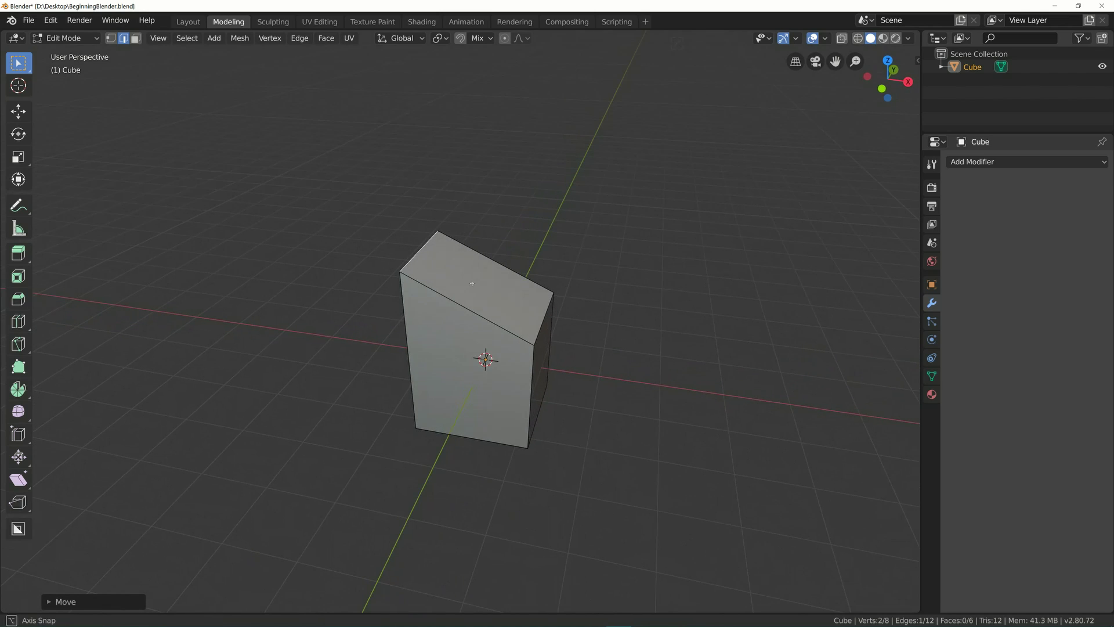
- Try to move the rear vertex of the sloped top face's lower edge in vertex select mode
key("1")
left_click(557, 292)
key("g")
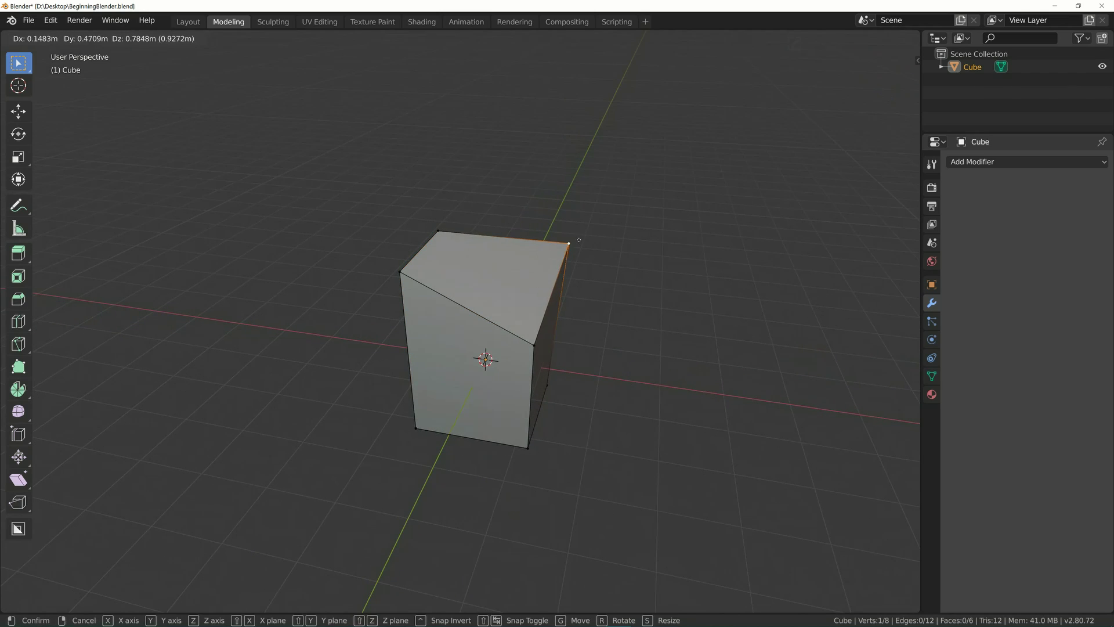
key("Escape")
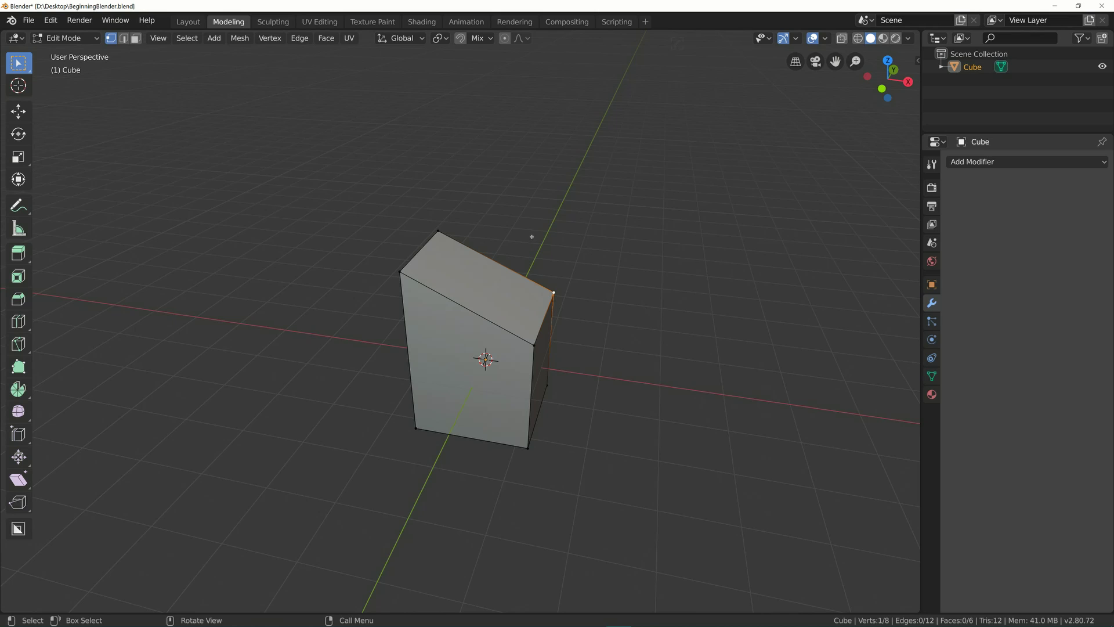
- Select the sloped top face in face select mode and move it along the Z axis
key("2")
key("3")
left_click(509, 291)
key("g")
key("Escape")
middle_click_drag(572, 245, 422, 233)
key("g")
key("z")
left_click(420, 239)
middle_click_drag(361, 262, 429, 288)
- Switch through the select modes, clear the selection, and reselect the sloped top face in face select mode
key("1")
key("2")
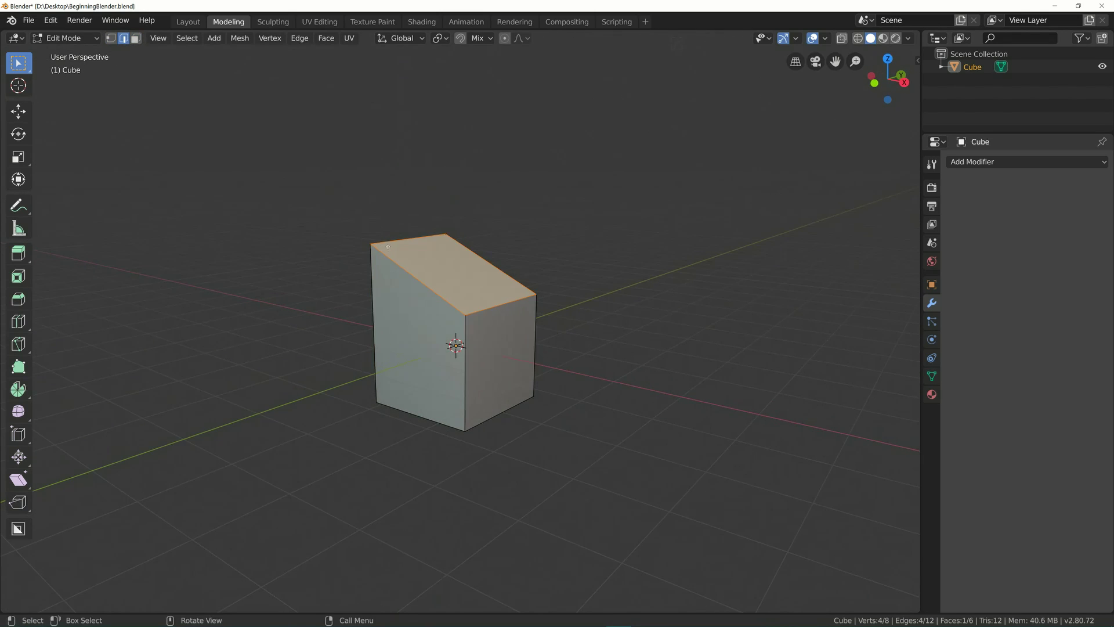
key("alt+a")
key("3")
left_click(449, 271)
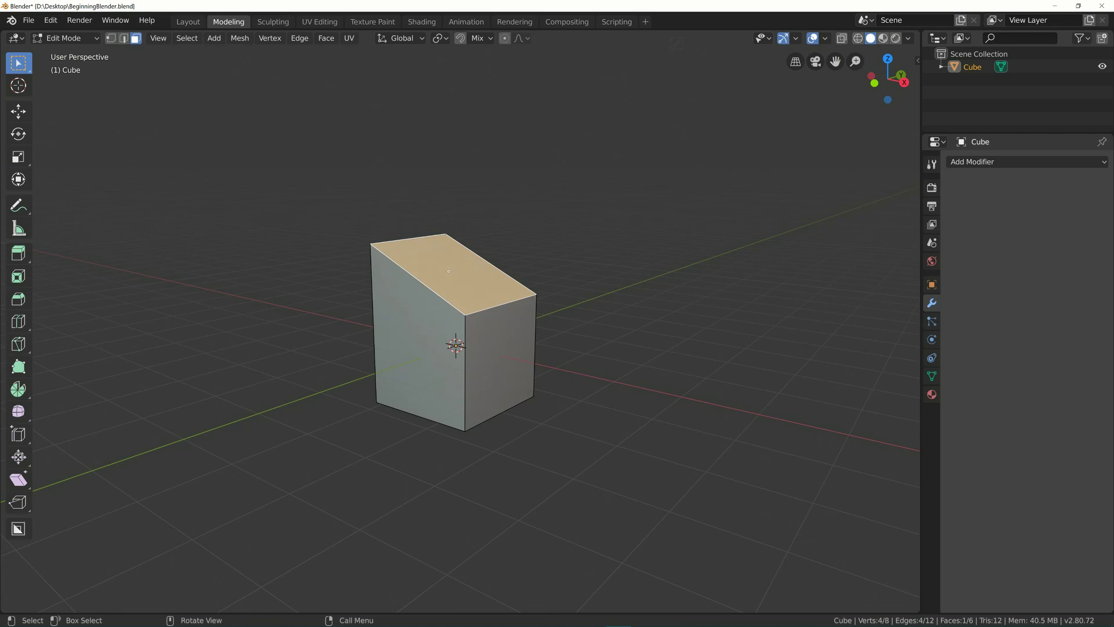
- Switch to edge select mode and back to face select mode, and clear the mesh selection
left_click(123, 39)
left_click(135, 39)
key("alt+a")
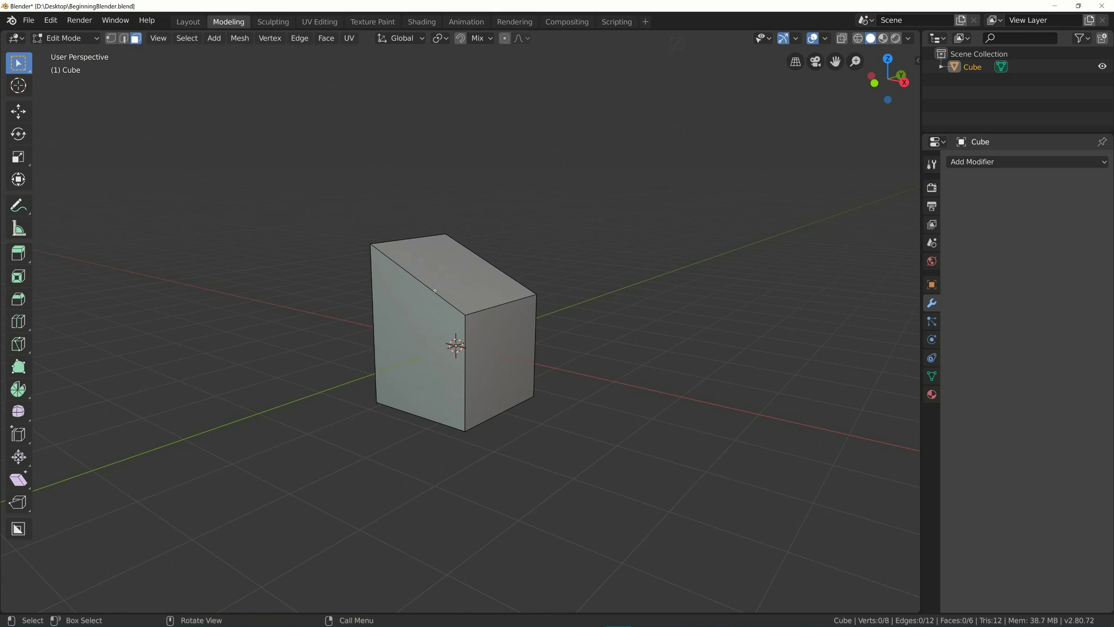
- Activate the Select Box tool and box-select the faces of the sloped block
left_click(15, 57)
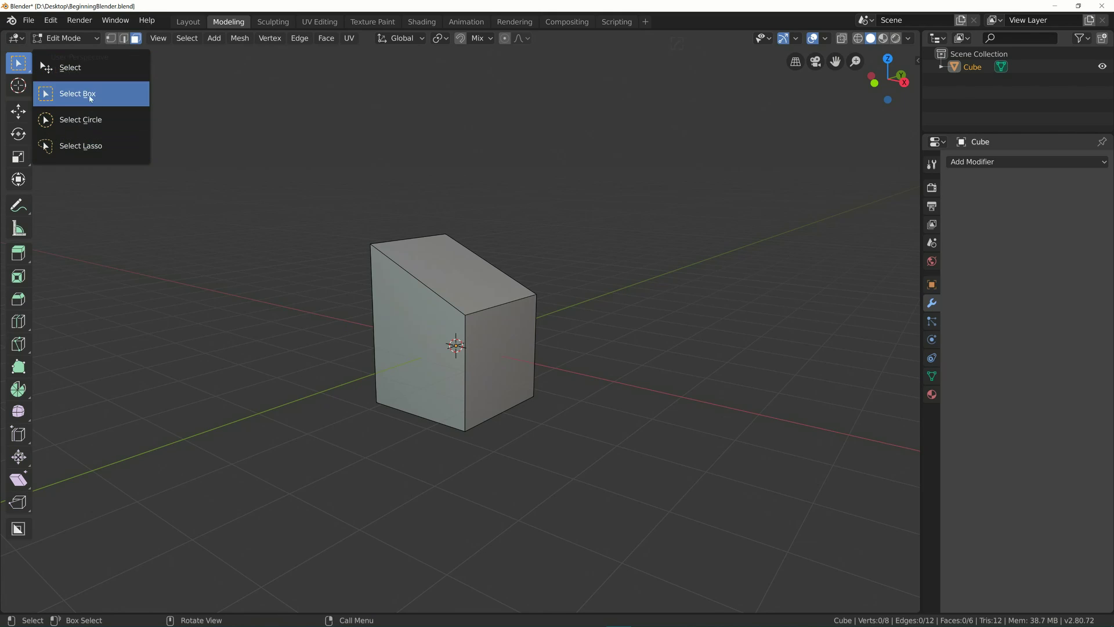
left_click(88, 68)
left_click(18, 62)
left_click(77, 93)
left_click(26, 64)
left_click(66, 101)
left_click_drag(319, 166, 511, 386)
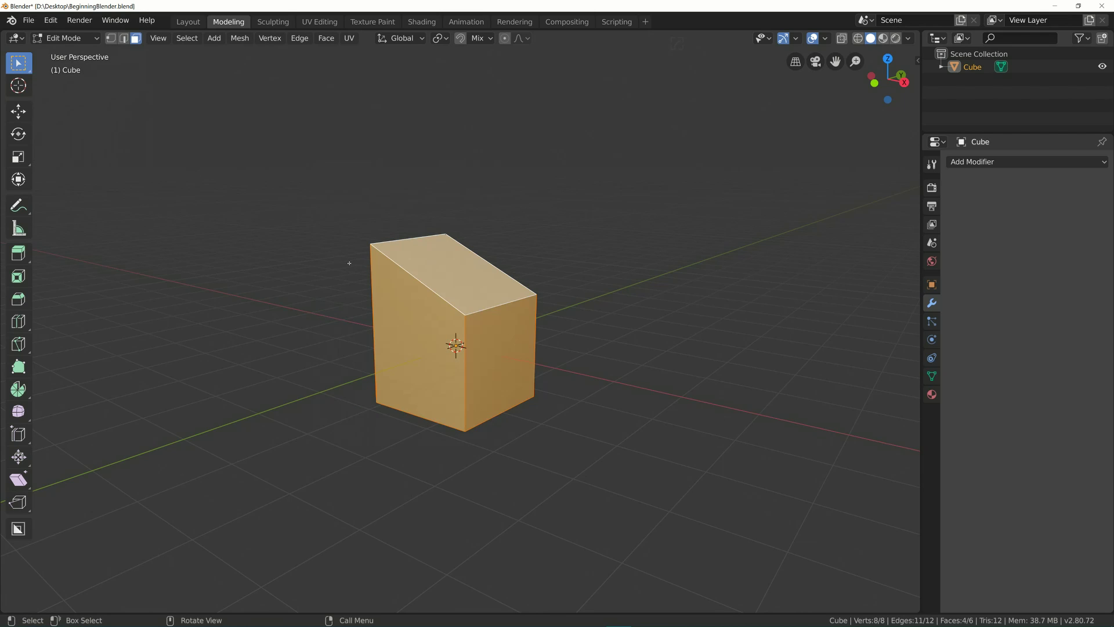
- Extend and subtract from the face selection with box selections, and box-select the whole block again
left_click_drag(277, 186, 428, 463, "shift")
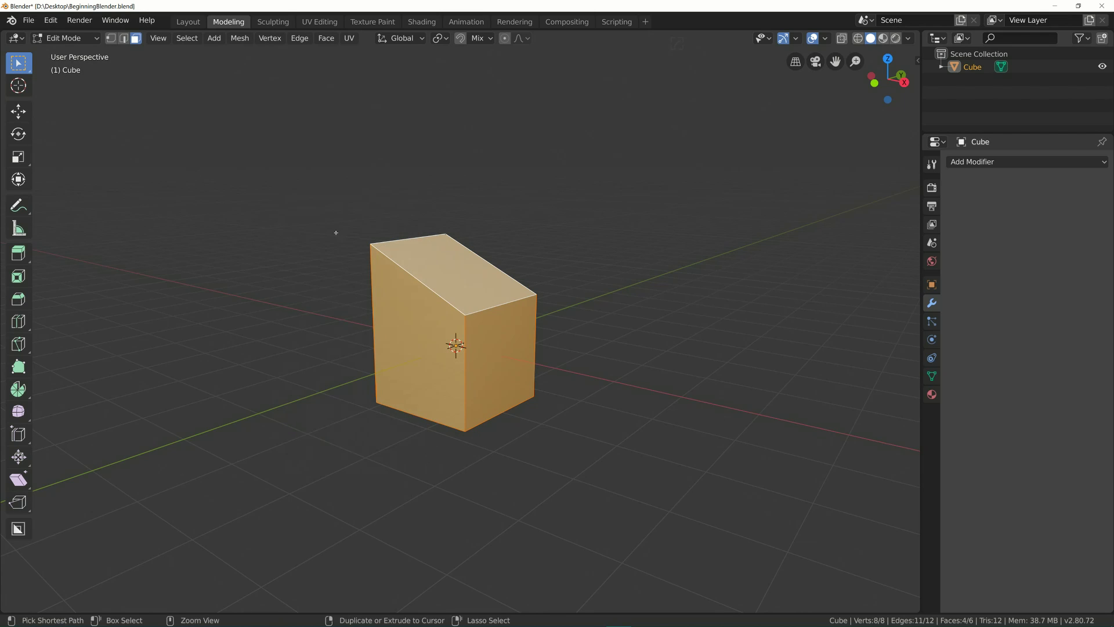
left_click_drag(318, 200, 422, 462, "ctrl")
middle_click_drag(422, 462, 378, 237)
left_click_drag(368, 204, 555, 493)
middle_click_drag(477, 345, 446, 343)
- Switch to the Select Circle tool and sweep the circle across the block's side faces
left_click(24, 69)
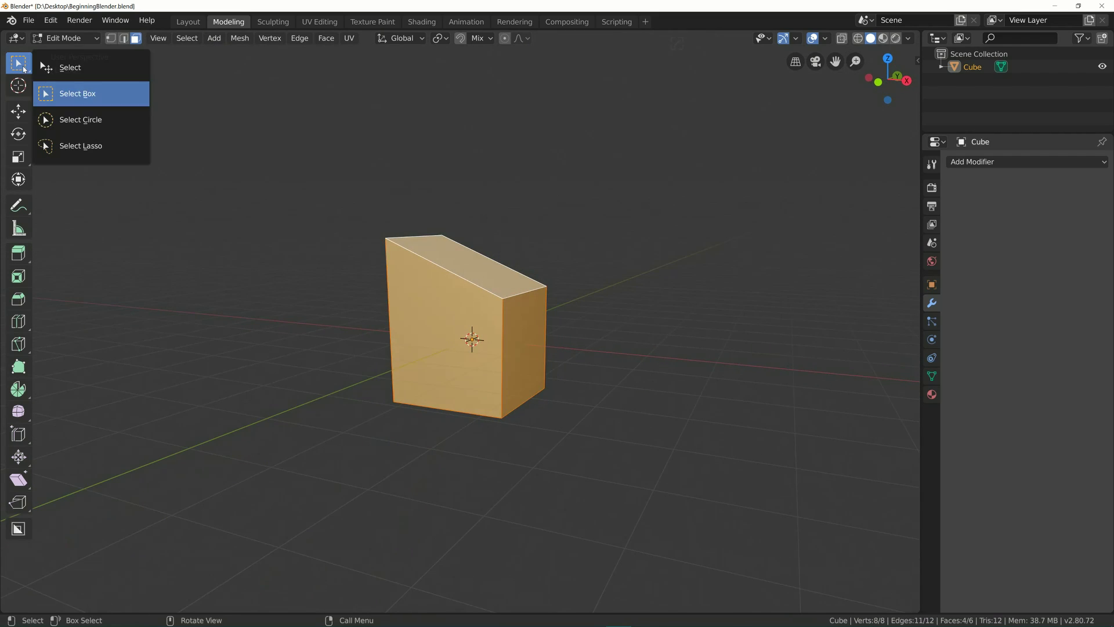
left_click(80, 124)
mouse_move(353, 309)
left_mouse_down()
mouse_move(530, 320)
mouse_move(517, 318)
left_mouse_up()
right_click(508, 303)
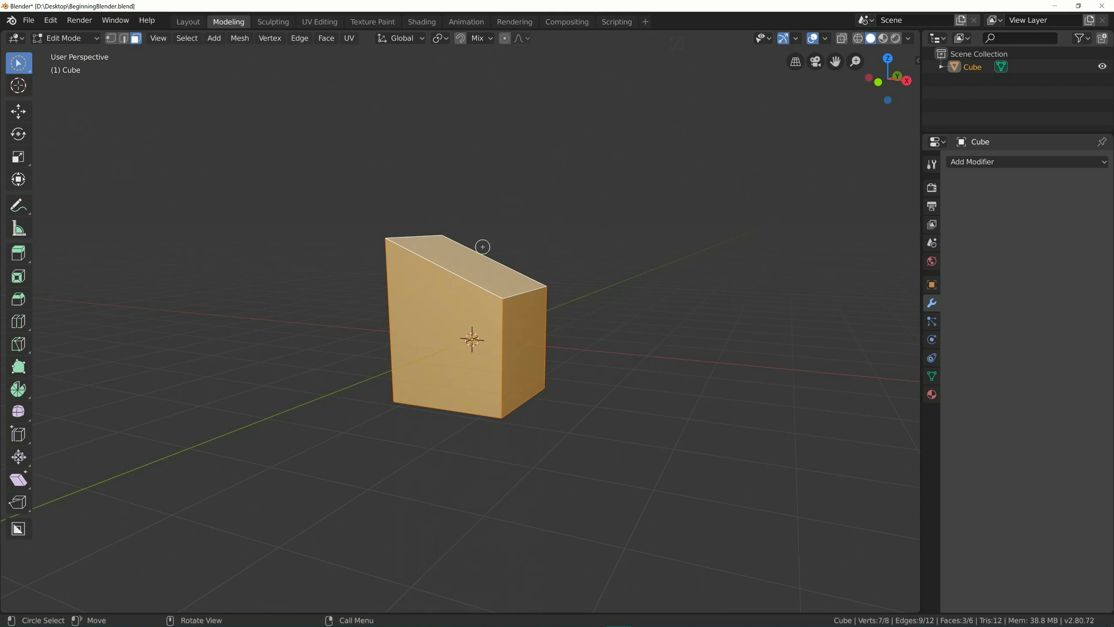
- Clear the selection and lasso-select the sloped top face and the adjoining side face with the Select Lasso tool
key("alt+a")
left_click(19, 66)
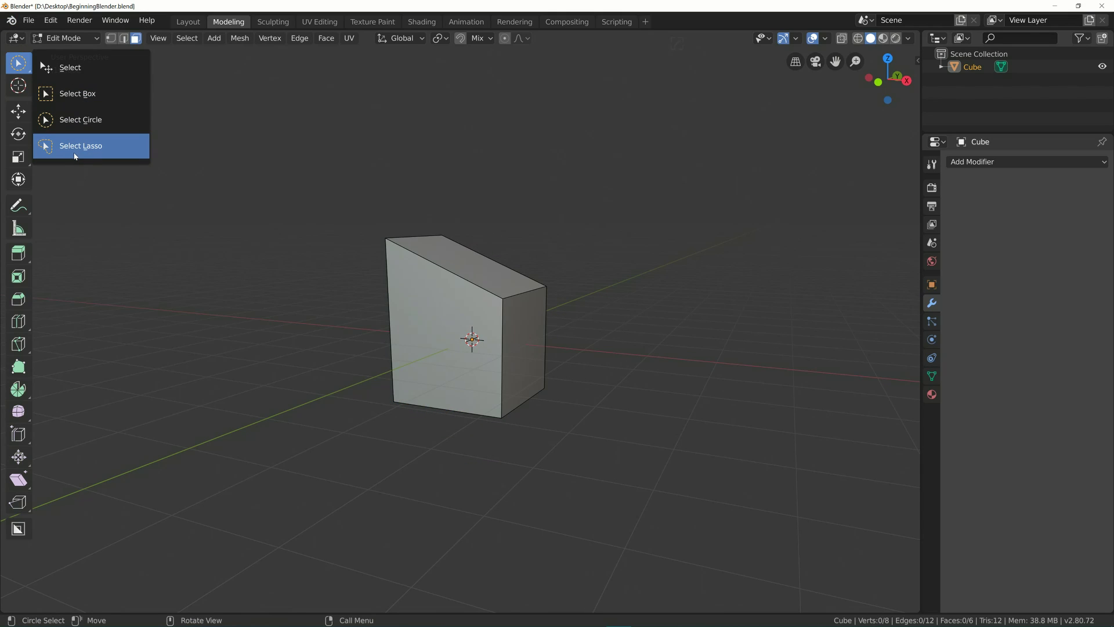
left_click(76, 146)
mouse_move(361, 228)
left_mouse_down()
mouse_move(418, 290)
mouse_move(319, 268)
left_mouse_up()
mouse_move(348, 201)
left_mouse_down()
mouse_move(481, 296)
mouse_move(345, 207)
left_mouse_up()
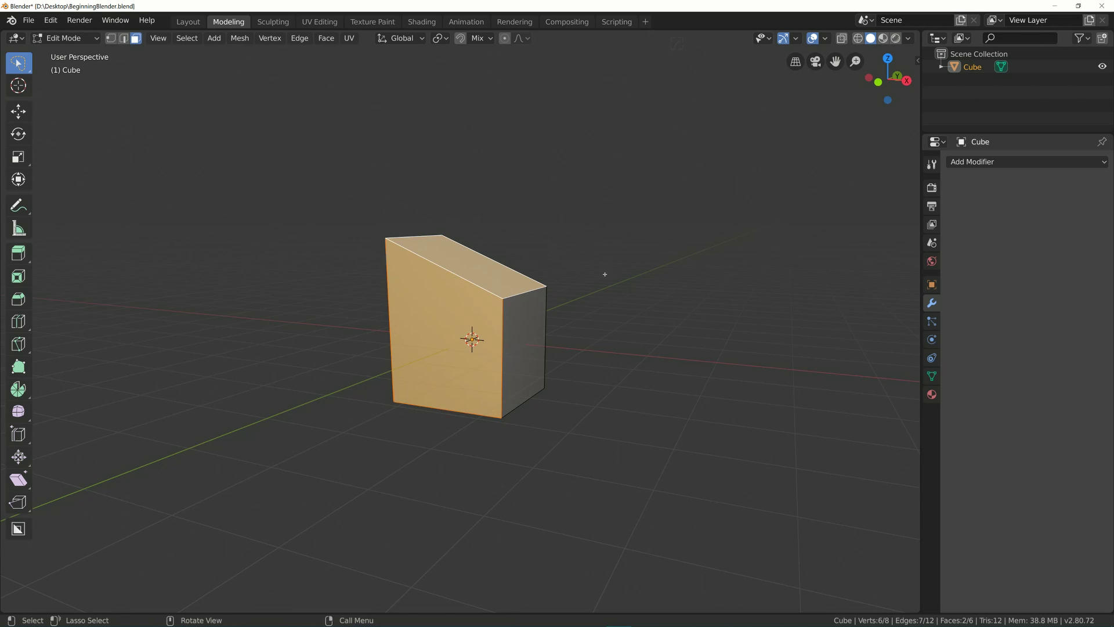
middle_click_drag(614, 296, 89, 115)
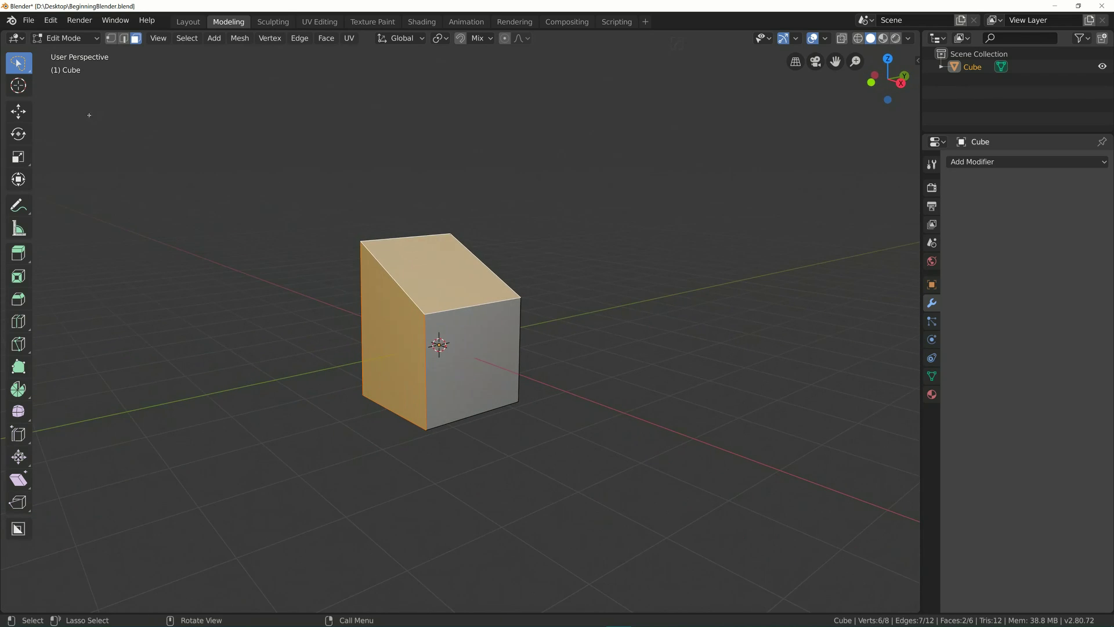
- Clear the selection, return to the basic Select tool, and circle-select the three visible faces with an enlarged circle
key("alt+a")
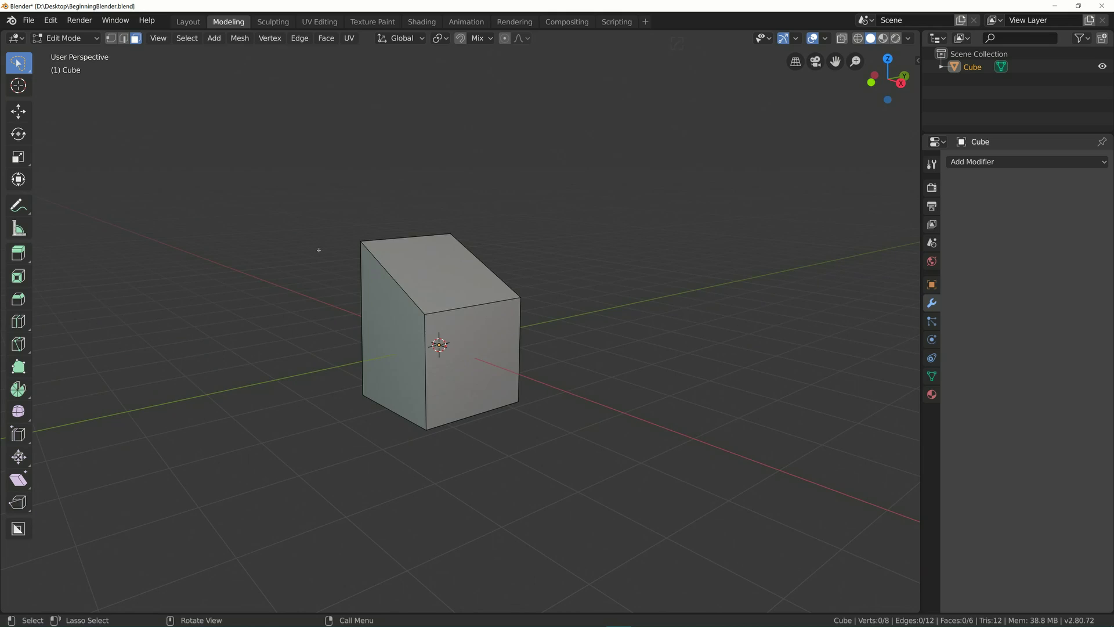
key("w")
key("c")
scroll(341, 249, "down", 3)
left_click(341, 250)
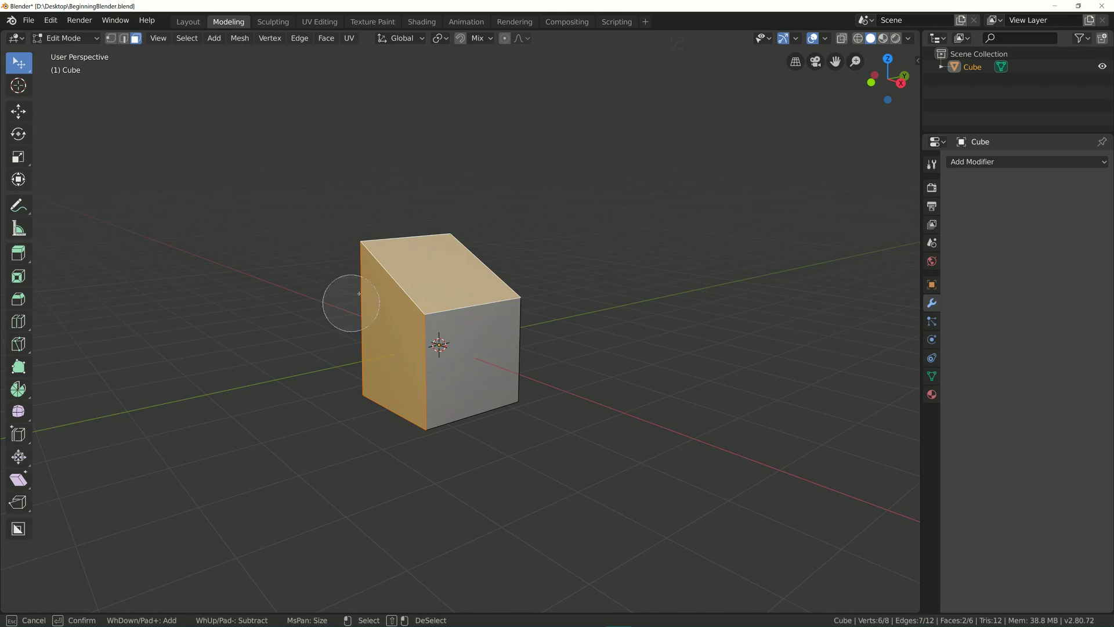
left_click(476, 333)
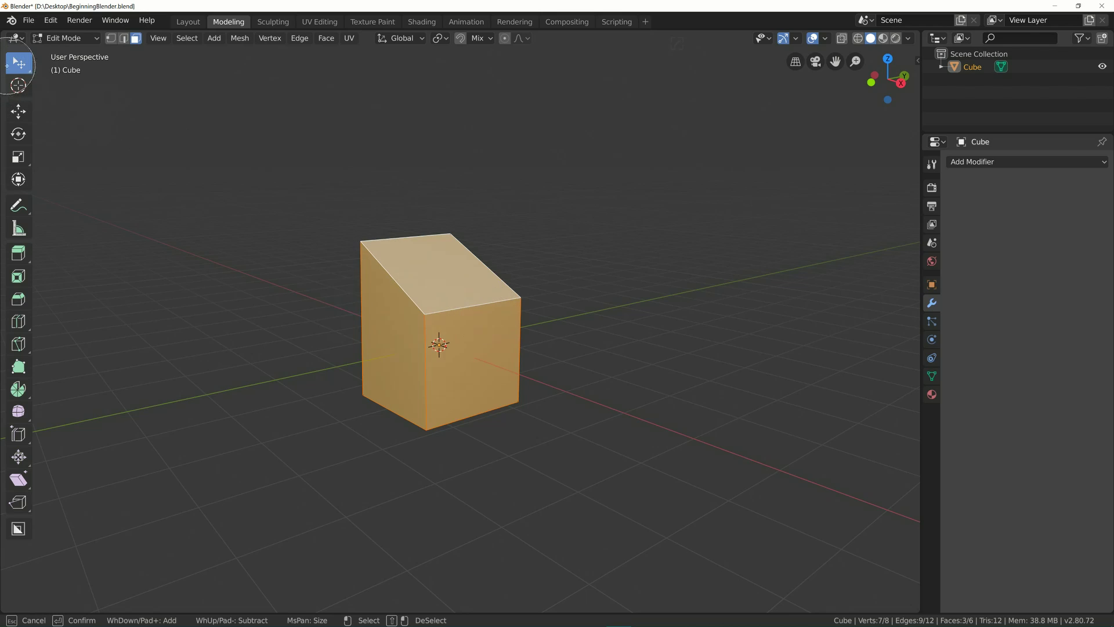
- Leave circle select and clear the selection, circle-select the top and side faces again, and deselect them with the circle
key("Escape")
left_click(333, 290)
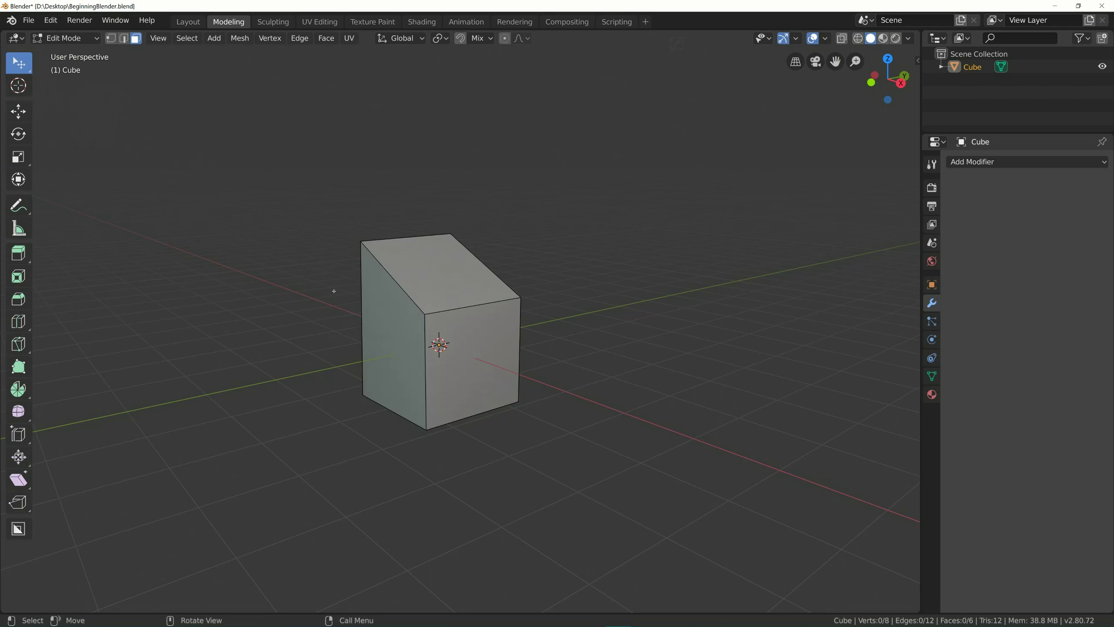
key("c")
left_click_drag(351, 256, 378, 229)
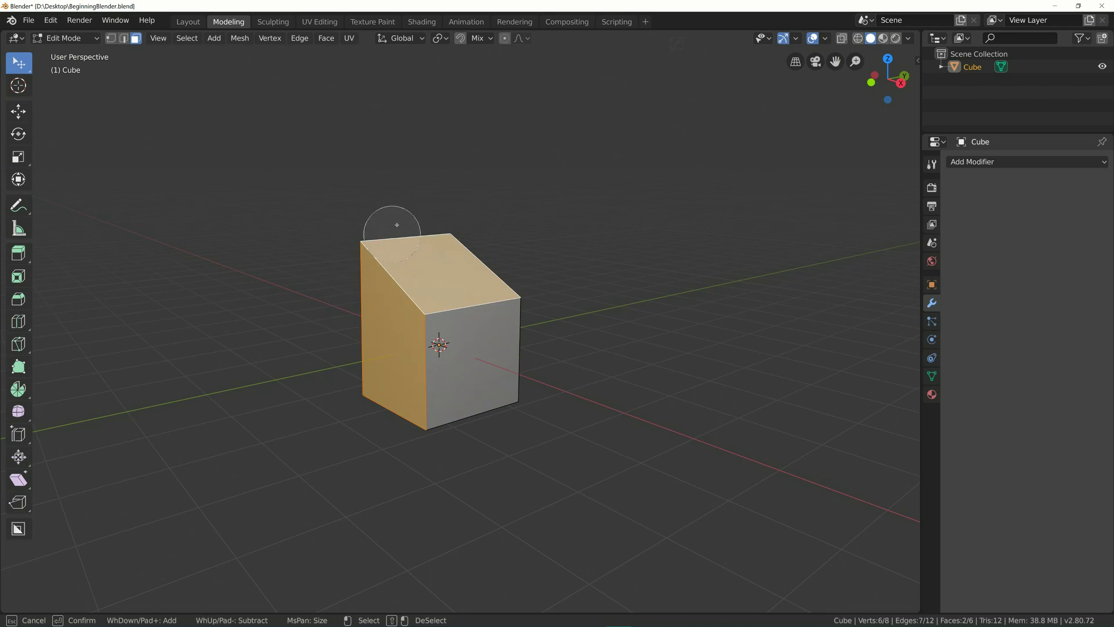
mouse_move(455, 253)
left_mouse_down()
mouse_move(459, 308)
mouse_move(437, 336)
left_mouse_up()
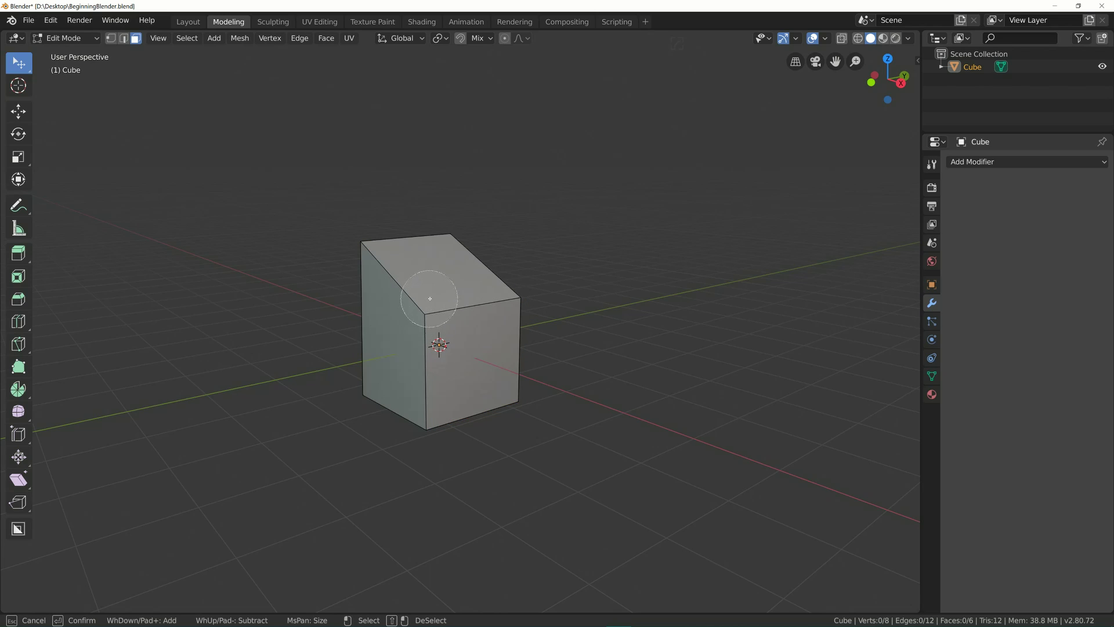
key("Escape")
- Save the blend file and switch to Object Mode
middle_click_drag(455, 342, 408, 300)
key("ctrl+s")
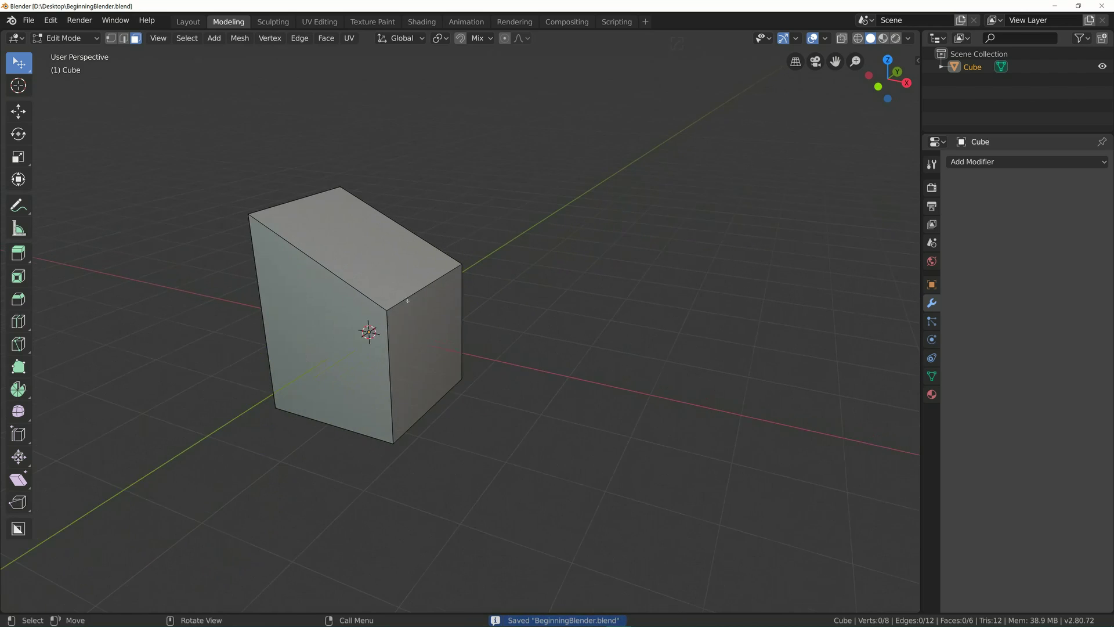
scroll(409, 296, "down", 4)
key("Tab")
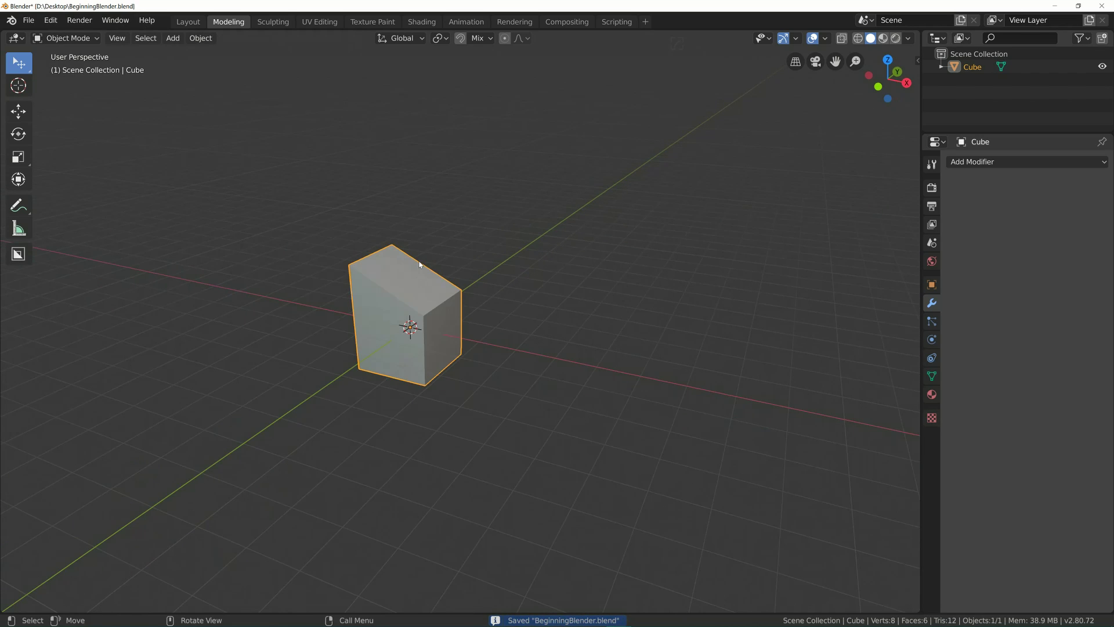
- Clear the object selection and select the block again in Object Mode
middle_click_drag(445, 255, 504, 251, "shift")
scroll(456, 279, "up", 2)
key("alt+a")
left_click(479, 232)
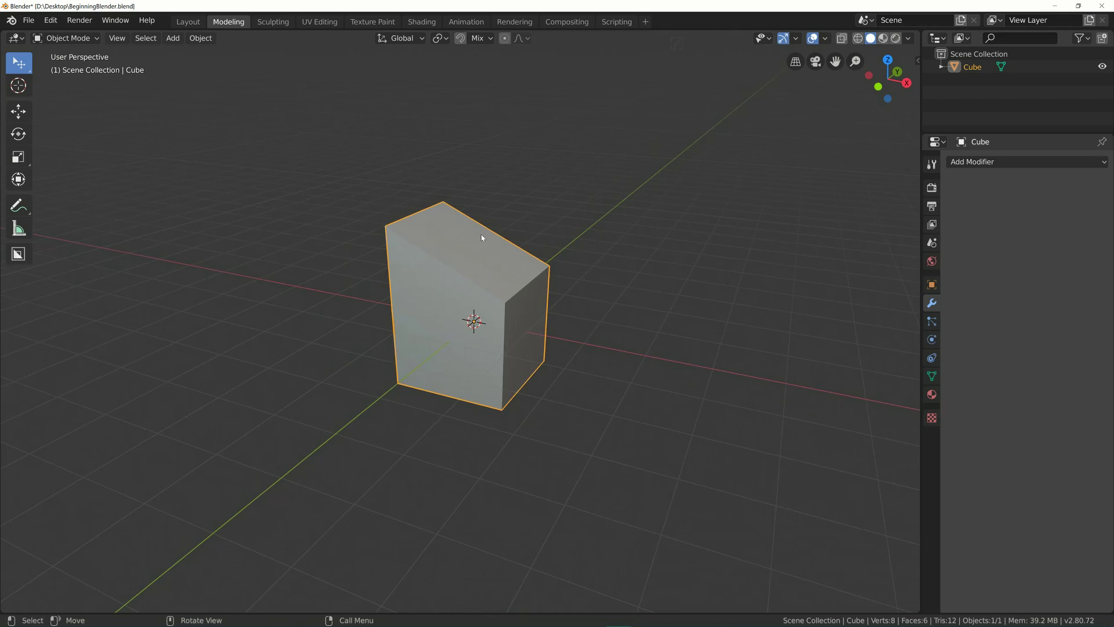
- Enter Edit Mode, box-select the sloped top face and adjoining side face, clear the selection, and box-select them again
key("Tab")
key("b")
left_click_drag(375, 179, 407, 265)
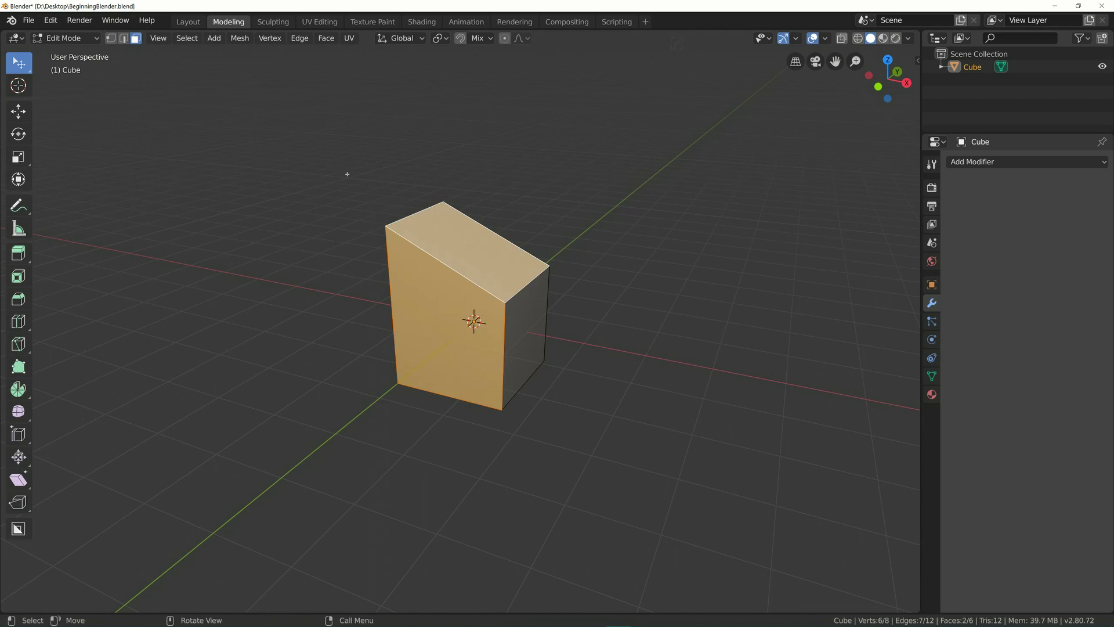
key("alt+a")
key("b")
left_click_drag(321, 170, 405, 294)
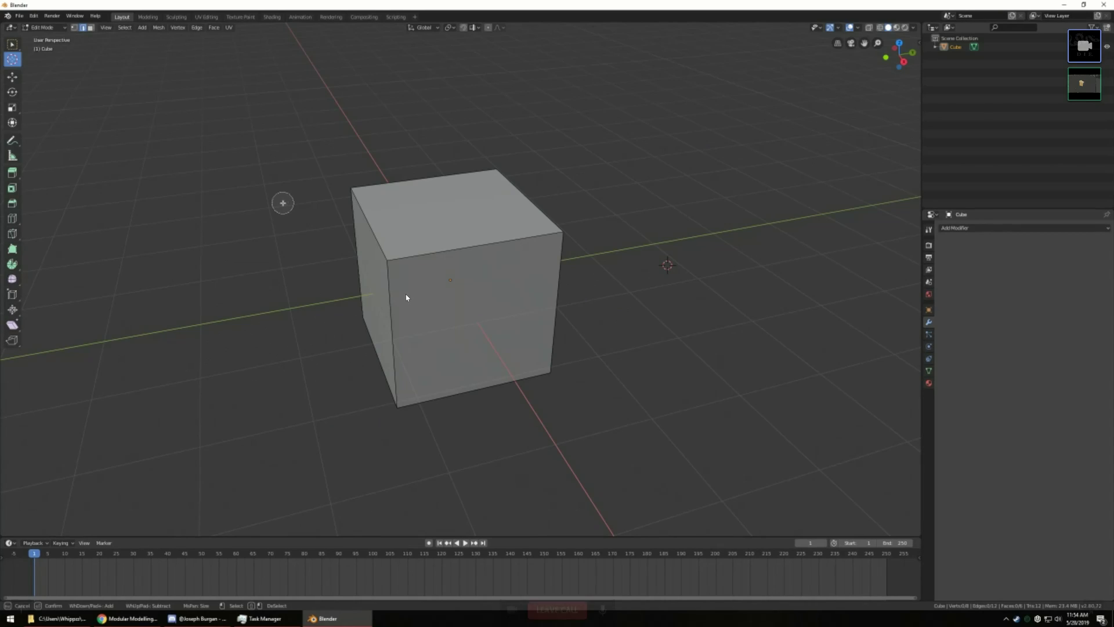
- Switch to the Discord call, leave the full-screen view of the shared screen, and shrink the window
left_click(351, 200)
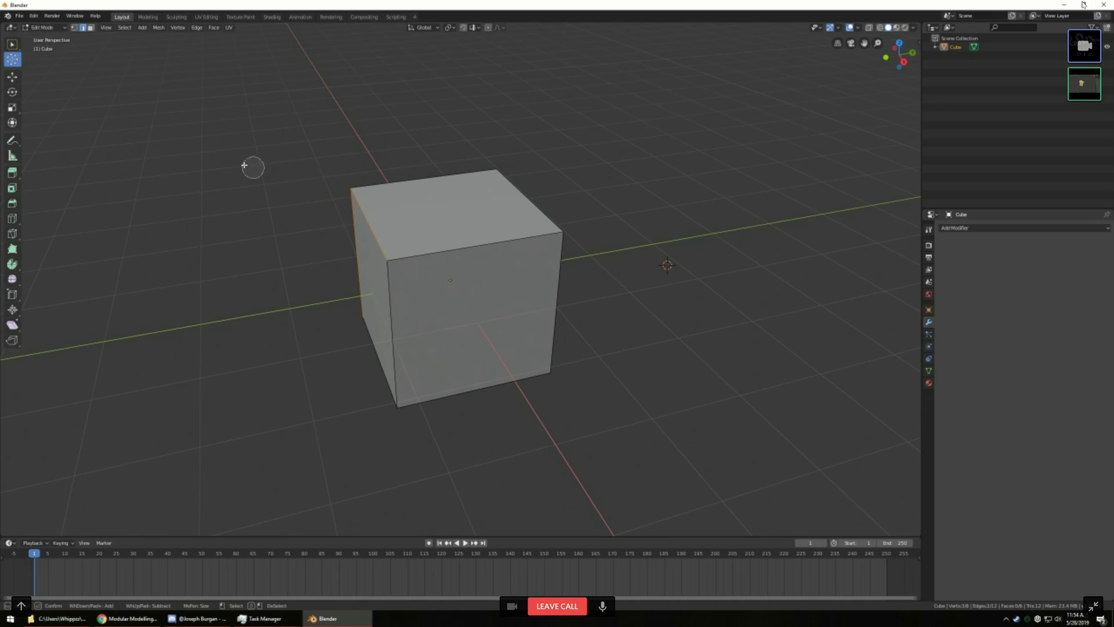
key("Escape")
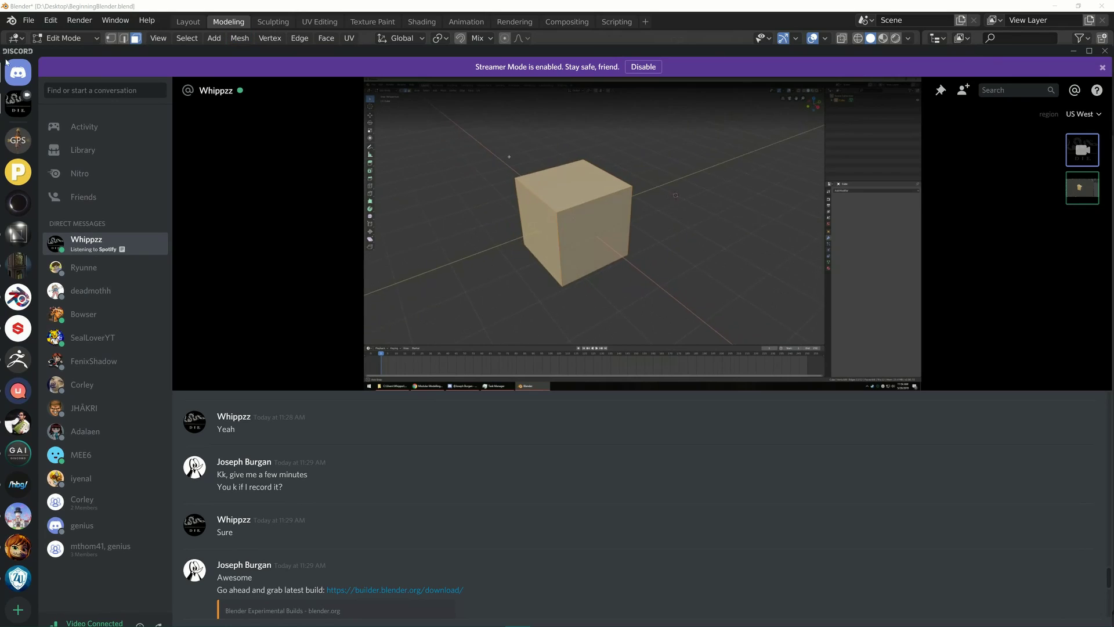
left_click_drag(6, 61, 186, 162)
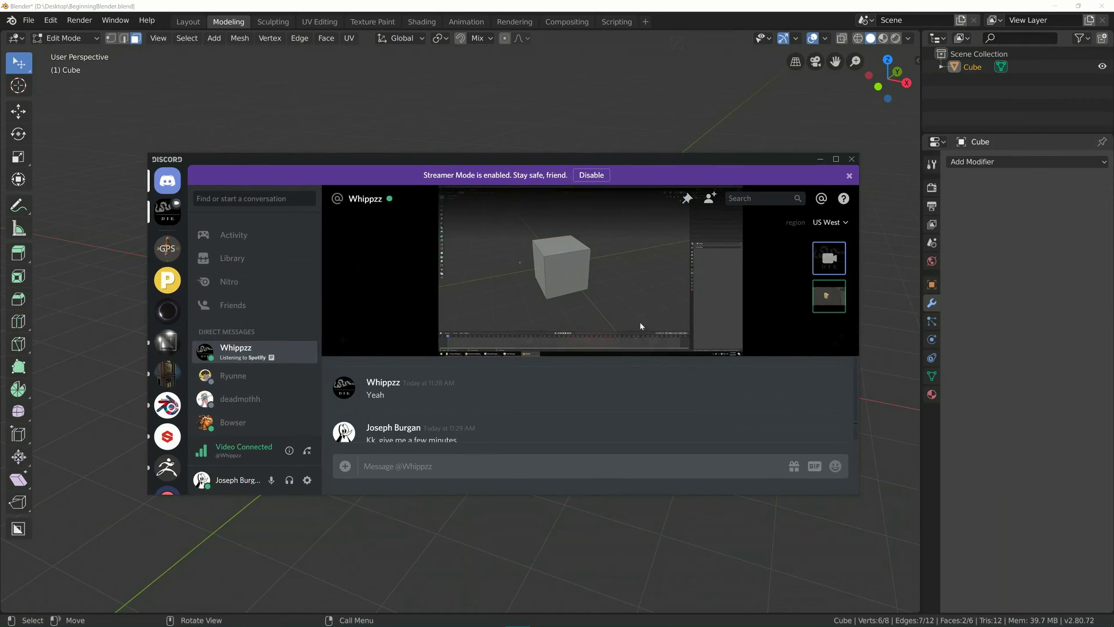
- Expand the call's shared video over the chat, and shrink and move the Discord window clear of the block
mouse_move(731, 324)
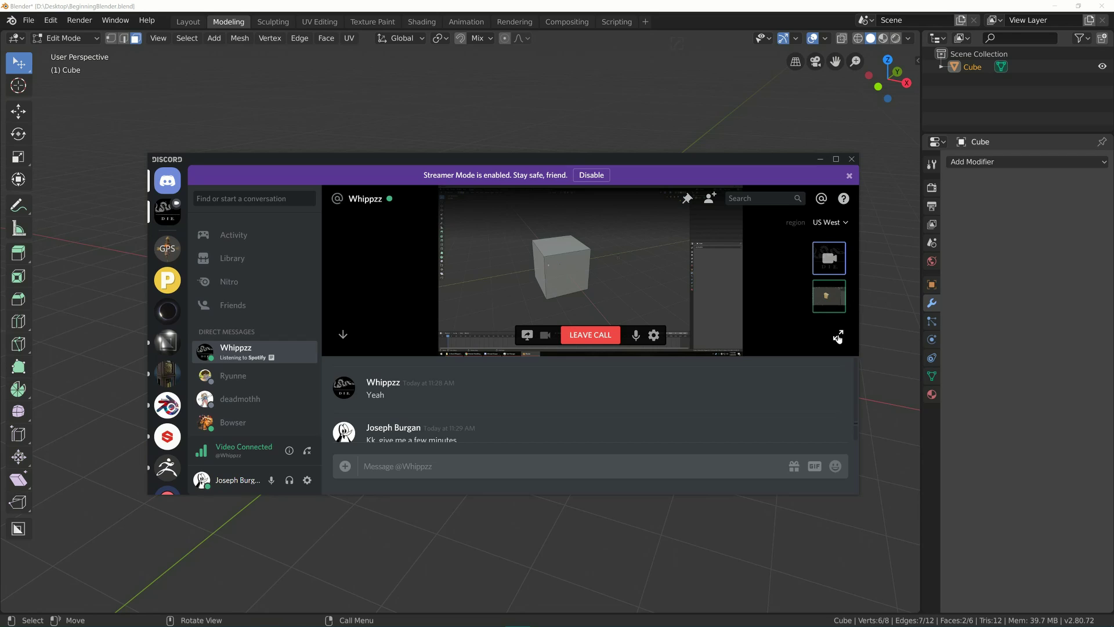
left_click(344, 334)
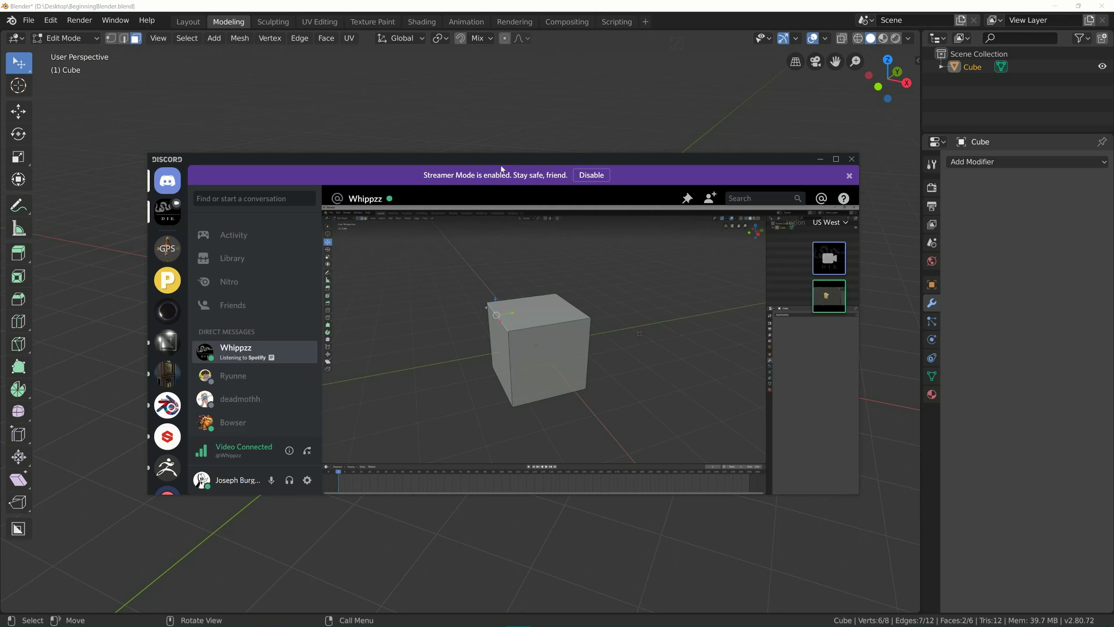
left_click_drag(502, 162, 194, 275)
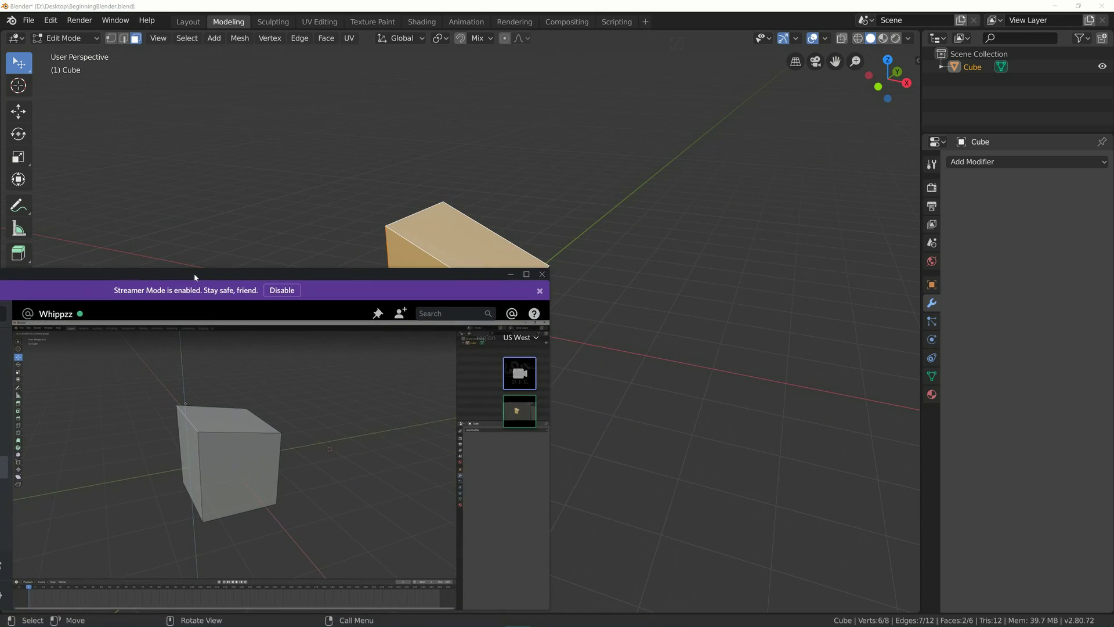
left_click_drag(549, 268, 237, 354)
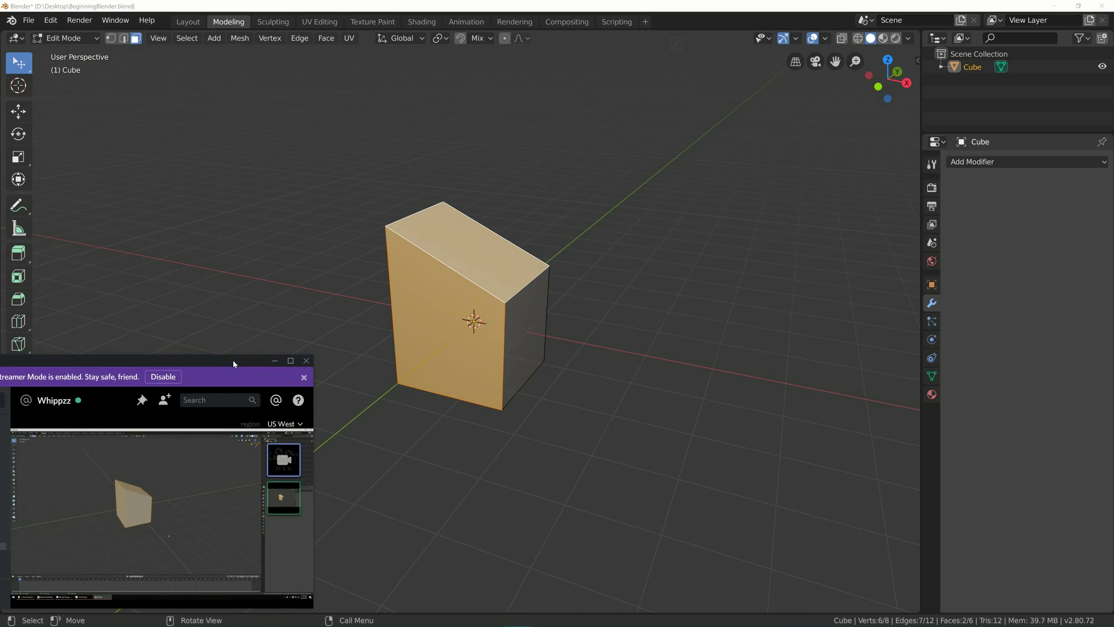
- Clear the mesh selection in Blender and slightly widen the Discord call window
middle_click_drag(508, 227, 628, 194, "shift")
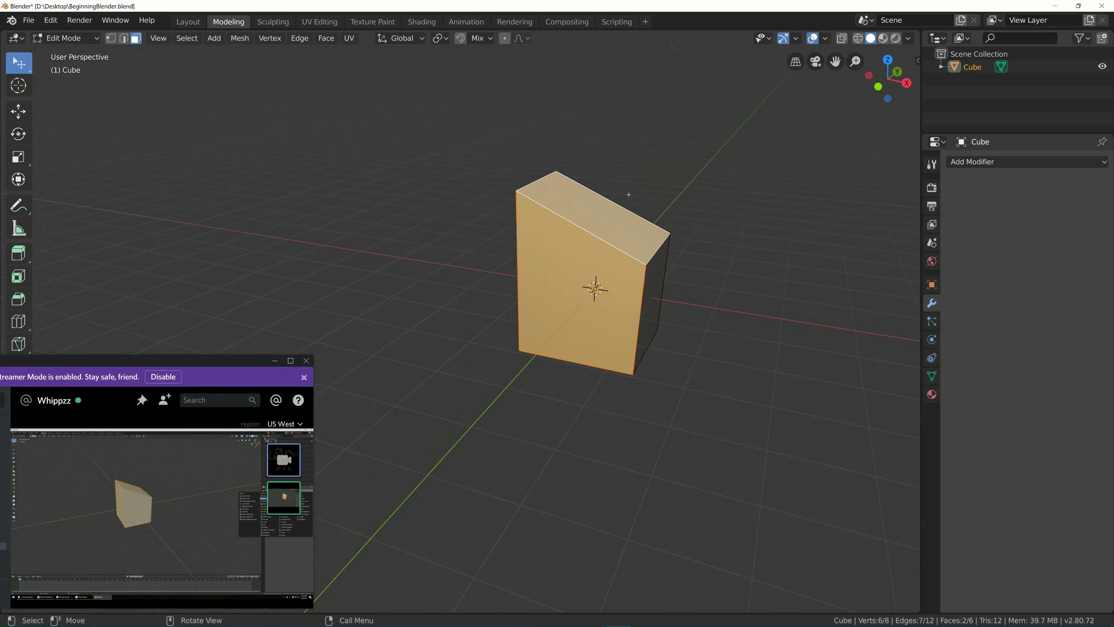
left_click(629, 194)
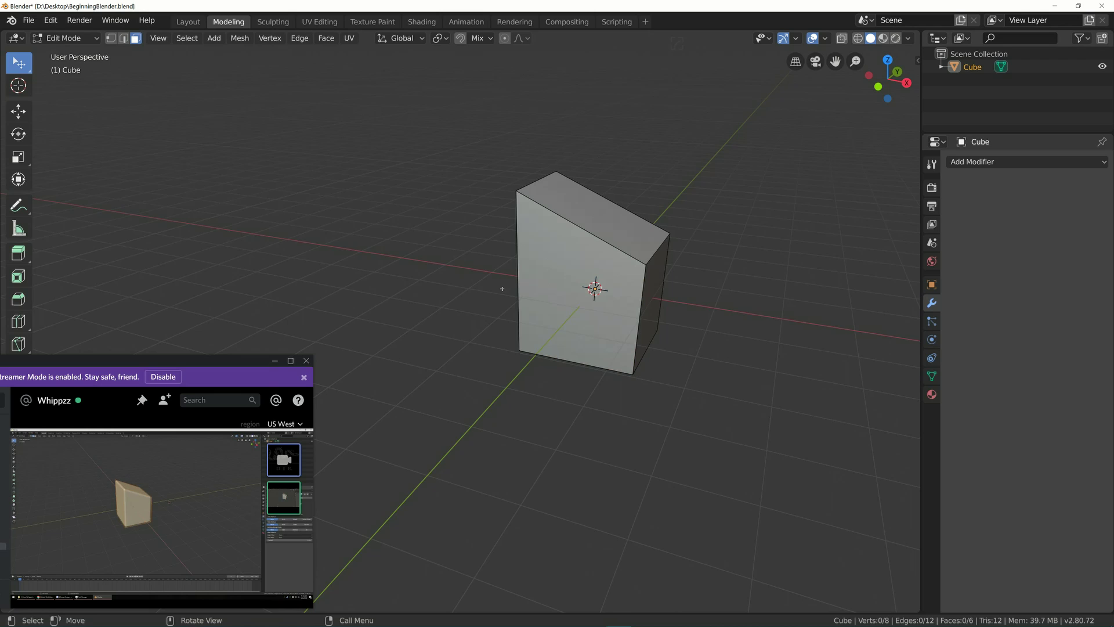
middle_click_drag(545, 283, 484, 290)
scroll(472, 310, "up", 3)
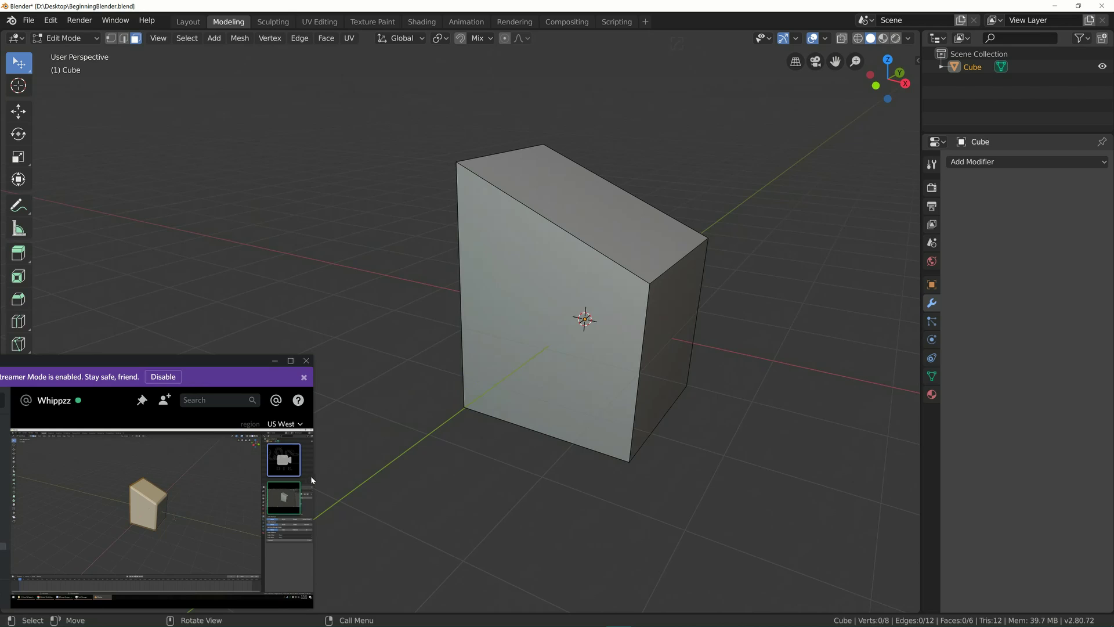
left_click_drag(312, 476, 323, 477)
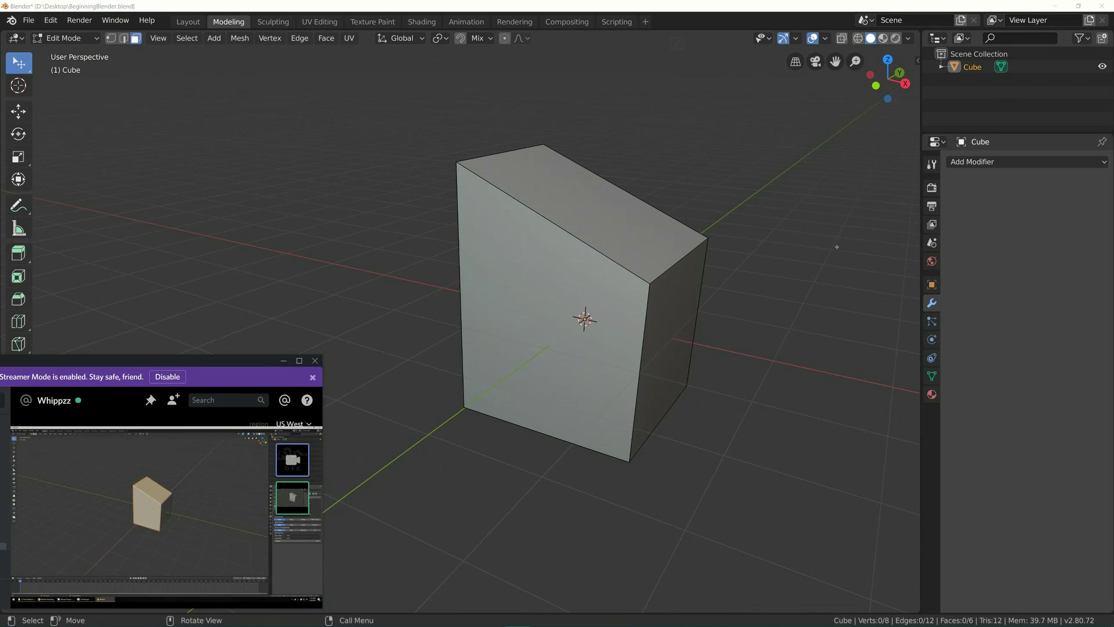
- Switch the block to Object Mode and back to Edit Mode
middle_click_drag(838, 246, 641, 204)
key("Tab")
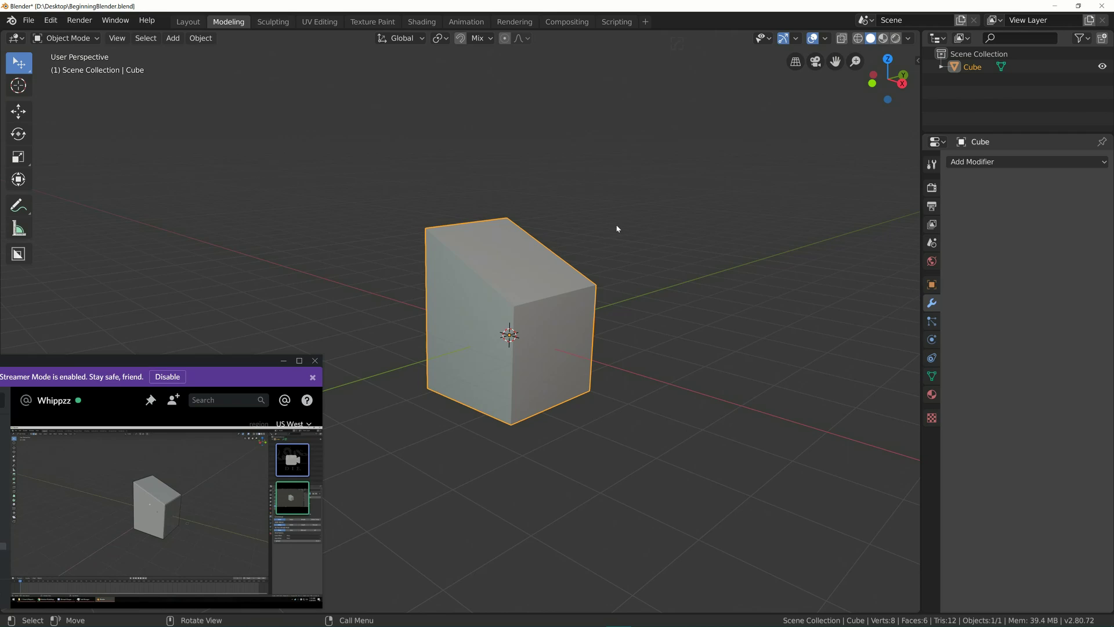
key("Tab")
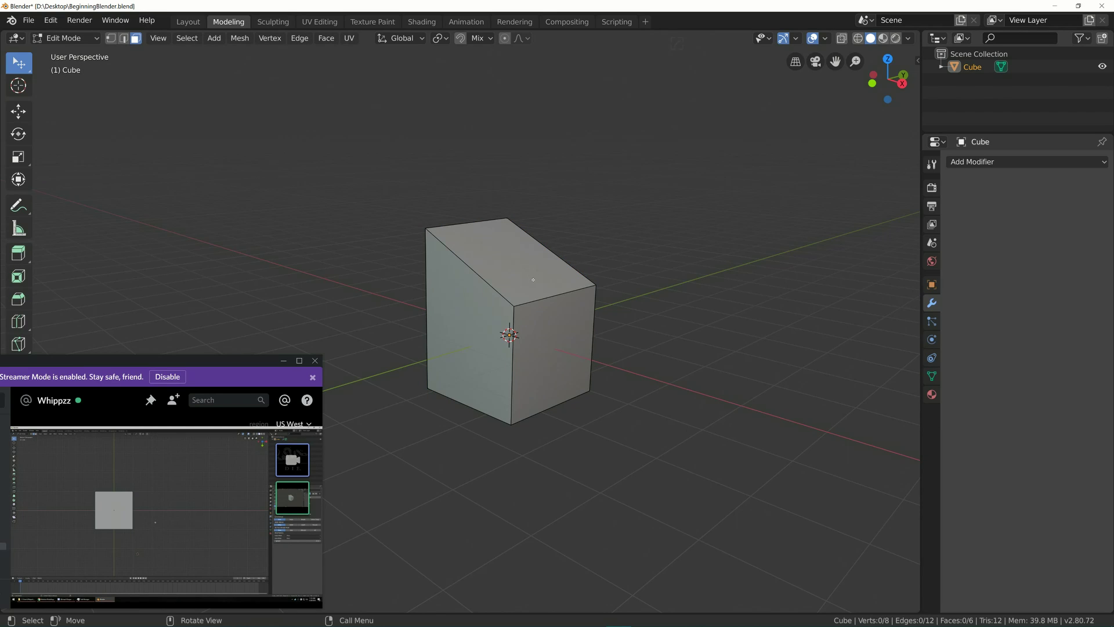
- Toggle the X-ray display of the block on and off repeatedly, leaving X-ray turned on
key("alt+z")
key("alt+z")
key("alt+z")
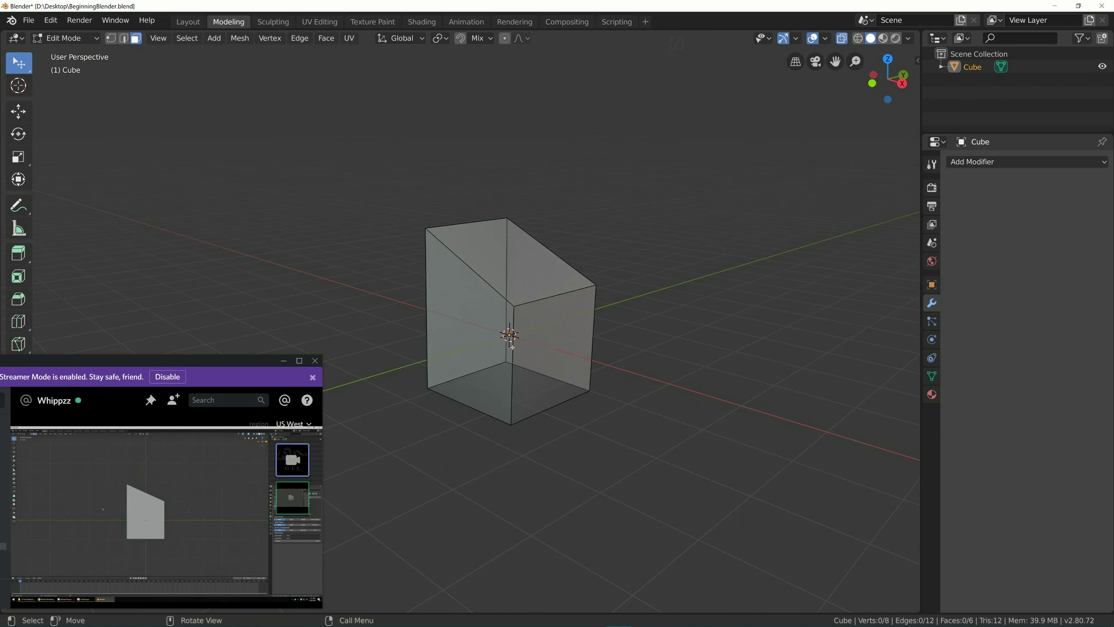
key("alt+z")
key("alt+z")
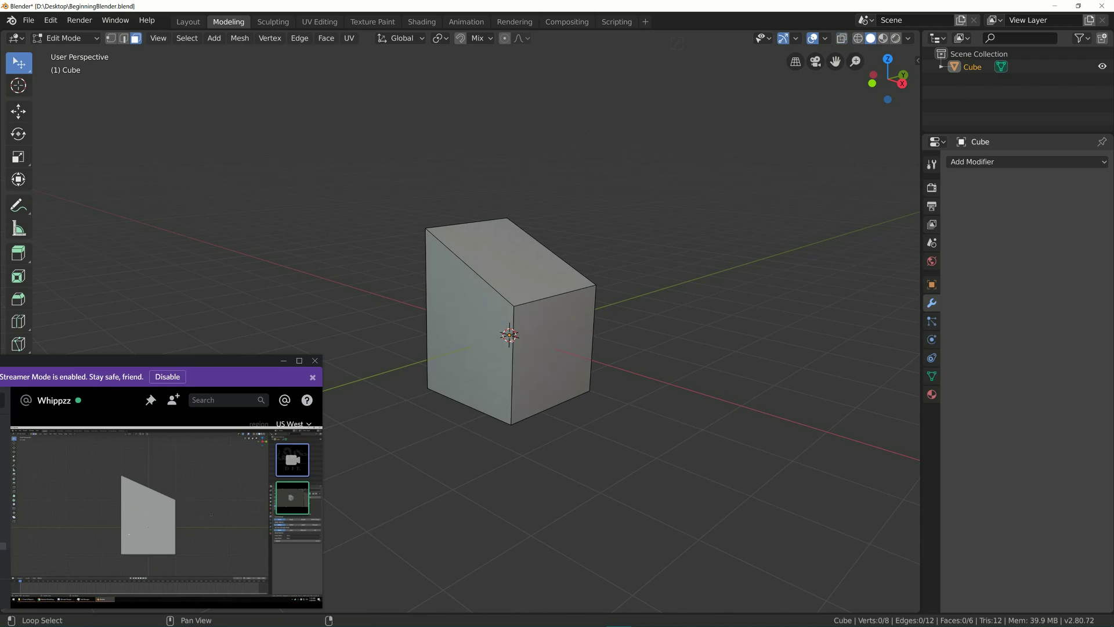
key("alt+z")
key("alt+z")
key("alt+z")
key("alt+z")
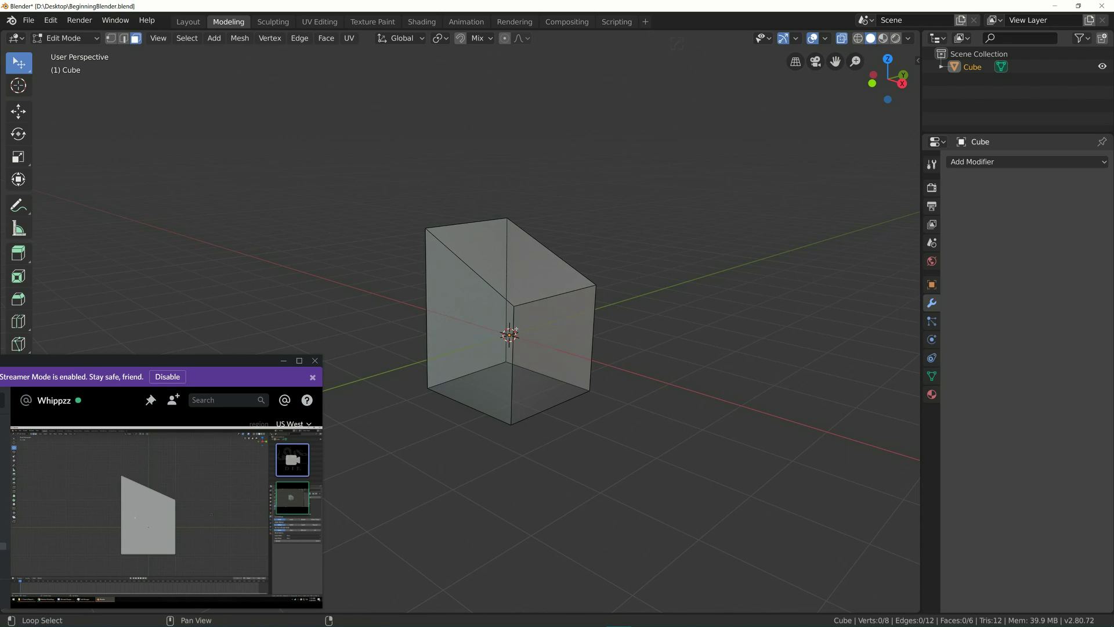
- In vertex select mode, pick the block's hidden rear bottom corner through the X-ray display and move it freely
middle_click_drag(516, 329, 536, 274, "shift")
scroll(526, 340, "up", 2)
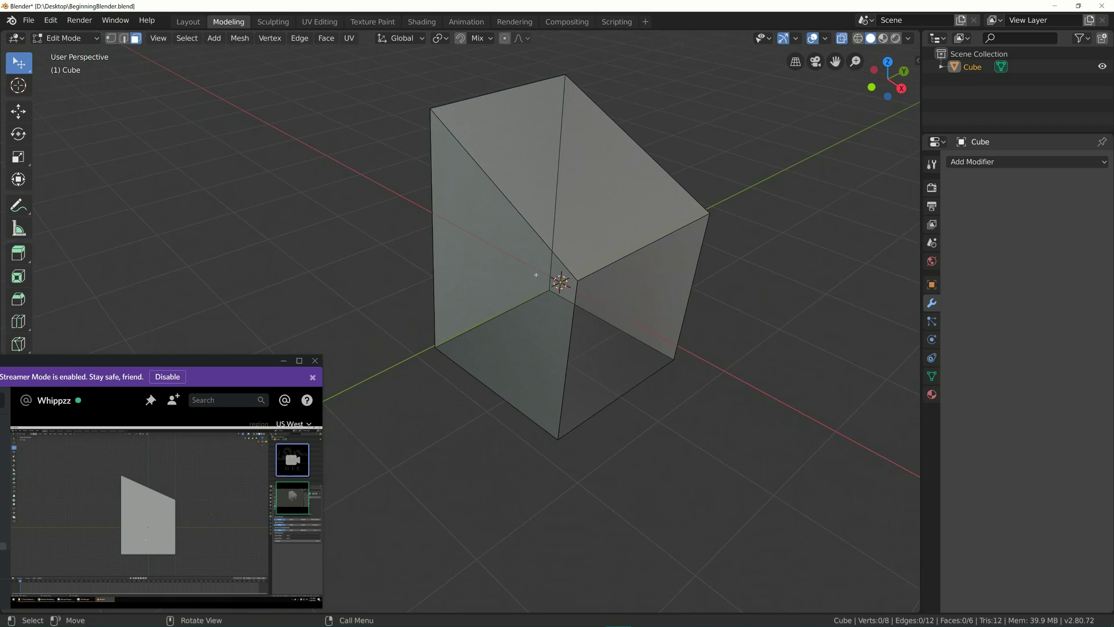
key("alt+z")
key("alt+z")
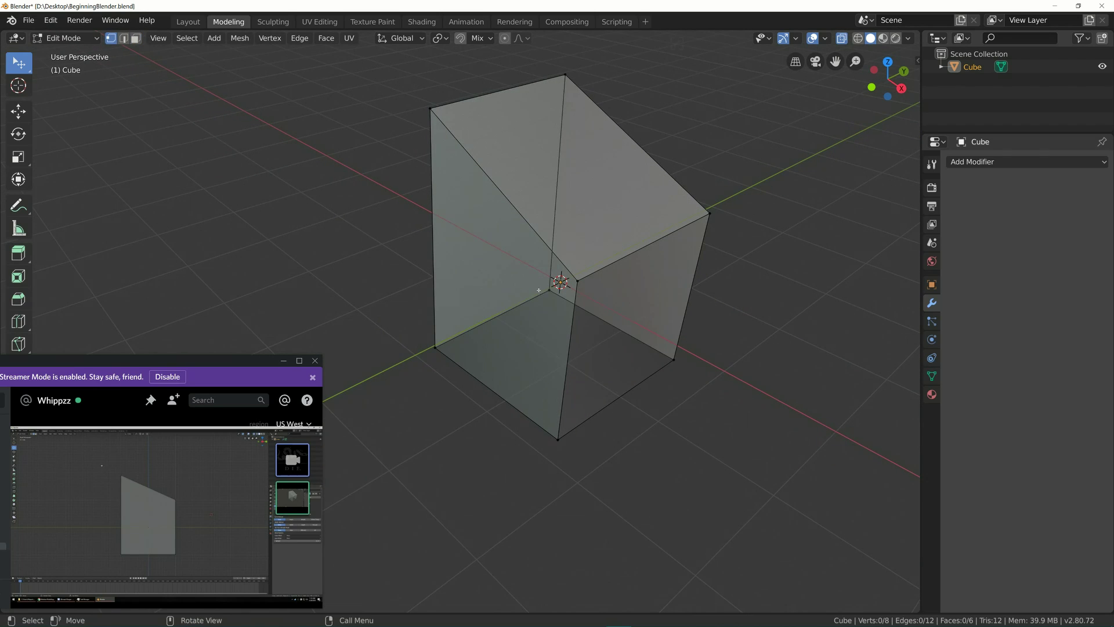
key("g")
left_click(529, 274)
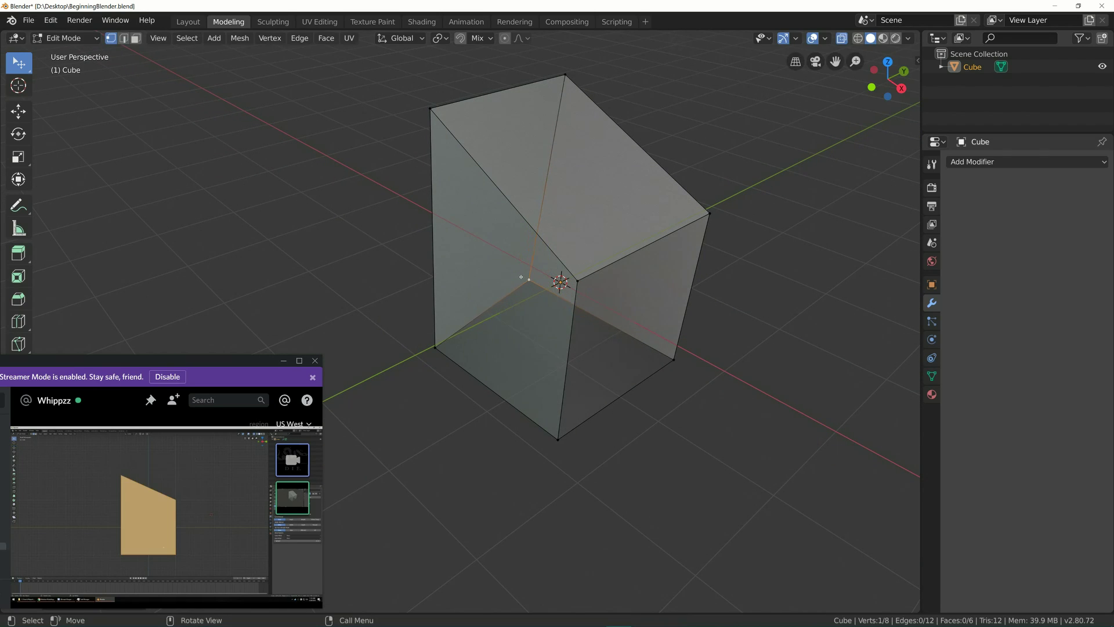
- Toggle X-ray off and on, and move the rear bottom vertex slightly down along the Z axis
scroll(523, 290, "down", 4)
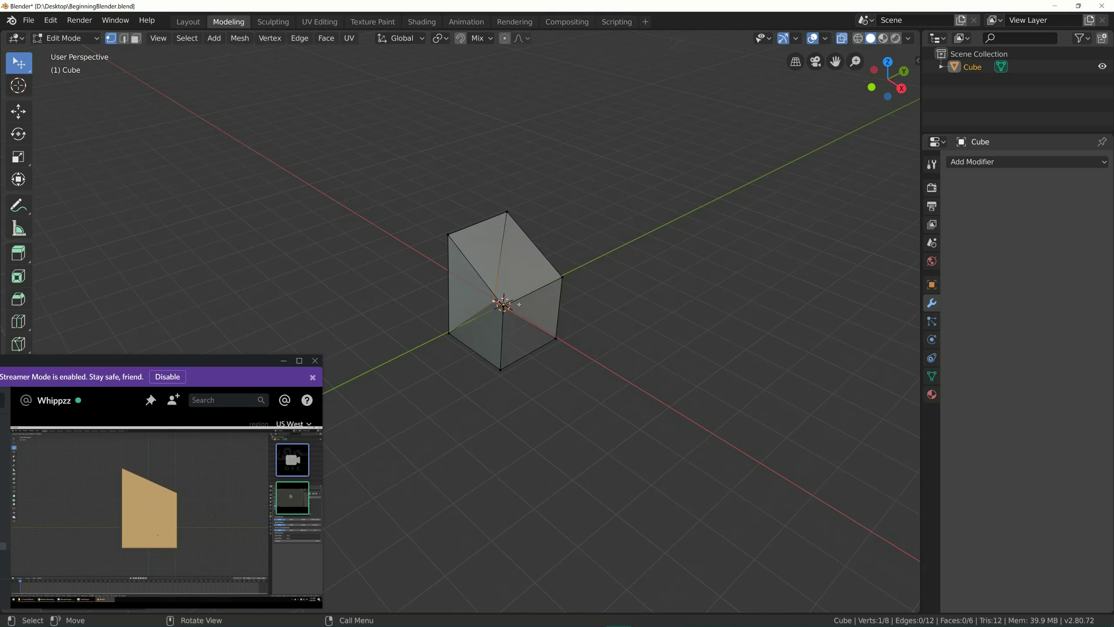
key("alt+z")
scroll(518, 304, "up", 4)
key("alt+z")
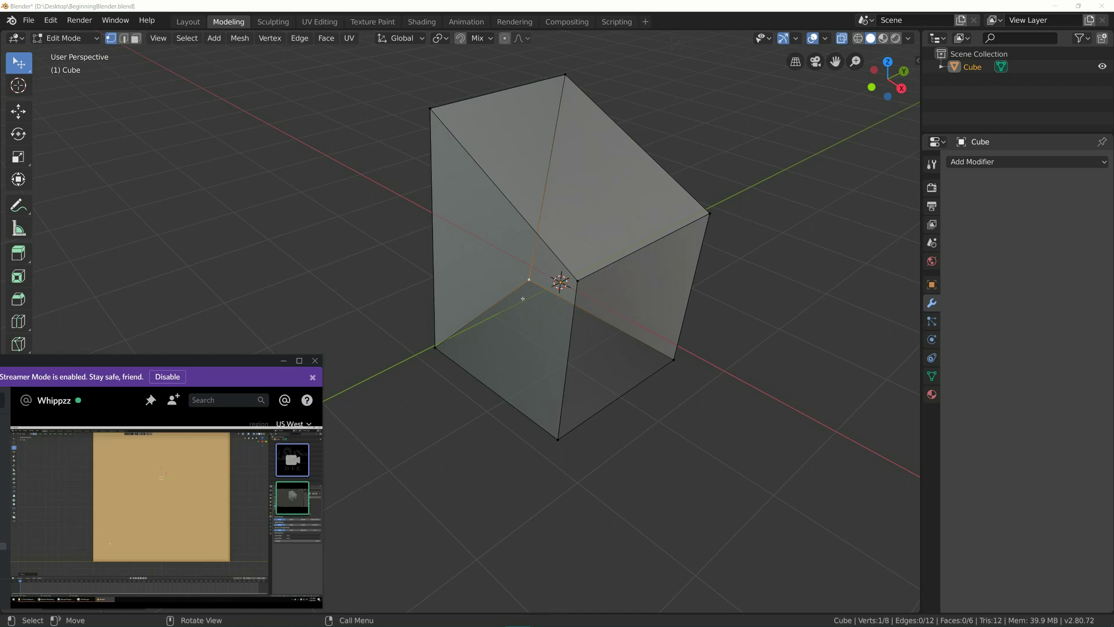
middle_click_drag(504, 325, 526, 292)
key("g")
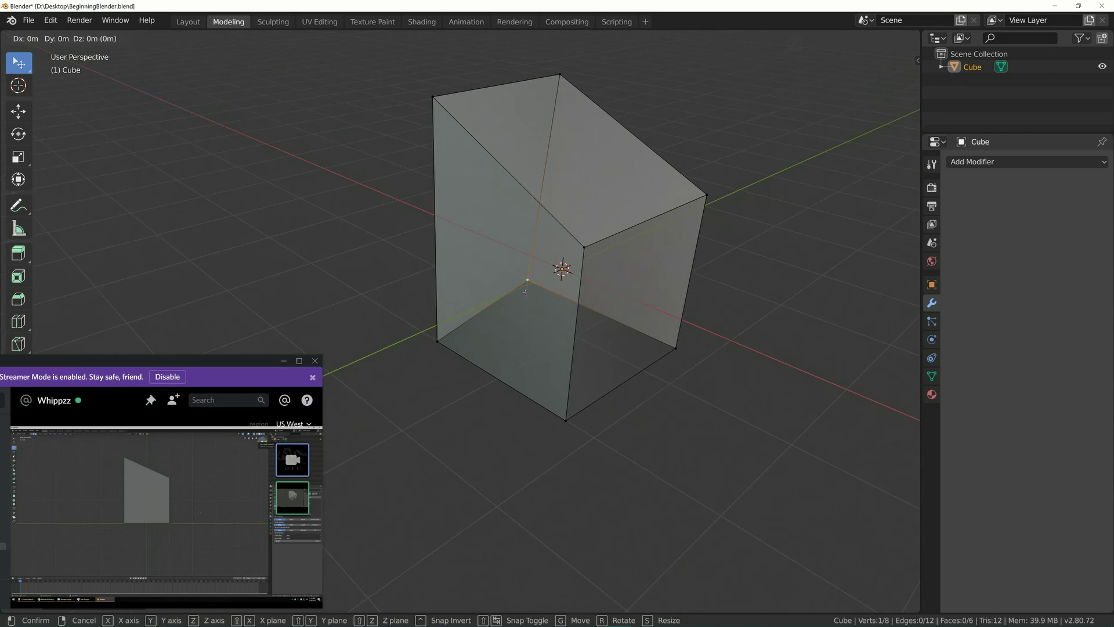
key("z")
left_click(514, 316)
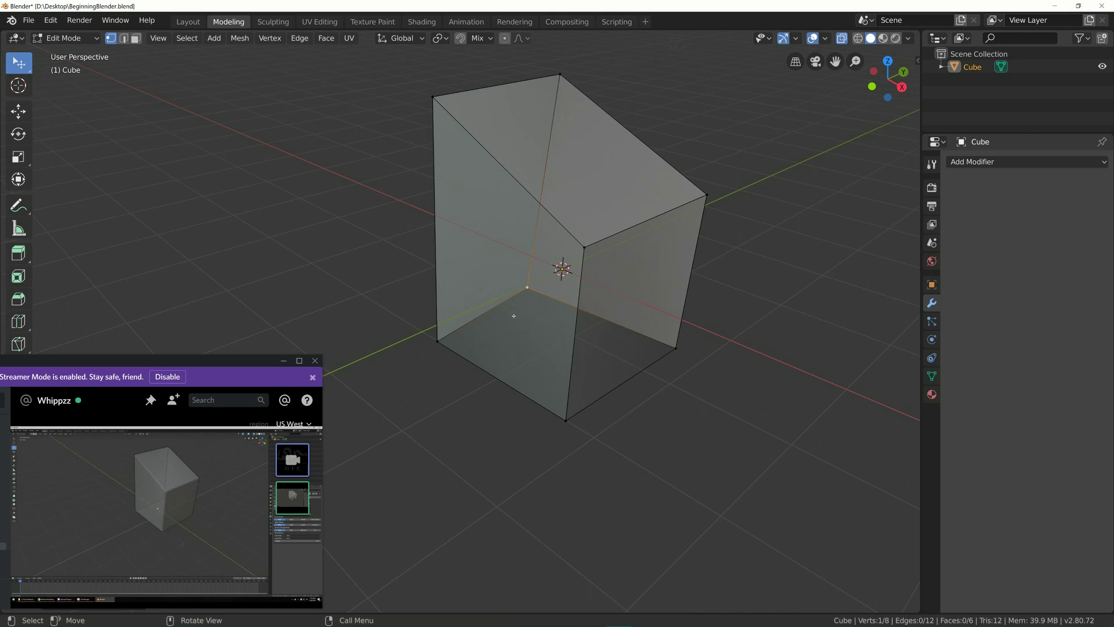
- Select the block's whole mesh and switch to Object Mode
key("a")
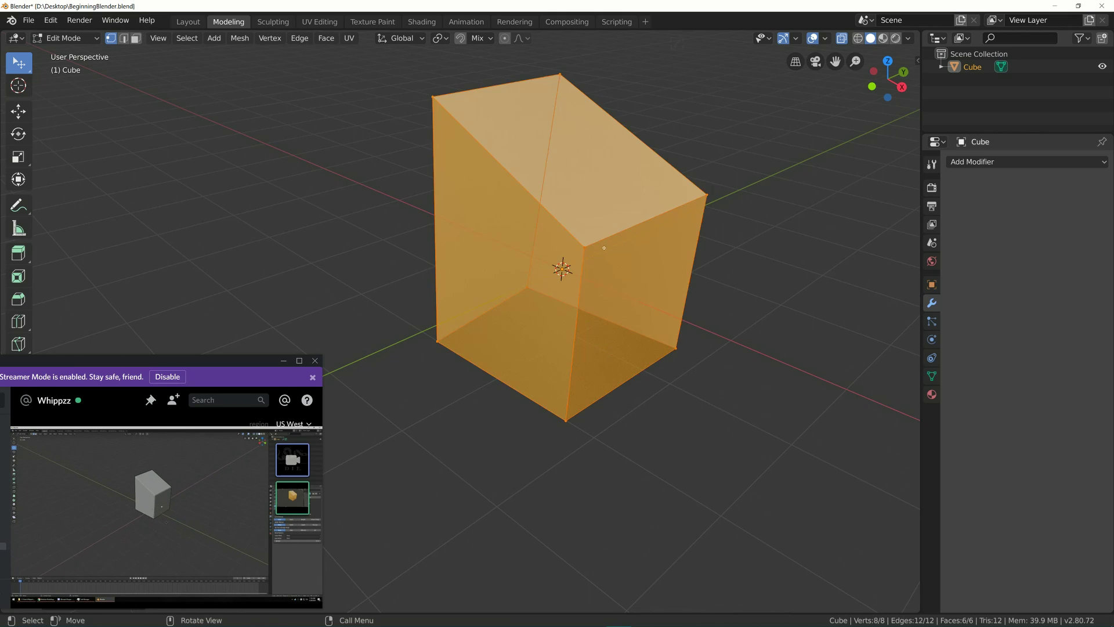
key("Tab")
middle_click_drag(593, 254, 554, 269)
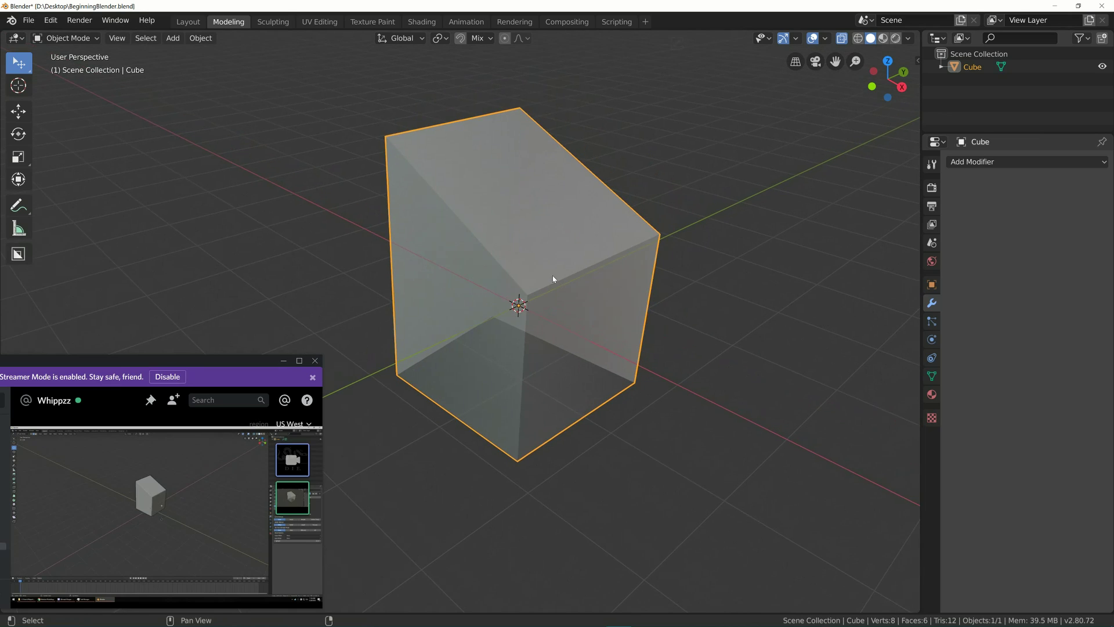
- Try to move the block up along the global Z axis, first freely and again by exactly 1 m
key("g")
key("z")
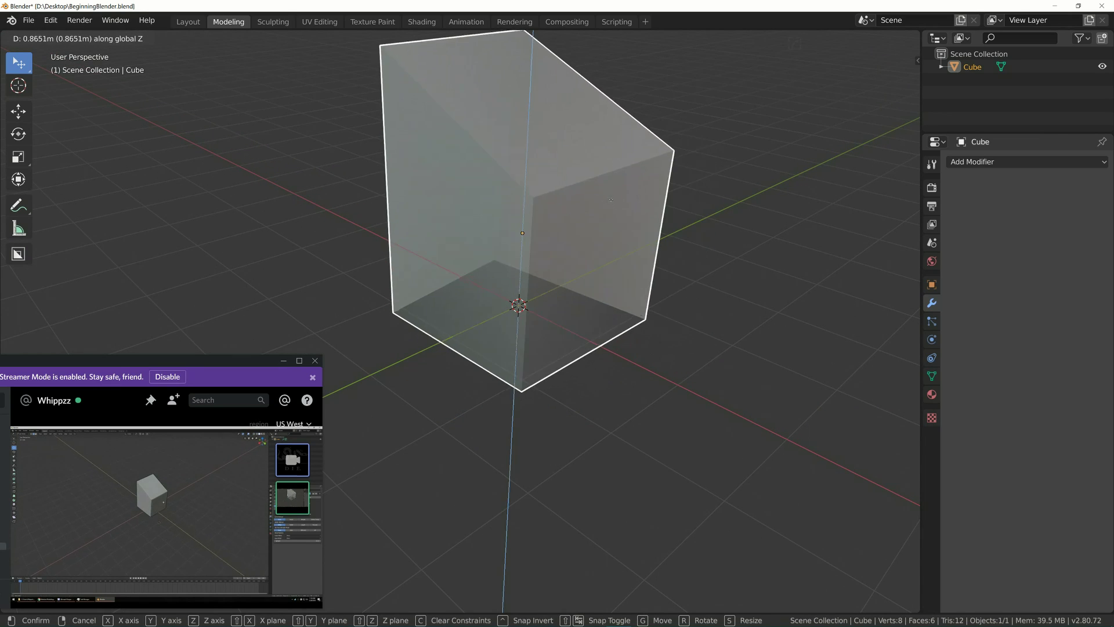
right_click(582, 207)
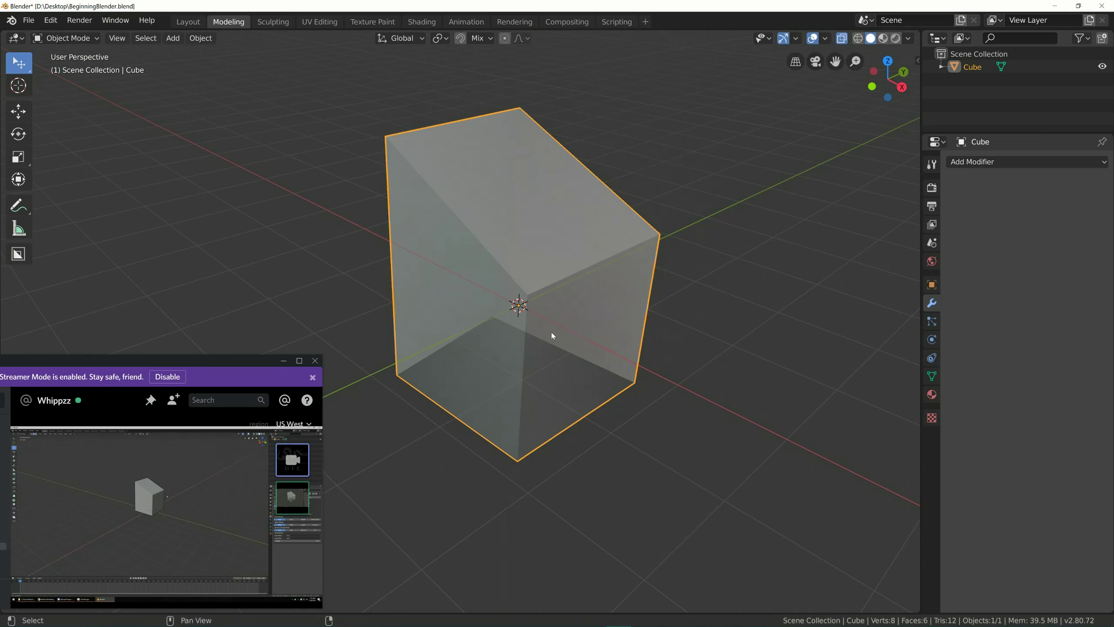
middle_click_drag(587, 209, 568, 289)
key("g")
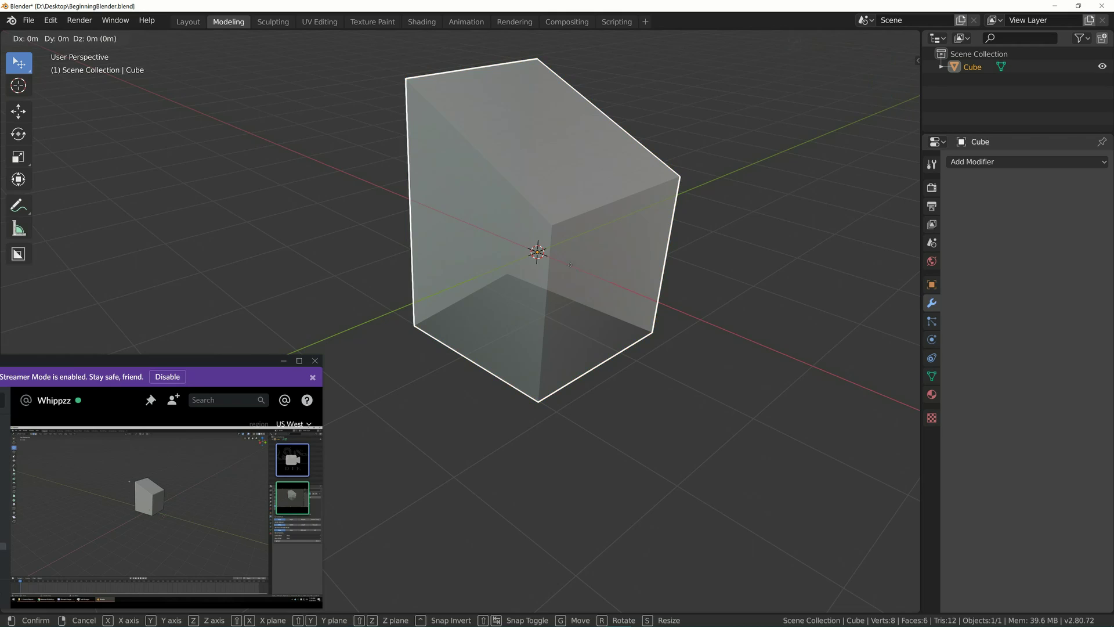
key("z")
key("1")
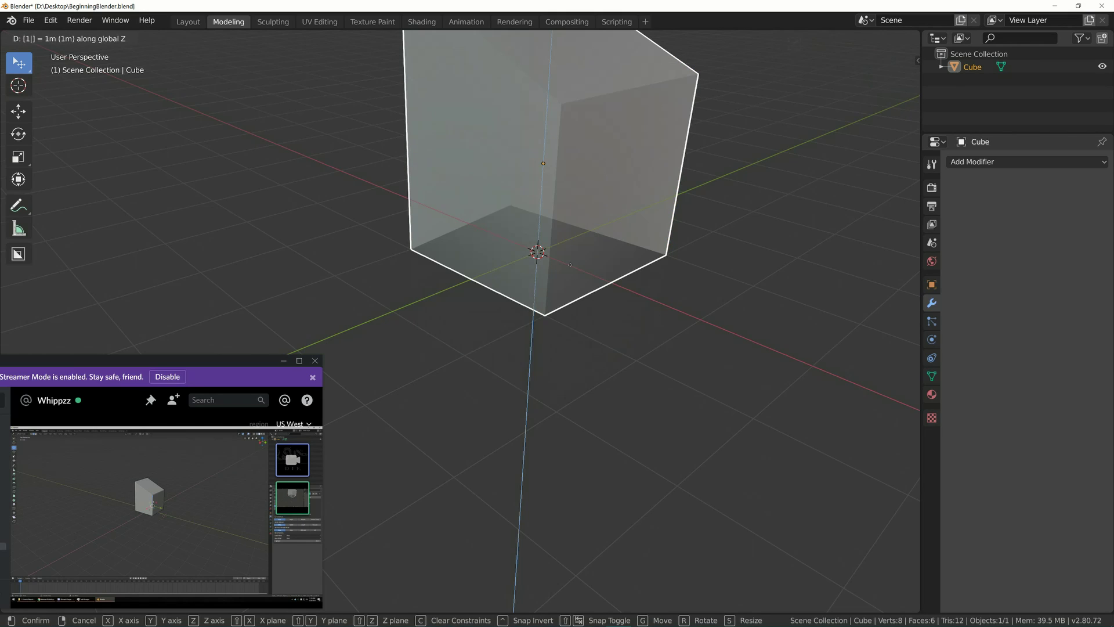
right_click(554, 316)
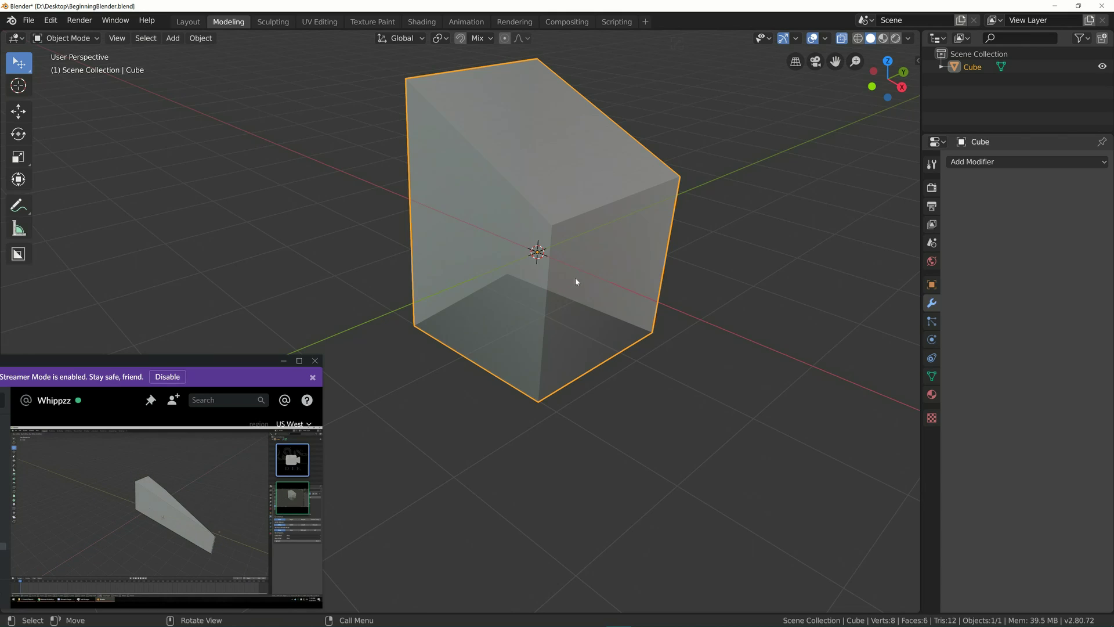
- Move the block twice across the horizontal plane in Object Mode with the global Z axis locked
middle_click_drag(576, 281, 522, 324)
key("Tab")
key("Tab")
key("g")
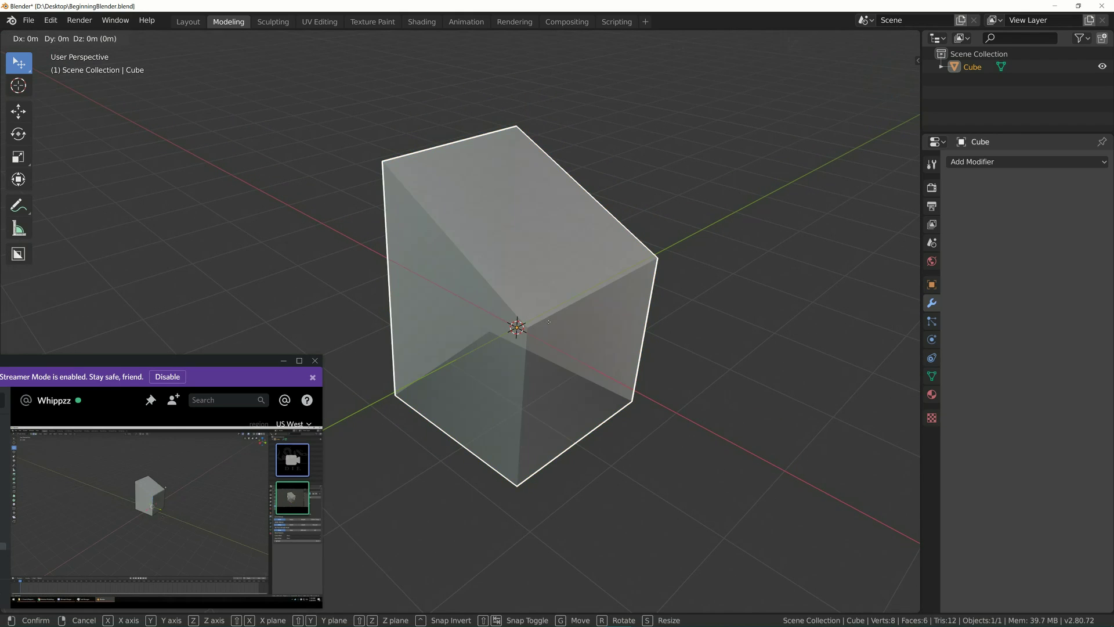
key("shift+z")
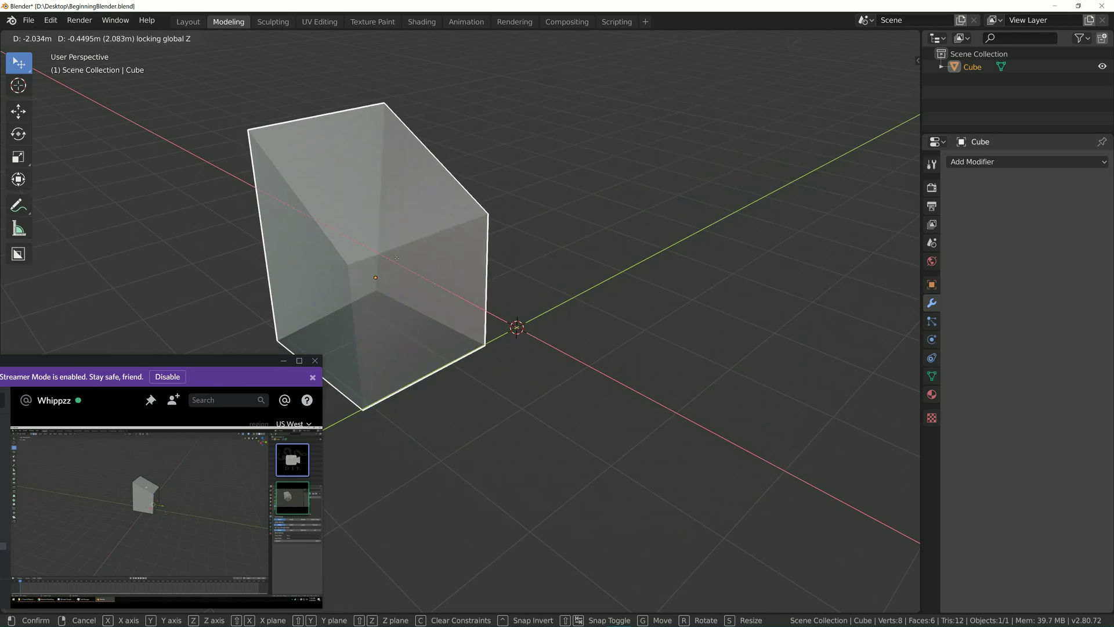
left_click(557, 285)
scroll(558, 285, "down", 5)
middle_click_drag(559, 286, 594, 266)
key("g")
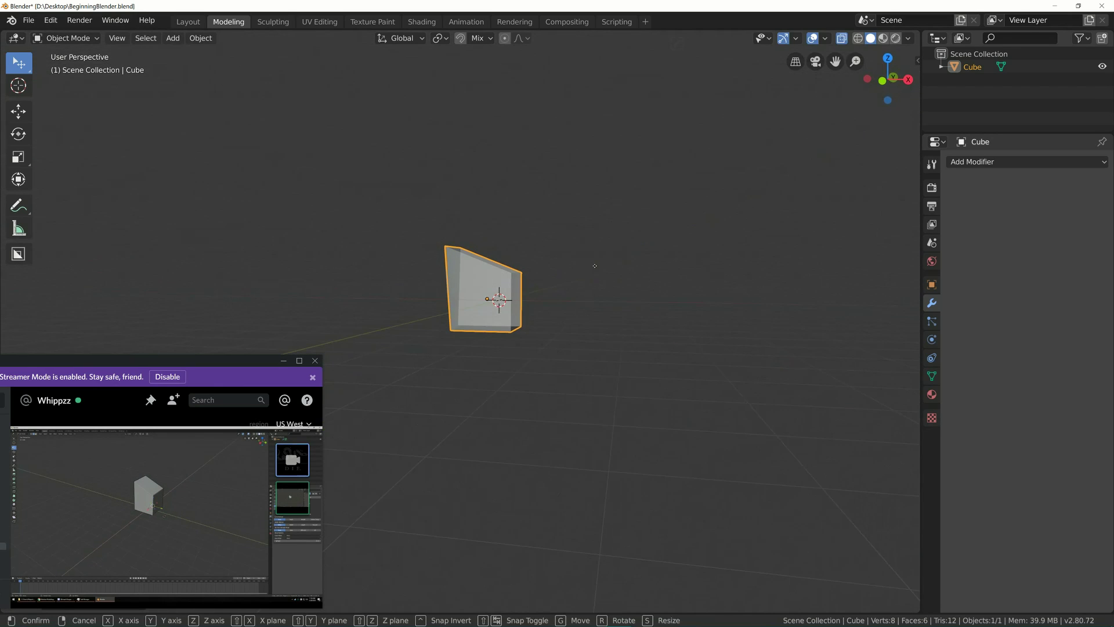
key("shift+z")
left_click(515, 282)
middle_click_drag(515, 282, 519, 301)
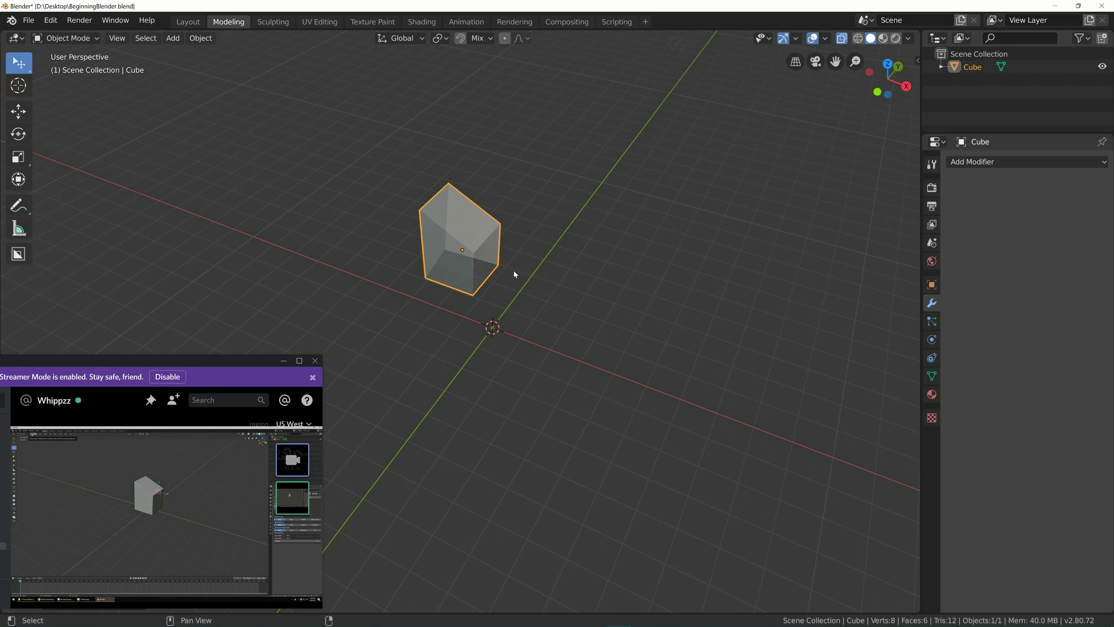
- Move the block freely back near the world origin and adjust its height along the Z axis
scroll(515, 290, "up", 2)
key("g")
left_click(565, 399)
key("Tab")
middle_click_drag(565, 399, 576, 364)
scroll(576, 364, "up", 2)
key("Tab")
key("g")
key("z")
left_click(620, 273)
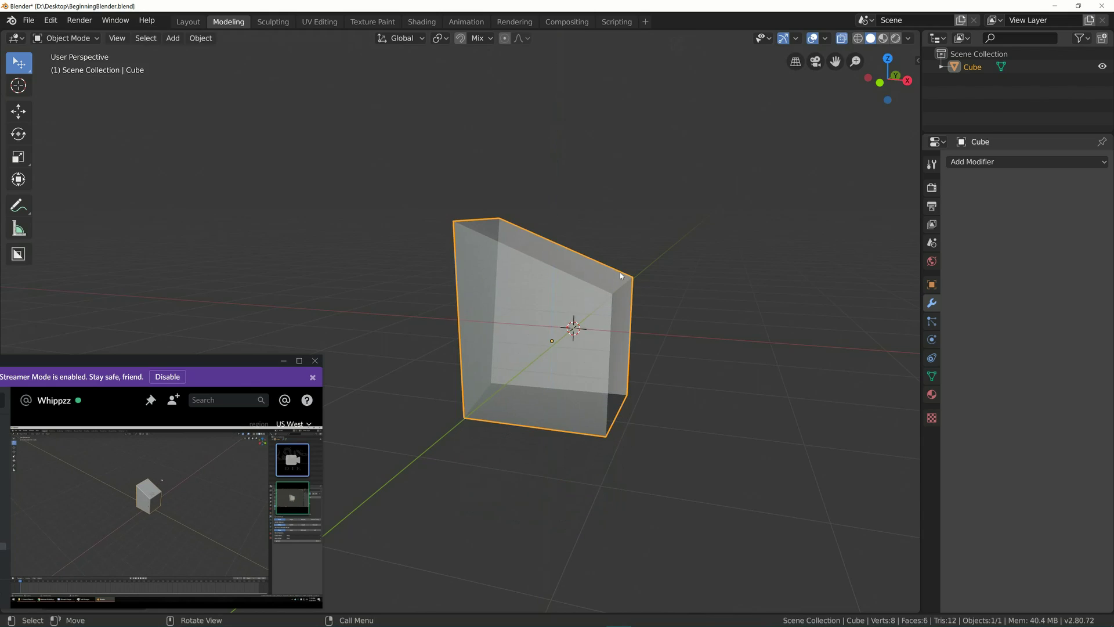
- Switch the block to Edit Mode and back to Object Mode
key("Tab")
middle_click_drag(617, 246, 576, 327, "shift")
scroll(559, 307, "up", 2)
key("Tab")
scroll(559, 307, "down", 3)
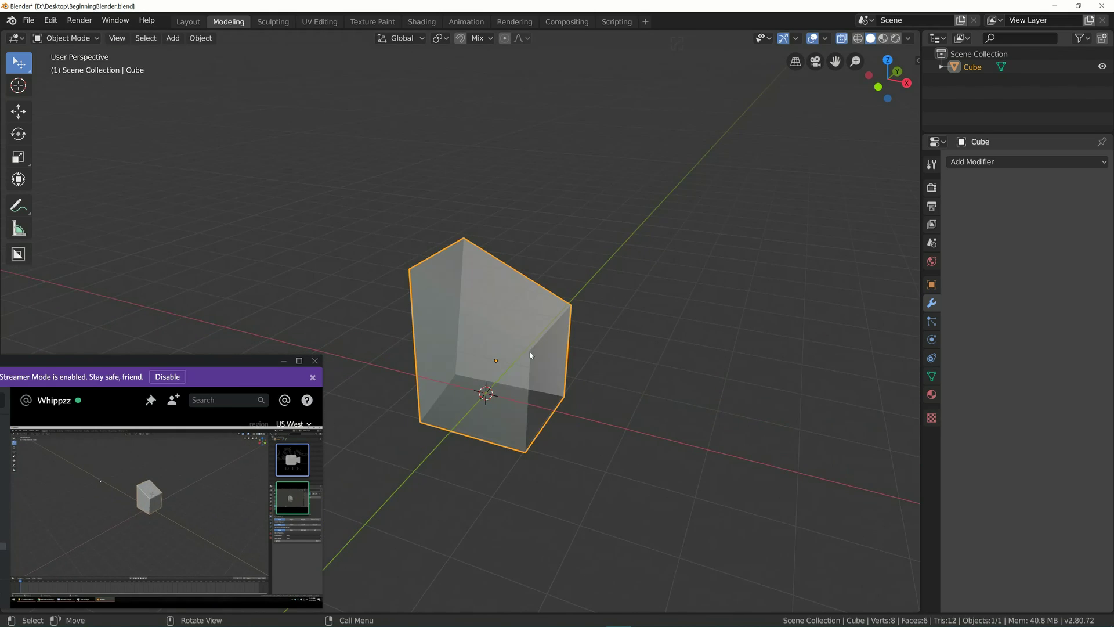
- Try to move the block with the global Z axis locked, and then along the Z axis only
key("g")
key("shift+z")
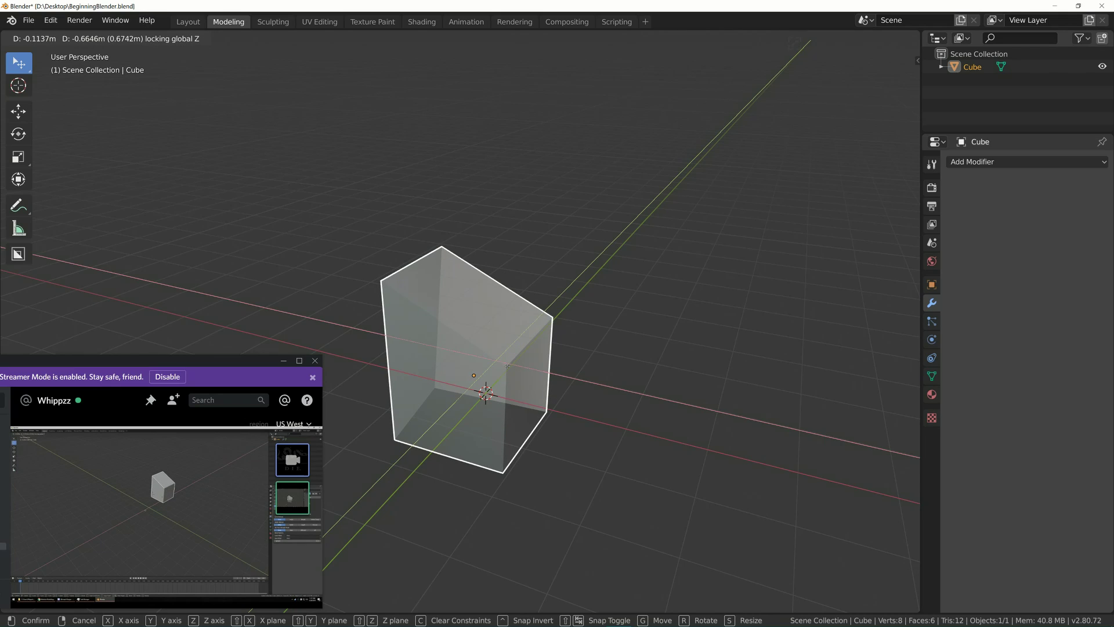
key("z")
key("z")
left_click(525, 368)
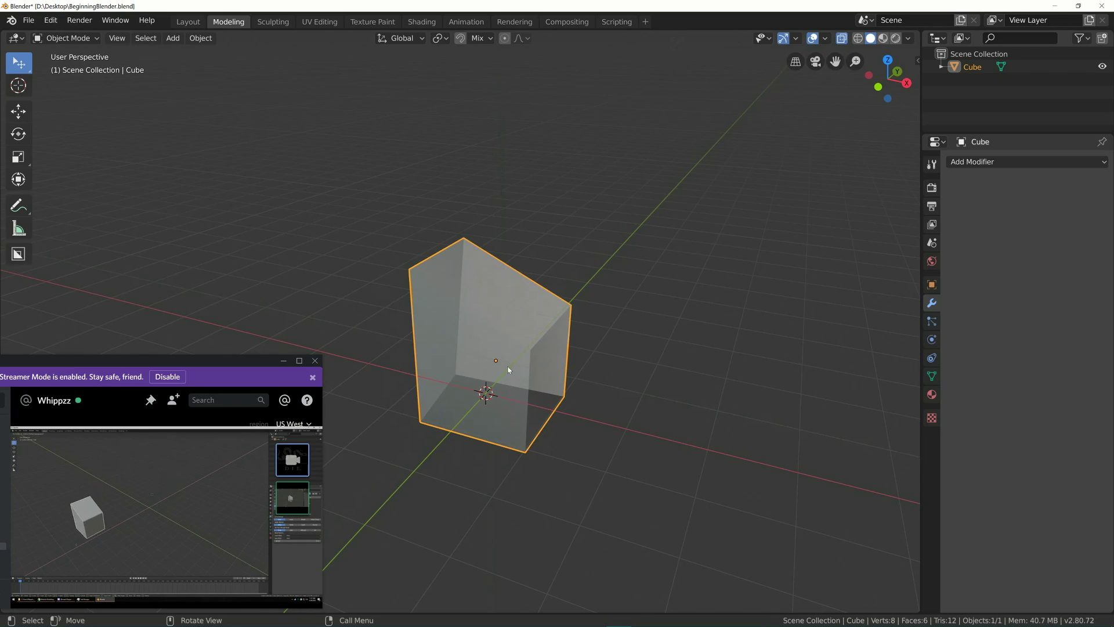
key("g")
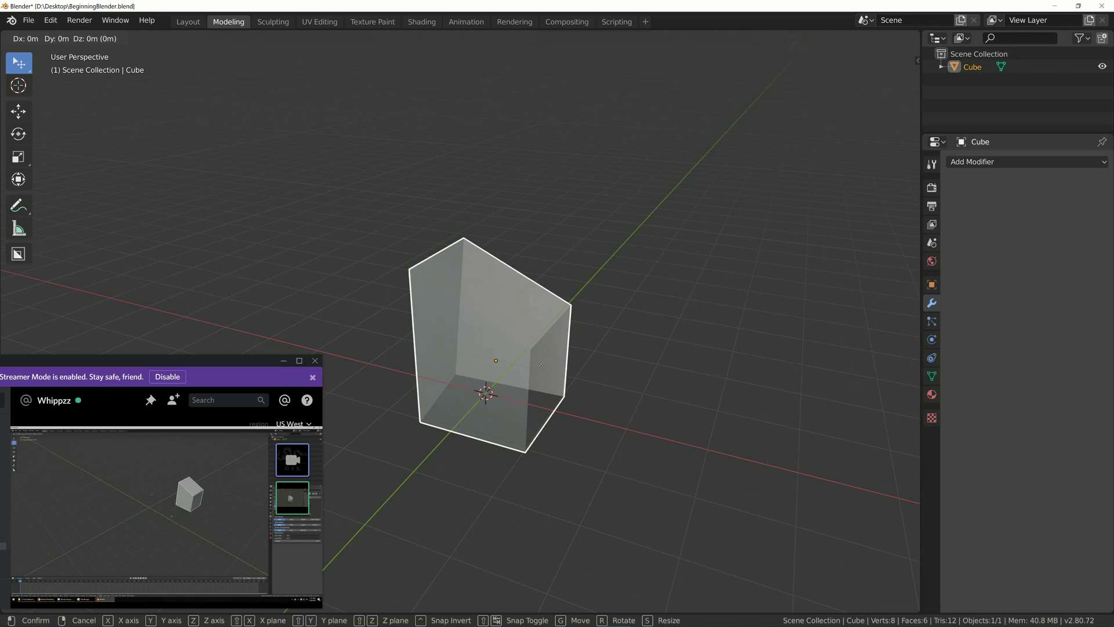
key("z")
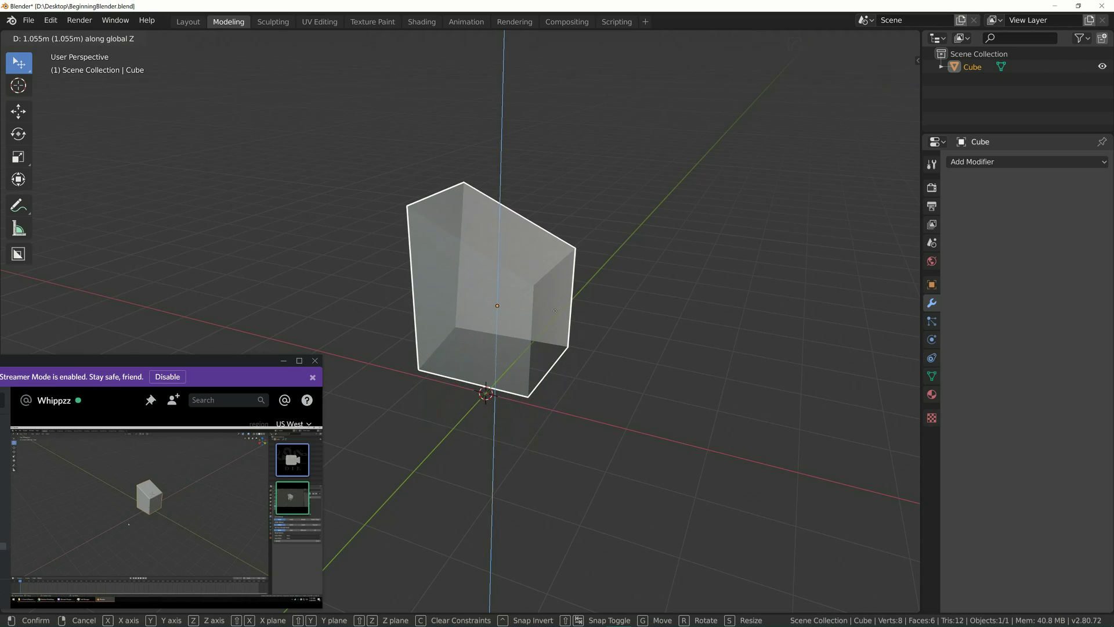
right_click(561, 281)
- Move the block with the global Z axis locked, and again with the global X axis locked
key("g")
key("shift+z")
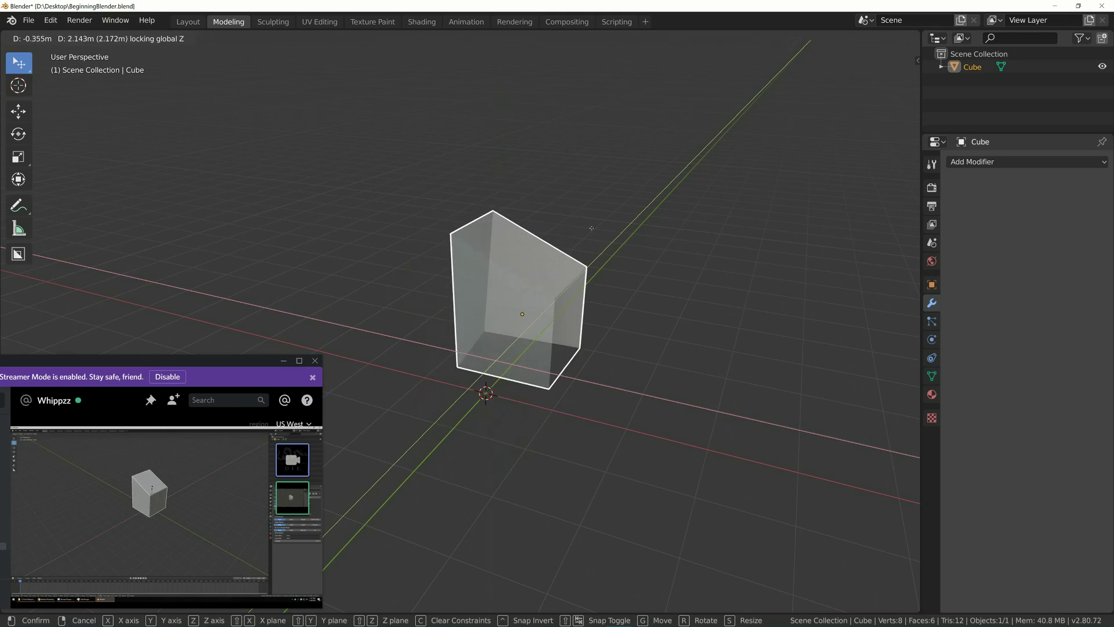
left_click(565, 309)
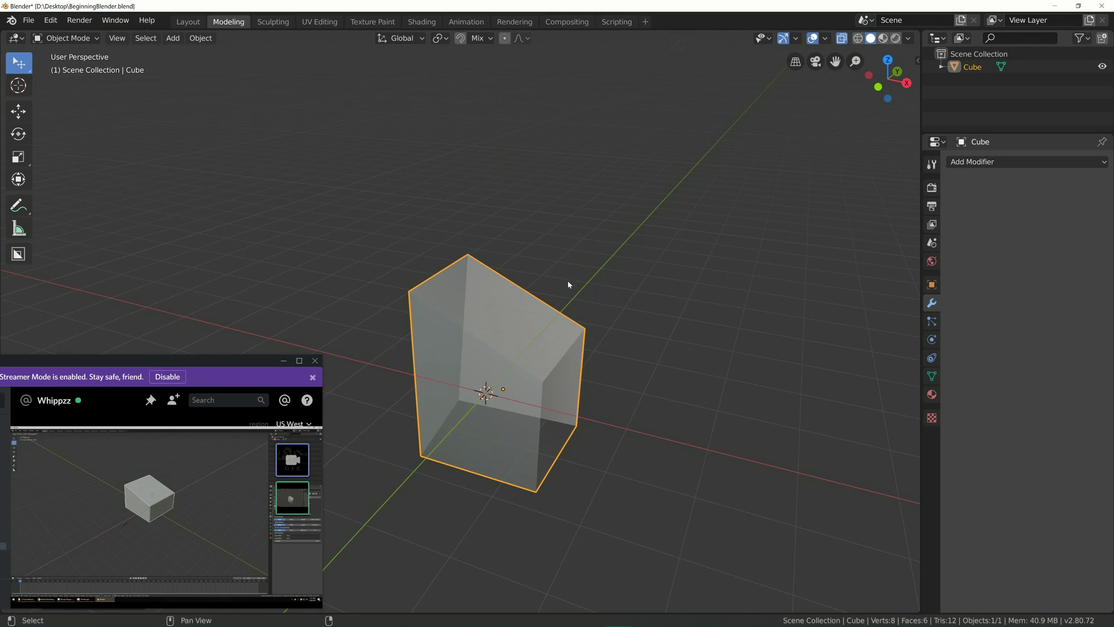
middle_click_drag(568, 277, 563, 286, "shift")
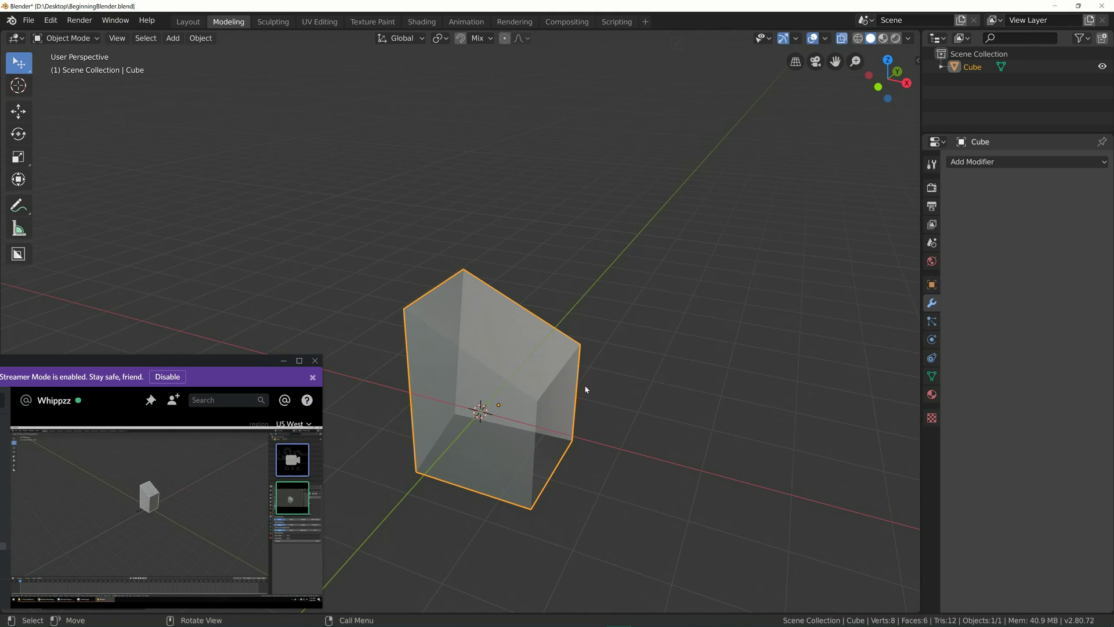
key("g")
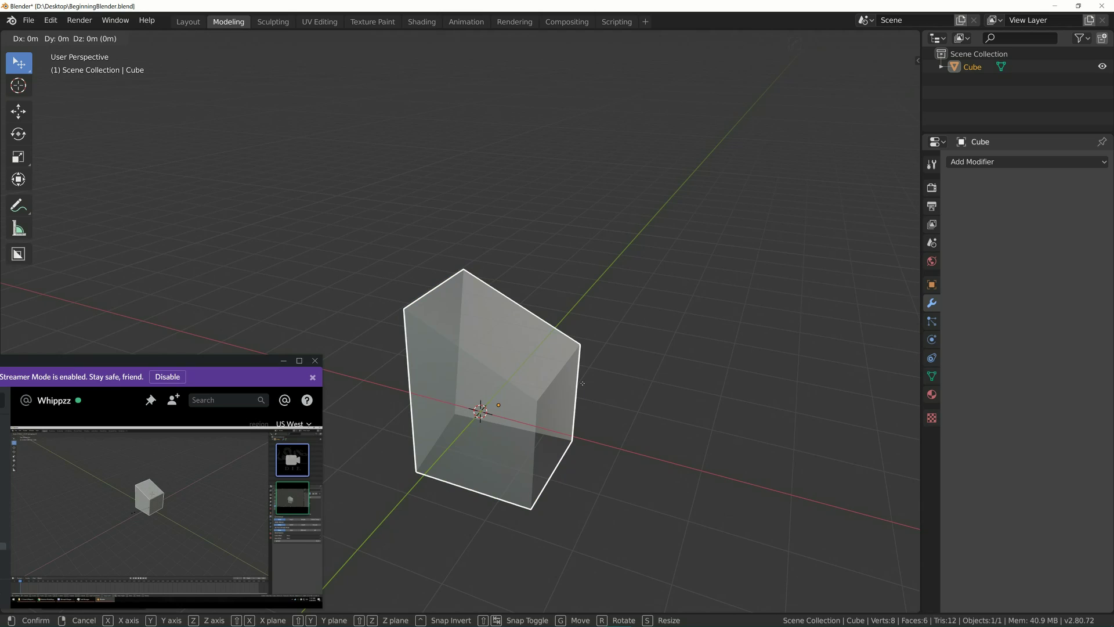
key("shift+x")
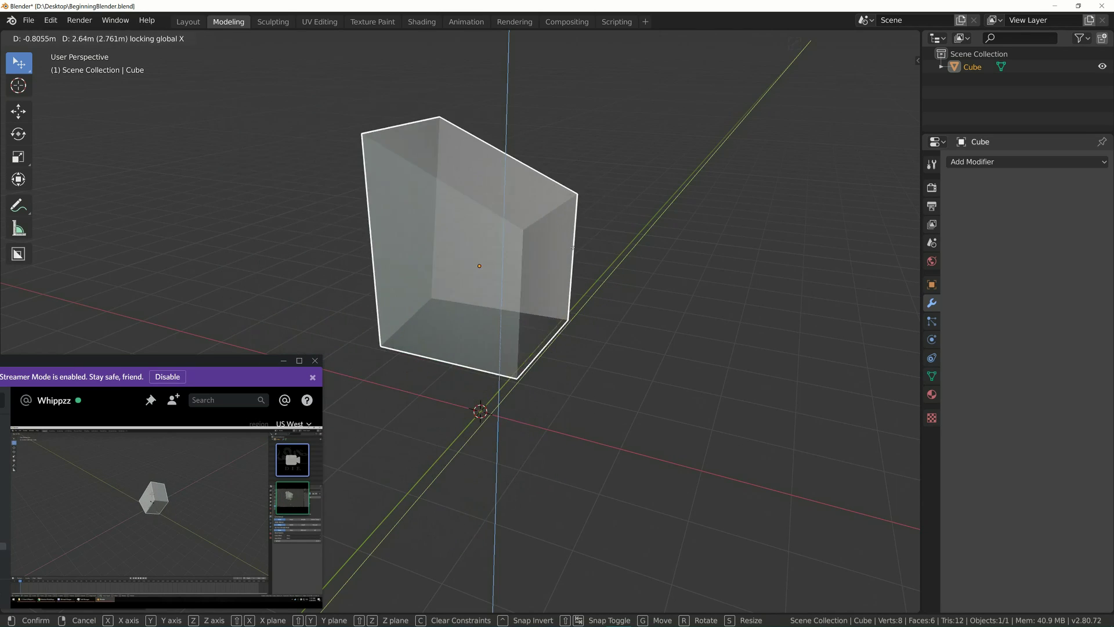
left_click(604, 314)
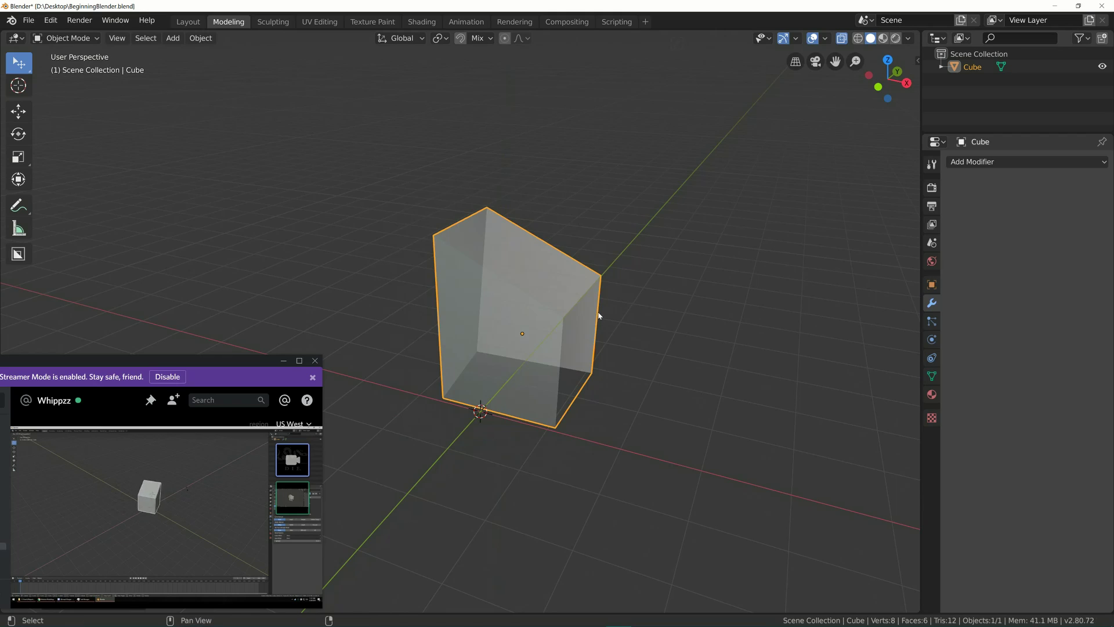
- Deselect and reselect the block in Object Mode, leaving it selected
left_click(598, 314, "shift")
middle_click_drag(594, 273, 577, 300, "shift")
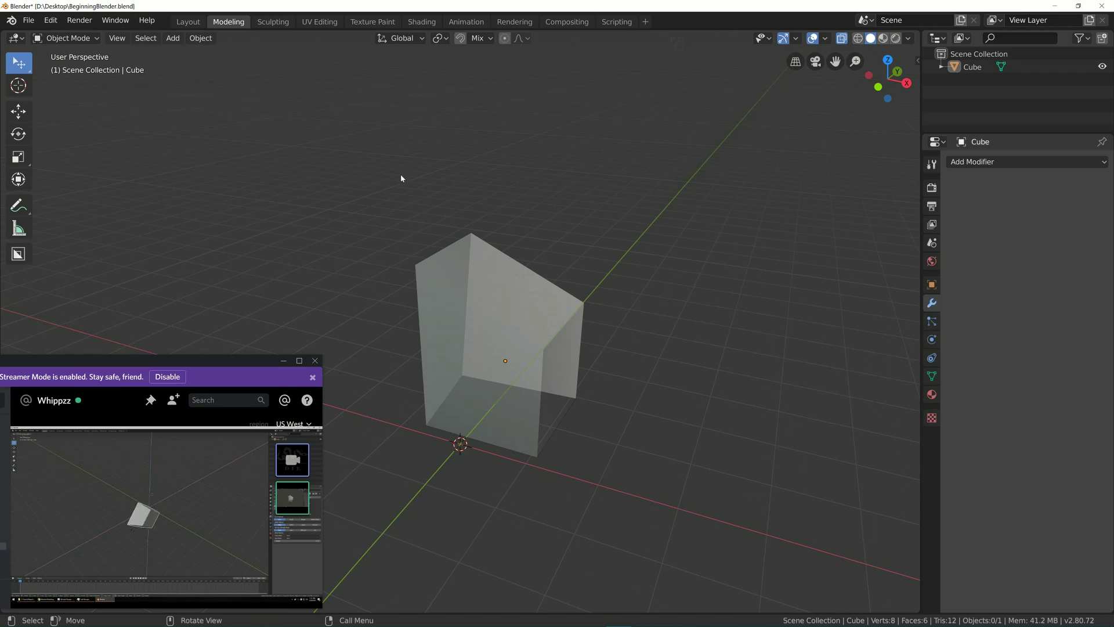
middle_click_drag(399, 173, 433, 119, "shift")
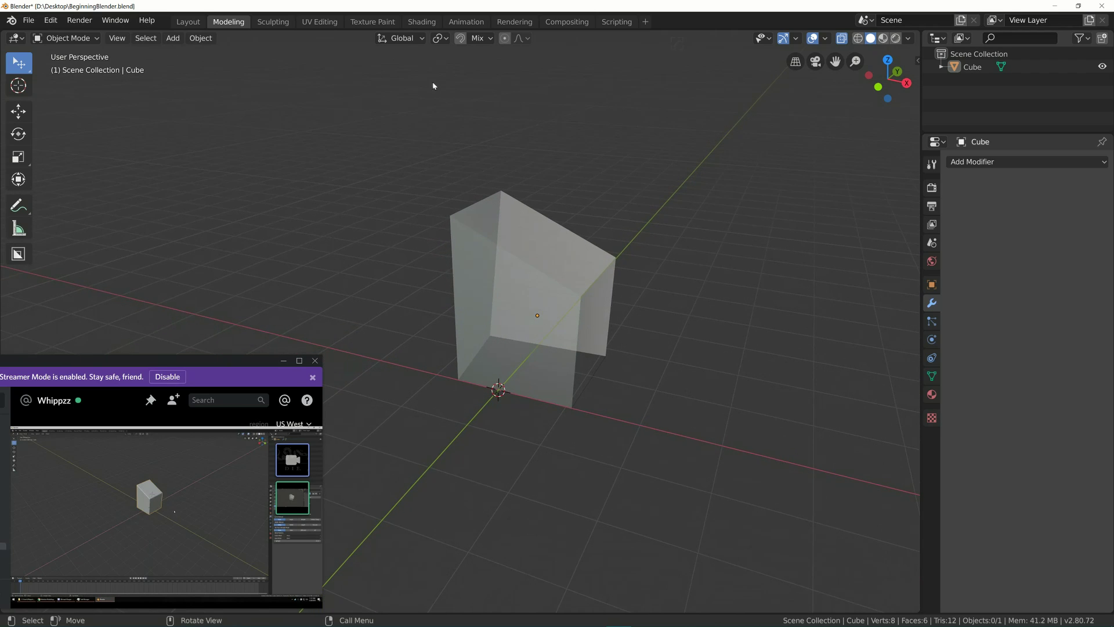
left_click(533, 262)
left_click(527, 155)
middle_click_drag(544, 213, 500, 208, "shift")
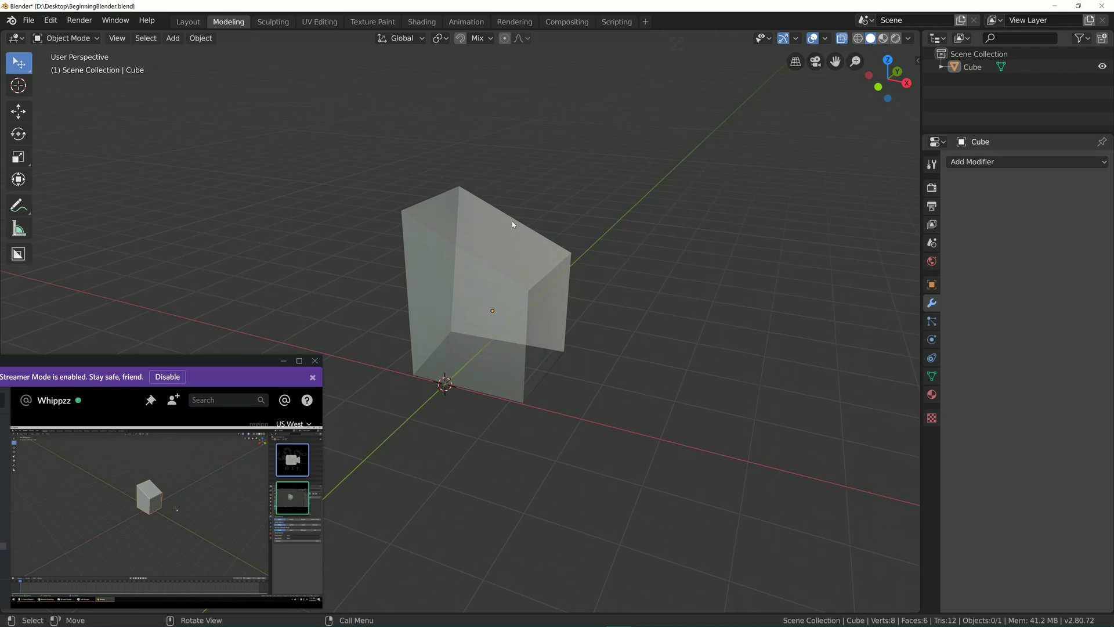
key("ctrl+shift+Tab")
left_click(509, 301)
scroll(530, 292, "down", 2)
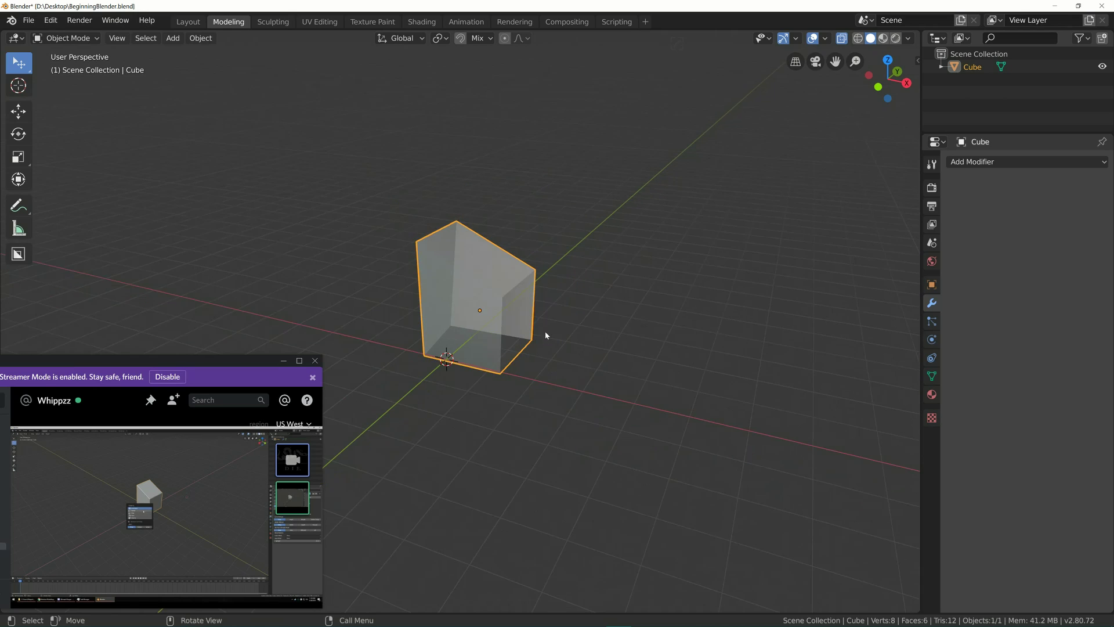
- Switch the block to Edit Mode and select its upper front corner vertex
key("ctrl+Tab")
left_click(535, 300)
scroll(535, 300, "up", 2)
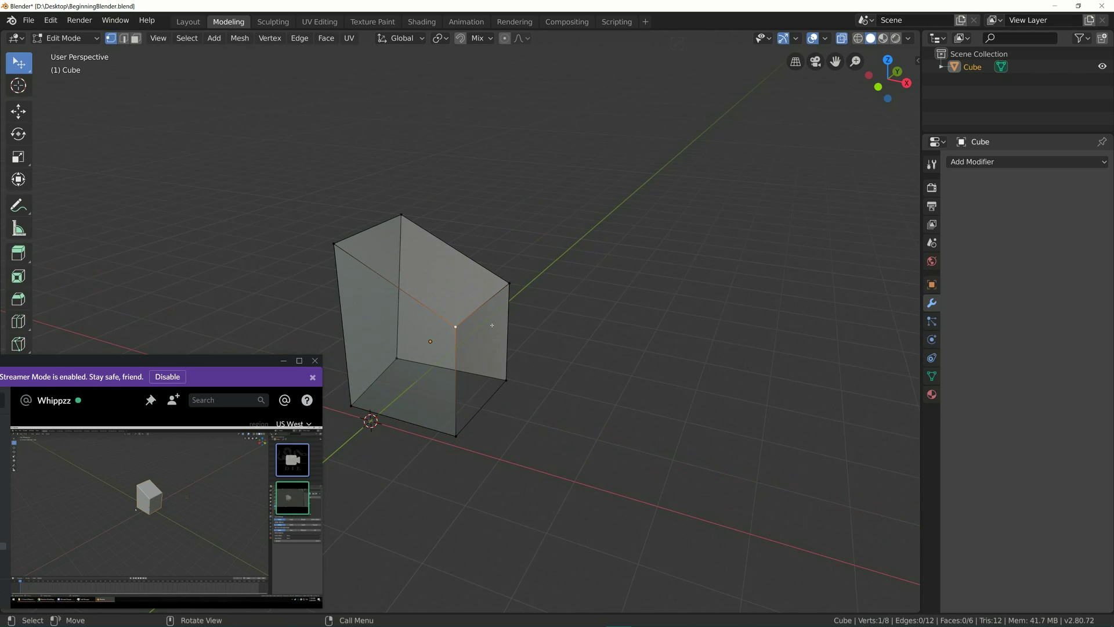
- Add a cube mesh in Edit Mode, move it beside the block and deselect everything
left_click(545, 314)
middle_click_drag(545, 314, 573, 318)
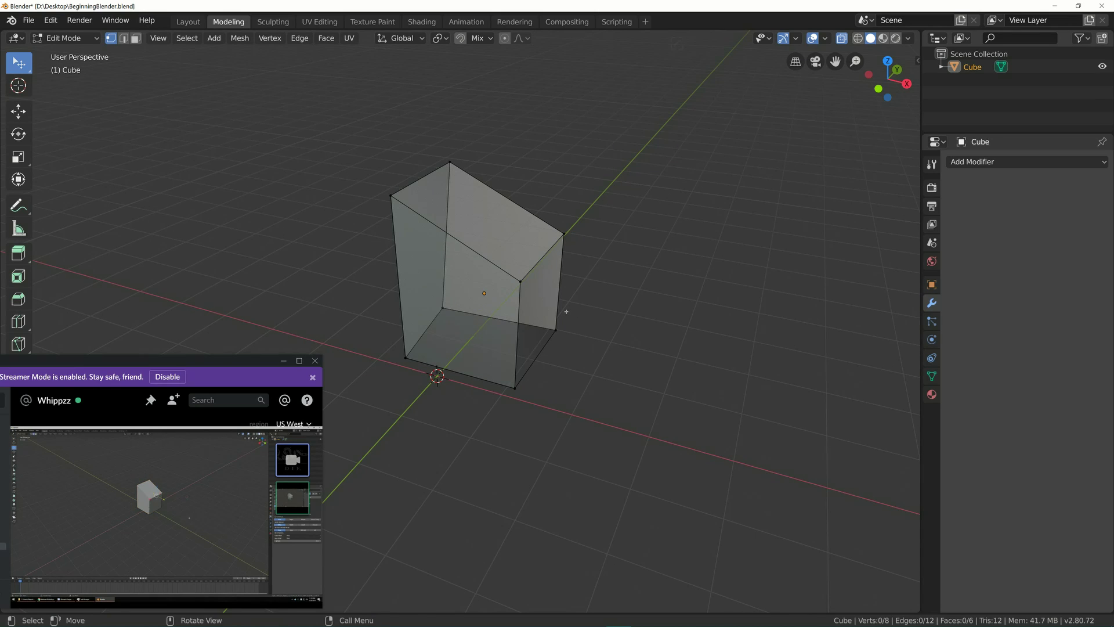
key("shift+a")
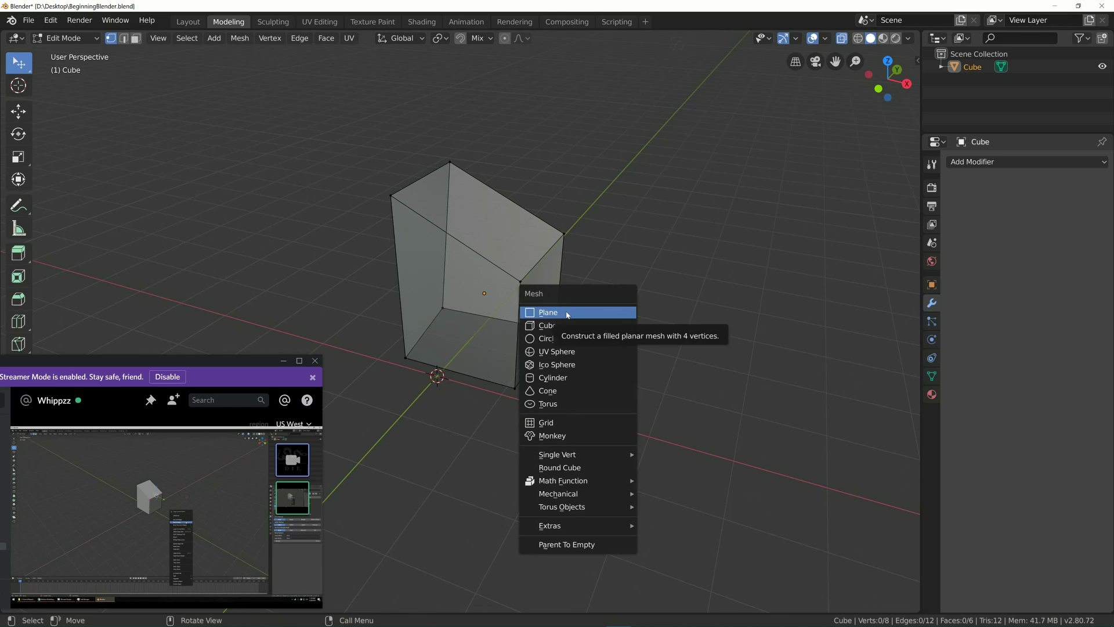
key("Escape")
middle_click_drag(566, 312, 552, 313, "shift")
key("shift+a")
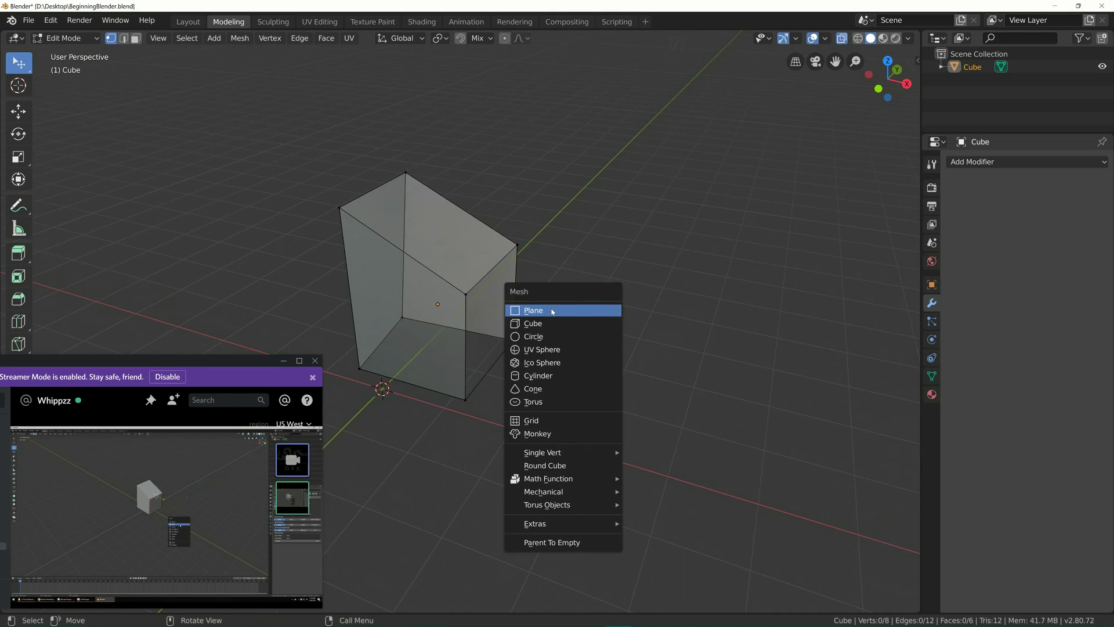
left_click(556, 323)
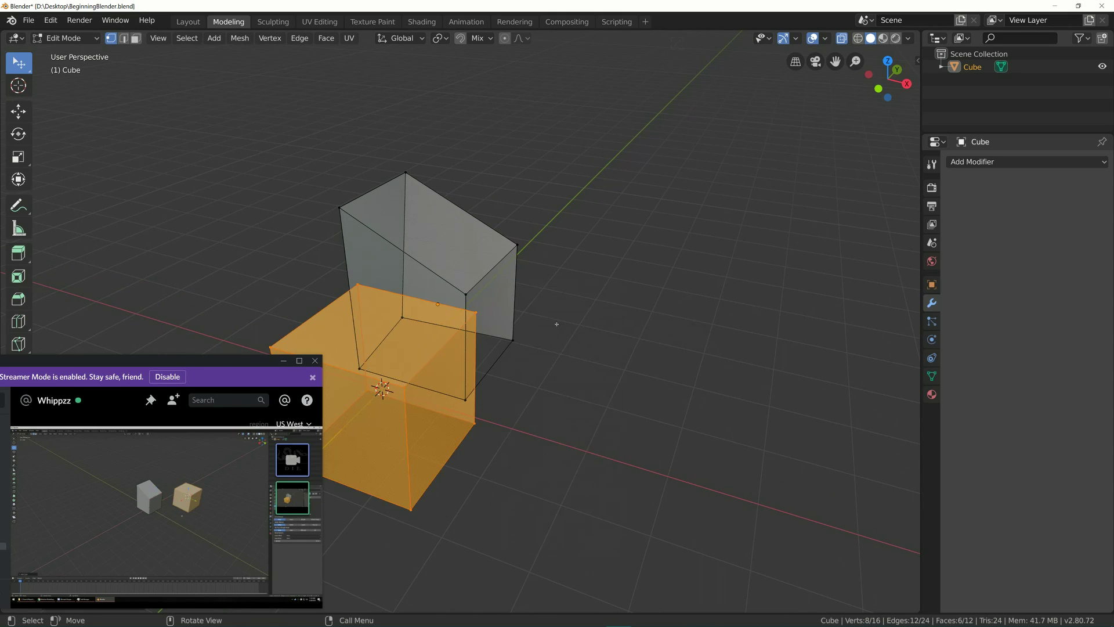
key("g")
left_click(749, 296)
key("alt+a")
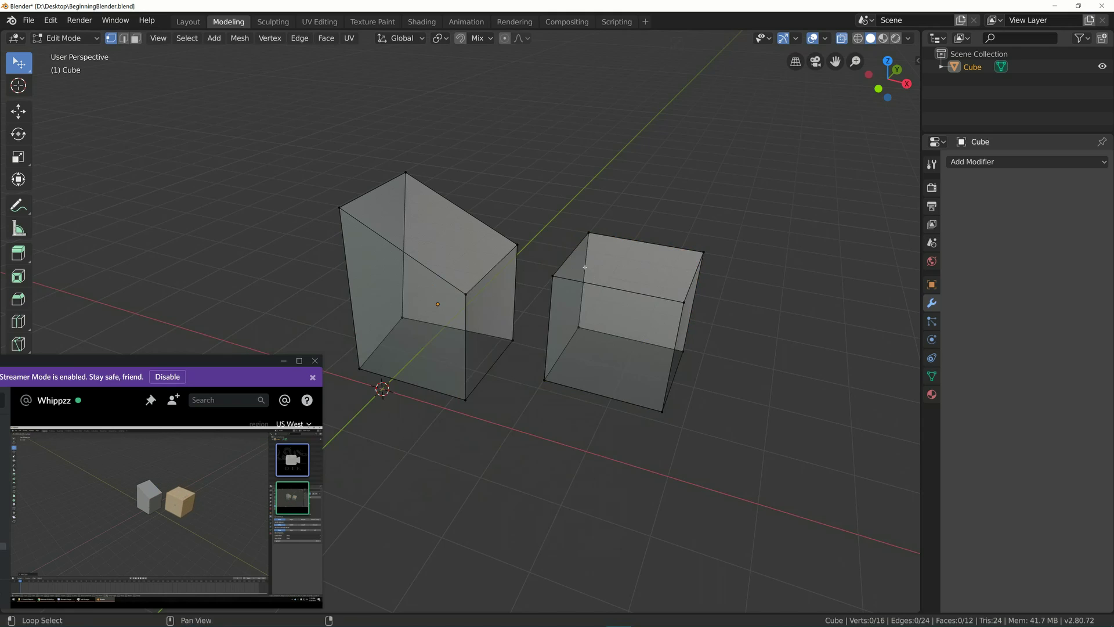
- Turn off X-ray and snap the block's upper rear vertex onto the nearest top corner of the added cube
key("alt+z")
left_click(514, 252)
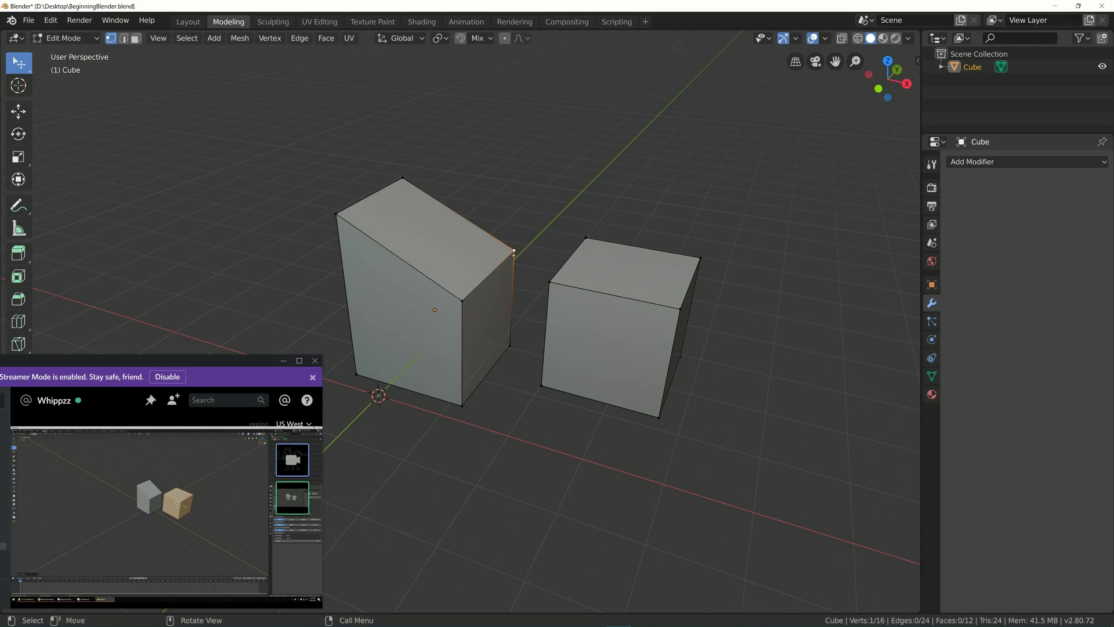
key("g")
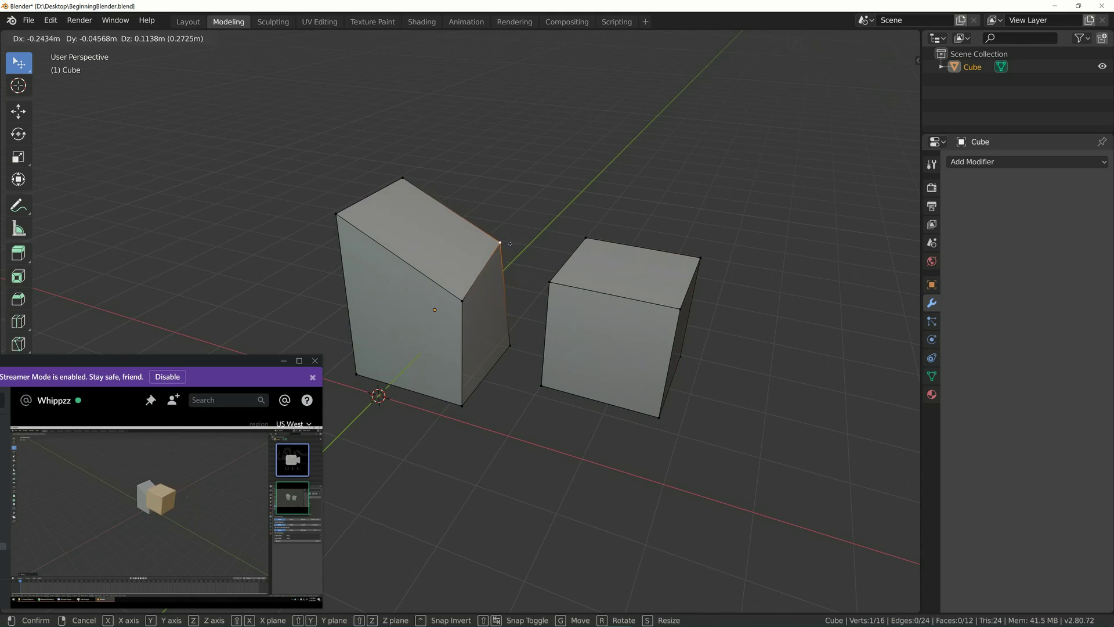
key("ctrl")
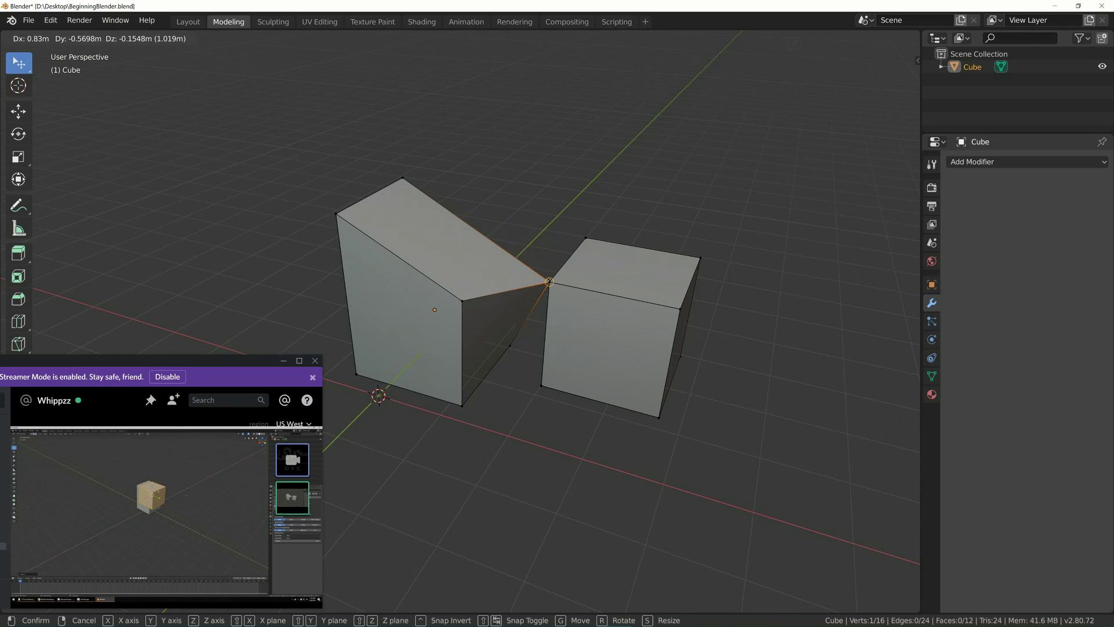
left_click(549, 281)
key("ctrl+shift+Tab")
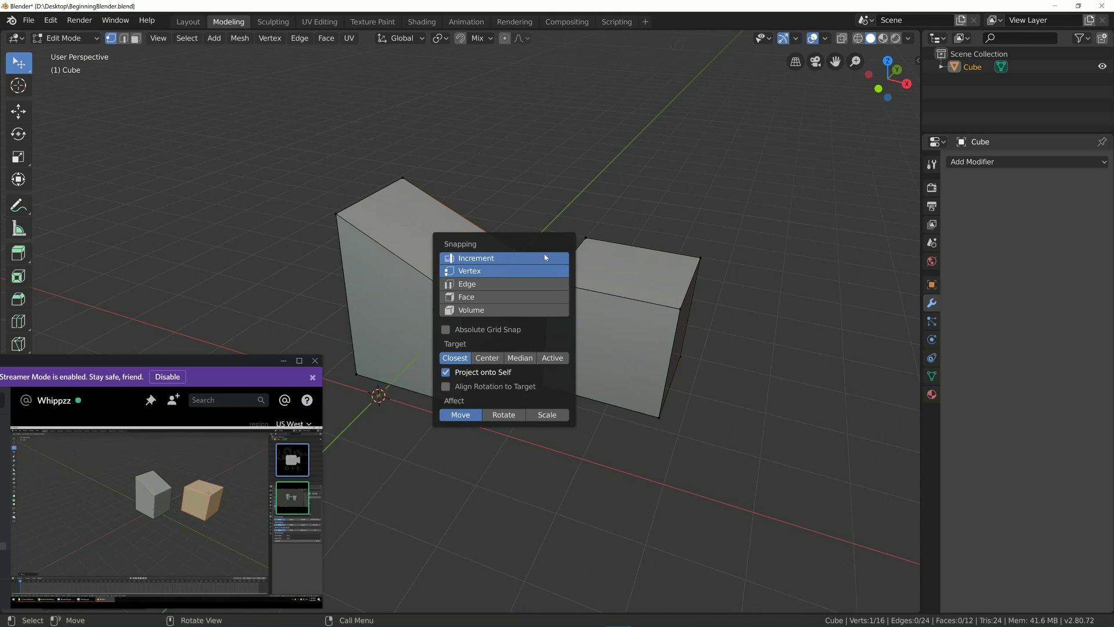
- Try to move the block's upper rear vertex along the global Y axis in the top view
middle_click_drag(547, 275, 453, 253)
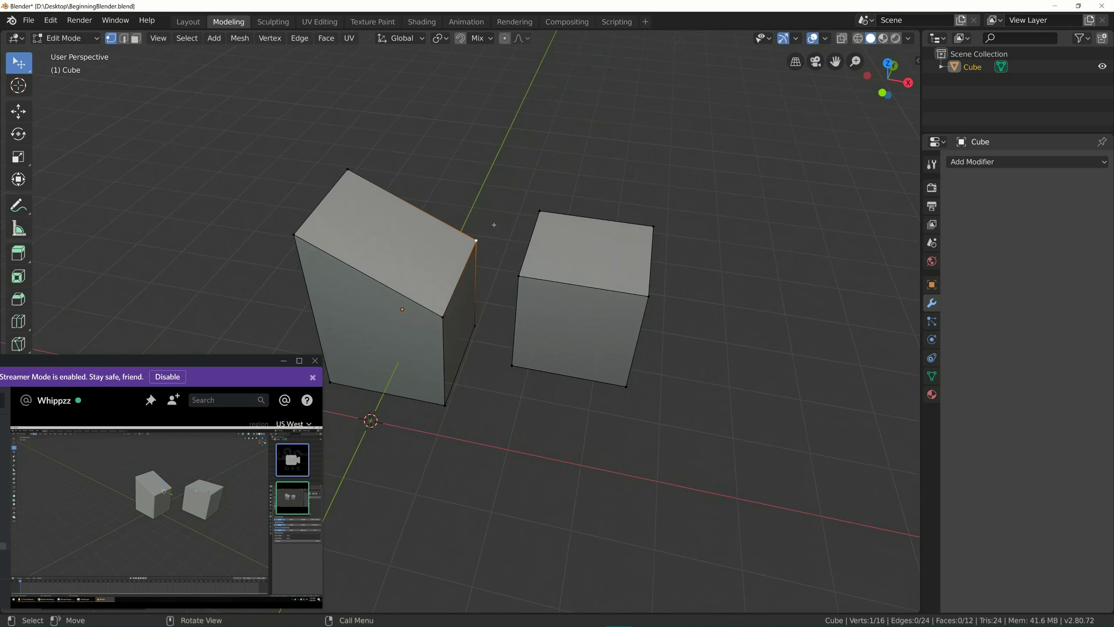
key("KP_7")
key("g")
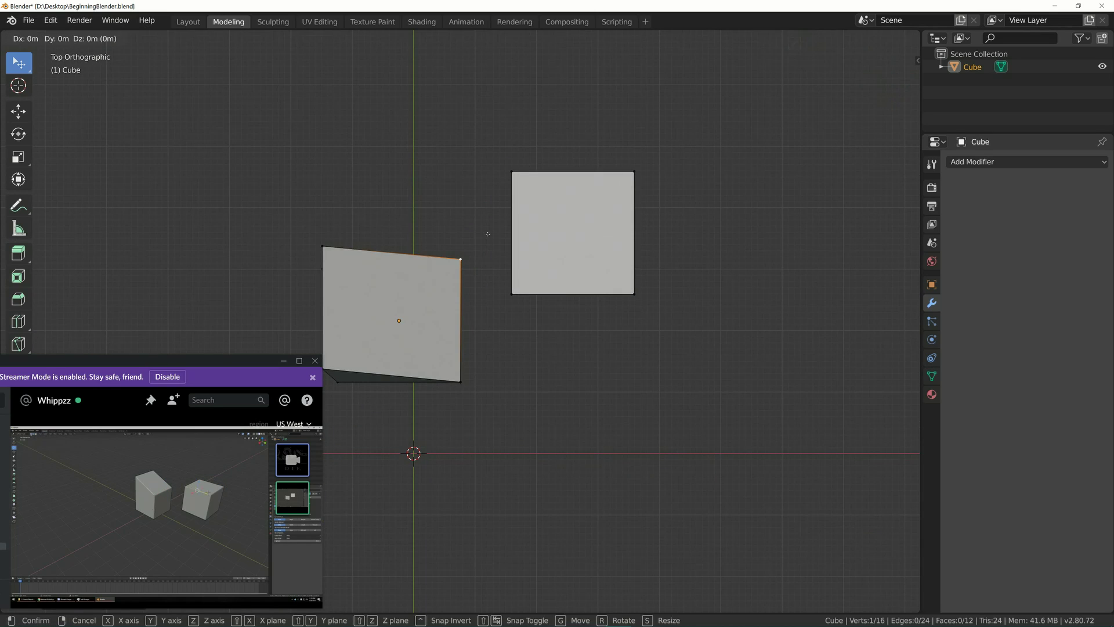
key("y")
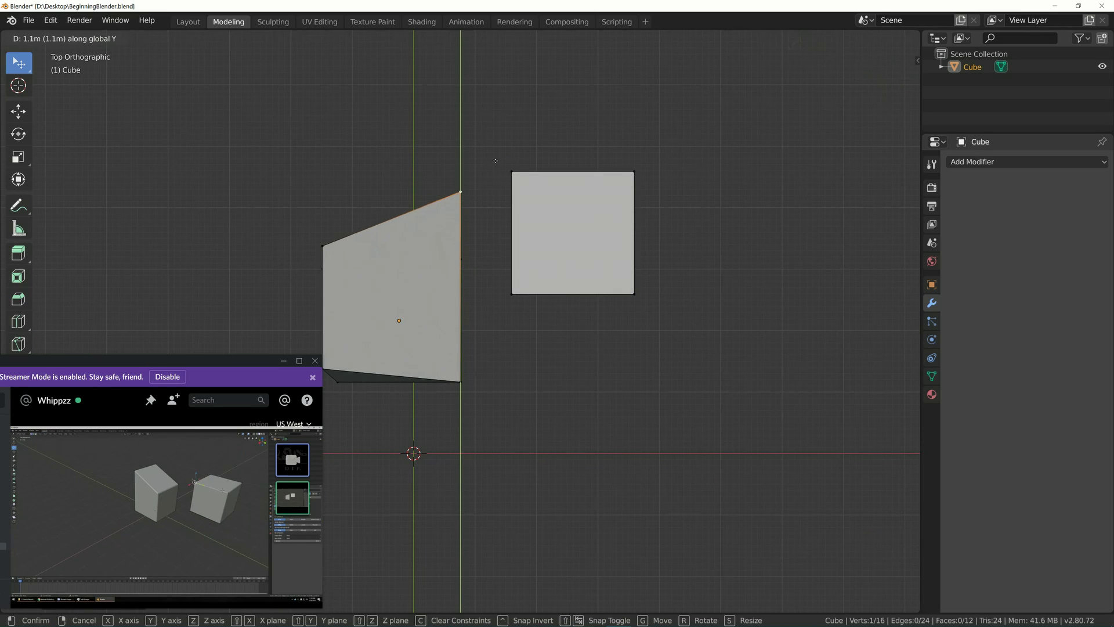
left_click(483, 237)
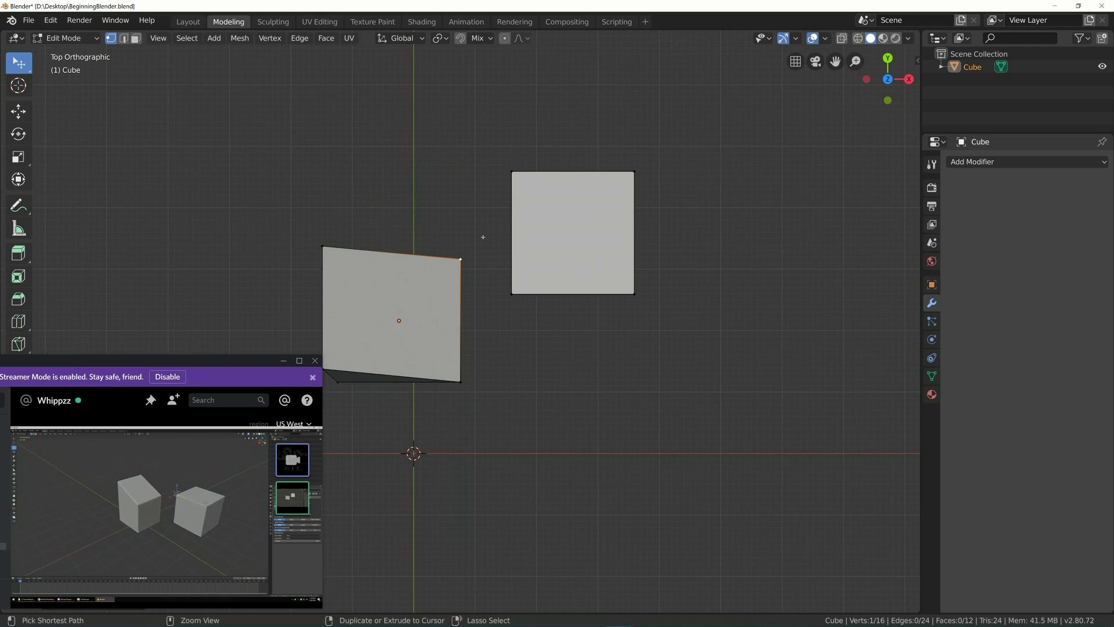
- Move the block's upper rear vertex freely, snap it to the cube's corner and move it back near its starting place
middle_click_drag(515, 303, 530, 260)
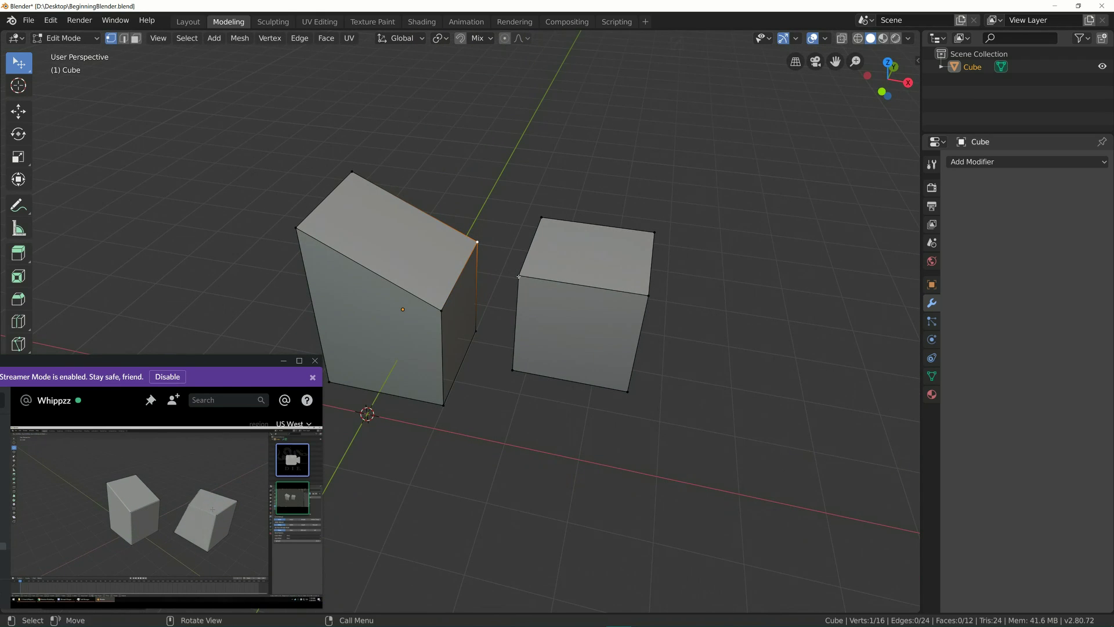
key("g")
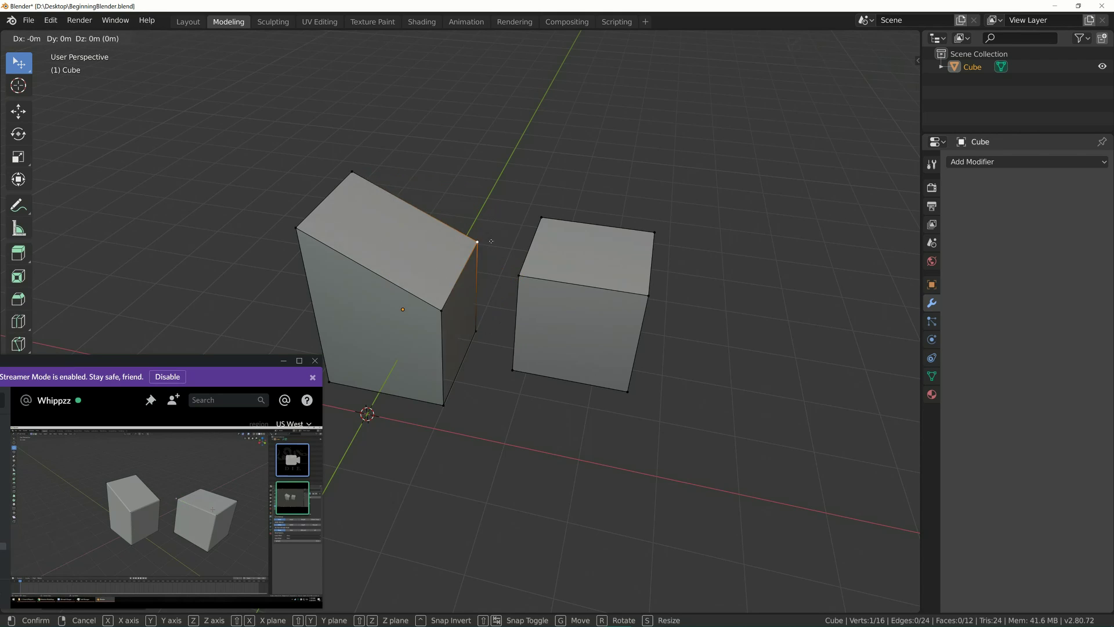
left_click(499, 309)
key("g")
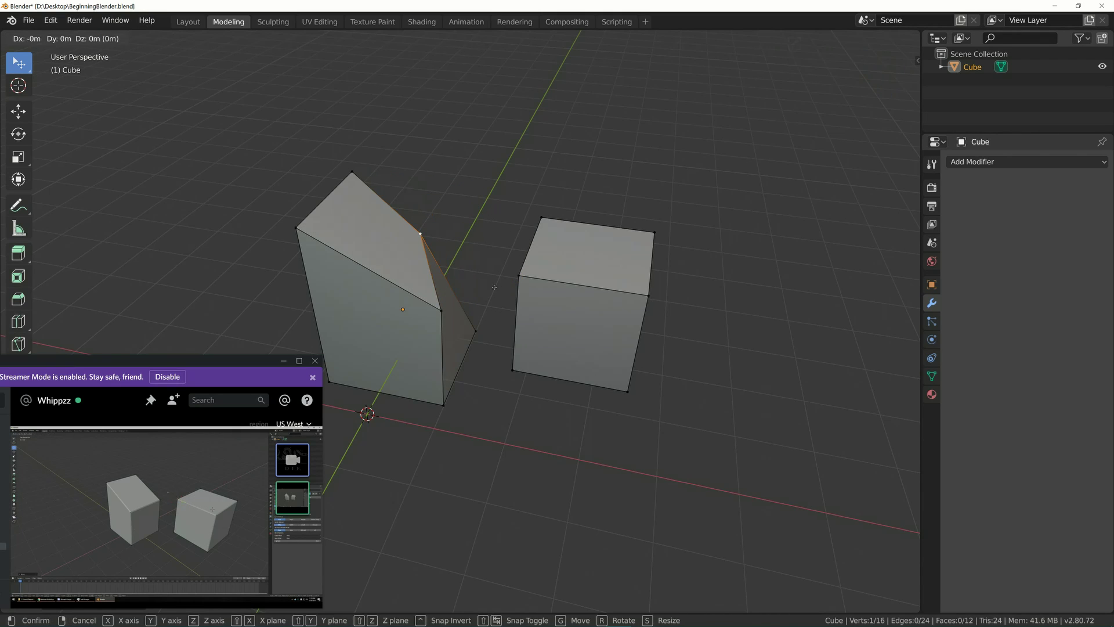
left_click(476, 339)
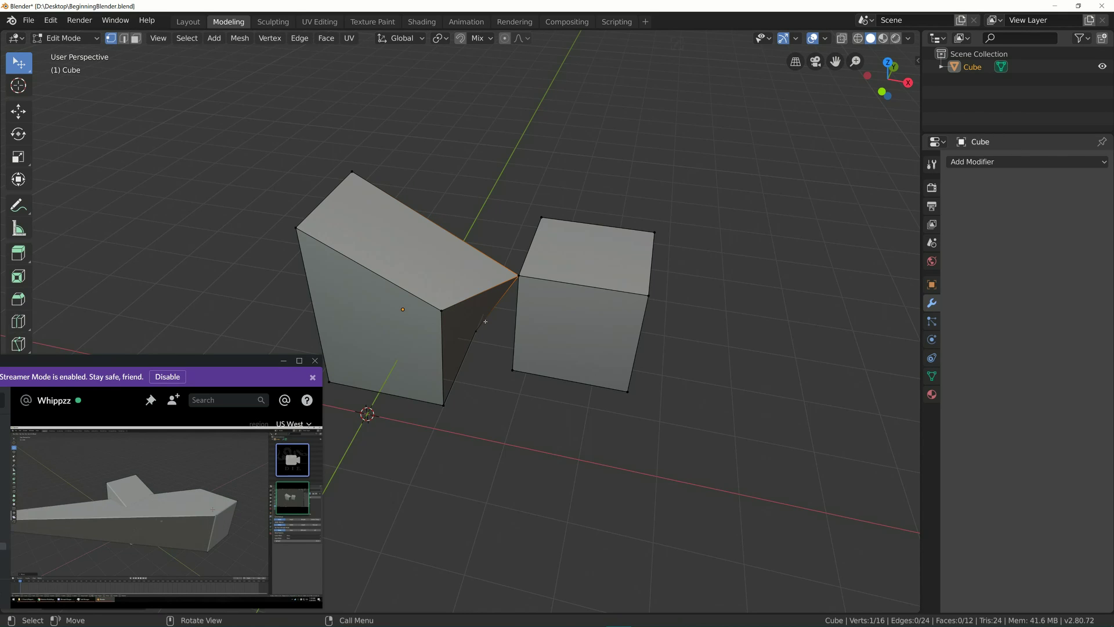
key("g")
left_click(461, 297)
- Examine the block and the cube in the front, right and top orthographic views
scroll(461, 297, "down", 3)
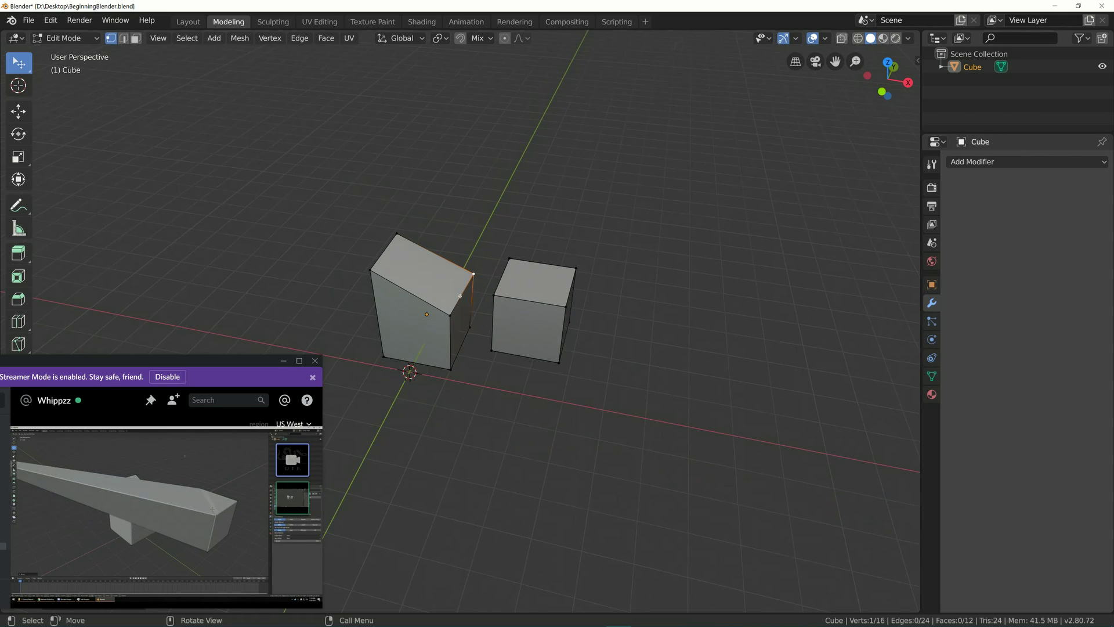
middle_click_drag(462, 297, 448, 294)
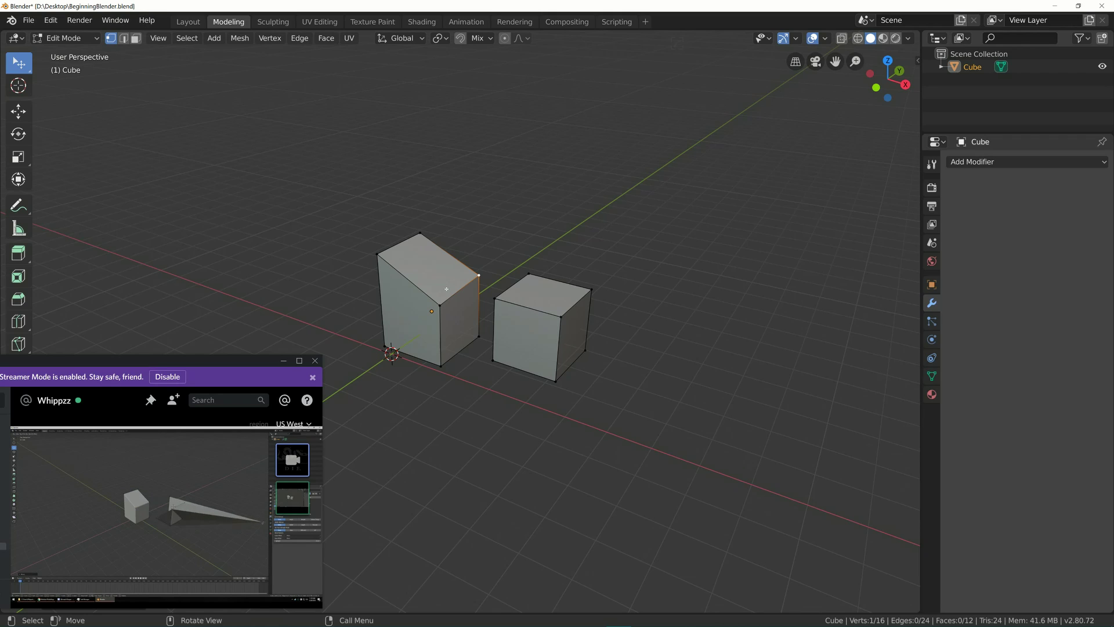
scroll(464, 291, "up", 4)
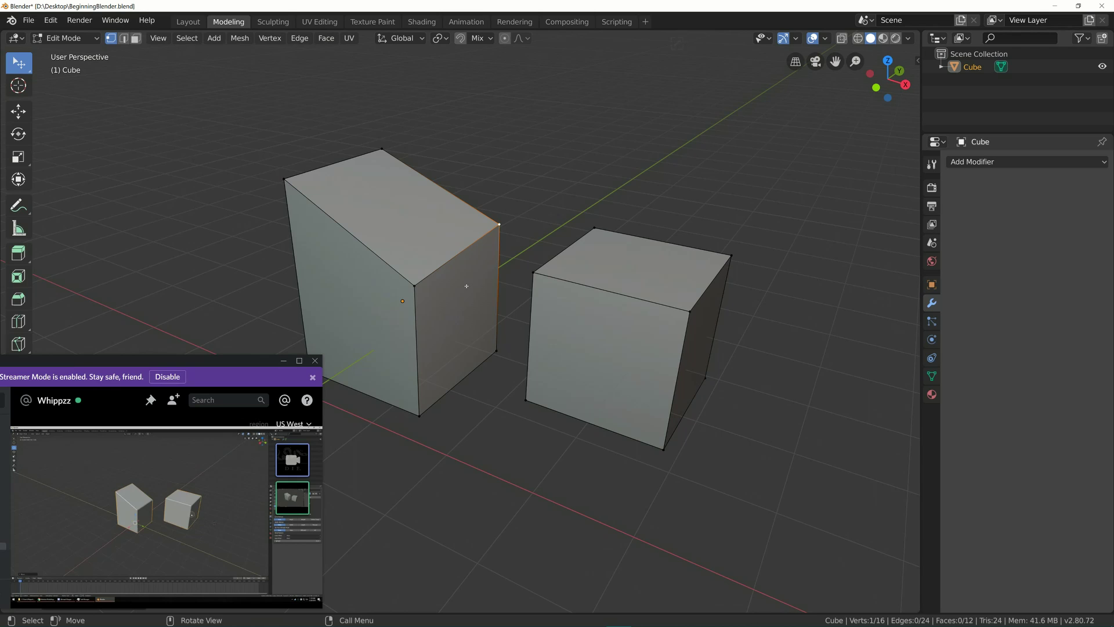
key("KP_1")
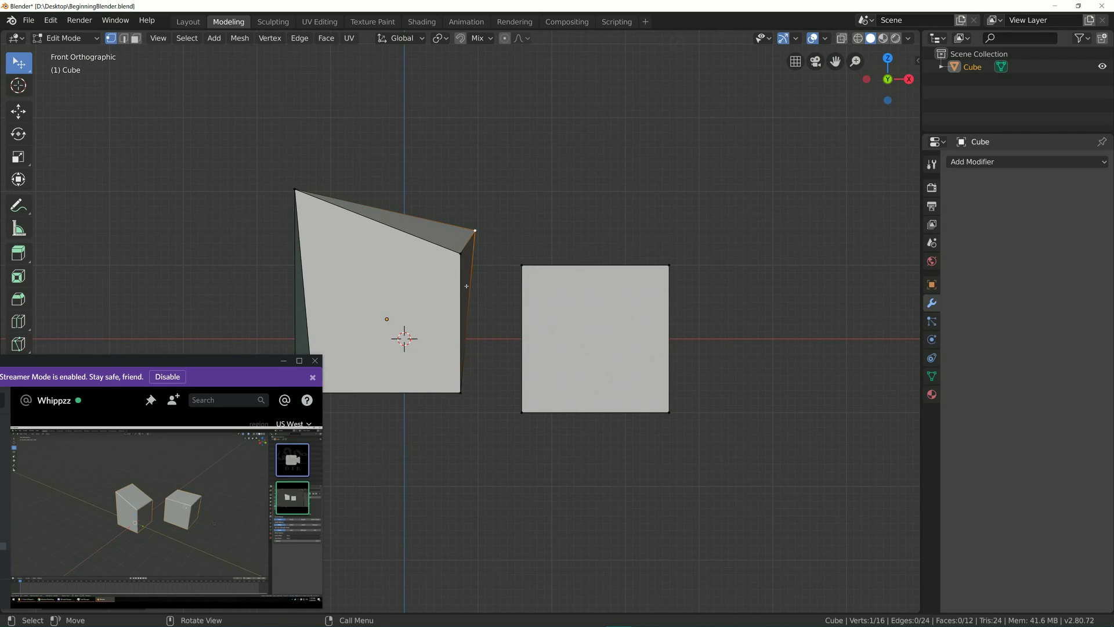
key("KP_3")
key("KP_7")
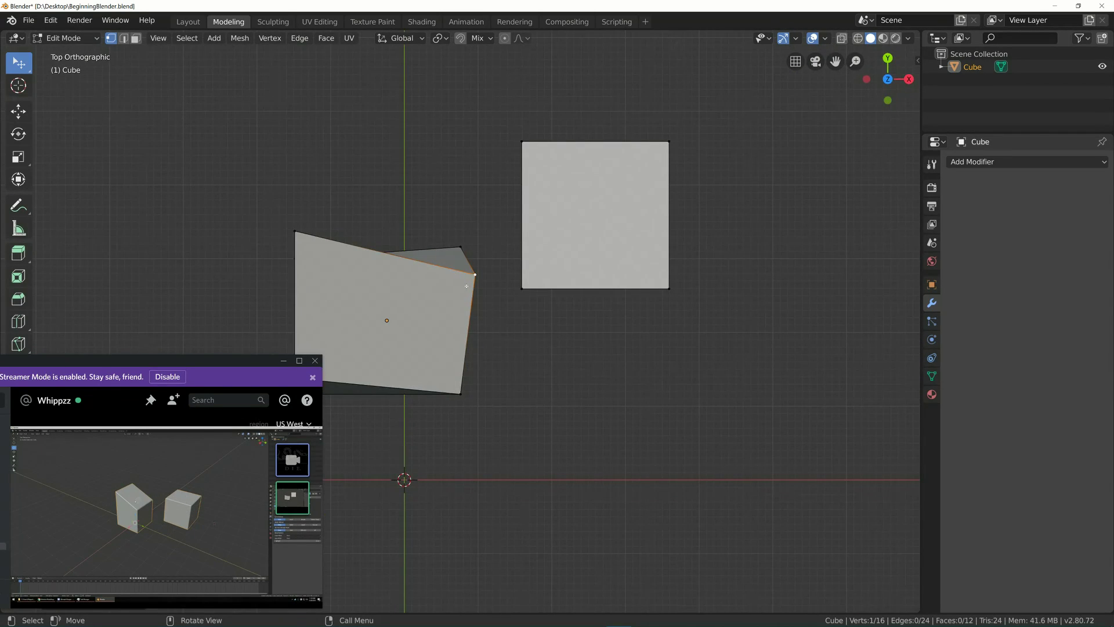
key("KP_1")
key("KP_3")
key("KP_7")
middle_click_drag(466, 286, 475, 311)
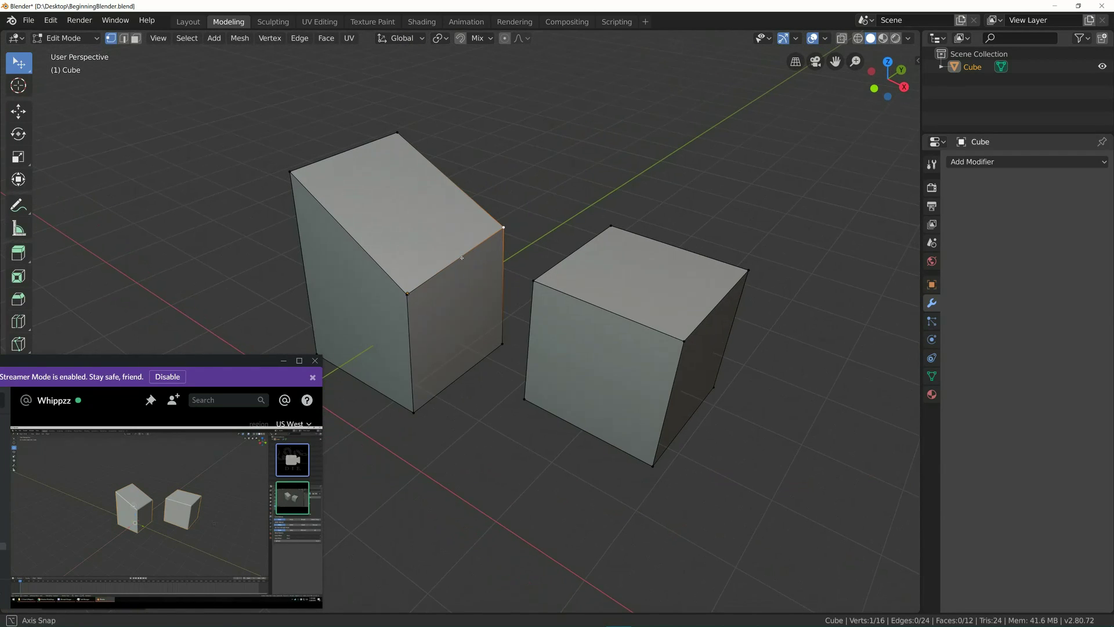
- Look at the available view directions and inspect the two solids again from the front, right and top
key("grave")
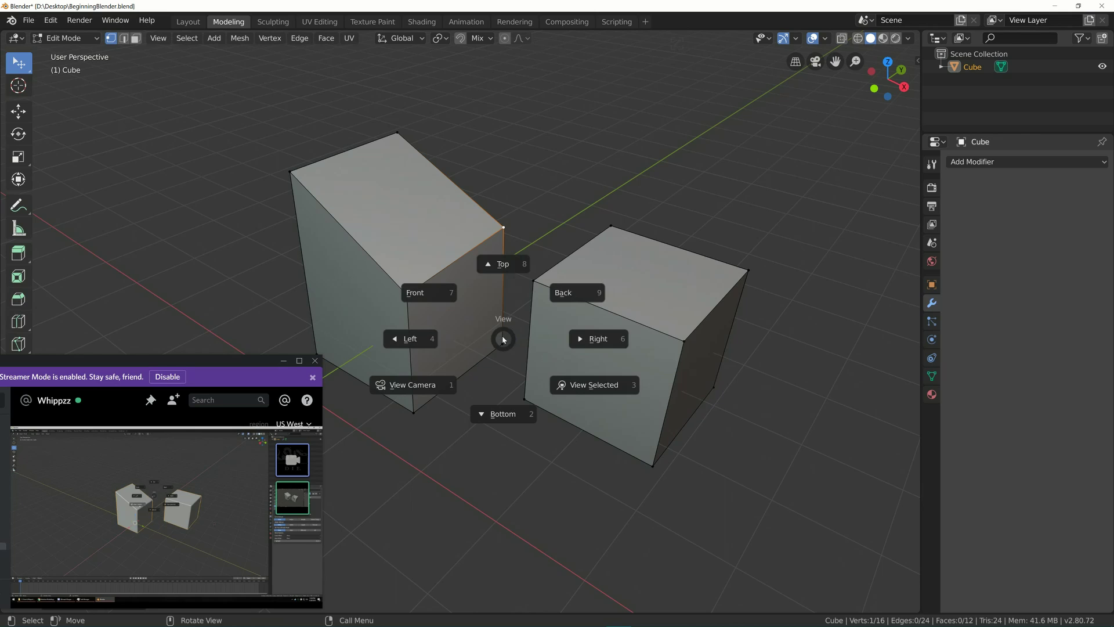
key("Escape")
key("KP_1")
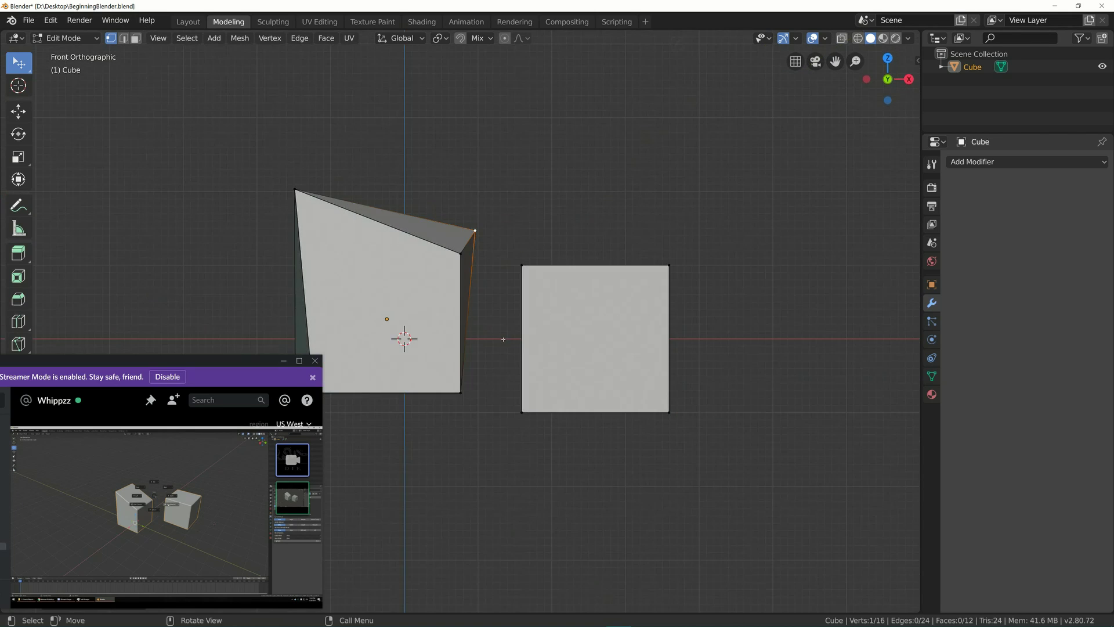
key("KP_3")
key("KP_7")
key("KP_1")
key("KP_3")
key("KP_1")
- Rotate the view in fixed increments, align it to the selected vertex and inspect the solids from the back
key("shift+KP_1")
key("KP_8")
key("KP_8")
key("KP_8")
key("KP_8")
key("KP_8")
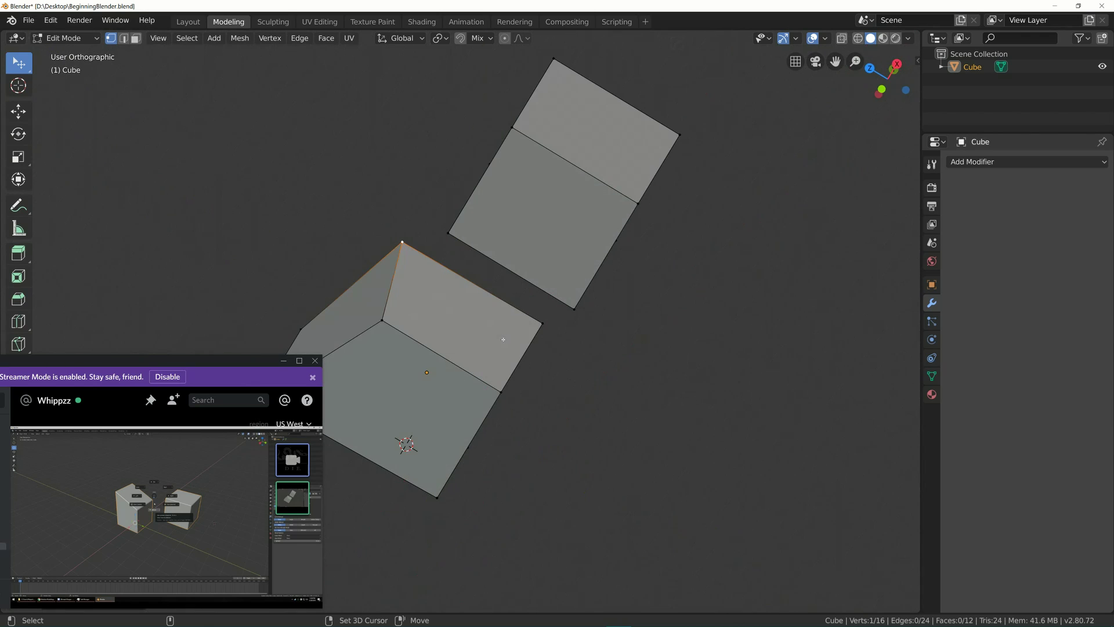
middle_click_drag(503, 340, 485, 320)
key("shift+KP_7")
key("ctrl+KP_1")
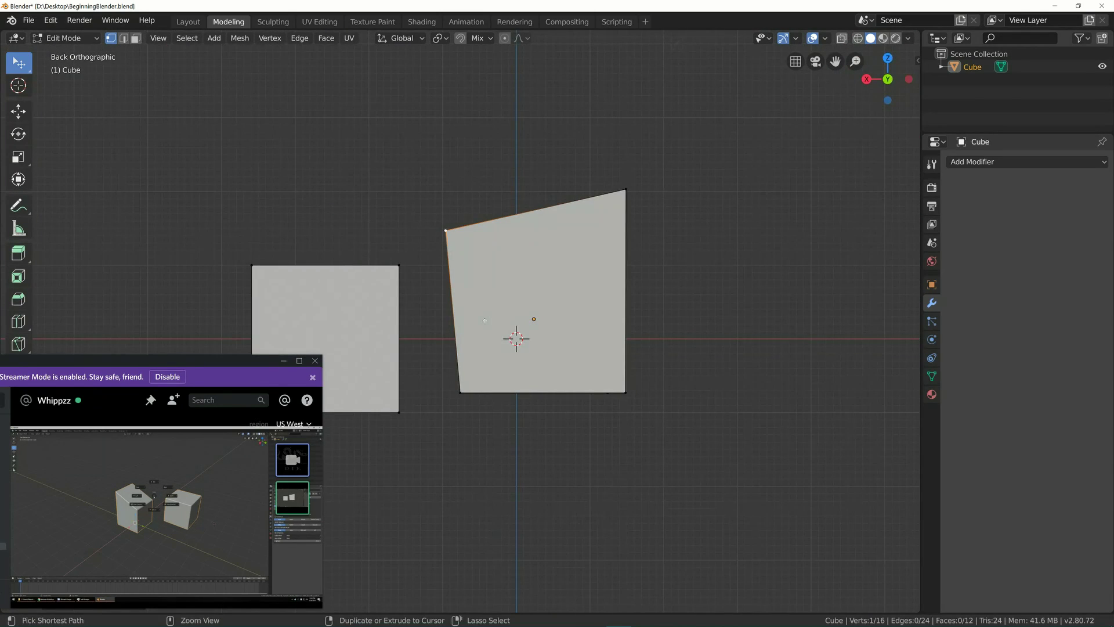
- Switch to face selection and select the cube's top face, then the block's sloped top face
middle_click_drag(484, 320, 556, 288)
key("3")
left_click(513, 302)
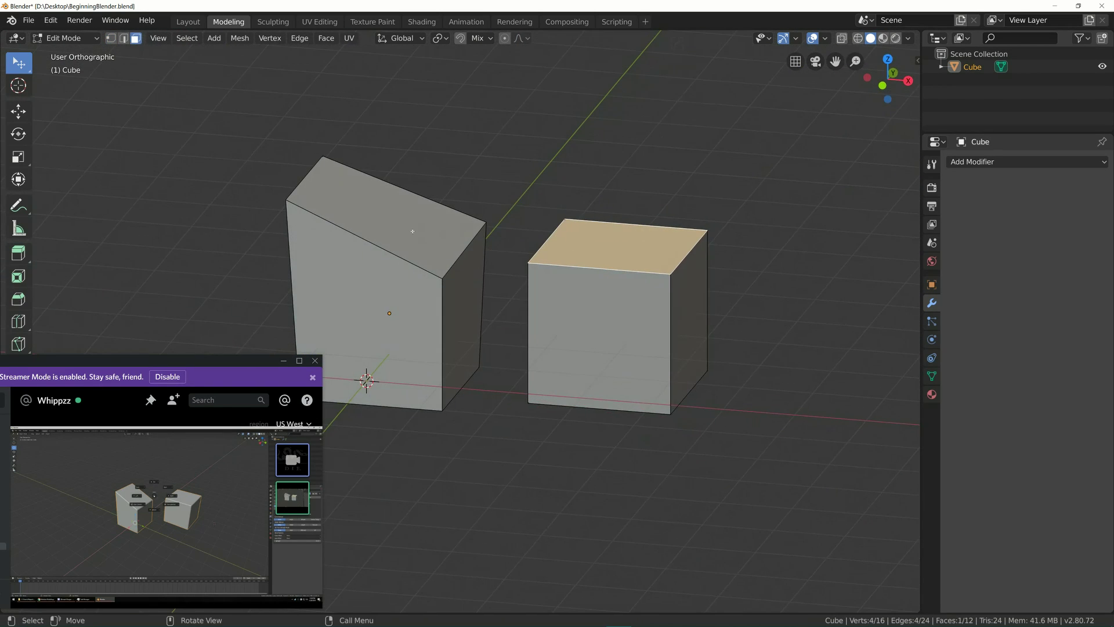
left_click(449, 234)
scroll(452, 234, "up", 1)
middle_click_drag(453, 234, 438, 217)
scroll(438, 217, "down", 3)
- Switch to edge selection and move the cube's upper front edge along the global Y axis
key("2")
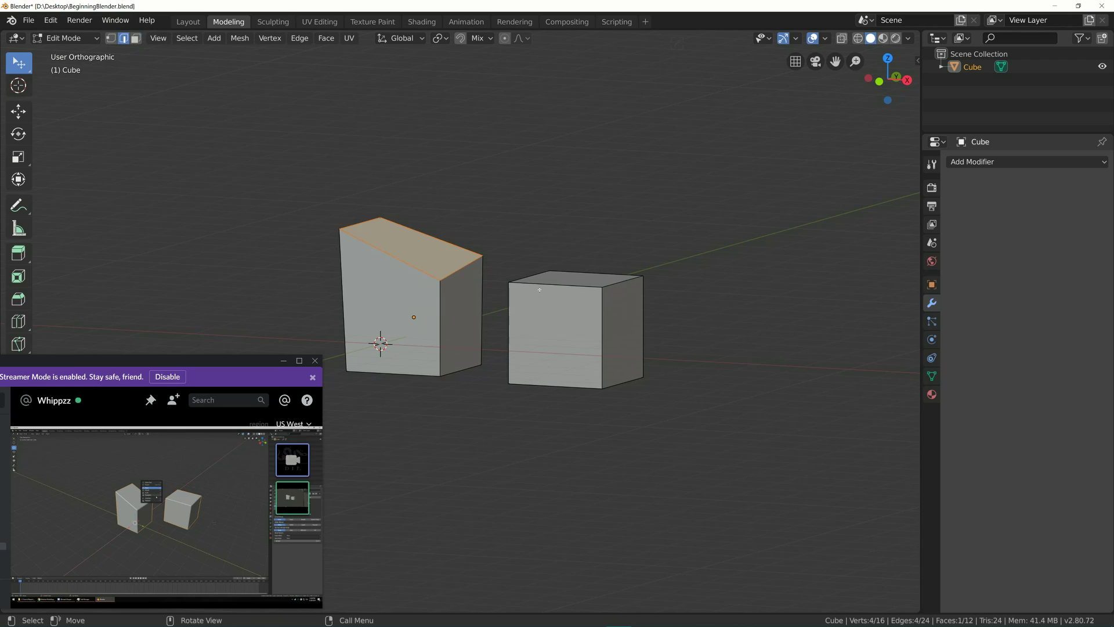
left_click(555, 285)
middle_click_drag(555, 284, 531, 291)
key("g")
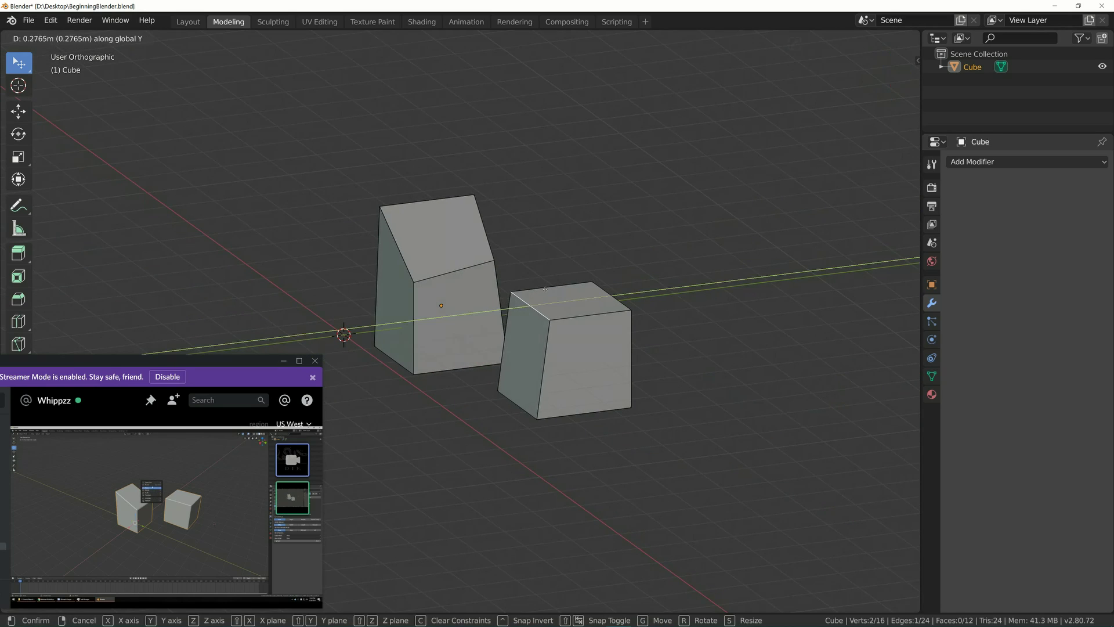
left_click(564, 283)
- Select the cube's slanted front face in face selection and align the view perpendicular to it
key("3")
left_click(550, 346)
middle_click_drag(550, 347, 591, 340)
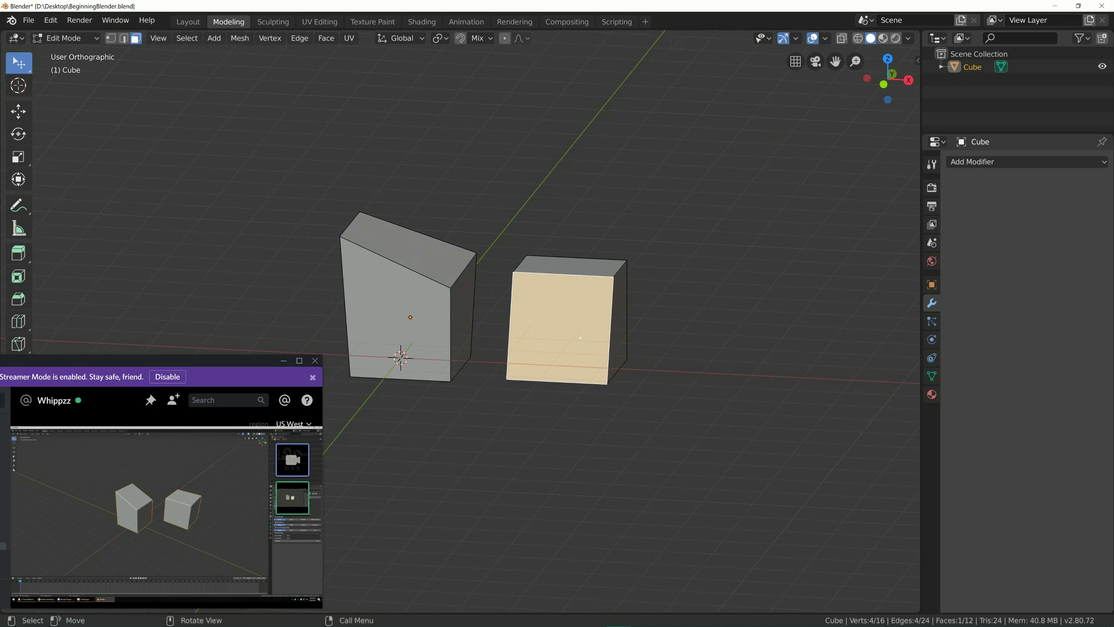
key("shift+KP_7")
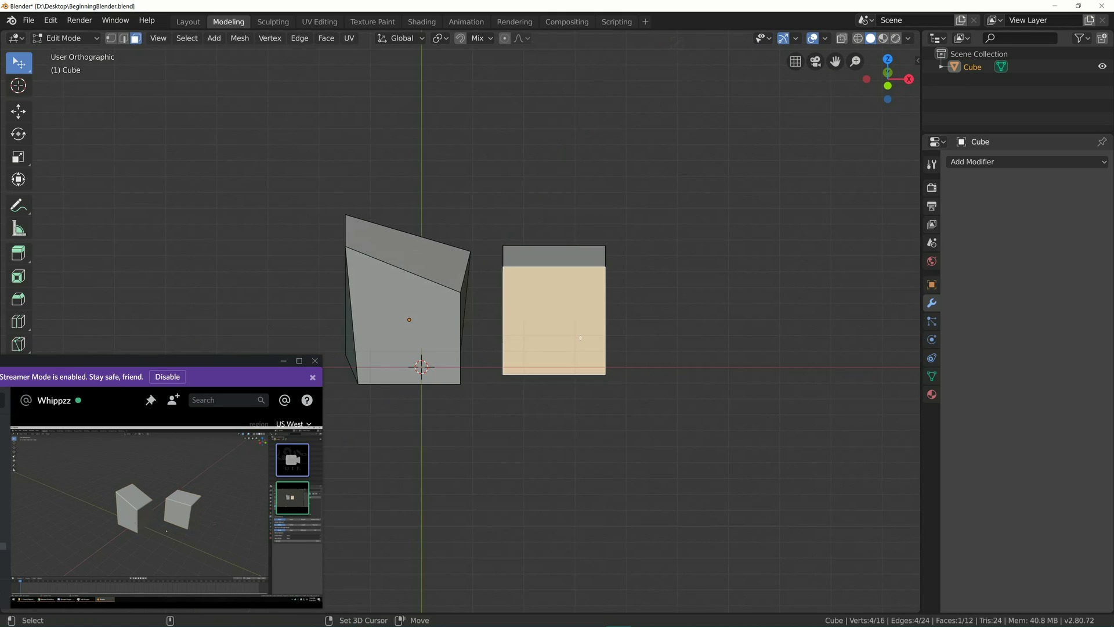
- Add a cube to the mesh and move it freely in the plane of the face-aligned view
middle_click_drag(580, 337, 501, 372, "shift")
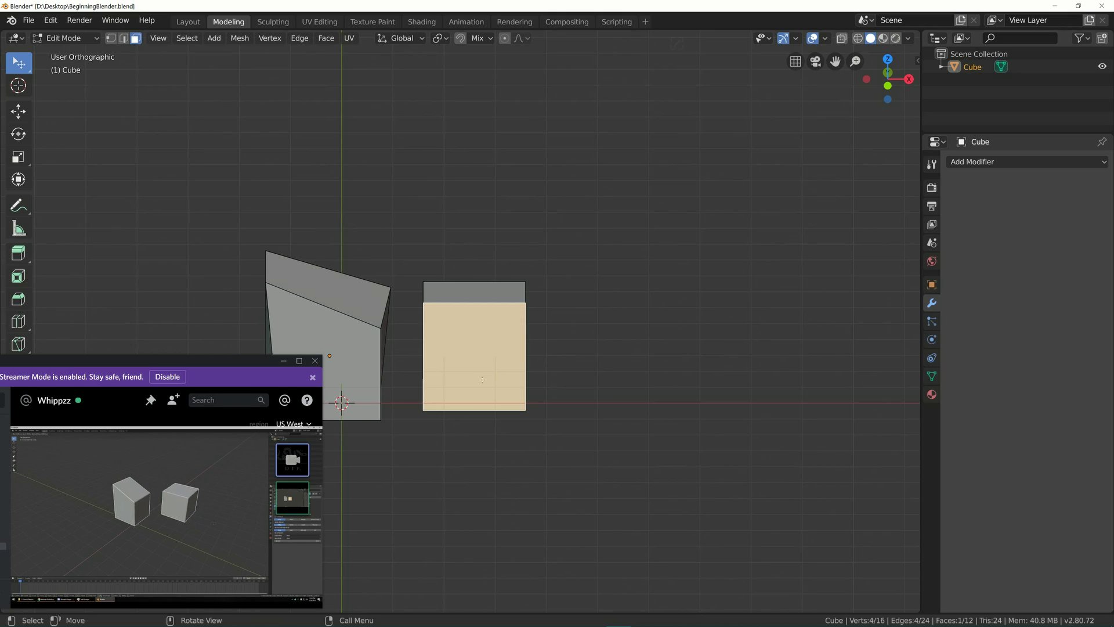
key("shift+a")
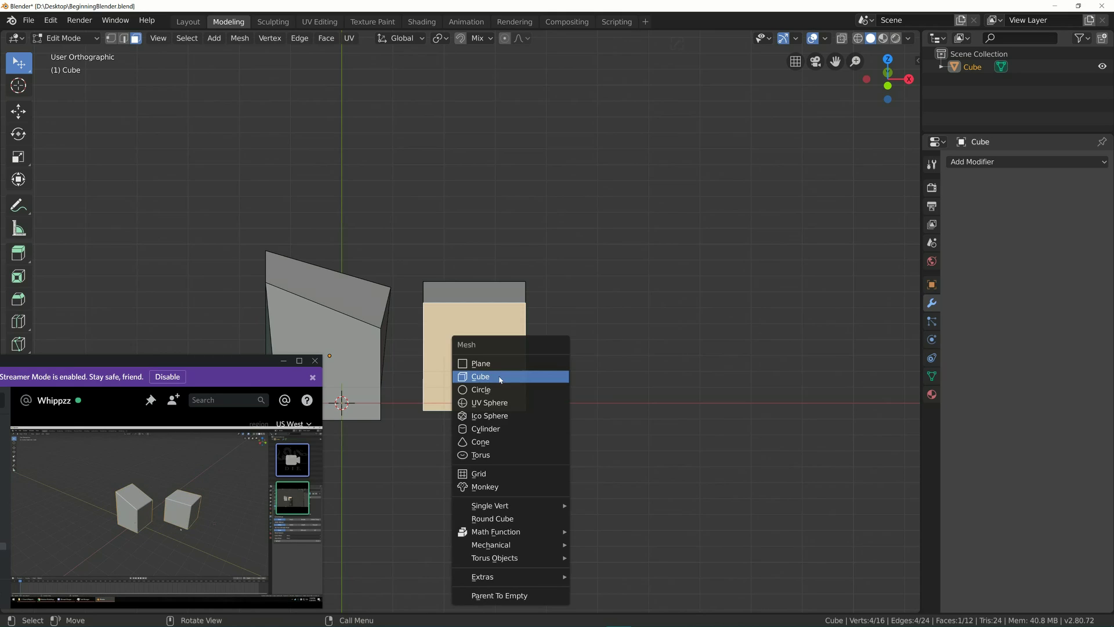
left_click(488, 376)
key("g")
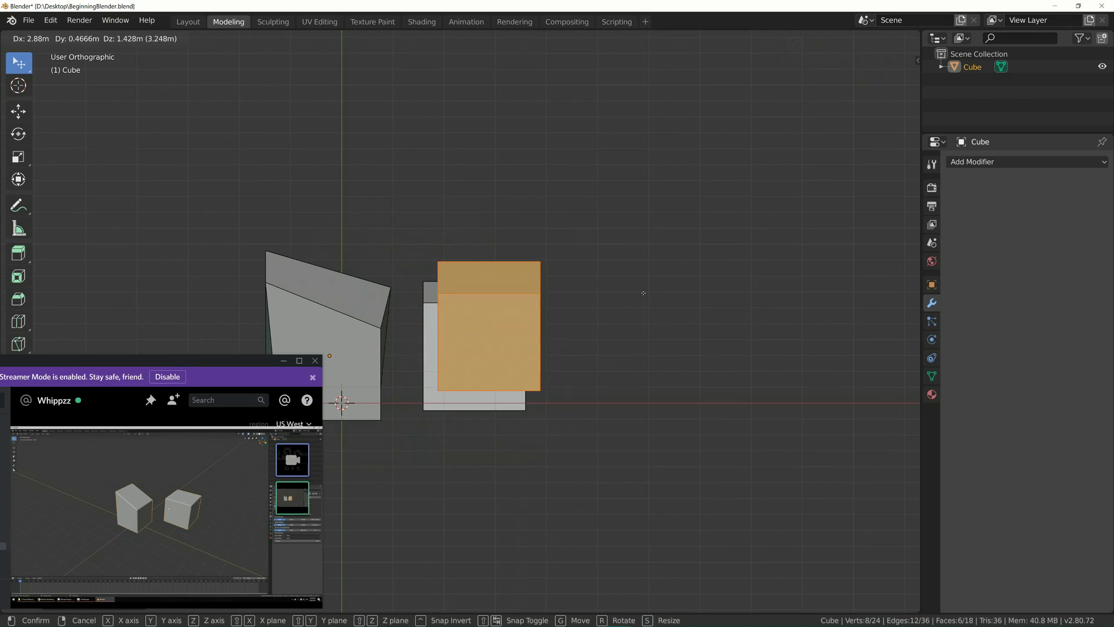
left_click(635, 234)
middle_click_drag(634, 234, 567, 251)
key("g")
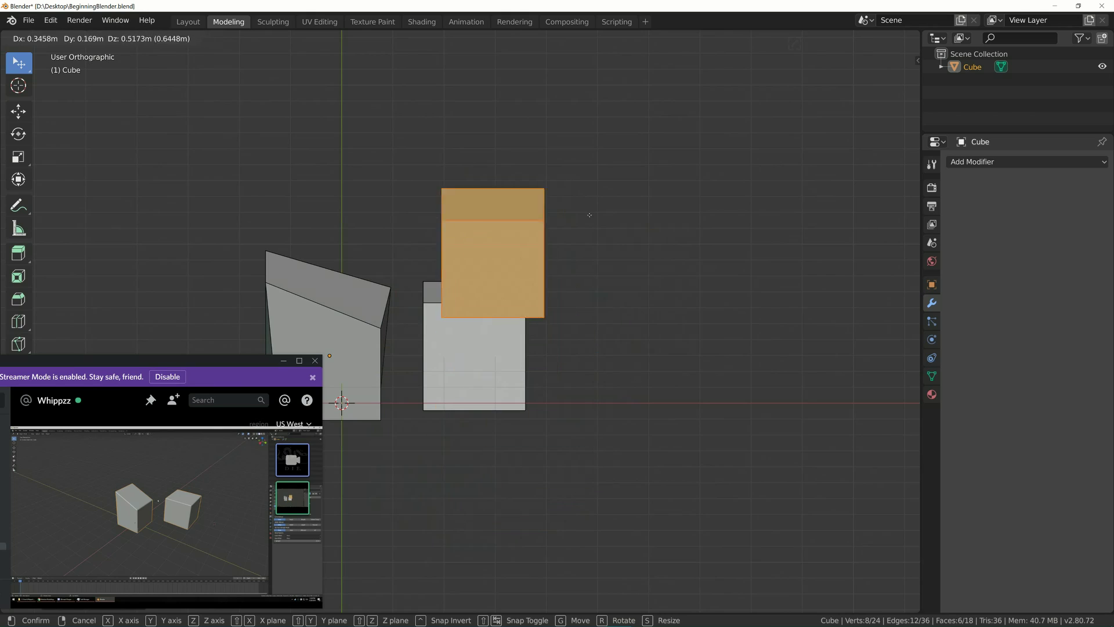
left_click(650, 325)
middle_click_drag(650, 325, 614, 334)
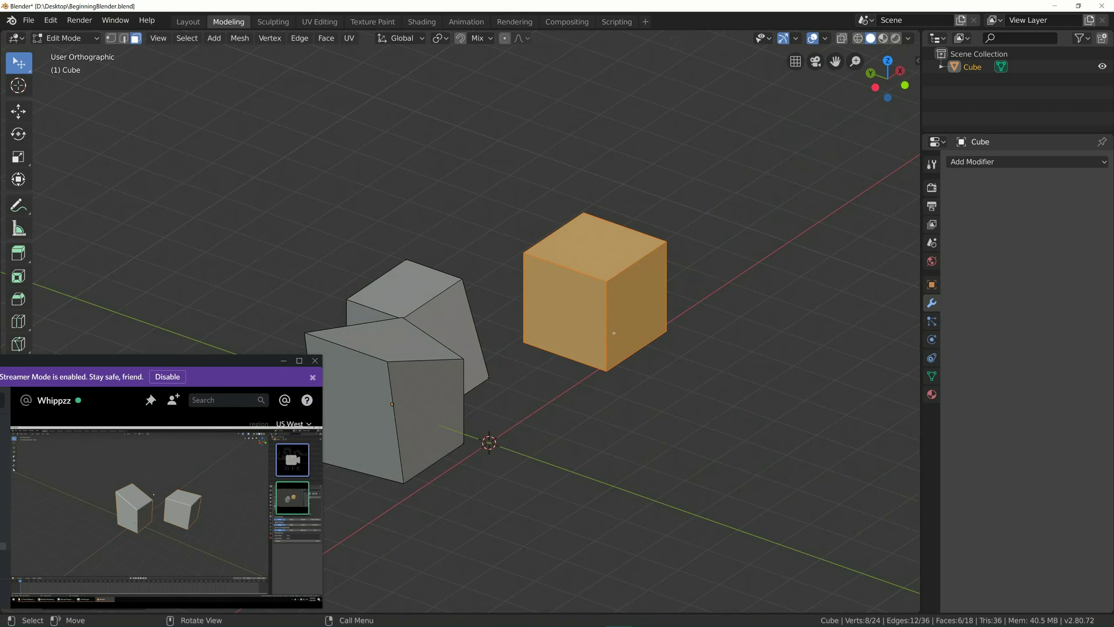
- Delete the vertices of the newly added cube
middle_click_drag(495, 346, 582, 312)
key("x")
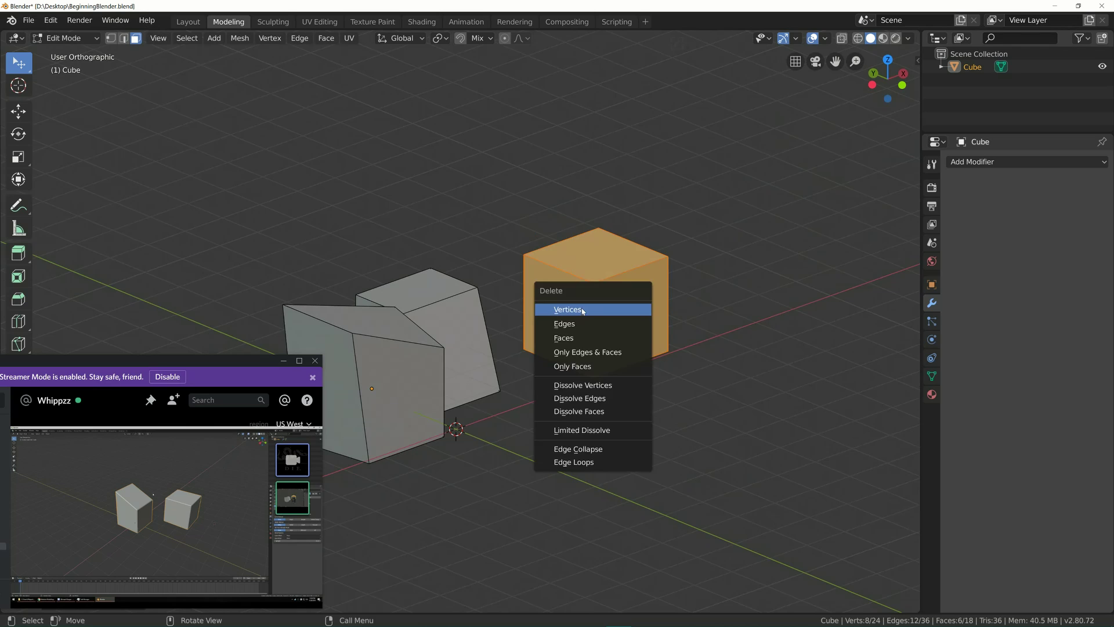
left_click(582, 307)
- Select the cube's slanted front face and snap the 3D cursor to its centre
scroll(510, 335, "up", 2)
middle_click_drag(509, 335, 486, 269)
scroll(480, 271, "up", 2)
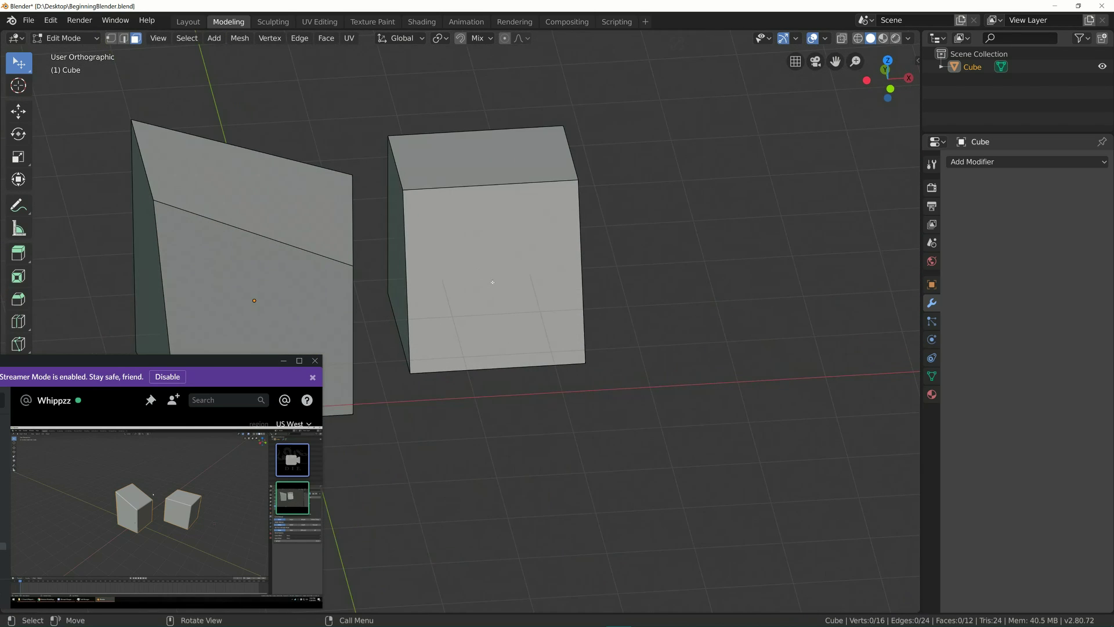
left_click(493, 282)
right_click(493, 282)
key("Escape")
key("shift+s")
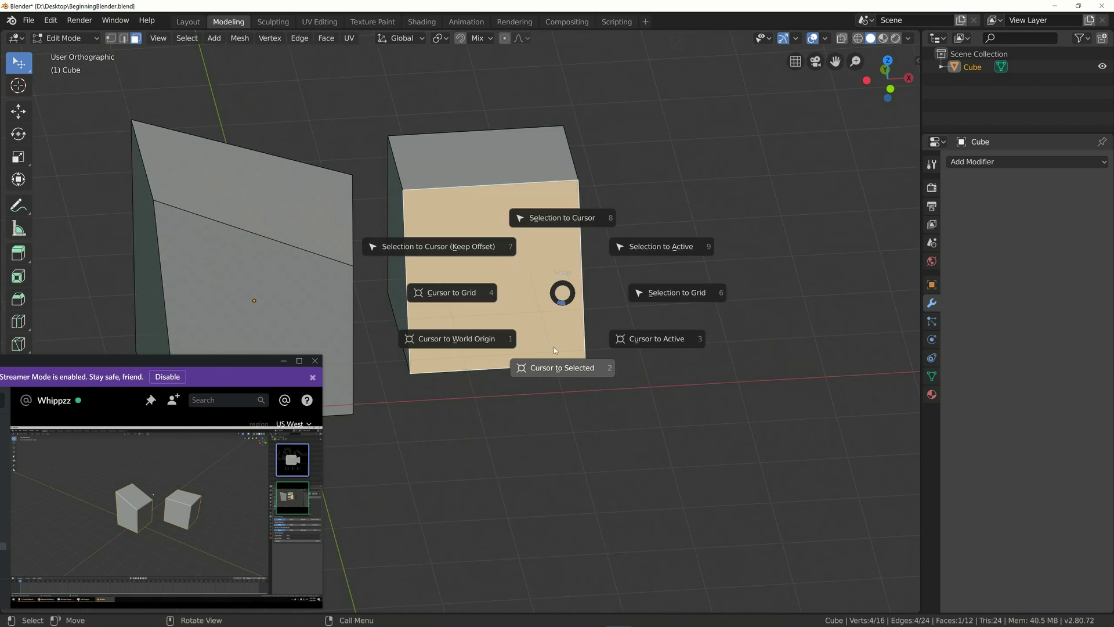
left_click(554, 348)
- Add a cube at the 3D cursor and scale it down to a small block on the slanted face
key("shift+a")
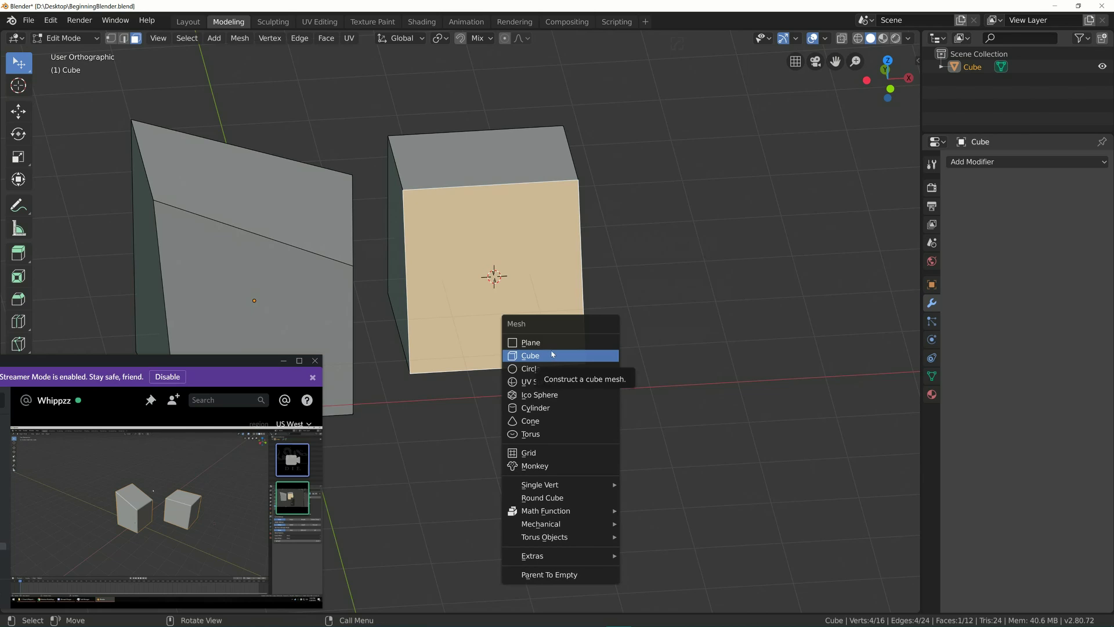
left_click(552, 354)
key("s")
left_click(517, 286)
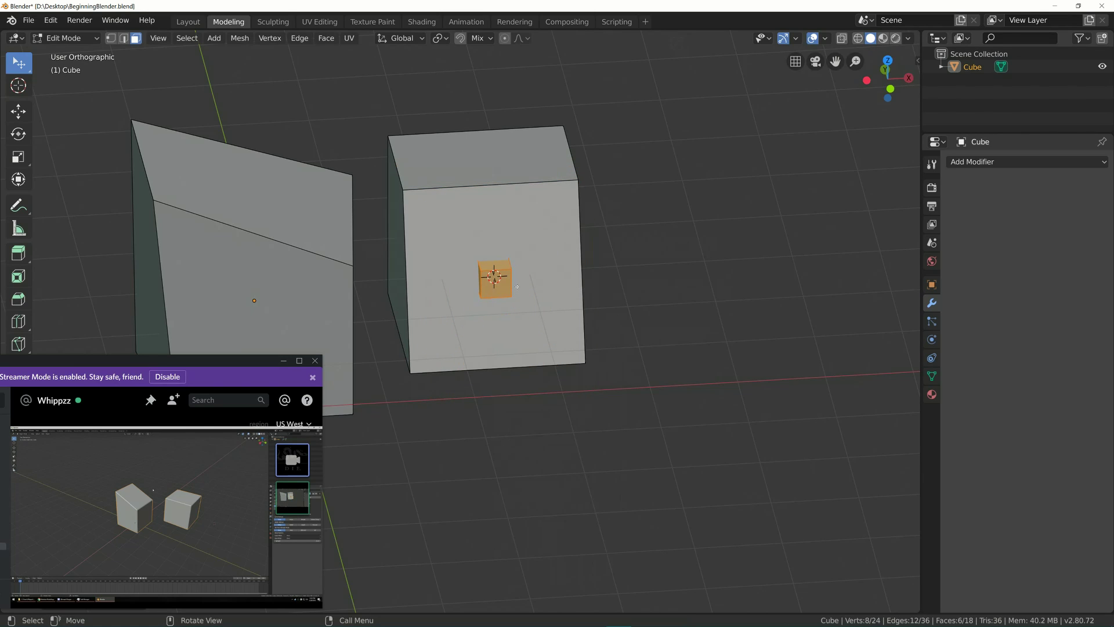
middle_click_drag(517, 287, 533, 273)
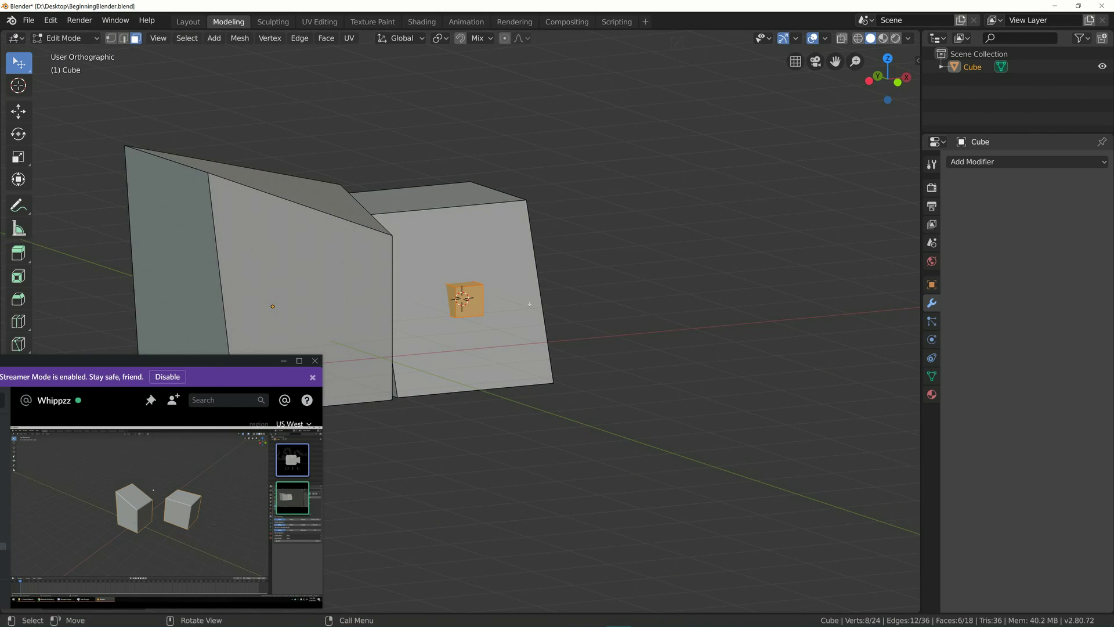
- Align the view perpendicular to the slanted face and select only the small cube's linked geometry
left_click(511, 295)
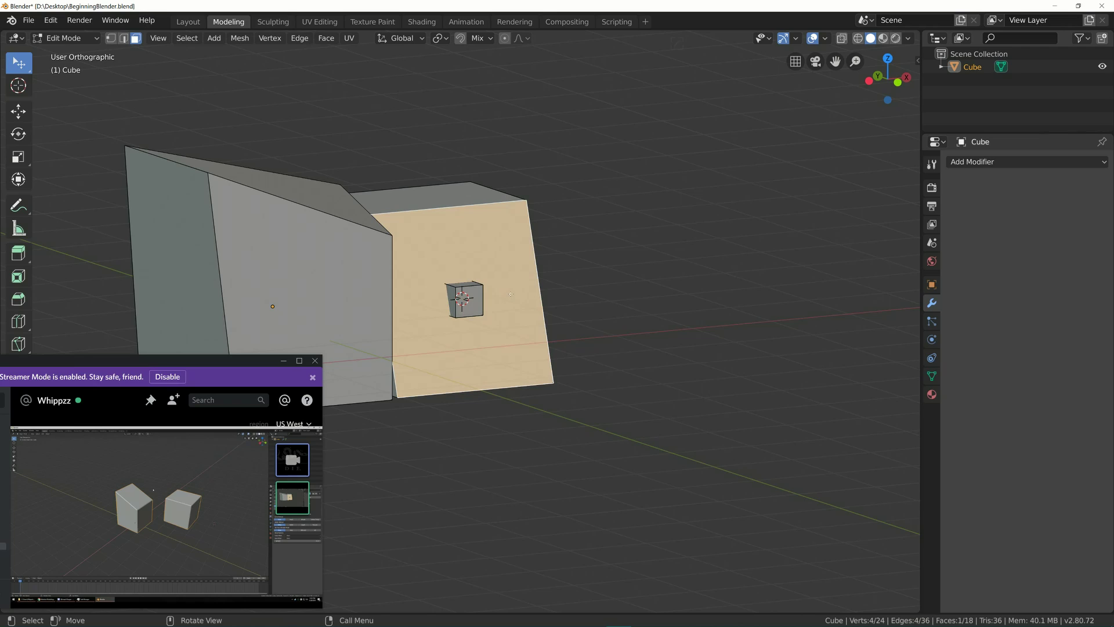
middle_click_drag(510, 294, 523, 305)
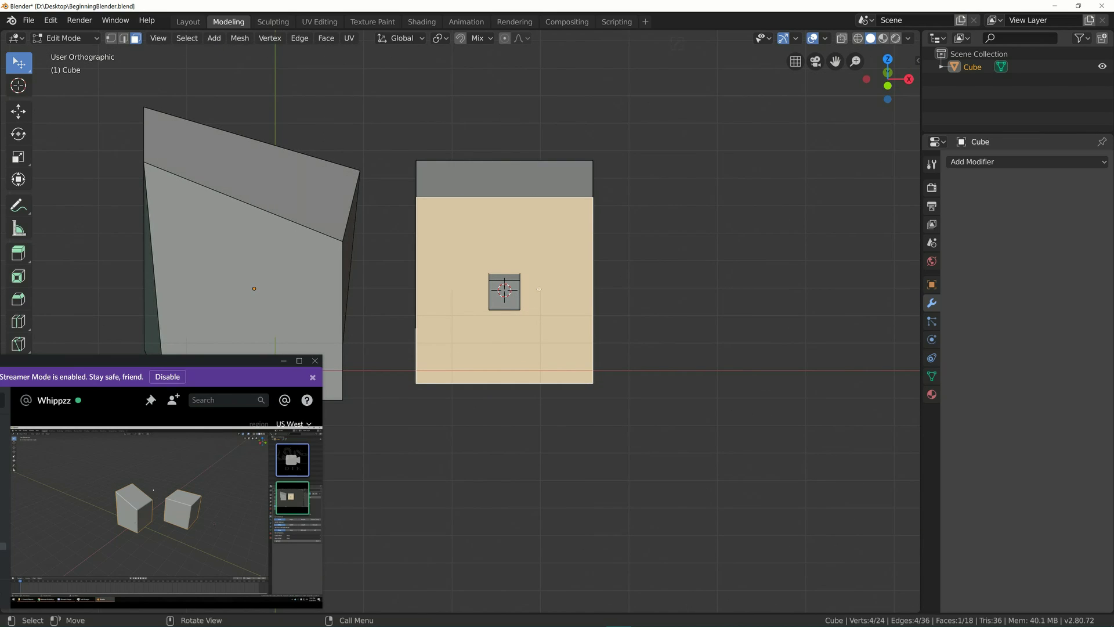
key("alt+a")
key("l")
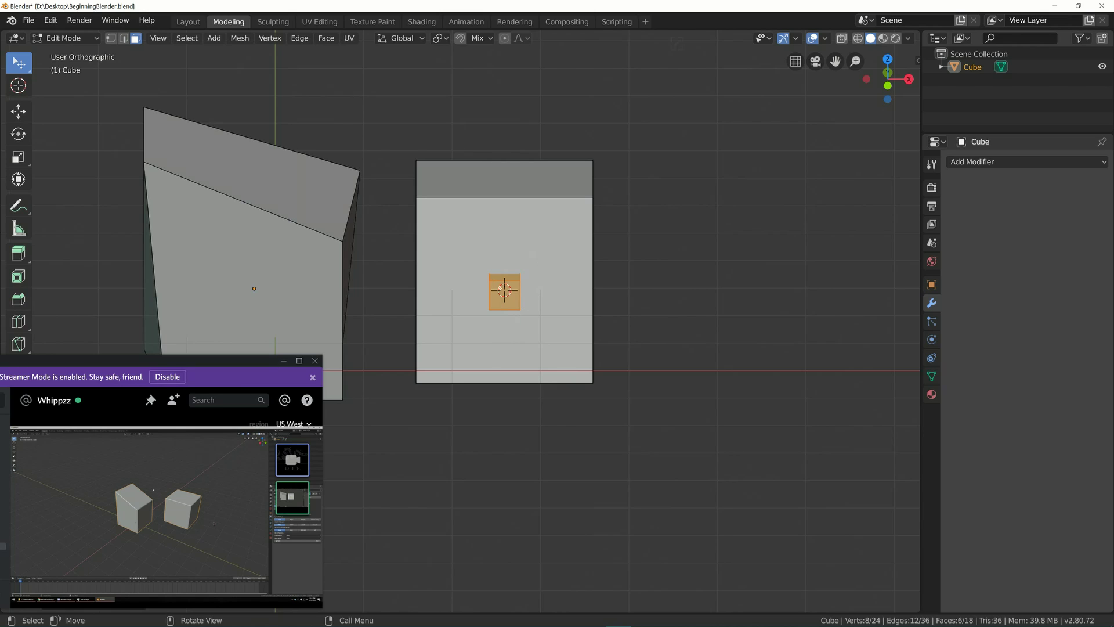
- Move the small cube across the aligned view and return it to the 3D cursor
key("g")
left_click(644, 263)
middle_click_drag(645, 262, 528, 277)
key("shift+s")
left_click(567, 264)
- Move the small cube along the slanted face to its upper corner nearest the positive X side
key("l")
key("g")
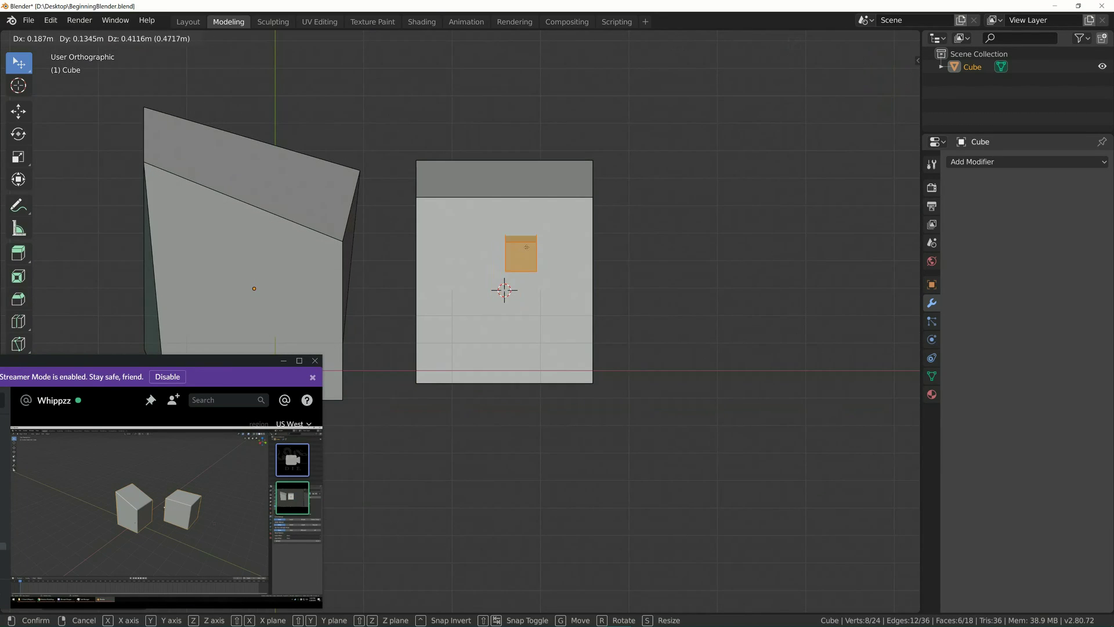
left_click(582, 216)
middle_click_drag(582, 217, 569, 228)
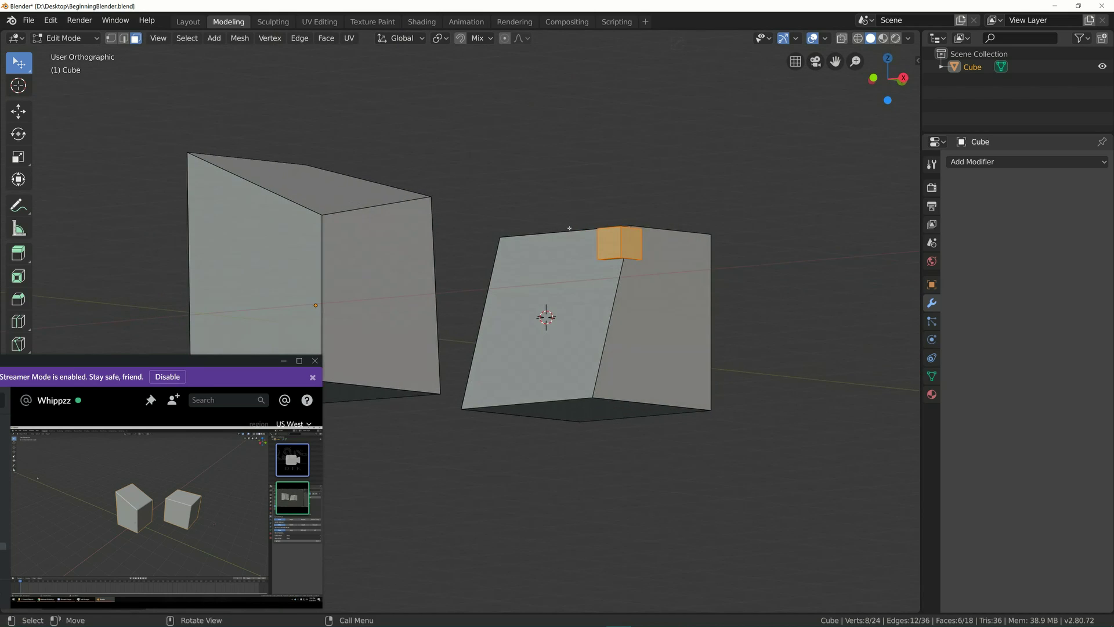
- Deselect all geometry and save the file
key("alt+a")
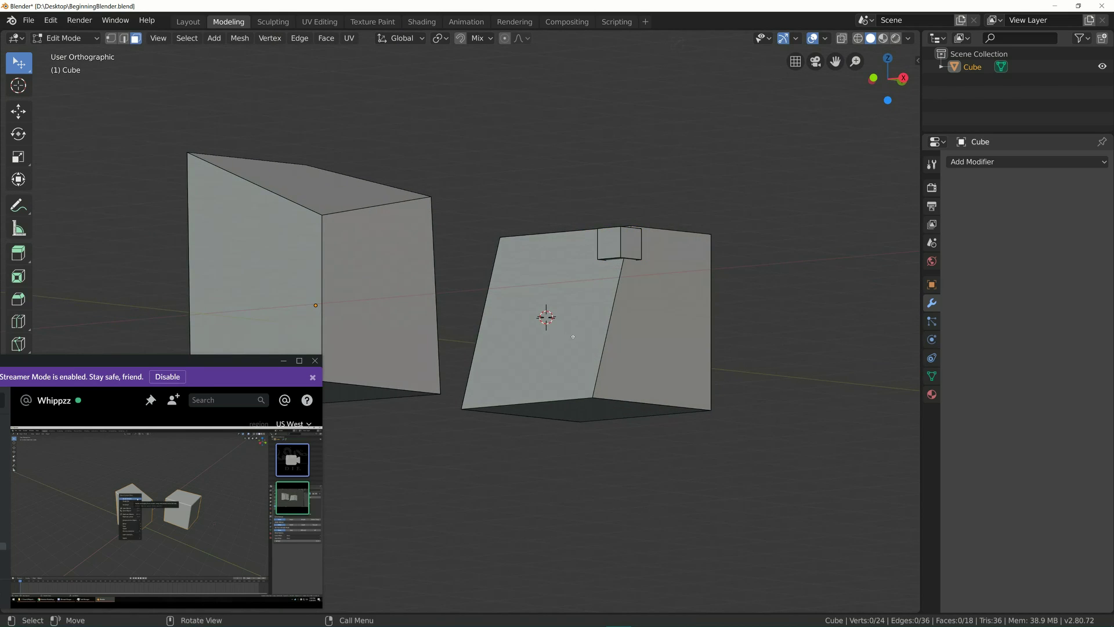
key("ctrl+s")
- Switch to Object Mode and select the object that contains all the solids
scroll(599, 320, "down", 3)
middle_click_drag(599, 320, 584, 309)
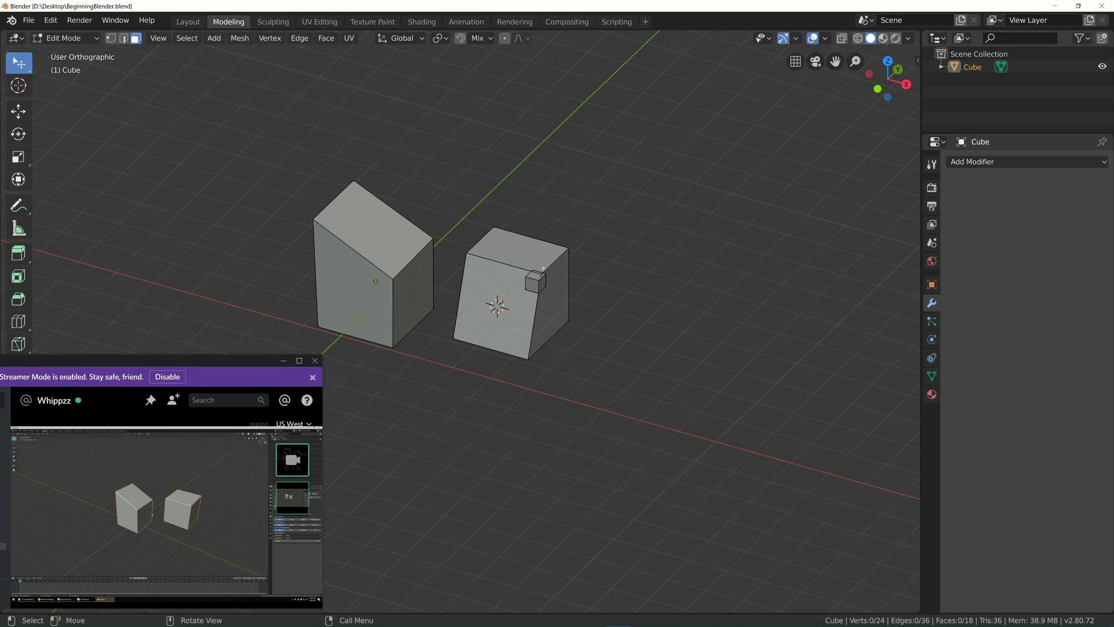
key("Tab")
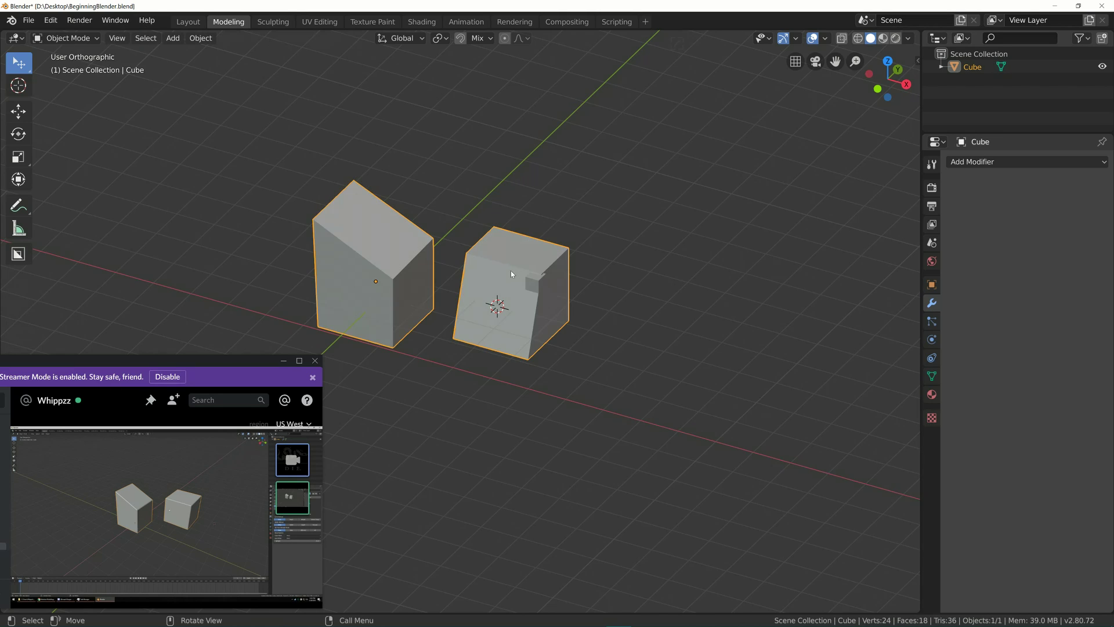
middle_click_drag(510, 271, 536, 263)
scroll(524, 280, "up", 4)
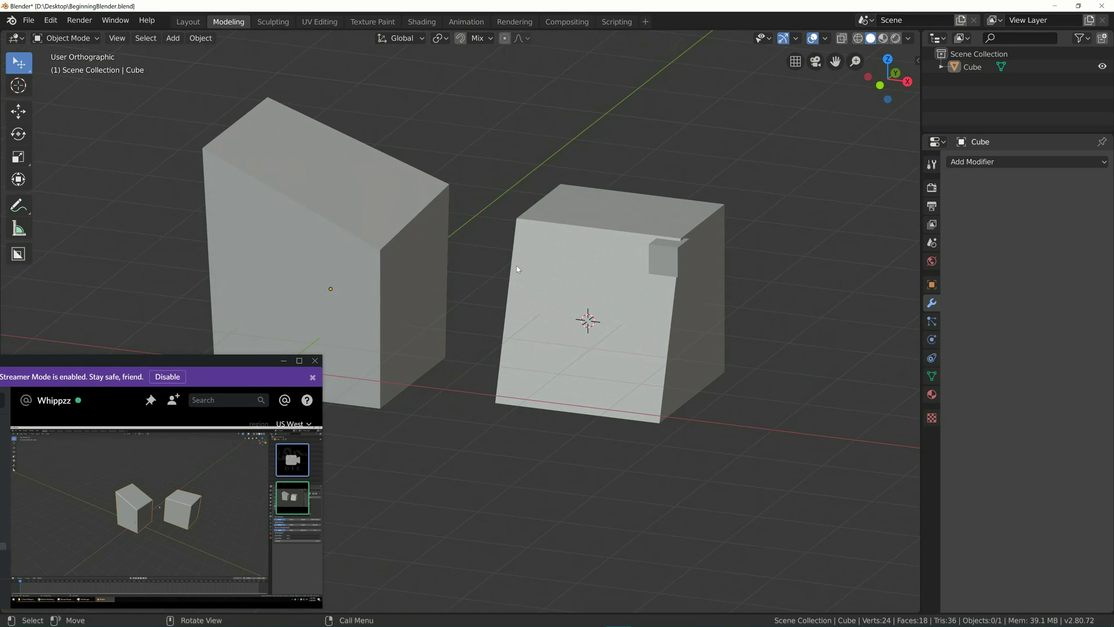
left_click(408, 274)
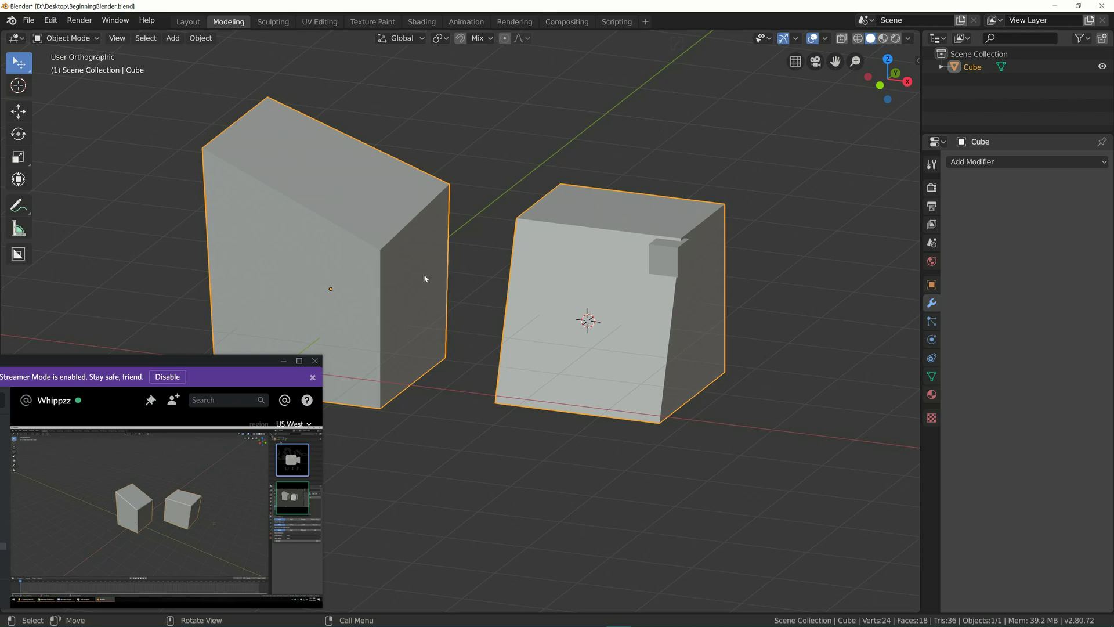
- In Edit Mode, select the sloped block's linked geometry and separate it by Selection into its own object
key("Tab")
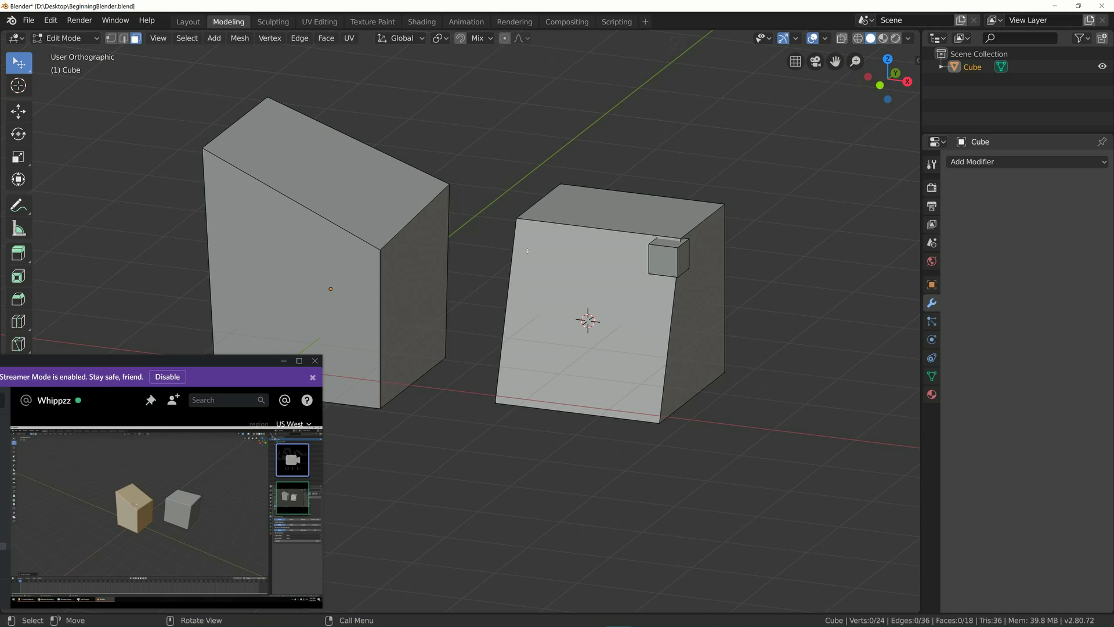
key("l")
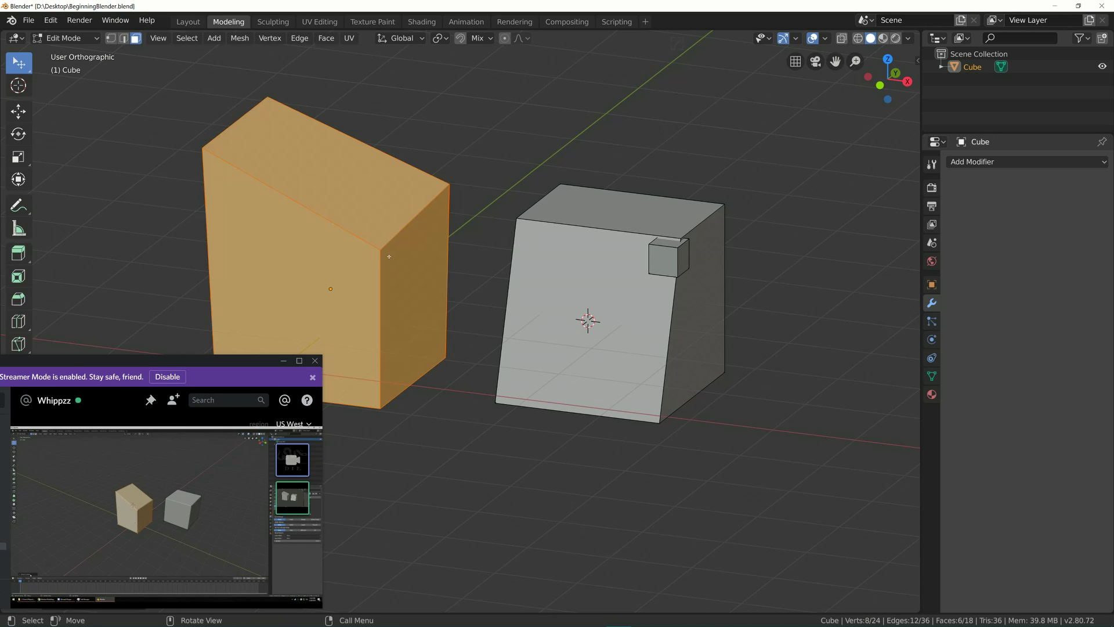
key("p")
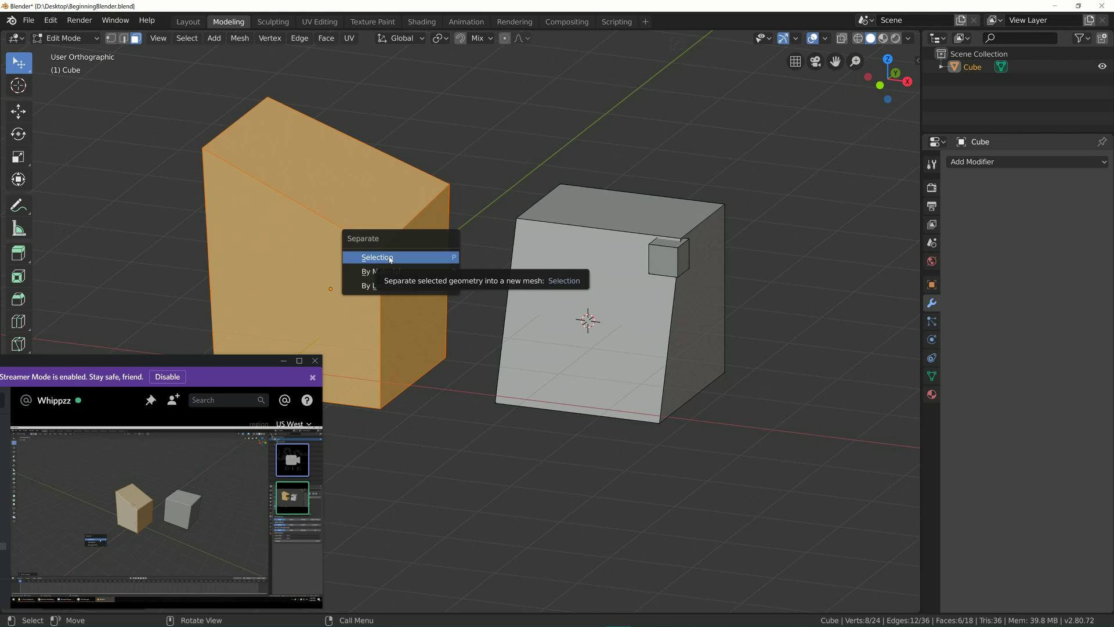
left_click(394, 258)
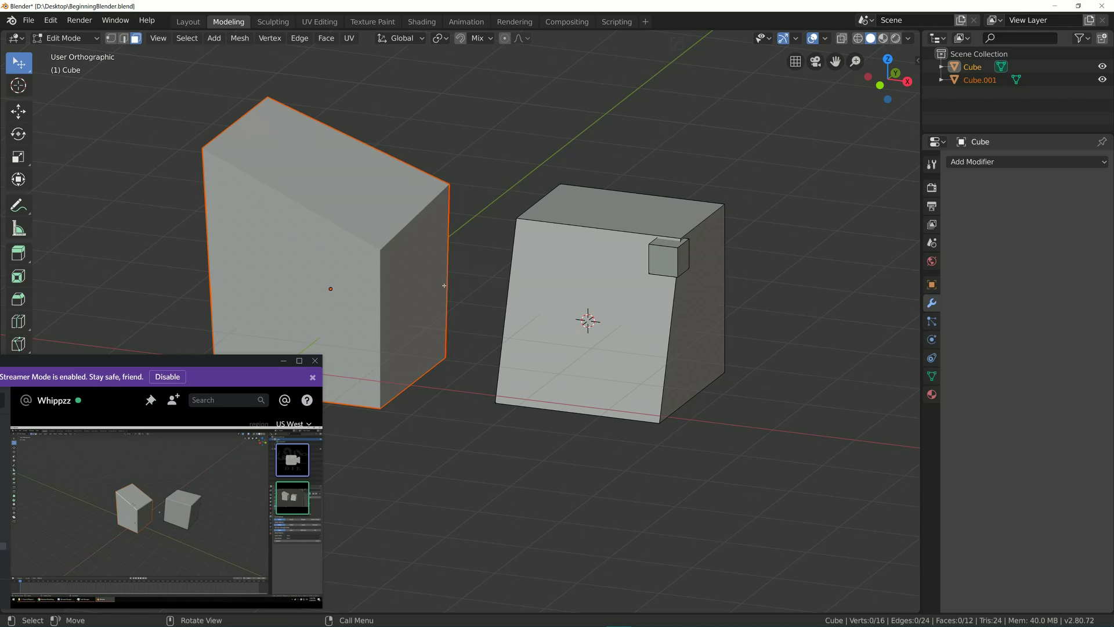
- Return to Object Mode and alternately select the sloped block and the cube, ending with the cube
key("Tab")
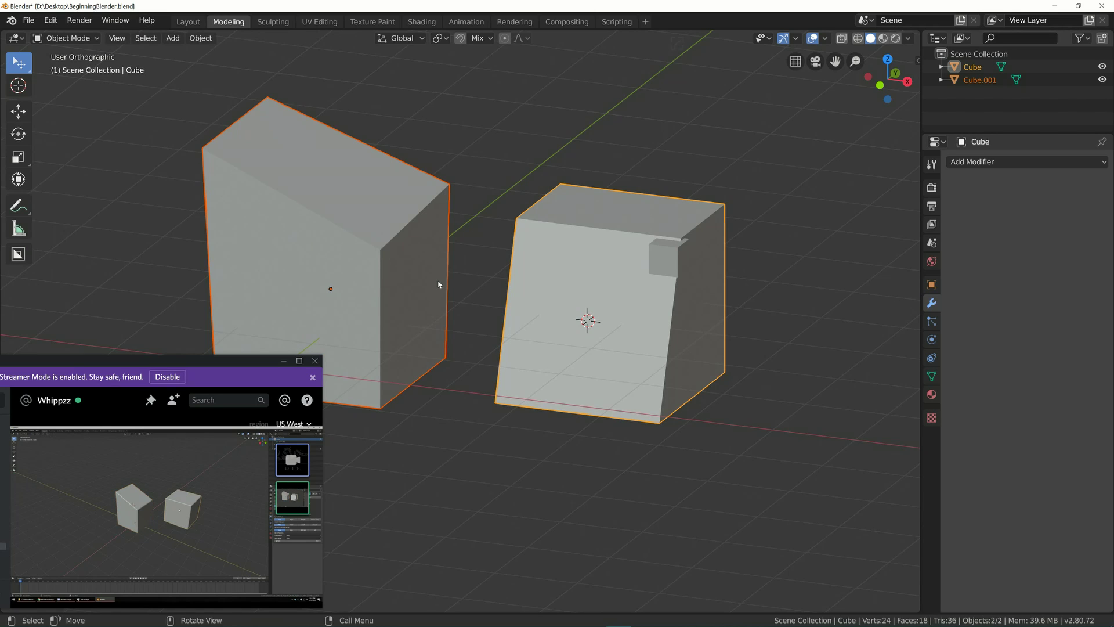
left_click(438, 285)
left_click(438, 284)
left_click(438, 284)
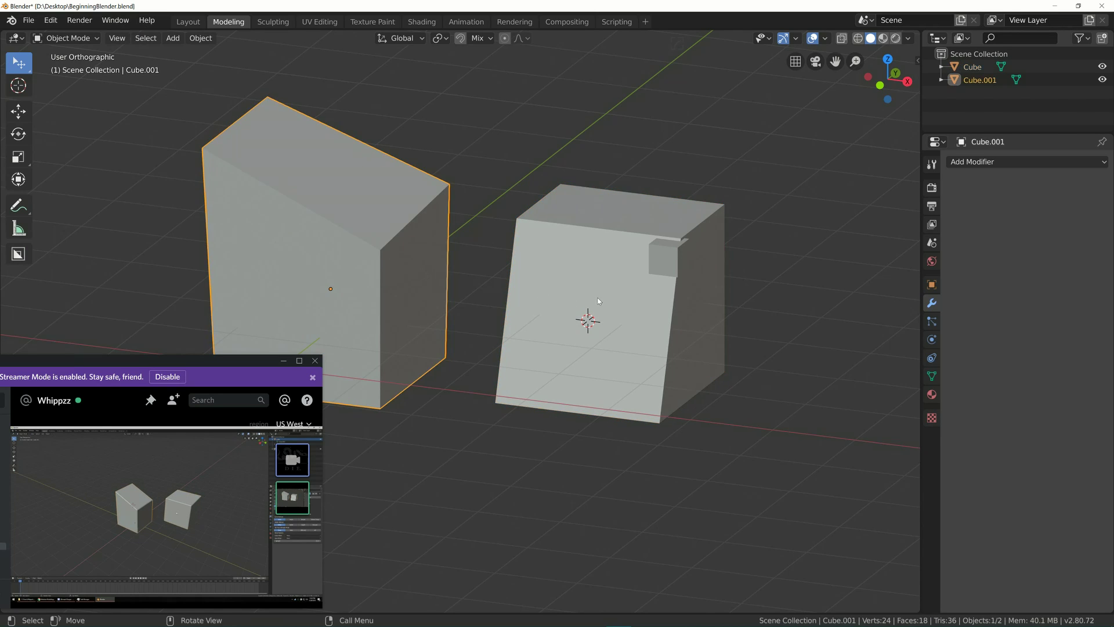
left_click(441, 285)
scroll(444, 287, "down", 1)
middle_click_drag(444, 288, 379, 316)
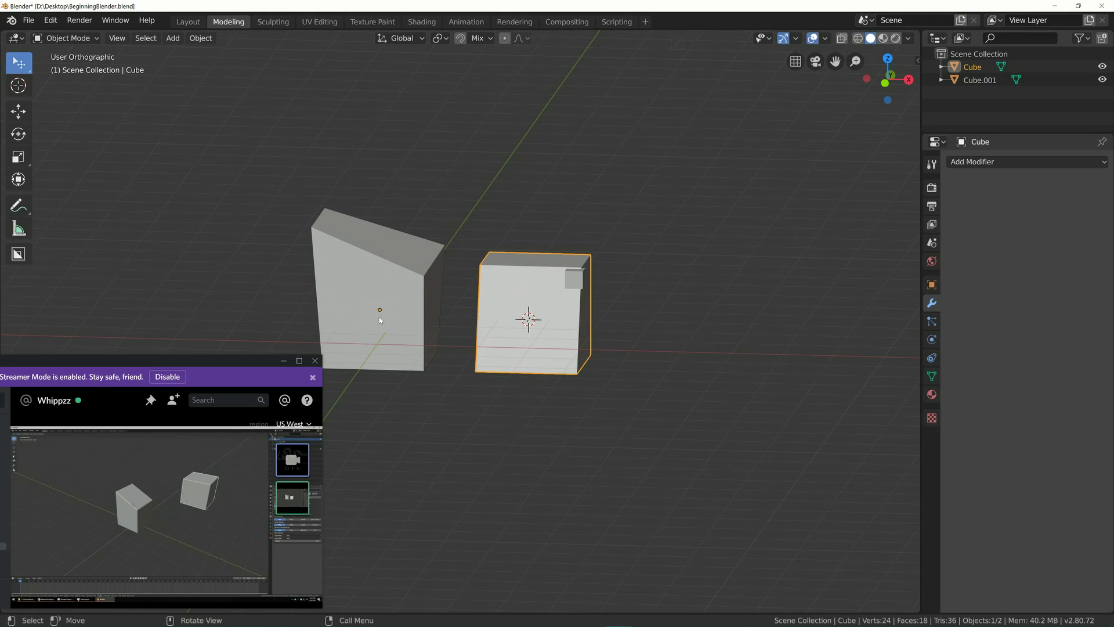
left_click(379, 311)
left_click(510, 312)
left_click(365, 309)
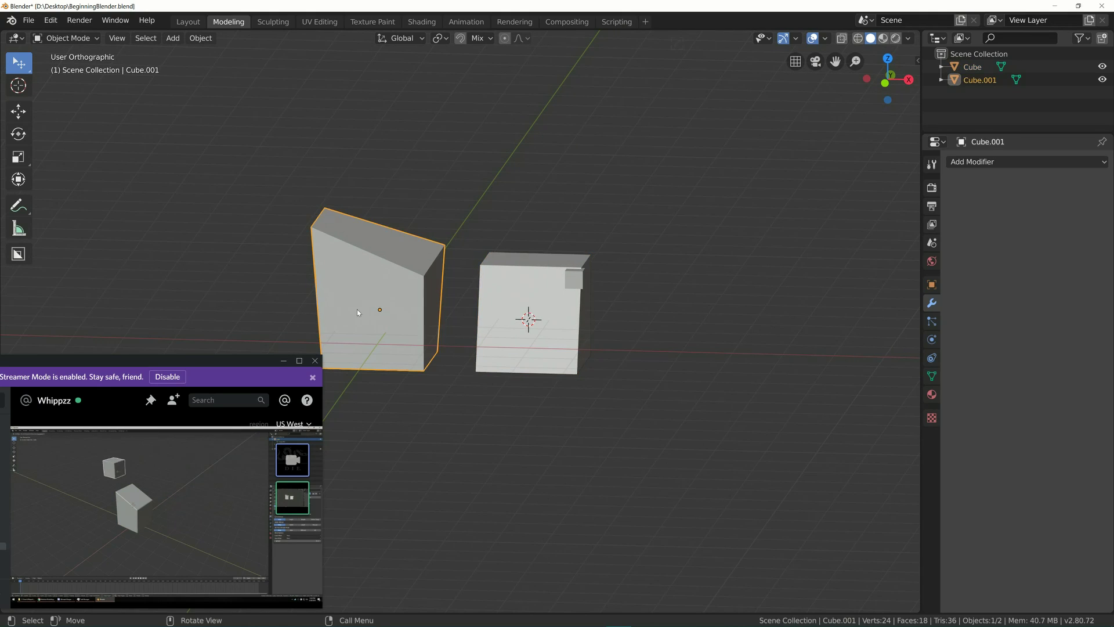
left_click(491, 309)
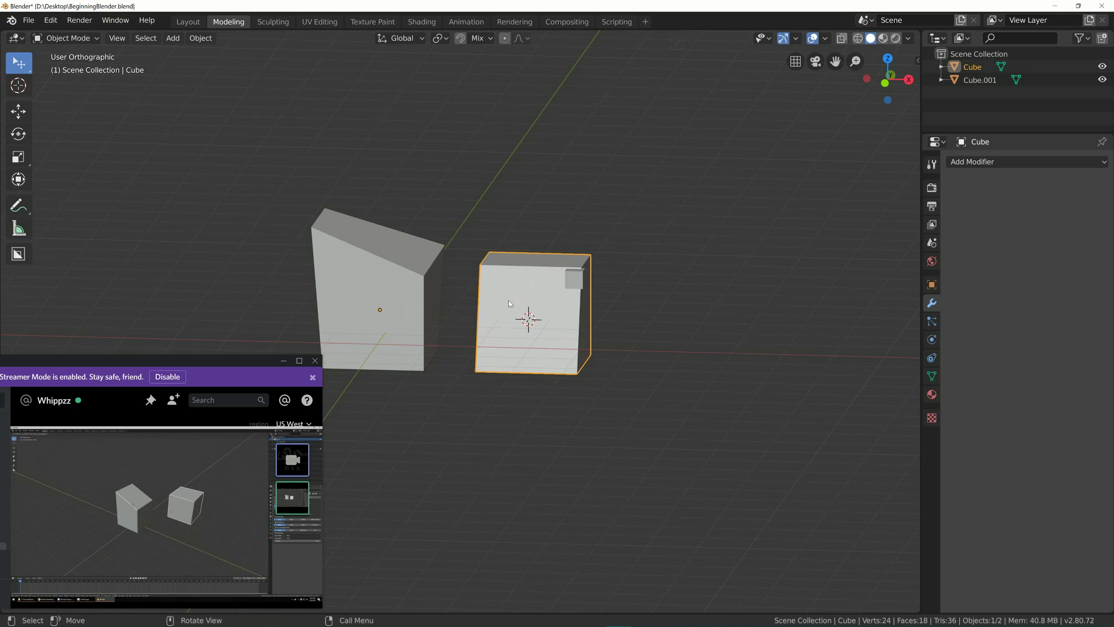
- Set the cube object's origin with Origin to Geometry
middle_click_drag(509, 301, 492, 319)
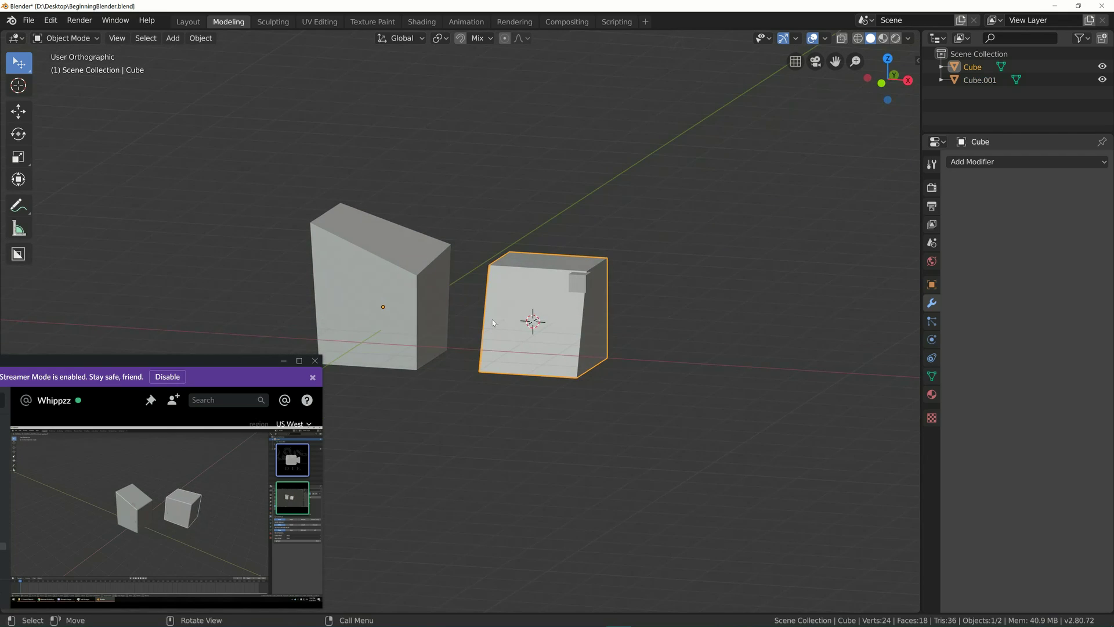
right_click(527, 319)
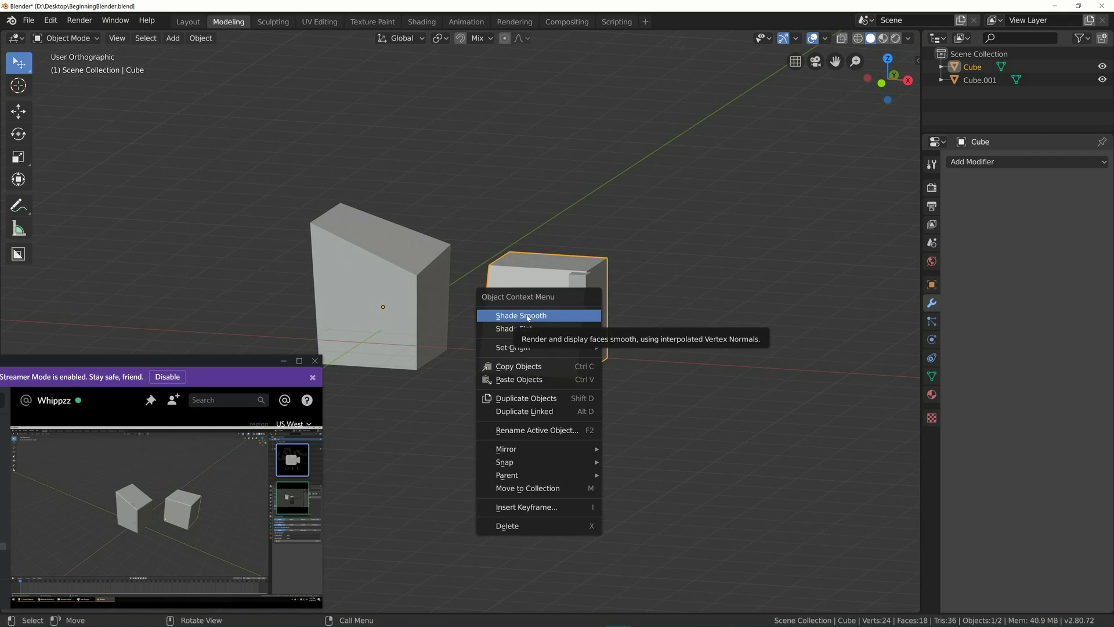
mouse_move(548, 347)
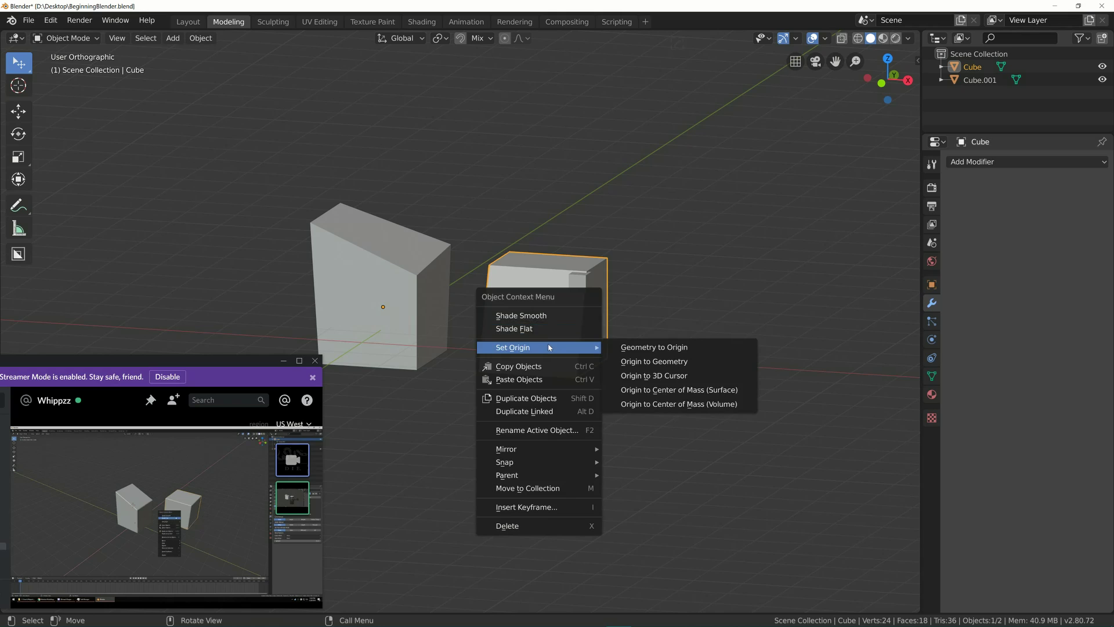
left_click(643, 365)
middle_click_drag(557, 336, 519, 335)
scroll(519, 335, "up", 4)
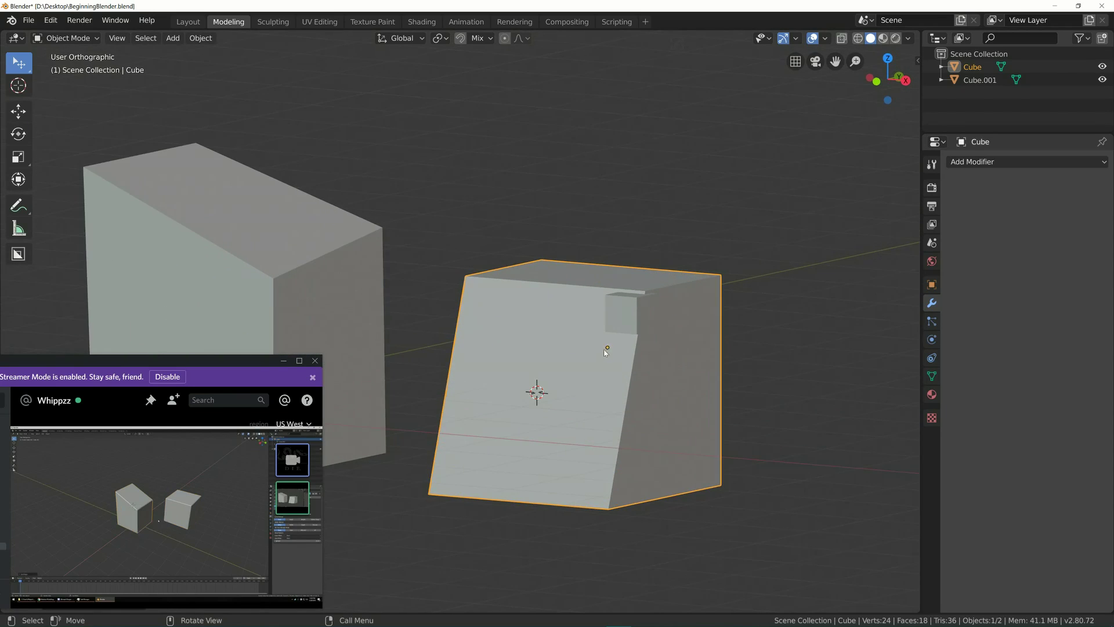
middle_click_drag(607, 348, 596, 334)
scroll(590, 340, "down", 3)
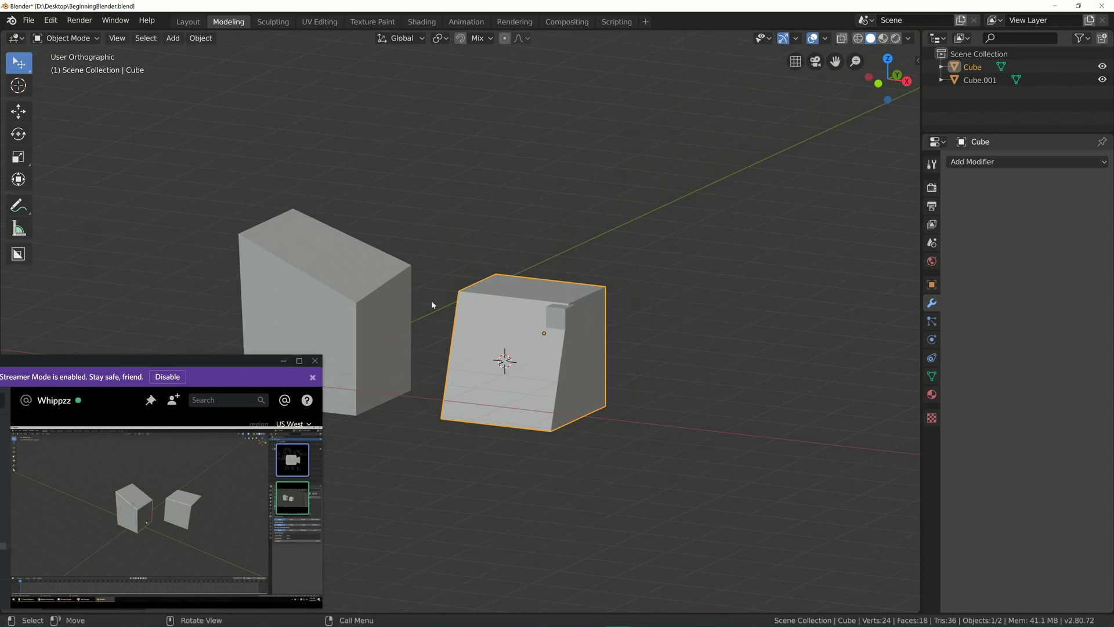
- Save the file and select the sloped block
left_click(383, 301)
middle_click_drag(381, 303, 484, 328)
key("ctrl+s")
left_click(644, 331)
left_click(506, 311)
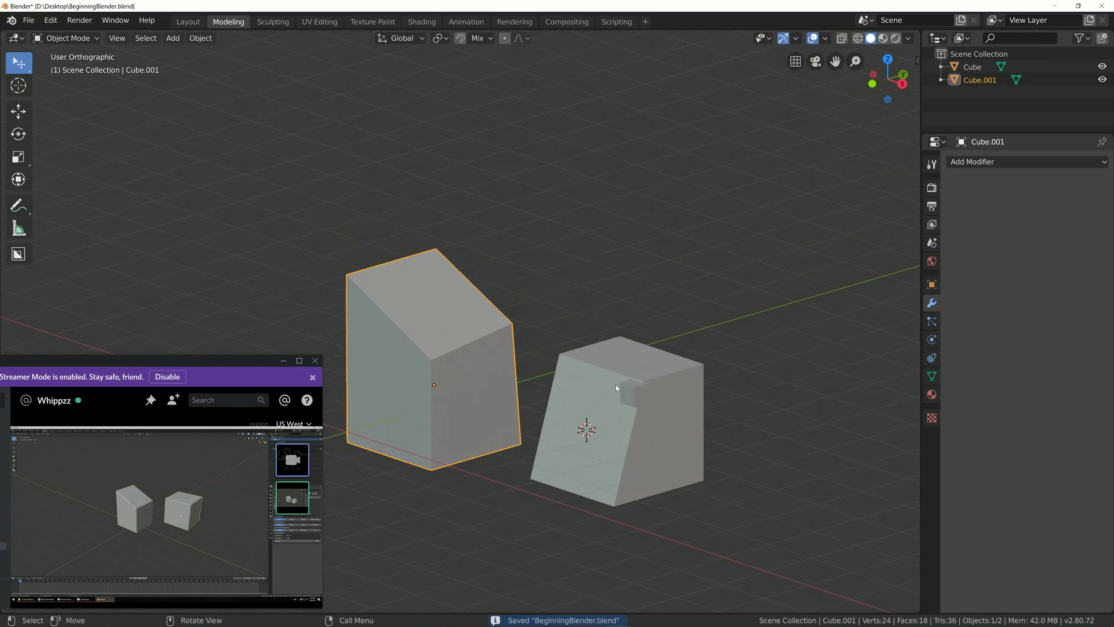
- Select the sloped block together with the cube and join them into one object
left_click(622, 393, "shift")
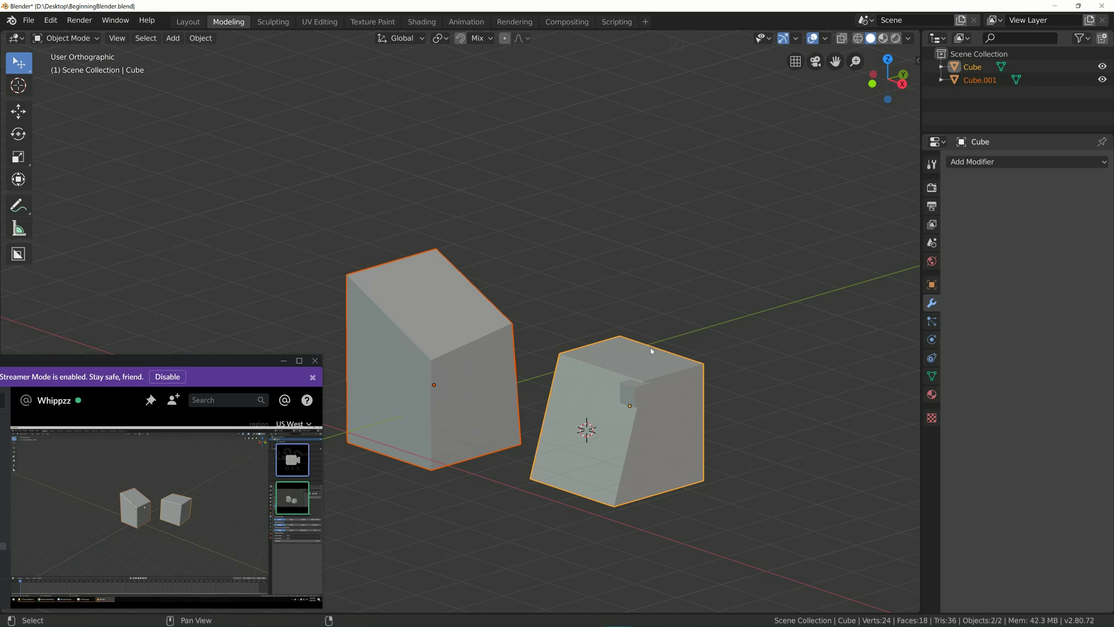
middle_click_drag(654, 357, 618, 324, "shift")
left_click(457, 362)
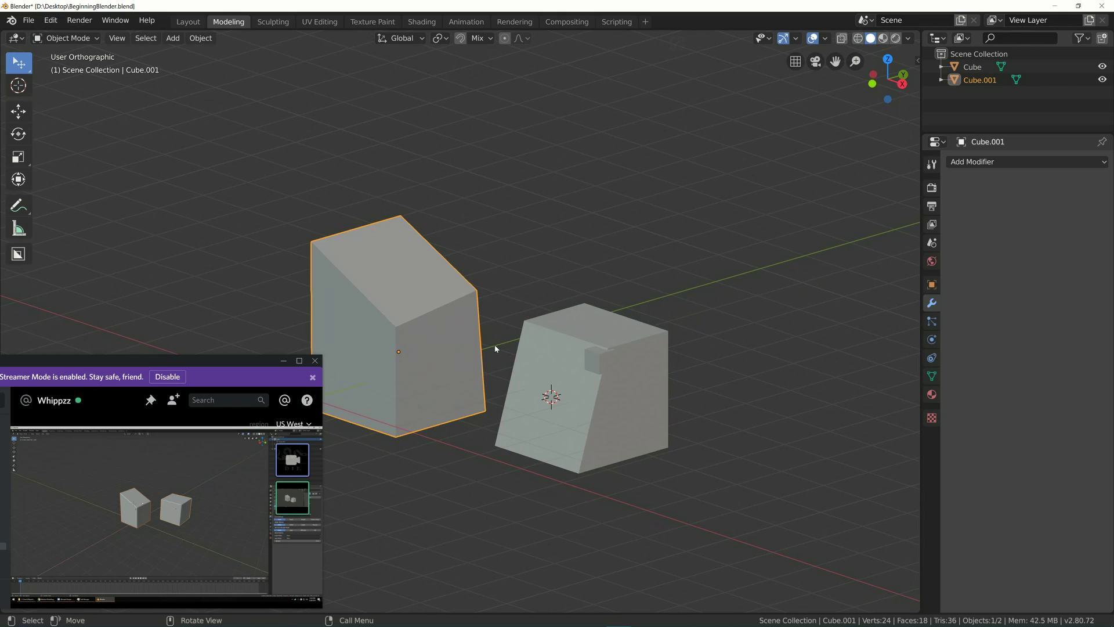
left_click(562, 350, "shift")
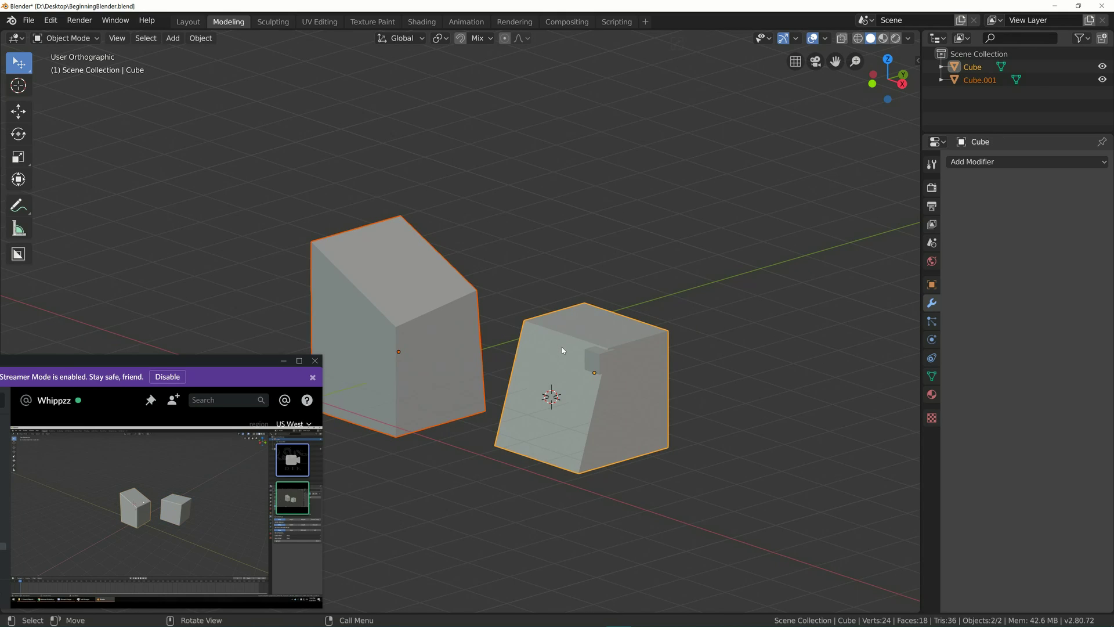
key("ctrl+j")
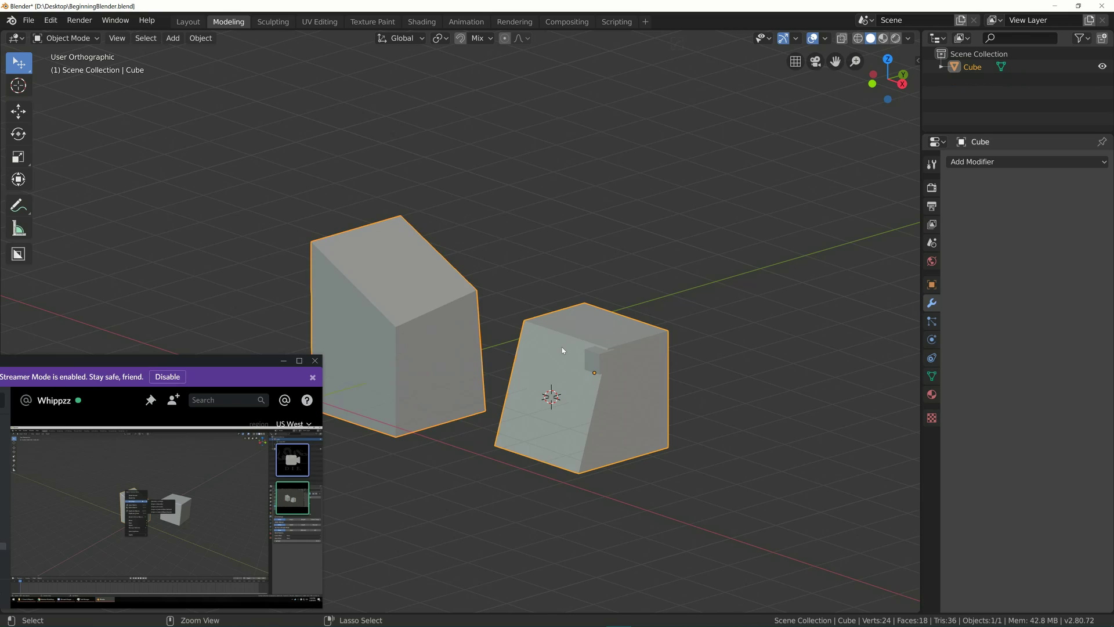
- Look up the Join command among the object operations
right_click(562, 350)
mouse_move(563, 348)
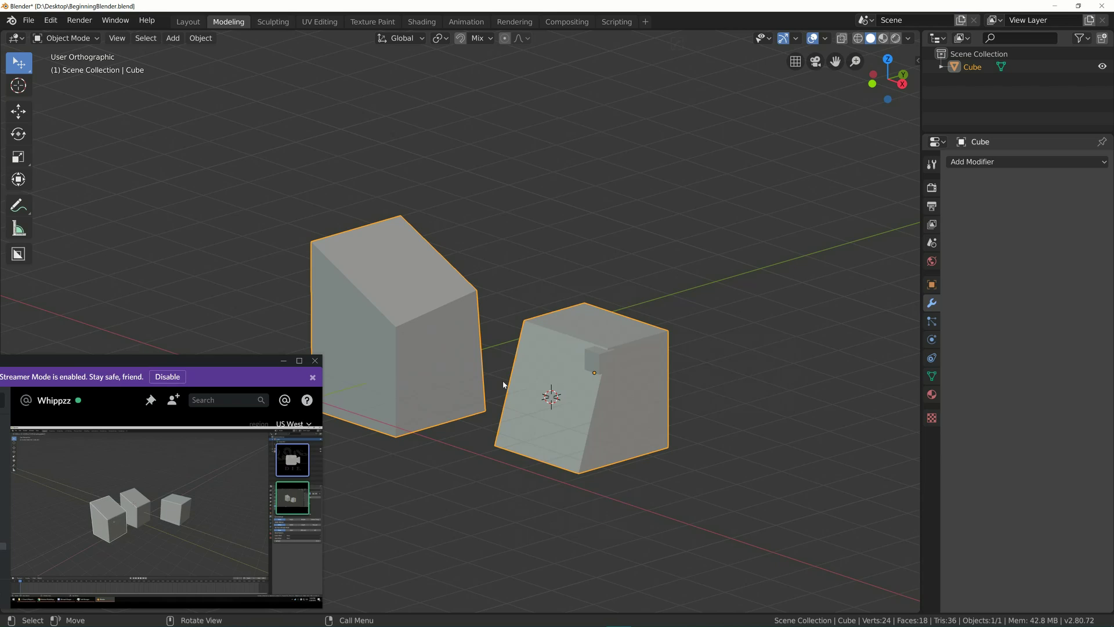
key("ctrl+j")
left_click(207, 39)
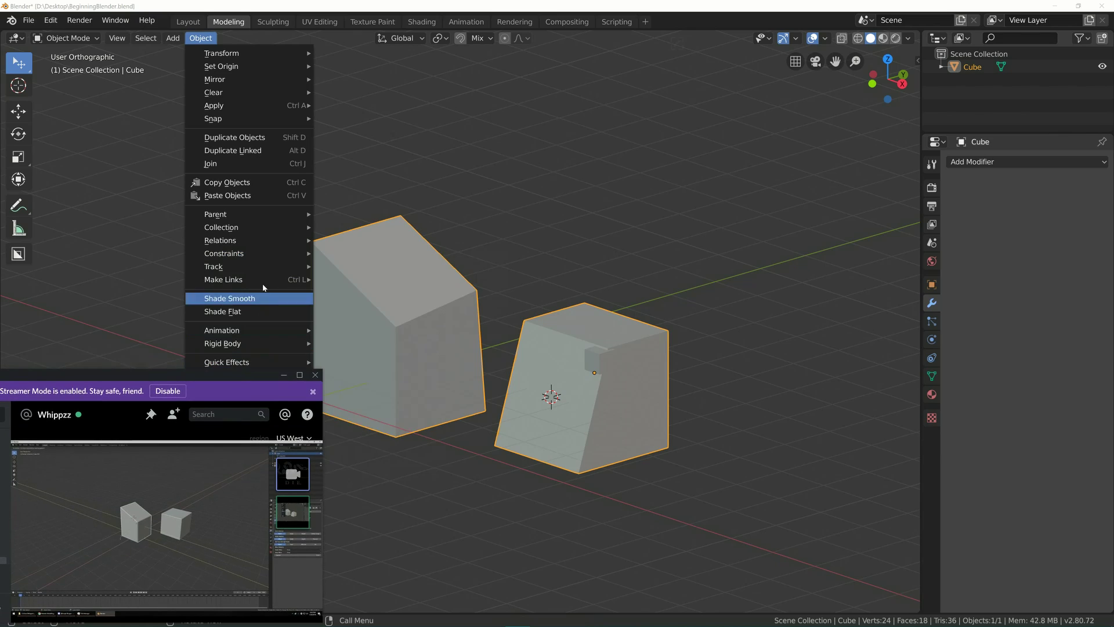
left_click_drag(241, 377, 242, 496)
mouse_move(258, 259)
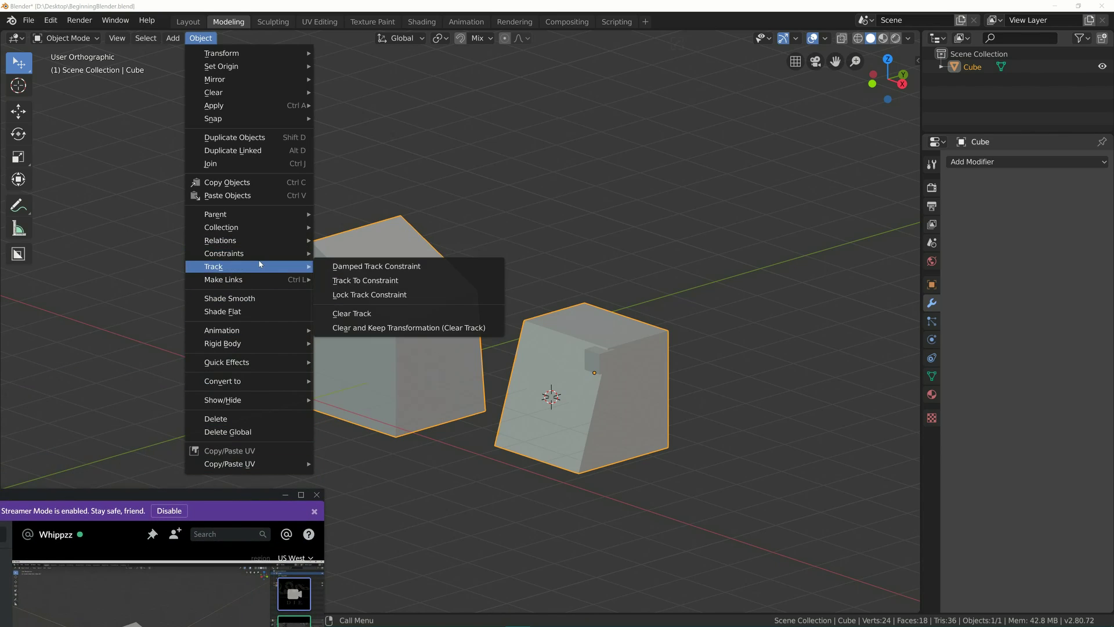
mouse_move(266, 219)
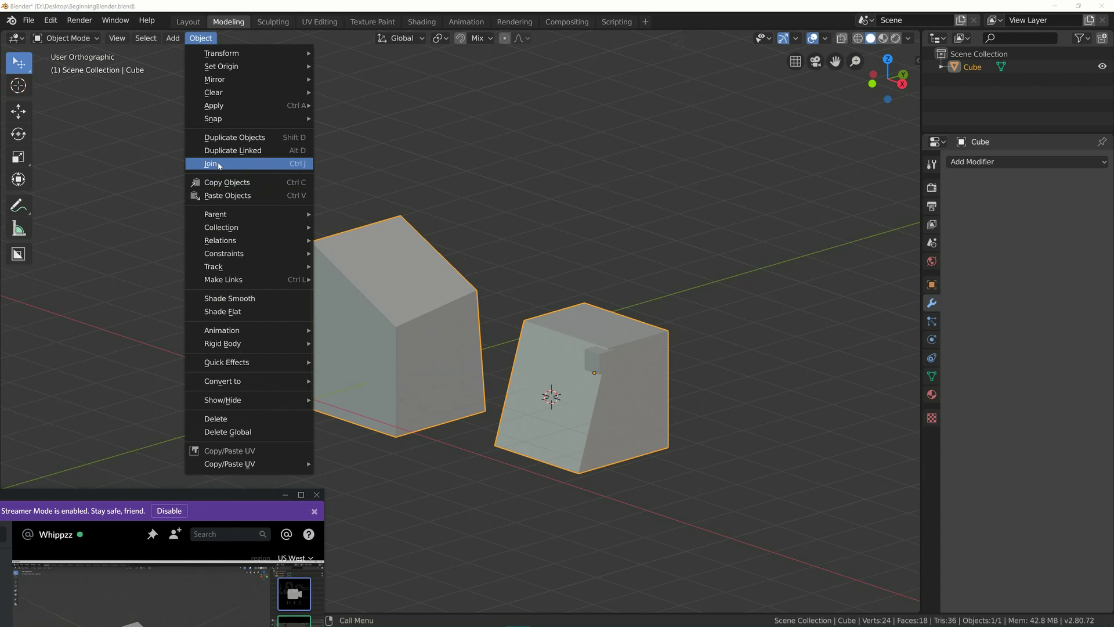
left_click_drag(235, 496, 243, 381)
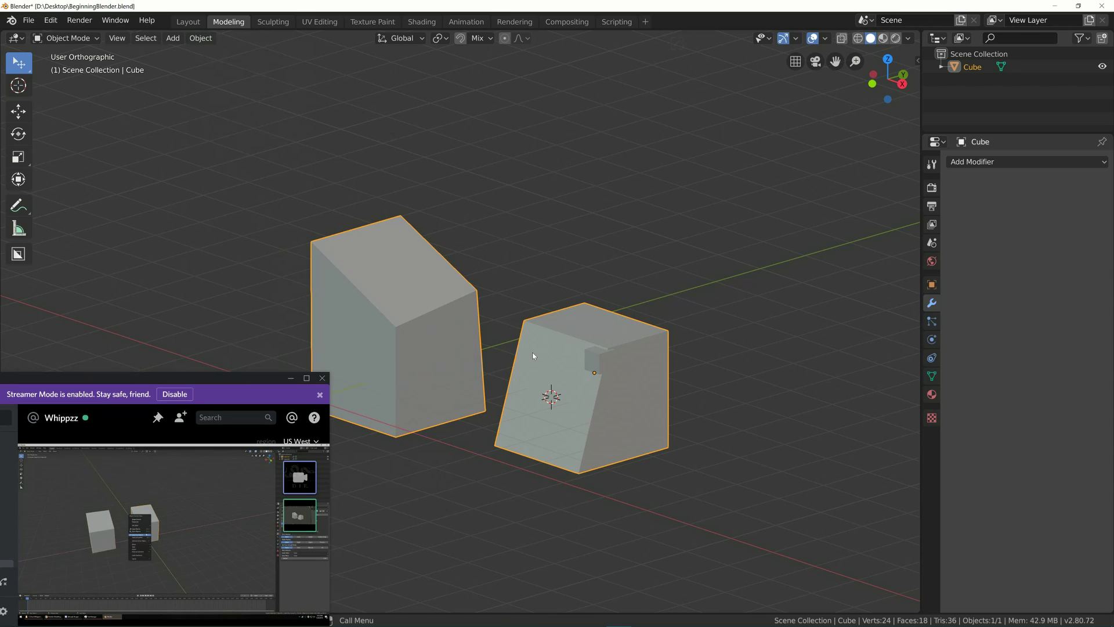
- In Edit Mode, select the linked geometry of the large and small cubes, separate it by Selection, and return to Object Mode
key("Tab")
key("l")
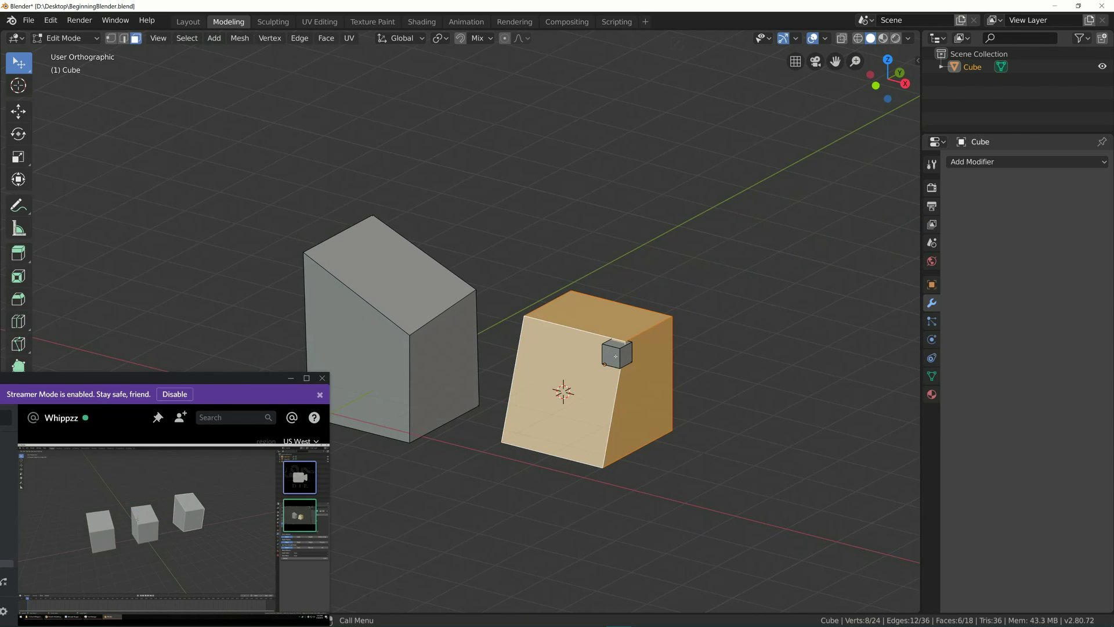
key("l")
key("p")
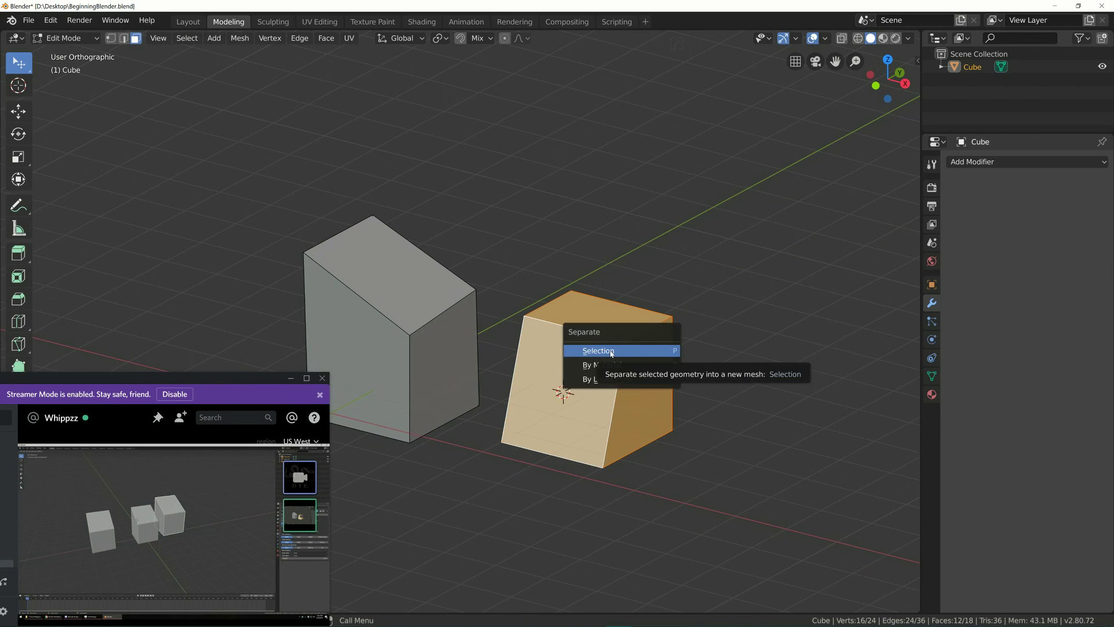
left_click(610, 352)
key("Tab")
- Alternately select the separated cube and the sloped block, ending with the cube, and save the file
left_click(607, 352)
left_click(456, 319)
left_click(571, 343)
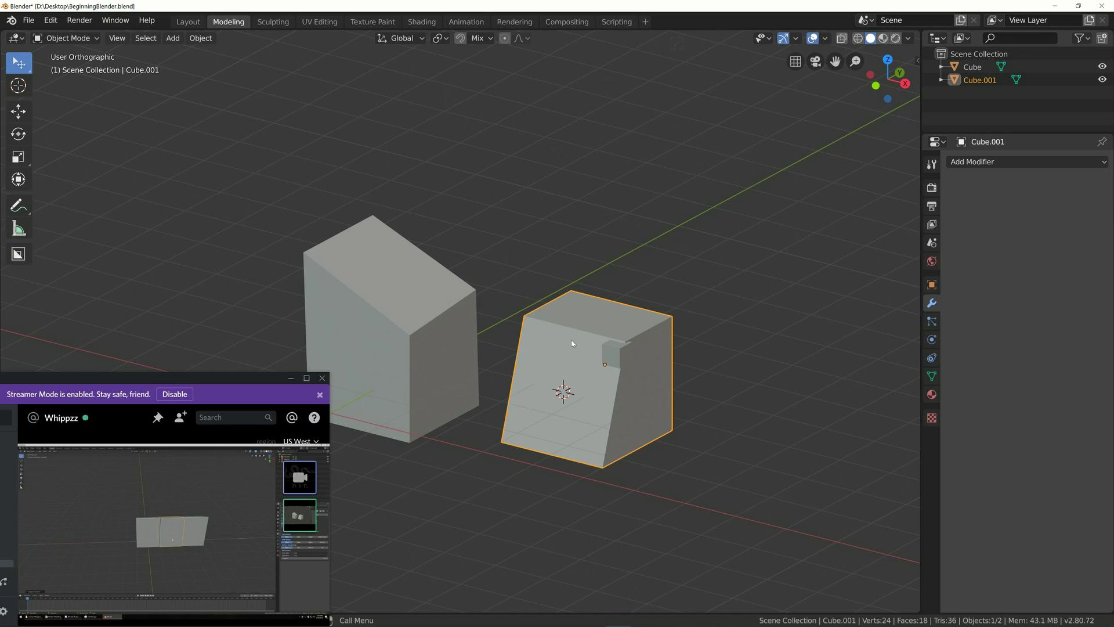
key("ctrl+s")
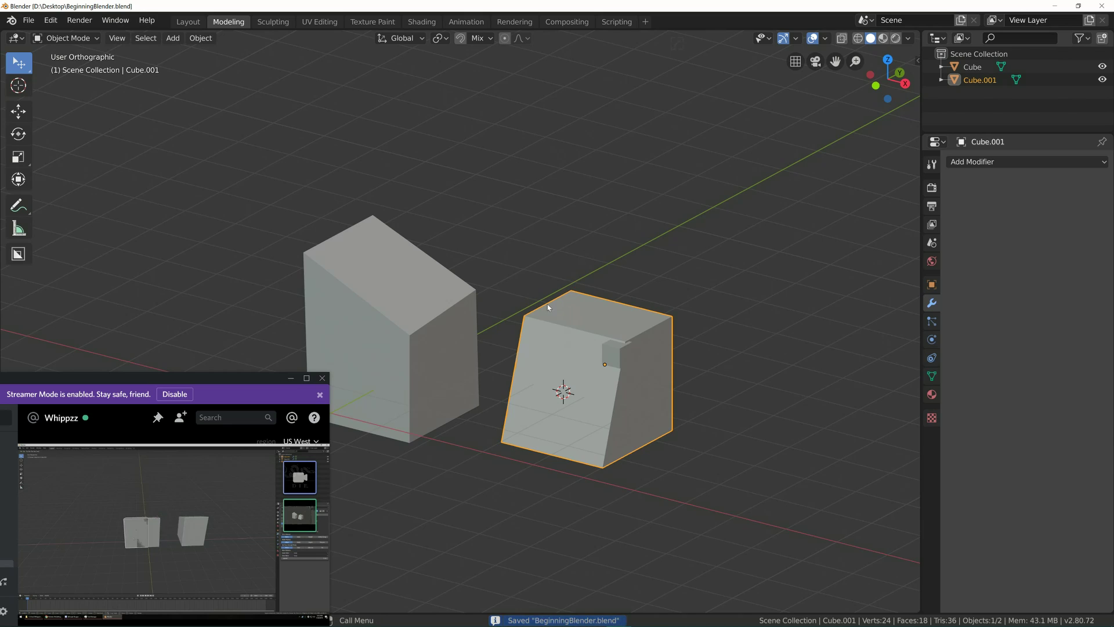
- Switch to perspective view, select both the sloped block and the cube object, and delete them
key("alt+a")
middle_click_drag(549, 290, 653, 292, "shift")
left_click(557, 351)
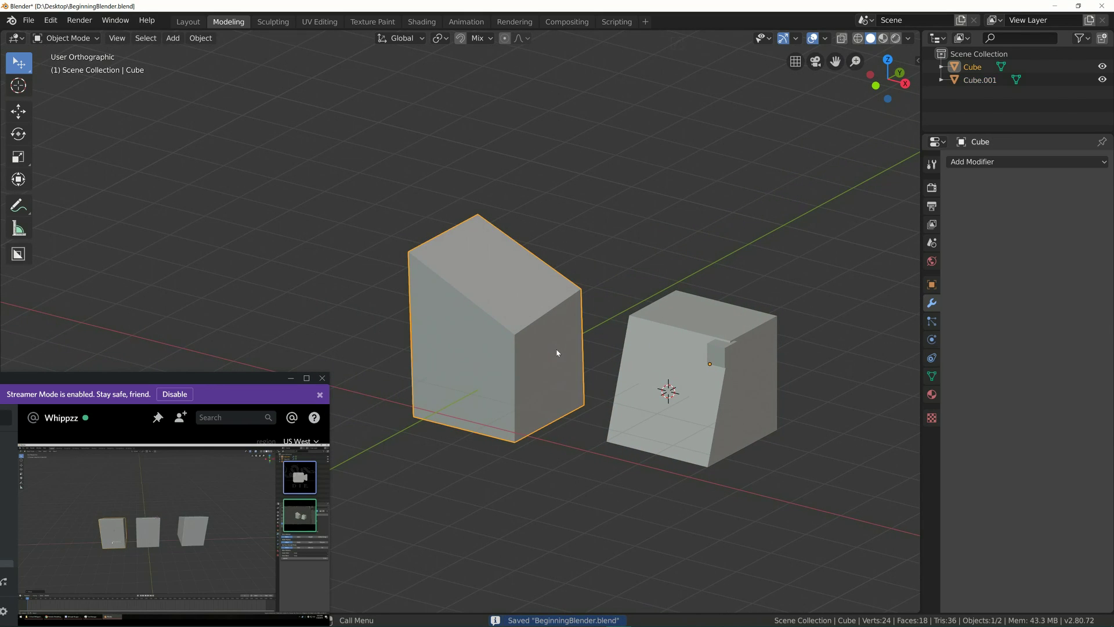
key("KP_5")
middle_click_drag(558, 379, 566, 355)
left_click(559, 361, "shift")
key("x")
left_click(559, 361)
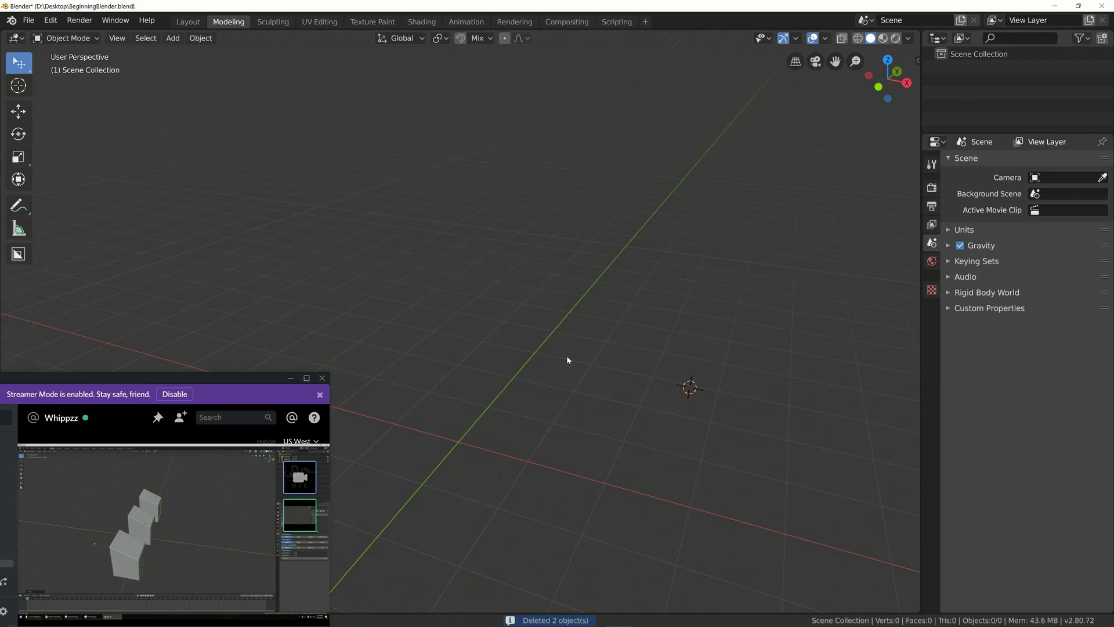
- Place the 3D cursor freehand at several different points on the empty grid
middle_click_drag(542, 402, 588, 368)
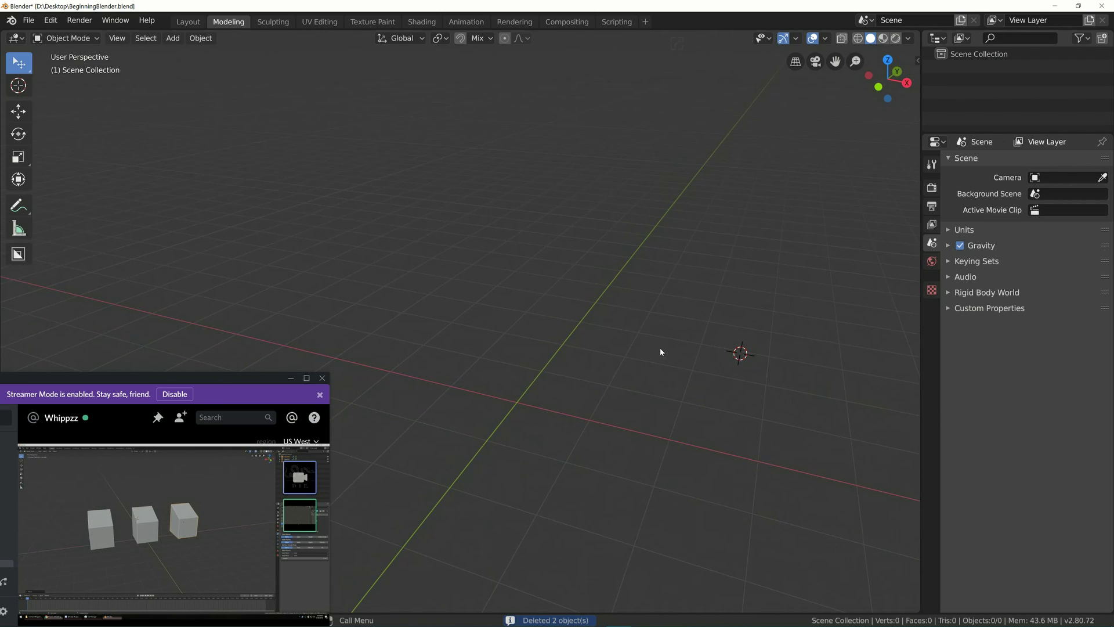
right_click(669, 322, "shift")
right_click(572, 465, "shift")
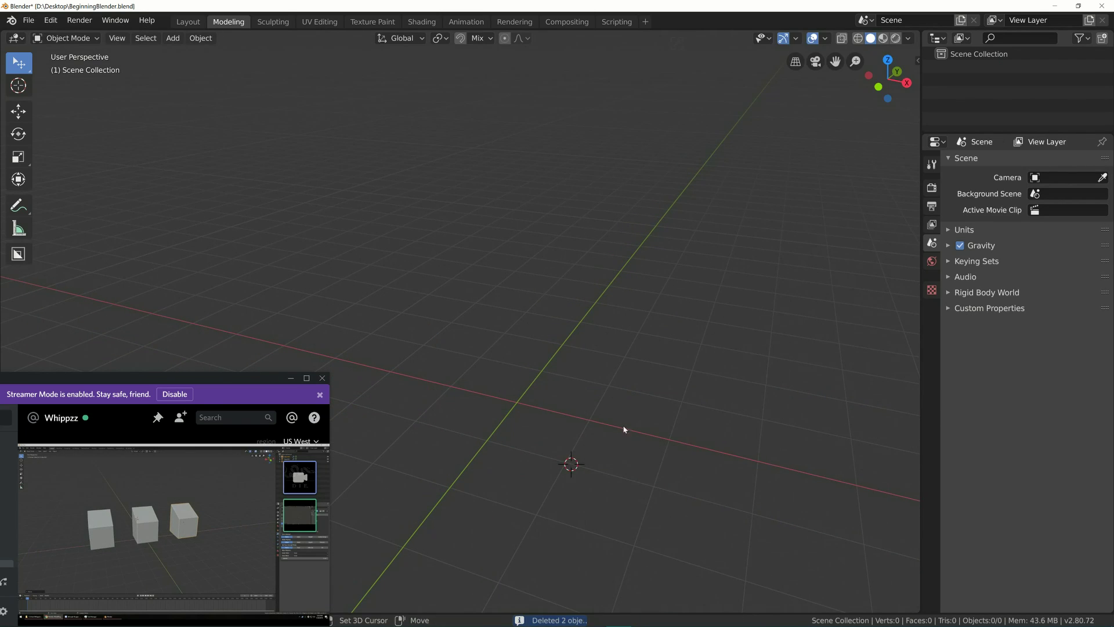
right_click(753, 318, "shift")
right_click_drag(638, 253, 582, 251, "shift")
right_click_drag(497, 317, 637, 249, "shift")
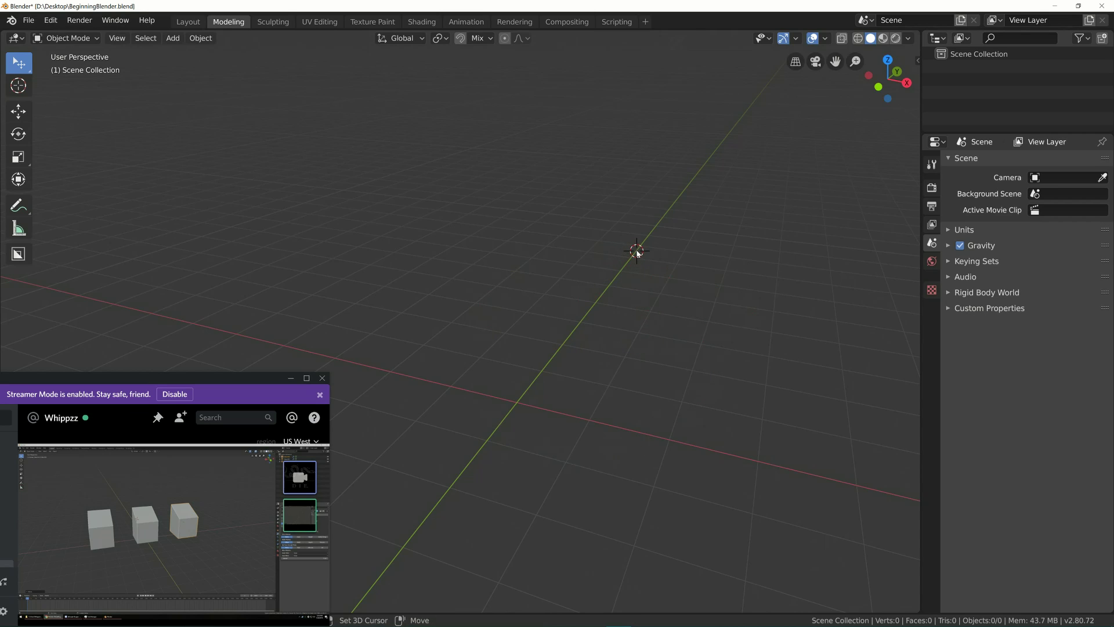
- Try to place the 3D cursor on the world origin by hand and check its alignment in aligned views
middle_click_drag(637, 249, 662, 279)
right_click_drag(662, 279, 741, 438, "shift")
mouse_move(701, 388)
middle_mouse_down()
mouse_move(722, 406)
mouse_move(698, 371)
middle_mouse_up()
middle_click_drag(597, 332, 592, 349)
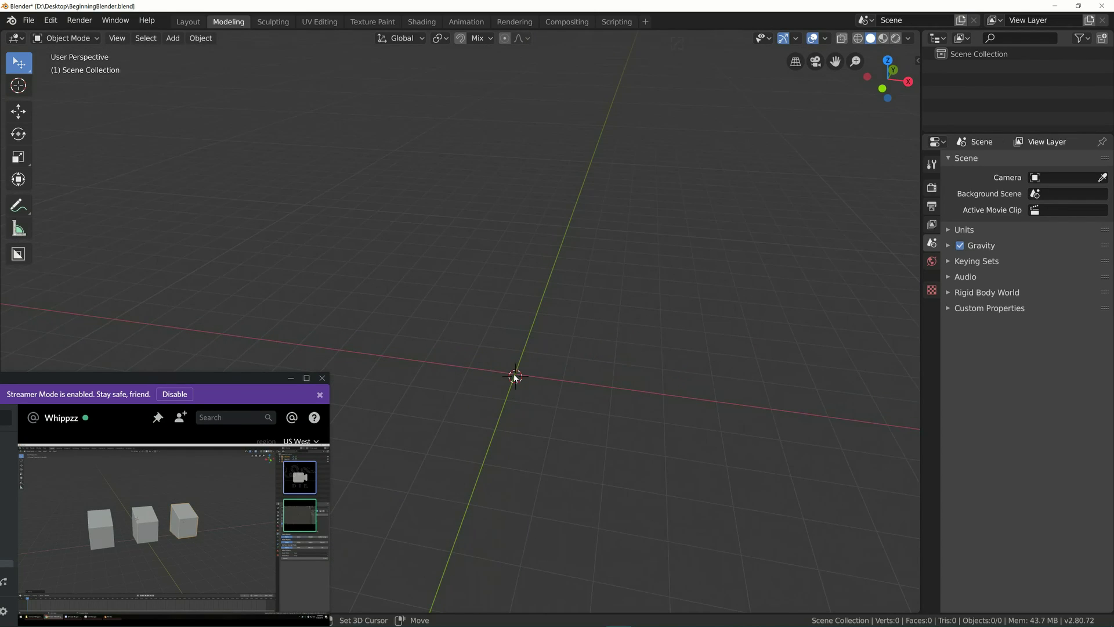
middle_click_drag(515, 376, 625, 468, "shift")
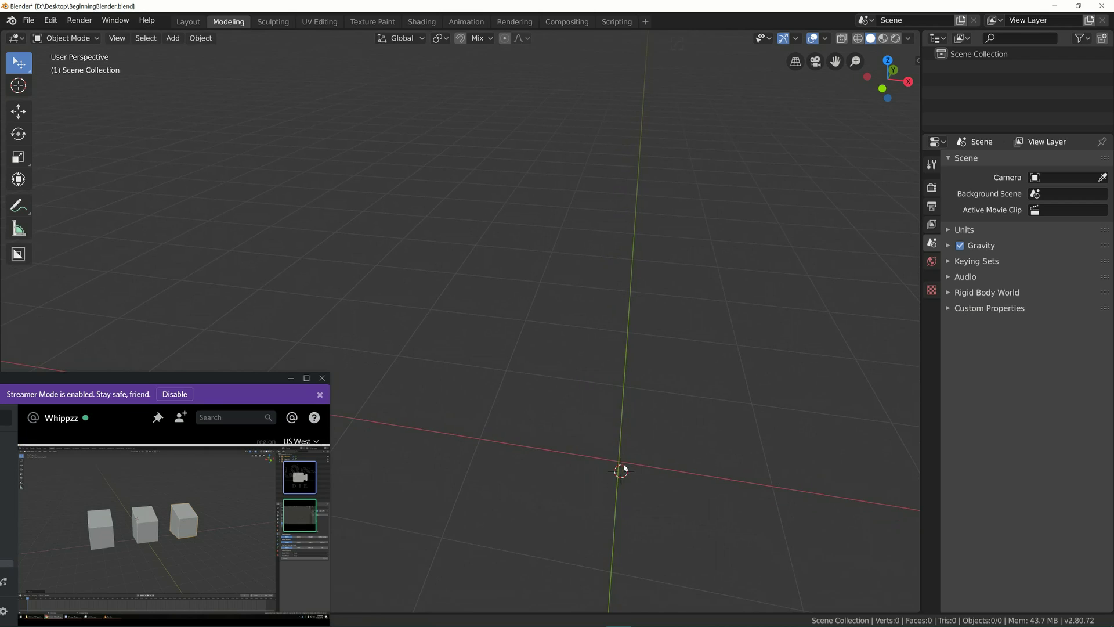
key("KP_7")
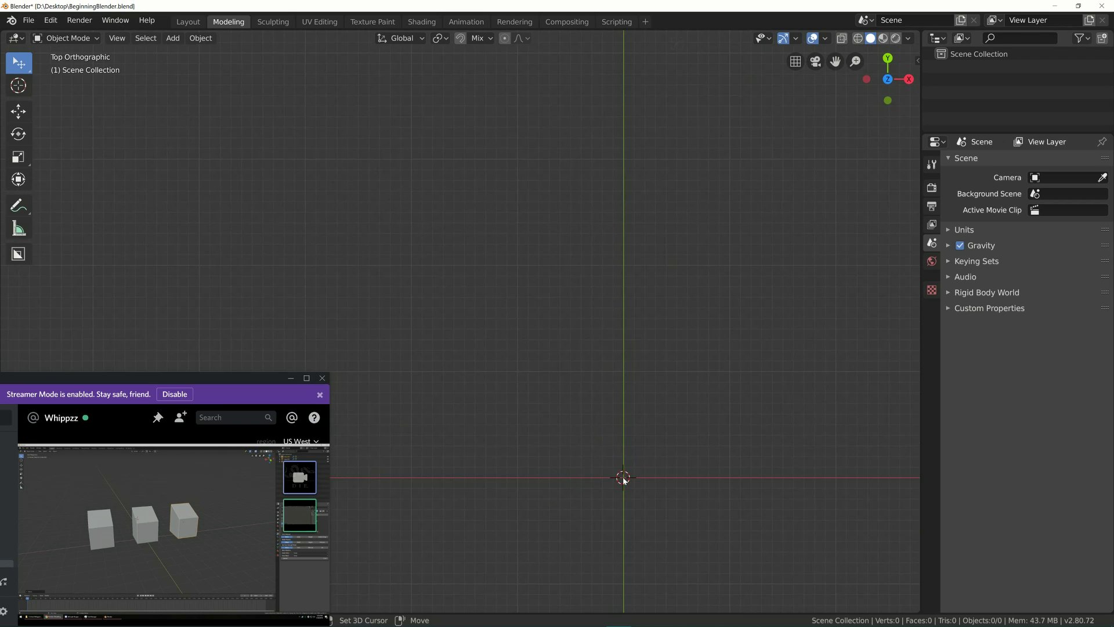
key("KP_3")
middle_click_drag(389, 367, 544, 388, "shift")
key("shift+c")
scroll(544, 387, "up", 2)
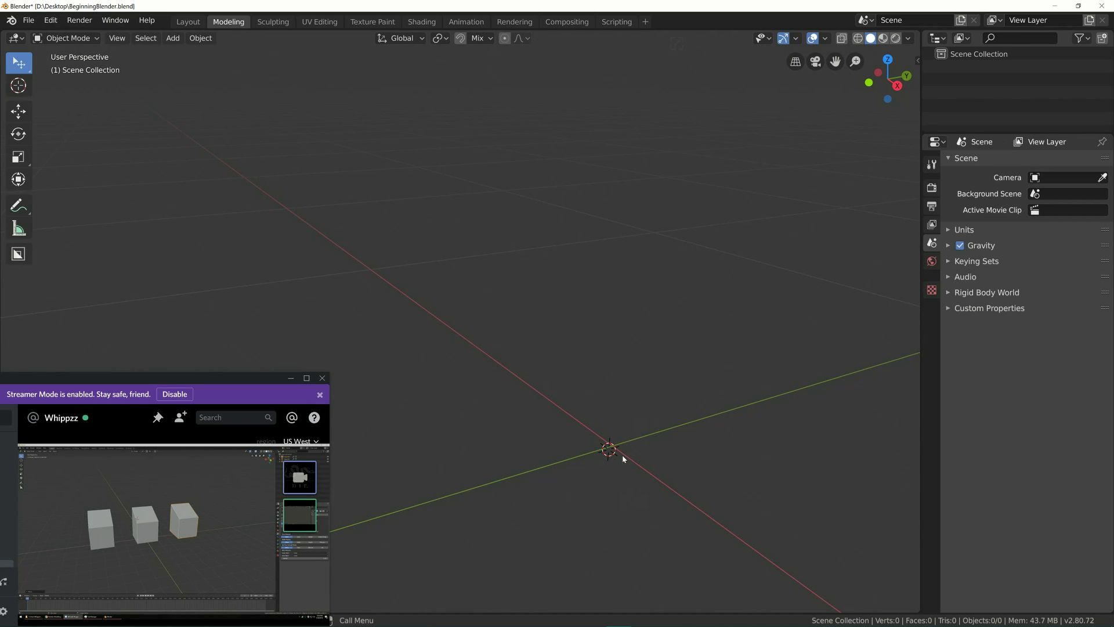
- Snap the 3D cursor to the world origin
key("shift+s")
key("Escape")
key("shift+s")
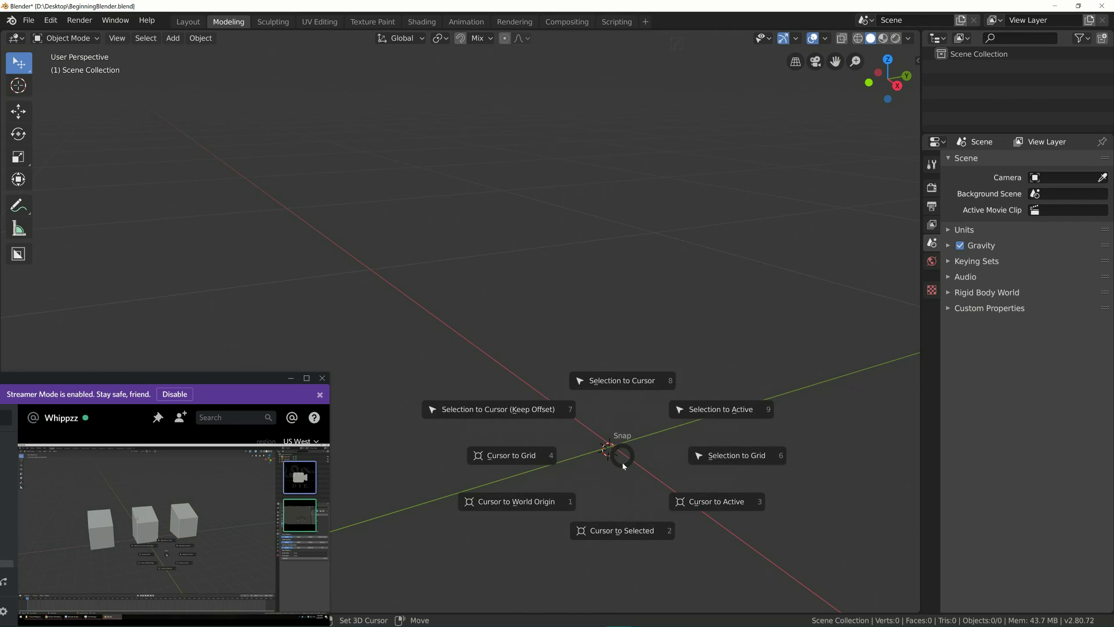
key("Escape")
key("shift+s")
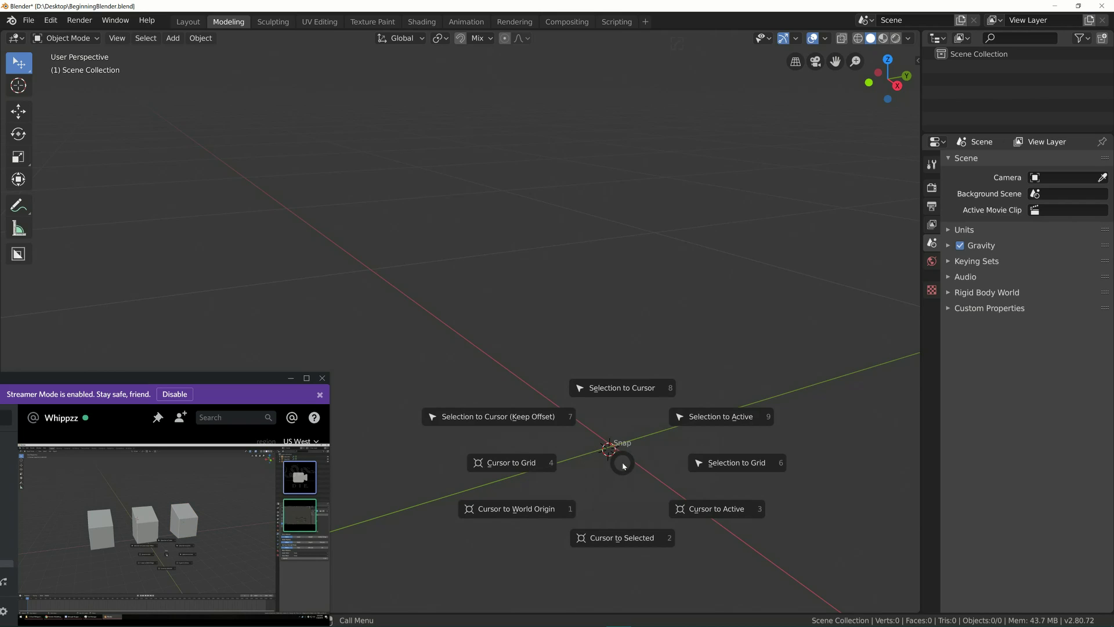
left_click(517, 512)
middle_click_drag(640, 463, 485, 392, "shift")
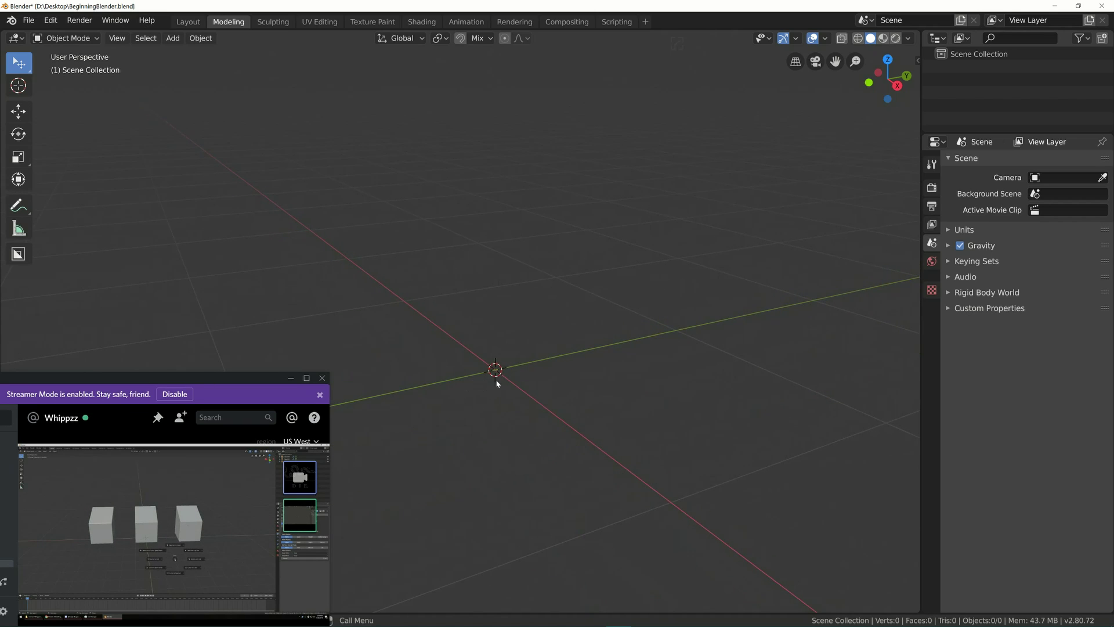
key("shift+s")
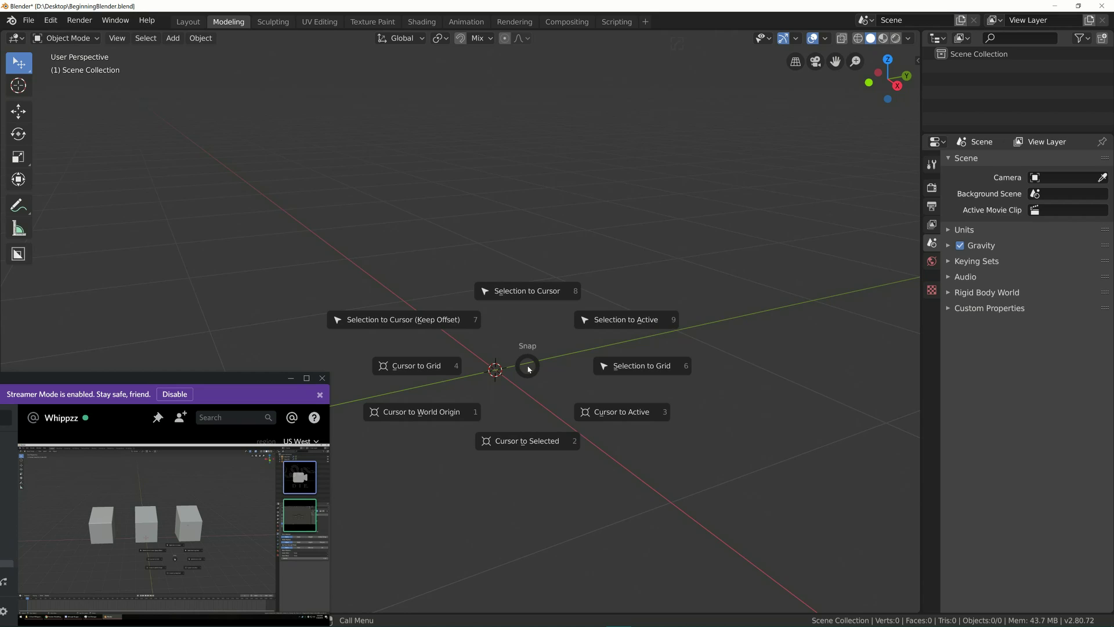
key("Escape")
- Add a mesh cube at the 3D cursor and move it freely up, away from the world origin
key("shift+a")
mouse_move(522, 323)
left_click(646, 338)
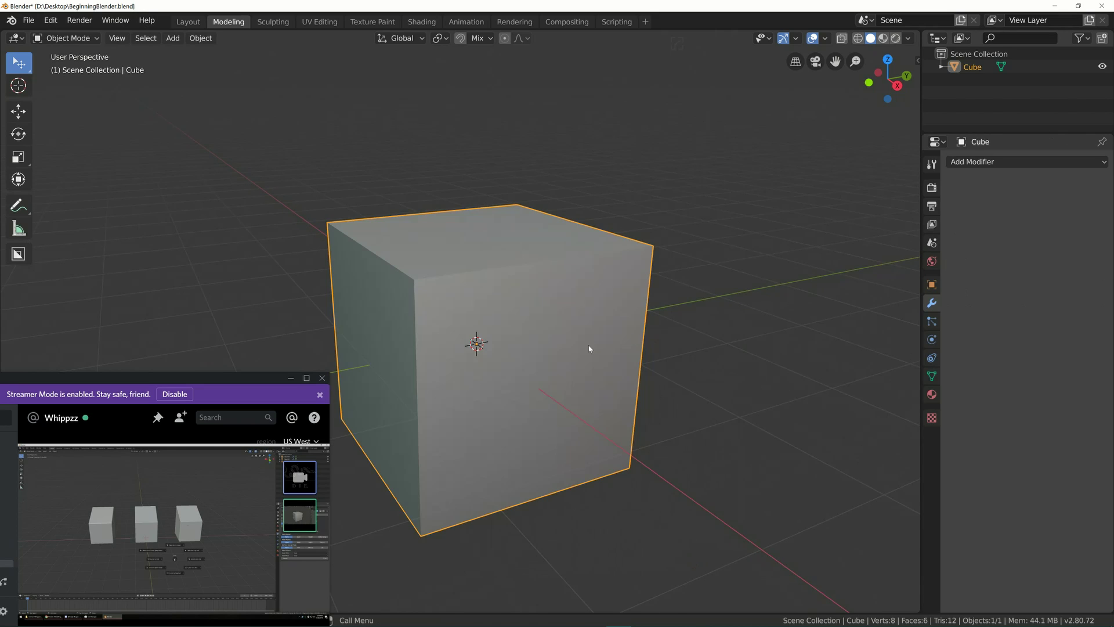
key("g")
left_click(617, 146)
scroll(652, 219, "down", 4)
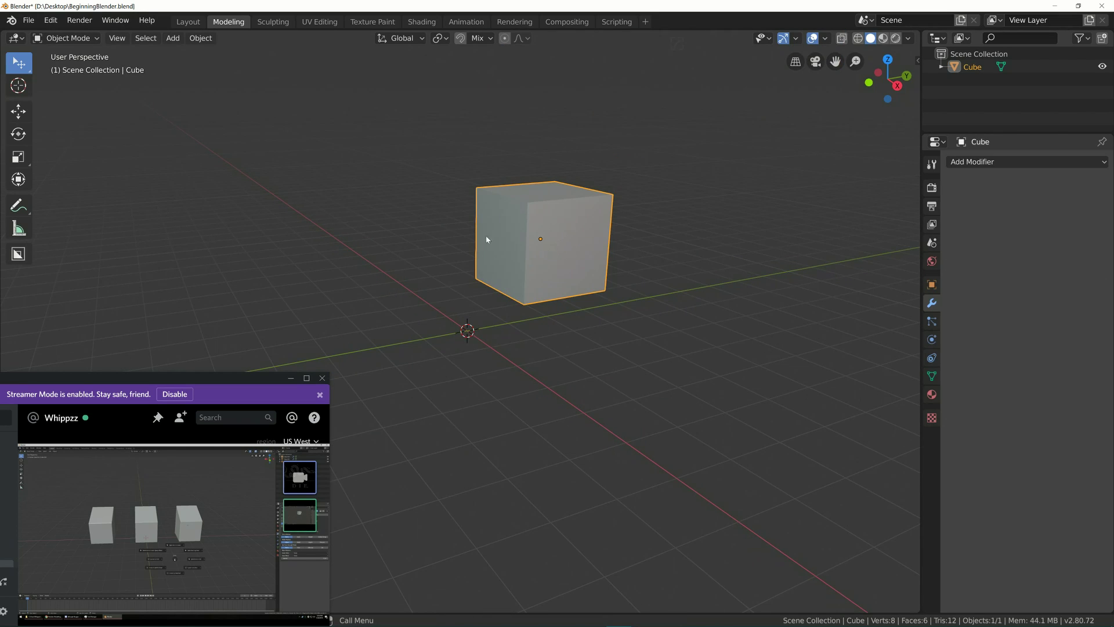
- Snap the 3D cursor to the selected cube and inspect its position from several angles
key("shift+s")
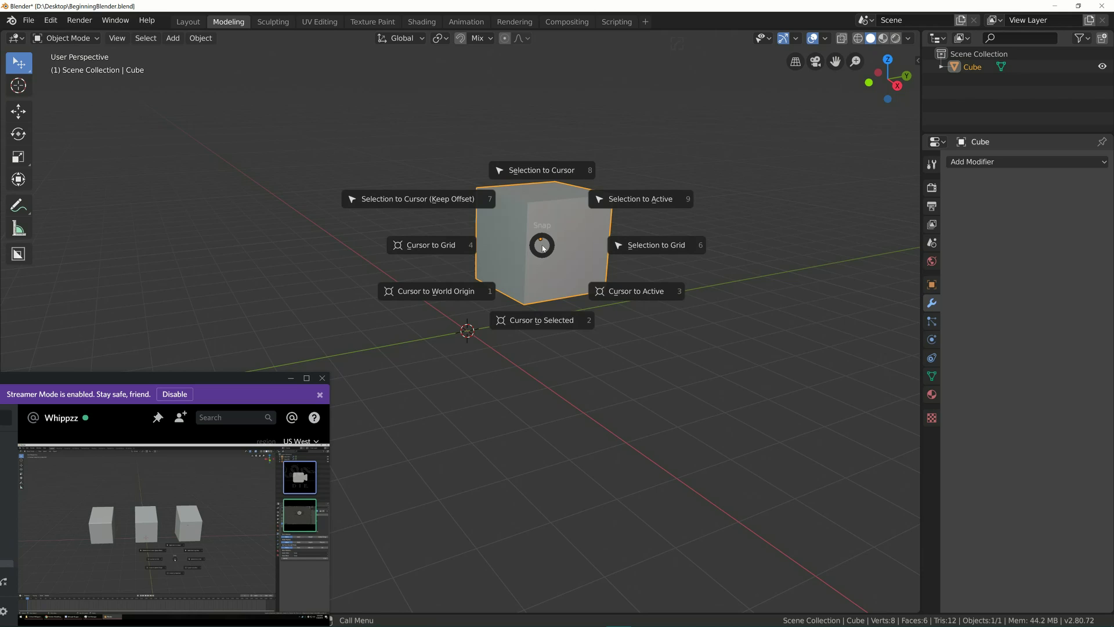
left_click(538, 324)
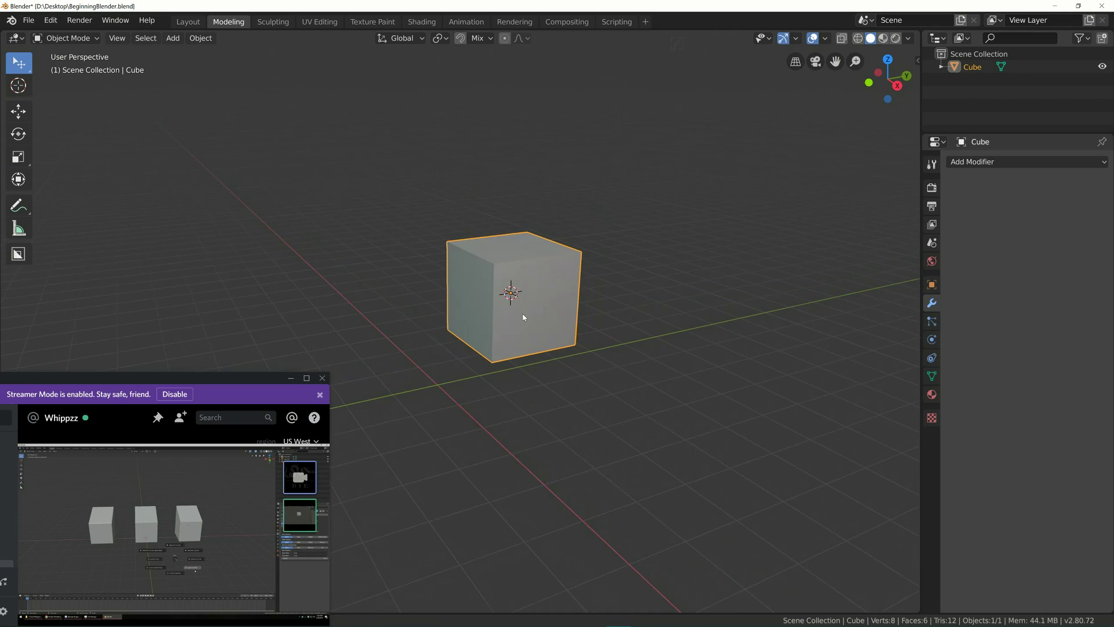
middle_click_drag(511, 296, 523, 301)
scroll(545, 284, "up", 3)
middle_click_drag(570, 264, 547, 303, "shift")
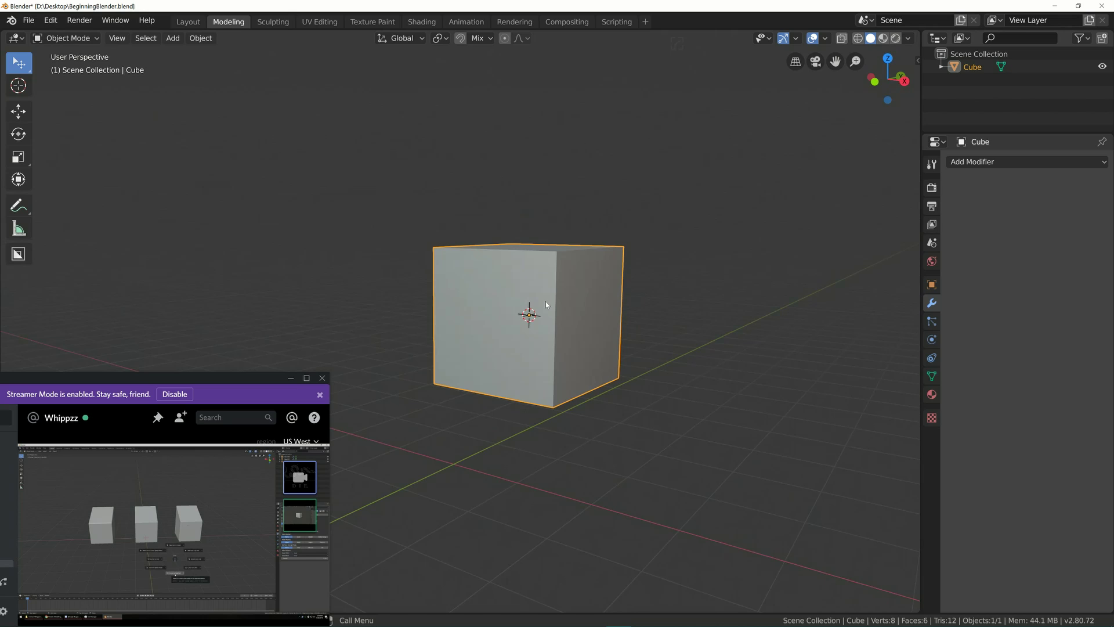
middle_click_drag(546, 301, 605, 296)
- Delete the cube and snap the 3D cursor back to the world origin
scroll(580, 311, "down", 3)
key("x")
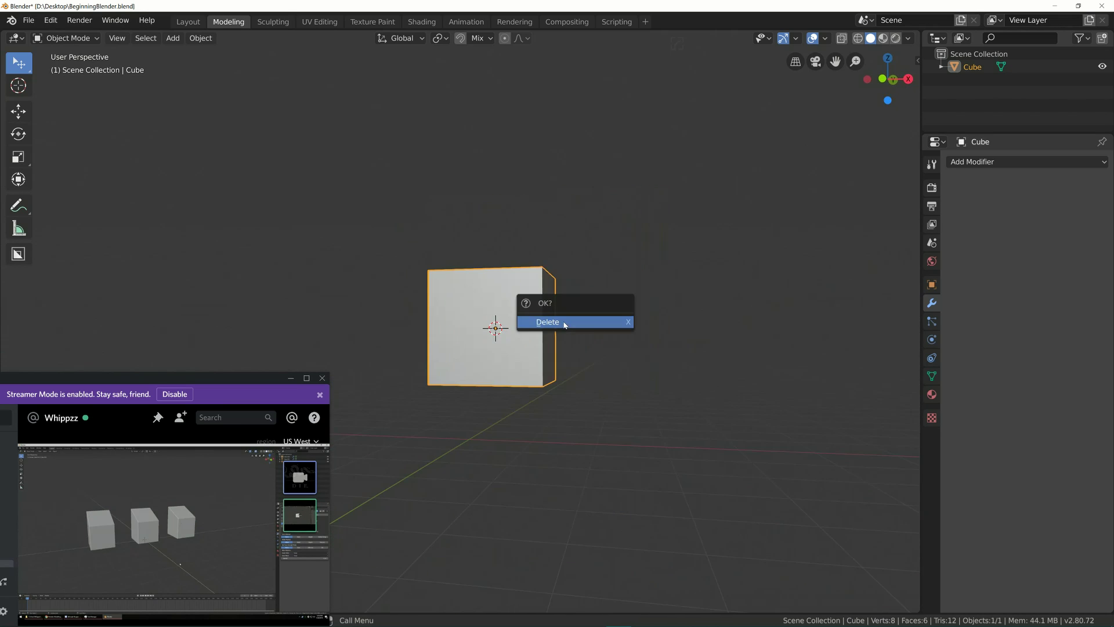
left_click(566, 320)
middle_click_drag(518, 371, 562, 351)
key("shift+s")
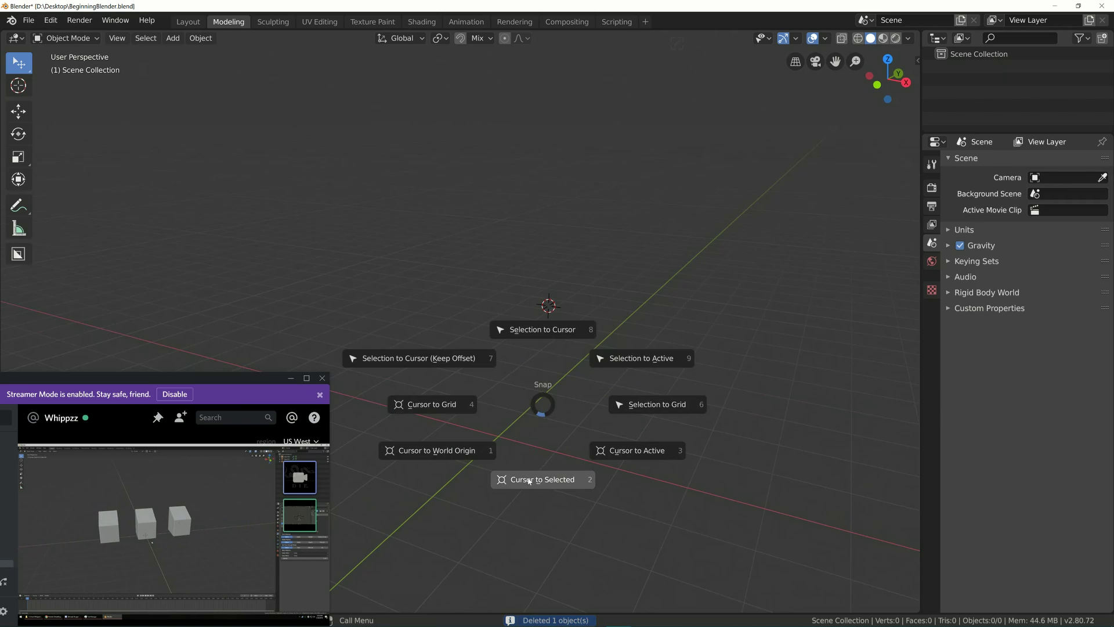
left_click(458, 462)
- Save the BeginningBlender.blend file
middle_click_drag(478, 441, 533, 320)
key("ctrl+s")
- Add a mesh cube at the 3D cursor and inspect its placement from the front
key("shift+a")
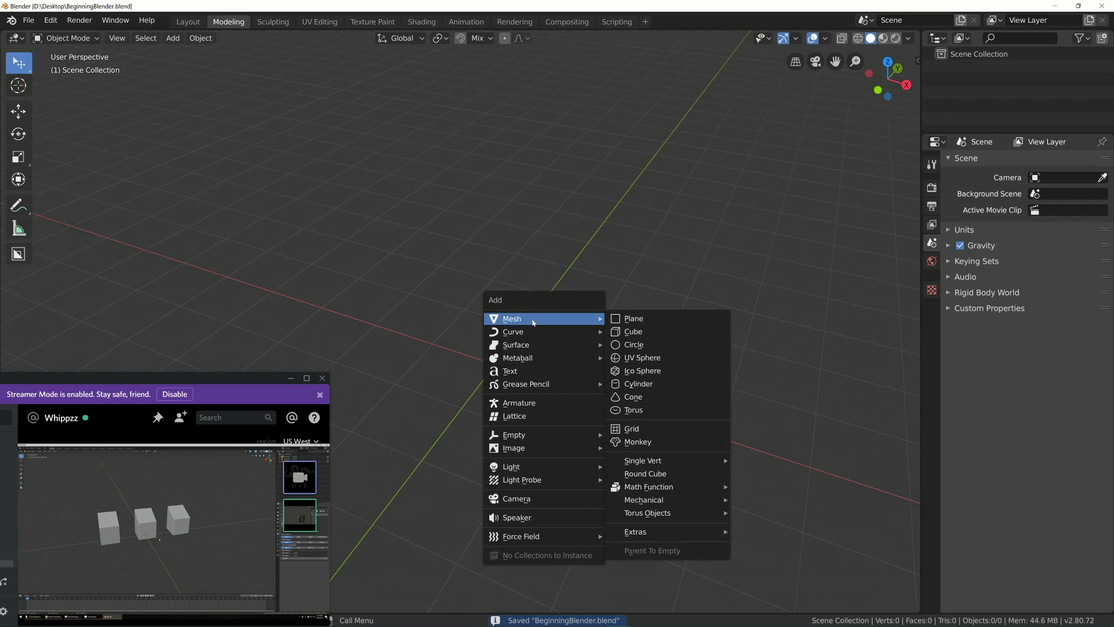
left_click(653, 339)
key("KP_1")
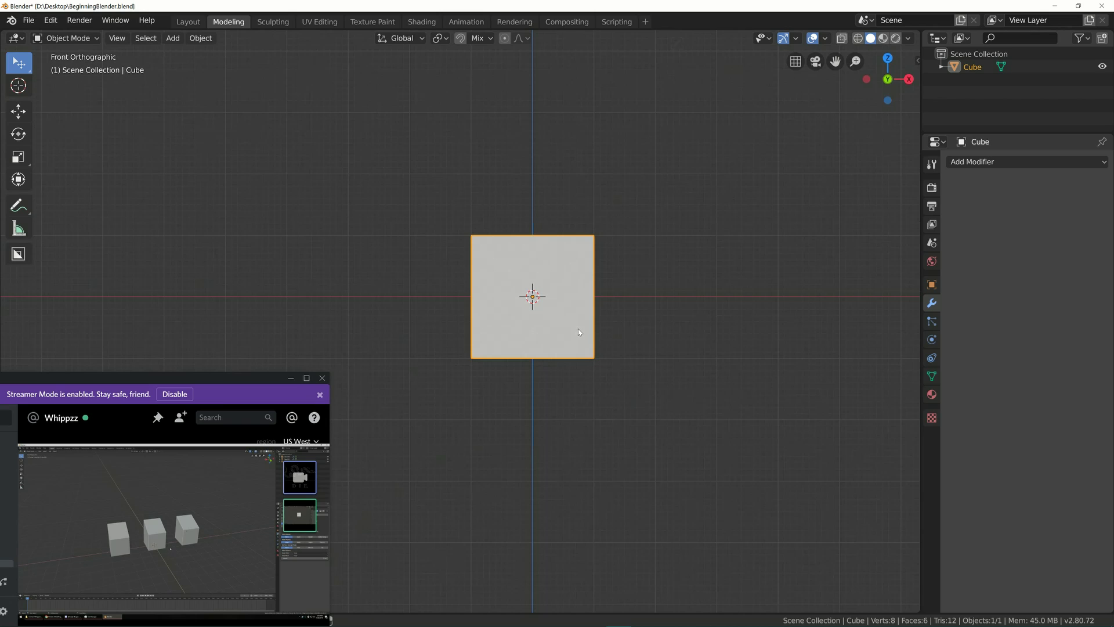
scroll(578, 331, "up", 2)
middle_click_drag(530, 335, 538, 368, "shift")
scroll(538, 368, "up", 1)
scroll(510, 372, "down", 2)
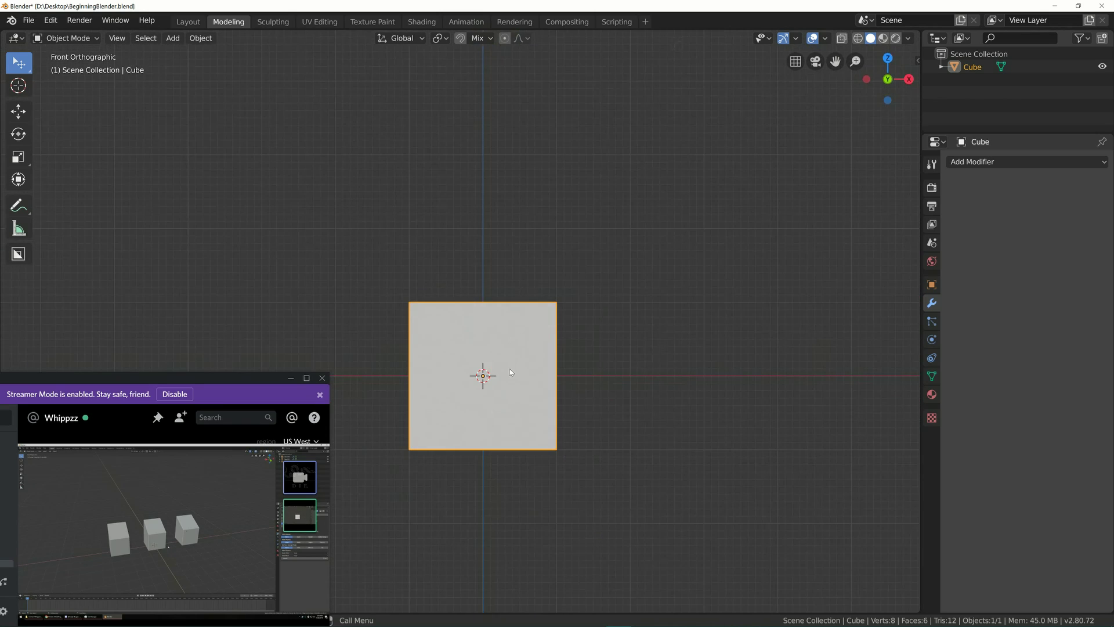
scroll(566, 327, "down", 2)
middle_click_drag(565, 328, 544, 348)
- Delete the cube and snap the 3D cursor to the world origin
key("Delete")
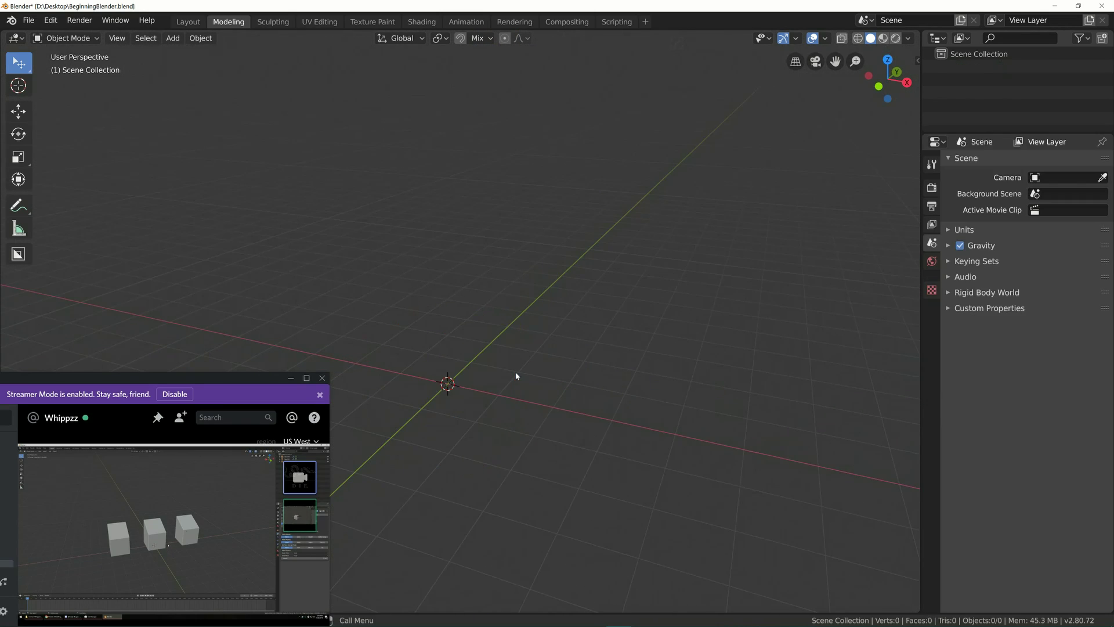
key("shift+s")
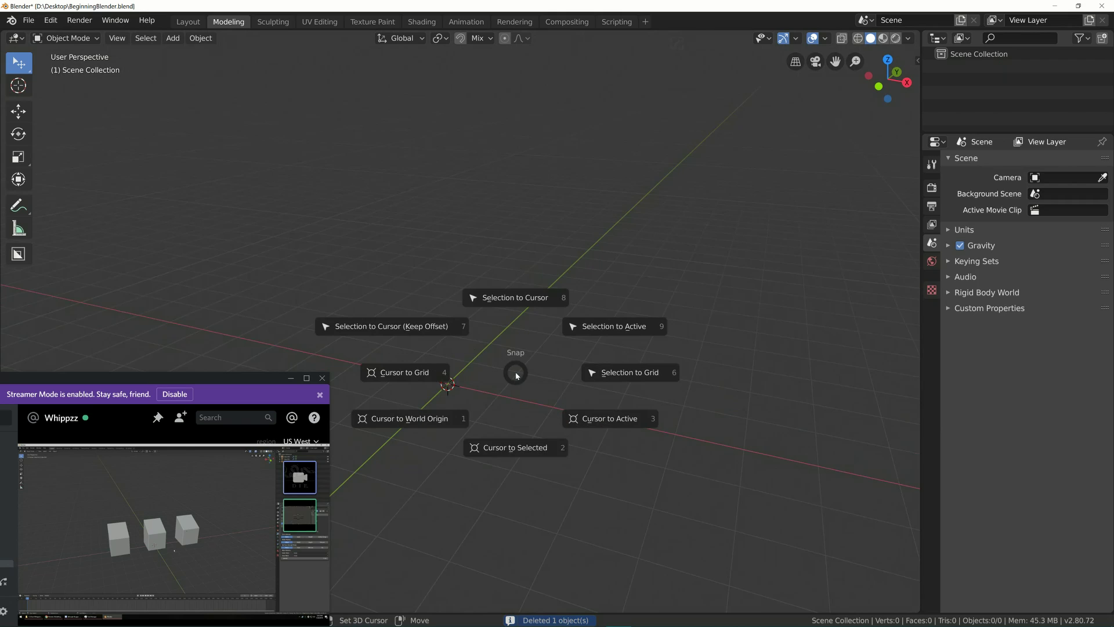
left_click(427, 424)
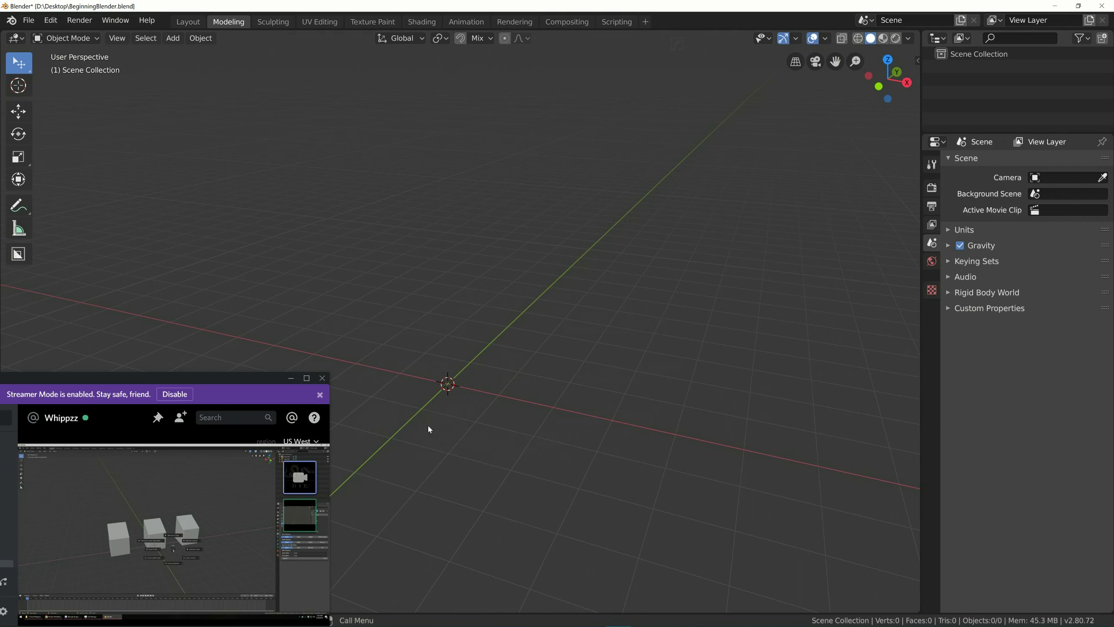
- Add a new mesh cube at the world origin and switch to the front orthographic view
middle_click_drag(515, 363, 547, 354, "shift")
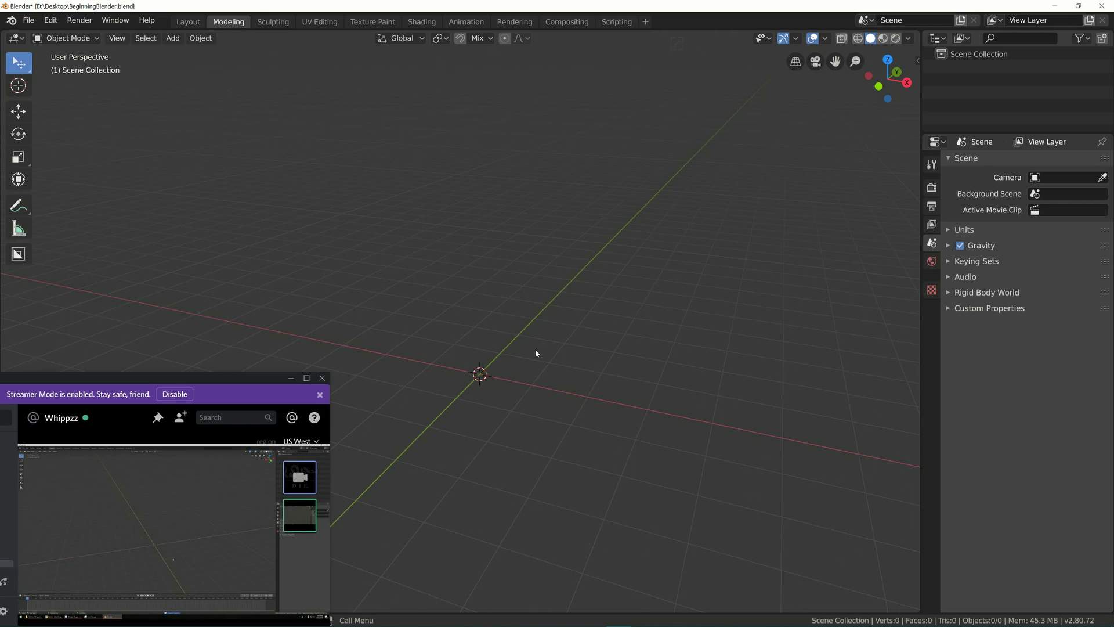
key("shift+a")
mouse_move(536, 351)
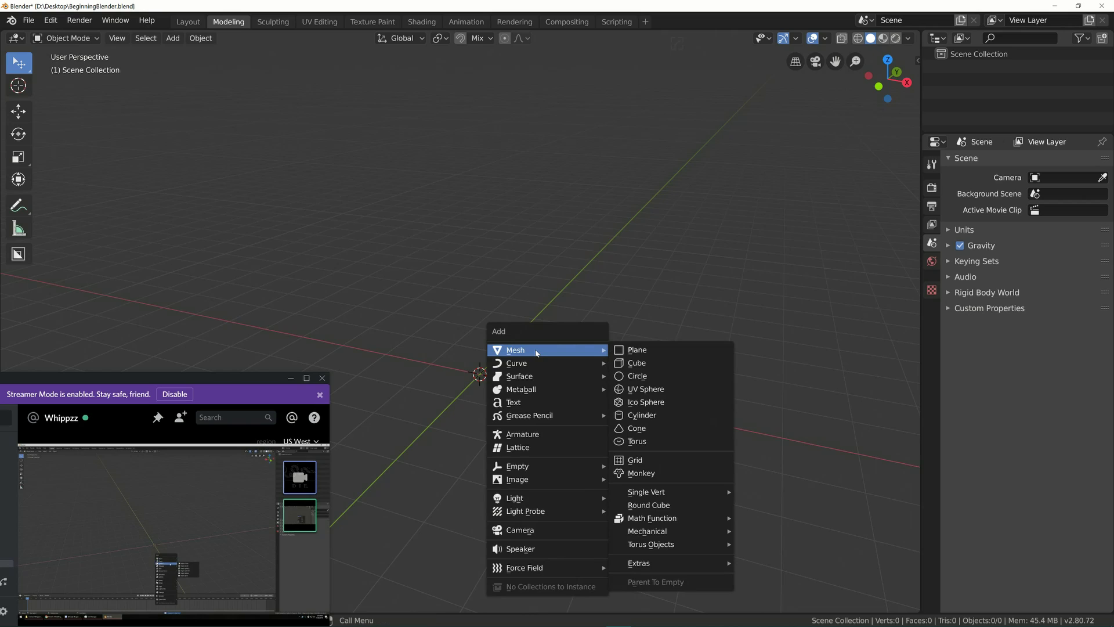
left_click(632, 363)
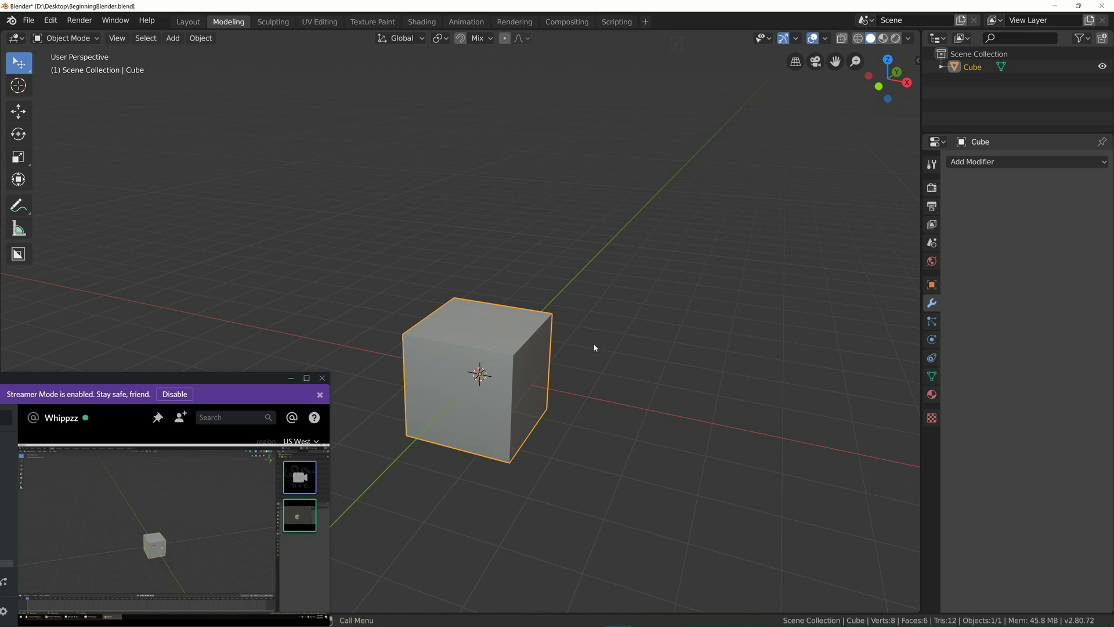
key("KP_1")
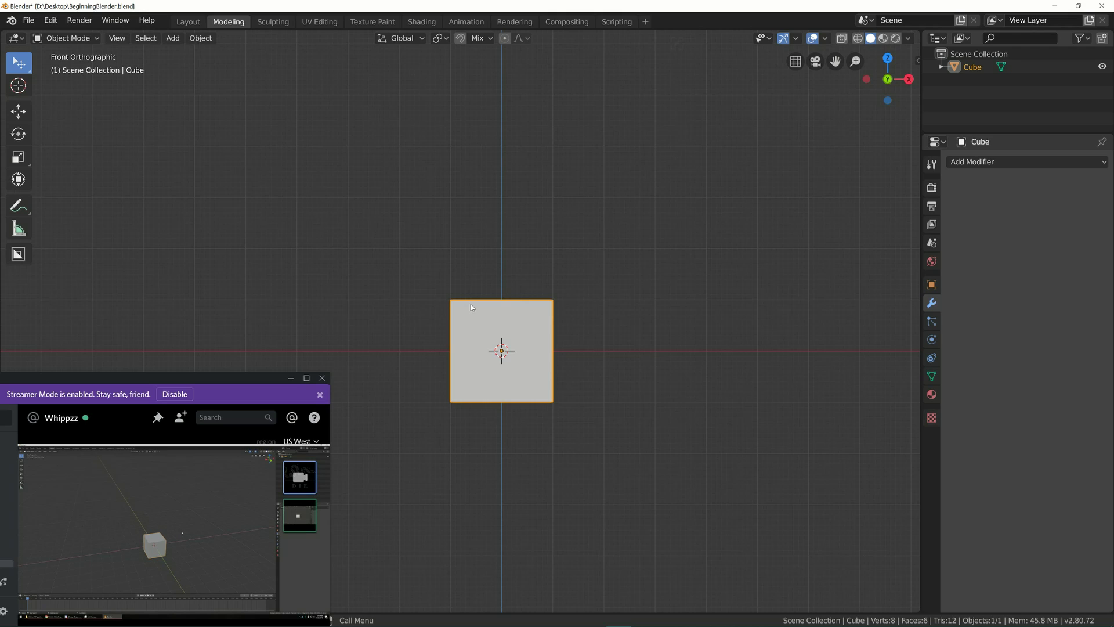
middle_click_drag(572, 295, 629, 251)
key("KP_1")
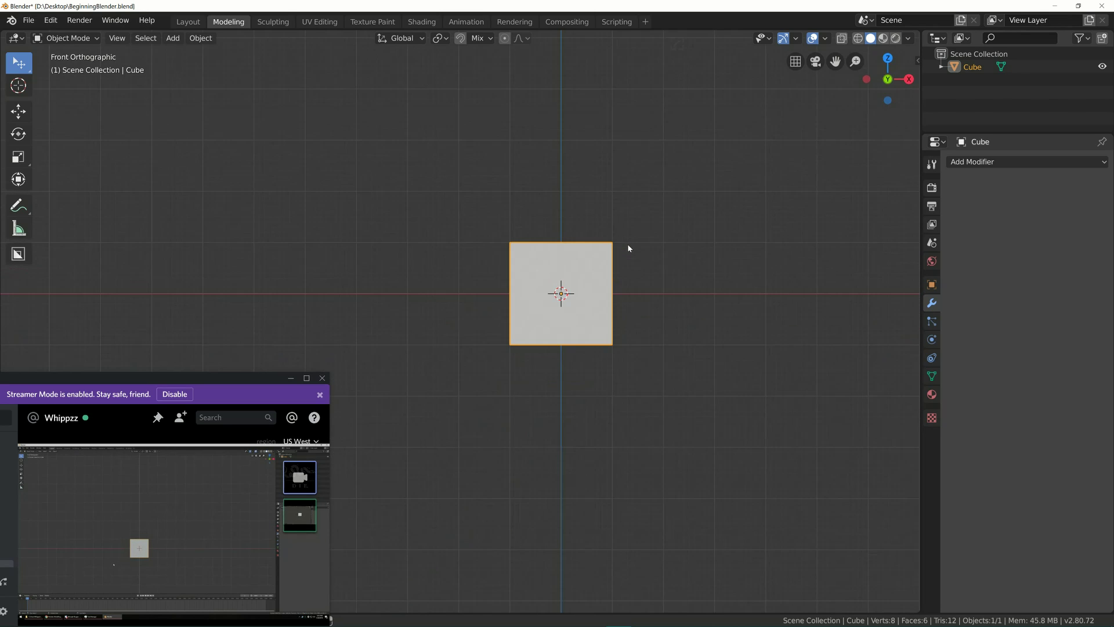
scroll(598, 299, "up", 2)
middle_click_drag(598, 300, 588, 304, "shift")
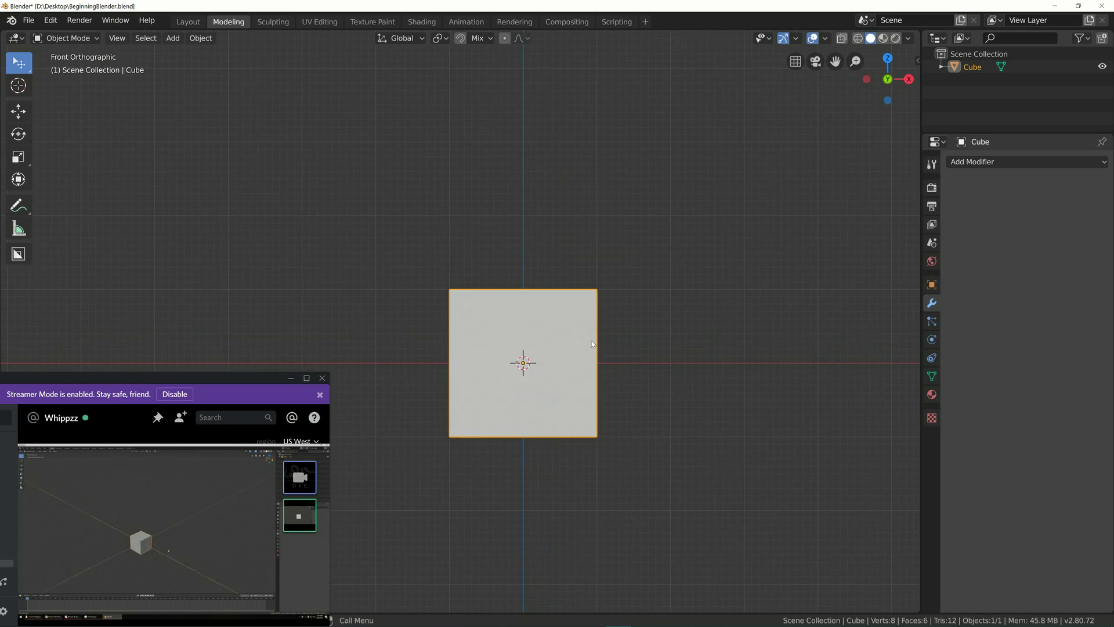
- Enter Edit Mode on the cube, clear the selection and enable X-ray display
key("Tab")
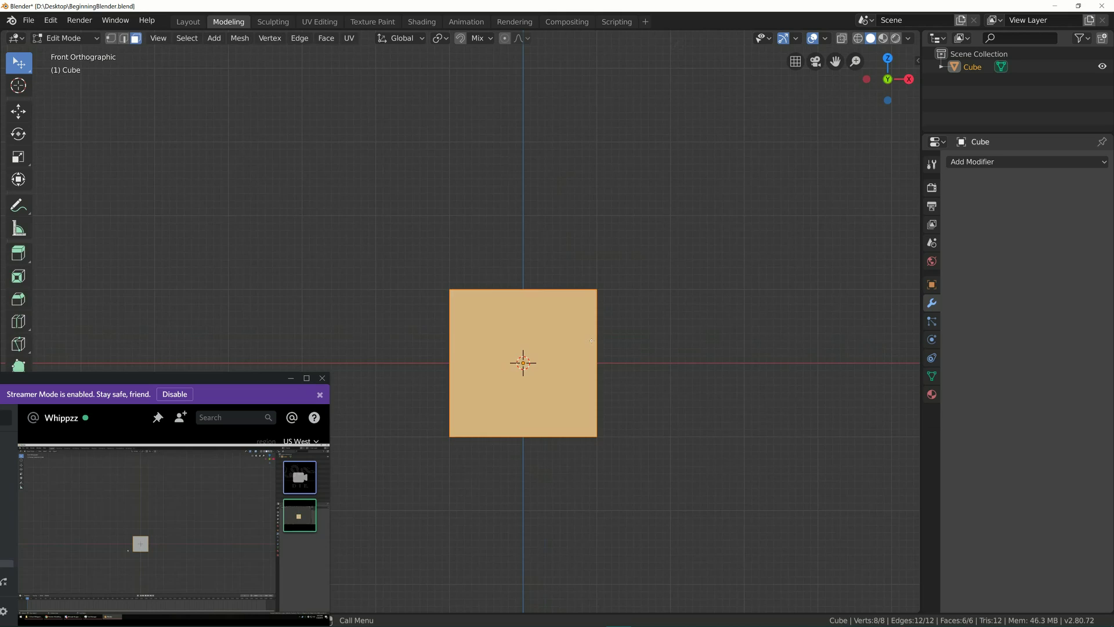
middle_click_drag(573, 347, 585, 285, "shift")
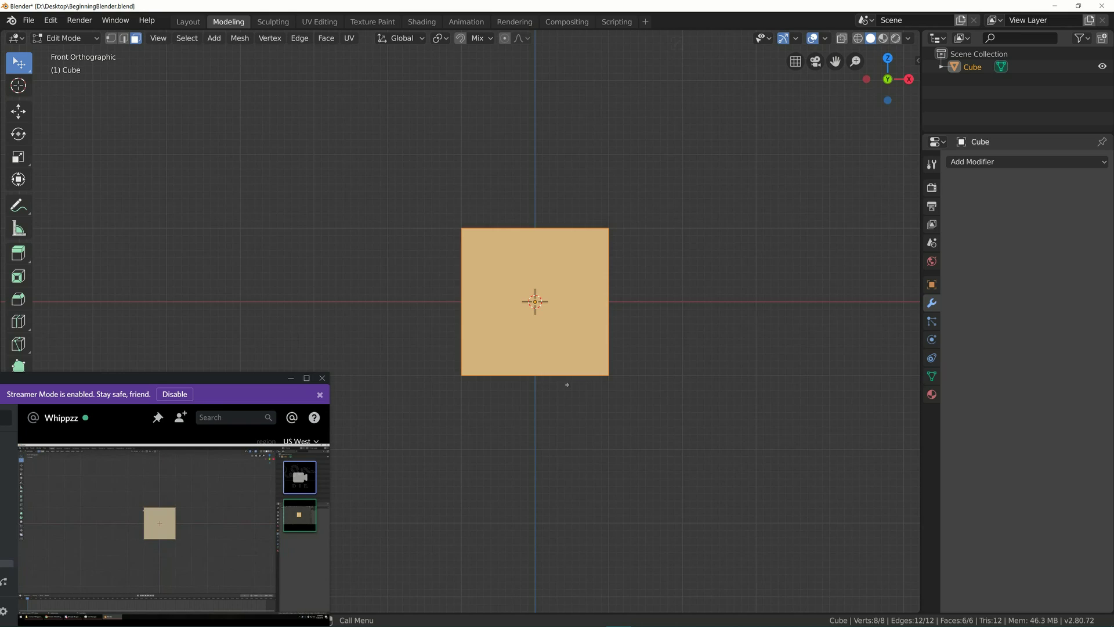
key("alt+z")
key("alt+a")
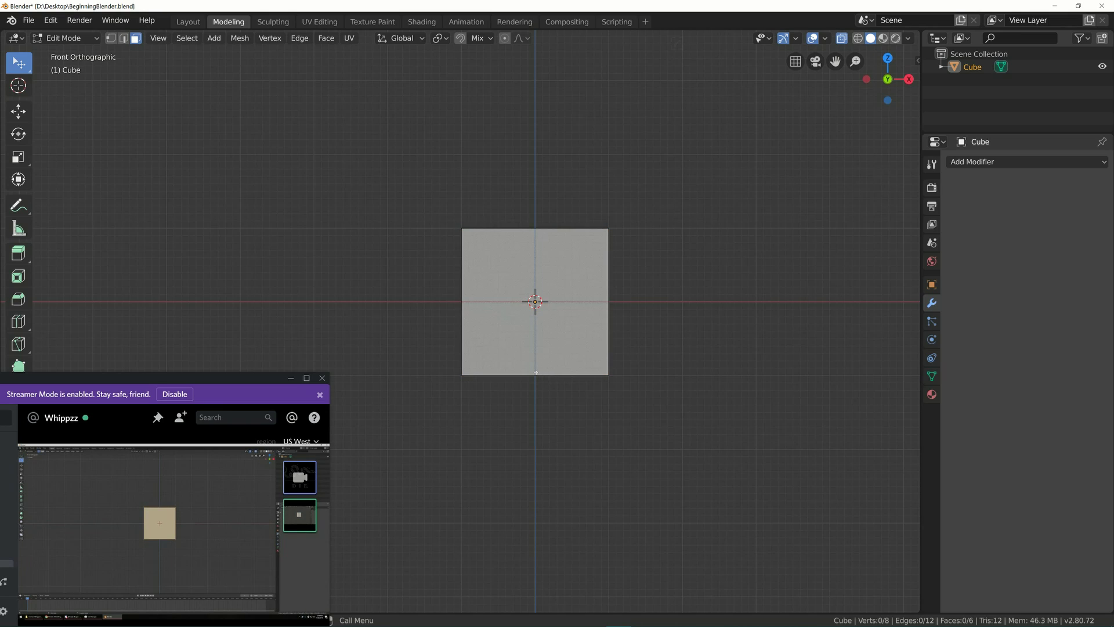
key("alt+z")
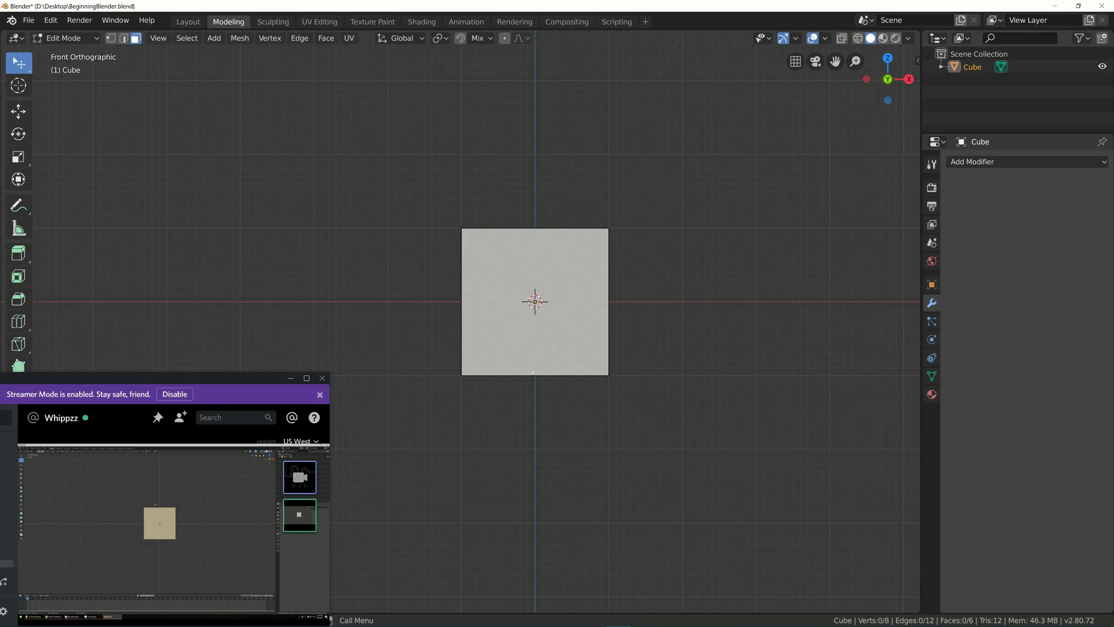
key("alt+z")
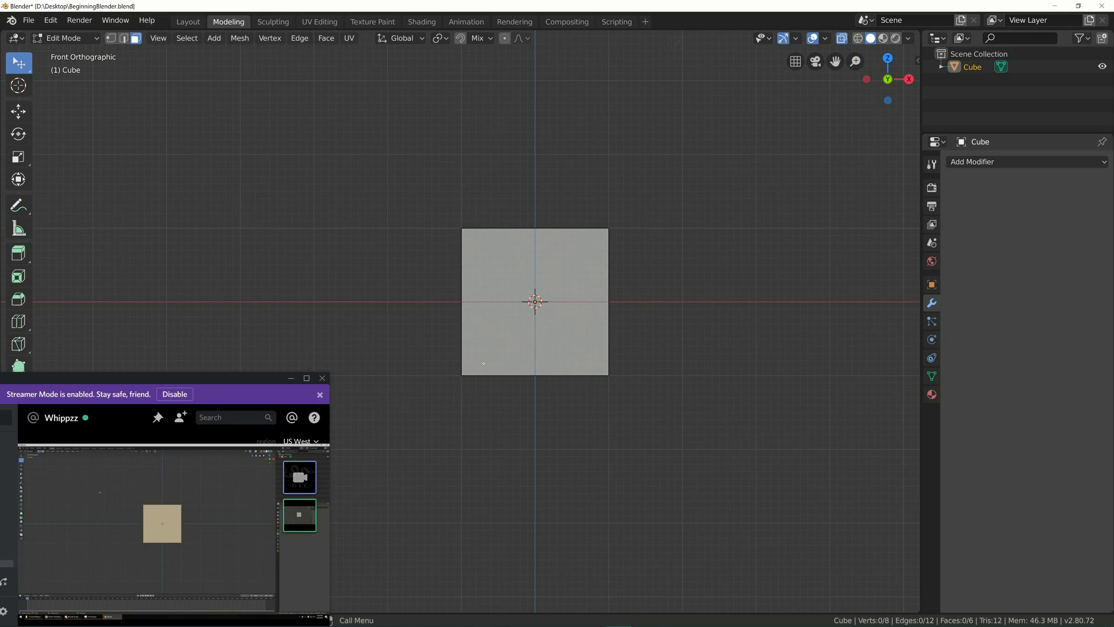
- Switch to vertex selection and circle-select the cube's bottom vertices
key("1")
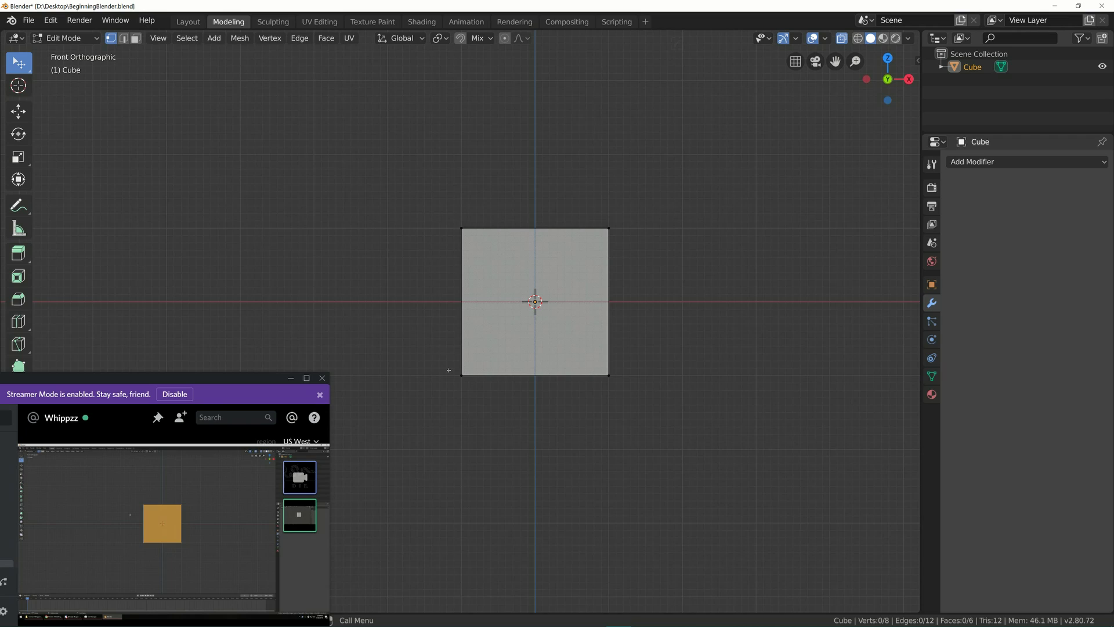
key("c")
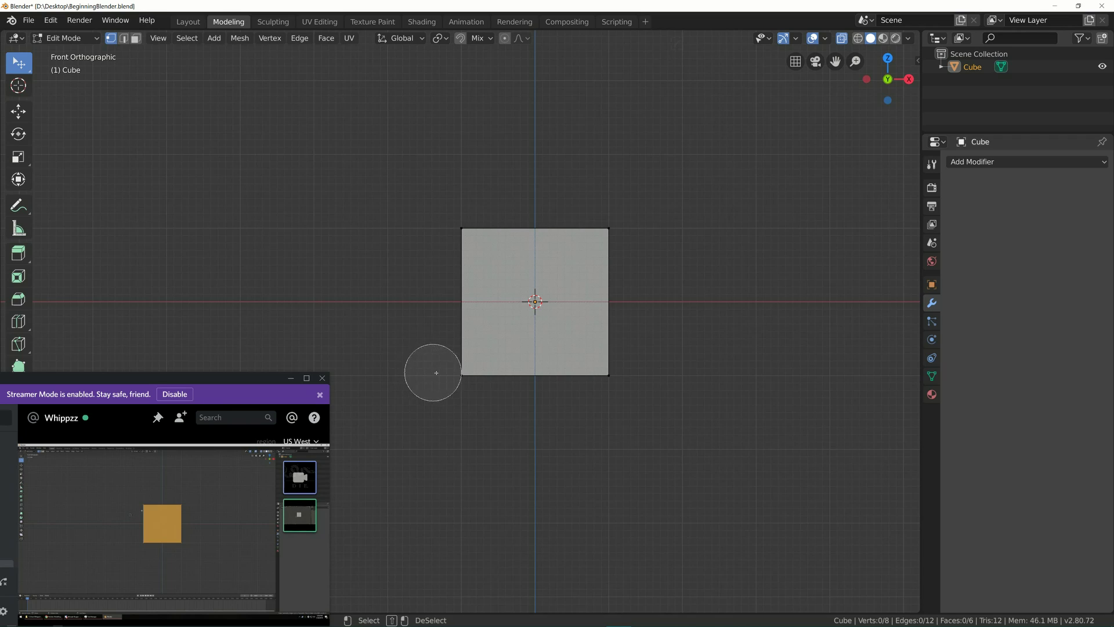
key("Escape")
key("b")
key("Escape")
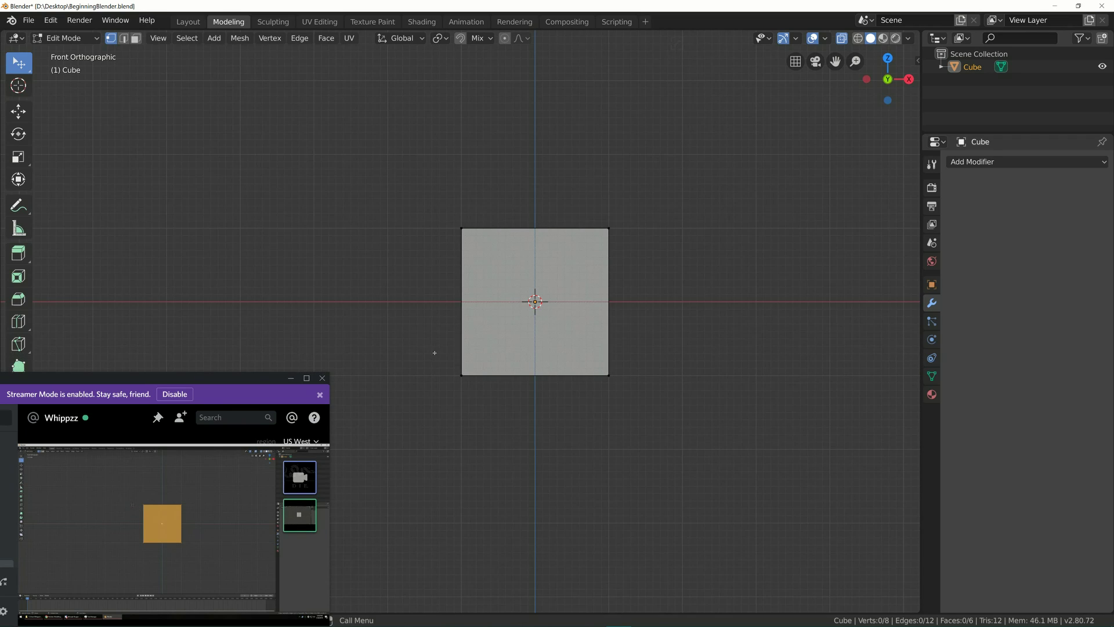
key("c")
left_click_drag(435, 377, 590, 365)
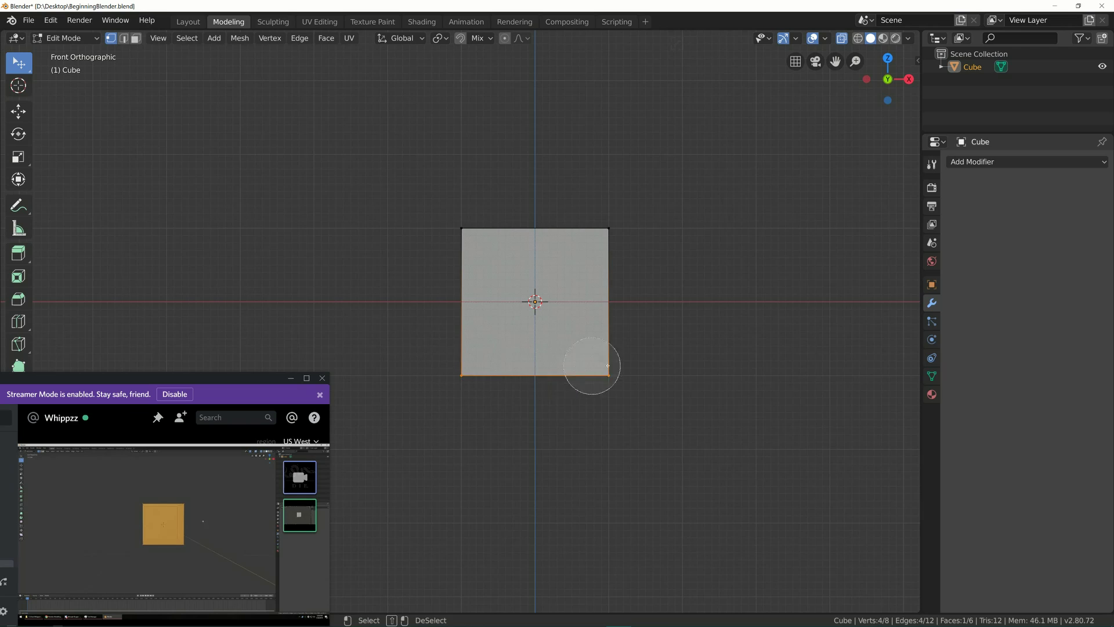
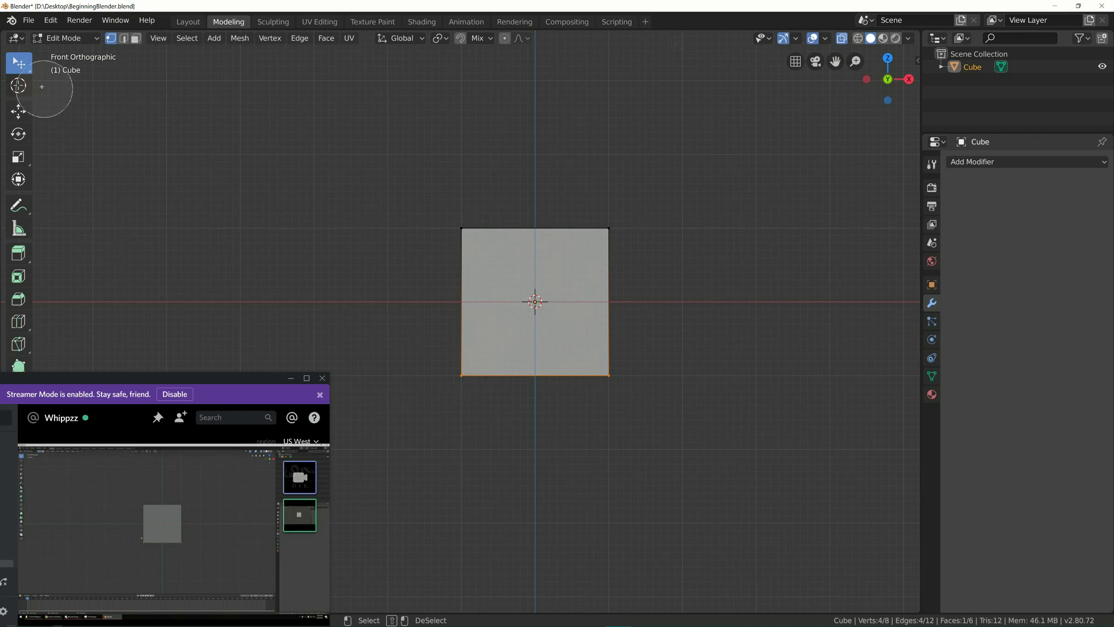
key("Escape")
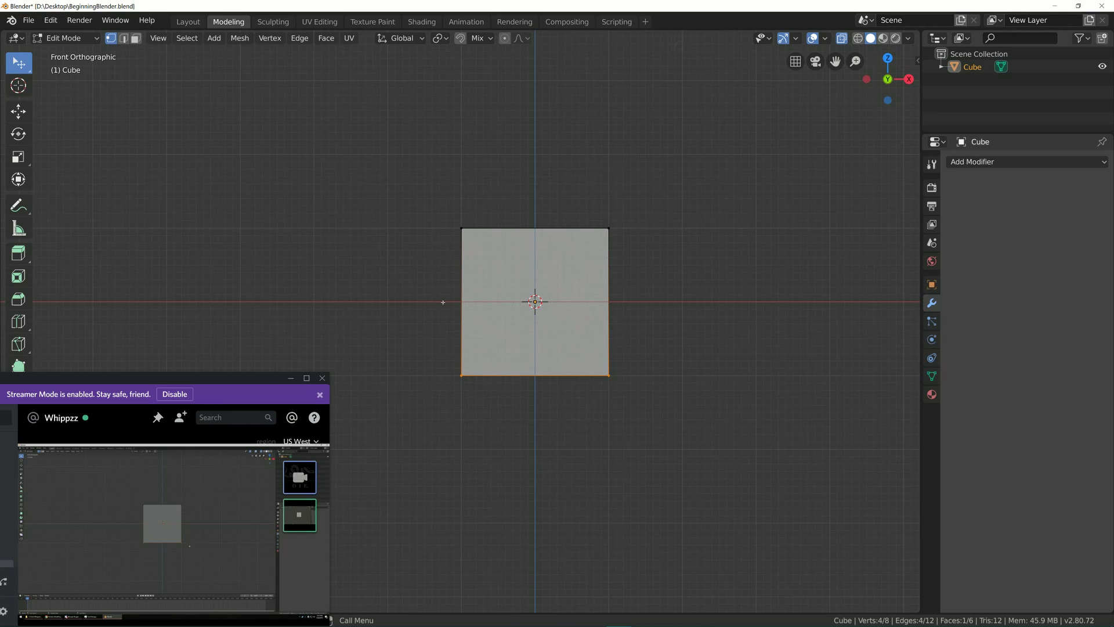
key("c")
key("Escape")
scroll(546, 354, "up", 1)
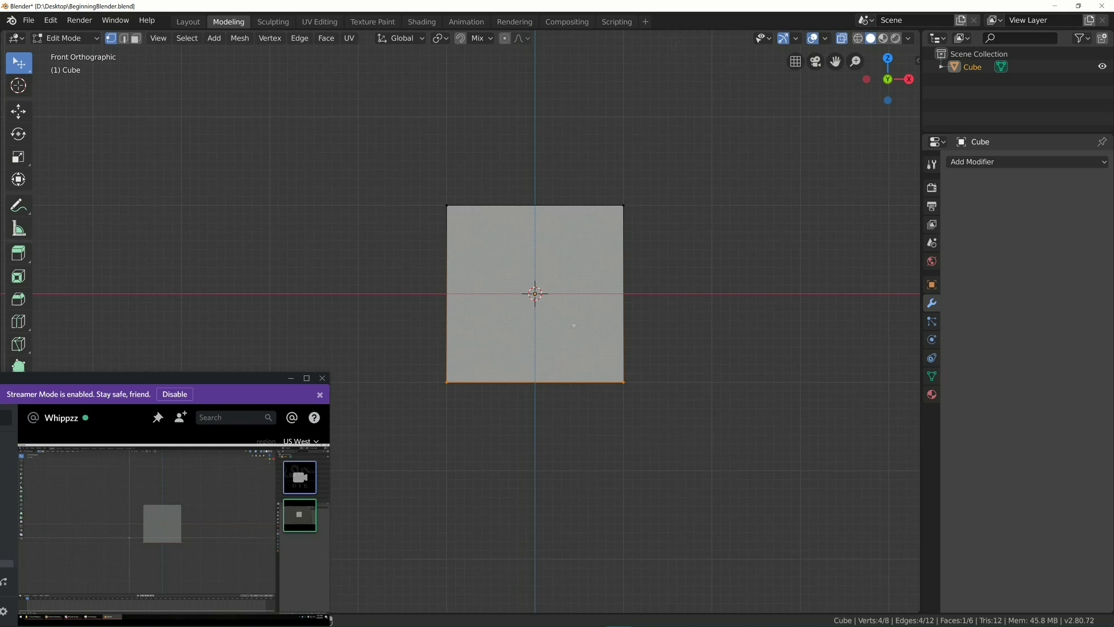
scroll(521, 332, "down", 2, "ctrl")
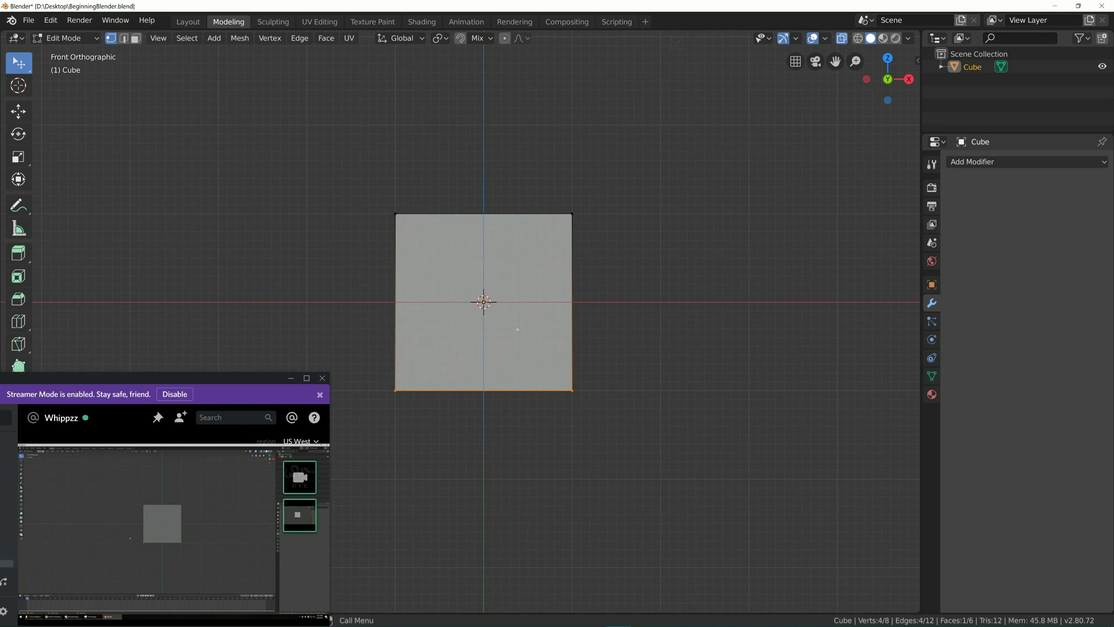
middle_click_drag(517, 330, 543, 334, "shift")
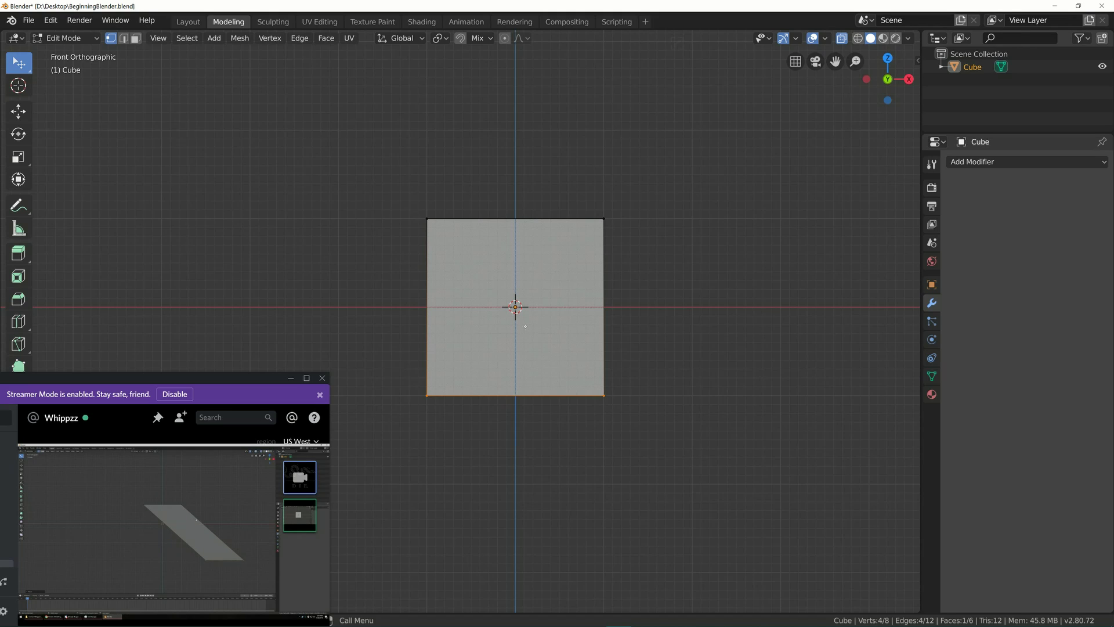
middle_click_drag(535, 327, 525, 333, "shift")
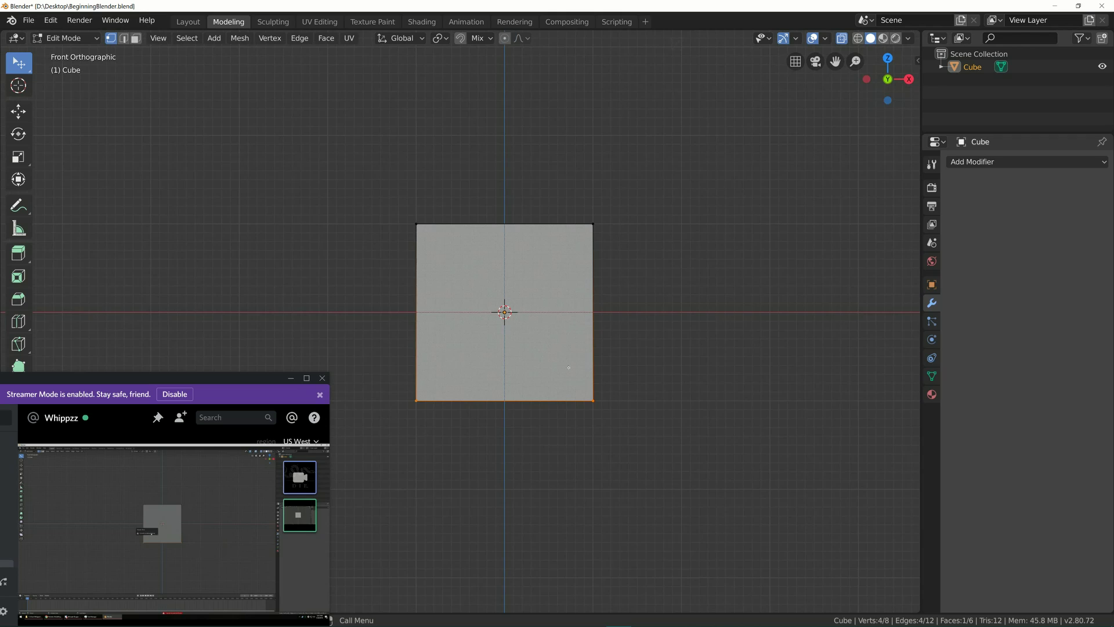
middle_click_drag(617, 311, 601, 339, "shift")
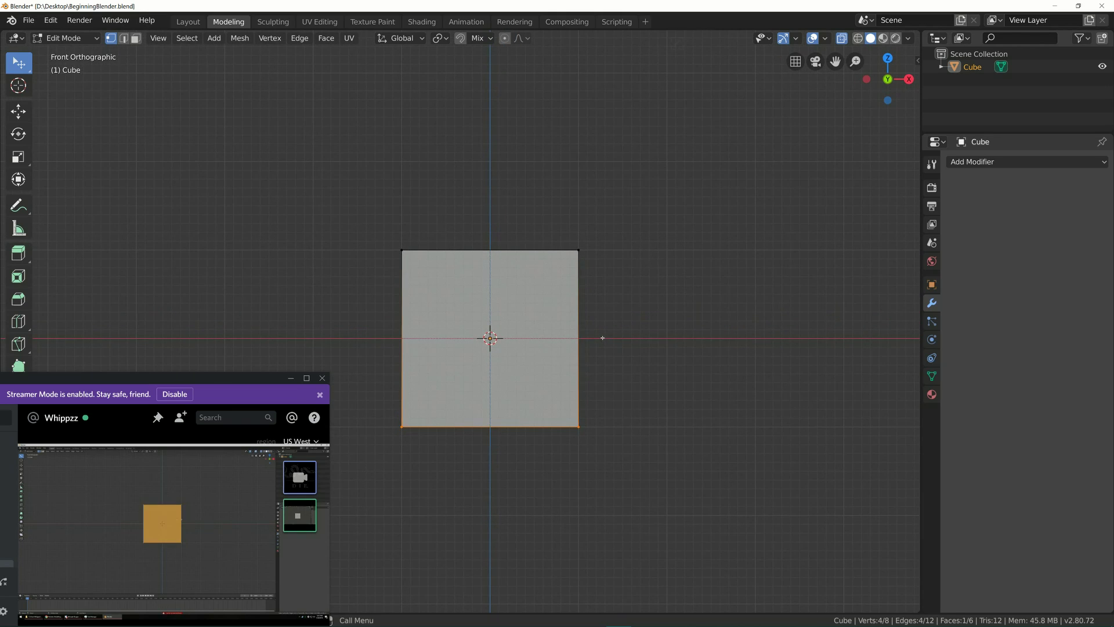
- Clear the selection and box-select the cube's bottom vertices
key("alt+a")
key("b")
left_click_drag(354, 403, 607, 449)
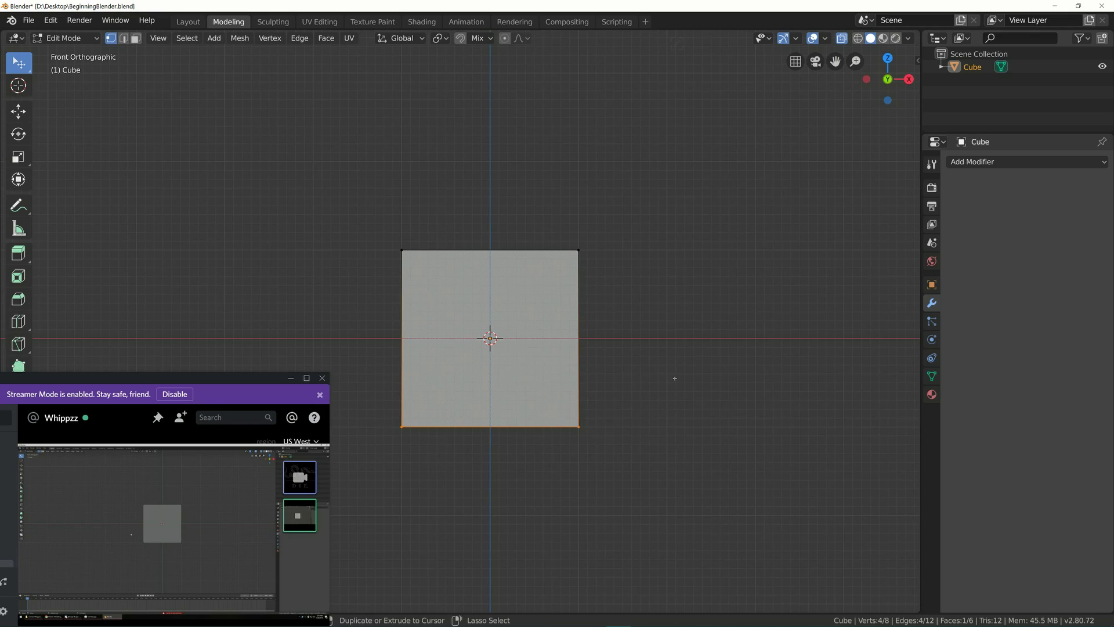
- Enable Absolute Grid Snap with Increment and Vertex snapping, and select the cube's lower-right corner vertex as seen from the front
key("ctrl+shift+Tab")
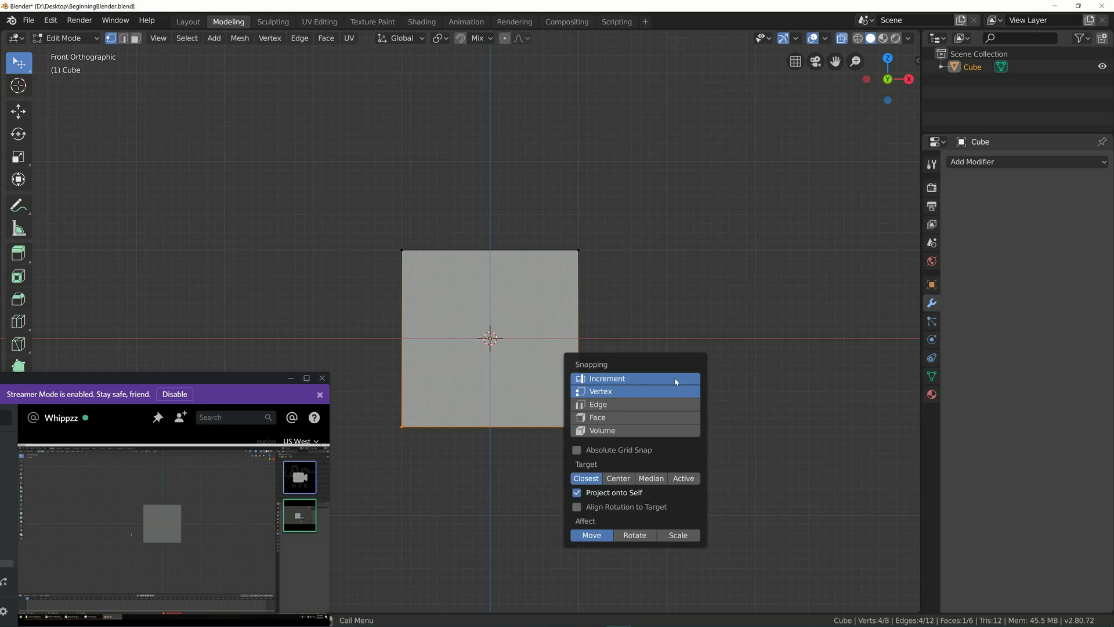
left_click(644, 376)
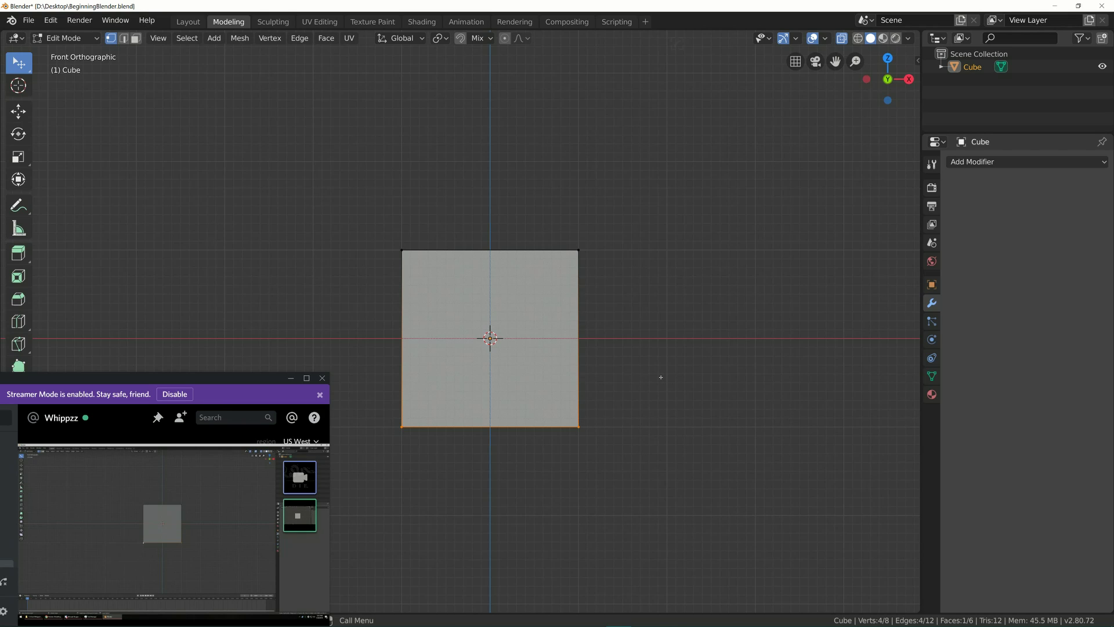
key("ctrl+shift+Tab")
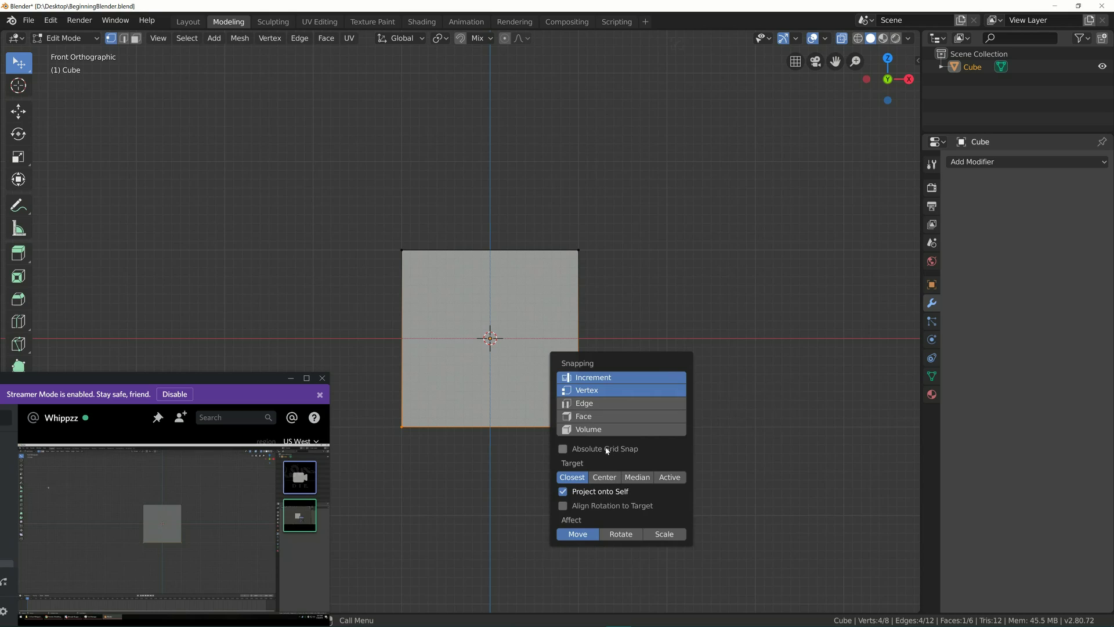
left_click(562, 449)
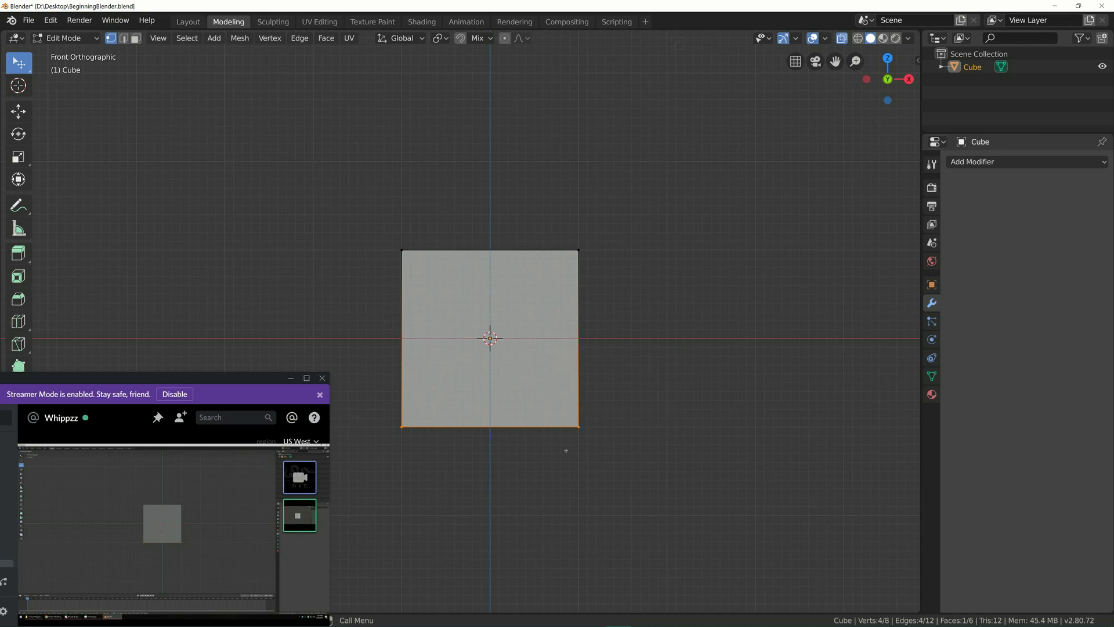
key("ctrl+shift+Tab")
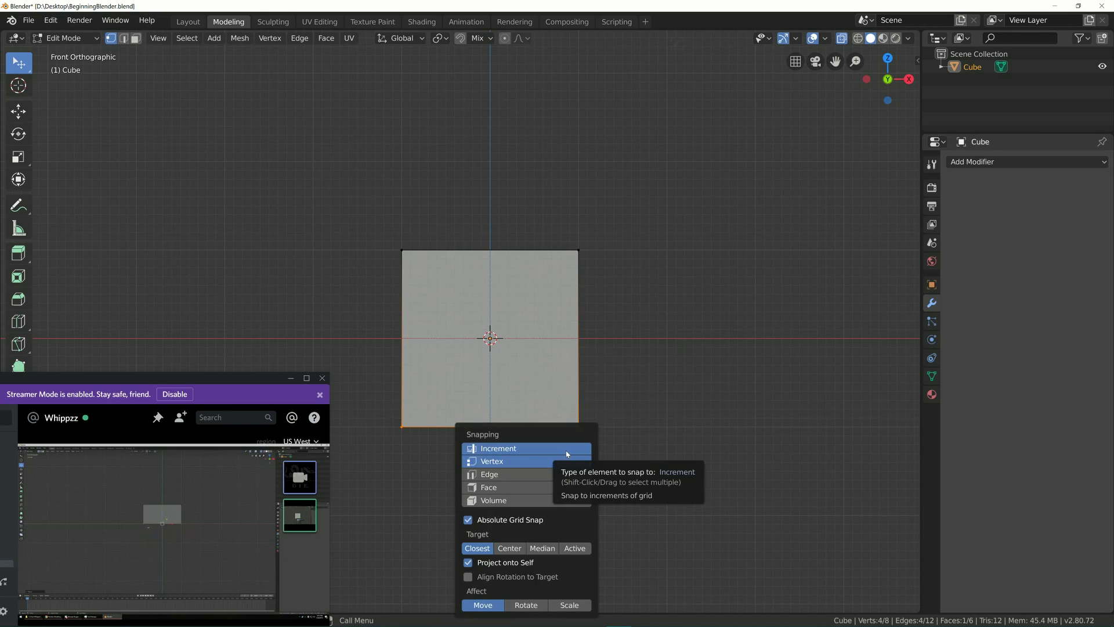
left_click(579, 428)
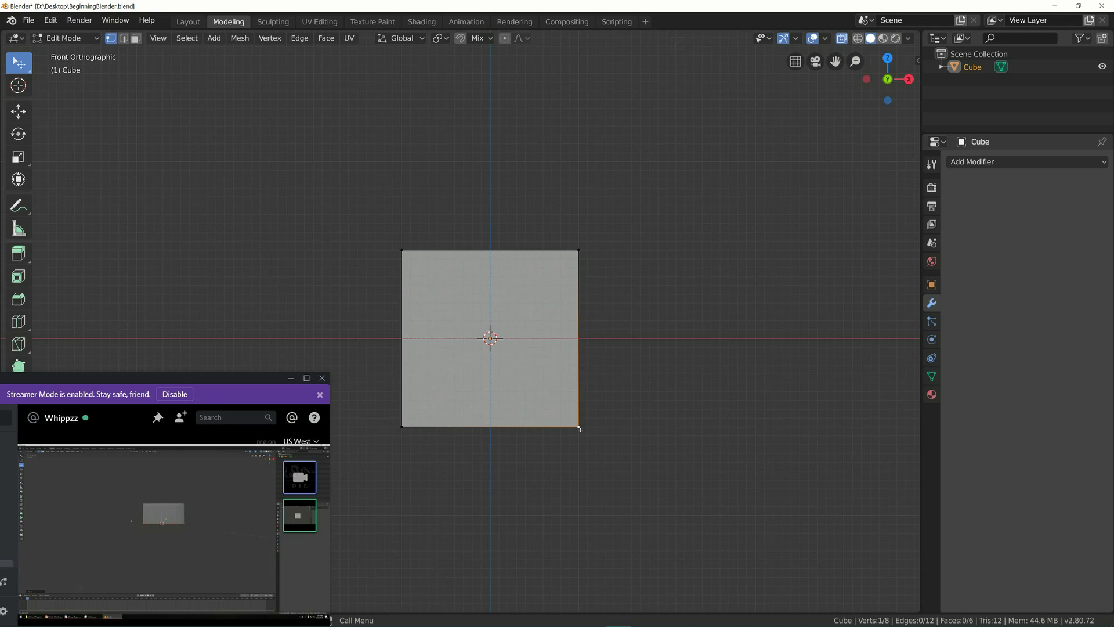
- Try moving the cube's selected corner vertex slightly down and outward, and undo the move
key("g")
left_click(584, 433)
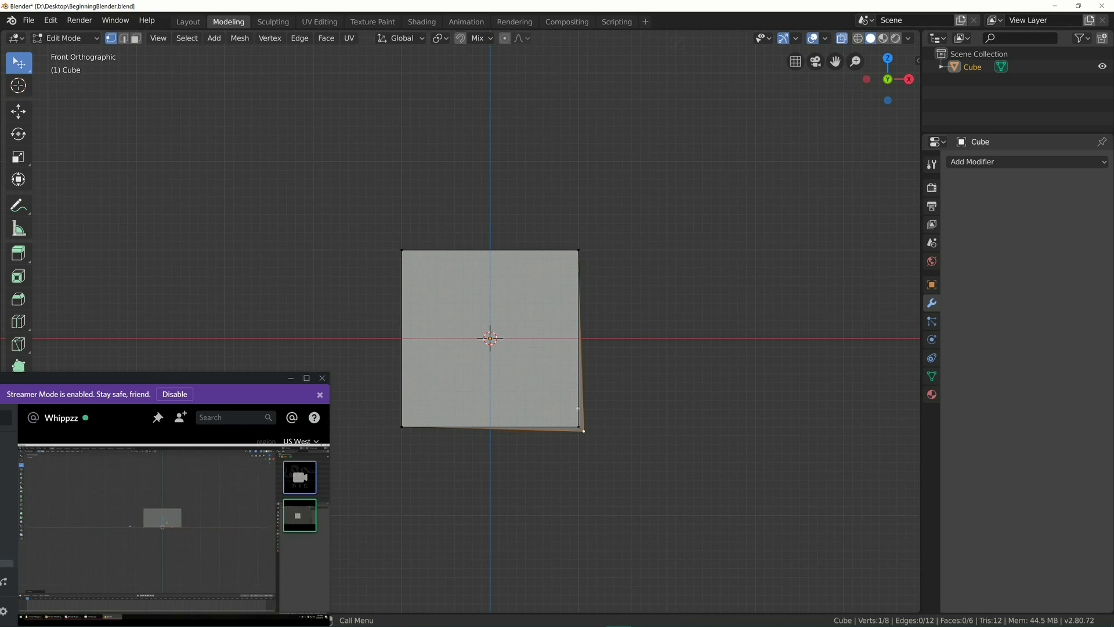
key("ctrl+z")
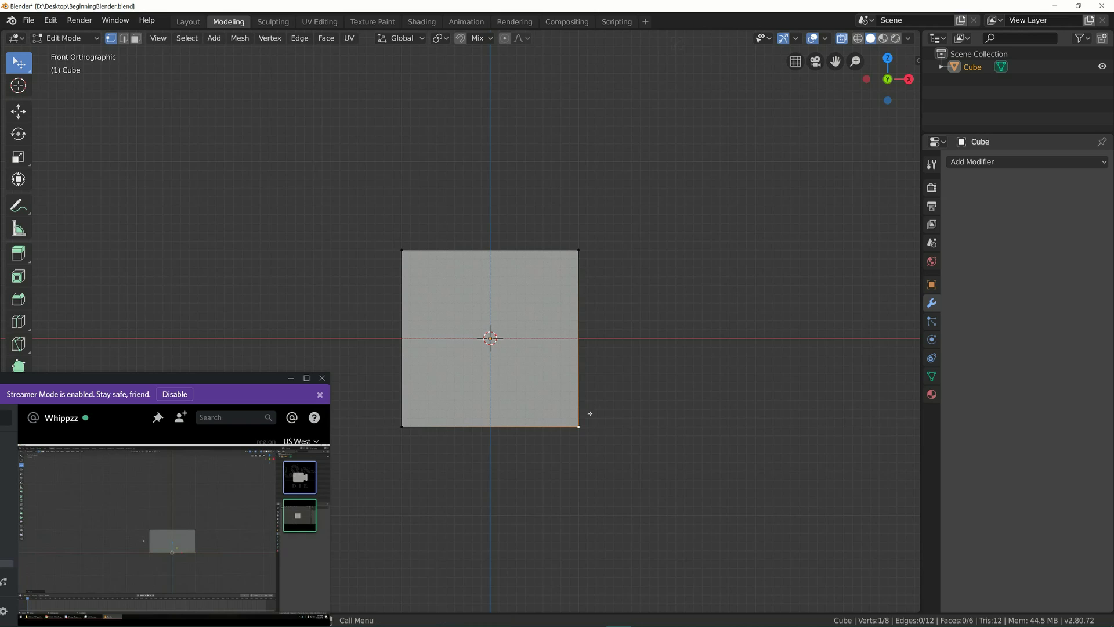
- Box-select the cube's bottom vertices and move them up along Z onto the grid floor at the 3D cursor's height
key("alt+a")
key("b")
left_click_drag(384, 396, 618, 459)
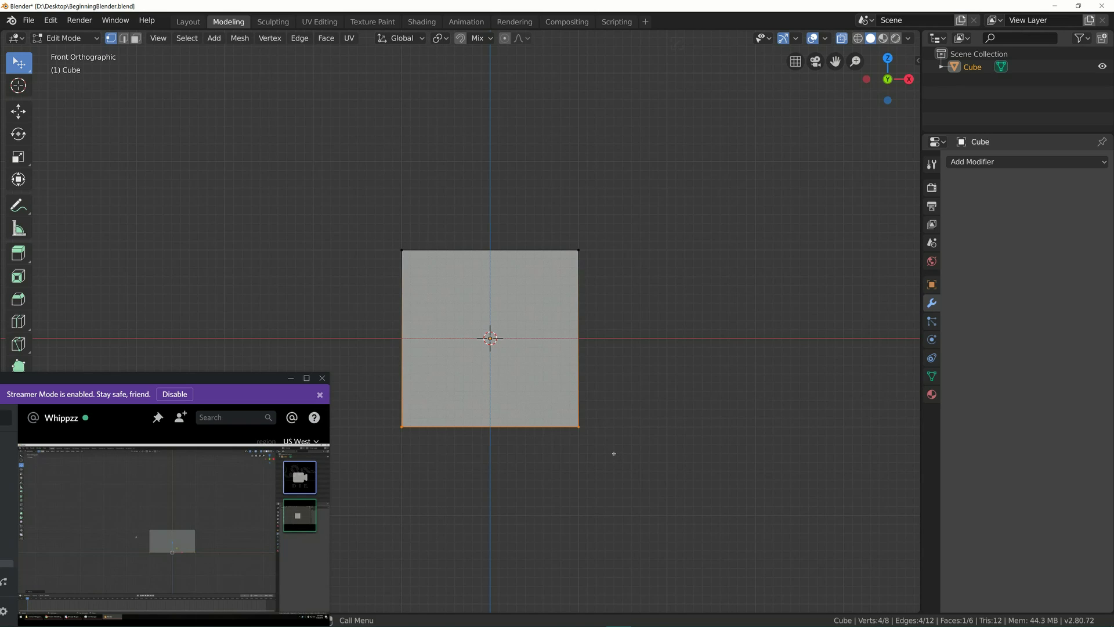
key("g")
key("z")
left_click(620, 363)
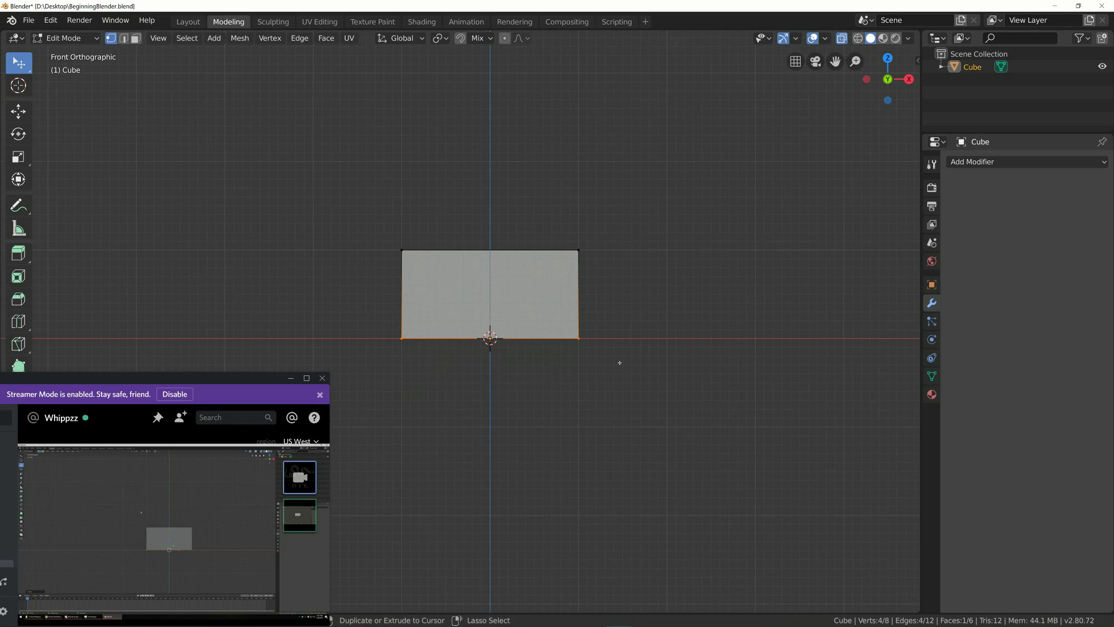
- Box-select the cube's top vertices and try raising them along Z by about 0.5 m with grid snapping
key("ctrl+shift+Tab")
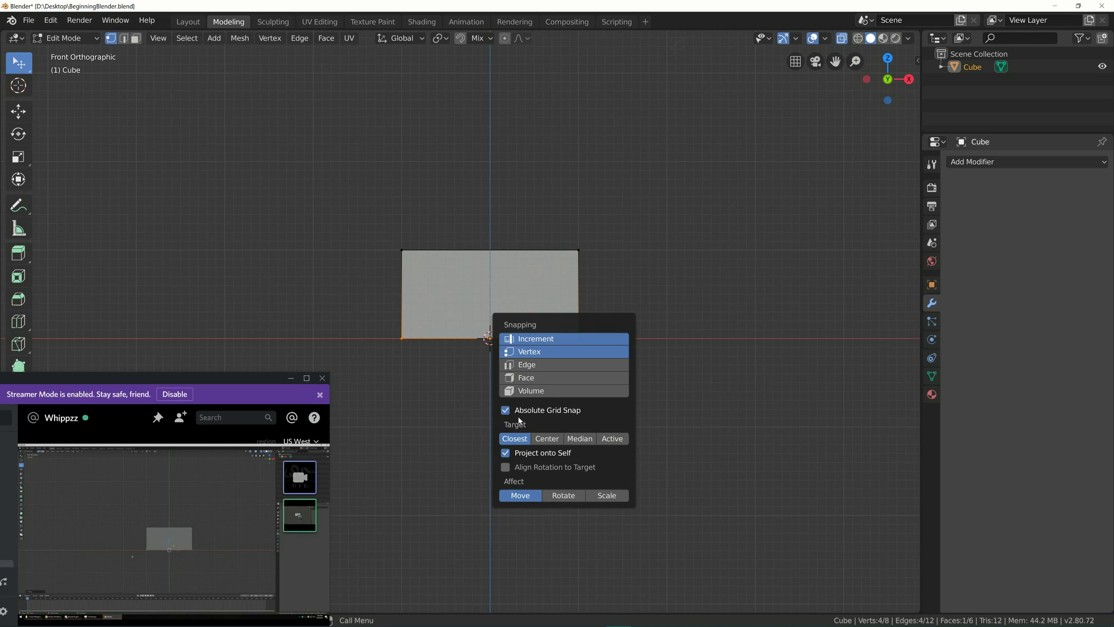
scroll(639, 329, "up", 5, "shift")
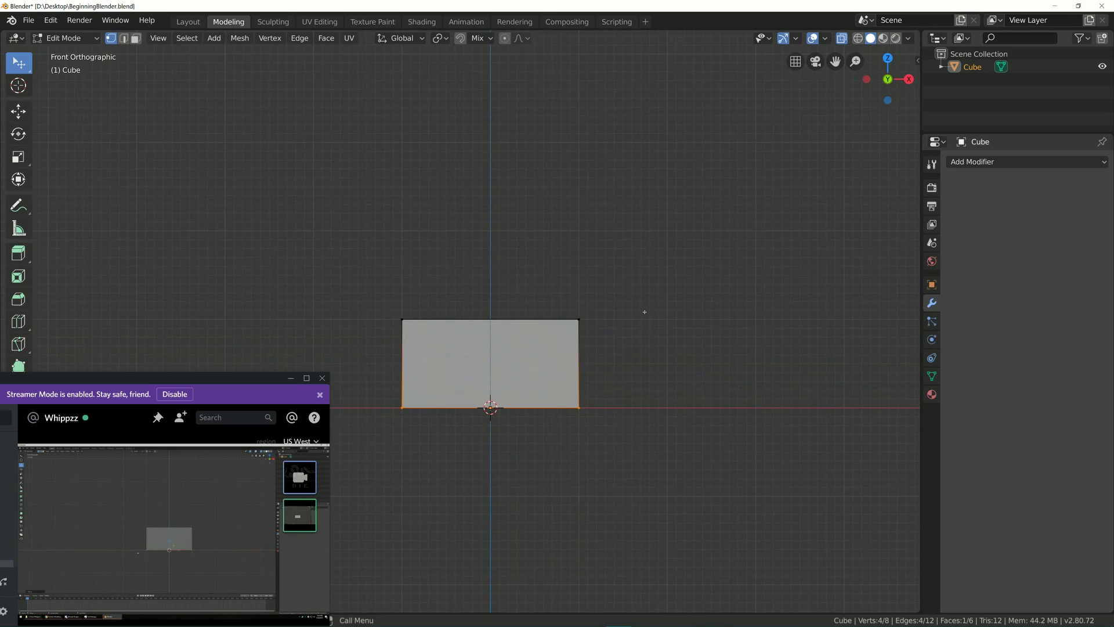
left_click(617, 323)
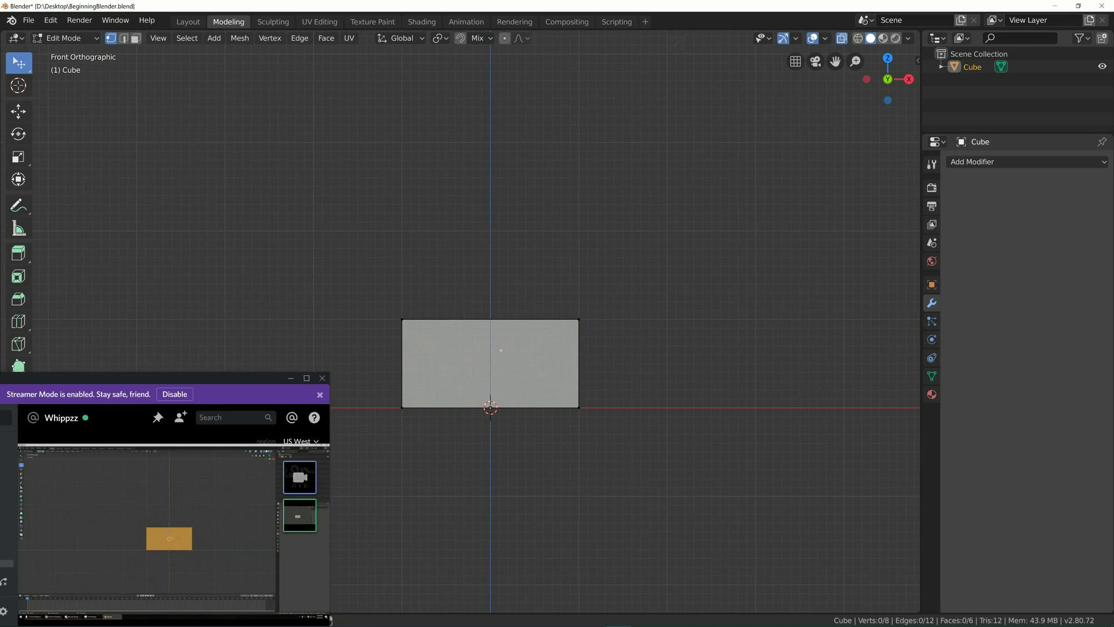
left_click_drag(361, 296, 659, 343)
scroll(629, 319, "up", 2)
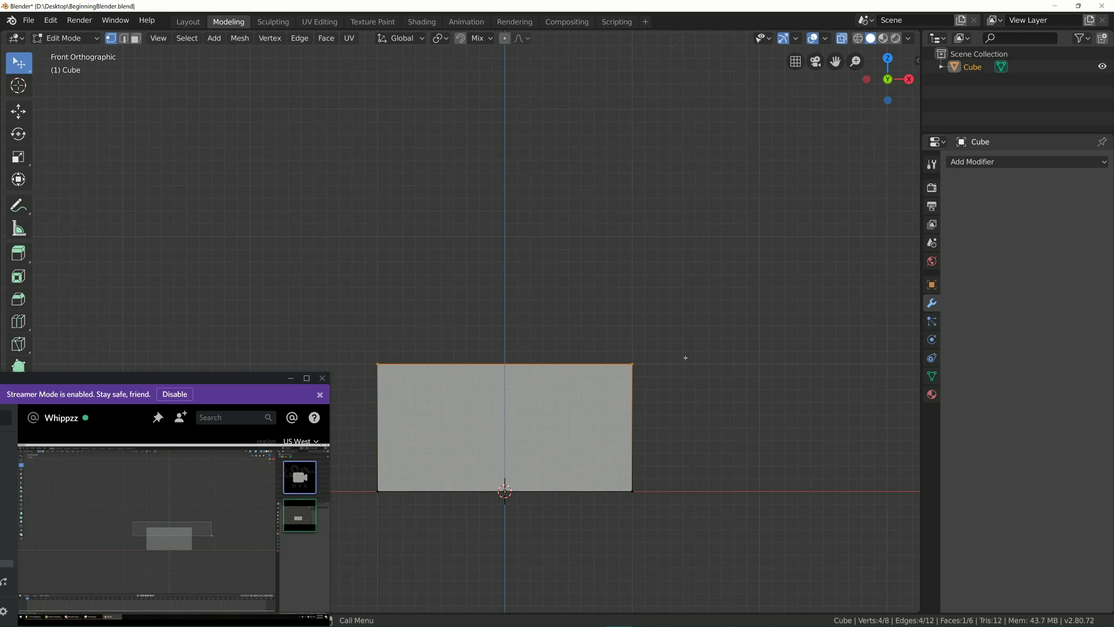
key("g")
key("z")
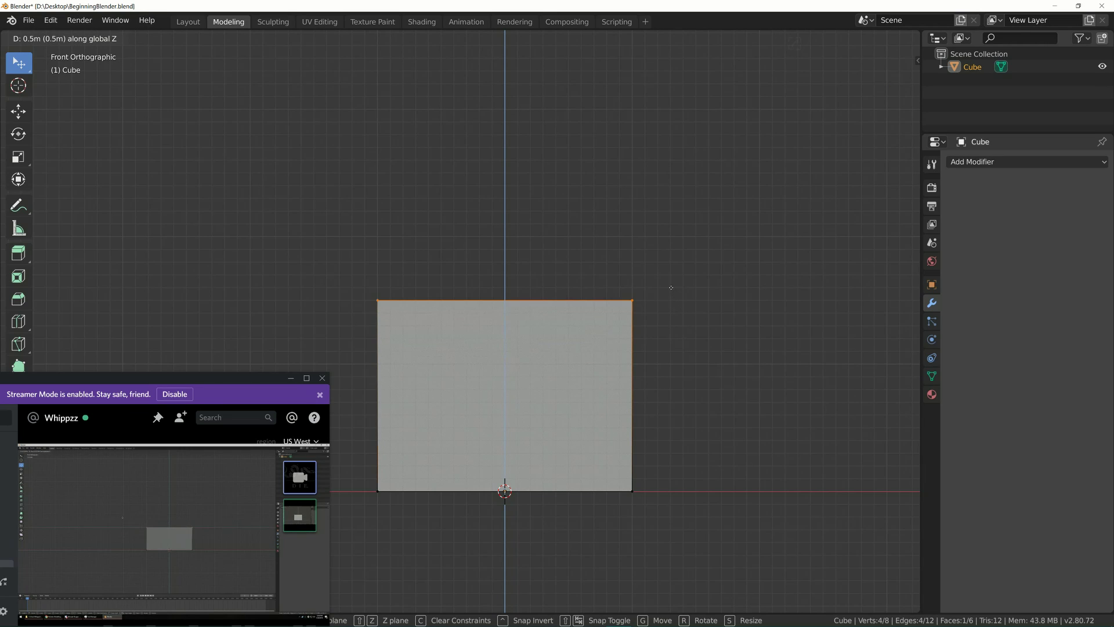
right_click(667, 279)
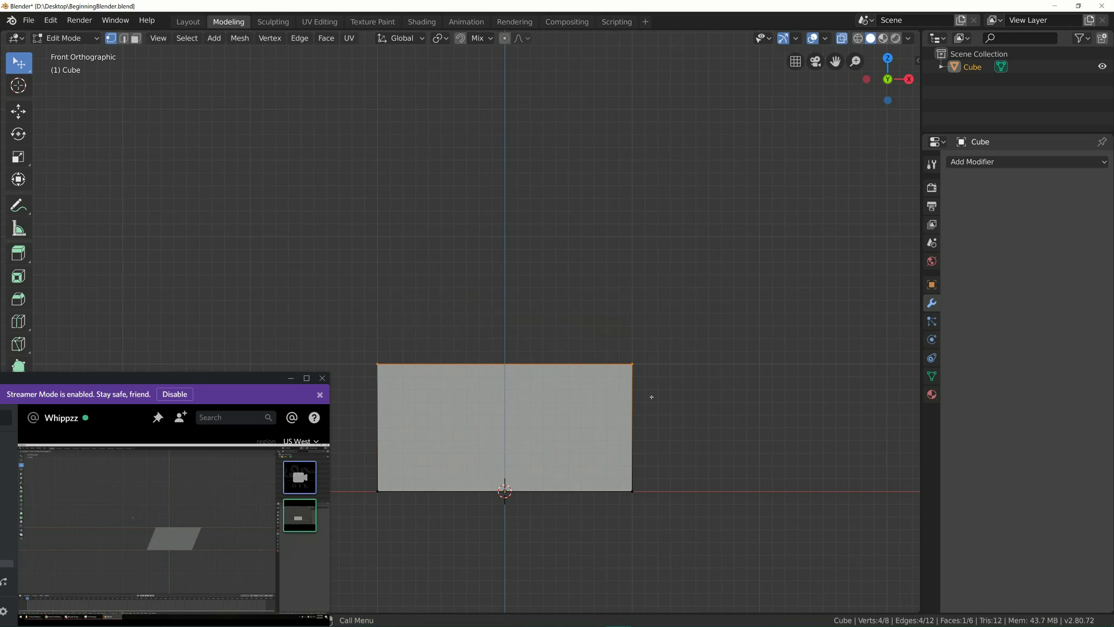
- Clear the selection and box-select the cube's top vertices again
key("alt+a")
left_click_drag(390, 325, 451, 356)
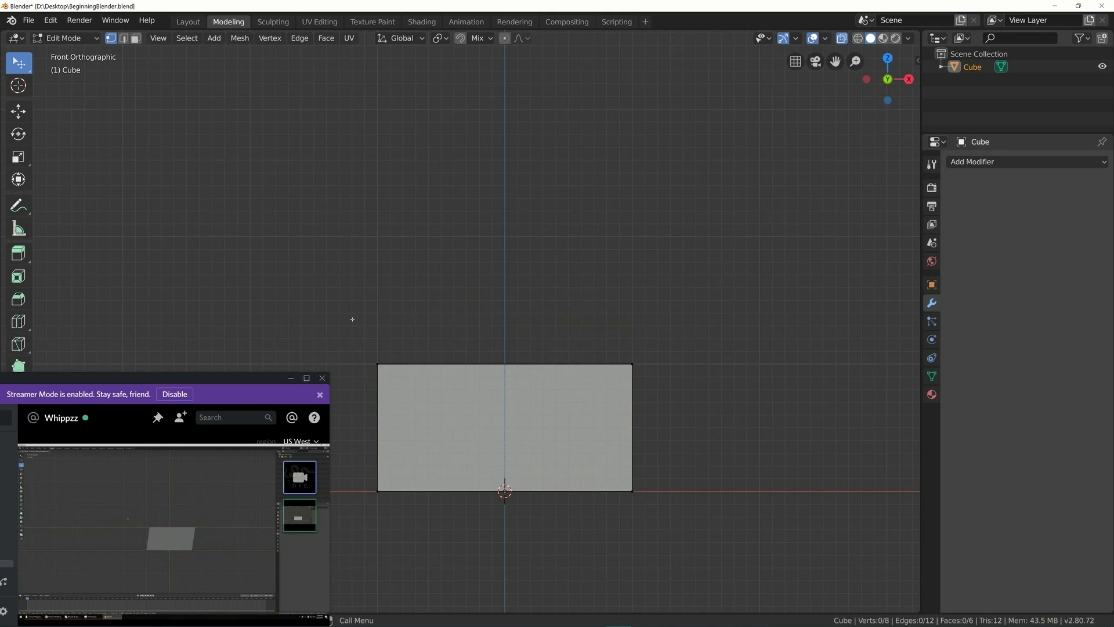
left_click_drag(323, 301, 718, 416)
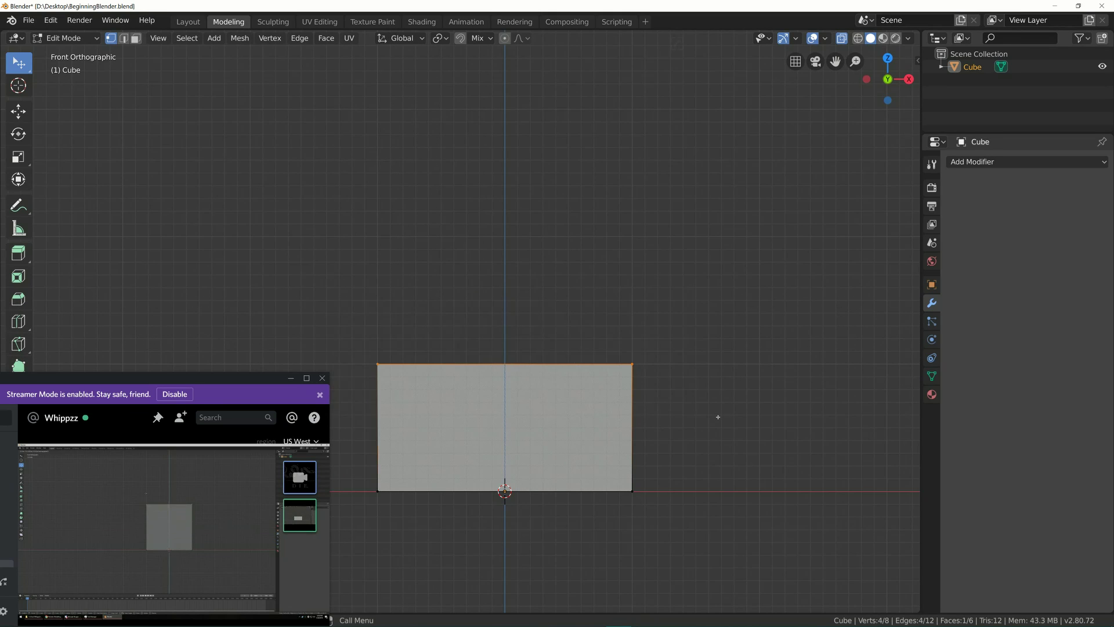
- Try raising the selected top vertices freely along Z by about 0.6 m
key("g")
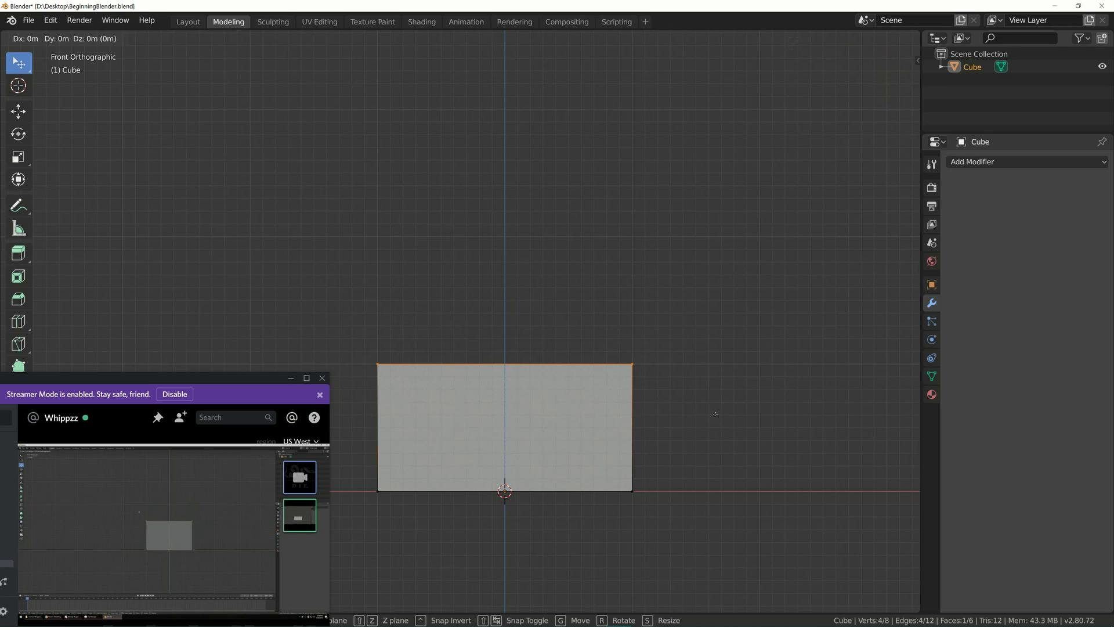
key("z")
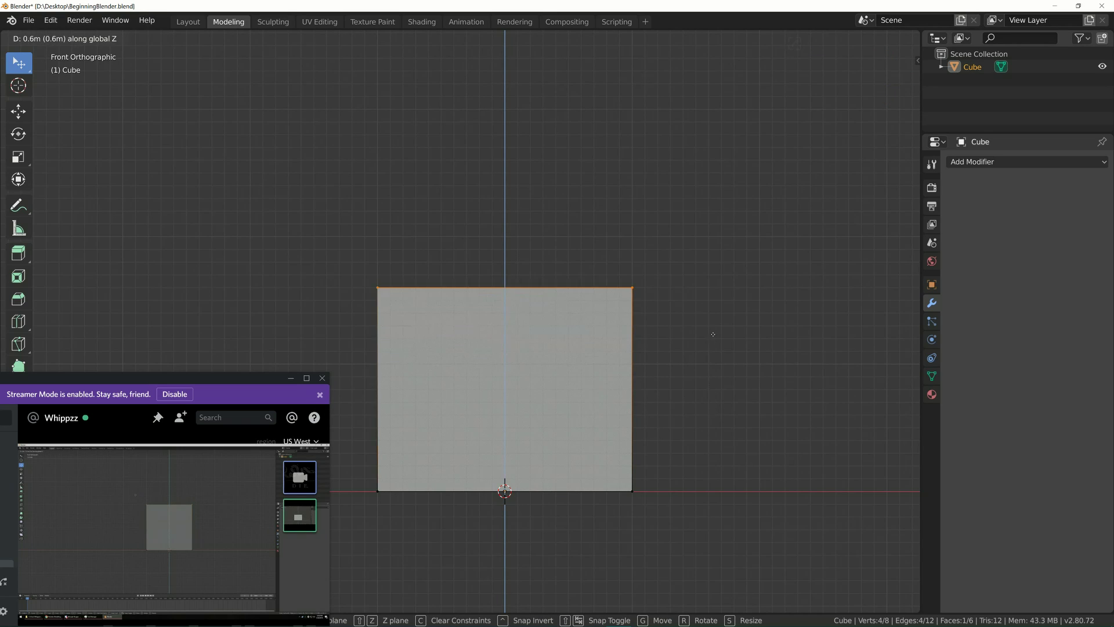
right_click(714, 314)
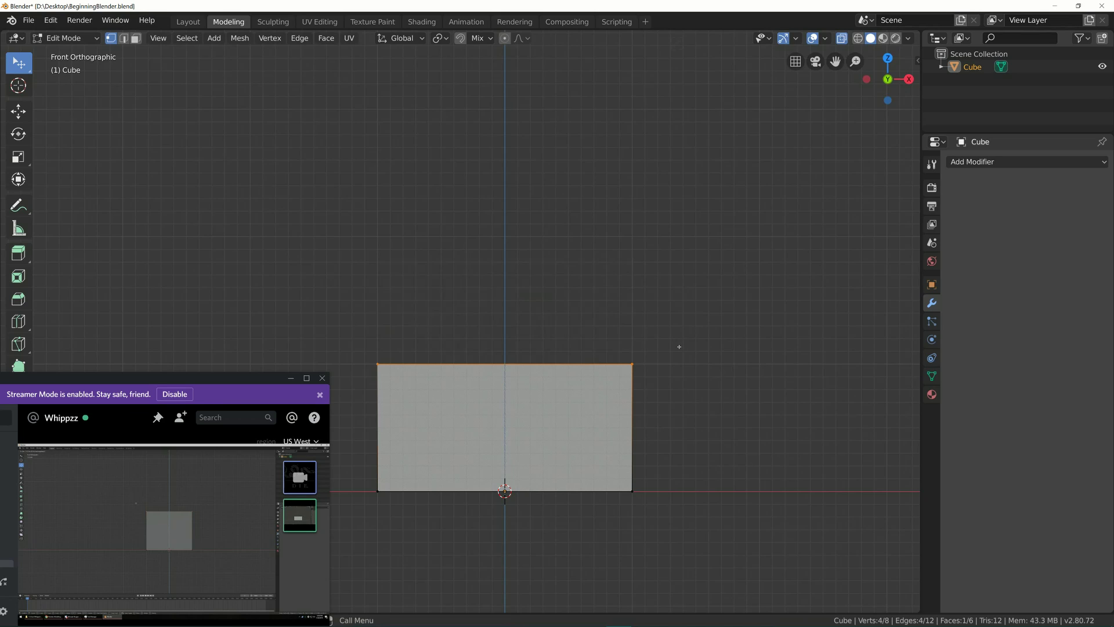
- Raise the cube's selected top vertices by exactly 0.75 m along Z
middle_click_drag(678, 331, 675, 335, "shift")
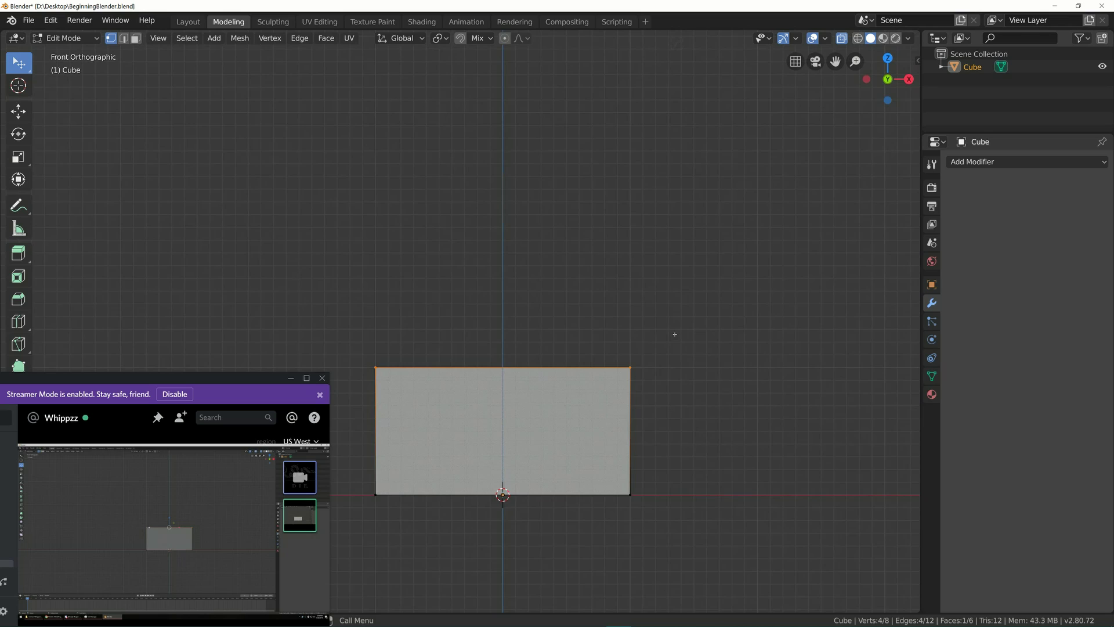
key("g")
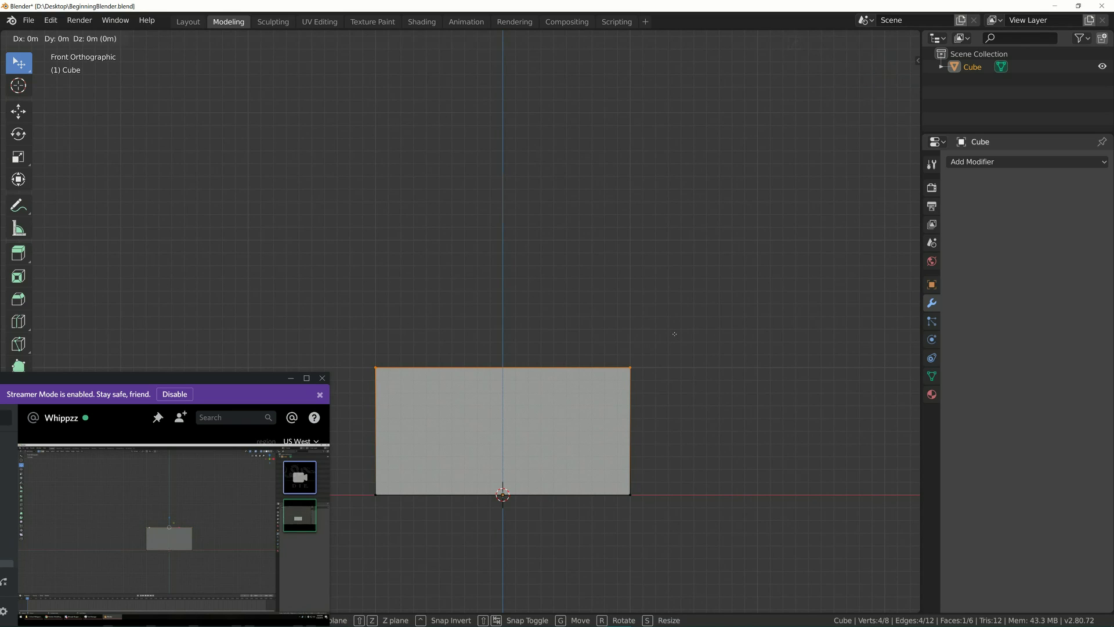
key("z")
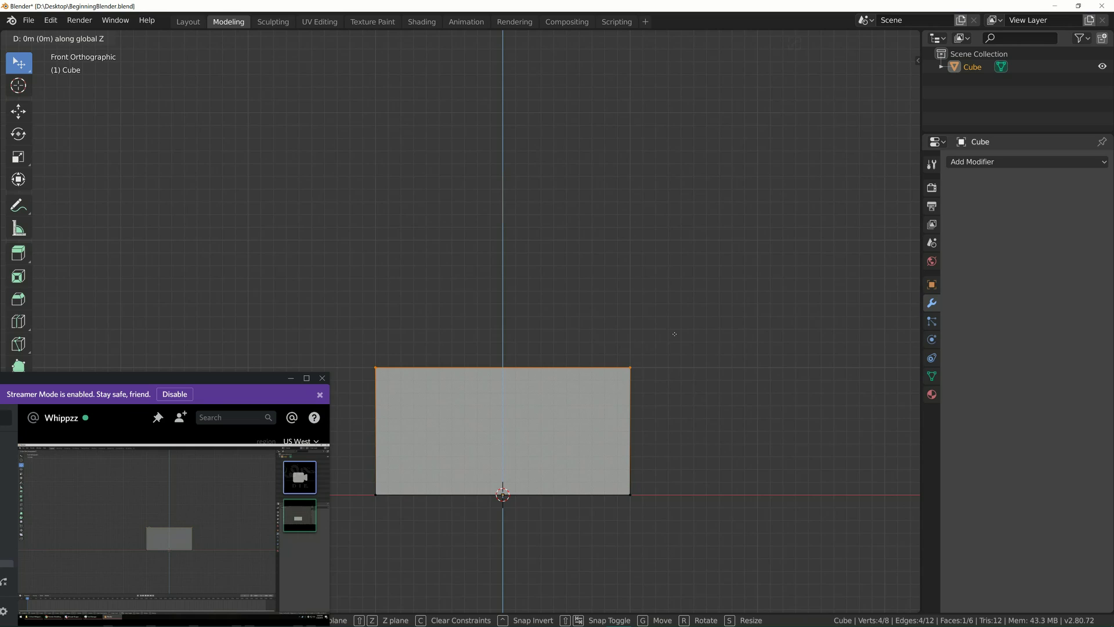
type(".75")
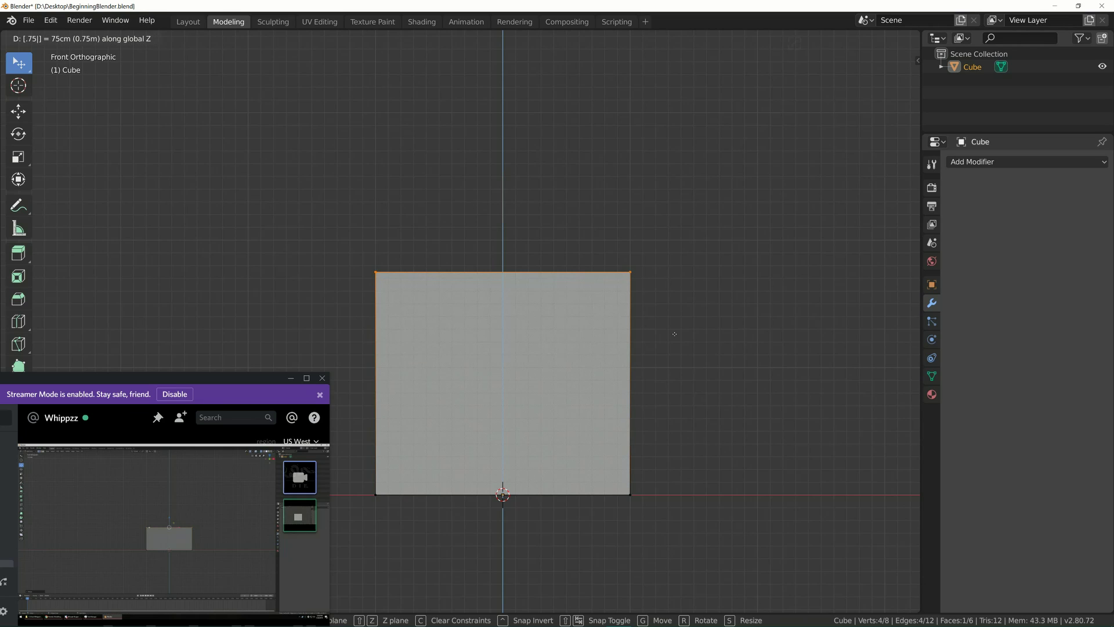
key("Return")
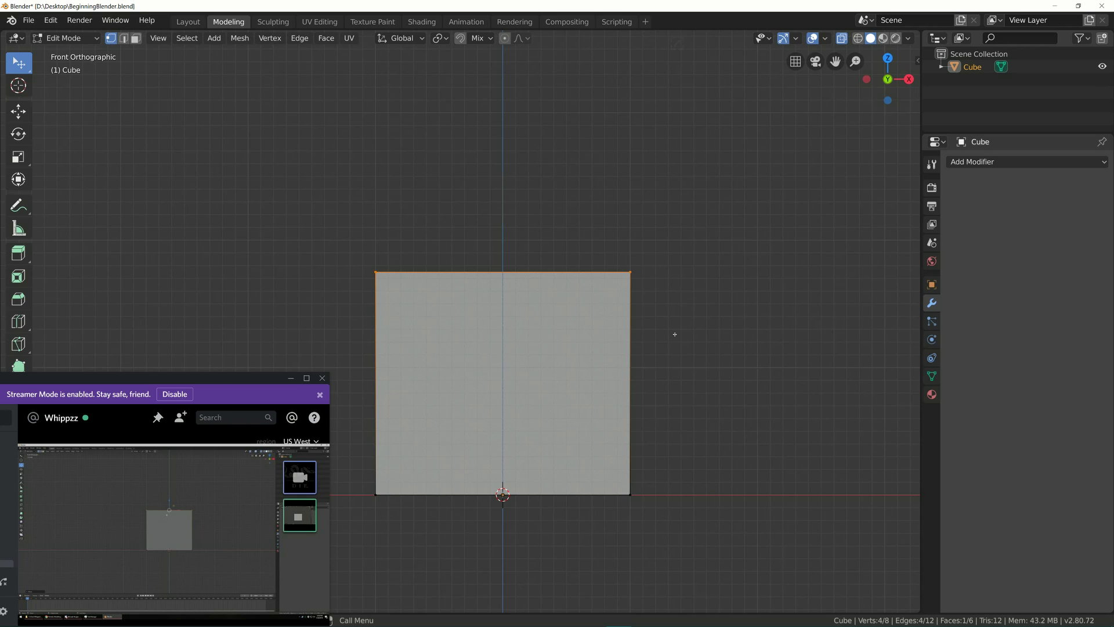
- Clear the vertex selection and save the file
key("alt+a")
key("ctrl+s")
middle_click_drag(644, 300, 674, 308)
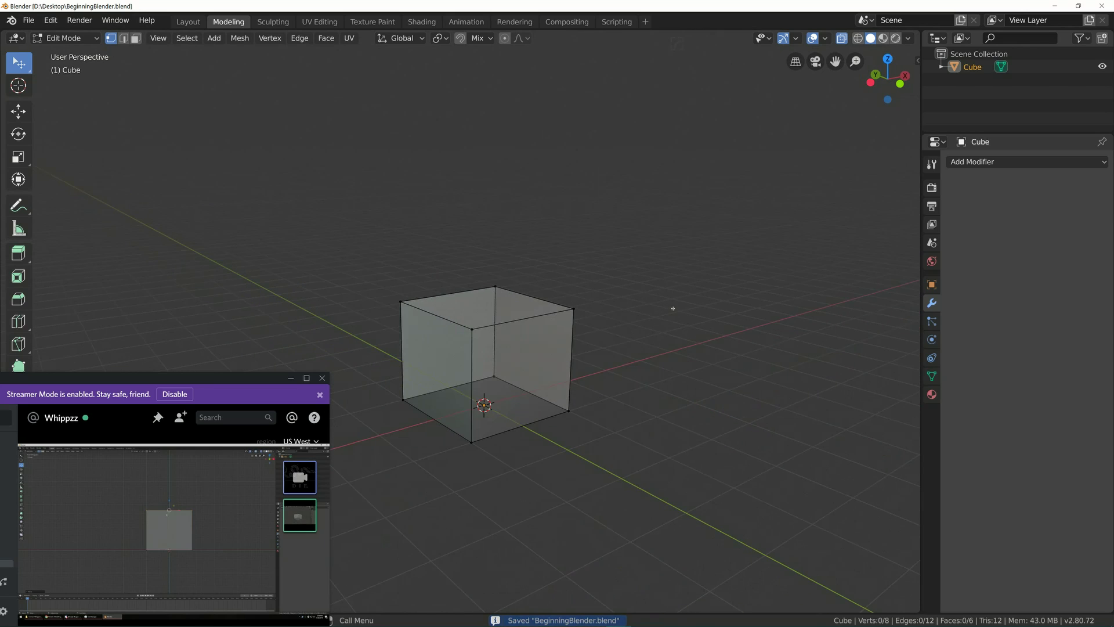
- Turn off X-ray display and switch to face selection, leaving no face selected
key("alt+z")
key("3")
left_click(484, 357)
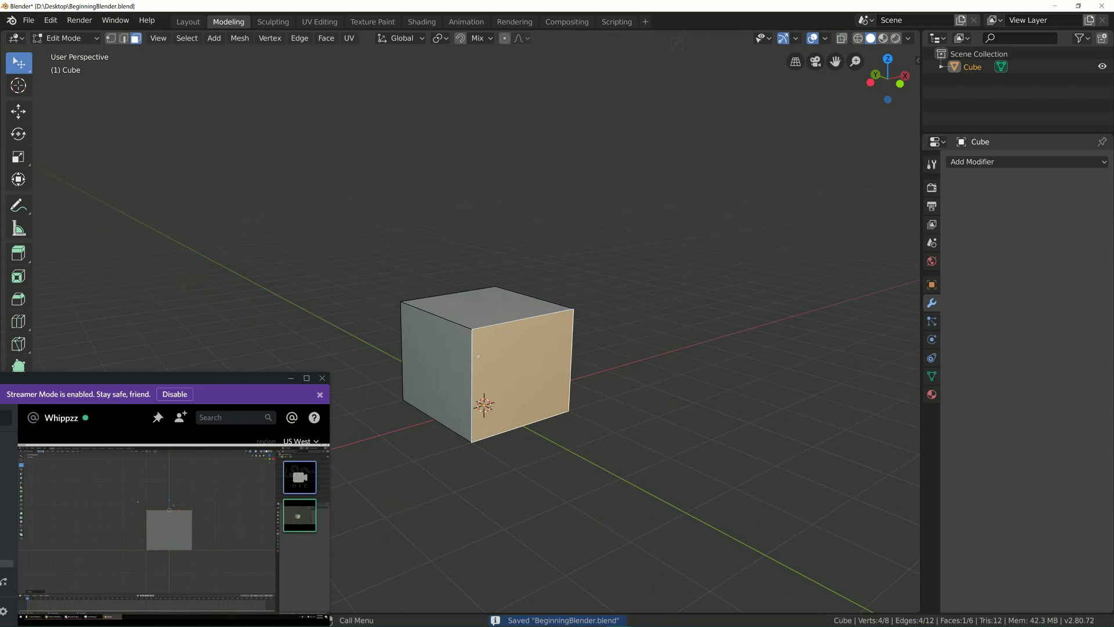
key("alt+a")
middle_click_drag(478, 363, 635, 348)
- Select the cube's entire mesh and scale it to about 0.2 with the Z axis excluded, forming a narrow pillar
key("a")
scroll(751, 360, "up", 3)
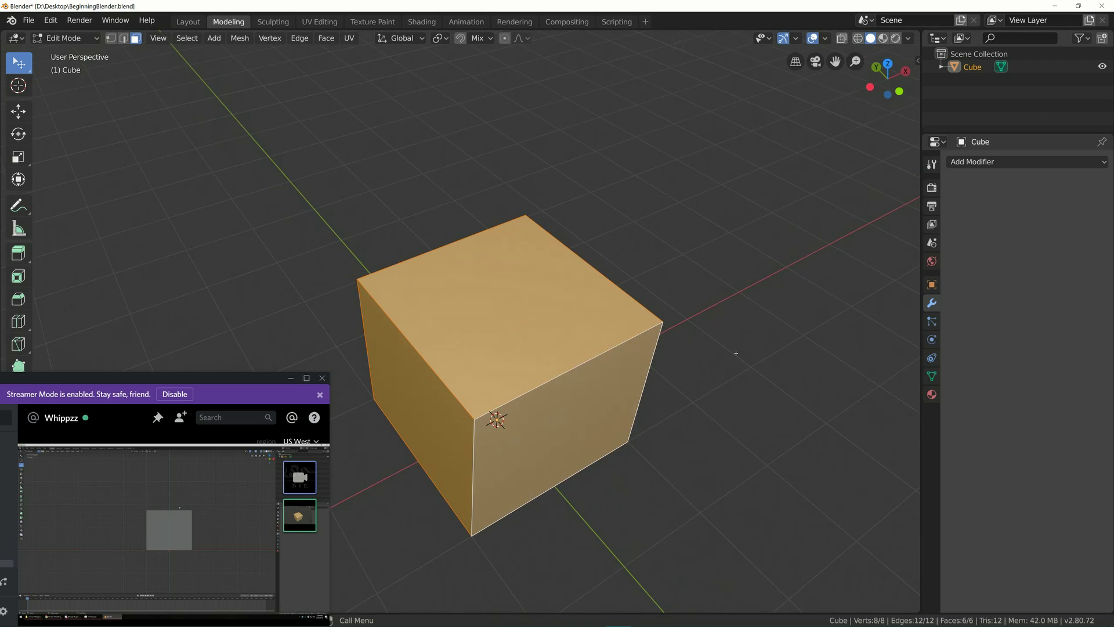
scroll(736, 353, "down", 3)
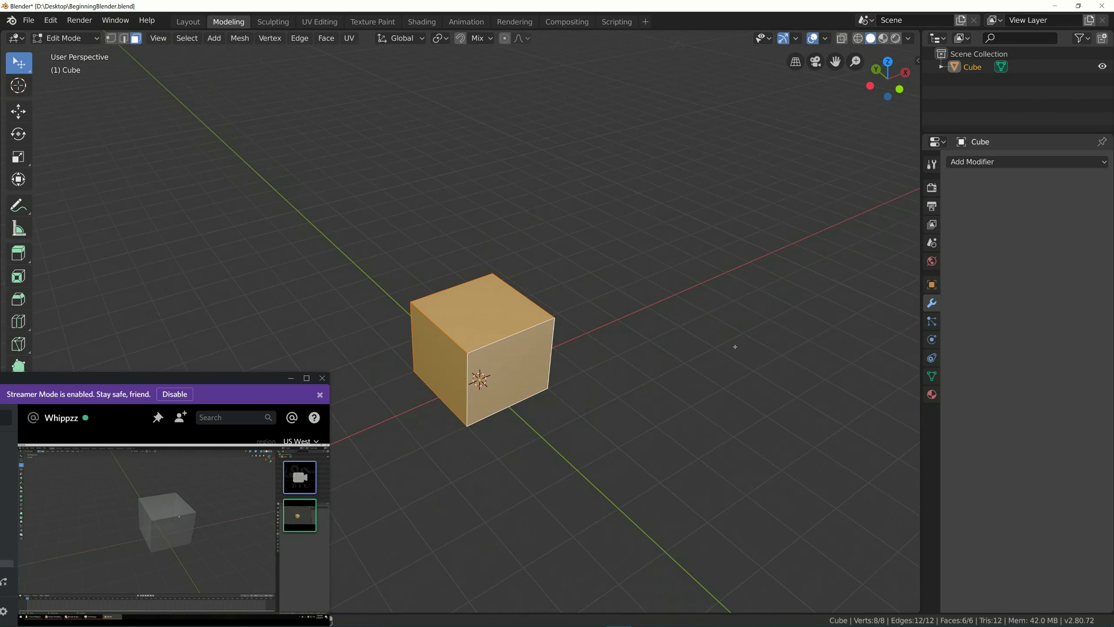
key("alt+a")
key("a")
middle_click_drag(597, 341, 642, 318)
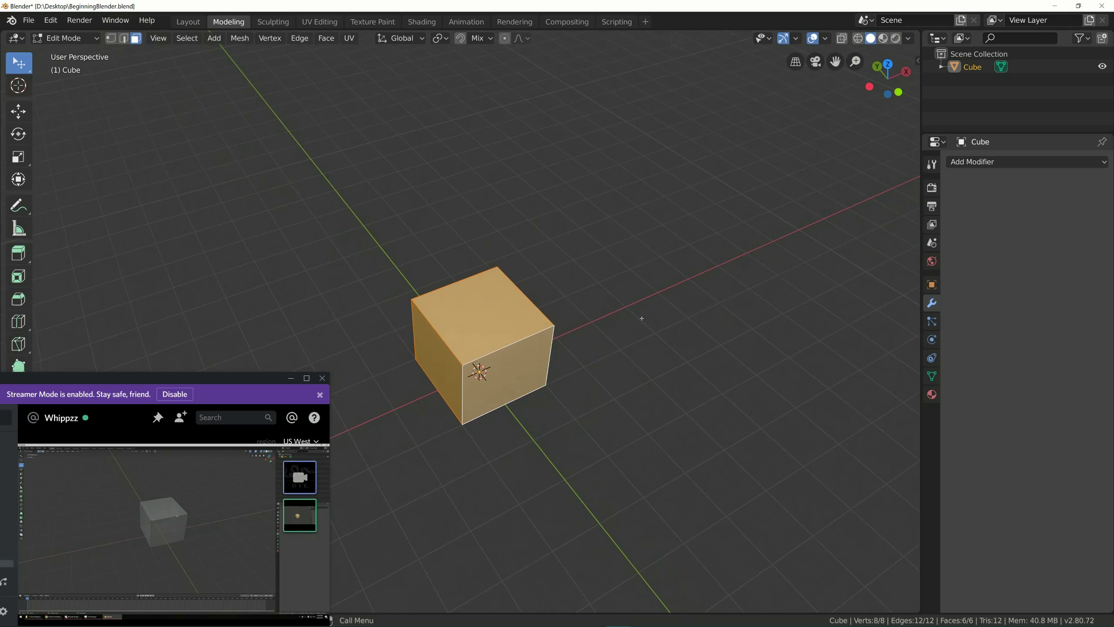
key("s")
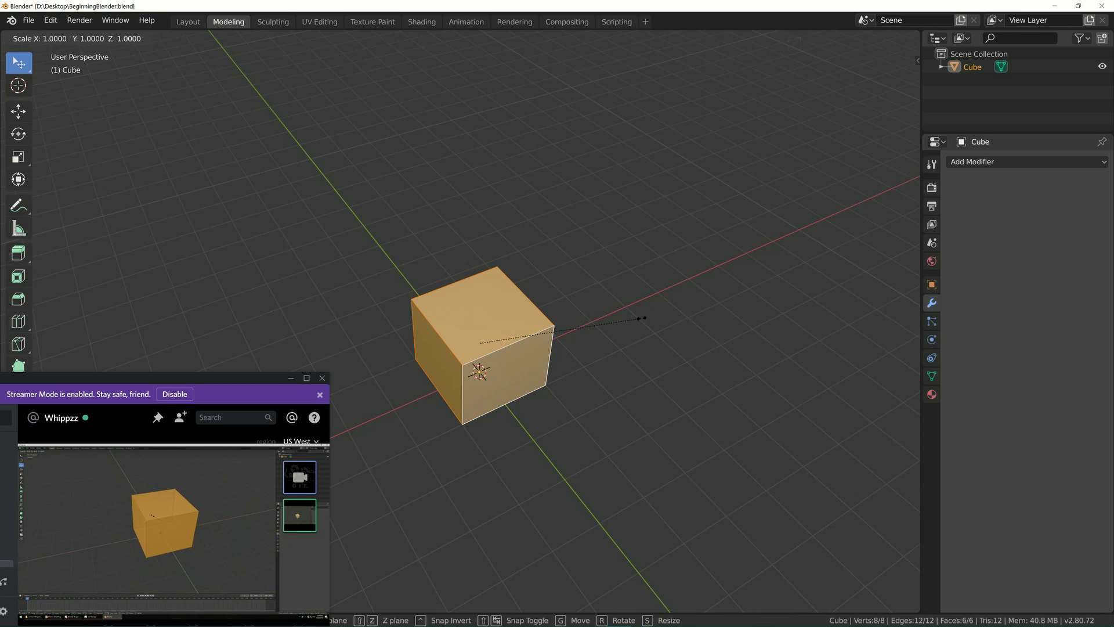
key("shift+z")
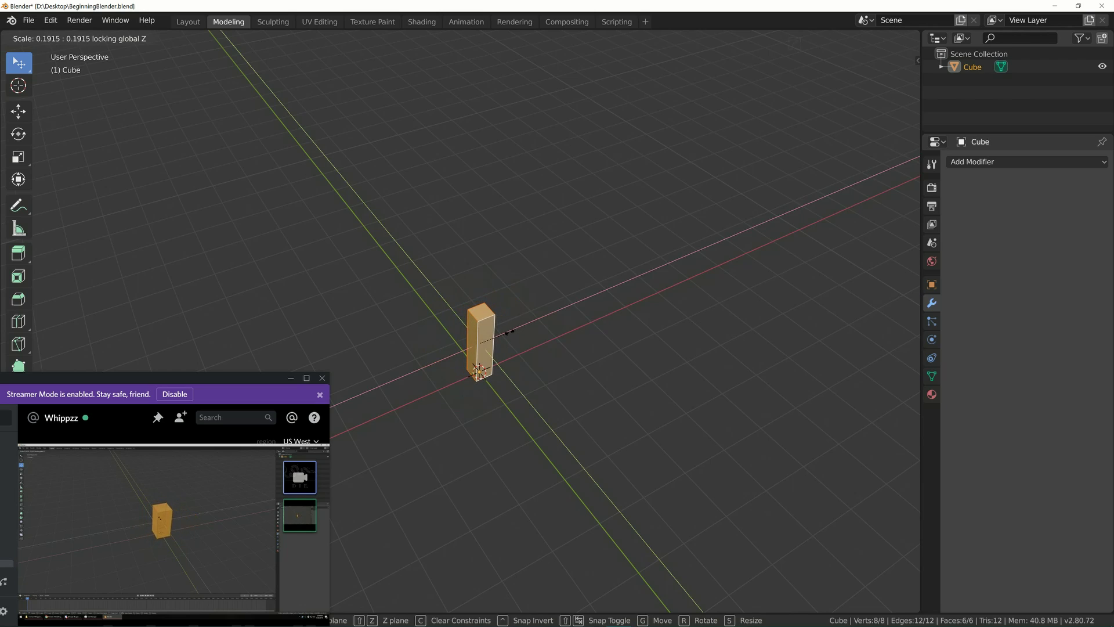
left_click(513, 332)
- Return to Object Mode, deselect the pillar and save the file
middle_click_drag(513, 332, 537, 308)
key("Tab")
left_click(495, 302)
key("ctrl+s")
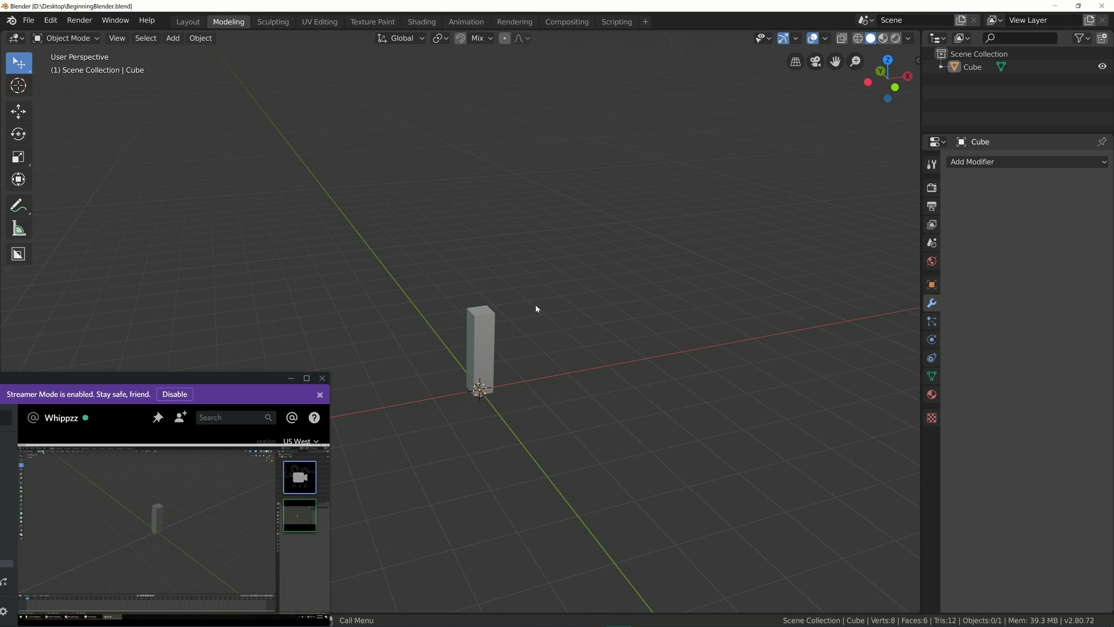
middle_click_drag(529, 323, 506, 342)
key("ctrl+s")
left_click(485, 338)
left_click(539, 317)
key("shift+a")
key("Escape")
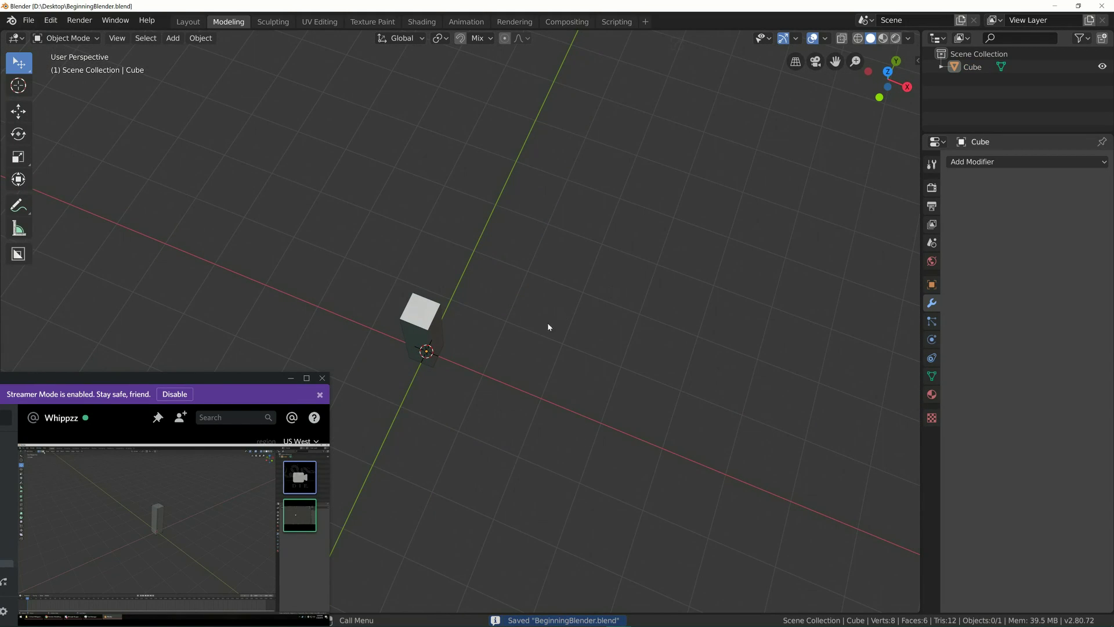
- Move the pillar about 1 m along the negative Y axis and deselect it
left_click(424, 342)
key("g")
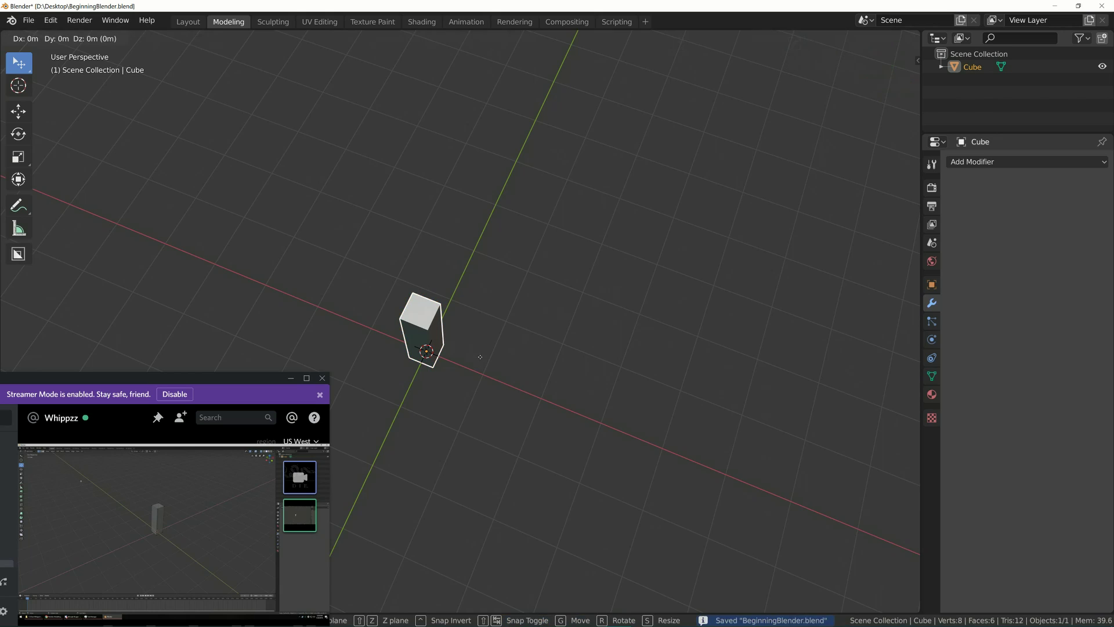
left_click(485, 394)
left_click(485, 393)
middle_click_drag(483, 363, 500, 343, "shift")
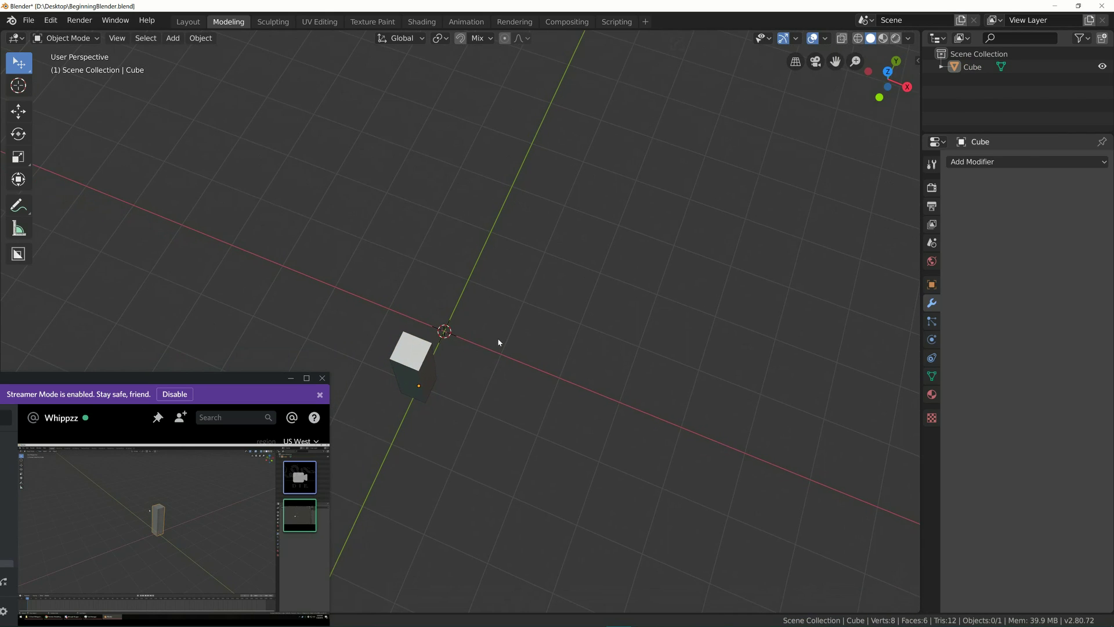
- Select the pillar and move it across the ground plane with movement along Z locked
left_click(427, 376)
key("g")
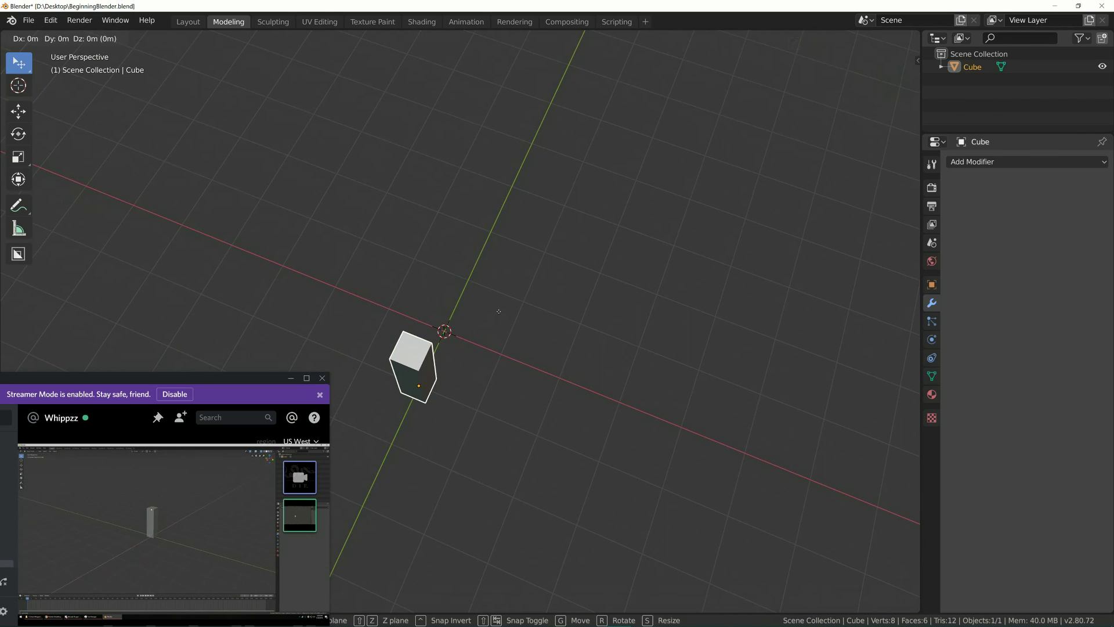
left_click(499, 311)
key("g")
key("shift+z")
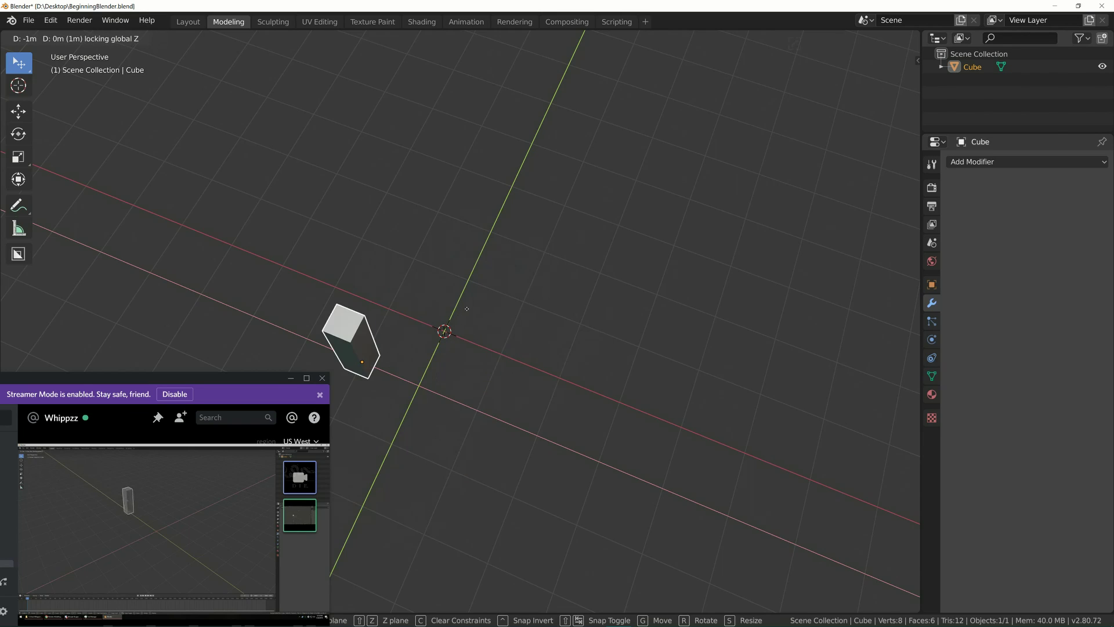
key("Escape")
key("g")
key("shift+z")
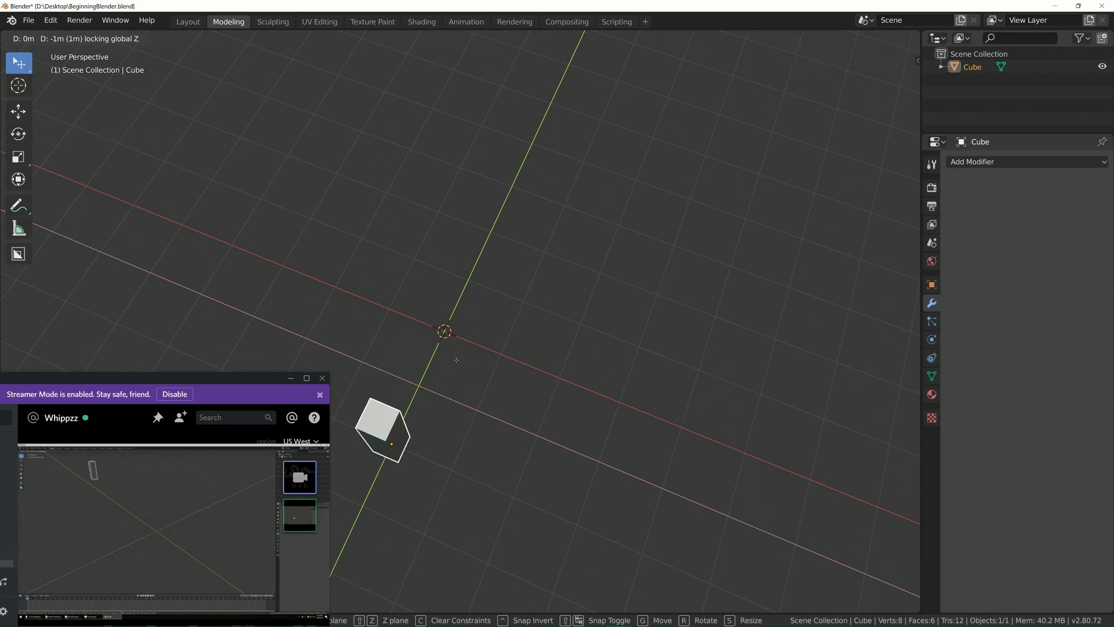
left_click(472, 307)
- Save the file and deselect the pillar
middle_click_drag(472, 308, 500, 294)
key("ctrl+s")
left_click(506, 307)
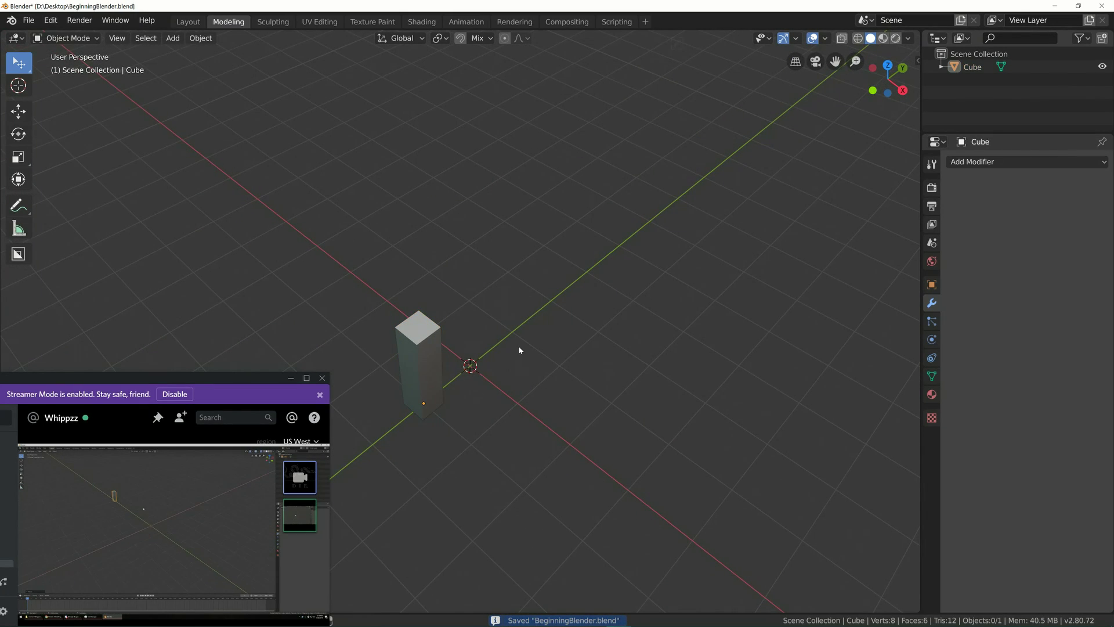
- View the pillar from a lower angle and save the file
middle_click_drag(520, 351, 523, 365)
middle_click_drag(523, 366, 492, 271, "shift")
scroll(524, 322, "up", 2)
middle_click_drag(492, 272, 515, 315, "shift")
middle_click_drag(502, 381, 526, 221)
key("ctrl+s")
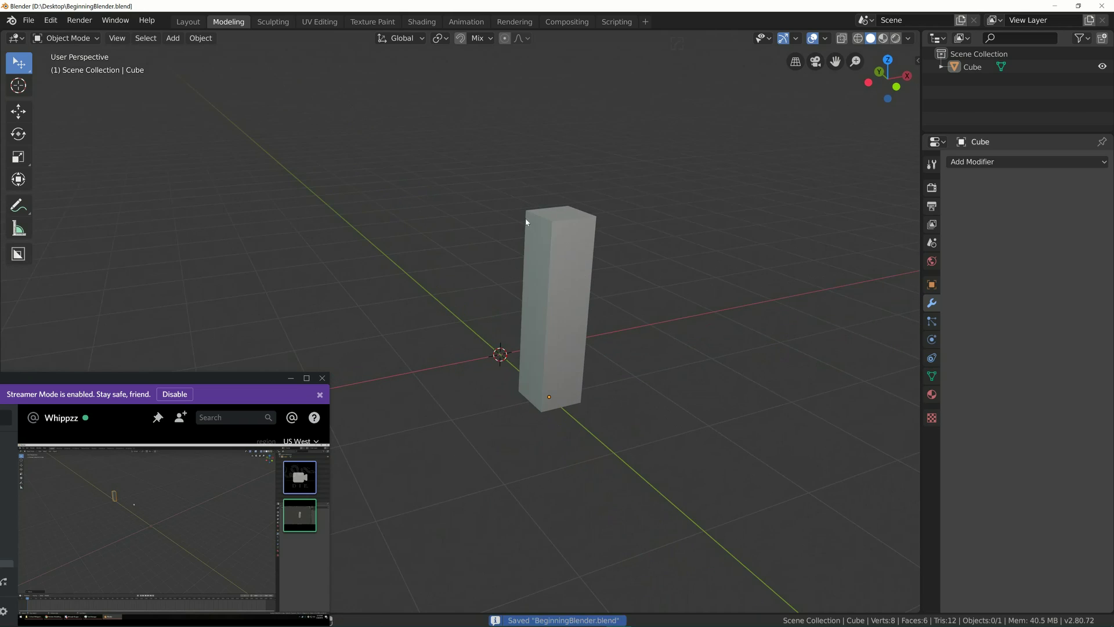
- Select the pillar and move it with movement constrained to the global Z axis
scroll(524, 218, "down", 4)
middle_click_drag(515, 319, 455, 340)
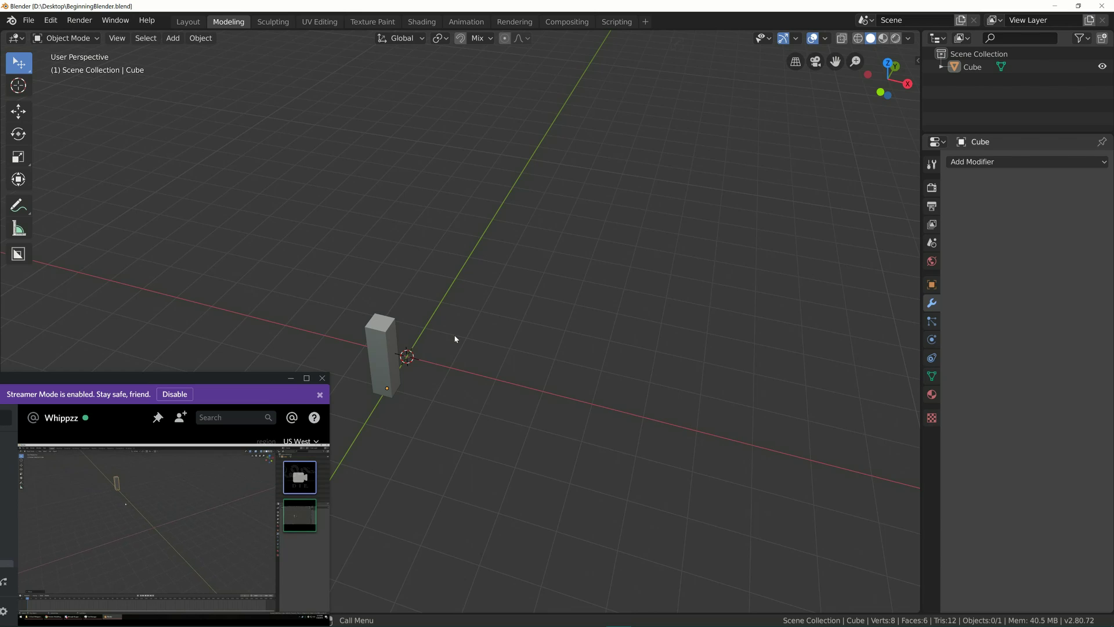
left_click(370, 359)
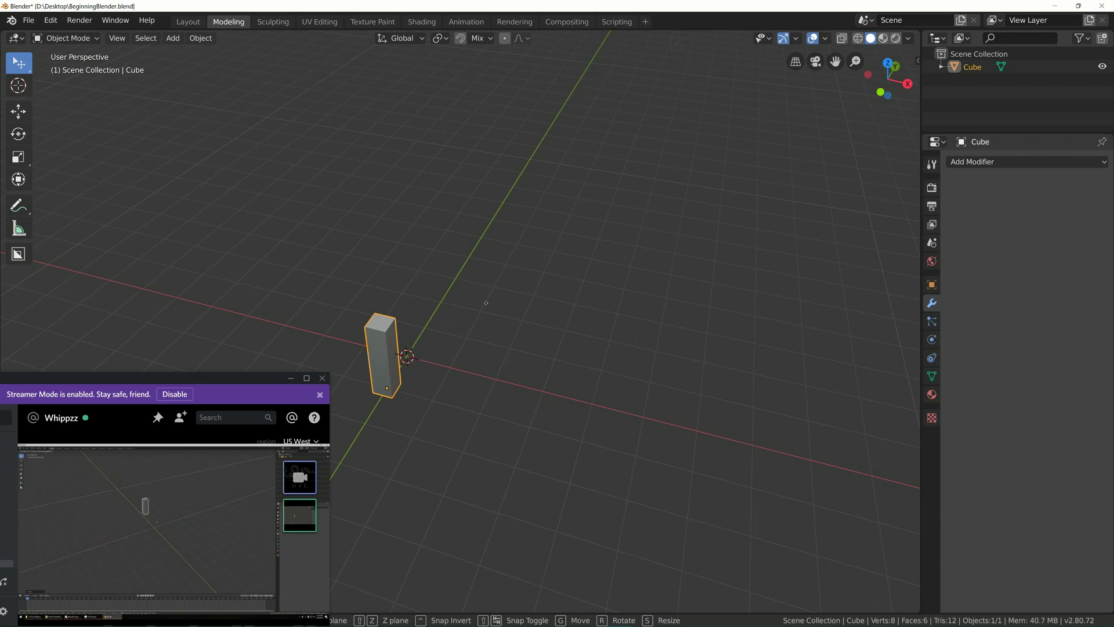
key("g")
key("z")
left_click(471, 213)
middle_click_drag(471, 213, 486, 206)
- Move the pillar freely without any axis constraint, twice, from different viewing angles
key("g")
left_click(612, 288)
middle_click_drag(612, 288, 634, 276)
key("g")
left_click(633, 306)
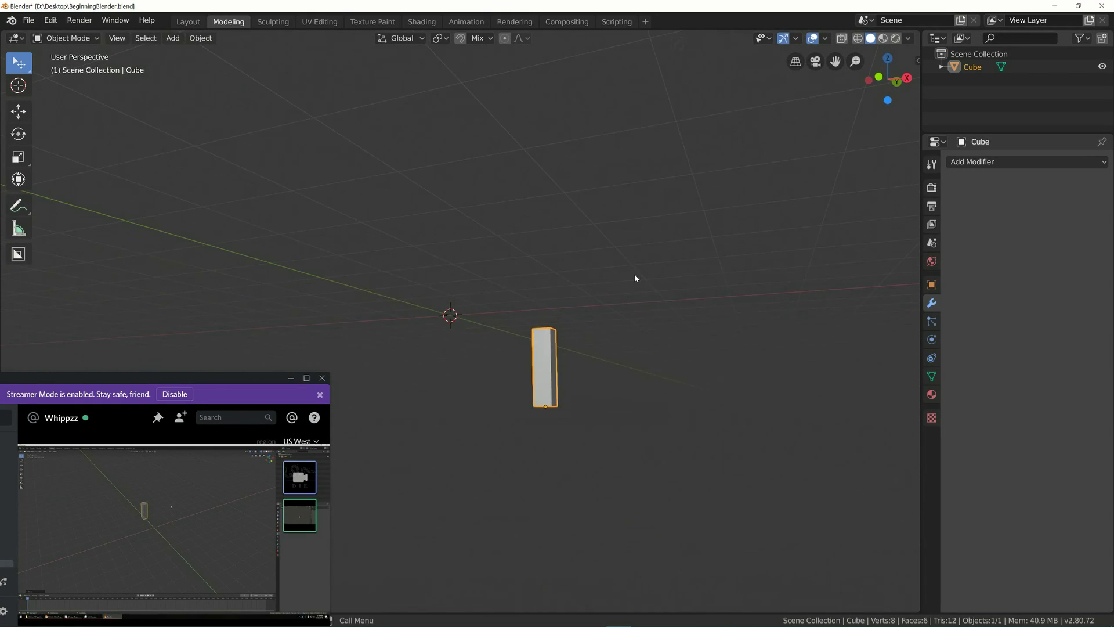
- Raise the pillar along the global Z axis and check its base against the ground from several angles
key("g")
key("z")
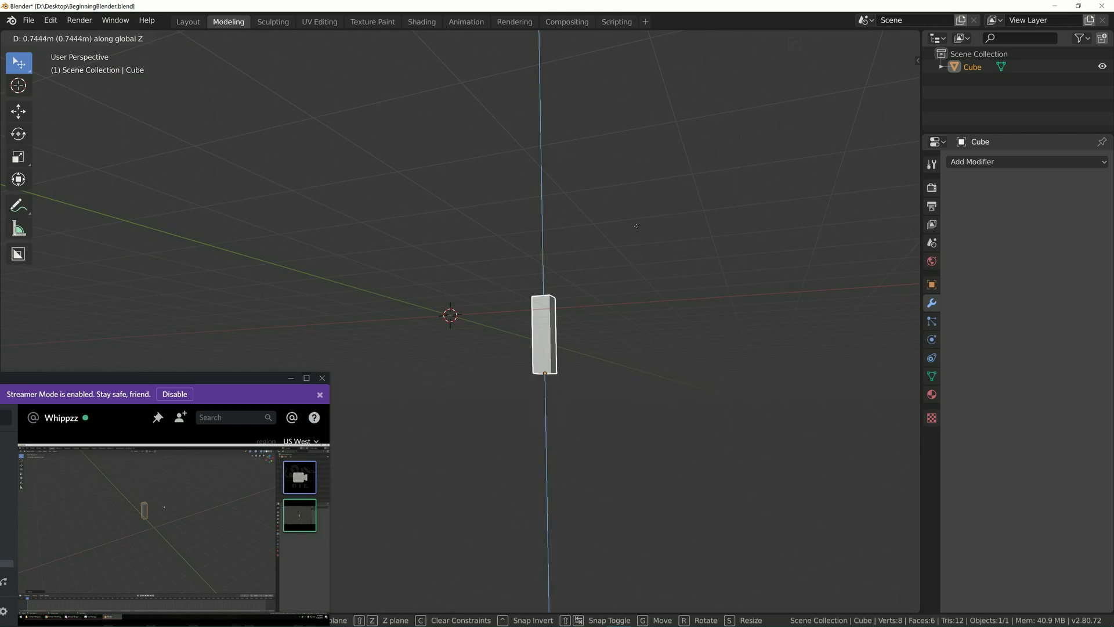
left_click(633, 191)
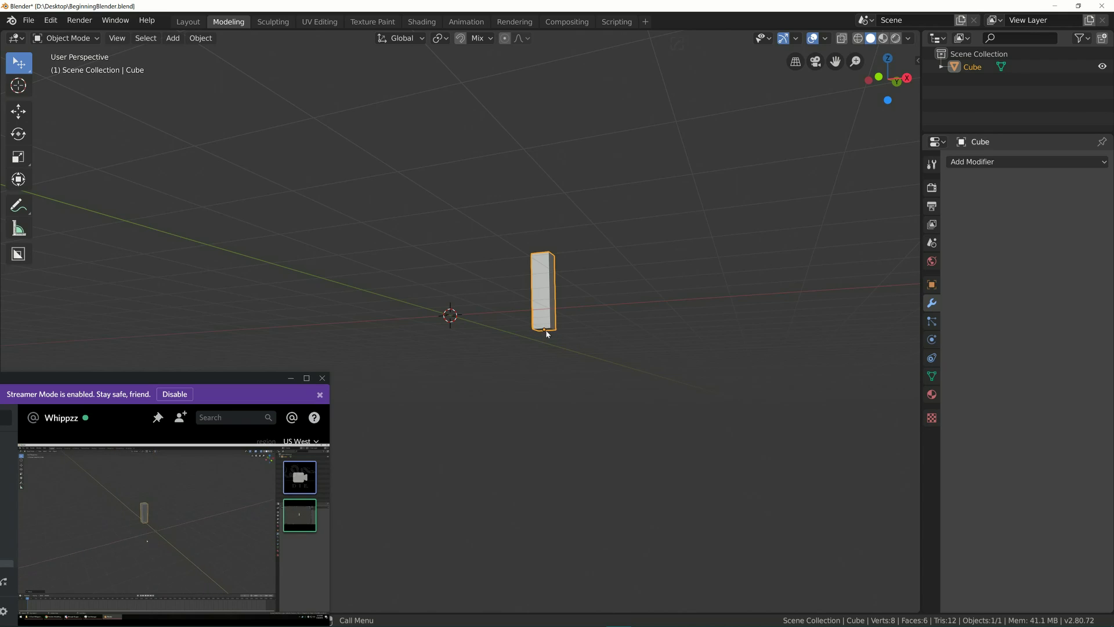
middle_click_drag(553, 320, 575, 323)
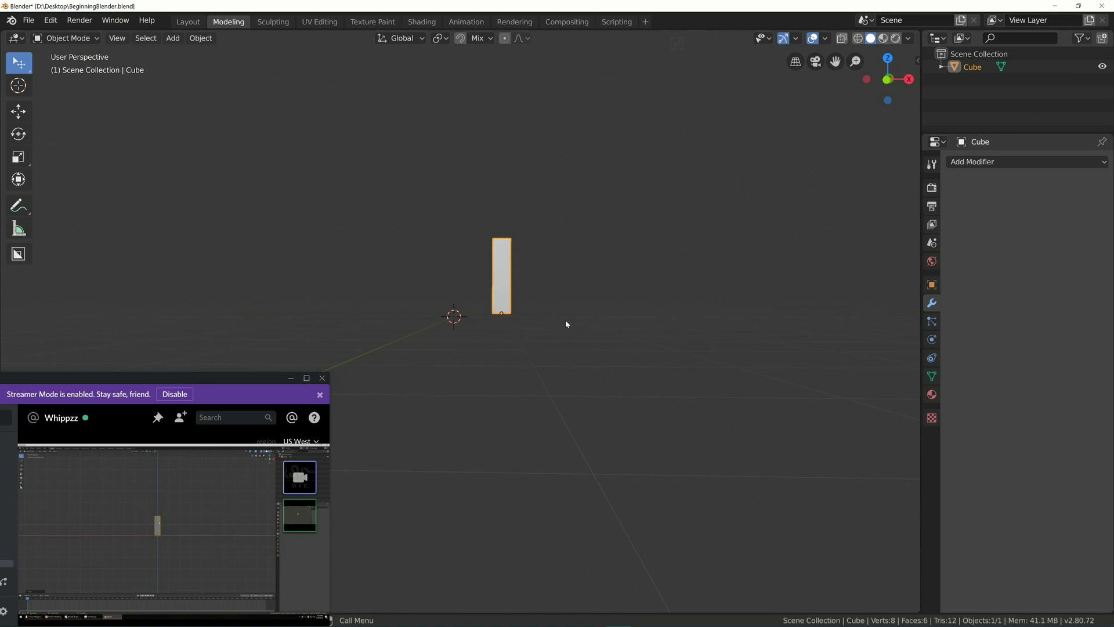
middle_click_drag(565, 325, 547, 353)
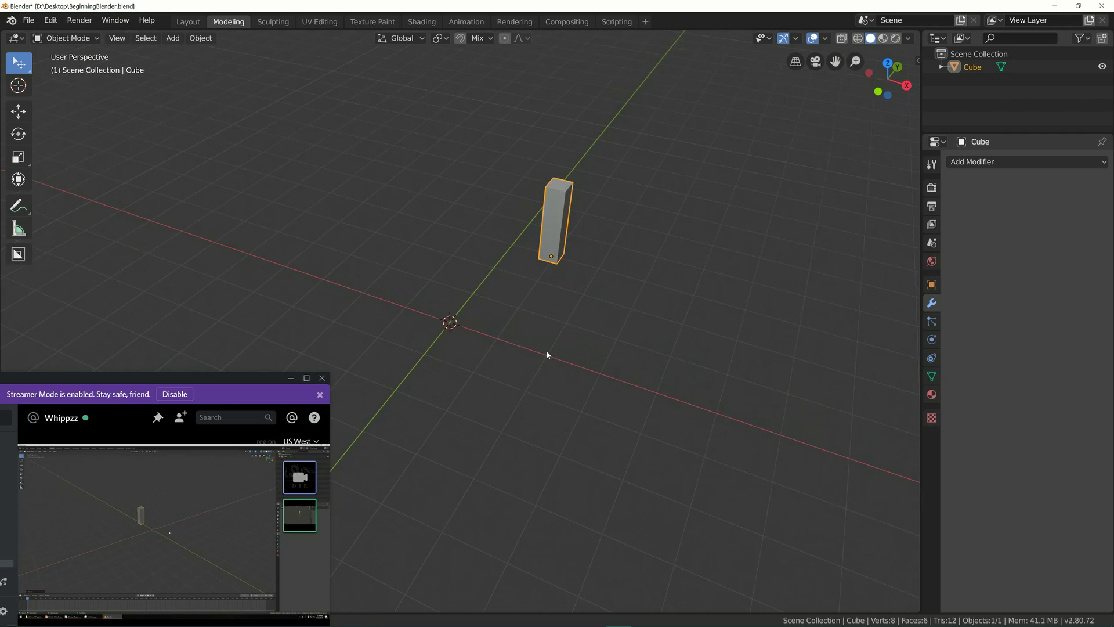
- Move the pillar across the ground plane with Z locked, deselect it and save the file
left_click_drag(544, 259, 544, 261)
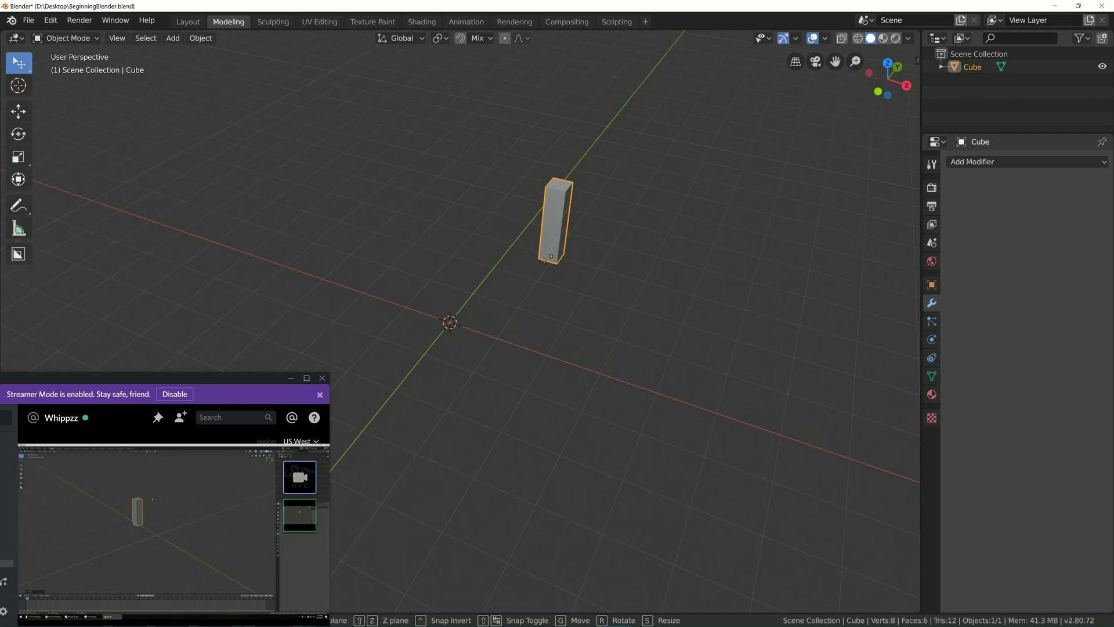
right_click(544, 260)
key("g")
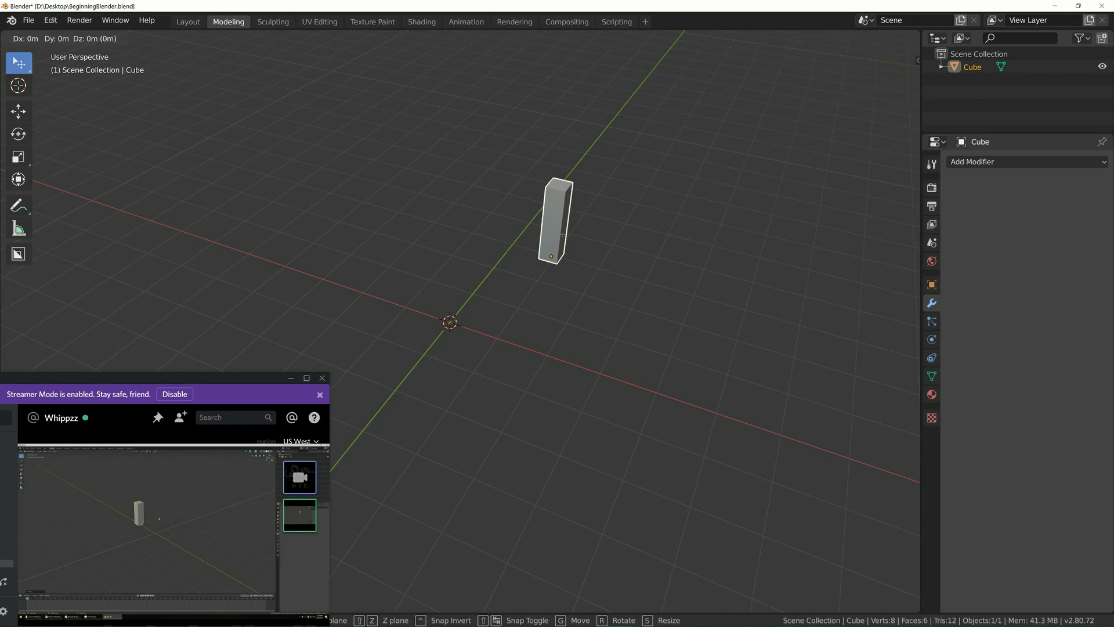
key("shift+z")
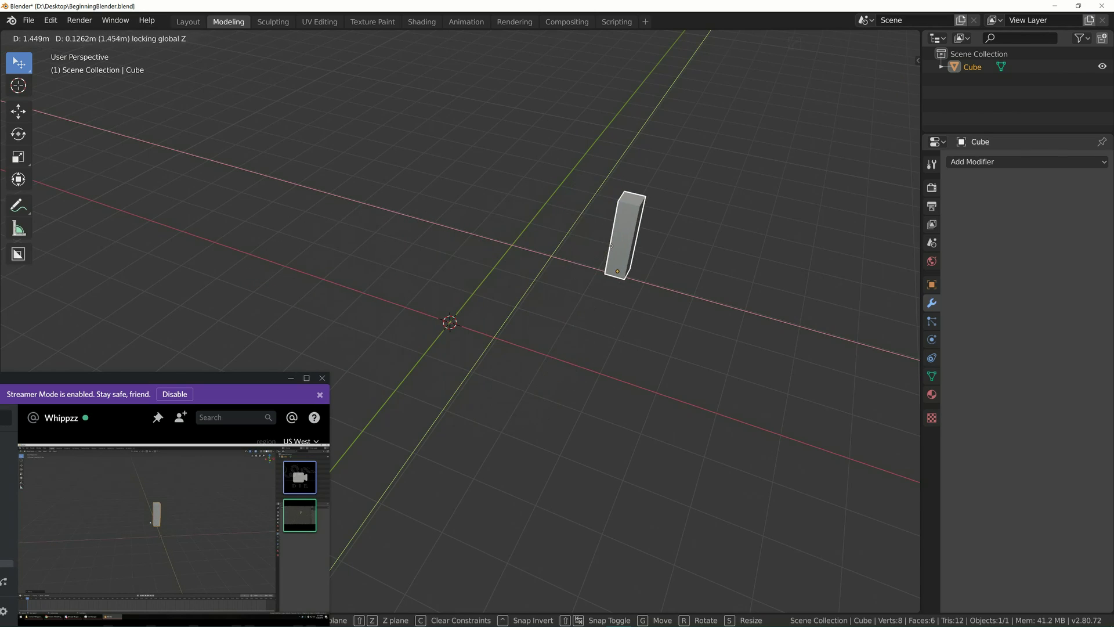
left_click(519, 266)
key("alt+a")
key("ctrl+s")
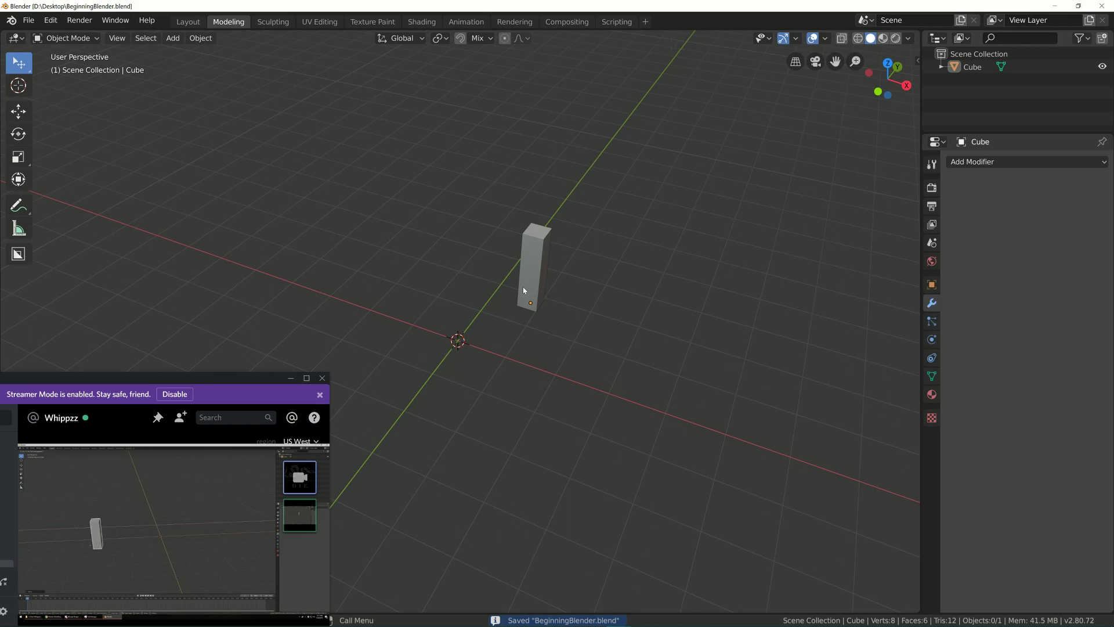
- Select the pillar, move it toward the negative Y side with Z locked, and deselect it
middle_click_drag(525, 307, 520, 328, "shift")
left_click(530, 316)
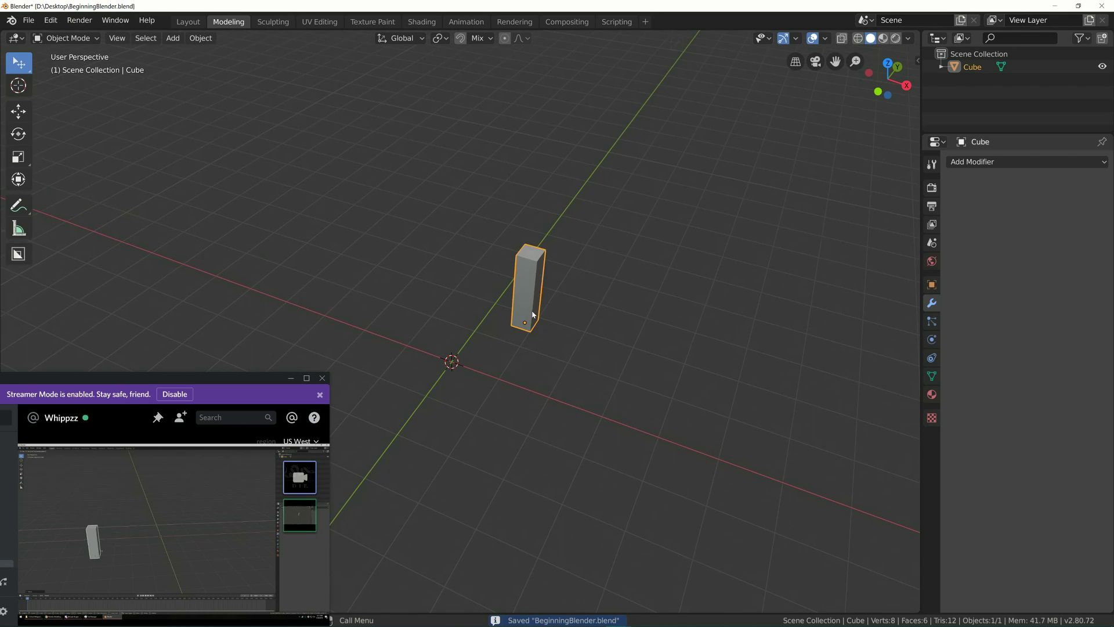
key("g")
key("shift+z")
left_click(401, 449)
left_click(481, 377)
- Add a plane mesh at the 3D cursor on the world origin
middle_click_drag(481, 382, 544, 327, "shift")
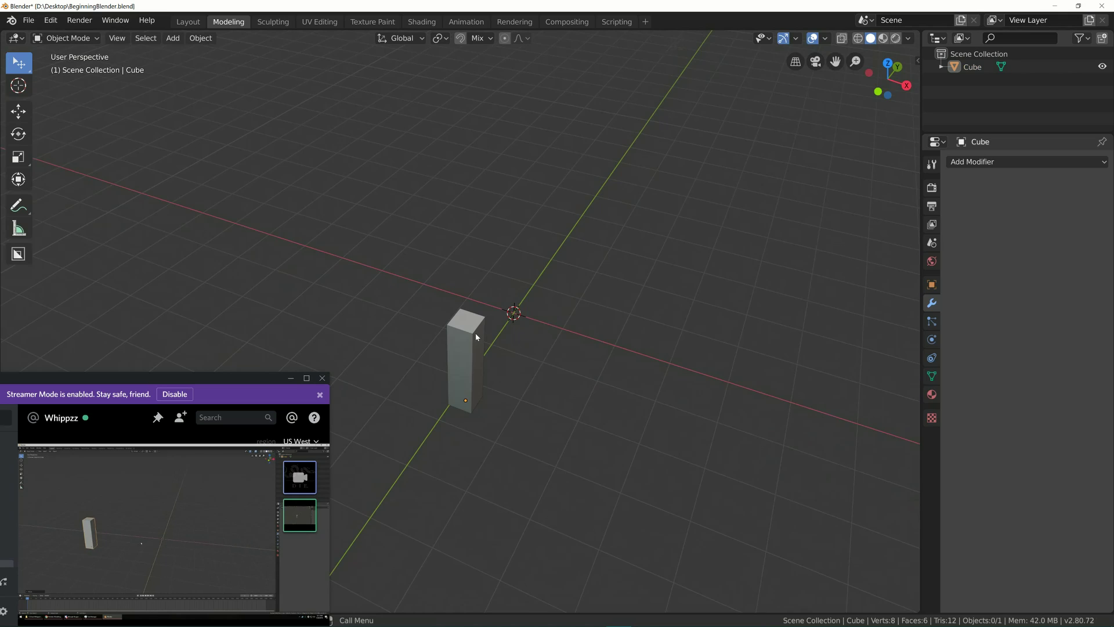
middle_click_drag(518, 294, 553, 273)
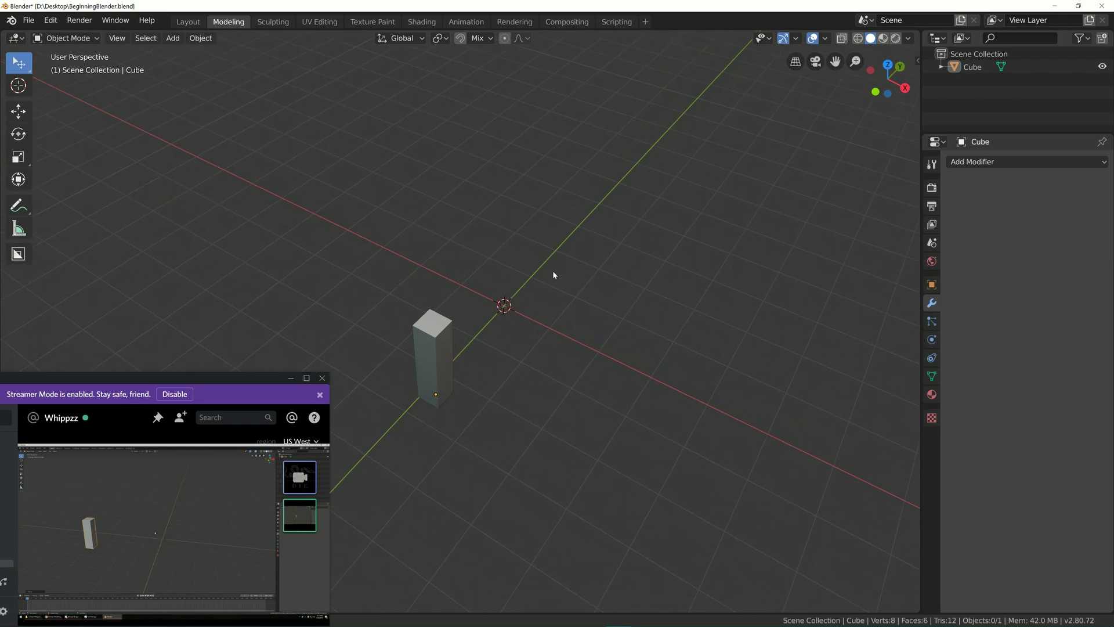
scroll(552, 270, "up", 2)
key("shift+a")
mouse_move(557, 266)
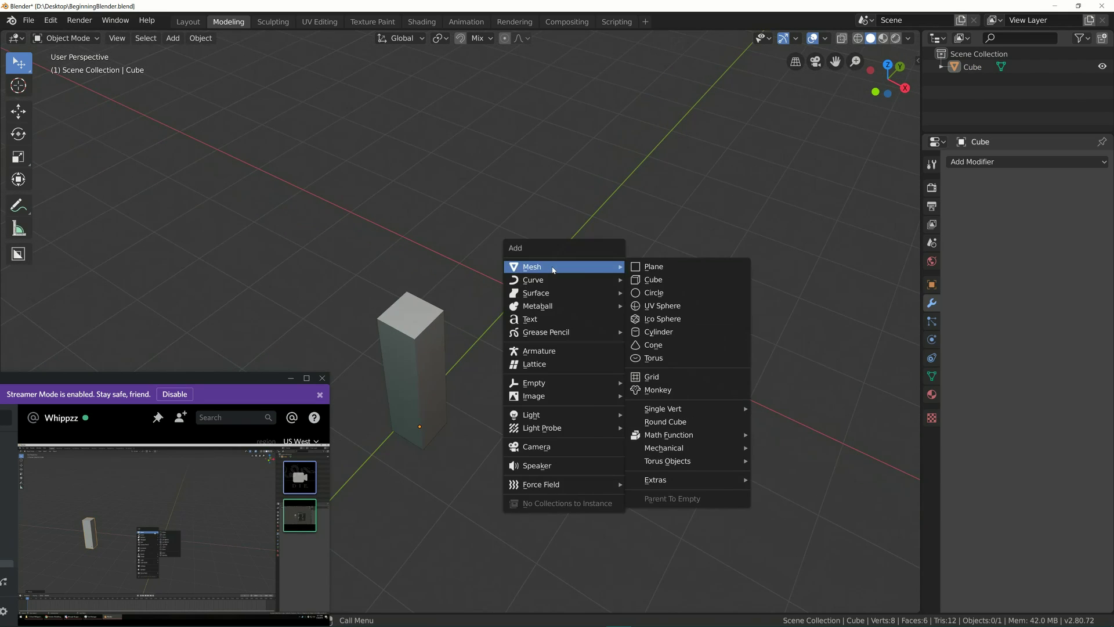
left_click(671, 266)
scroll(626, 323, "up", 2)
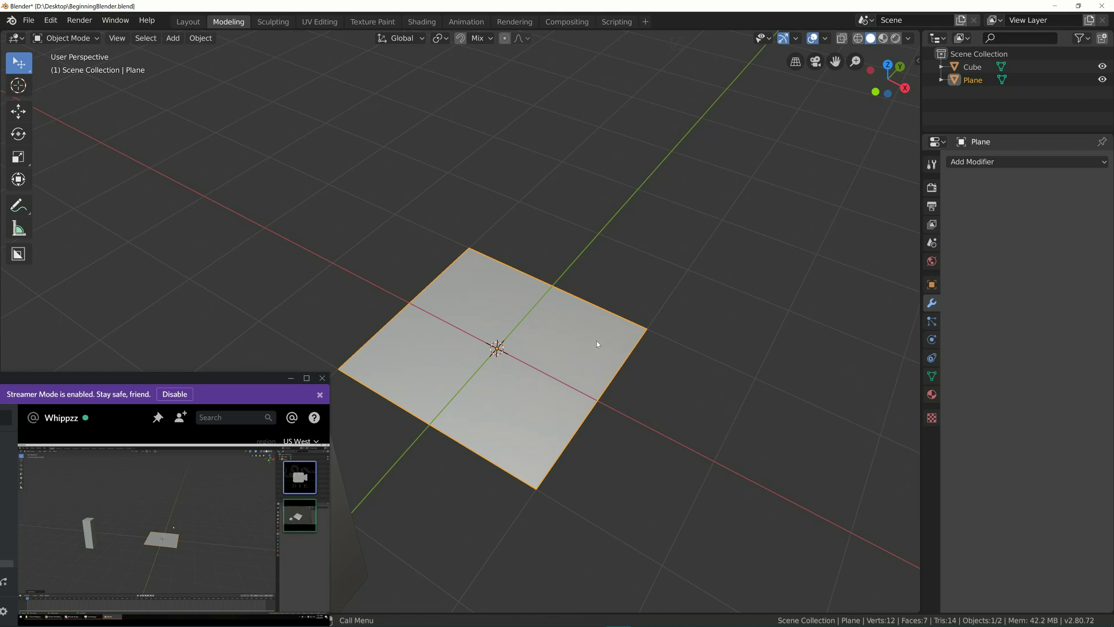
scroll(598, 345, "down", 2)
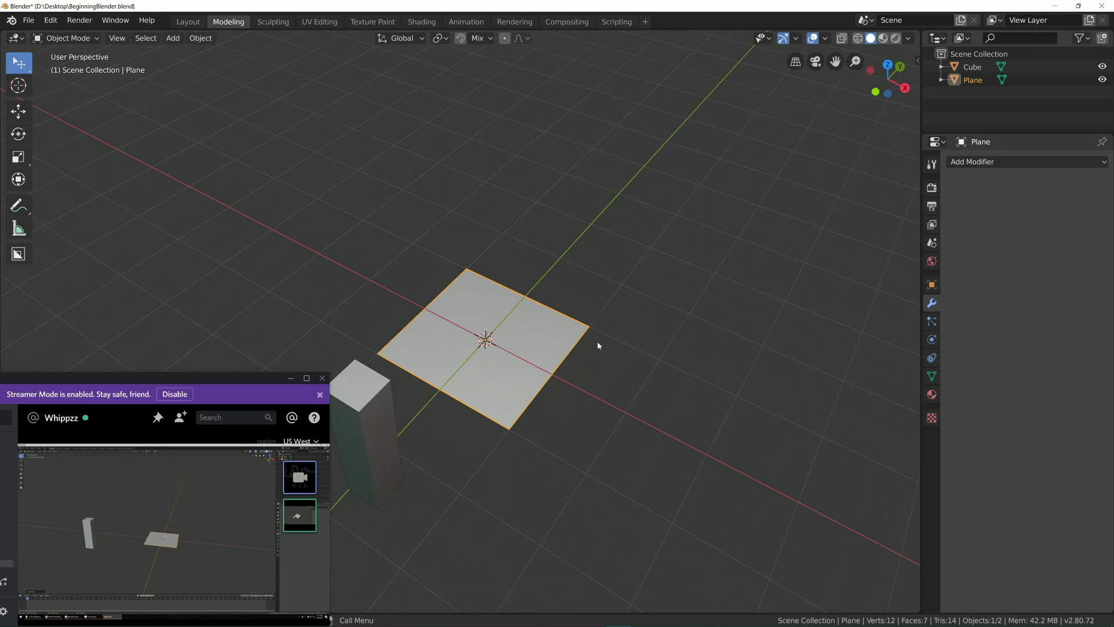
key("shift+a")
mouse_move(591, 362)
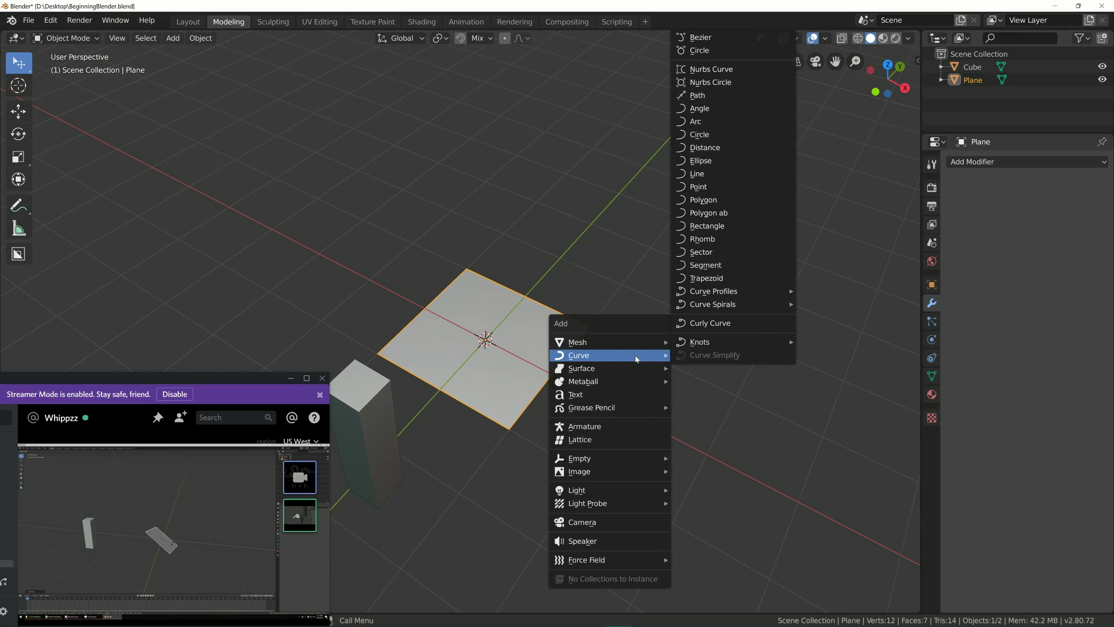
key("m")
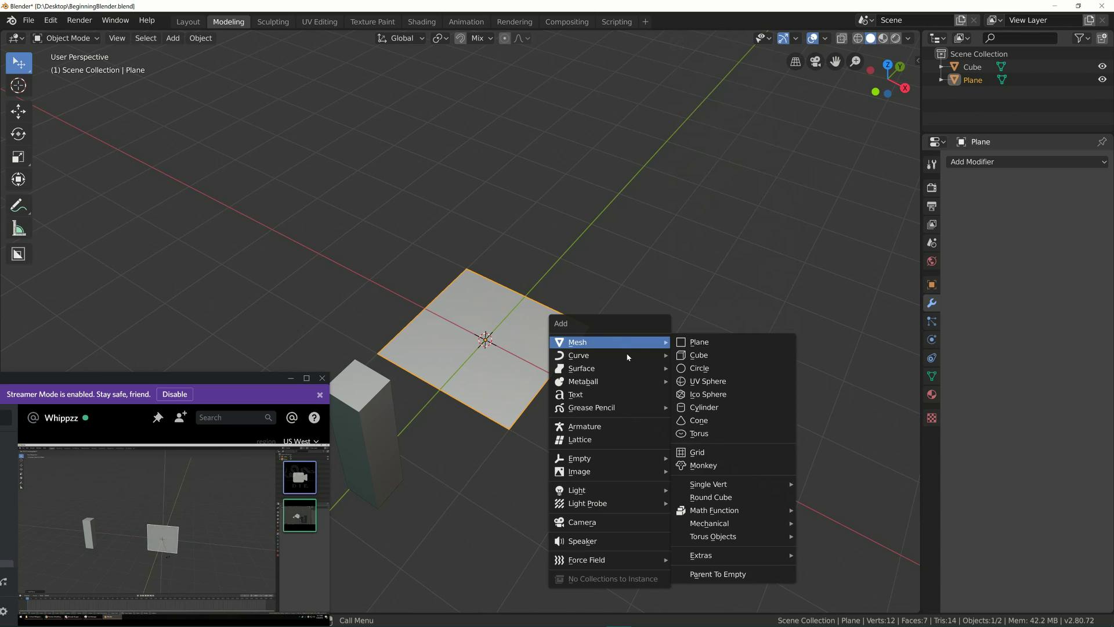
key("Escape")
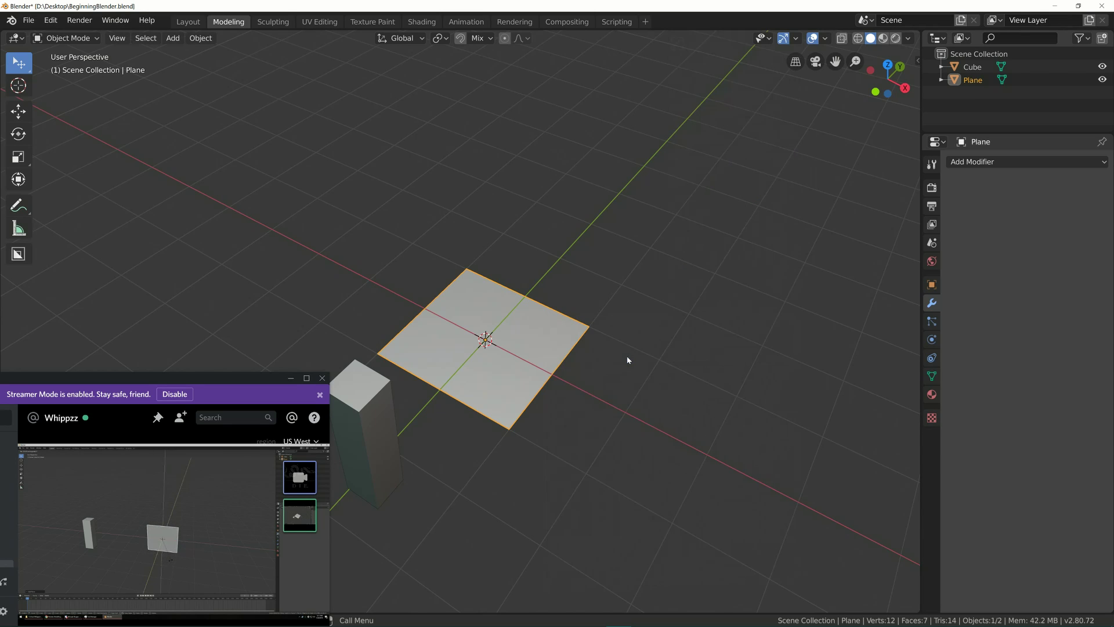
- Enter Edit Mode on the new plane
mouse_move(560, 314)
middle_mouse_down("shift")
mouse_move(574, 321)
mouse_move(577, 303)
mouse_move(562, 329)
mouse_move(578, 330)
mouse_move(565, 331)
middle_mouse_up("shift")
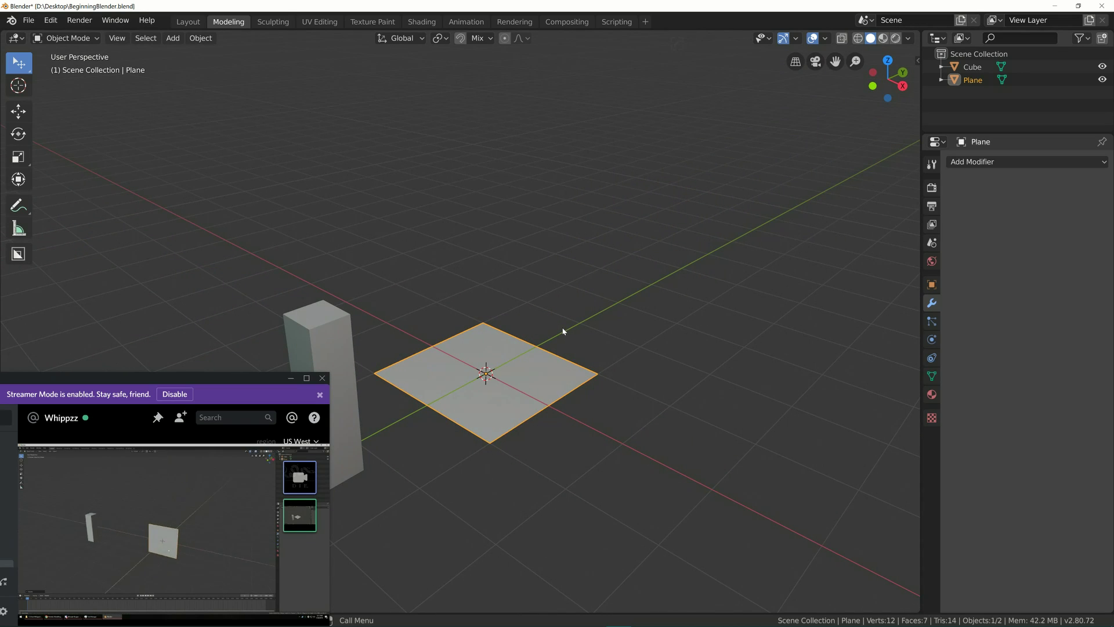
key("Tab")
middle_click_drag(560, 328, 603, 284, "shift")
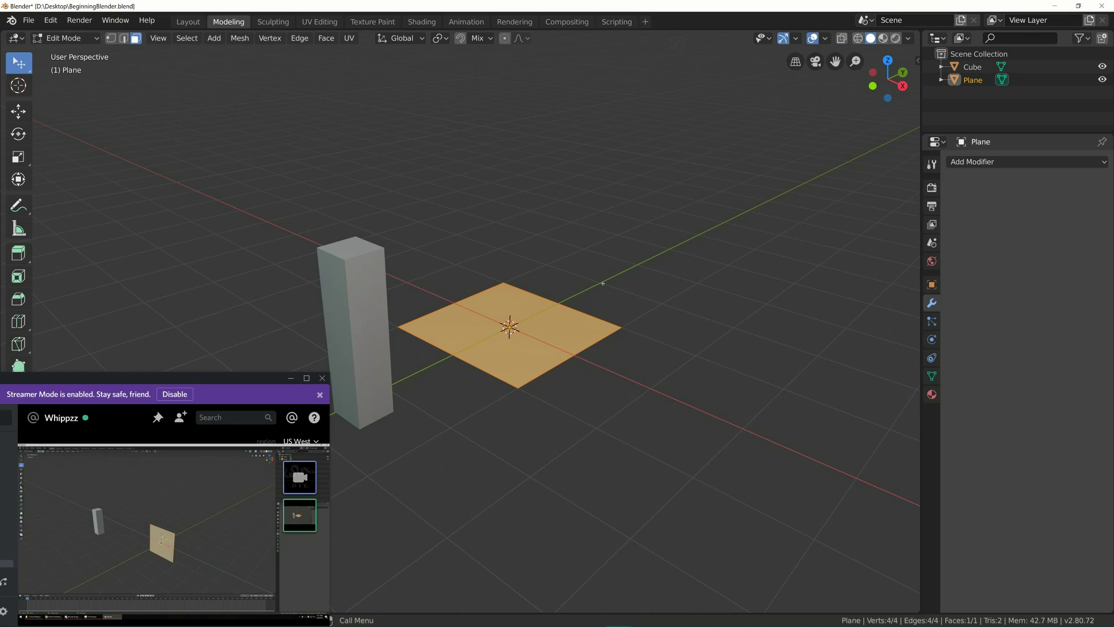
- Rotate the plane 90° about the global X axis so it stands upright, and save the file
key("r")
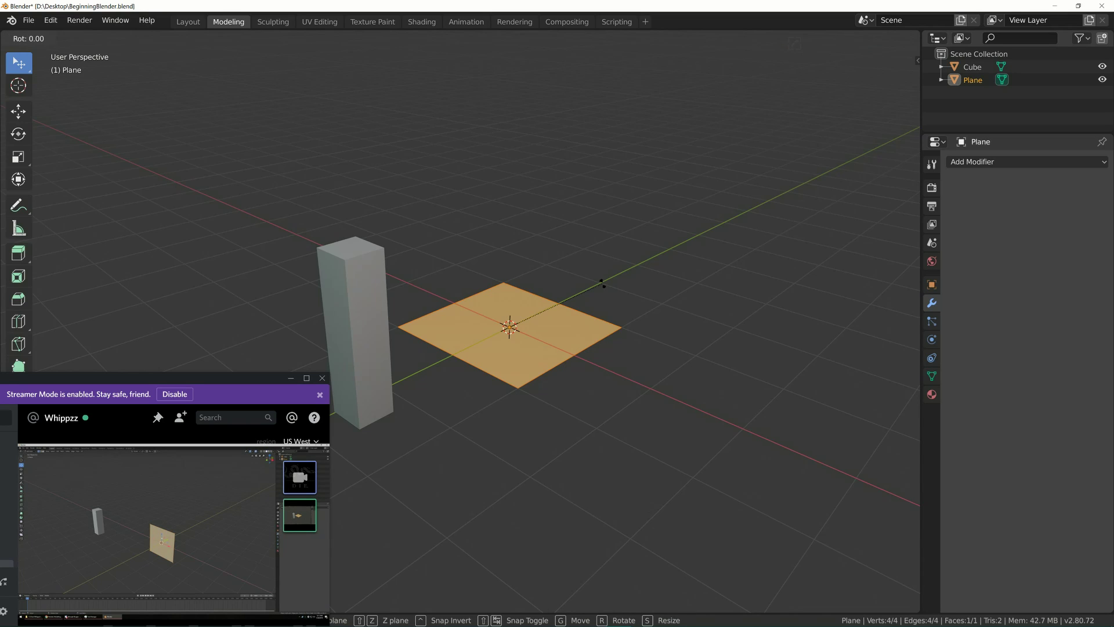
type("x90")
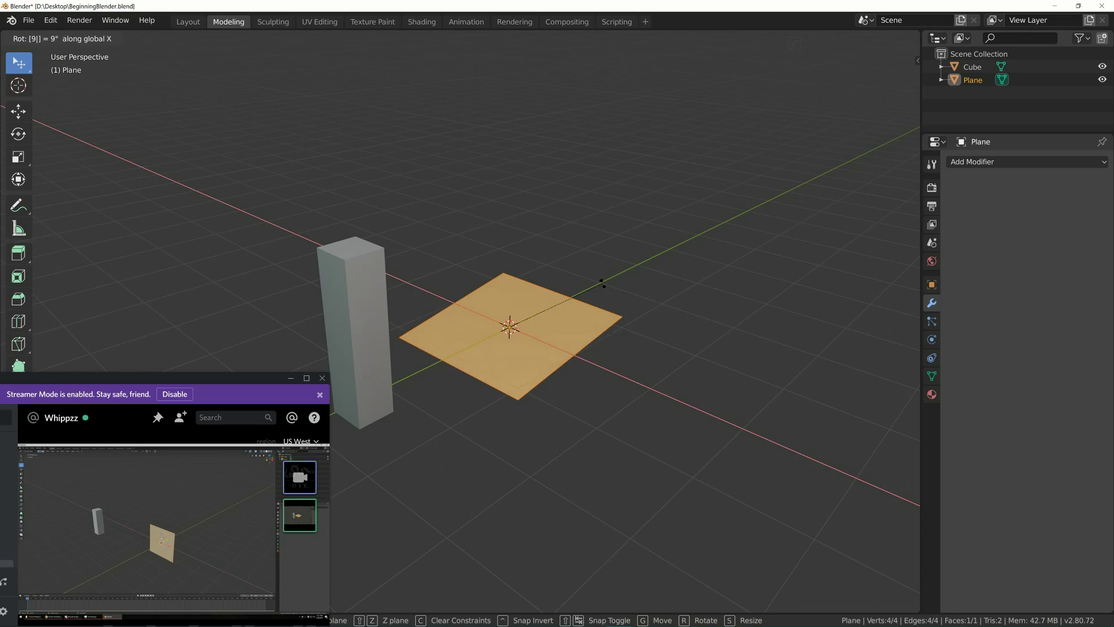
key("Return")
middle_click_drag(603, 283, 610, 243)
key("ctrl+s")
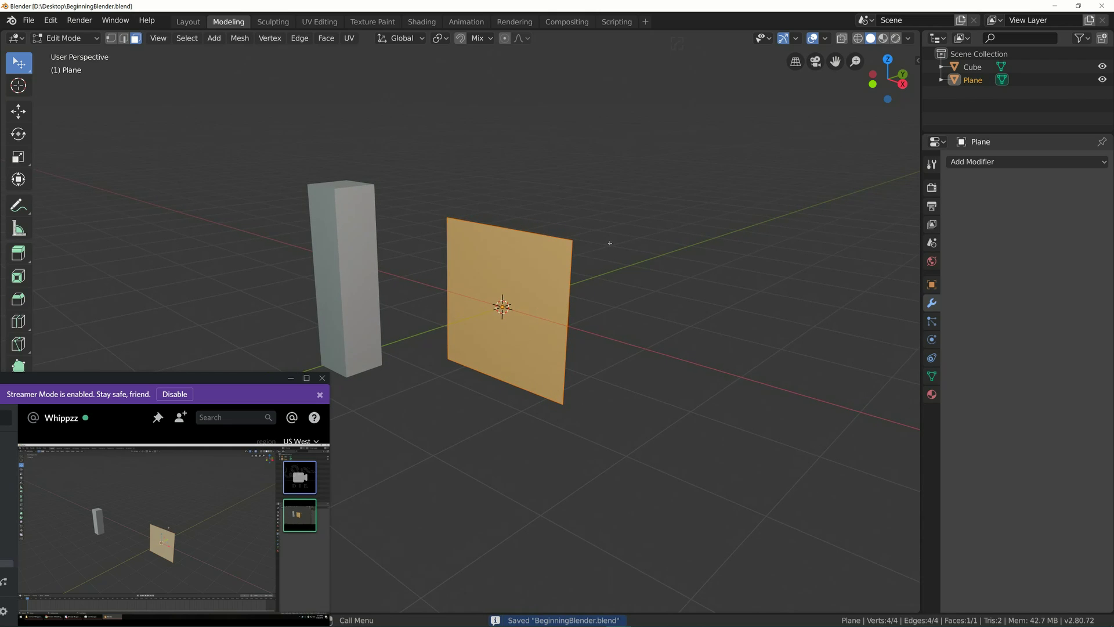
- Select the plane's two bottom vertices and move them up 1 m along the Z axis
scroll(592, 261, "down", 2)
scroll(559, 296, "down", 2)
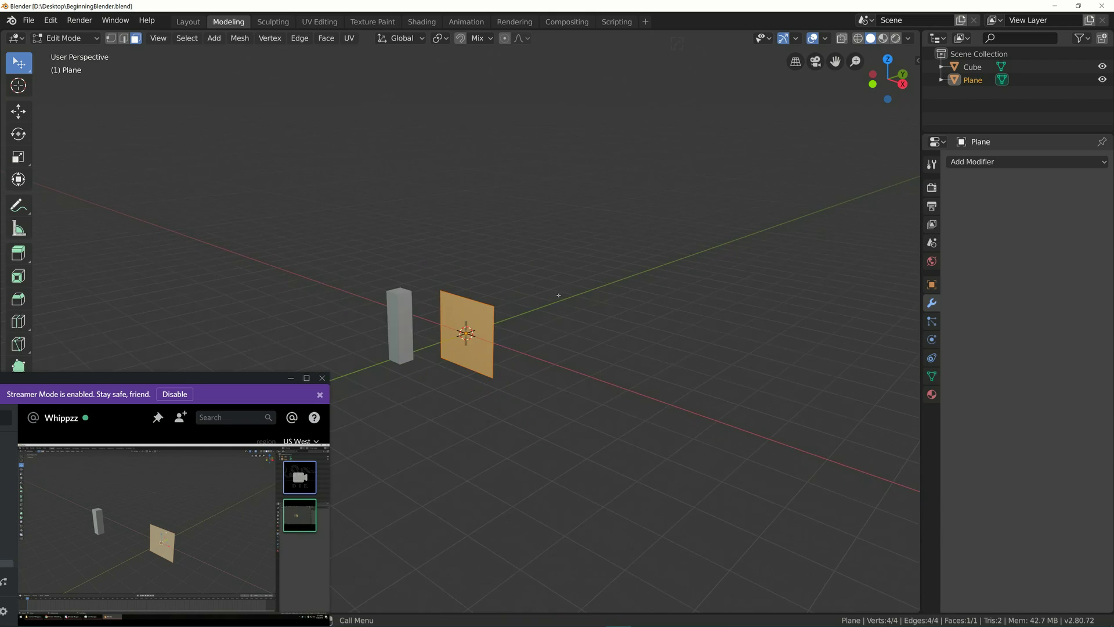
scroll(559, 296, "up", 3)
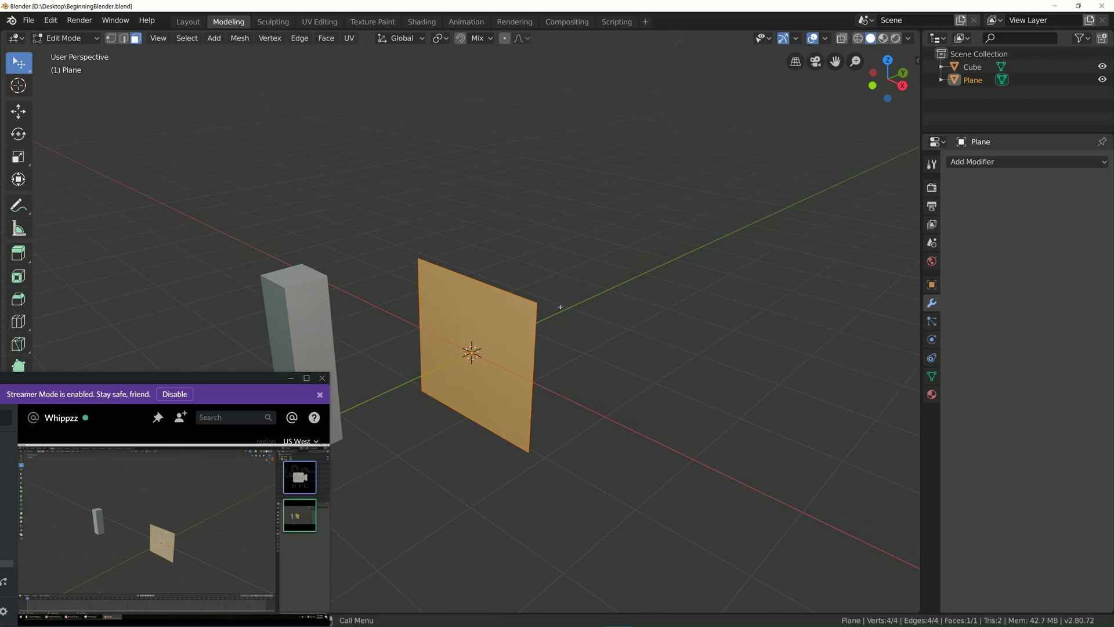
middle_click_drag(561, 306, 593, 273, "shift")
key("1")
left_click(563, 417)
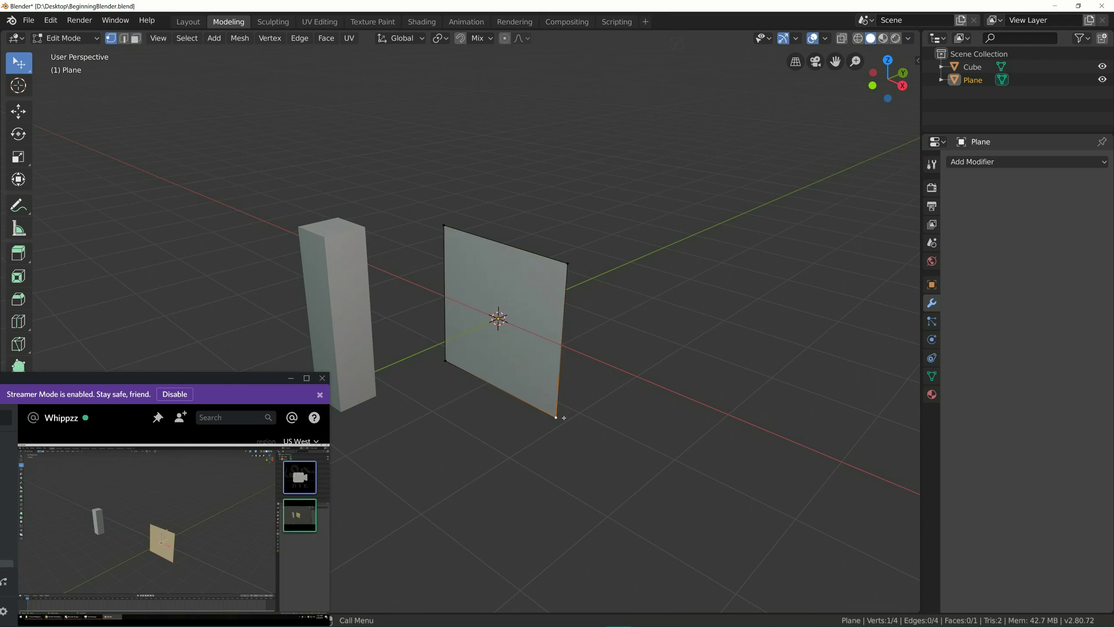
left_click(445, 361, "shift")
middle_click_drag(595, 322, 551, 421, "shift")
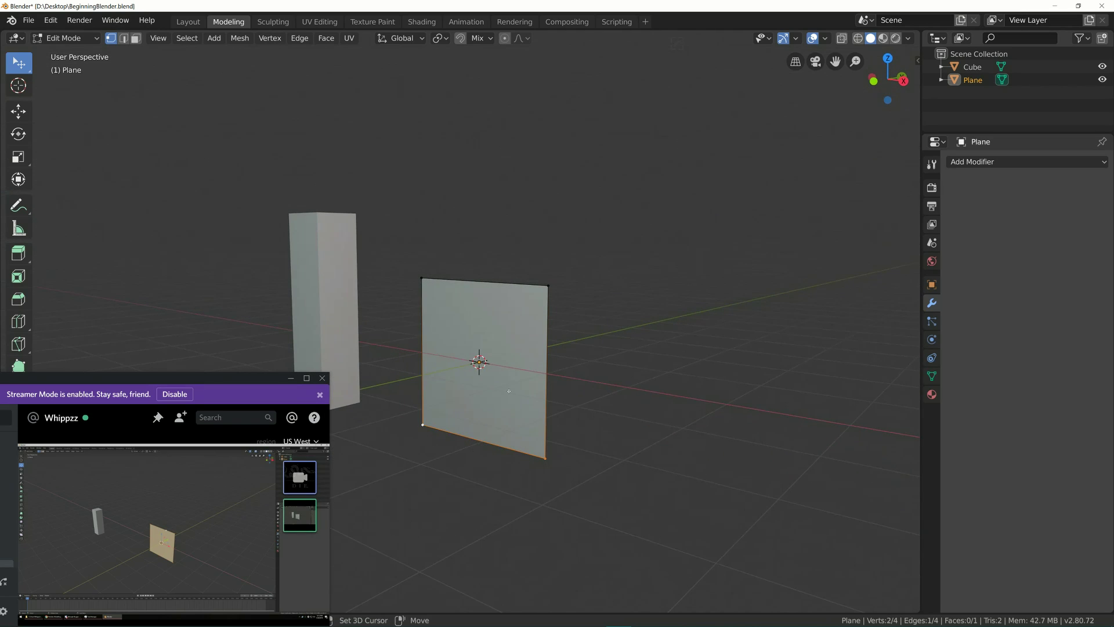
key("g")
key("z")
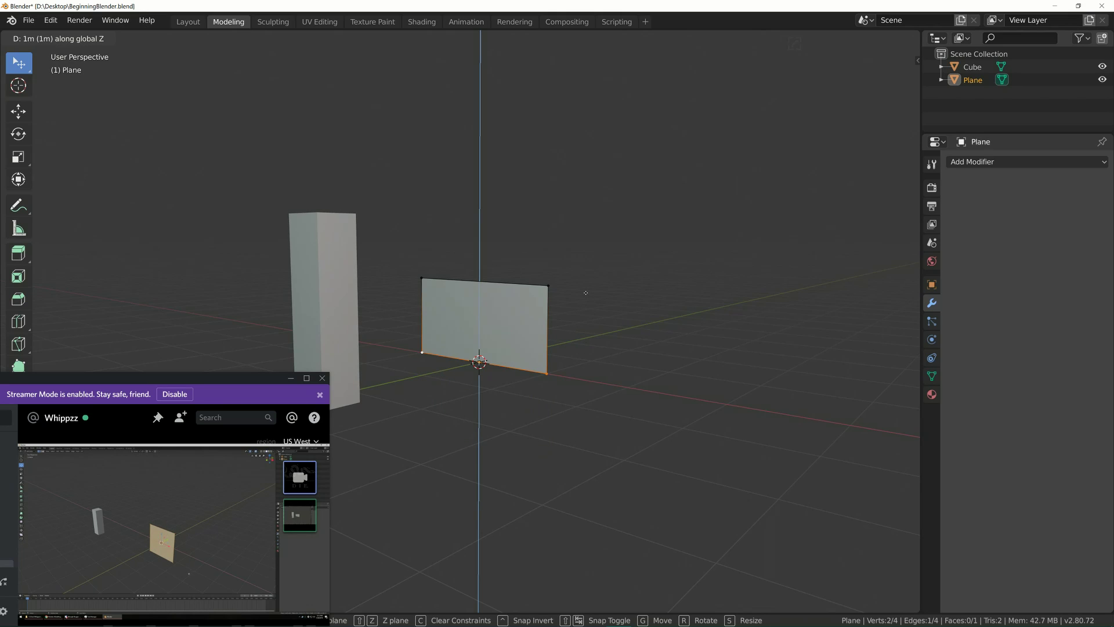
left_click(585, 293)
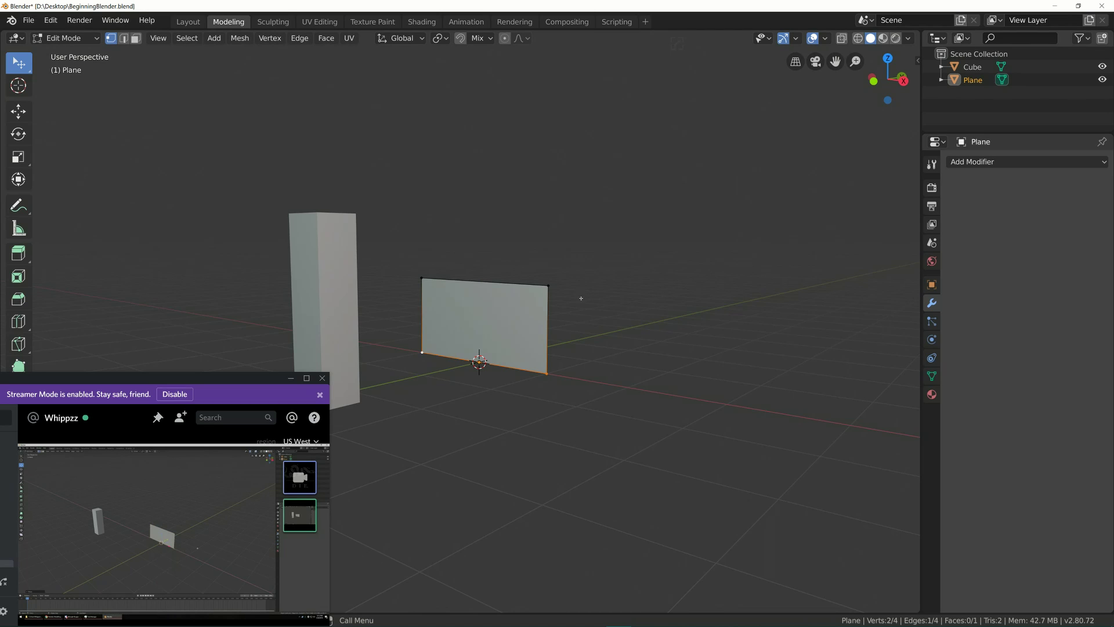
- Return to Object Mode and move the tall box horizontally, without changing its height, closer to the plane
middle_click_drag(583, 296, 431, 333)
left_click(541, 338)
key("2")
left_click(521, 383)
key("Tab")
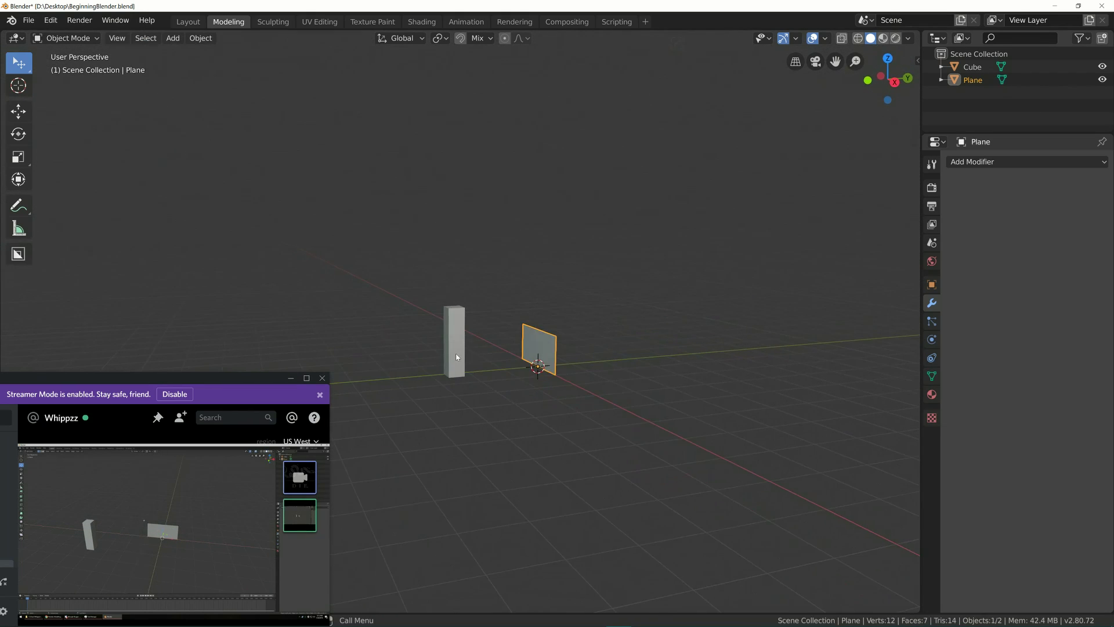
left_click(457, 351)
key("g")
key("shift+z")
left_click(486, 350)
- Select the plane, enter Edit Mode and select all of its geometry
middle_click_drag(623, 343, 536, 383, "shift")
left_click(544, 400)
key("Tab")
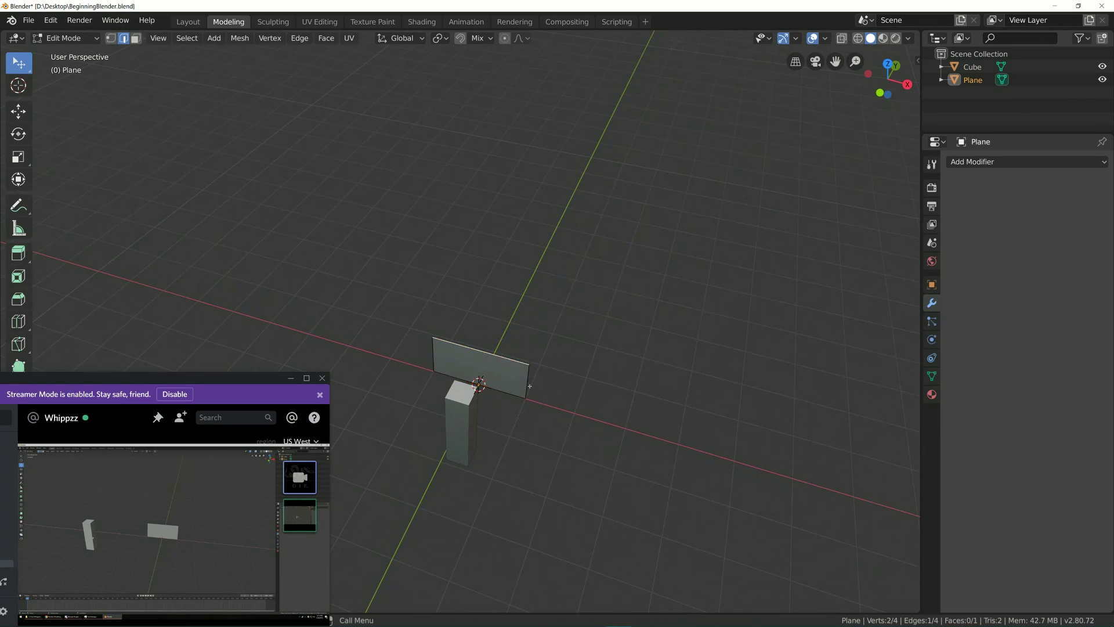
key("alt+a")
key("a")
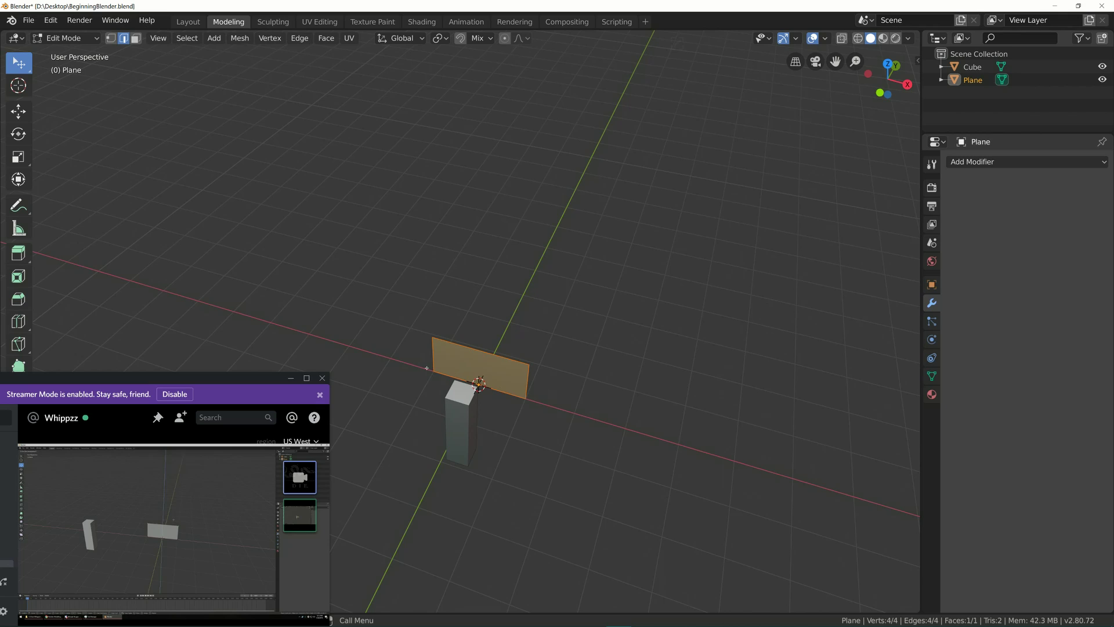
- Select the plane's vertical edge on the positive X side in edge select mode and move it outward along X
middle_click_drag(547, 394, 516, 363, "shift")
scroll(547, 406, "up", 2)
left_click(561, 428)
key("1")
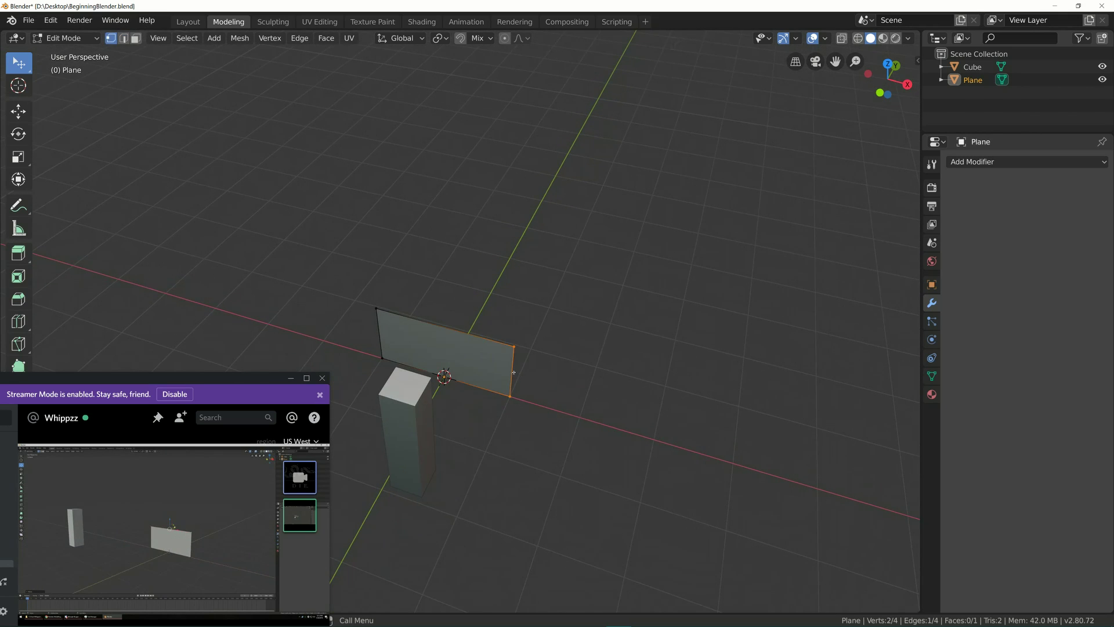
key("2")
scroll(542, 384, "up", 3)
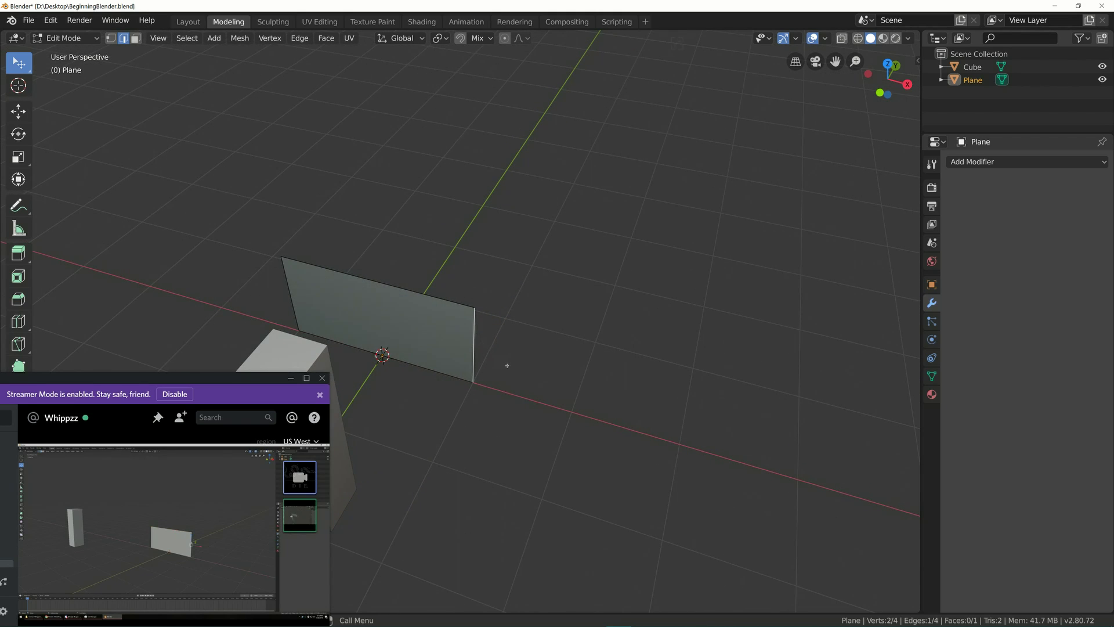
key("g")
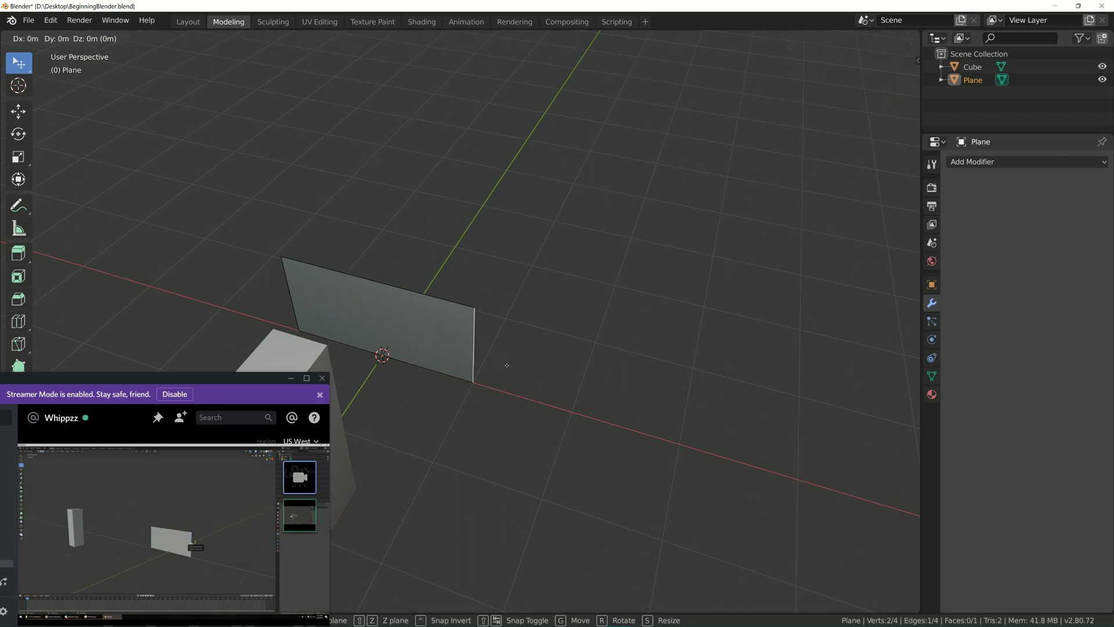
key("x")
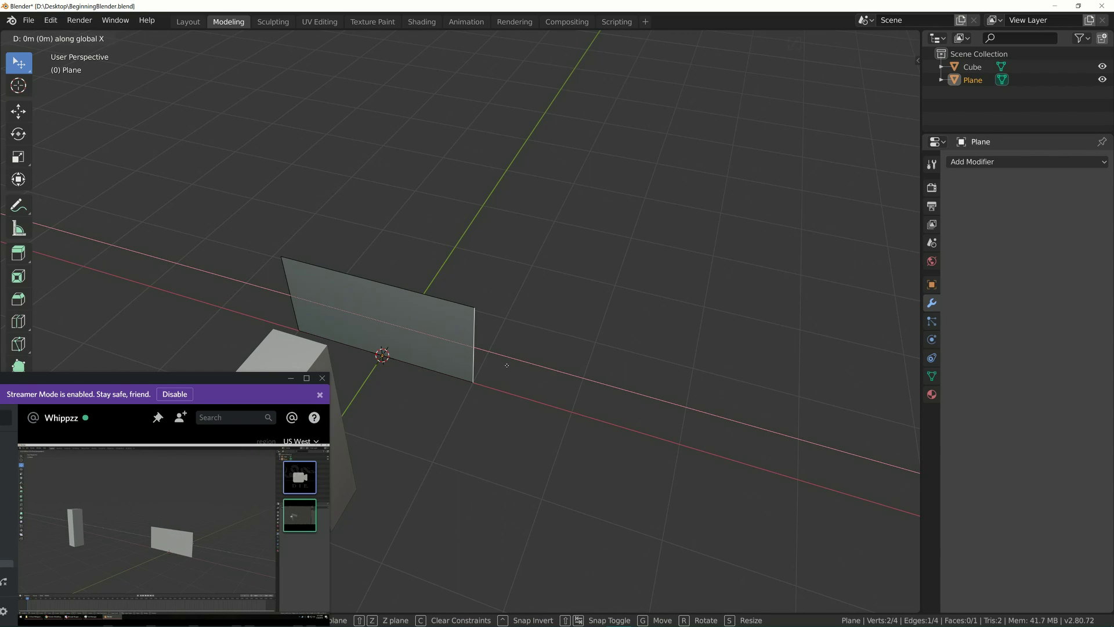
left_click(578, 391)
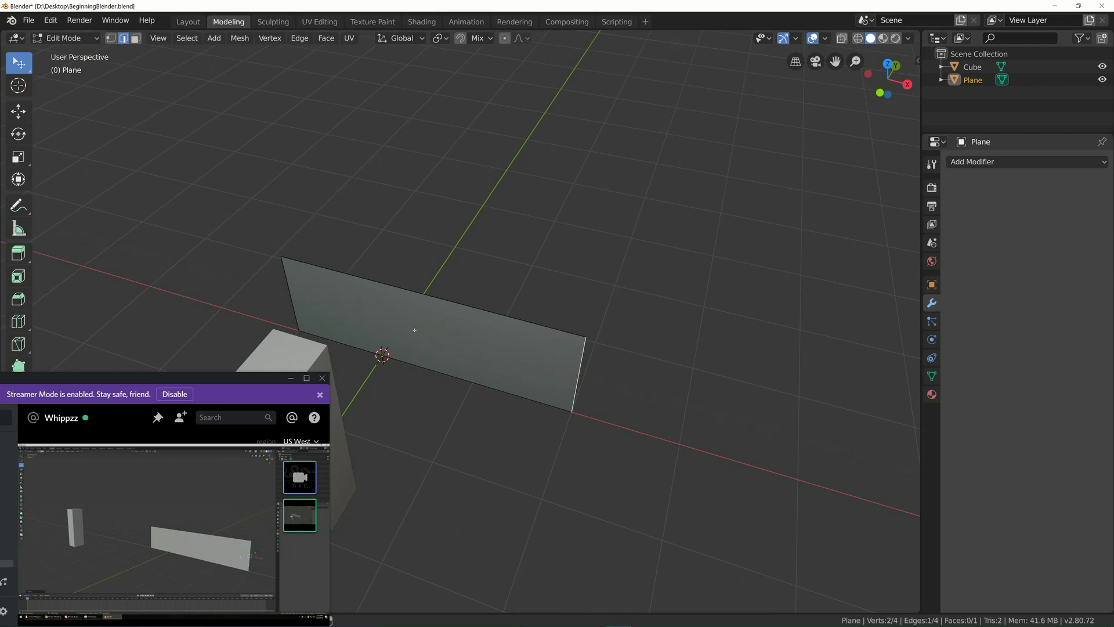
- Extend the same vertical edge farther out along the X axis
middle_click_drag(410, 323, 569, 340)
key("g")
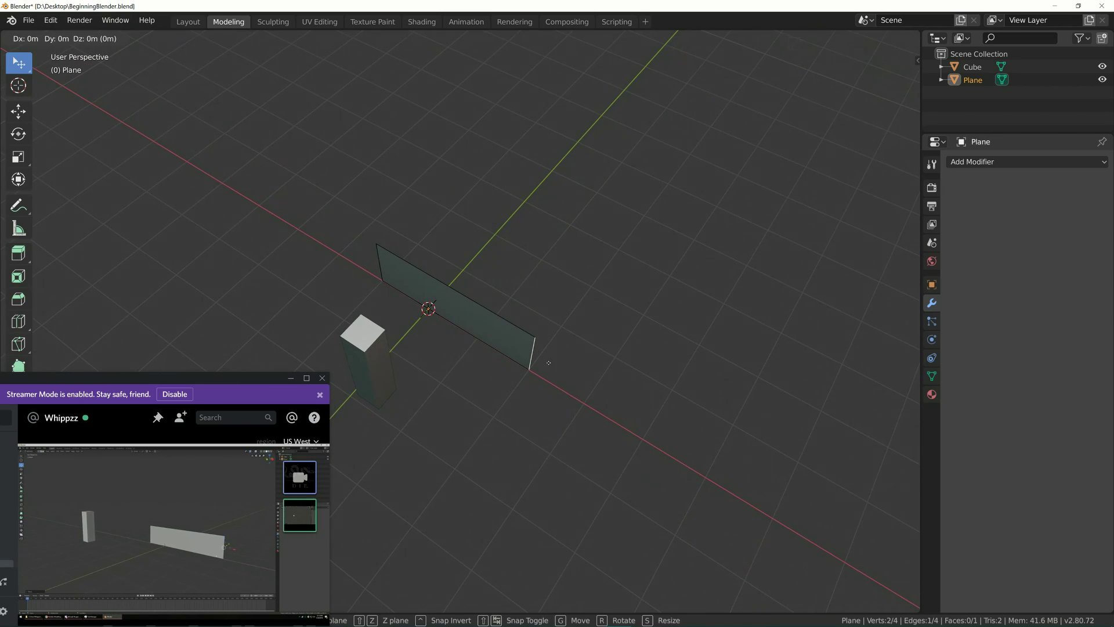
key("x")
left_click(591, 387)
- Move the plane's opposite vertical edge along X with snapping until it meets the world origin
left_click(379, 262)
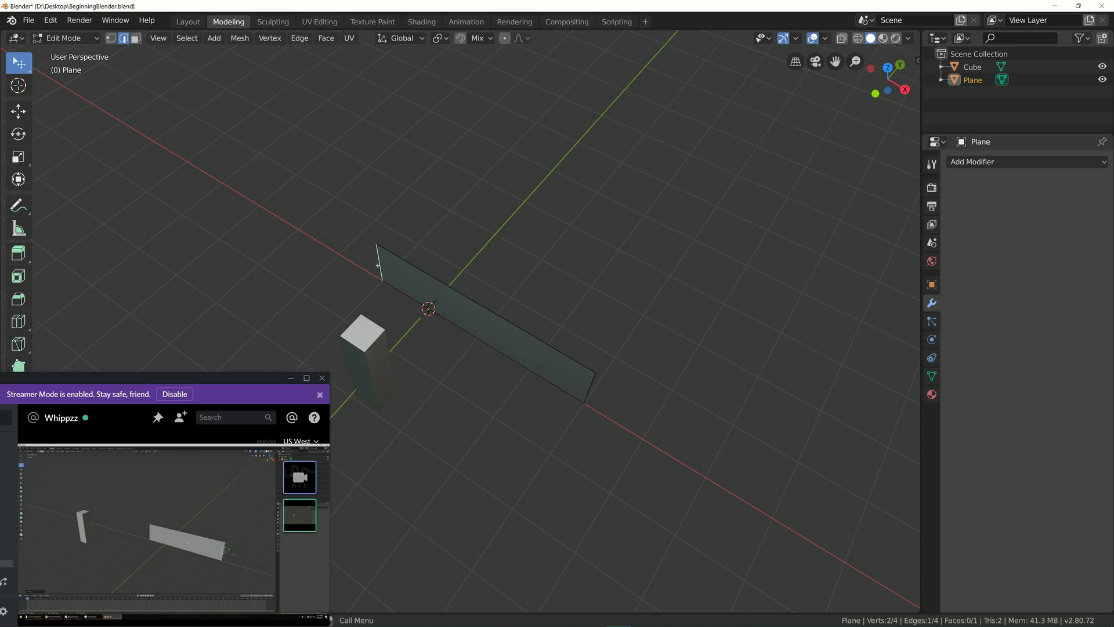
key("g")
key("x")
left_click(438, 286, "ctrl")
- Lengthen the wall by moving its far vertical edge along positive X, away from the origin
middle_click_drag(441, 332, 523, 319)
left_click(633, 325)
key("g")
key("x")
left_click(747, 343)
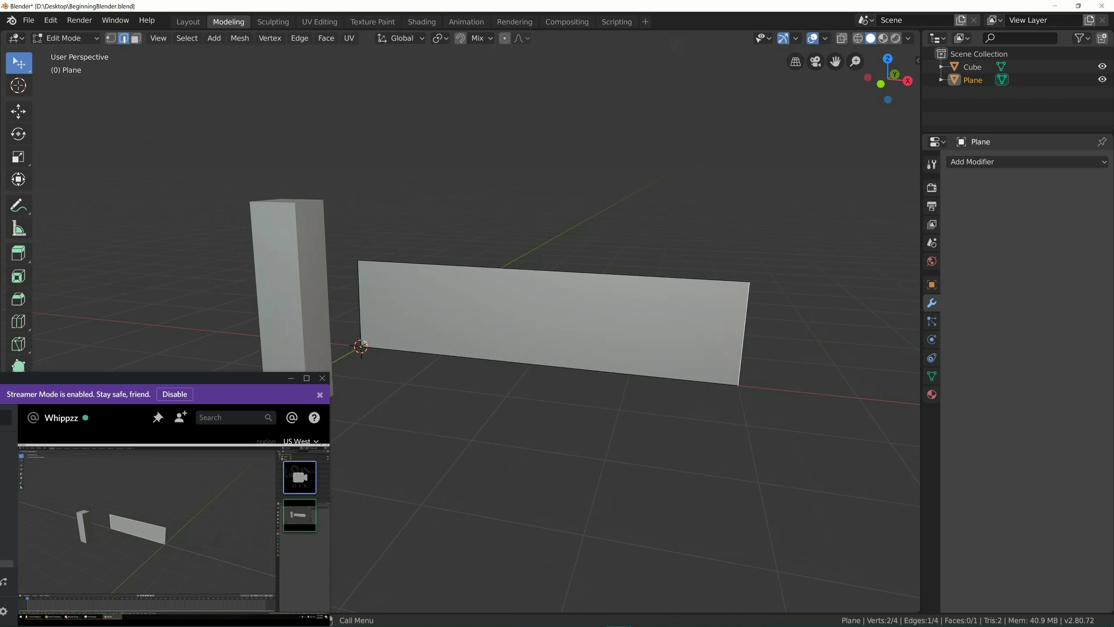
- Return to Object Mode, deselect everything and save the file
left_click(406, 352)
middle_click_drag(407, 351, 385, 336)
key("ctrl+s")
key("Tab")
key("alt+a")
scroll(393, 352, "down", 4)
key("ctrl+s")
- Enter Edit Mode on the plane, select its top edge and raise it along the Z axis
scroll(427, 330, "up", 4)
middle_click_drag(529, 308, 479, 292)
left_click(502, 342)
key("Tab")
left_click(498, 366)
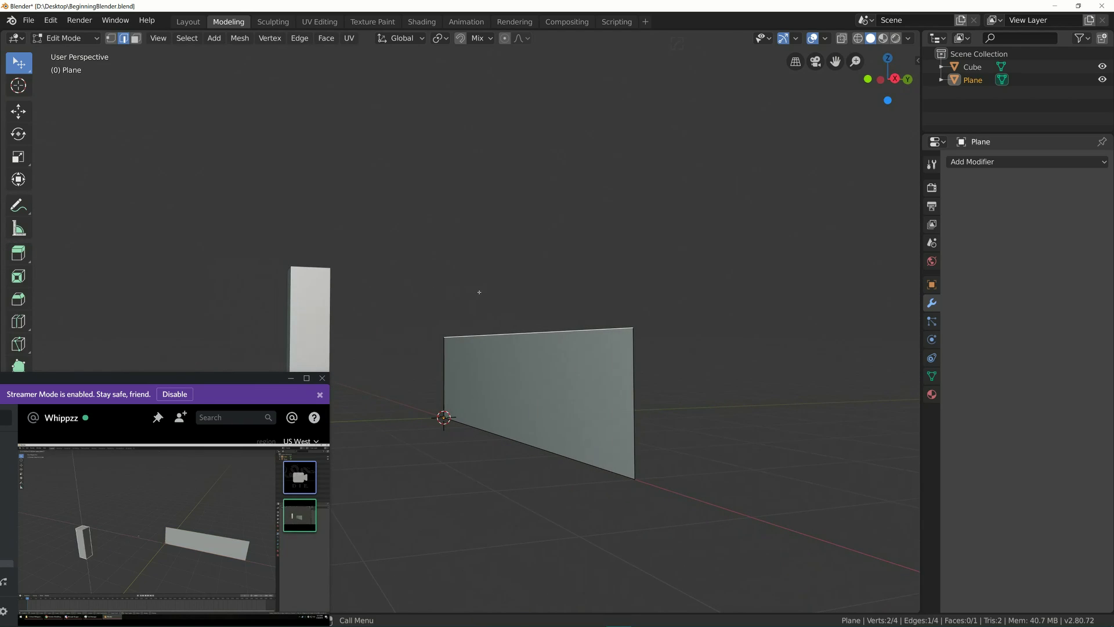
key("g")
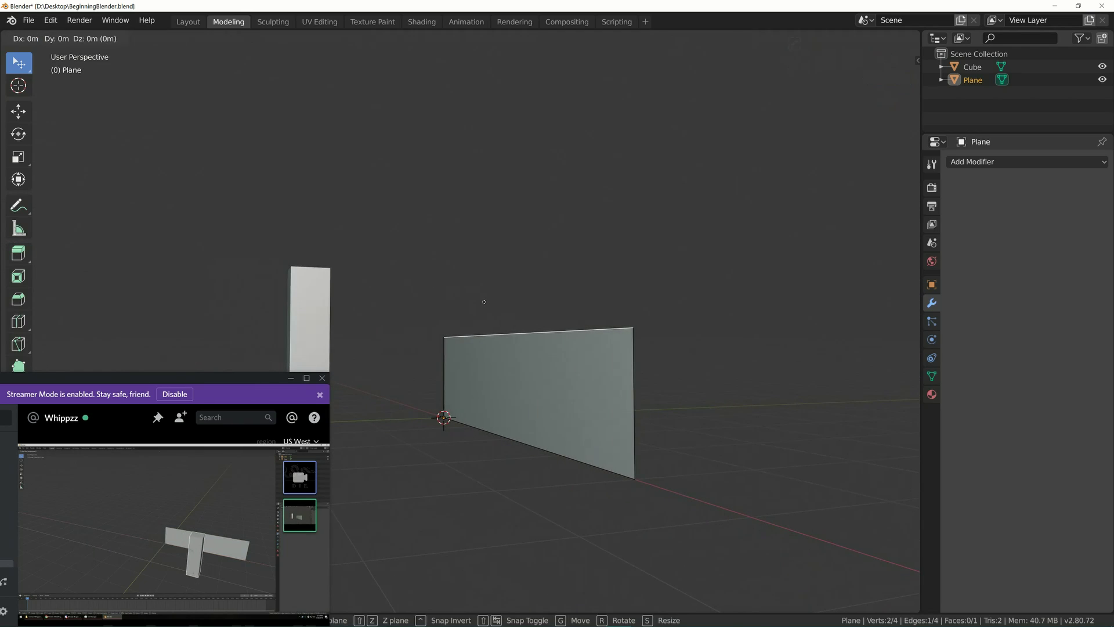
key("z")
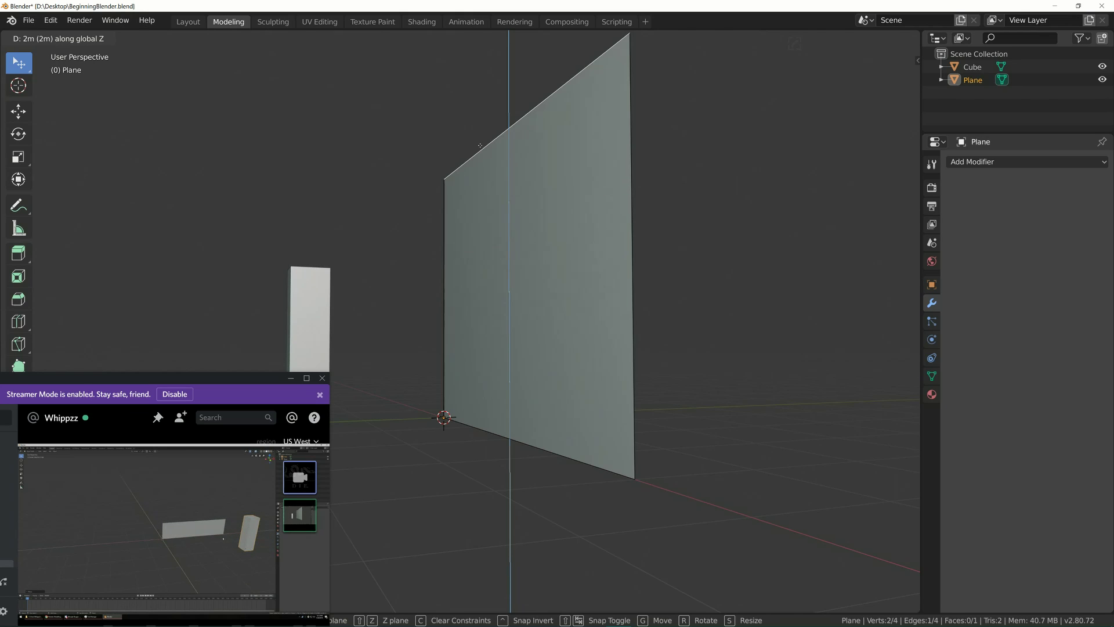
left_click(471, 172)
- Adjust the height of the wall's top edge along the Z axis from the front orthographic view
middle_click_drag(471, 171, 487, 187)
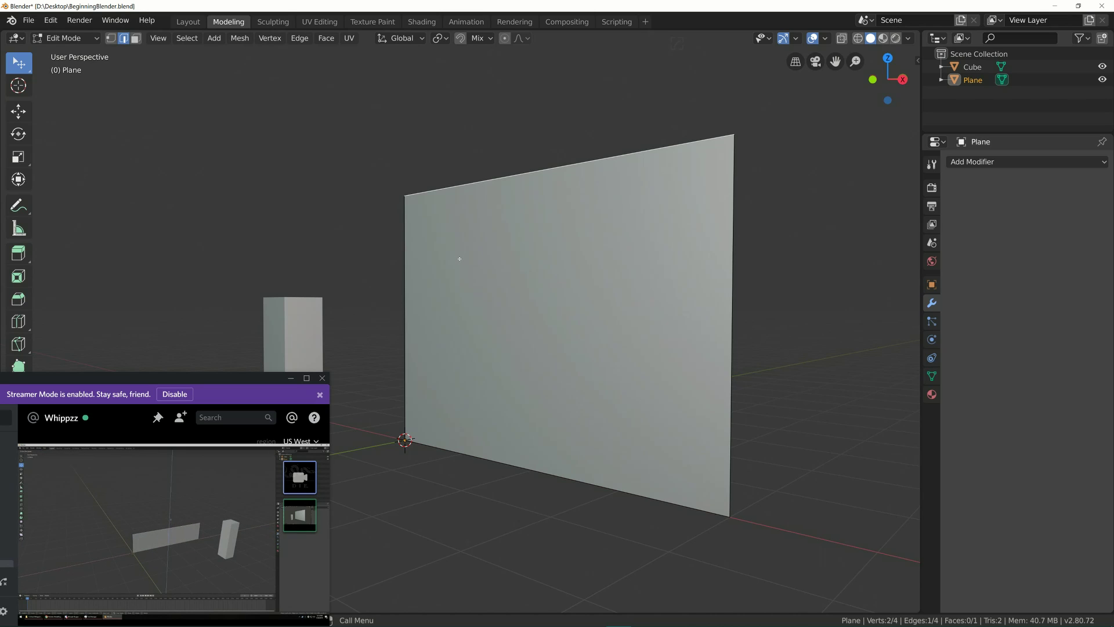
middle_click_drag(460, 259, 519, 263)
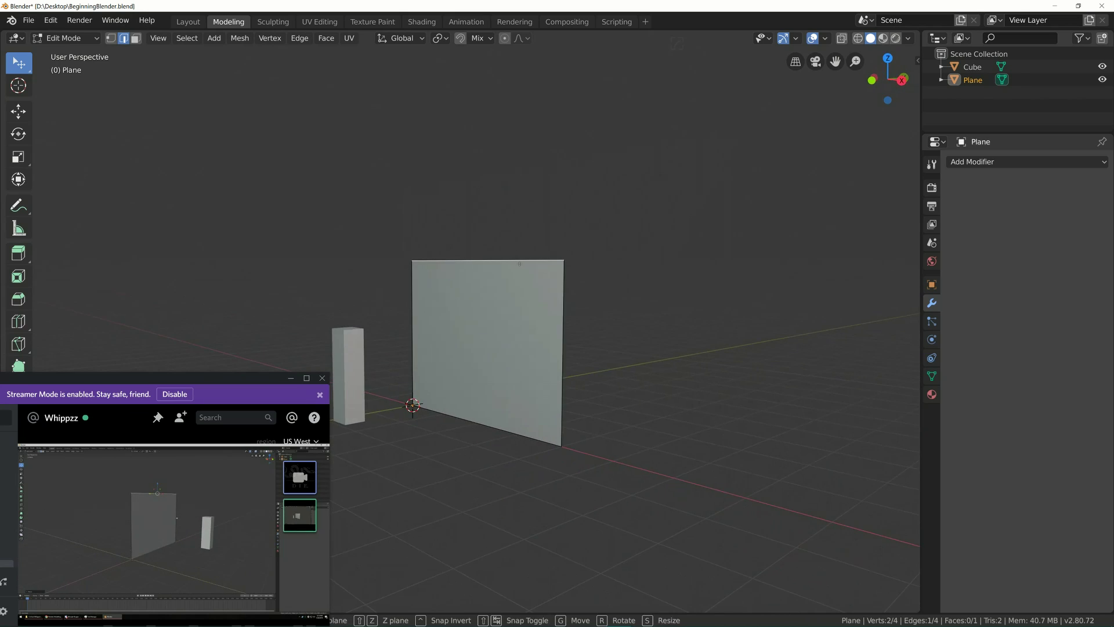
middle_click_drag(523, 223, 508, 277)
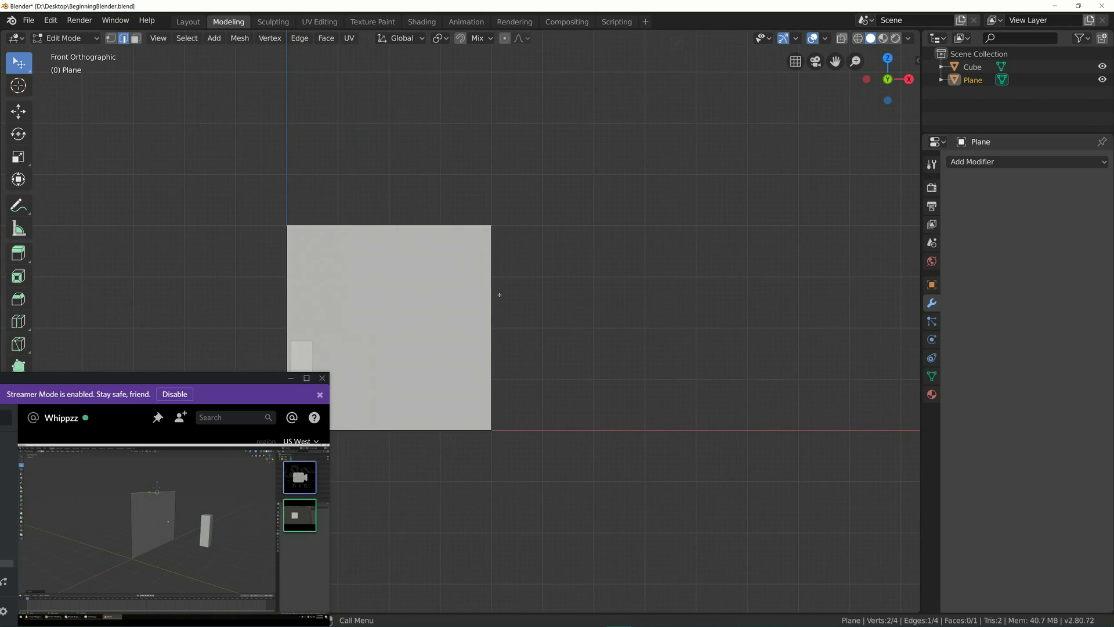
scroll(498, 296, "up", 4)
scroll(572, 433, "down", 2)
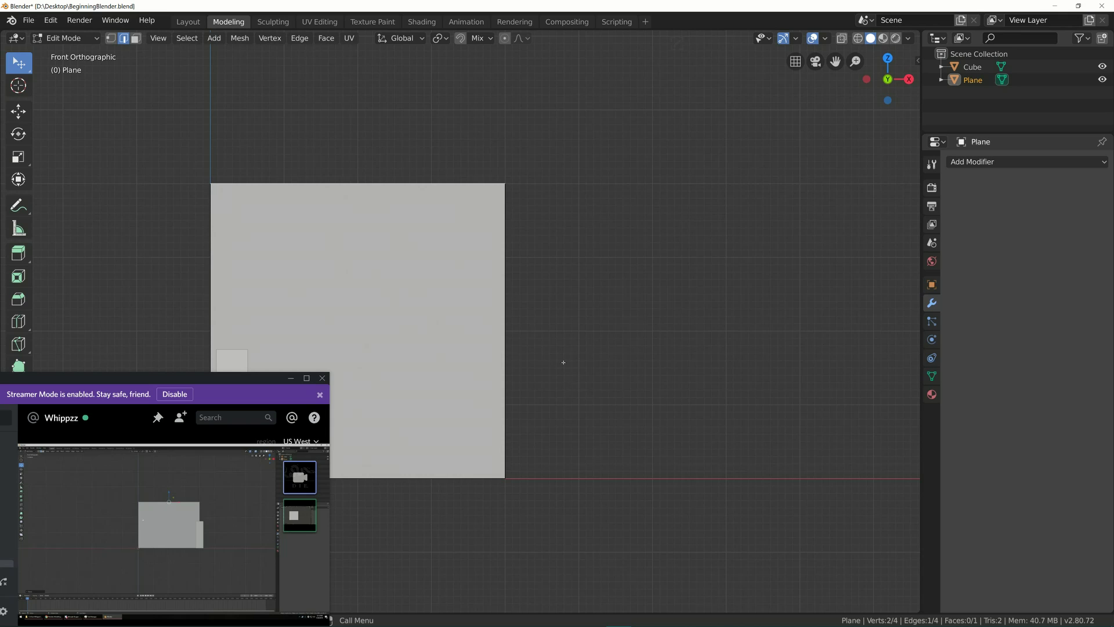
middle_click_drag(594, 334, 584, 368, "shift")
scroll(584, 368, "down", 2)
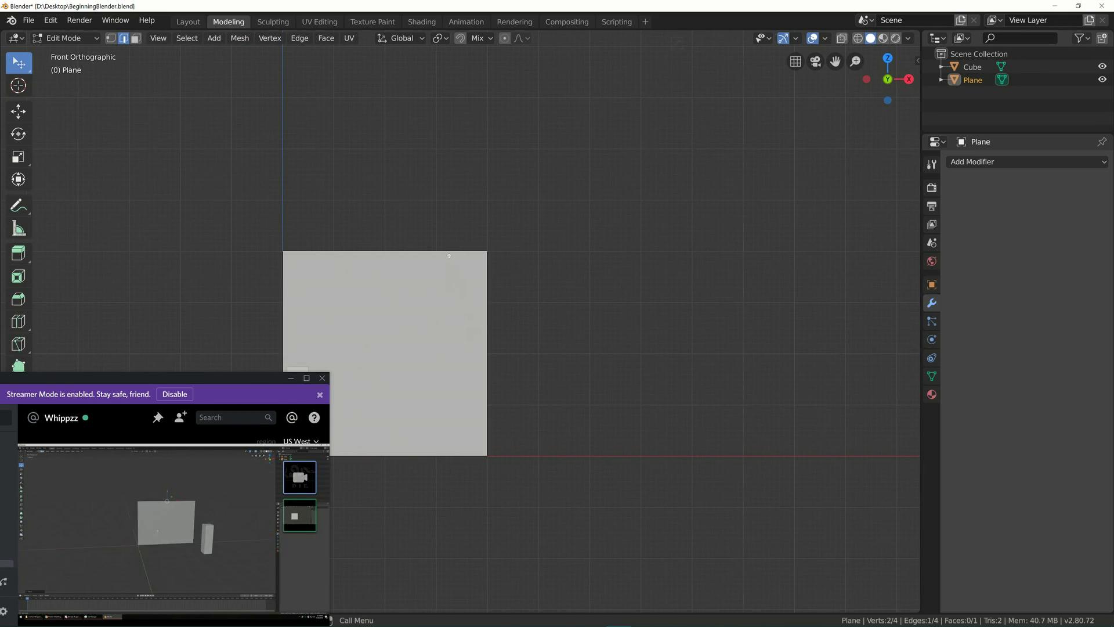
key("g")
key("z")
left_click(528, 243)
- Deselect all of the wall's geometry and save the file
middle_click_drag(528, 242, 507, 327)
key("alt+a")
key("ctrl+s")
key("ctrl+s")
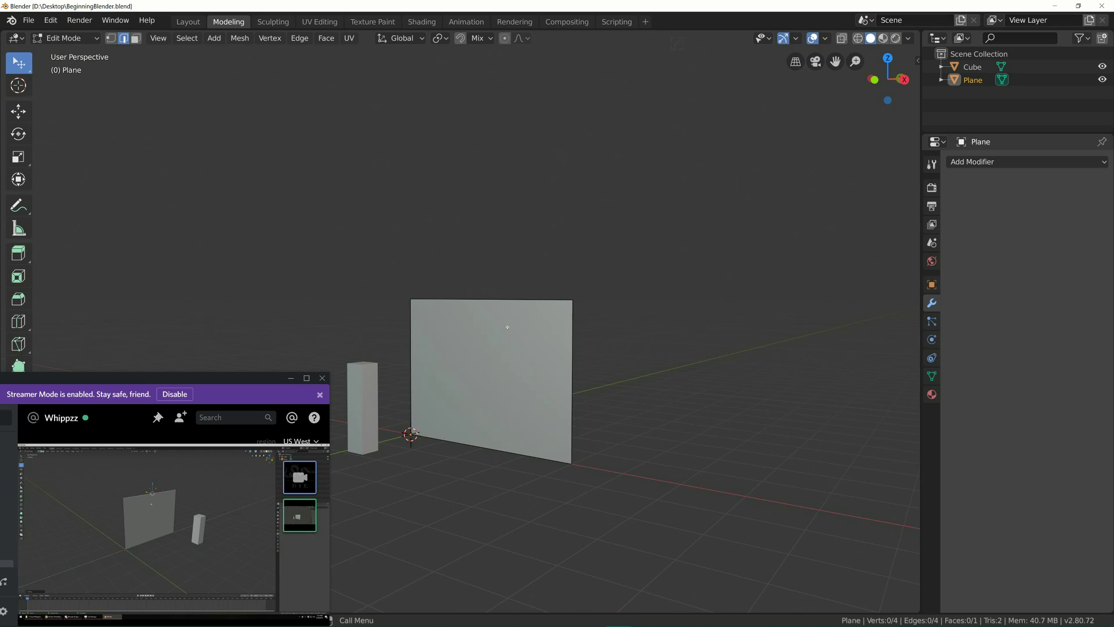
key("ctrl+s")
middle_click_drag(507, 327, 510, 324)
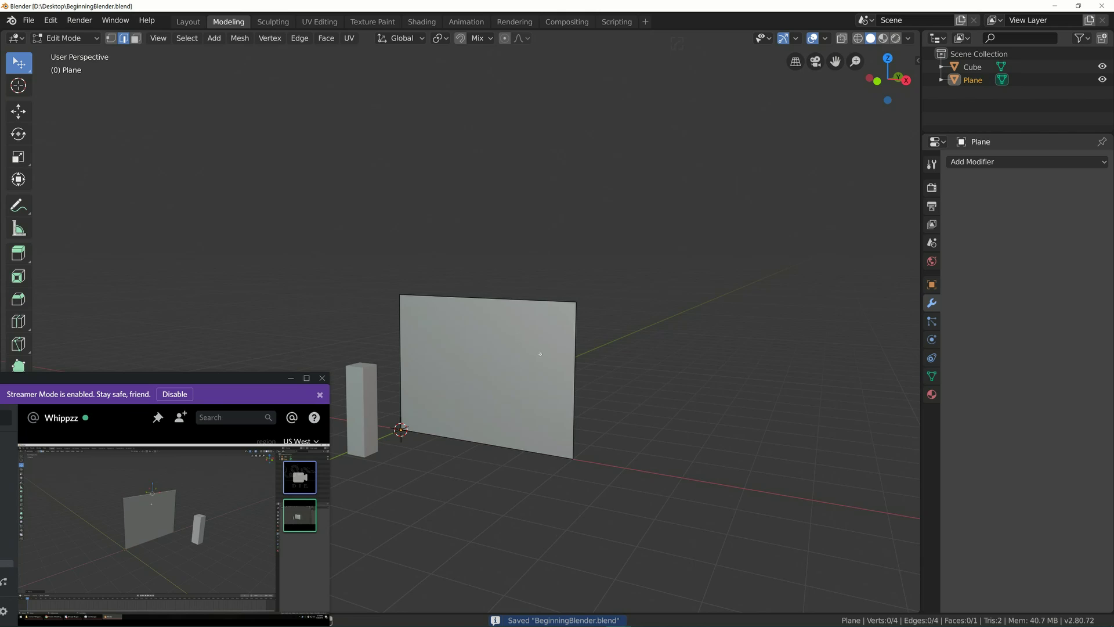
middle_click_drag(540, 353, 505, 347)
key("ctrl+r")
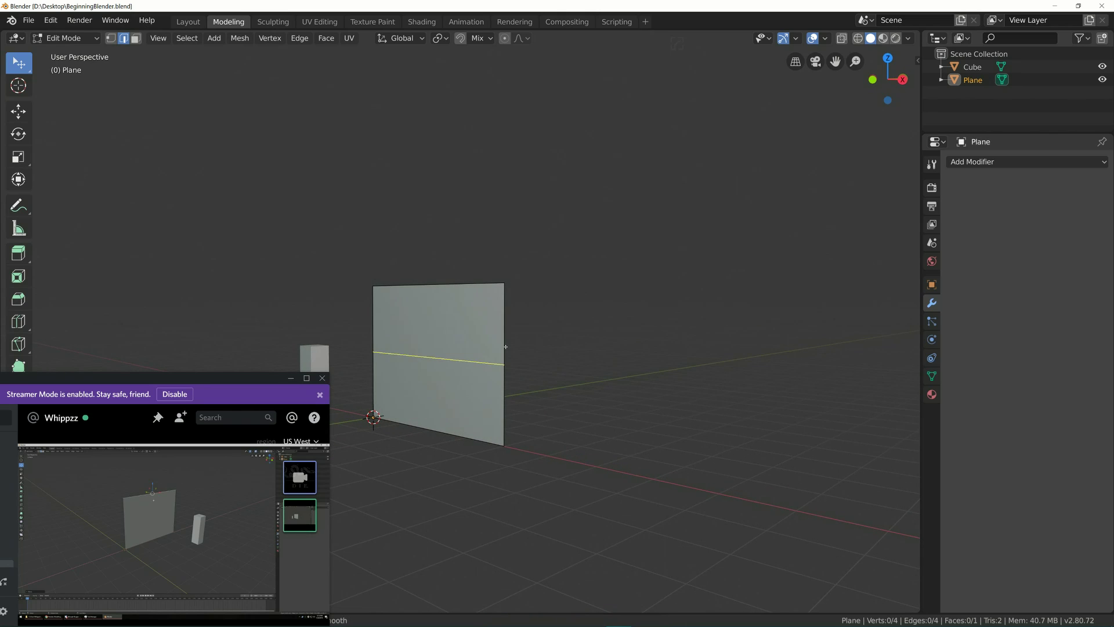
key("Escape")
middle_click_drag(507, 346, 537, 342)
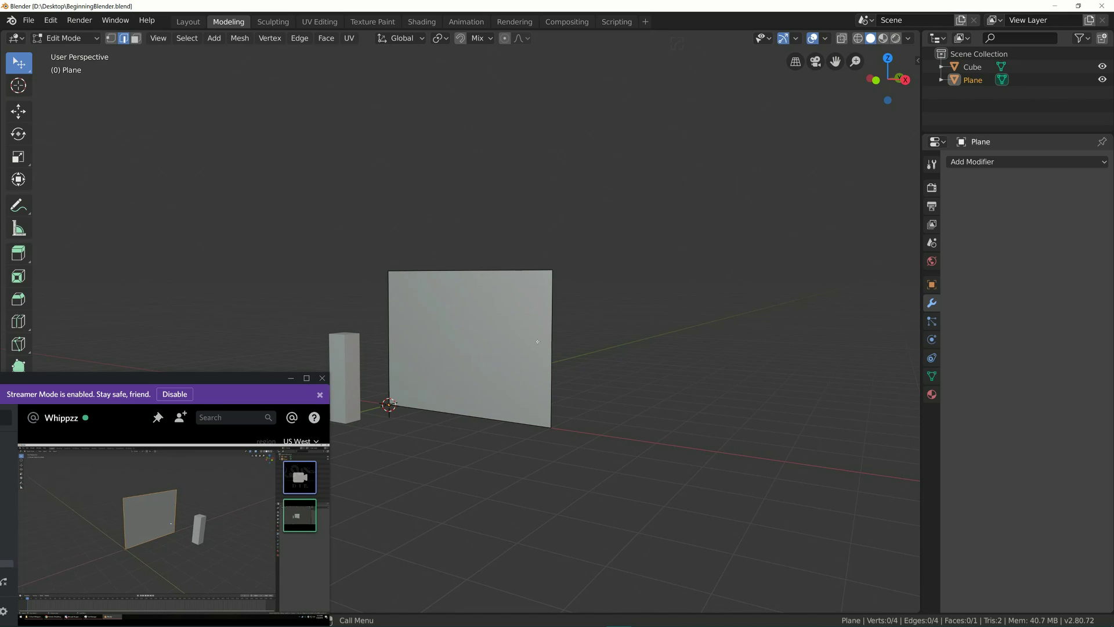
middle_click_drag(529, 330, 538, 345)
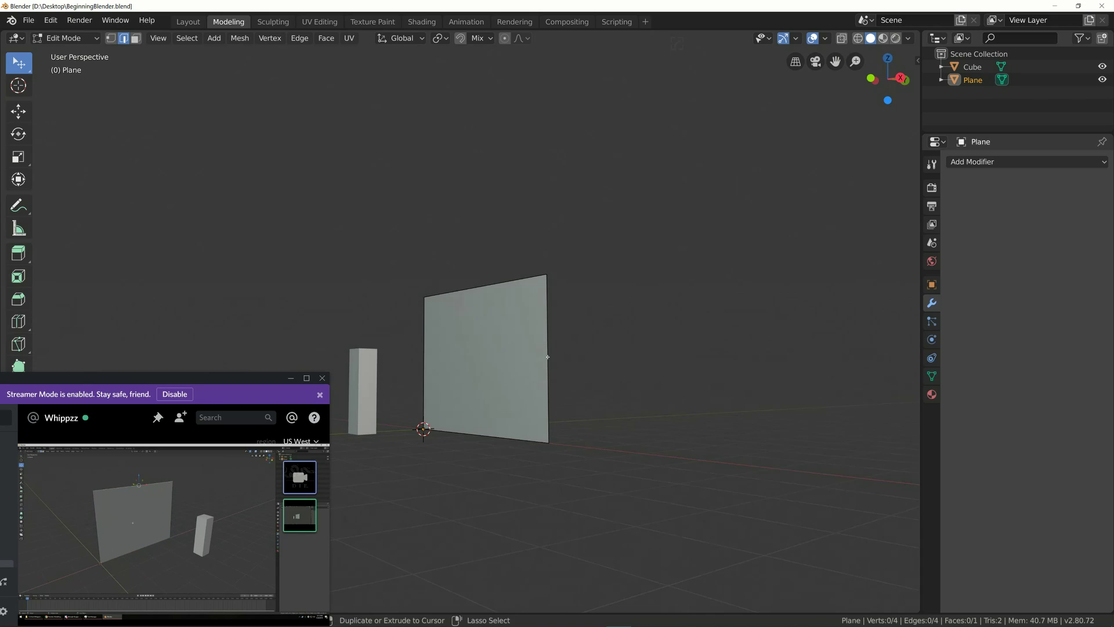
- Add four evenly spaced horizontal loop cuts to the wall plane and deselect all geometry
key("ctrl+r")
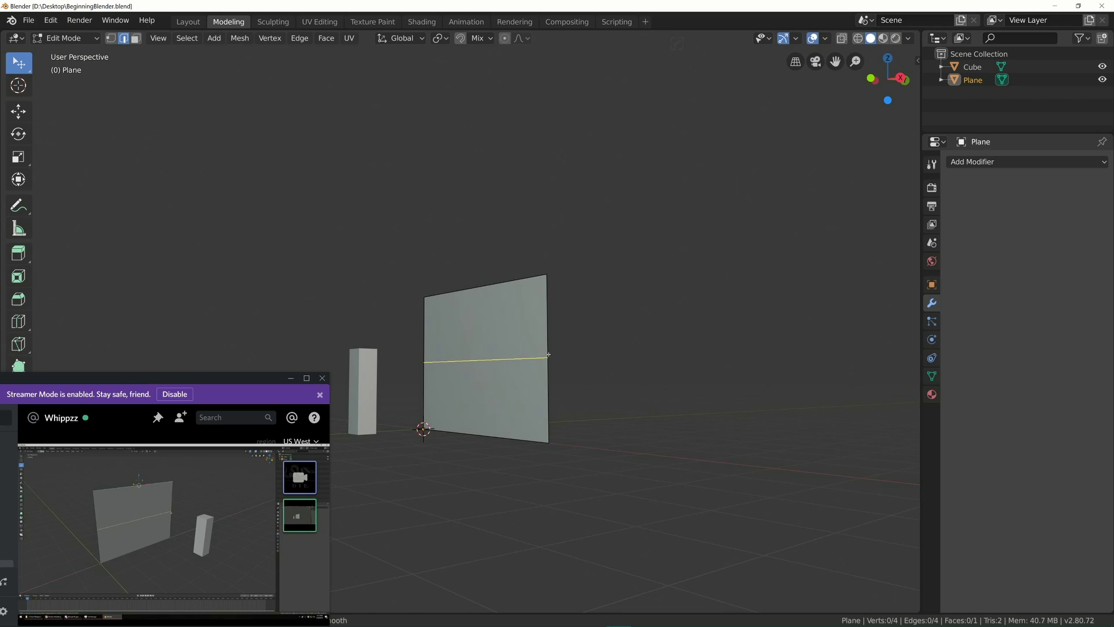
scroll(549, 354, "up", 1)
scroll(548, 354, "down", 1)
scroll(548, 356, "up", 2)
scroll(548, 359, "up", 1)
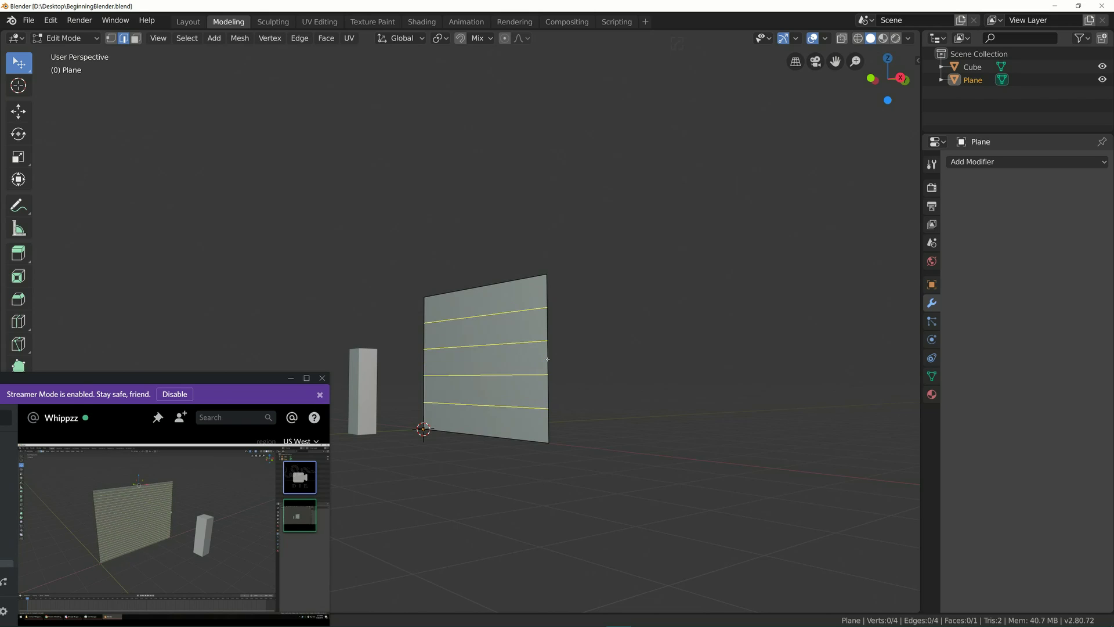
left_click(547, 359)
right_click(547, 358)
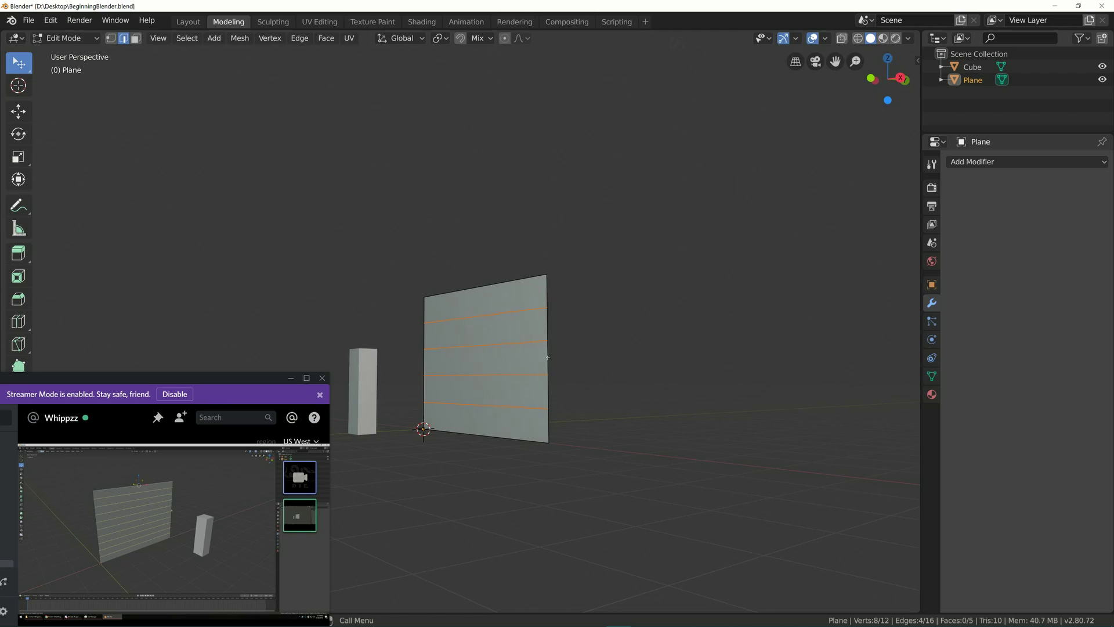
middle_click_drag(573, 308, 574, 325, "shift")
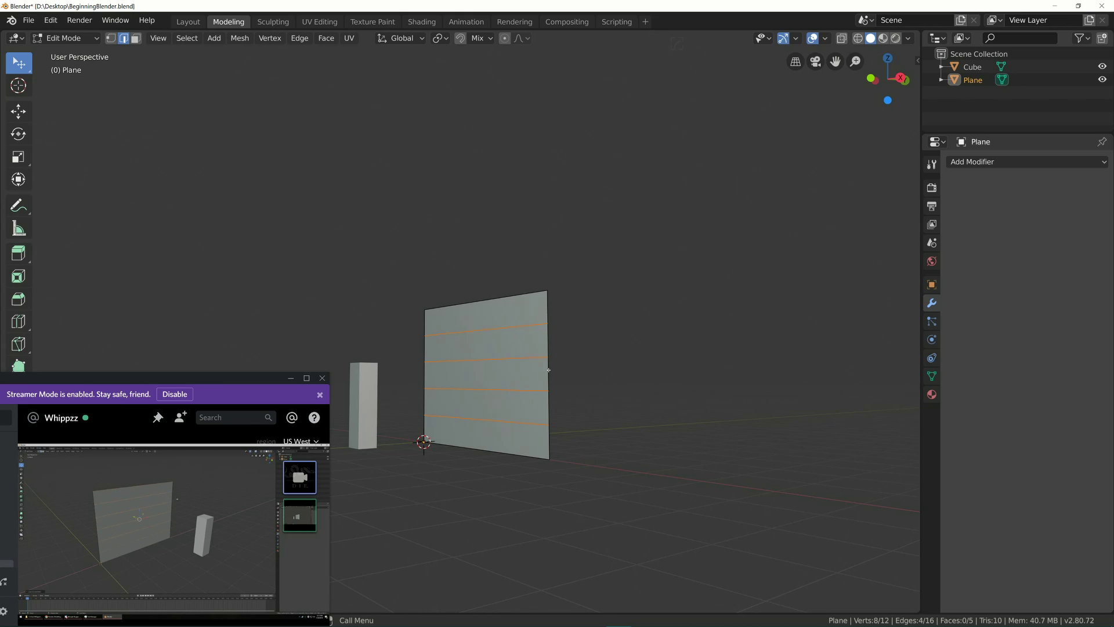
key("alt+a")
middle_click_drag(514, 319, 551, 318)
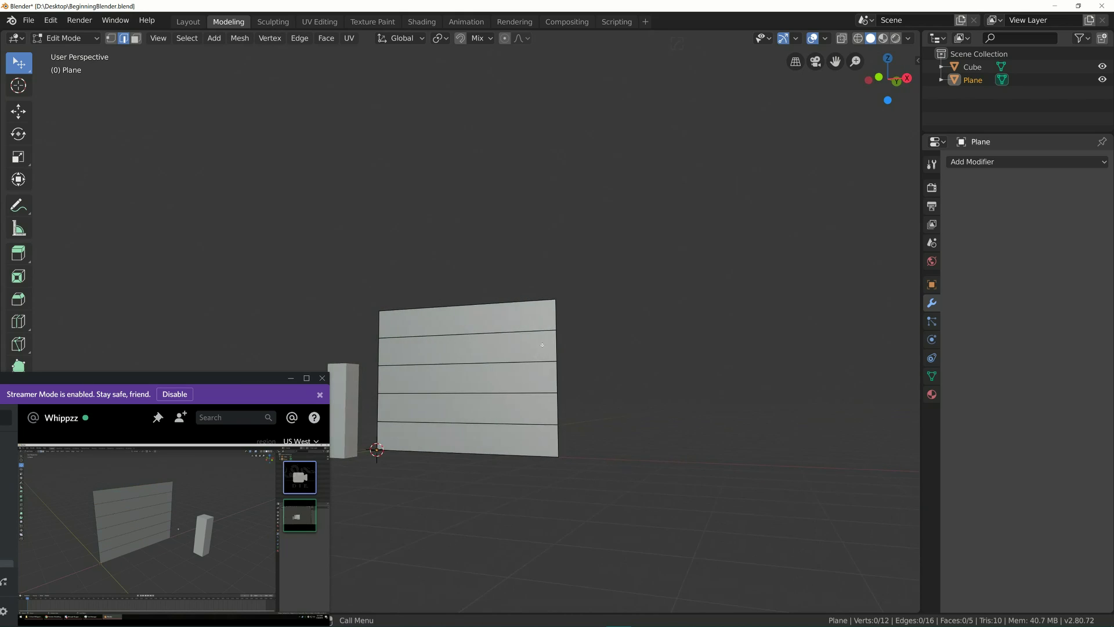
- Switch to face selection, select the middle panel of the wall and move it 1 m along the Y axis
scroll(517, 370, "up", 2)
middle_click_drag(517, 370, 561, 305)
left_click(560, 305)
middle_click_drag(602, 274, 509, 353)
key("3")
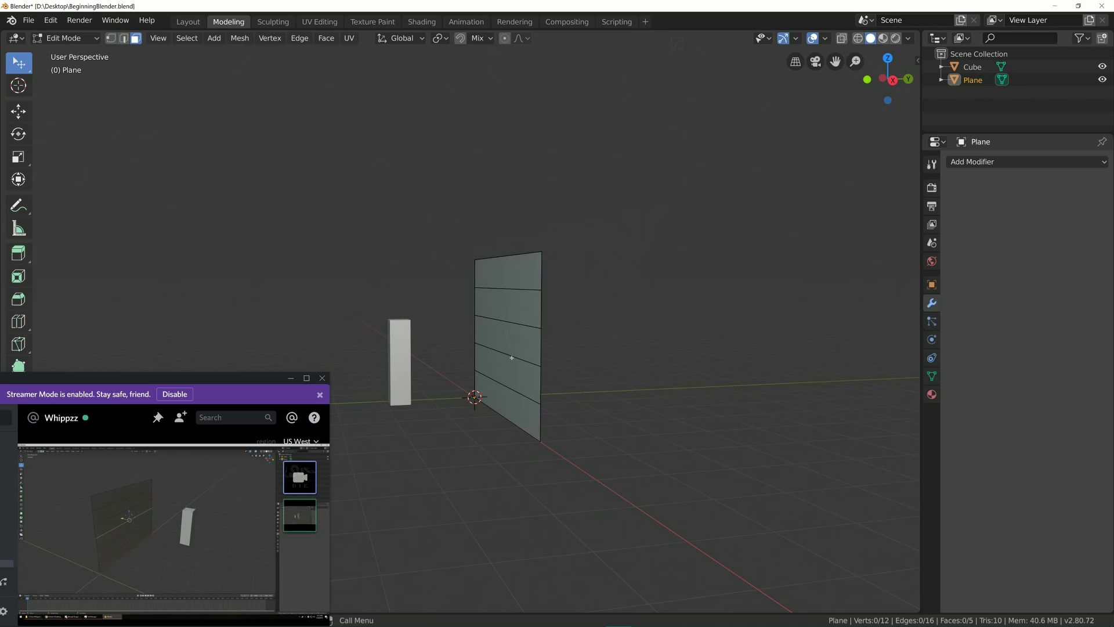
left_click(492, 333)
scroll(493, 339, "up", 3)
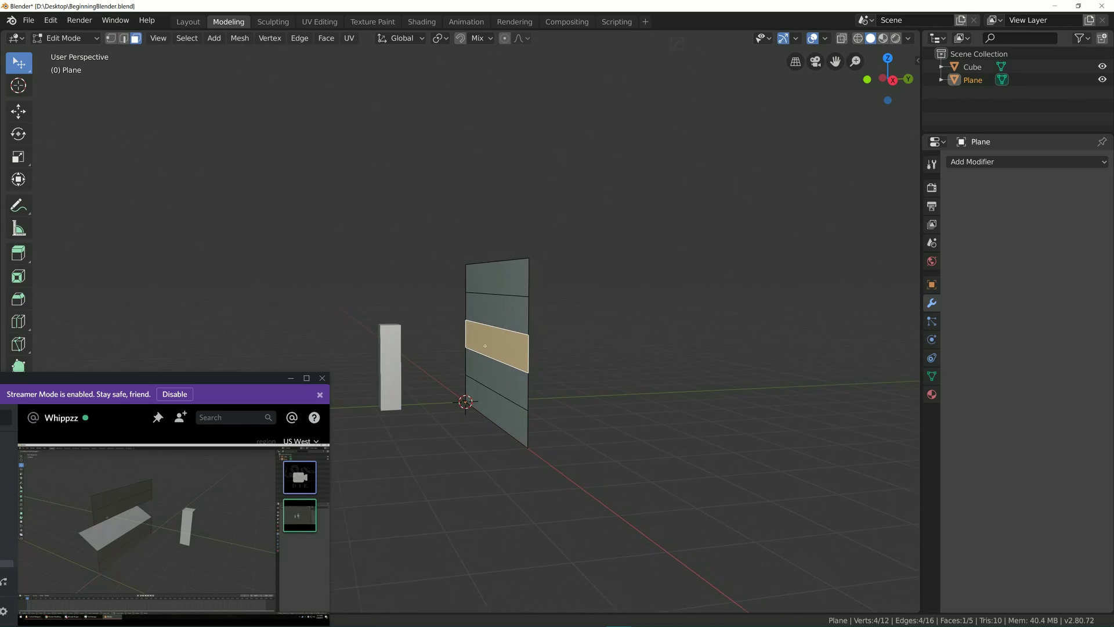
middle_click_drag(493, 343, 493, 333)
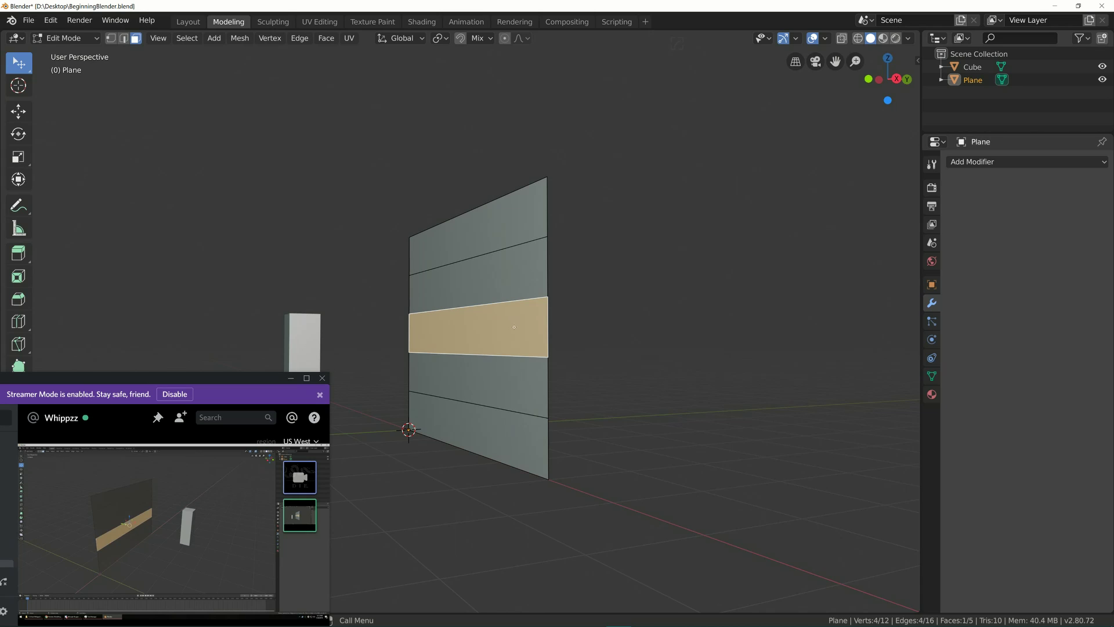
key("g")
key("y")
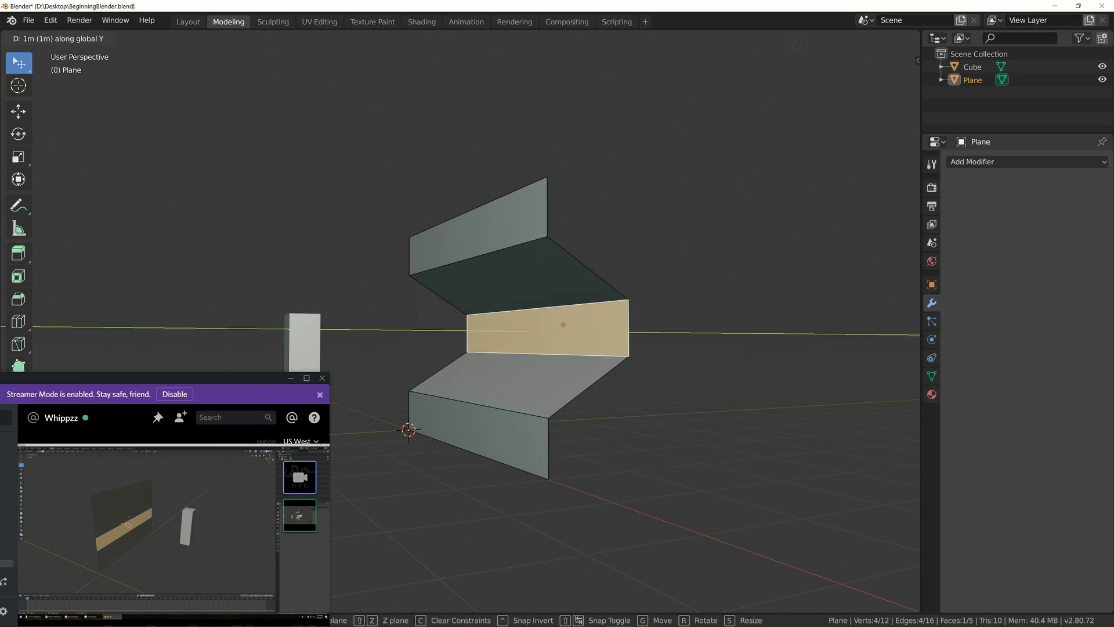
left_click(562, 324, "ctrl")
mouse_move(561, 324)
middle_mouse_down()
mouse_move(537, 321)
mouse_move(547, 327)
middle_mouse_up()
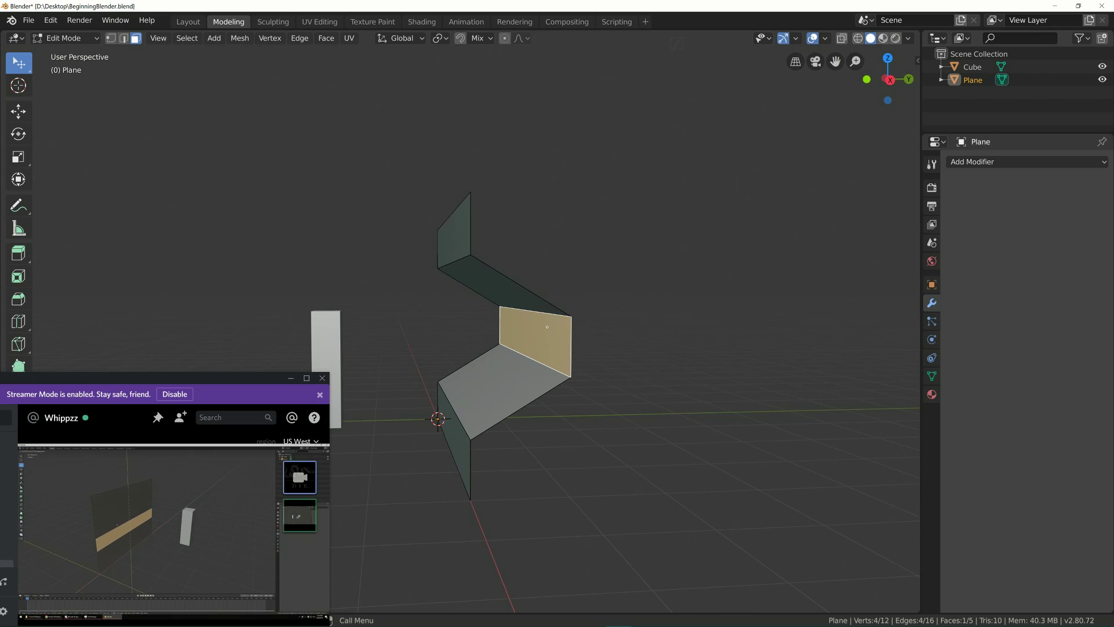
- Move the middle panel back along the Y axis from the top view, roughly halving its offset from the wall
key("KP_7")
key("g")
key("y")
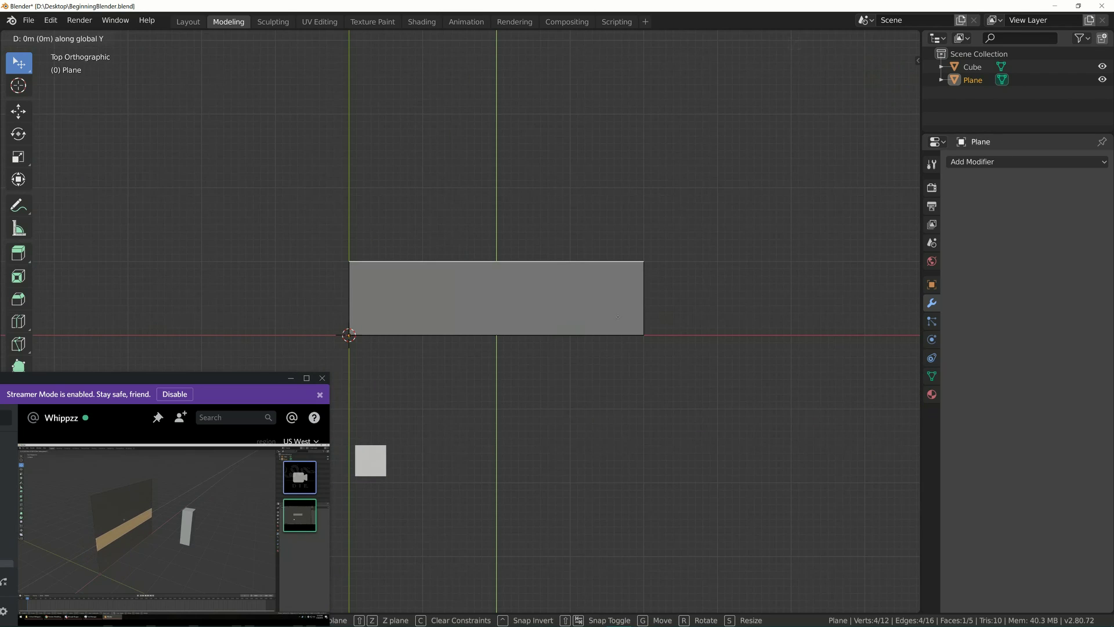
left_click(627, 350)
middle_click_drag(627, 350, 533, 328)
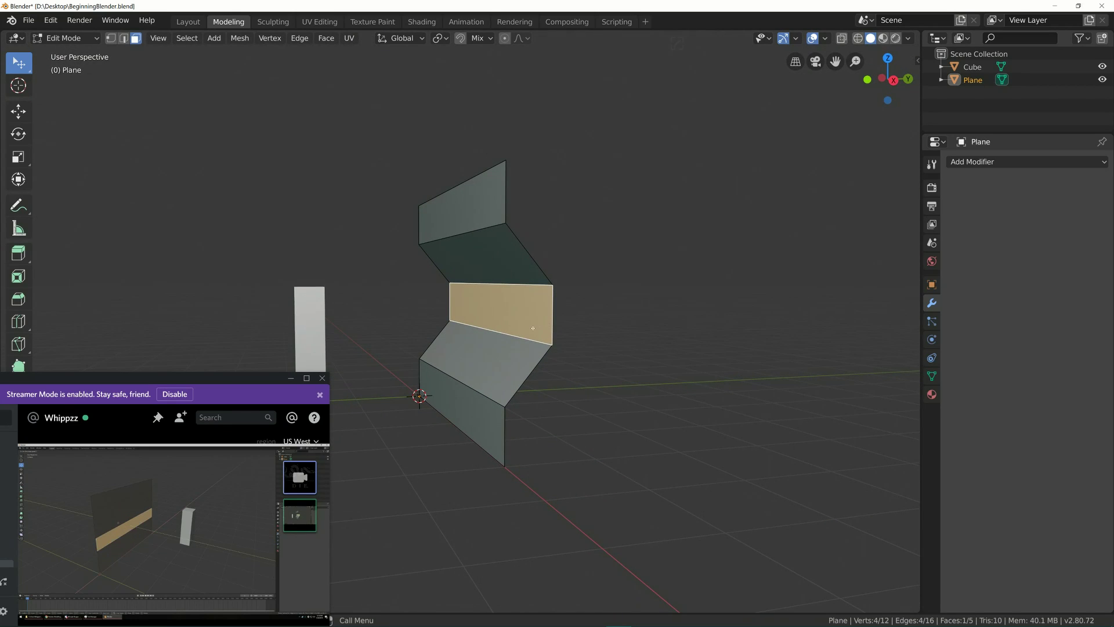
- Examine the middle panel's offset from the wall in the top orthographic and perspective views
key("KP_7")
scroll(533, 328, "up", 3)
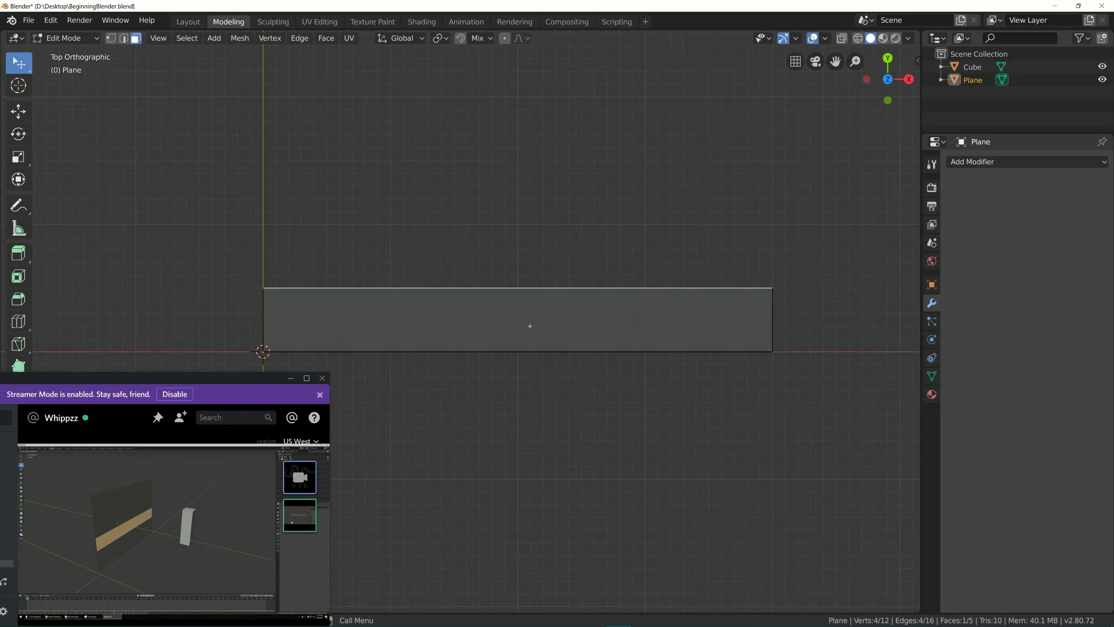
middle_click_drag(670, 304, 428, 308, "shift")
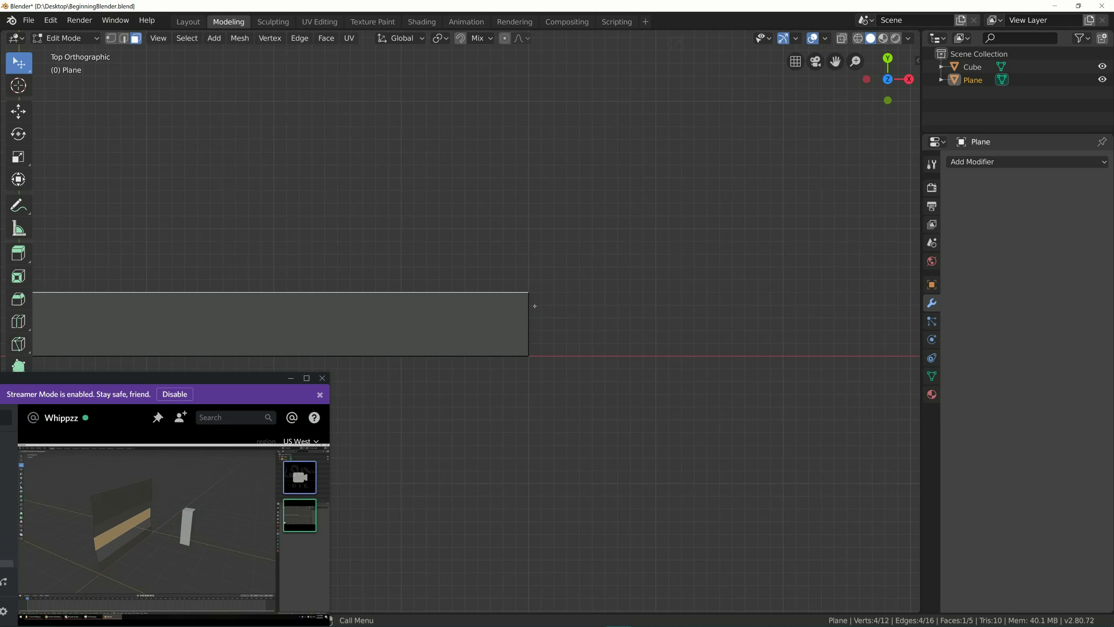
middle_click_drag(548, 372, 511, 290)
scroll(535, 349, "down", 3)
middle_click_drag(535, 349, 512, 371)
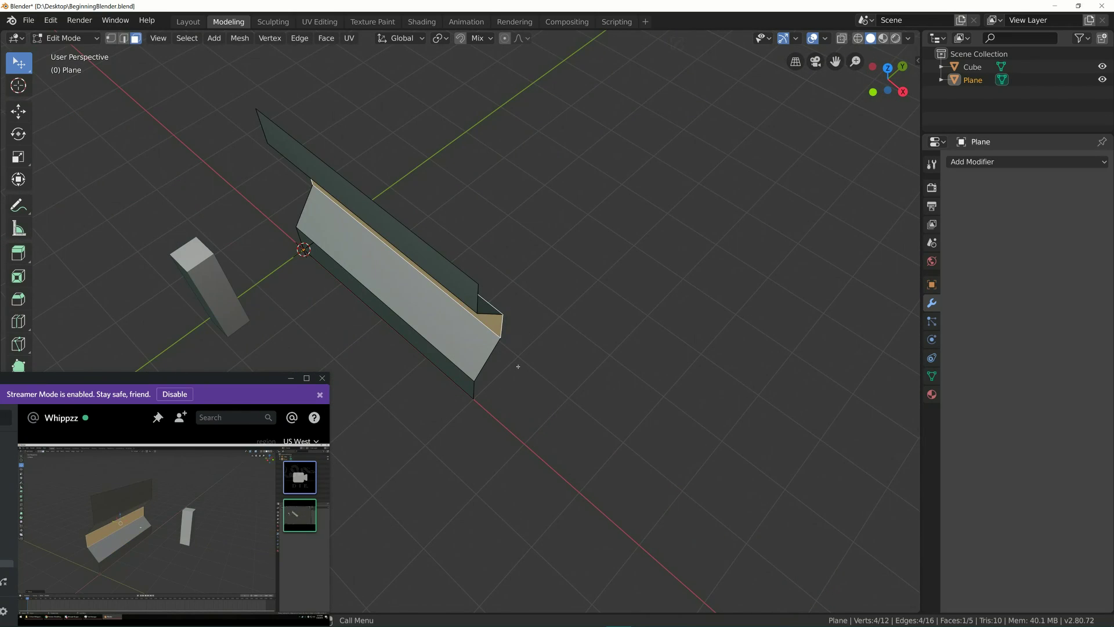
key("KP_7")
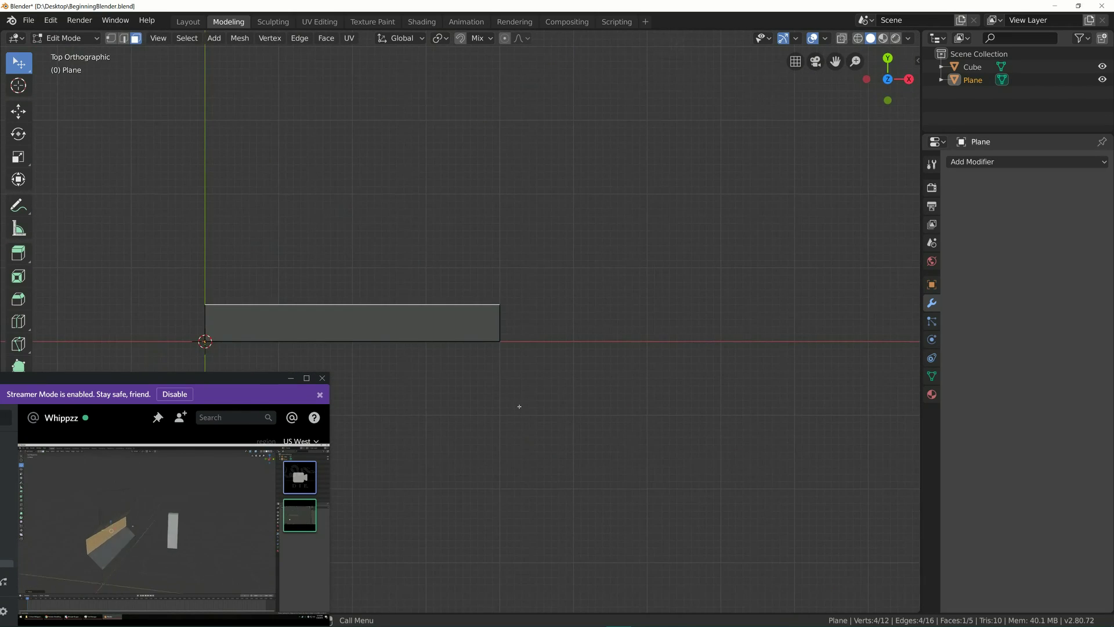
scroll(548, 331, "up", 2)
scroll(588, 284, "down", 1)
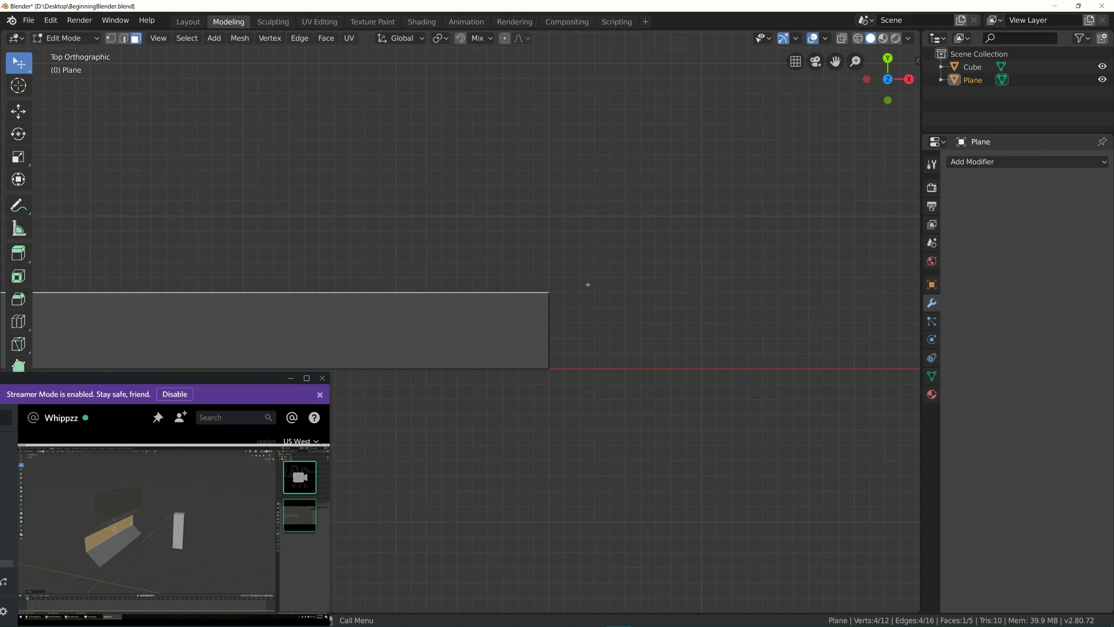
middle_click_drag(587, 284, 490, 303)
- Save the file, then select the edge between the two lowest panels in edge selection mode
key("ctrl+s")
key("2")
left_click(473, 399)
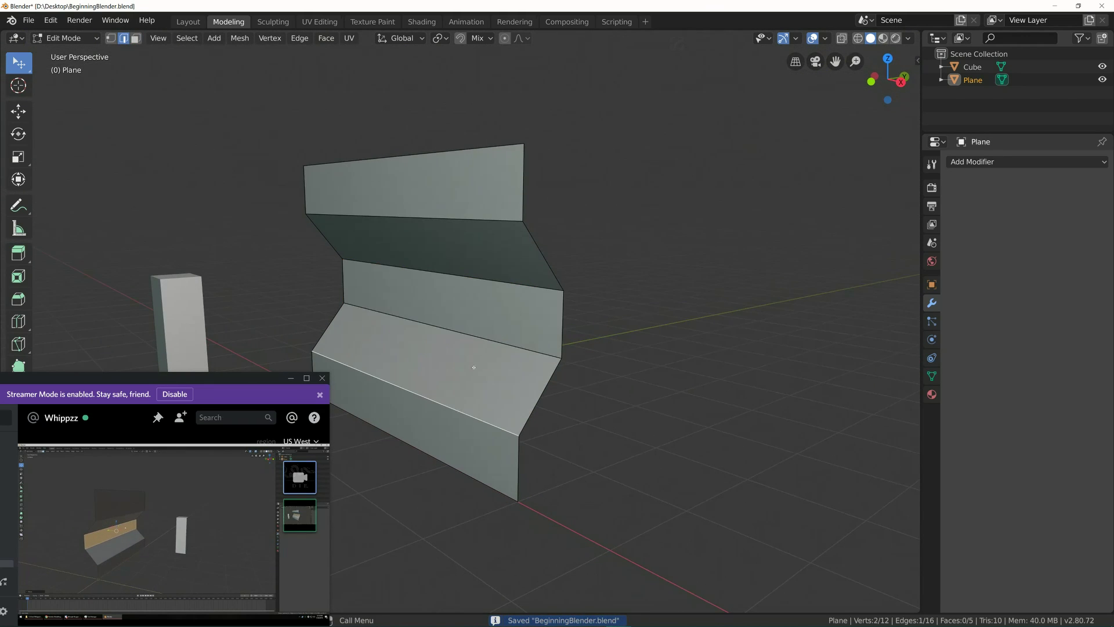
middle_click_drag(478, 368, 499, 340)
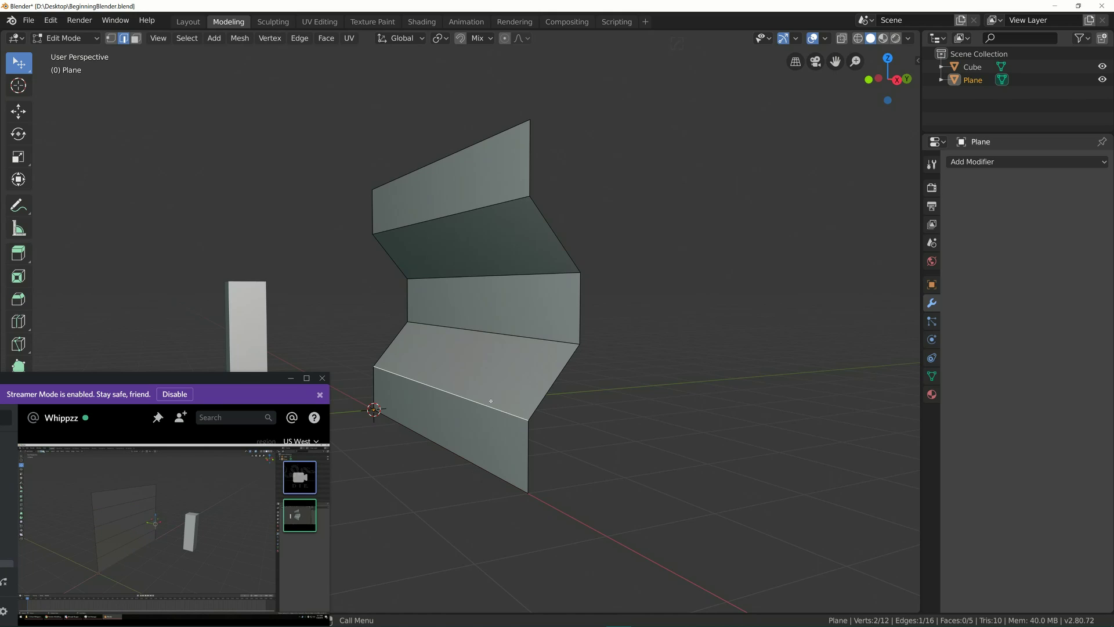
- Select the middle panel in face selection mode and save the file
key("3")
left_click(493, 302)
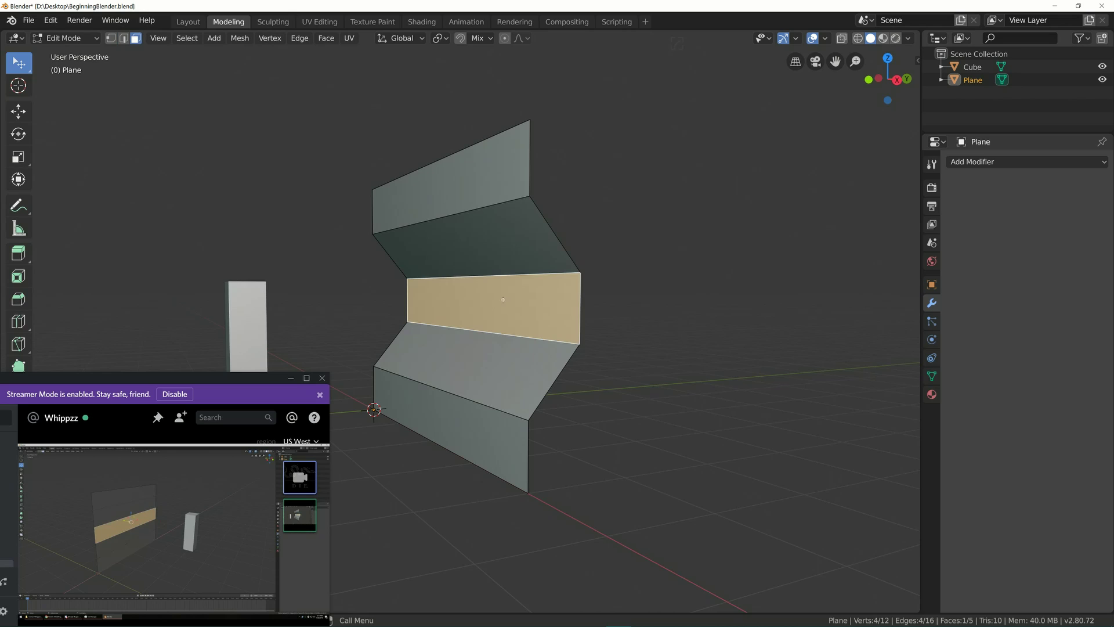
middle_click_drag(503, 293, 475, 298)
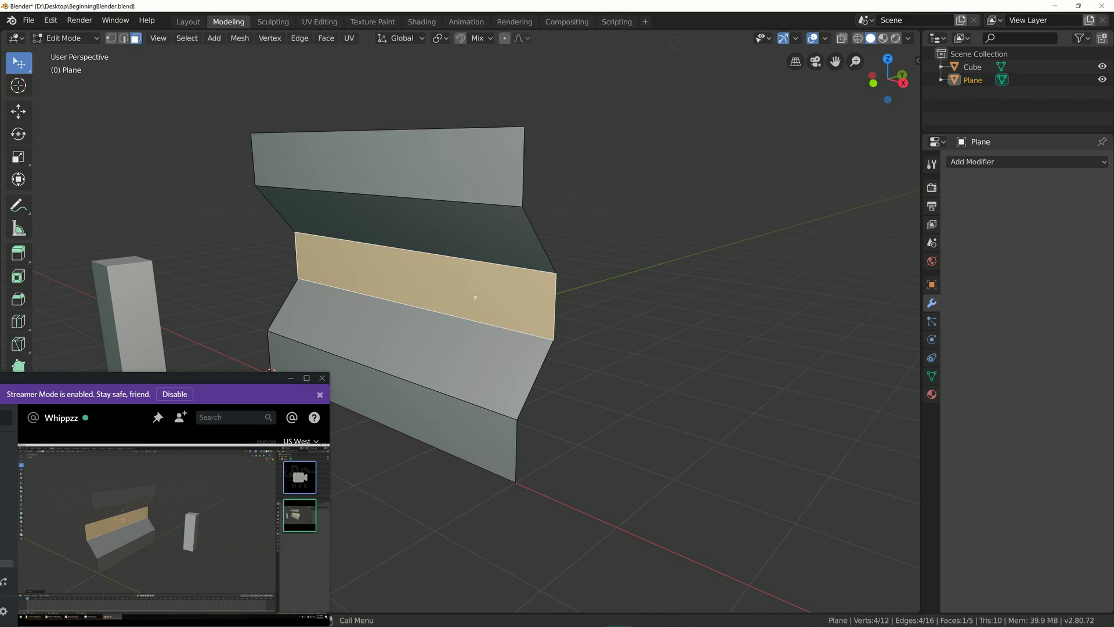
key("ctrl+s")
middle_click_drag(475, 297, 491, 304, "shift")
scroll(491, 304, "up", 1)
middle_click_drag(418, 459, 510, 505, "shift")
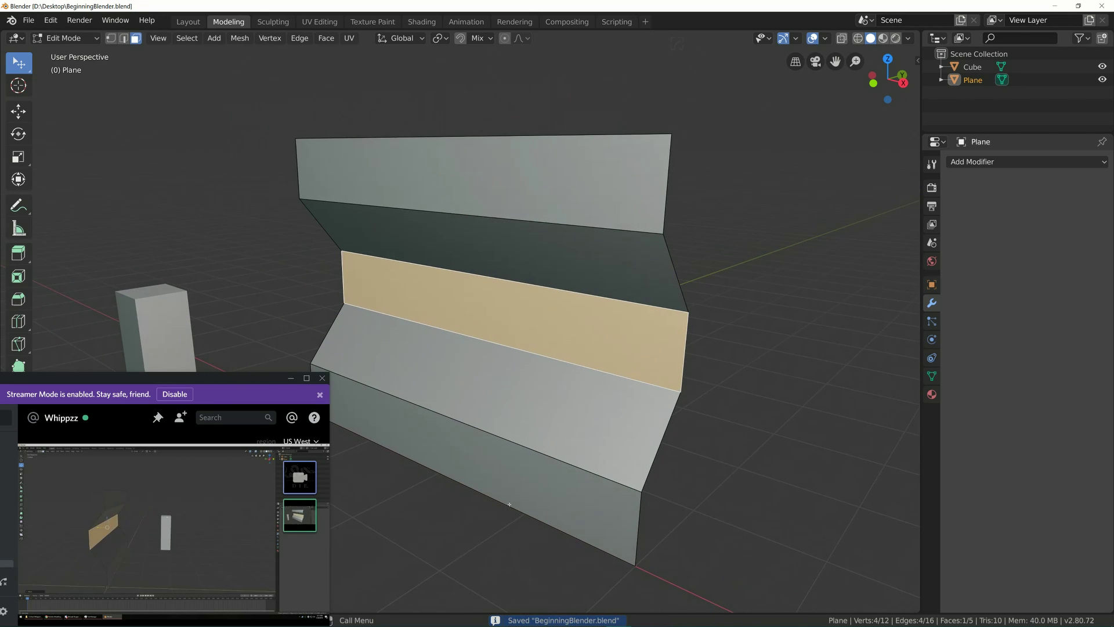
- Select the top edge of the lowest panel and raise it about 0.26 m along the Z axis
key("2")
left_click(492, 434)
middle_click_drag(499, 409, 522, 421, "shift")
key("g")
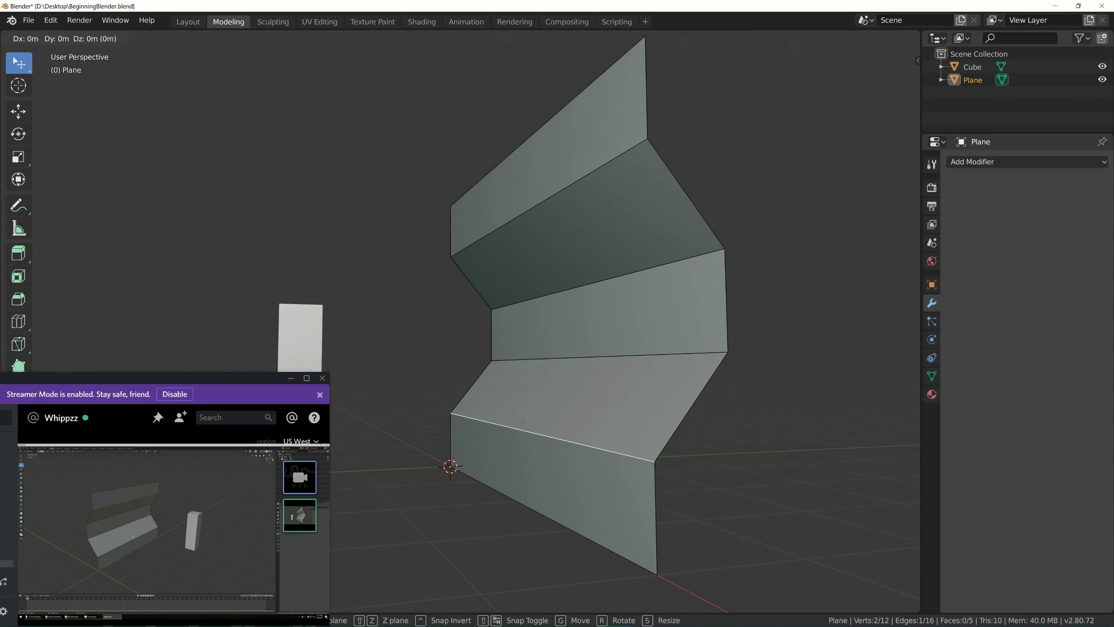
key("z")
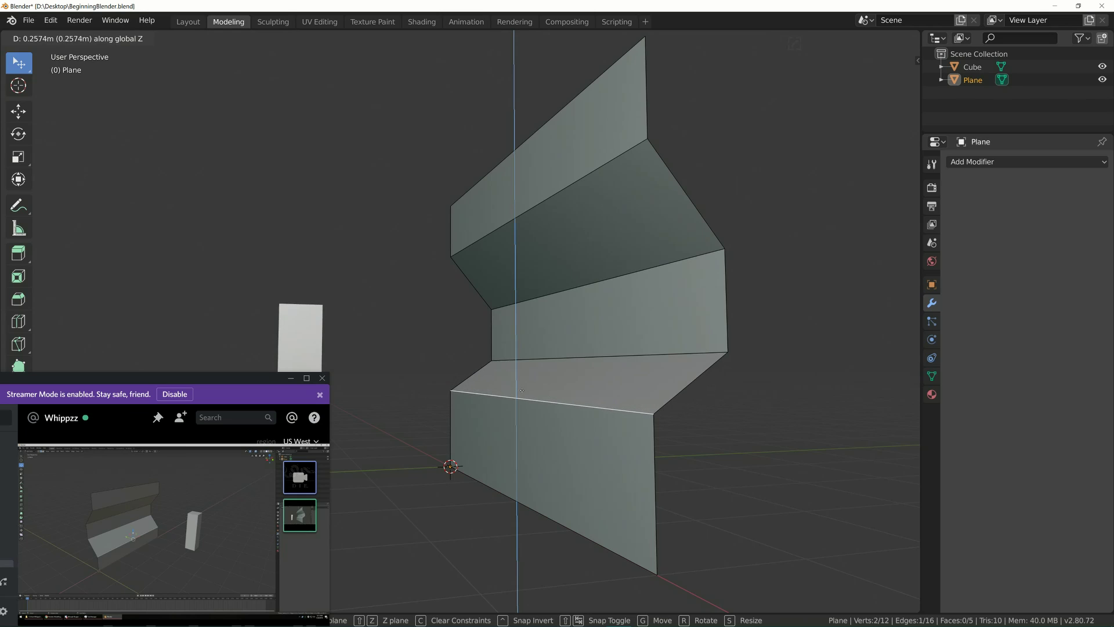
left_click(522, 390)
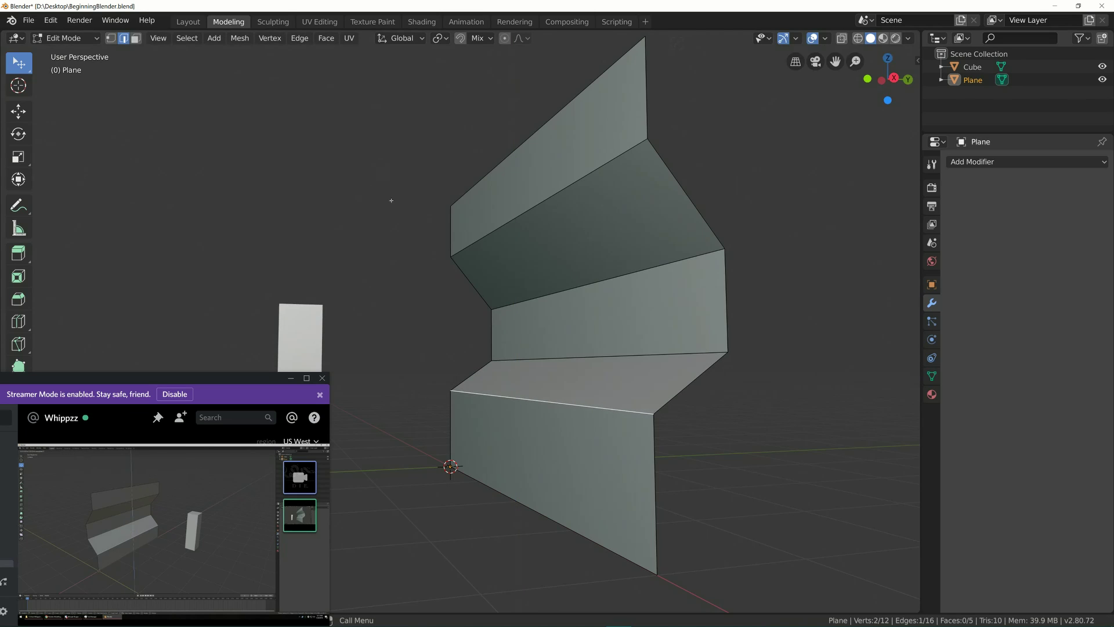
- Nudge the top edge of the lowest panel slightly higher along the Z axis
middle_click_drag(495, 380, 459, 355)
key("g")
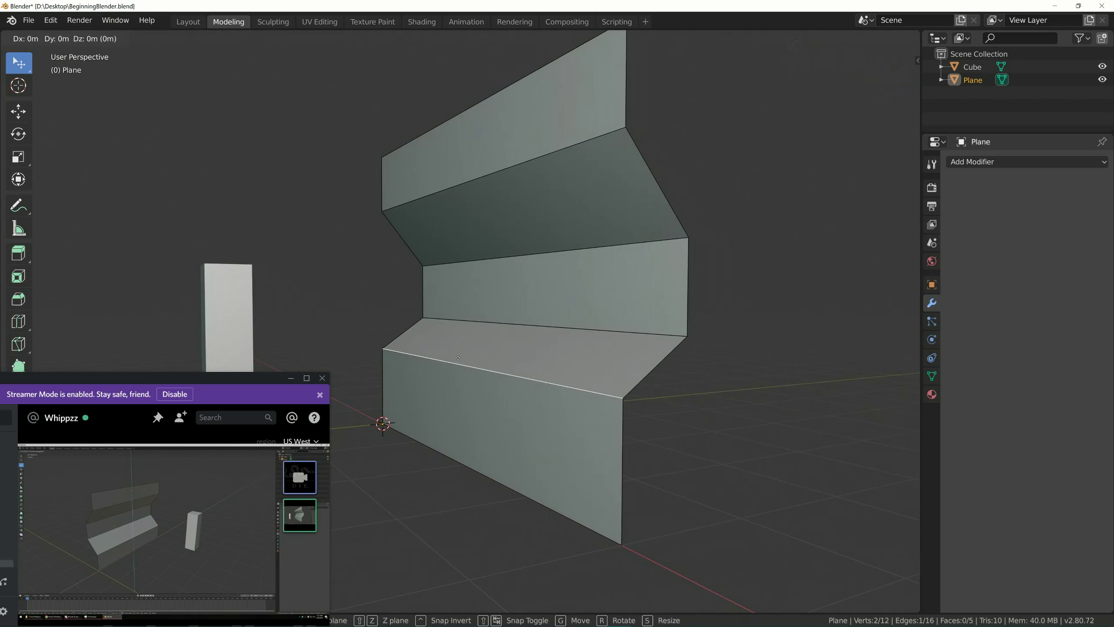
key("z")
right_click(459, 355)
- Select the bottom edge of the uppermost panel and examine the wall's bends from the side
left_click(473, 186)
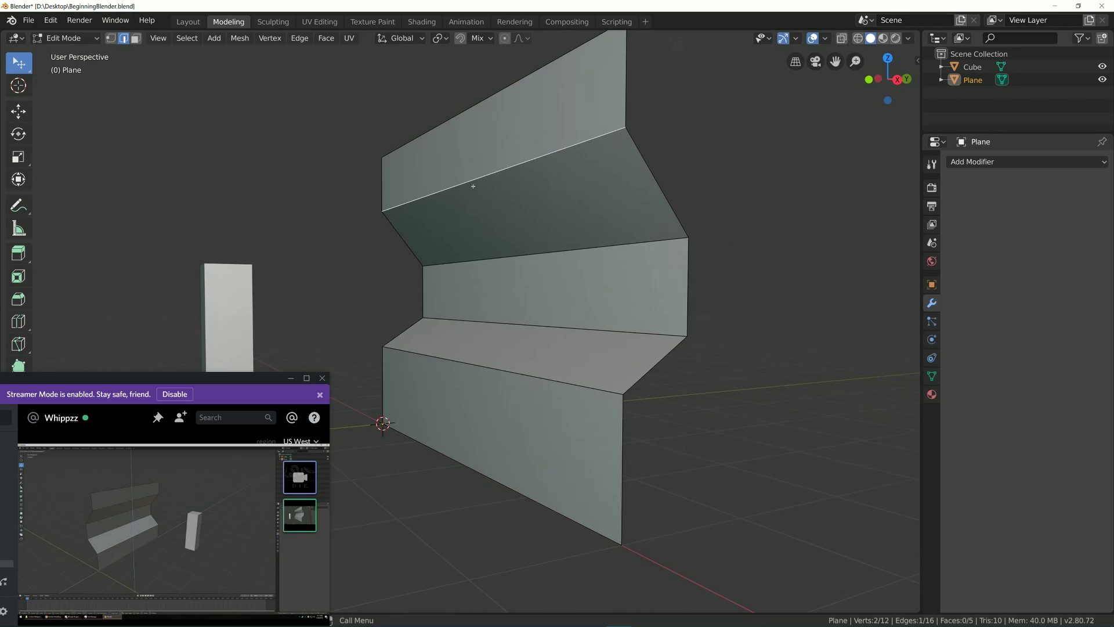
middle_click_drag(493, 236, 538, 366)
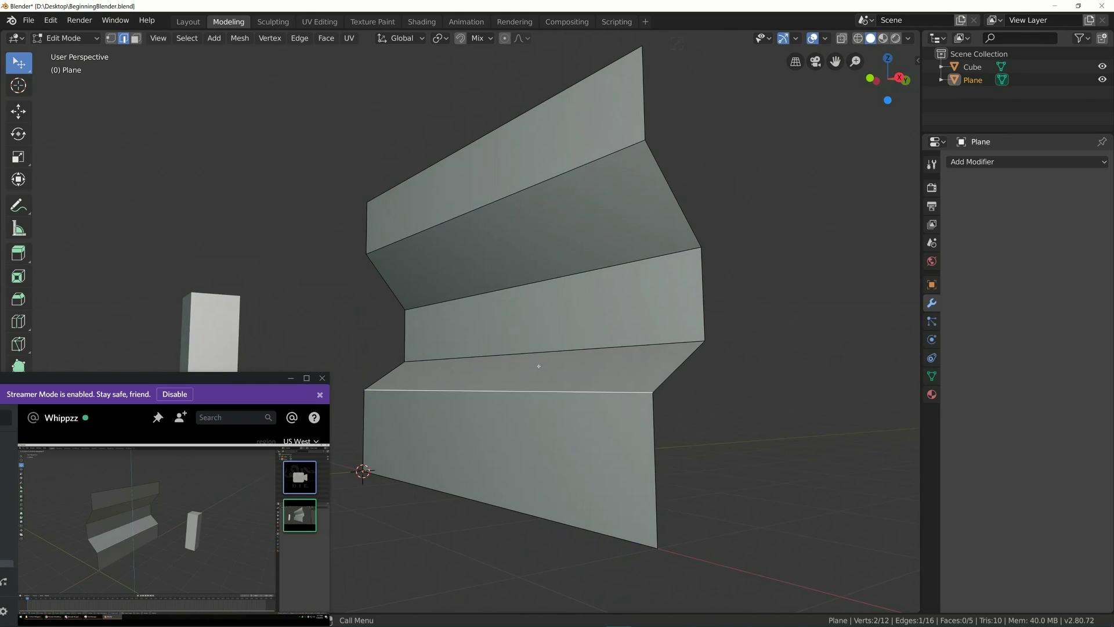
left_click(515, 228)
middle_click_drag(523, 242, 459, 287)
middle_click_drag(360, 339, 367, 347)
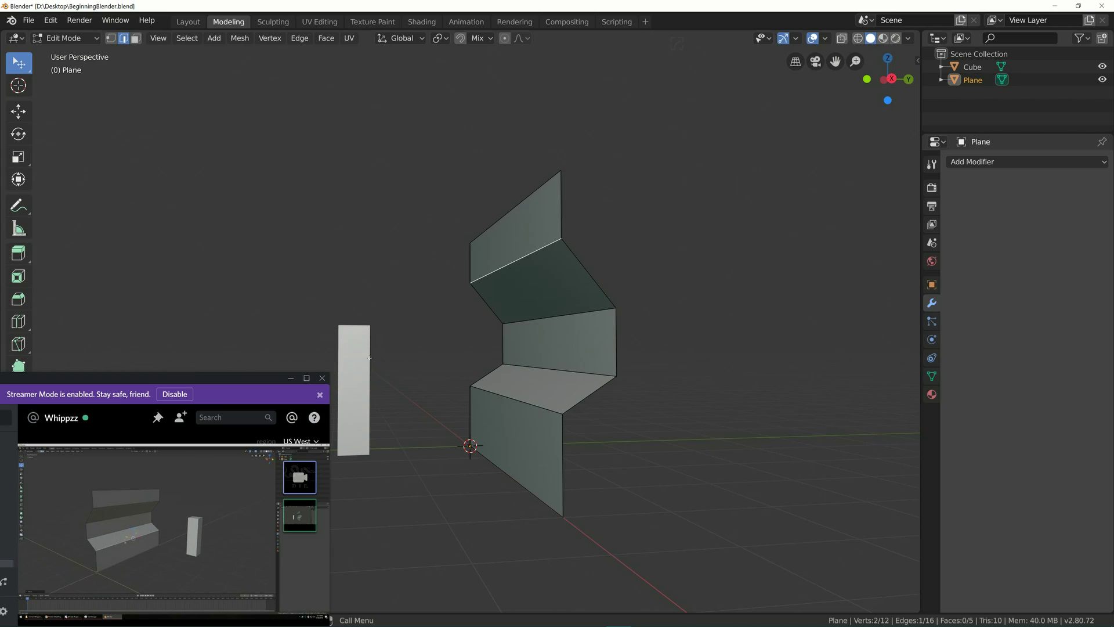
- Select the top edge of the middle panel and raise it about 0.28 m along the Z axis
left_click(531, 329)
middle_click_drag(531, 329, 543, 323)
key("g")
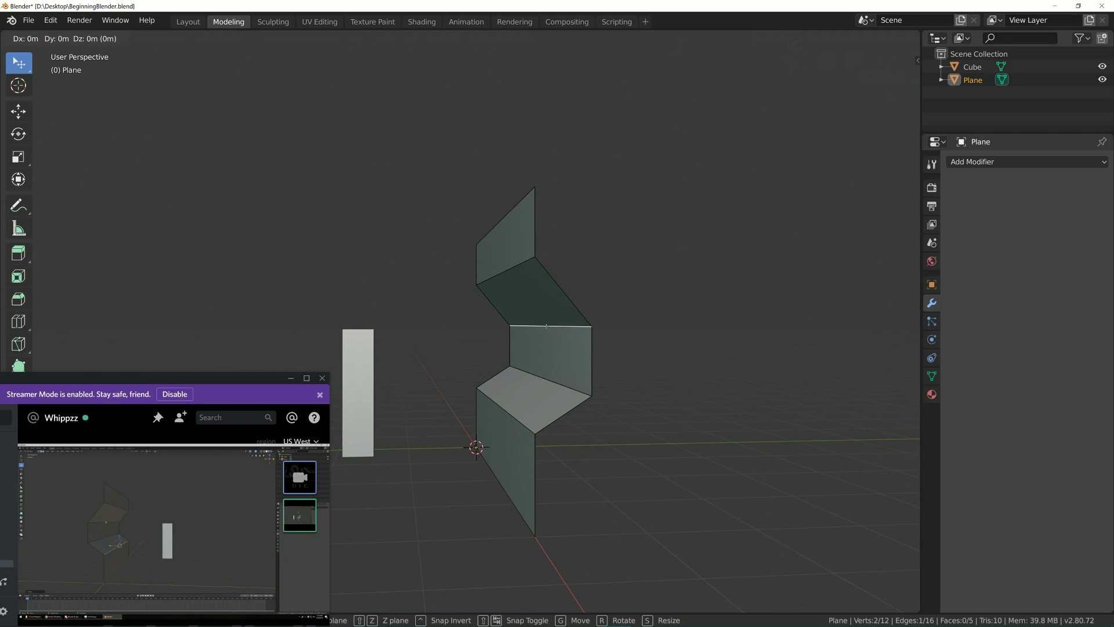
key("z")
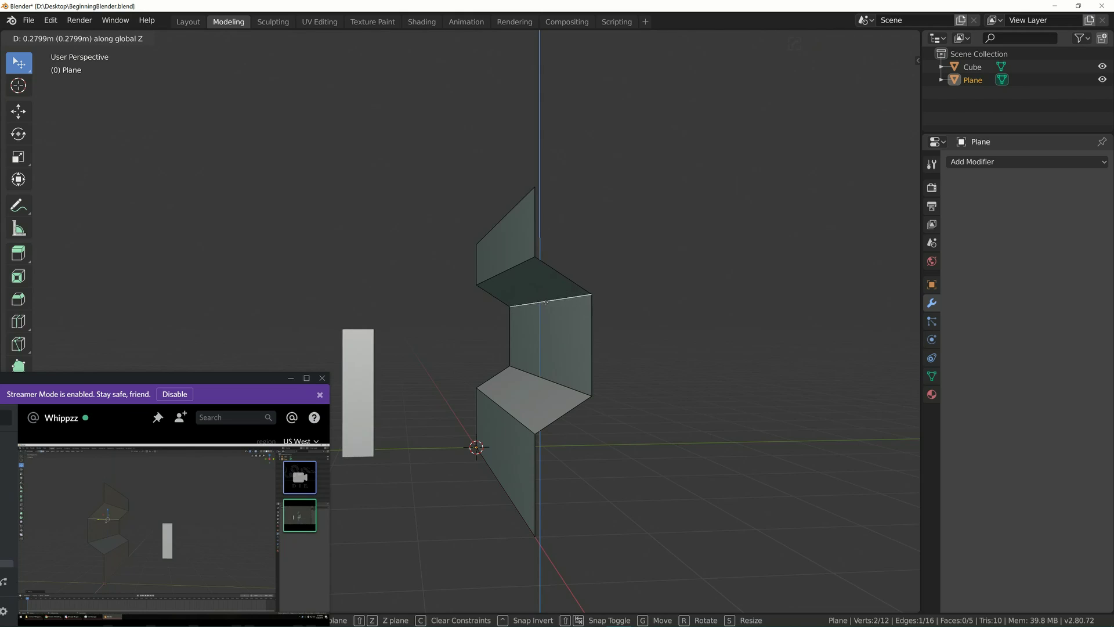
left_click(546, 303)
middle_click_drag(545, 303, 494, 394)
- Save the file and check the wall's profile in the right orthographic view
key("ctrl+s")
key("KP_3")
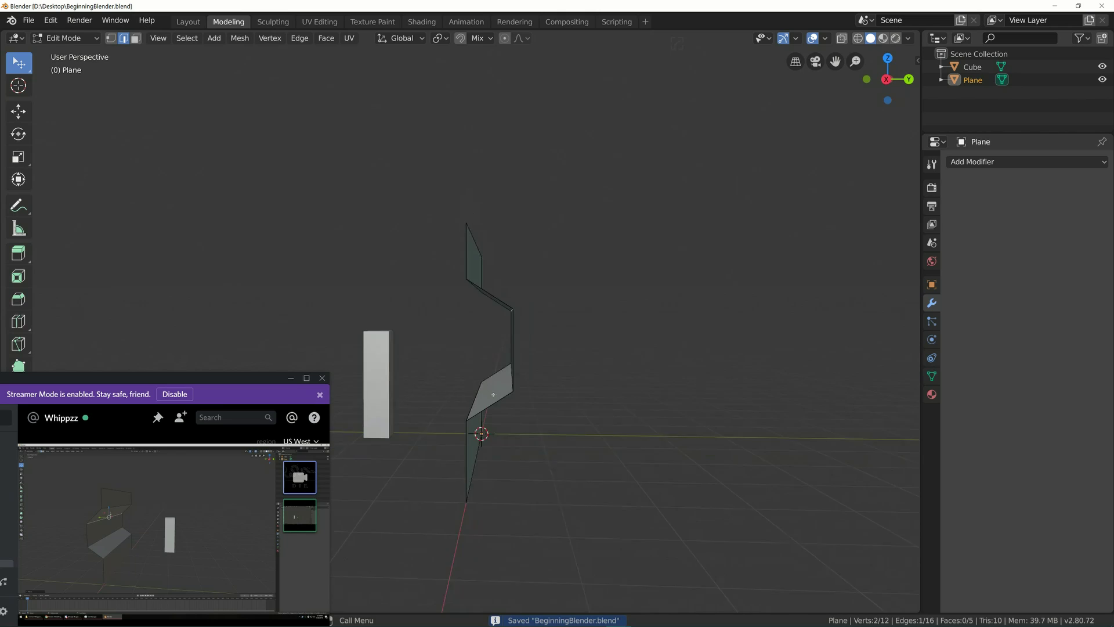
scroll(493, 394, "up", 3)
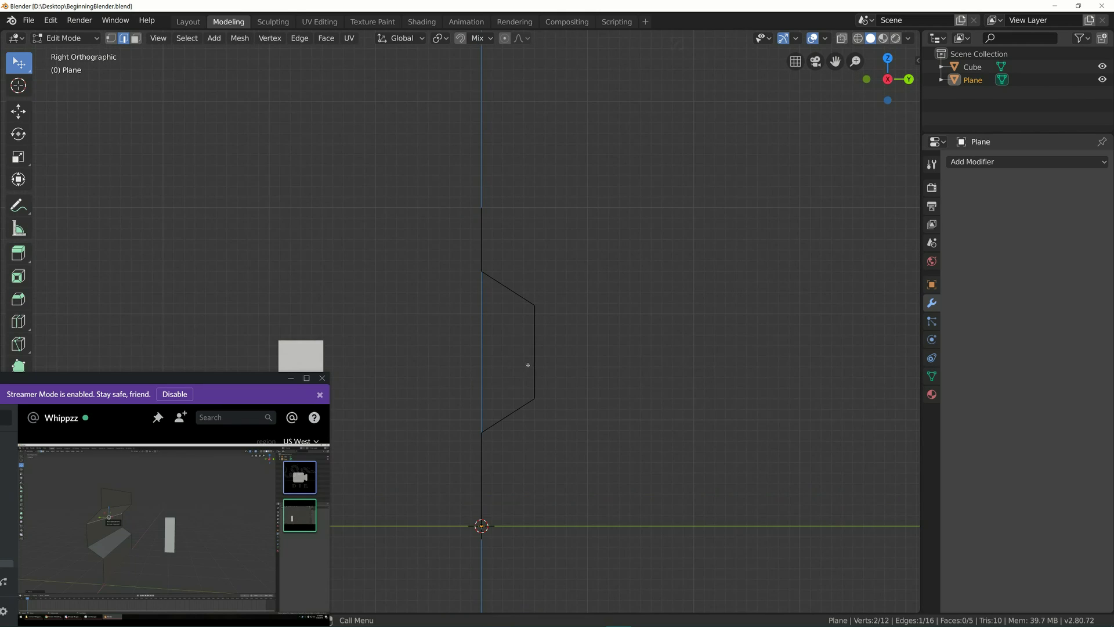
scroll(505, 324, "up", 2)
scroll(500, 406, "down", 2)
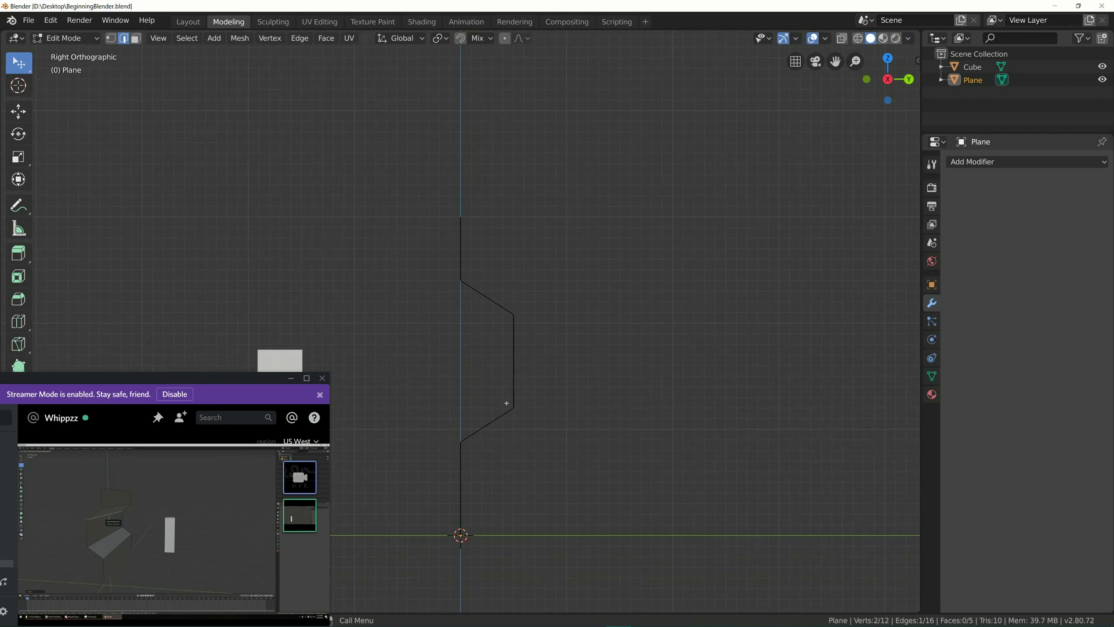
scroll(467, 464, "up", 1)
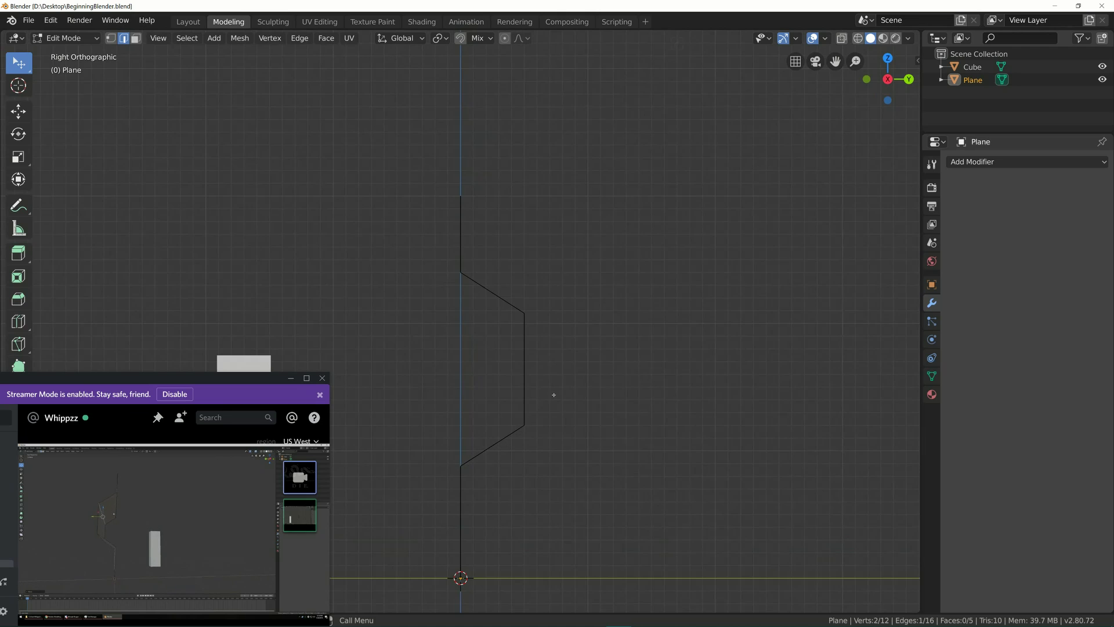
- Save the file and examine the wall's bends in perspective and from the side, with the lowest panel's top edge selected
middle_click_drag(552, 393, 562, 375)
key("ctrl+s")
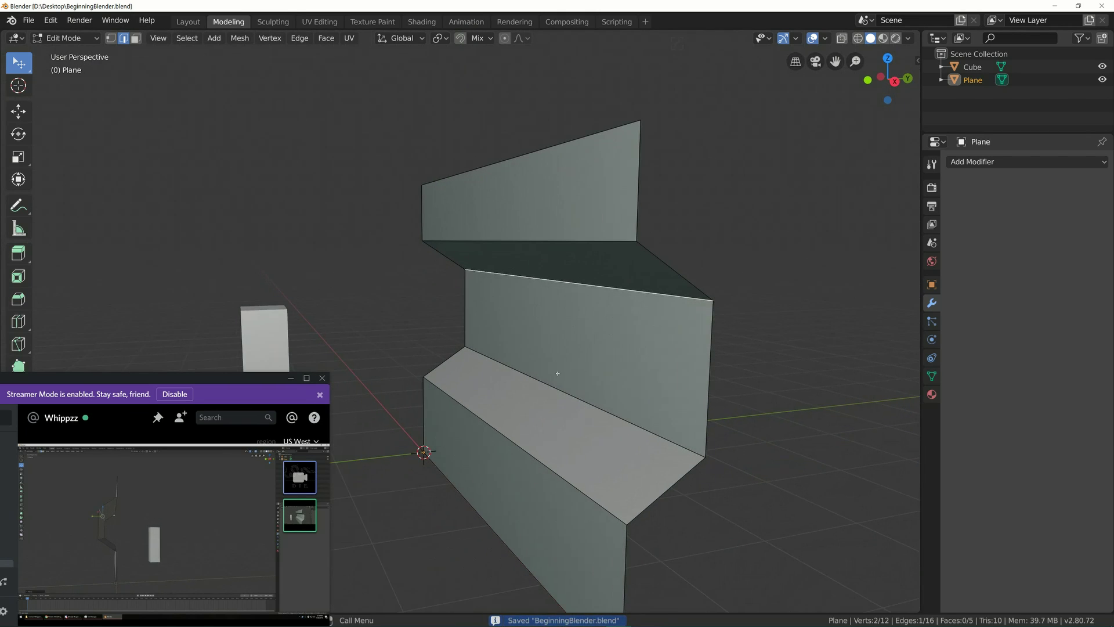
left_click(574, 476)
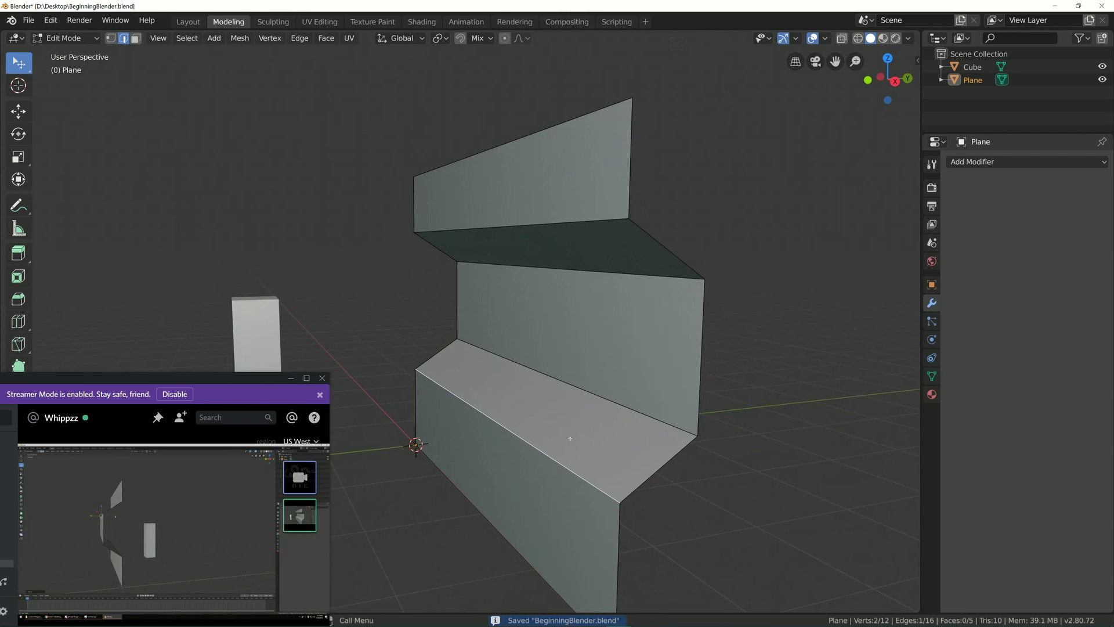
key("KP_3")
middle_click_drag(507, 434, 526, 336)
- Return the wall to Object Mode, deselect everything and save the file
key("Tab")
key("alt+a")
key("ctrl+s")
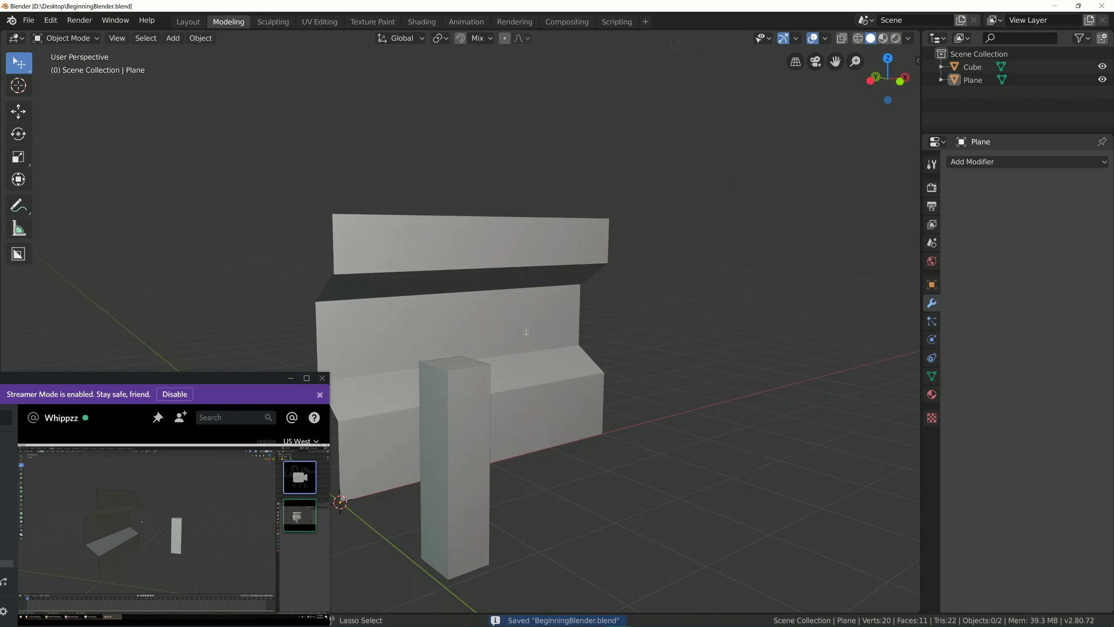
left_click(563, 278)
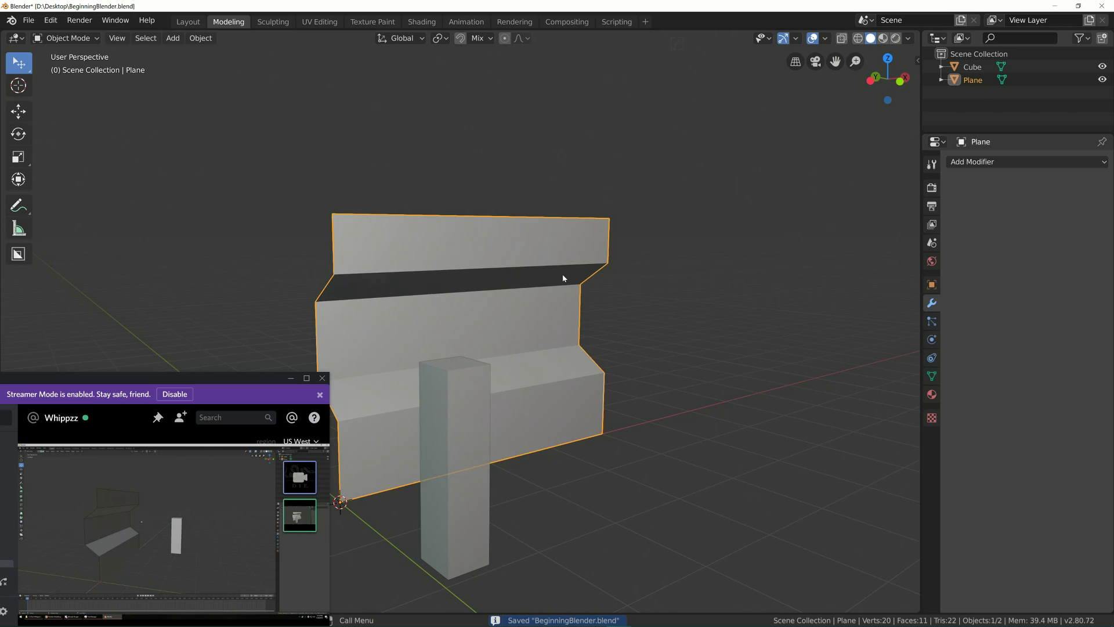
key("alt+a")
key("ctrl+s")
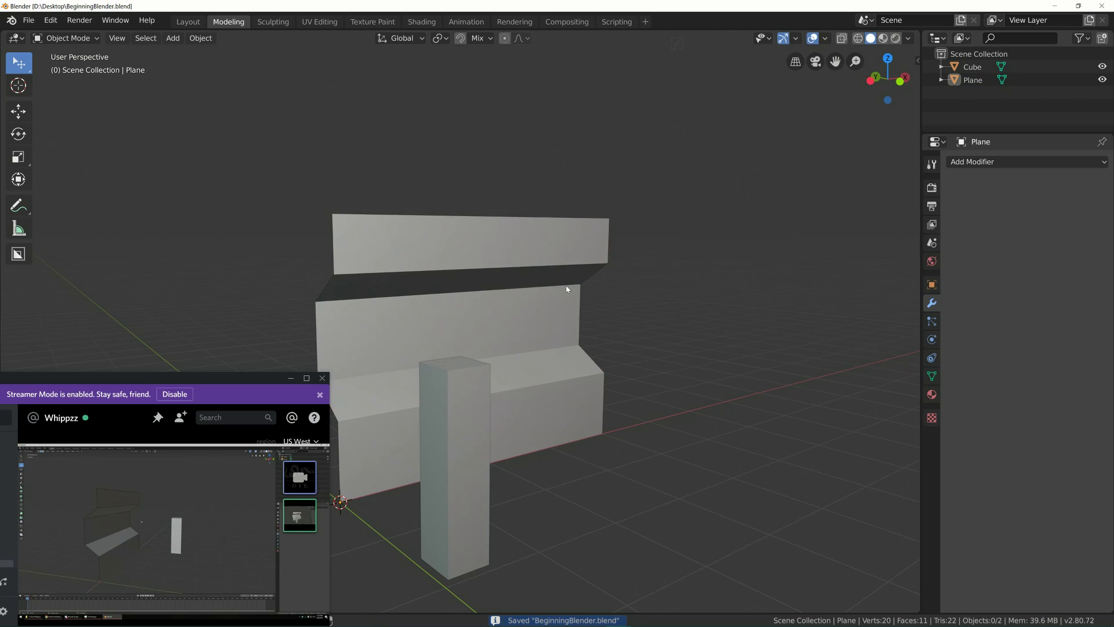
- Move the floating Discord call window slightly higher so it clears the taskbar
key("alt+Tab")
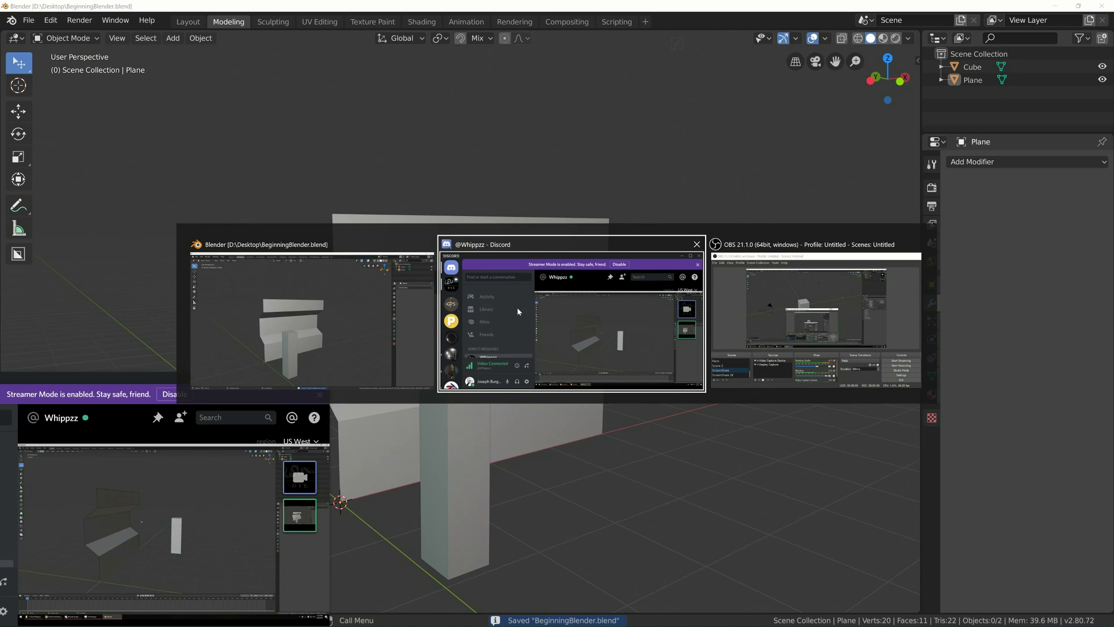
left_click(326, 294)
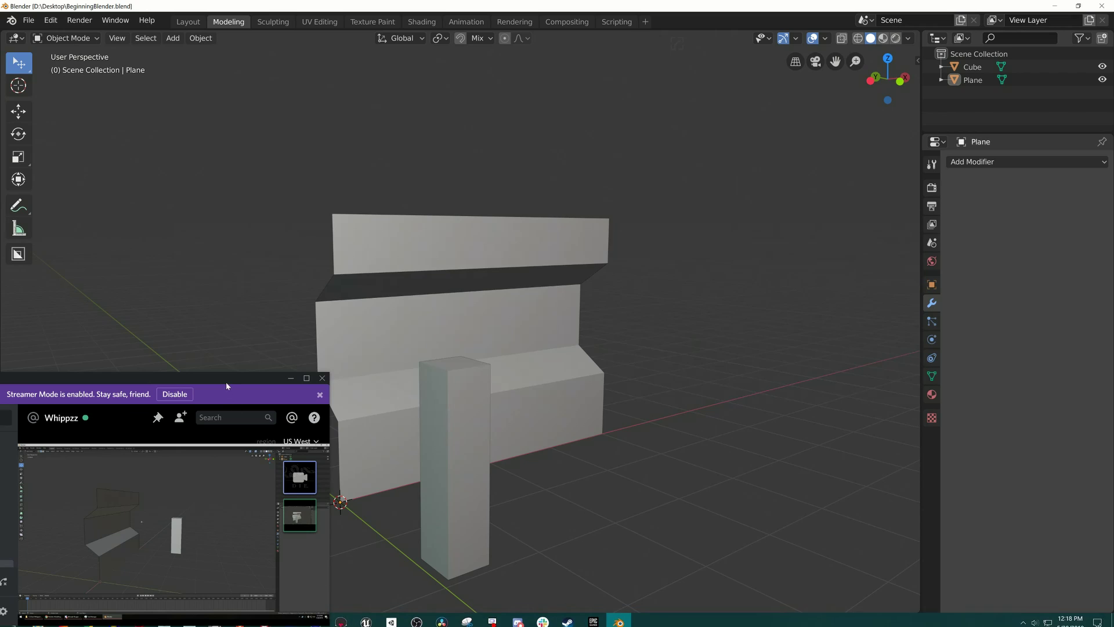
left_click_drag(225, 378, 231, 349)
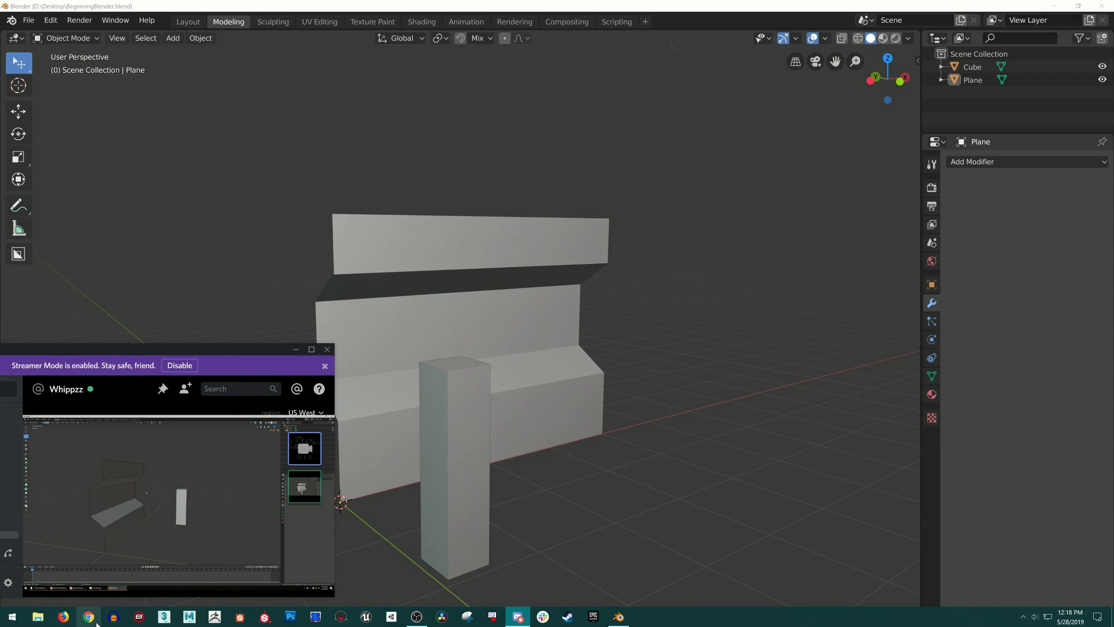
- Switch to Chrome and open Google Drive at drive.google.com
left_click(99, 618)
type("drive.google.com")
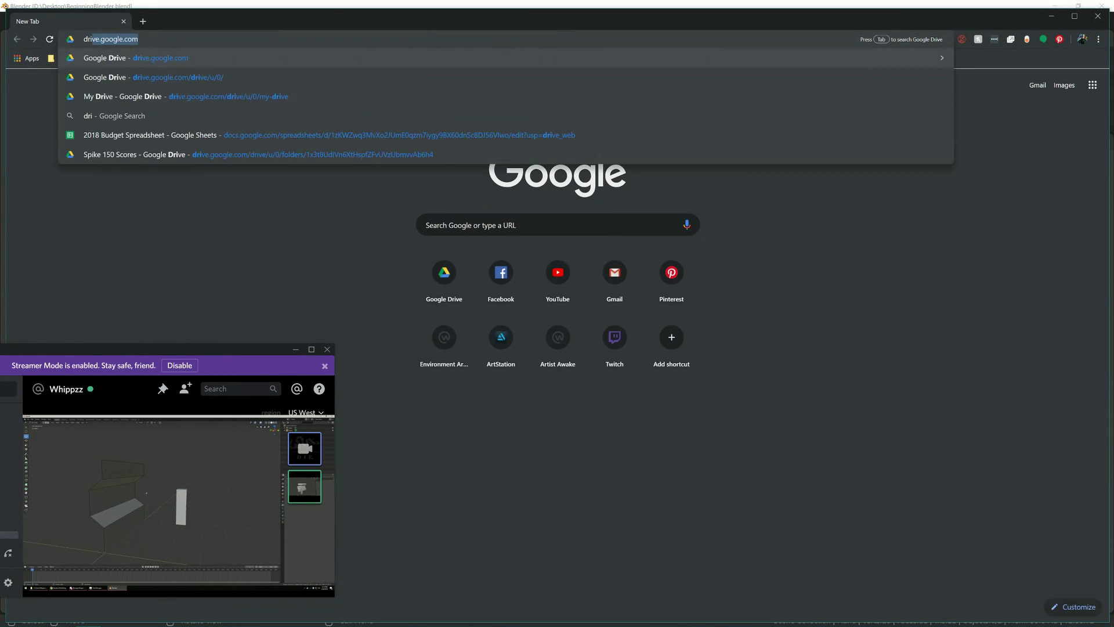
key("Return")
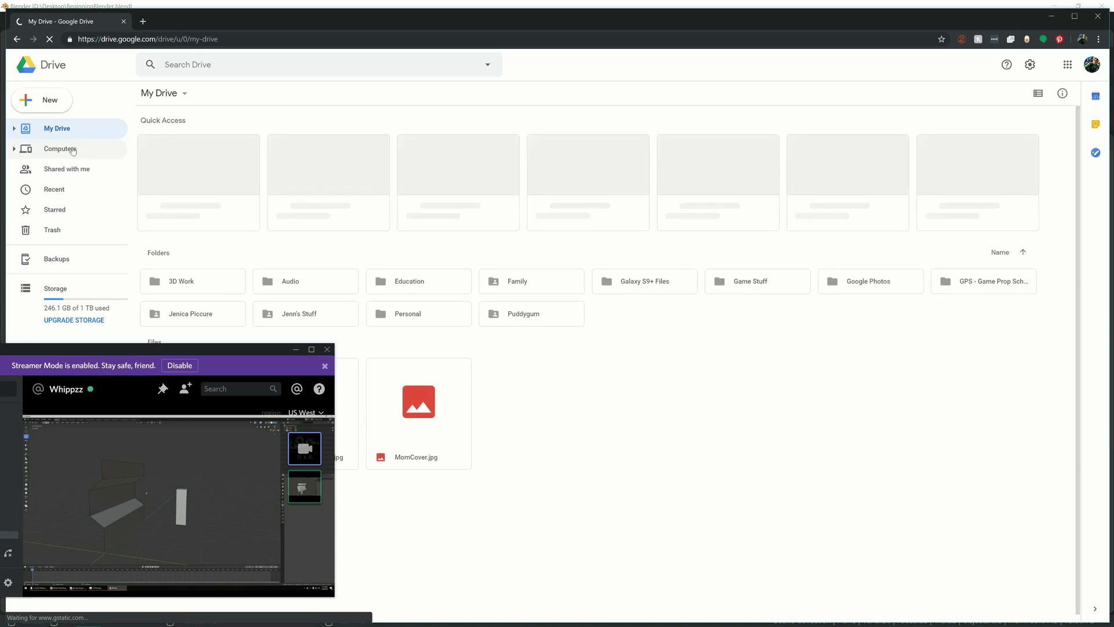
- Open the Modular Modelling tutorial document from the Workshop Resources folder inside 3D Work's UUUG Presentation April 2019 folder
double_click(195, 282)
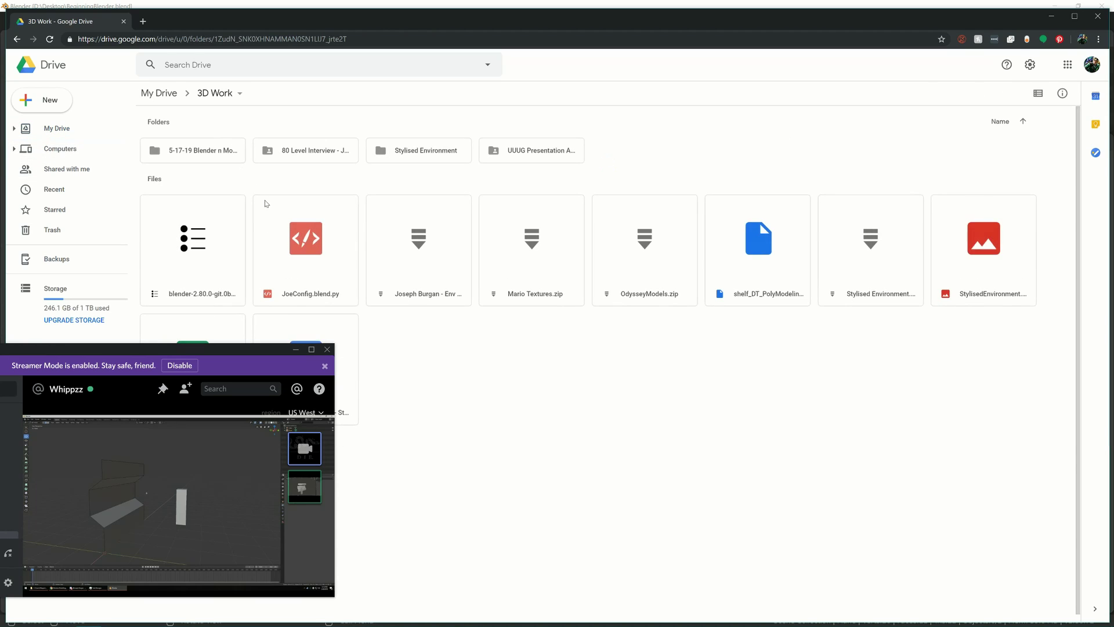
double_click(531, 150)
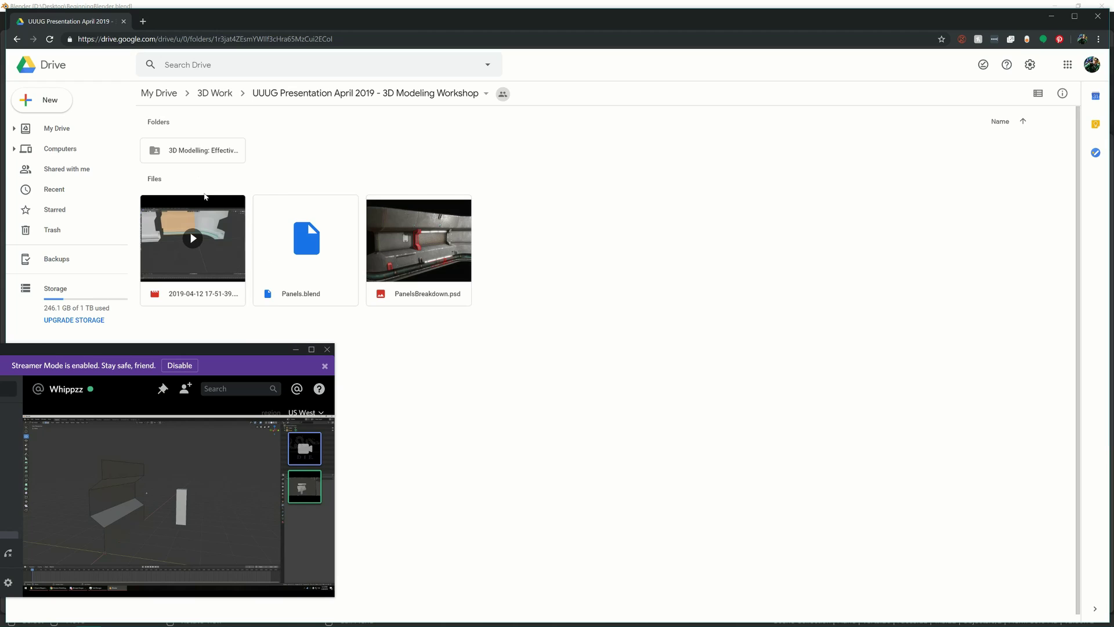
double_click(207, 152)
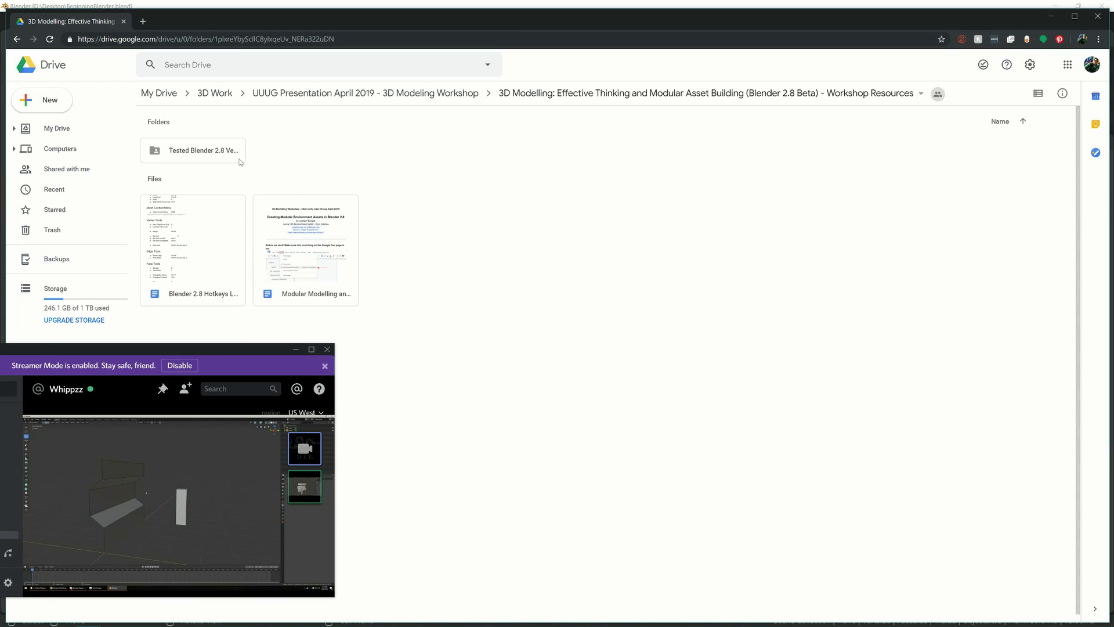
double_click(301, 233)
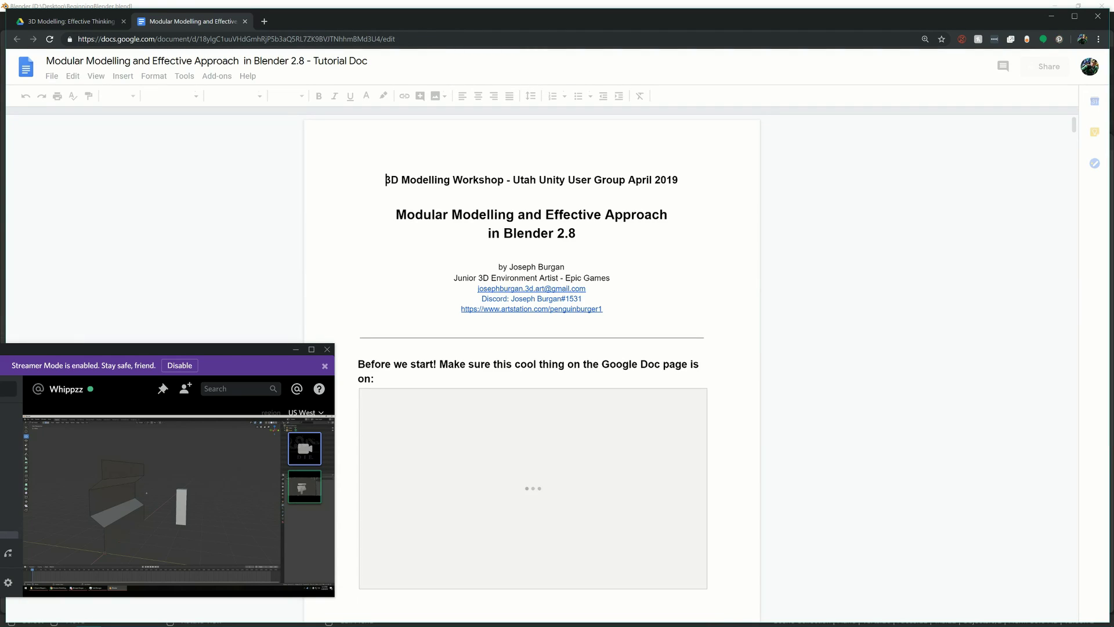
- Find the reference image in the tutorial document that outlines the wall's modular pieces in different colours
scroll(624, 281, "down", 5)
scroll(791, 264, "down", 2)
scroll(791, 264, "down", 20)
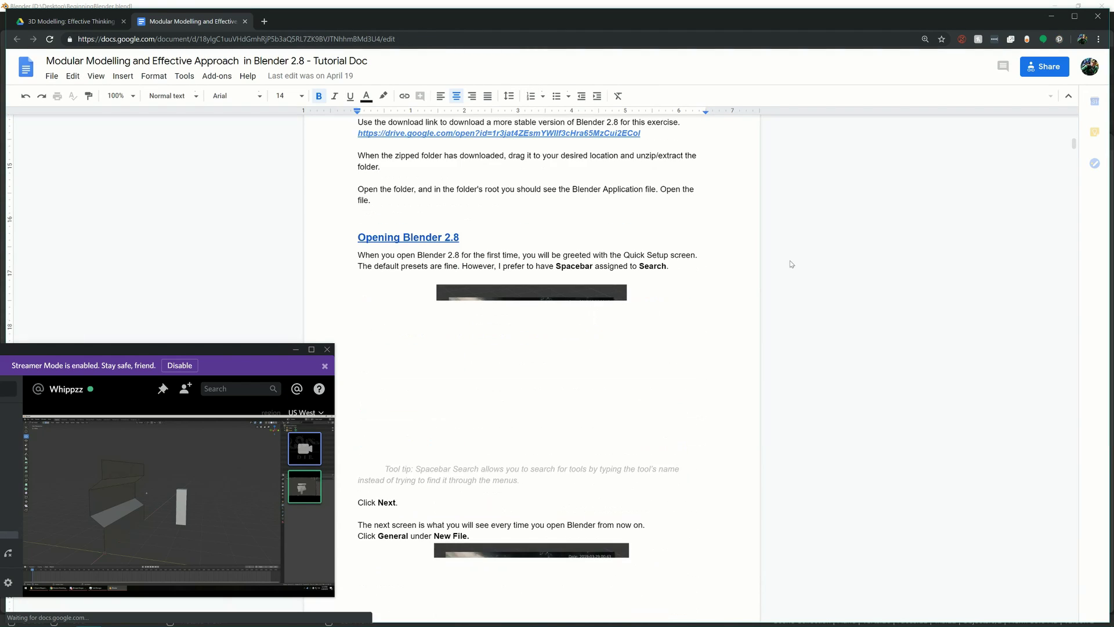
scroll(531, 368, "down", 4)
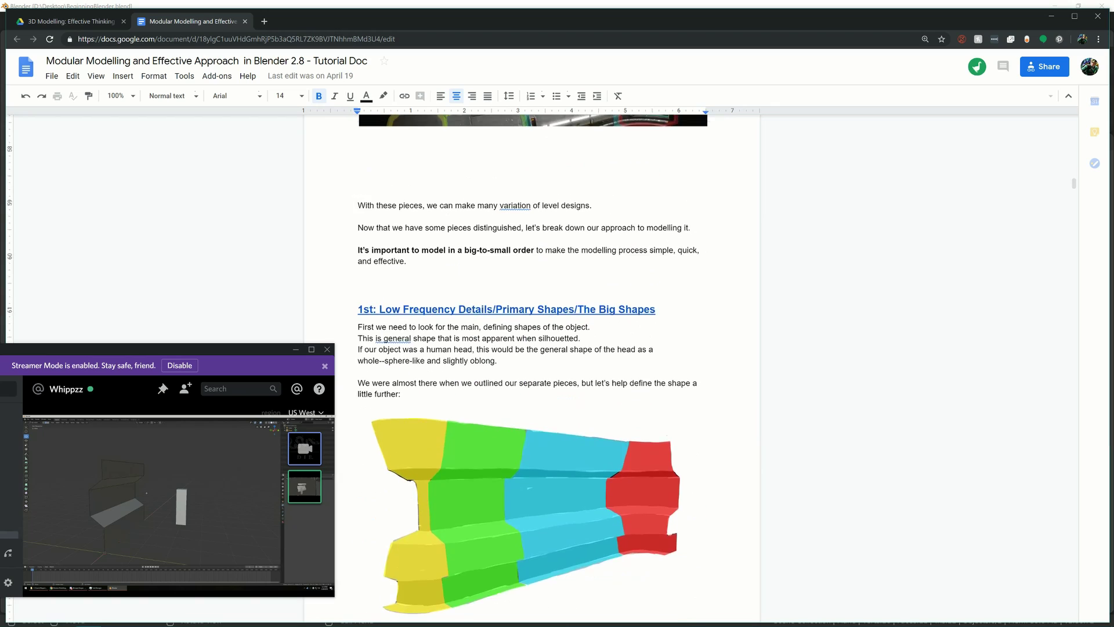
scroll(532, 368, "up", 3)
scroll(732, 320, "up", 2)
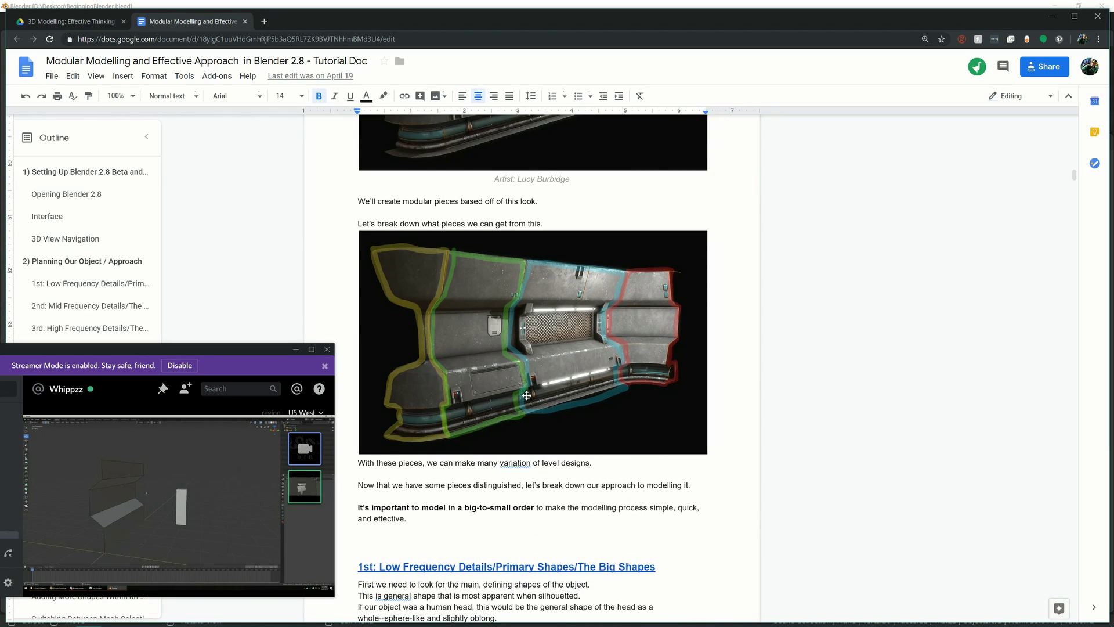
- Switch to Blender and compare the wall's shape from several angles with the outlined reference image in the document
key("alt+Tab")
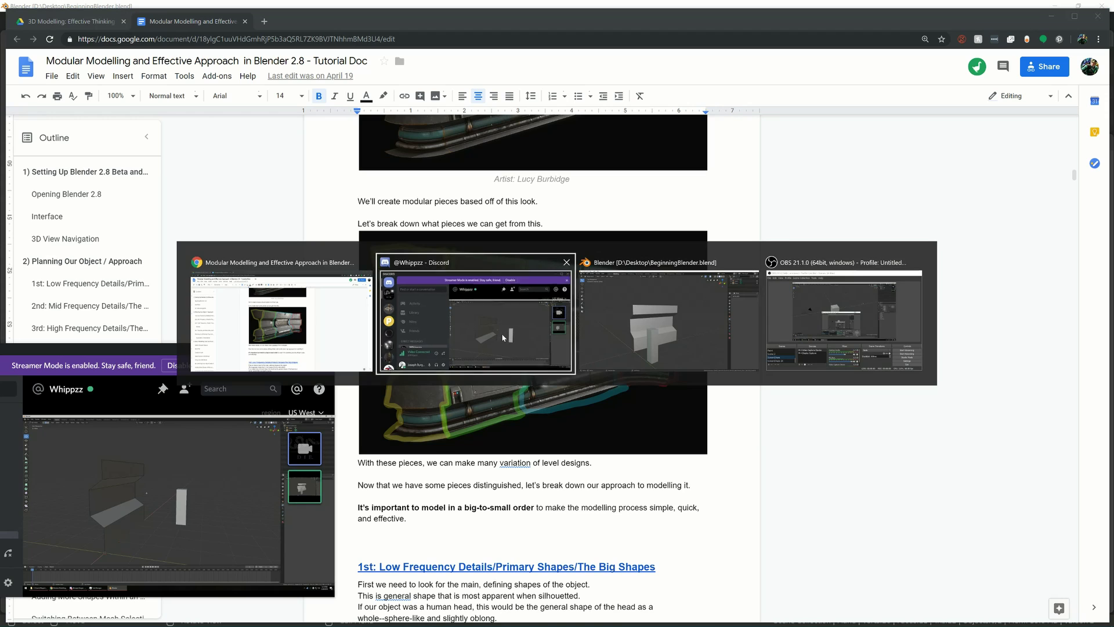
key("alt+Tab")
key("alt+Tab")
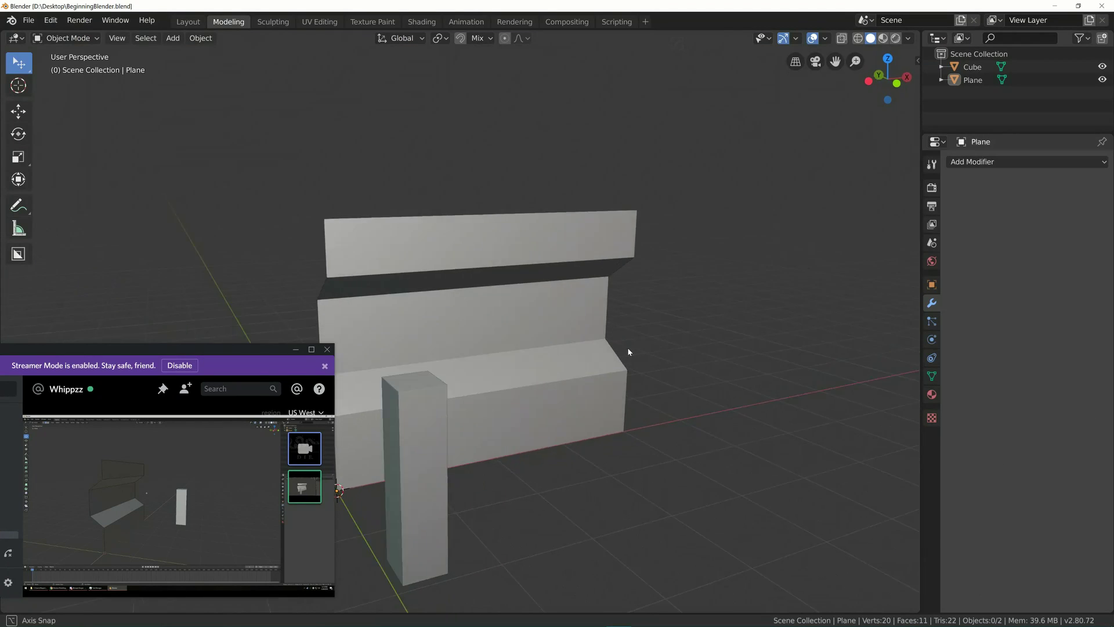
middle_click_drag(628, 351, 604, 372)
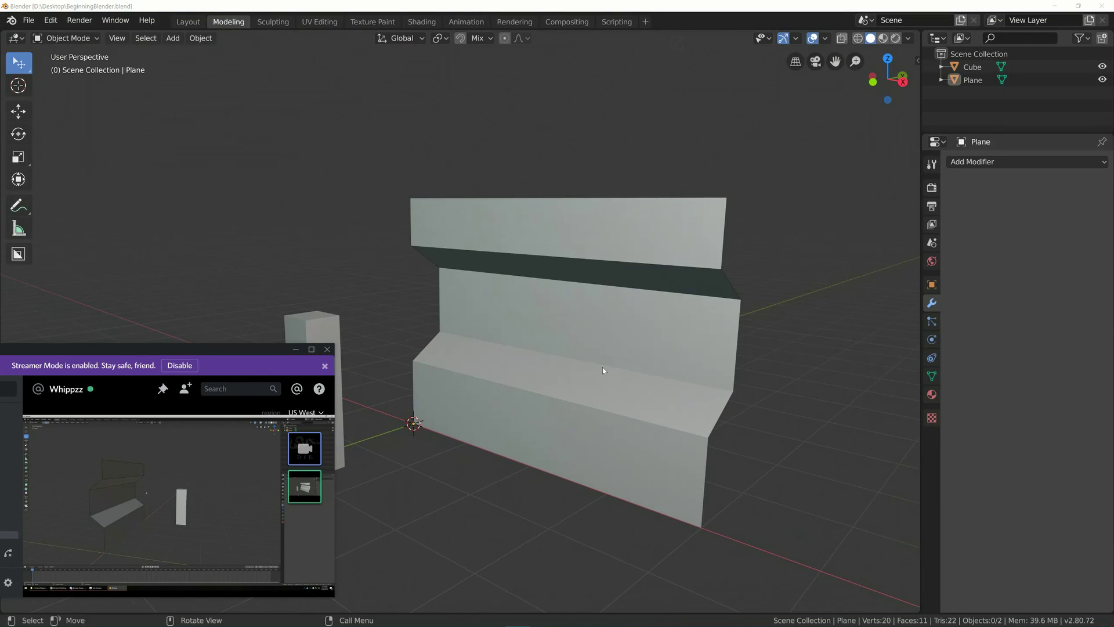
key("alt+Tab")
key("alt+Tab")
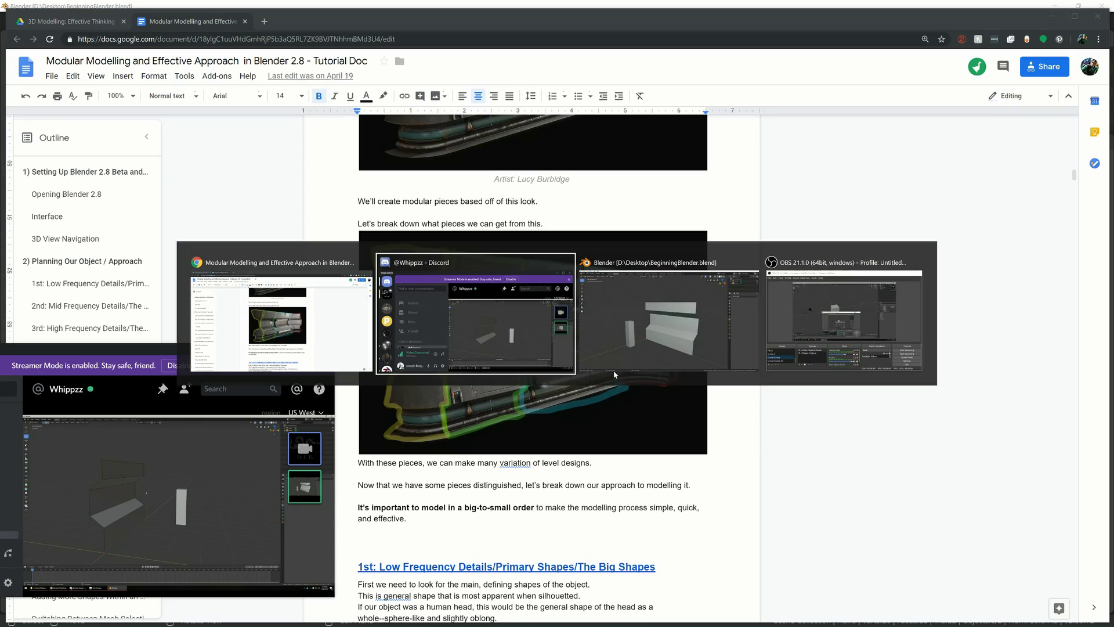
left_click(607, 325)
middle_click_drag(597, 368, 595, 441)
- Enter Edit Mode on the wall and add a centred horizontal loop cut across the lowest panel
key("Tab")
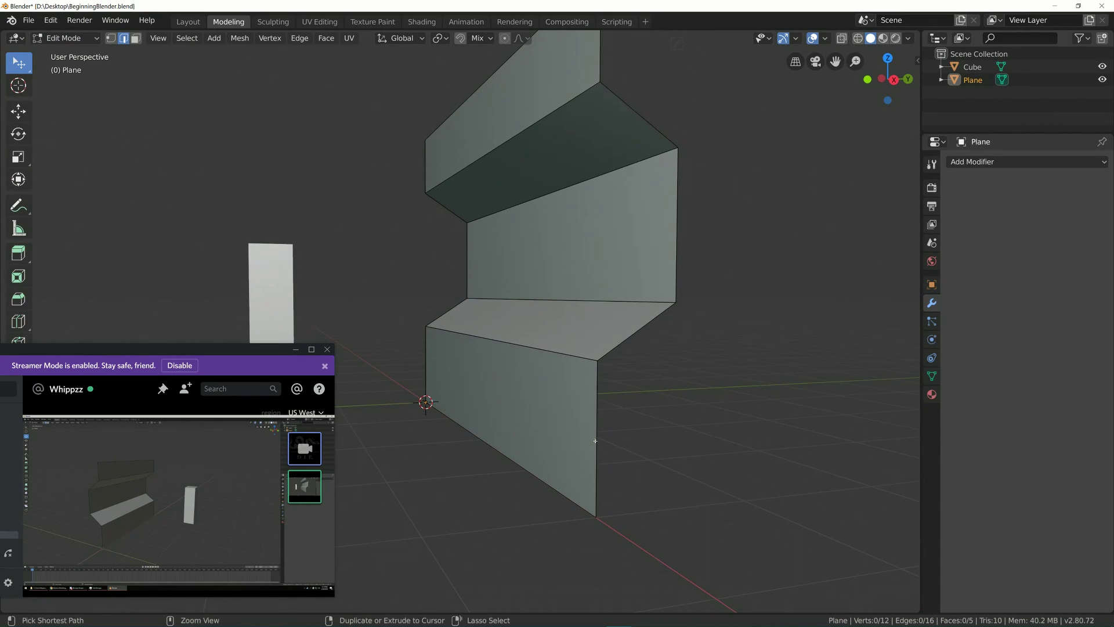
key("ctrl+r")
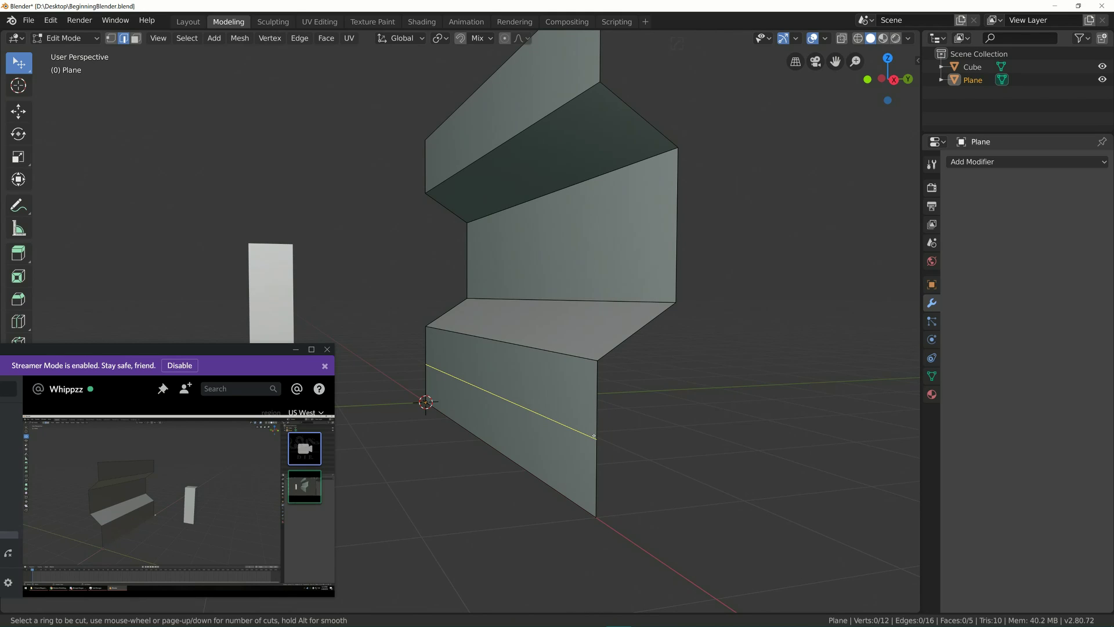
left_click(594, 436)
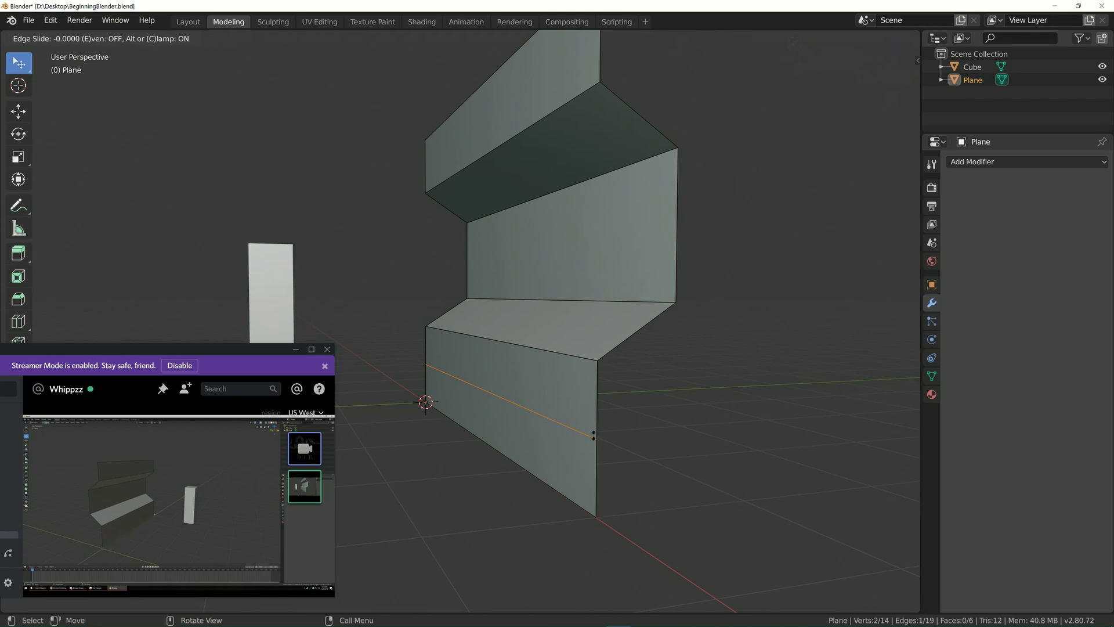
left_click(594, 436)
scroll(600, 382, "down", 1)
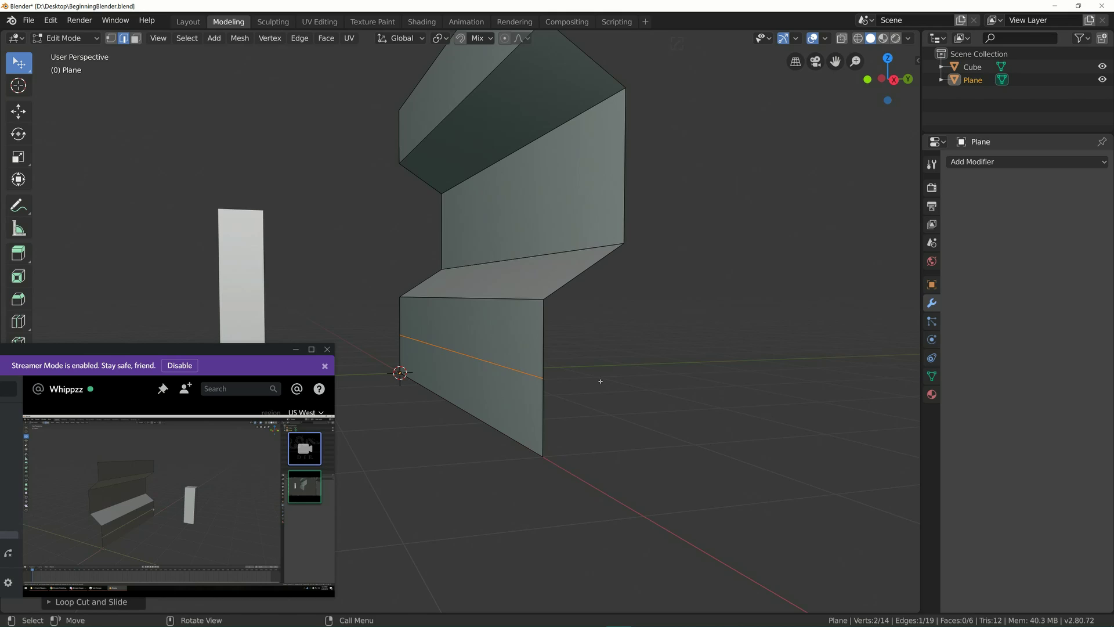
- Move the lowest panel's new middle edge 0.5 m along the Y axis
key("g")
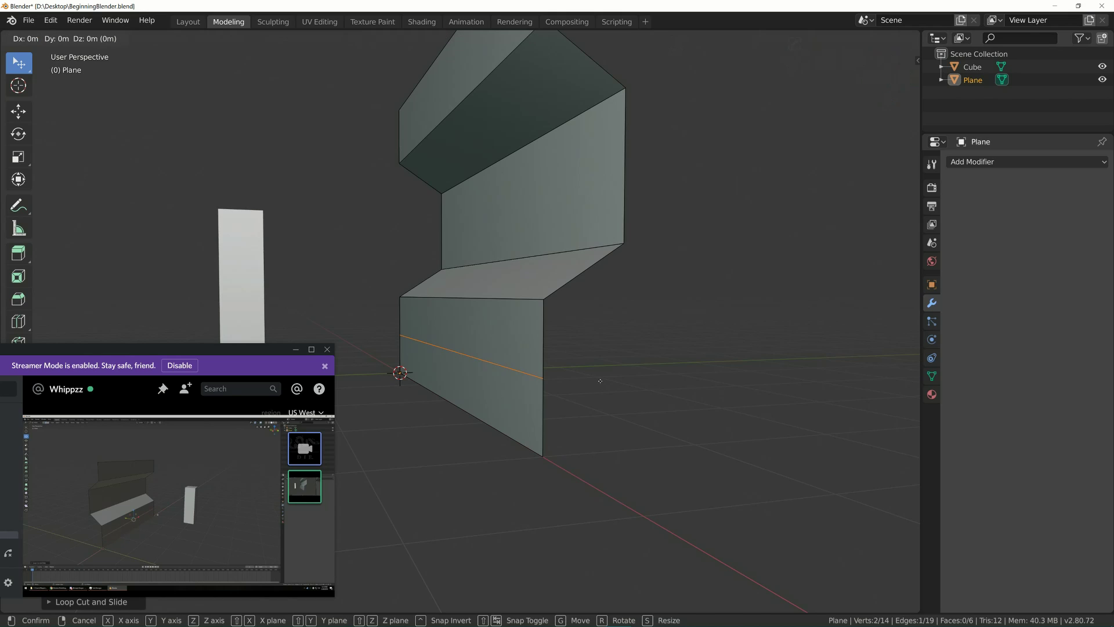
key("y")
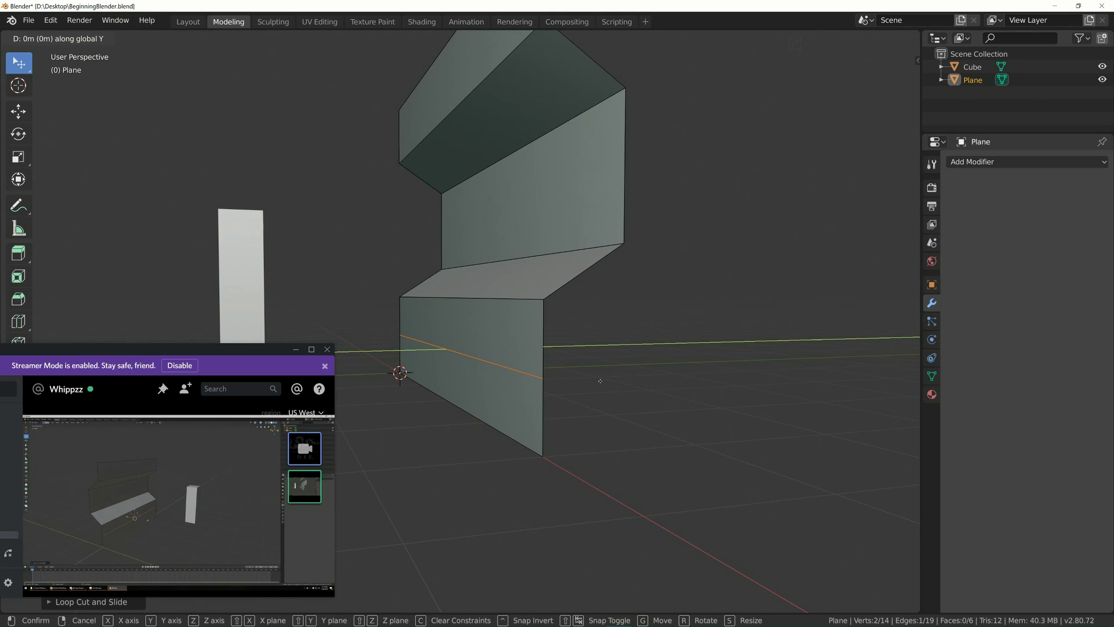
type(".5")
key("Return")
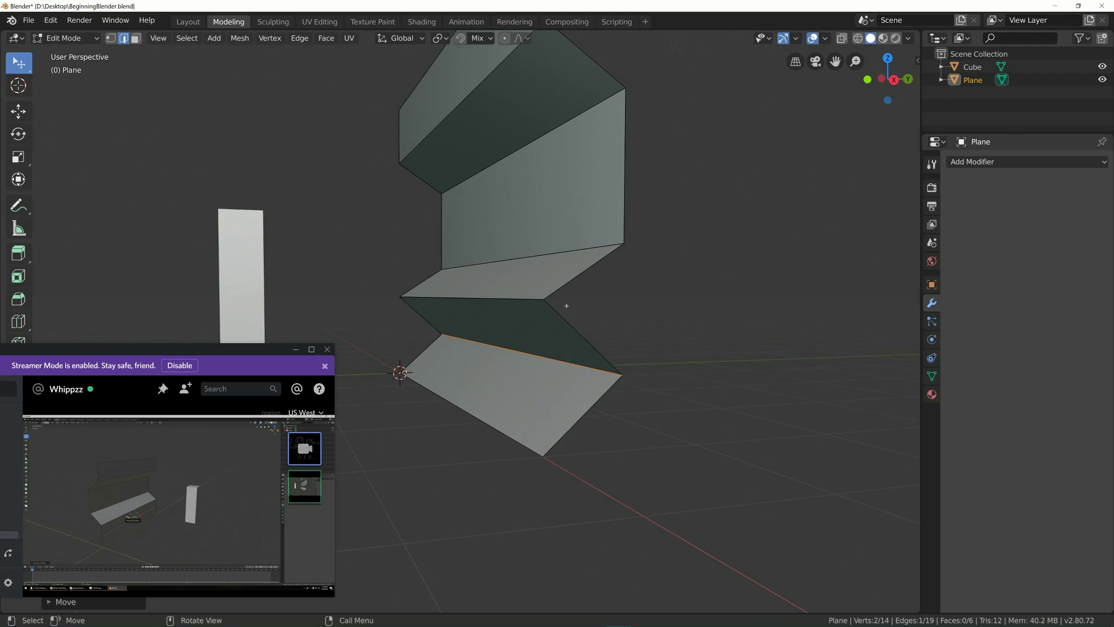
- Add a centred lengthwise loop cut to the sloped face at the base of the wall
middle_click_drag(567, 306, 521, 368)
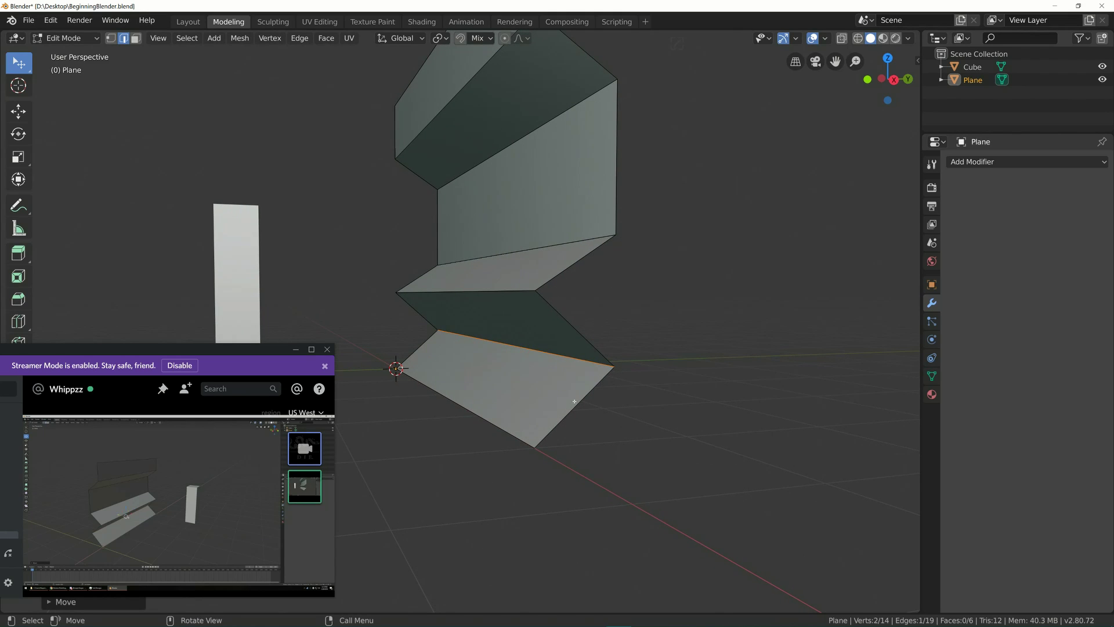
key("ctrl+r")
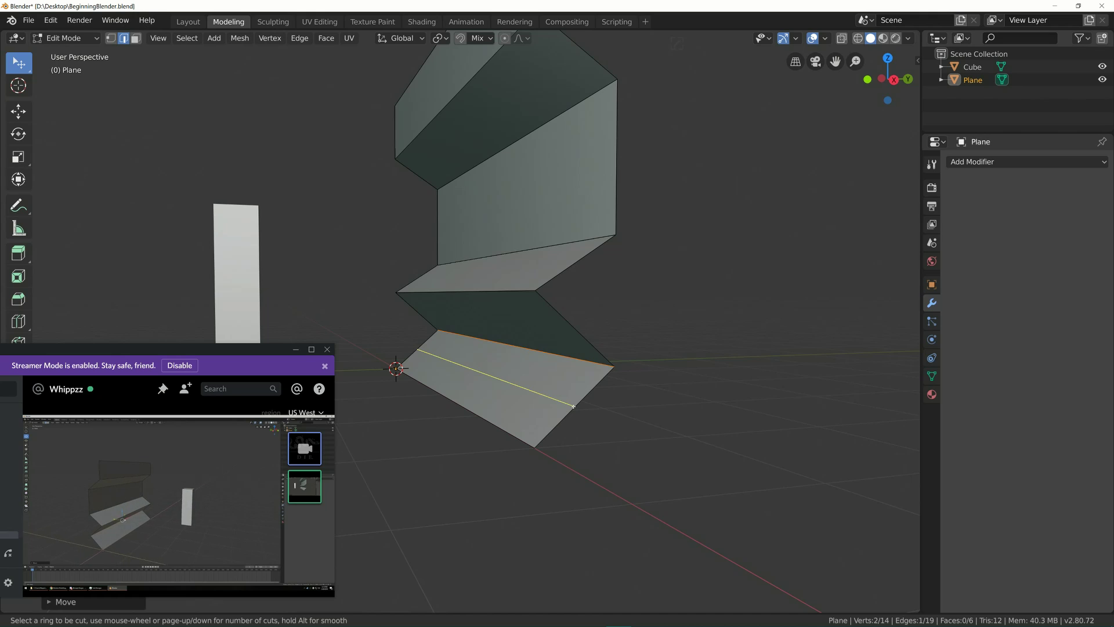
left_click(571, 403)
left_click(573, 406)
middle_click_drag(573, 406, 548, 389)
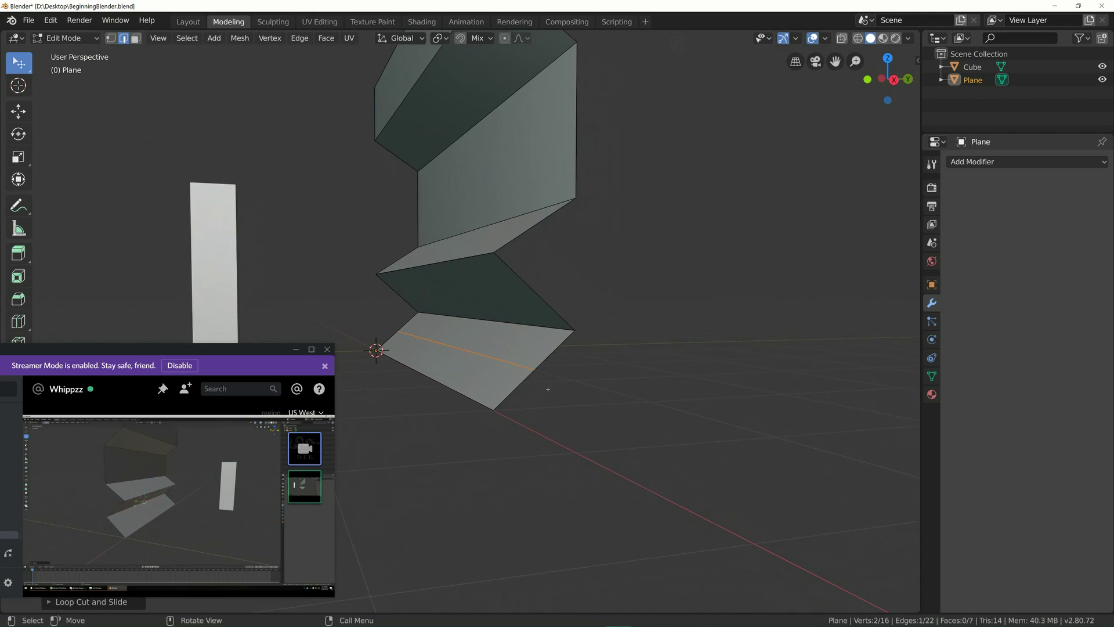
- Lower the new edge about 0.22 m along the Z axis, snapping it level with the wall's bottom corner
key("g")
key("z")
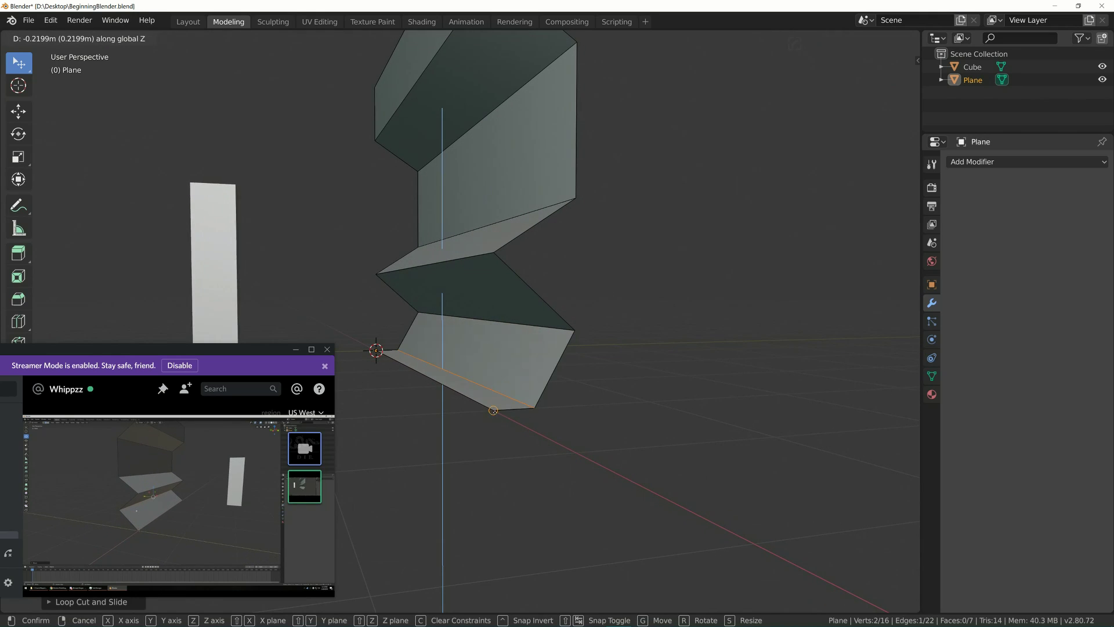
left_click(493, 410)
- Move the lowered edge 0.25 m along the Y axis, snapping it directly beneath the edge above
middle_click_drag(493, 410, 532, 412)
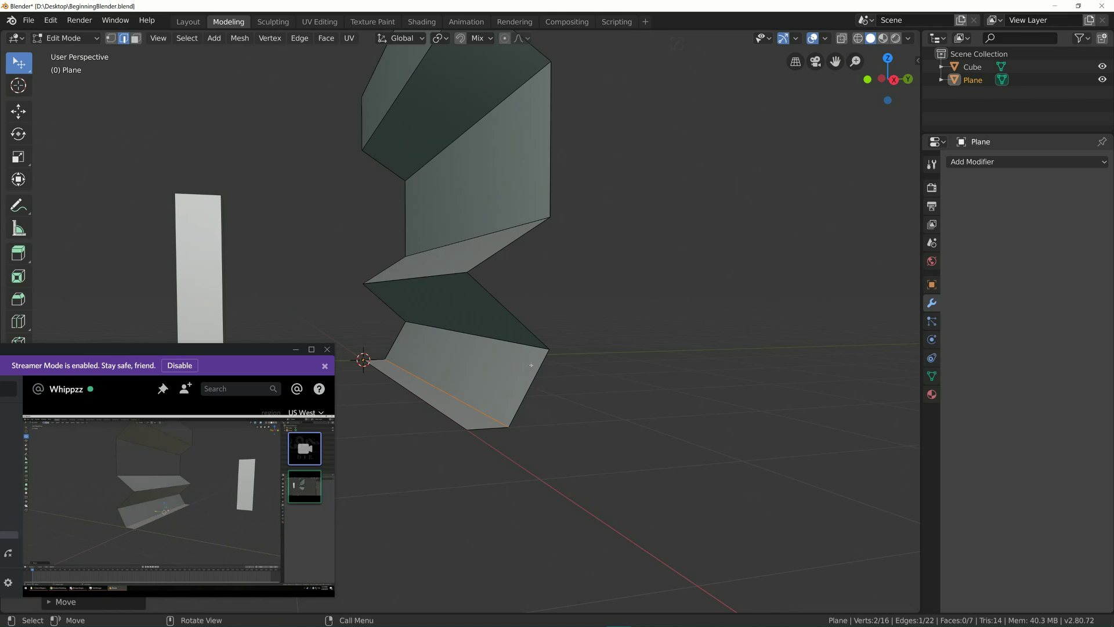
key("g")
key("y")
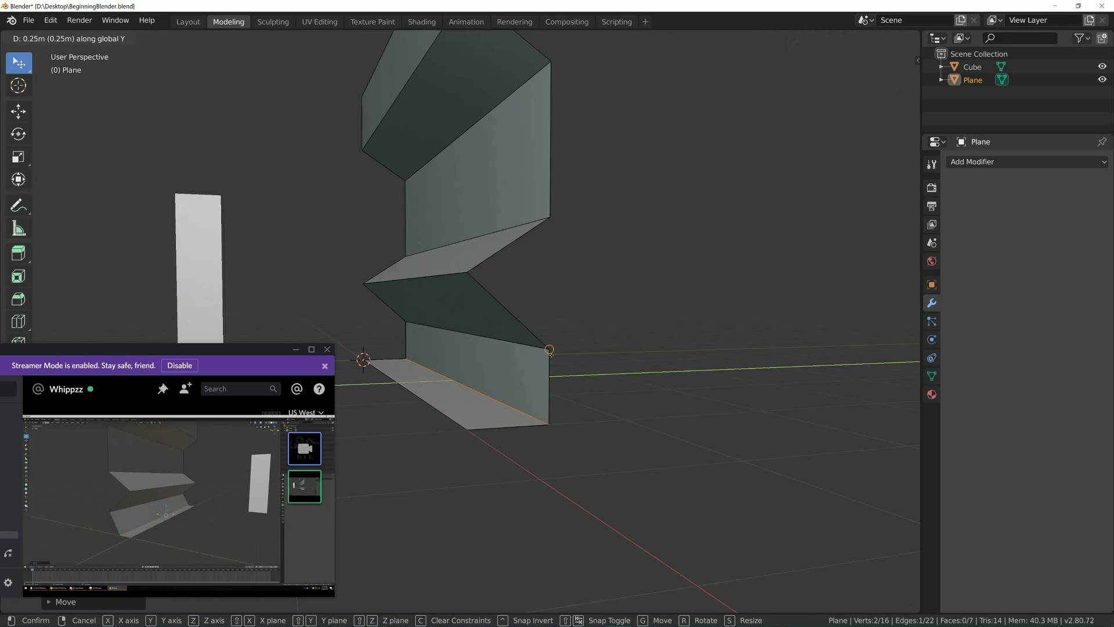
left_click(549, 348)
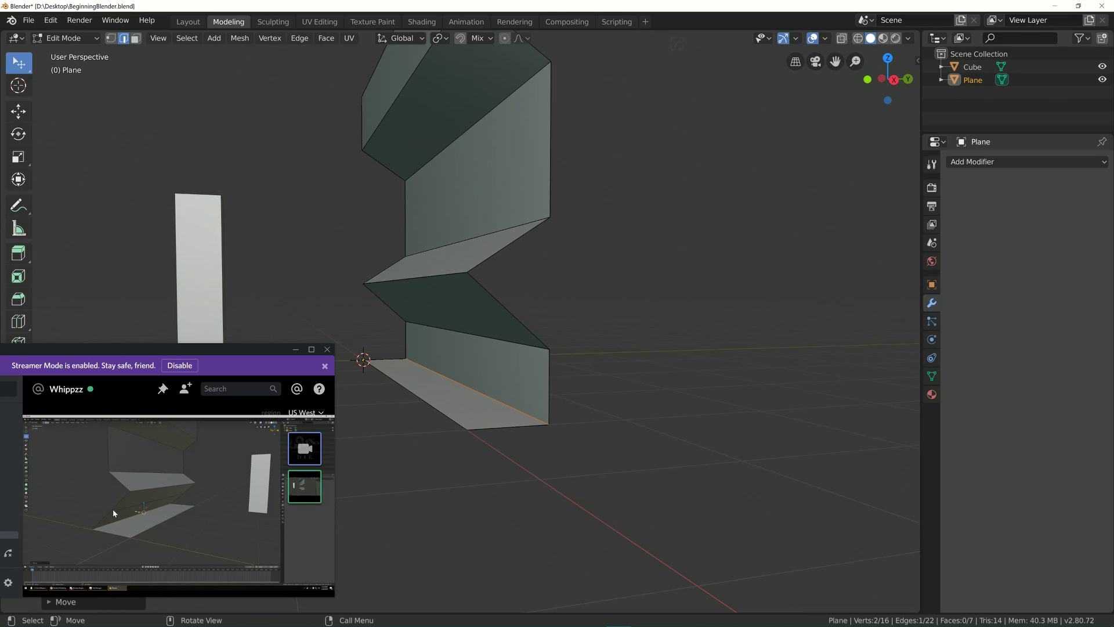
- Snap the edge between the base face and lowest panel along the Y axis to the panel's upper corner, and save the file
left_click(514, 335)
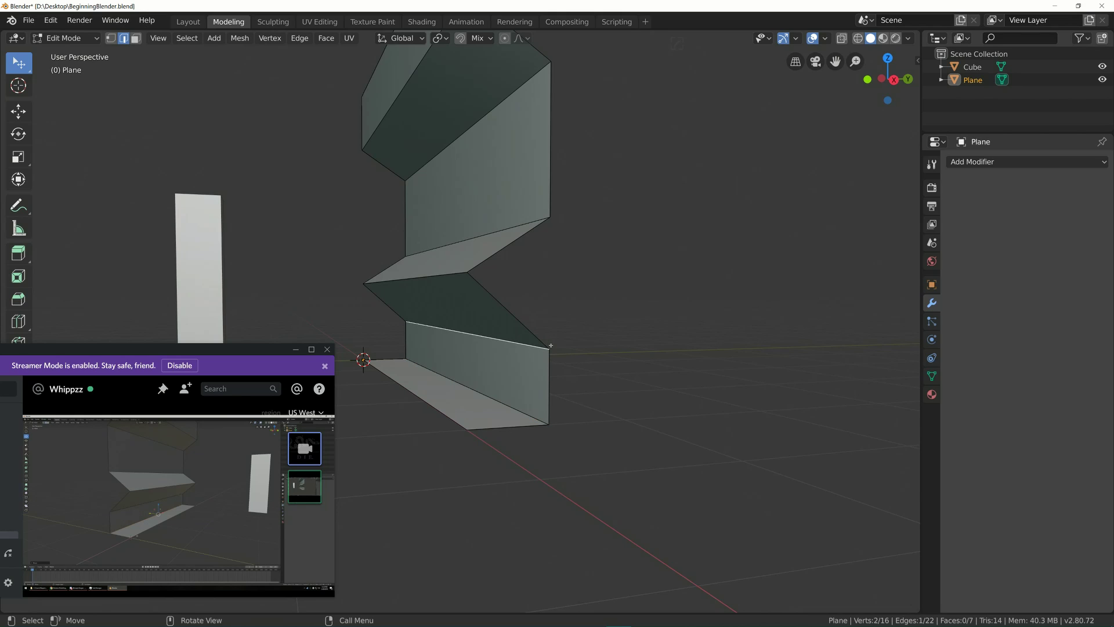
middle_click_drag(554, 350, 542, 325)
key("alt+a")
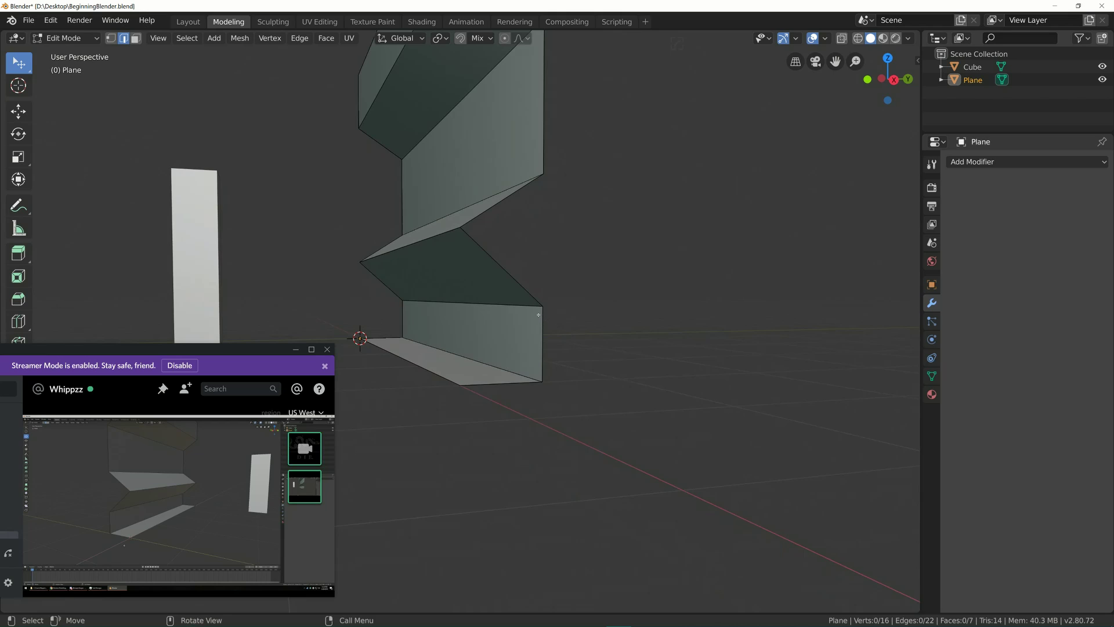
left_click(534, 369)
key("g")
key("y")
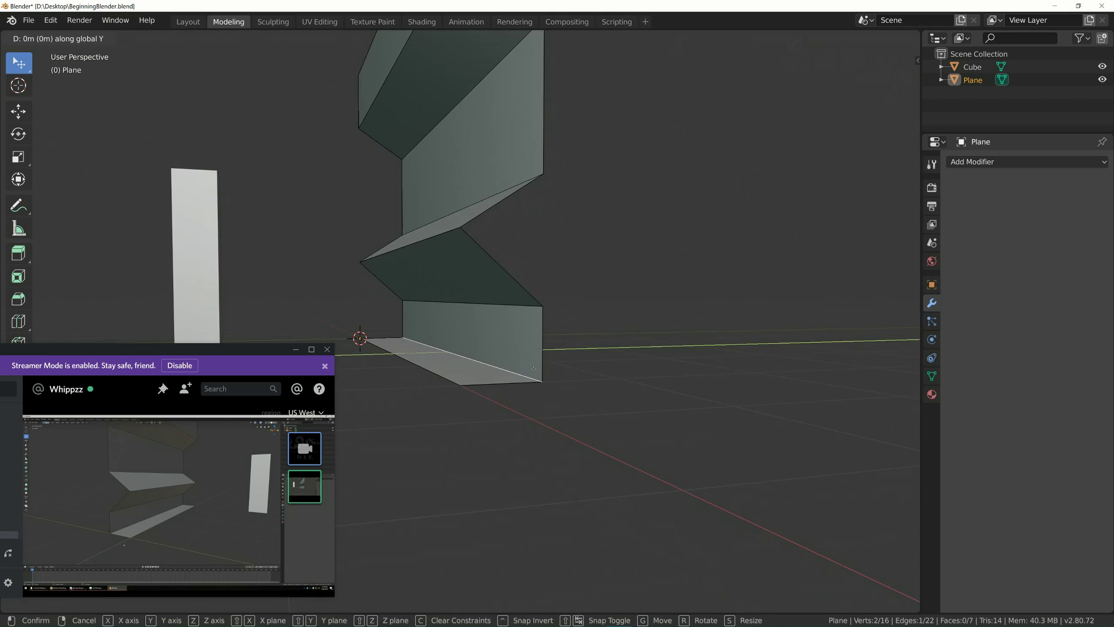
key("ctrl")
left_click(543, 307)
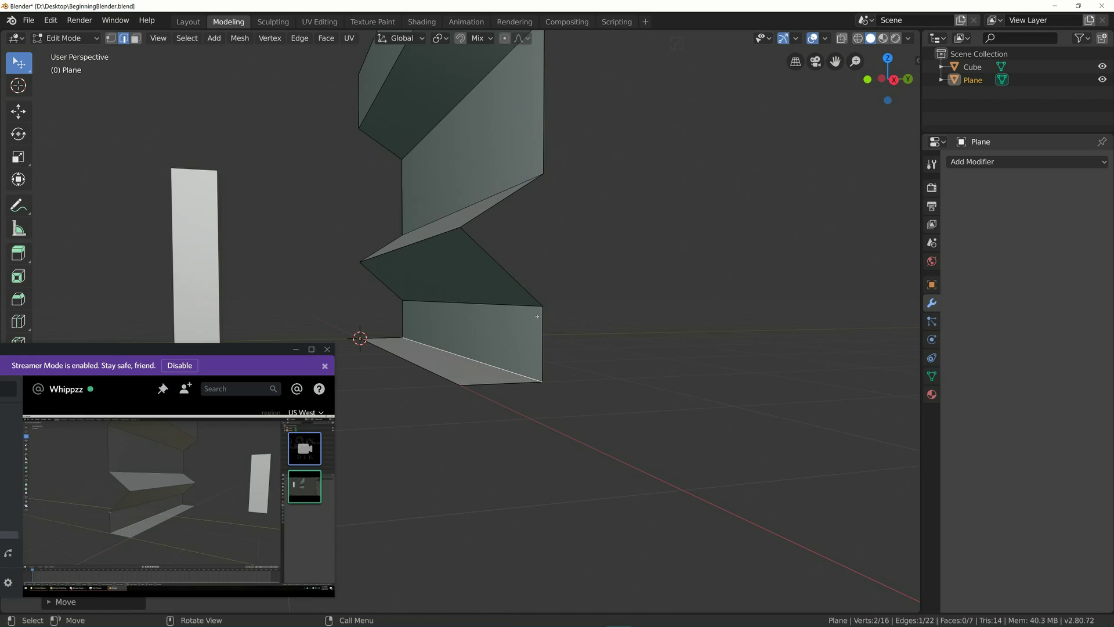
key("alt+a")
middle_click_drag(552, 316, 522, 318)
key("ctrl+s")
- Add a centred lengthwise loop cut to the dark underside slope just above the lowest panel
scroll(558, 330, "down", 4)
scroll(493, 333, "up", 2)
key("ctrl+r")
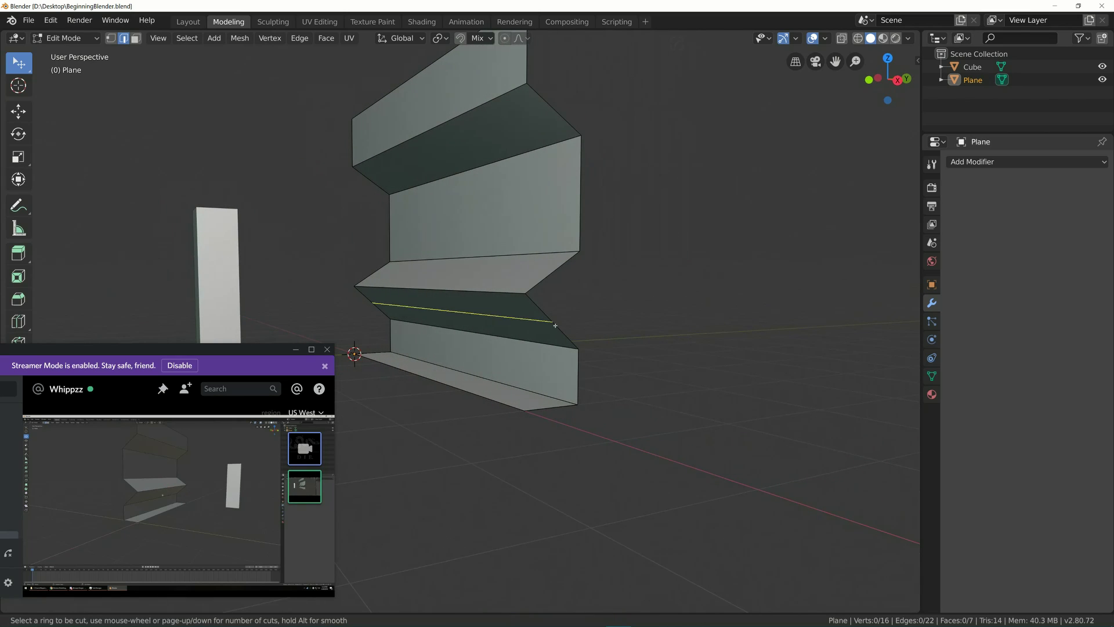
double_click(555, 325)
middle_click_drag(555, 326, 517, 313)
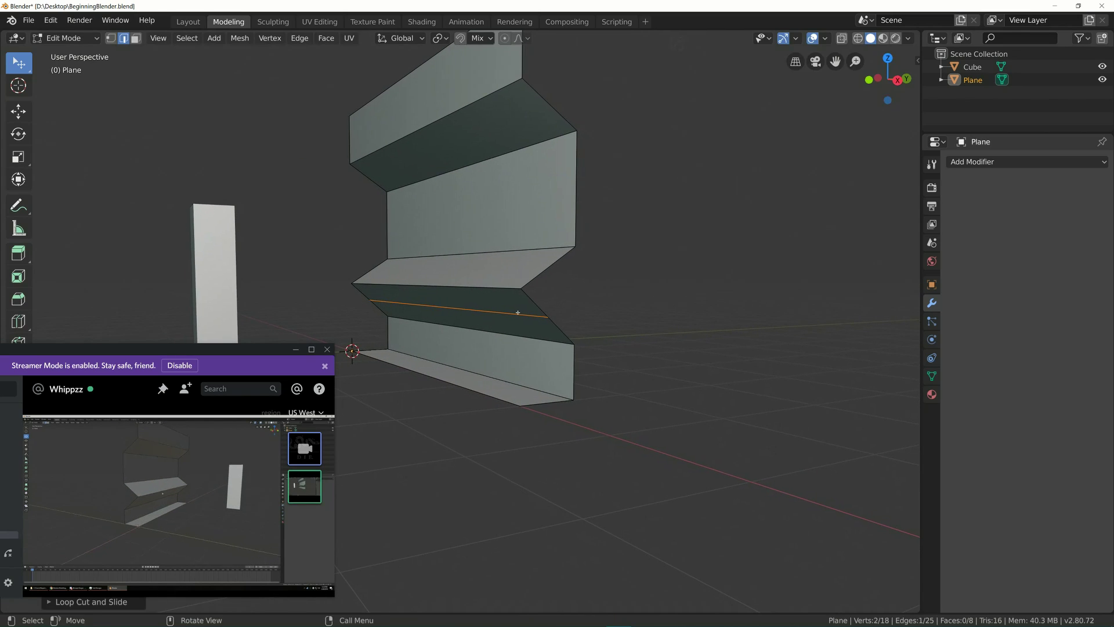
key("g")
key("y")
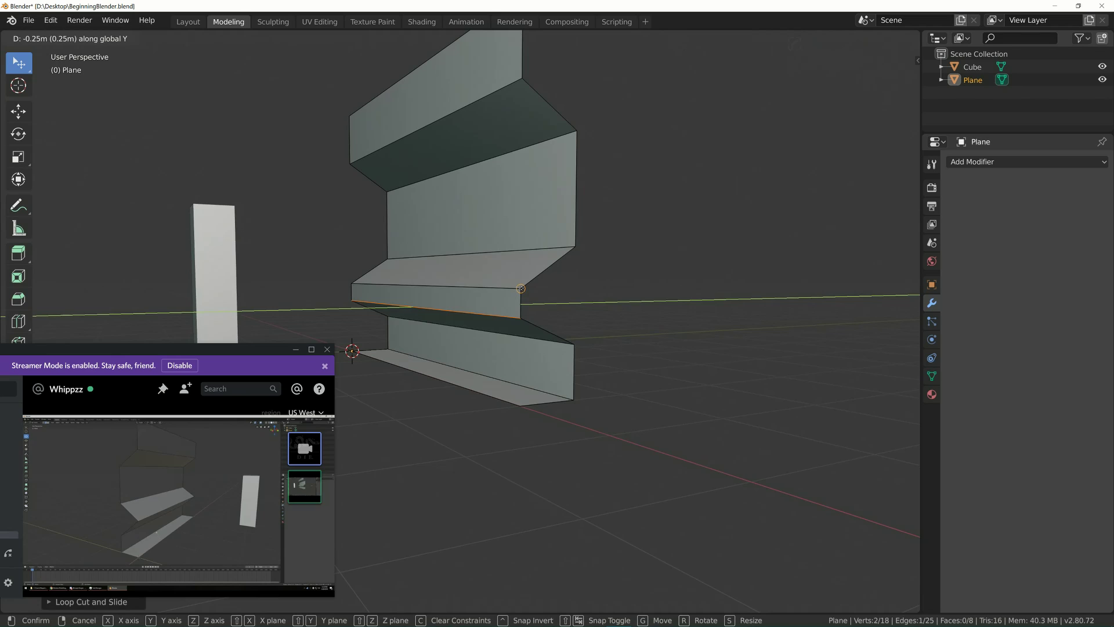
left_click(521, 289)
key("ctrl+z")
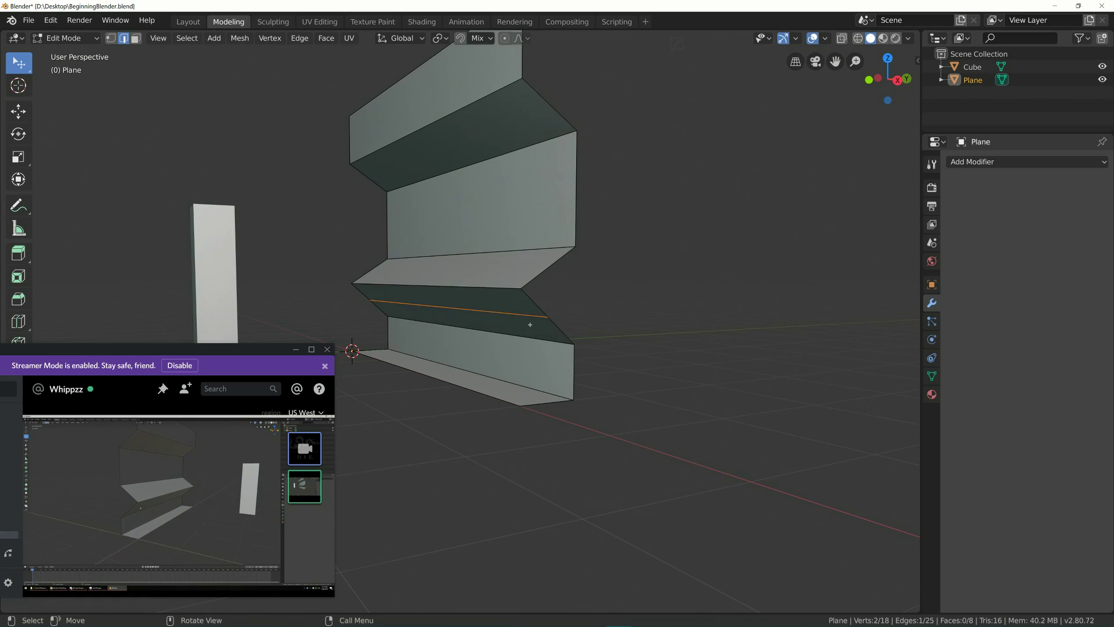
- Move the new middle edge -0.25 m along the Y axis, snapping it directly beneath the ledge's front edge
middle_click_drag(529, 325, 524, 306)
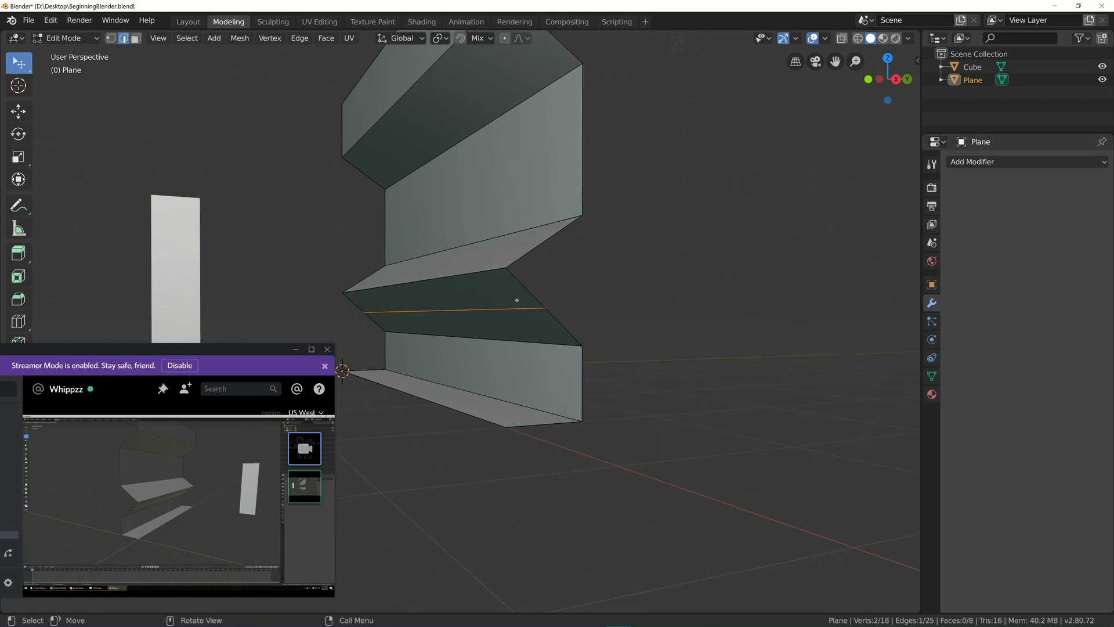
key("g")
key("y")
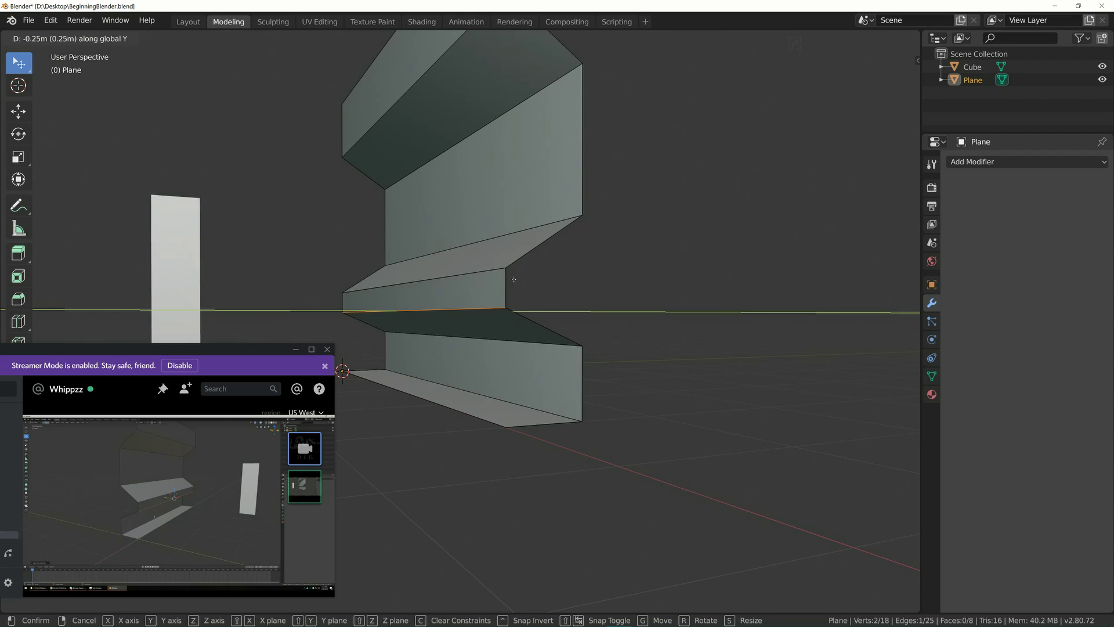
left_click(566, 305)
left_click(569, 306)
scroll(570, 306, "down", 3)
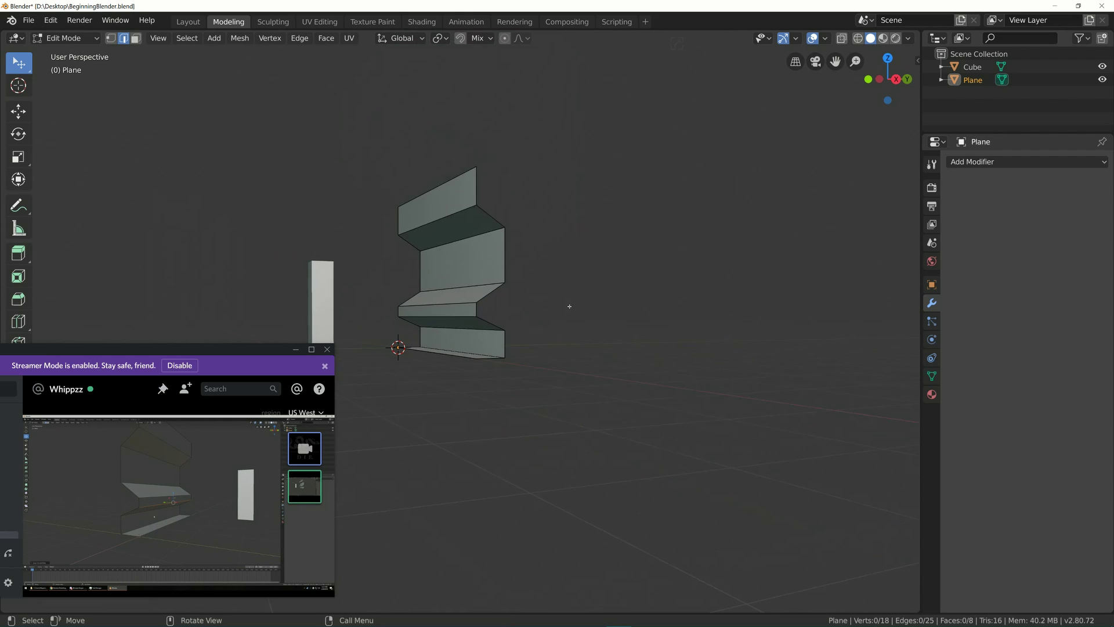
- Raise the top front edge of the lower ledge along the Z axis to flatten the slope above it, and save
middle_click_drag(570, 306, 479, 301)
scroll(616, 315, "up", 3)
left_click(512, 313)
key("g")
key("z")
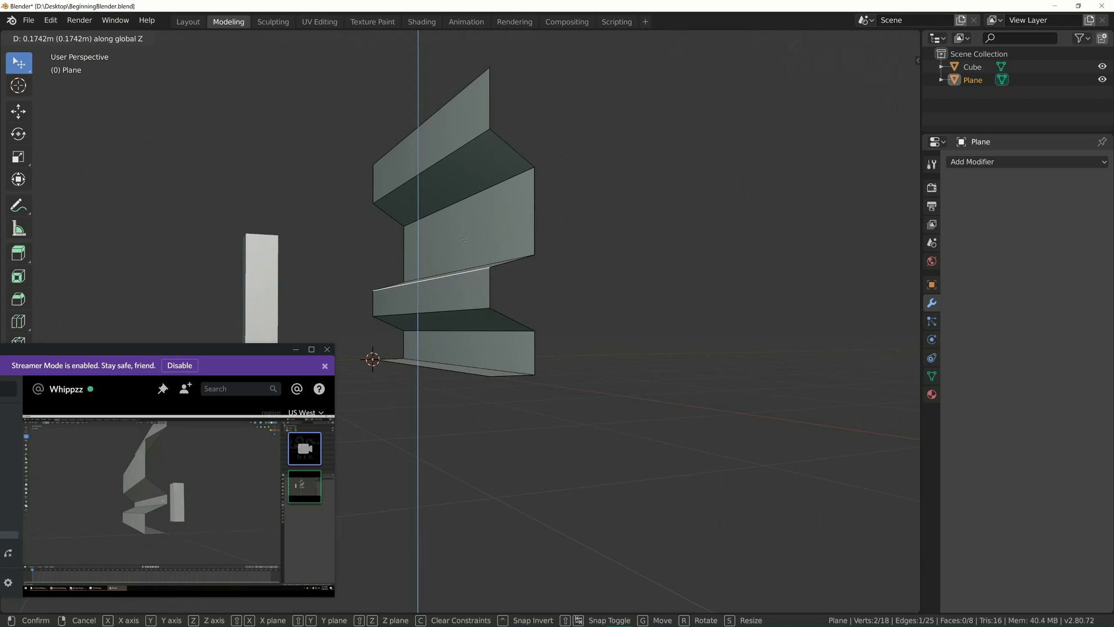
left_click(465, 239)
middle_click_drag(465, 239, 433, 297)
key("ctrl+s")
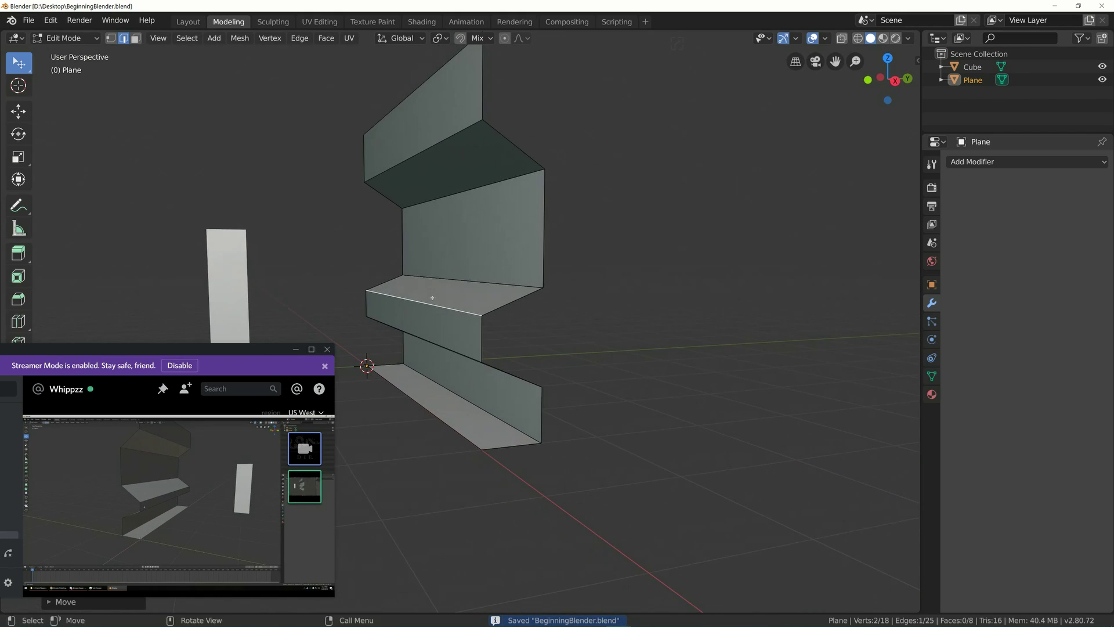
- Fine-tune the height of the ledge's top front edge along the Z axis and save the file
key("g")
key("z")
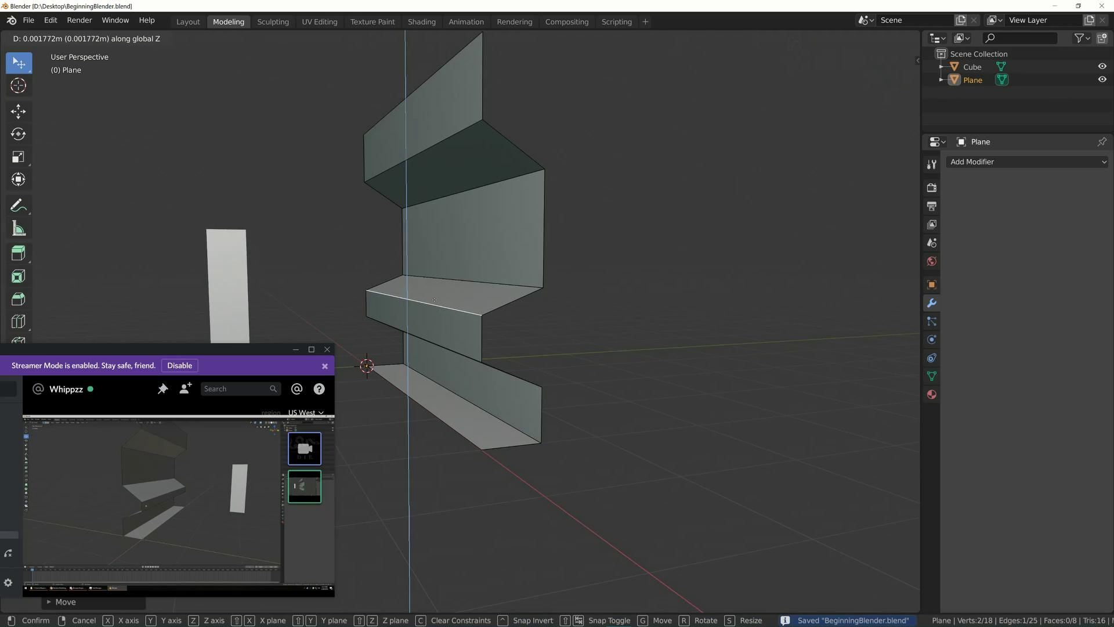
left_click(434, 300)
key("alt+a")
key("ctrl+s")
middle_click_drag(435, 286, 483, 295)
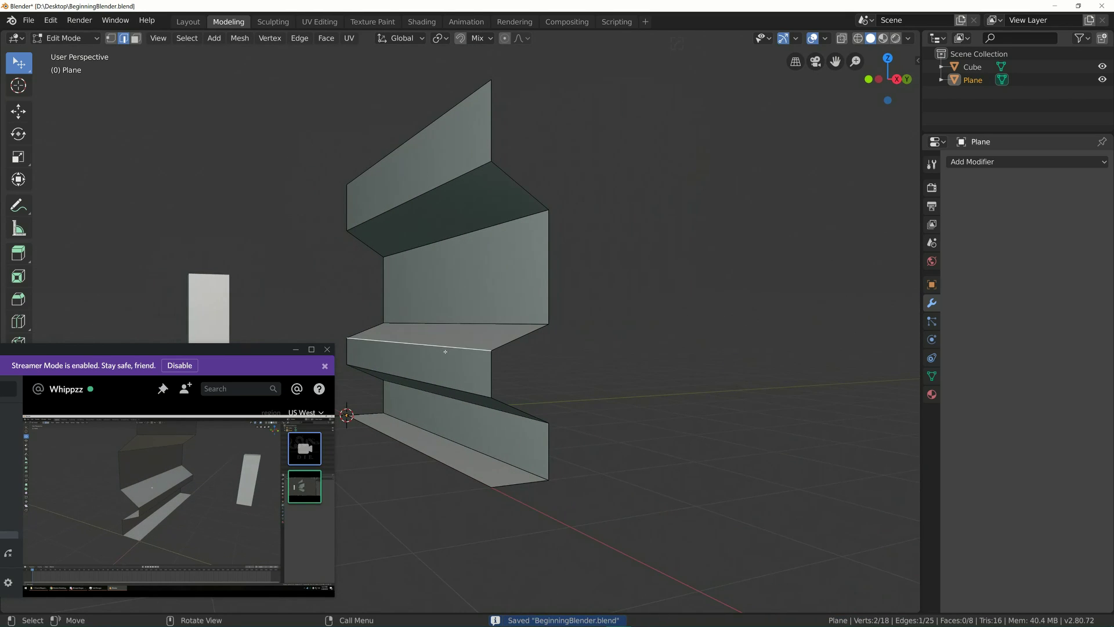
left_click_drag(447, 348, 453, 341)
key("alt+a")
middle_click_drag(453, 340, 542, 263)
key("ctrl+s")
- Compare the modelled wall profile with the outlined sci-fi wall reference in the Google Docs tutorial, and save the Blender file
key("alt+Tab")
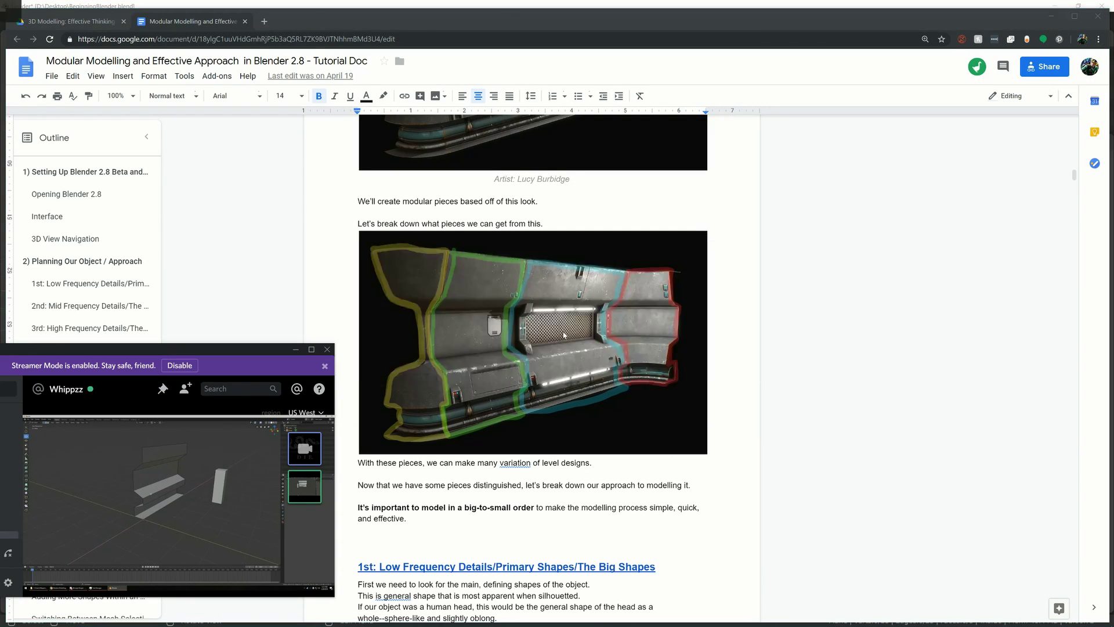
key("alt+Tab")
middle_click_drag(563, 332, 482, 321)
key("ctrl+s")
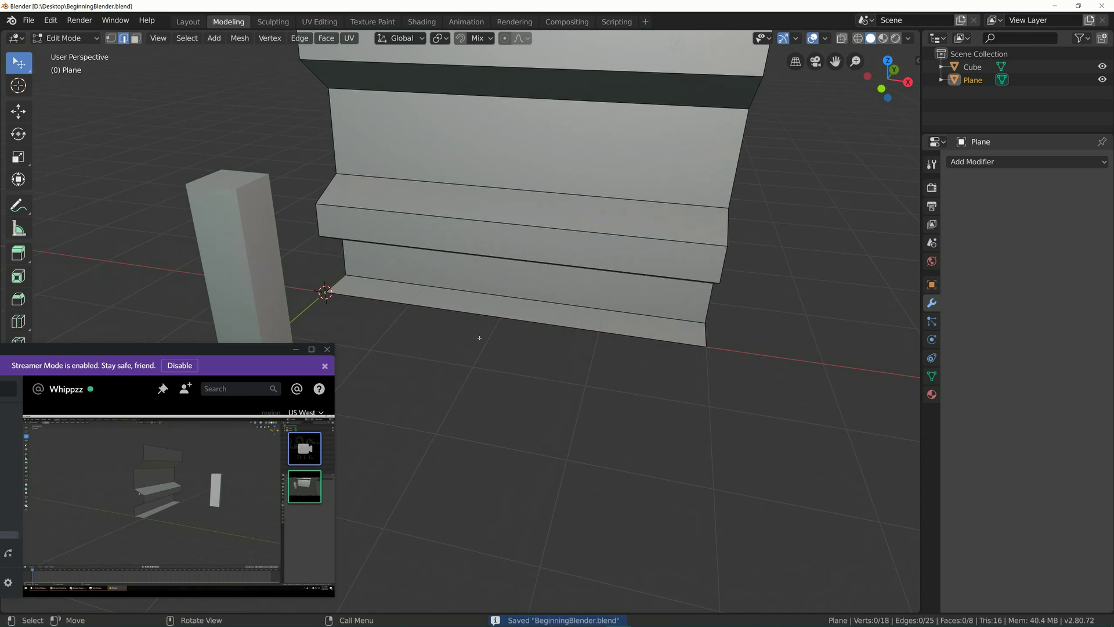
- Select the flat base face of the wall and snap the 3D cursor to its centre
key("3")
mouse_move(467, 343)
middle_mouse_down()
mouse_move(485, 325)
mouse_move(467, 327)
middle_mouse_up()
left_click(485, 324)
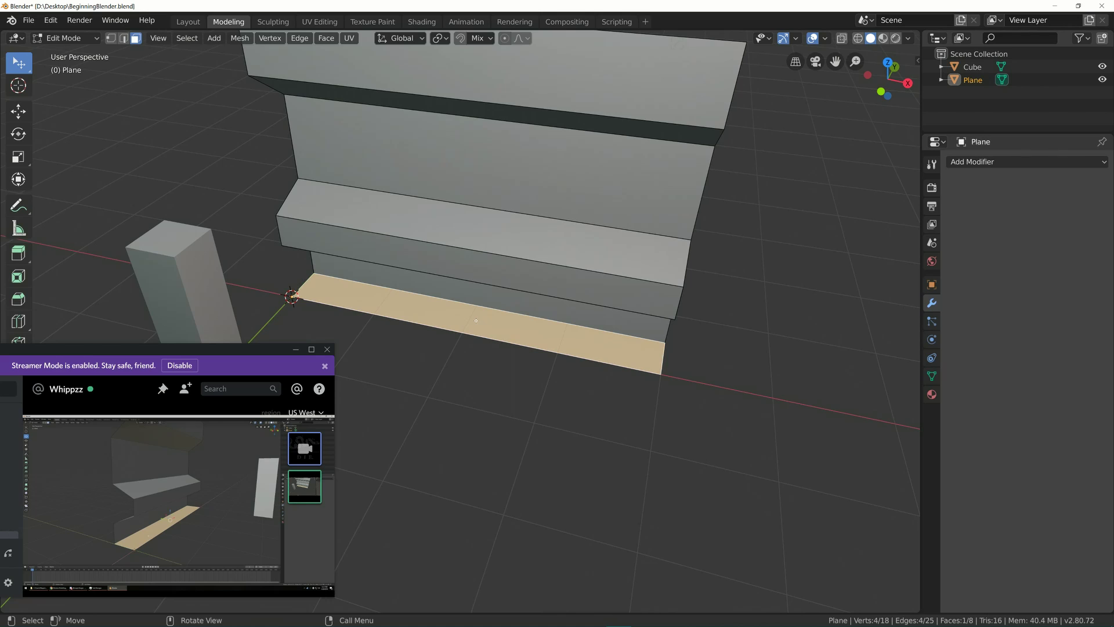
key("shift+s")
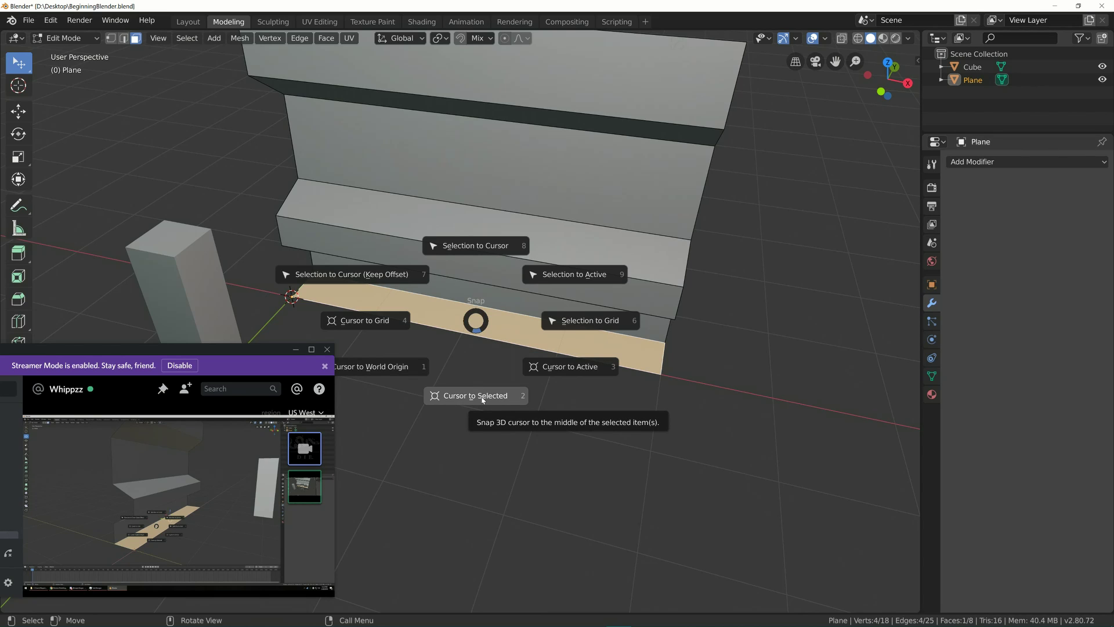
left_click(482, 397)
scroll(497, 331, "up", 3)
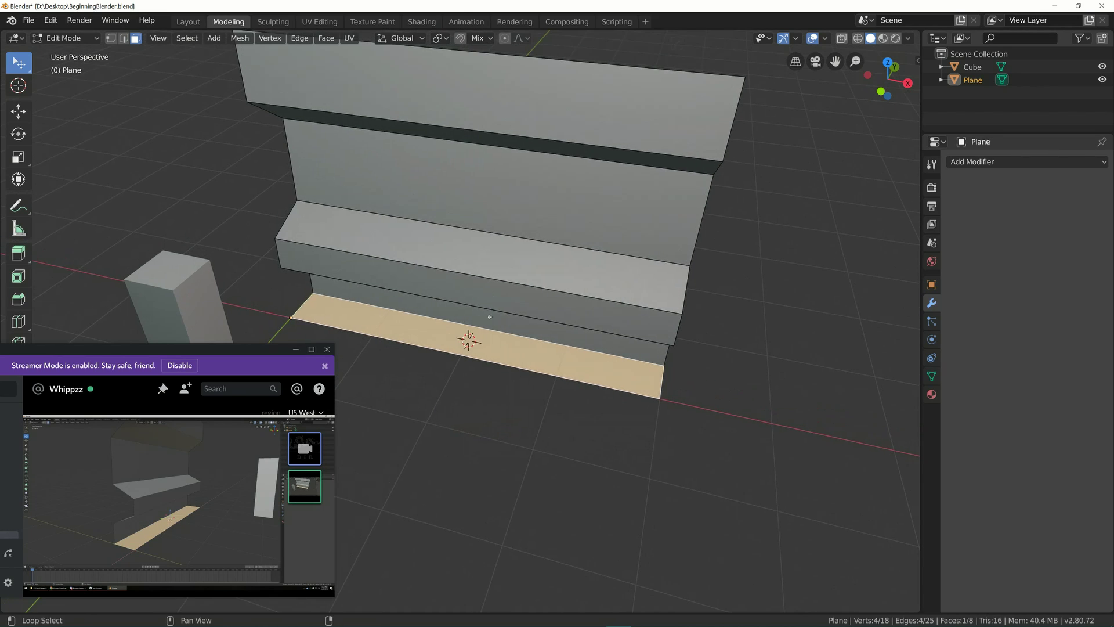
scroll(497, 331, "up", 1)
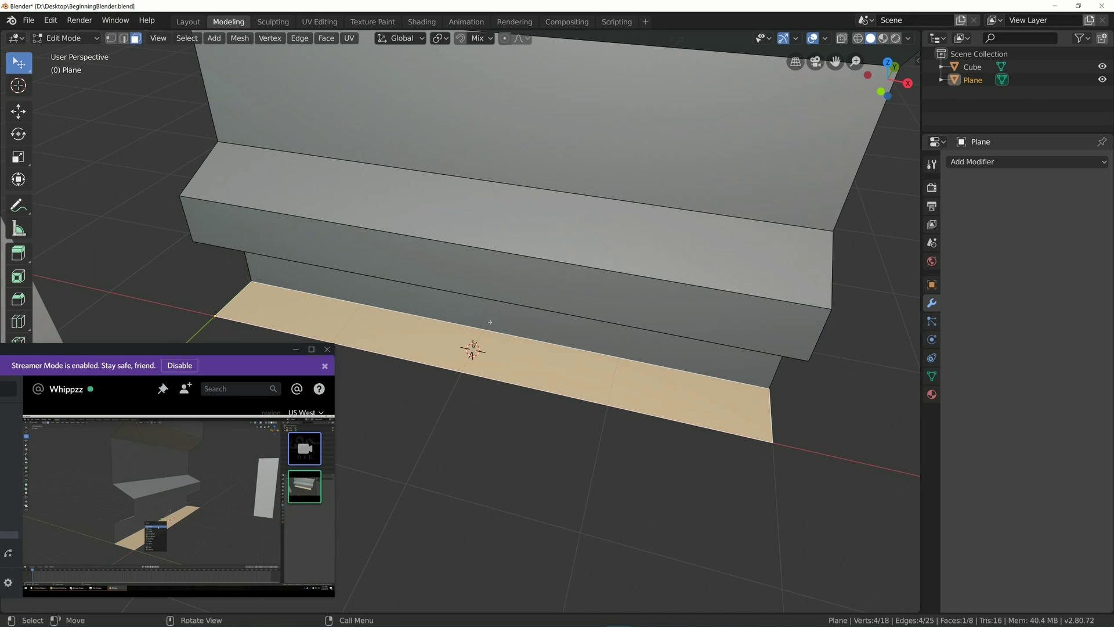
scroll(491, 322, "down", 2)
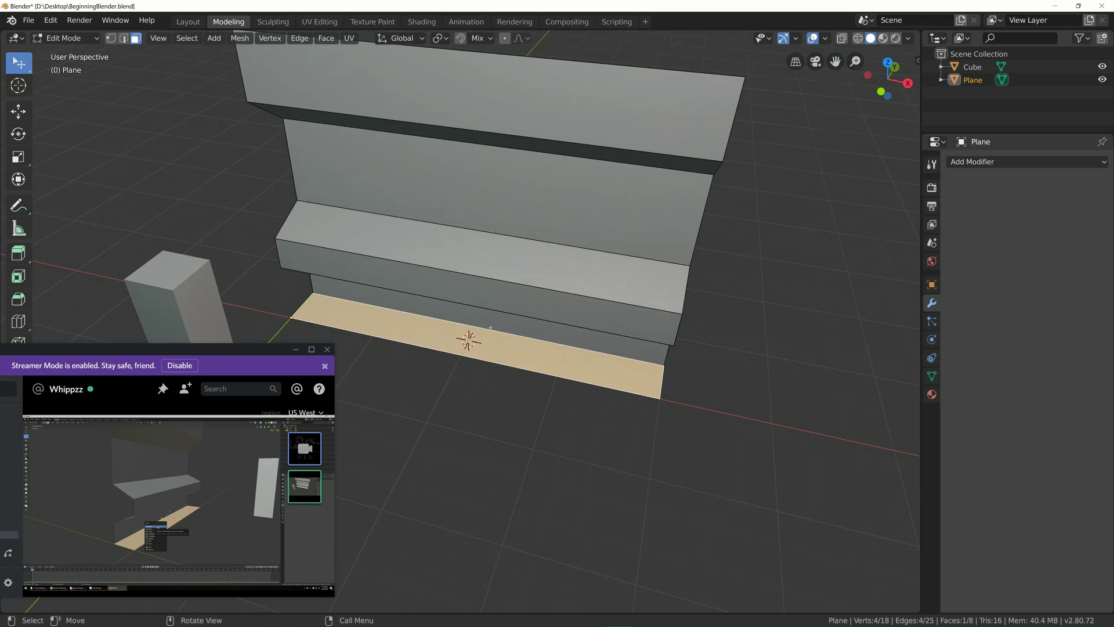
middle_click_drag(491, 327, 472, 322)
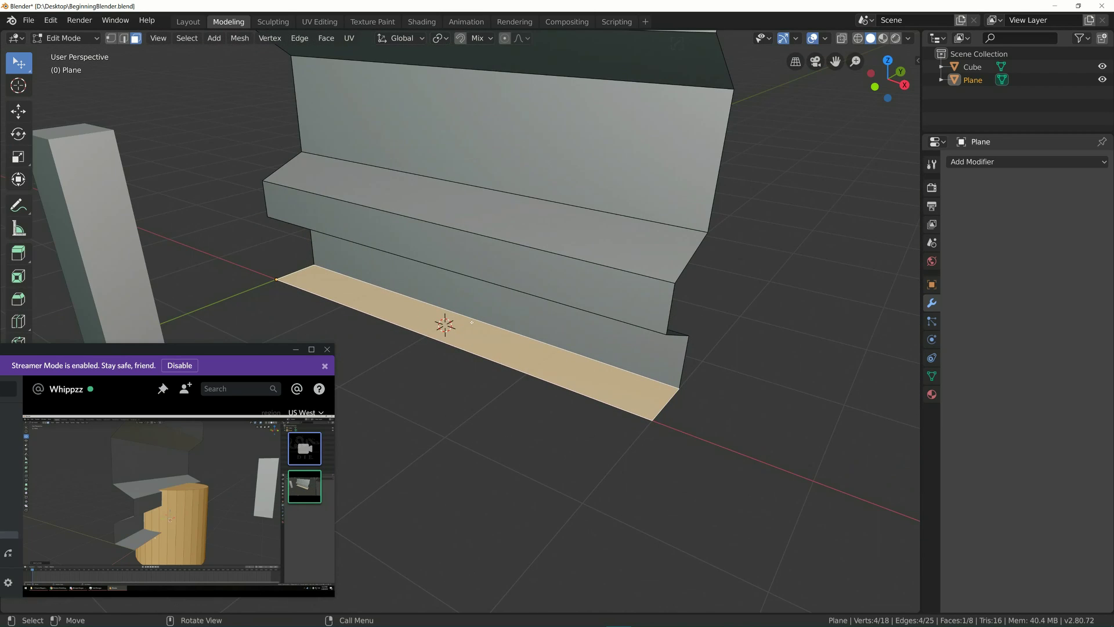
key("shift+a")
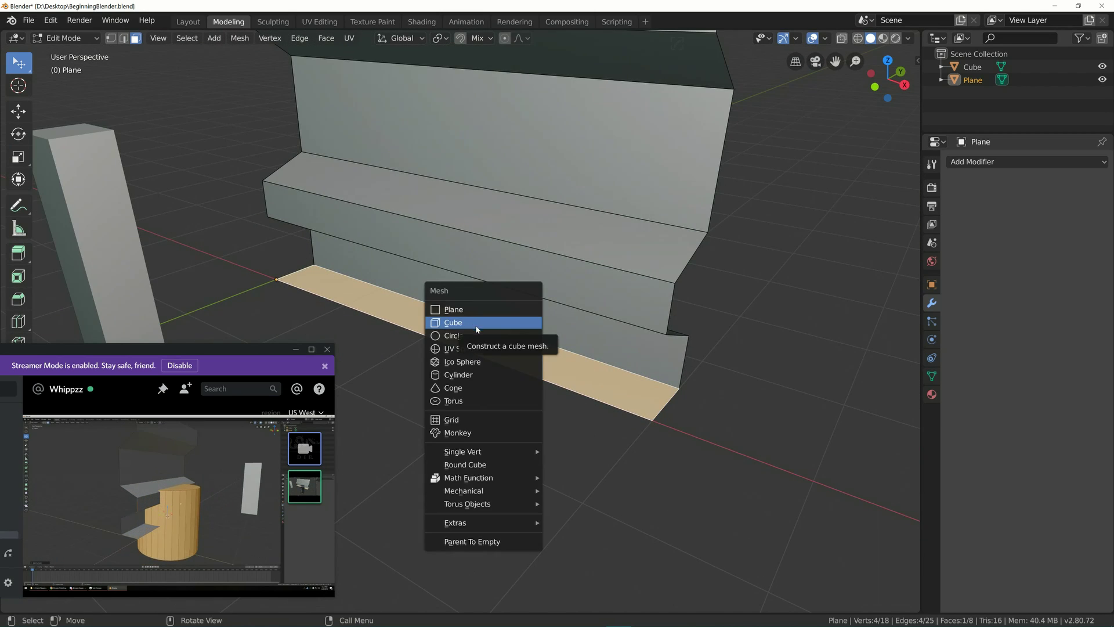
left_click(486, 372)
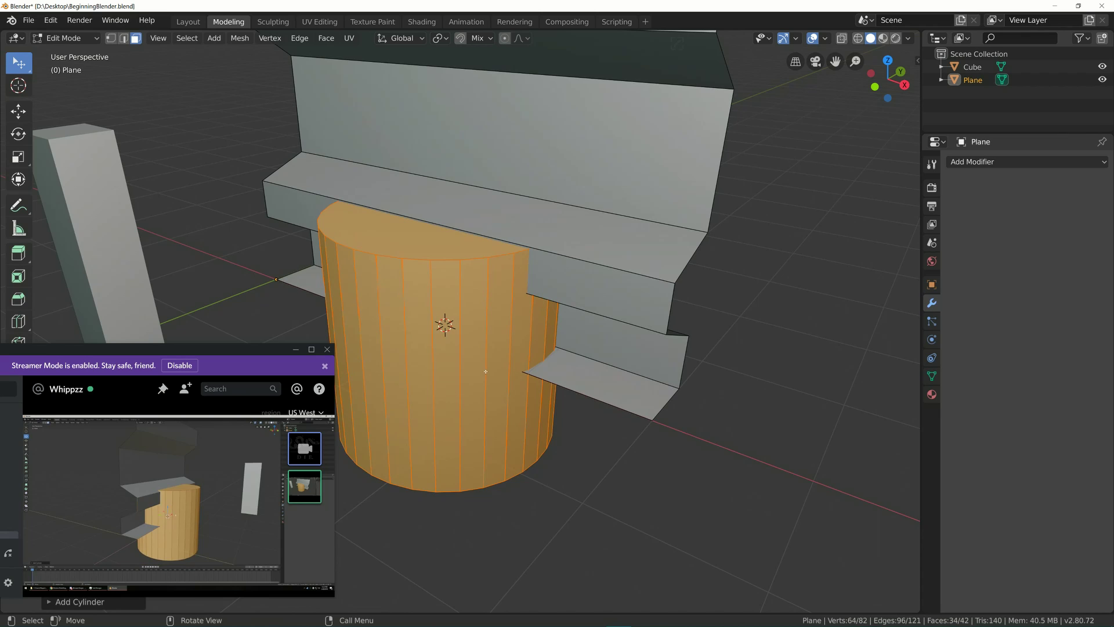
left_click_drag(238, 356, 264, 207)
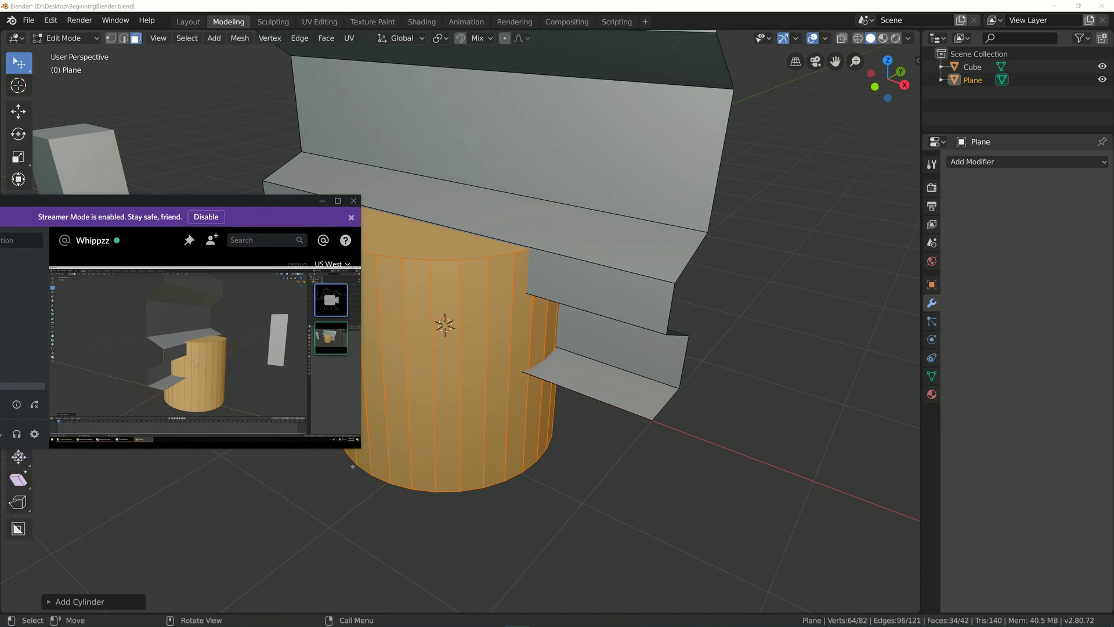
middle_click_drag(546, 469, 472, 328)
left_click(570, 494)
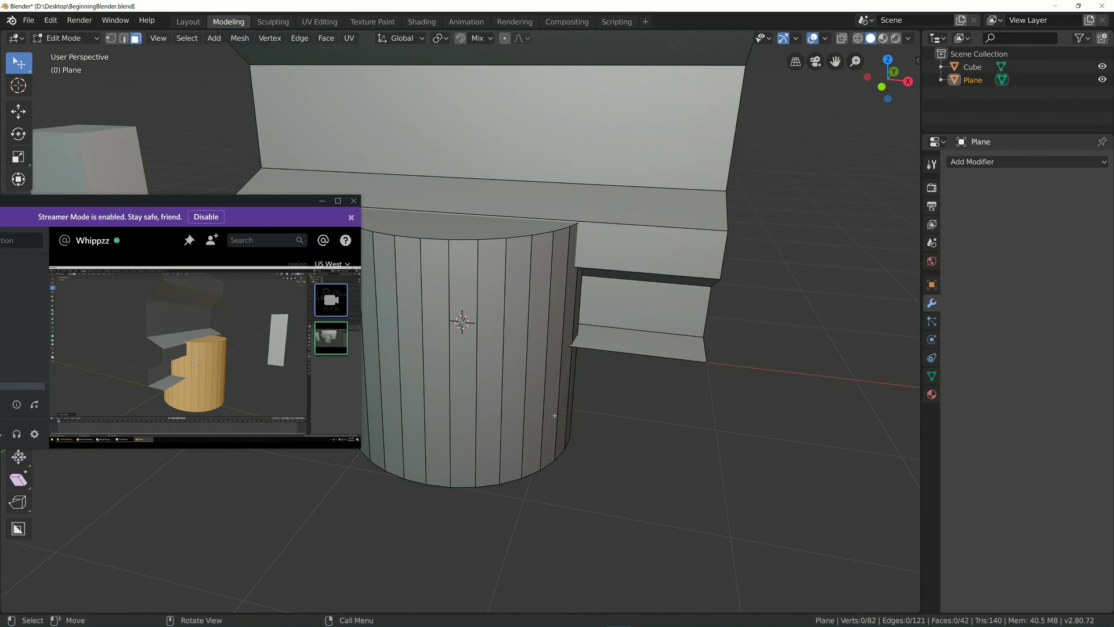
key("ctrl+l")
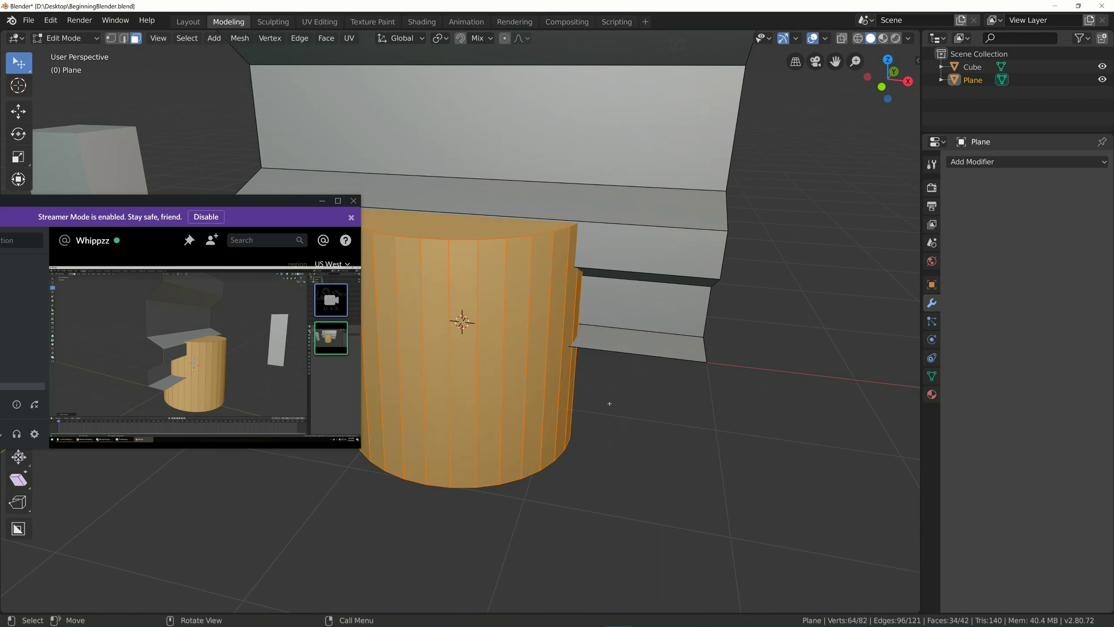
key("x")
left_click(608, 409)
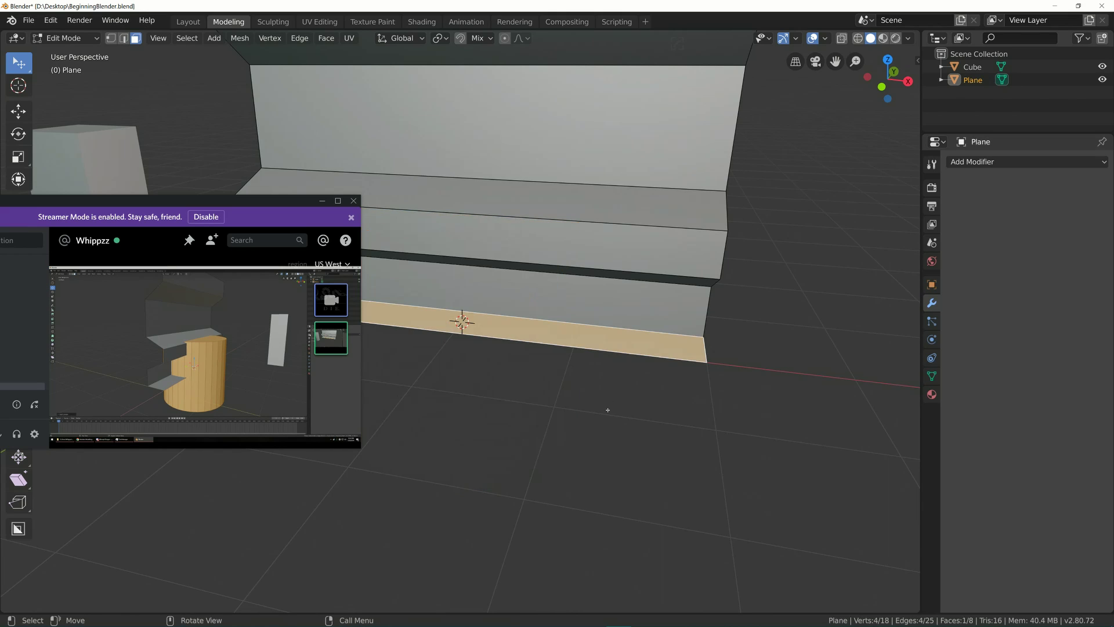
- Add a cylinder at the 3D cursor on the base face and set its Y rotation to 90°
key("shift+a")
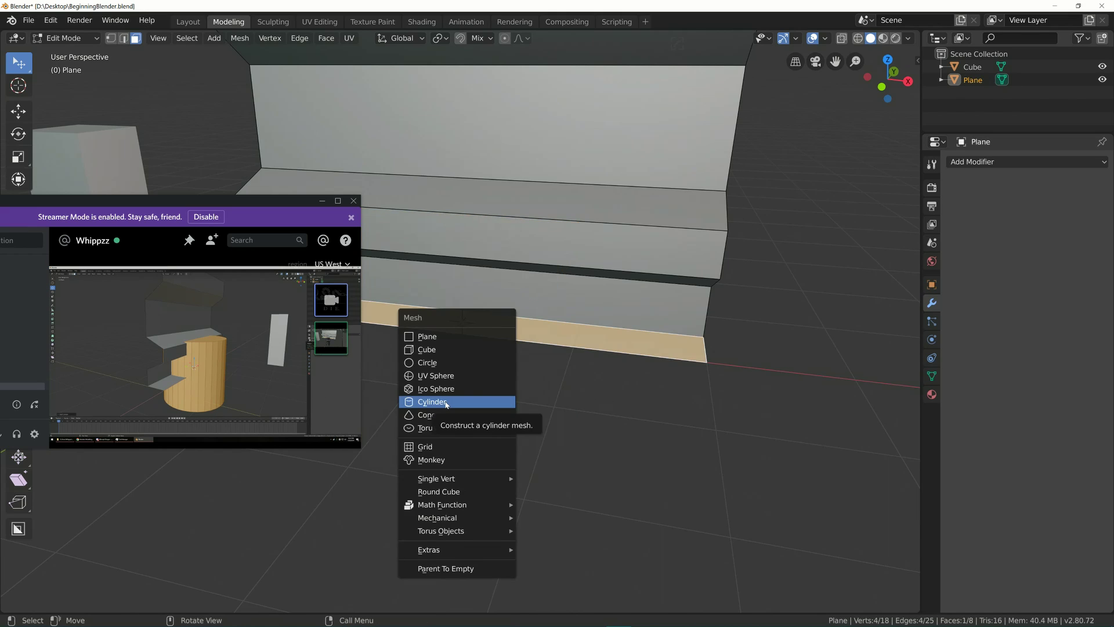
left_click(445, 401)
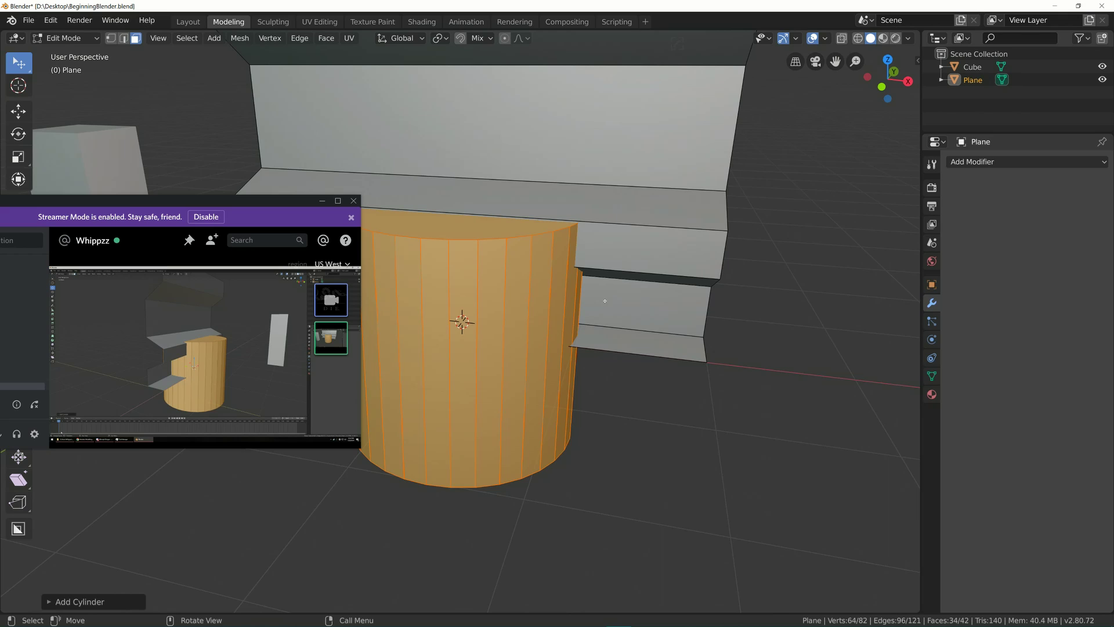
left_click(50, 602)
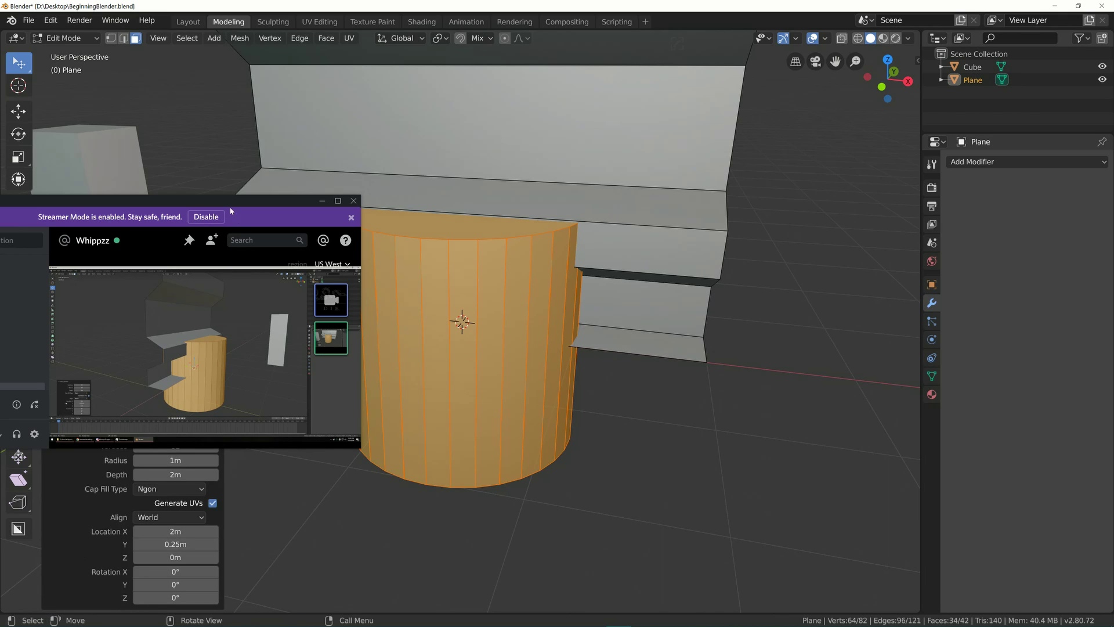
left_click_drag(231, 204, 228, 116)
middle_click_drag(464, 418, 424, 394)
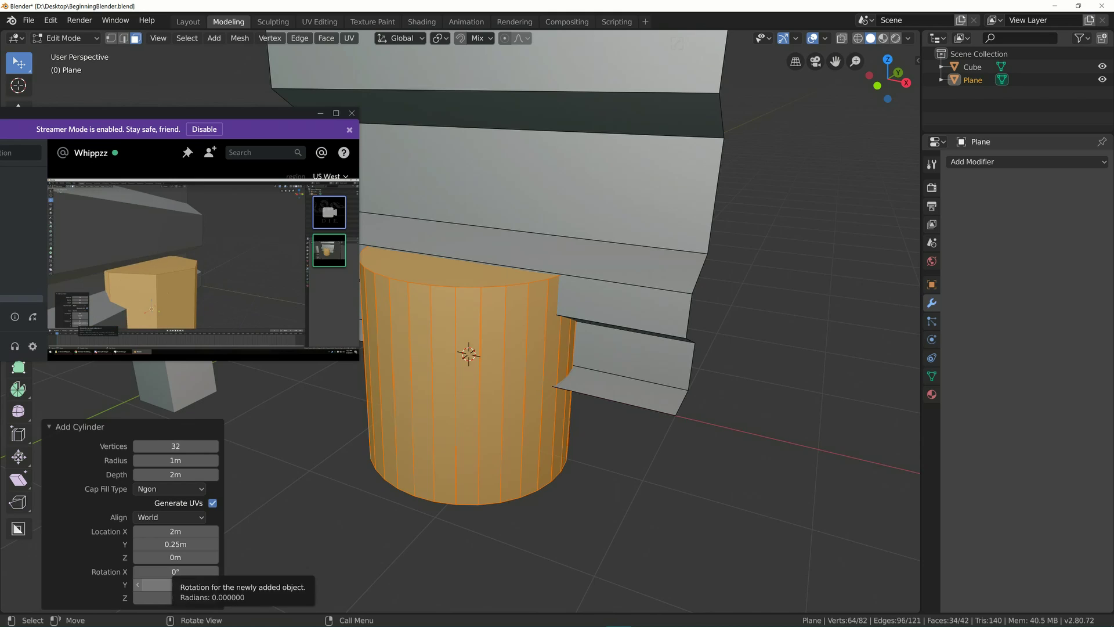
double_click(183, 585)
type("90")
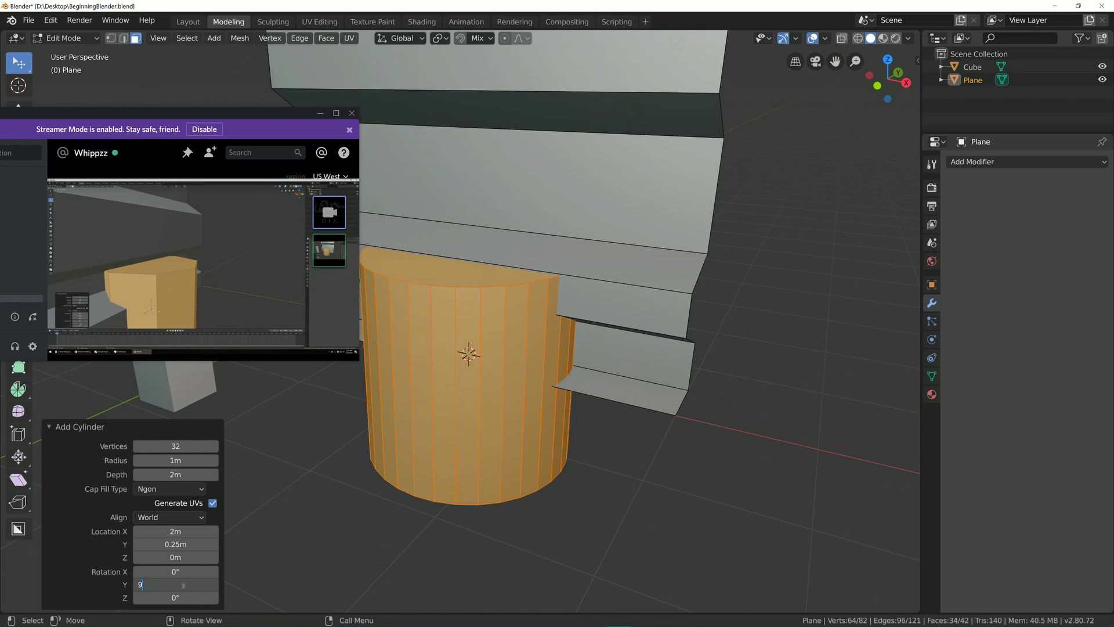
key("Return")
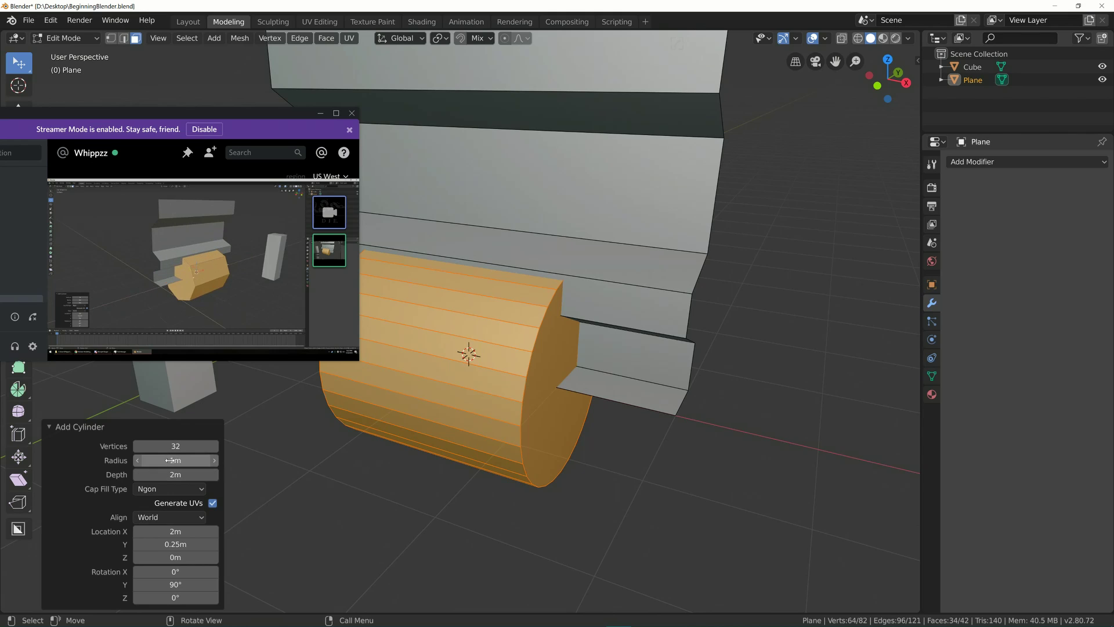
- Reduce the new cylinder's radius to 0.2 m and set its Z location to 0.2 m
left_click_drag(177, 461, 131, 460)
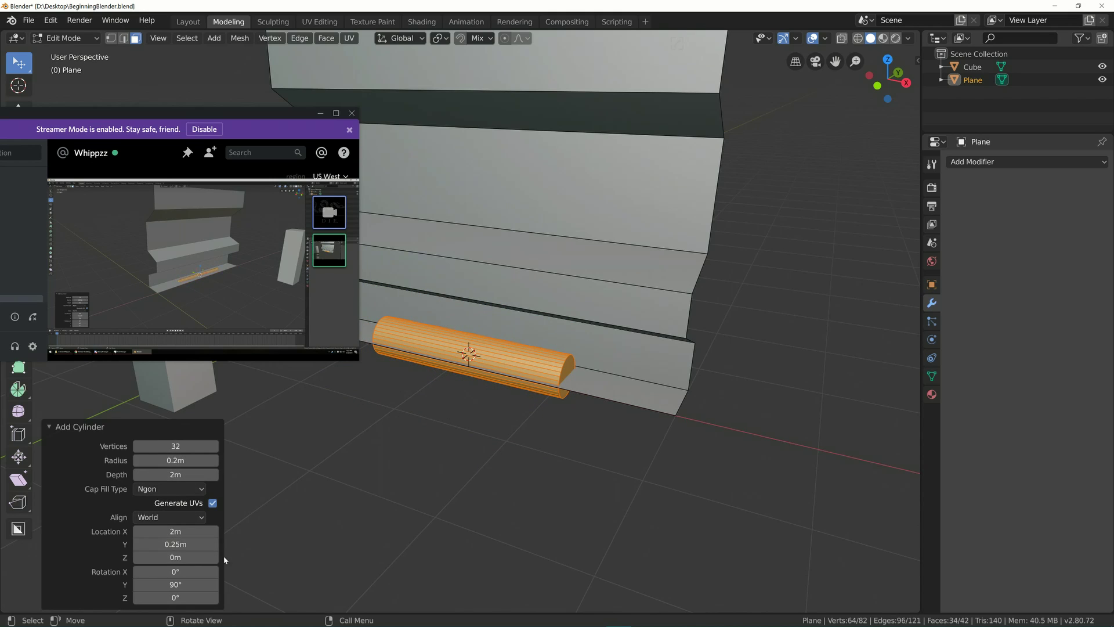
left_click_drag(175, 559, 189, 558)
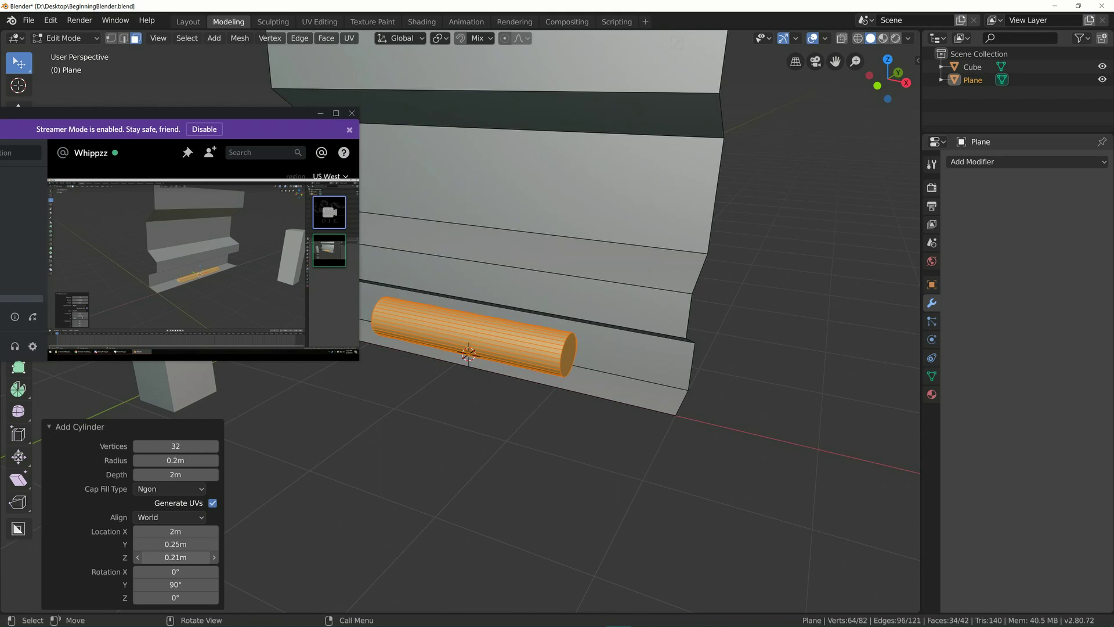
left_click_drag(186, 557, 186, 557)
middle_click_drag(315, 454, 496, 391)
scroll(497, 391, "up", 2)
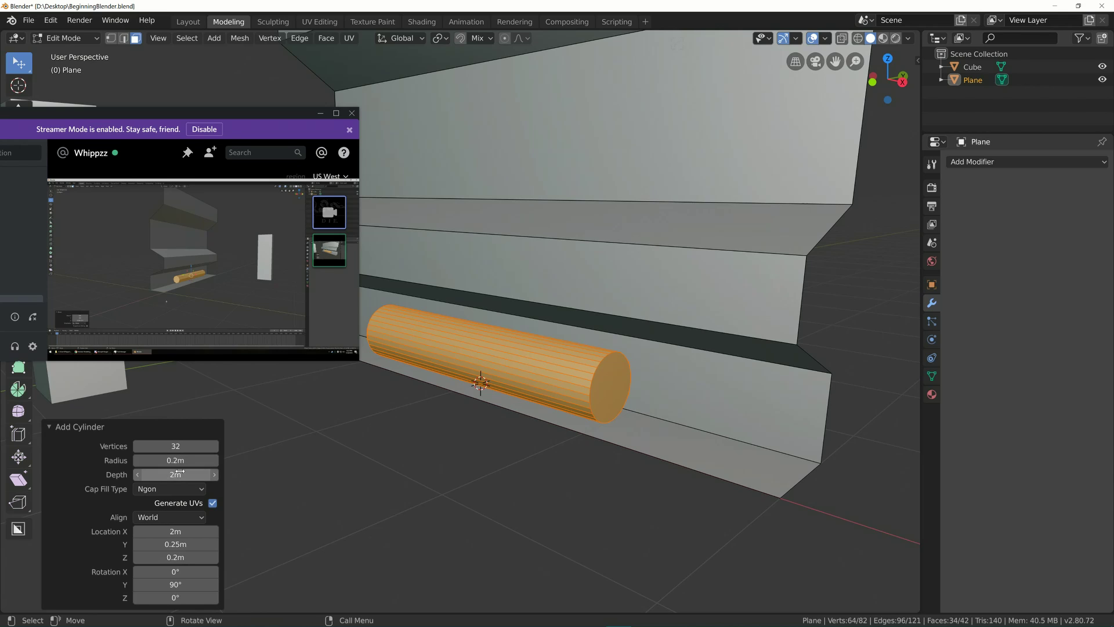
- Set the cylinder's depth to 4 m so it spans the wall's full length
left_click_drag(176, 474, 179, 474)
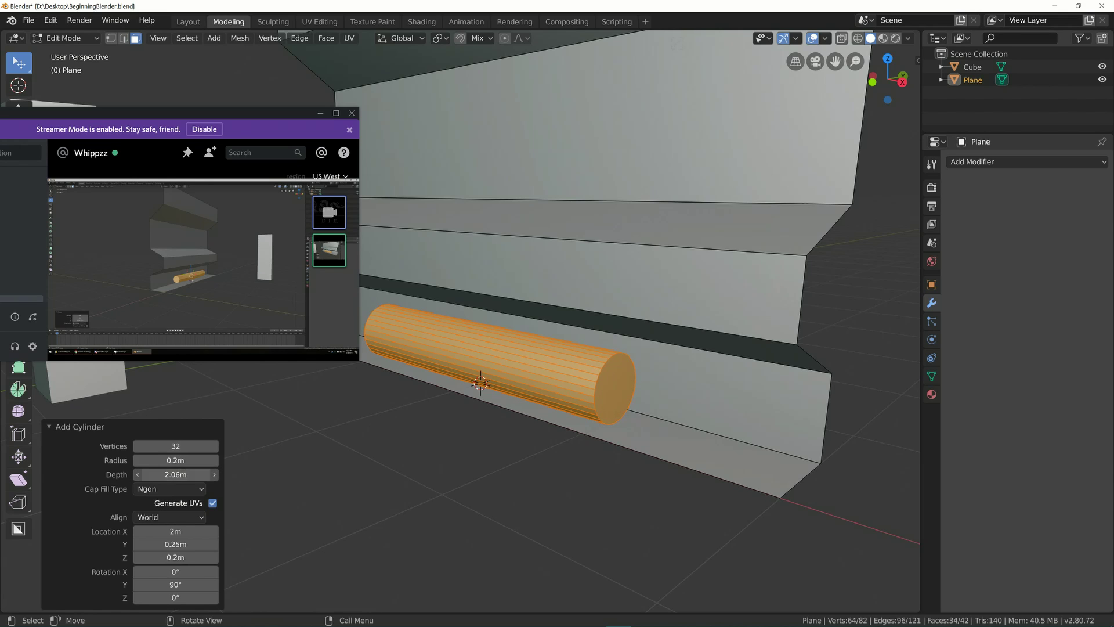
left_click(182, 472)
type("4")
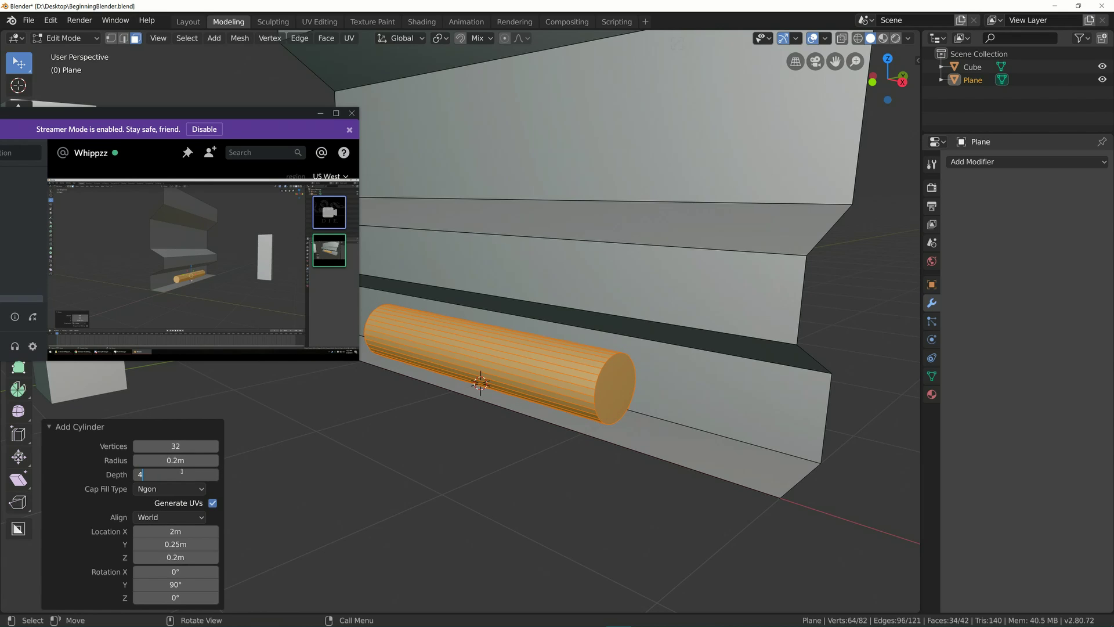
key("Return")
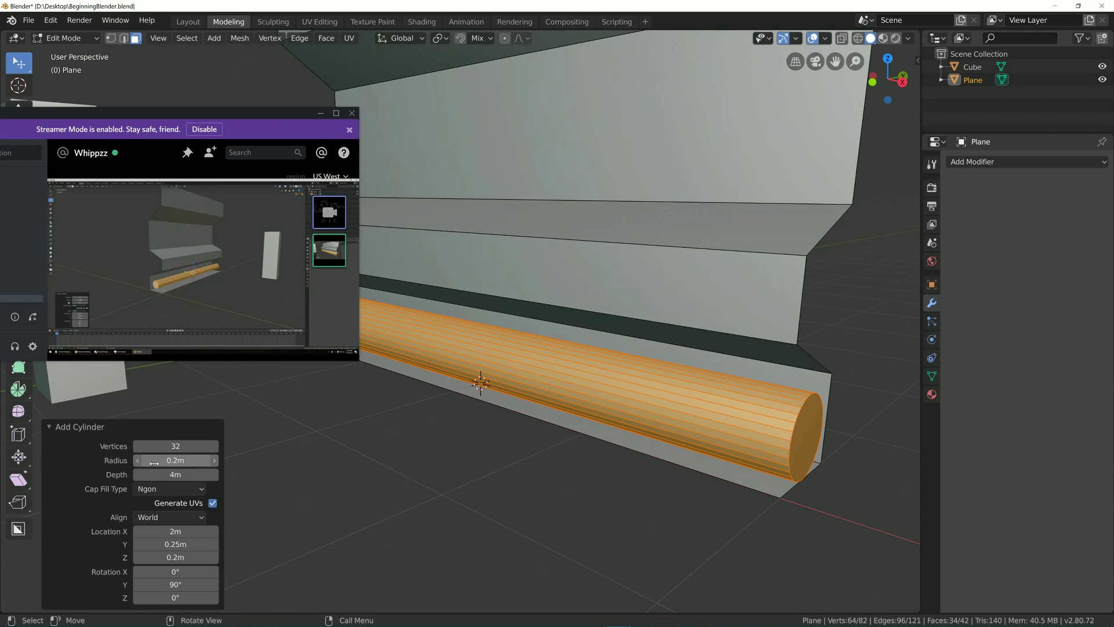
- Try a cylinder radius of 0.1 m, and restore the radius to 0.2 m
scroll(443, 429, "down", 2)
middle_click_drag(443, 429, 420, 424)
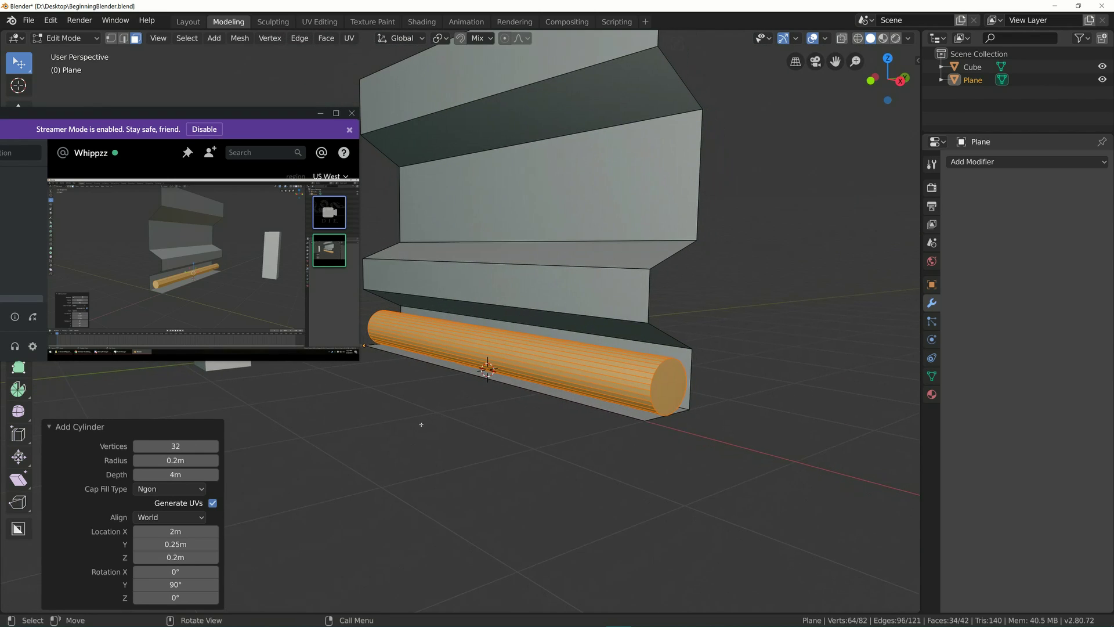
left_click(163, 461)
type("0.1")
key("Return")
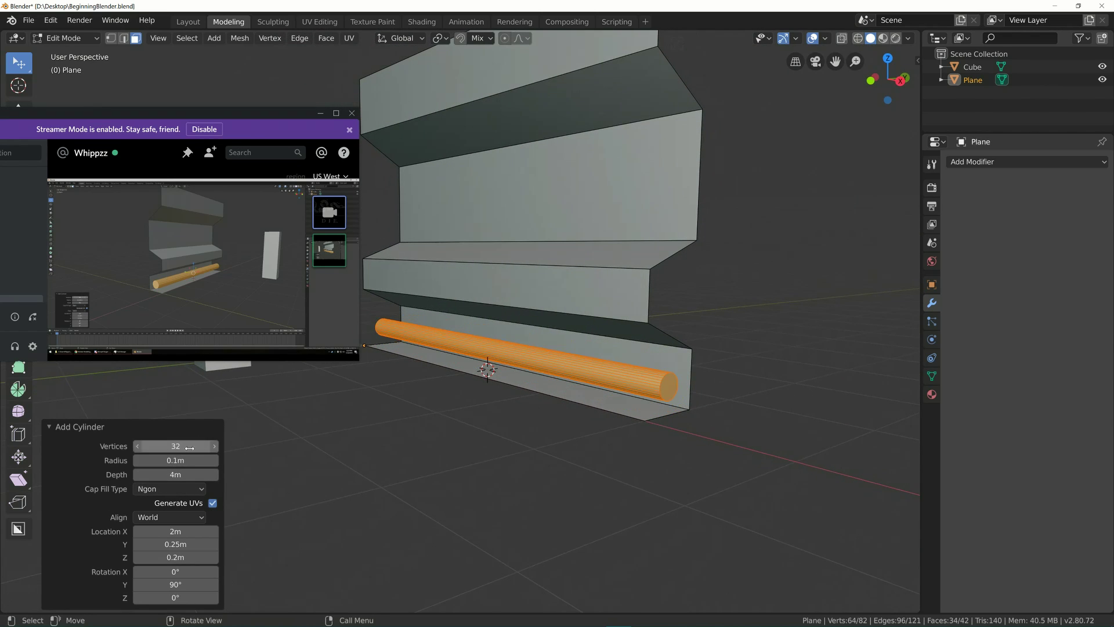
left_click(174, 460)
type("0.2")
key("Return")
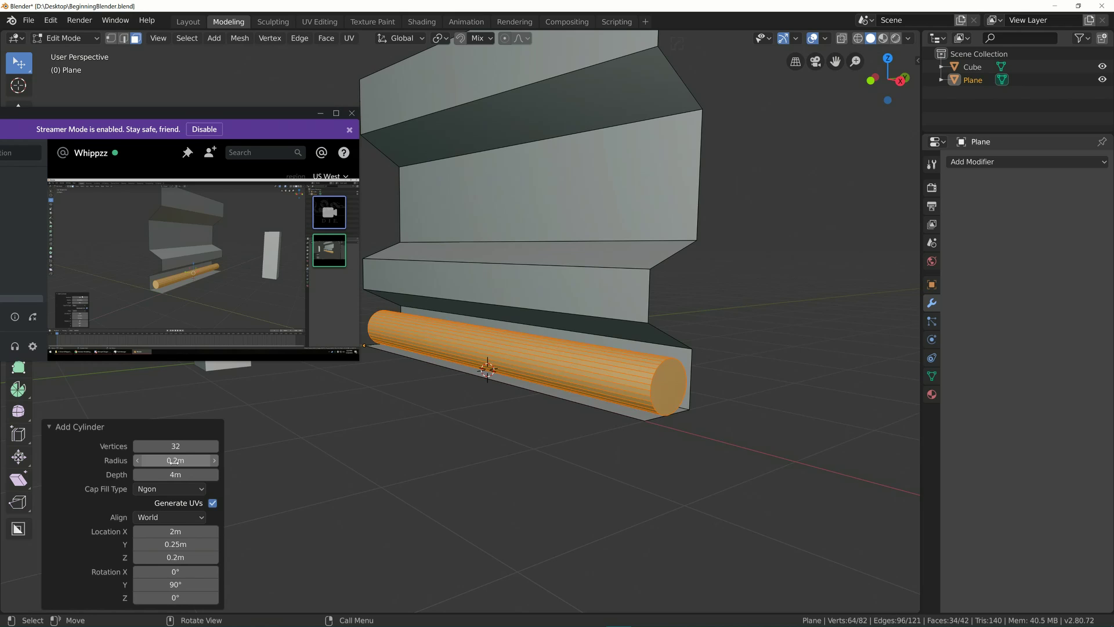
- Set the cylinder's vertex count to 20
middle_click_drag(486, 371, 461, 400)
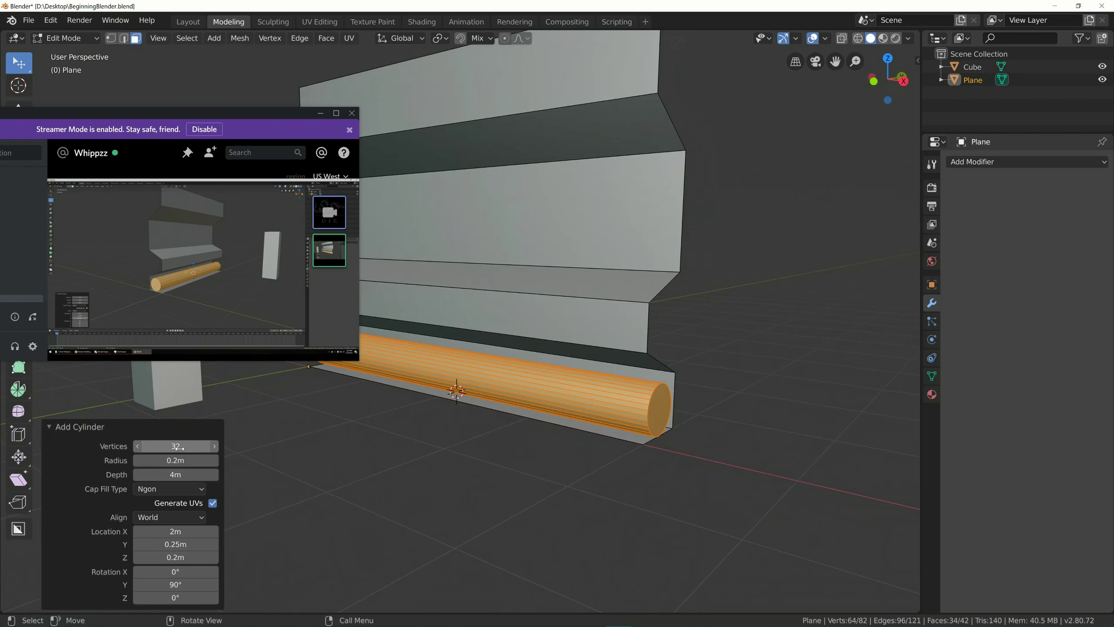
left_click(179, 447)
type("20")
key("Return")
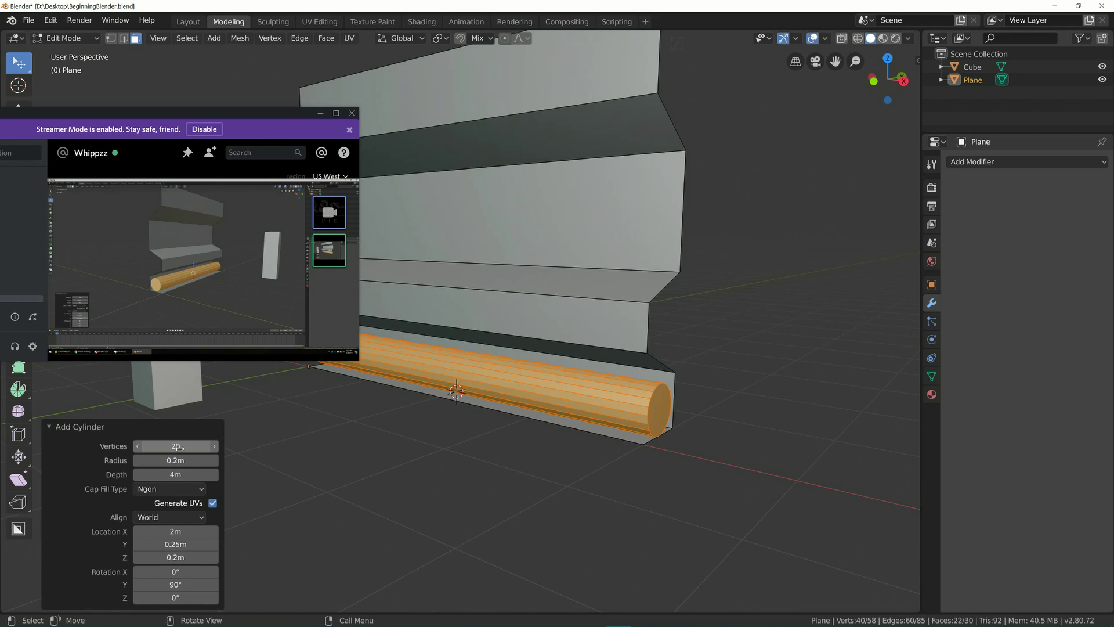
middle_click_drag(273, 435, 477, 416)
key("Right")
scroll(477, 416, "up", 2)
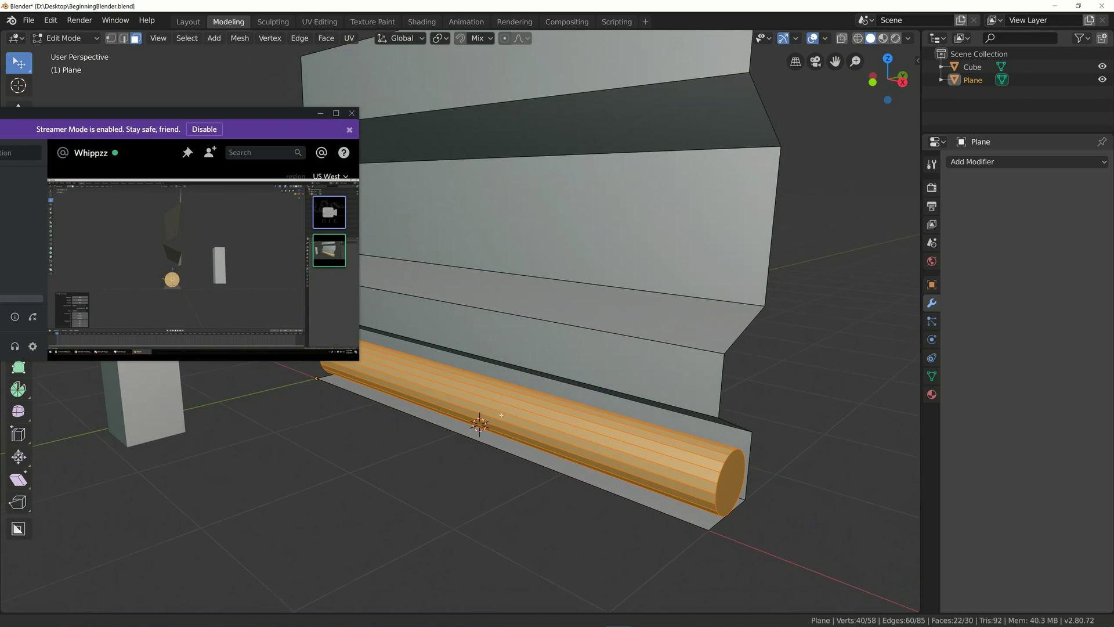
scroll(502, 414, "up", 2)
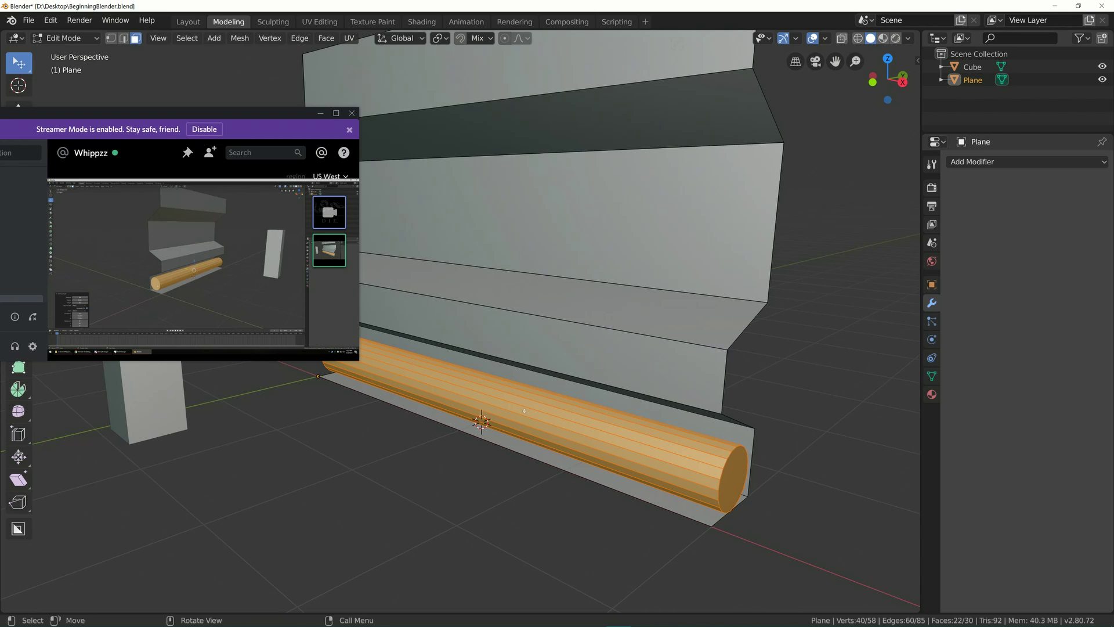
- Deselect all the mesh geometry and save the Blender file
key("alt+a")
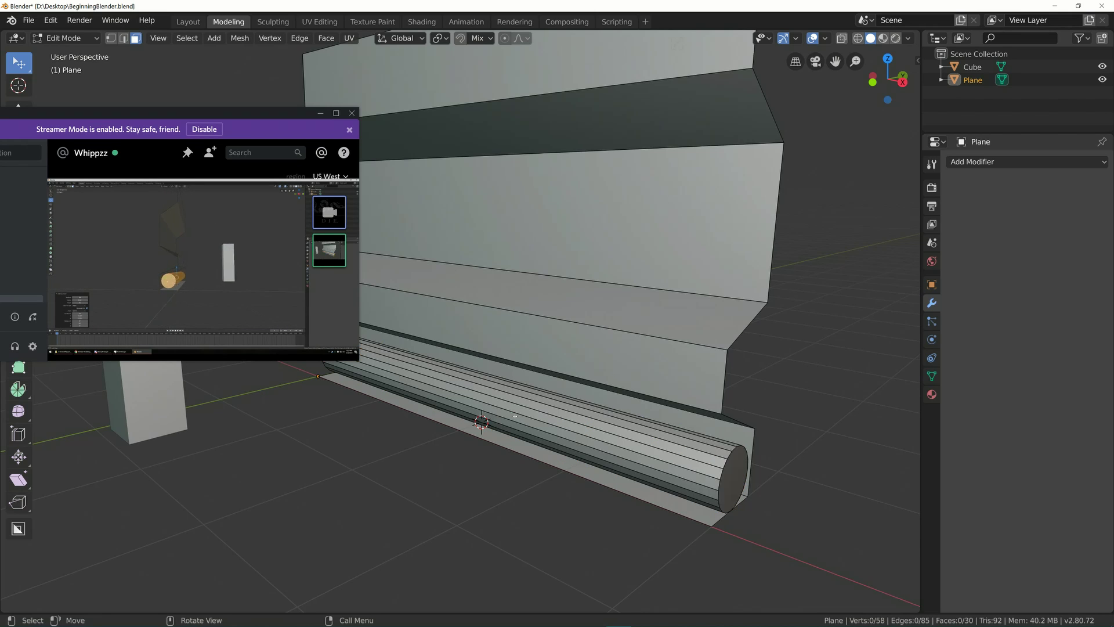
middle_click_drag(515, 416, 534, 393)
key("ctrl+s")
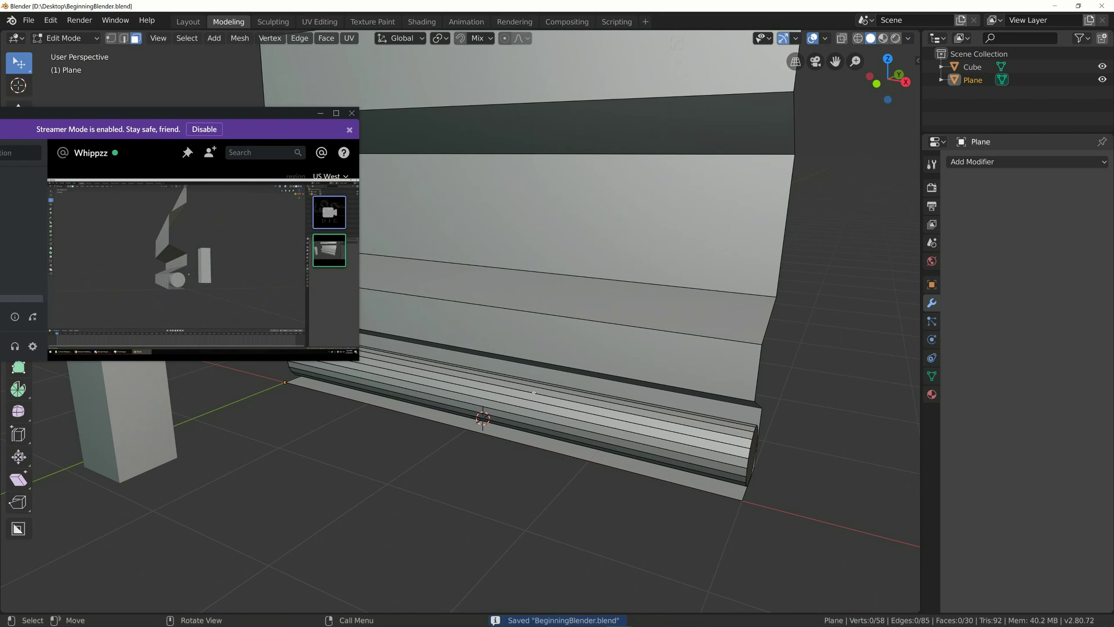
key("ctrl+s")
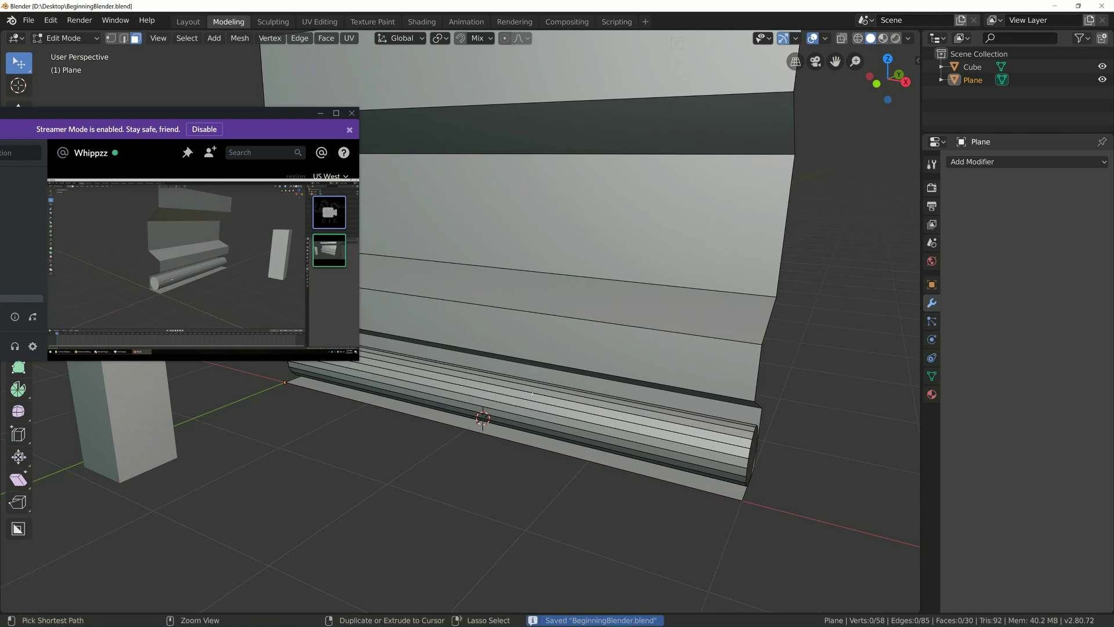
- Try deleting the faces at both ends of the cylinder, and undo the deletion
middle_click_drag(532, 393, 646, 391)
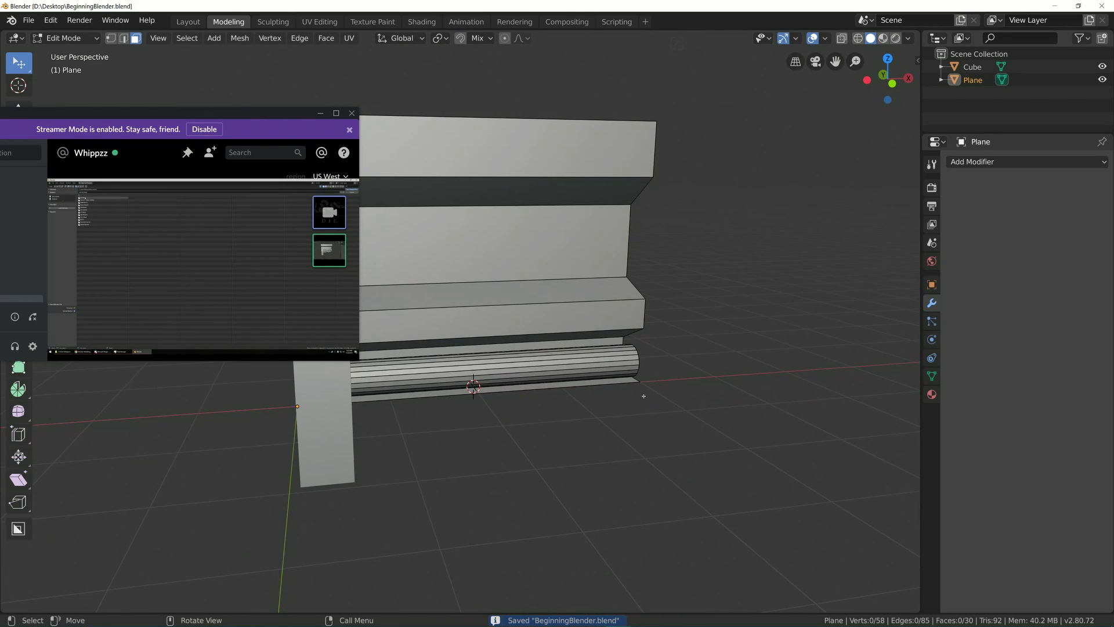
middle_click_drag(641, 393, 595, 411)
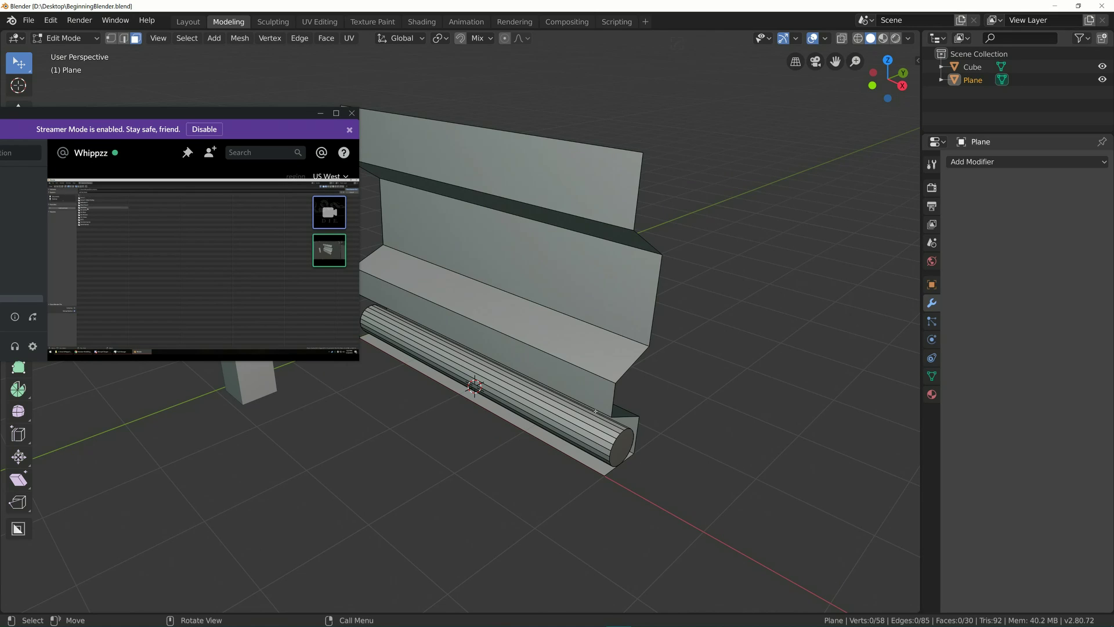
left_click(616, 446)
middle_click_drag(617, 446, 418, 384)
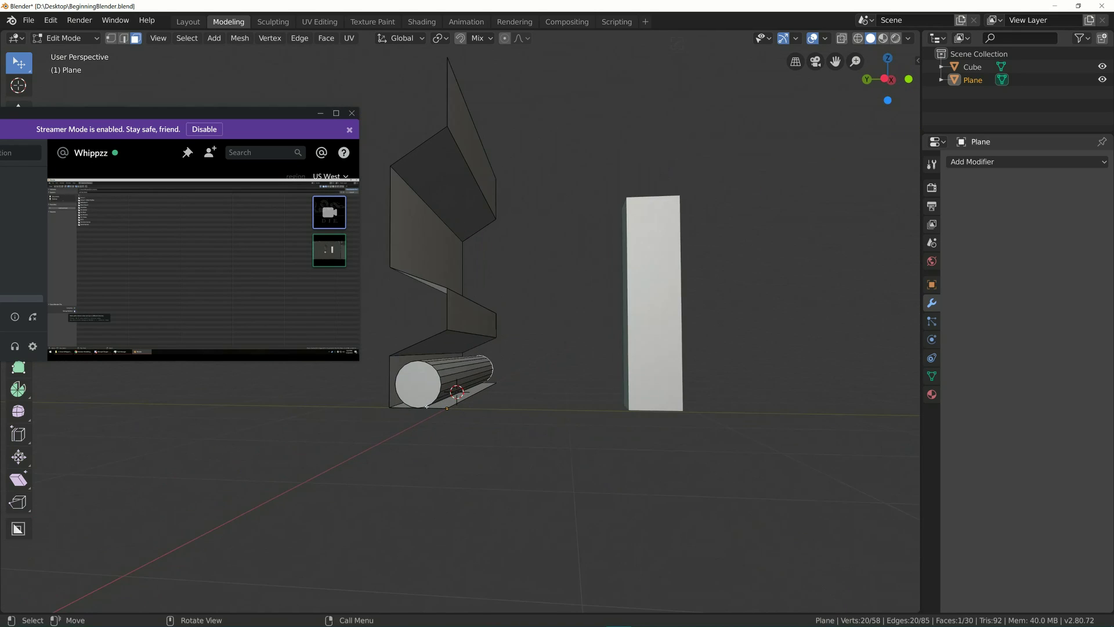
left_click(418, 384, "shift")
key("x")
left_click(399, 422)
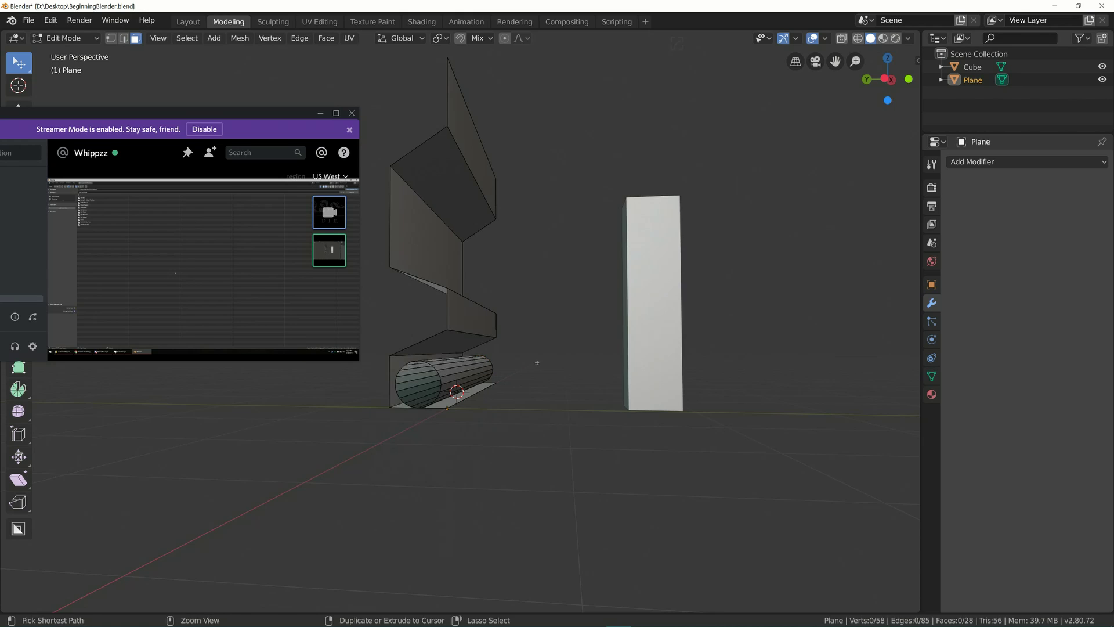
key("ctrl+s")
middle_click_drag(406, 422, 593, 444)
key("ctrl+z")
- Clear the selection and select the two end cap faces of the cylinder
key("alt+a")
left_click(418, 446)
left_click(593, 445, "shift")
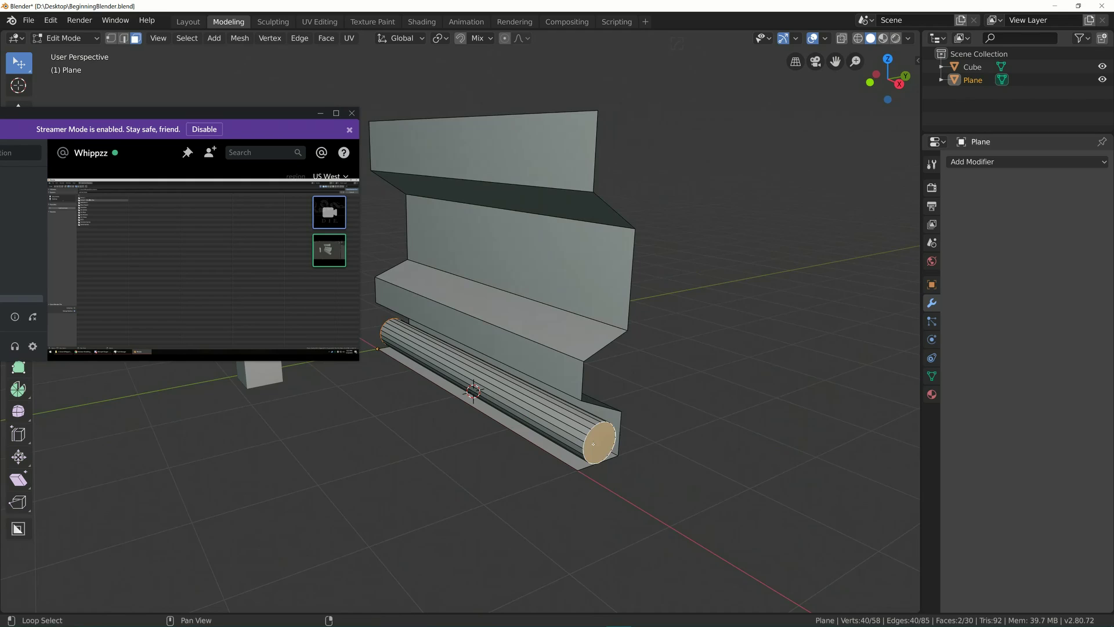
scroll(548, 447, "up", 3)
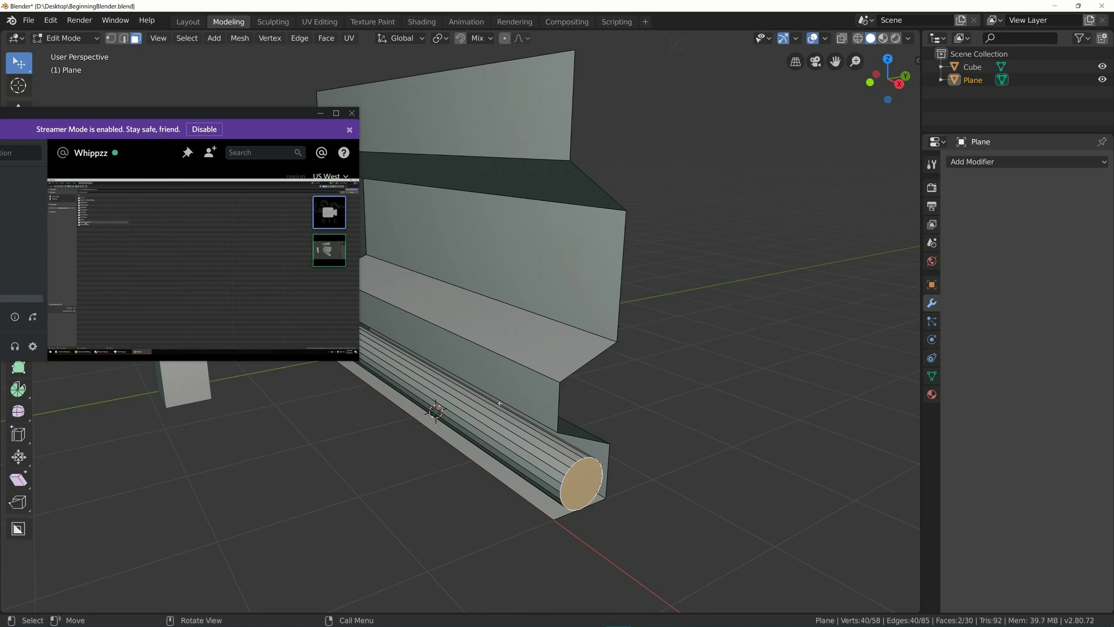
middle_click_drag(552, 457, 496, 392)
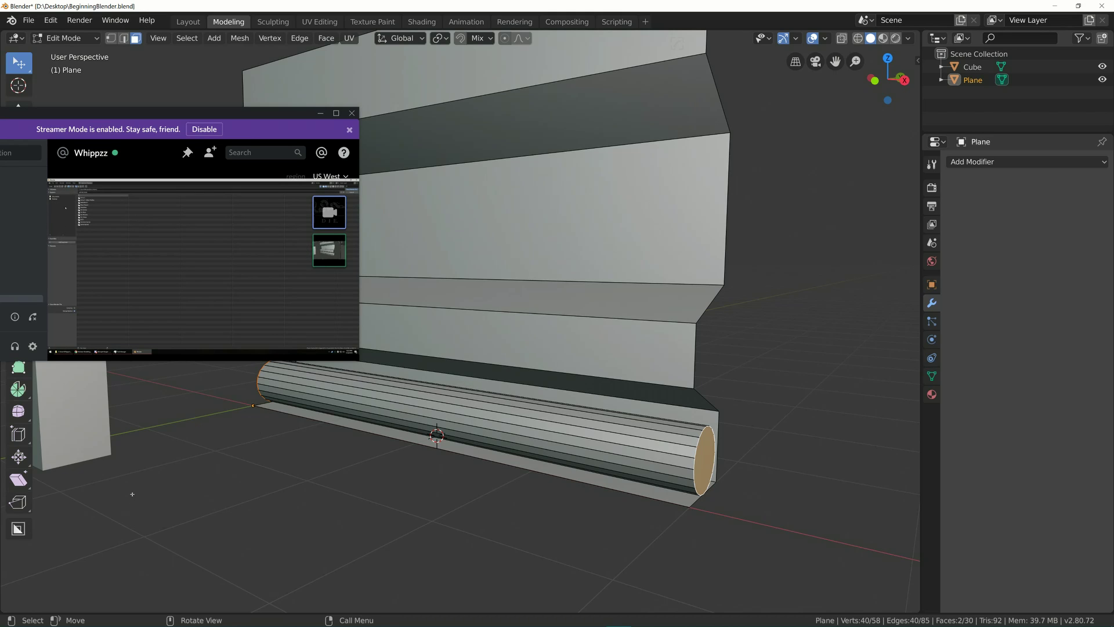
- Move the Discord call window lower over the viewport so it clears the space beneath the File menu
left_click(28, 19)
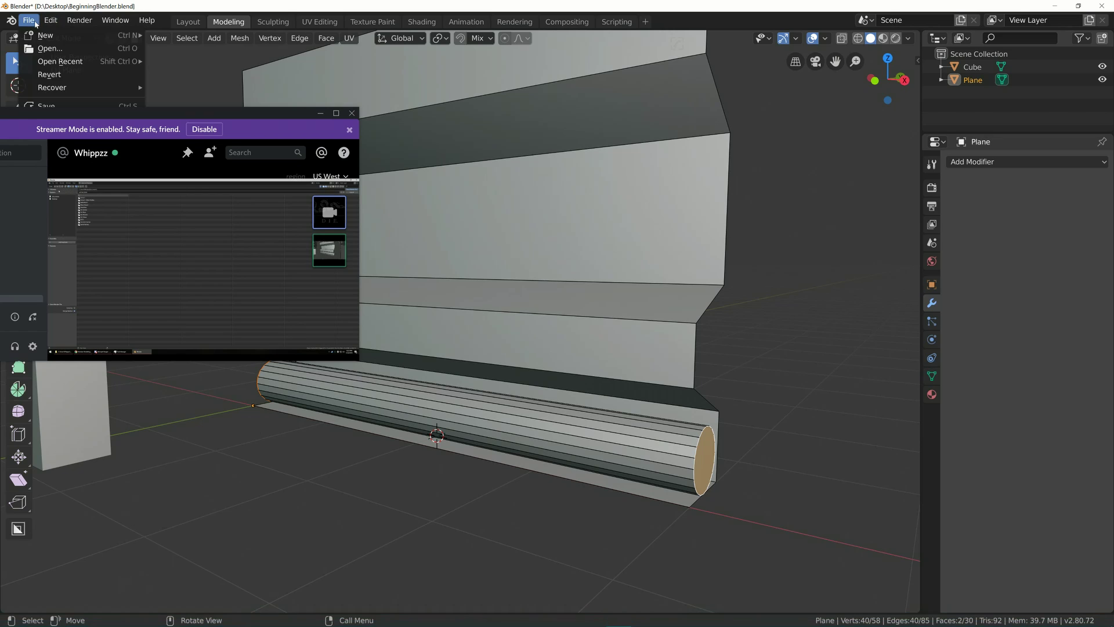
left_click_drag(88, 113, 182, 214)
left_click(29, 21)
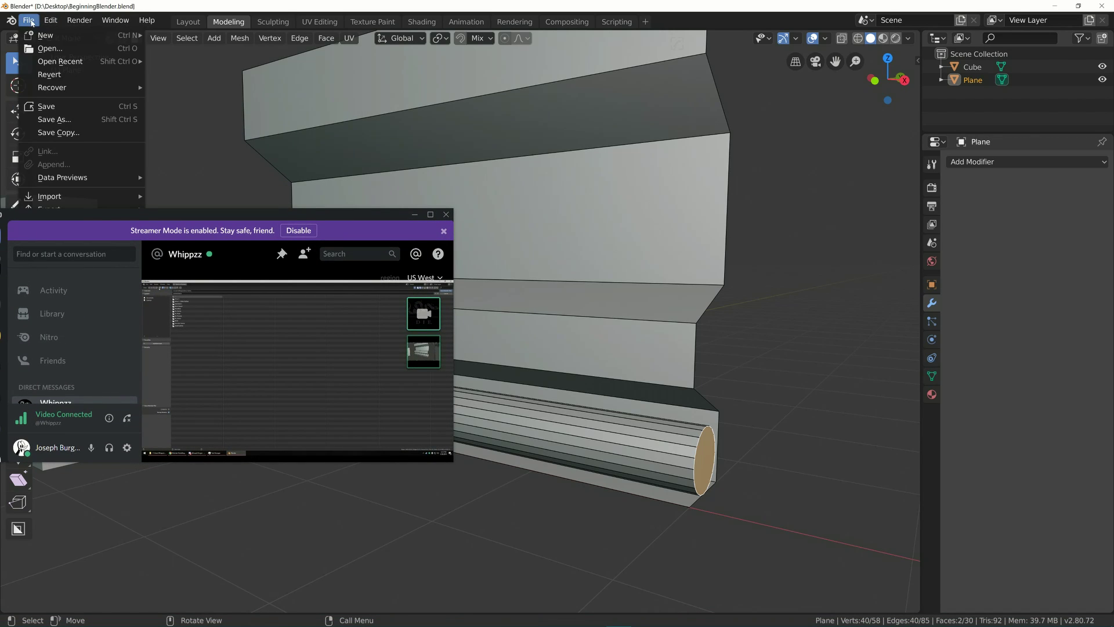
left_click_drag(259, 220, 251, 60)
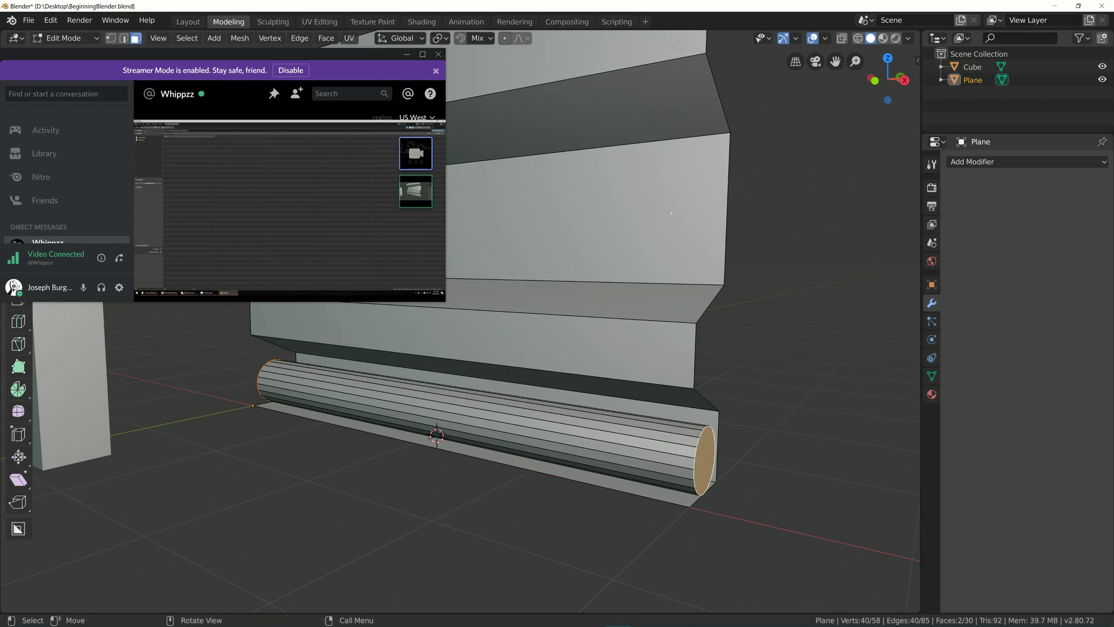
middle_click_drag(619, 251, 625, 221, "shift")
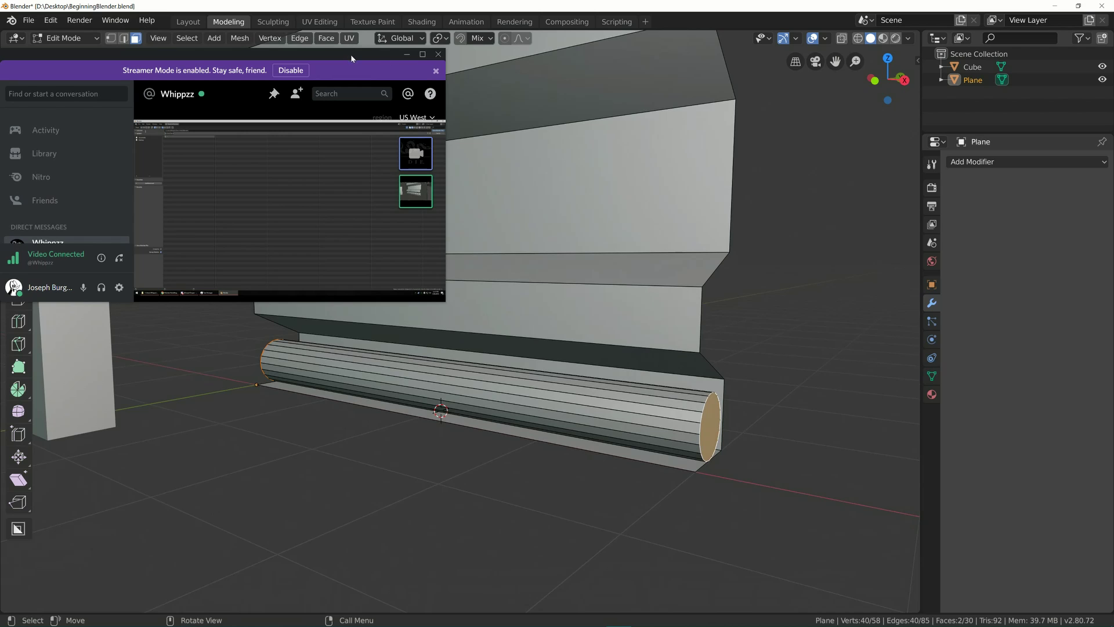
left_click_drag(352, 55, 220, 207)
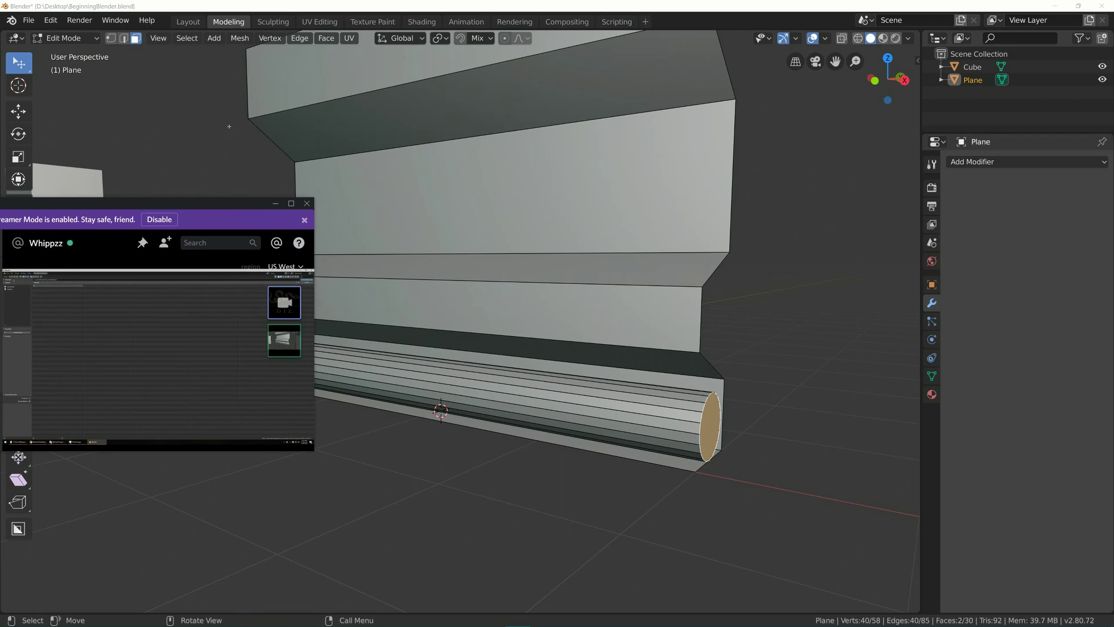
left_click(318, 3)
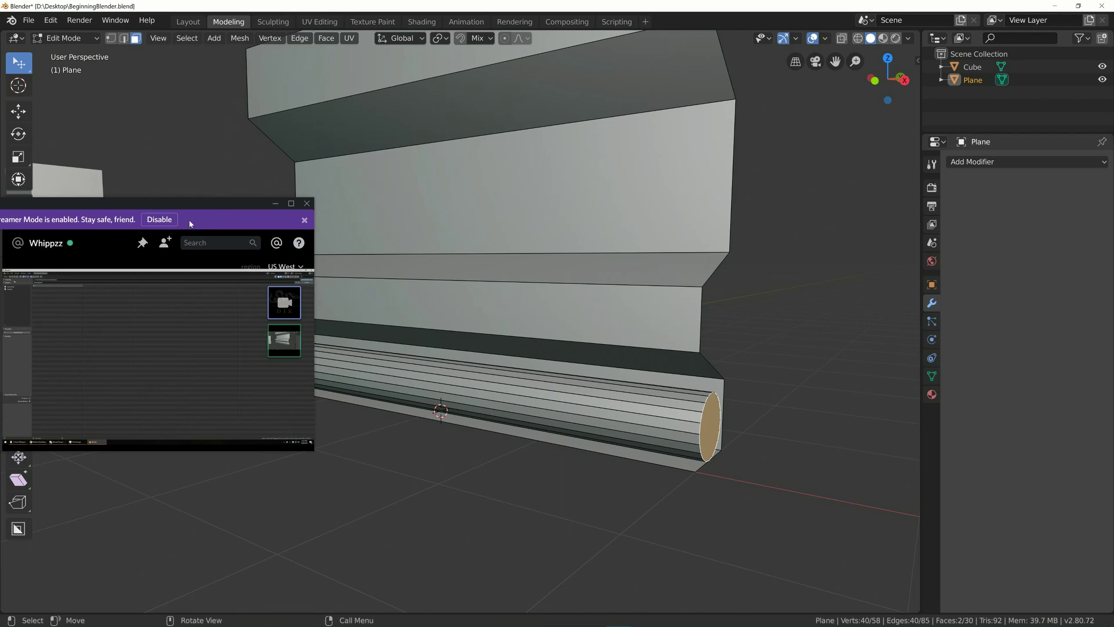
left_click_drag(190, 204, 189, 204)
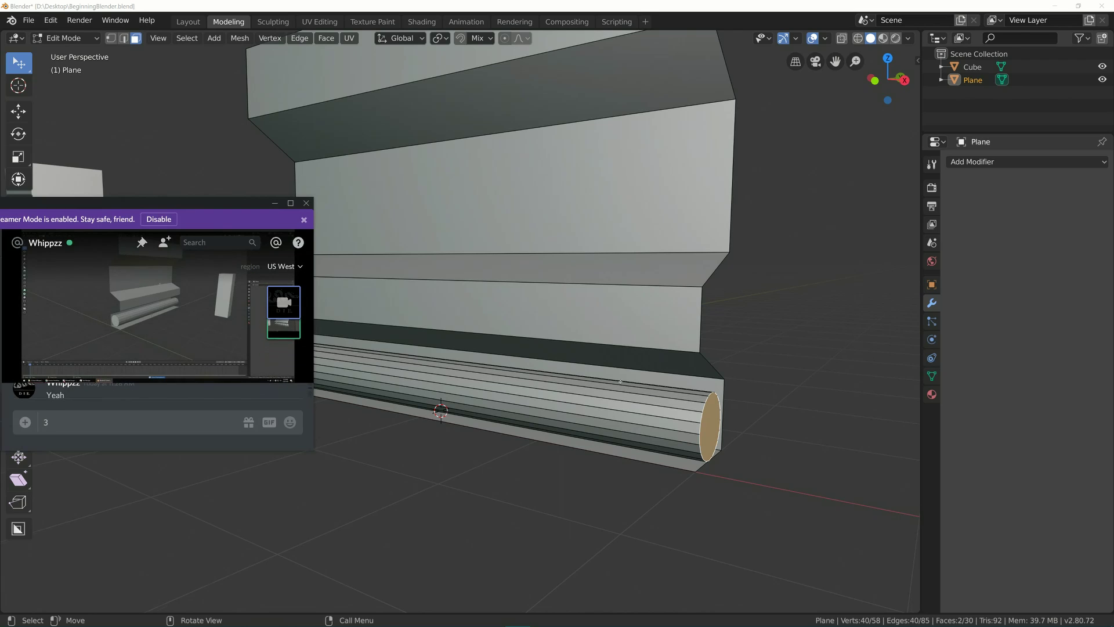
- Select only the cylinder's end cap face at the end of the wall nearest the world origin
middle_click_drag(660, 355, 458, 386)
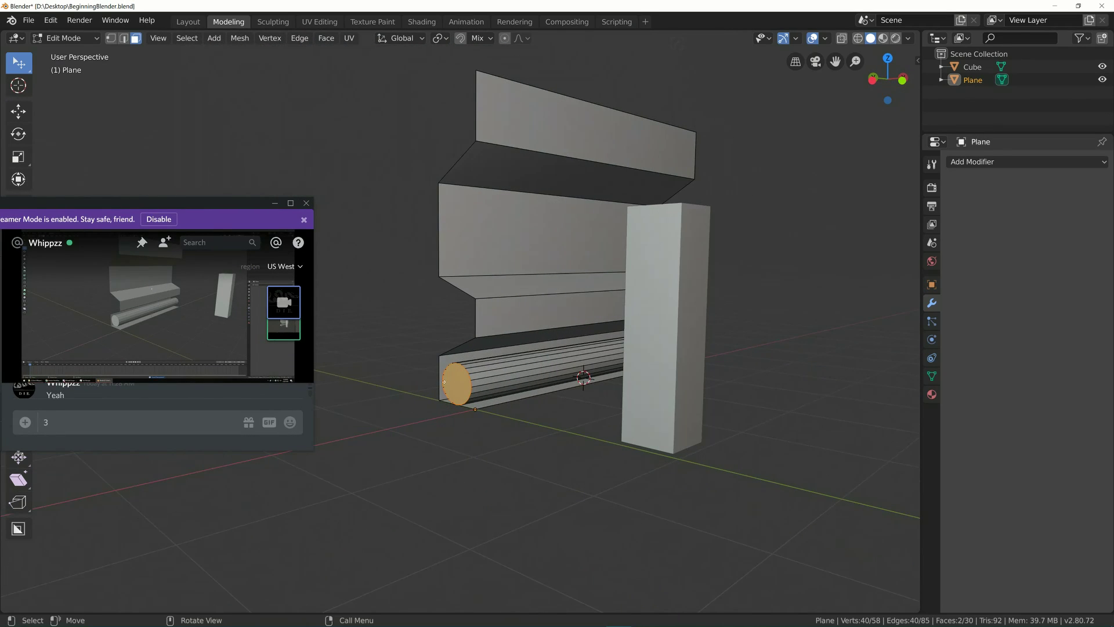
left_click(455, 384)
scroll(458, 386, "up", 5)
middle_click_drag(462, 433, 491, 429)
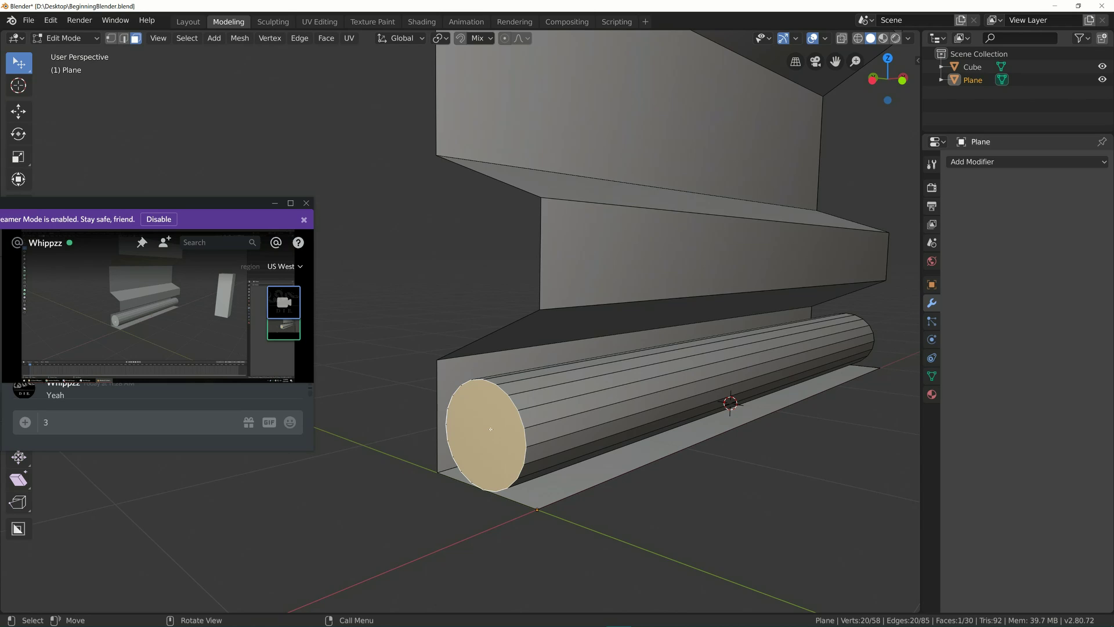
middle_click_drag(491, 429, 506, 371, "shift")
scroll(452, 433, "up", 3)
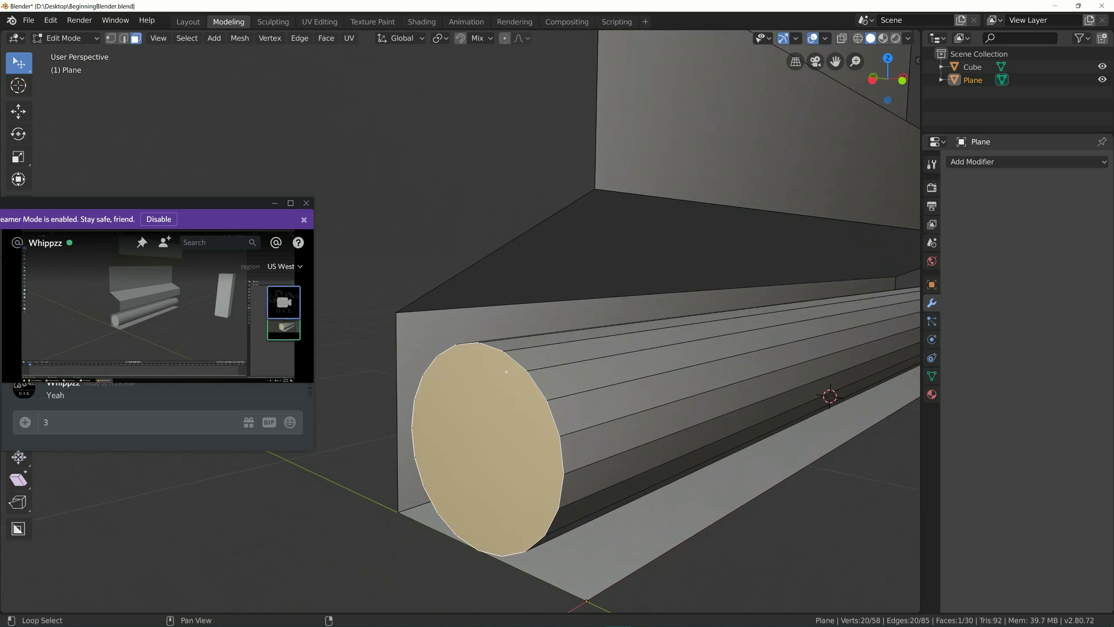
scroll(507, 374, "down", 3)
key("alt+a")
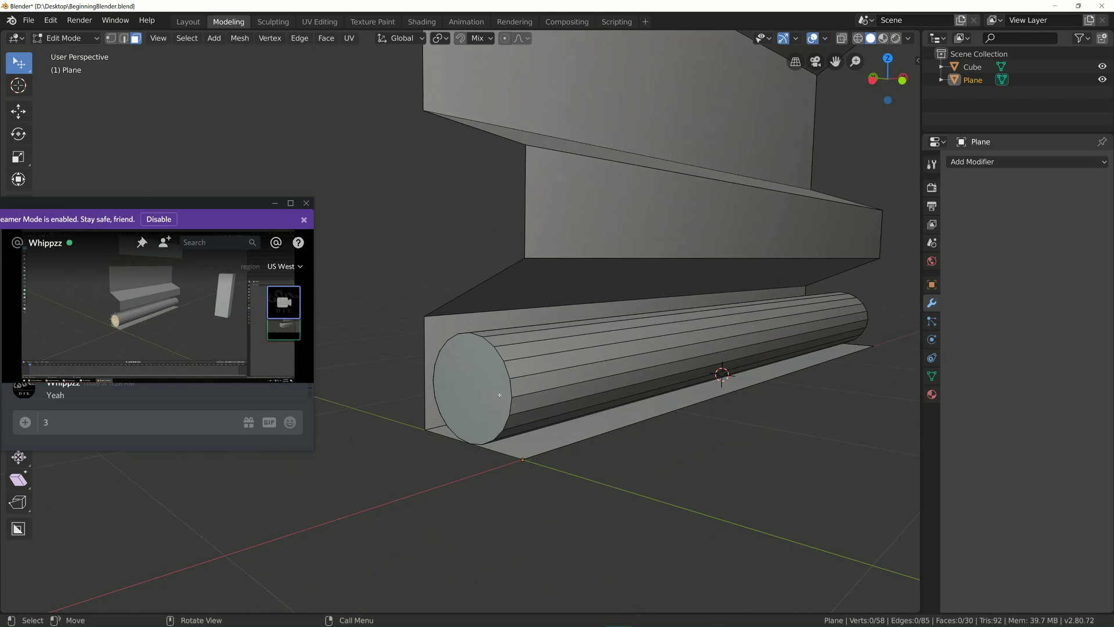
left_click(499, 393)
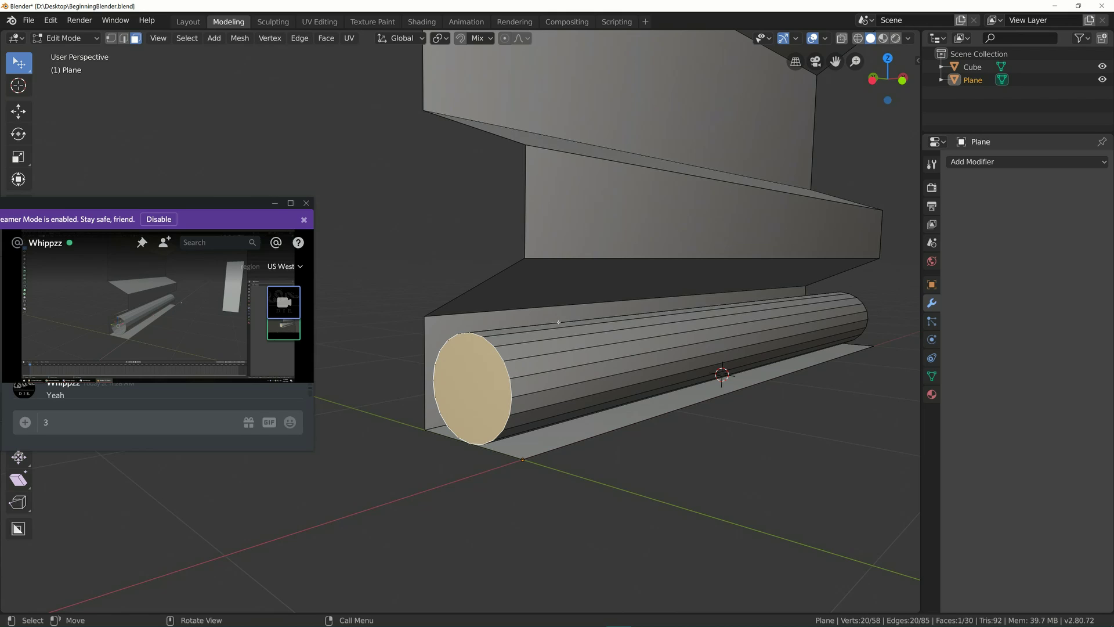
- Select every face of the wall mesh, including the cylinder, and triangulate them
key("ctrl+l")
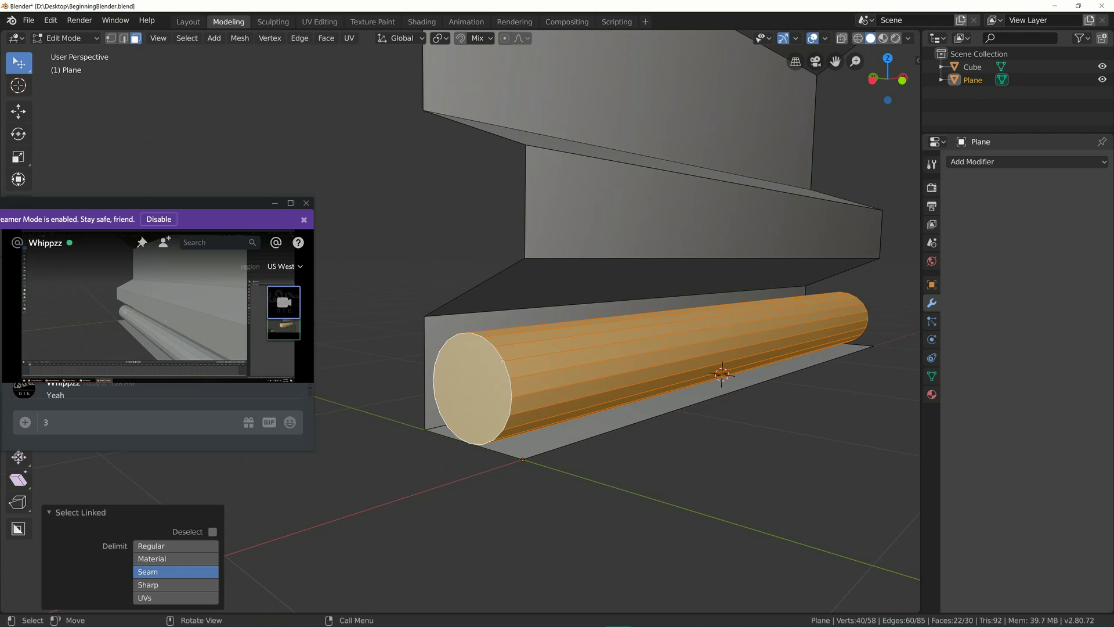
scroll(503, 355, "down", 3)
key("a")
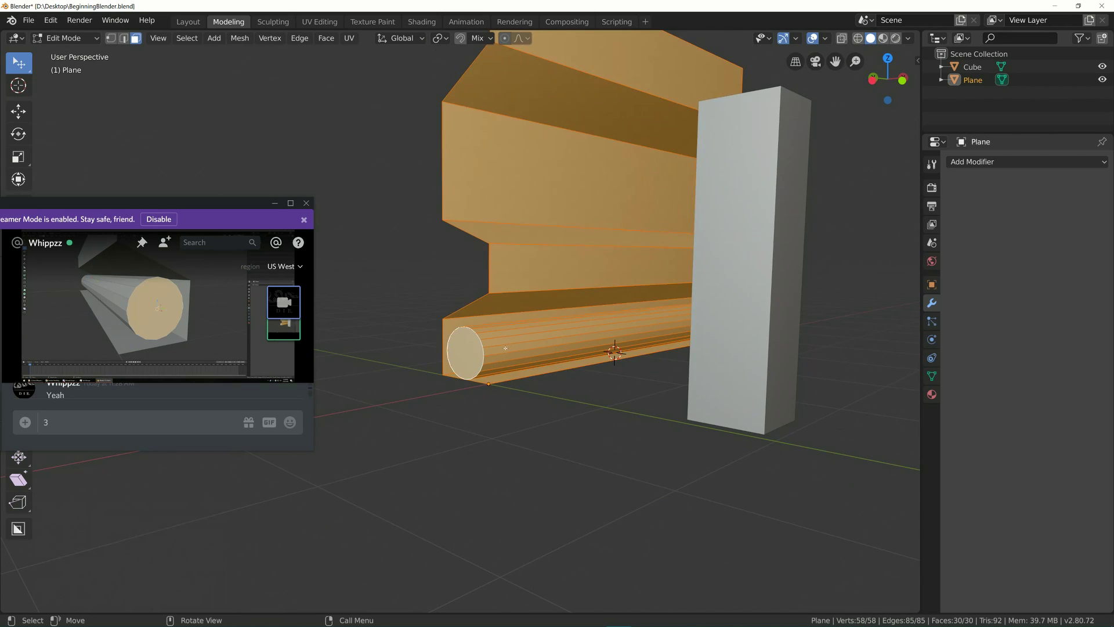
middle_click_drag(506, 349, 493, 394, "shift")
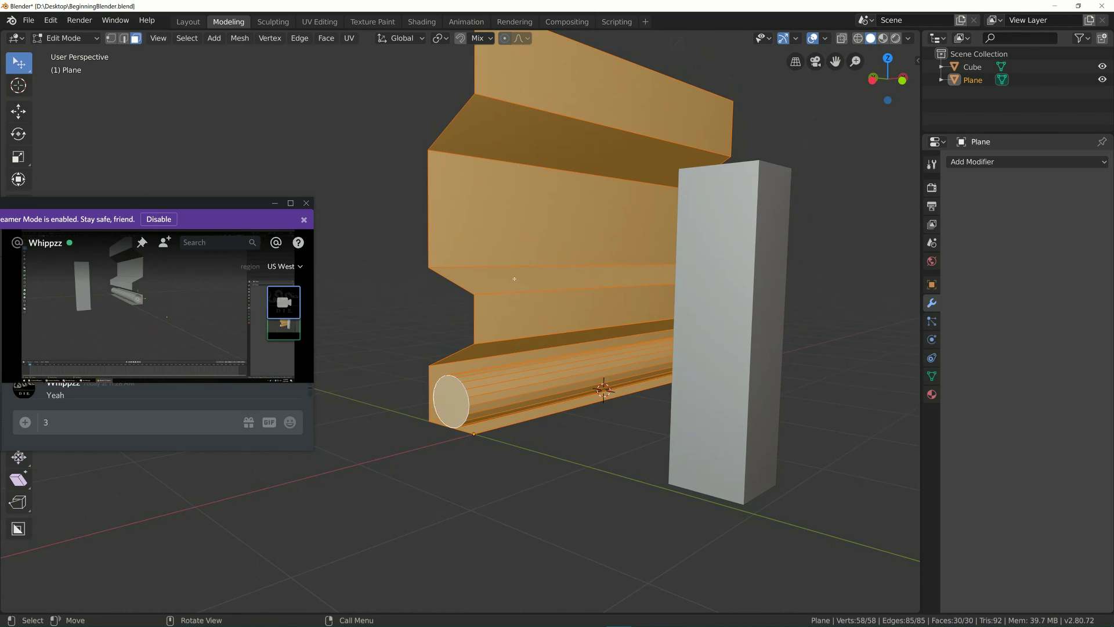
middle_click_drag(514, 279, 521, 282)
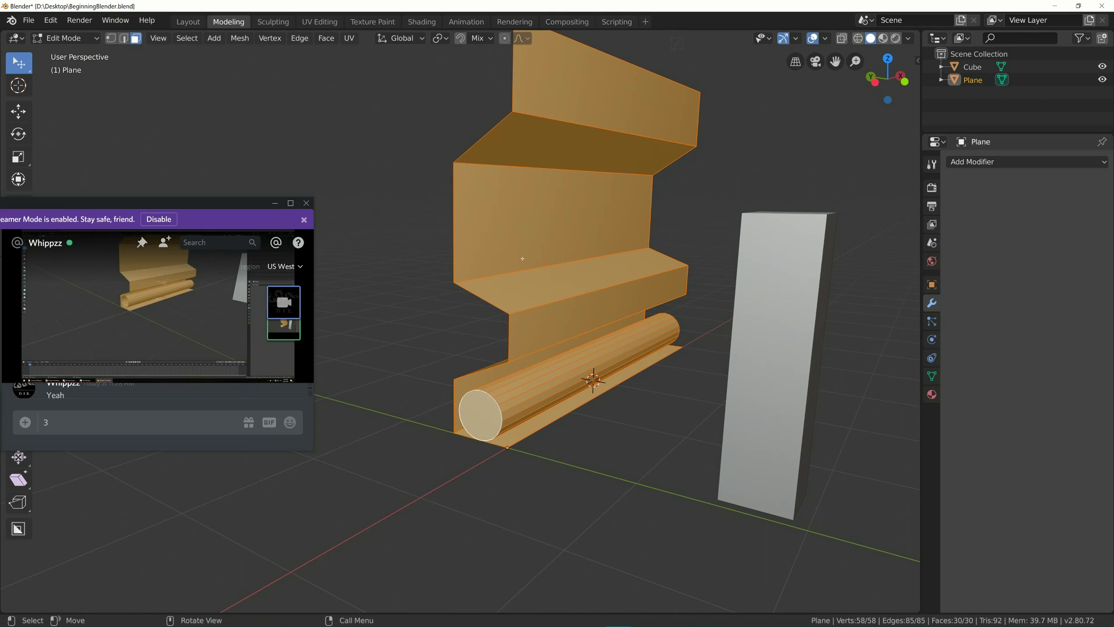
key("ctrl+t")
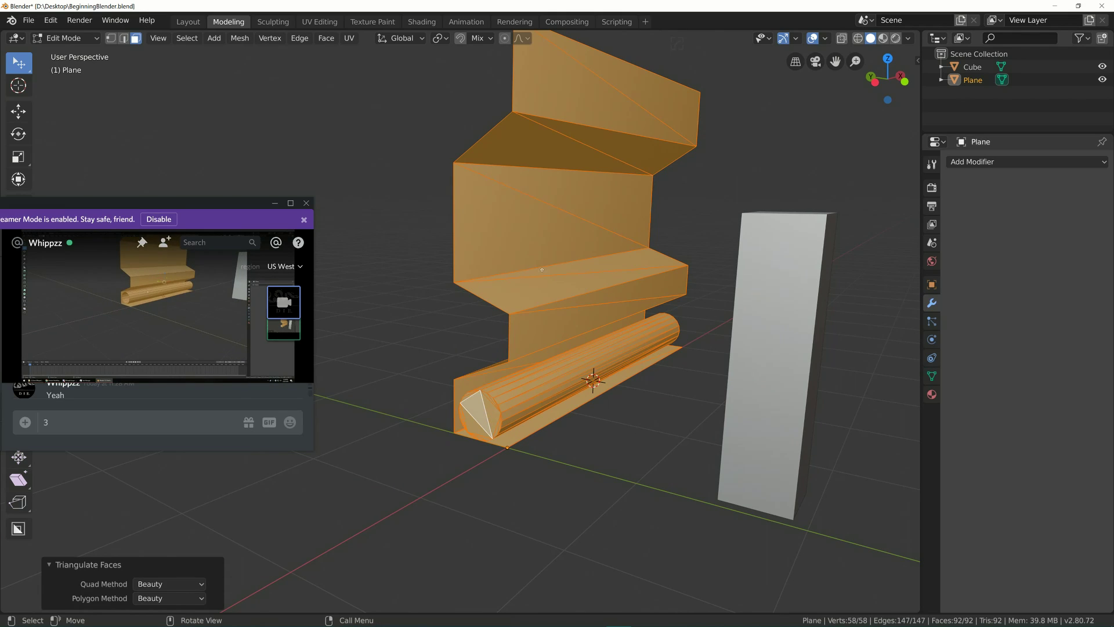
- Examine how the cylinder's end cap is split into triangles, and undo the triangulation and the full selection
scroll(522, 278, "up", 2)
middle_click_drag(555, 270, 627, 309, "shift")
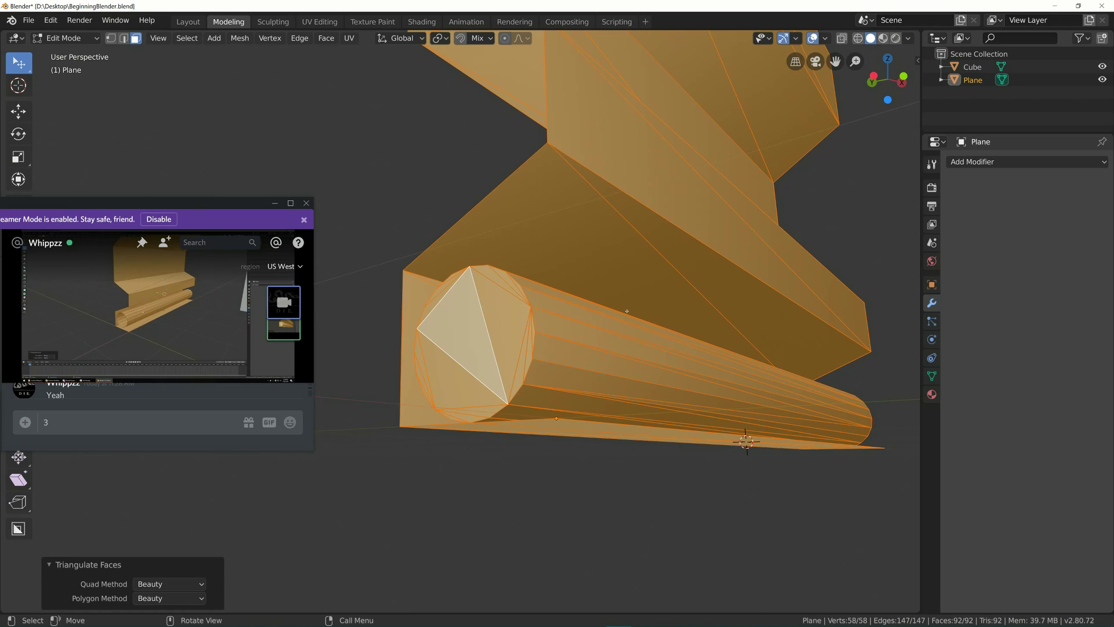
middle_click_drag(627, 311, 576, 334)
middle_click_drag(530, 421, 545, 407)
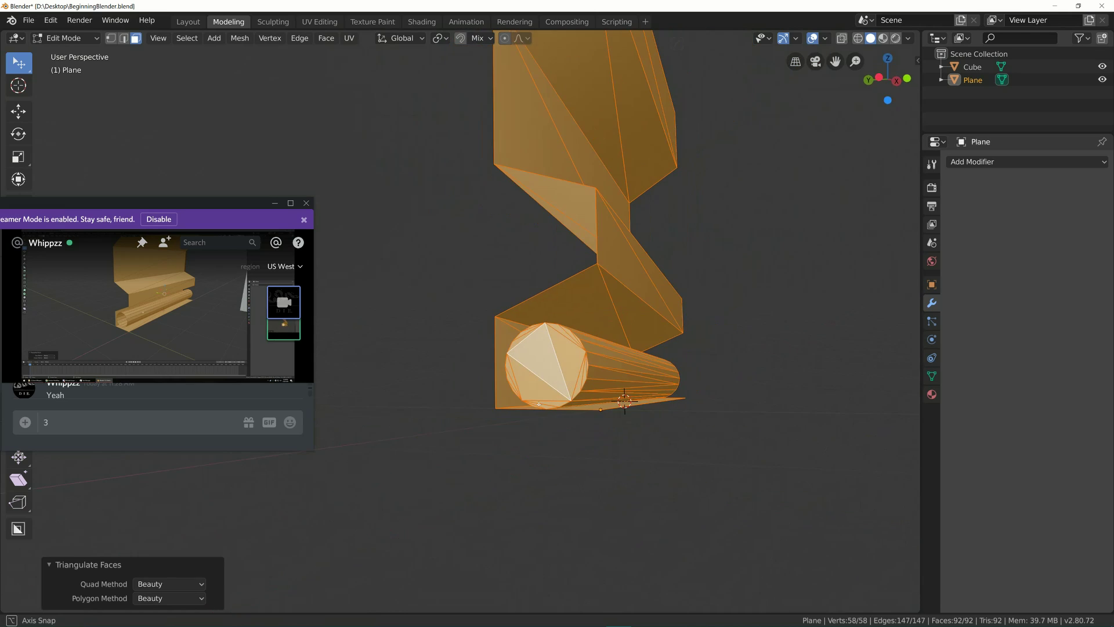
key("ctrl+z")
key("ctrl+z")
scroll(632, 243, "up", 3)
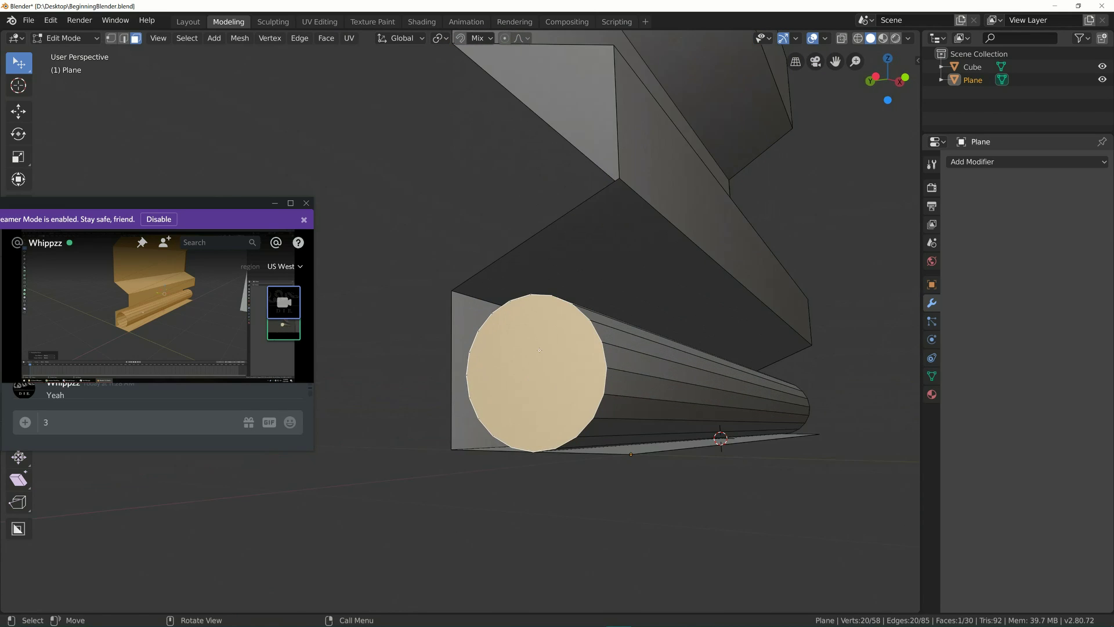
- Try insetting the cylinder's end cap by about 0.0587 m, and dissolve the inset ring back into a single face
key("g")
right_click(548, 341)
key("i")
left_click(543, 319)
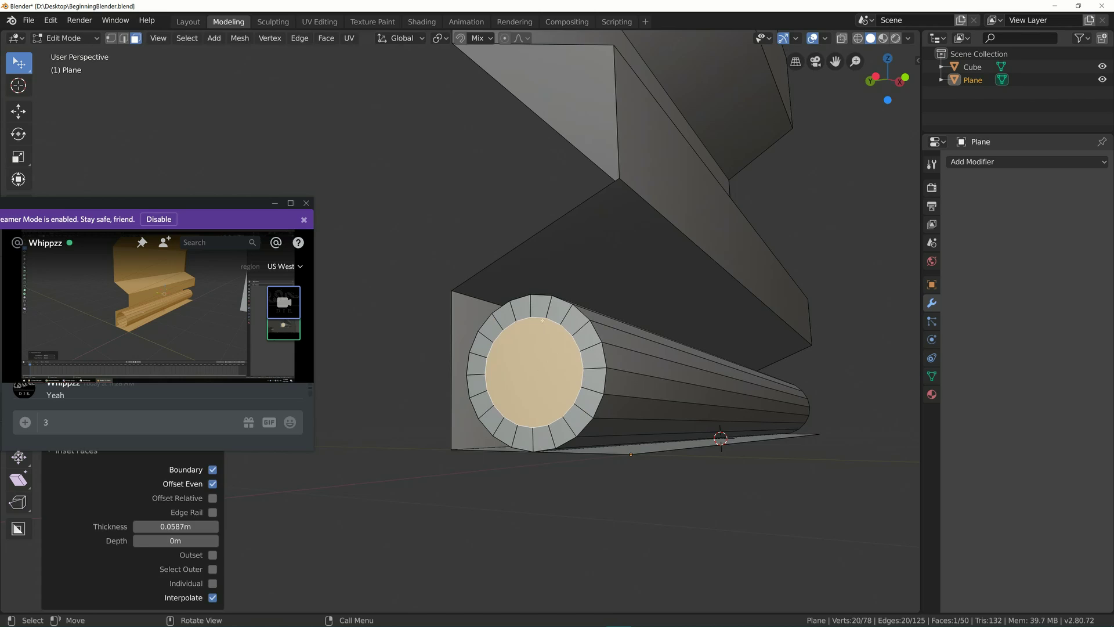
left_click(581, 328, "alt+shift")
key("ctrl+x")
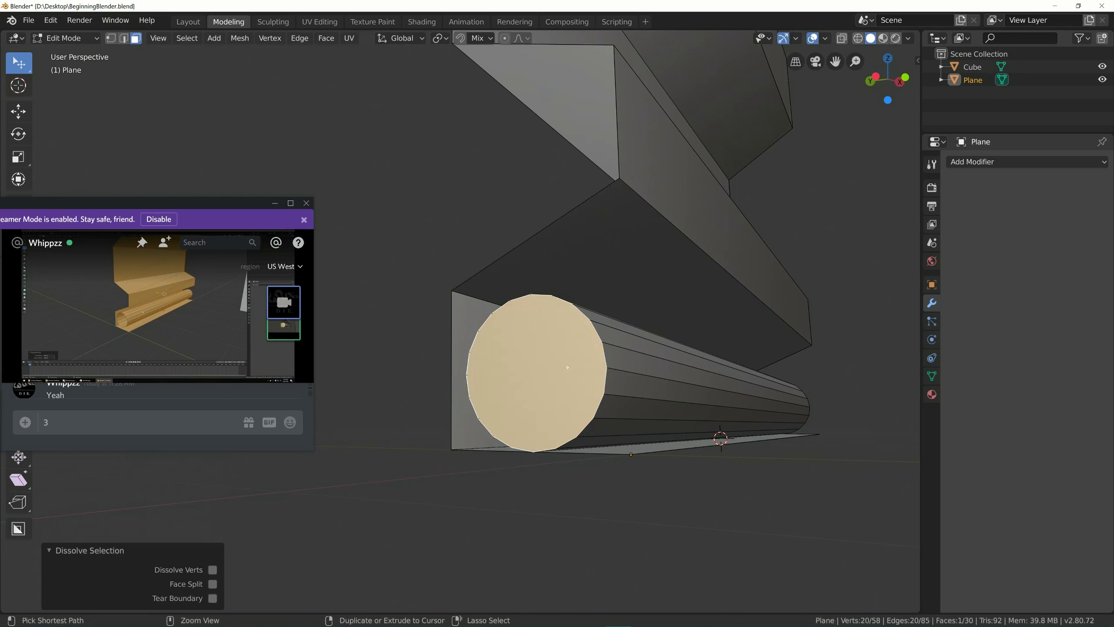
key("ctrl+z")
key("ctrl+x")
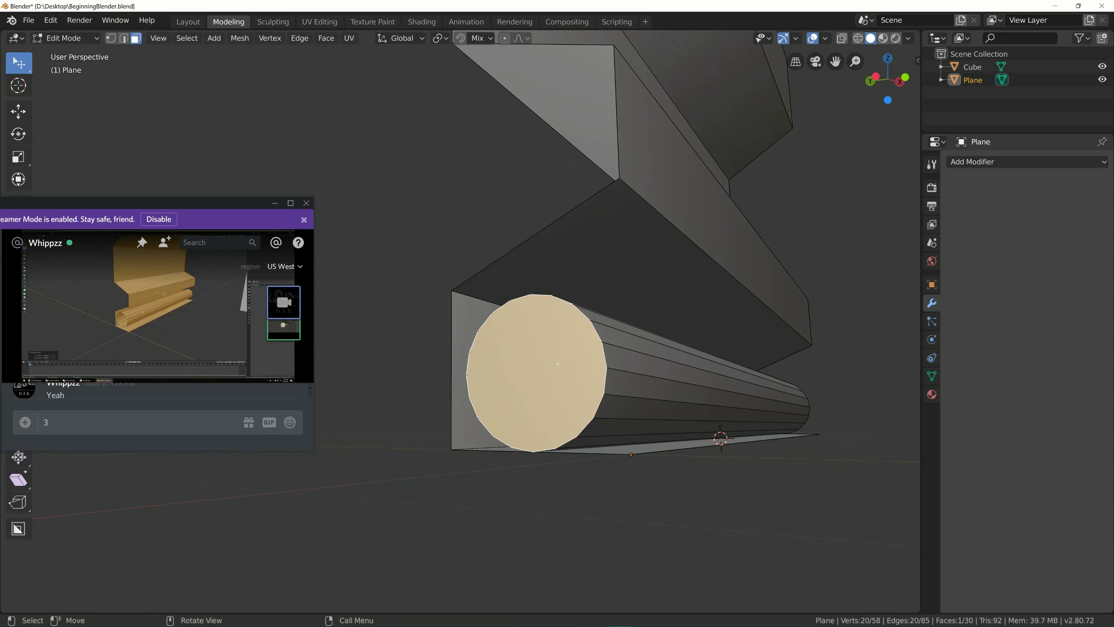
- Examine the capped end of the cylinder in Object Mode, and return to face editing with the near end cap selected
middle_click_drag(557, 364, 430, 411)
key("g")
right_click(432, 412)
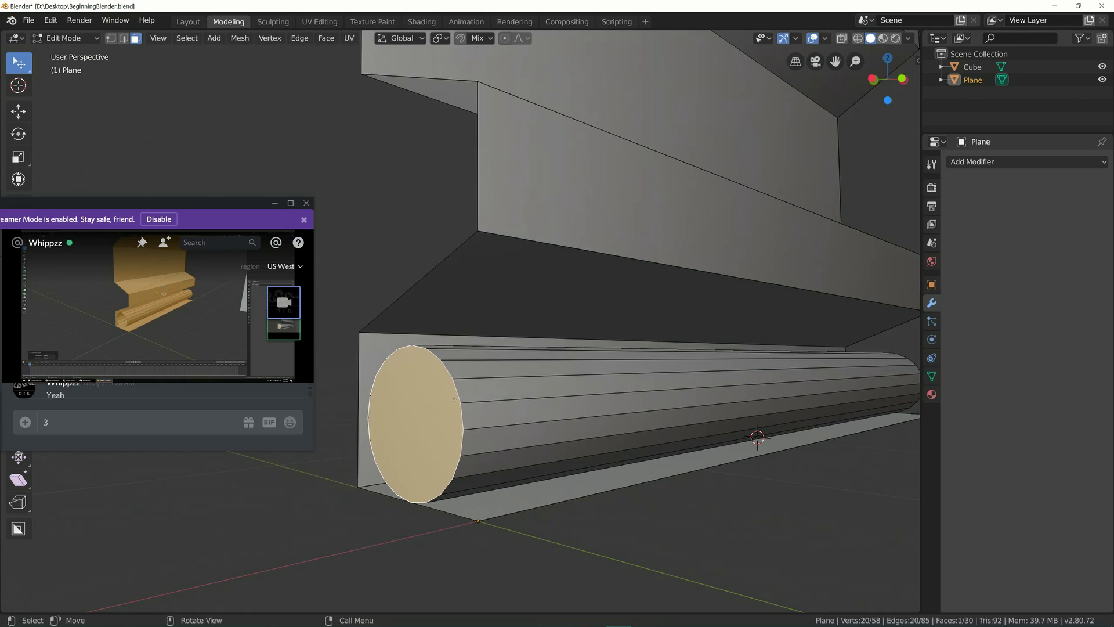
key("Tab")
middle_click_drag(468, 399, 437, 328)
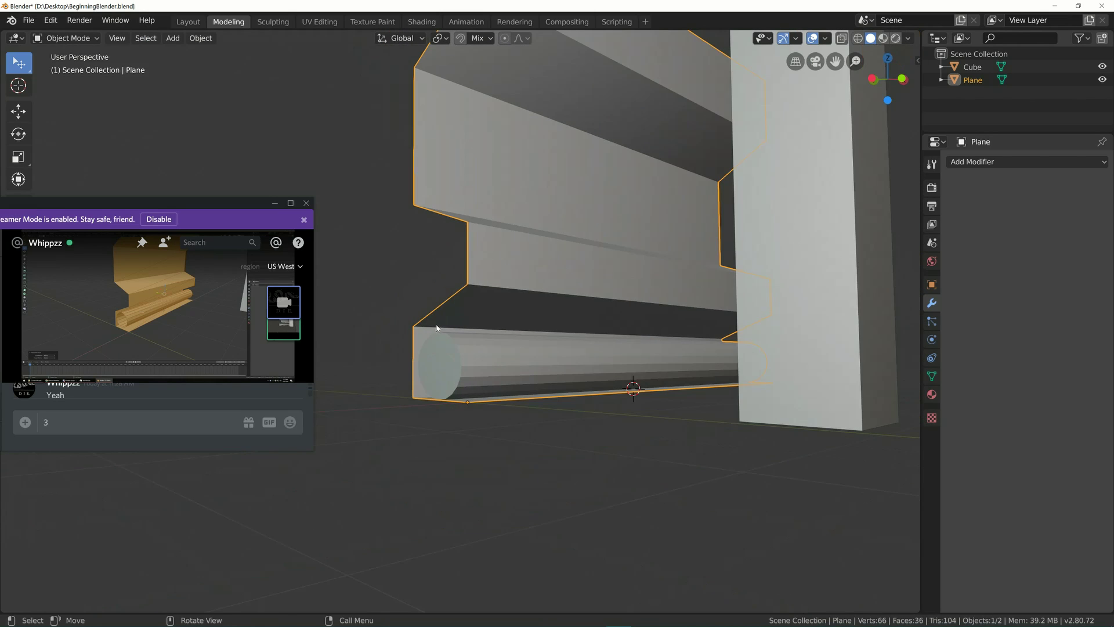
scroll(474, 360, "up", 3)
middle_click_drag(439, 379, 485, 365, "shift")
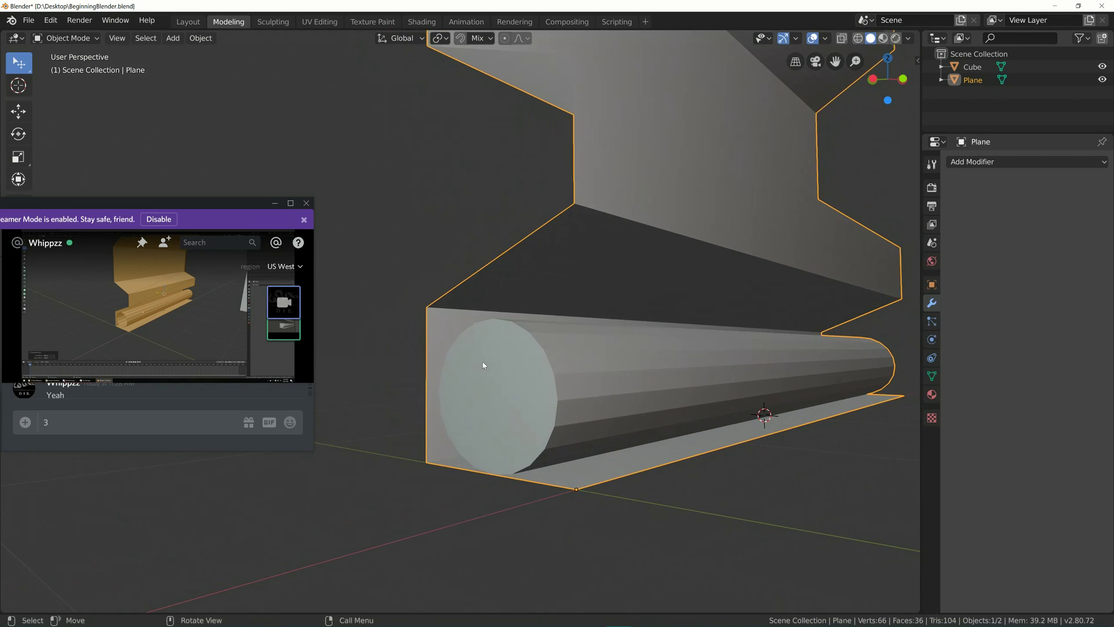
key("Tab")
key("3")
left_click(528, 376)
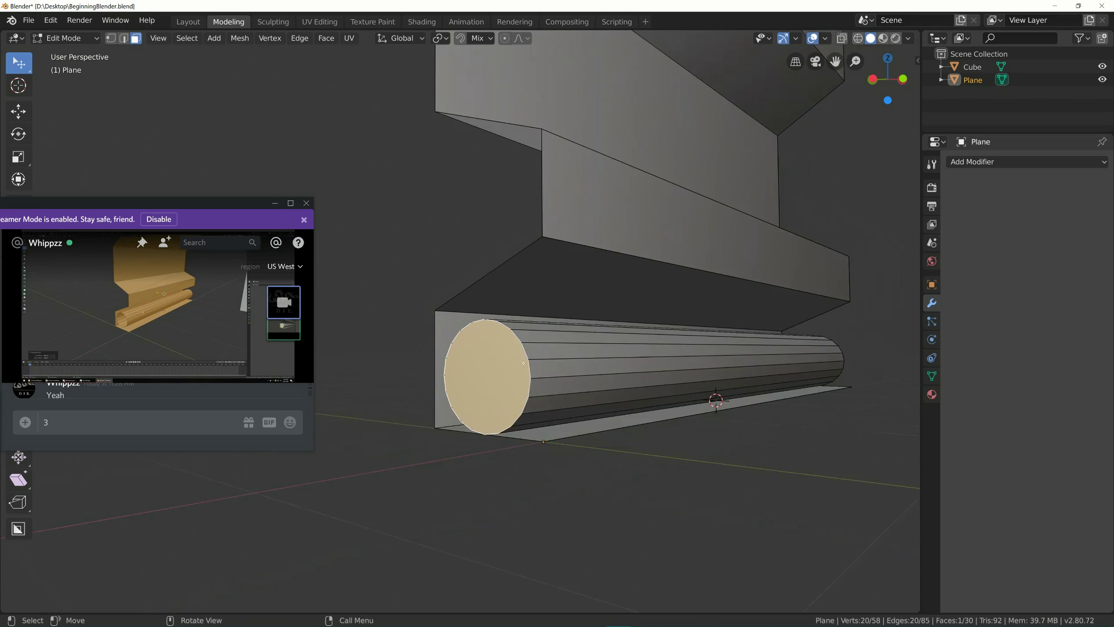
scroll(524, 365, "down", 2)
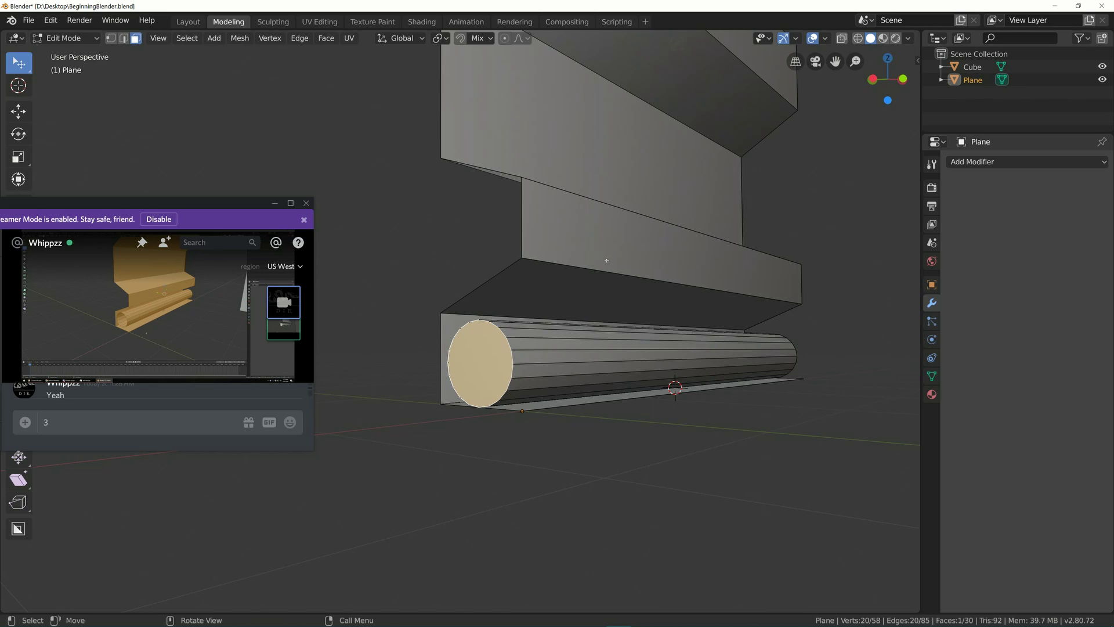
- Clear the face selection on the wall mesh and save the file
key("ctrl+s")
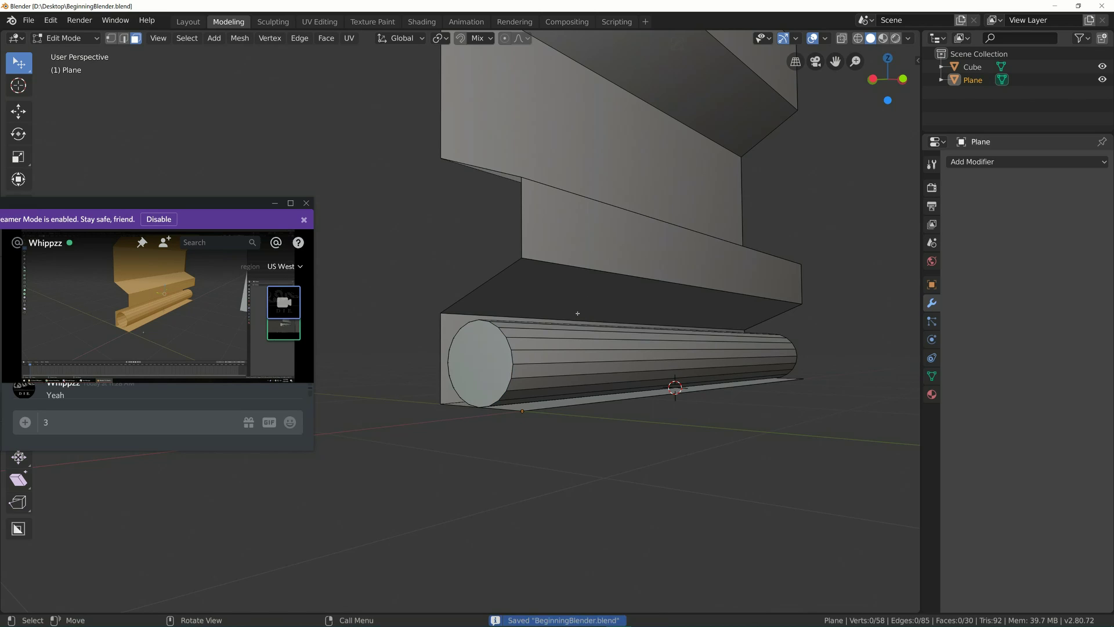
middle_click_drag(578, 313, 515, 417)
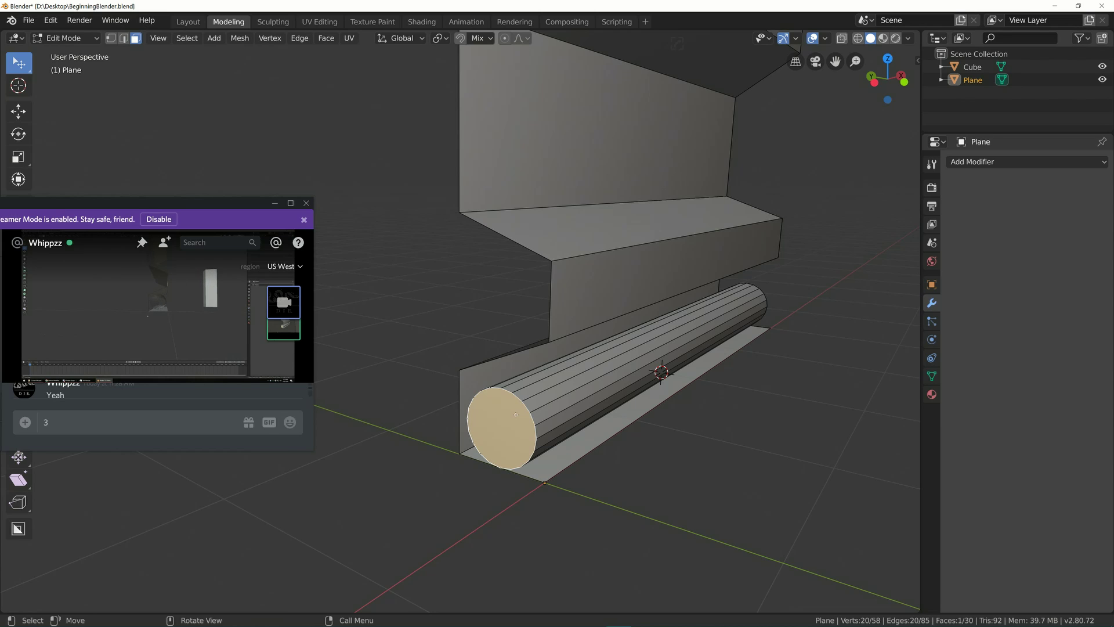
key("ctrl+s")
key("alt+a")
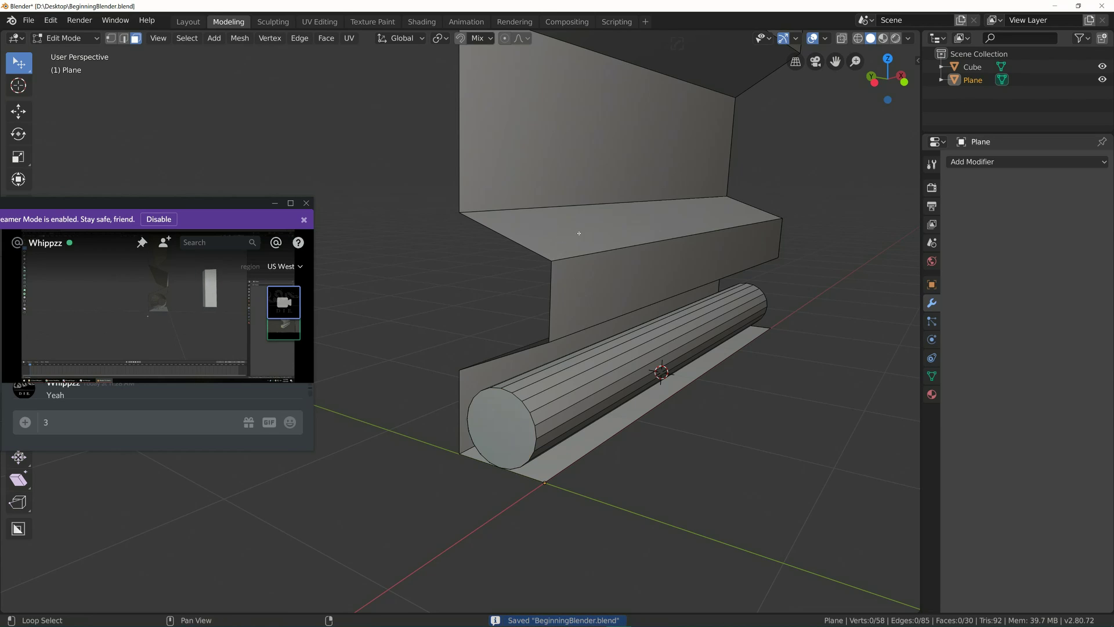
middle_click_drag(516, 414, 534, 268)
key("ctrl+s")
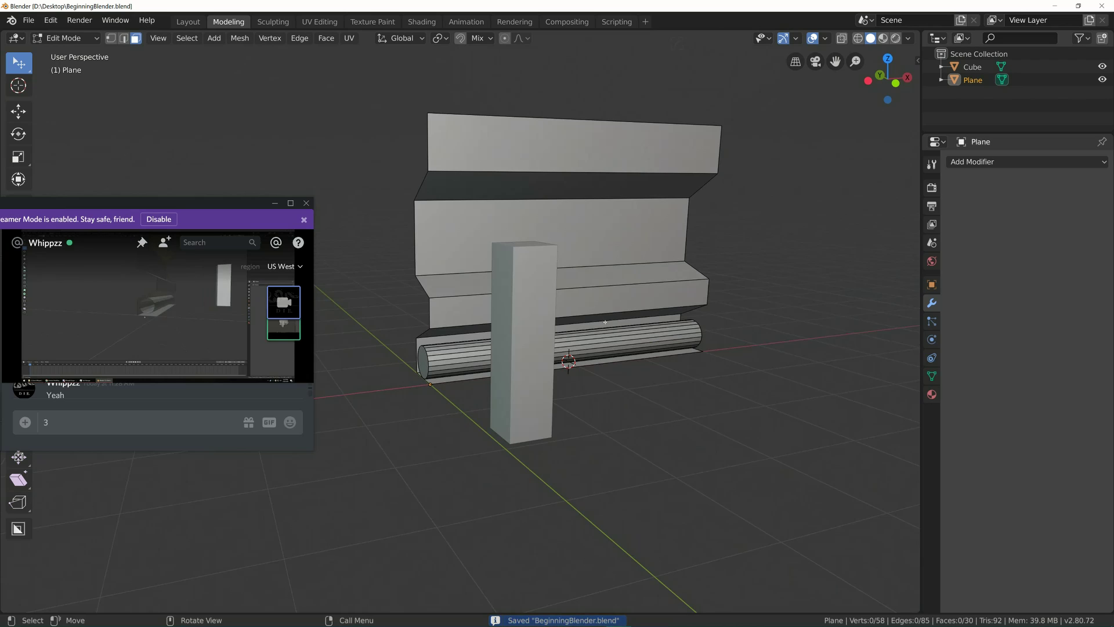
- Delete the faces at both ends of the cylinder, and save the file in Object Mode
middle_click_drag(535, 374, 588, 366)
scroll(588, 367, "up", 2)
left_click(503, 373)
middle_click_drag(502, 373, 566, 375)
key("x")
left_click(668, 391)
key("ctrl+s")
key("Tab")
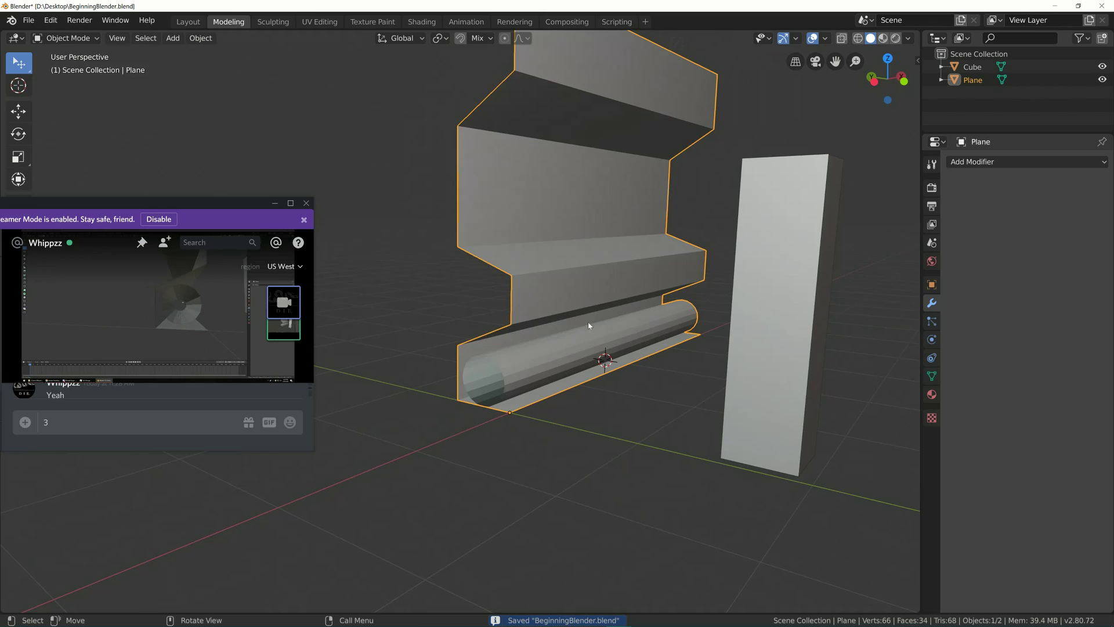
middle_click_drag(590, 325, 548, 307)
key("ctrl+s")
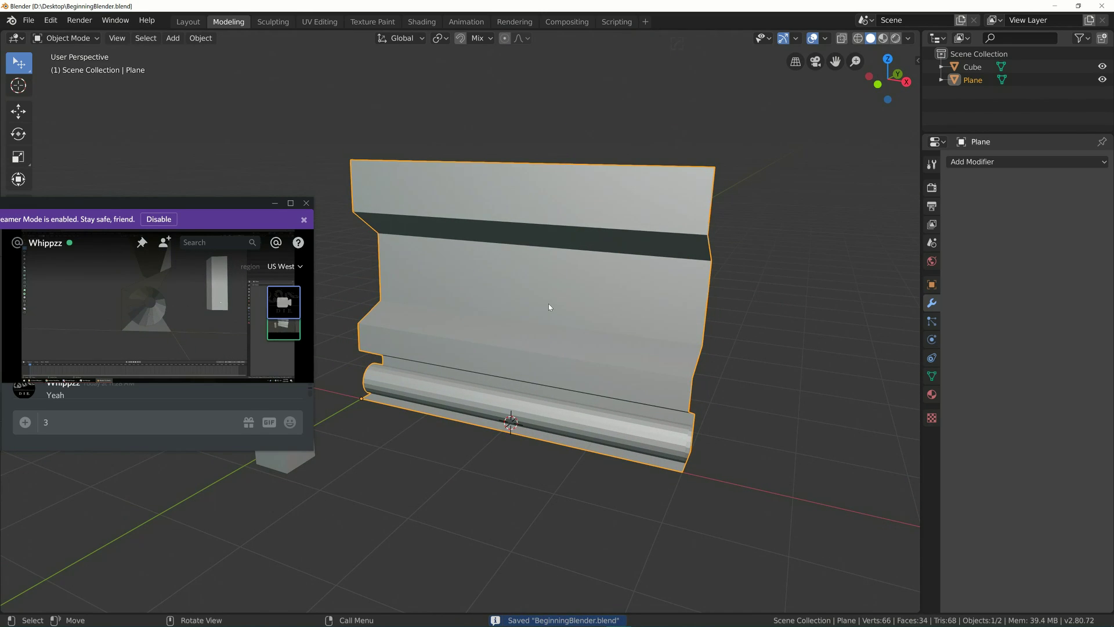
- Try smooth shading on the wall object, and undo it
middle_click_drag(549, 304, 479, 403)
right_click(482, 376)
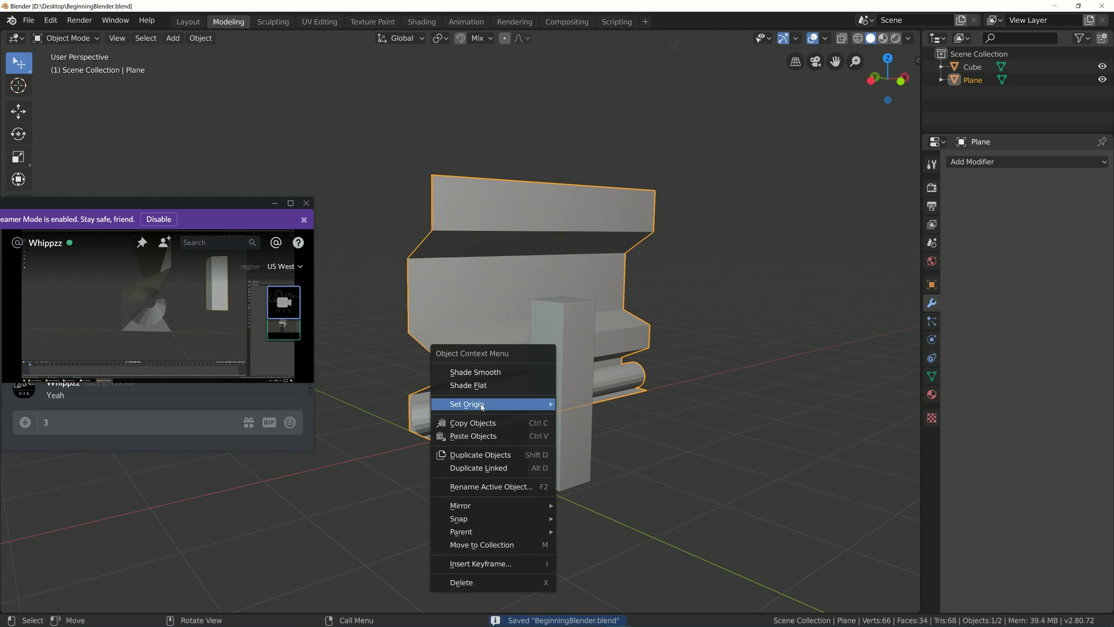
left_click(485, 373)
key("ctrl+z")
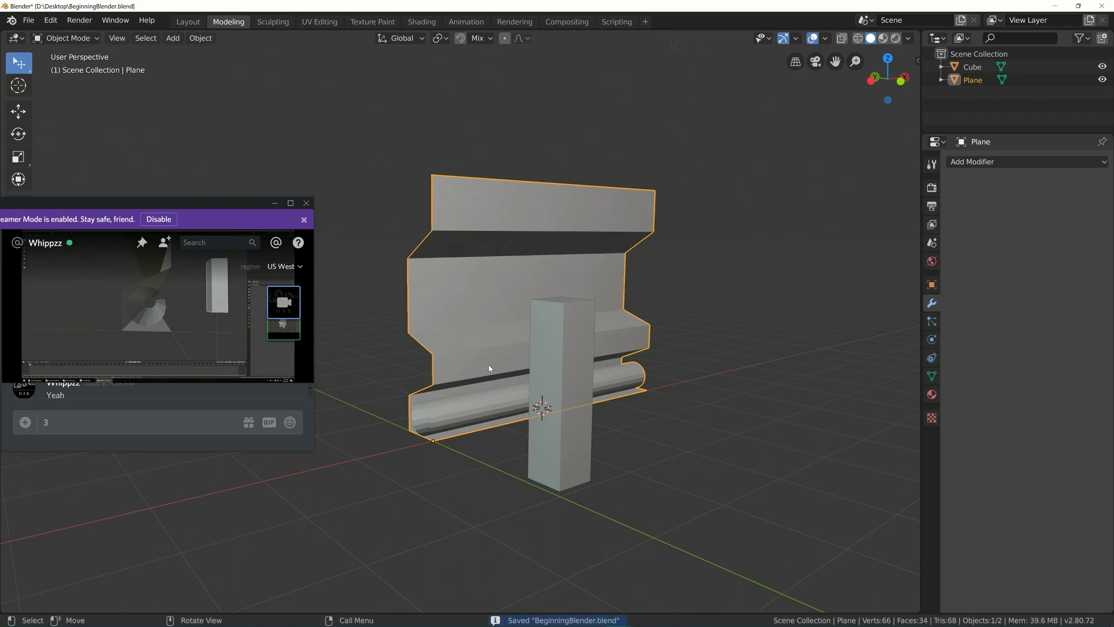
- Inspect the tall box beside the wall, clear the object selection and save the file
middle_click_drag(488, 367, 603, 383)
left_click(607, 381)
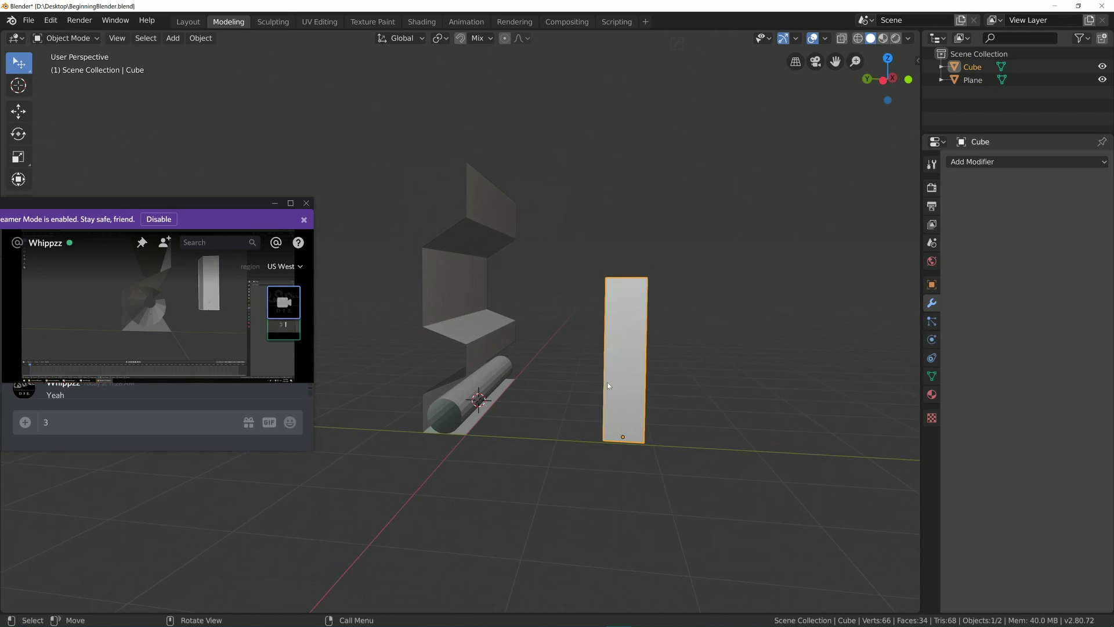
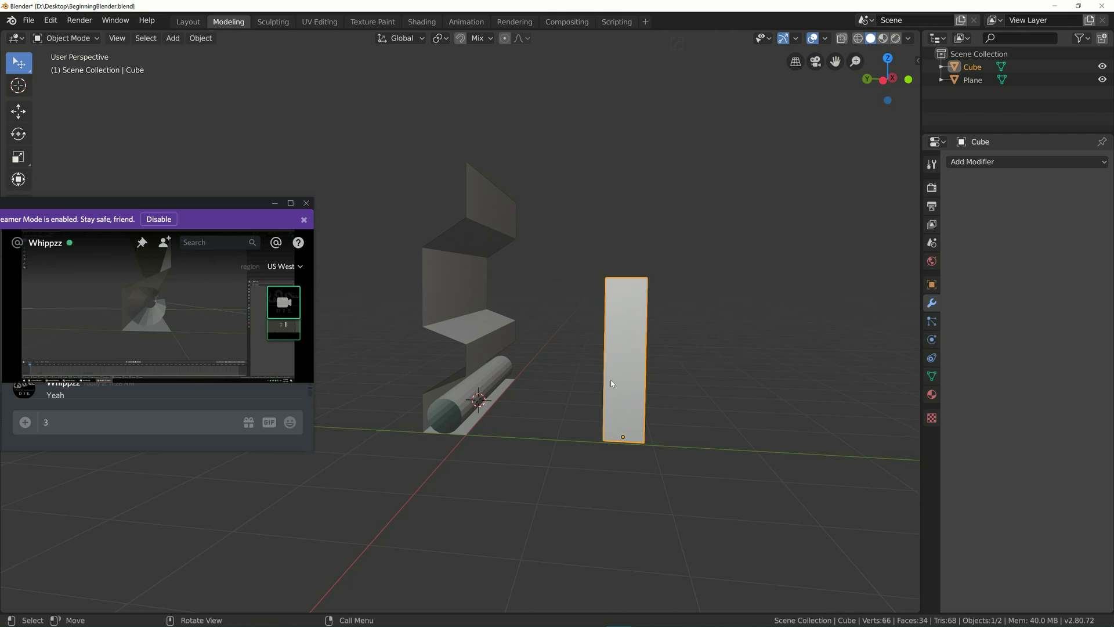
mouse_move(206, 317)
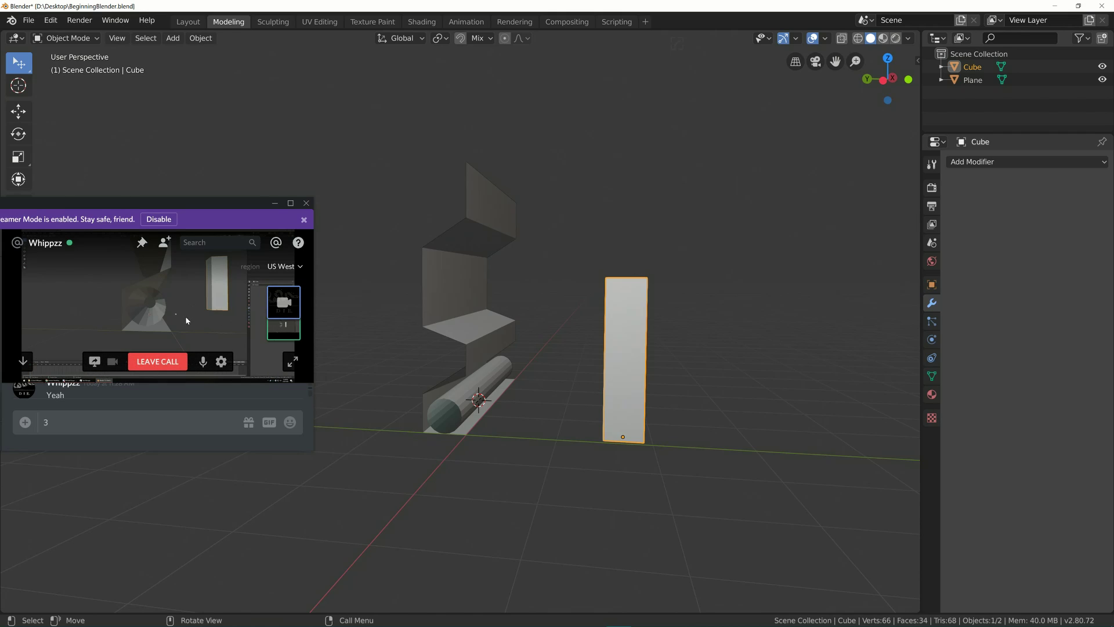
middle_click_drag(592, 321, 582, 298)
left_click(582, 349)
left_click(667, 302)
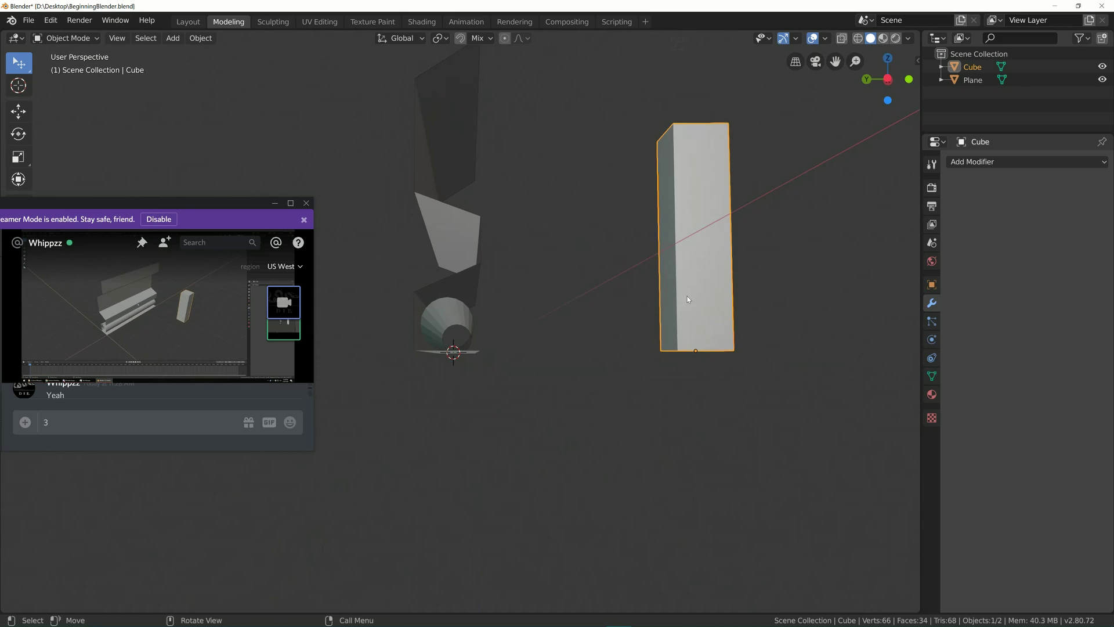
middle_click_drag(667, 302, 529, 325)
key("ctrl+s")
key("alt+a")
- Check the color-outlined modular pieces in the Google Docs tutorial document, and compare them with the wall in Blender
left_click(504, 378)
left_click(507, 346)
key("alt+Tab")
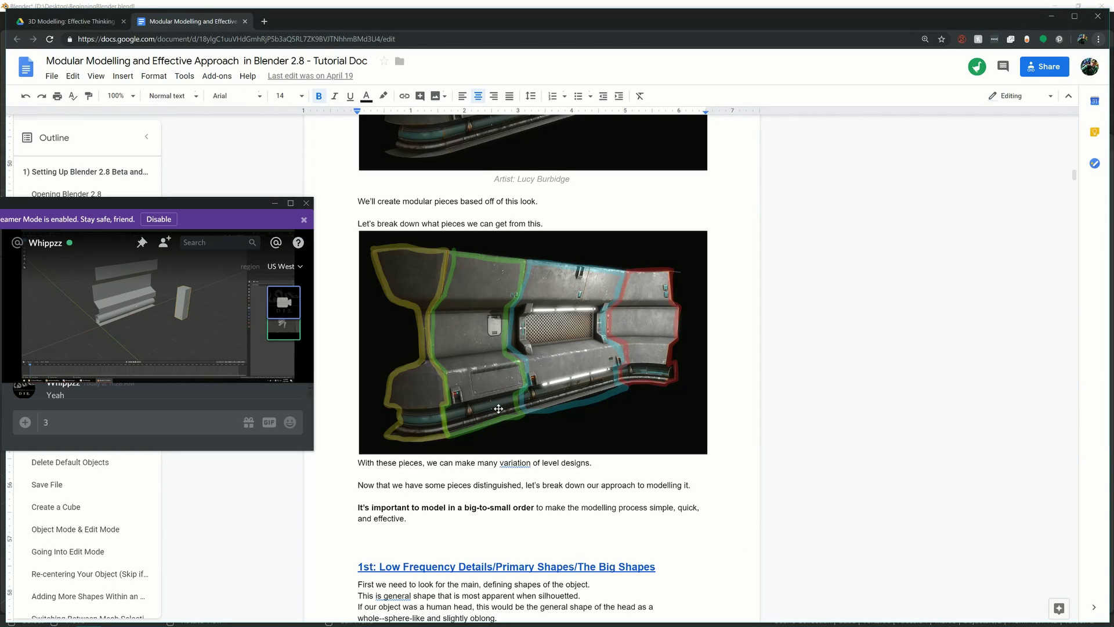
key("alt+Tab")
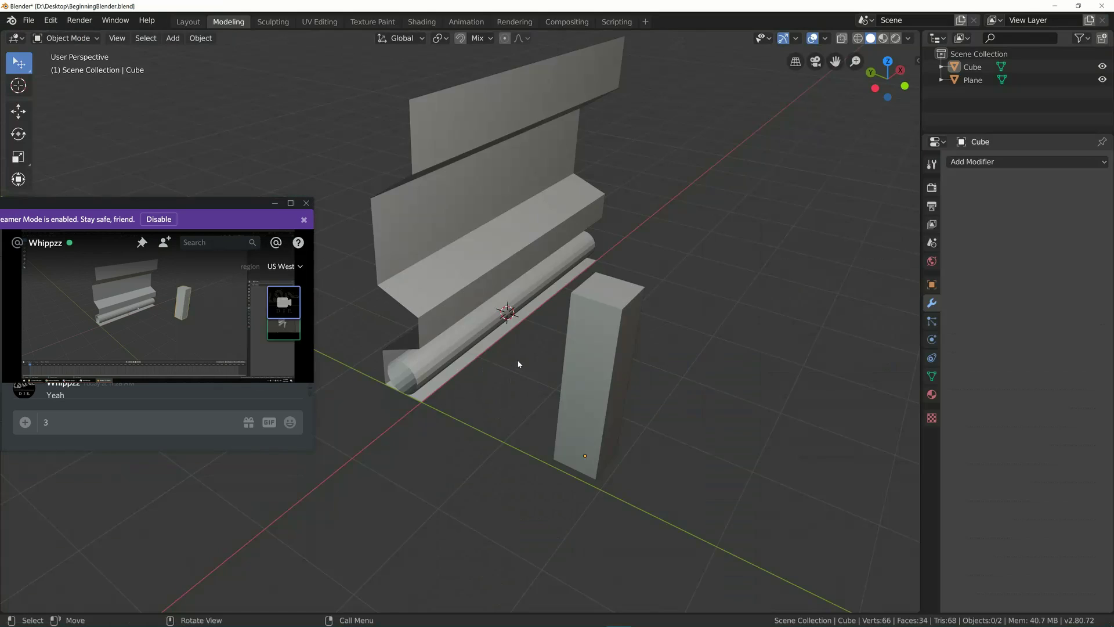
middle_click_drag(522, 331, 520, 334)
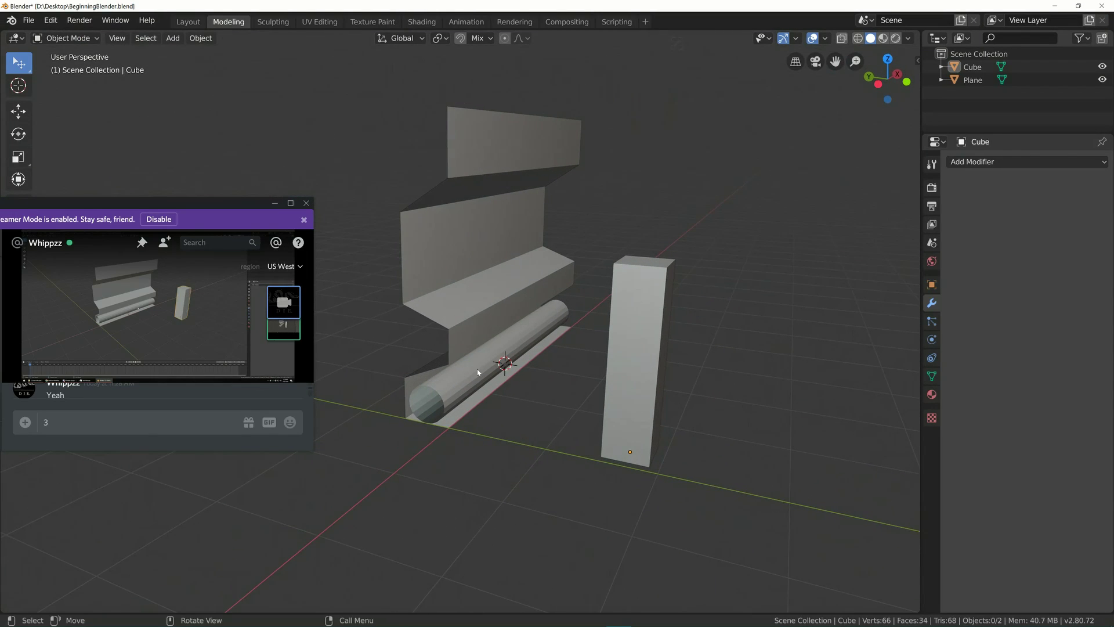
scroll(500, 291, "up", 6)
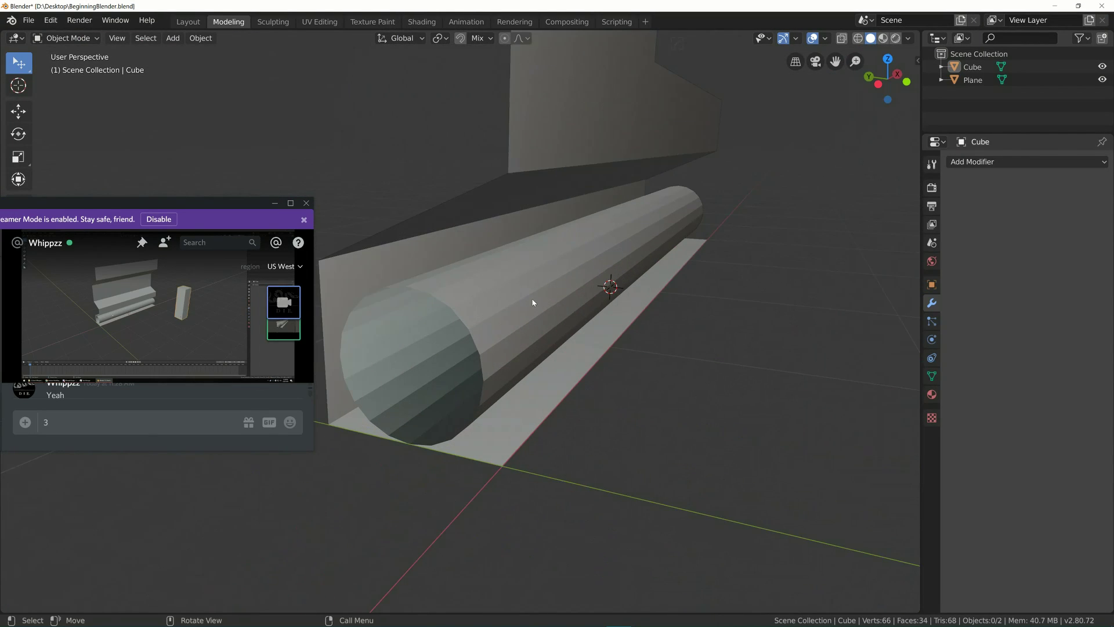
middle_click_drag(557, 234, 556, 329, "shift")
middle_click_drag(545, 136, 545, 288)
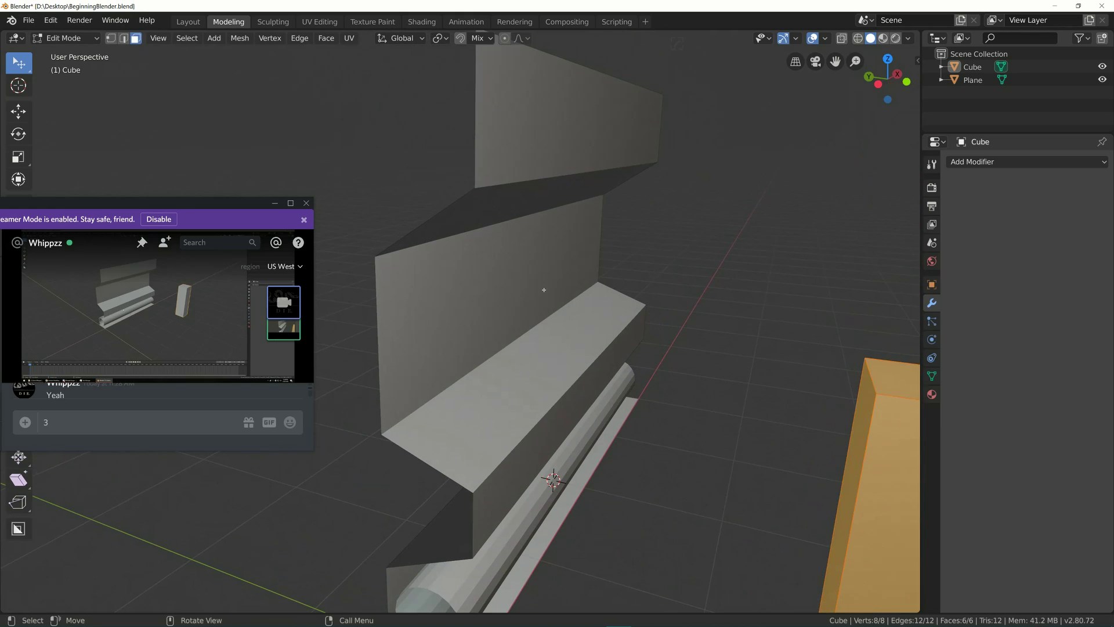
- Save the file, and open the wall object instead of the box in Edit Mode with edge selection
key("Tab")
key("alt+a")
key("ctrl+s")
middle_click_drag(530, 174, 533, 248)
left_click(540, 209)
key("Tab")
scroll(548, 199, "down", 5)
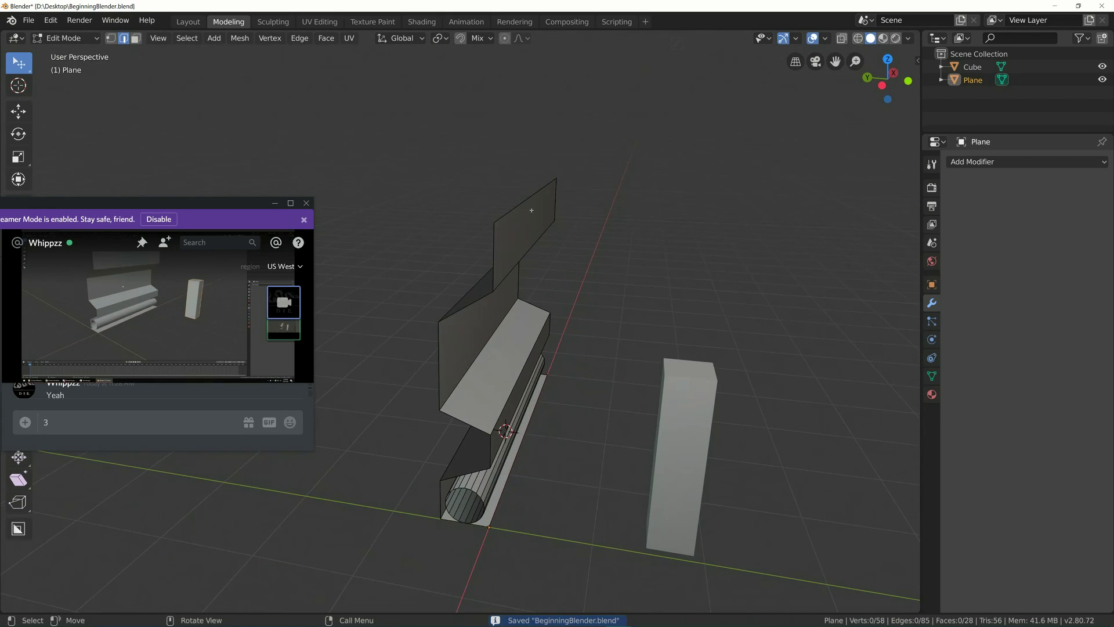
middle_click_drag(532, 210, 478, 181)
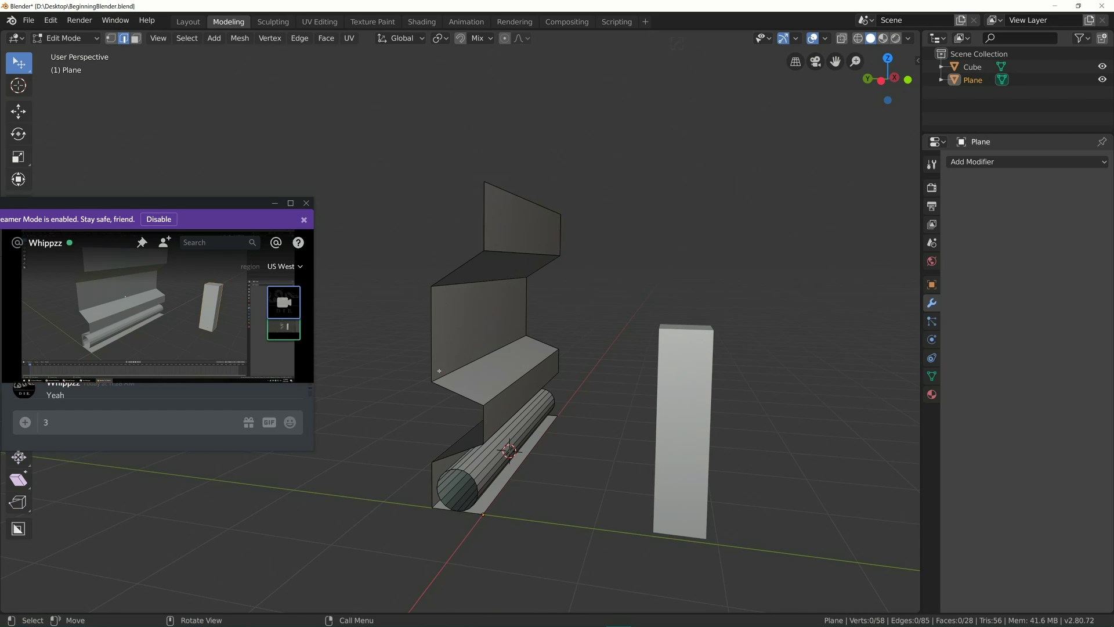
- Save the file and switch the wall from Edit Mode back to Object Mode
middle_click_drag(577, 326, 536, 358)
key("ctrl+s")
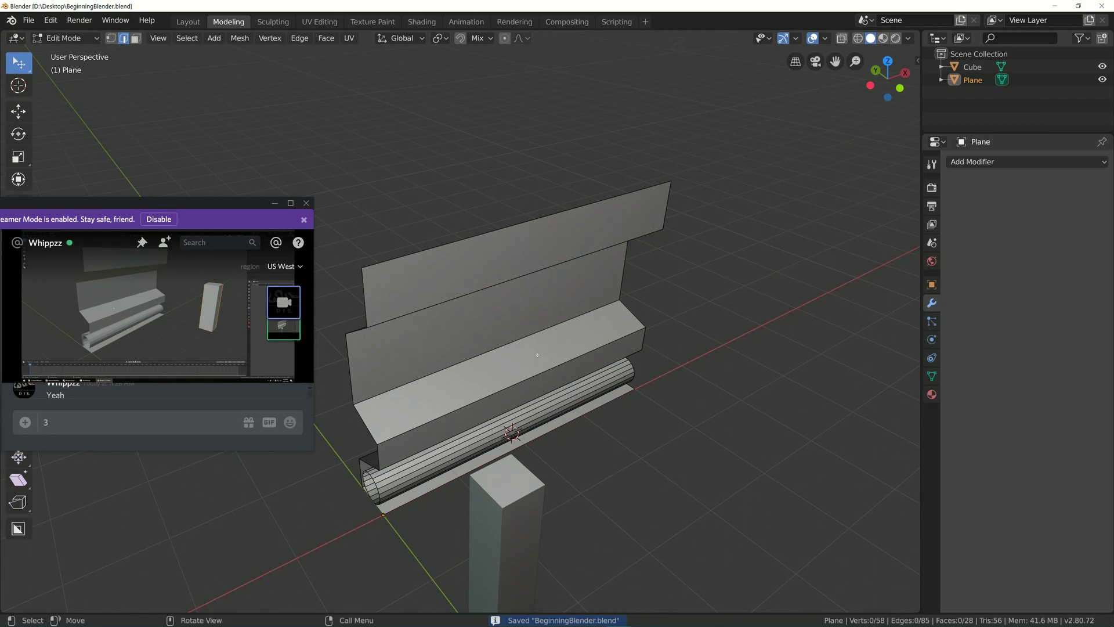
scroll(538, 355, "down", 3)
key("Tab")
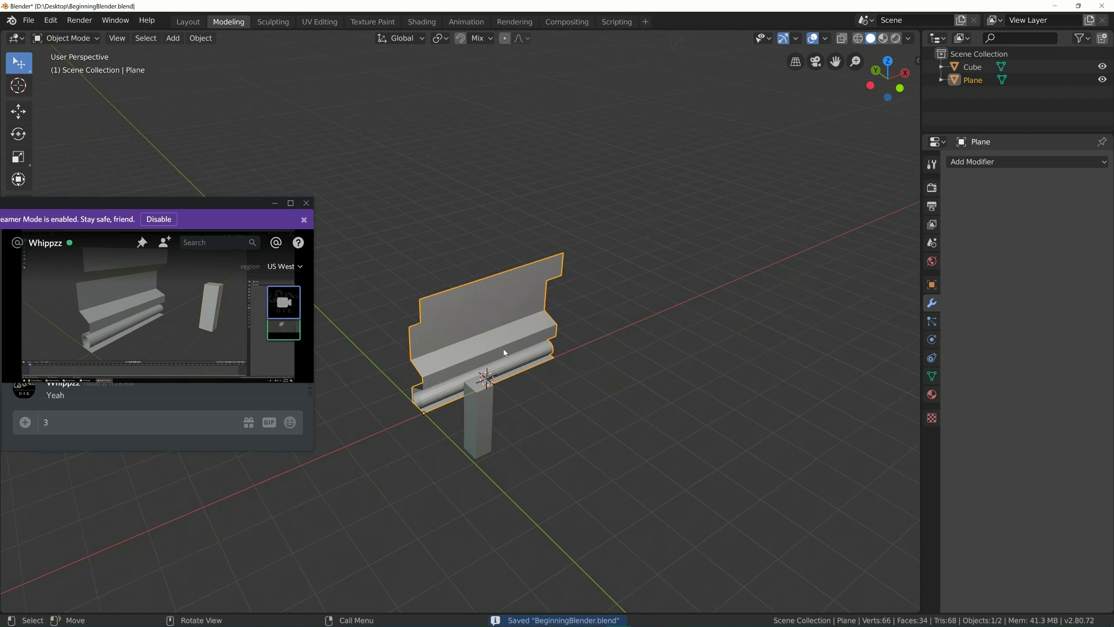
middle_click_drag(504, 353, 559, 307, "shift")
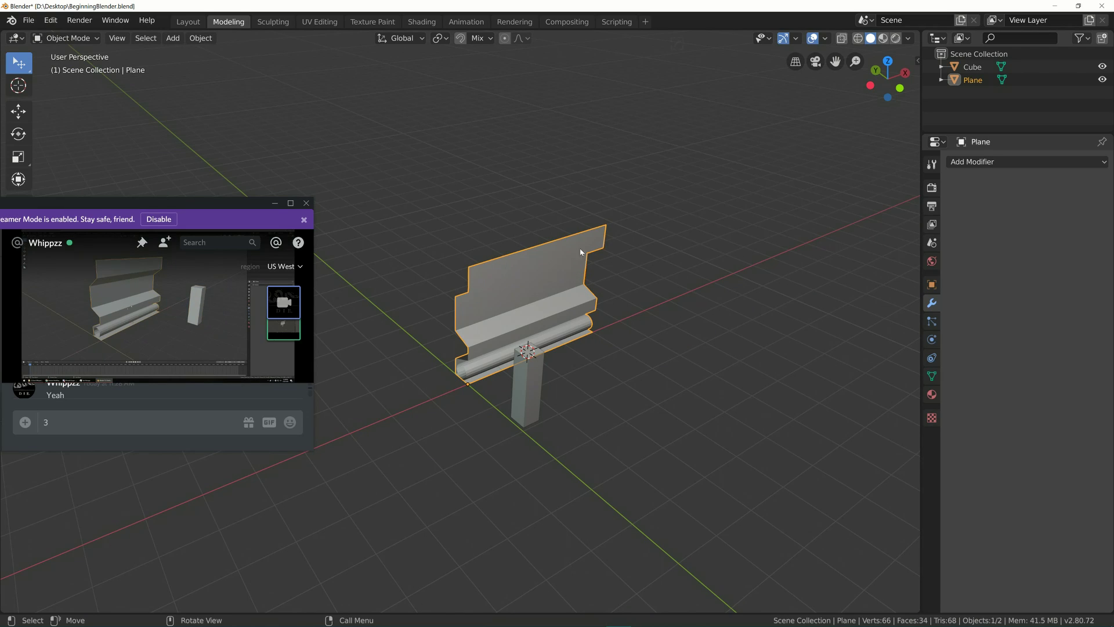
middle_click_drag(583, 241, 589, 244, "shift")
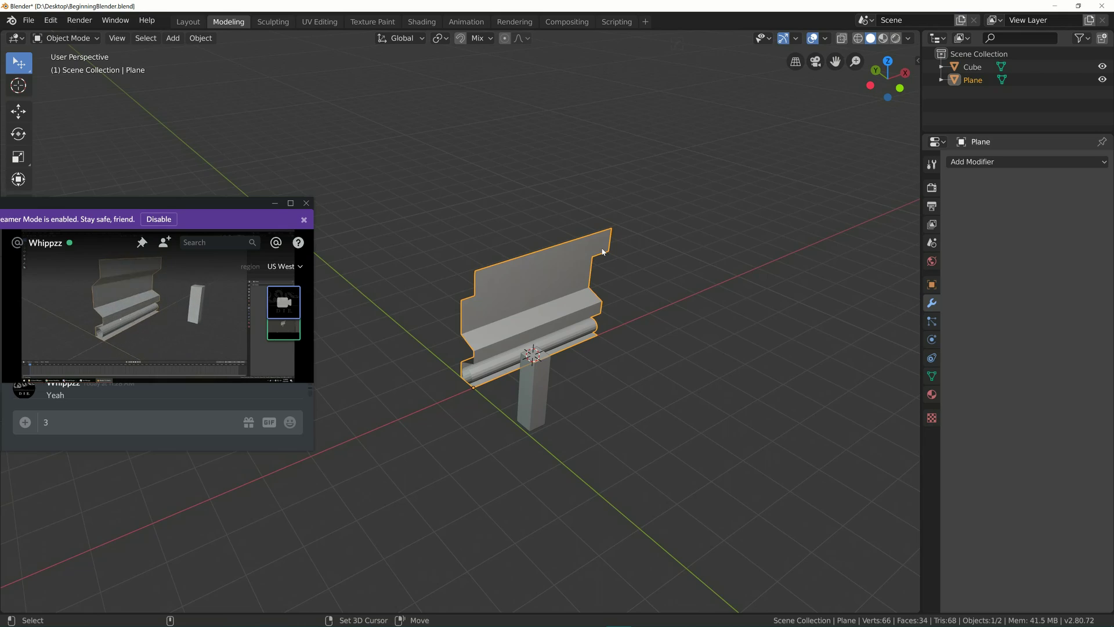
- Duplicate the wall along the X axis with grid snapping, placing the copy just past the original's end, and save the file
key("shift+d")
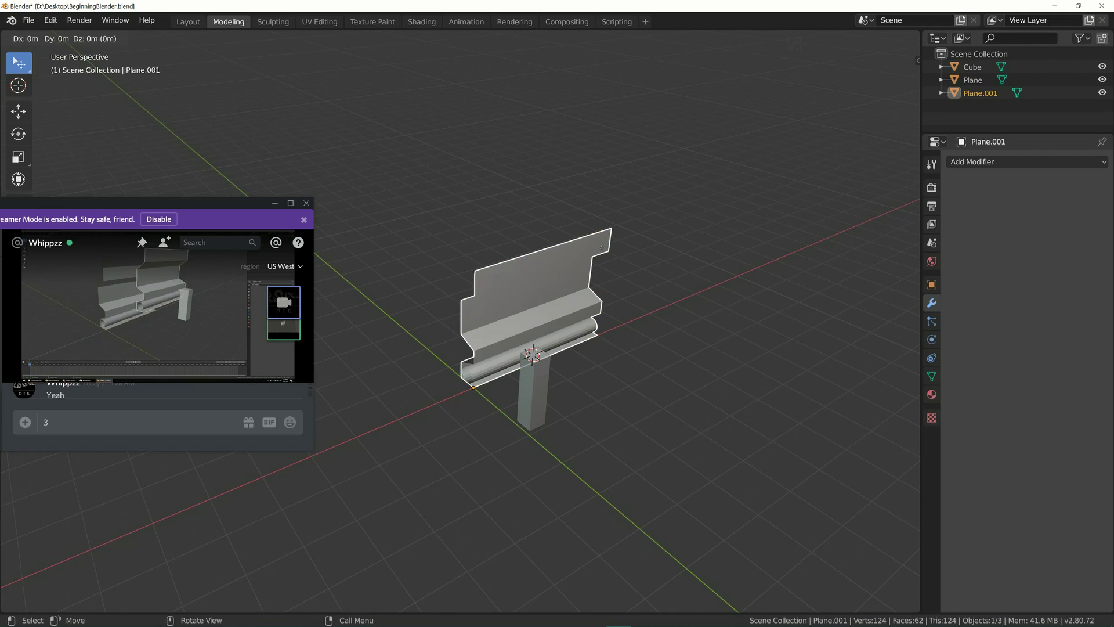
key("x")
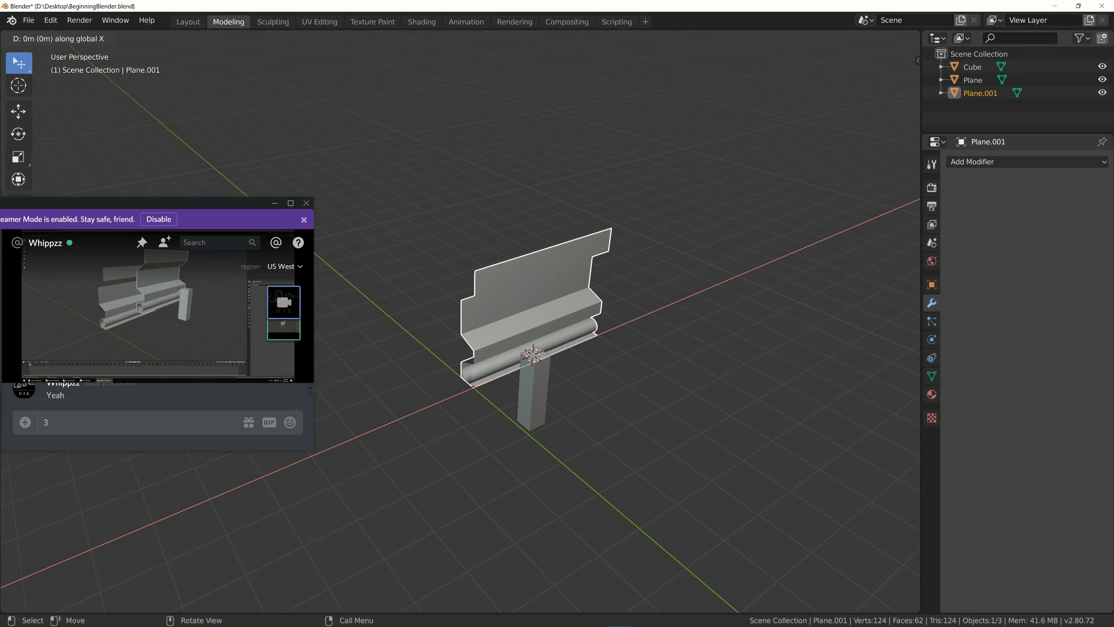
key("ctrl")
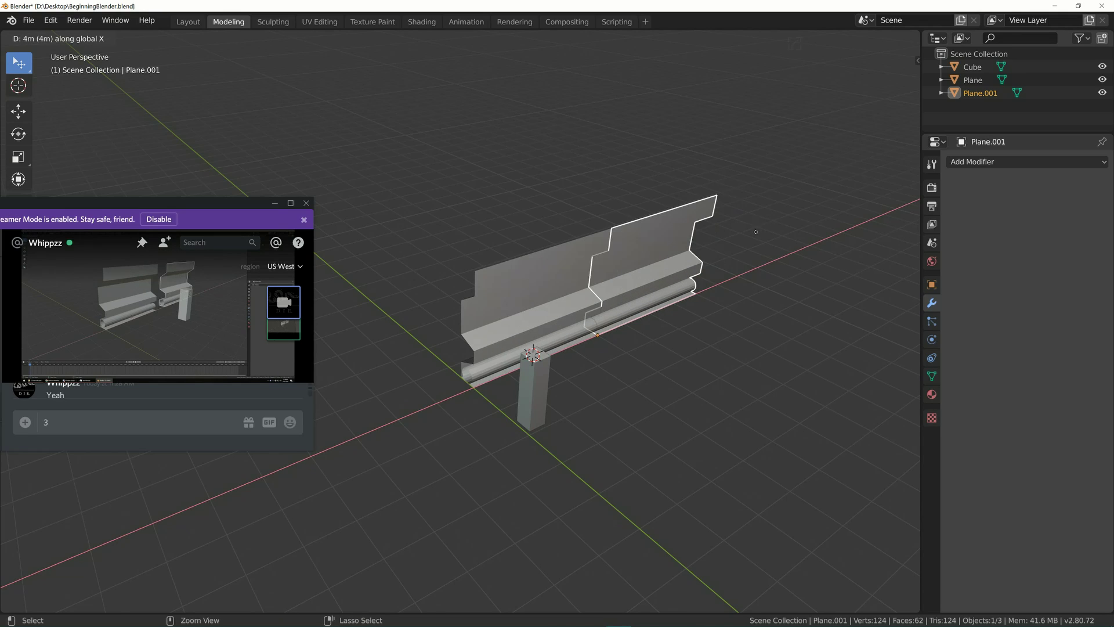
left_click(761, 235, "ctrl")
middle_click_drag(761, 235, 498, 386)
key("ctrl+s")
- Select the wall copy, check it briefly in Edit Mode, return to Object Mode and save the file
left_click(611, 287)
key("Tab")
key("Tab")
key("ctrl+s")
scroll(535, 407, "up", 2)
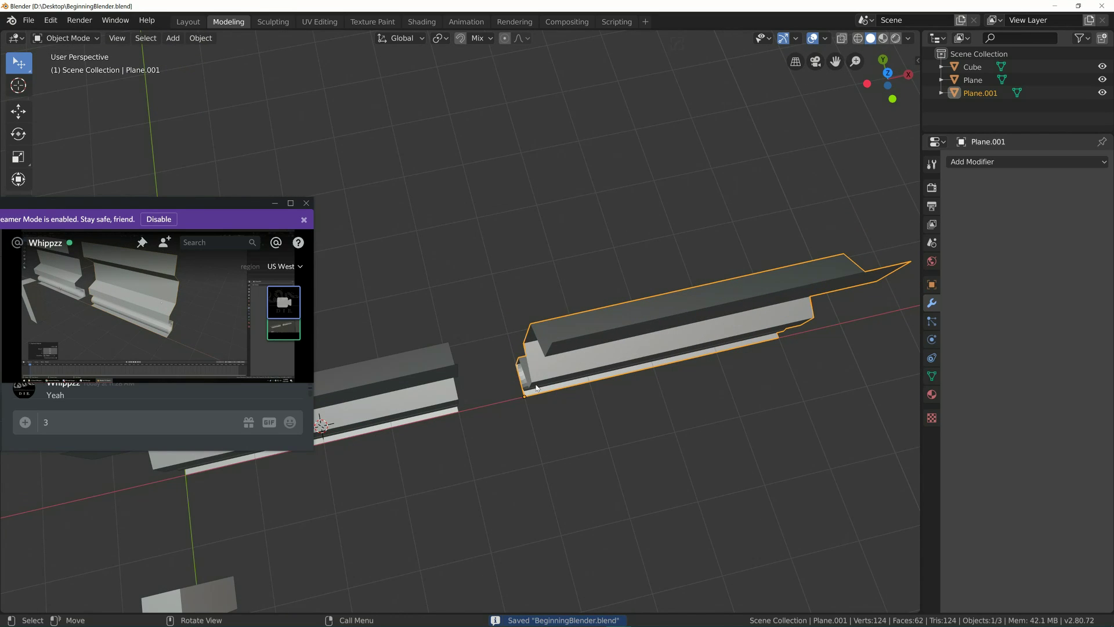
- Examine the end of the wall copy that faces the original across the gap, and clear its selection
left_click(536, 387, "shift")
middle_click_drag(536, 386, 537, 359)
left_click(539, 353, "shift")
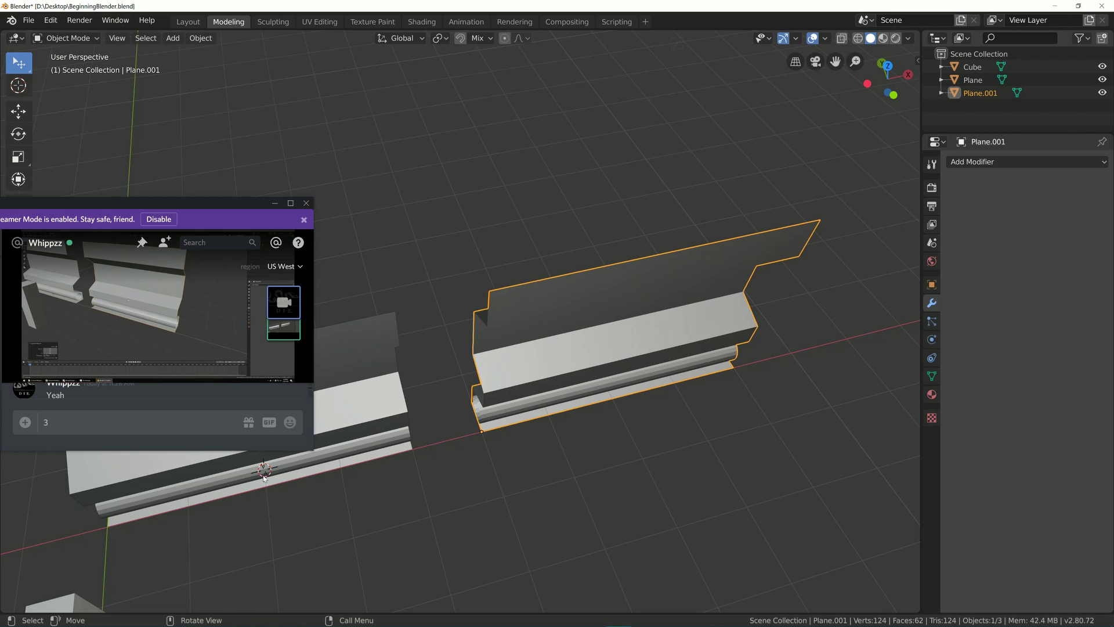
scroll(468, 451, "up", 1)
middle_click_drag(468, 451, 516, 401, "shift")
left_click(560, 336, "shift")
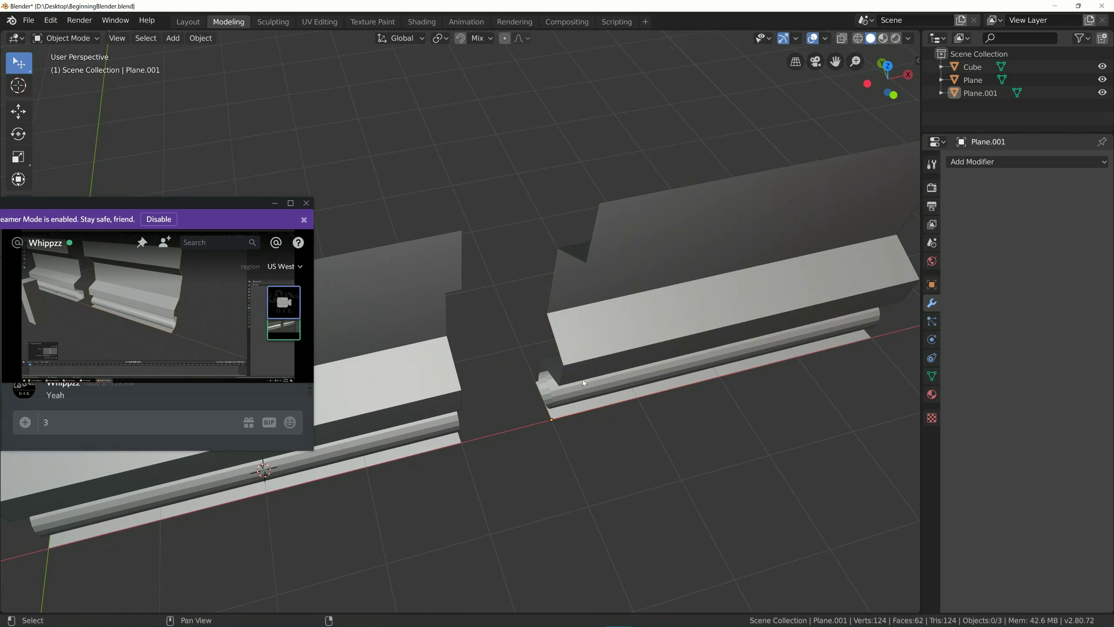
middle_click_drag(557, 328, 552, 296, "shift")
- Move the wall copy 1 m farther from the original along the X axis with grid snapping, clear the selection and save the file
left_click(577, 374)
scroll(576, 374, "up", 2)
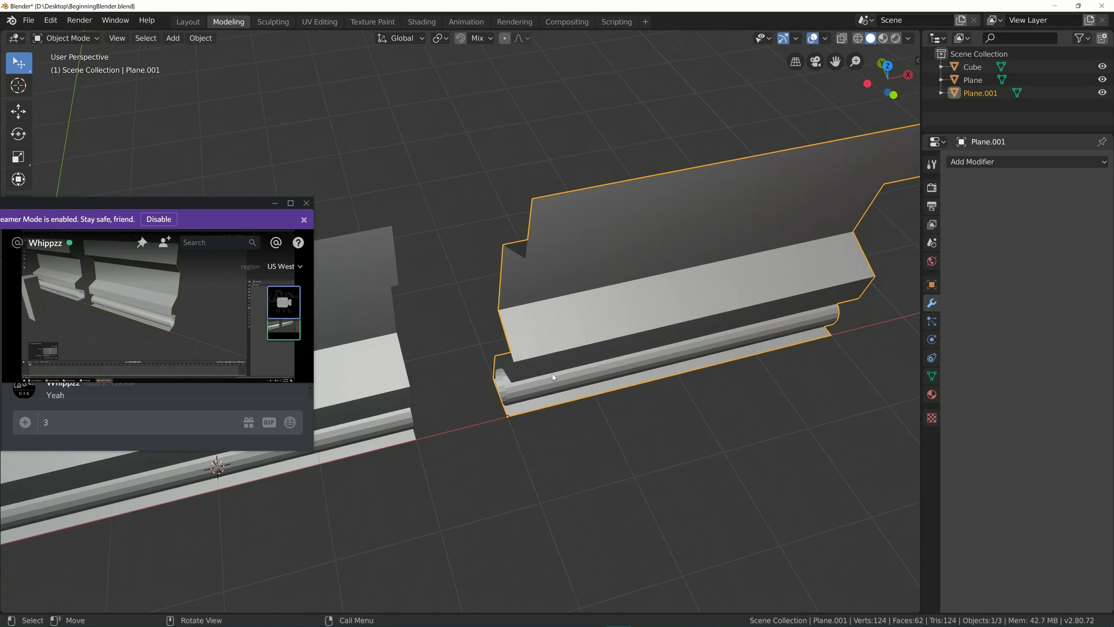
middle_click_drag(581, 376, 538, 399, "shift")
scroll(537, 399, "down", 2)
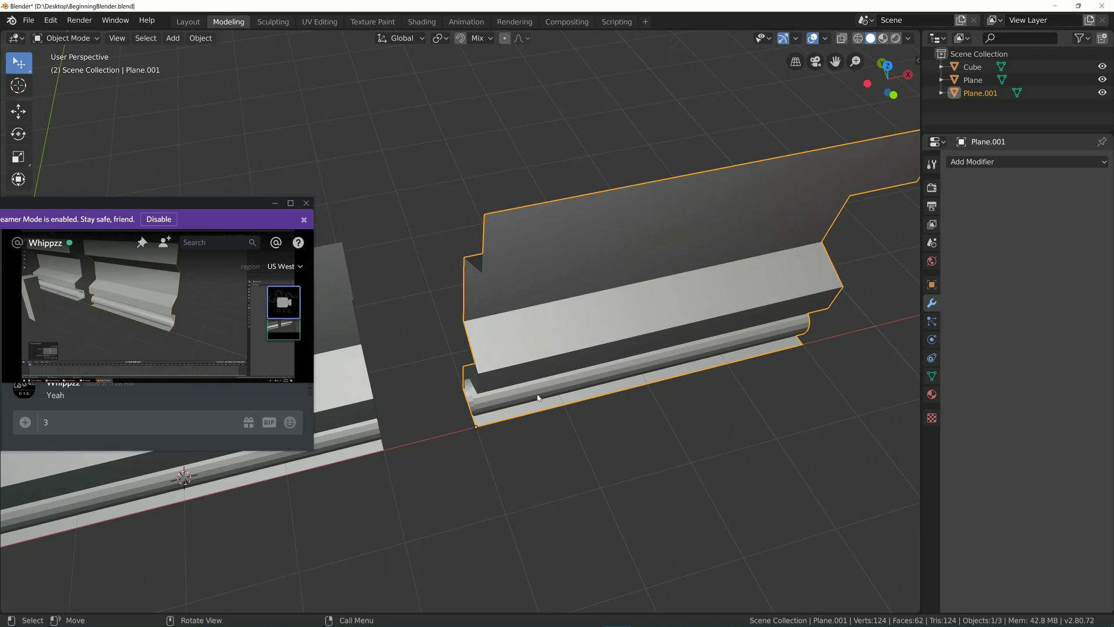
key("g")
key("x")
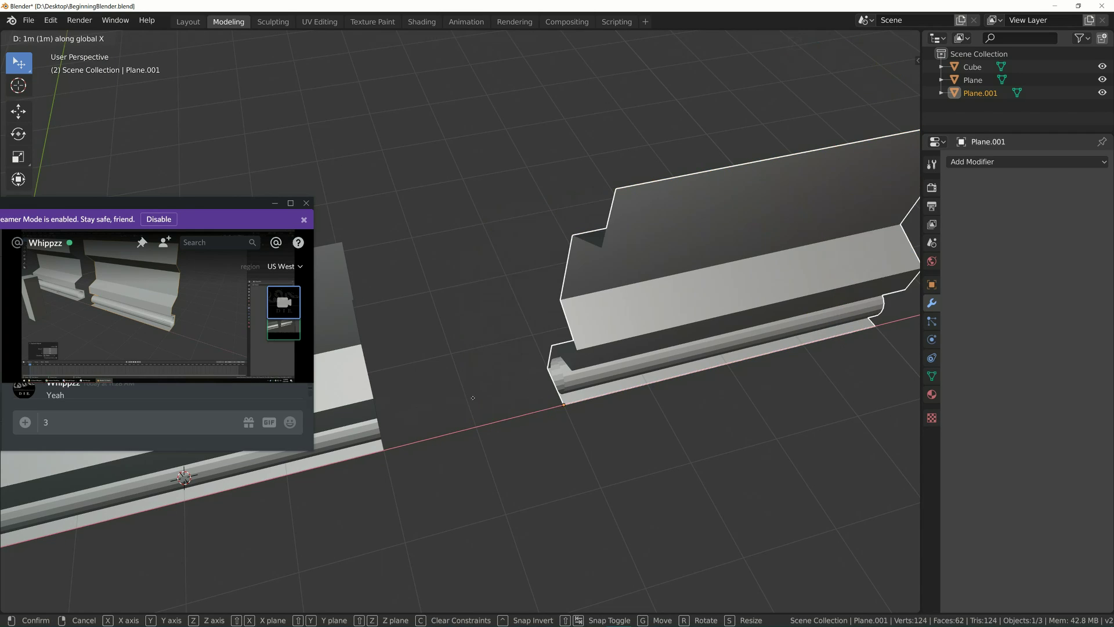
left_click(530, 389, "ctrl")
mouse_move(539, 355)
middle_mouse_down("shift")
mouse_move(506, 384)
mouse_move(547, 342)
middle_mouse_up("shift")
scroll(506, 384, "up", 2)
left_click(506, 384)
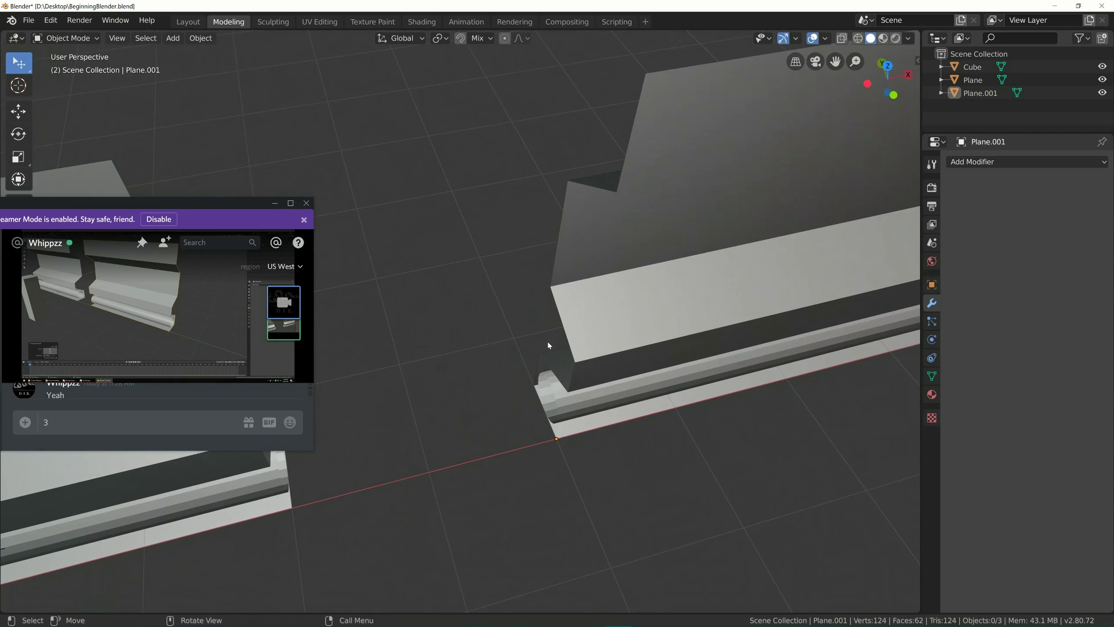
key("ctrl+s")
- Try moving the wall copy constrained to the Y, X and Z axes in turn, without keeping any of the moves
middle_click_drag(551, 388, 575, 415)
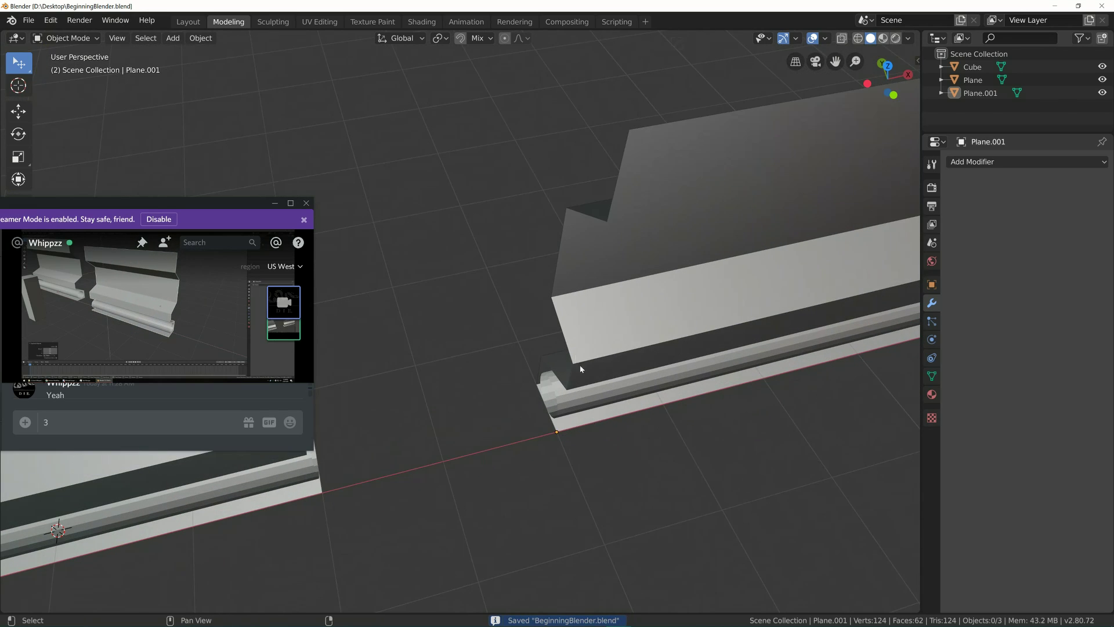
middle_click_drag(580, 365, 562, 370, "shift")
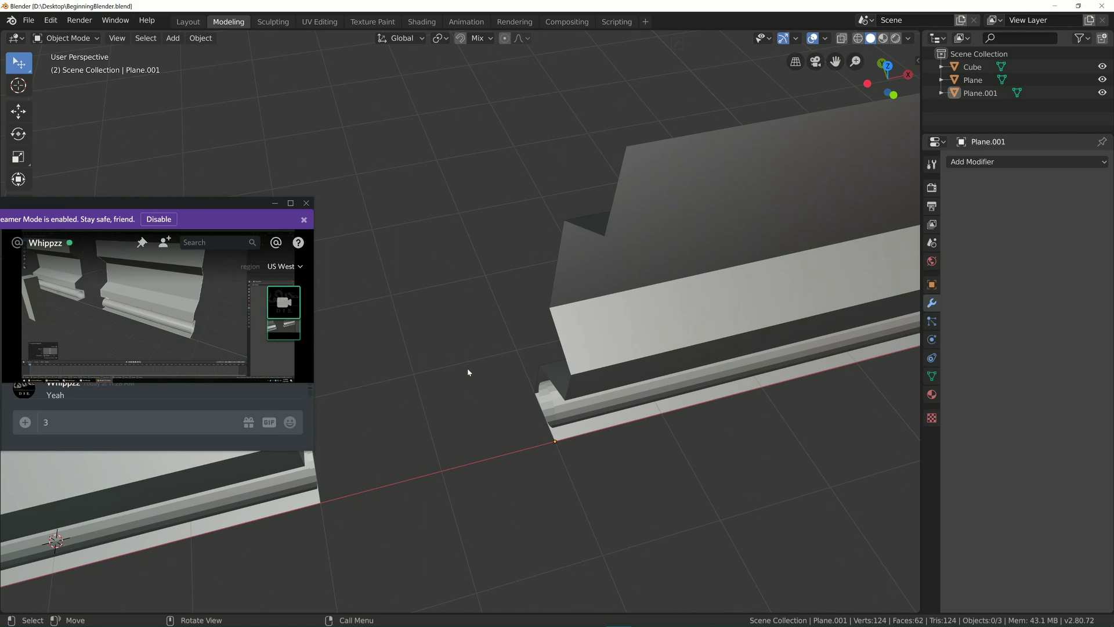
left_click(601, 389)
middle_click_drag(615, 385, 613, 373)
key("g")
key("y")
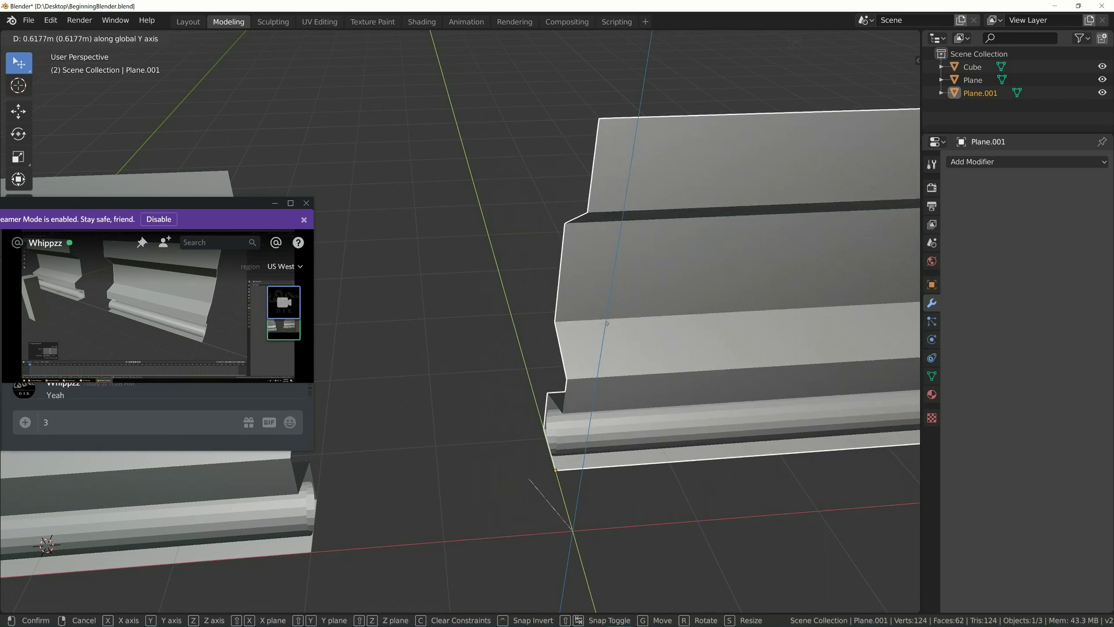
key("x")
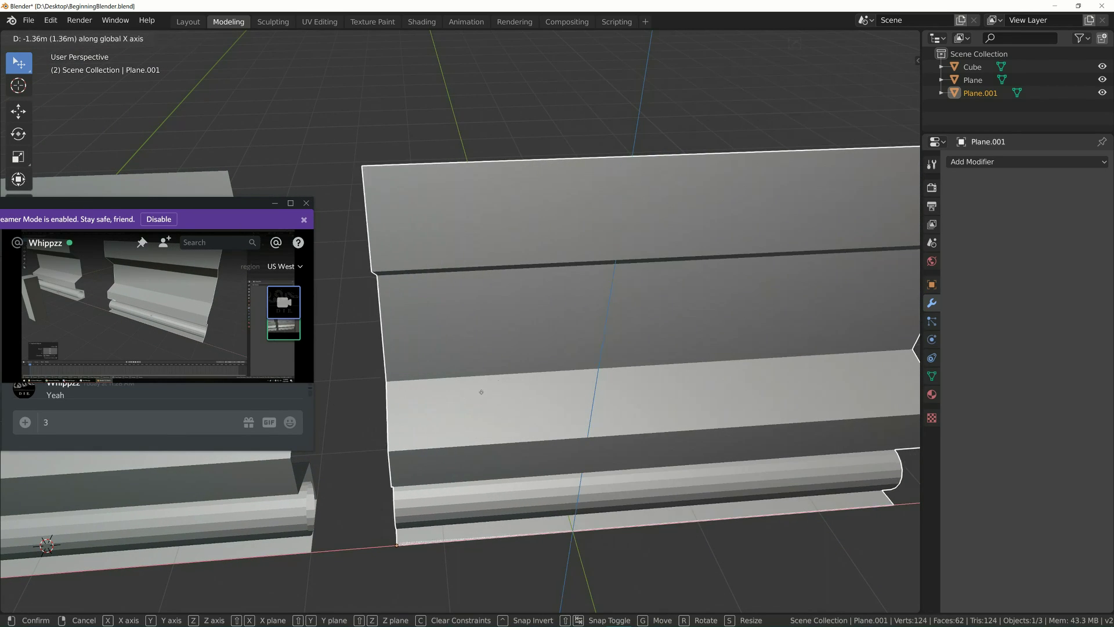
key("z")
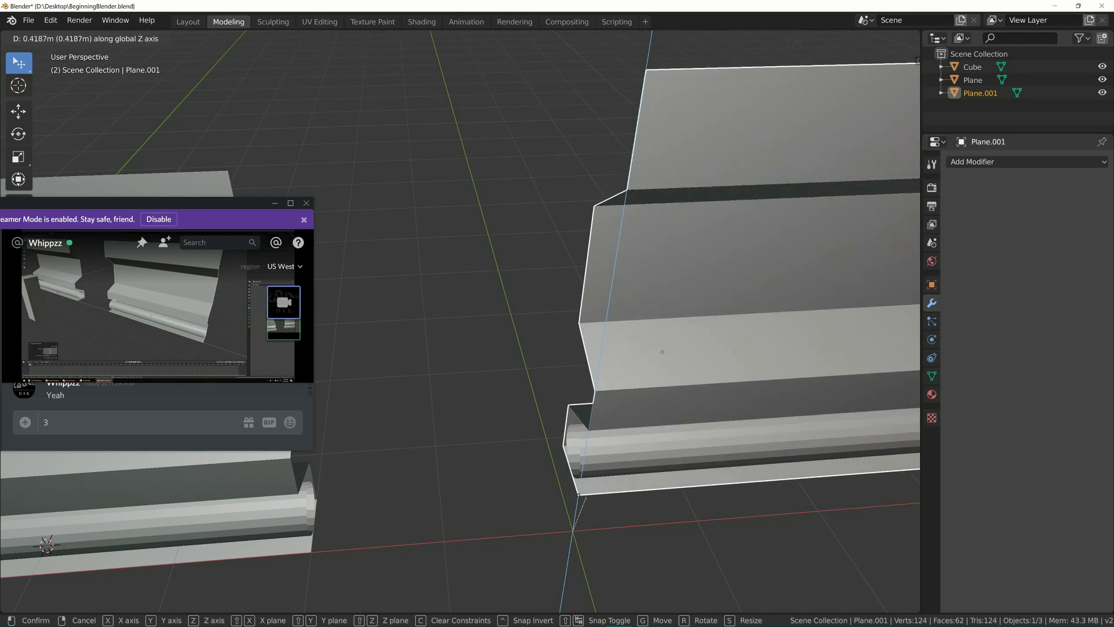
key("x")
key("z")
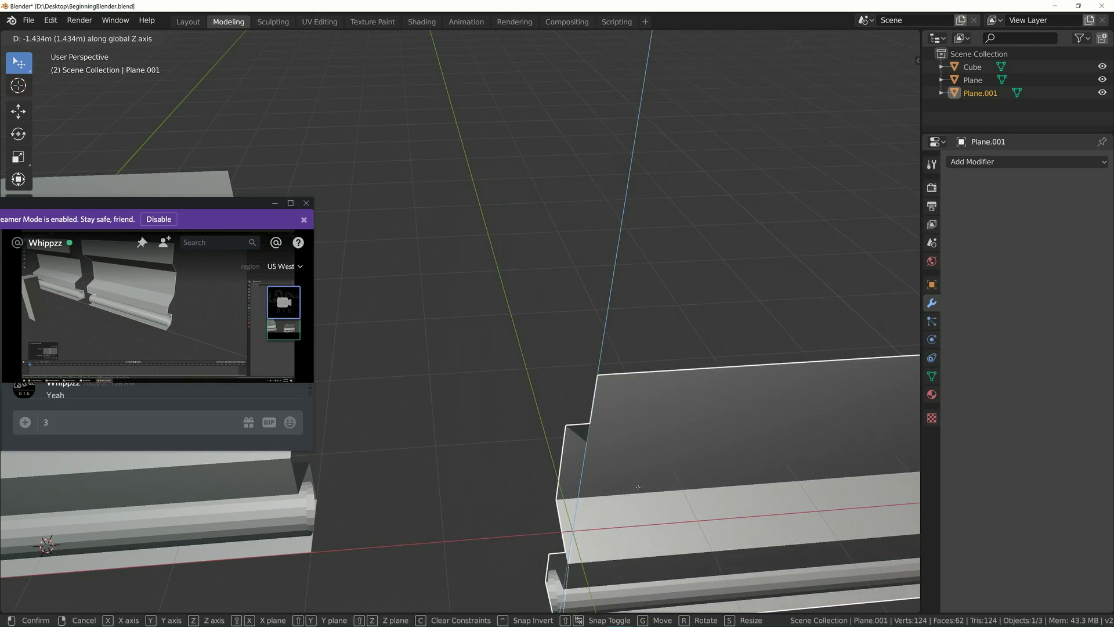
key("x")
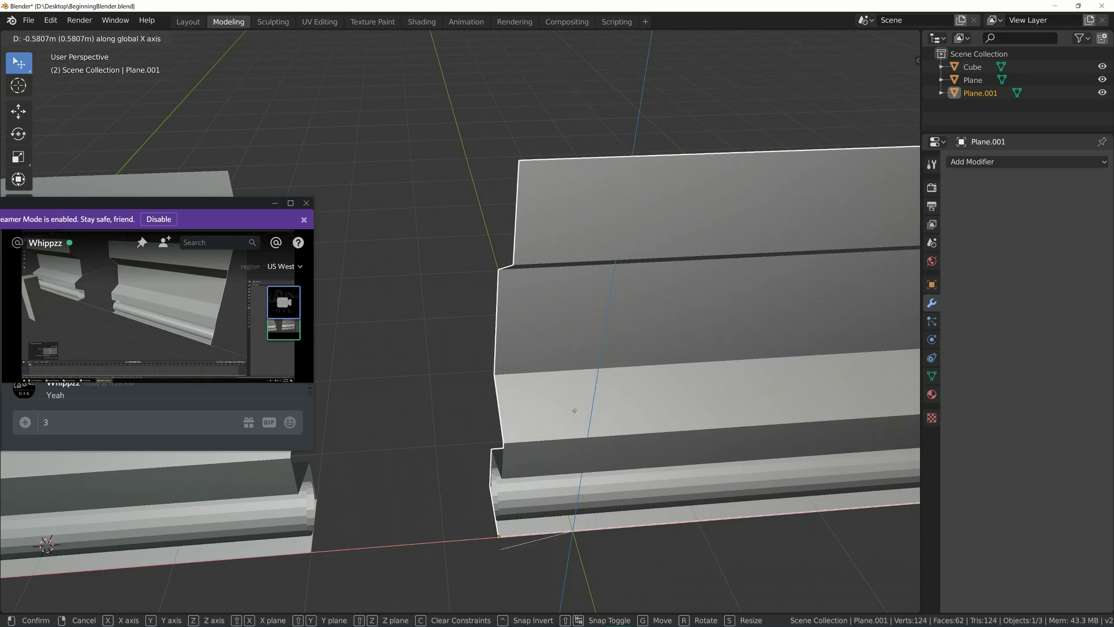
key("y")
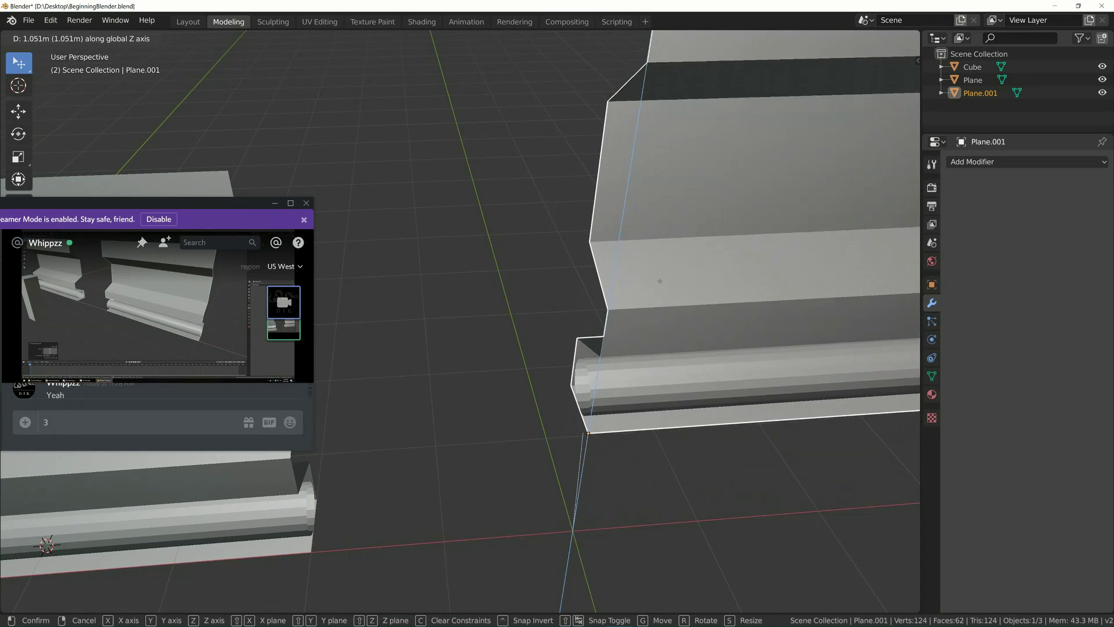
key("x")
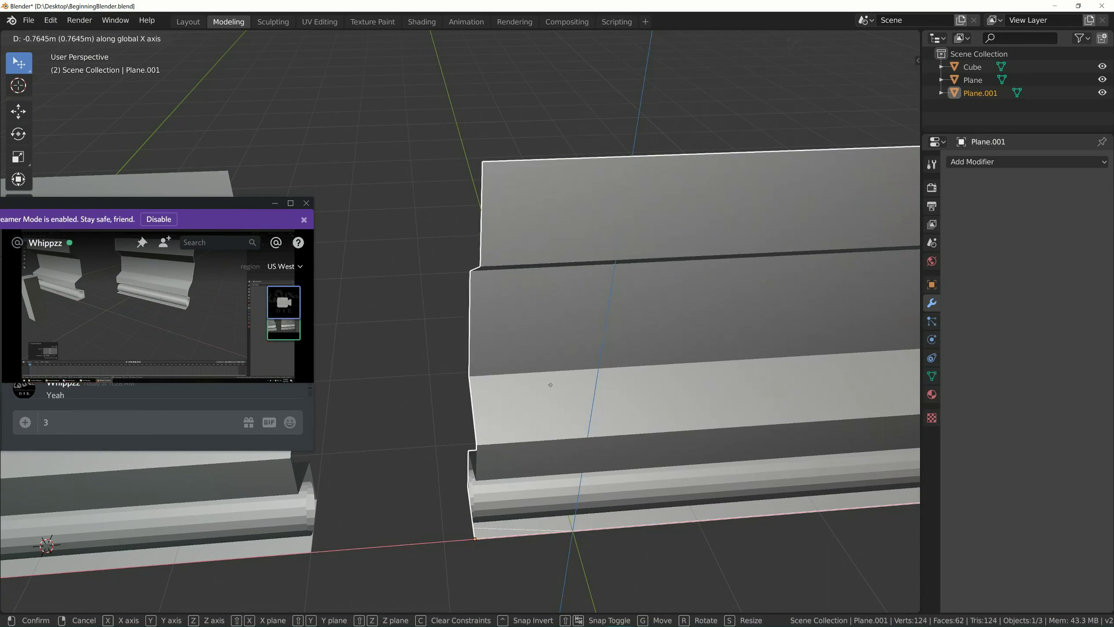
left_click(642, 409)
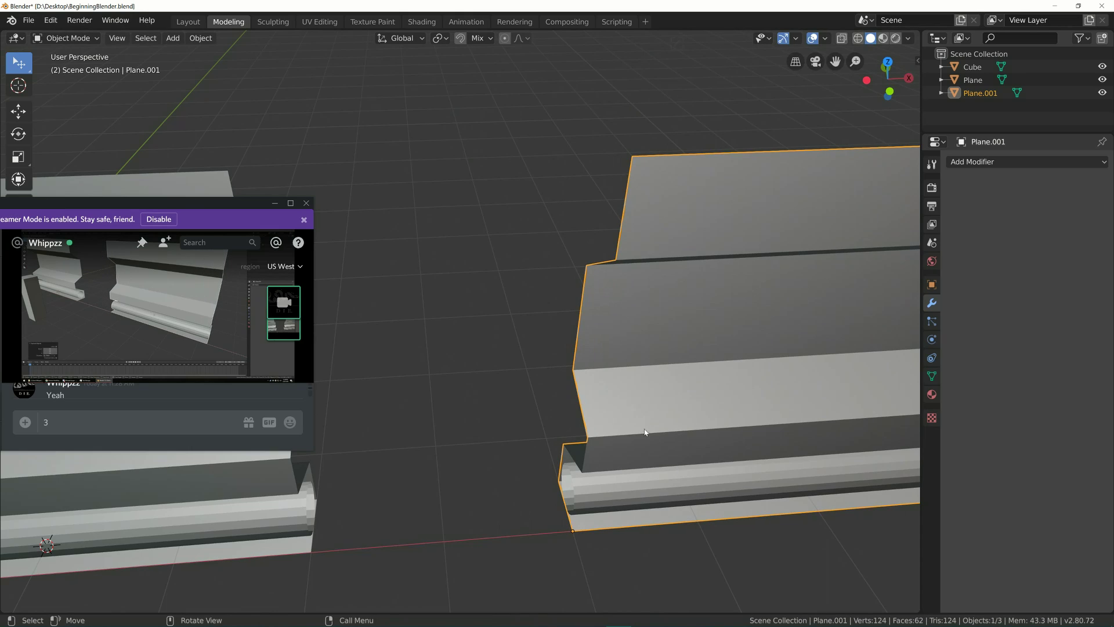
- Move the wall copy exactly 1 m along the X axis, clear the selection and save the file
middle_click_drag(642, 409, 534, 390)
key("ctrl+s")
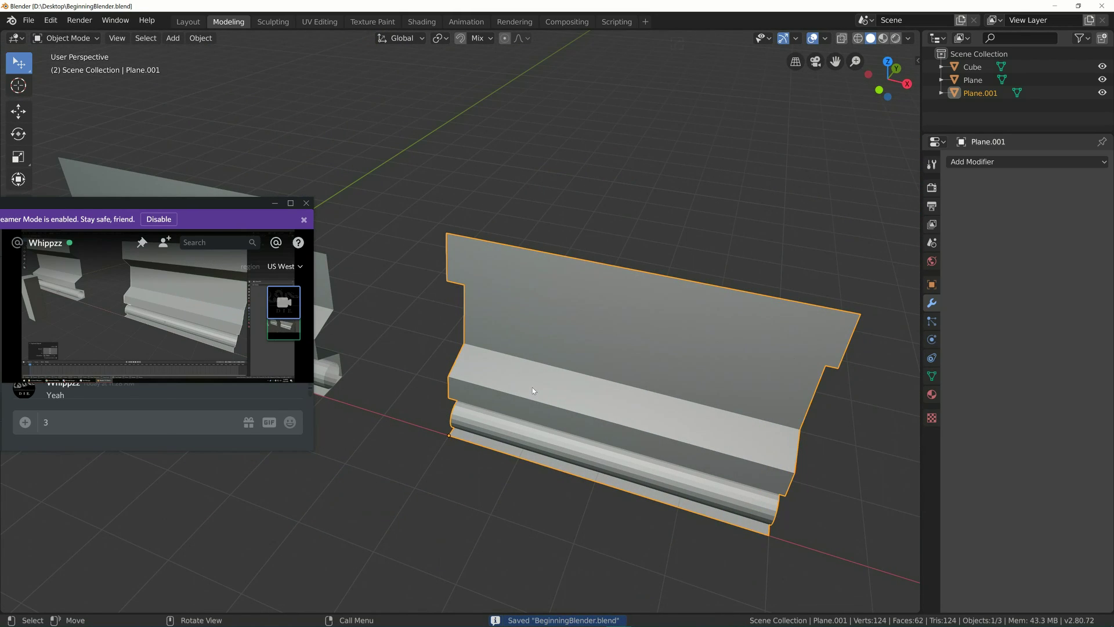
key("g")
key("x")
key("1")
key("Return")
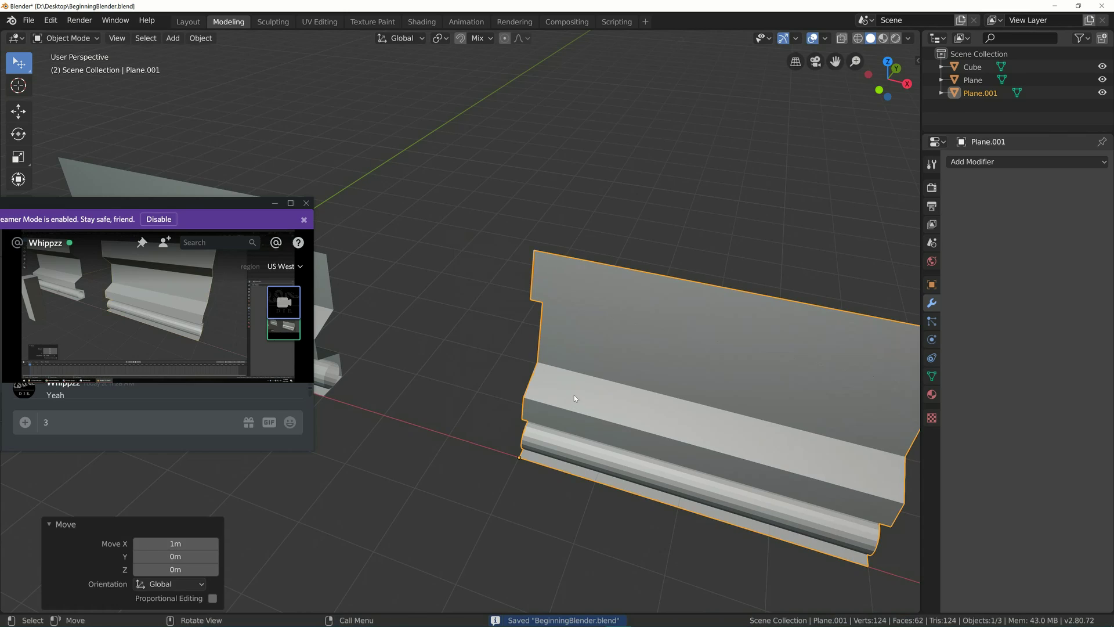
key("alt+a")
key("ctrl+s")
- Open the wall copy in Edit Mode, working at the end where the pipe meets the wall's base
middle_click_drag(573, 394, 552, 423, "shift")
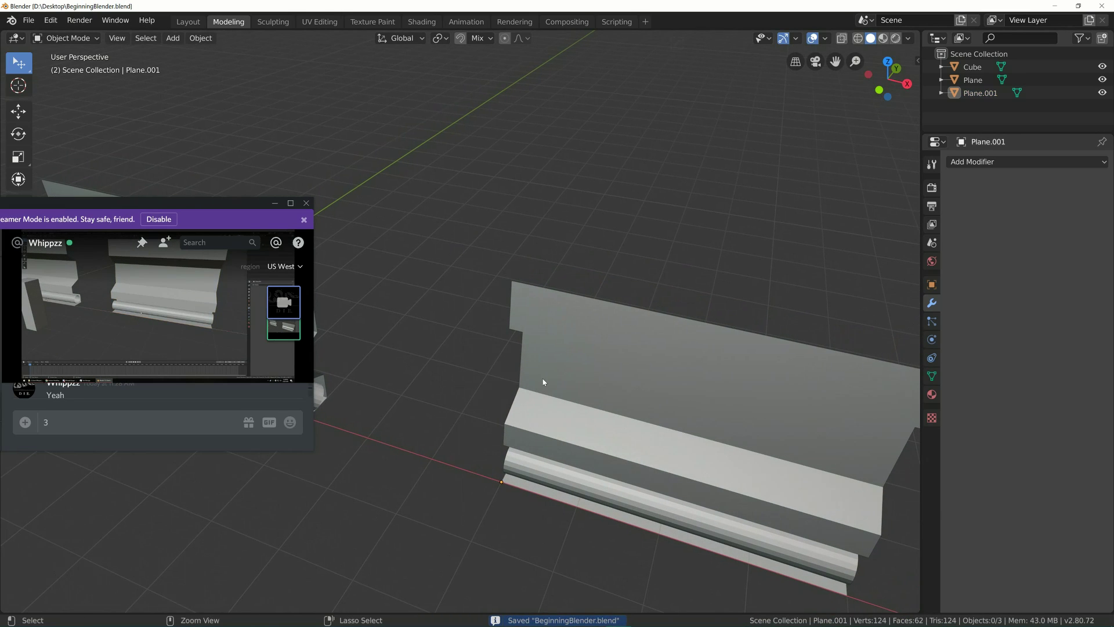
middle_click_drag(544, 382, 502, 346)
scroll(503, 381, "up", 2)
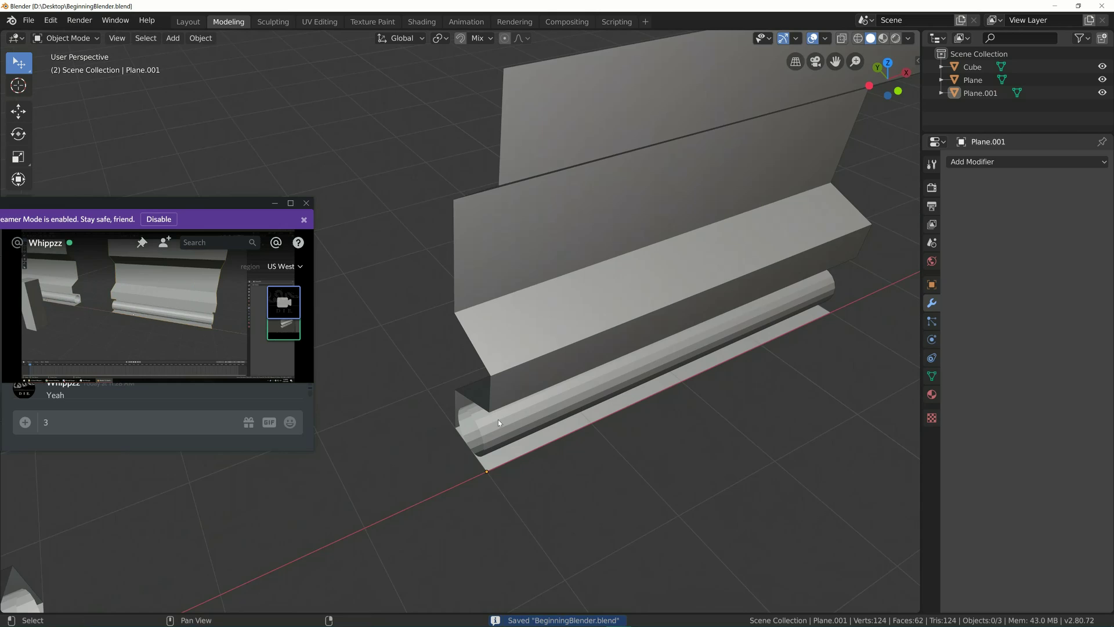
scroll(498, 419, "up", 2)
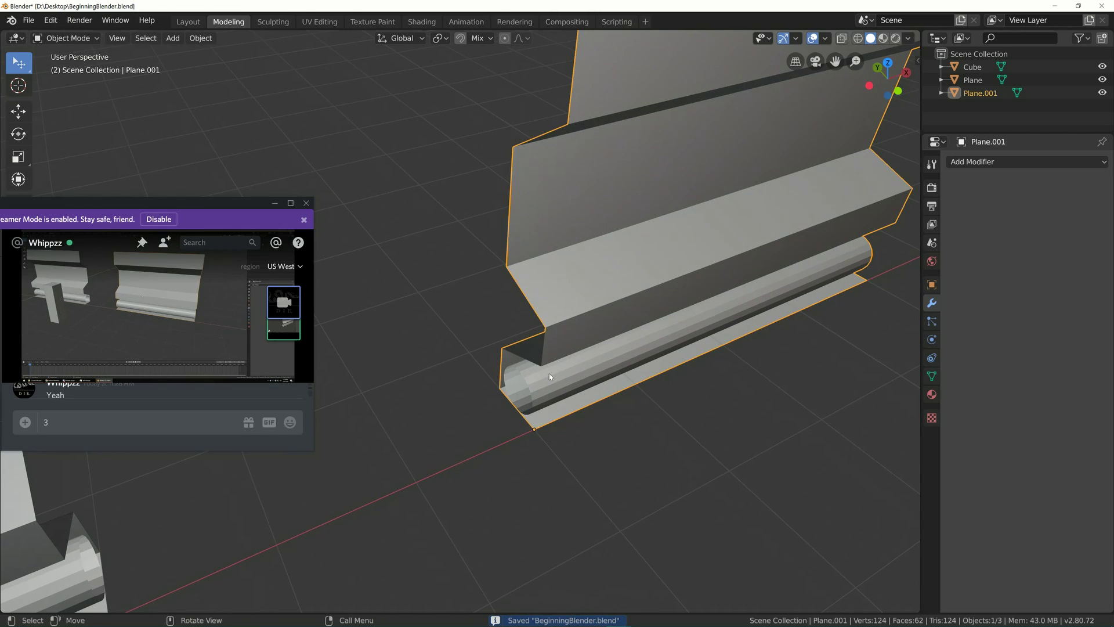
middle_click_drag(549, 374, 541, 389, "shift")
key("Tab")
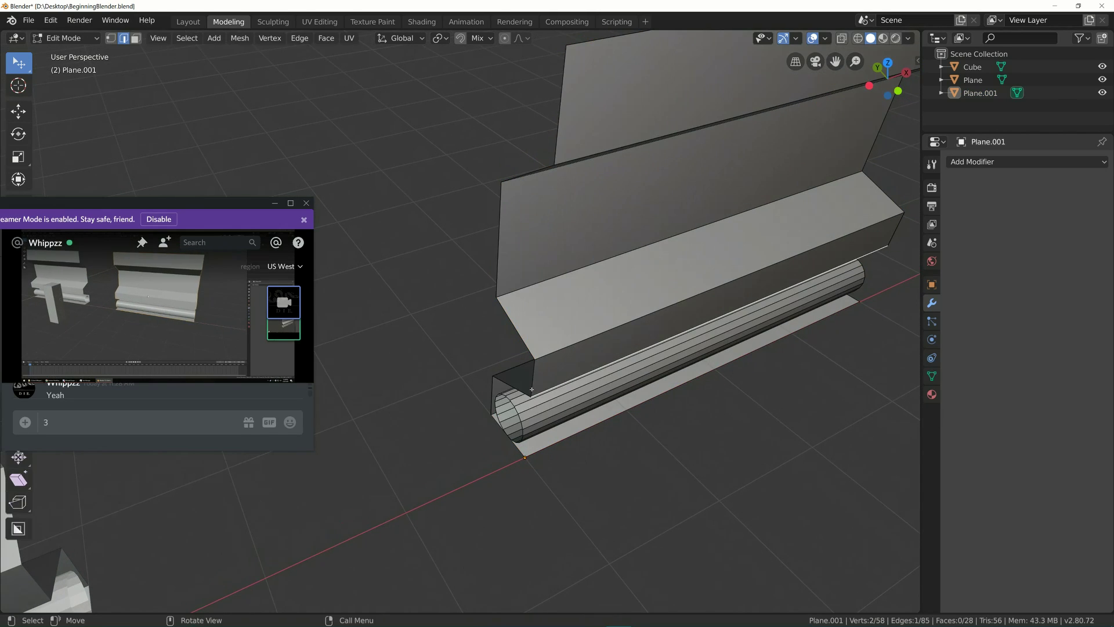
middle_click_drag(543, 340, 558, 316)
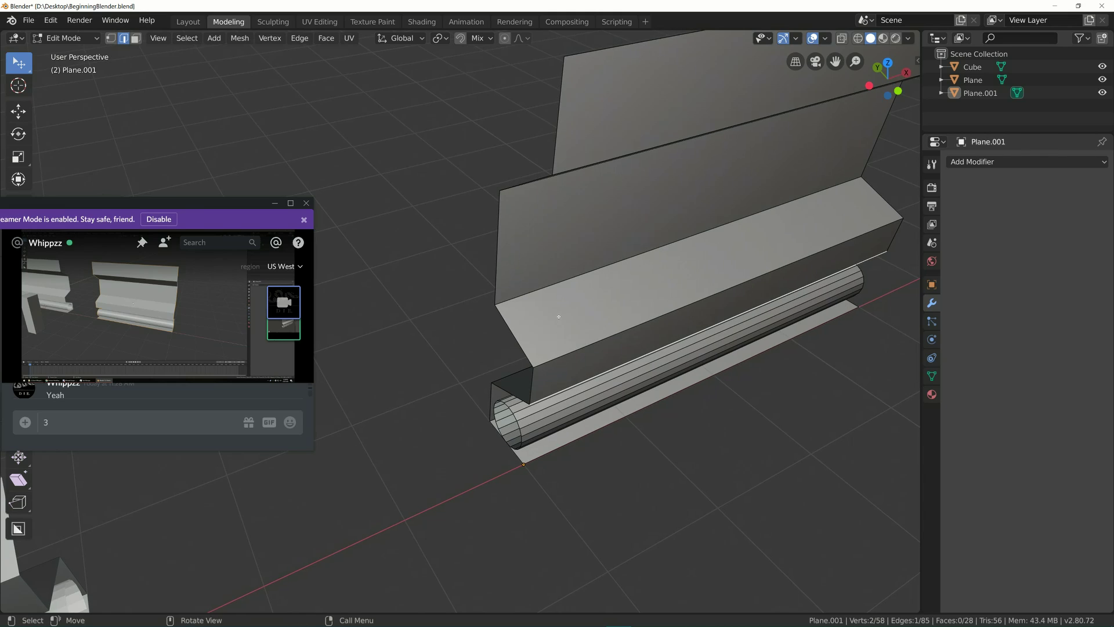
- Extrude the back vertex of the wall copy's base 0.5 m along the Y axis with grid snapping
key("1")
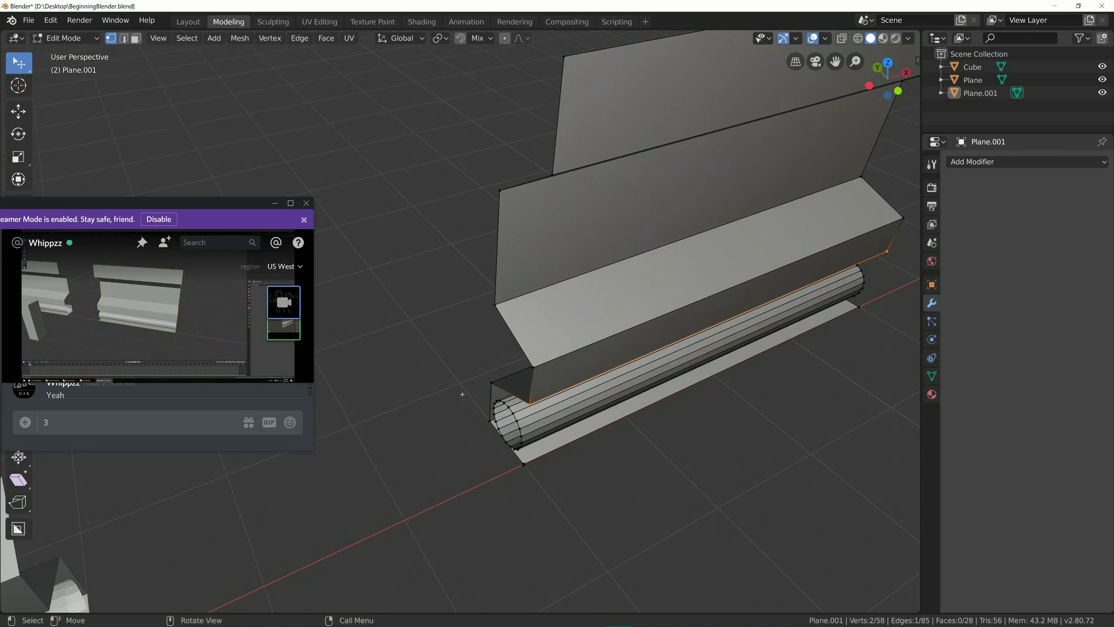
middle_click_drag(461, 386, 459, 397, "ctrl")
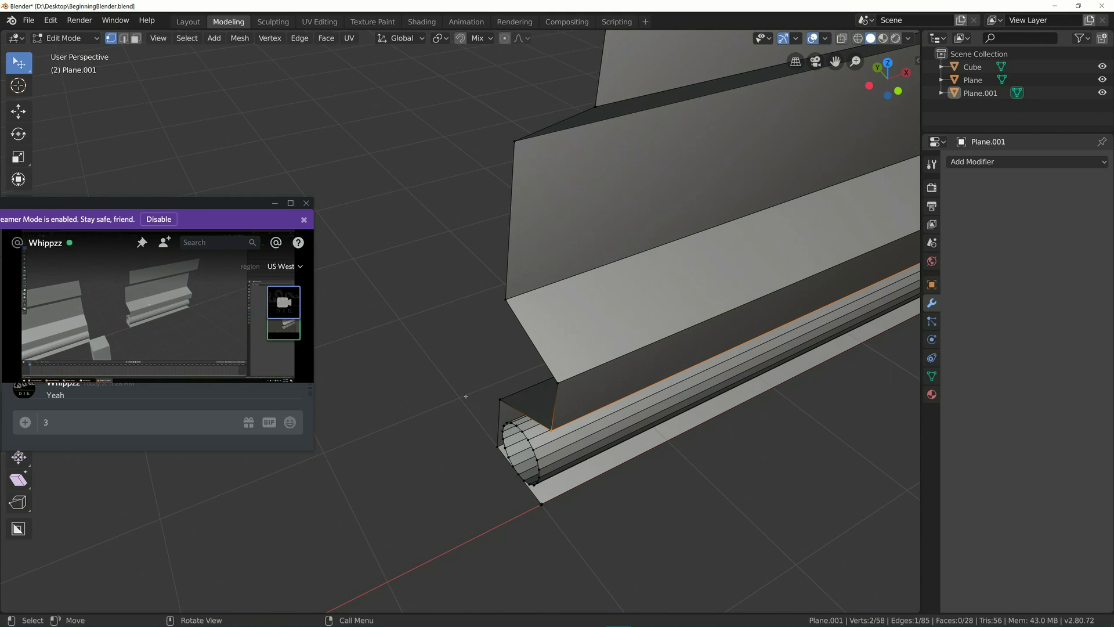
left_click(485, 438)
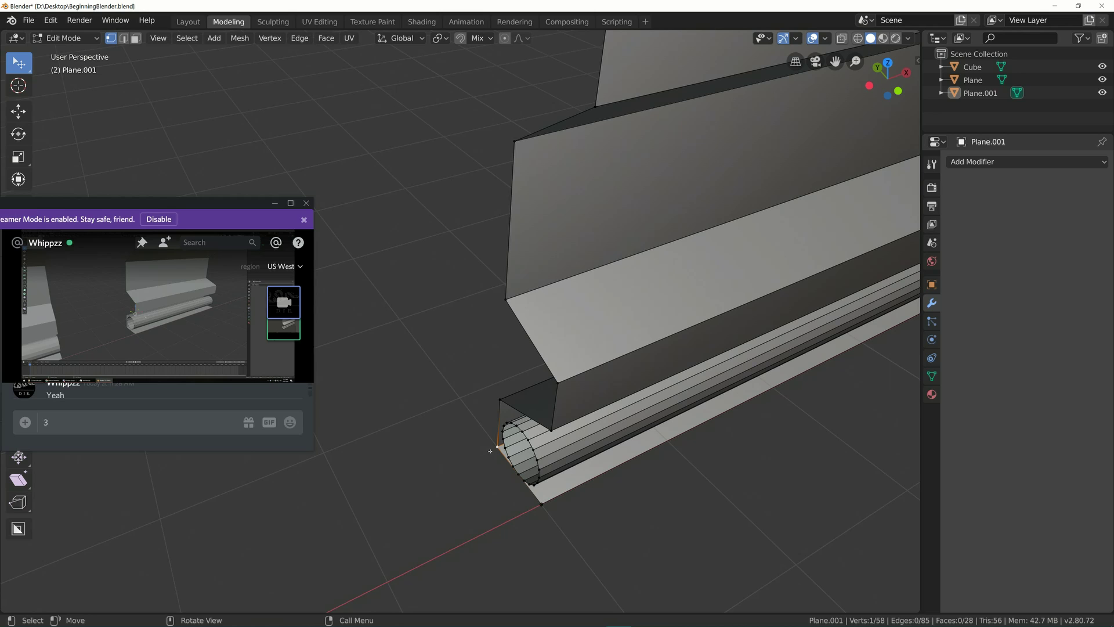
scroll(492, 446, "up", 5)
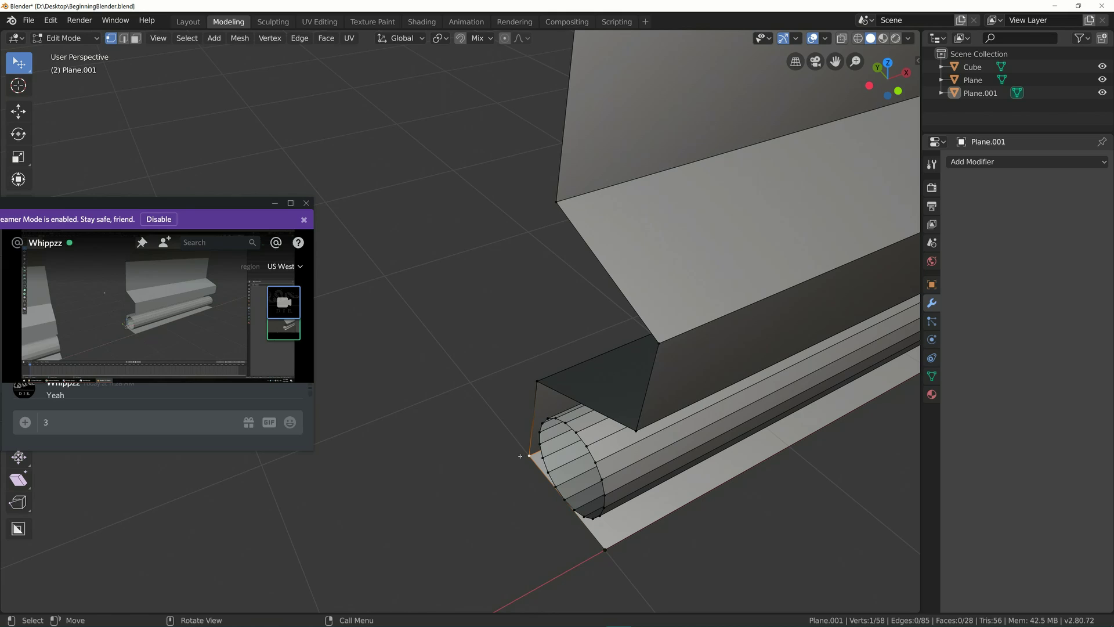
key("e")
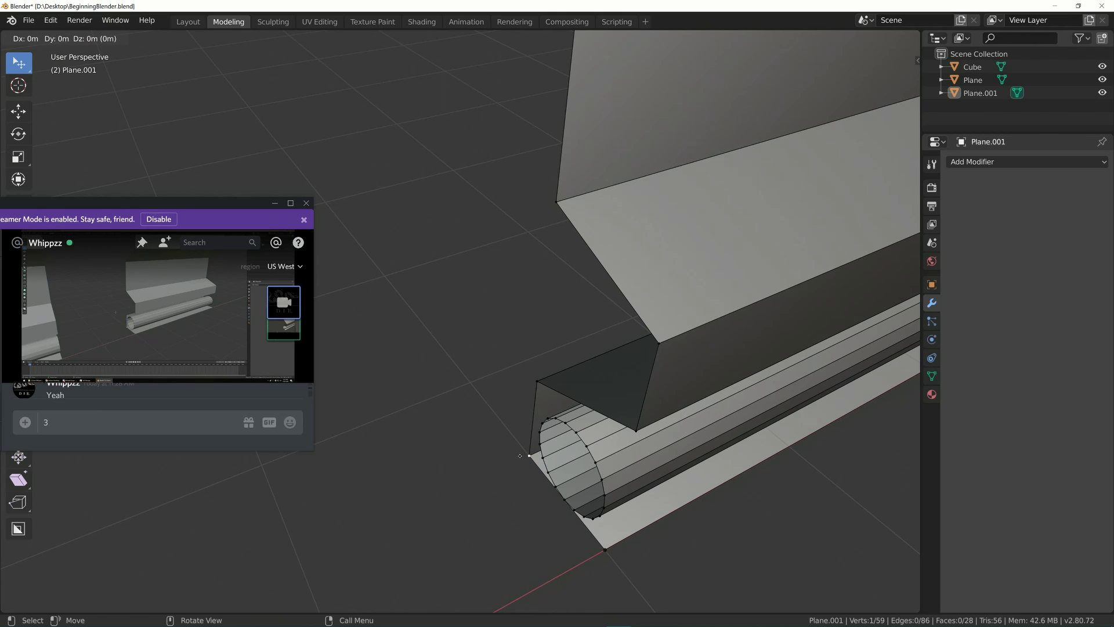
key("y")
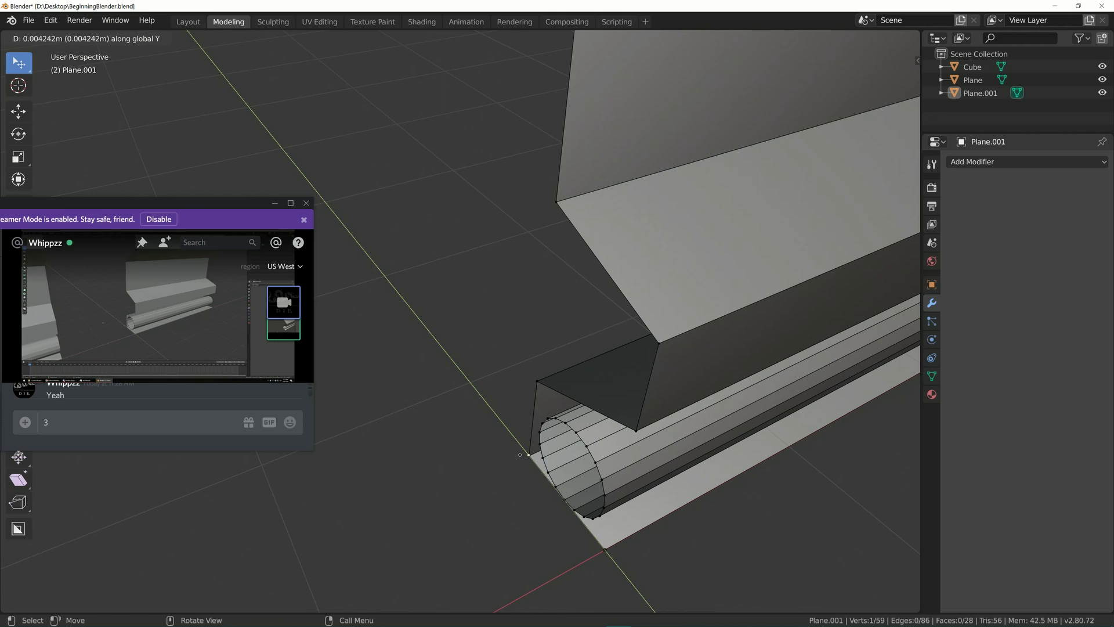
key("ctrl")
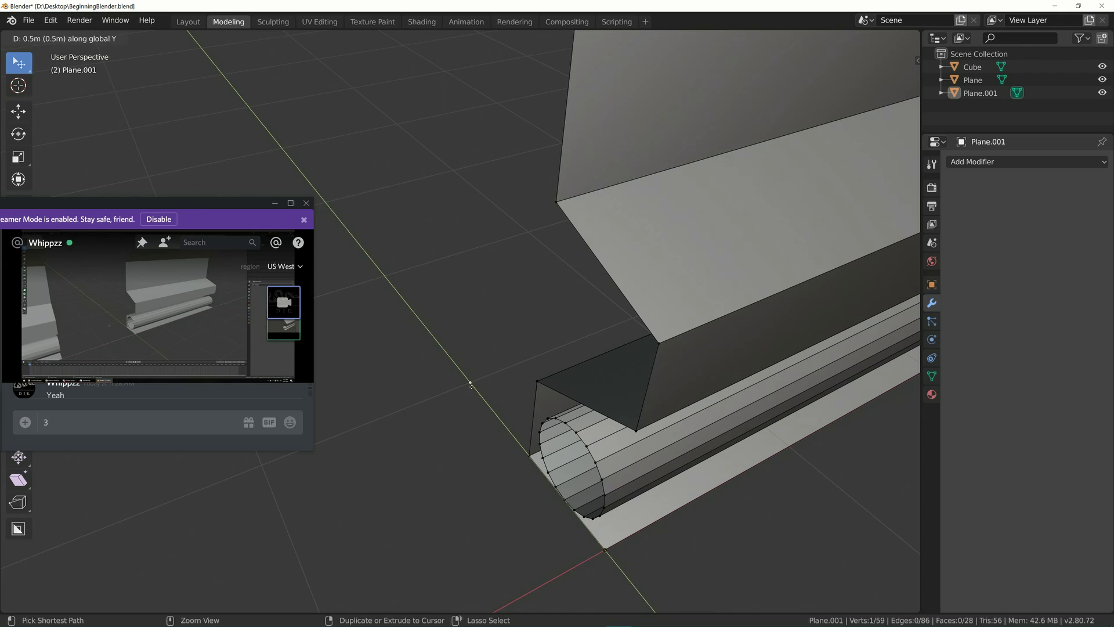
left_click(470, 384, "ctrl")
scroll(496, 446, "down", 2)
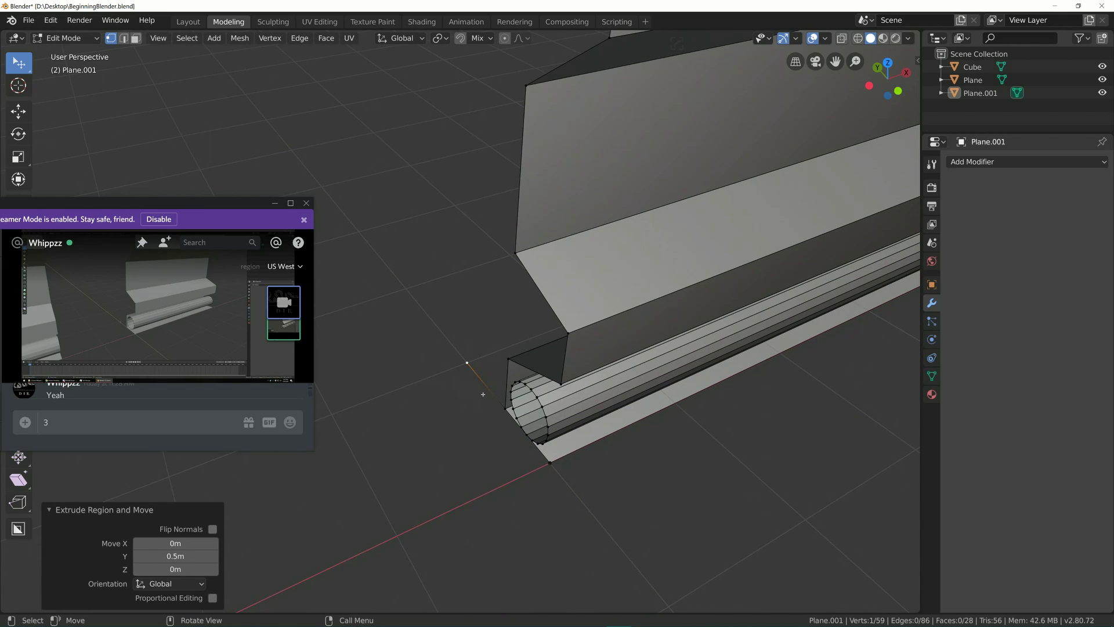
- Snap the 3D cursor to the newly extruded vertex and delete that vertex
key("shift+s")
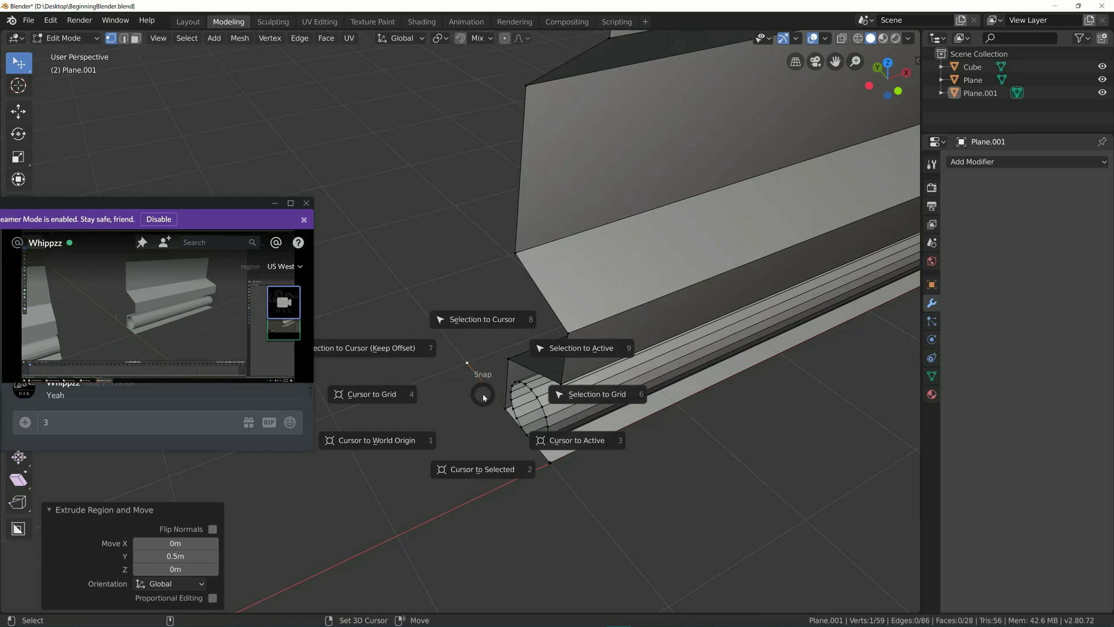
left_click(480, 469)
middle_click_drag(481, 469, 480, 410)
scroll(480, 411, "up", 3)
key("x")
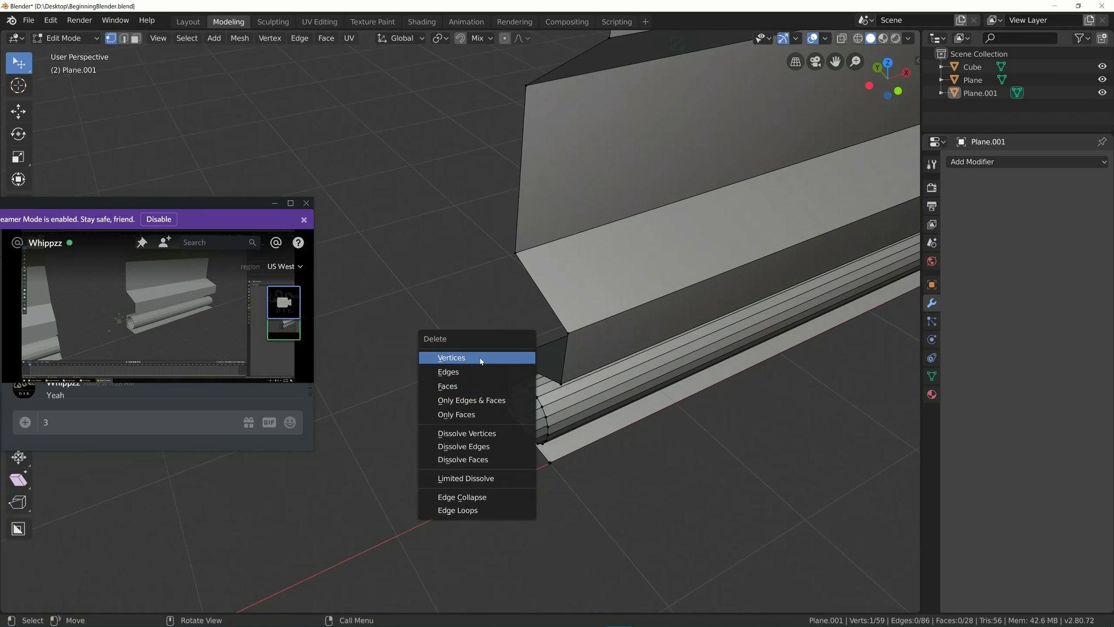
left_click(480, 360)
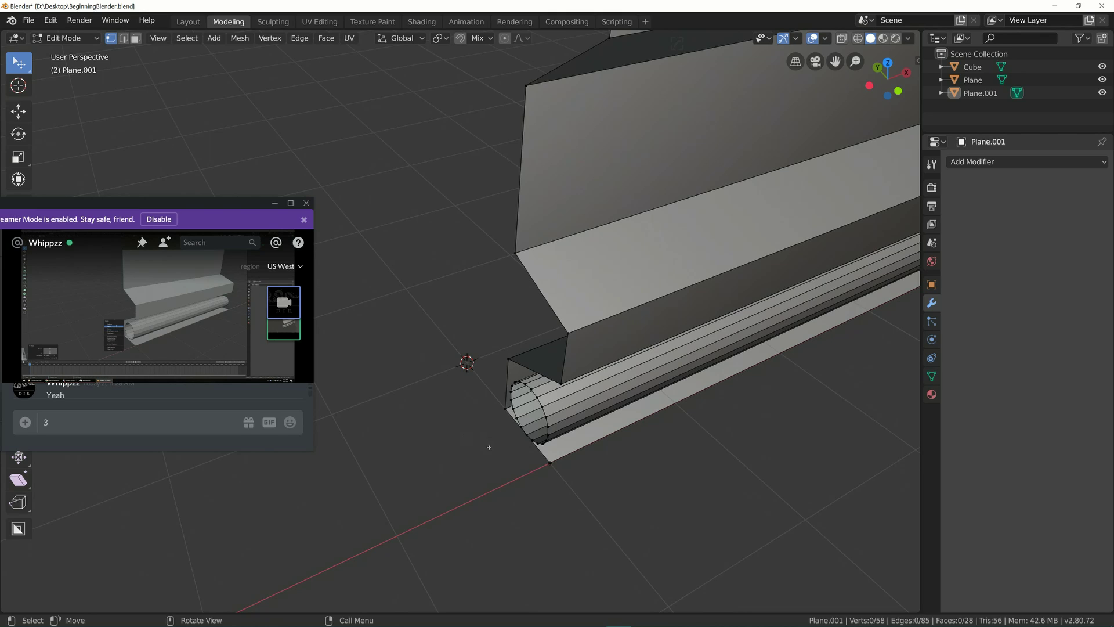
- Select the pipe's end edge loop together with the wall copy's full end profile in edge select mode
middle_click_drag(495, 422, 499, 375, "shift")
middle_click_drag(525, 378, 514, 398)
key("2")
left_click(514, 398, "alt")
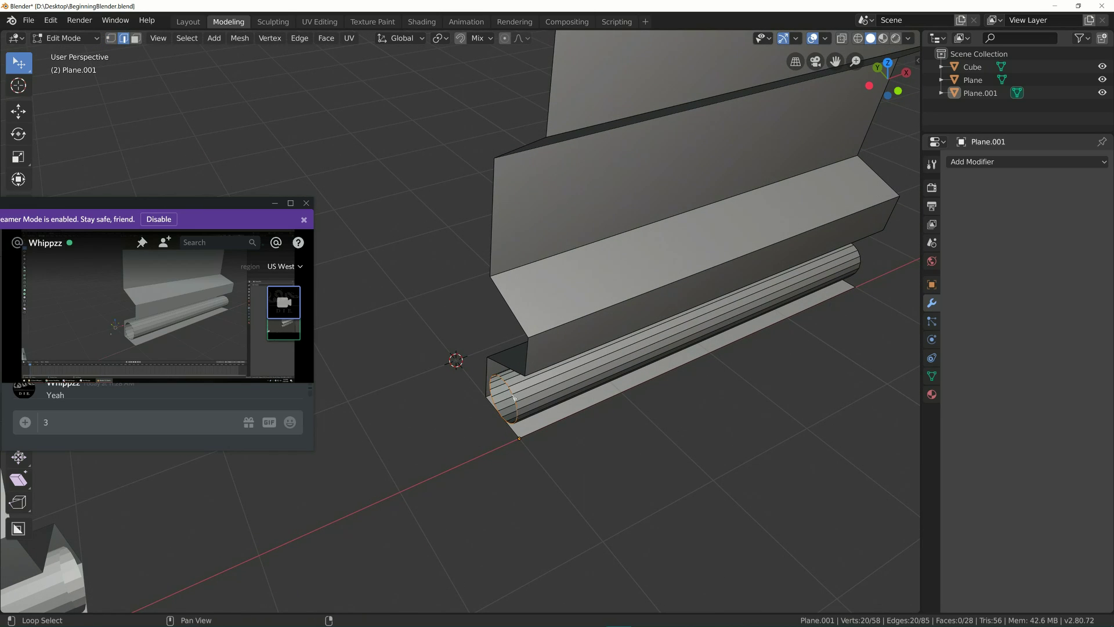
scroll(515, 389, "up", 3)
key("alt+a")
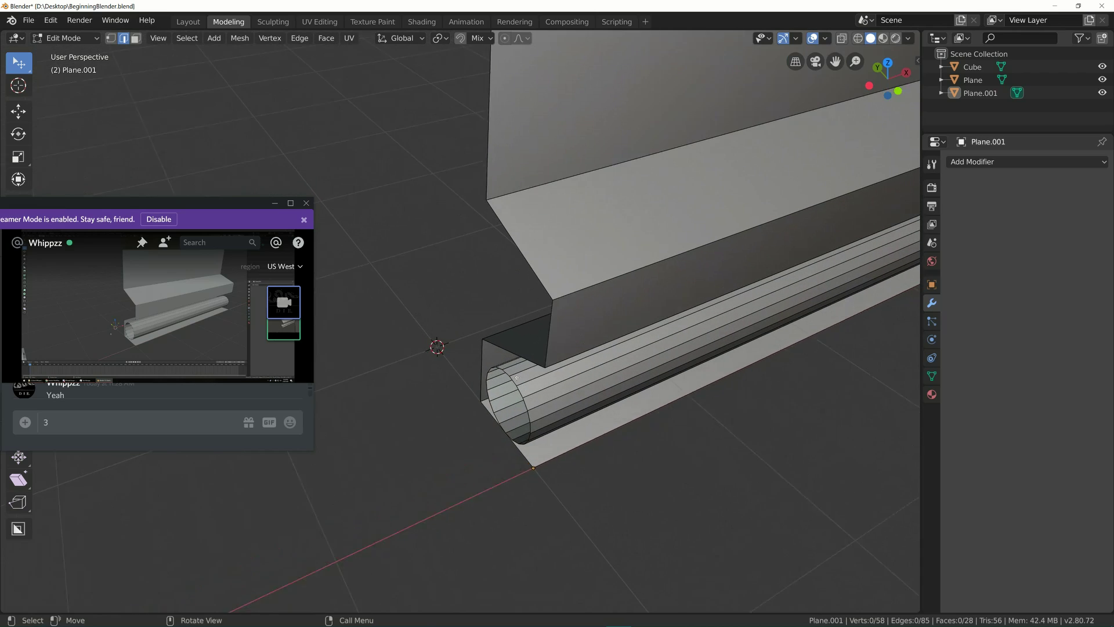
middle_click_drag(516, 378, 521, 419)
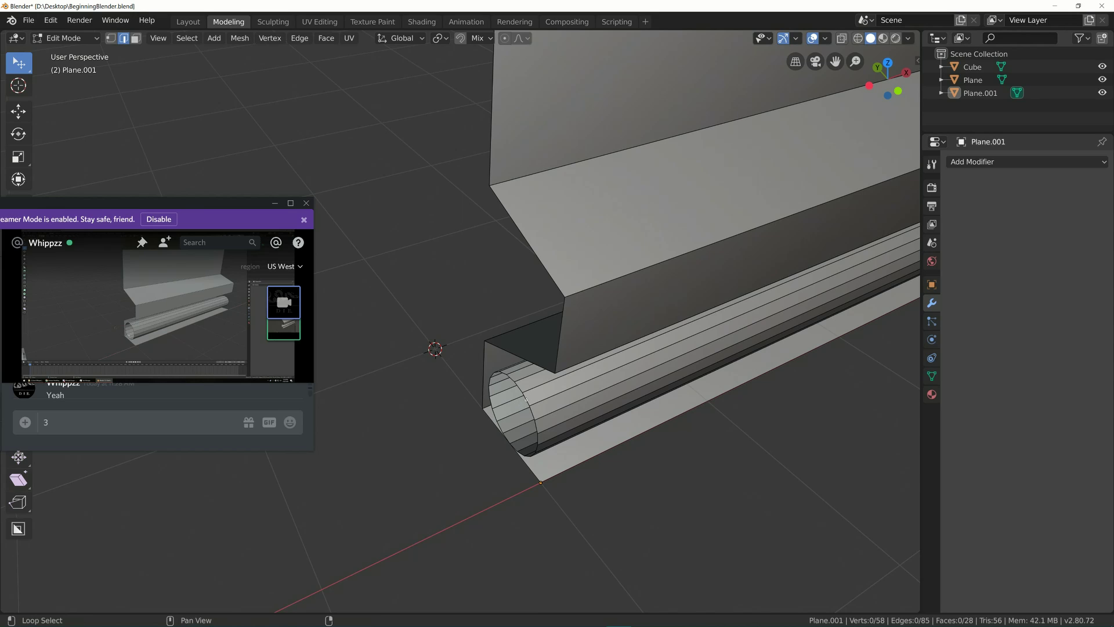
left_click(526, 399, "alt")
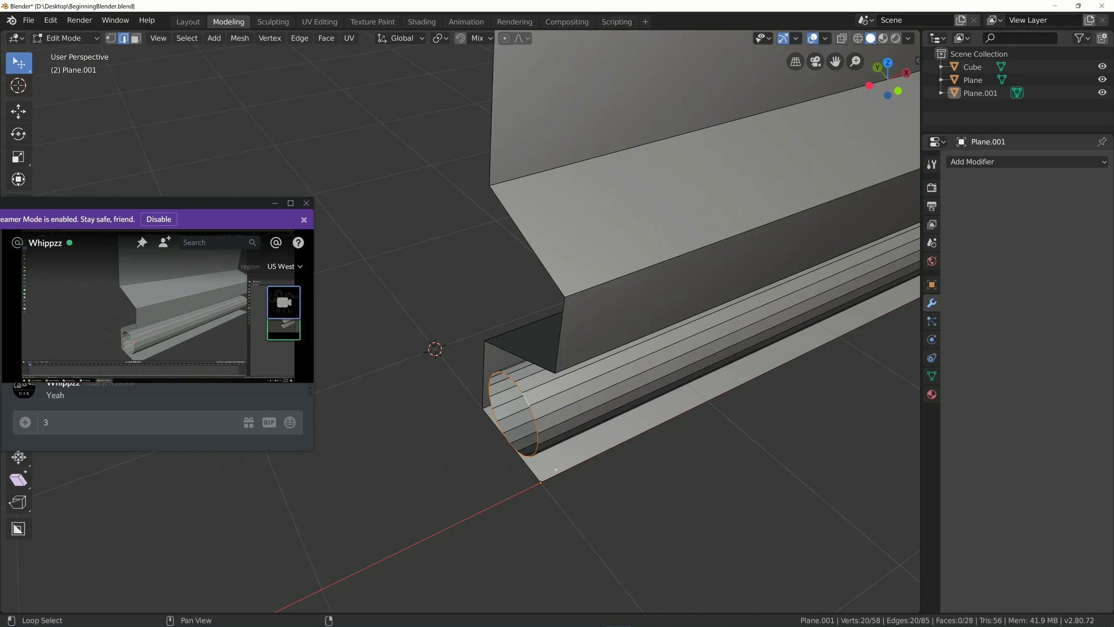
left_click(505, 351, "alt+shift")
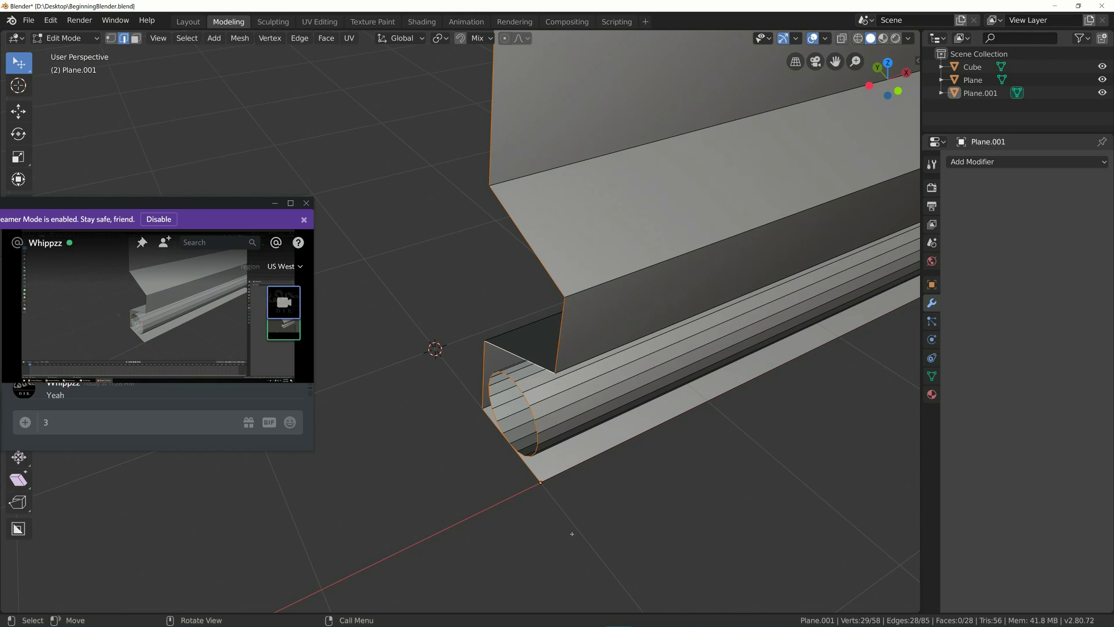
middle_click_drag(430, 123, 457, 274)
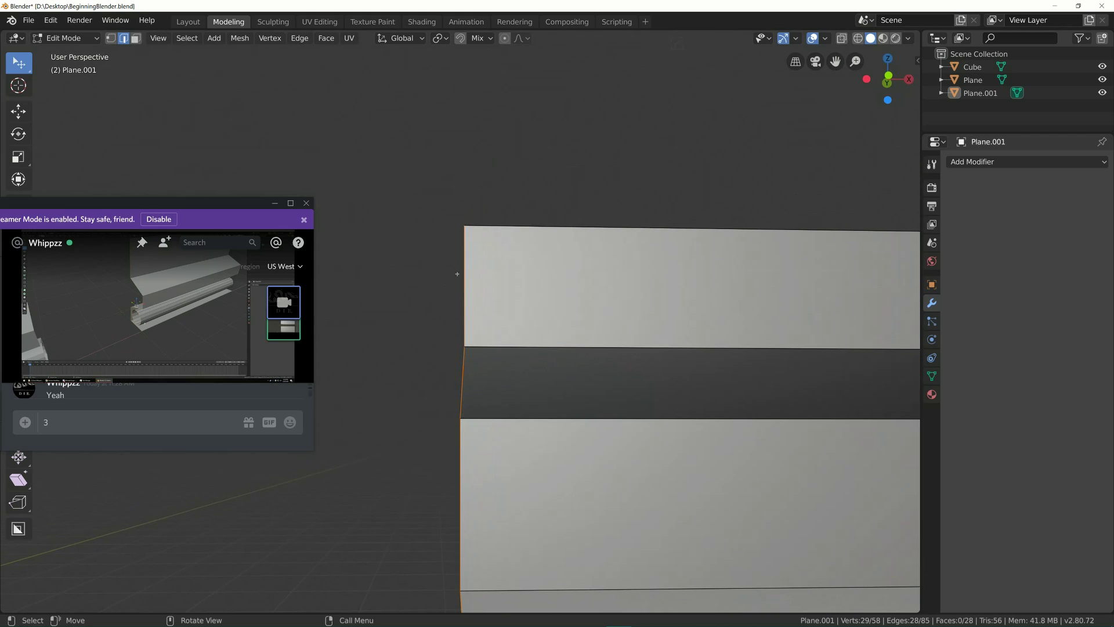
middle_click_drag(461, 222, 473, 235)
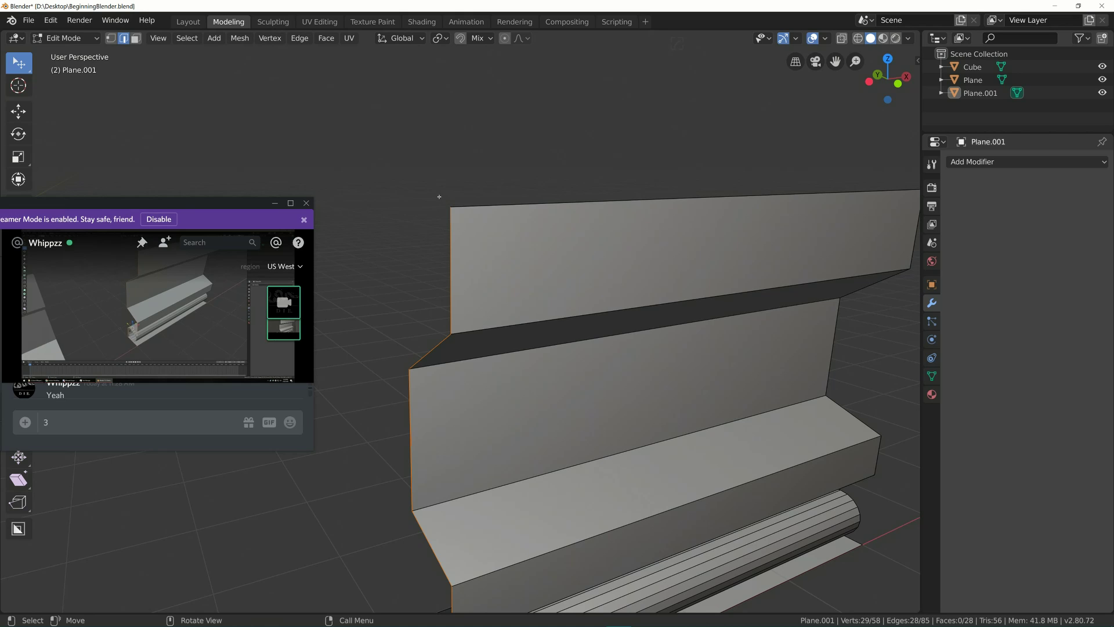
middle_click_drag(458, 191, 545, 244)
scroll(545, 244, "up", 3)
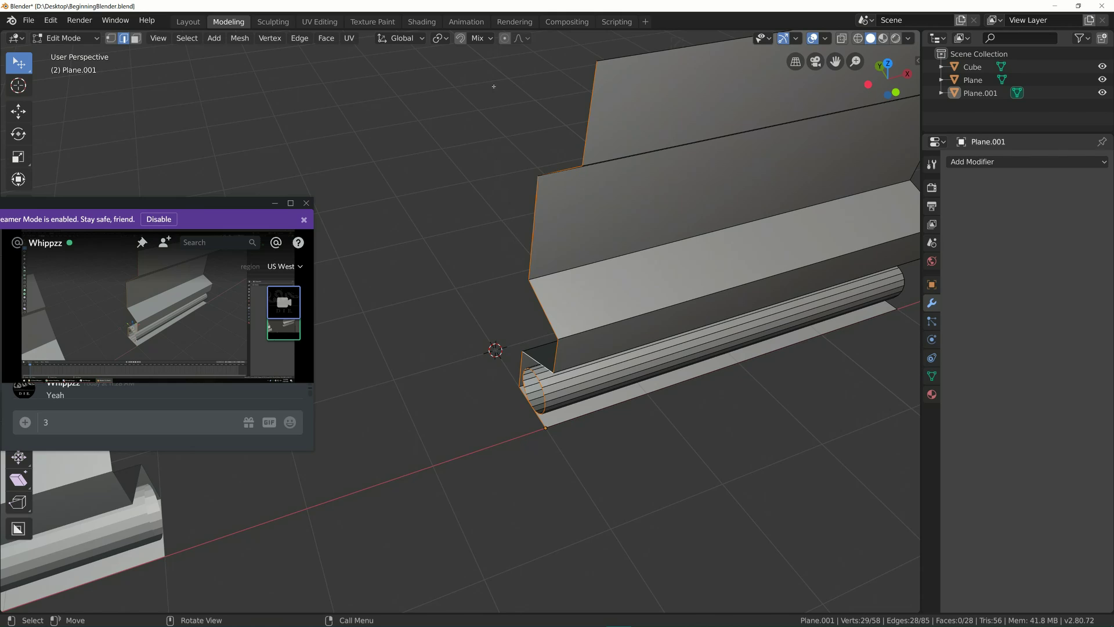
- Set the transform pivot point to 3D Cursor
left_click(441, 39)
left_click(440, 41)
left_click(440, 41)
left_click_drag(214, 202, 224, 214)
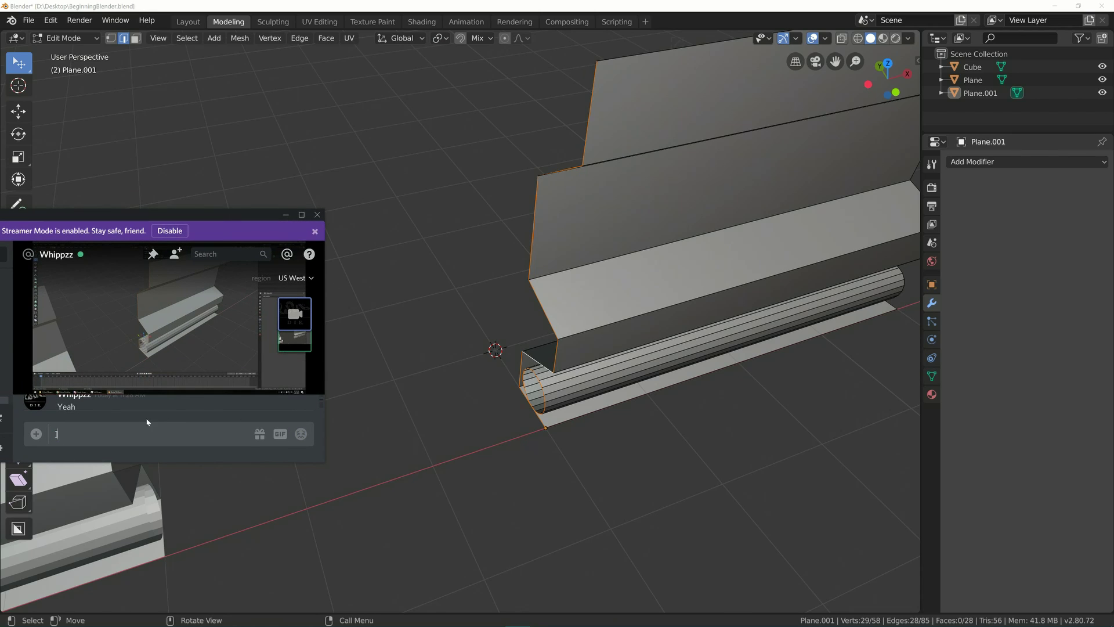
left_click(31, 373)
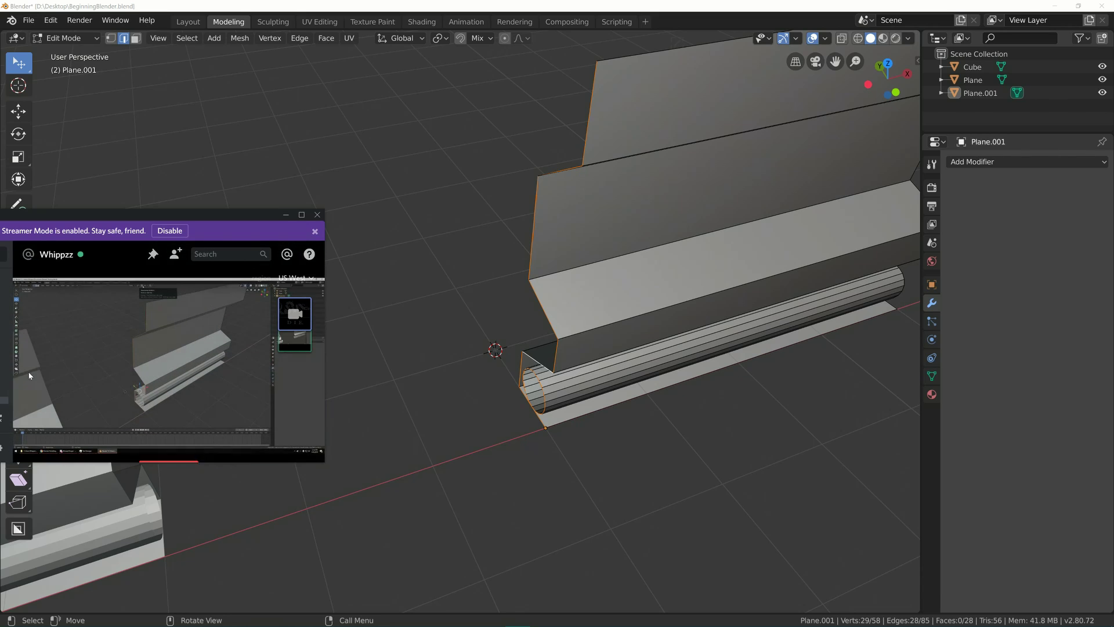
left_click(441, 39)
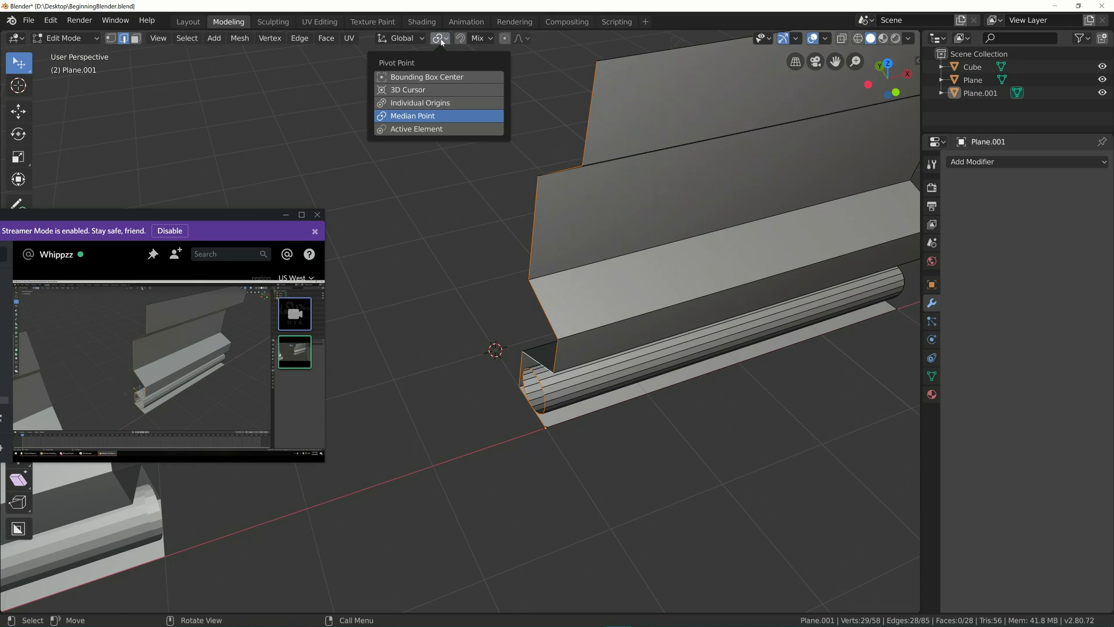
left_click(444, 90)
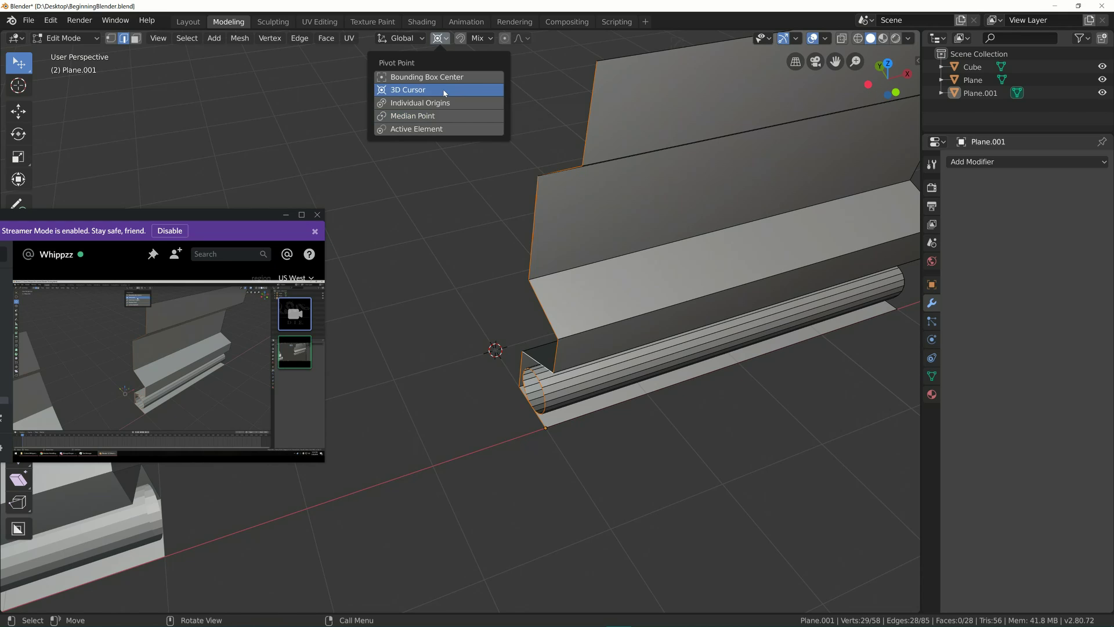
middle_click_drag(605, 341, 604, 358, "shift")
middle_click_drag(588, 301, 576, 339, "shift")
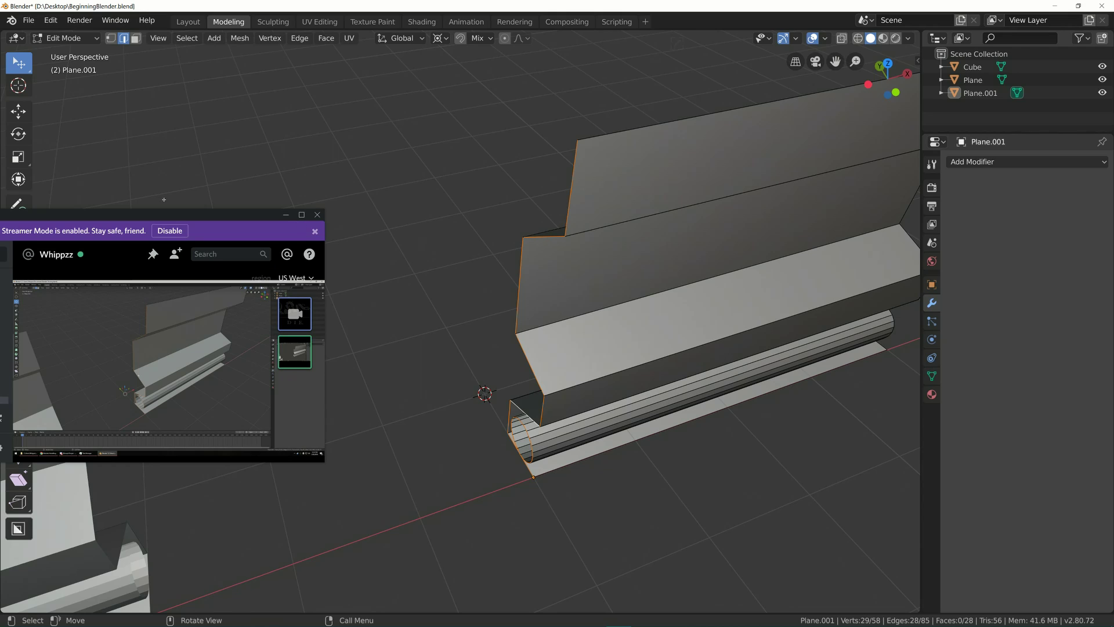
- Spin the selected end profile 90° around the 3D cursor about the Z axis with 9 steps to form a rounded corner
left_click_drag(178, 217, 340, 43)
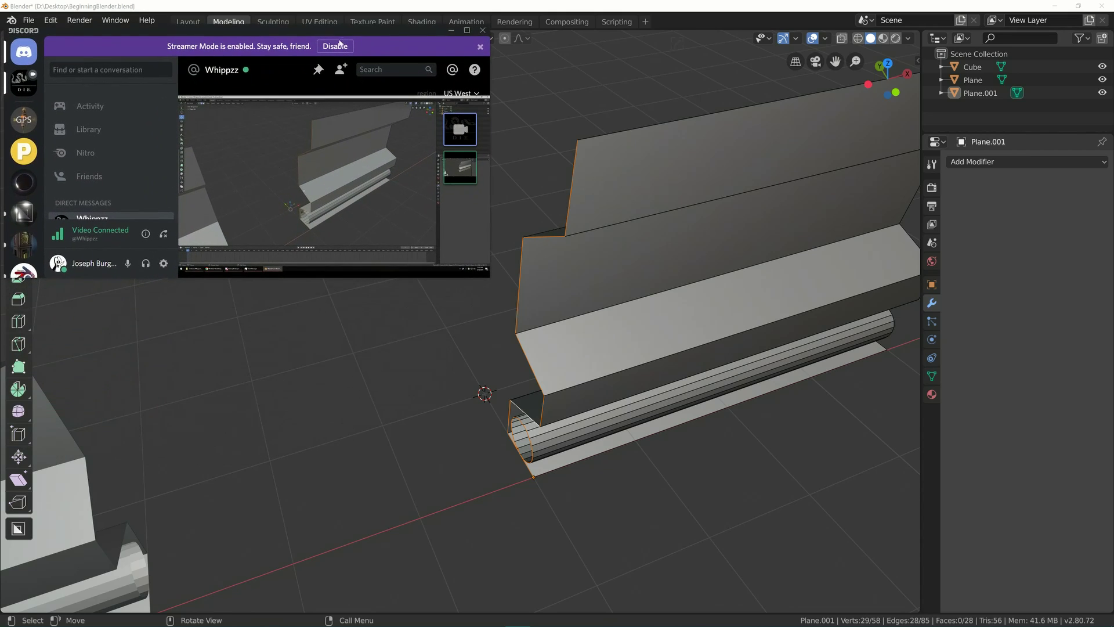
left_click(17, 390)
middle_click_drag(290, 382, 296, 415)
left_click_drag(366, 307, 526, 251)
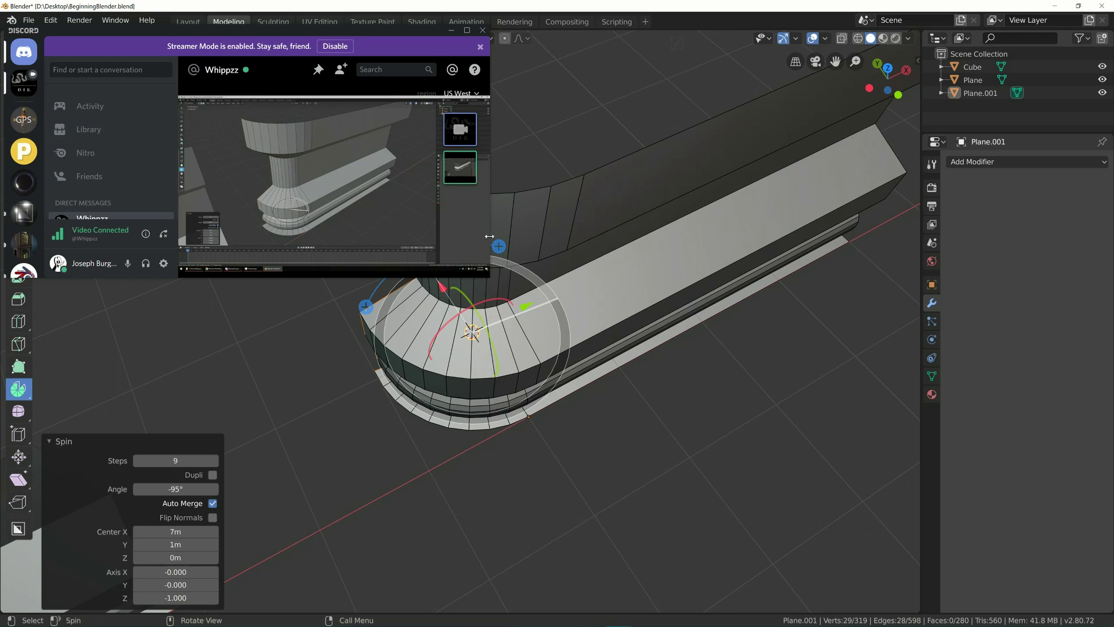
left_click_drag(495, 244, 498, 246)
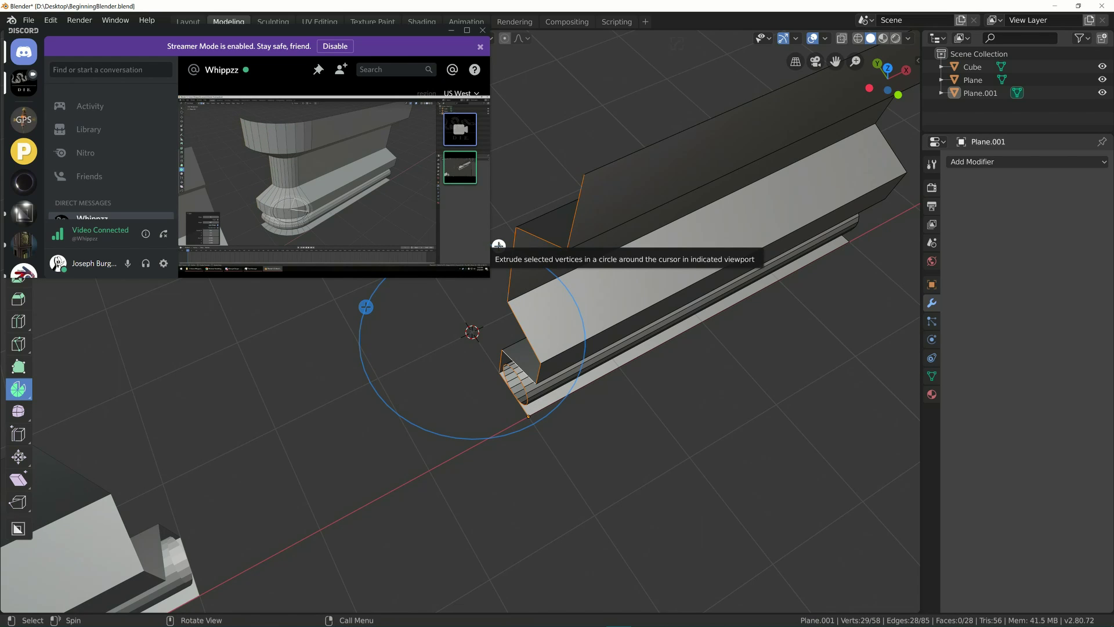
left_click_drag(499, 245, 532, 346)
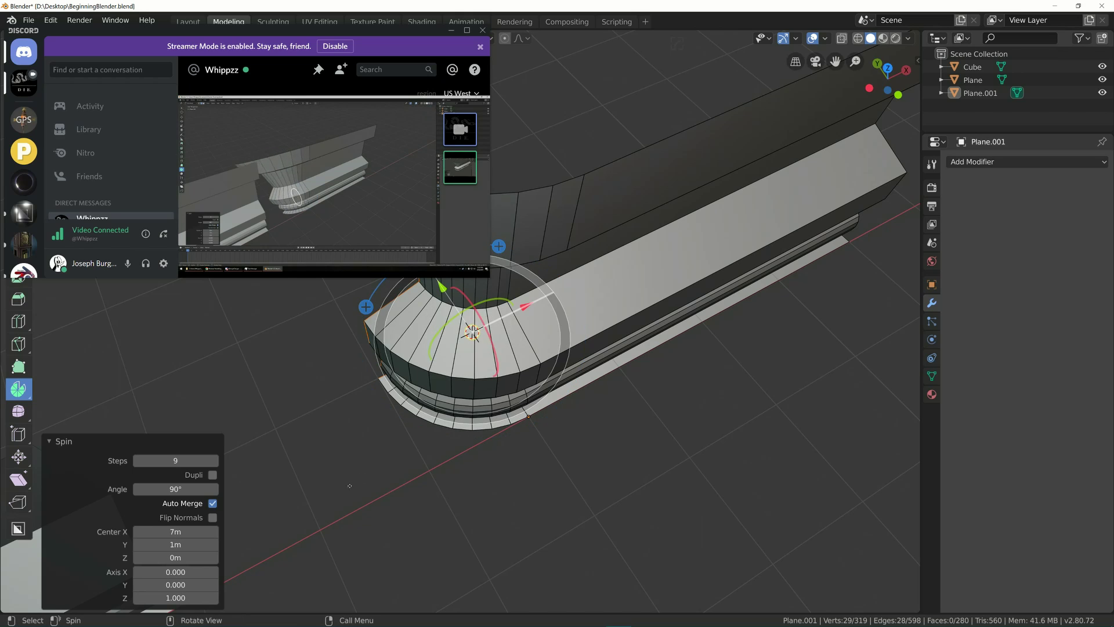
double_click(192, 490)
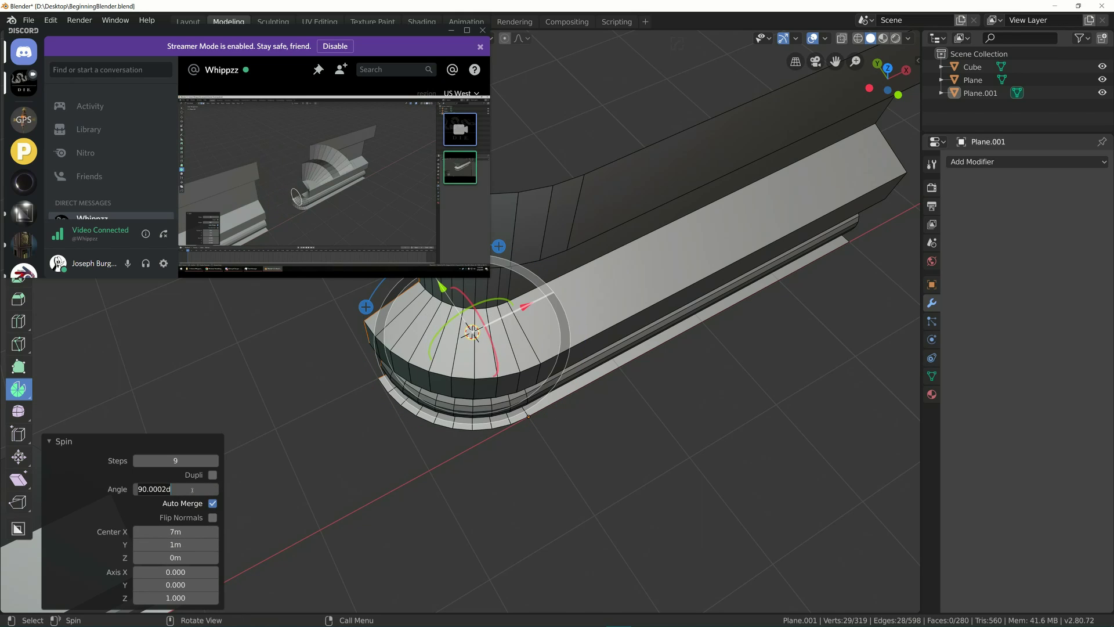
type("90")
key("Return")
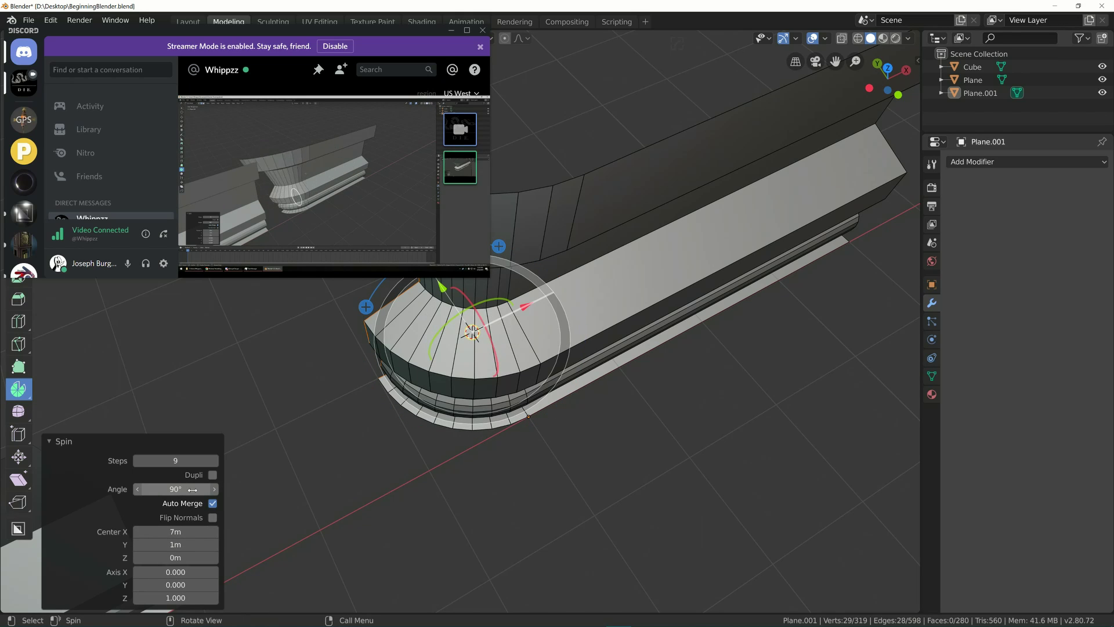
- Clear the selection, switch from the Spin tool back to the Select tool and leave Edit Mode
middle_click_drag(510, 324, 428, 393)
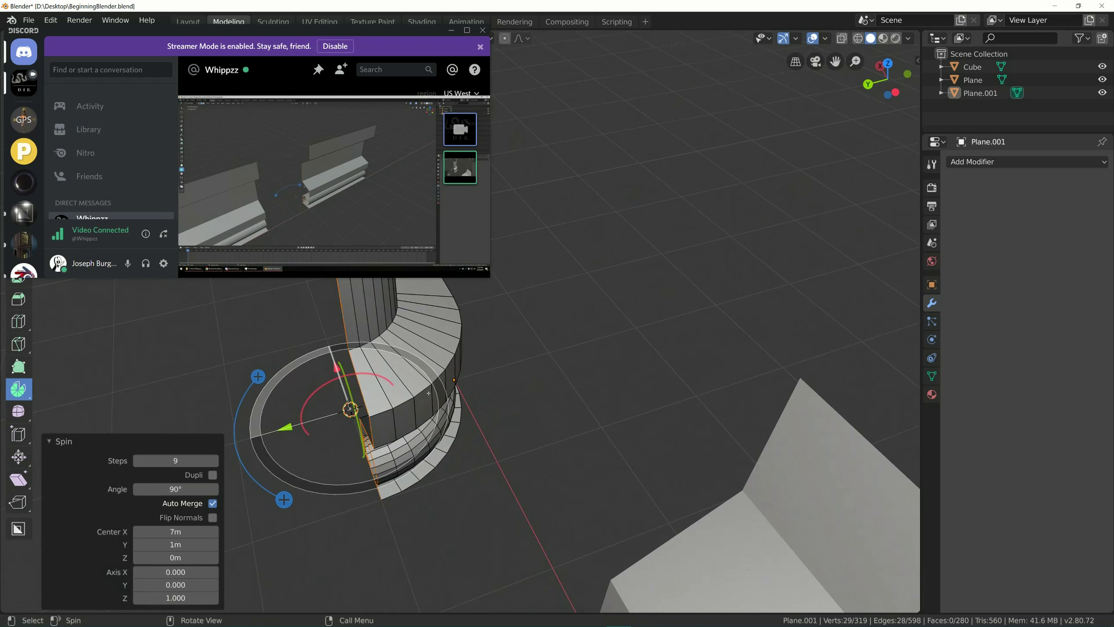
middle_click_drag(401, 443, 562, 418, "shift")
scroll(459, 383, "up", 3)
middle_click_drag(561, 418, 488, 435)
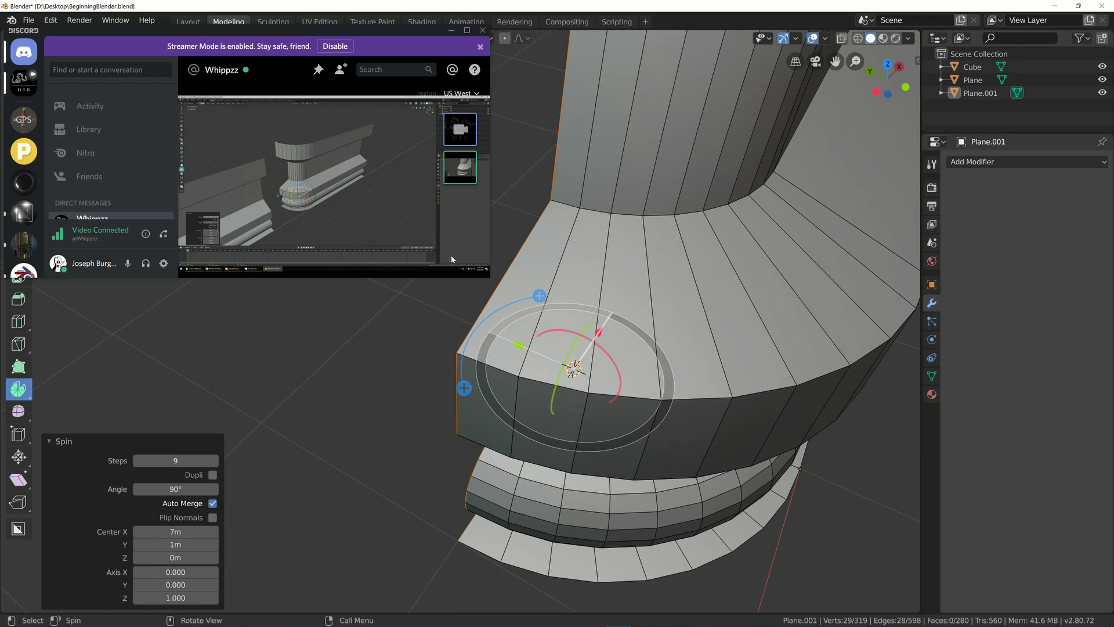
middle_click_drag(462, 343, 457, 384)
key("alt+a")
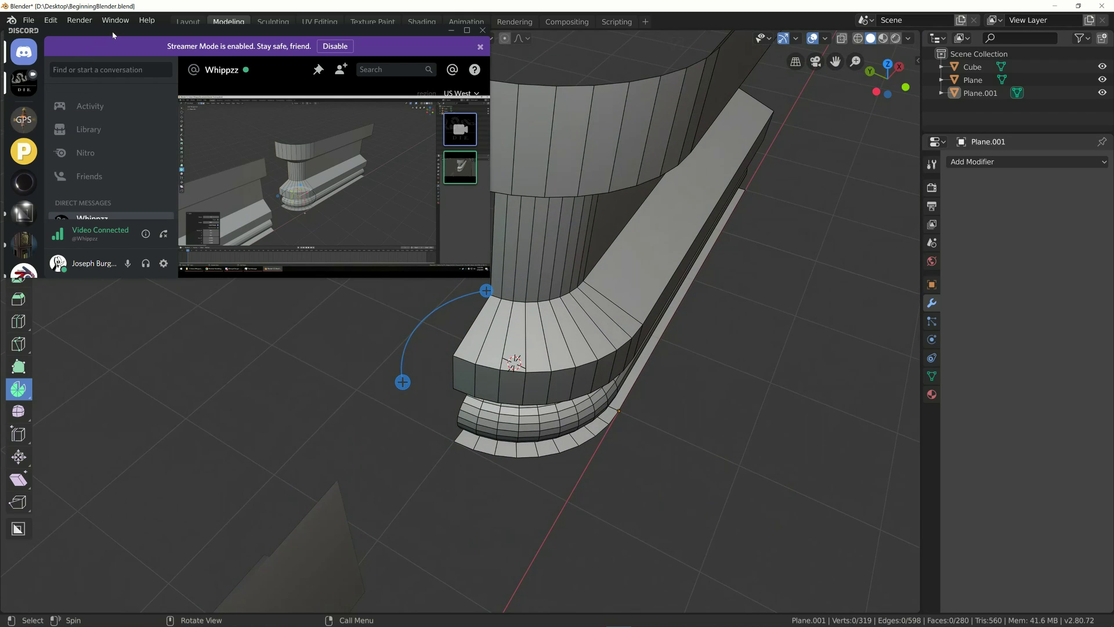
left_click_drag(112, 30, 158, 51)
left_click(17, 62)
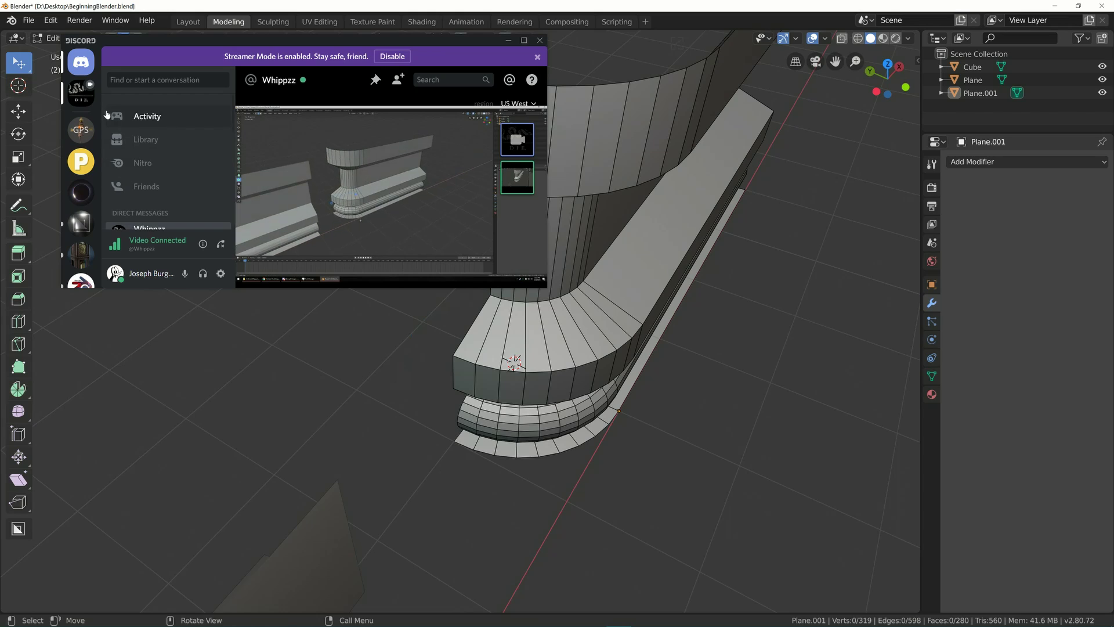
middle_click_drag(638, 403, 527, 407)
key("Tab")
scroll(527, 407, "up", 4)
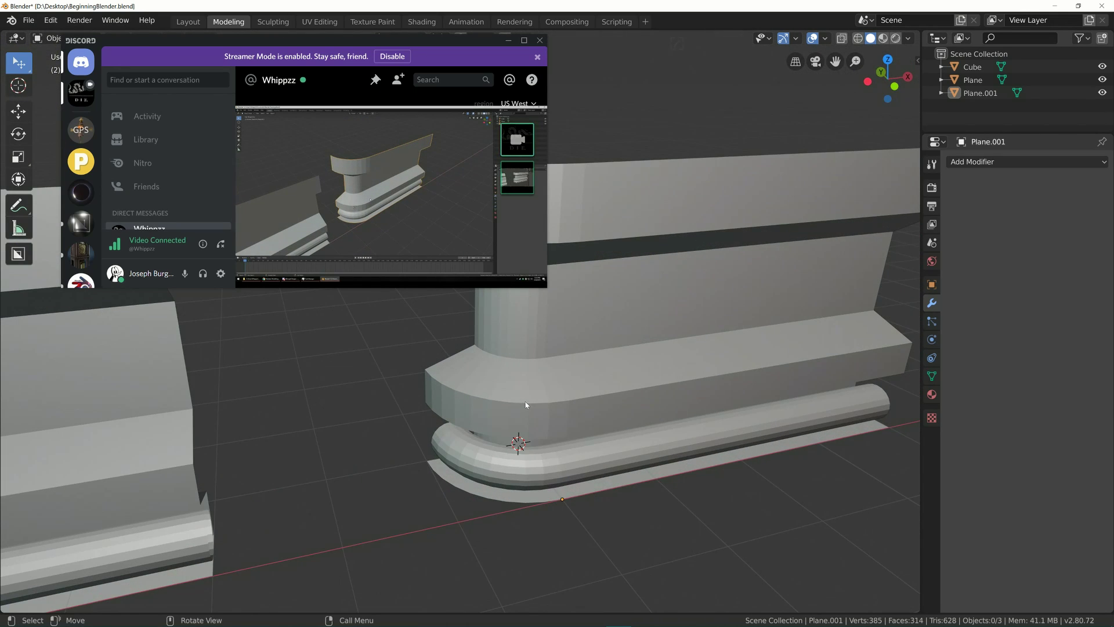
- Open the corner piece in Edit Mode and try selecting the face loop of its straight wall section
scroll(513, 405, "down", 5)
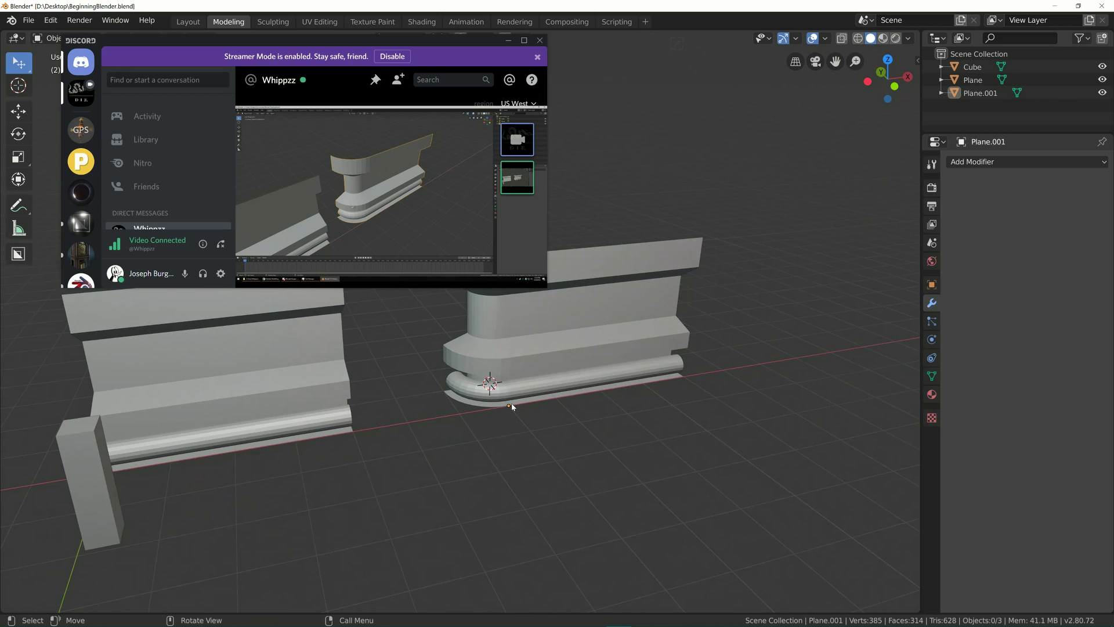
key("Tab")
middle_click_drag(537, 379, 490, 378)
left_click(491, 378, "alt")
scroll(490, 377, "up", 3)
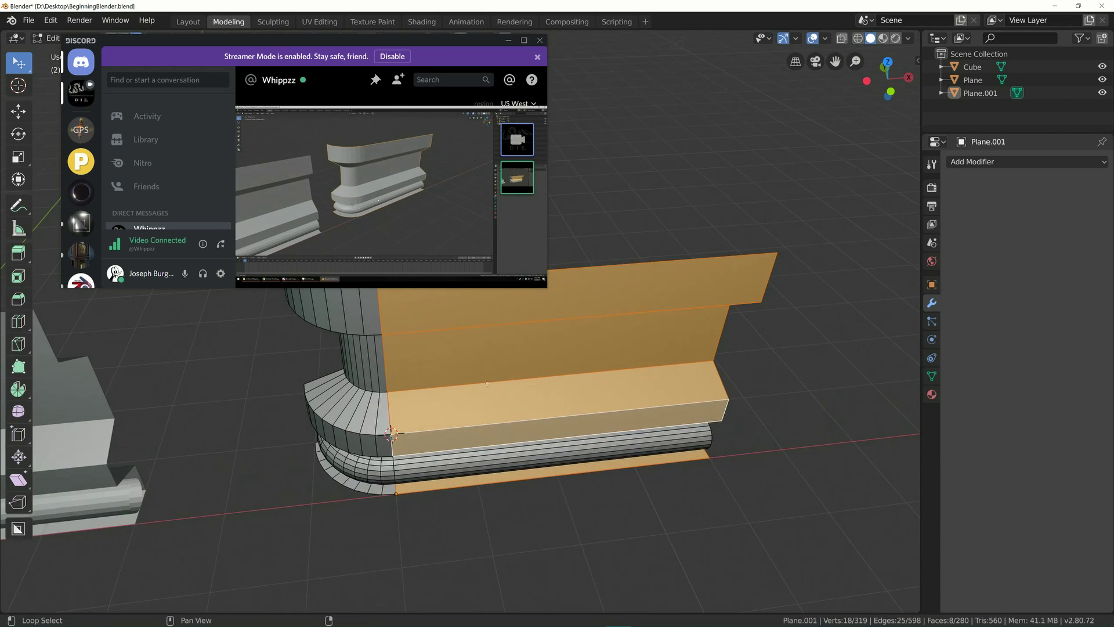
key("alt+a")
middle_click_drag(482, 434, 506, 408)
left_click(515, 360, "alt")
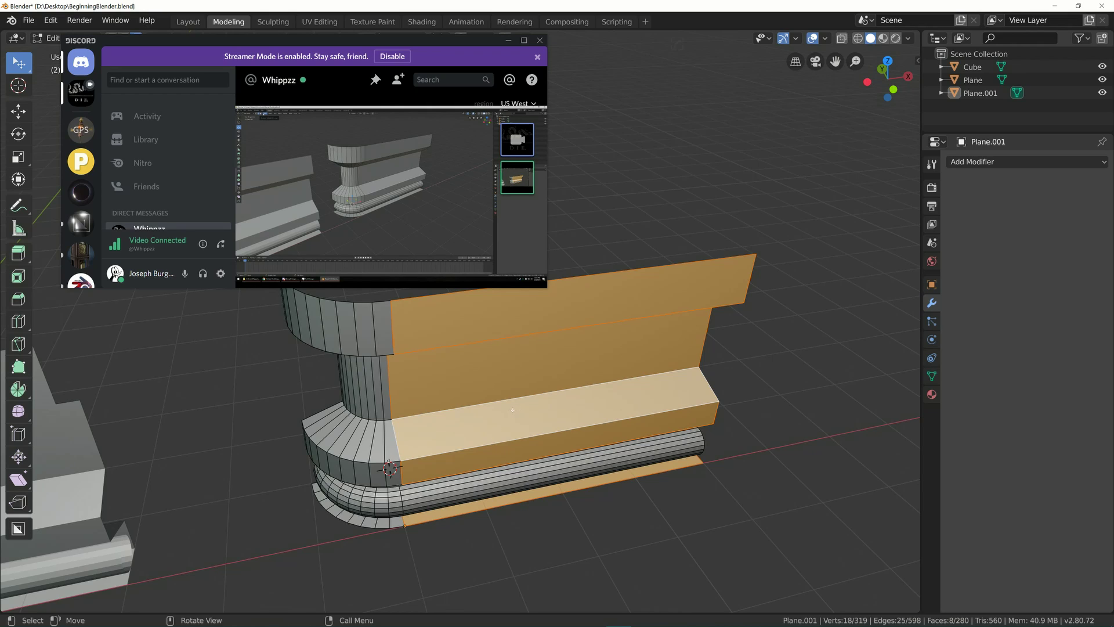
key("alt+a")
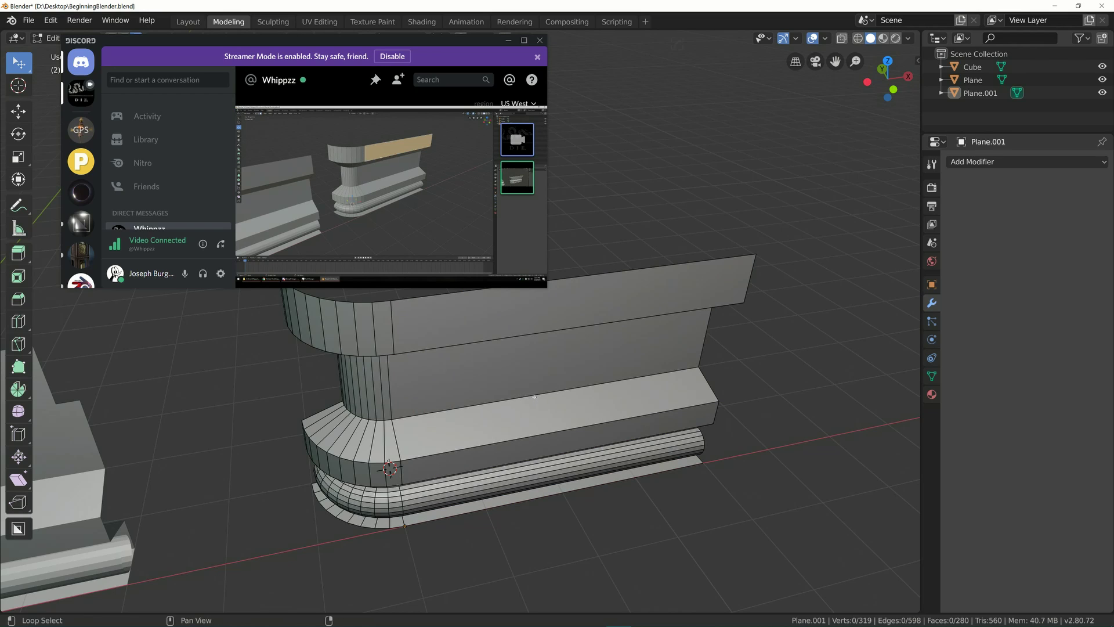
- Try deleting the face loops of the straight wall and pipe, and undo the deletion
left_click(537, 395, "alt")
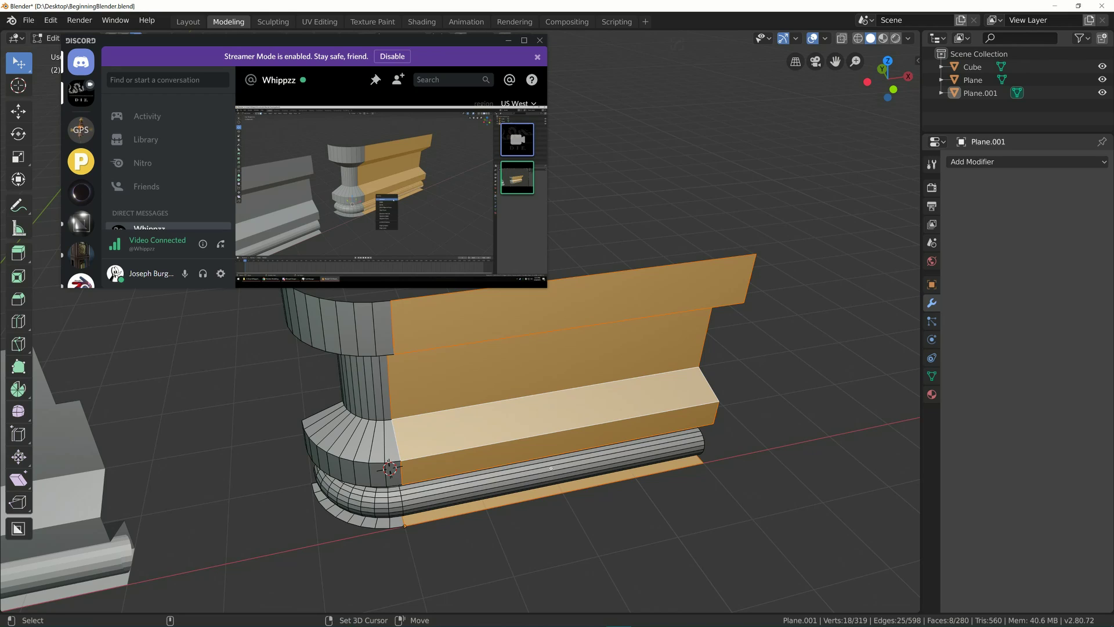
left_click(560, 468, "alt+shift")
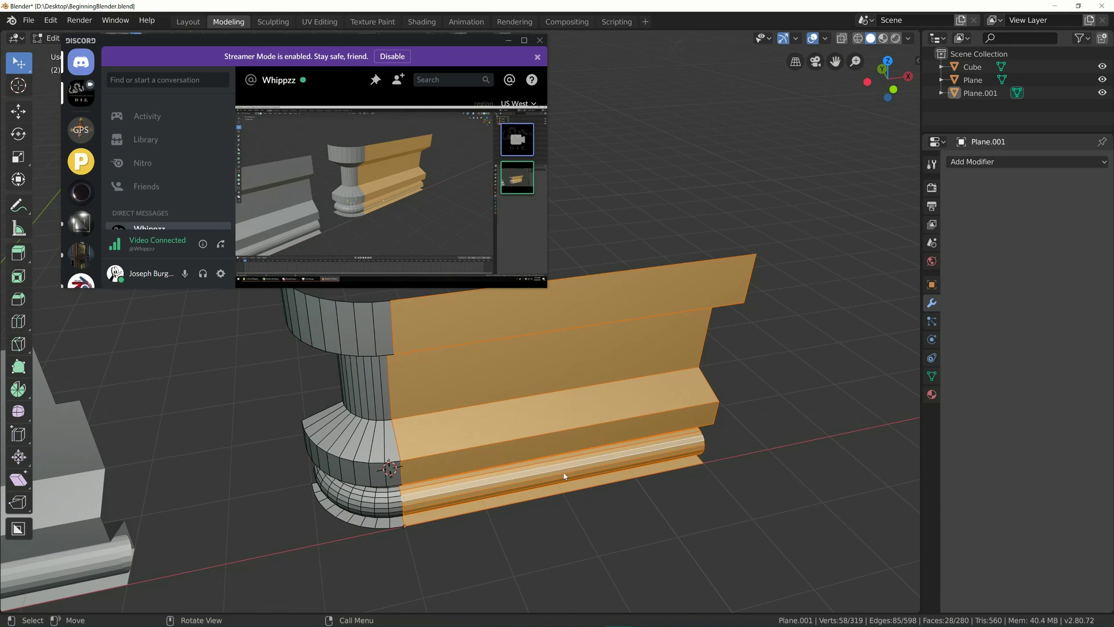
key("x")
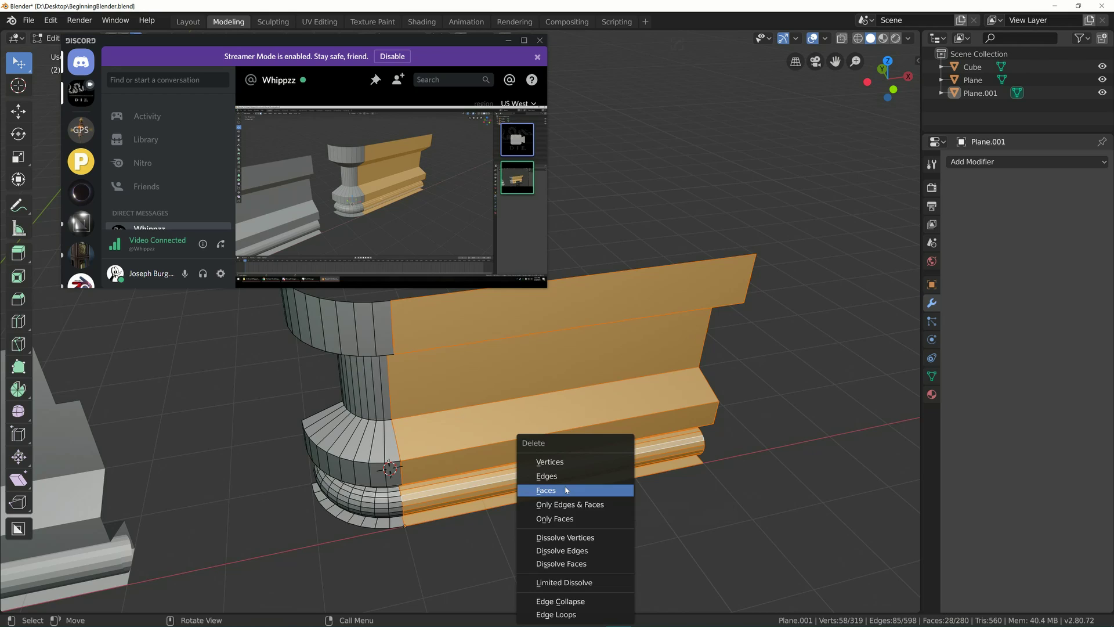
left_click(566, 490)
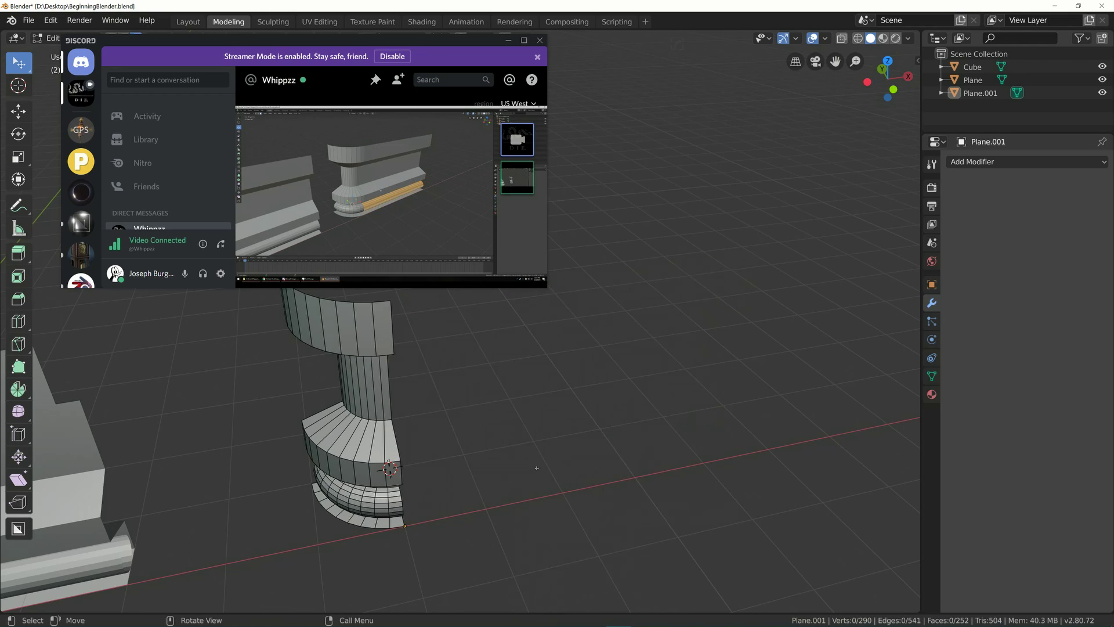
key("ctrl+z")
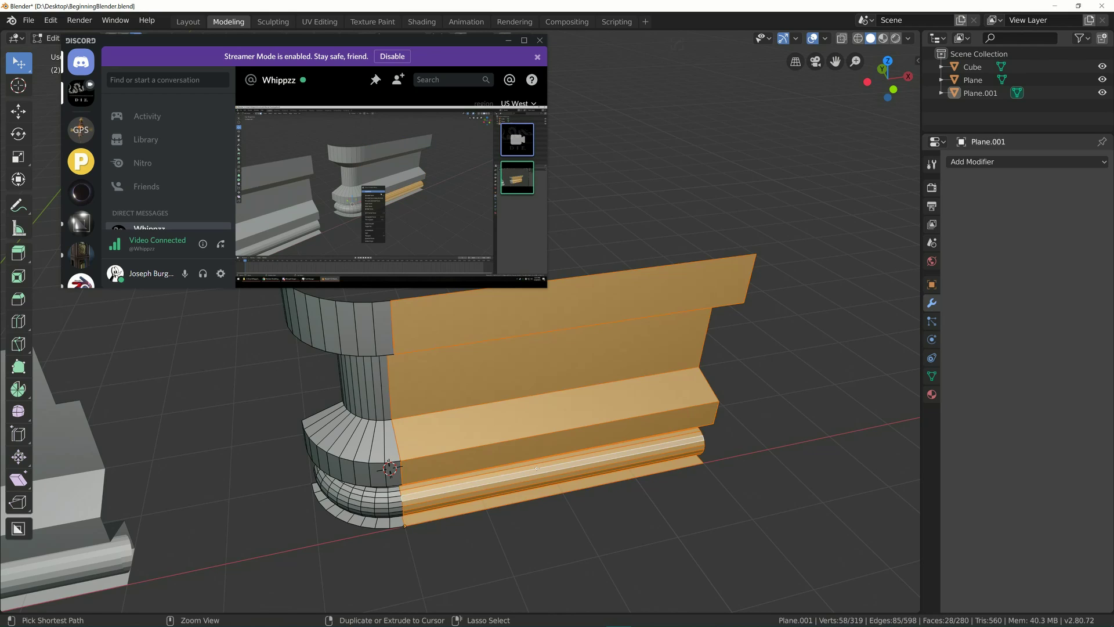
- Delete the face loops of the straight wall and pipe so only the rounded corner remains, and save the file
key("alt+a")
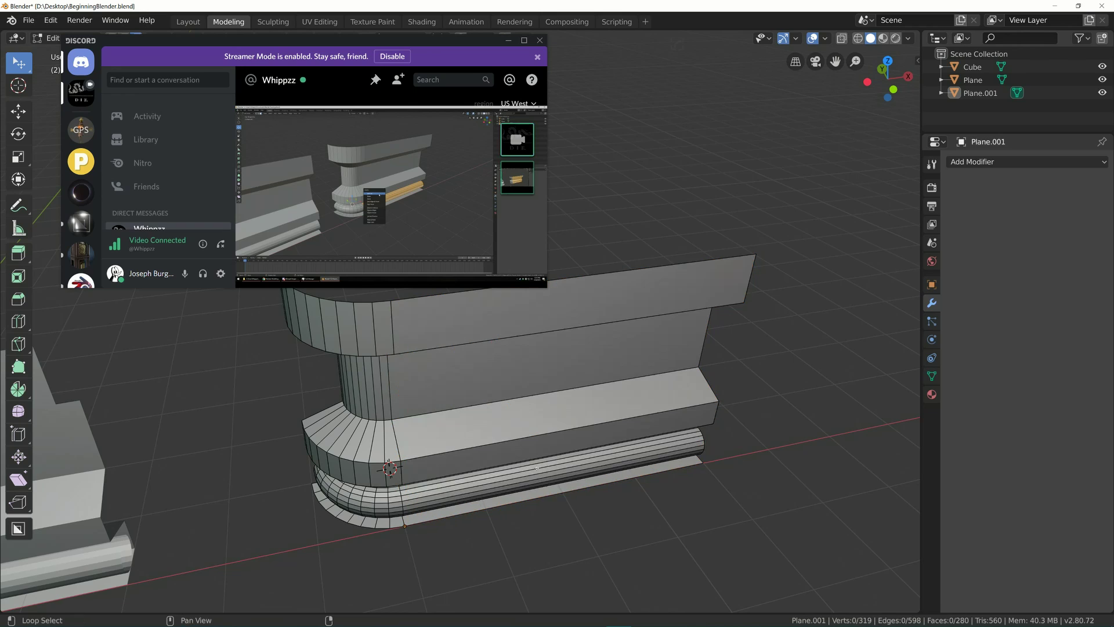
left_click(542, 436, "alt")
left_click(546, 471, "alt+shift")
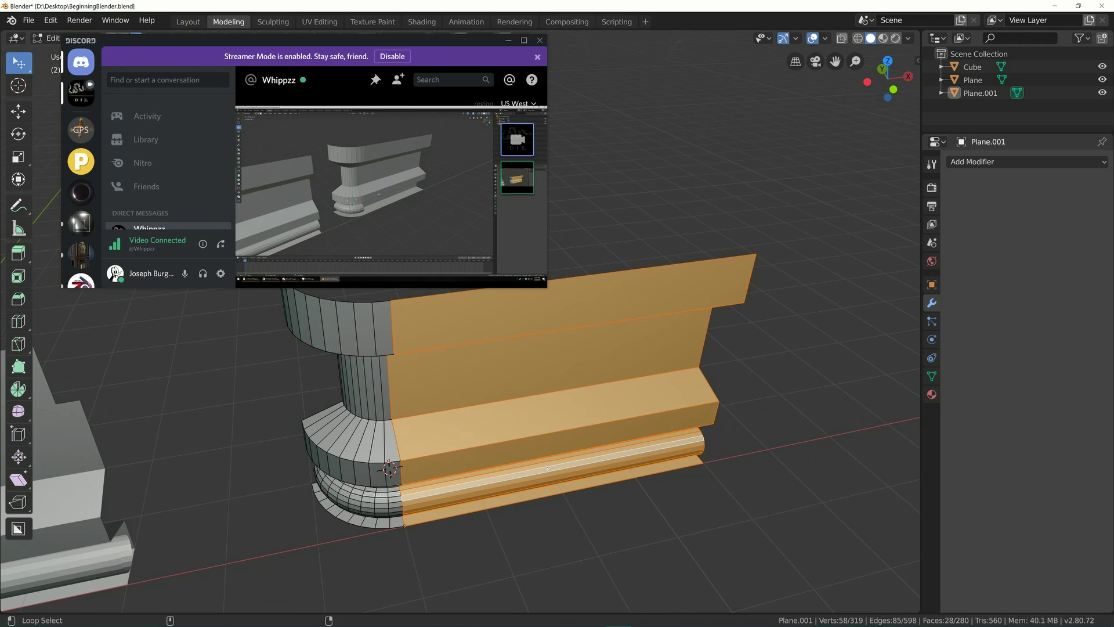
key("x")
left_click(547, 471)
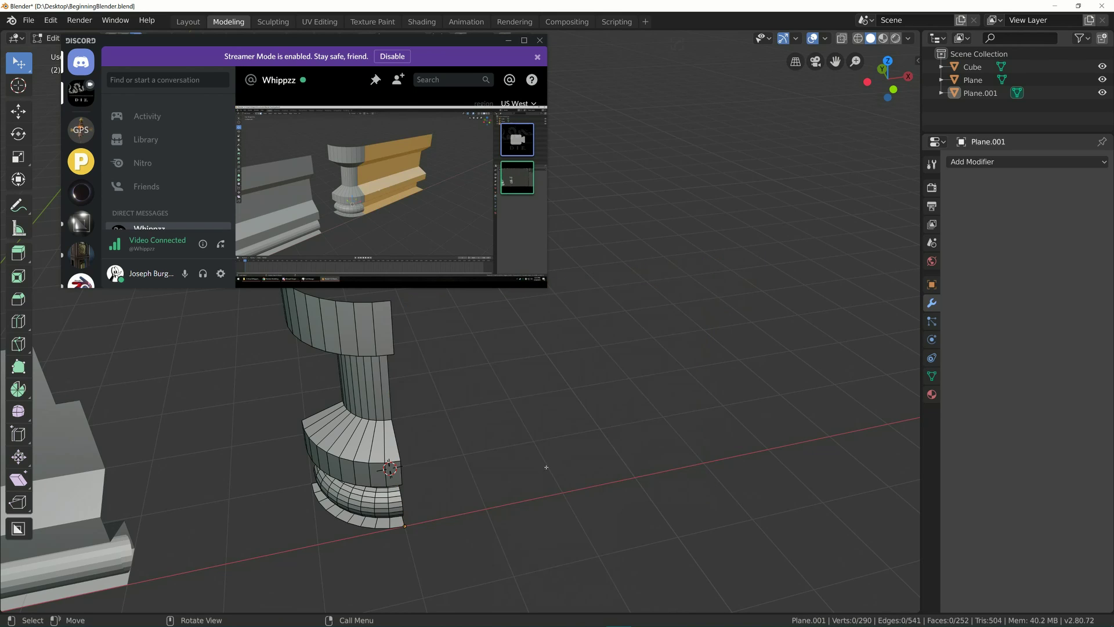
key("ctrl+s")
- Leave Edit Mode and duplicate the rounded corner piece along the X axis, placing the copy clear of the original
middle_click_drag(540, 456, 561, 416)
scroll(557, 385, "down", 3)
key("Tab")
scroll(563, 397, "up", 2)
scroll(563, 397, "down", 2)
scroll(505, 398, "up", 4)
left_click(556, 394)
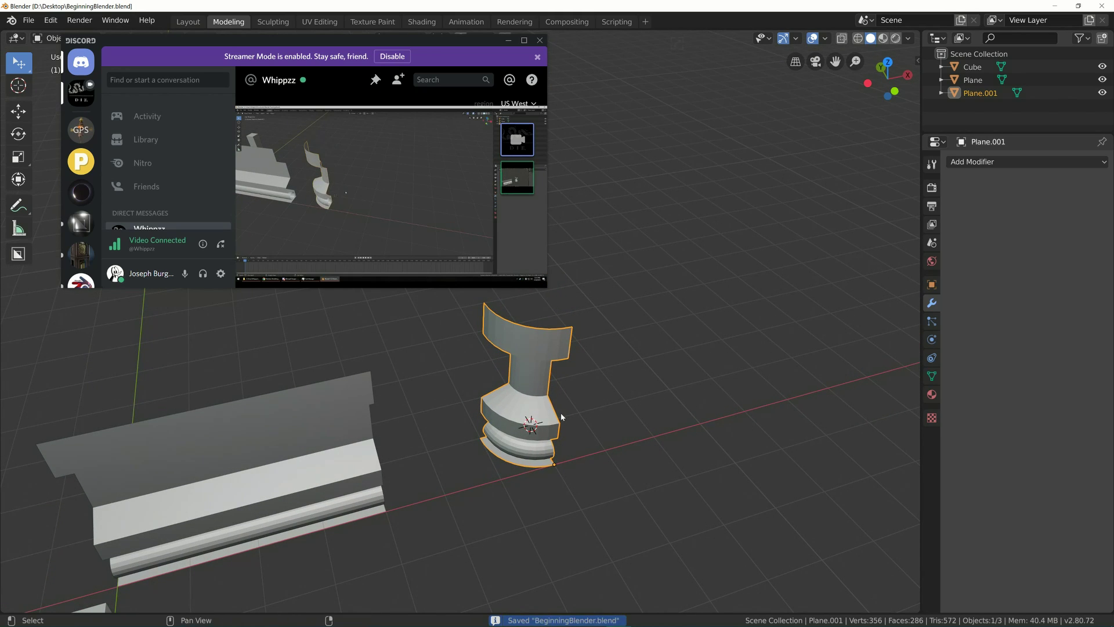
middle_click_drag(560, 413, 462, 385, "shift")
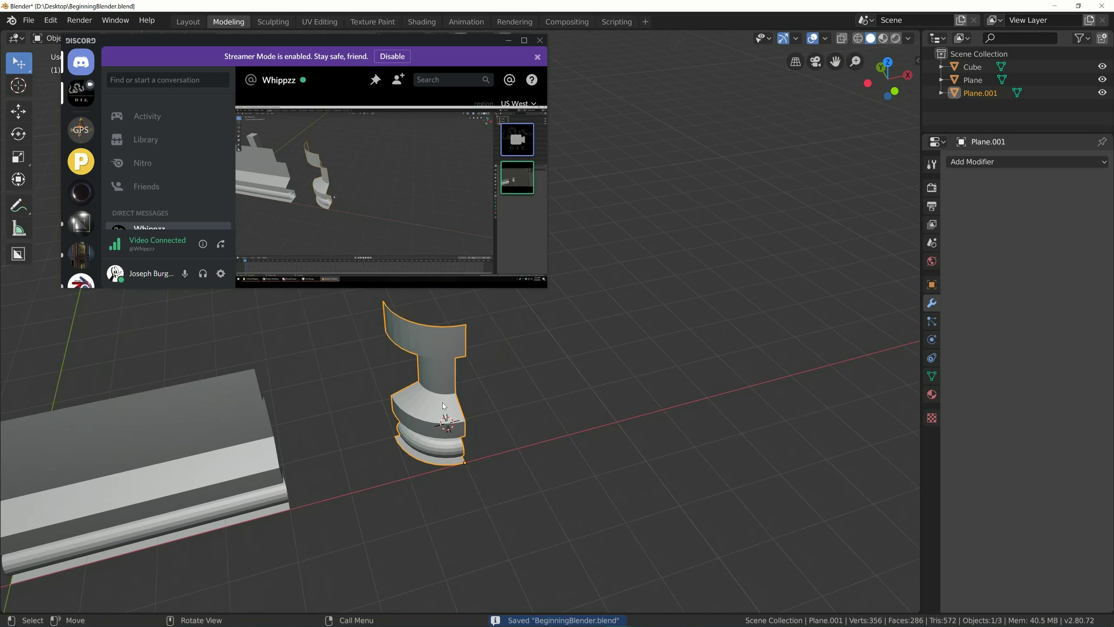
key("shift+d")
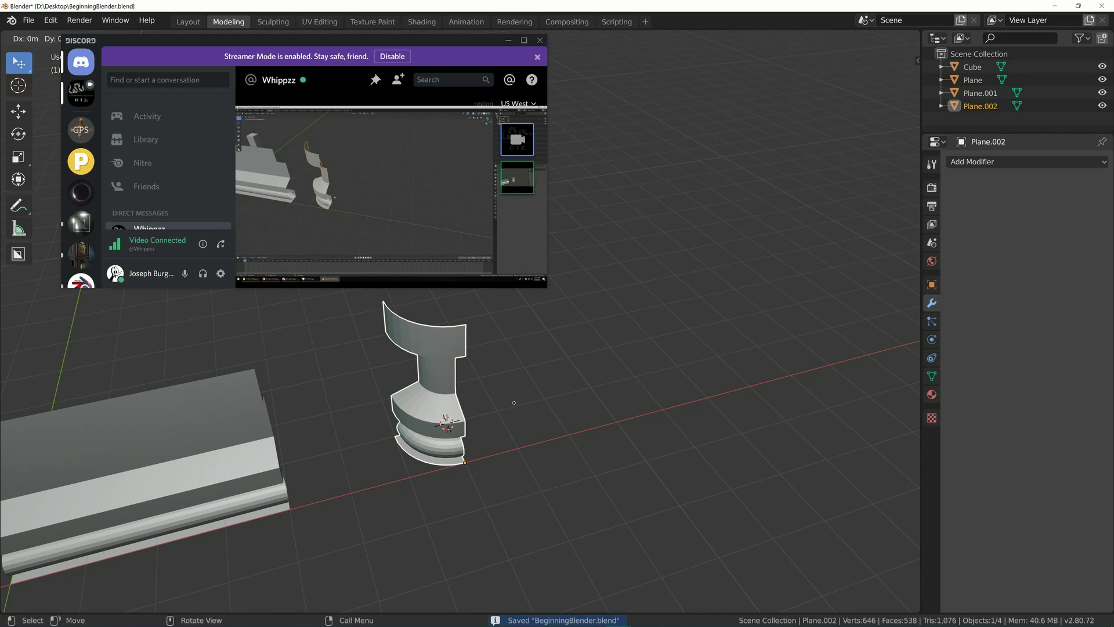
key("x")
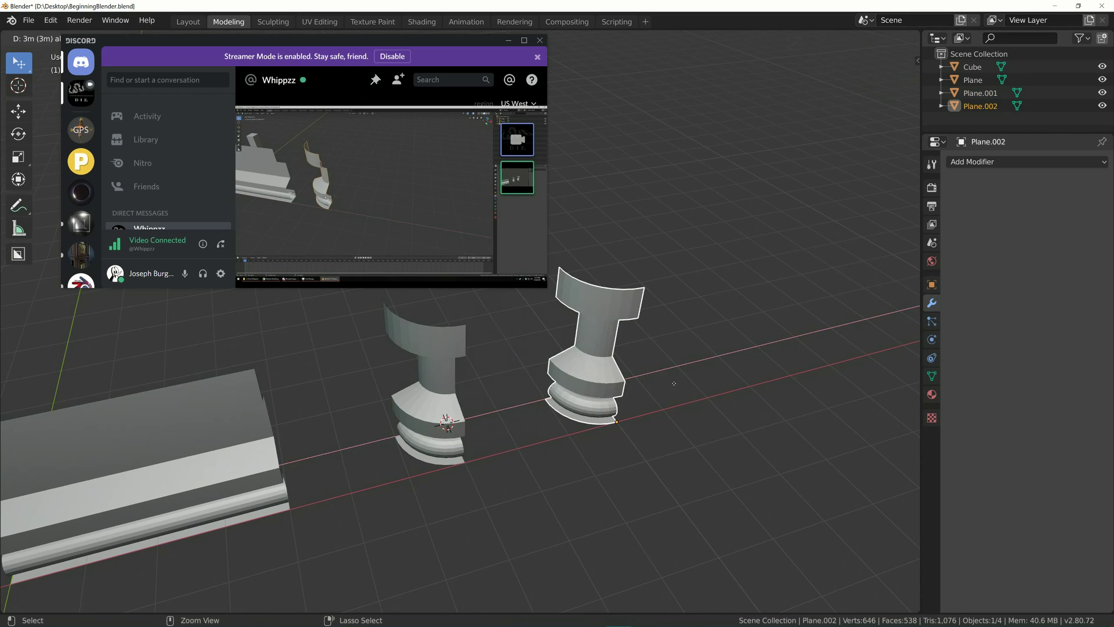
left_click(709, 383)
- Select the wall's end profile edge loop on the copy in Edit Mode and move the Discord window off the model
middle_click_drag(710, 381, 492, 408)
scroll(508, 387, "up", 2)
key("Tab")
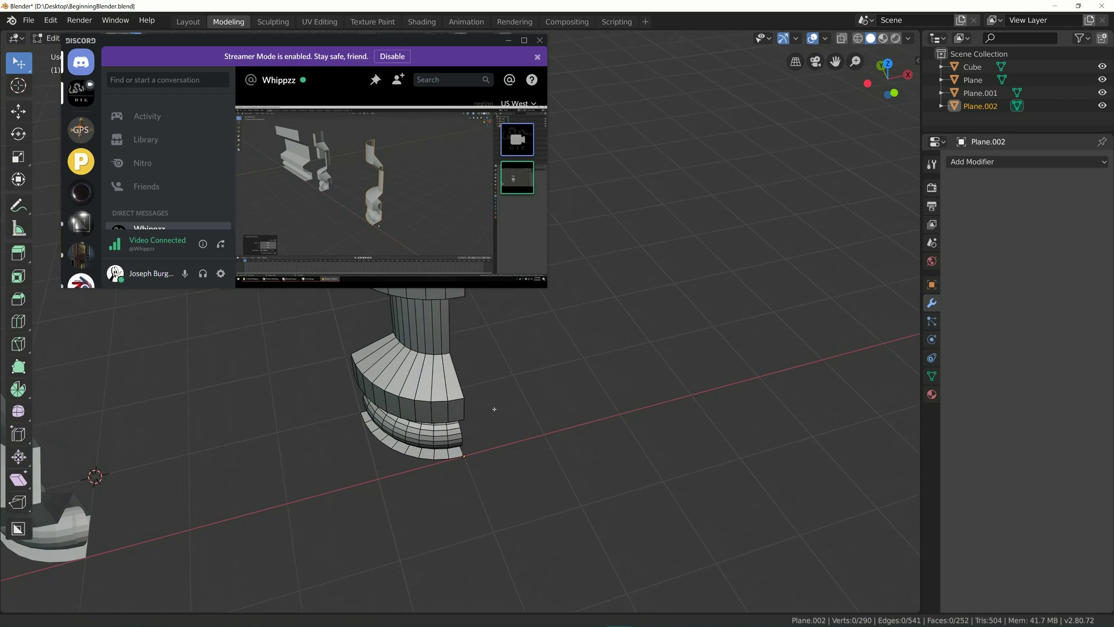
scroll(462, 415, "up", 1)
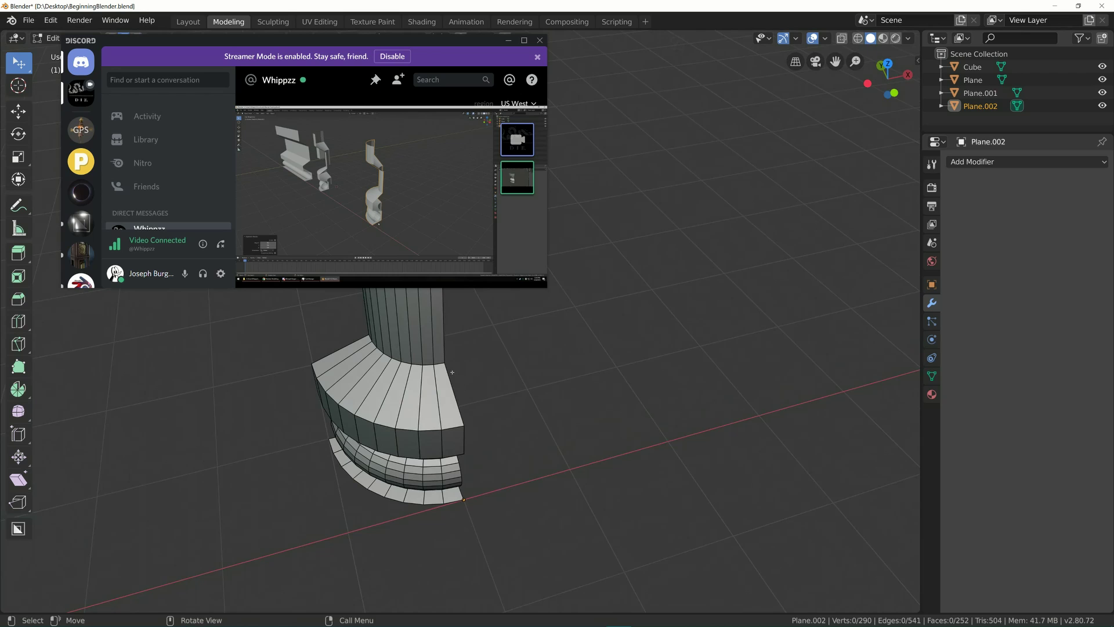
middle_click_drag(446, 368, 506, 419)
left_click(517, 422, "alt")
left_click_drag(436, 37, 213, 256)
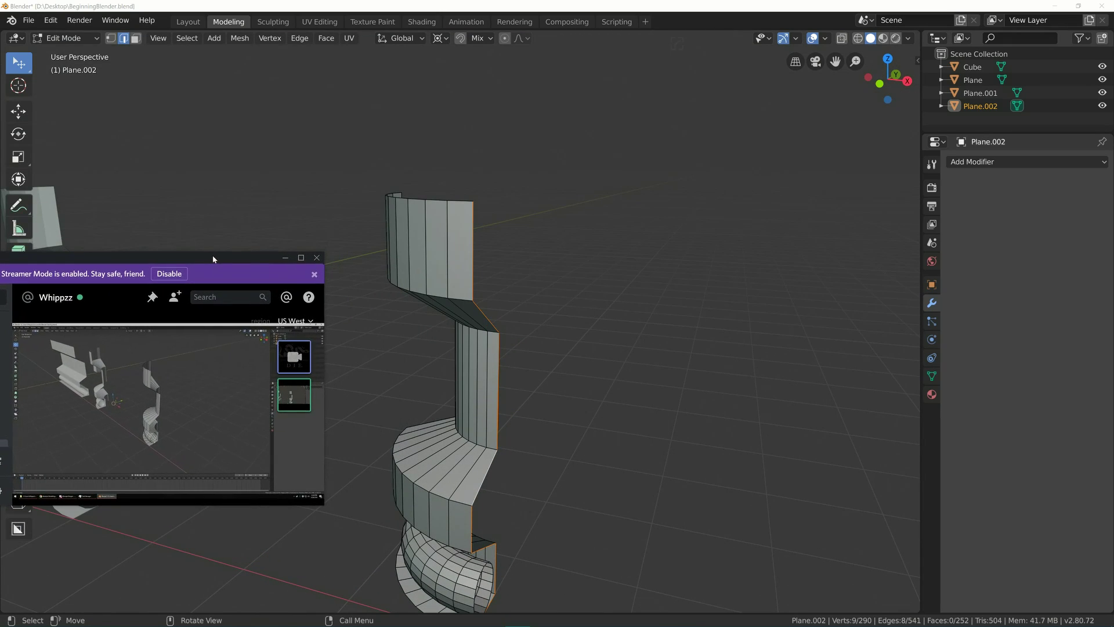
- Add the pipe's end edge loop to the selected wall end profile, keeping other boundary edges out of the selection
middle_click_drag(515, 288, 446, 239)
left_click(486, 229, "alt+shift")
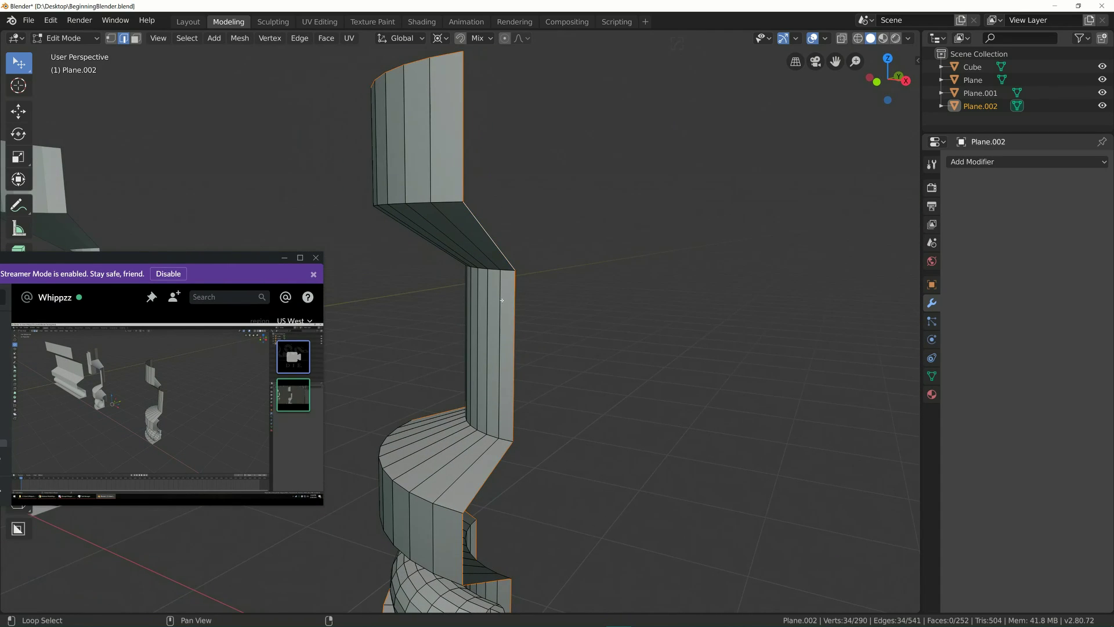
left_click(518, 367, "alt+shift")
middle_click_drag(517, 366, 555, 274, "shift")
mouse_move(528, 328)
middle_mouse_down("shift")
mouse_move(524, 287)
mouse_move(514, 325)
middle_mouse_up("shift")
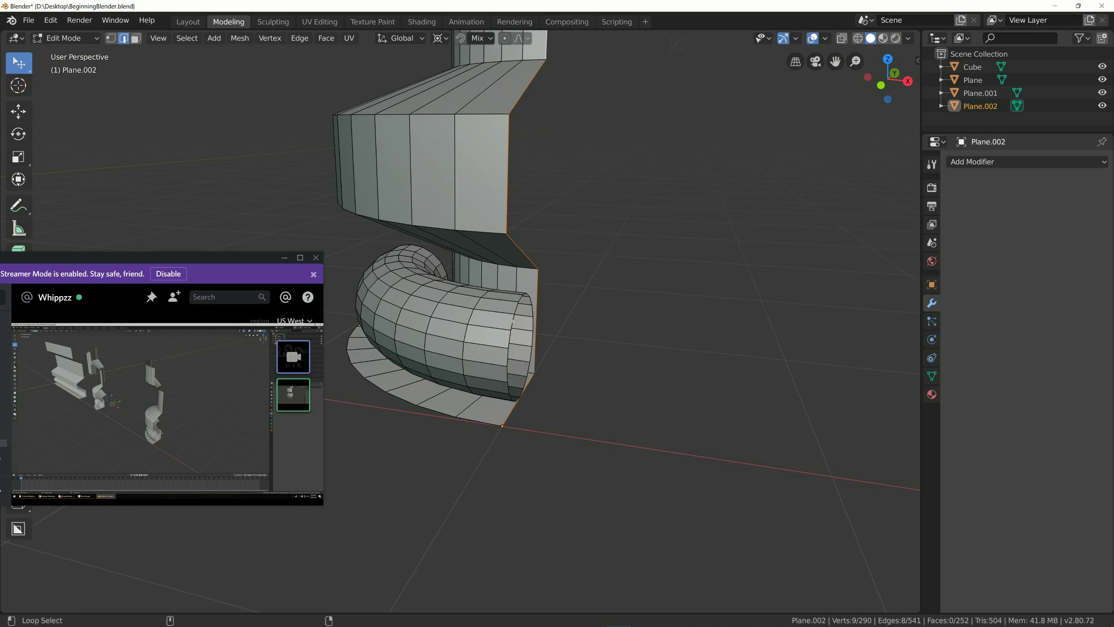
left_click(513, 323, "alt+shift")
middle_click_drag(528, 294, 525, 318, "shift")
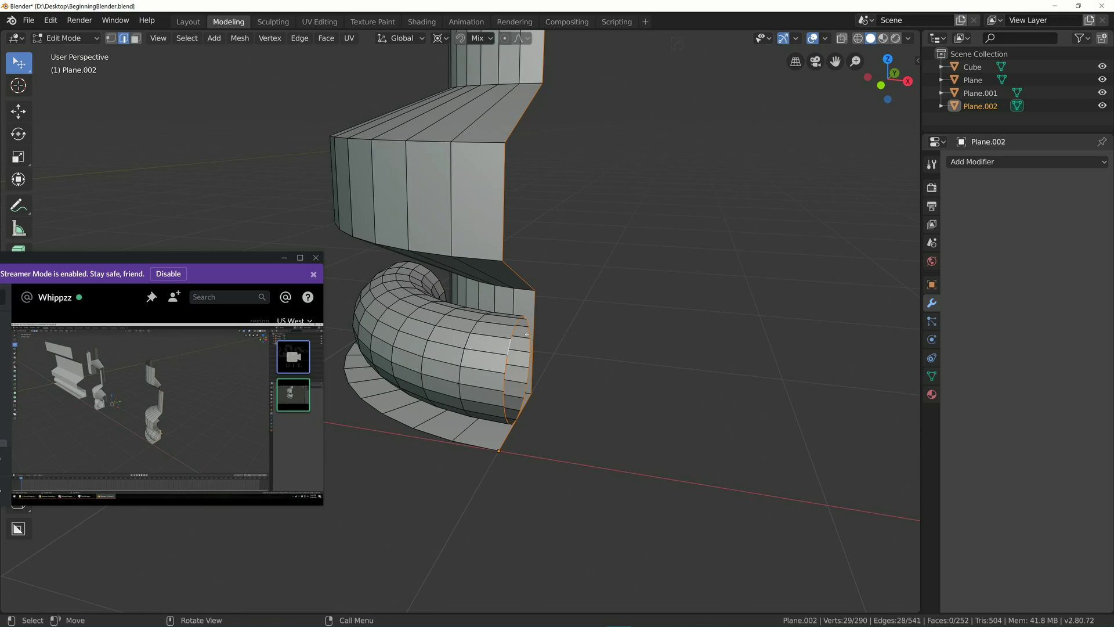
- Invert the selection and delete the selected edges so only the end profile outline remains, and save the file
left_click(526, 334, "ctrl")
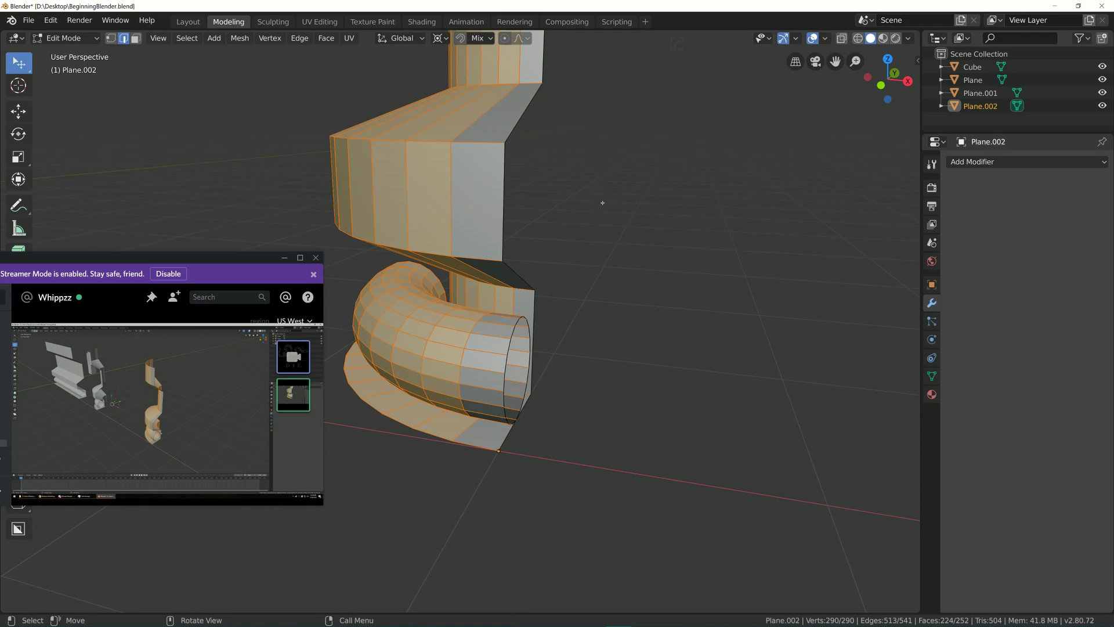
key("x")
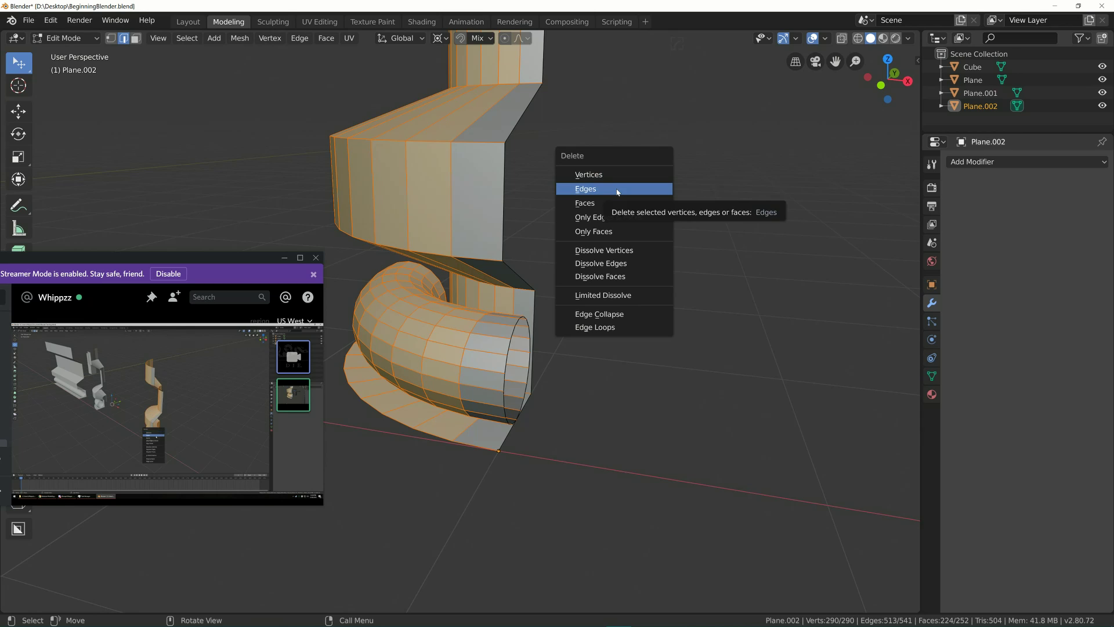
left_click(616, 188)
scroll(616, 190, "down", 4)
middle_click_drag(562, 195, 566, 244)
scroll(594, 219, "down", 3)
key("ctrl+s")
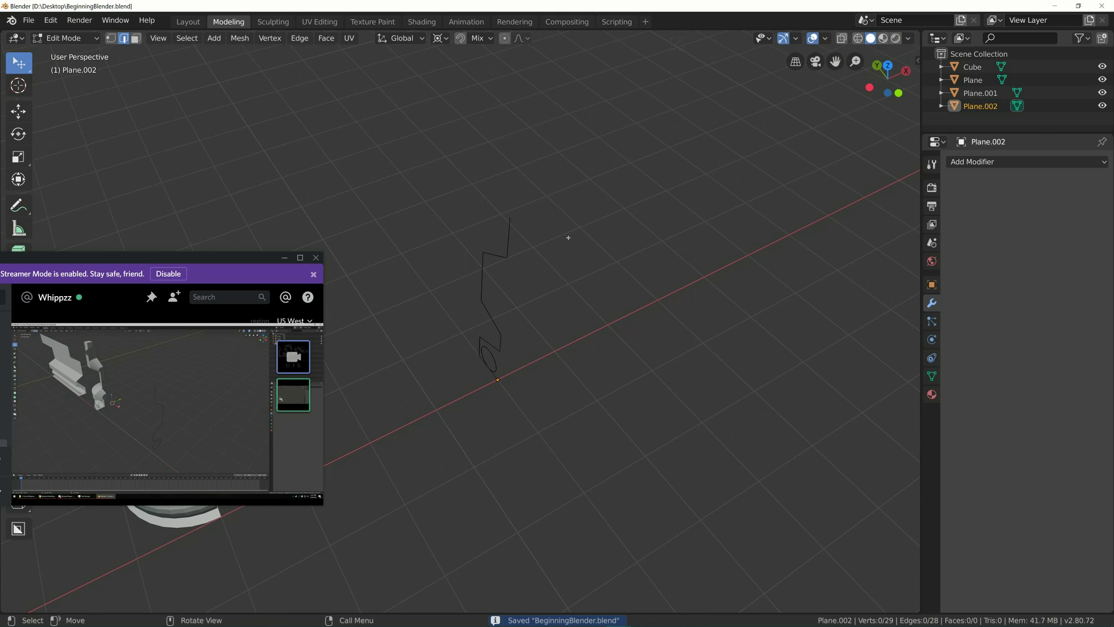
key("ctrl+s")
- Leave Edit Mode and examine the bare profile outline from several angles
scroll(544, 262, "up", 4)
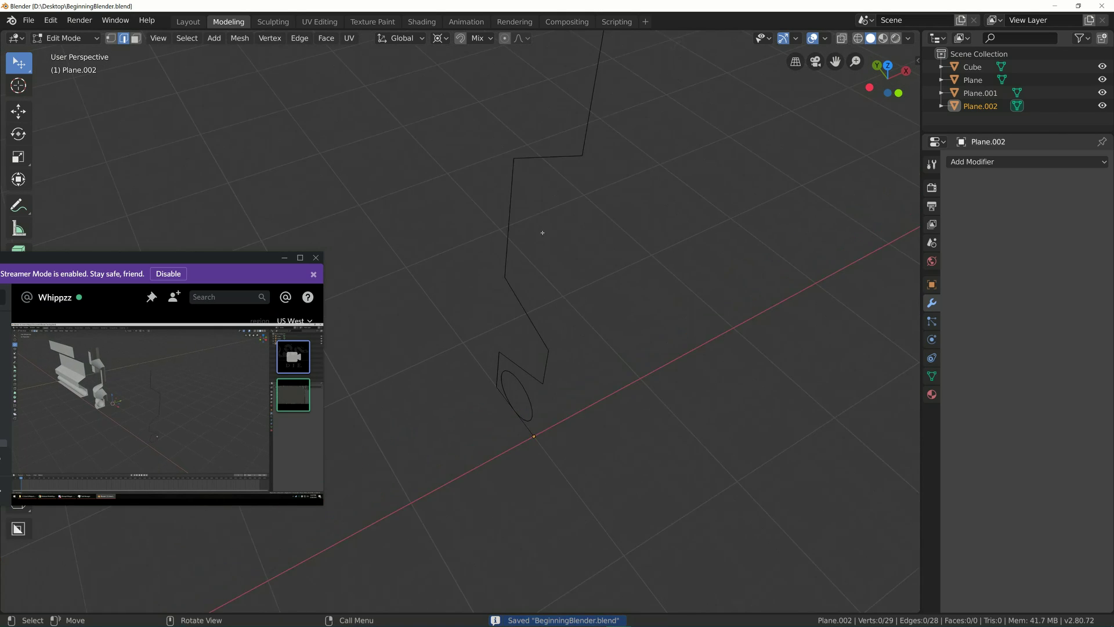
middle_click_drag(542, 233, 513, 258)
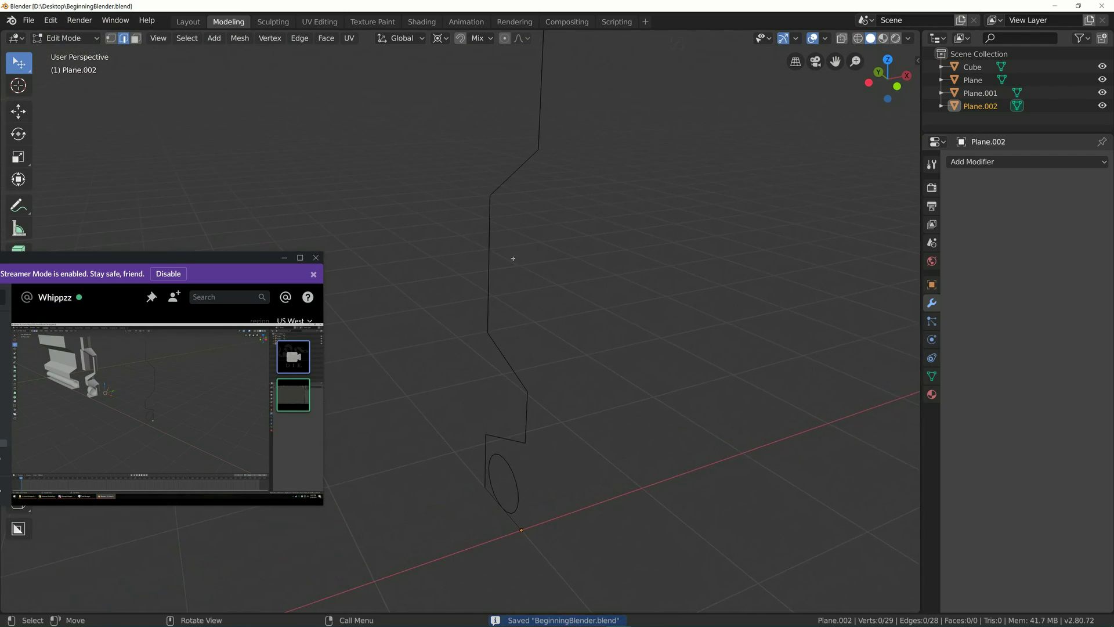
scroll(513, 258, "down", 3)
key("Tab")
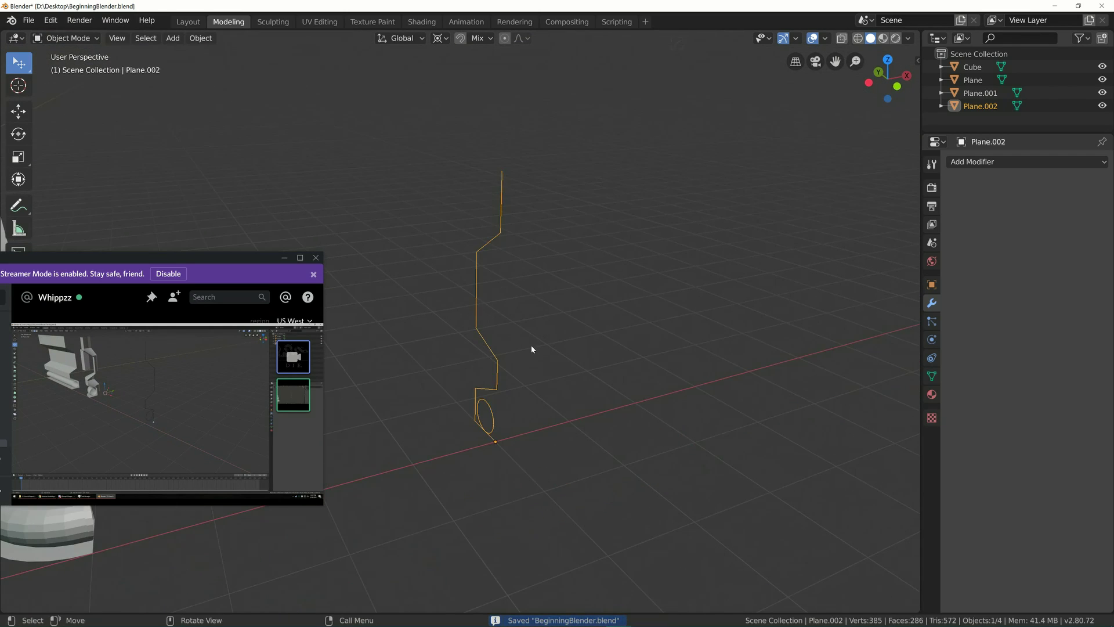
middle_click_drag(532, 346, 524, 351)
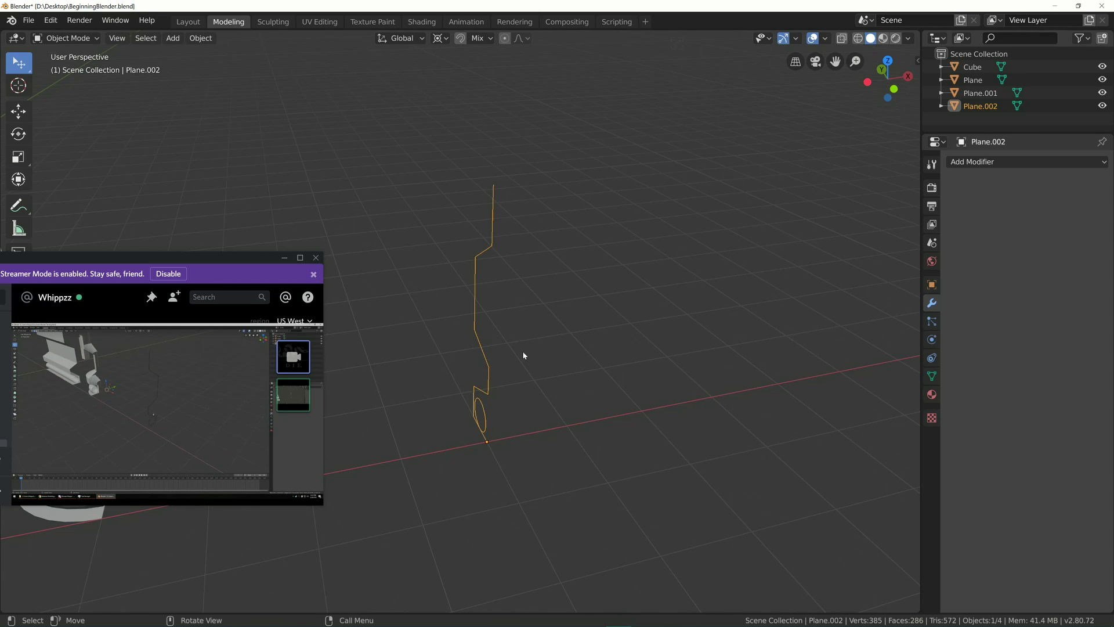
mouse_move(529, 352)
middle_mouse_down()
mouse_move(540, 356)
mouse_move(530, 346)
middle_mouse_up()
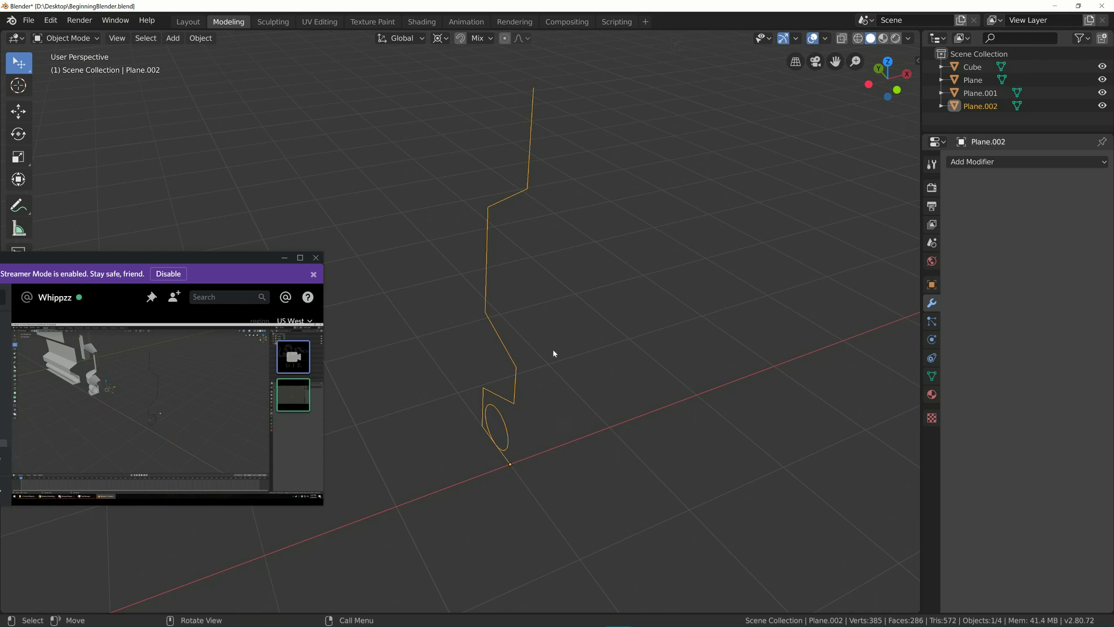
middle_click_drag(555, 352, 513, 347)
scroll(513, 347, "down", 4)
left_click(493, 334)
scroll(490, 334, "up", 3)
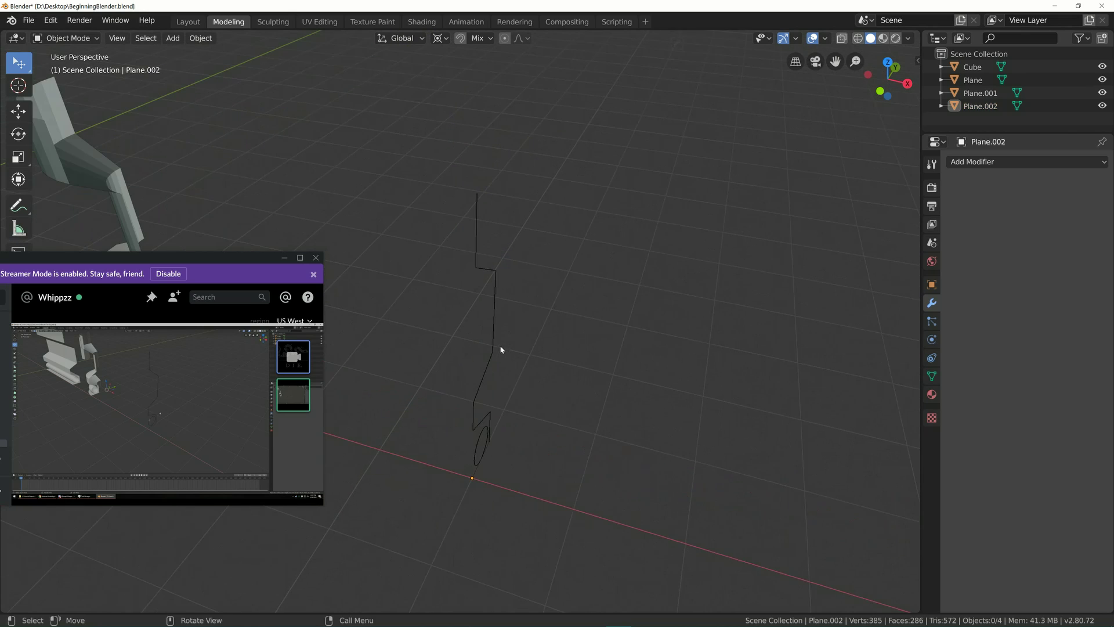
- Reopen the profile outline in Edit Mode with nothing selected in vertex select mode, and save the file
left_click(481, 387)
key("Tab")
middle_click_drag(479, 386, 525, 371)
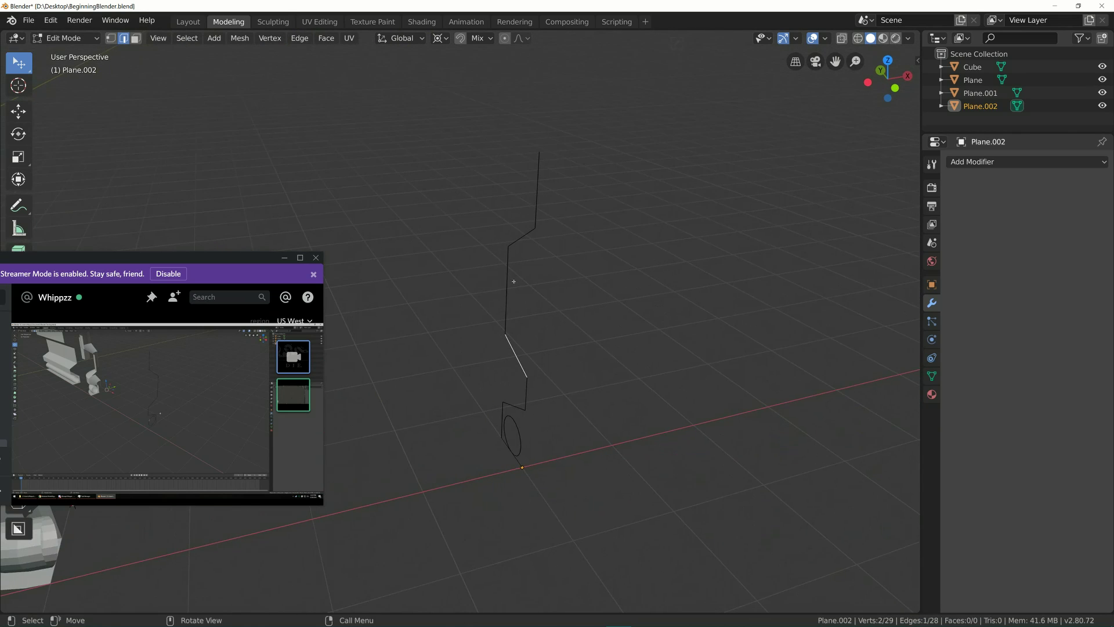
key("alt+a")
middle_click_drag(502, 433, 404, 424)
key("ctrl+s")
key("1")
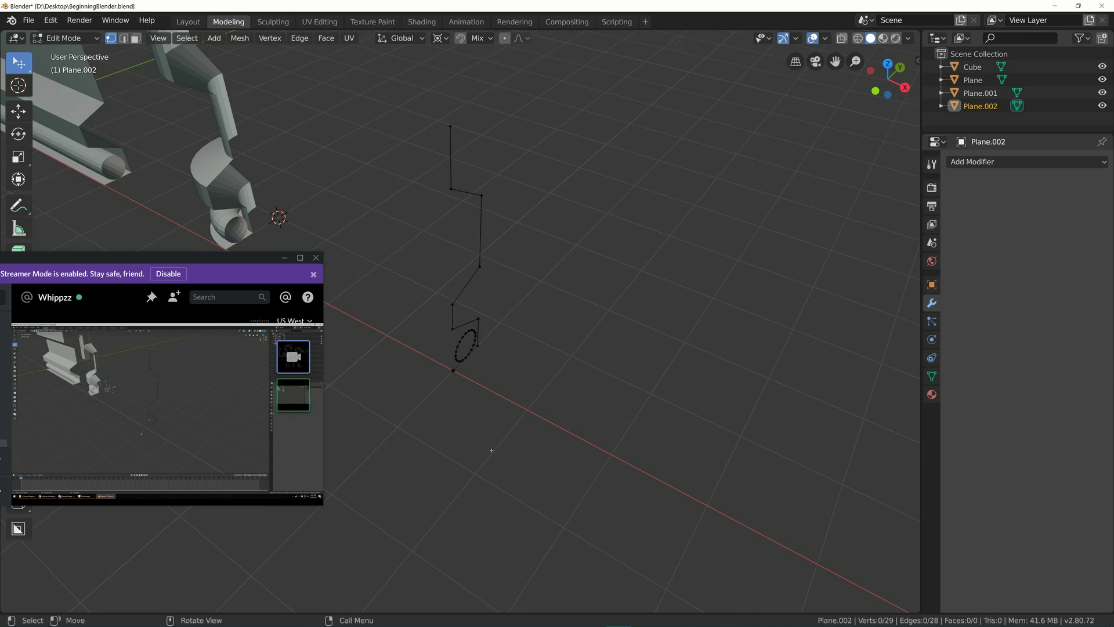
- Inspect the outline's vertices from other angles and return to Object Mode
middle_click_drag(444, 373, 506, 394)
scroll(506, 394, "down", 3)
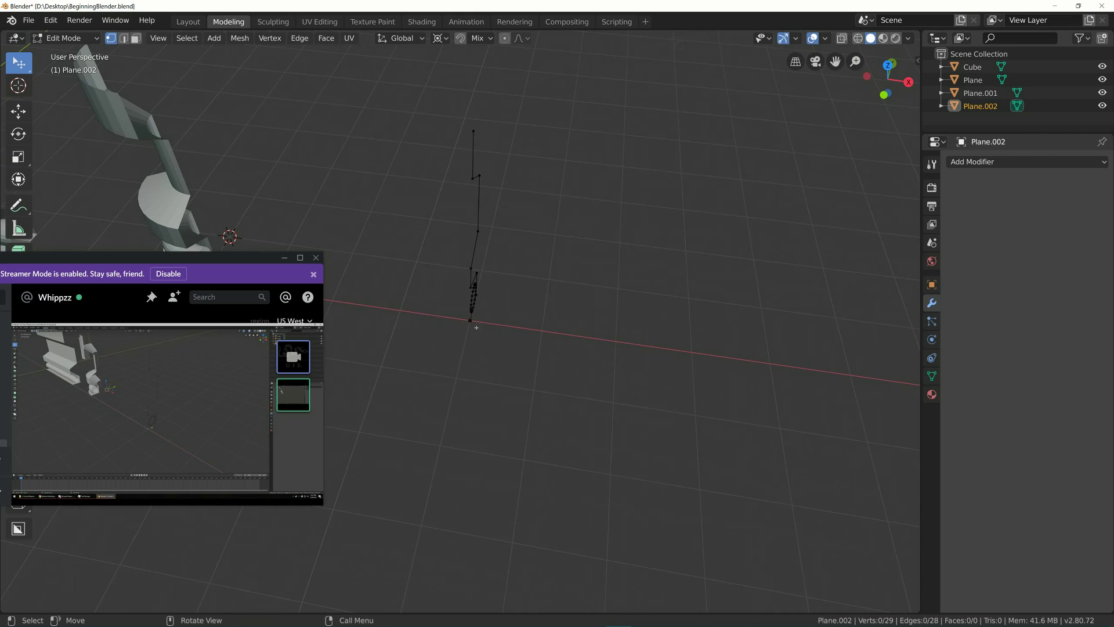
middle_click_drag(476, 326, 457, 345)
key("Tab")
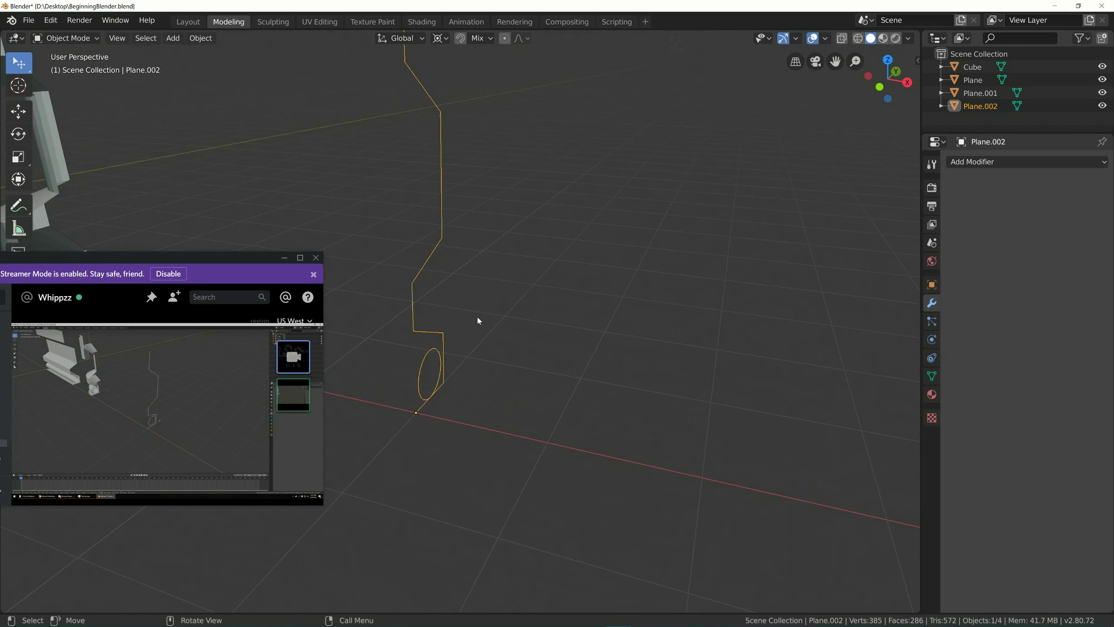
- Move the profile outline object 1 m along X and 1 m along Y, keeping its height locked
key("Tab")
middle_click_drag(477, 318, 473, 331)
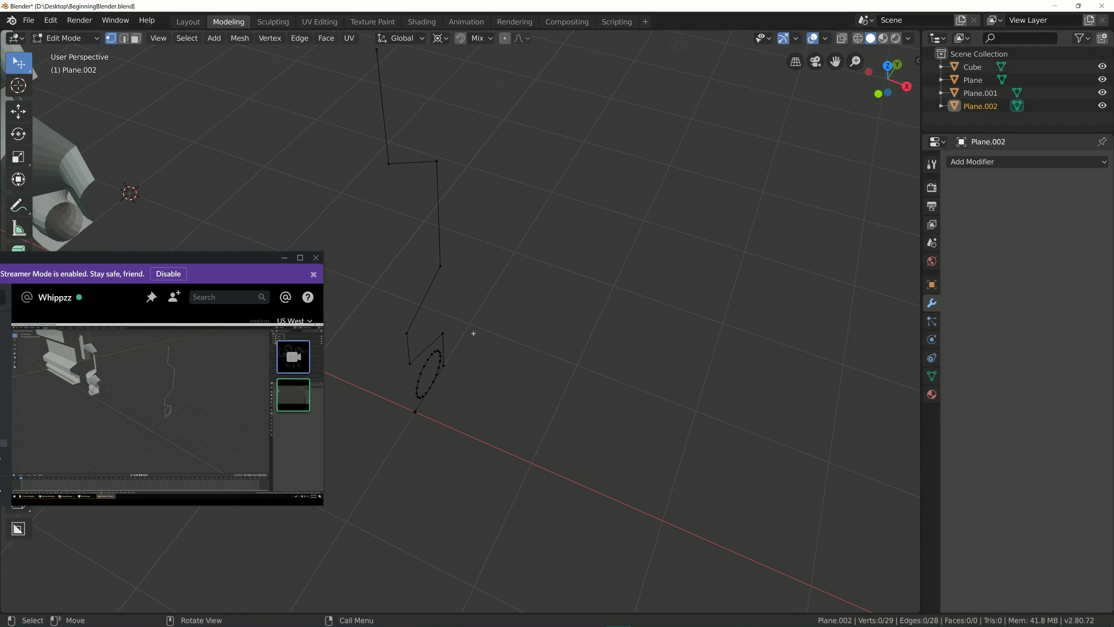
key("Tab")
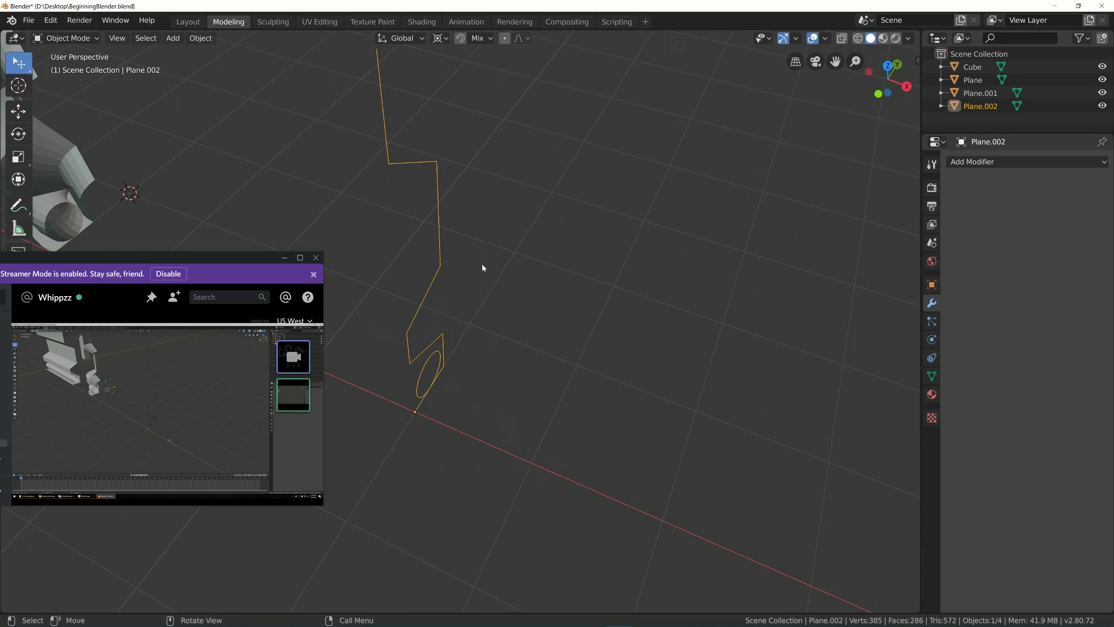
middle_click_drag(520, 263, 478, 323)
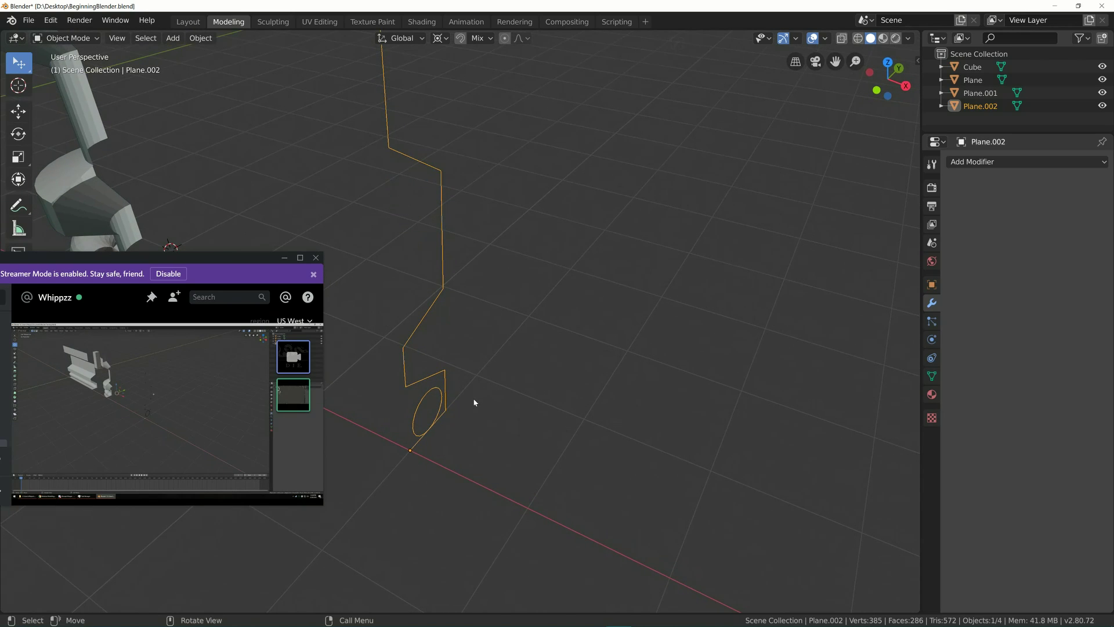
key("g")
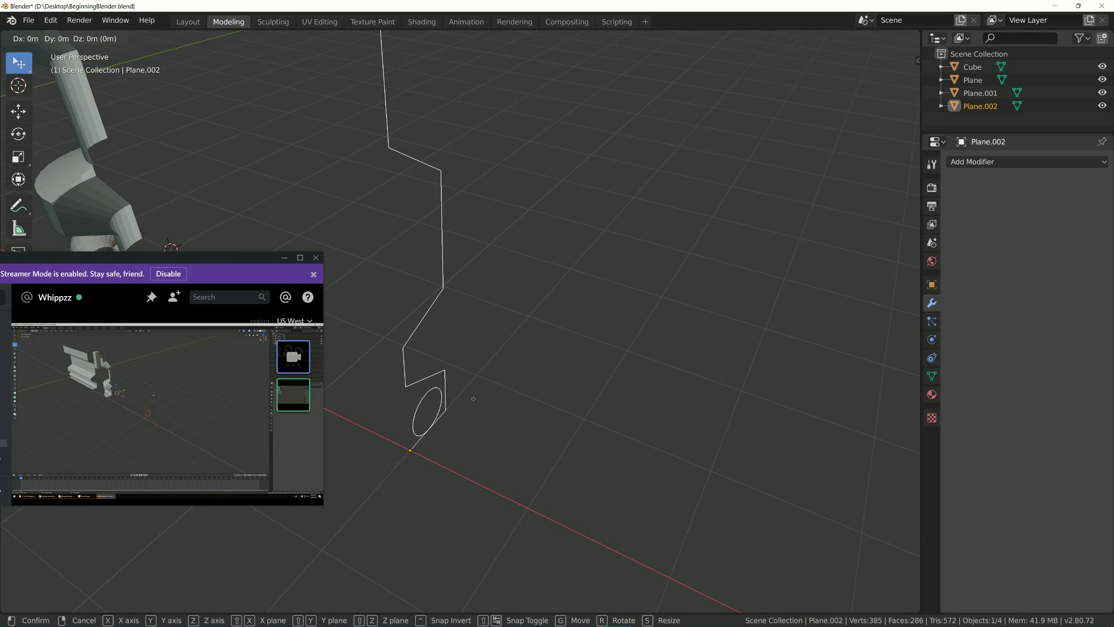
key("shift+z")
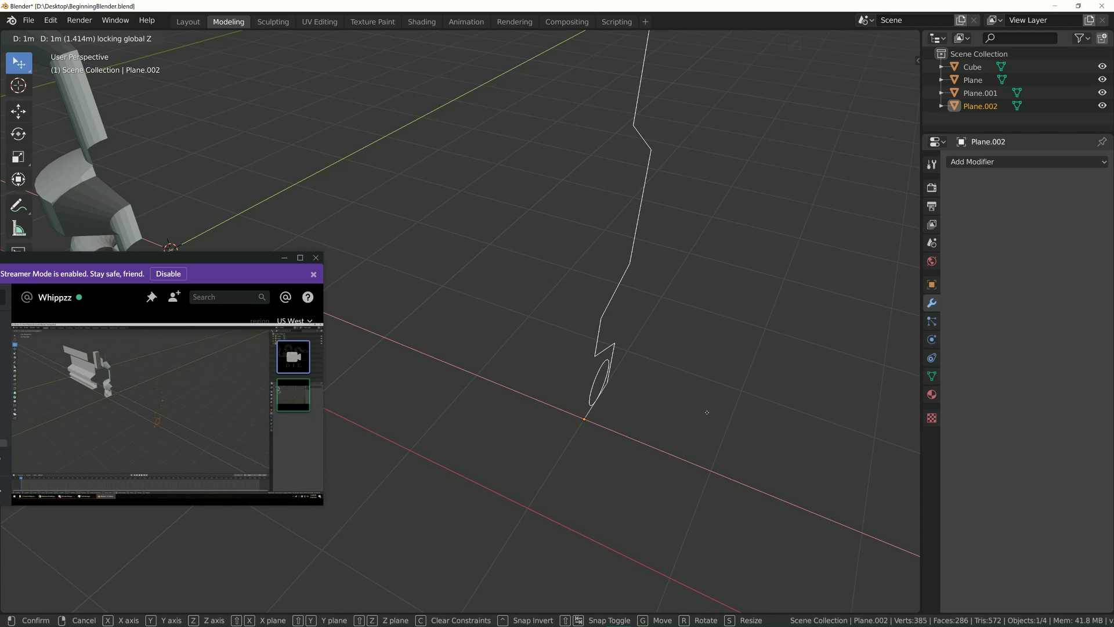
left_click(699, 417)
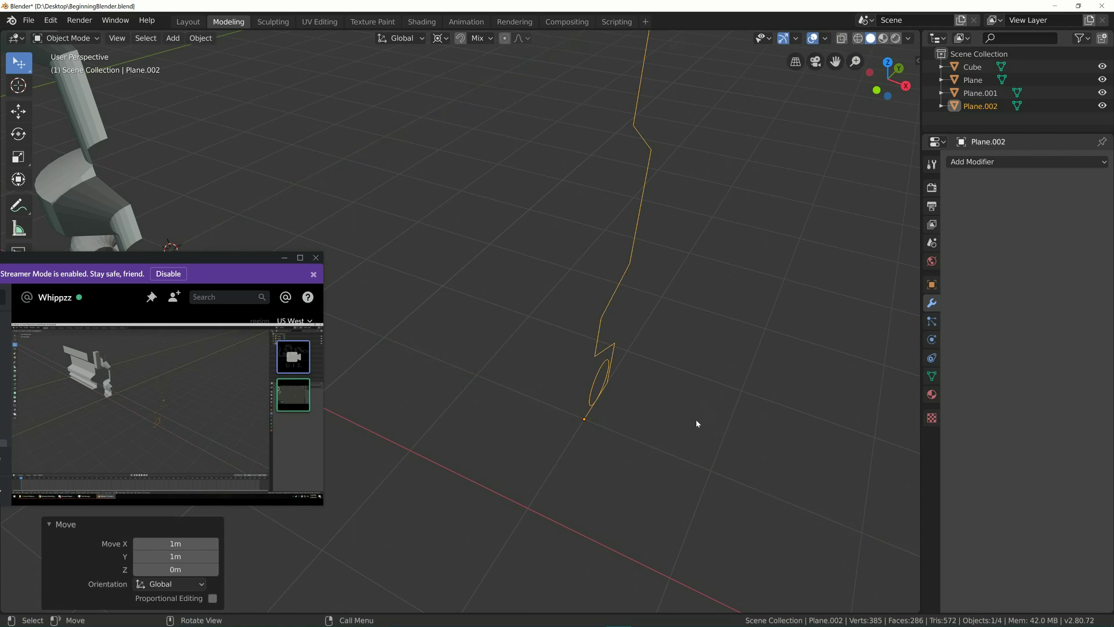
- Compare the profile outline with its object origin in Object Mode and Edit Mode from several angles
middle_click_drag(695, 419, 613, 334)
scroll(613, 334, "up", 1)
key("Tab")
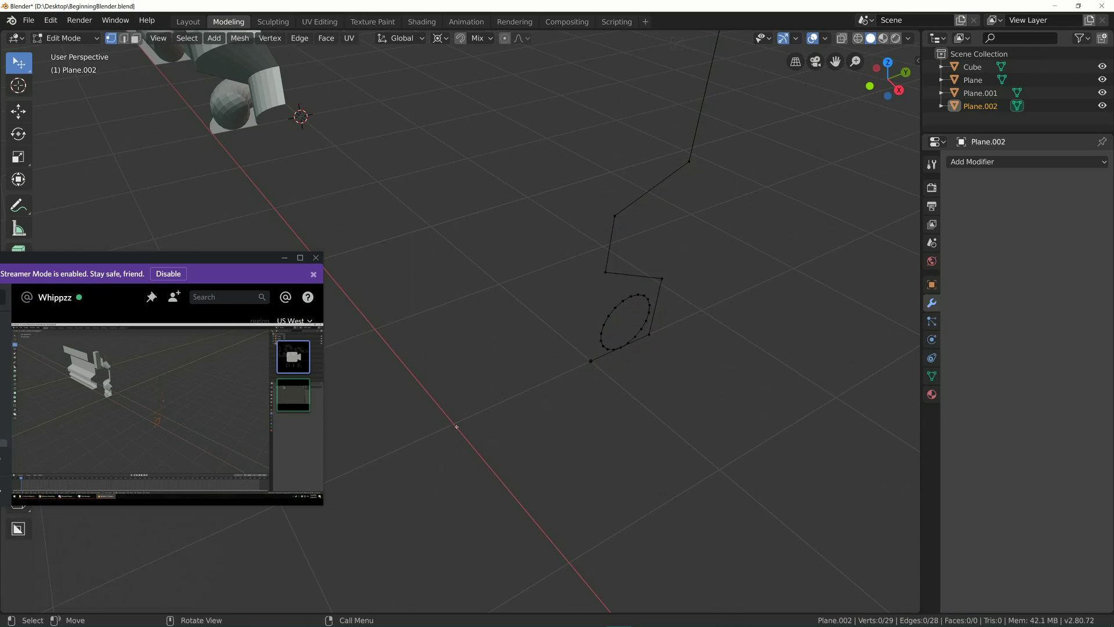
key("Tab")
left_click(586, 372)
key("Tab")
key("Tab")
middle_click_drag(597, 368, 576, 396)
key("Tab")
key("Tab")
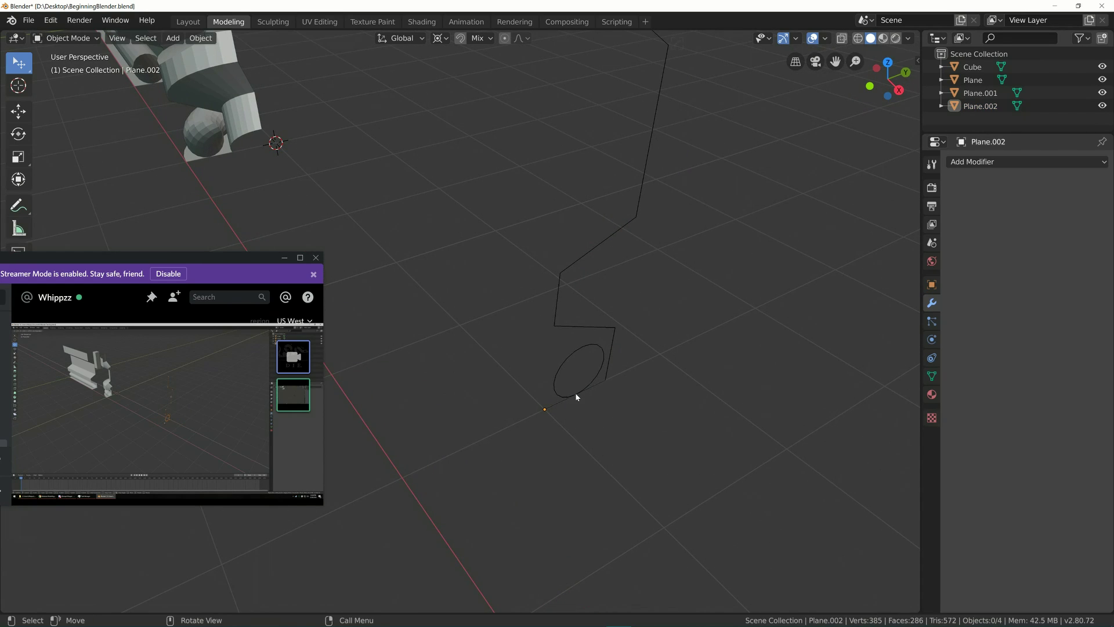
- Move the profile outline object -1 m along Y so its origin sits on the world X axis
left_click(577, 395)
key("g")
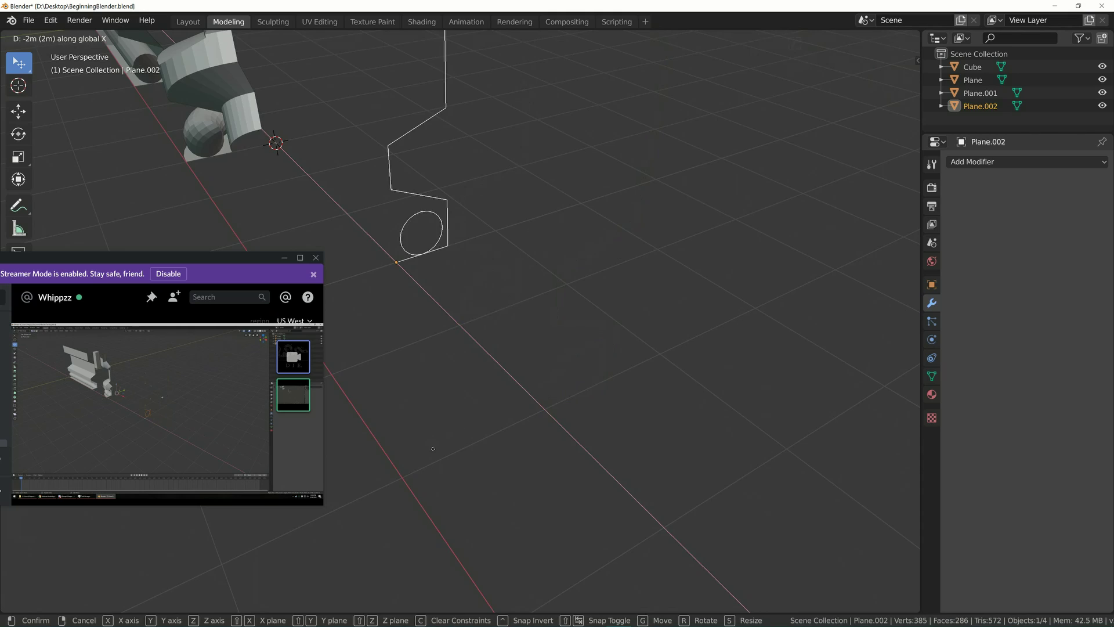
key("y")
left_click(400, 480, "ctrl")
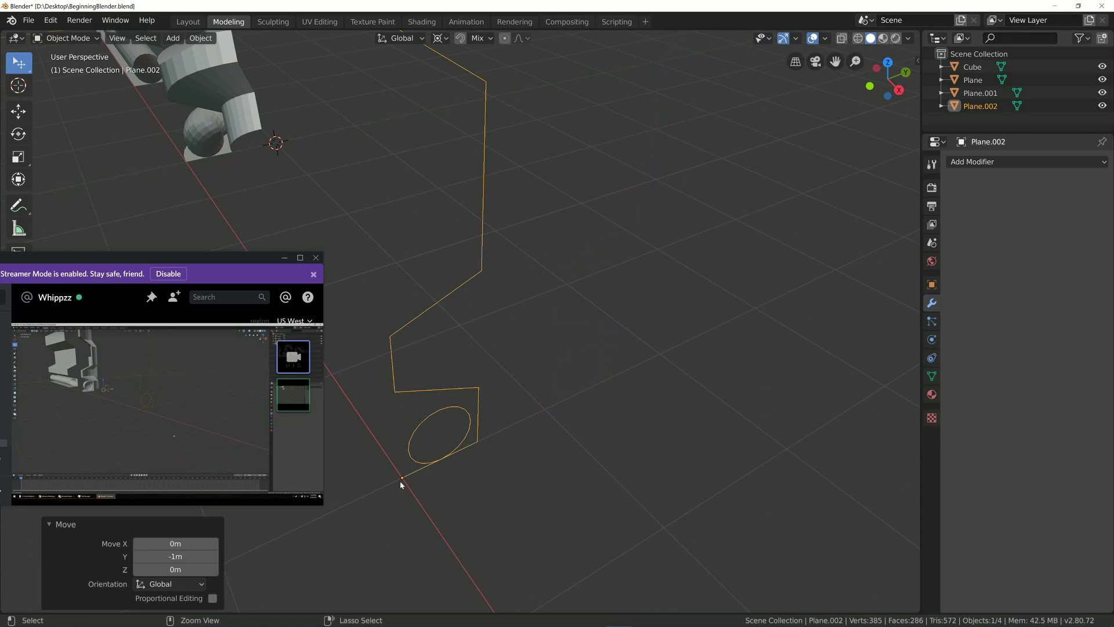
- Open the profile outline in Edit Mode and select all of its vertices
middle_click_drag(401, 480, 428, 474)
key("Tab")
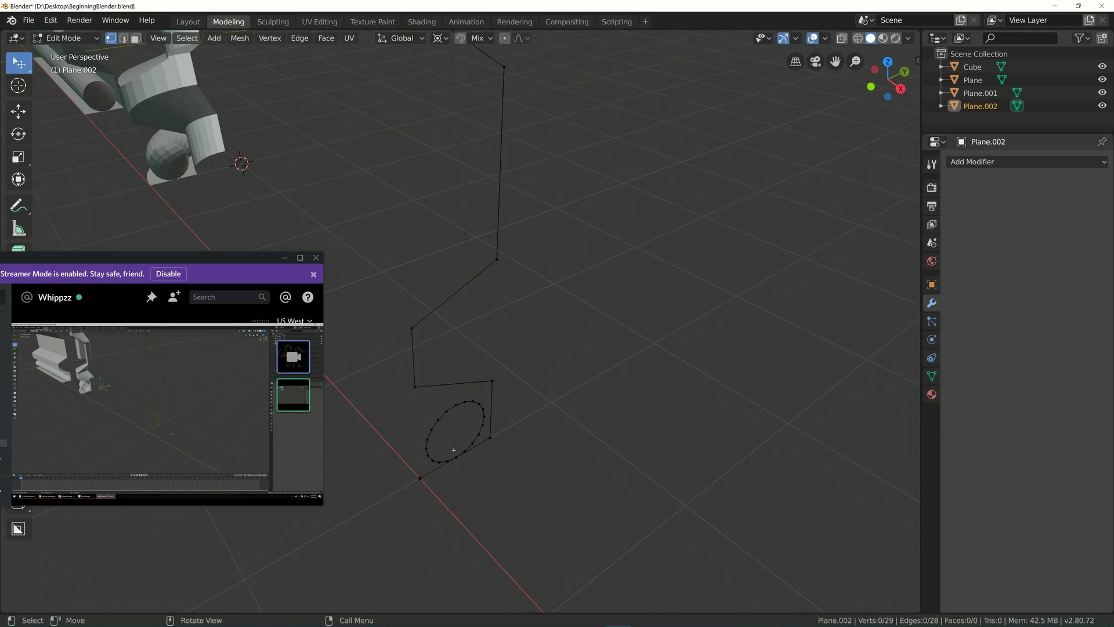
key("a")
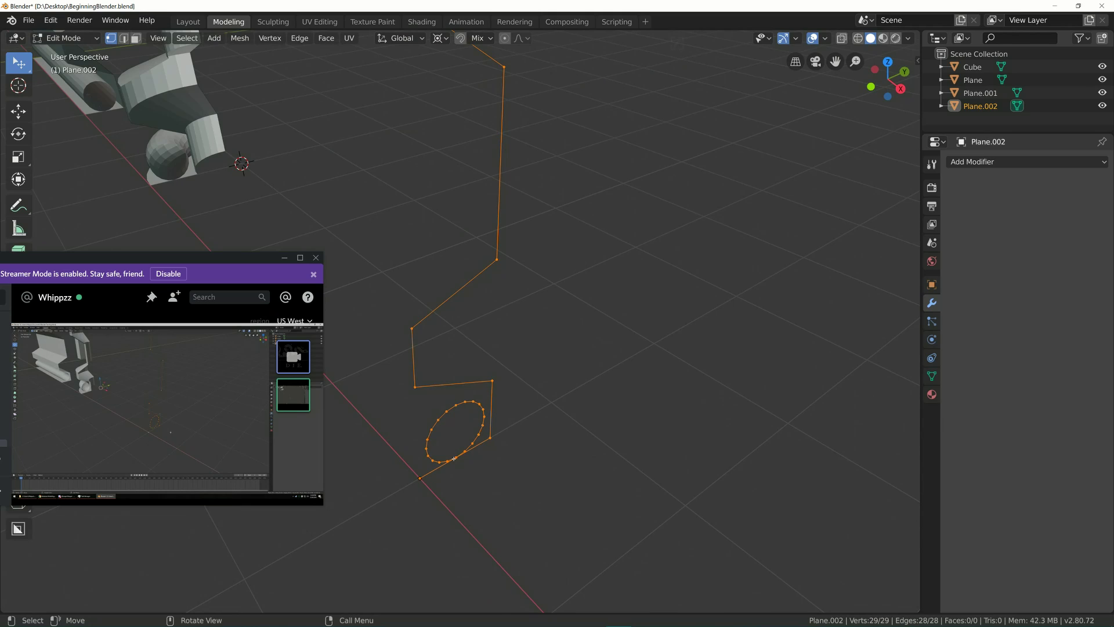
- Try to move the selected outline vertices 1.76 m along Y away from the object origin
key("g")
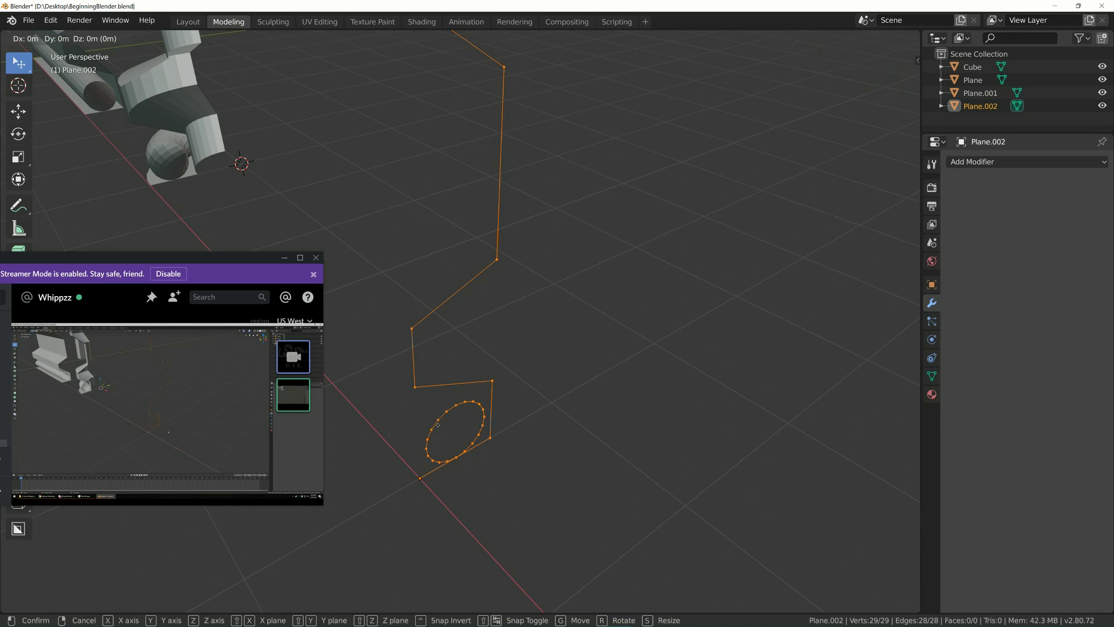
key("x")
key("y")
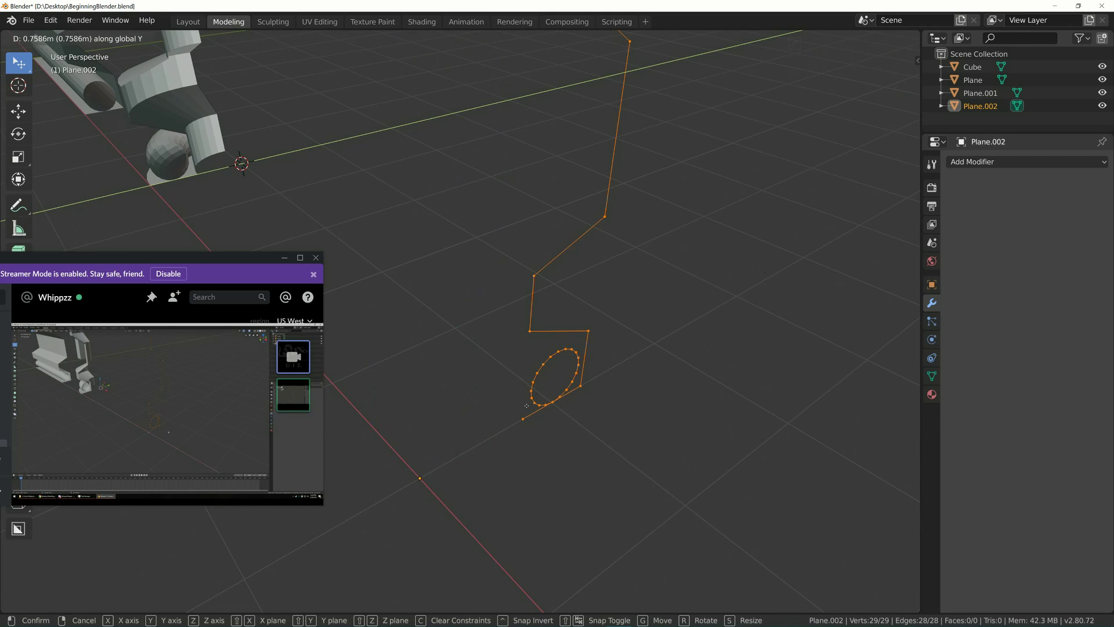
left_click(553, 398)
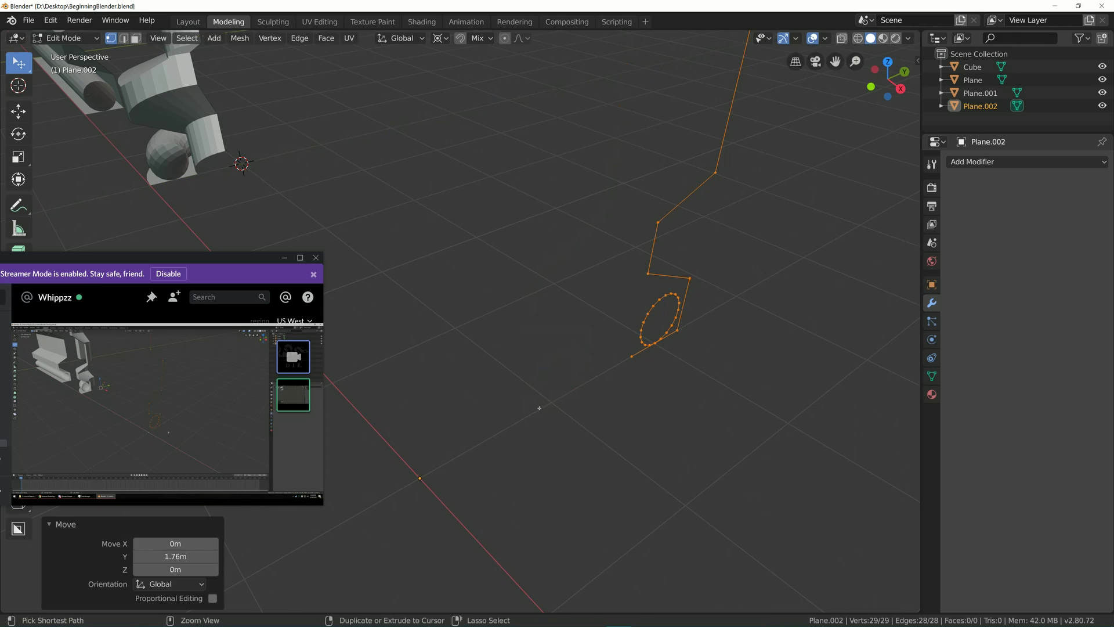
- Move all outline vertices exactly 1 m along Y, away from the object origin
middle_click_drag(553, 398, 549, 387)
key("g")
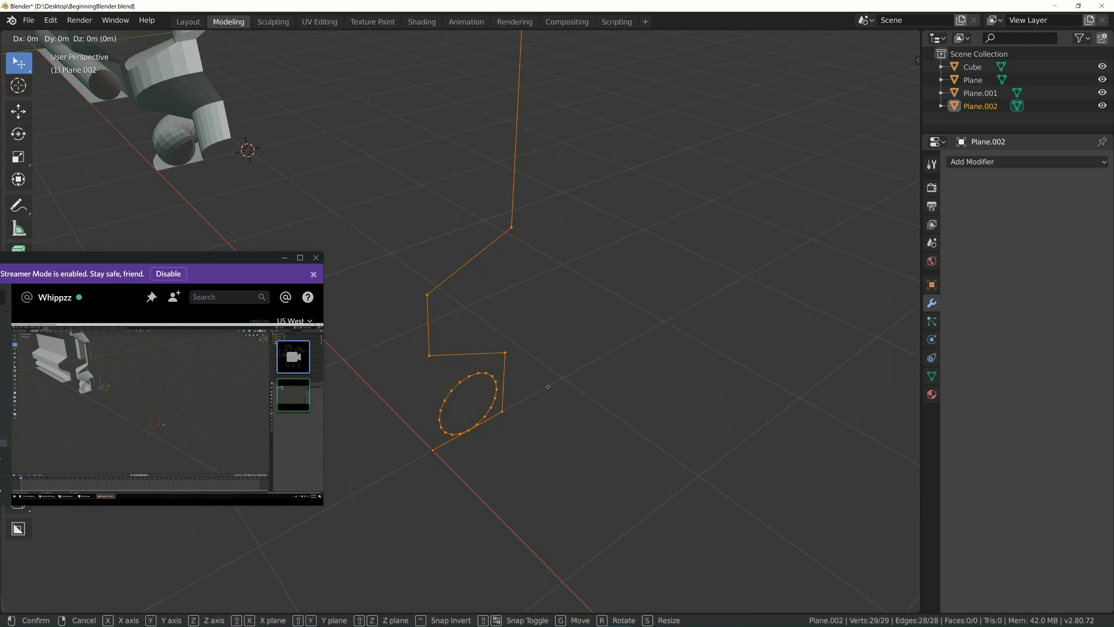
key("y")
key("1")
key("Return")
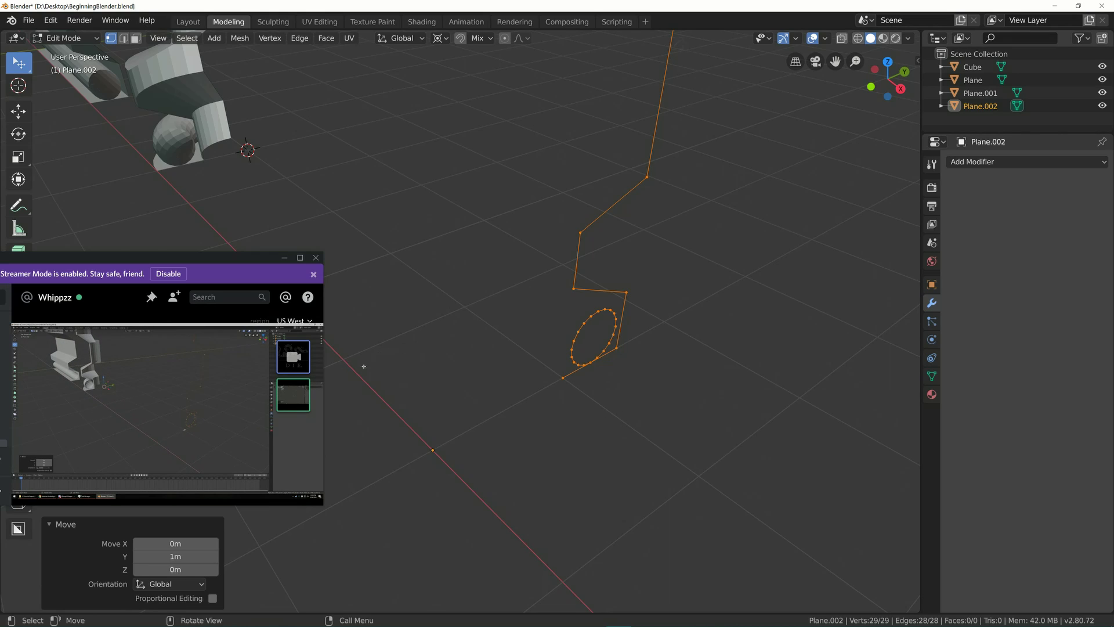
- Return to Object Mode and snap the 3D cursor to the profile outline's object origin
left_click_drag(207, 256, 237, 221)
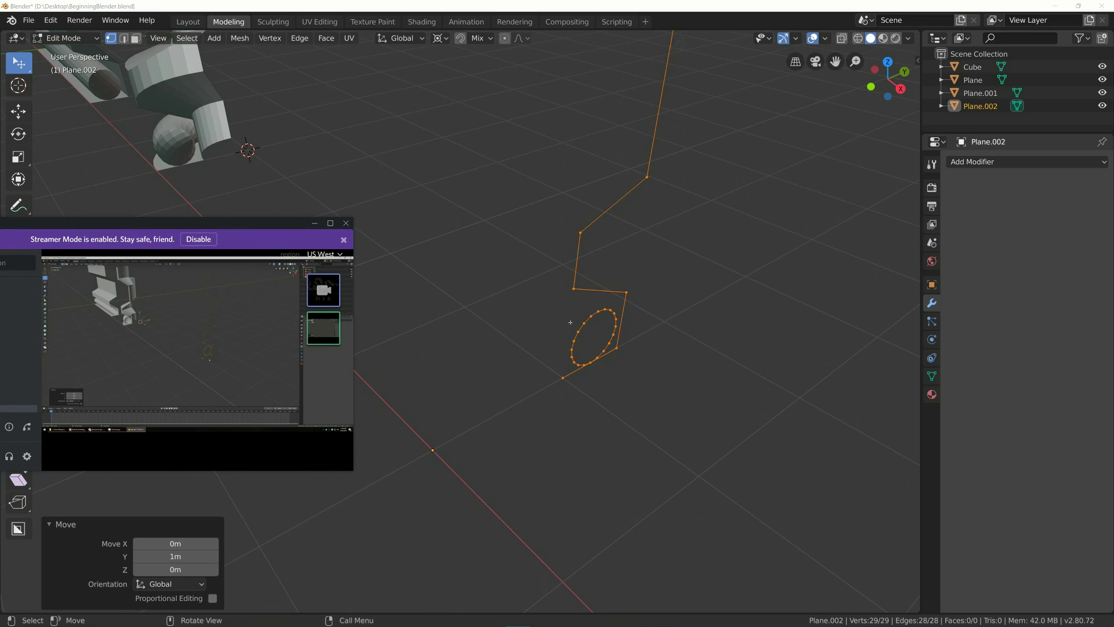
left_click(571, 322)
middle_click_drag(571, 322, 505, 386)
key("Tab")
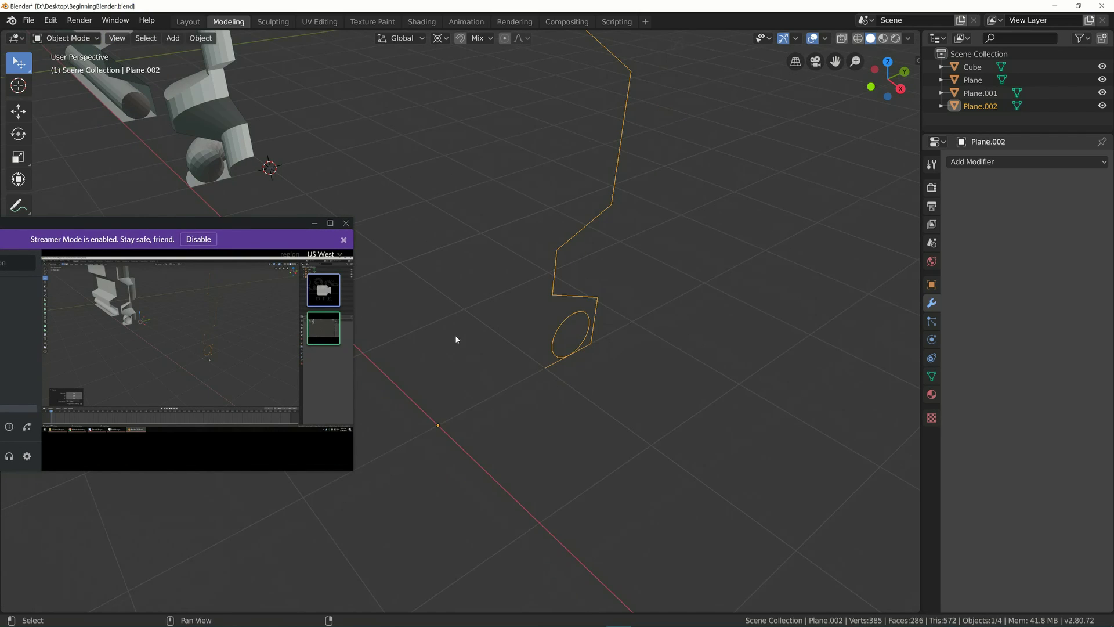
middle_click_drag(456, 339, 481, 457, "shift")
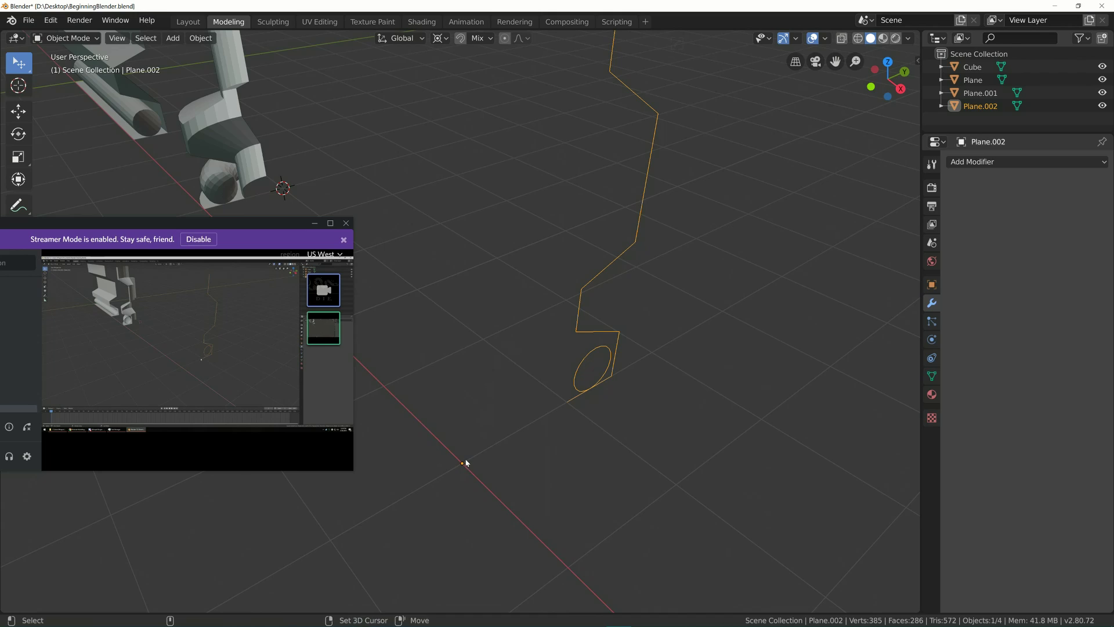
key("shift+s")
key("shift+s")
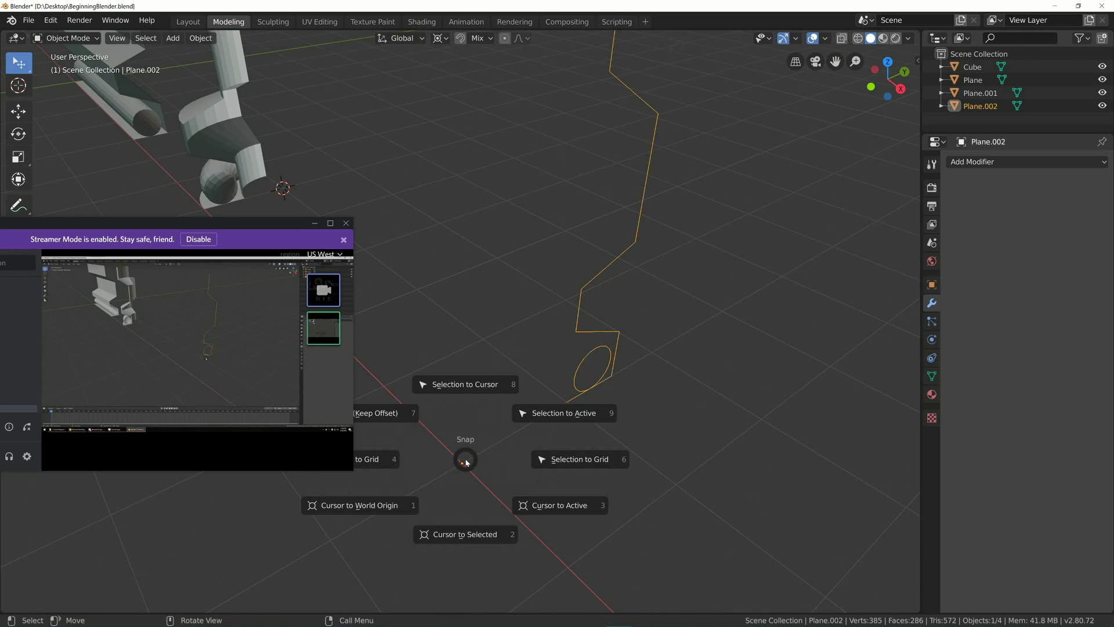
left_click(468, 532)
- Select all of the outline's vertices in Edit Mode and activate the Spin tool around the 3D cursor
middle_click_drag(515, 462, 520, 400)
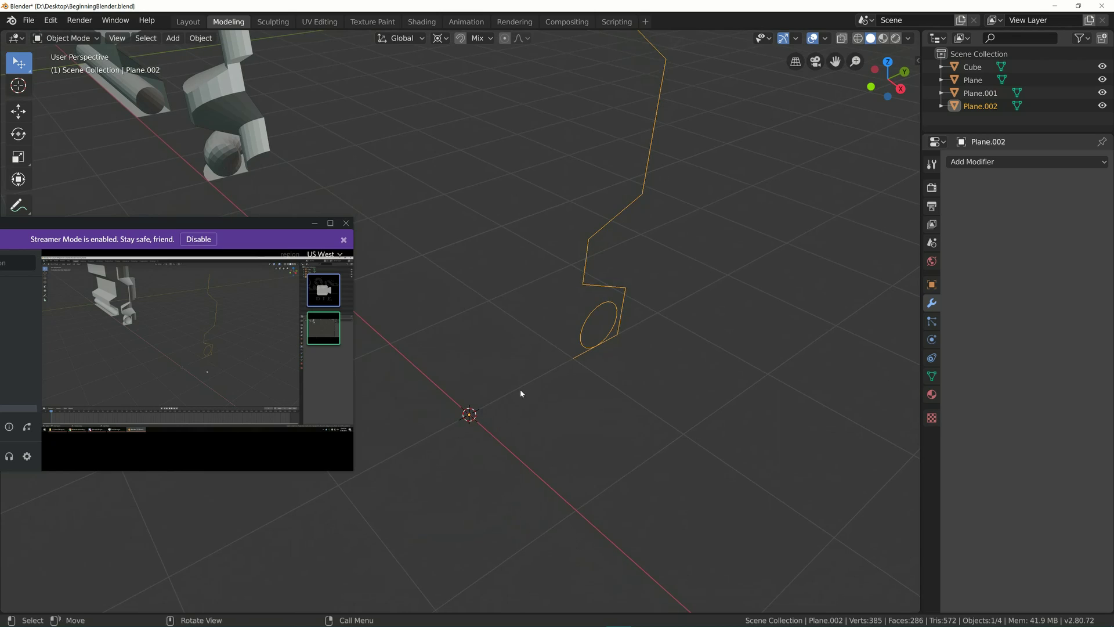
key("Tab")
middle_click_drag(534, 301, 582, 341)
key("a")
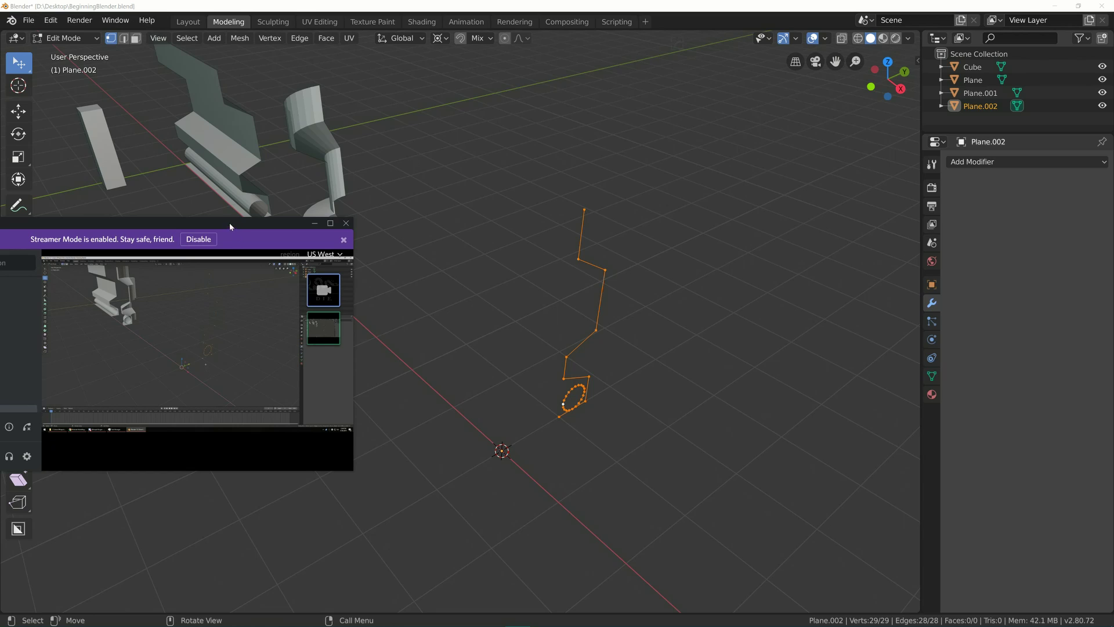
left_click_drag(229, 222, 232, 121)
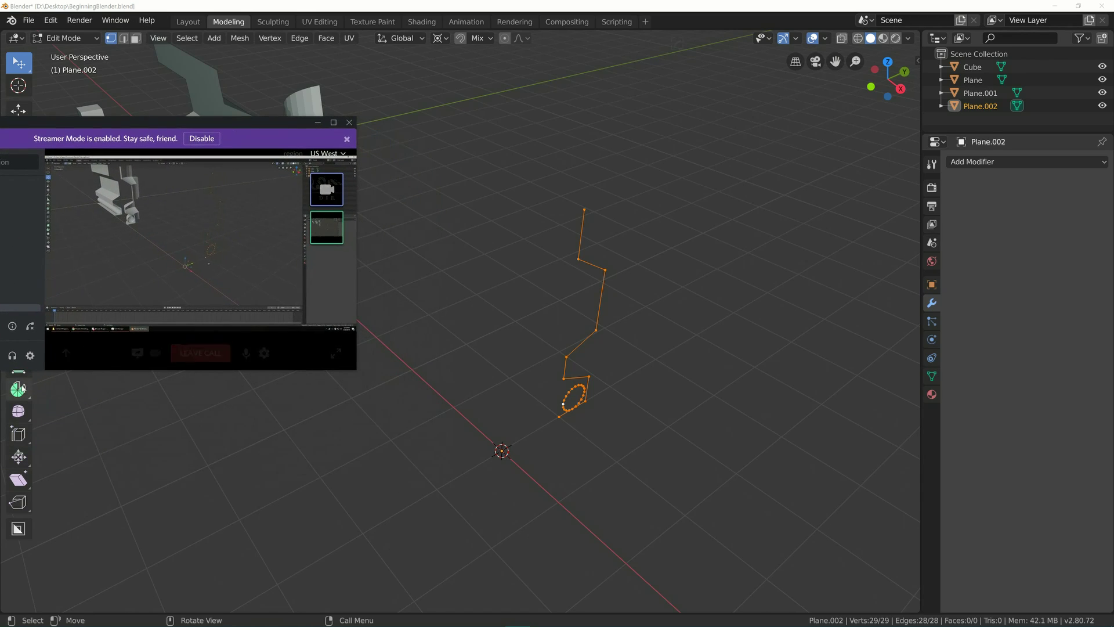
left_click(21, 388)
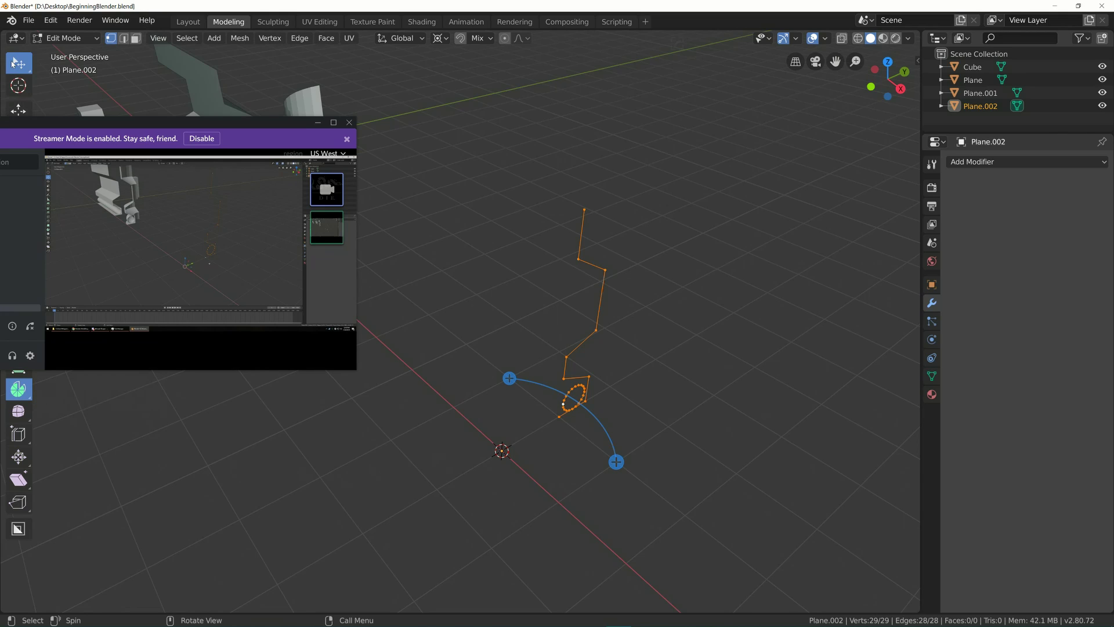
- Bring the floating stream window back over the viewport and shift it slightly
left_click(18, 62)
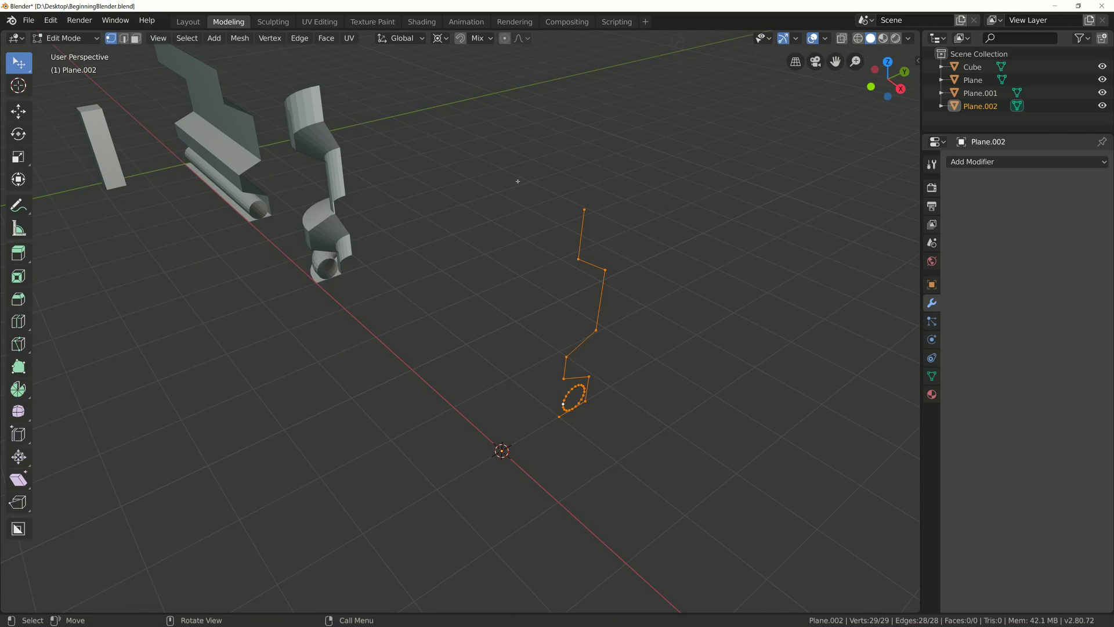
key("alt+Tab")
left_click_drag(119, 121, 107, 117)
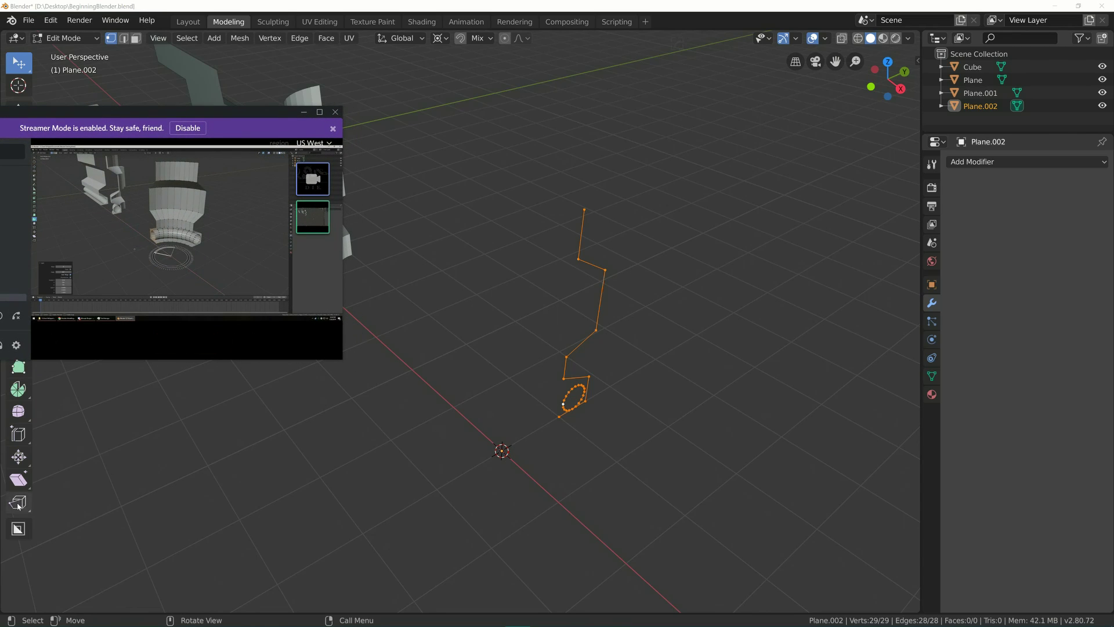
- Spin the selected moulding profile around the 3D cursor by 90° with 9 steps
left_click(18, 388)
left_click_drag(508, 379, 525, 385)
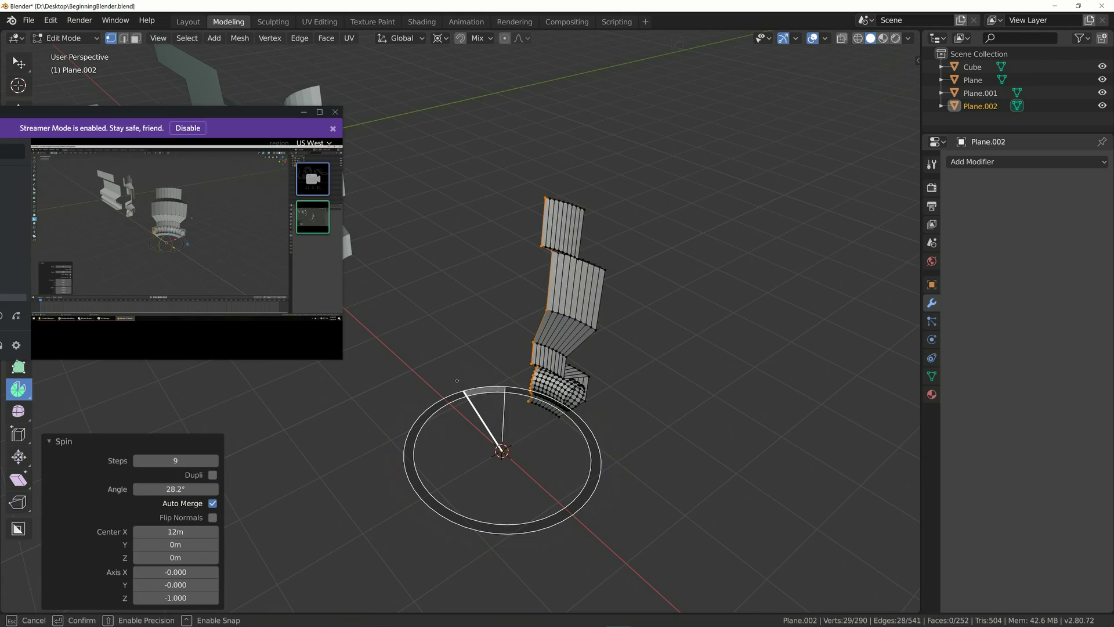
left_click(174, 489)
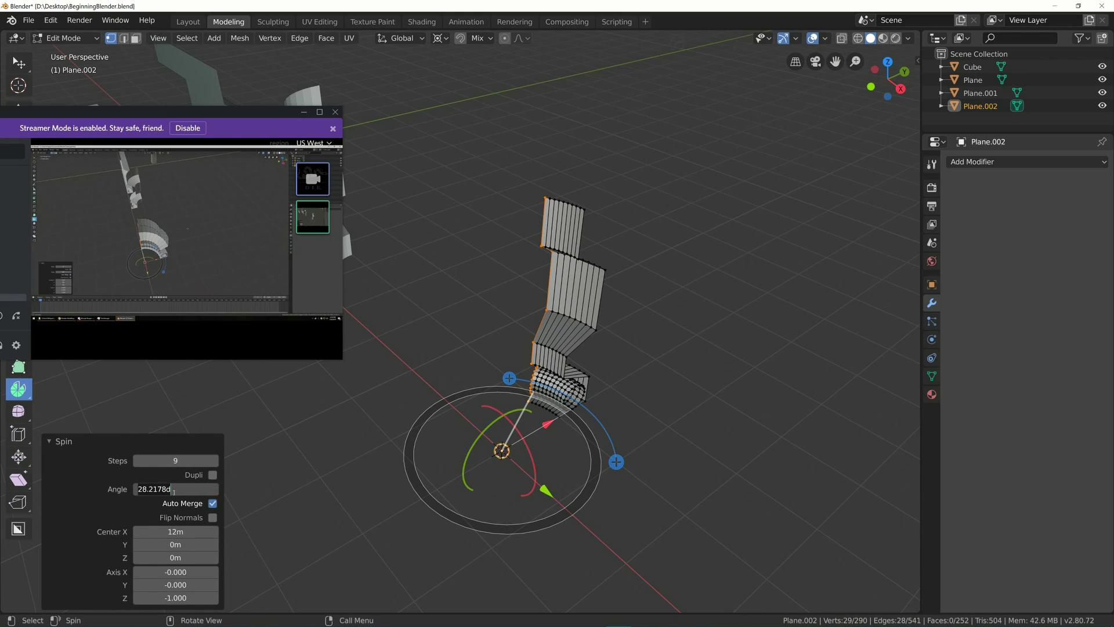
left_click(174, 490)
key("ctrl+a")
type("90")
key("Return")
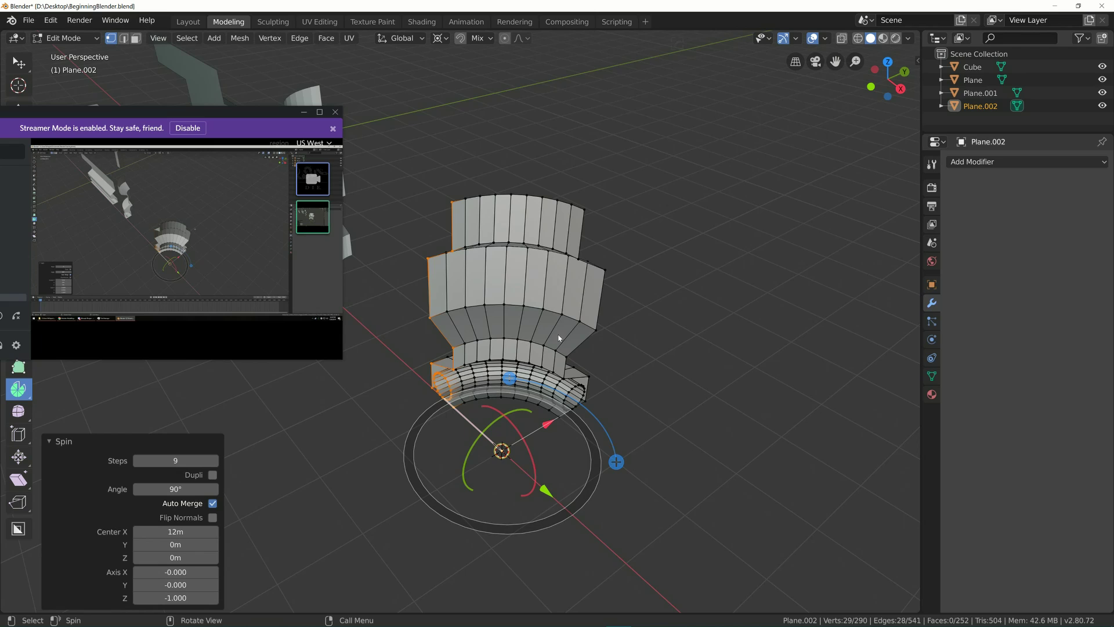
left_click(19, 62)
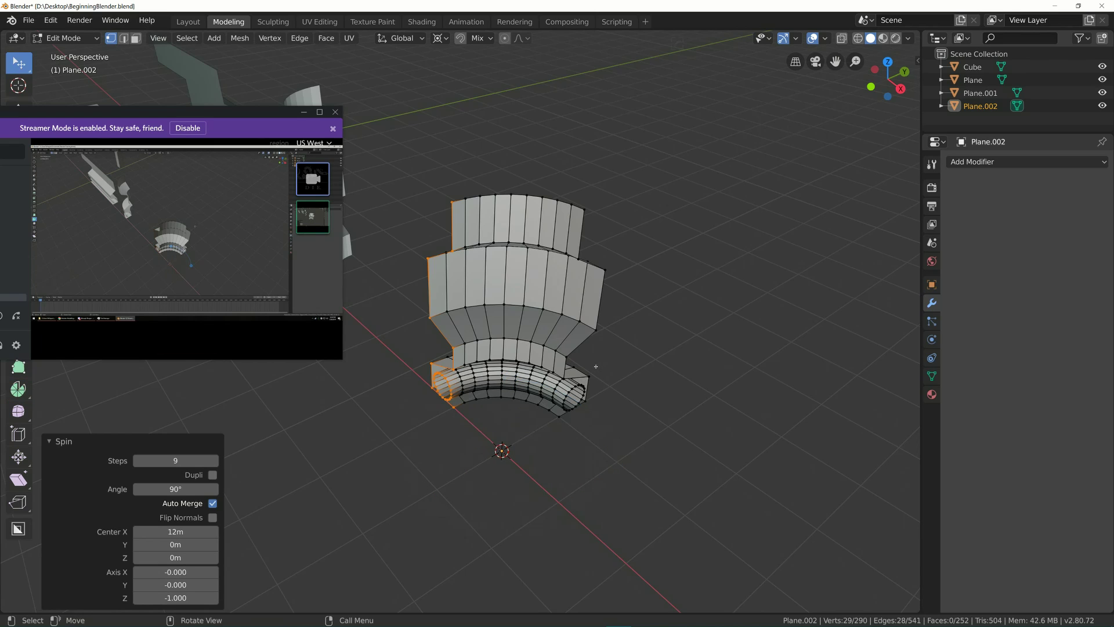
- Deselect the spun mesh, save the file and return to Object Mode
left_click(536, 329)
middle_click_drag(536, 328, 568, 454)
key("ctrl+s")
key("Tab")
scroll(624, 406, "down", 3)
scroll(637, 489, "up", 2)
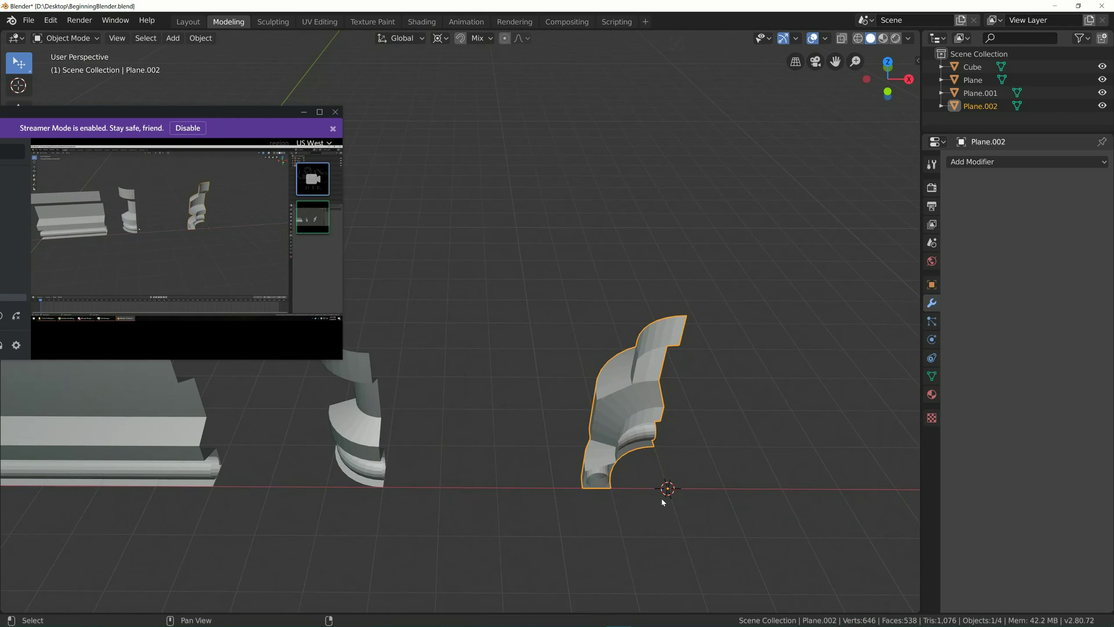
middle_click_drag(664, 502, 492, 517)
scroll(492, 517, "down", 3)
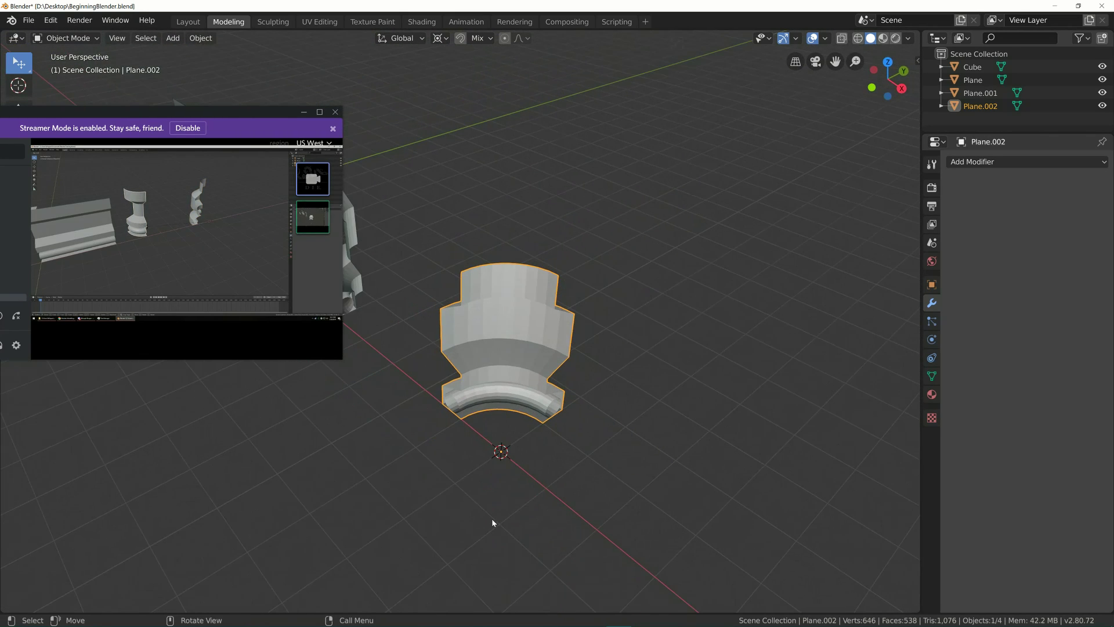
middle_click_drag(518, 472, 514, 458)
scroll(510, 449, "up", 2)
- Snap the 3D cursor to the inner bottom corner vertex of Plane.002 that lies on the X axis
key("Tab")
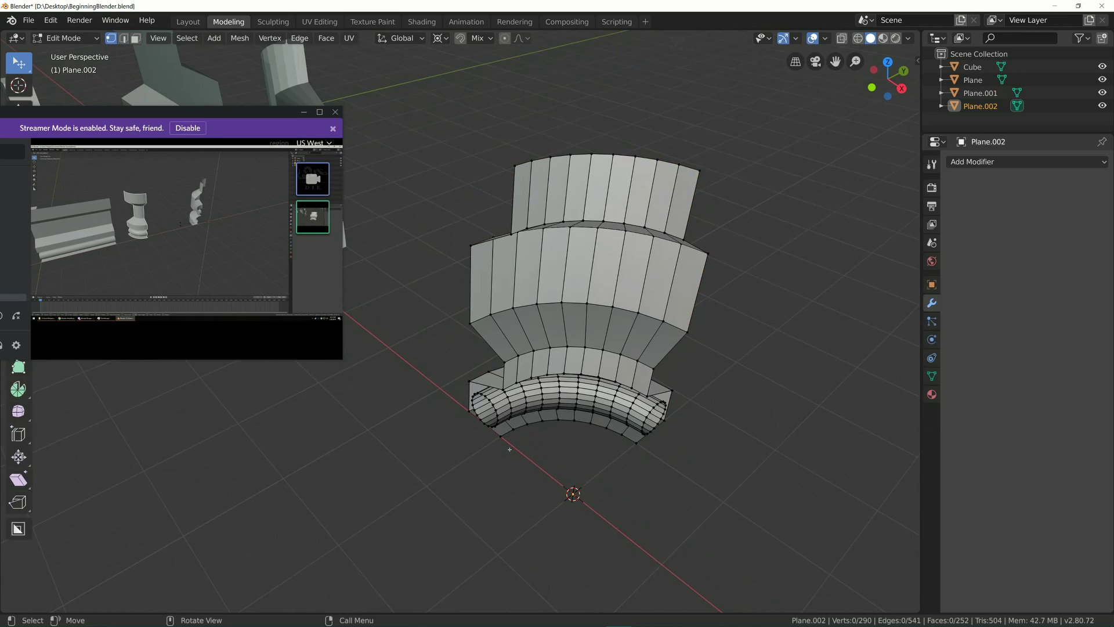
scroll(497, 439, "up", 3)
left_click(485, 456)
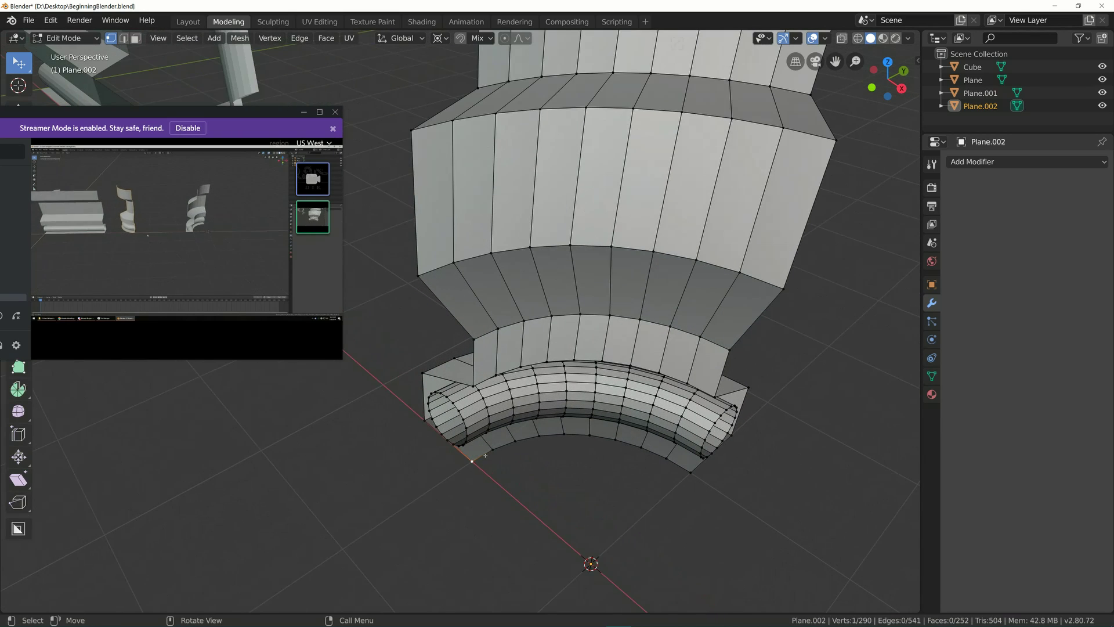
left_click(686, 476)
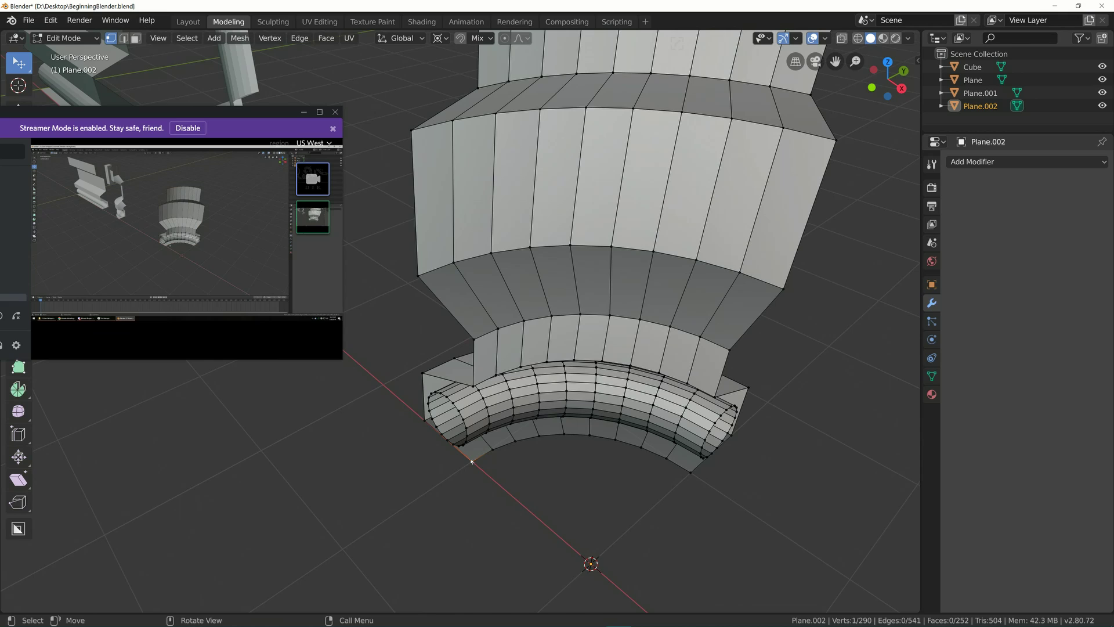
scroll(472, 462, "up", 2)
middle_click_drag(472, 462, 499, 413)
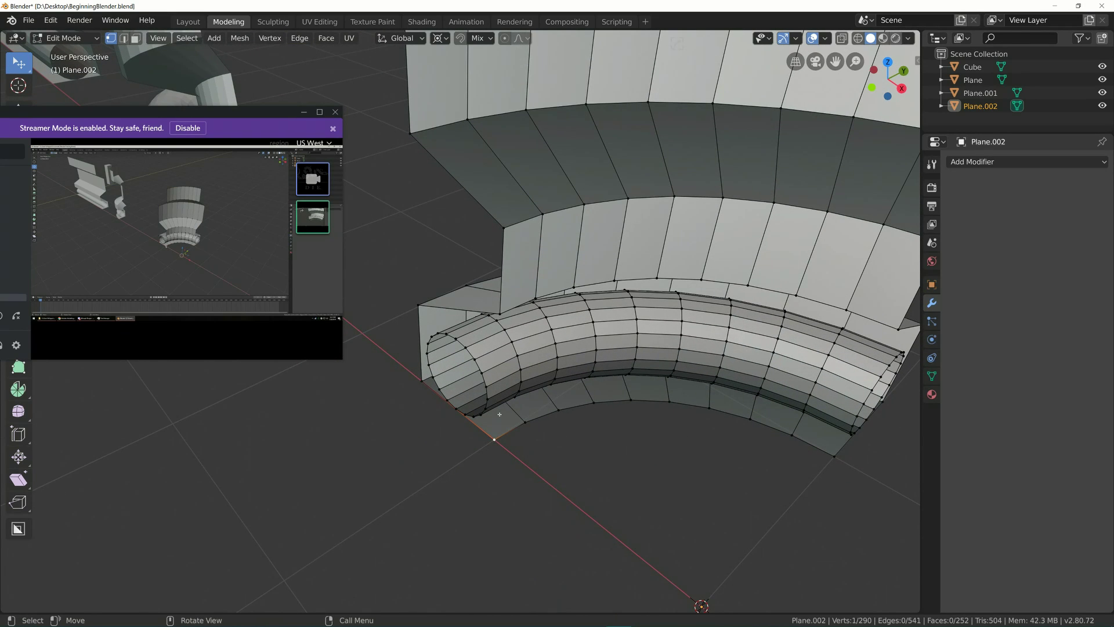
key("shift+s")
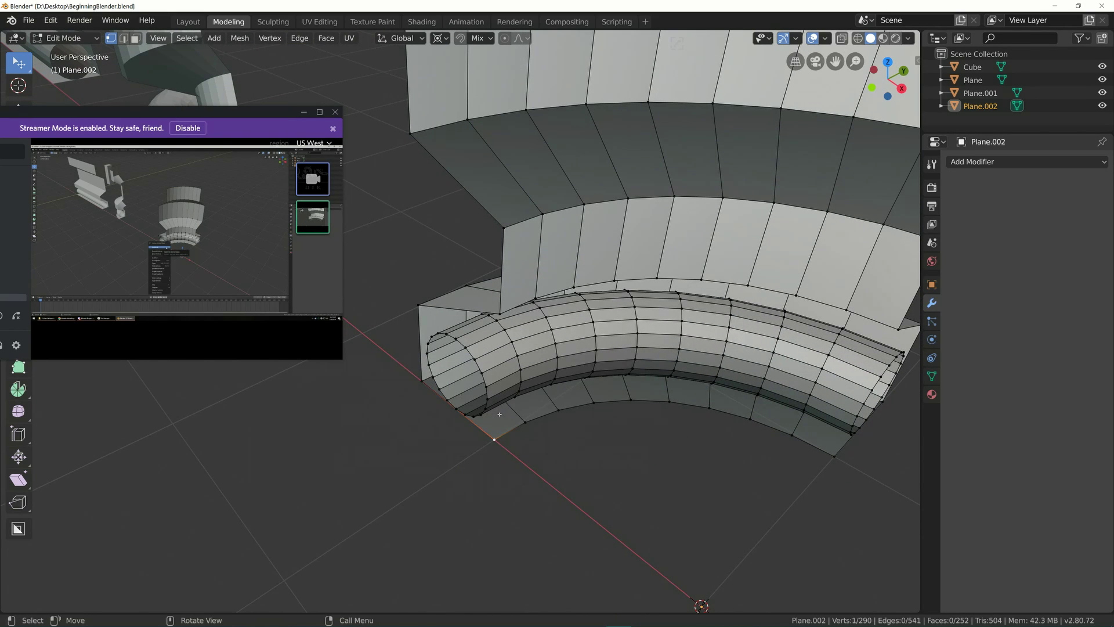
key("shift+s")
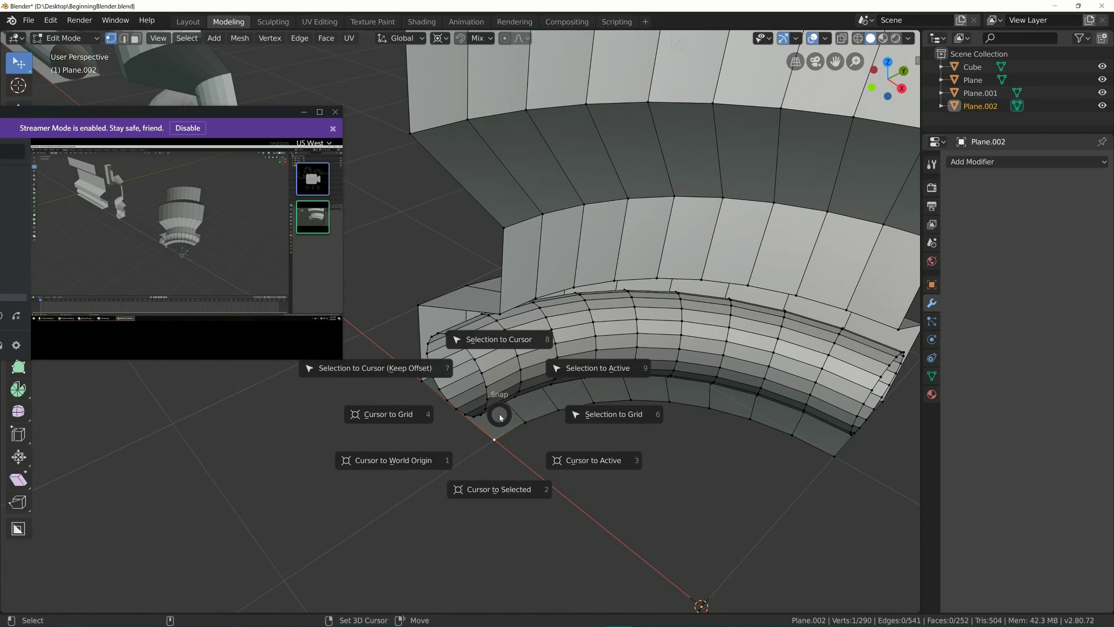
left_click(507, 491)
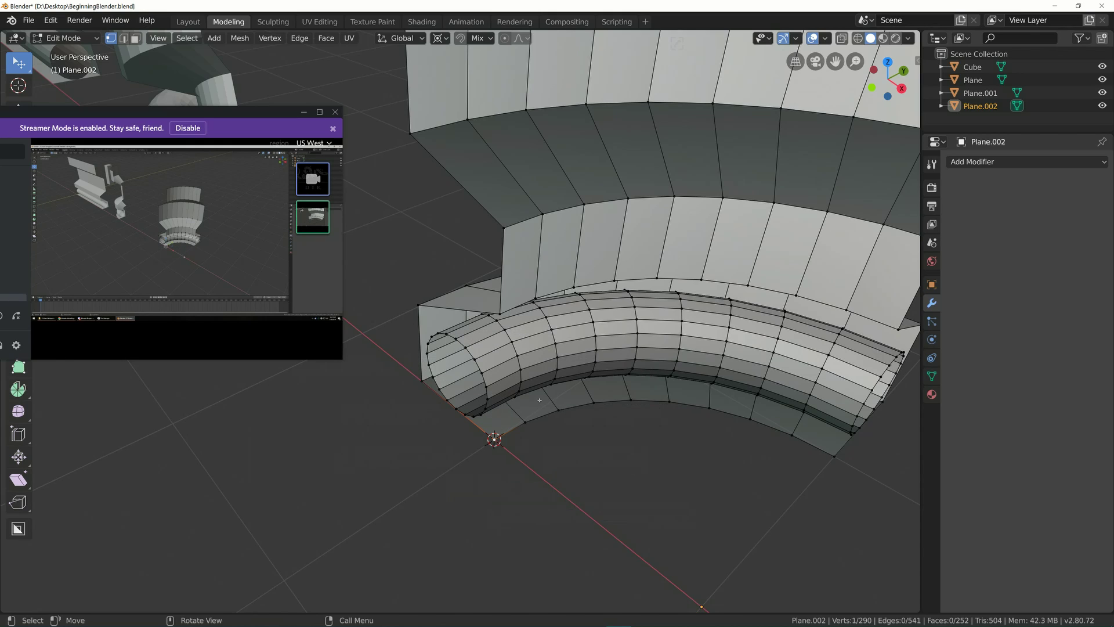
- Set the origin of Plane.002 to the 3D cursor in Object Mode and save the file
key("Tab")
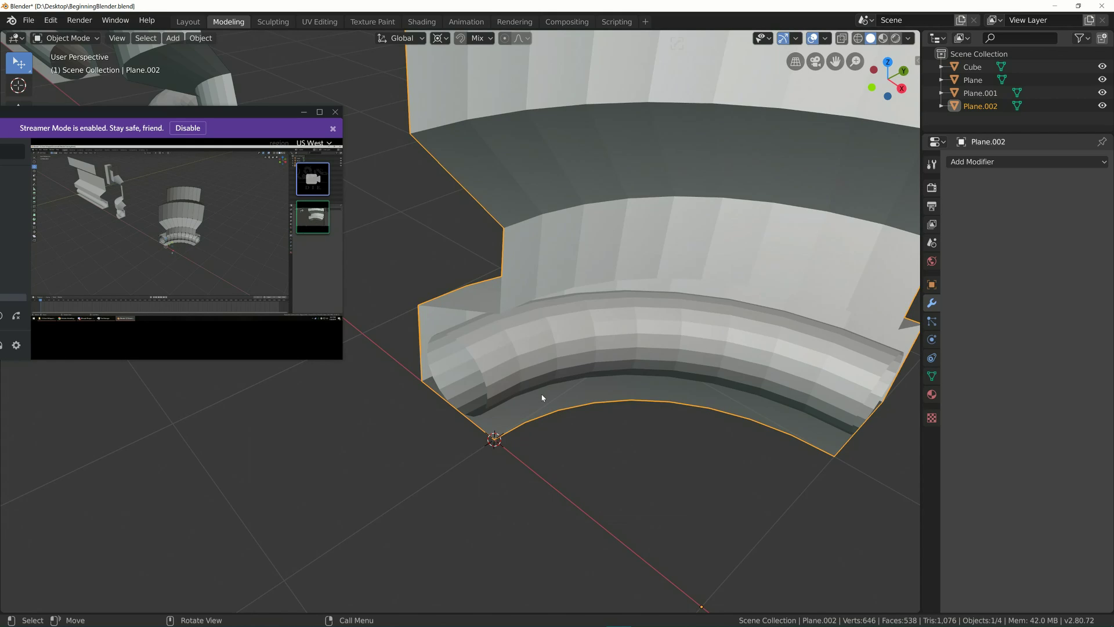
right_click(498, 215)
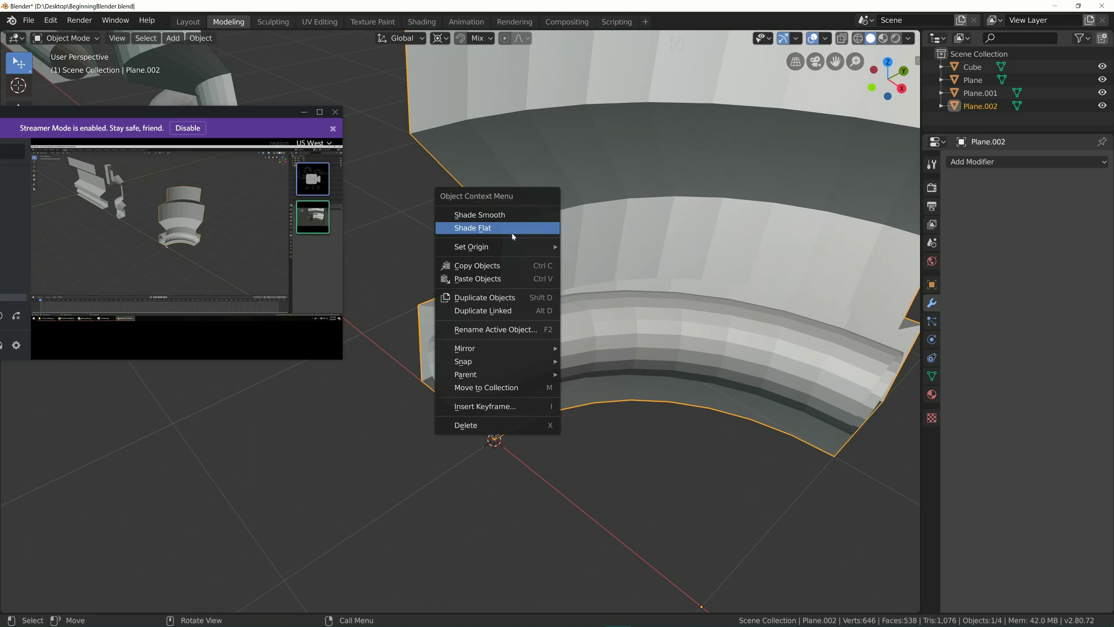
mouse_move(527, 253)
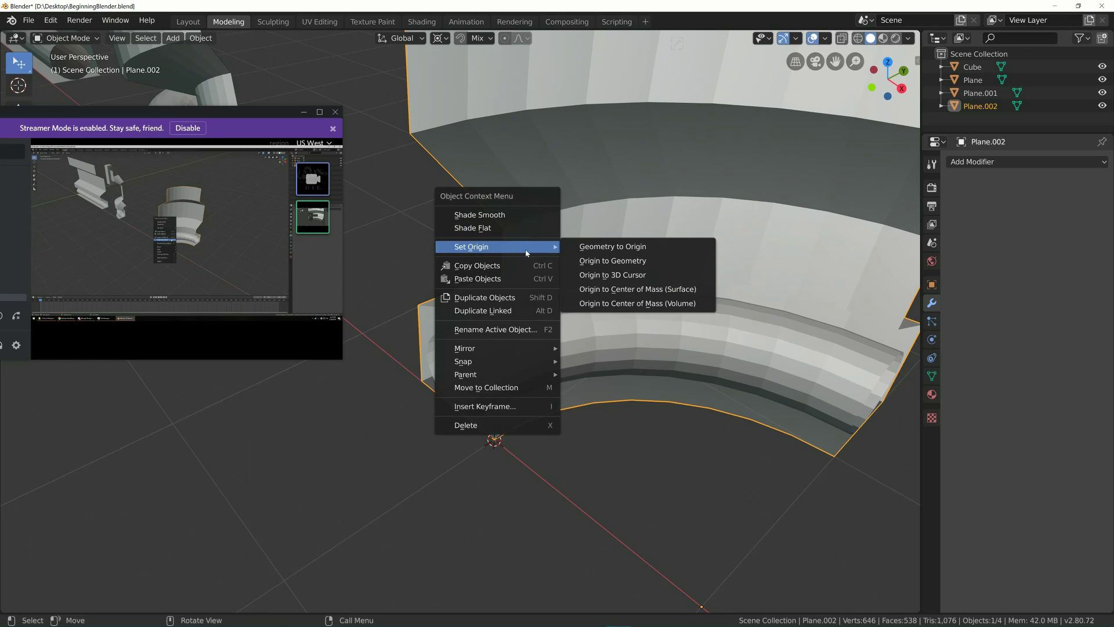
left_click(603, 276)
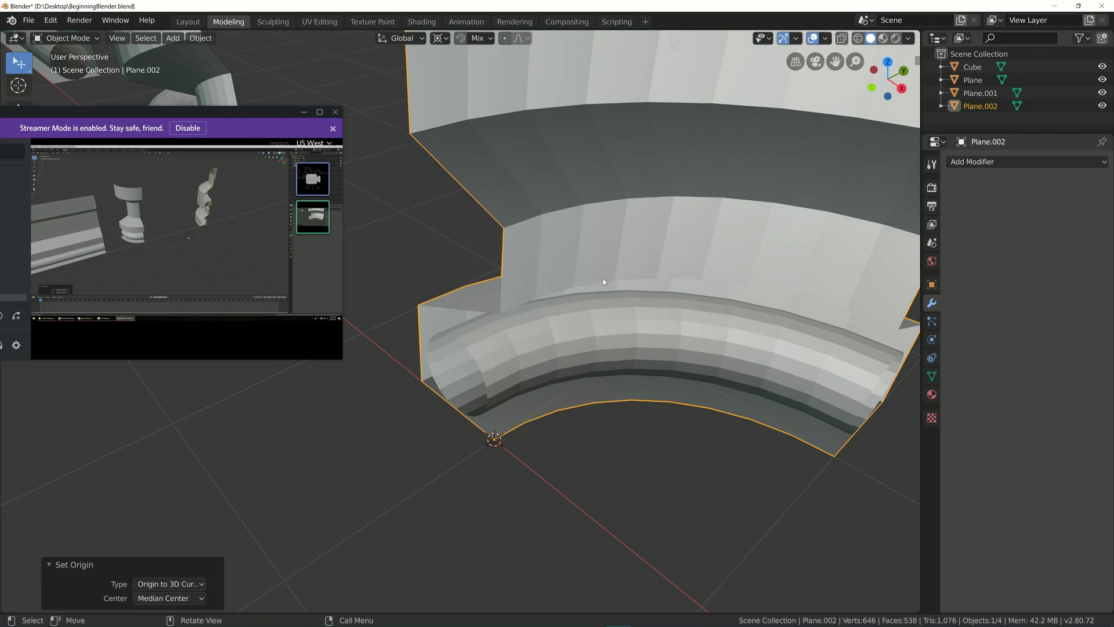
scroll(548, 398, "down", 6)
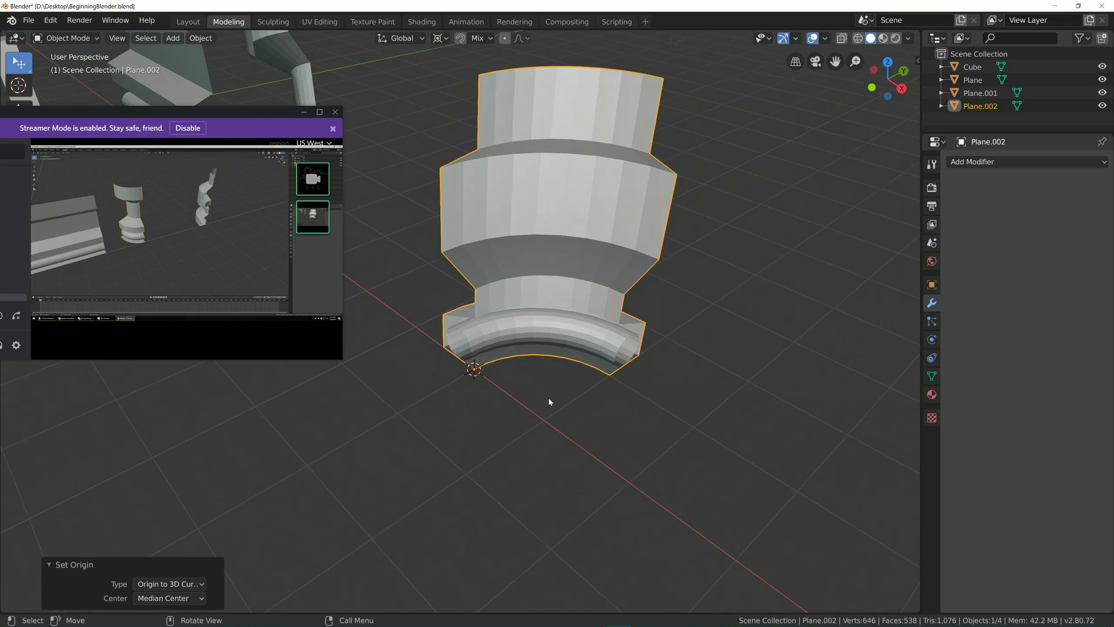
key("ctrl+s")
- Move Plane.002 along the X axis toward the neighbouring corner piece, deselect it and save the file
middle_click_drag(548, 398, 571, 425)
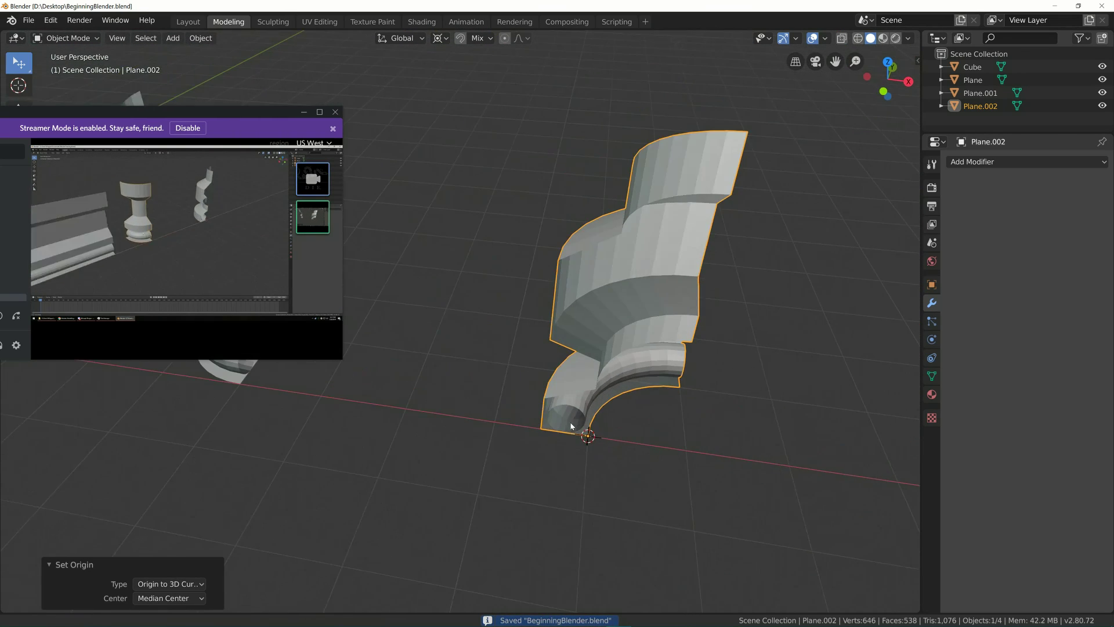
scroll(571, 425, "down", 3)
key("g")
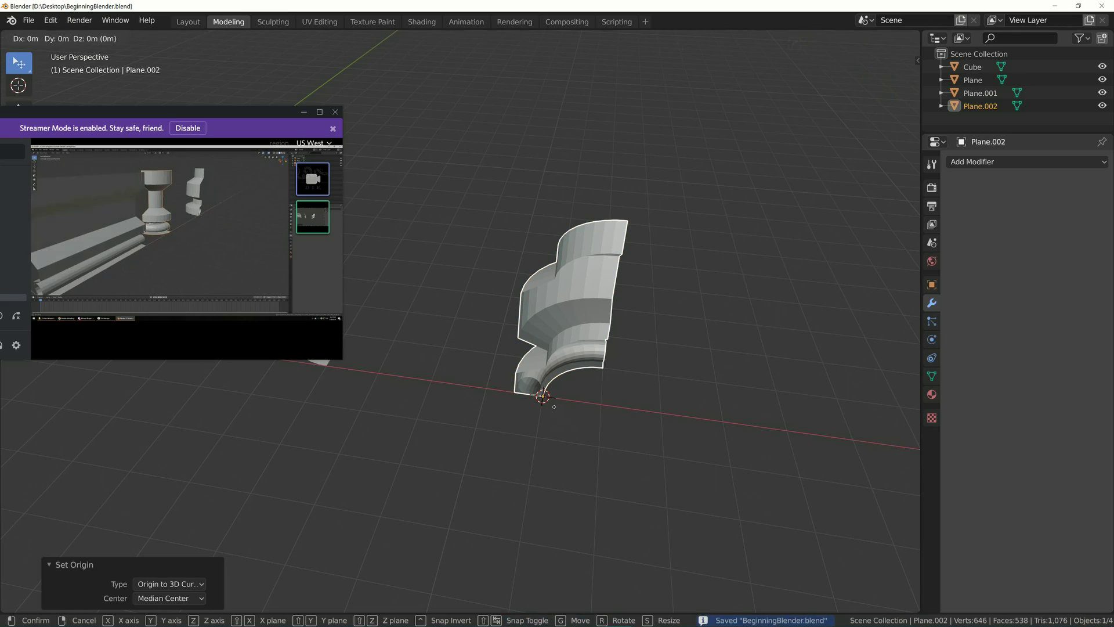
left_click(440, 384)
left_click(451, 369)
scroll(514, 420, "up", 2)
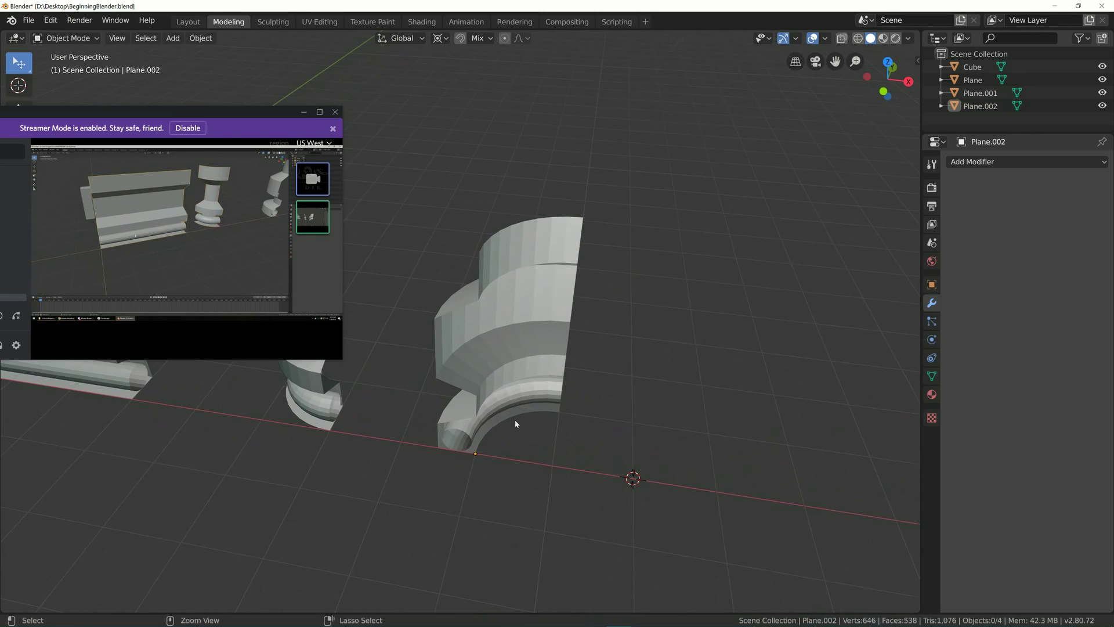
key("ctrl+s")
- Try to set the origin of the deselected Plane.002 piece to the 3D cursor
middle_click_drag(515, 424, 504, 408)
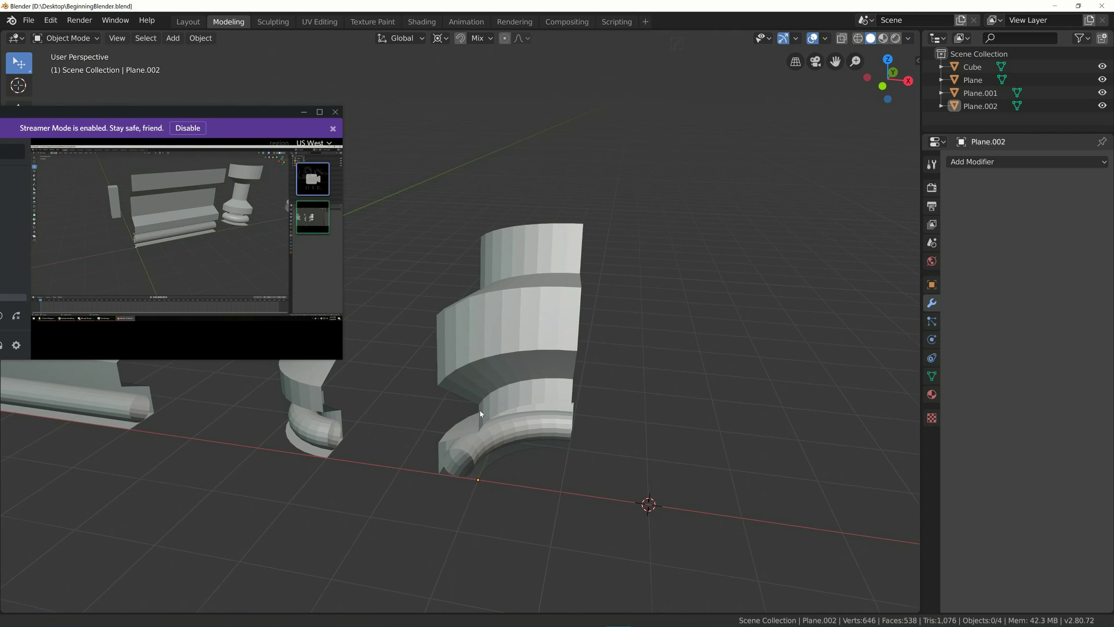
middle_click_drag(505, 408, 553, 444)
key("Tab")
key("Tab")
right_click(568, 441)
mouse_move(570, 439)
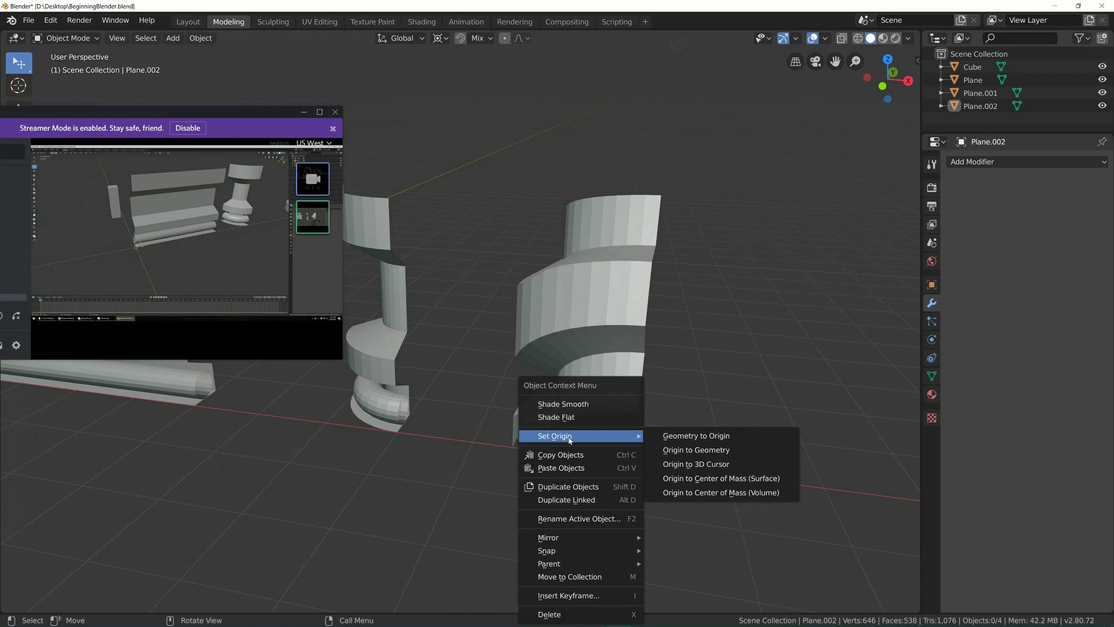
left_click(665, 464)
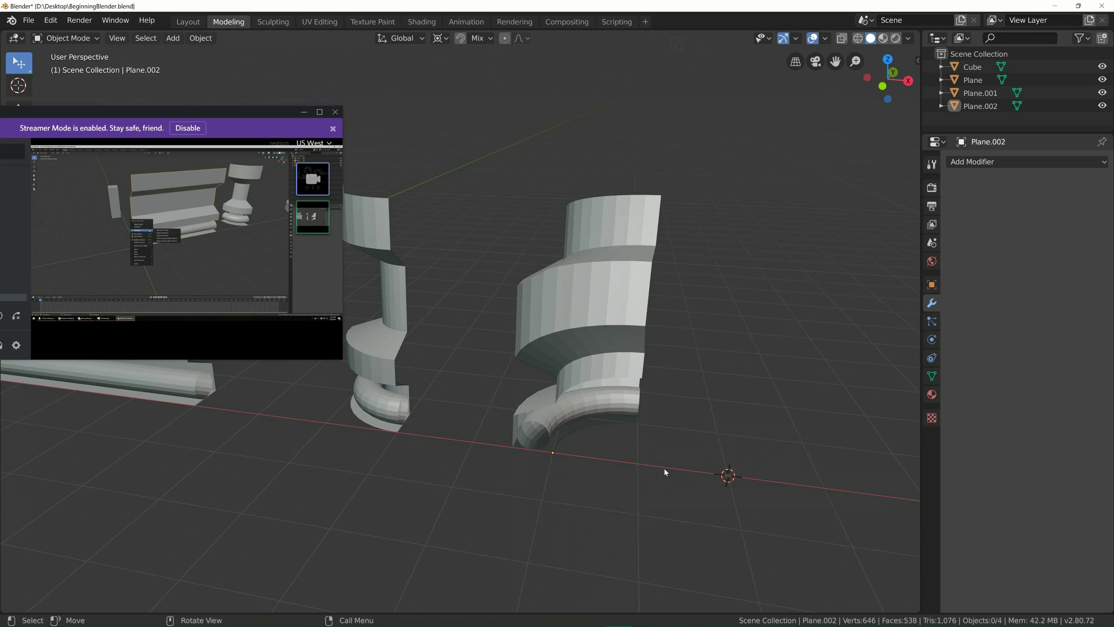
middle_click_drag(491, 424, 520, 415, "shift")
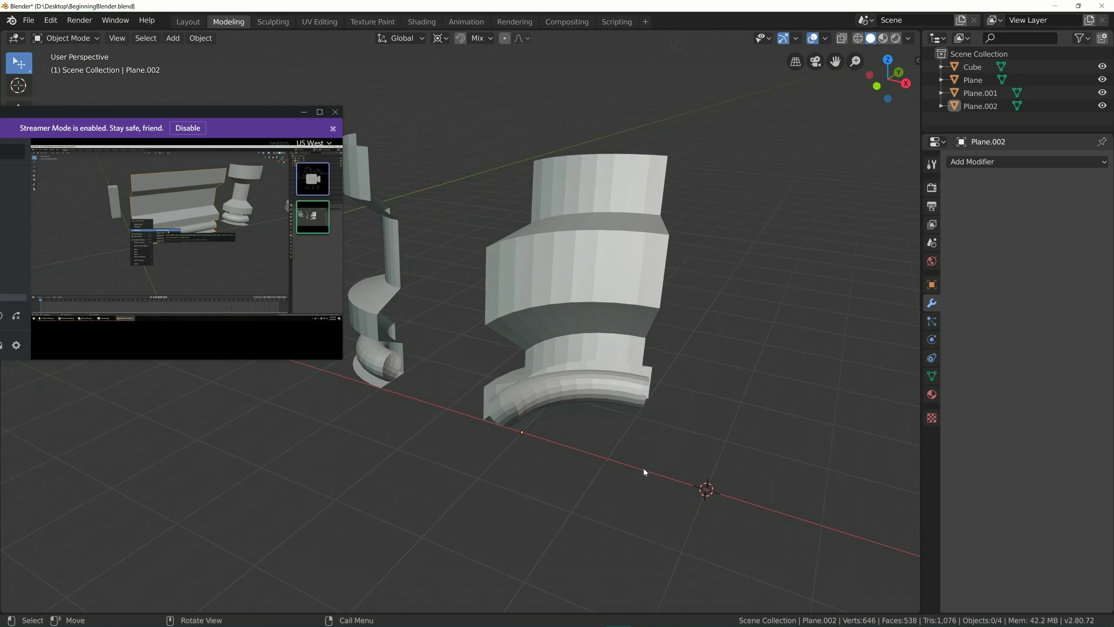
- Snap the 3D cursor to a vertex on the upper edge of the wide band of Plane.002
key("Tab")
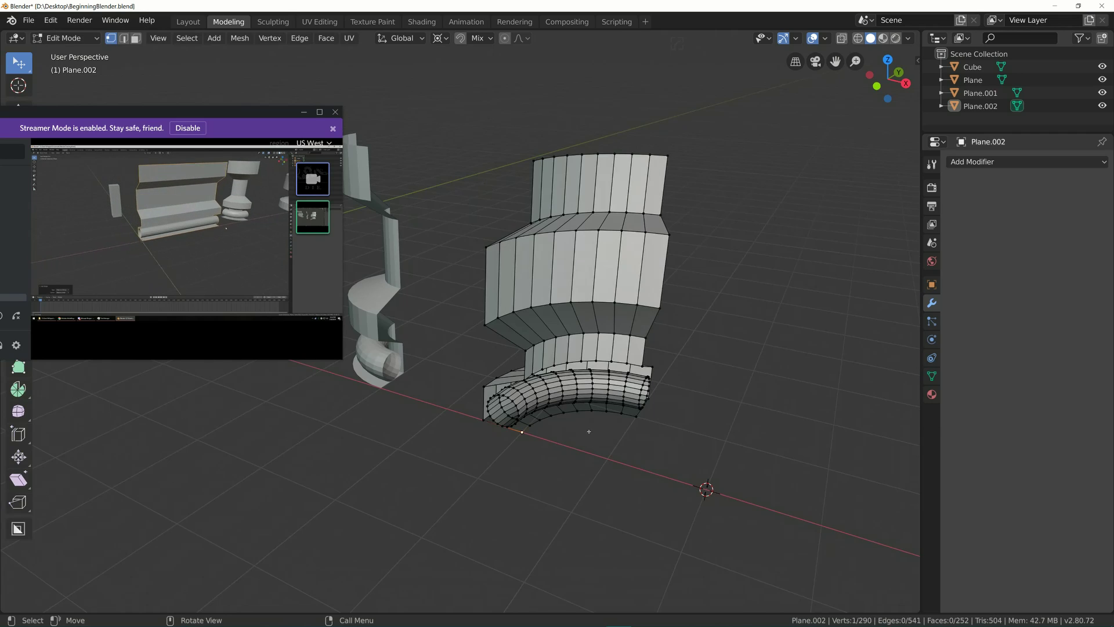
left_click(576, 232)
middle_click_drag(576, 232, 621, 230)
key("shift+s")
left_click(619, 304)
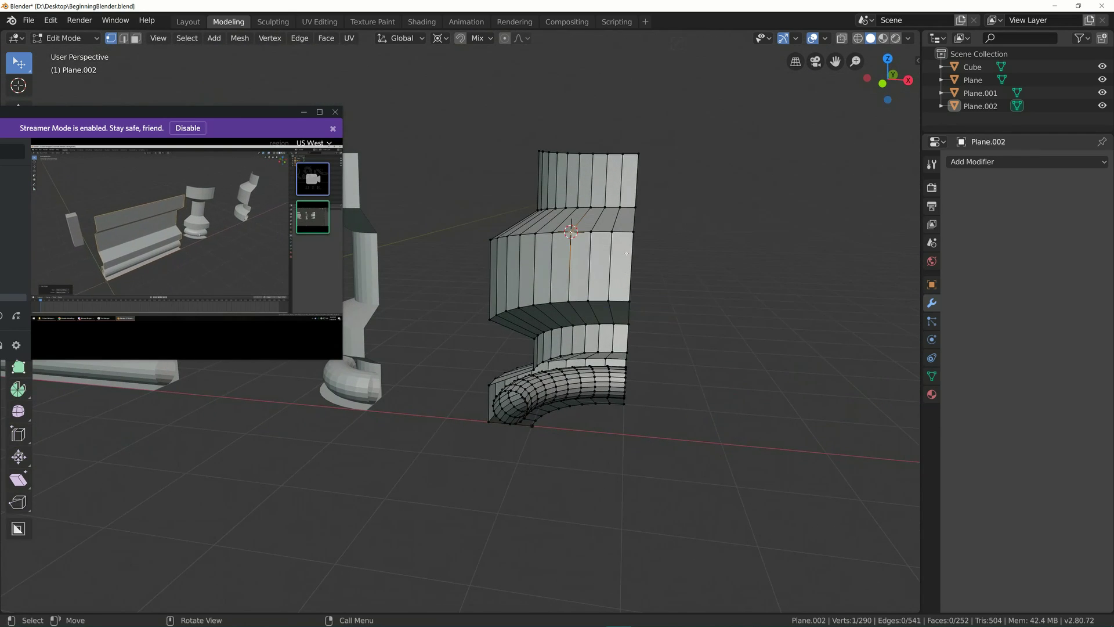
- Try to set the origin of Plane.002 to the 3D cursor at the wide band's upper edge
middle_click_drag(619, 303, 616, 249)
key("Tab")
right_click(617, 245)
mouse_move(616, 242)
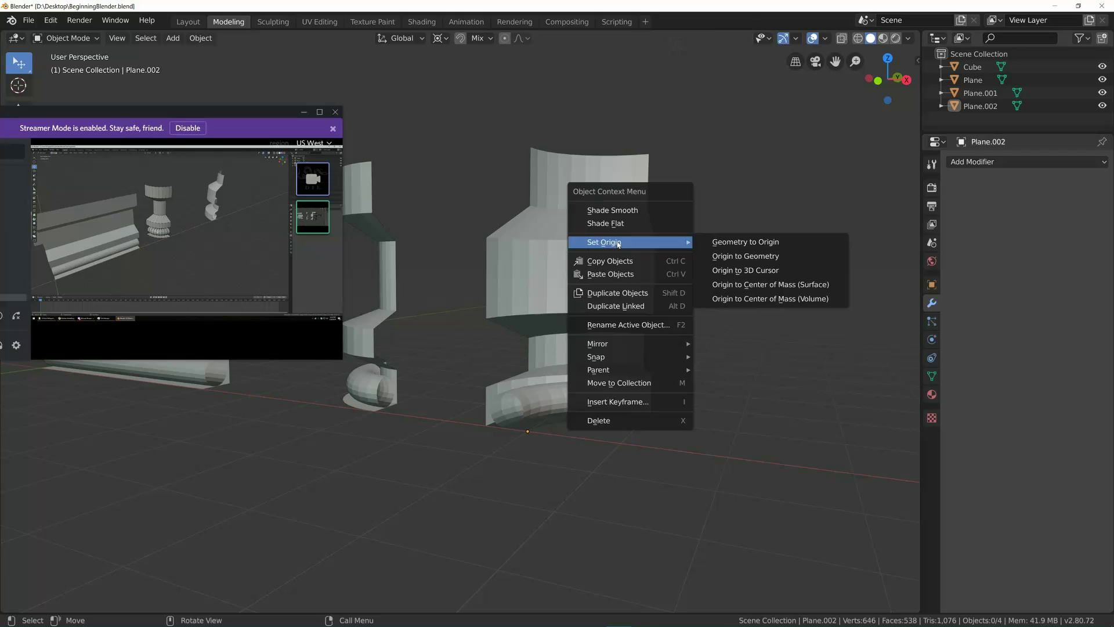
left_click(773, 270)
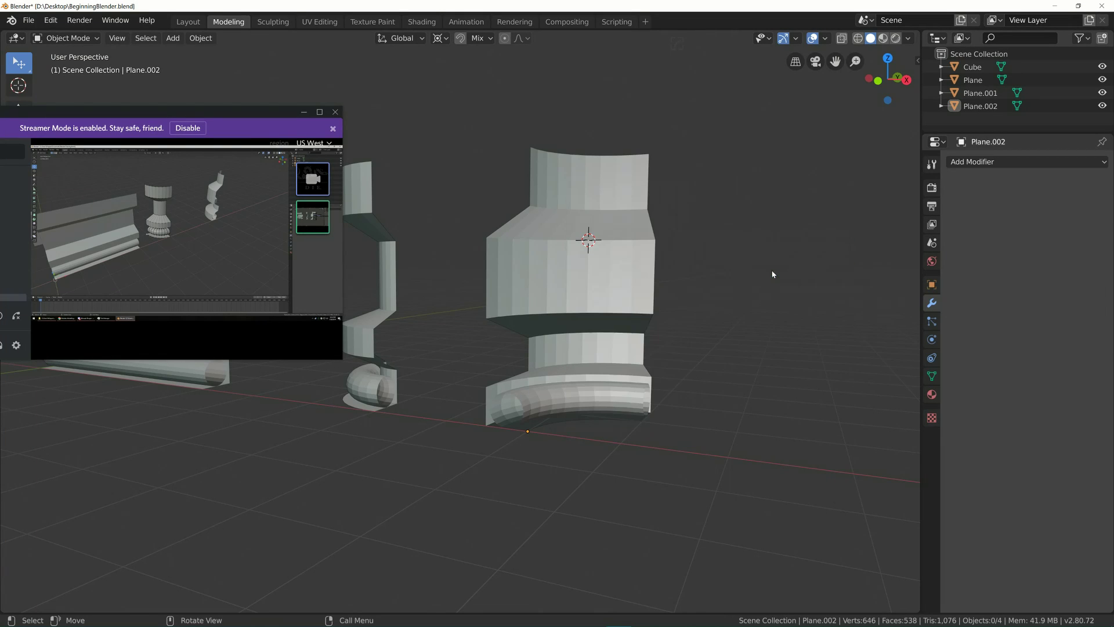
- Save the file and move the outer corner piece Plane.001 by -1 m along X
middle_click_drag(624, 265, 638, 274)
middle_click_drag(504, 316, 635, 329)
key("ctrl+s")
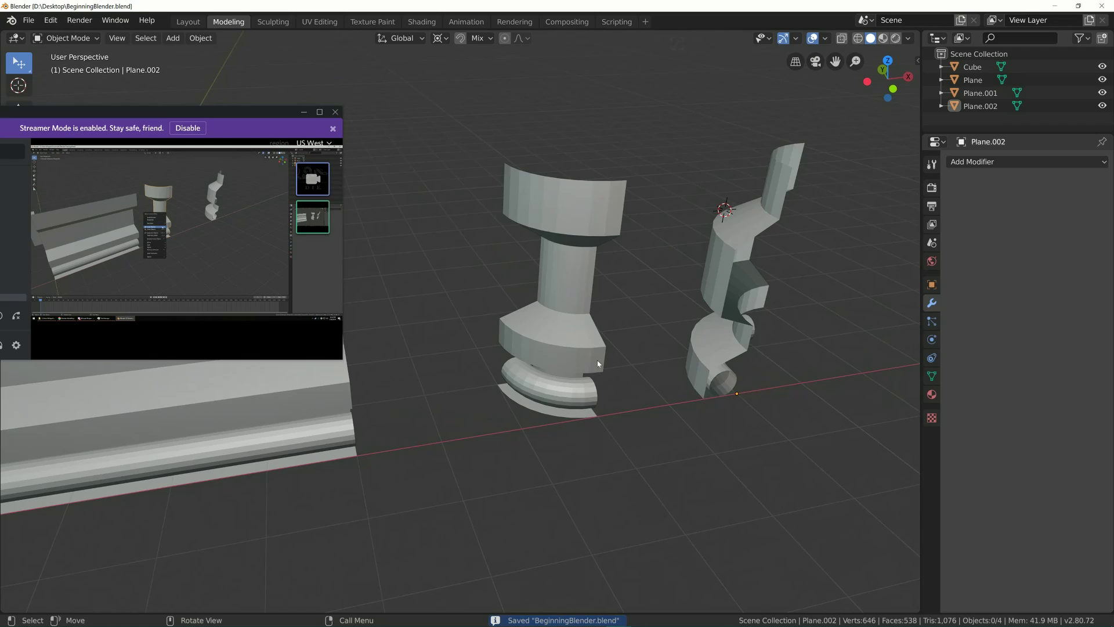
left_click(541, 399)
key("g")
key("x")
left_click(465, 410)
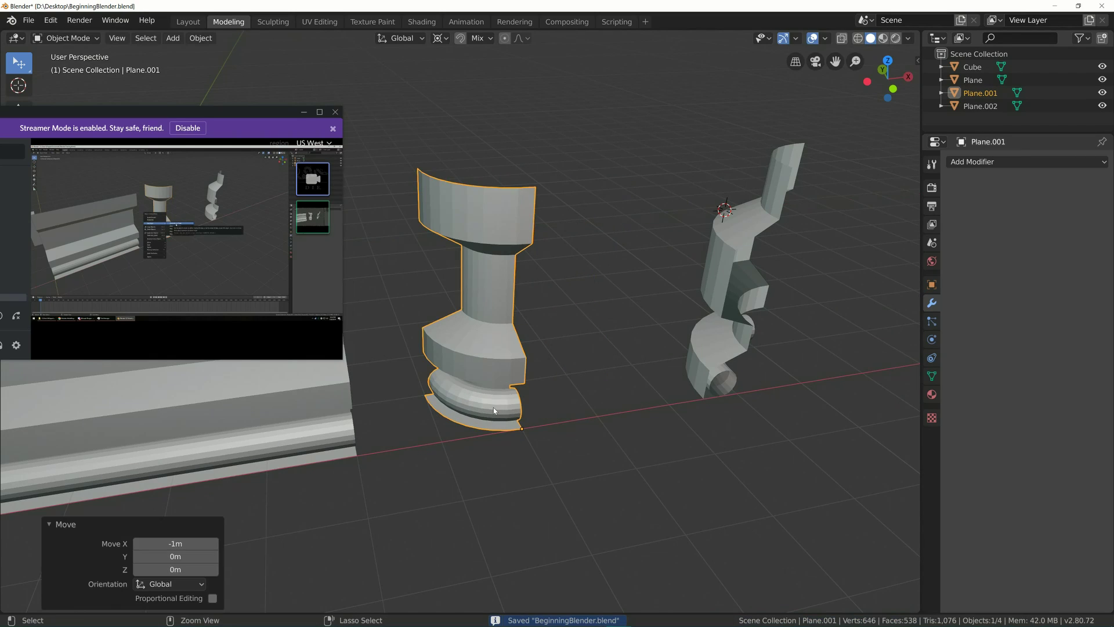
- Move the inward-curving piece Plane.002 by -1 m along X and deselect it
left_click(727, 383)
key("g")
key("x")
left_click(633, 397, "ctrl")
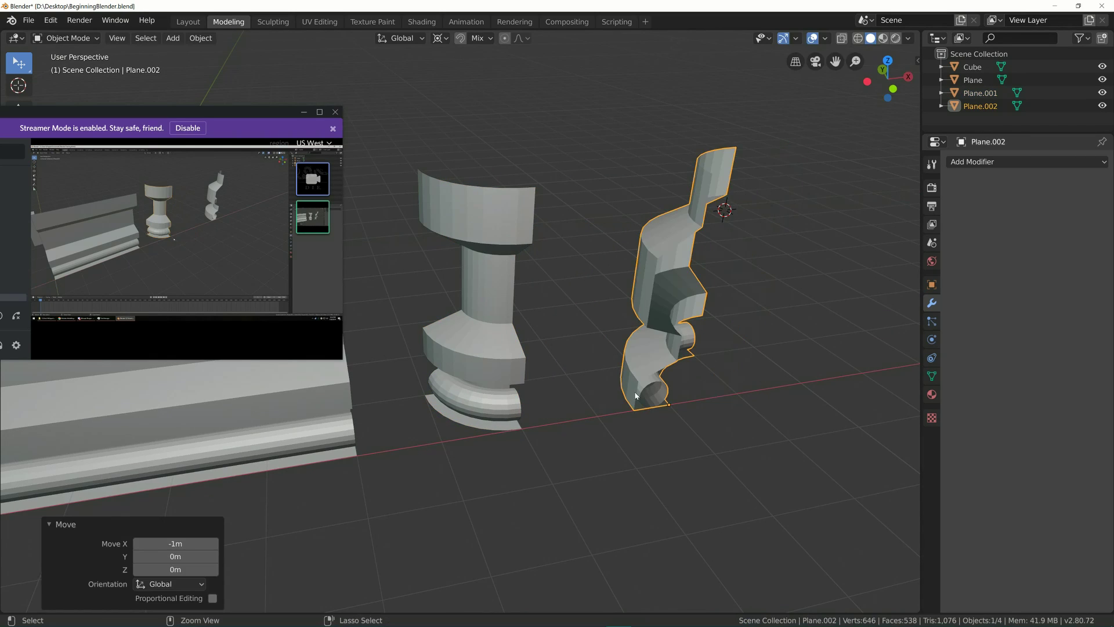
left_click(688, 380)
- Move the inward-curving piece Plane.002 along X closer to the outer corner piece and save the file
middle_click_drag(687, 377, 667, 429)
left_click(677, 453)
key("g")
key("x")
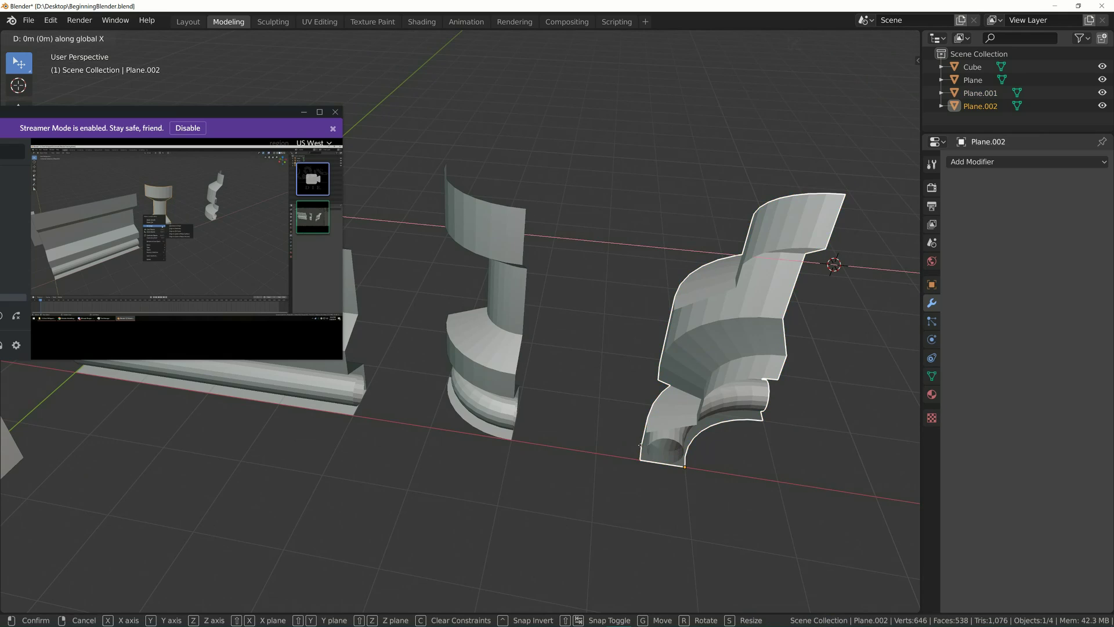
left_click(617, 441)
left_click(617, 441)
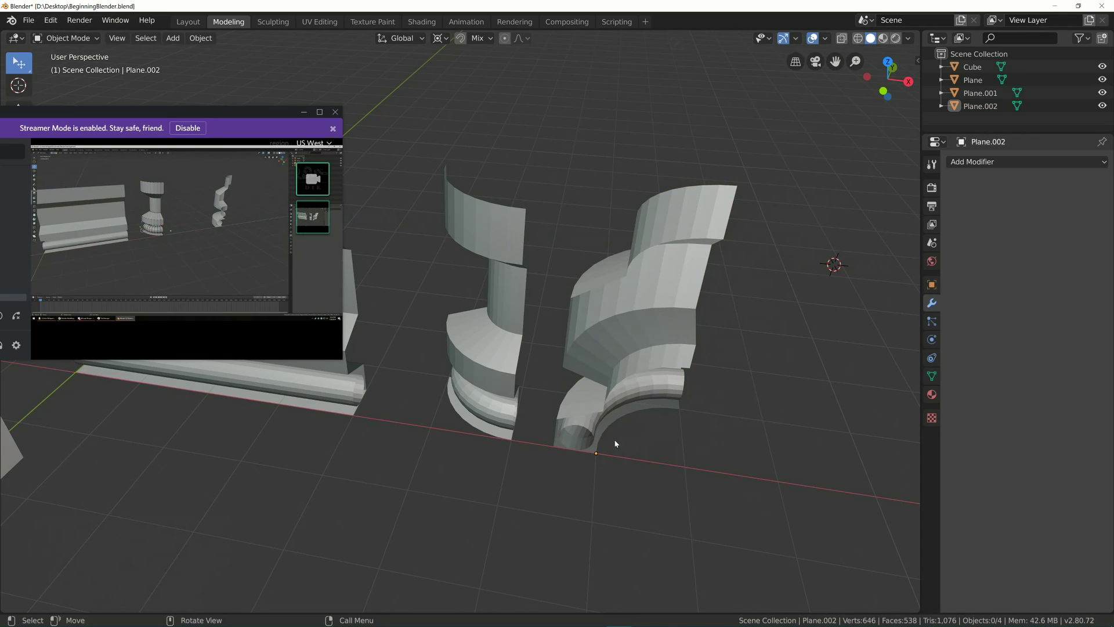
scroll(604, 418, "down", 4)
key("ctrl+s")
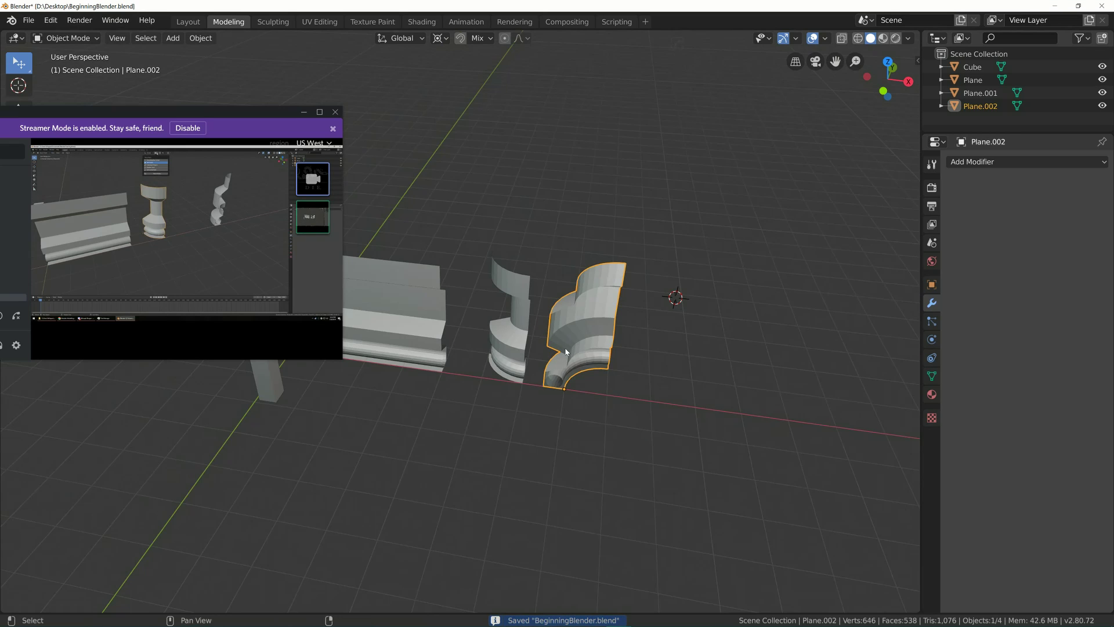
- Move Plane.002 along X away from the outer corner piece, deselect everything and save the file
middle_click_drag(566, 351, 556, 407)
key("g")
key("x")
left_click(539, 371)
key("alt+a")
key("ctrl+s")
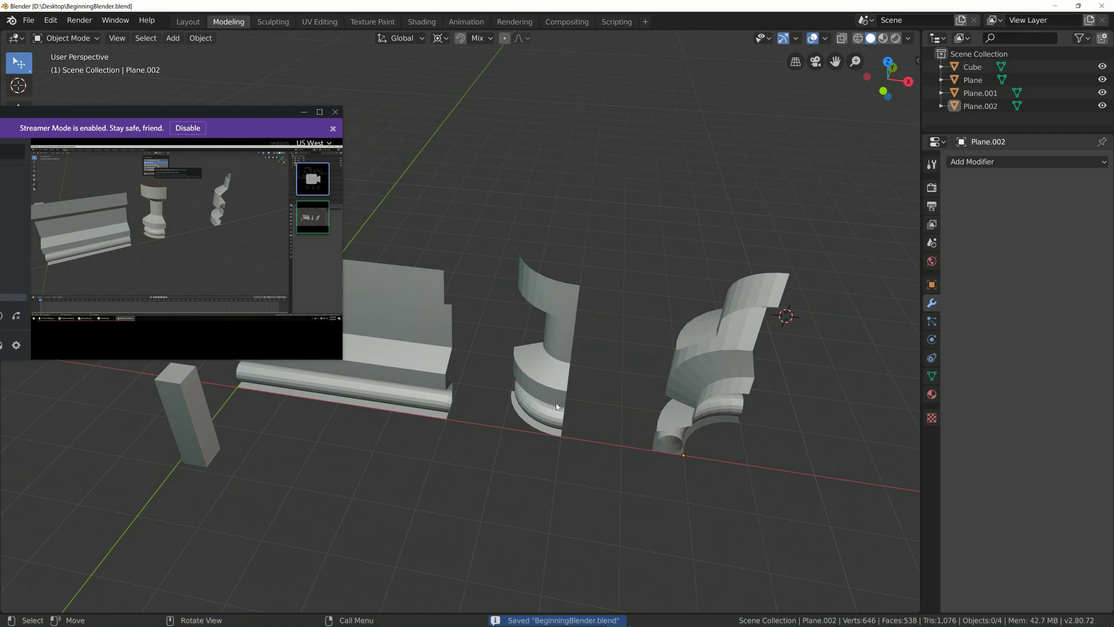
left_click(720, 341)
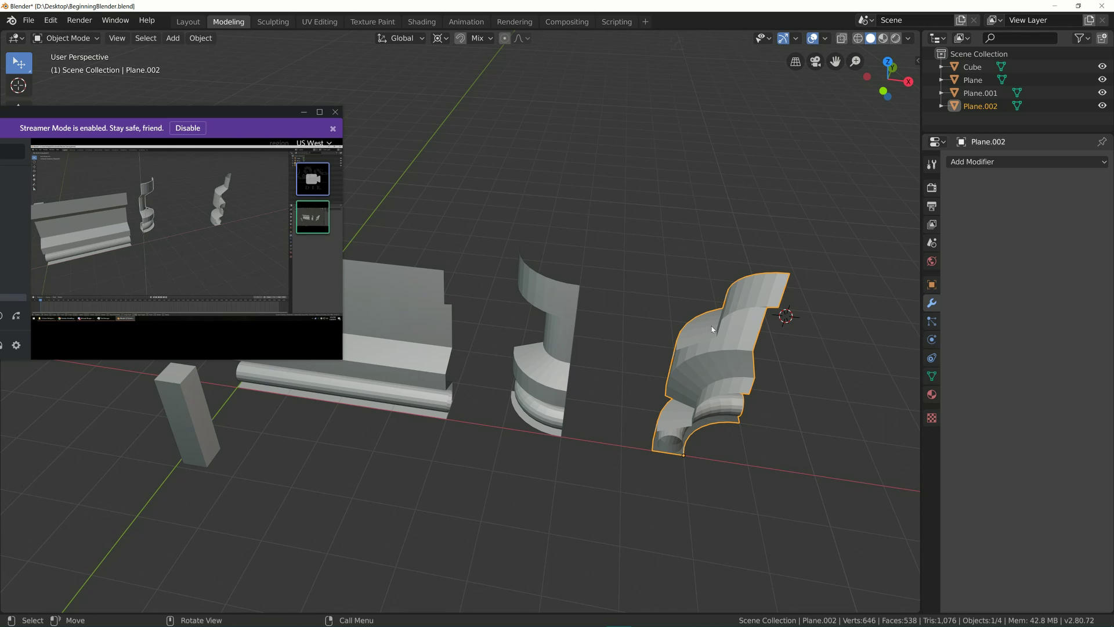
key("alt+a")
middle_click_drag(678, 389, 701, 366)
key("ctrl+s")
- Move the outer corner piece Plane.001 by -6 m along X onto the near end of the straight moulding
scroll(681, 330, "down", 2)
middle_click_drag(681, 329, 607, 329)
left_click(607, 330)
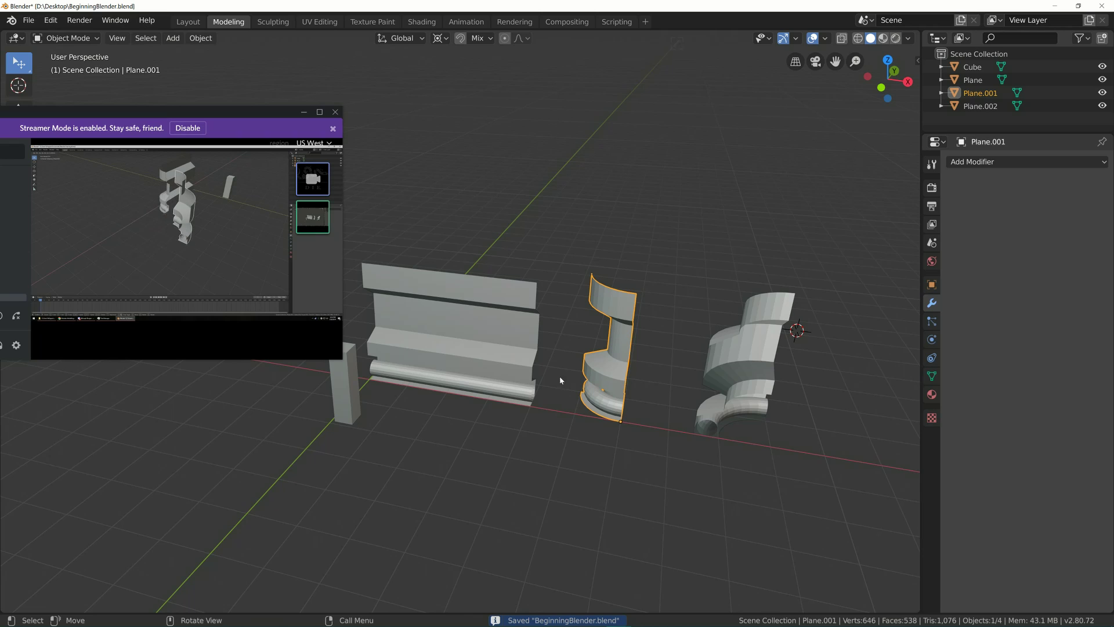
middle_click_drag(567, 378, 542, 377)
key("g")
key("x")
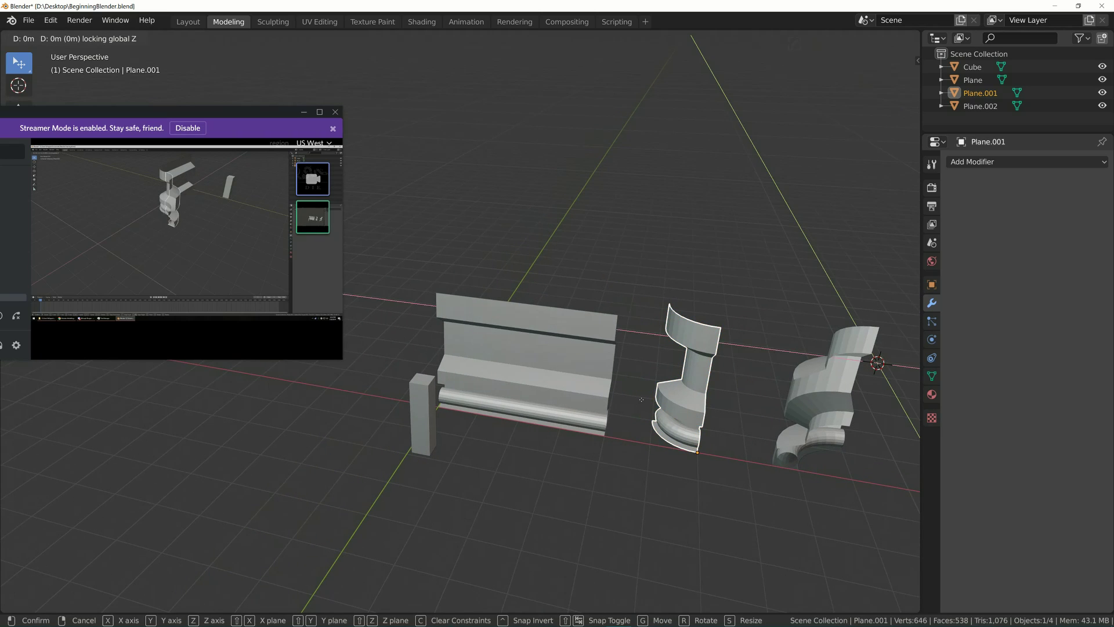
left_click(354, 372)
- Move the inward-curving piece Plane.002 by -9 m in X and 1 m in Y toward the outer corner piece
middle_click_drag(354, 371, 638, 325)
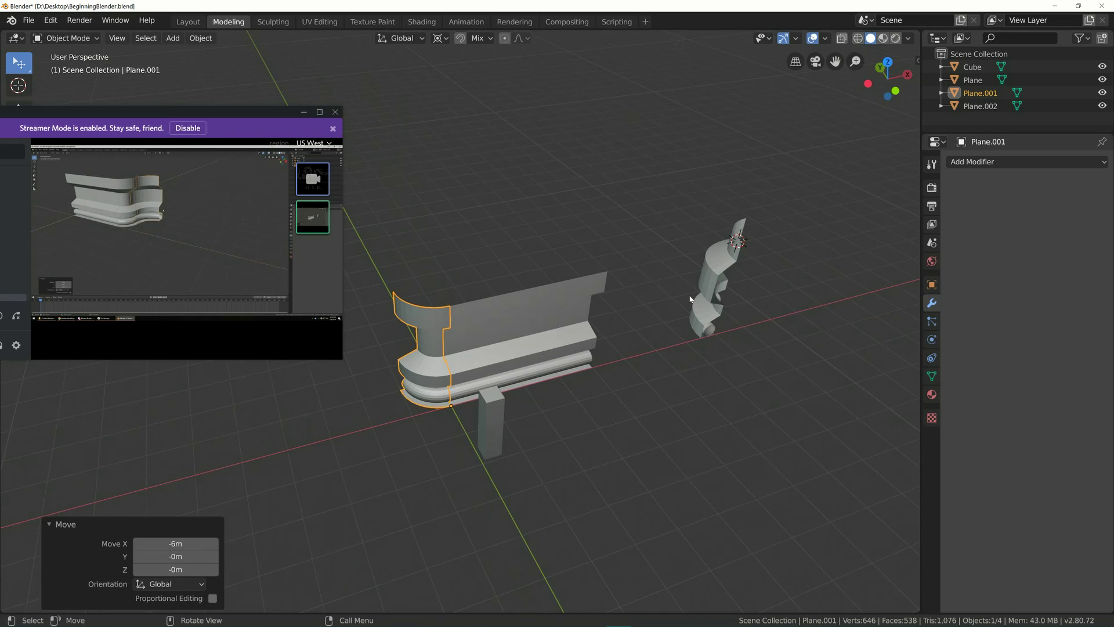
left_click(706, 304)
key("g")
key("z")
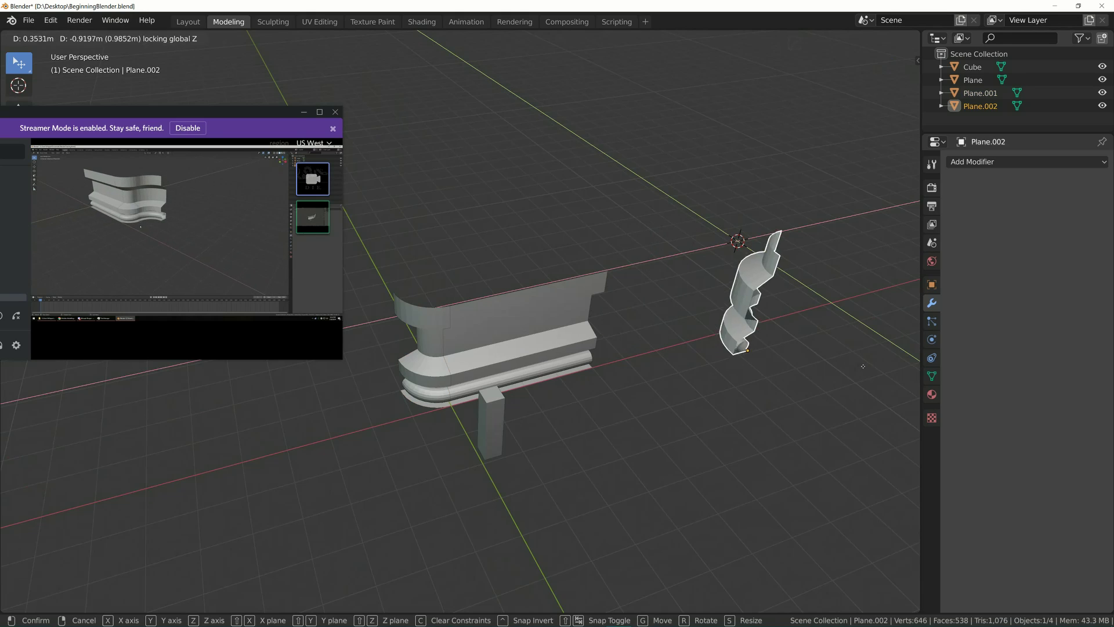
left_click(535, 391)
- Move Plane.002 within the horizontal plane by -3 m in X and -3 m in Y
middle_click_drag(536, 391, 573, 364)
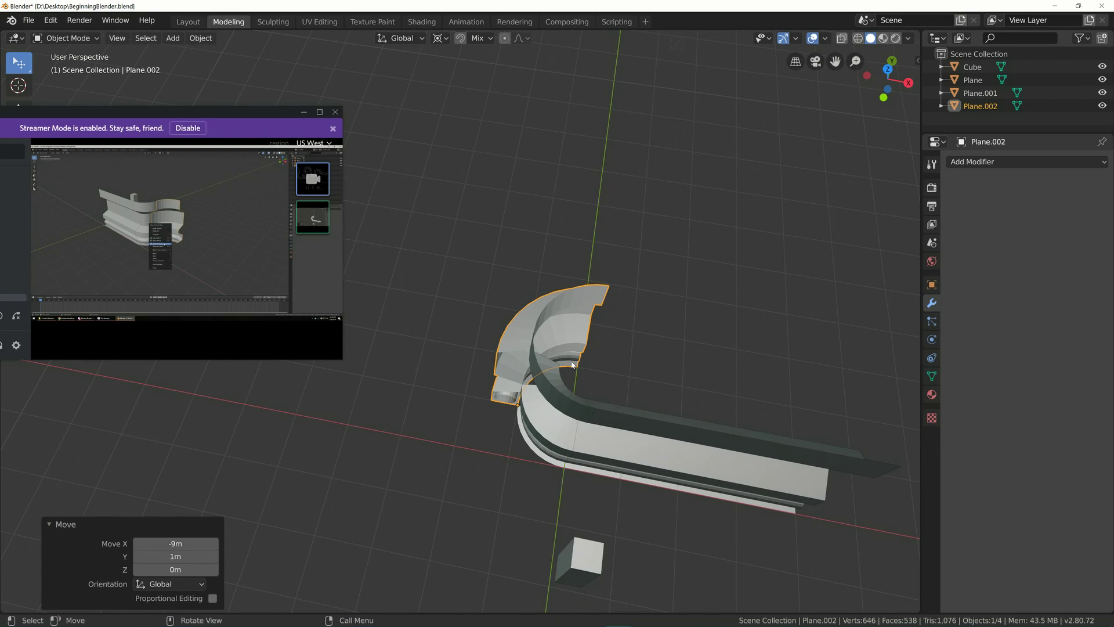
mouse_move(572, 364)
middle_mouse_down()
mouse_move(626, 339)
mouse_move(629, 315)
mouse_move(560, 328)
mouse_move(574, 344)
middle_mouse_up()
key("g")
key("shift+z")
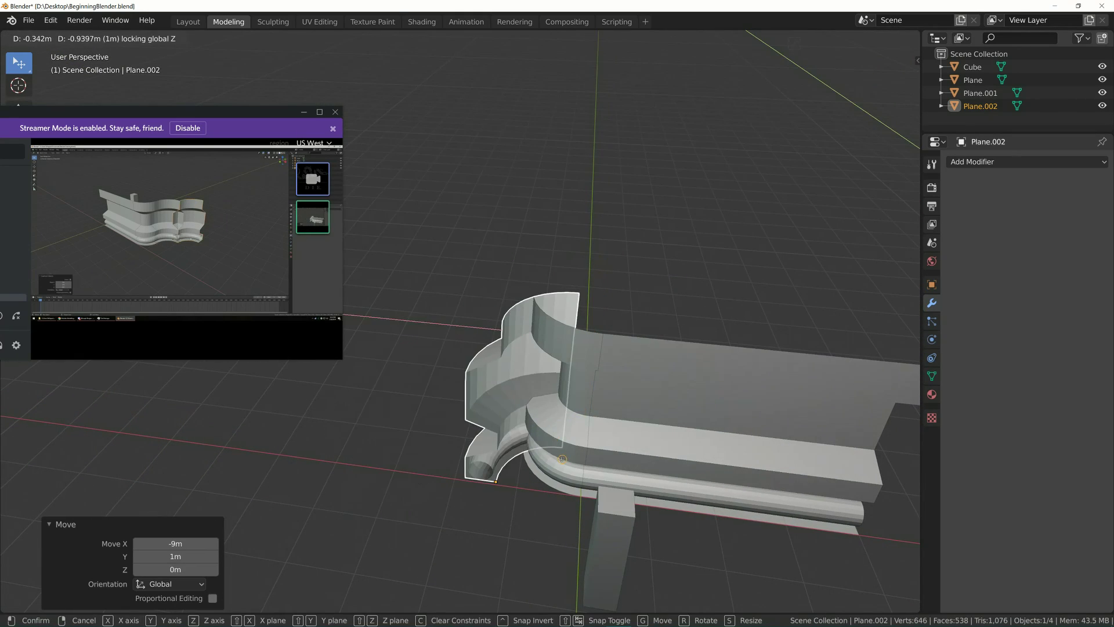
left_click(496, 516)
- Move Plane.002 by 3 m in X and 1 m in Y so it joins the end of the straight moulding
middle_click_drag(498, 455, 518, 509)
key("g")
key("shift+z")
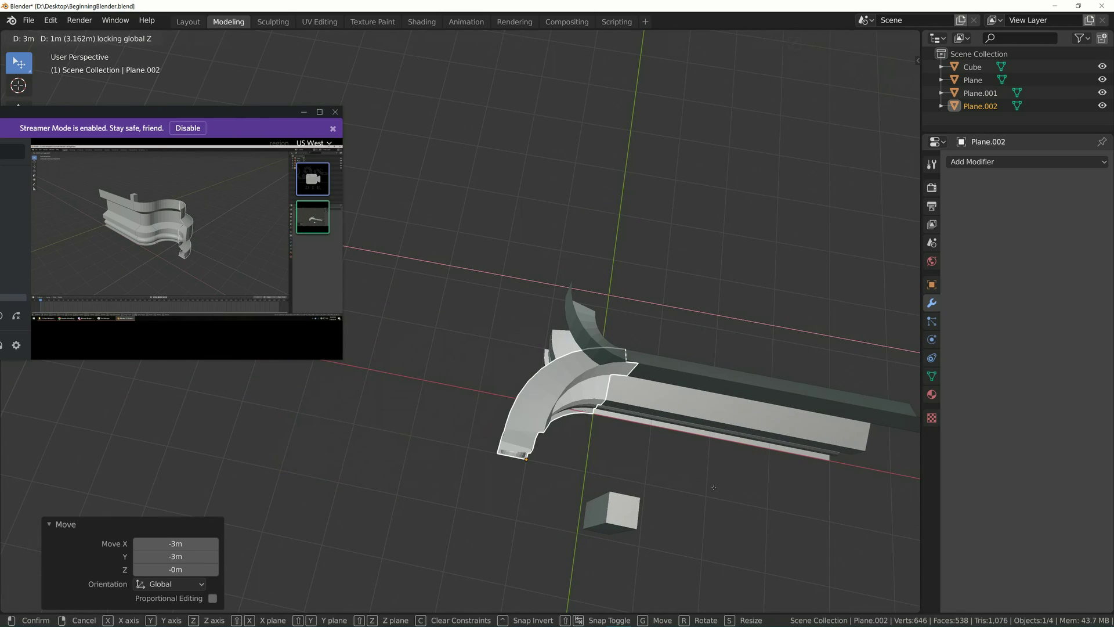
left_click(716, 481)
middle_click_drag(716, 481, 701, 445)
- Move the outer corner piece Plane.001 by -1 m in X and -2 m in Y, beyond the inward-curving piece
left_click(574, 250)
middle_click_drag(586, 256, 582, 319)
left_click(572, 328)
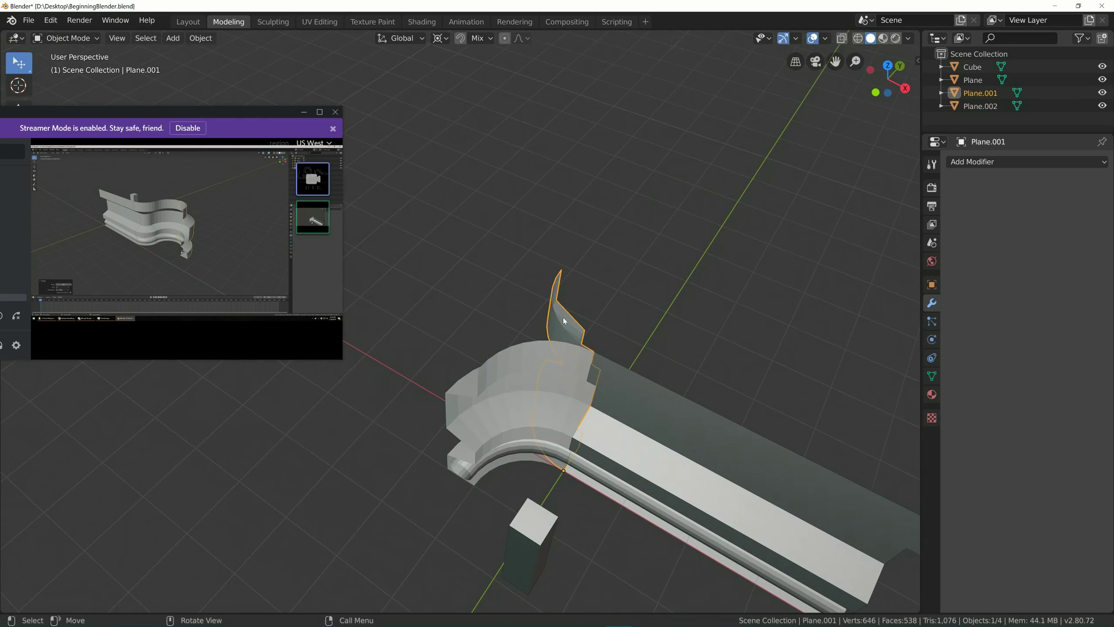
key("g")
key("shift+z")
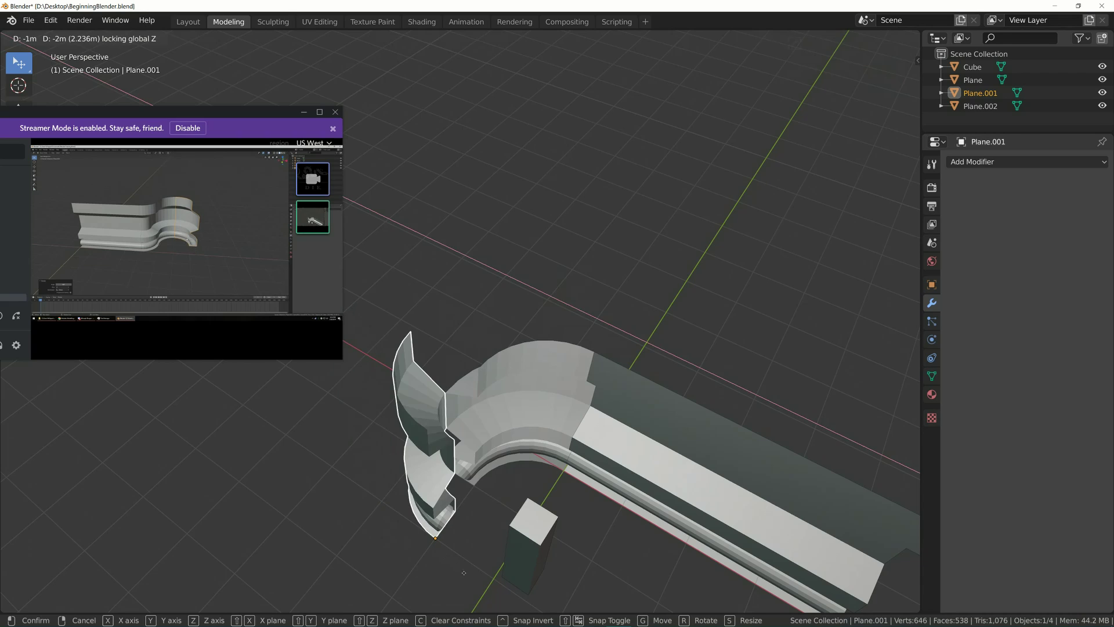
left_click(457, 449)
middle_click_drag(486, 473, 517, 370)
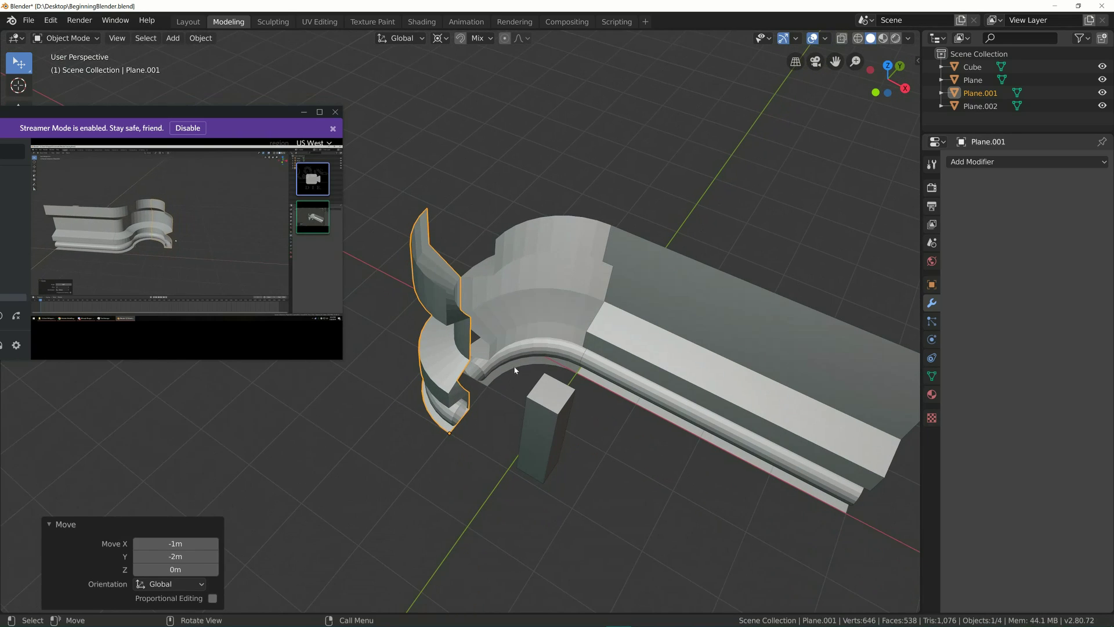
middle_click_drag(451, 205, 635, 364)
key("r")
key("z")
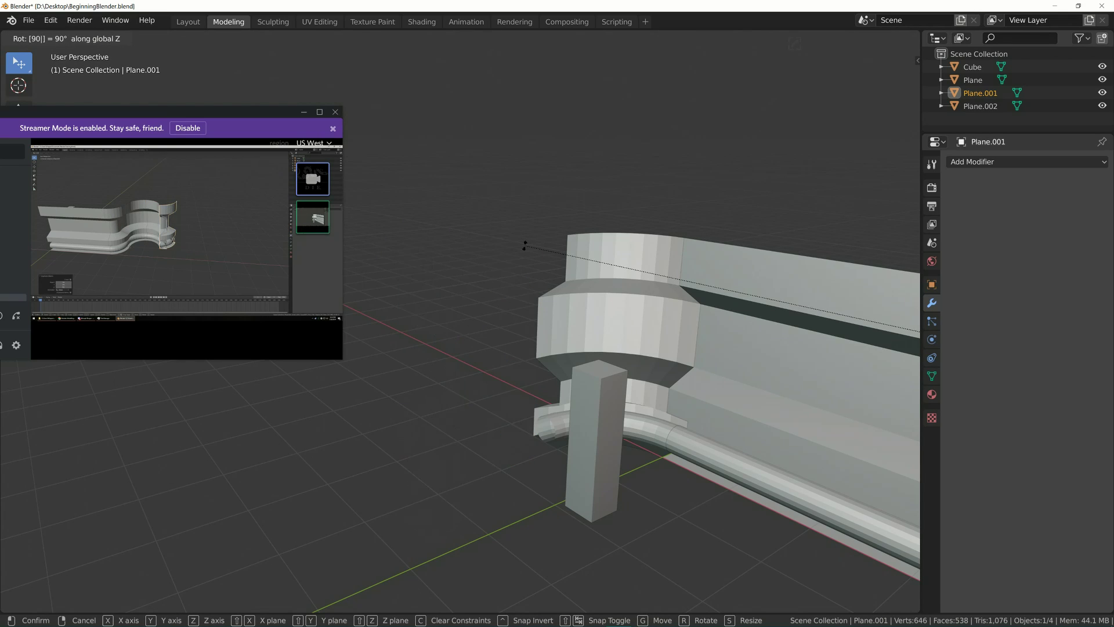
right_click(525, 249)
- Change the transform pivot point from the 3D cursor to Median Point
scroll(529, 248, "down", 4)
middle_click_drag(481, 231, 489, 262)
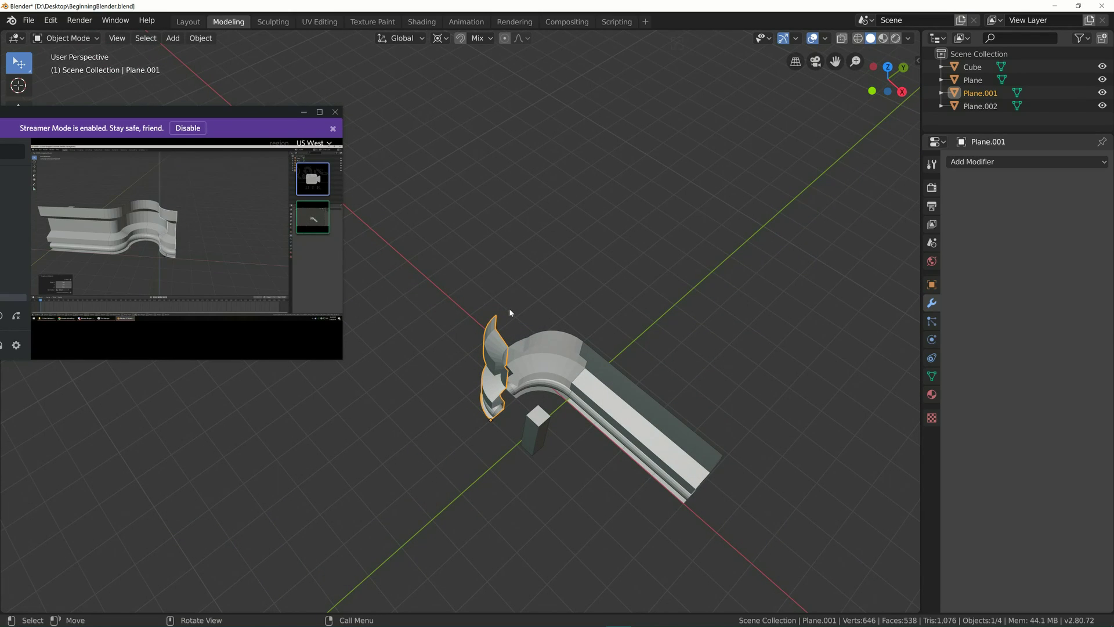
left_click(439, 39)
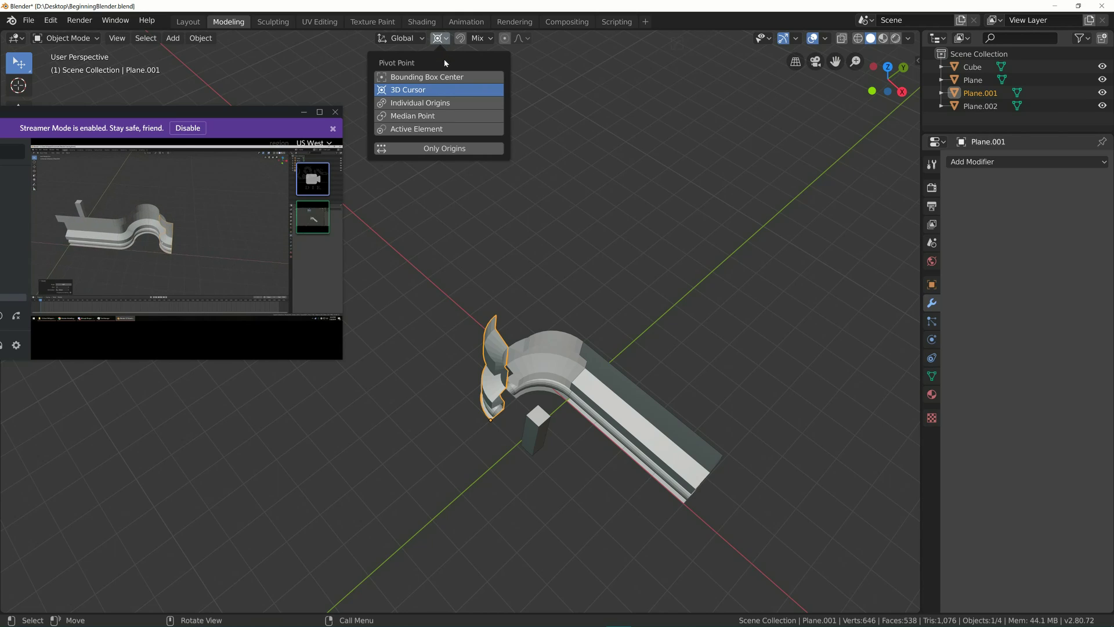
left_click(444, 116)
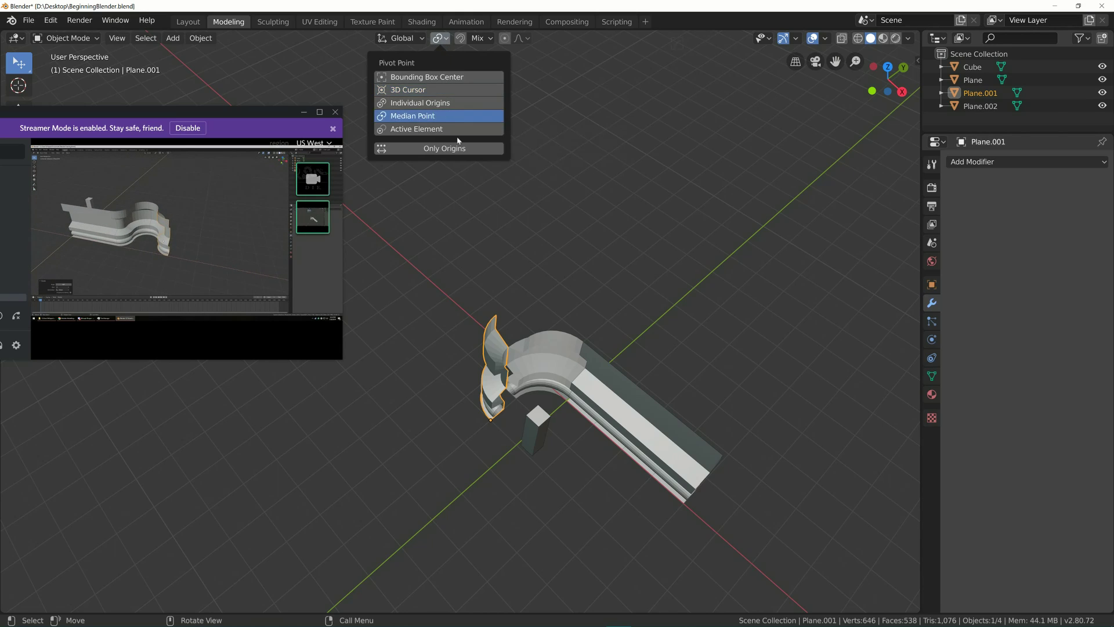
- Rotate the outer corner piece Plane.001 by 180° around the global Z axis
scroll(471, 361, "up", 3)
key("r")
type("z")
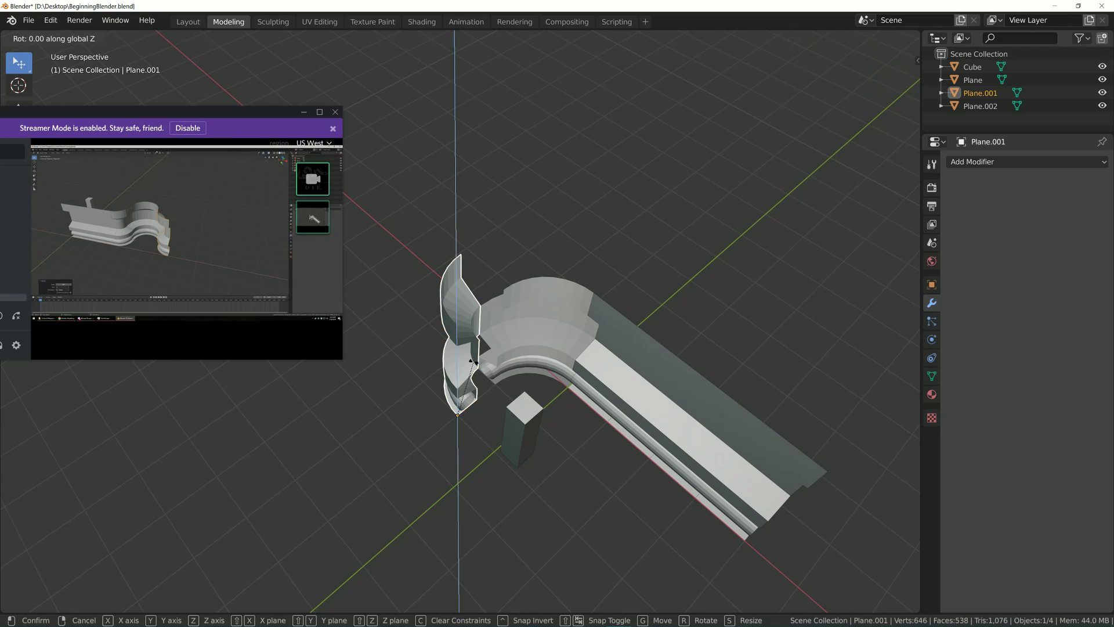
type("180")
key("Return")
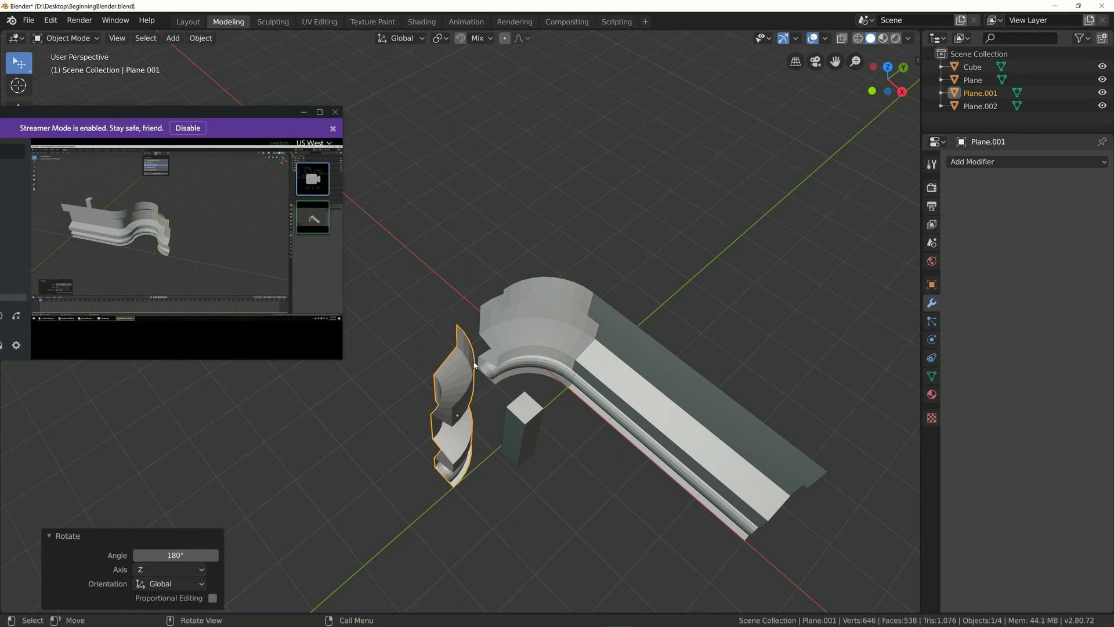
left_click(439, 38)
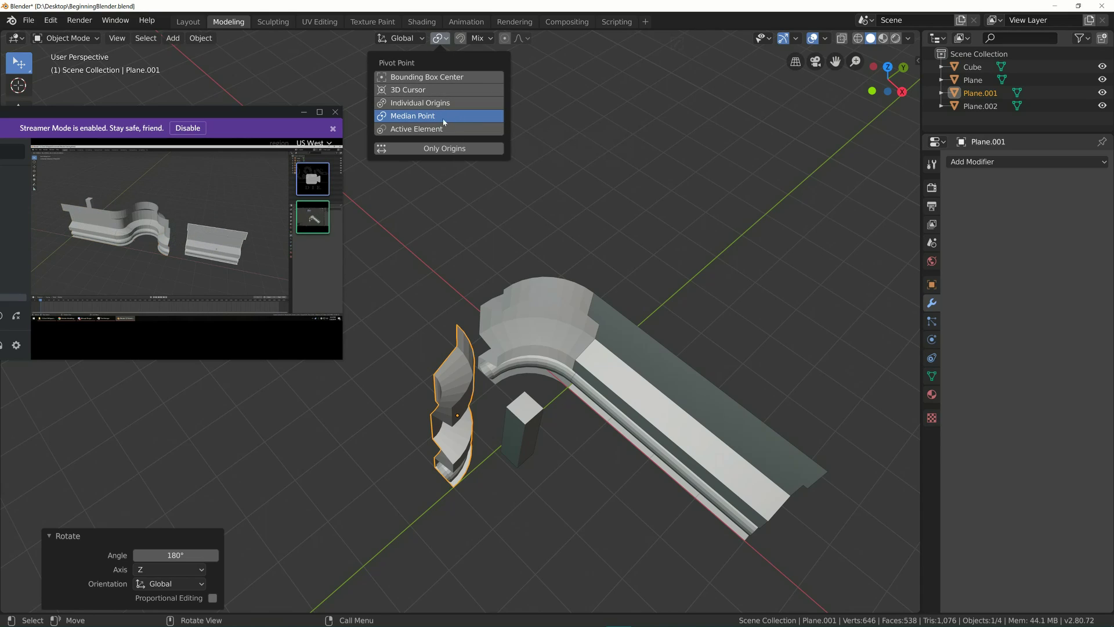
left_click(458, 383)
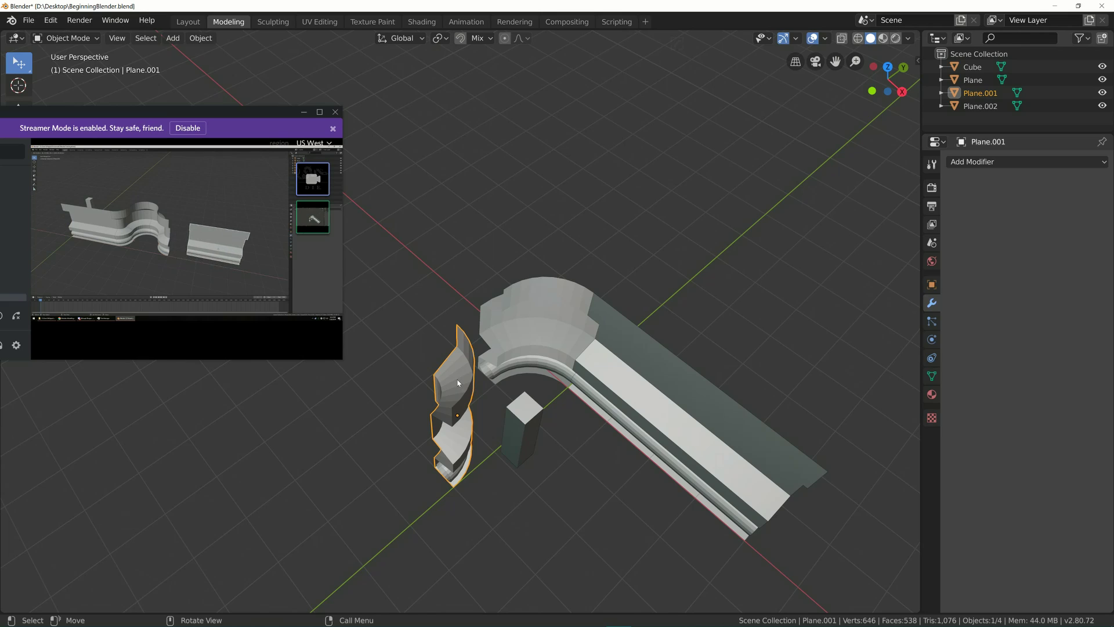
key("r")
key("z")
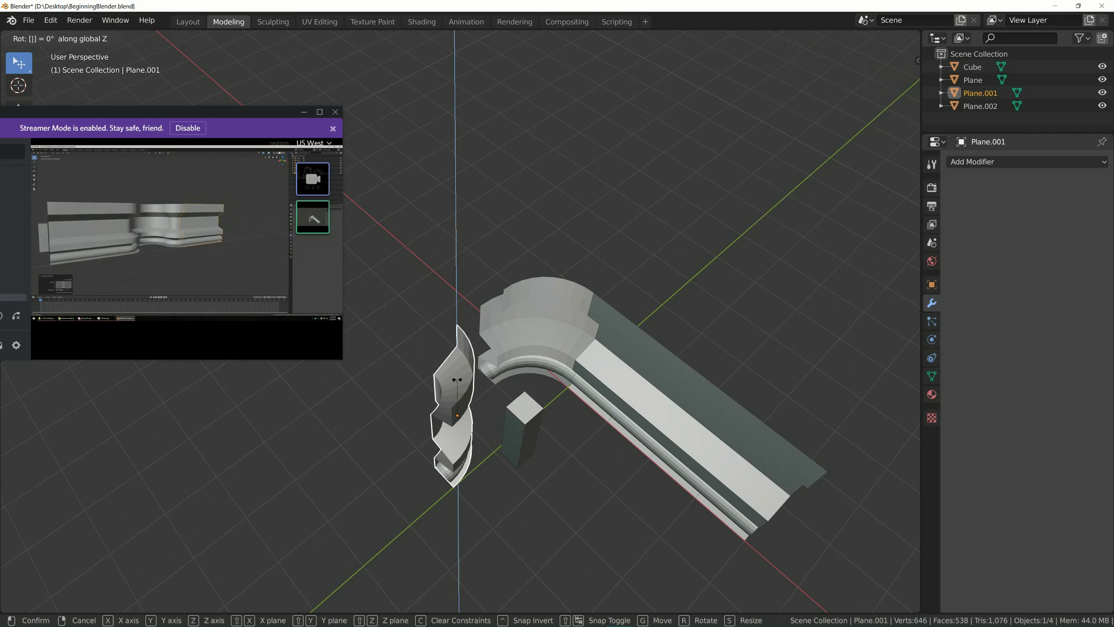
key("r")
key("Escape")
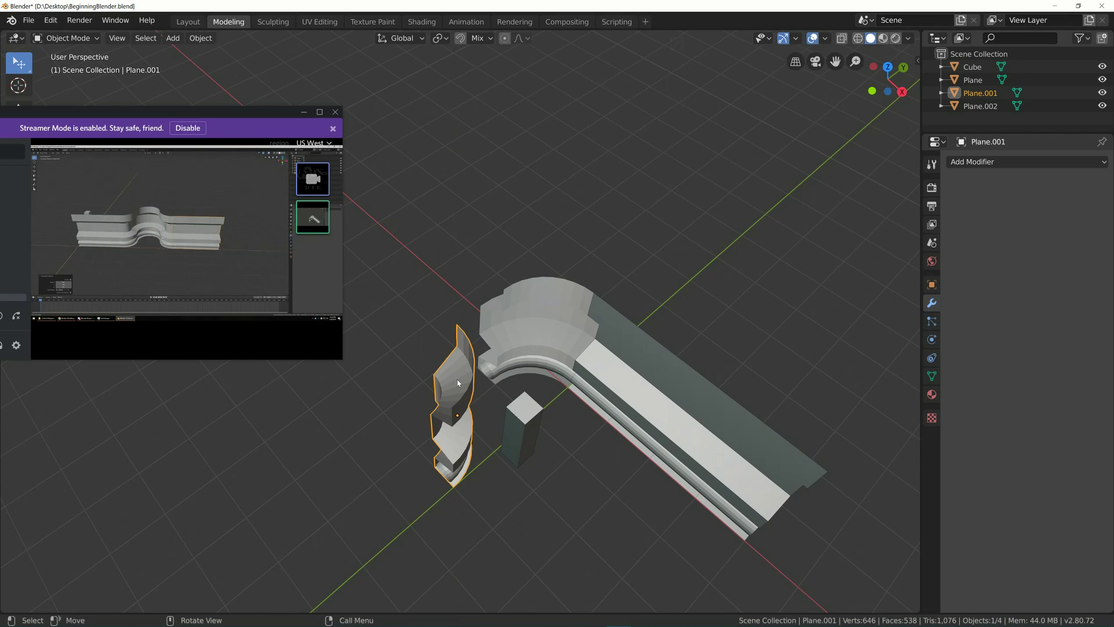
- Rotate Plane.001 by -90° around the global Z axis
type("rz")
type("-90")
key("Return")
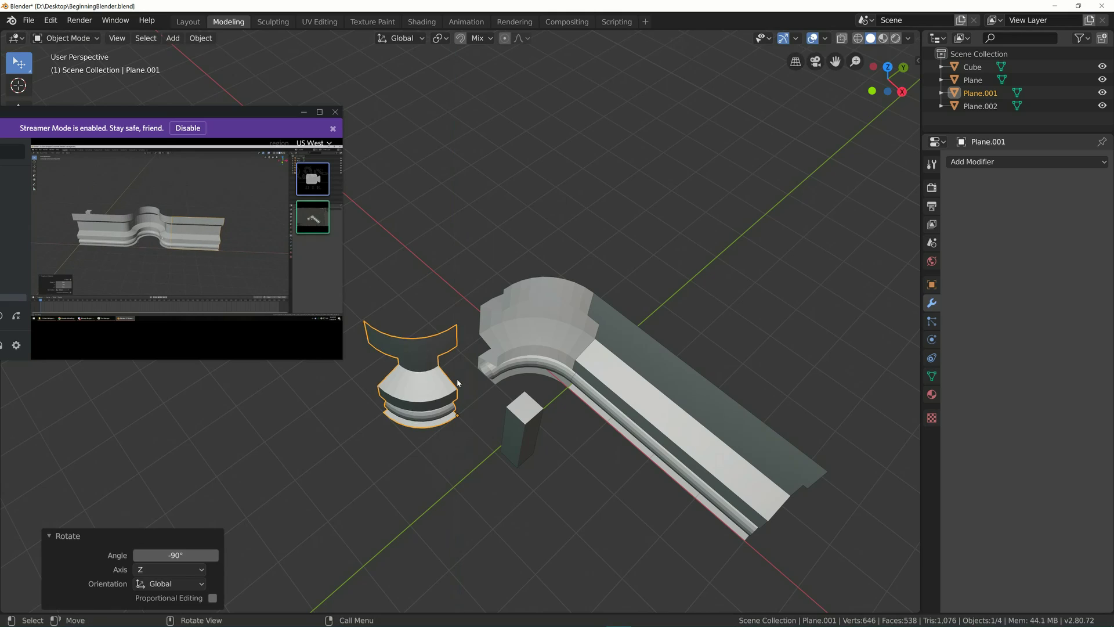
scroll(457, 383, "up", 2)
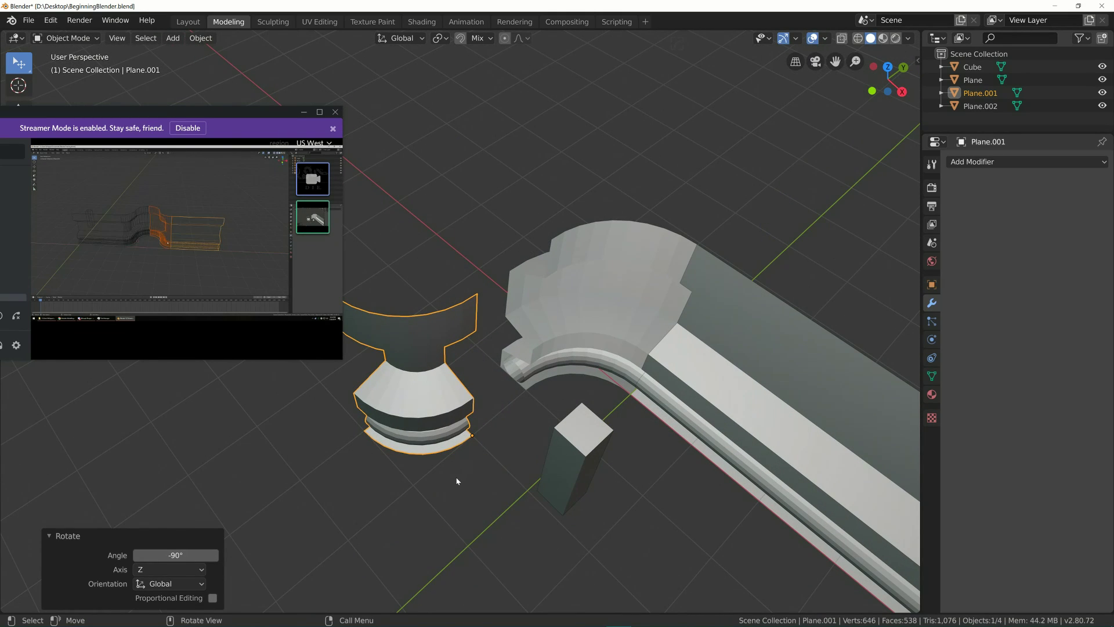
key("g")
key("z")
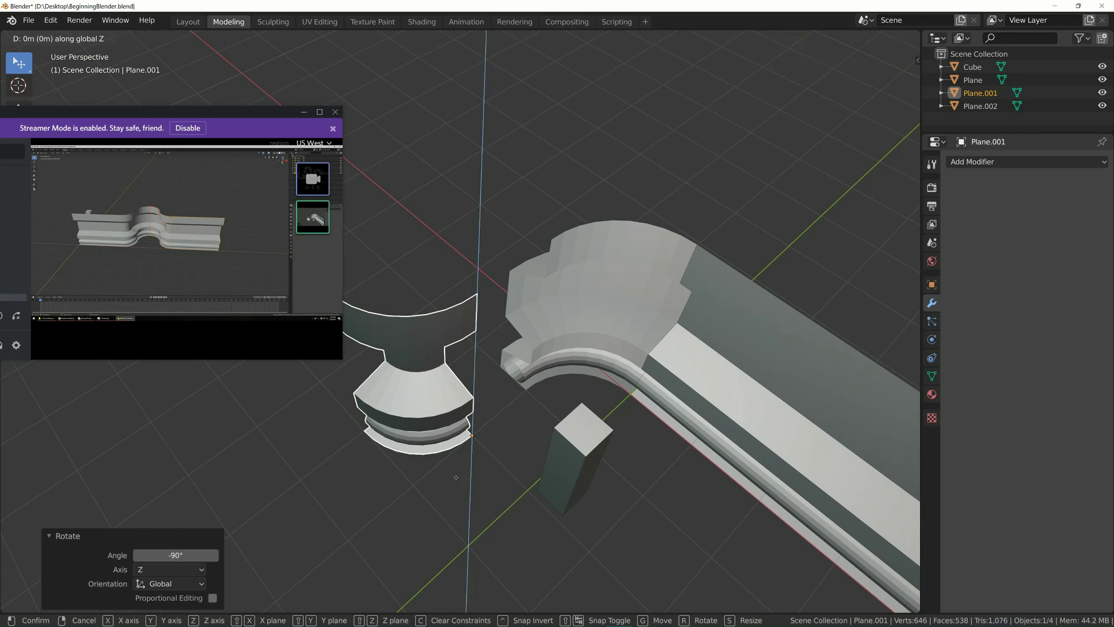
key("Escape")
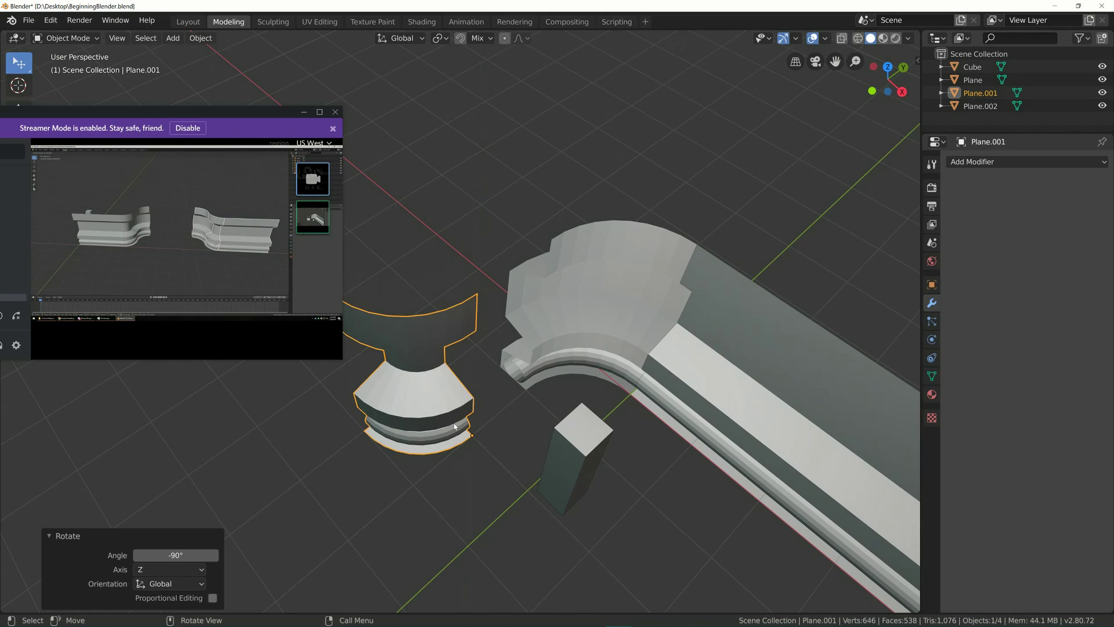
key("r")
key("z")
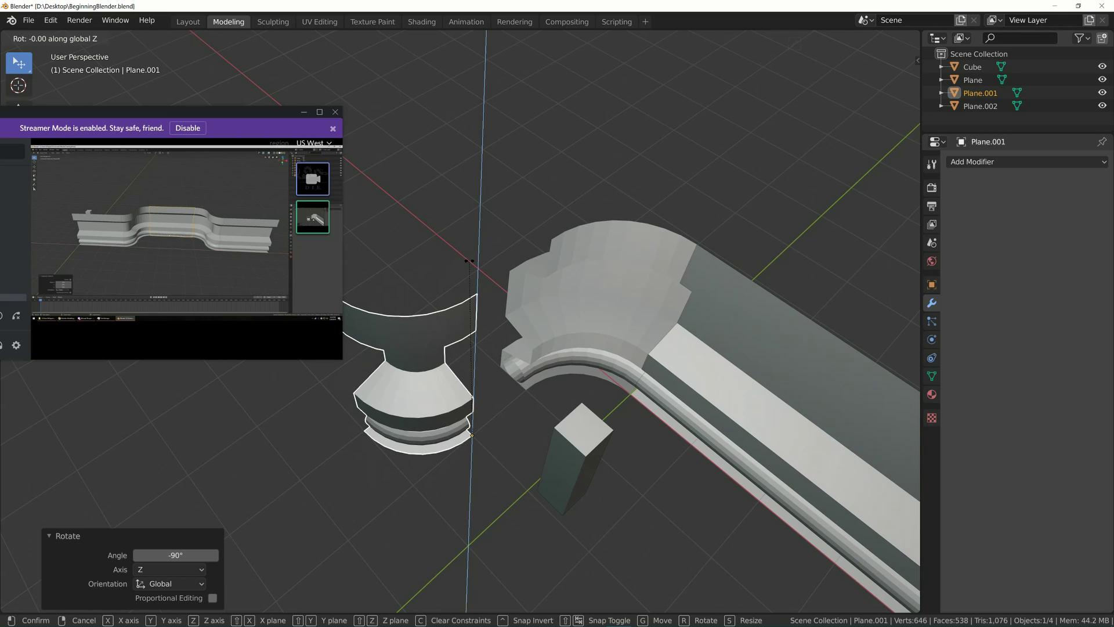
left_click(470, 261)
middle_click_drag(480, 271, 464, 304, "shift")
key("g")
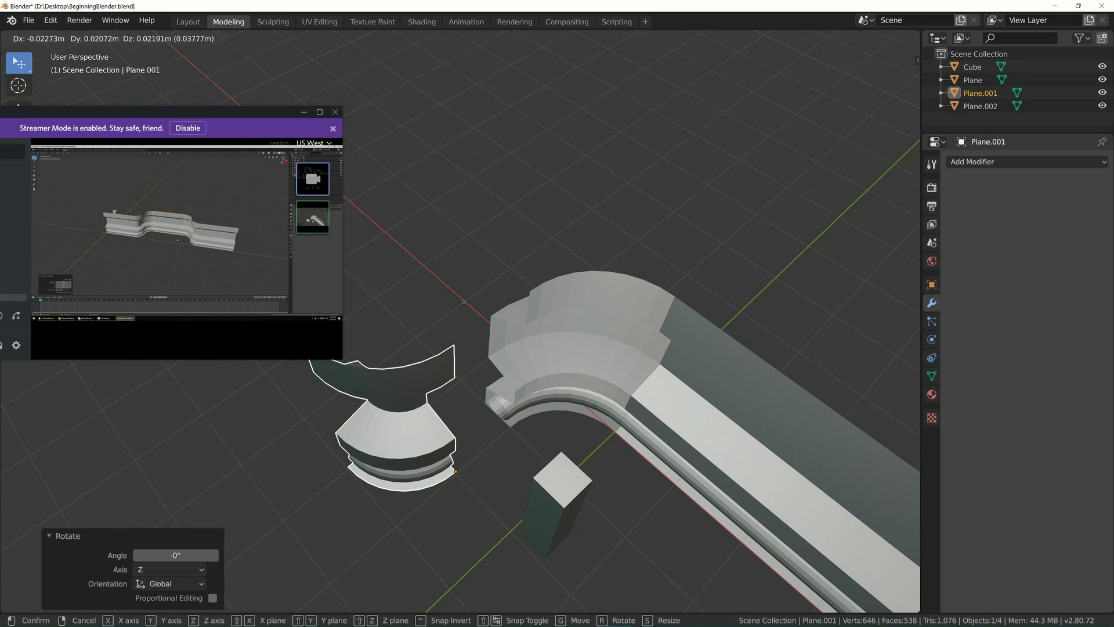
right_click(463, 302)
key("g")
key("x")
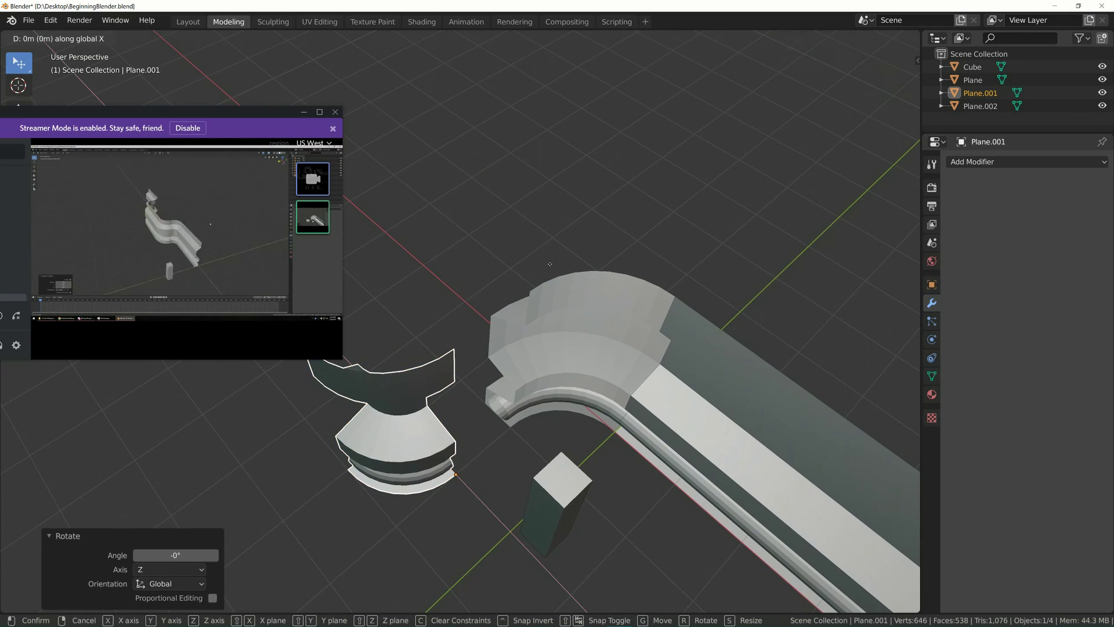
right_click(555, 264)
key("g")
key("x")
right_click(615, 238)
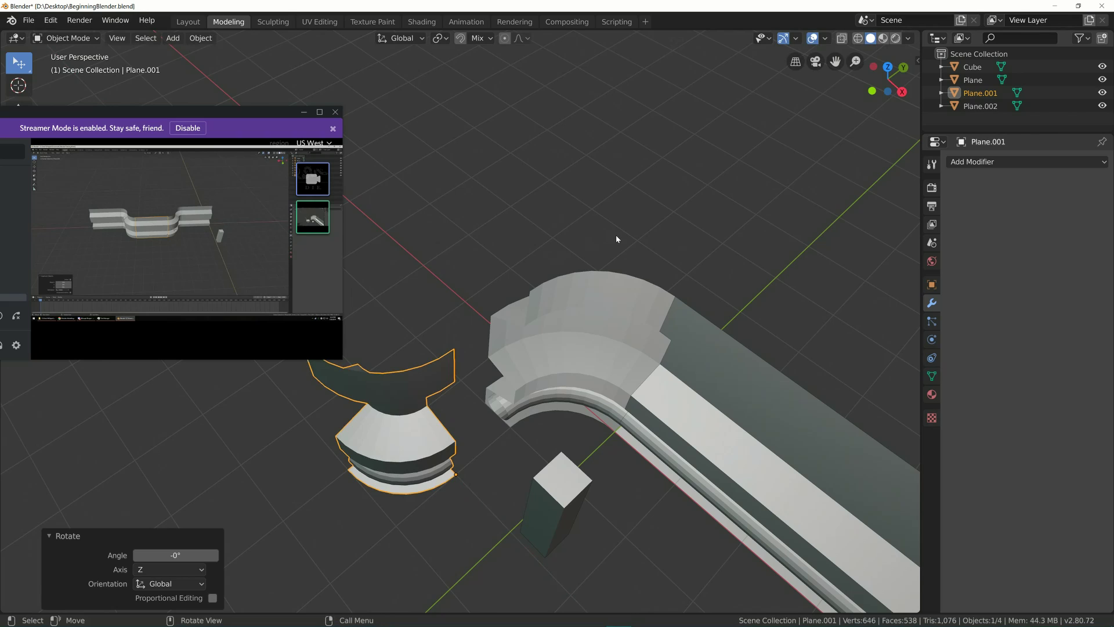
- Move Plane.001 by 1 m along Y against the free end of the inward-curving piece
key("g")
key("y")
key("1")
key("Return")
scroll(593, 245, "down", 3)
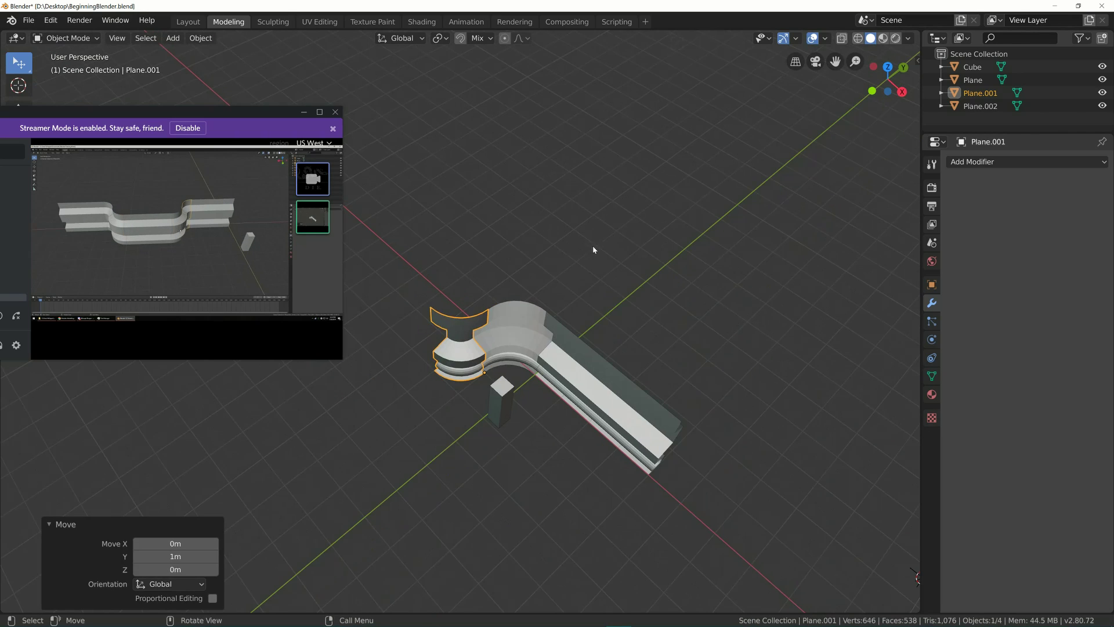
- Examine the joints between the straight moulding and the two curved pieces up close, and select the inward-curving piece
left_click(593, 247)
middle_click_drag(593, 246, 562, 199)
scroll(560, 202, "up", 3)
middle_click_drag(560, 203, 528, 315)
scroll(535, 305, "up", 3)
scroll(475, 356, "up", 3)
scroll(473, 356, "down", 3)
left_click(457, 351)
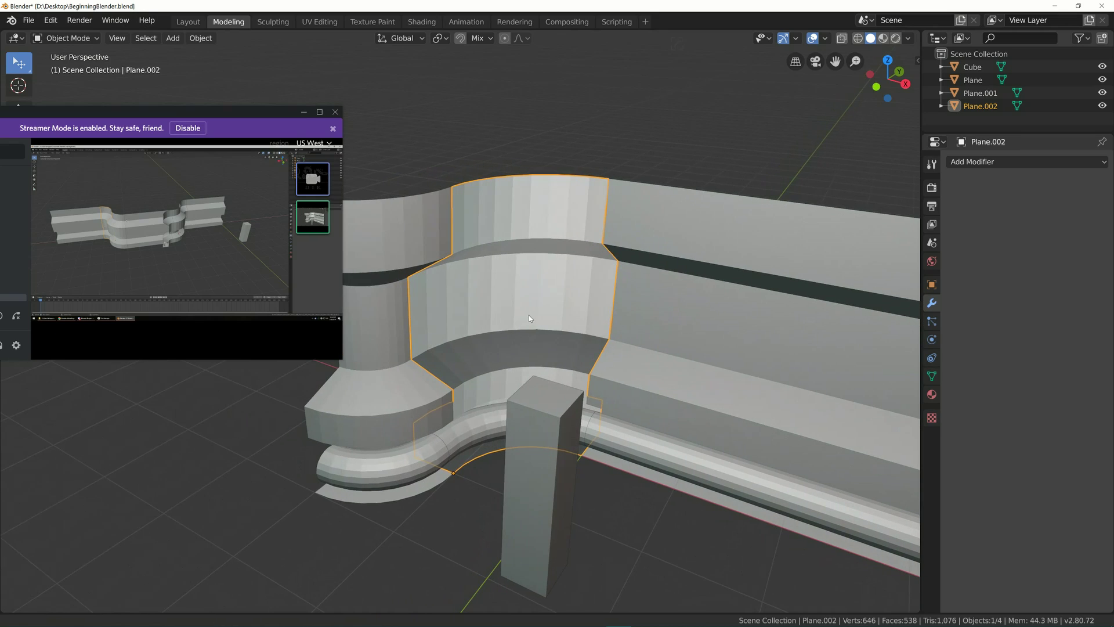
- Recalculate the normals of all faces of the inward-curving piece Plane.002 with the Inside option enabled
key("Tab")
key("a")
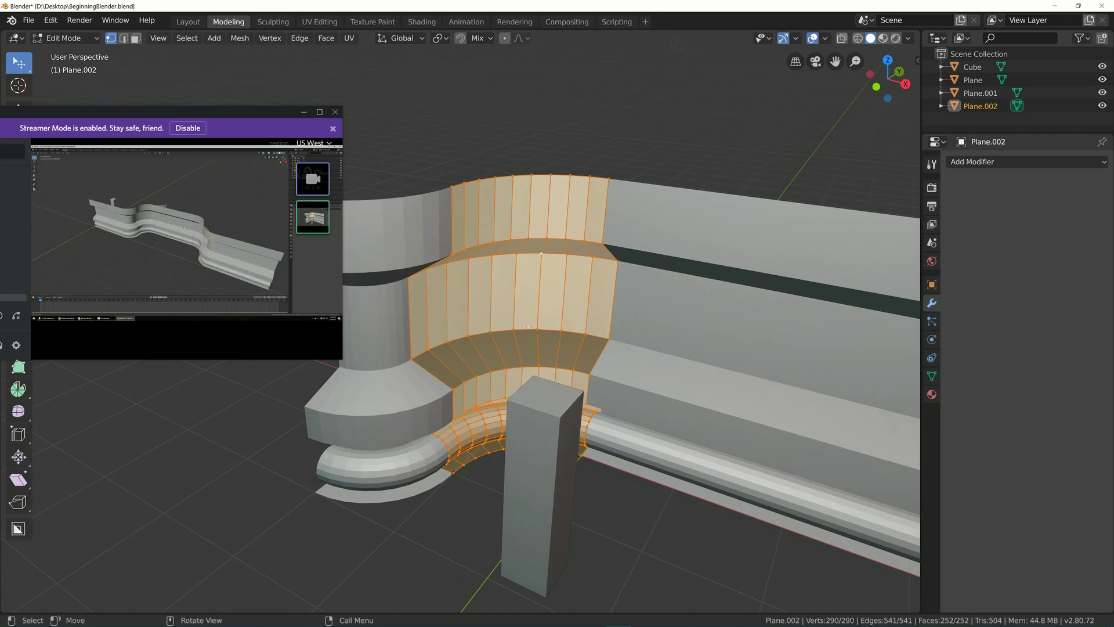
key("shift+n")
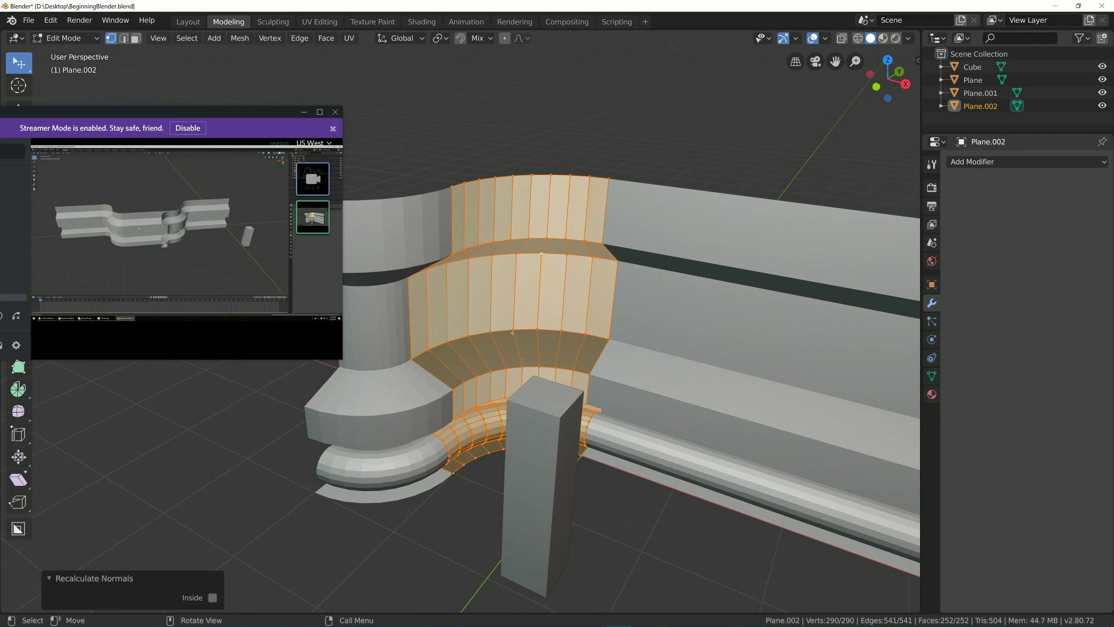
left_click(213, 600)
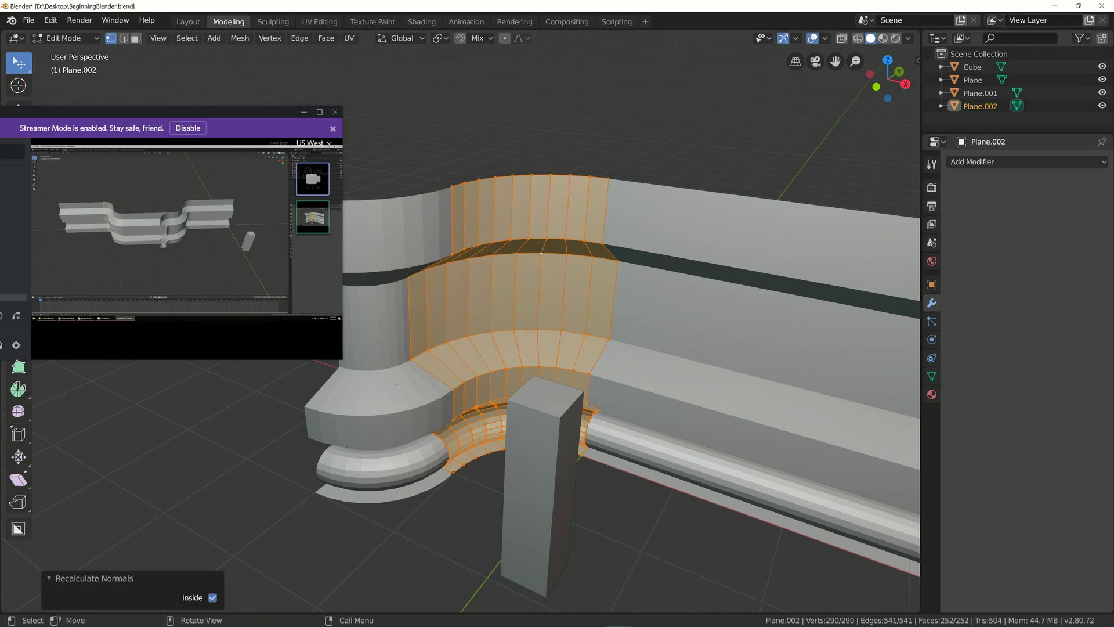
key("Tab")
key("alt+a")
middle_click_drag(425, 361, 479, 331)
- Recalculate the normals of one linked part of the inward-curving piece, and save the file
key("Tab")
key("alt+a")
key("l")
key("shift+n")
key("Tab")
key("ctrl+s")
scroll(480, 331, "down", 5)
- Select the straight moulding piece, examine its surface and joint from above and up close, and save the file
left_click(578, 377)
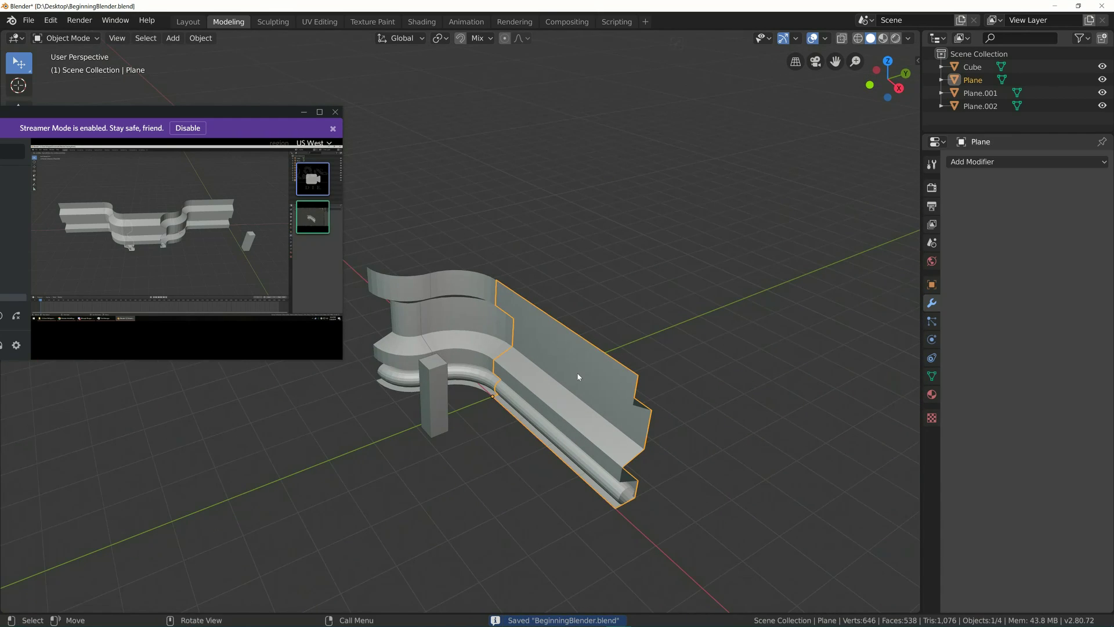
middle_click_drag(545, 318, 487, 386)
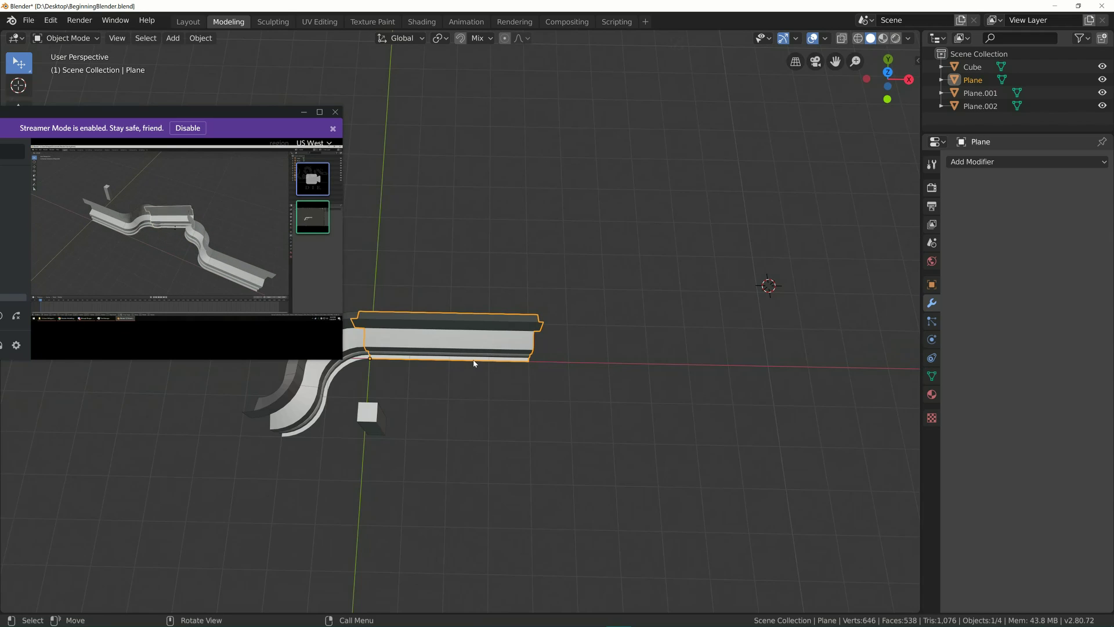
middle_click_drag(474, 363, 540, 317)
scroll(464, 327, "up", 3)
key("ctrl+s")
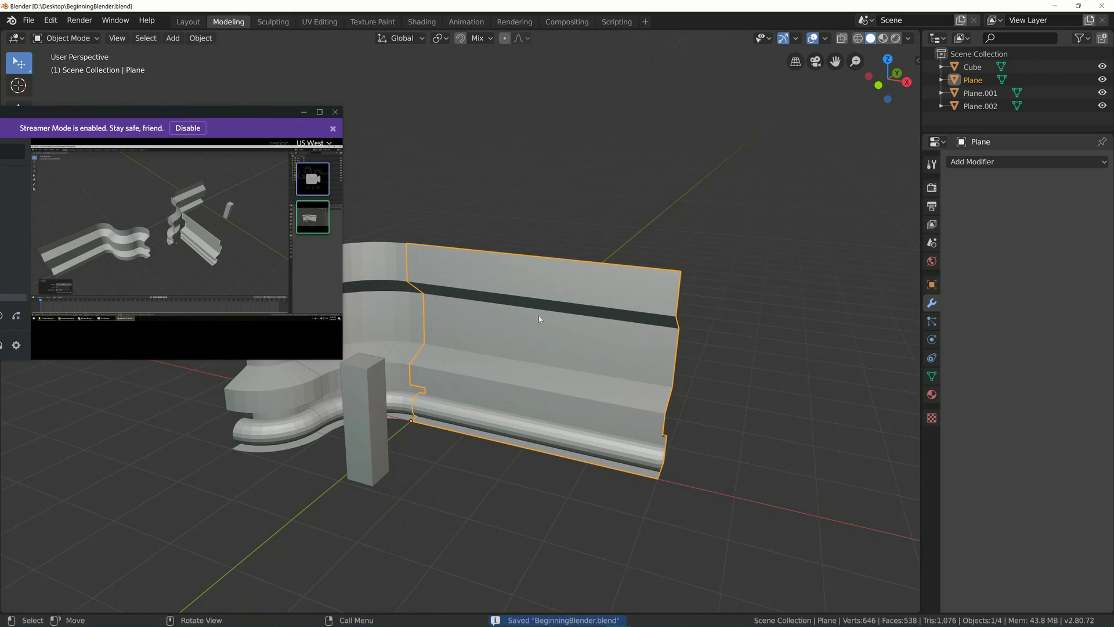
middle_click_drag(458, 300, 530, 281, "shift")
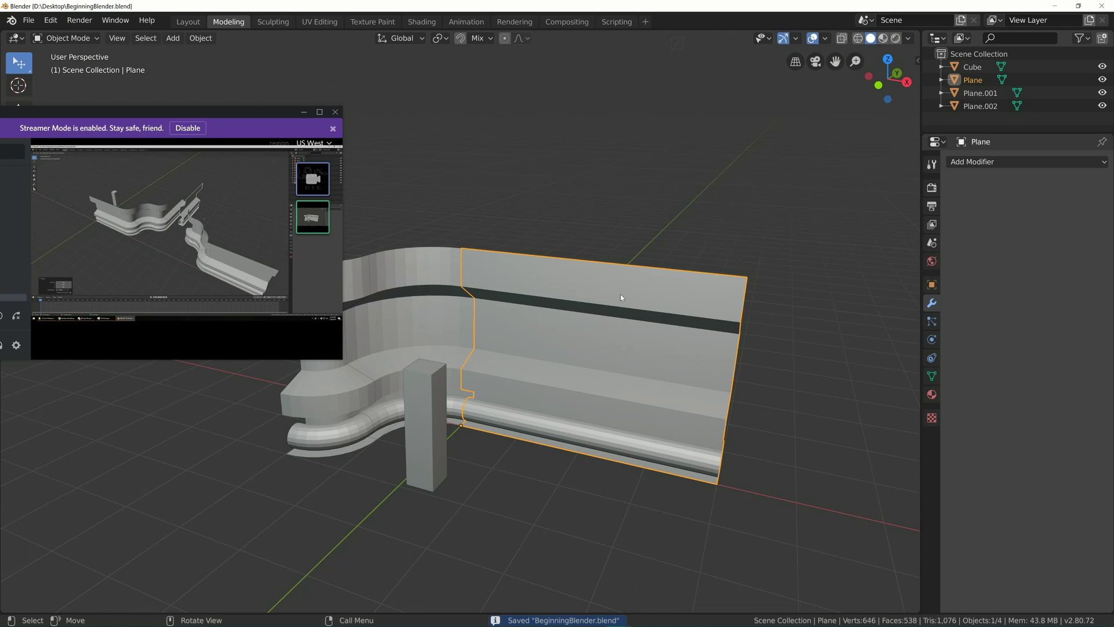
scroll(642, 298, "down", 3)
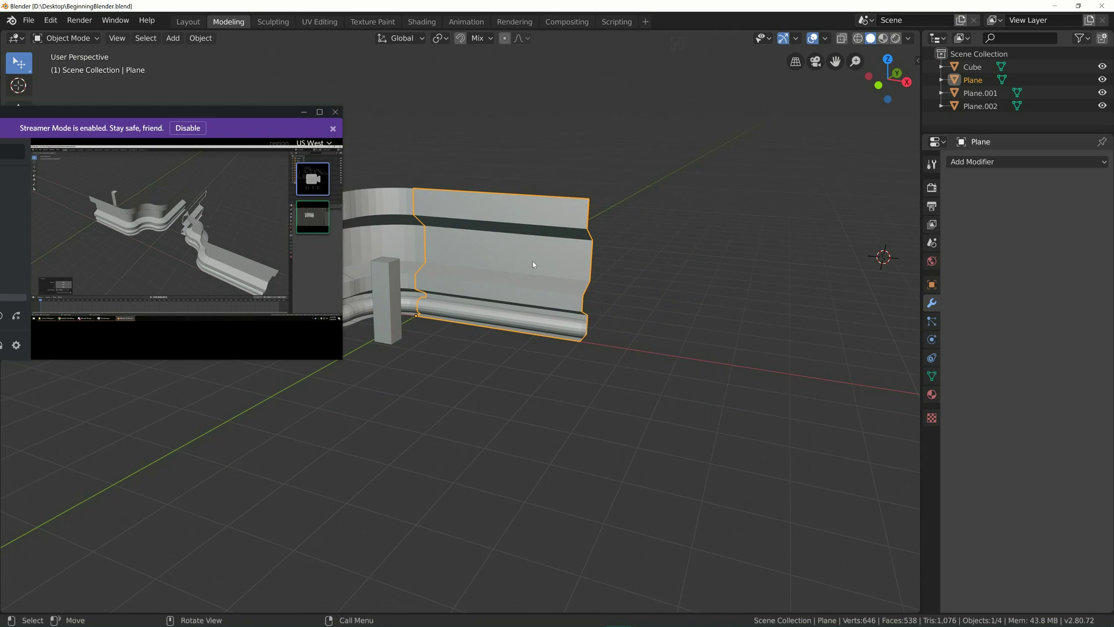
middle_click_drag(536, 254, 535, 331)
key("ctrl+s")
scroll(528, 316, "up", 4)
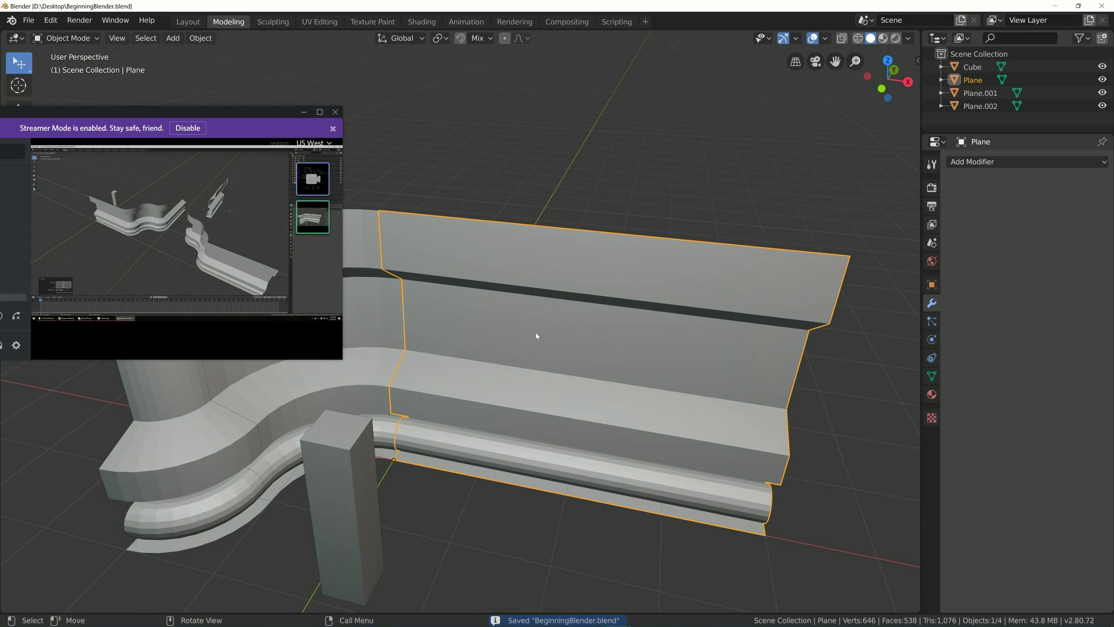
scroll(536, 335, "down", 4)
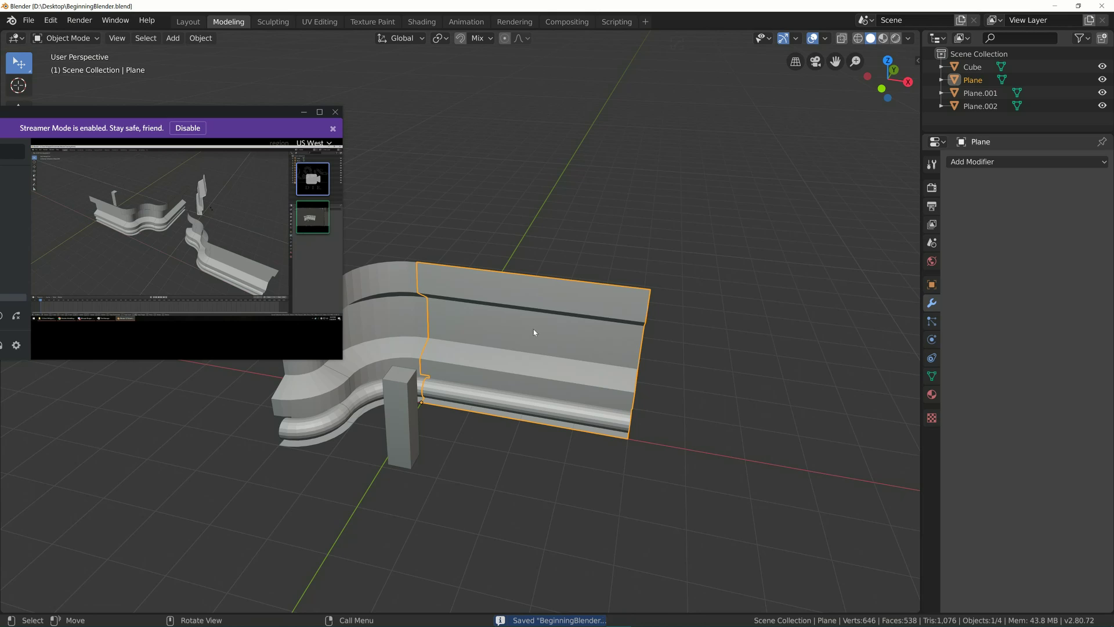
scroll(534, 335, "up", 5)
- Inspect the straight piece's mesh in Edit Mode, save the file, and check the assembled pieces in Object Mode with nothing selected
key("Tab")
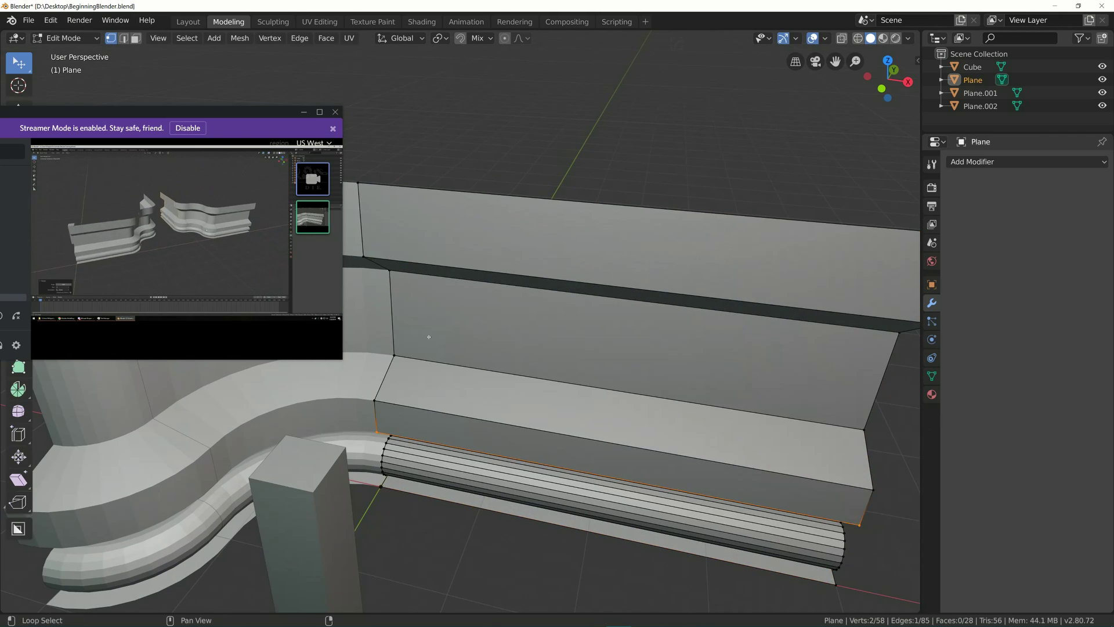
scroll(523, 348, "up", 2)
key("a")
key("a")
middle_click_drag(579, 364, 490, 299, "shift")
scroll(490, 300, "down", 5)
middle_click_drag(537, 401, 525, 360)
key("ctrl+s")
key("Tab")
key("alt+a")
scroll(525, 359, "up", 4)
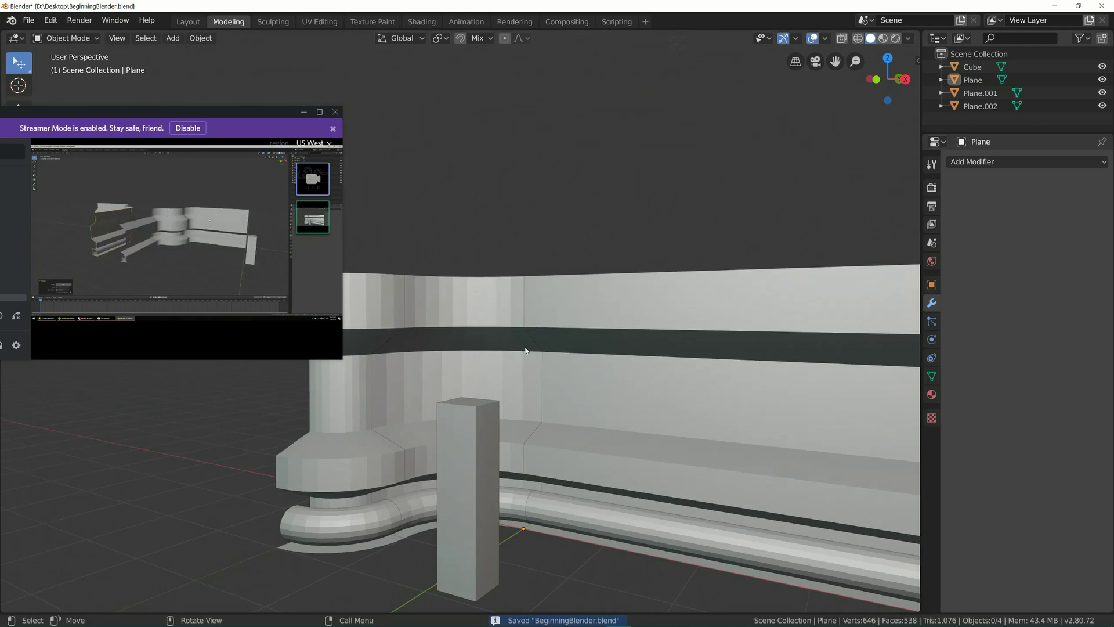
middle_click_drag(640, 385, 623, 353, "shift")
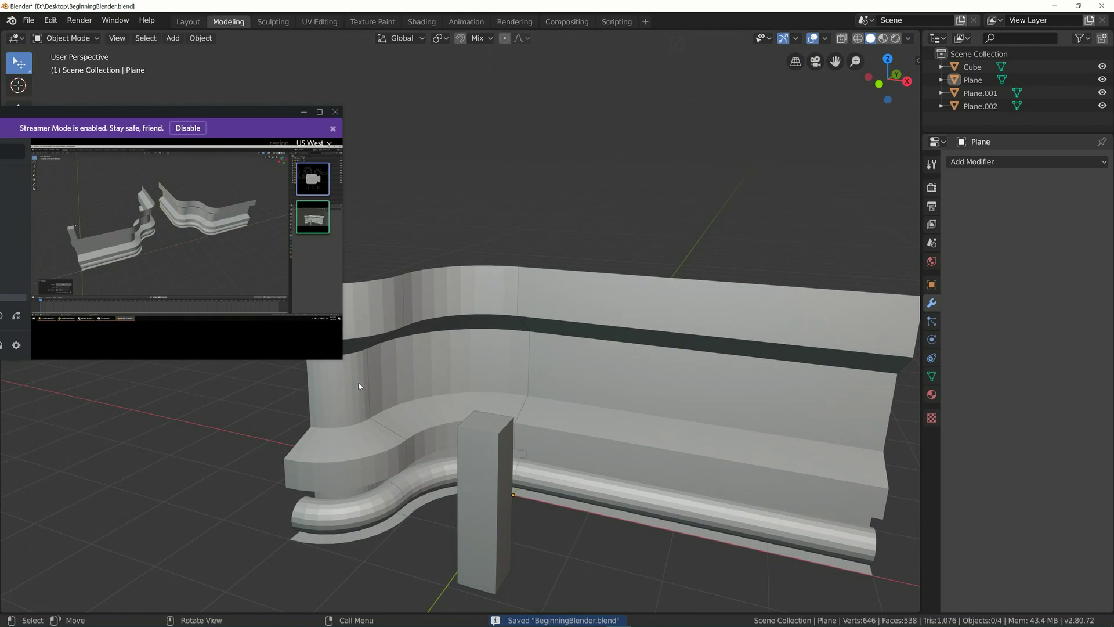
- Save the file and shade the outer corner piece Plane.001 smooth
left_click(370, 465)
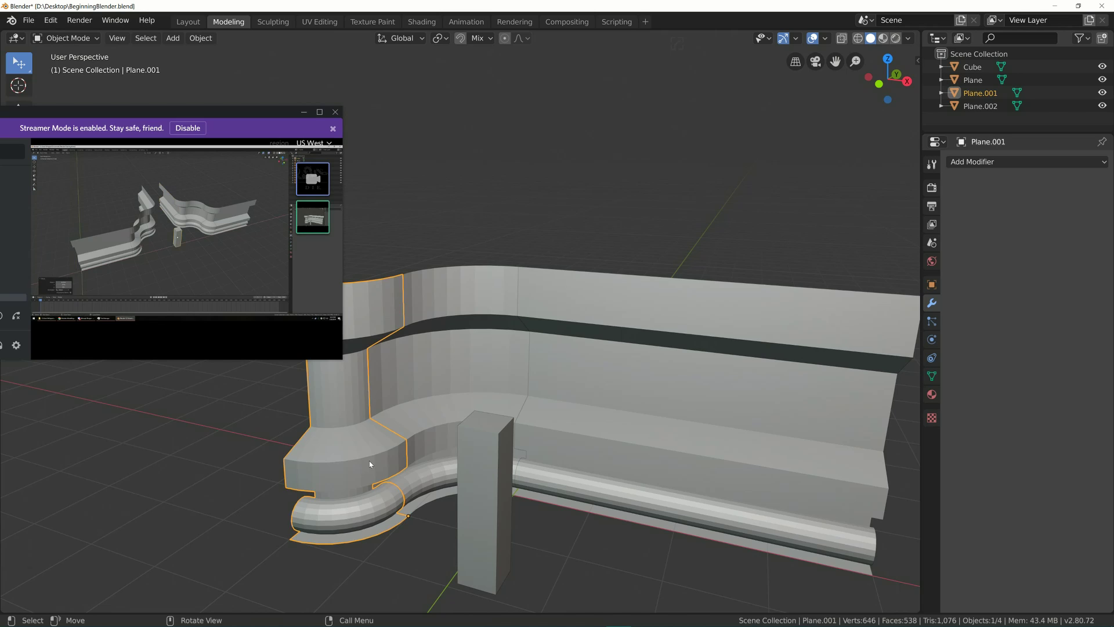
middle_click_drag(408, 417, 484, 433, "shift")
key("ctrl+s")
scroll(459, 418, "up", 3)
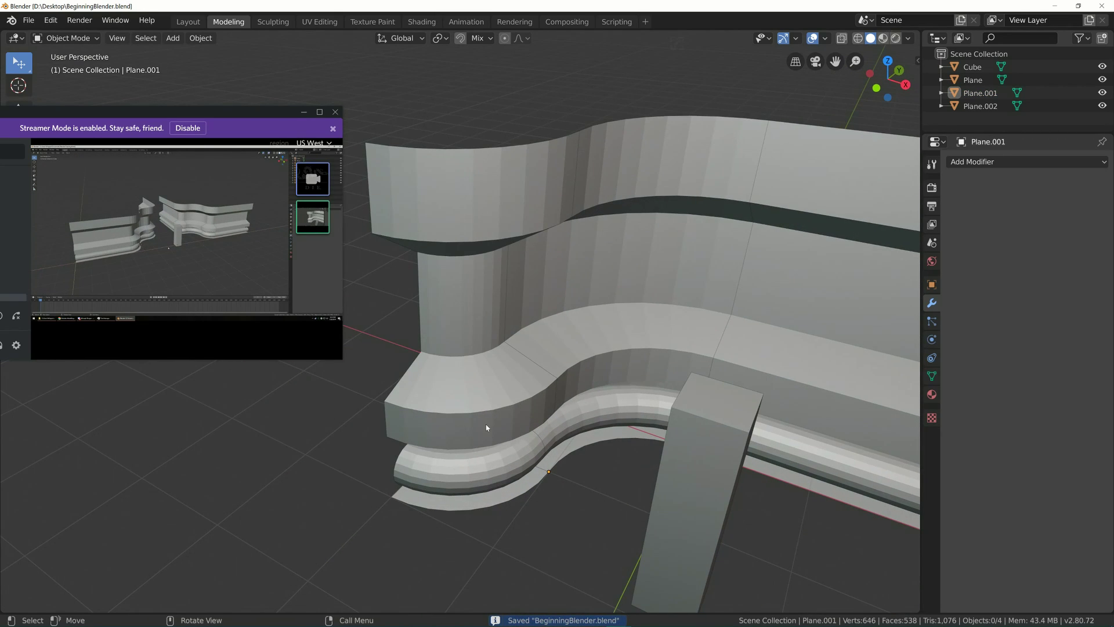
left_click(456, 429)
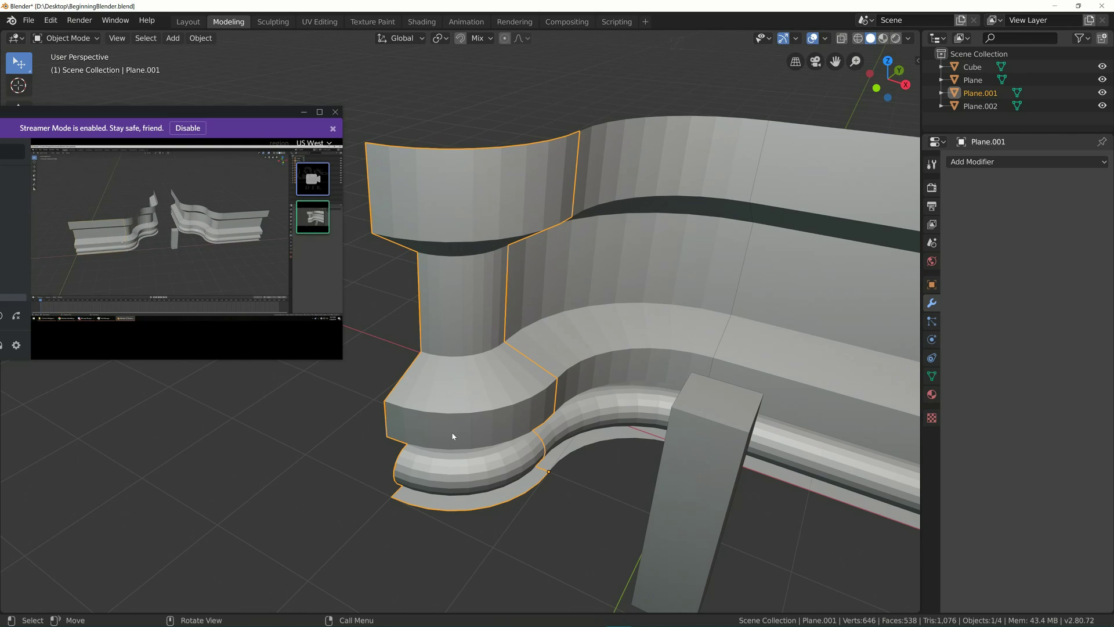
right_click(458, 416)
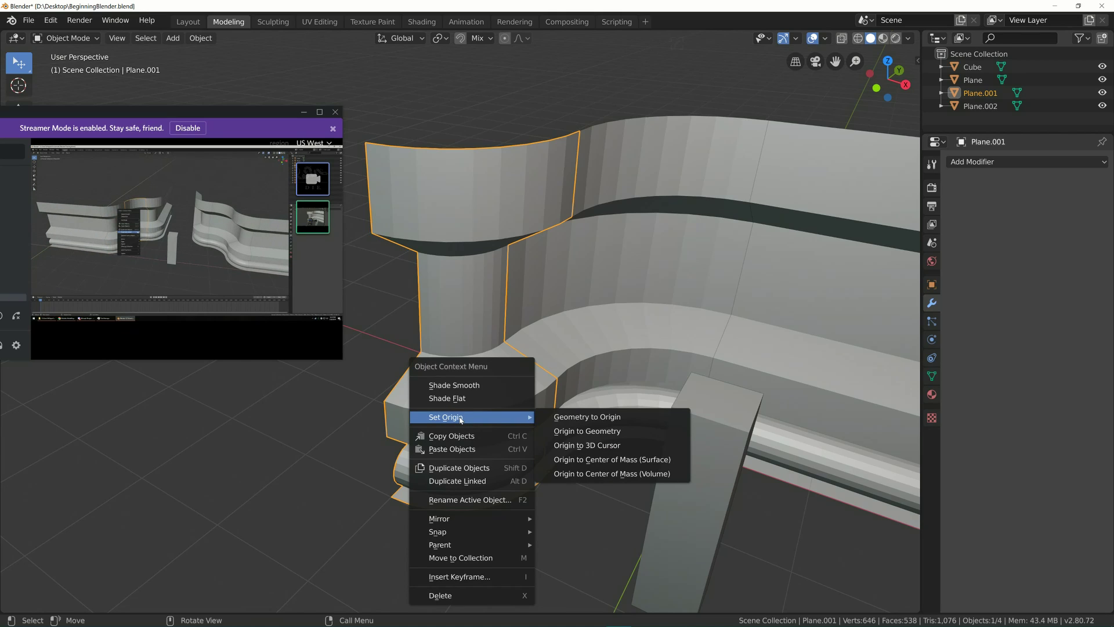
left_click(480, 386)
mouse_move(480, 392)
middle_mouse_down("shift")
mouse_move(473, 416)
mouse_move(483, 404)
mouse_move(482, 417)
middle_mouse_up("shift")
middle_click_drag(483, 417, 489, 406)
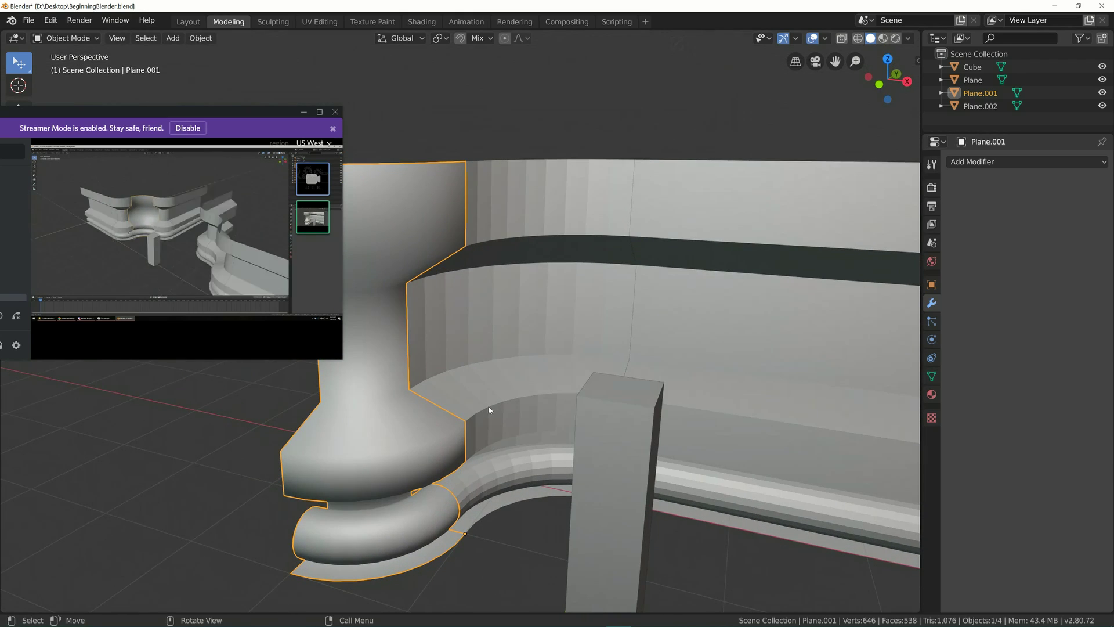
- Shade the inward-curving piece Plane.002 and the straight piece smooth, and check the shading across their joints
left_click(492, 394)
right_click(537, 390)
left_click(537, 391)
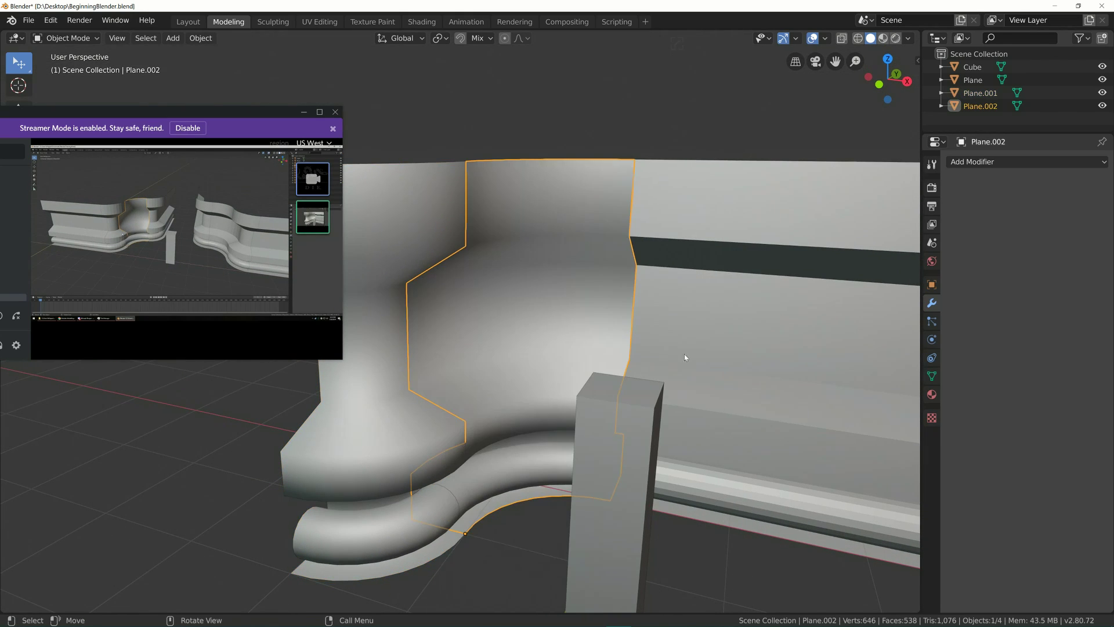
left_click(685, 355)
right_click(711, 348)
left_click(711, 349)
middle_click_drag(646, 358, 506, 391, "shift")
scroll(507, 391, "down", 5)
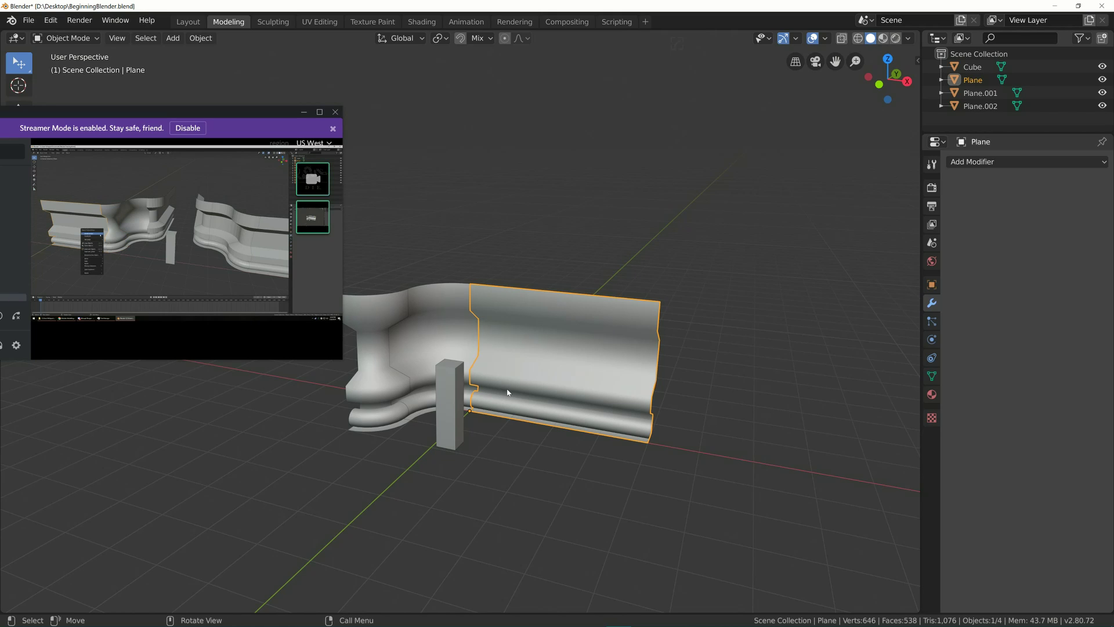
middle_click_drag(503, 366, 503, 362)
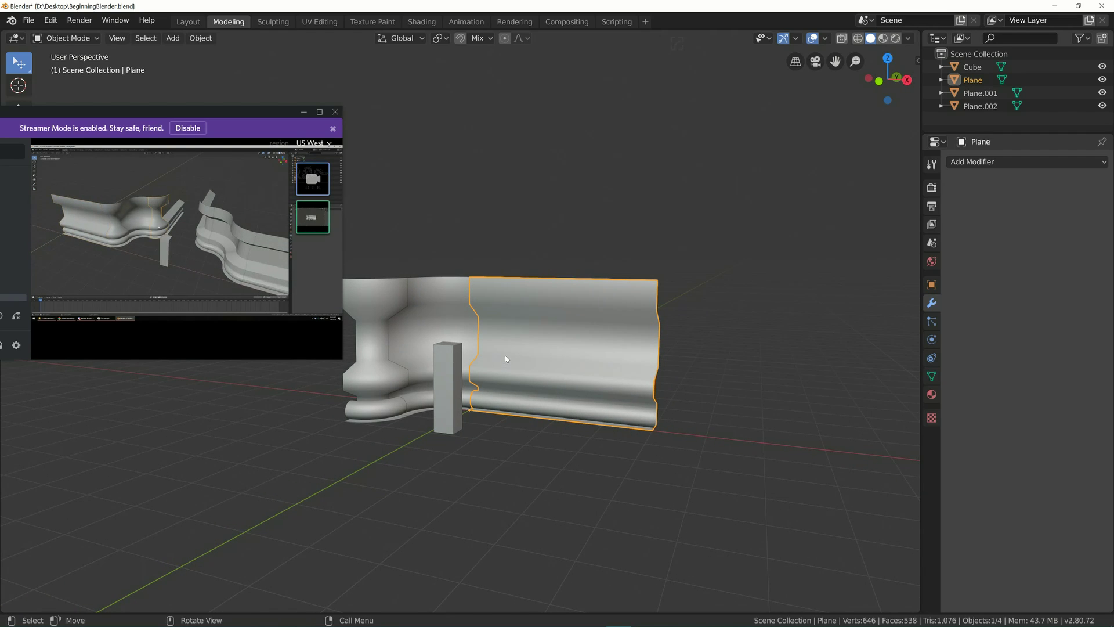
middle_click_drag(505, 355, 535, 357)
key("alt+a")
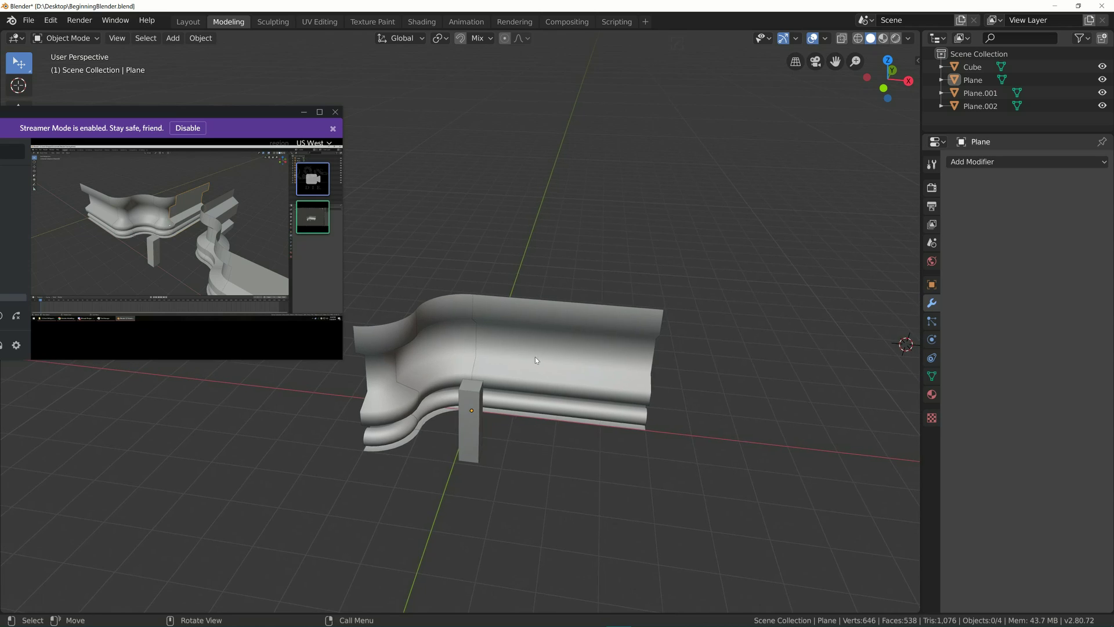
- Create a linked duplicate of the straight piece, moved 5 m along the X axis
scroll(535, 355, "up", 2)
left_click(535, 355)
middle_click_drag(705, 384, 537, 347, "shift")
scroll(534, 352, "down", 1)
scroll(534, 353, "down", 1)
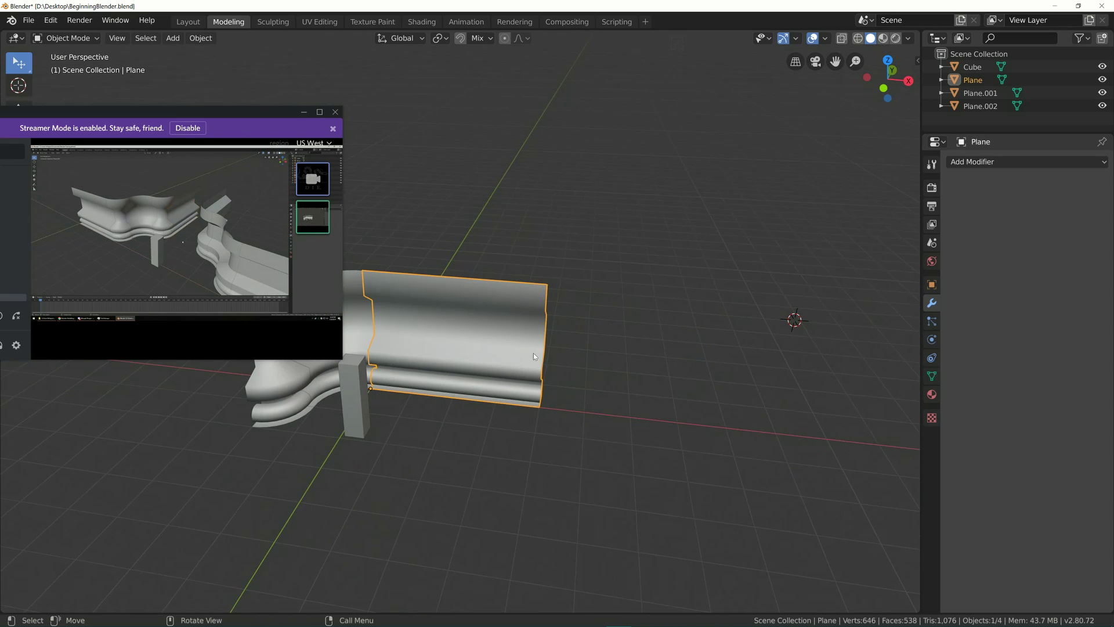
key("shift+d")
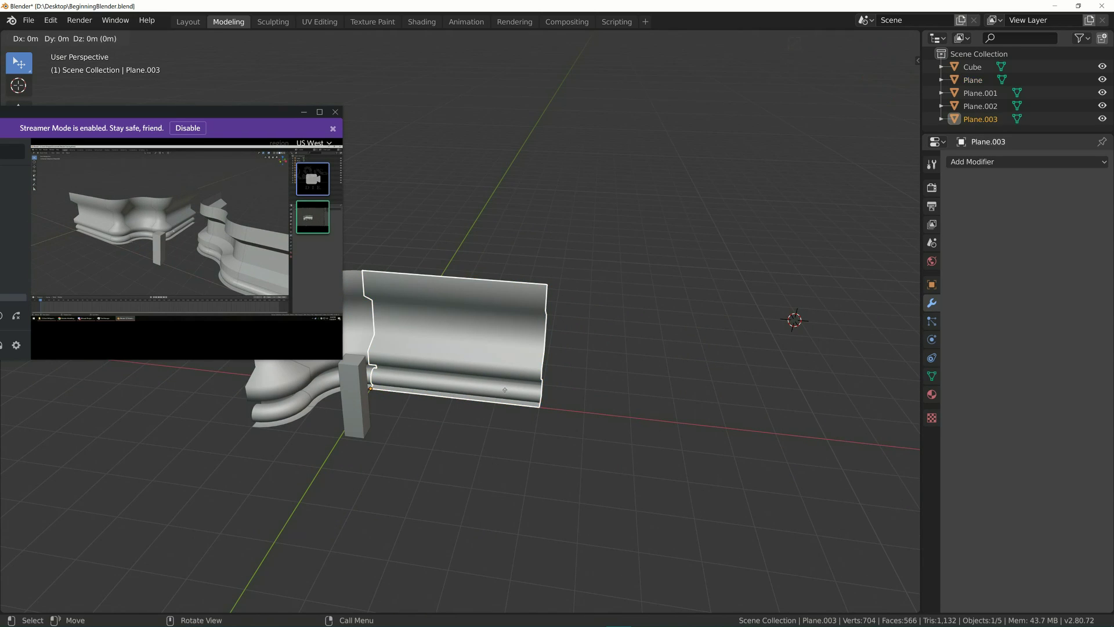
key("x")
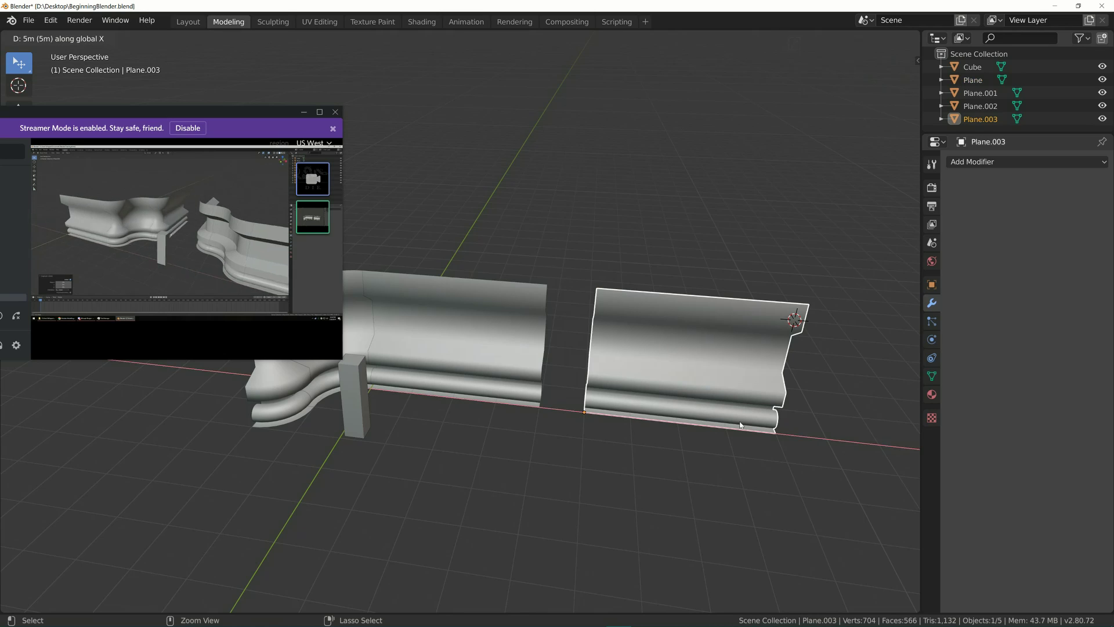
left_click(739, 422)
middle_click_drag(720, 406, 659, 416, "shift")
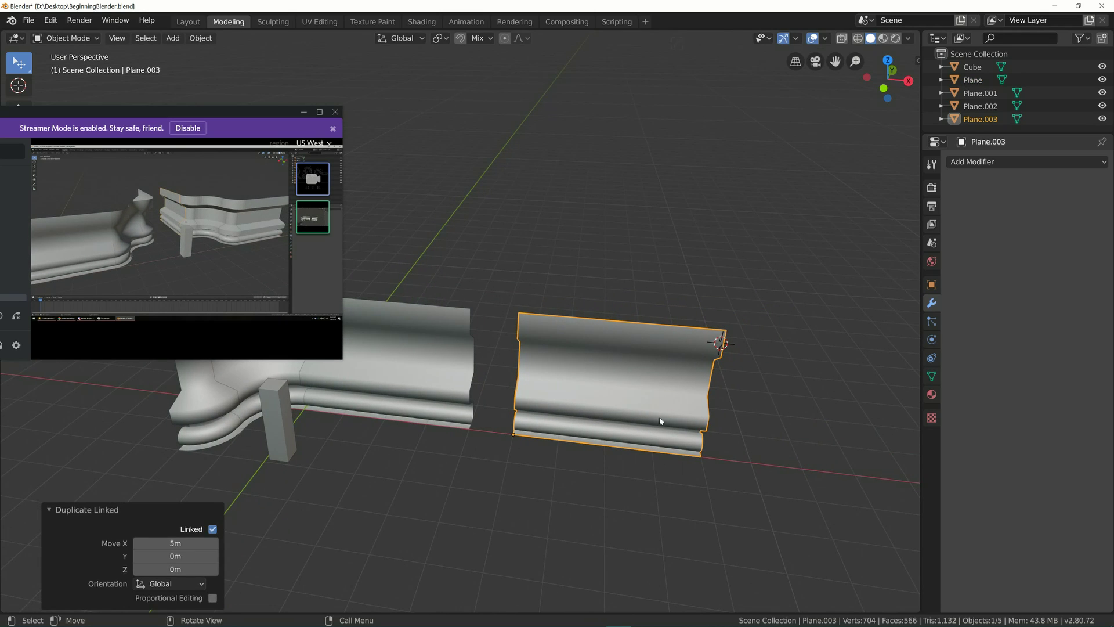
middle_click_drag(592, 430, 598, 415, "shift")
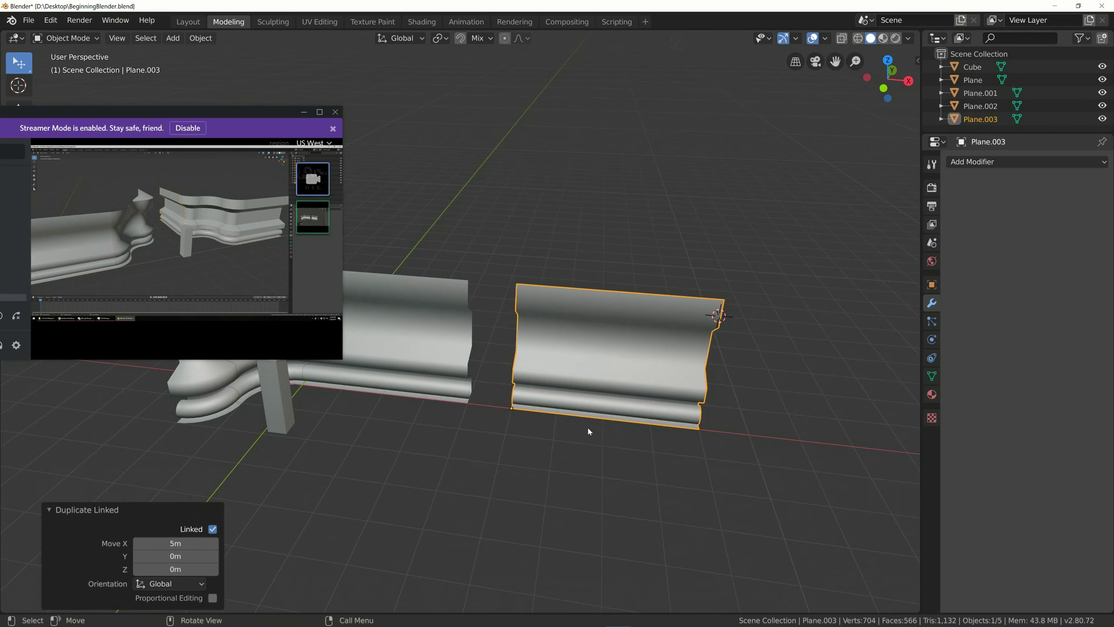
- Add one centred loop cut across the linked duplicate and try moving it to show the shared mesh editing
scroll(587, 431, "up", 3)
key("Tab")
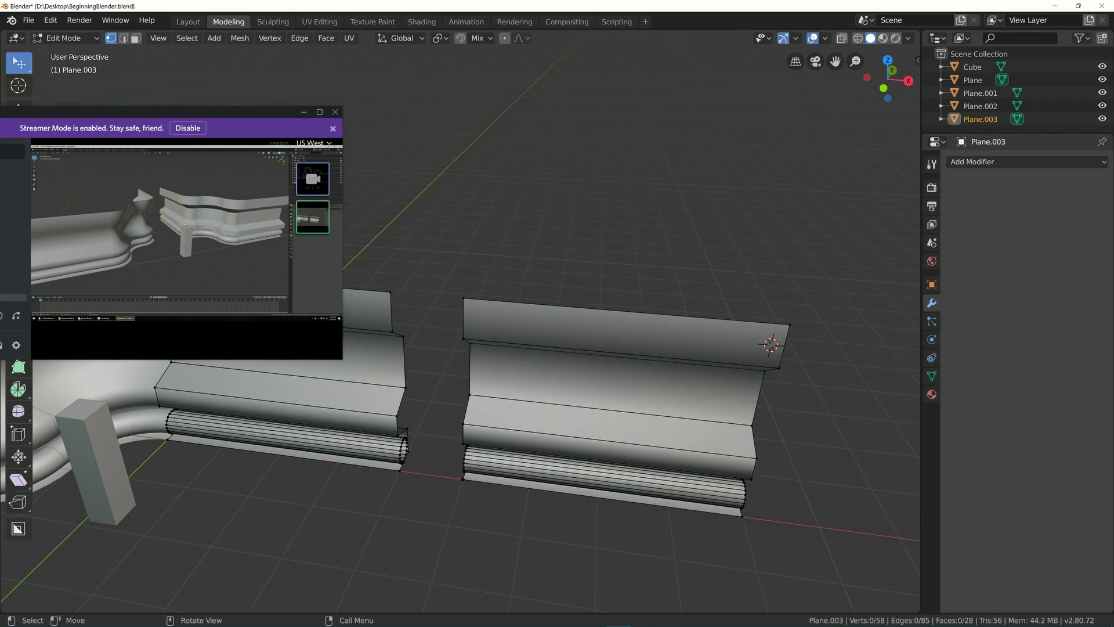
key("2")
key("ctrl+r")
left_click(581, 418)
right_click(580, 418)
key("g")
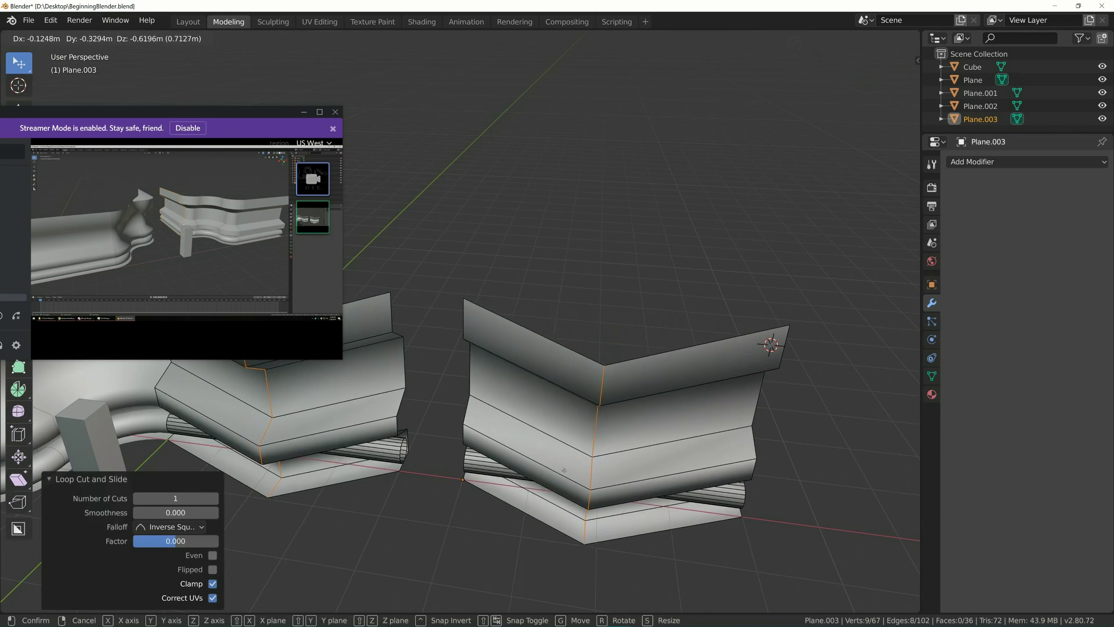
right_click(577, 414)
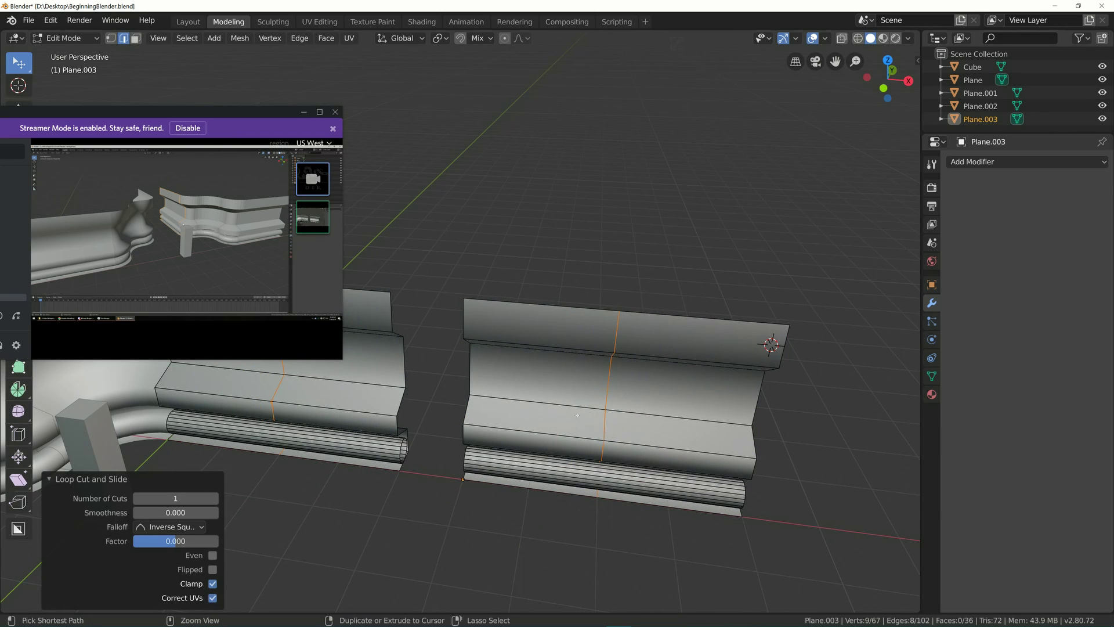
- Delete the linked duplicate of the straight piece
key("Tab")
key("x")
left_click(576, 418)
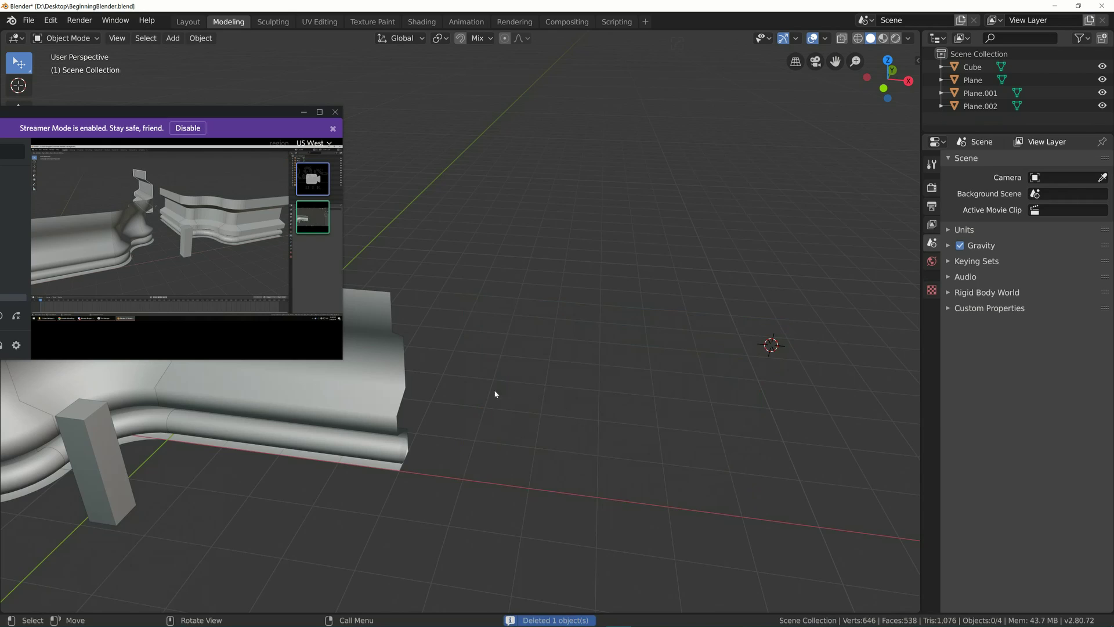
- Save the file and create an independent, unlinked duplicate of the straight piece, moved 5 m along the X axis
scroll(495, 394, "down", 5)
key("ctrl+s")
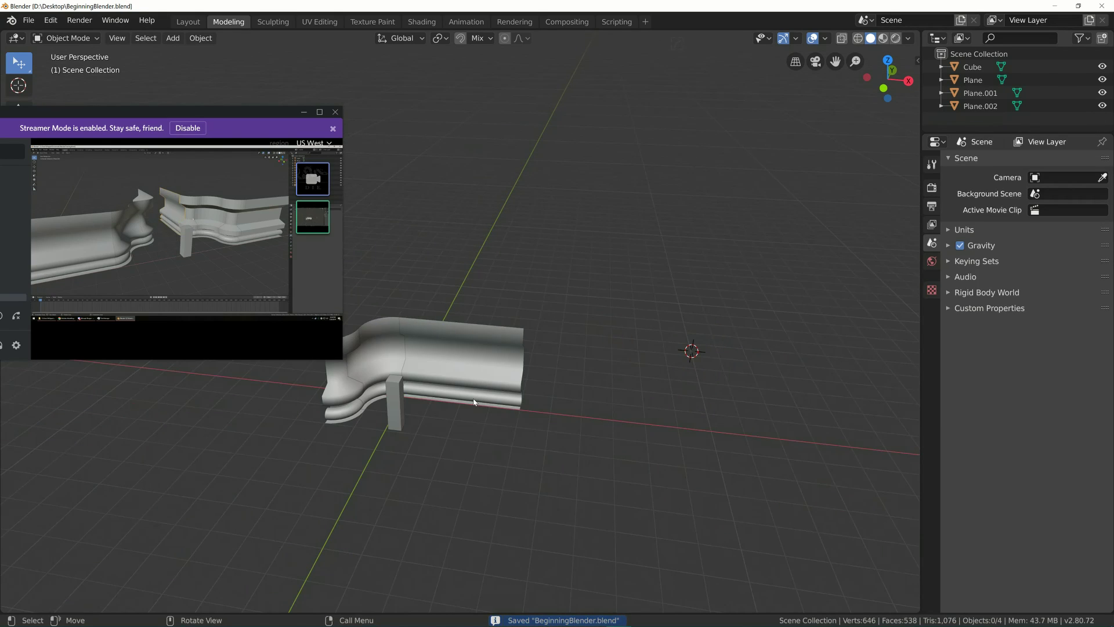
middle_click_drag(474, 400, 532, 343, "shift")
scroll(552, 407, "up", 2)
scroll(534, 392, "up", 2)
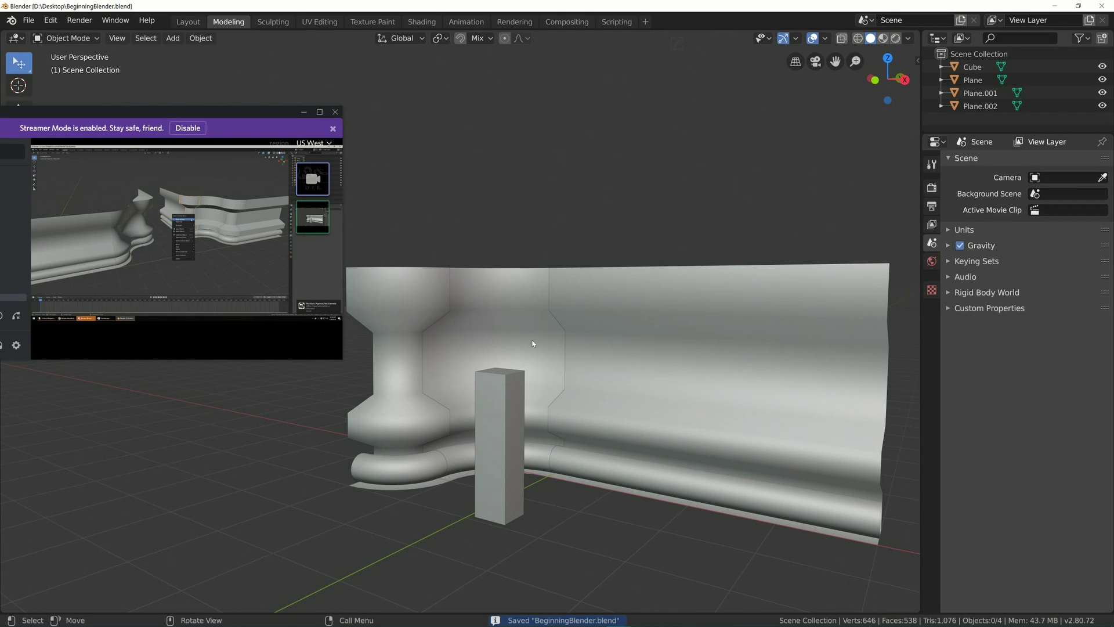
middle_click_drag(532, 344, 555, 366)
left_click(555, 365)
middle_click_drag(688, 354, 540, 330)
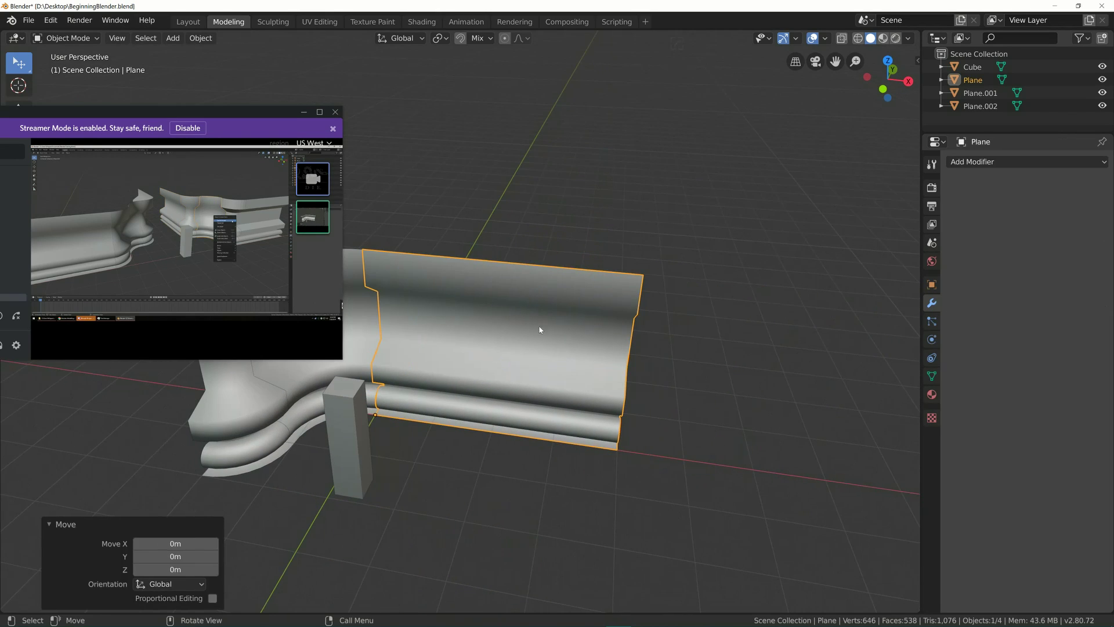
key("shift+d")
key("x")
left_click(850, 419, "ctrl")
middle_click_drag(772, 433, 612, 407, "shift")
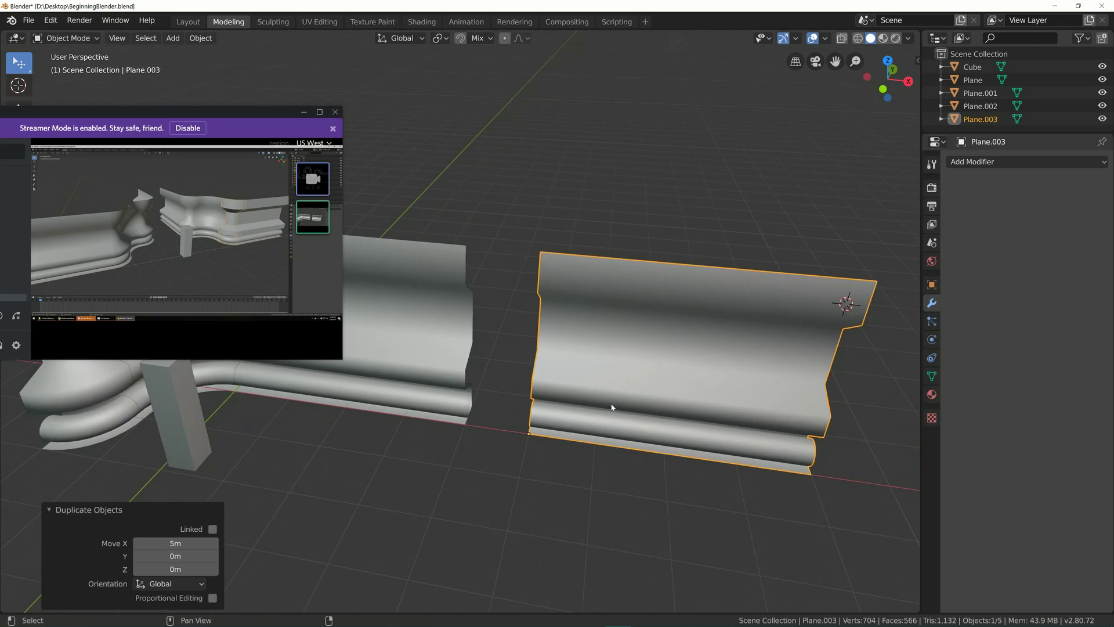
- Try to link object data with only the independent duplicate of the straight piece selected
scroll(611, 407, "down", 5)
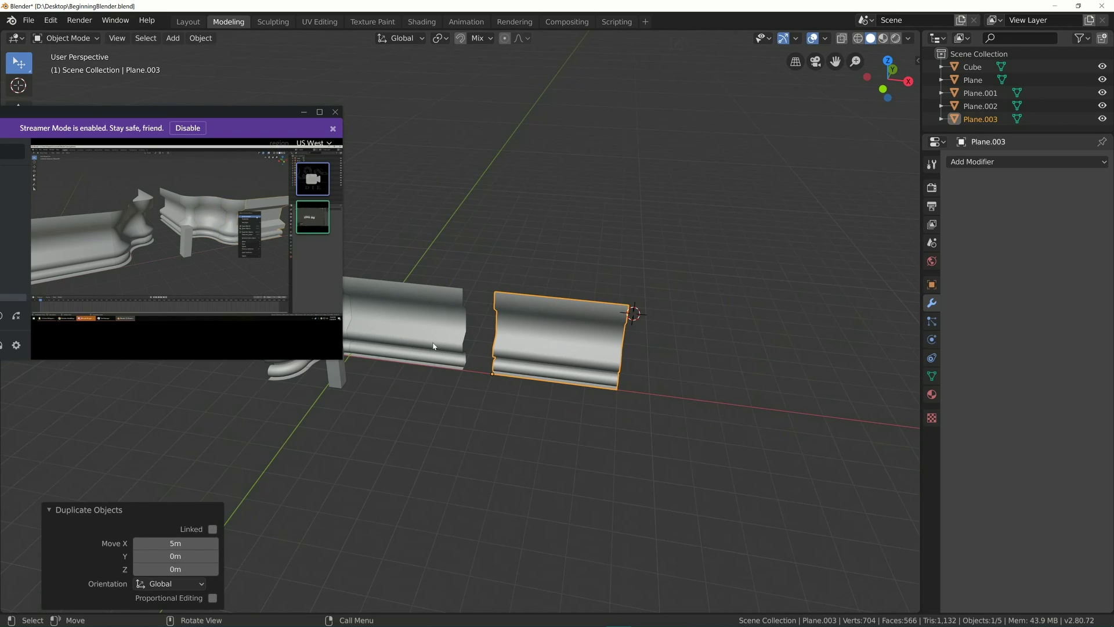
left_click(421, 330)
middle_click_drag(421, 330, 484, 366)
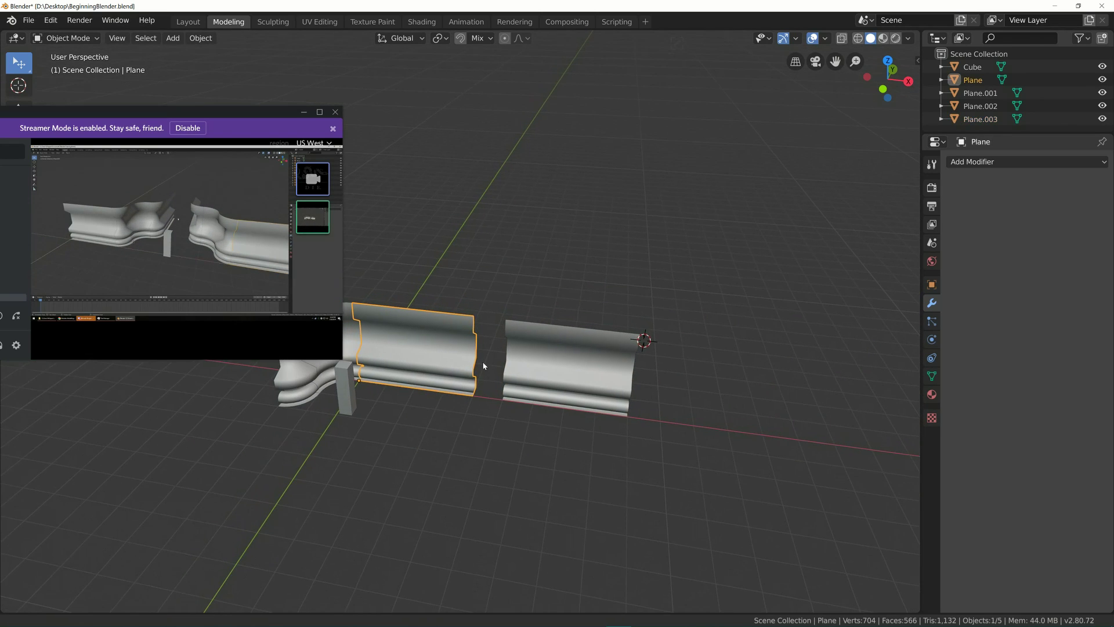
left_click(549, 375, "shift")
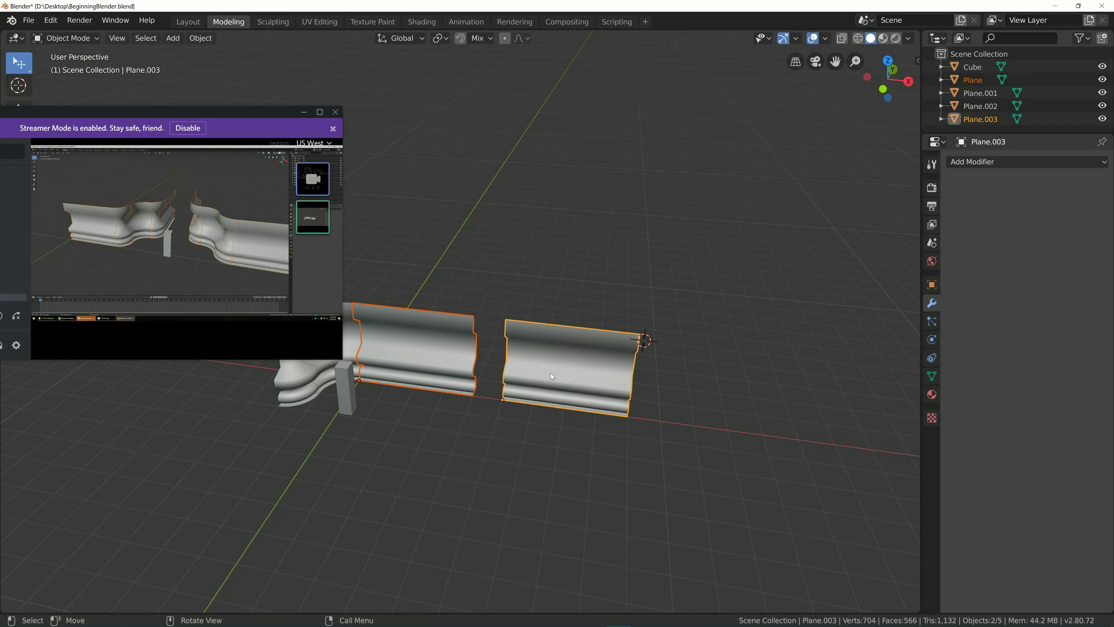
left_click(406, 354)
left_click(539, 354)
middle_click_drag(538, 354, 521, 342)
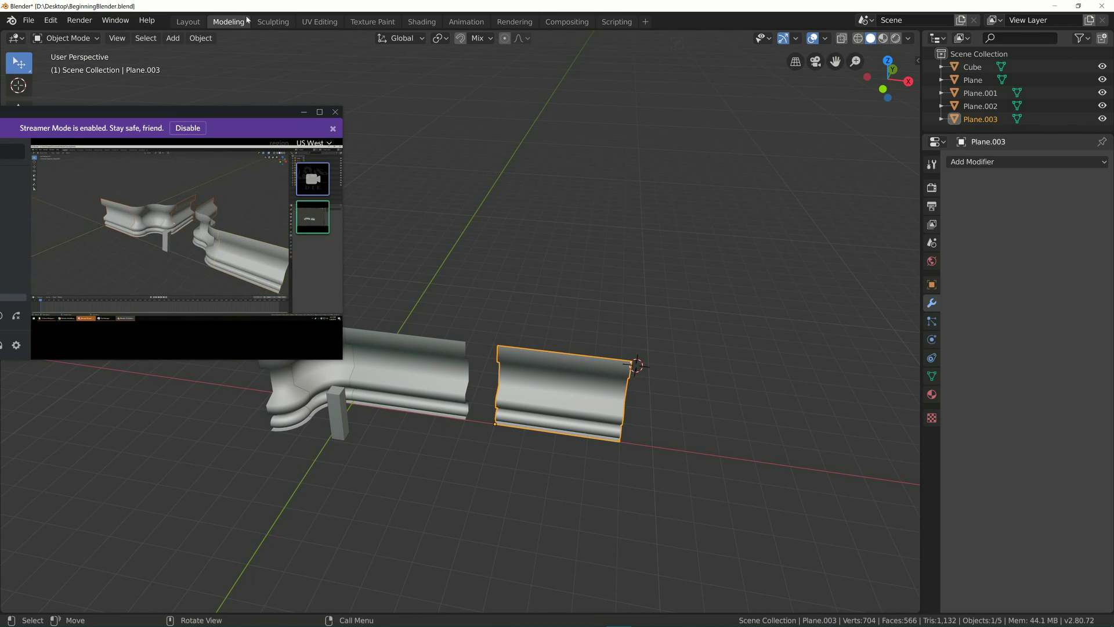
left_click(201, 38)
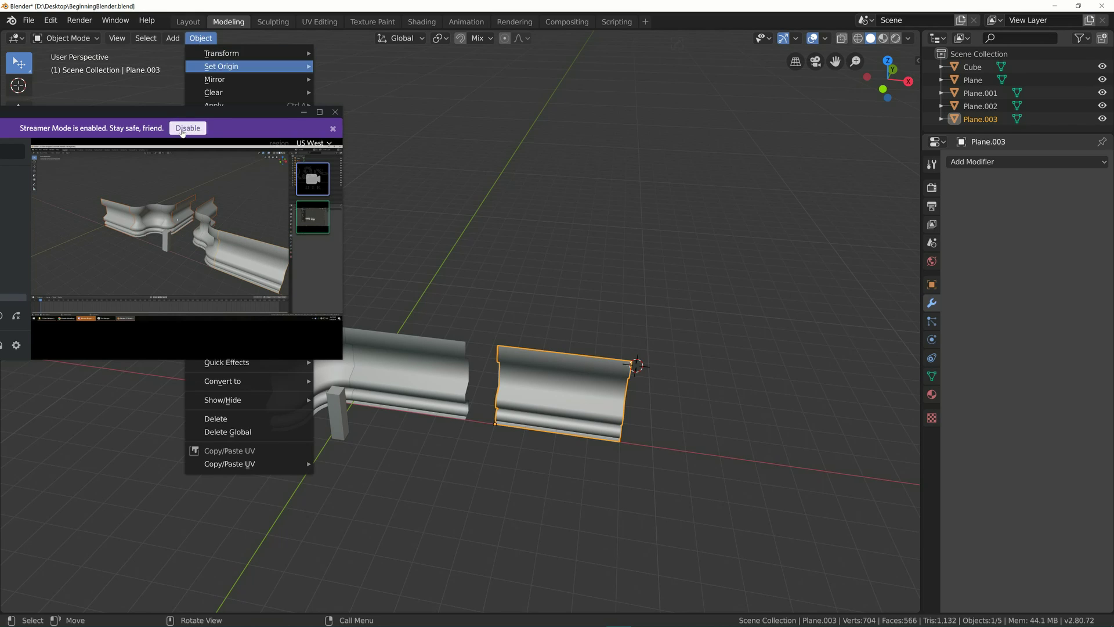
left_click_drag(201, 113, 228, 392)
mouse_move(204, 271)
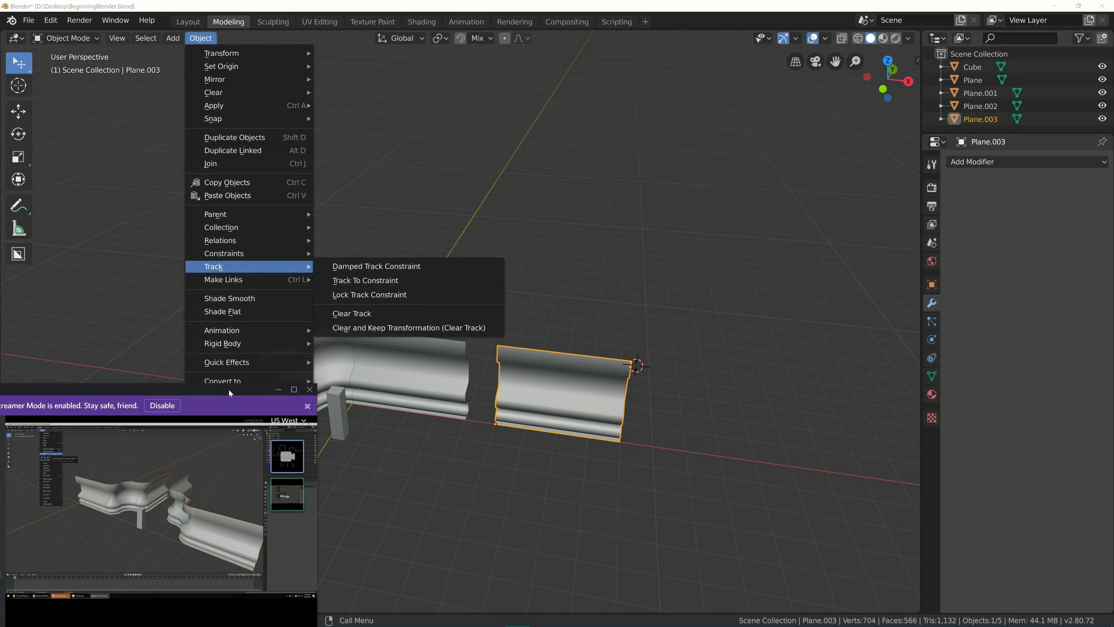
mouse_move(270, 283)
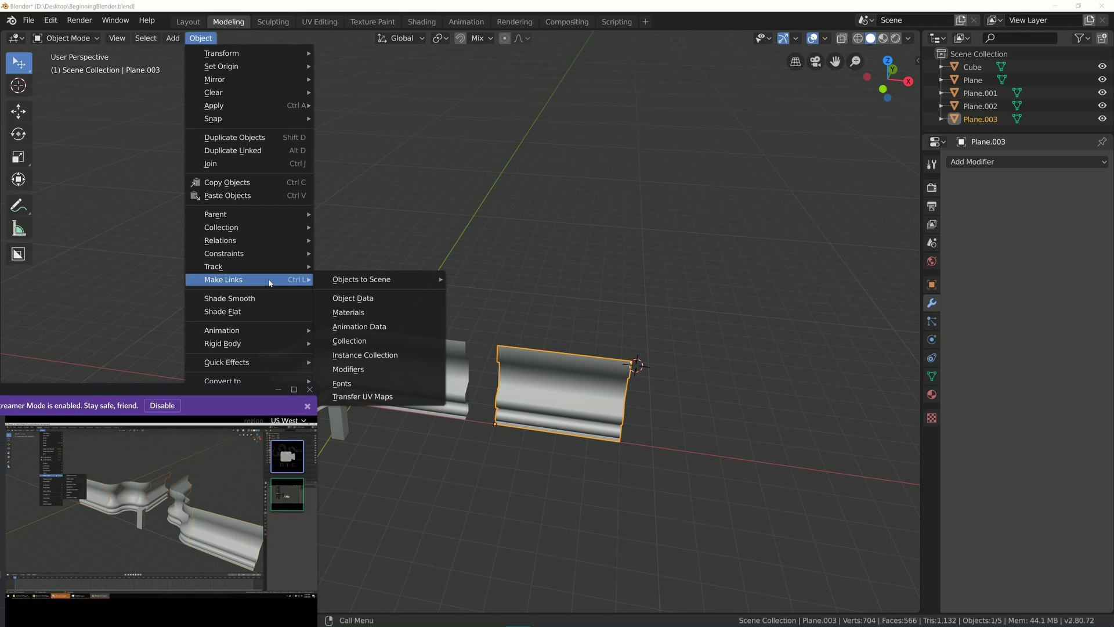
left_click(383, 304)
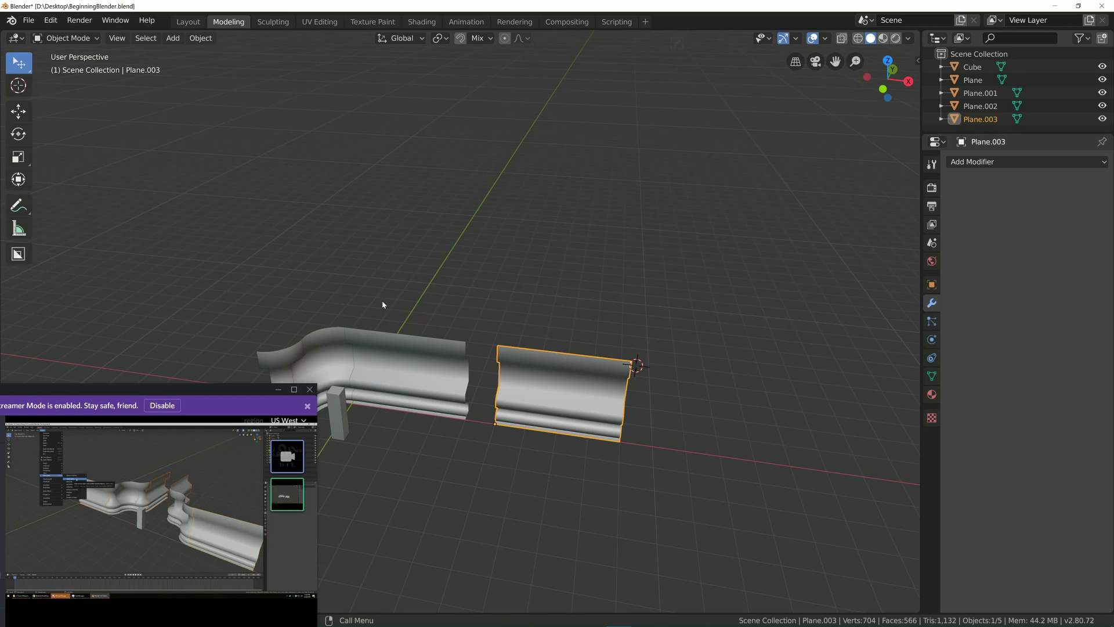
- Select the original straight piece plus its duplicate as the active object, and link their object data
left_click(430, 366)
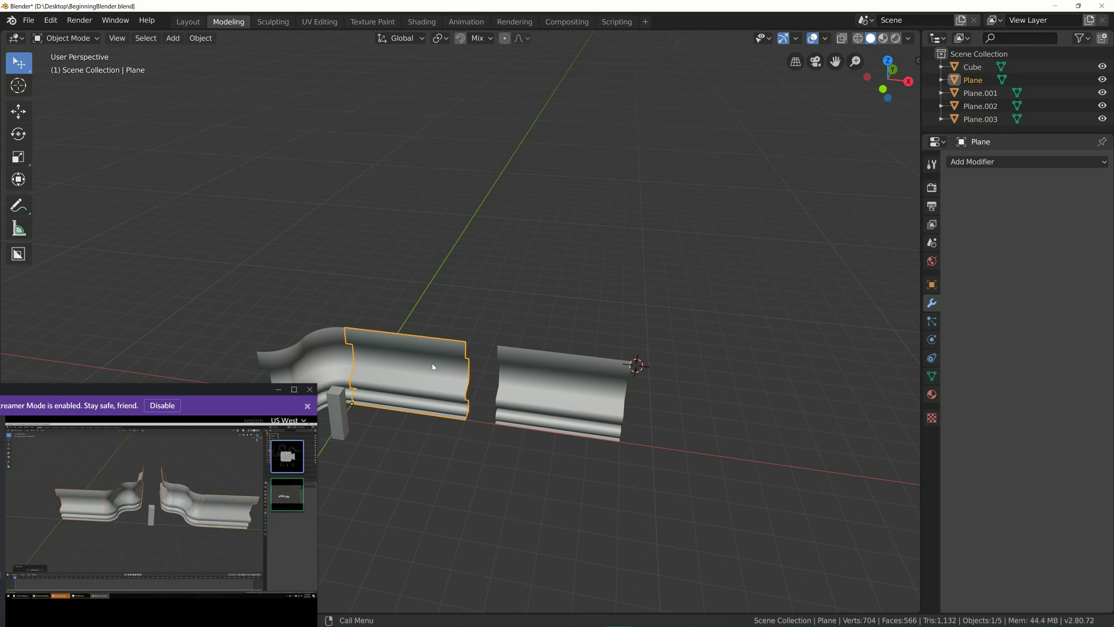
left_click(531, 381, "shift")
left_click(200, 38)
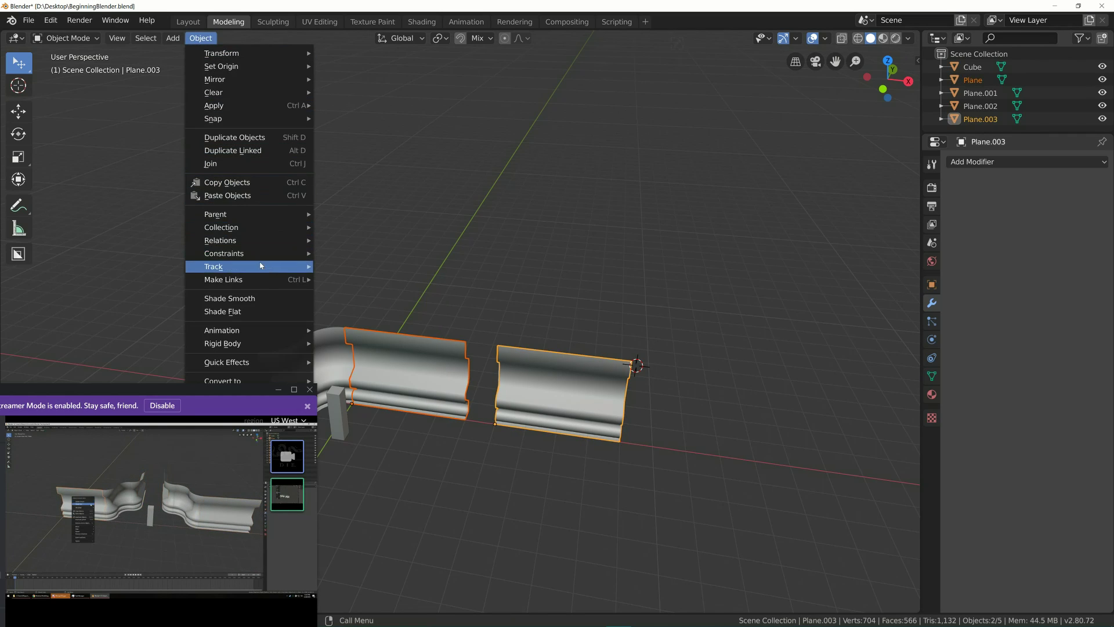
mouse_move(348, 284)
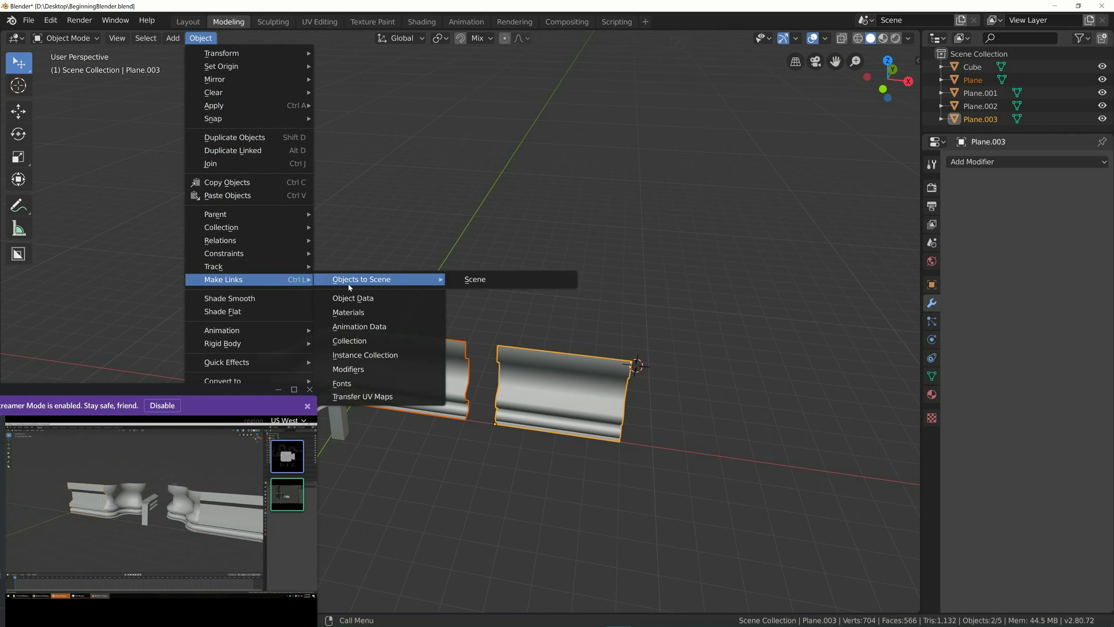
left_click(376, 300)
- Check the shared mesh of both straight pieces in Edit Mode, save the file, and return to Object Mode
key("Tab")
scroll(500, 373, "up", 3)
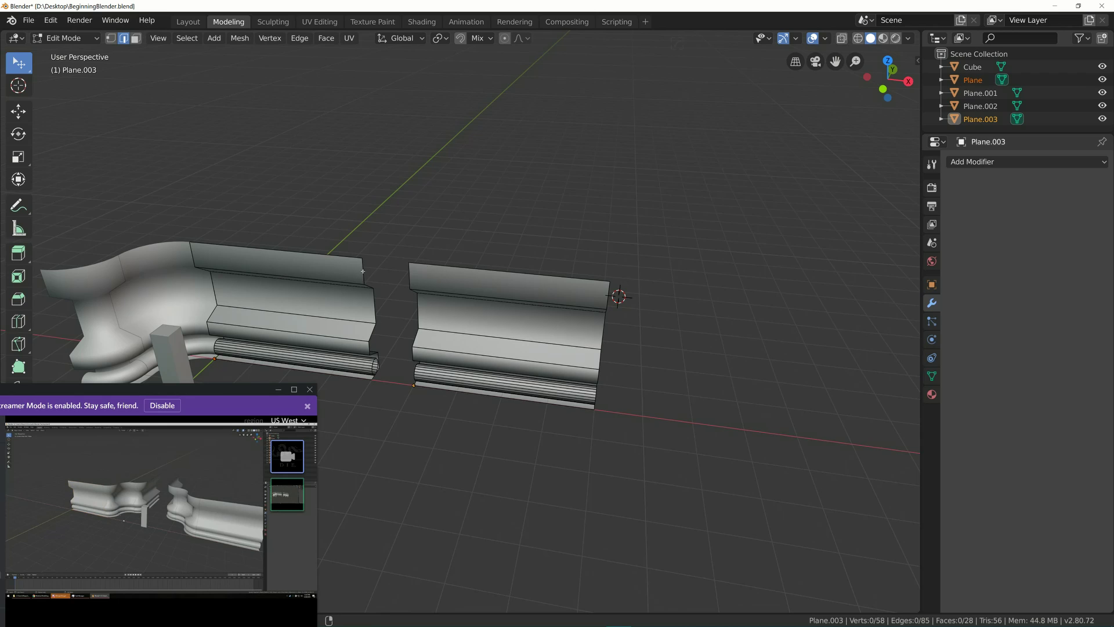
middle_click_drag(363, 271, 425, 263, "shift")
key("ctrl+s")
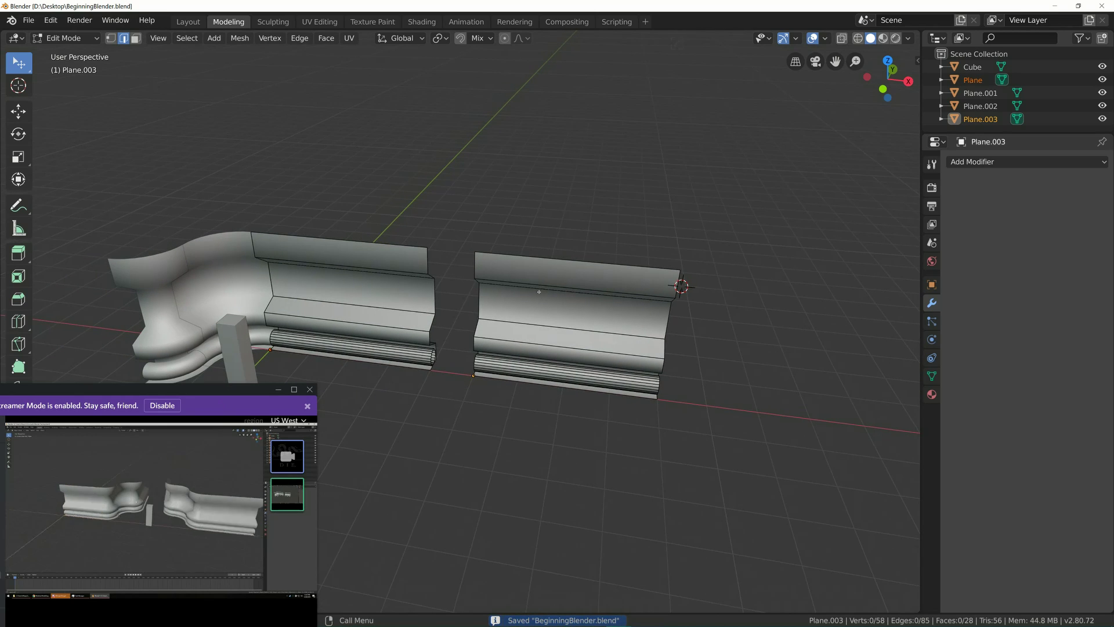
key("Tab")
scroll(426, 262, "up", 3)
left_click(307, 297)
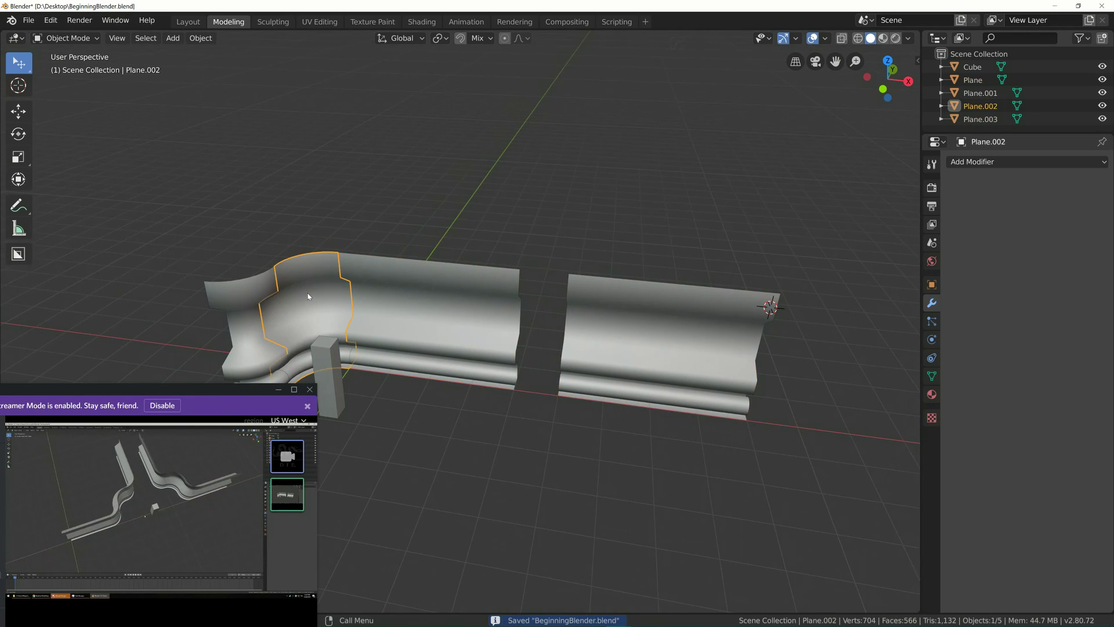
middle_click_drag(307, 297, 404, 261, "shift")
left_click(404, 262)
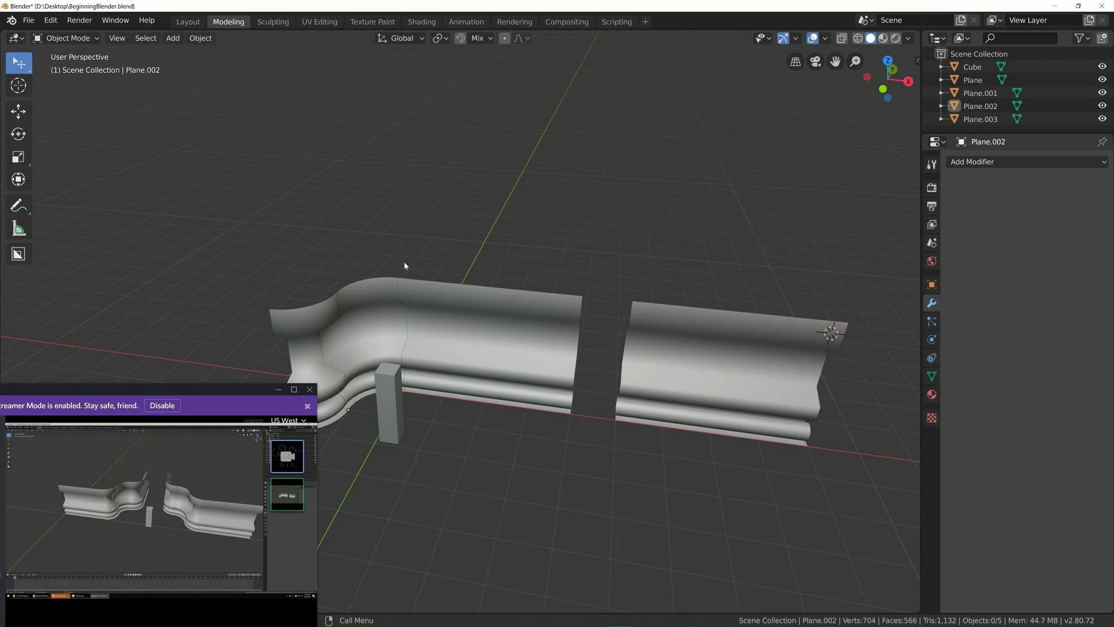
left_click(357, 333)
scroll(395, 261, "down", 4)
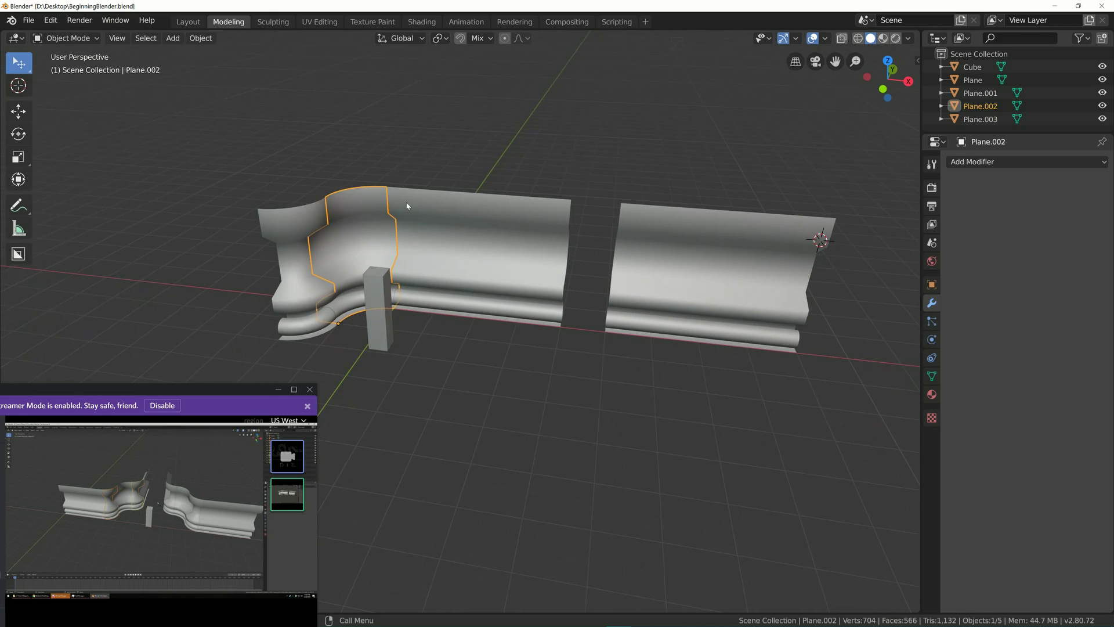
middle_click_drag(415, 219, 414, 221)
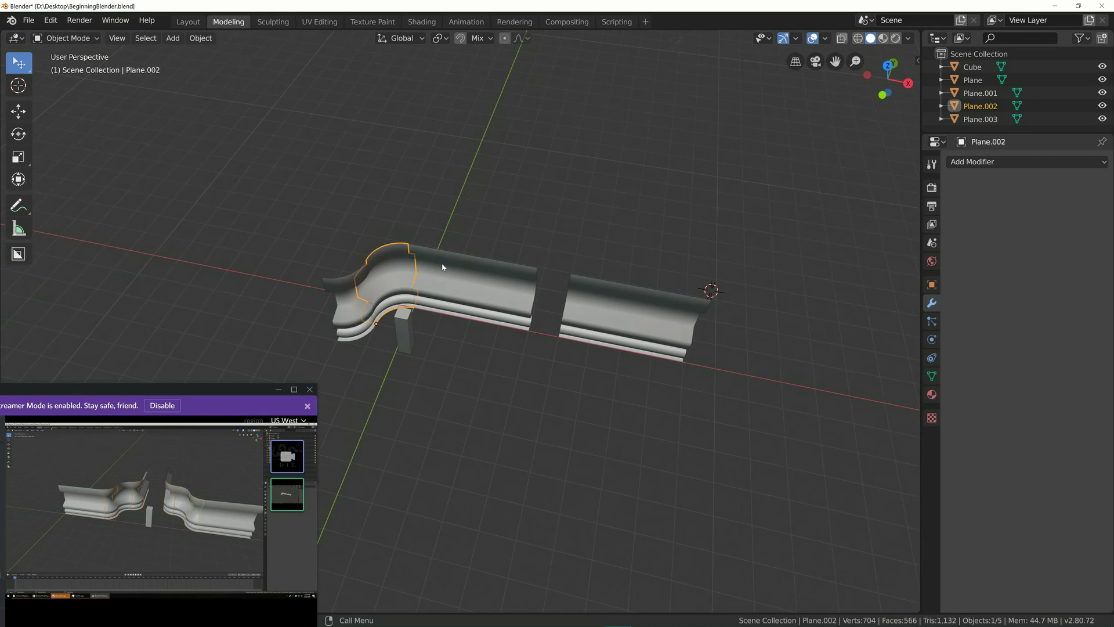
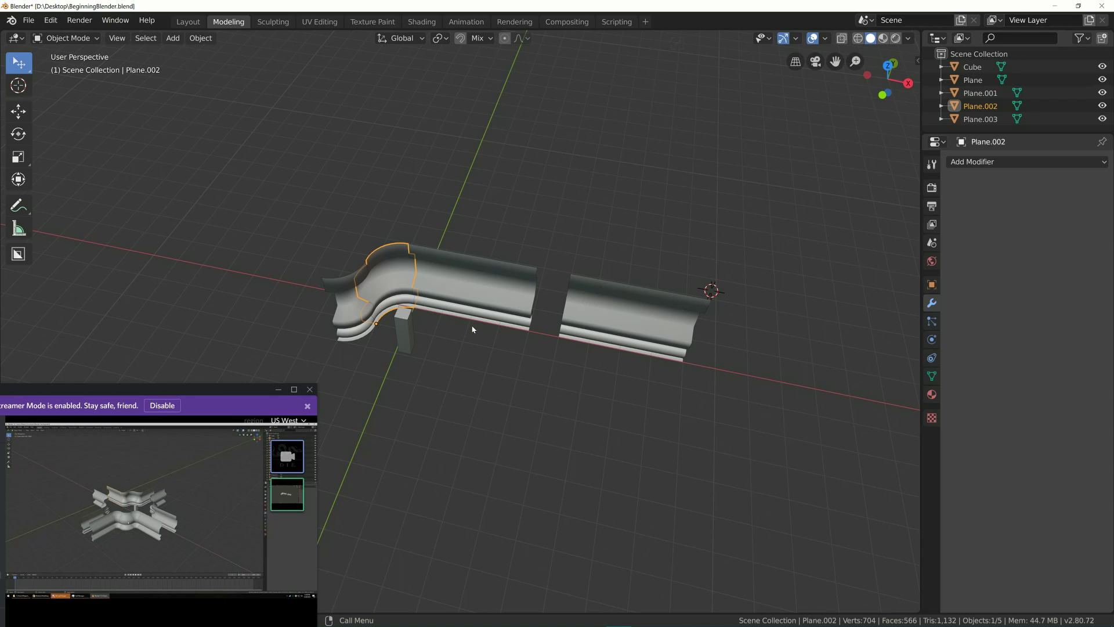
left_click(472, 330)
scroll(473, 217, "up", 4)
scroll(430, 287, "down", 4)
middle_click_drag(592, 261, 538, 291, "shift")
- Save the file and enable Auto Smooth with a 50° angle on the original straight piece's mesh normals
left_click(380, 312)
scroll(406, 308, "up", 2)
scroll(495, 280, "up", 2)
key("ctrl+s")
middle_click_drag(538, 292, 465, 294)
scroll(562, 312, "up", 3)
scroll(561, 312, "up", 1, "alt")
middle_click_drag(567, 309, 610, 315, "shift")
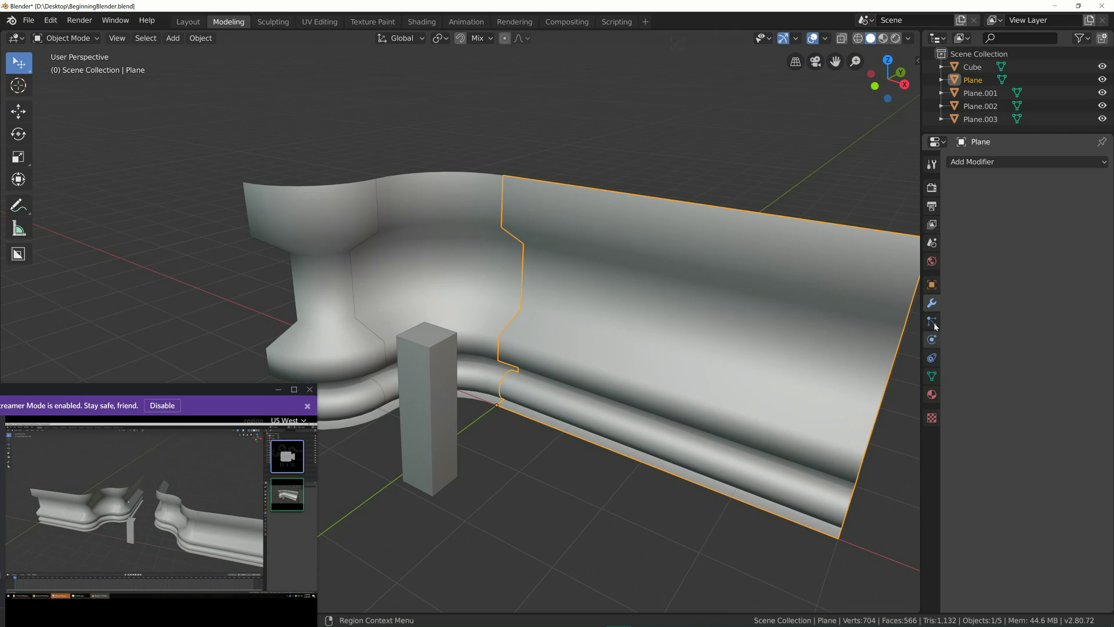
left_click(932, 377)
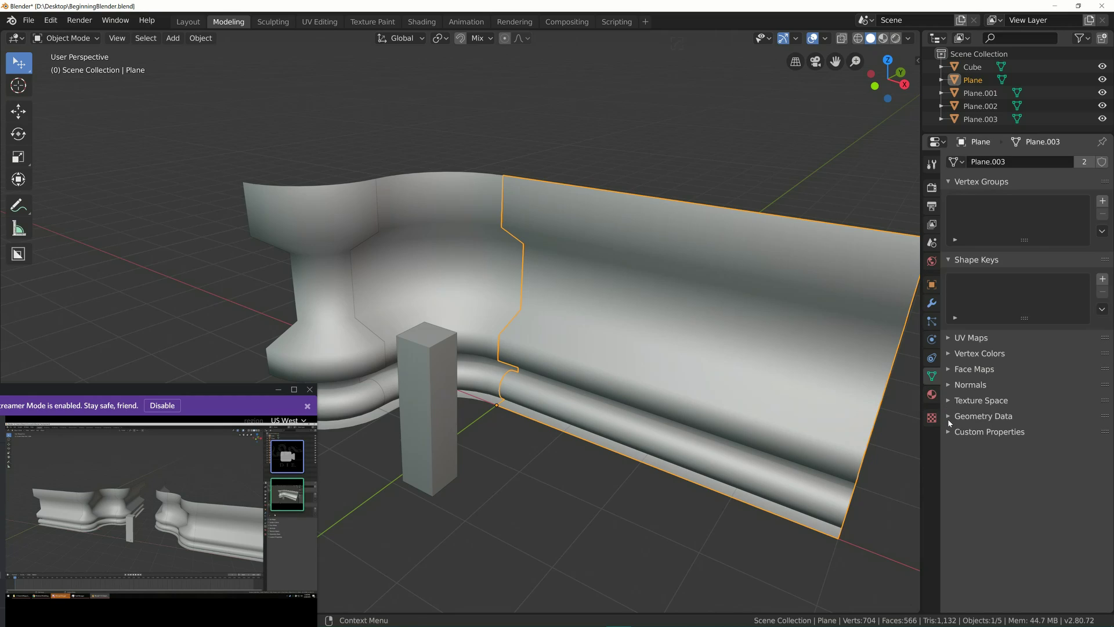
left_click(948, 386)
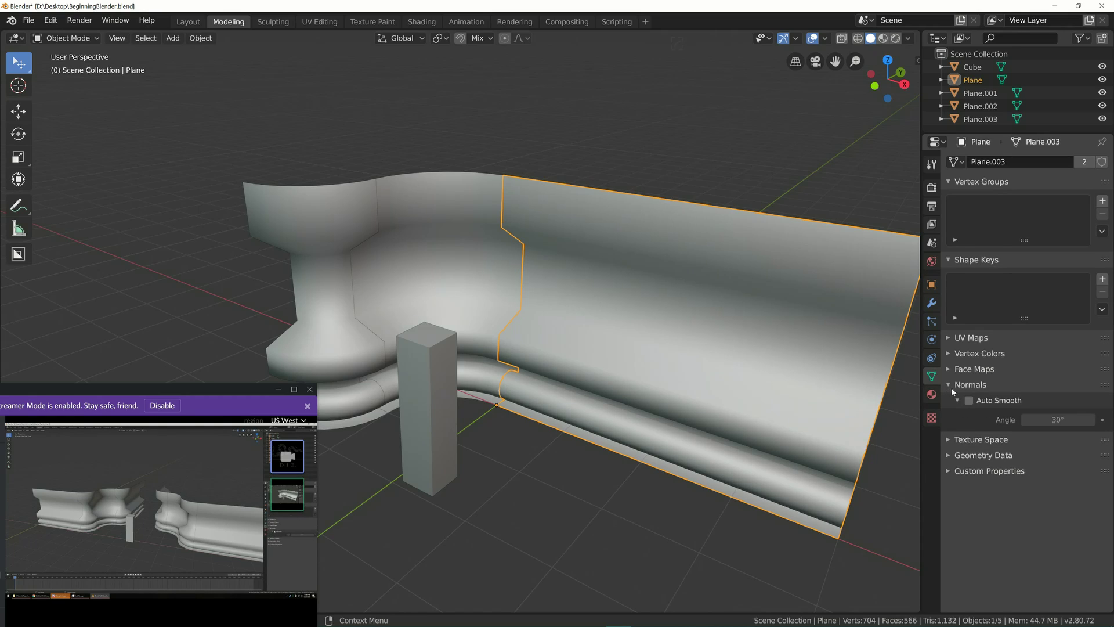
left_click(968, 400)
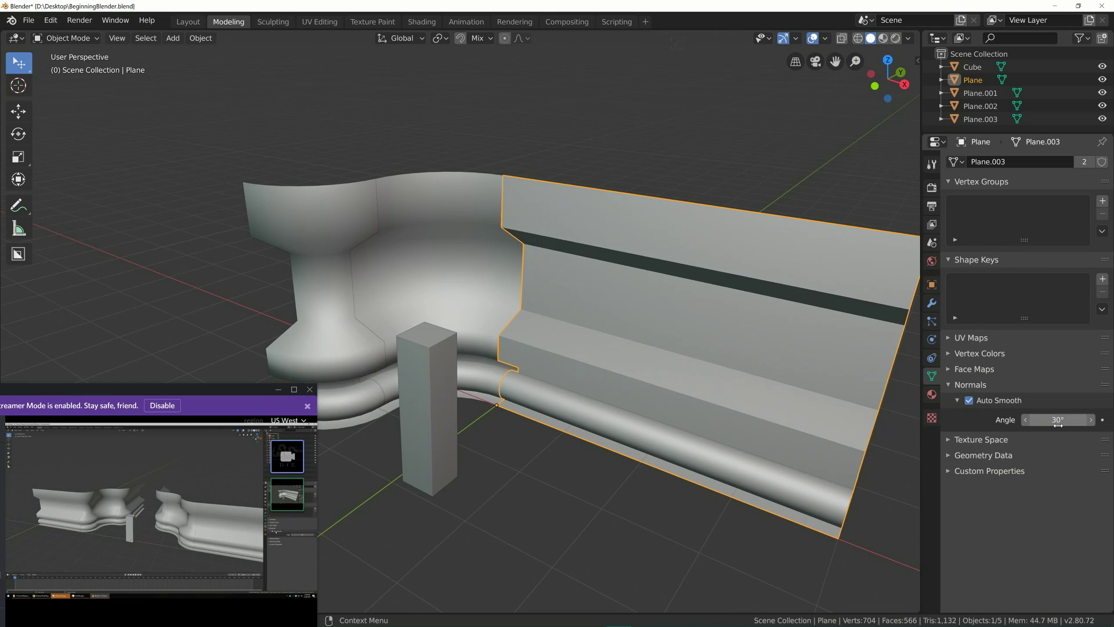
left_click(1044, 423)
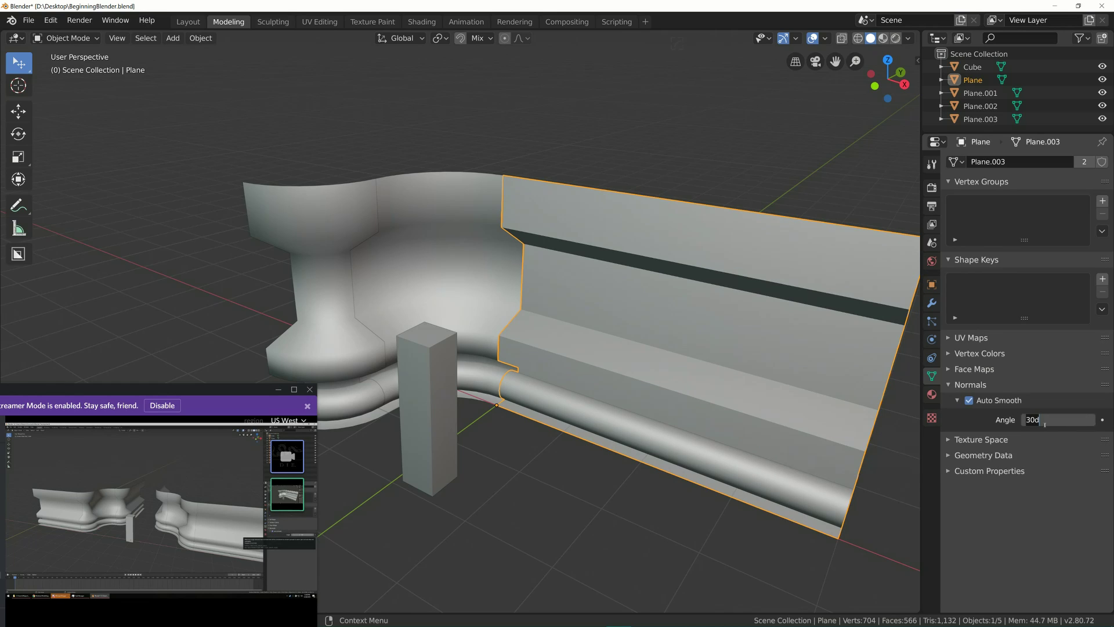
key("Return")
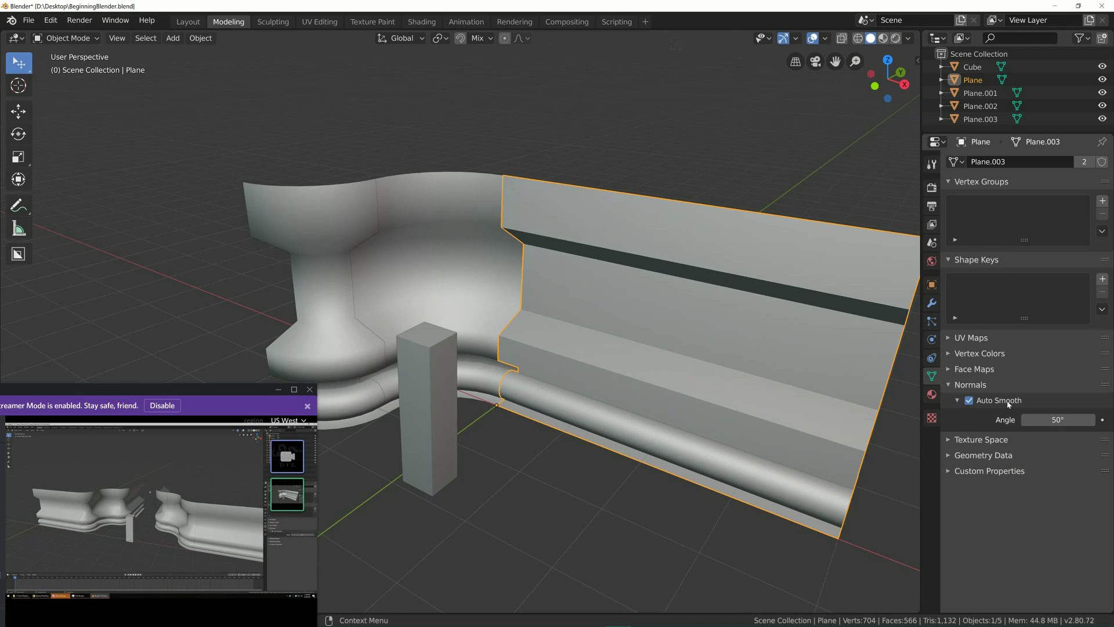
- Enable Auto Smooth with a 50° angle on the middle curved piece adjoining the straight moulding
middle_click_drag(733, 376, 701, 390, "shift")
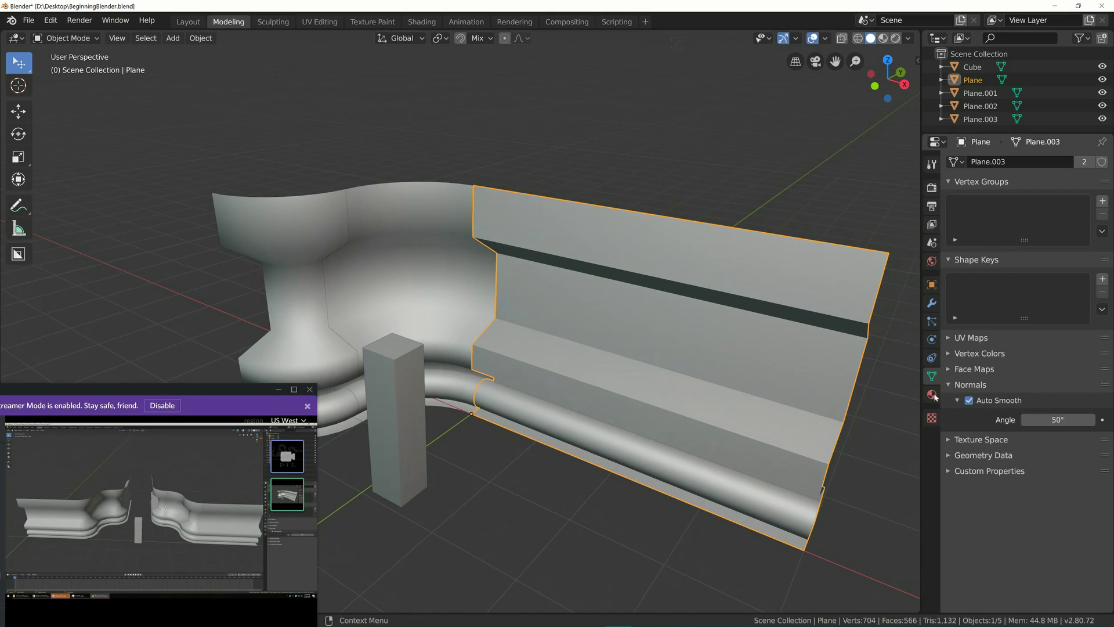
left_click(438, 323)
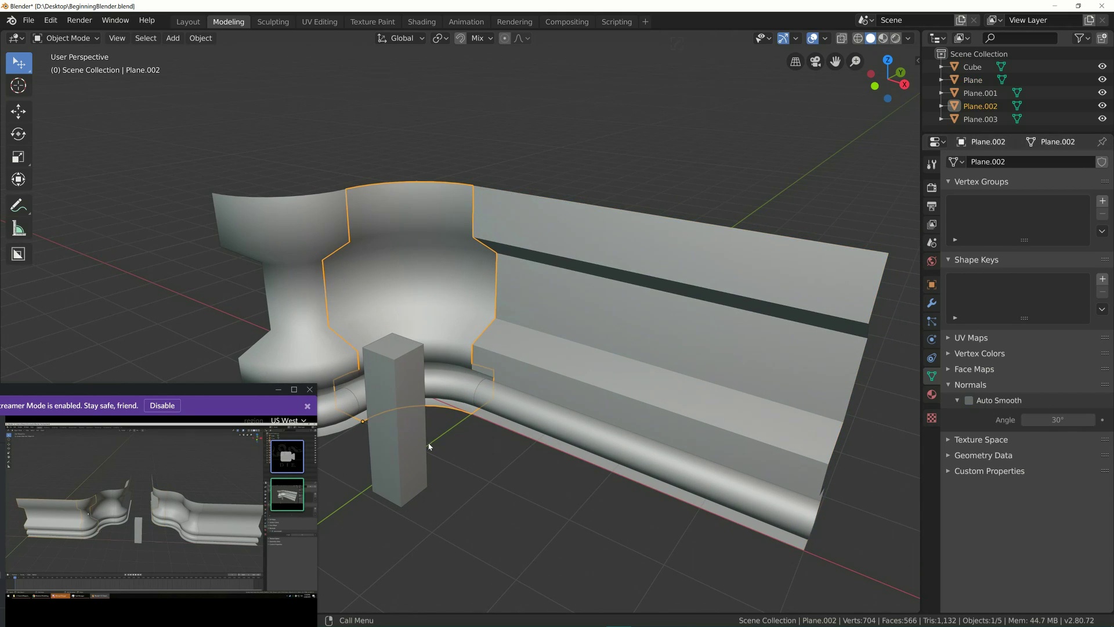
left_click(968, 400)
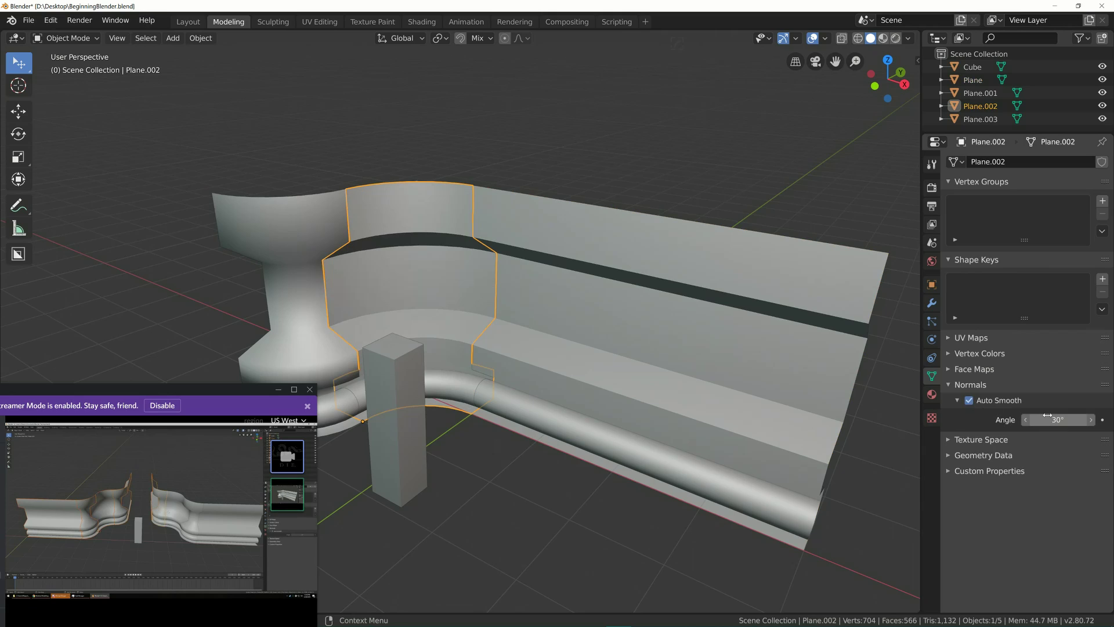
left_click(1048, 419)
type("50")
key("Return")
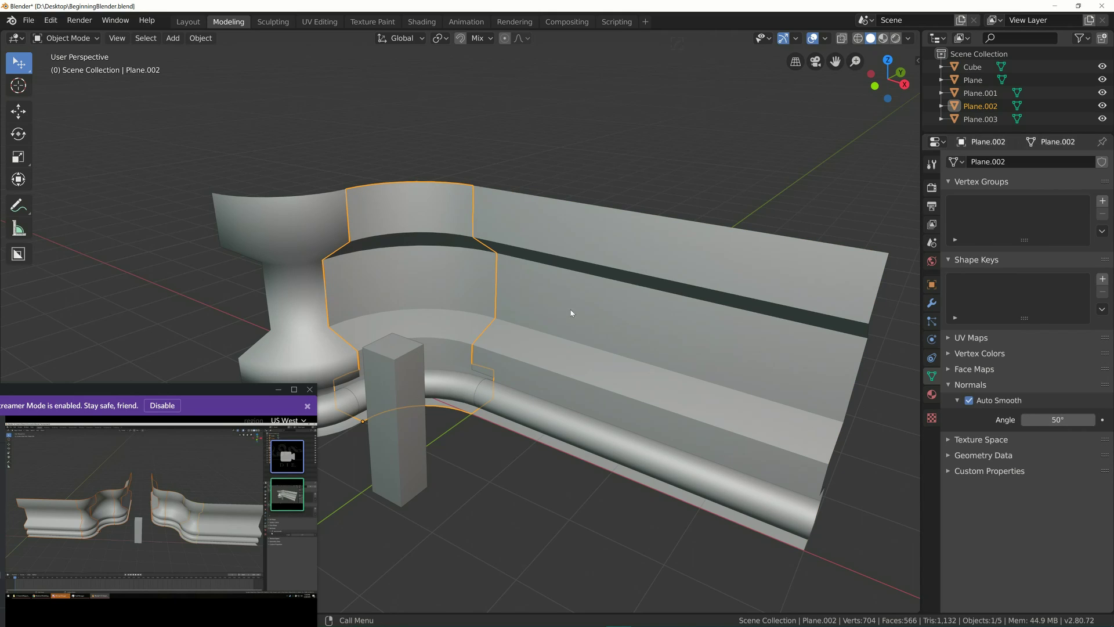
- Enable Auto Smooth with a 50° angle on the curved piece at the far end of the moulding
left_click(321, 276)
left_click(968, 400)
left_click(1079, 419)
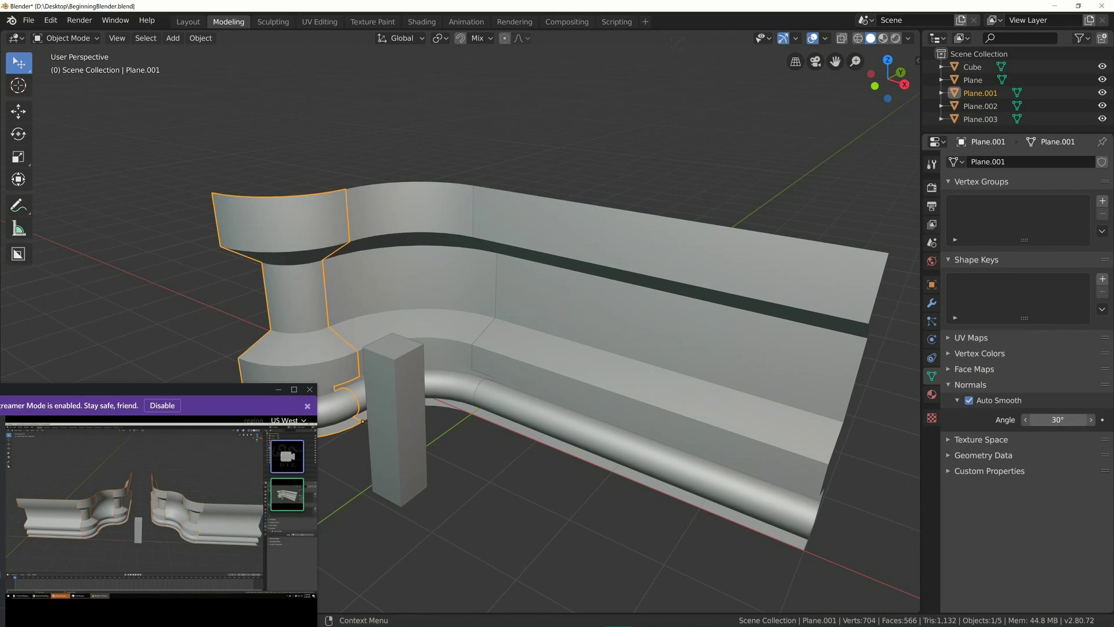
type("50")
key("Return")
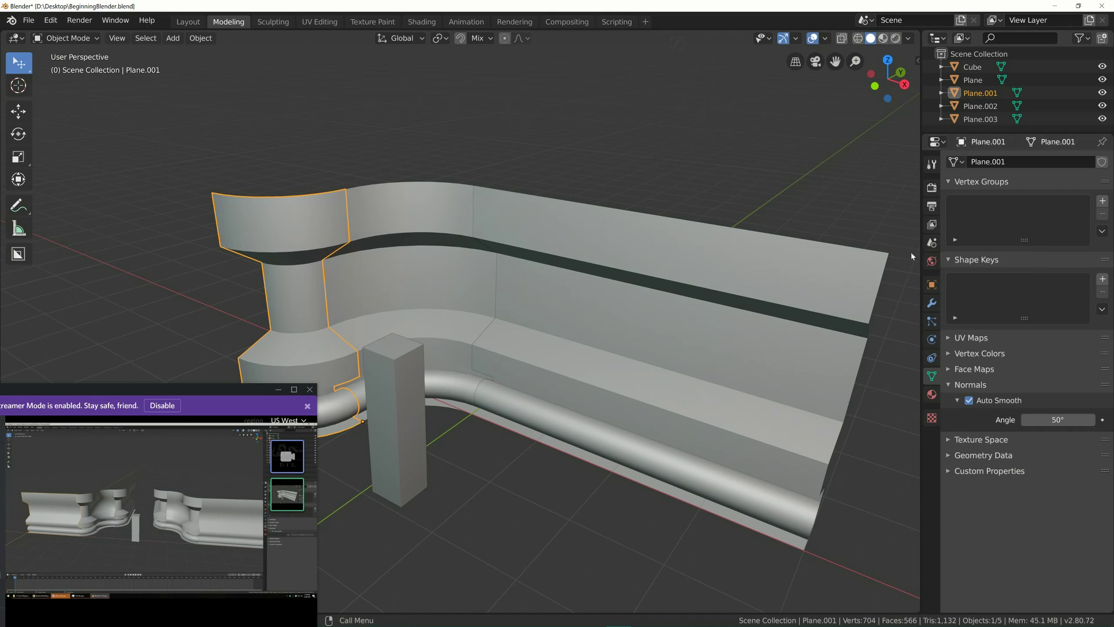
- Deselect all objects, view the shaded moulding from another angle, and save the file
key("ctrl+s")
key("alt+a")
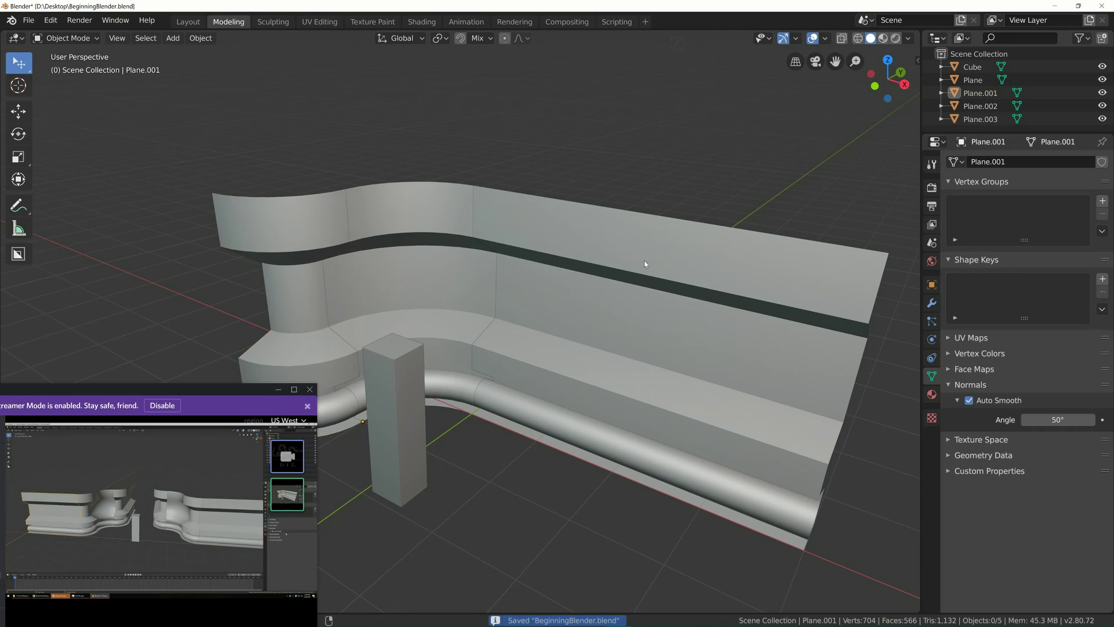
middle_click_drag(644, 260, 621, 251)
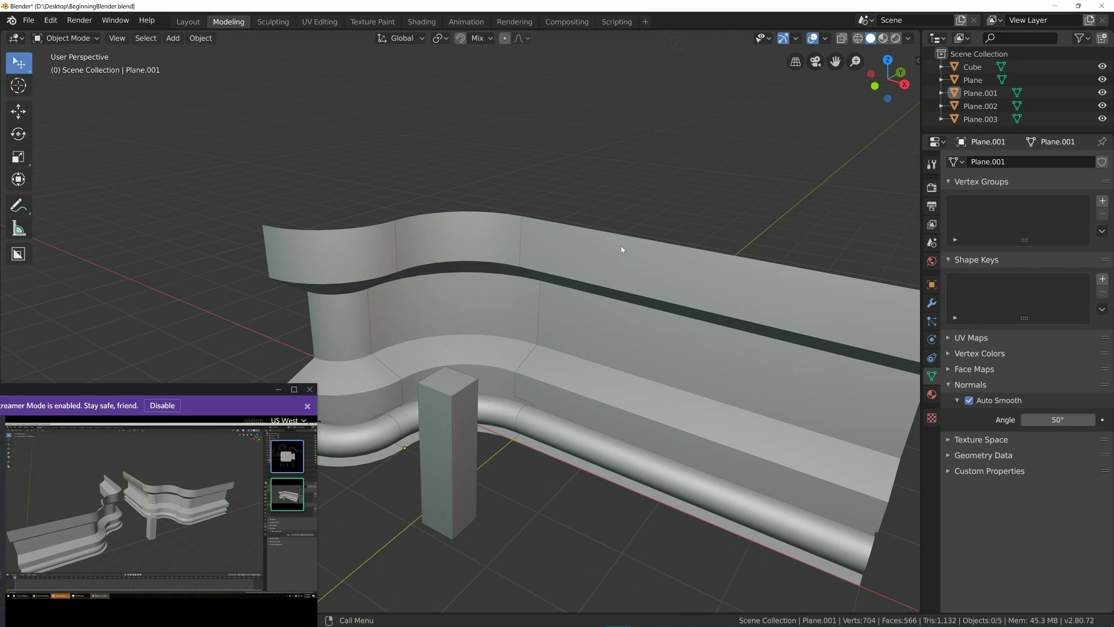
middle_click_drag(596, 236, 550, 246)
key("ctrl+s")
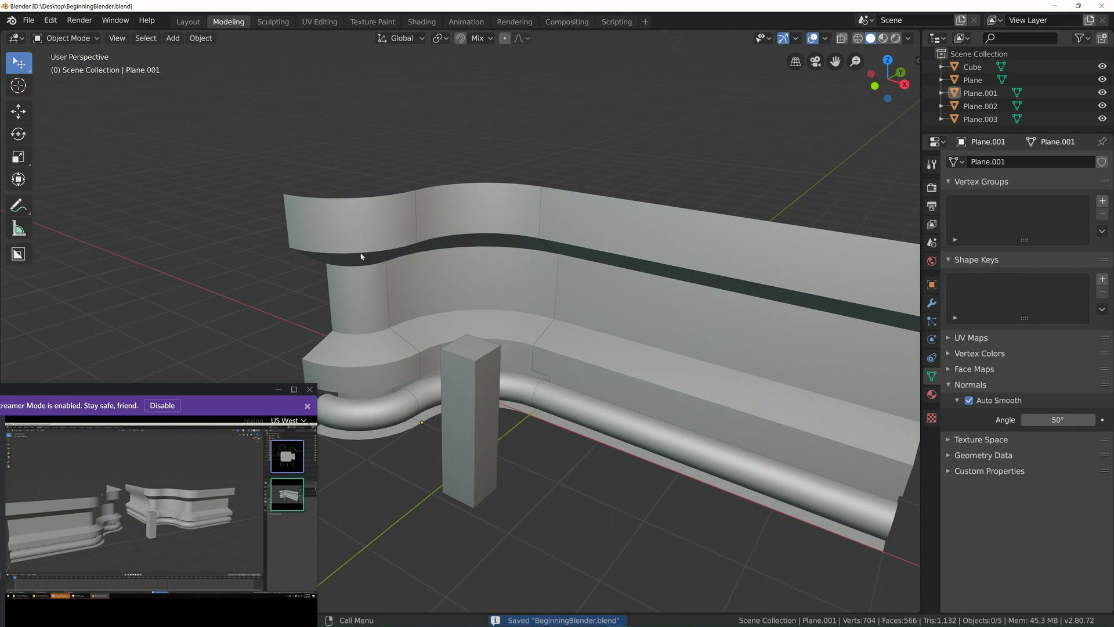
- Add a Bevel modifier and a Weighted Normal modifier to the curved piece at the far end of the moulding
left_click(354, 247)
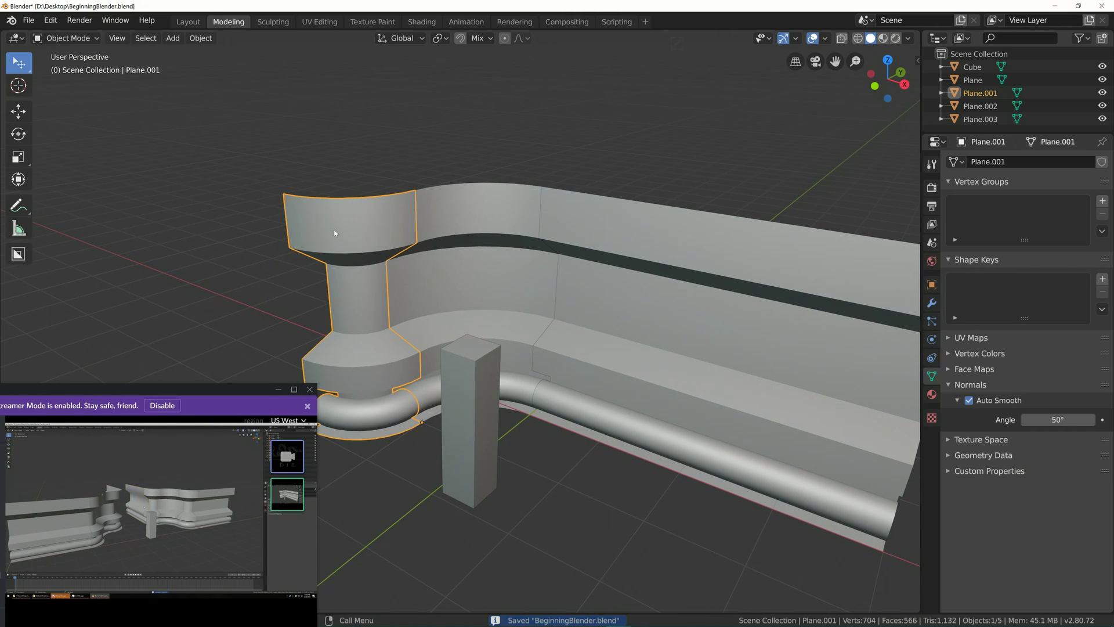
left_click(932, 303)
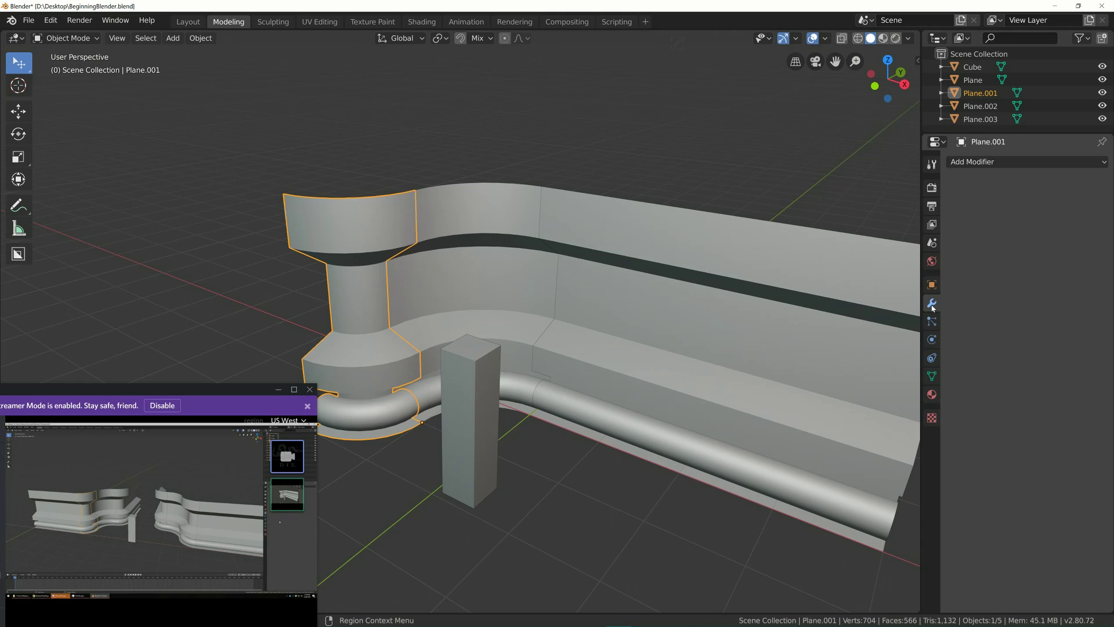
left_click(1001, 165)
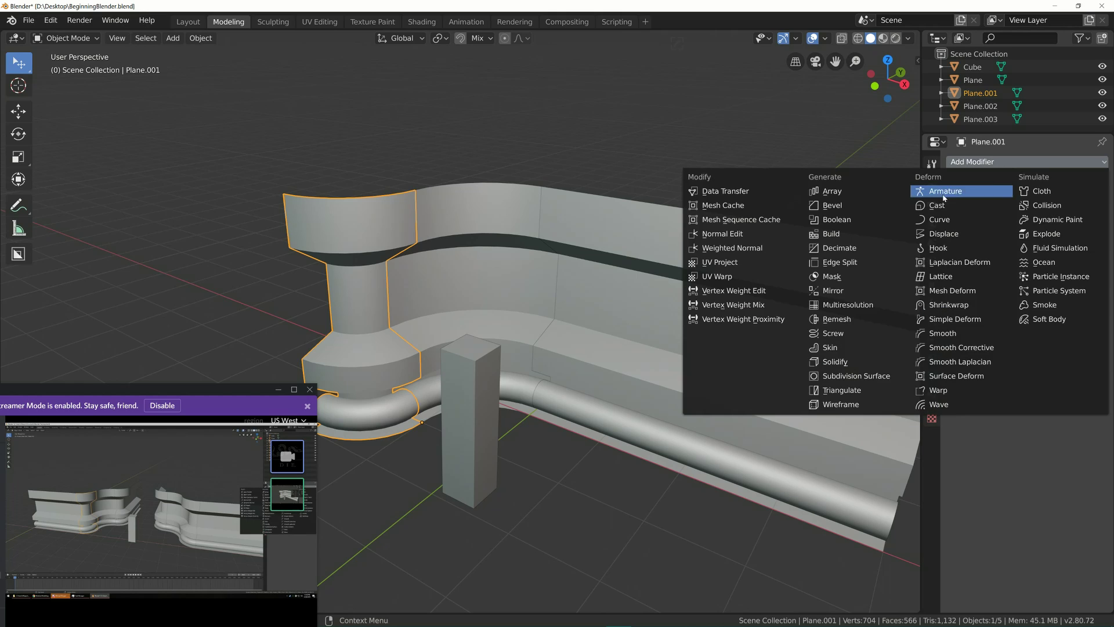
left_click(859, 208)
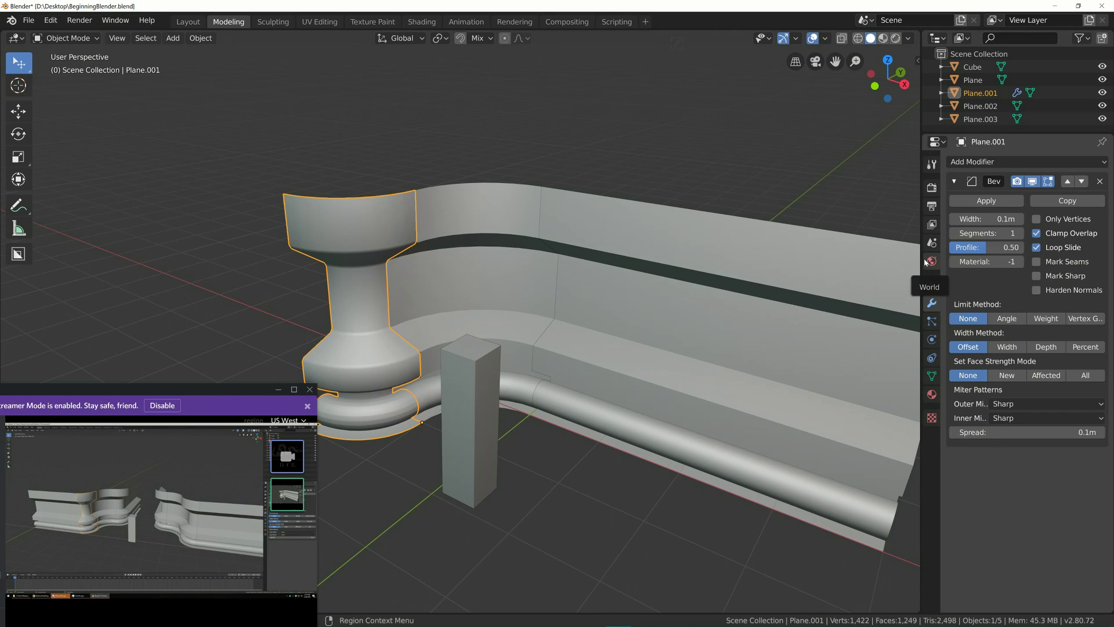
left_click(1007, 161)
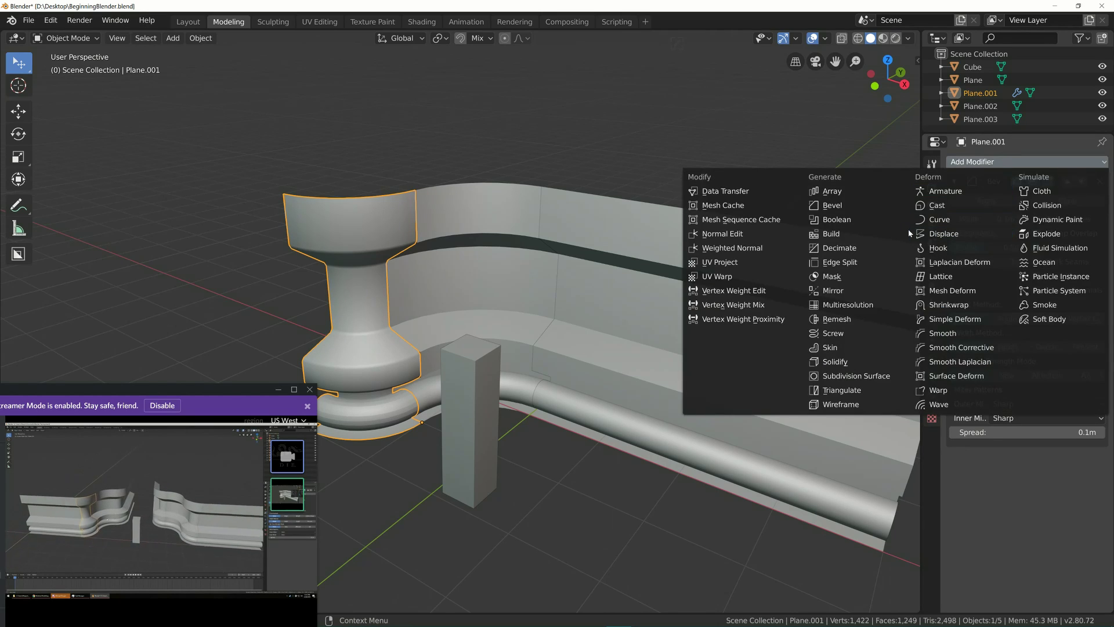
left_click(762, 254)
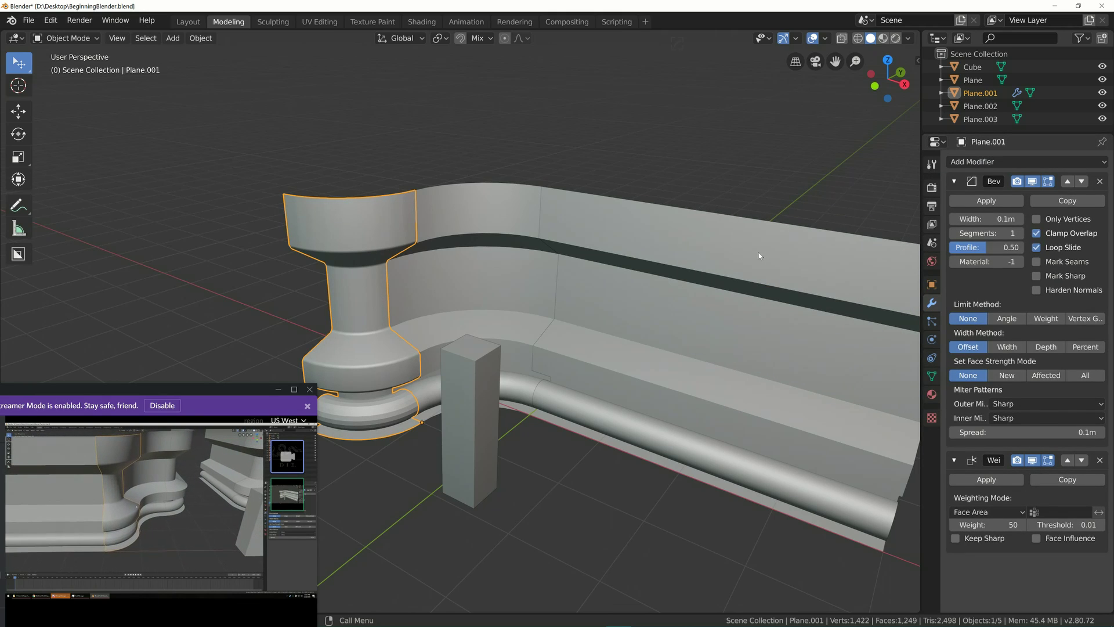
- Enable Keep Sharp and Face Influence on the end piece's Weighted Normal, and set its Bevel face strength mode to Affected
left_click(987, 162)
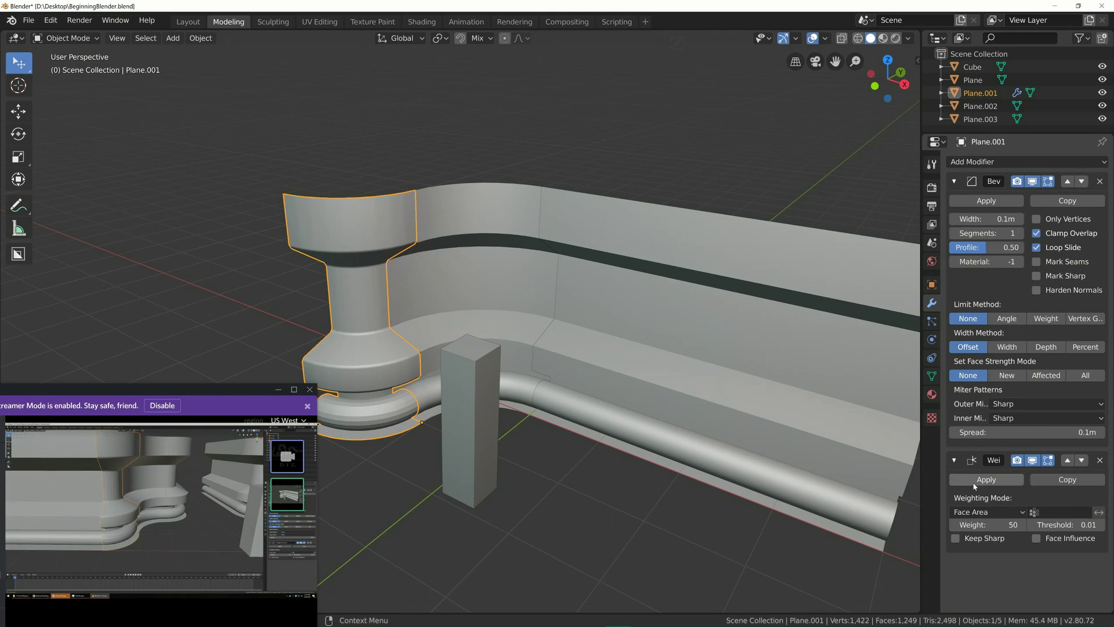
left_click(956, 540)
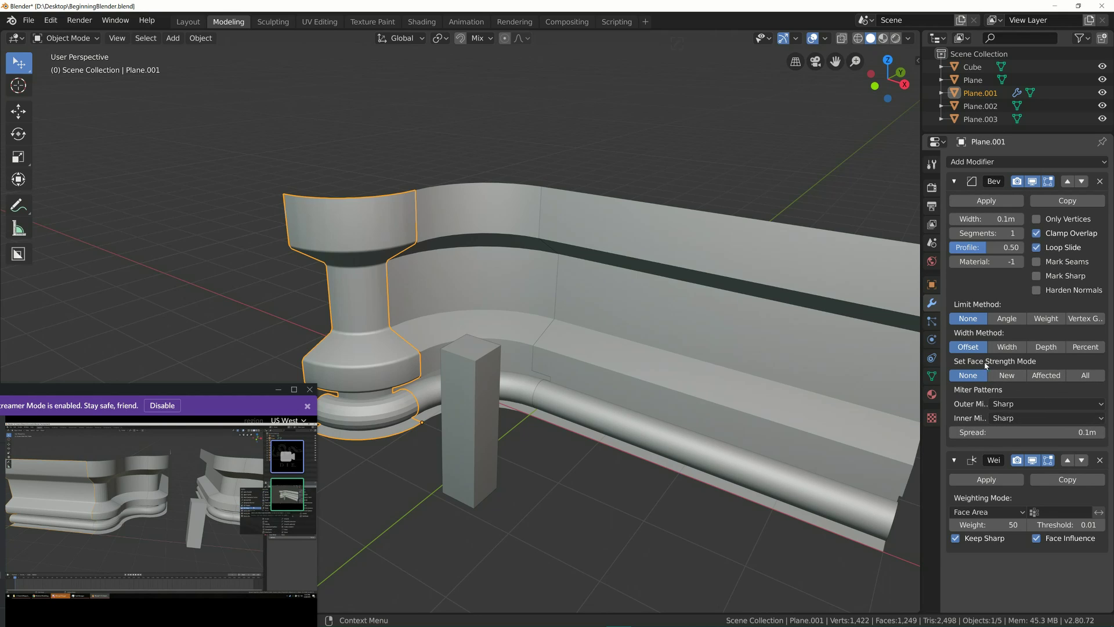
left_click(1050, 377)
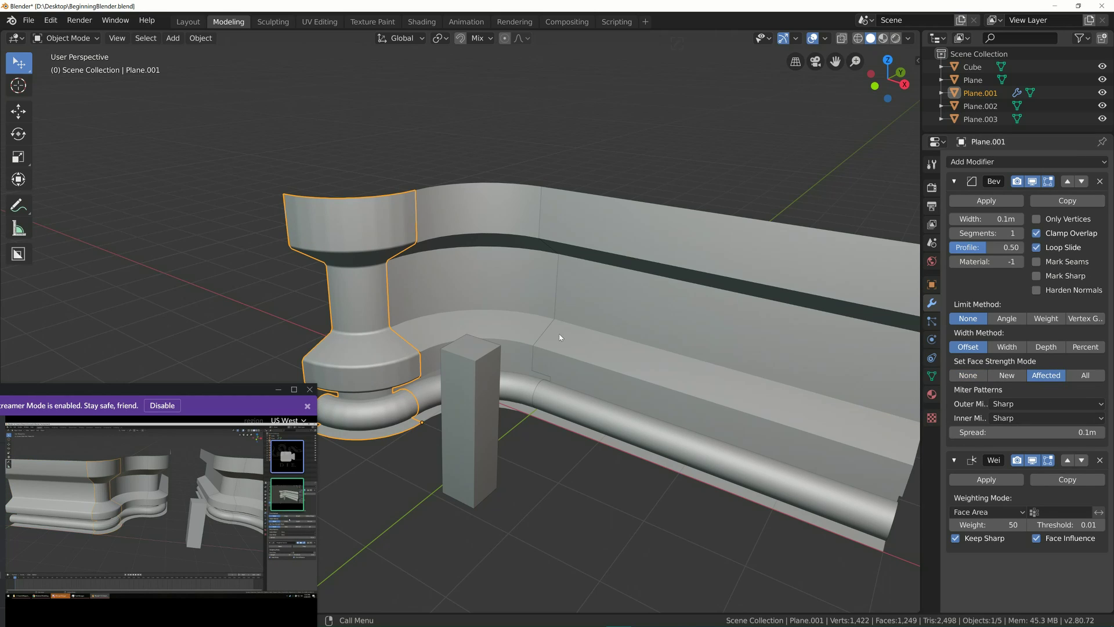
- Add a Bevel modifier and a Weighted Normal modifier to the middle curved piece adjoining the straight moulding
left_click(521, 318)
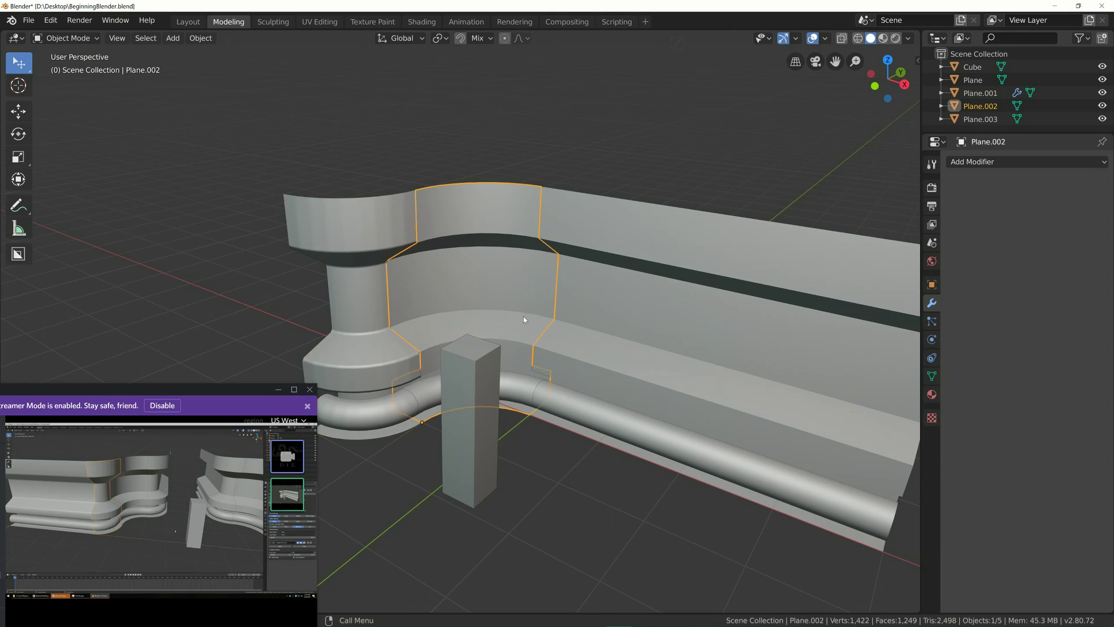
middle_click_drag(528, 310, 547, 314, "shift")
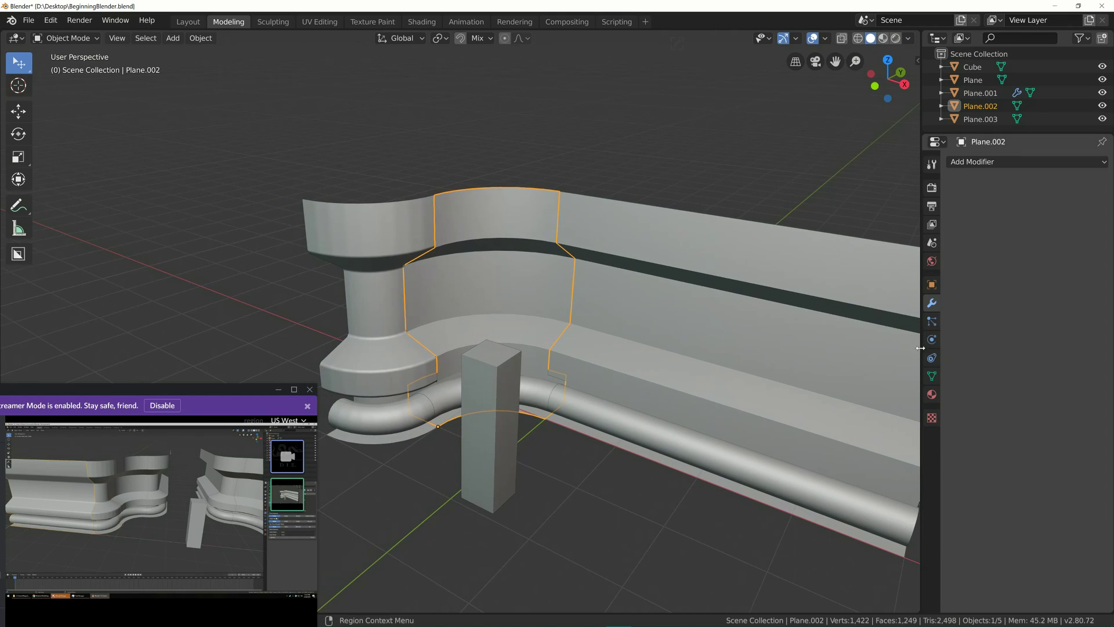
left_click(932, 376)
left_click(932, 303)
left_click(987, 162)
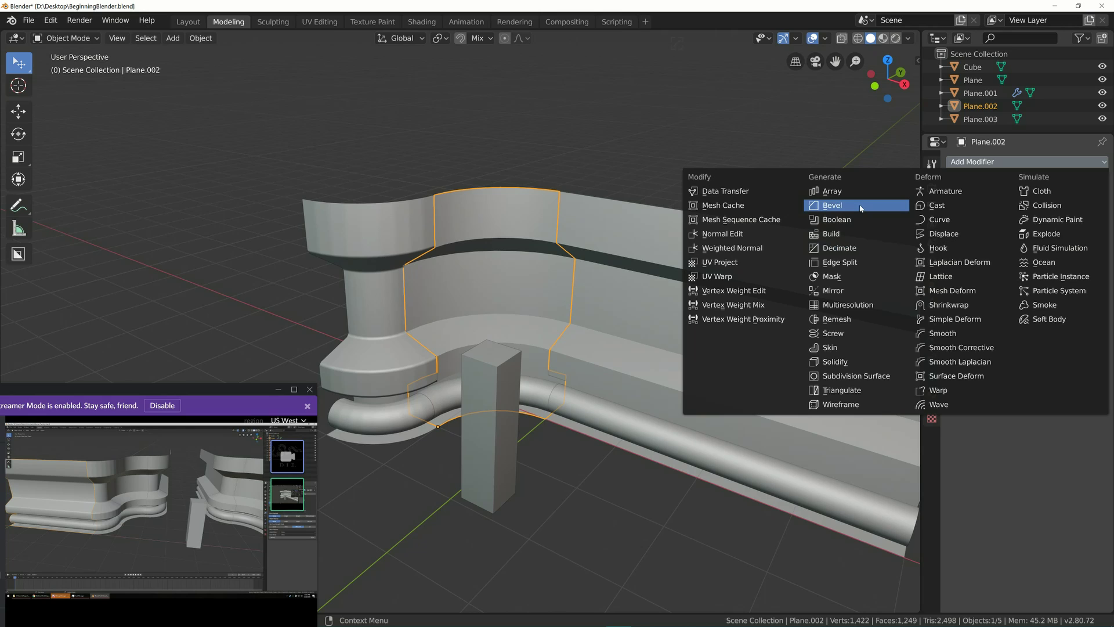
left_click(860, 206)
left_click(999, 162)
left_click(754, 248)
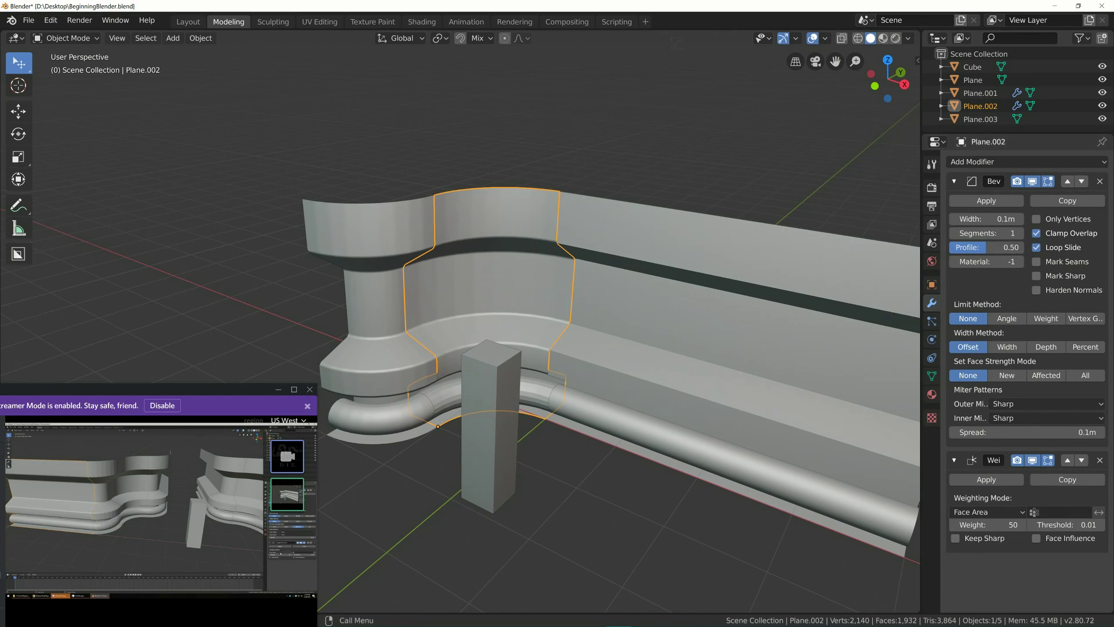
- Enable Keep Sharp and Face Influence on the middle piece's Weighted Normal, and try it above the Bevel before restoring the order
left_click(955, 538)
left_click(1037, 538)
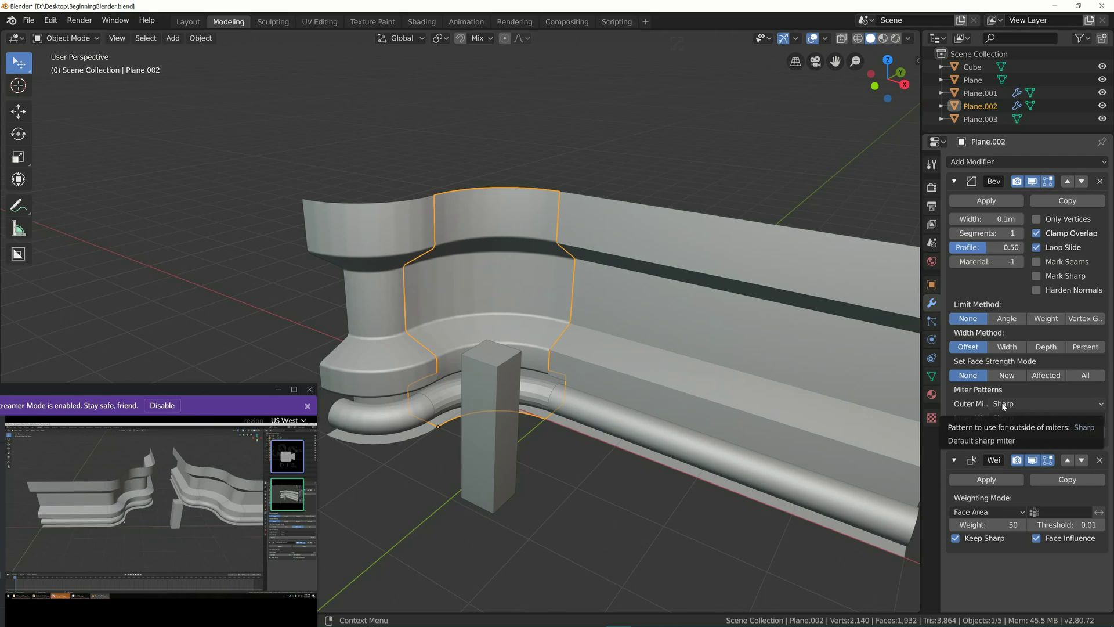
left_click(1068, 460)
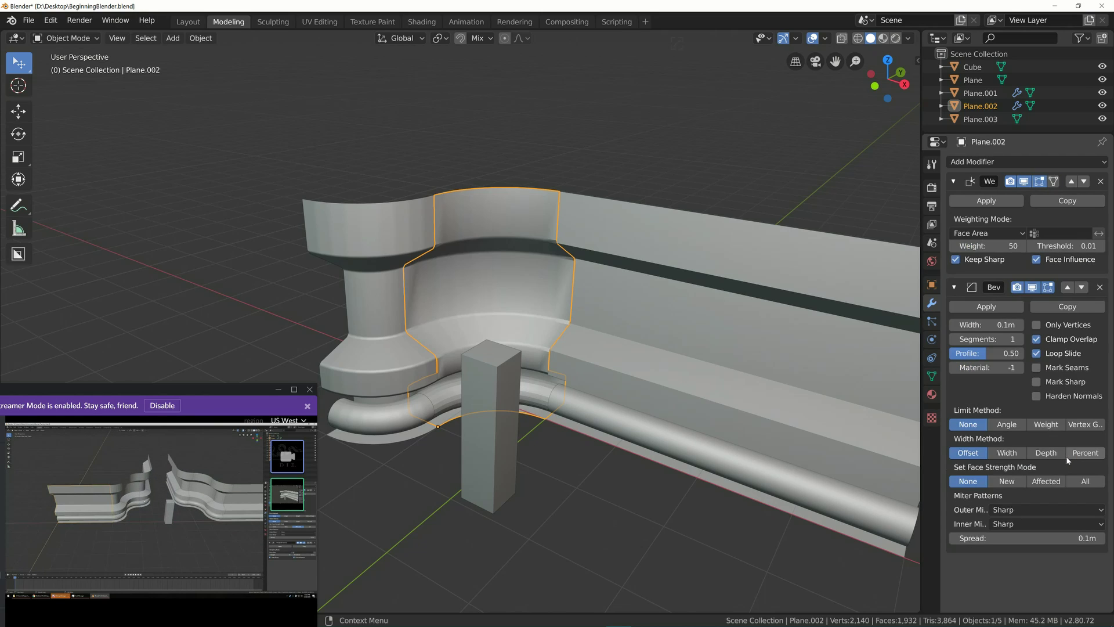
left_click(1083, 181)
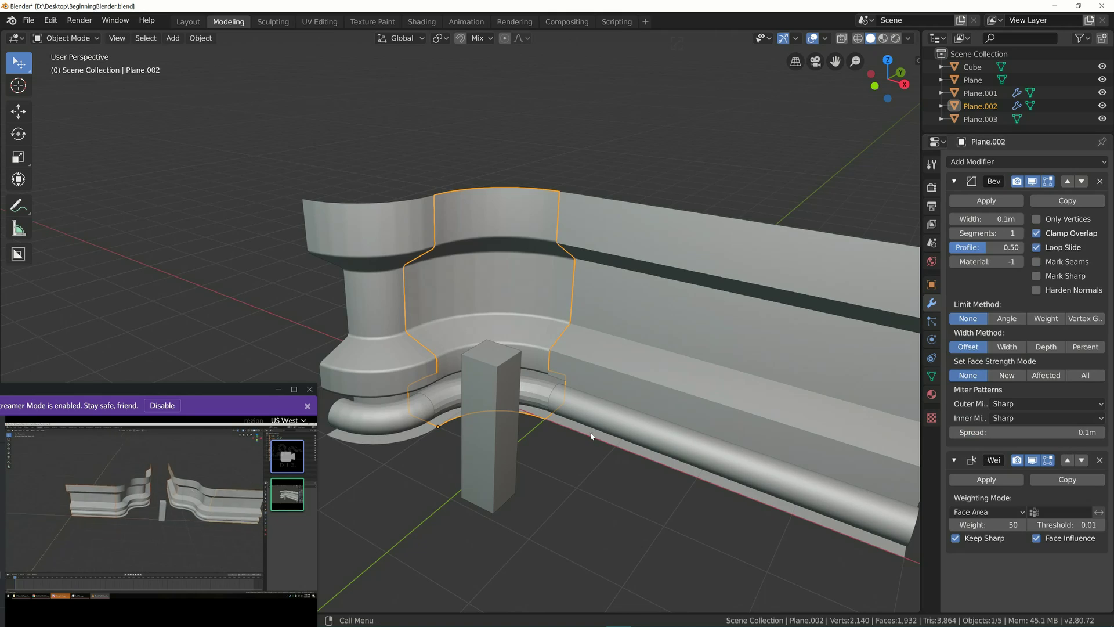
- Add a Bevel modifier and a Weighted Normal modifier to the original straight piece joined to the curves
middle_click_drag(526, 364, 521, 374, "shift")
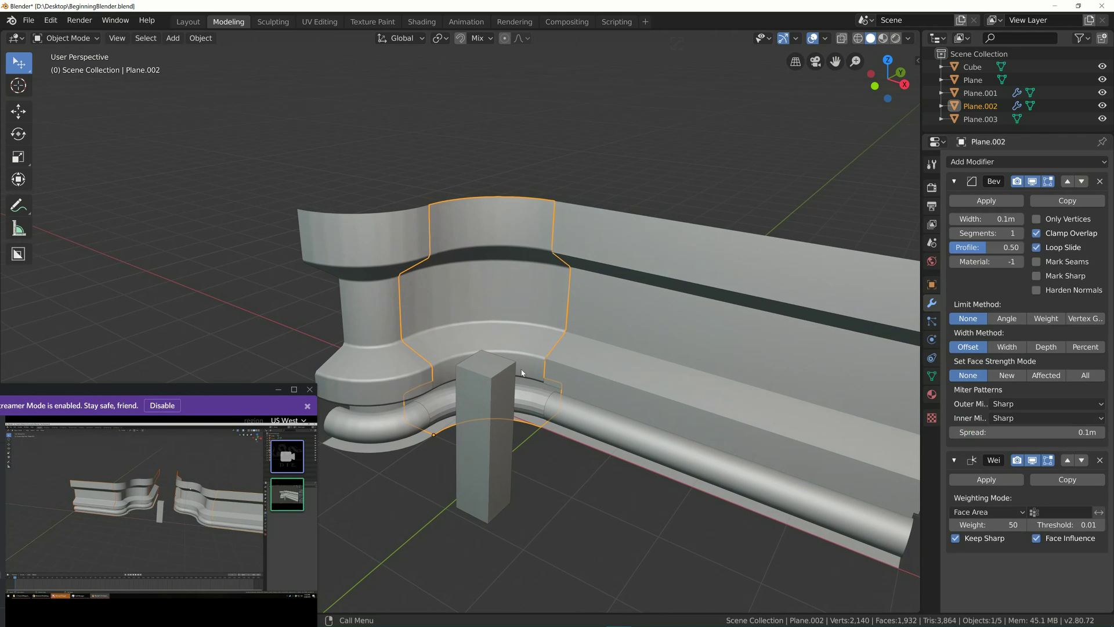
left_click(619, 363)
left_click(932, 376)
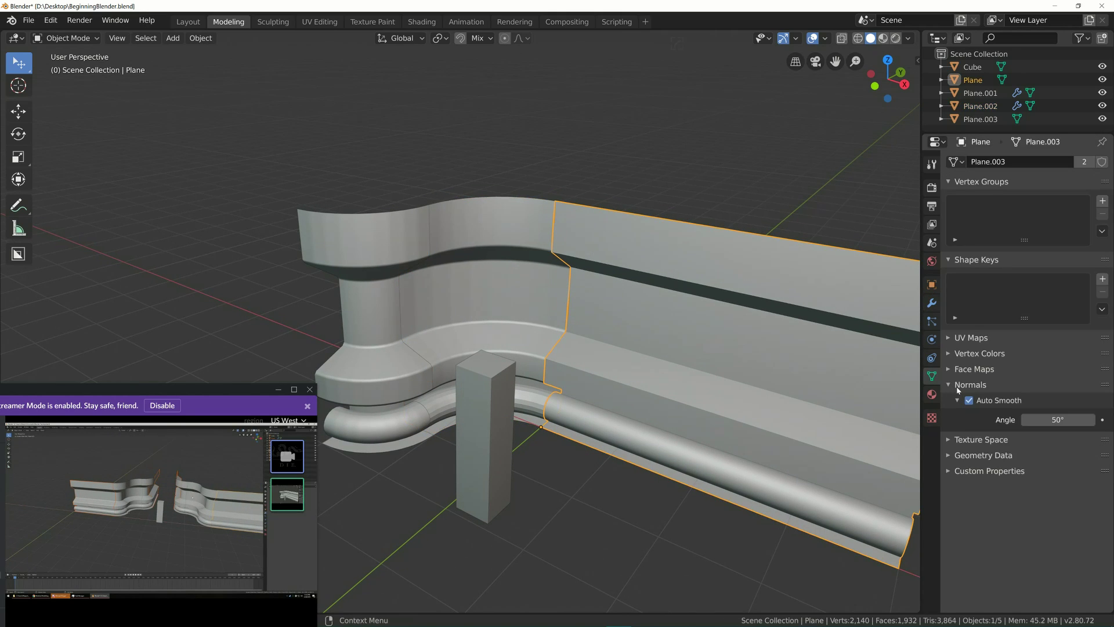
left_click(932, 302)
left_click(970, 163)
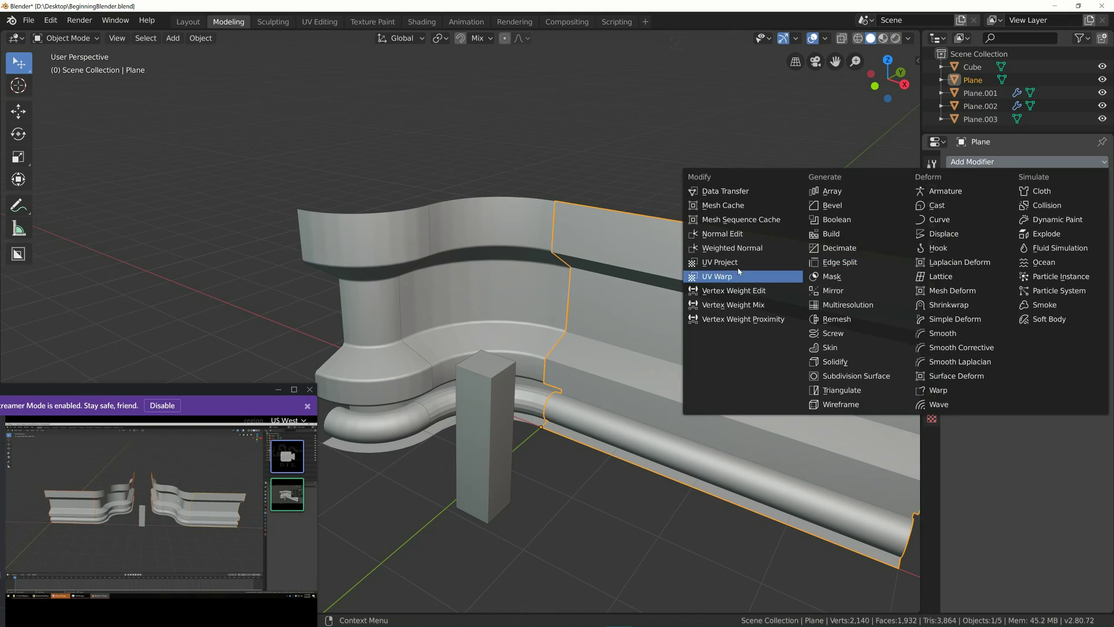
left_click(835, 206)
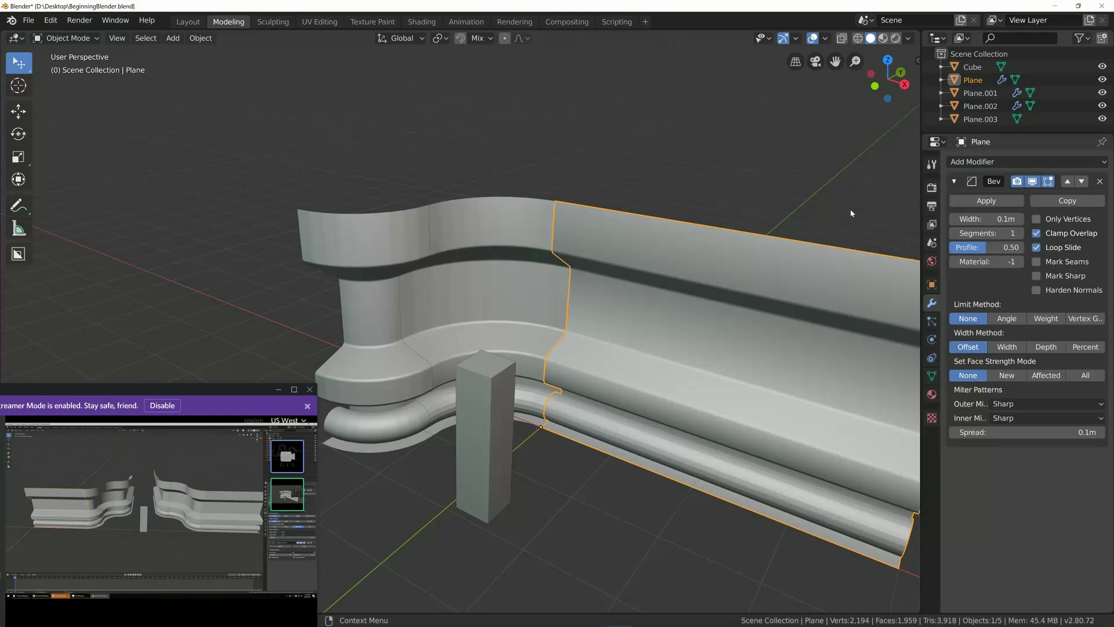
left_click(1026, 157)
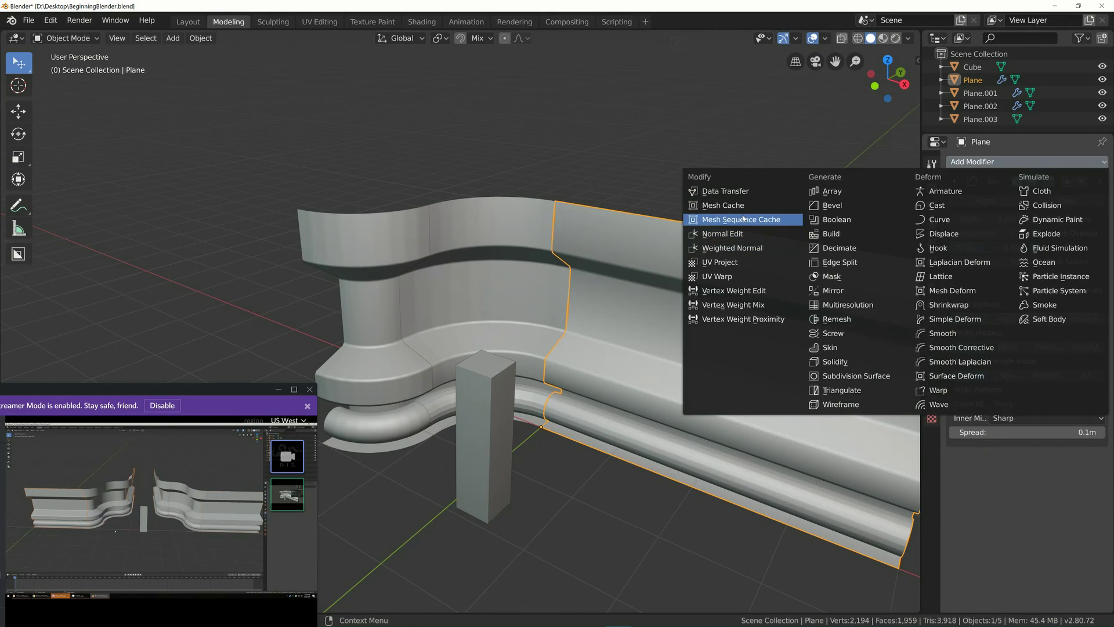
left_click(732, 248)
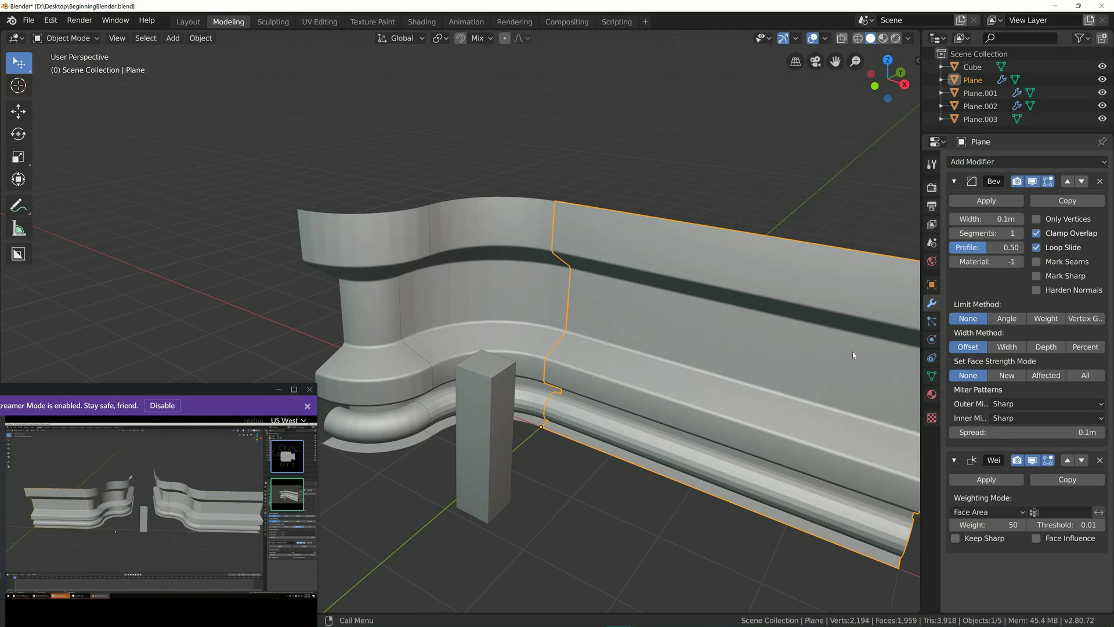
- Enable Keep Sharp and Face Influence on the straight piece's Weighted Normal, and set its Bevel face strength mode to Affected
left_click(956, 538)
left_click(1036, 538)
left_click(1046, 375)
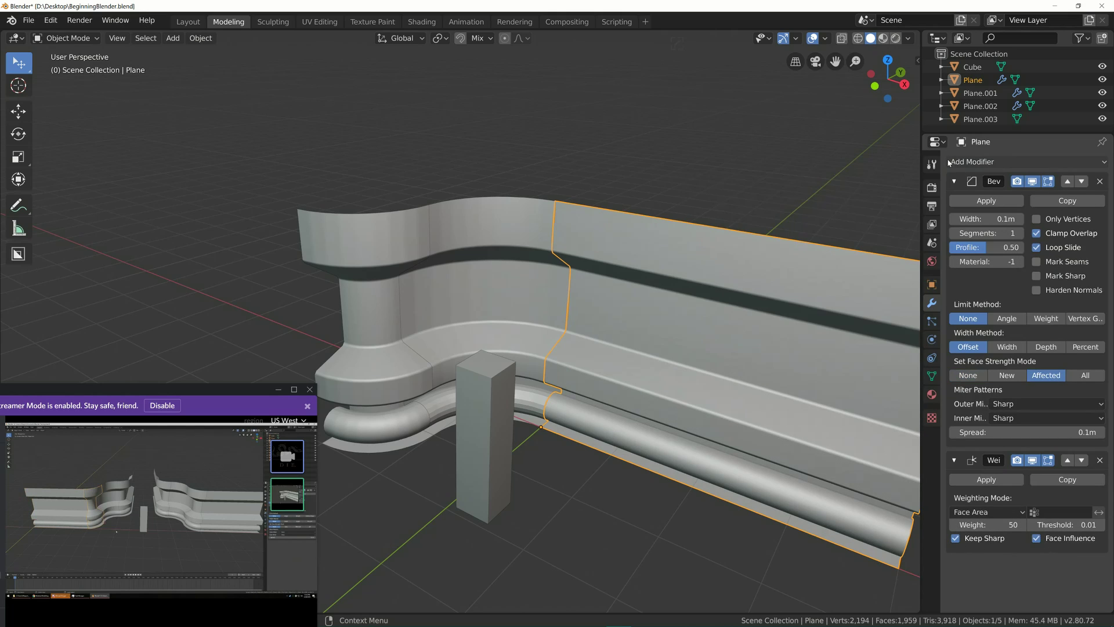
- Set the middle curved piece's Bevel face strength mode to Affected, deselect all objects, and save the file
left_click(544, 297)
left_click(1045, 377)
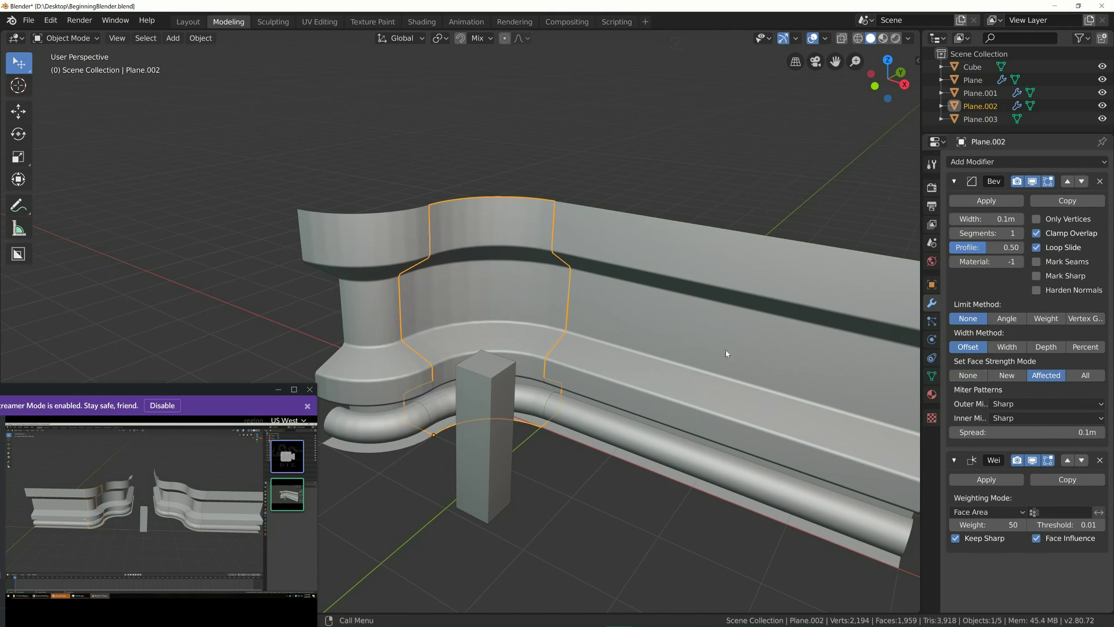
left_click(573, 182)
middle_click_drag(573, 182, 589, 336)
key("ctrl+s")
scroll(589, 335, "up", 2)
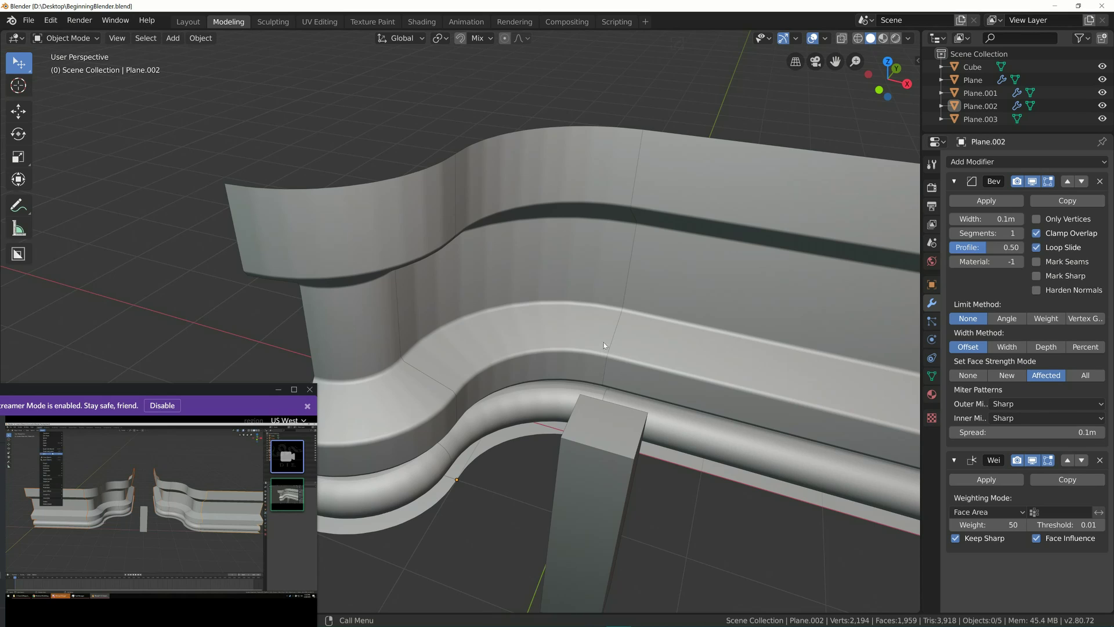
middle_click_drag(596, 368, 547, 362)
scroll(555, 318, "up", 4)
key("ctrl+s")
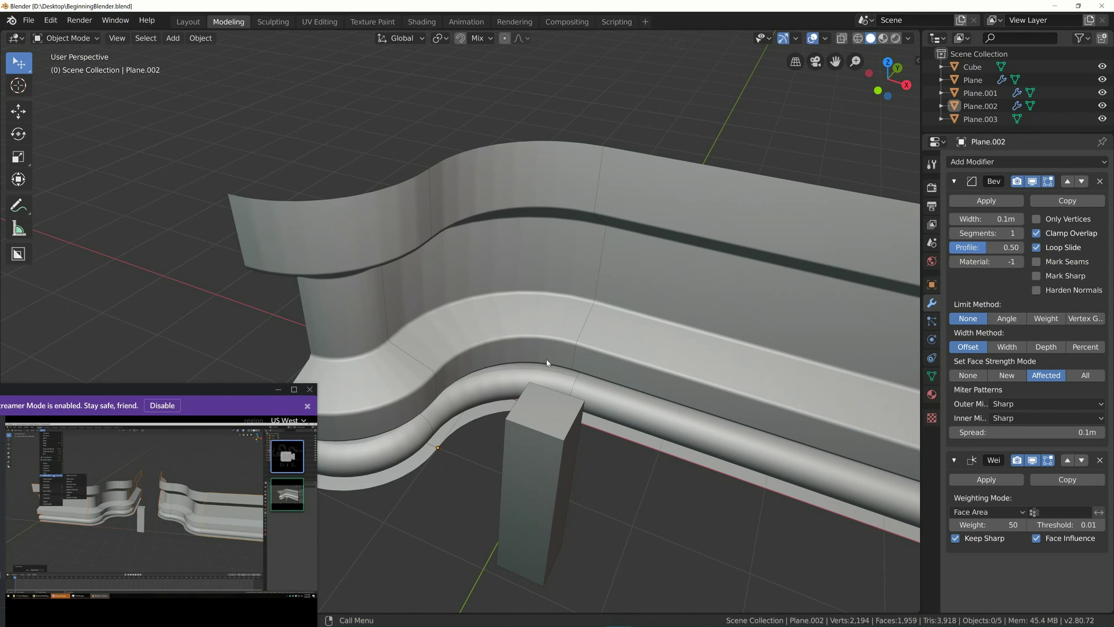
- Compare the separate linked straight piece with the bevelled moulding and select the original straight piece
scroll(624, 329, "down", 4)
left_click(757, 372)
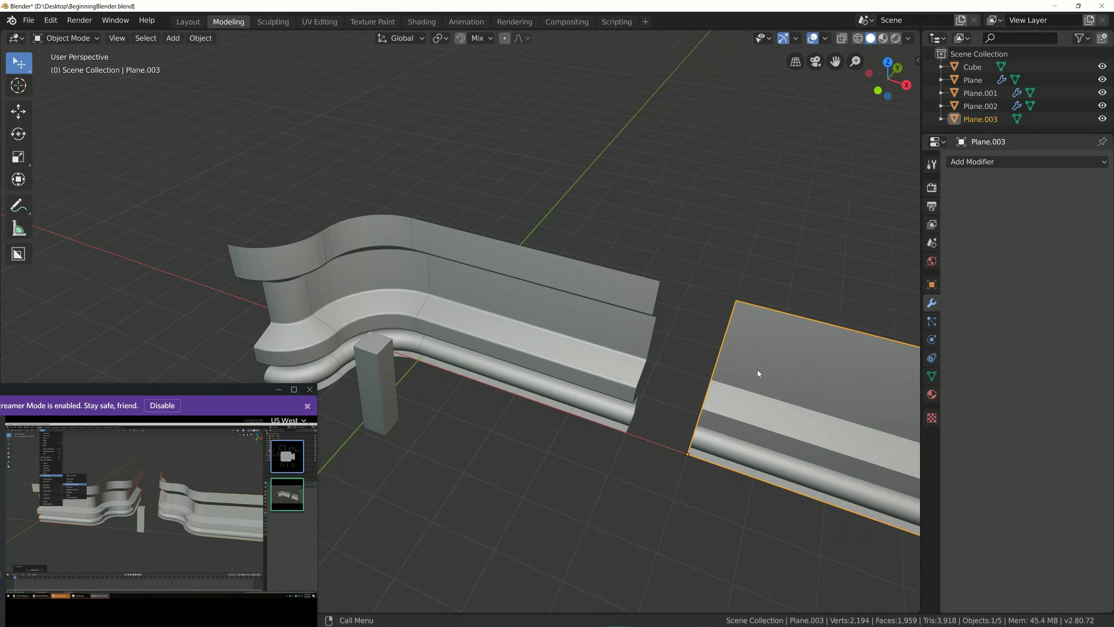
key("alt+a")
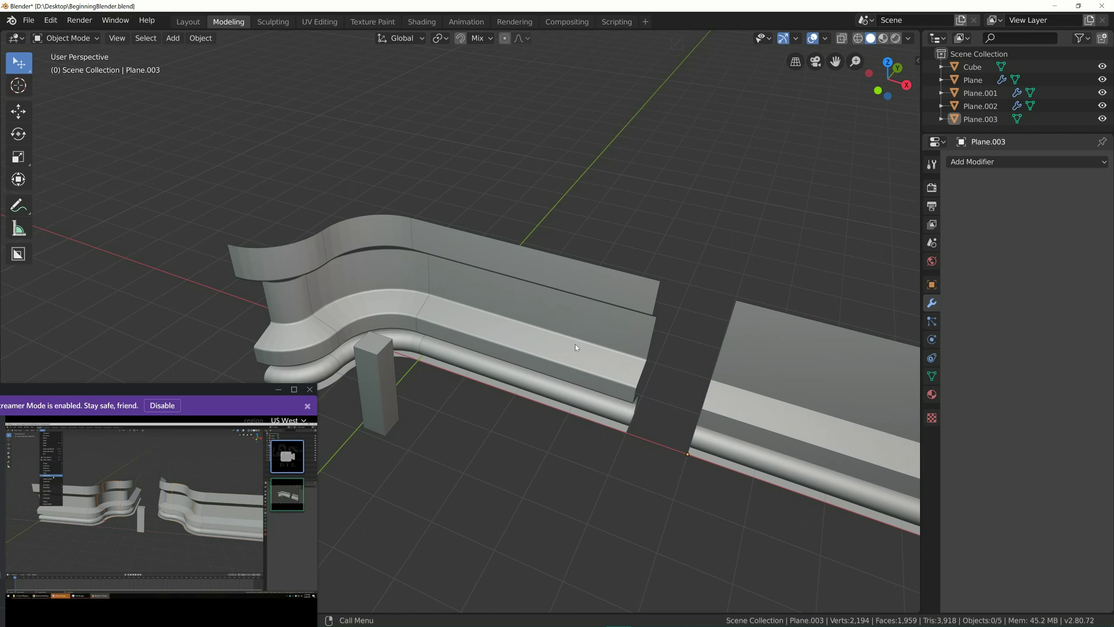
middle_click_drag(576, 348, 513, 352)
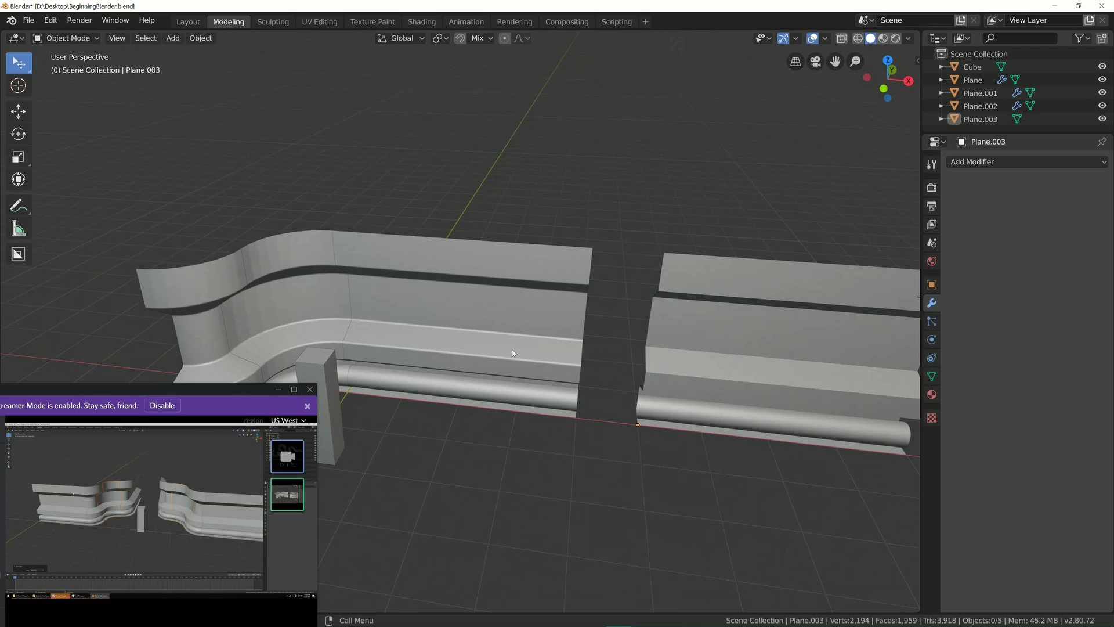
scroll(513, 352, "up", 3)
left_click(504, 364)
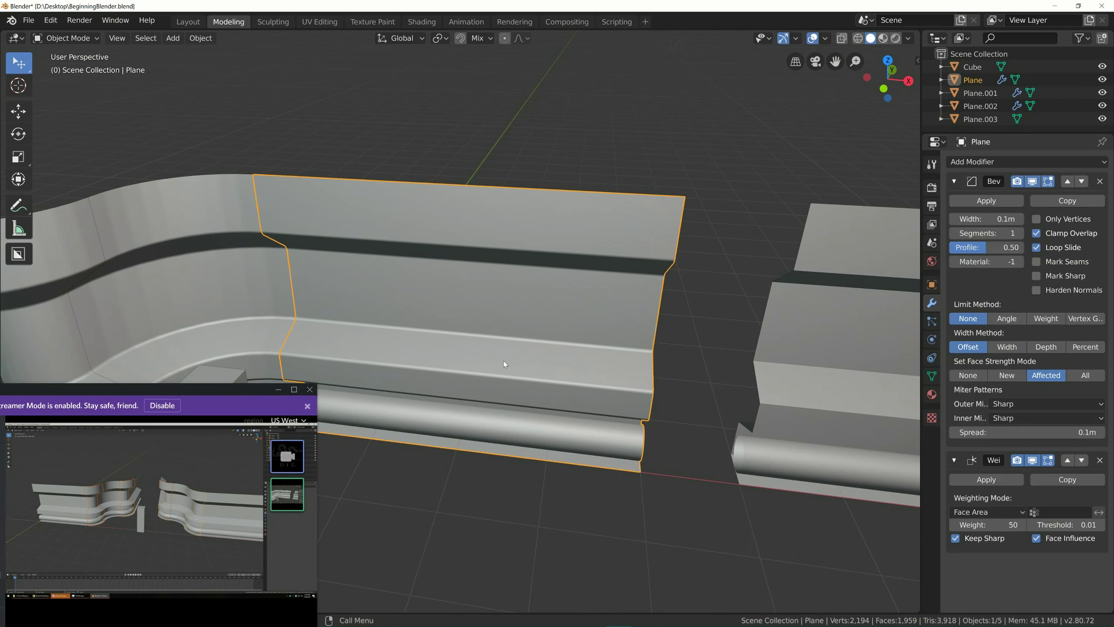
scroll(504, 364, "down", 5)
scroll(487, 352, "up", 5)
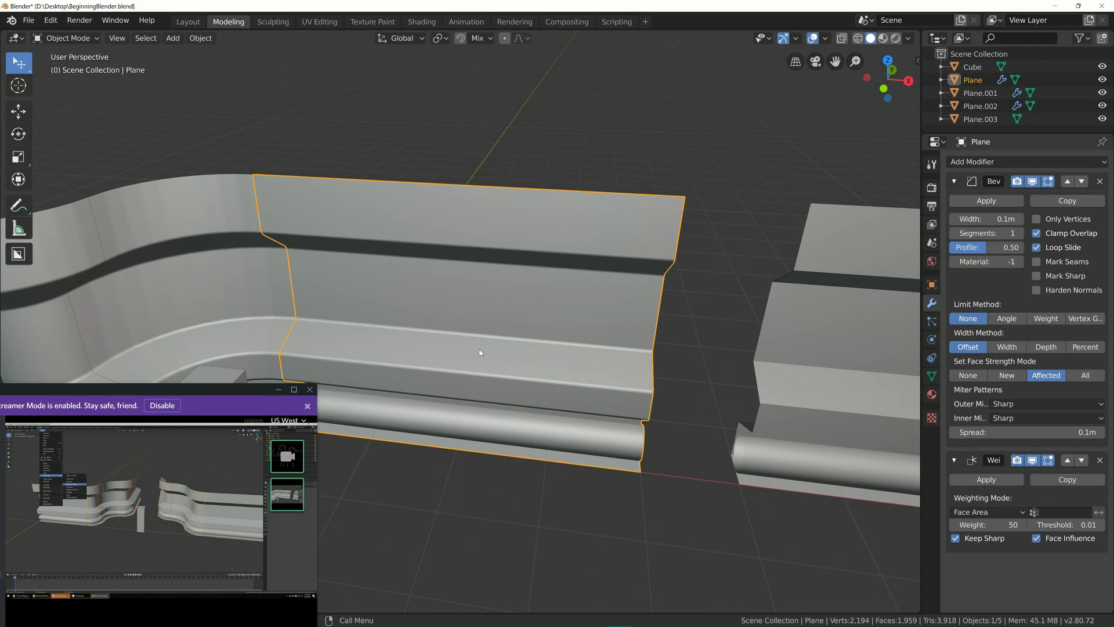
- Try linking modifiers with only the original straight piece selected, check the separate straight piece, and restore the original's selection
key("ctrl+l")
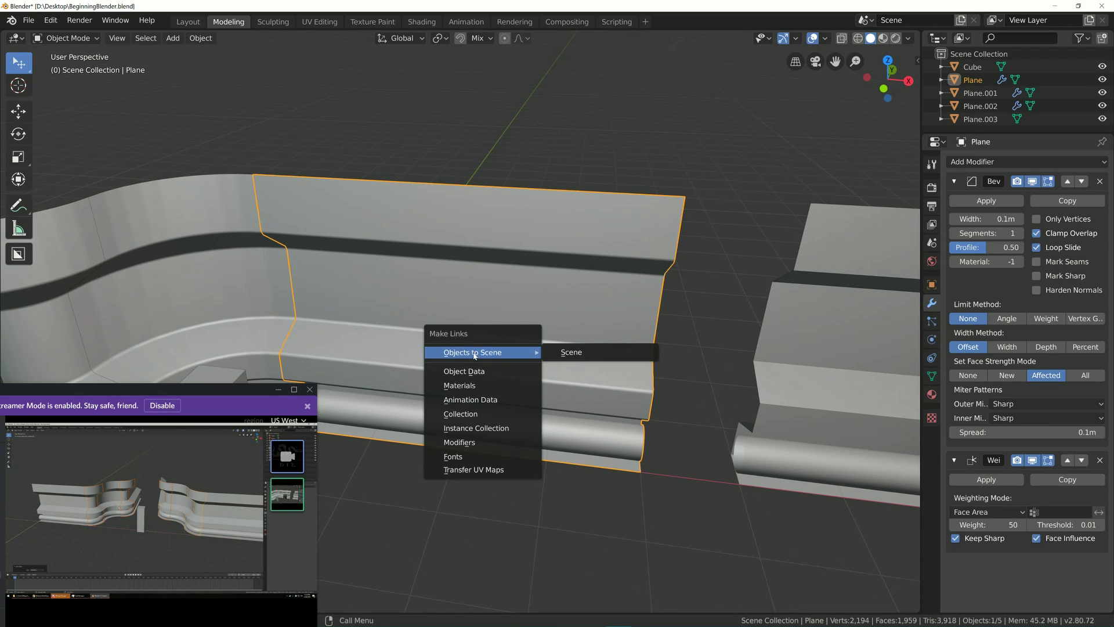
left_click(483, 443)
scroll(662, 371, "down", 4)
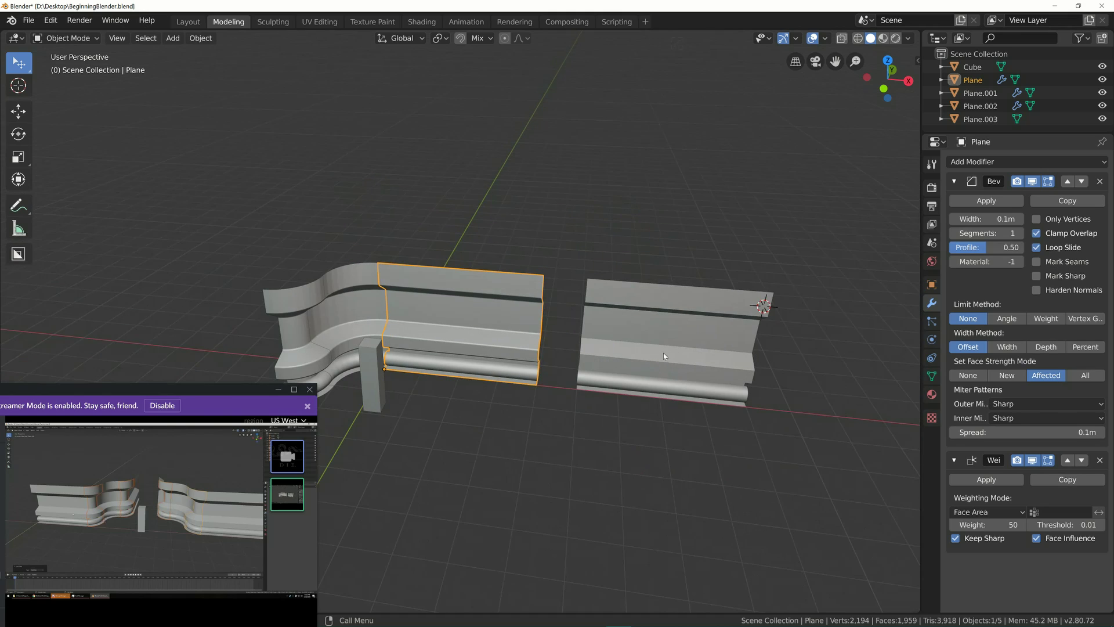
left_click(657, 352)
key("ctrl+z")
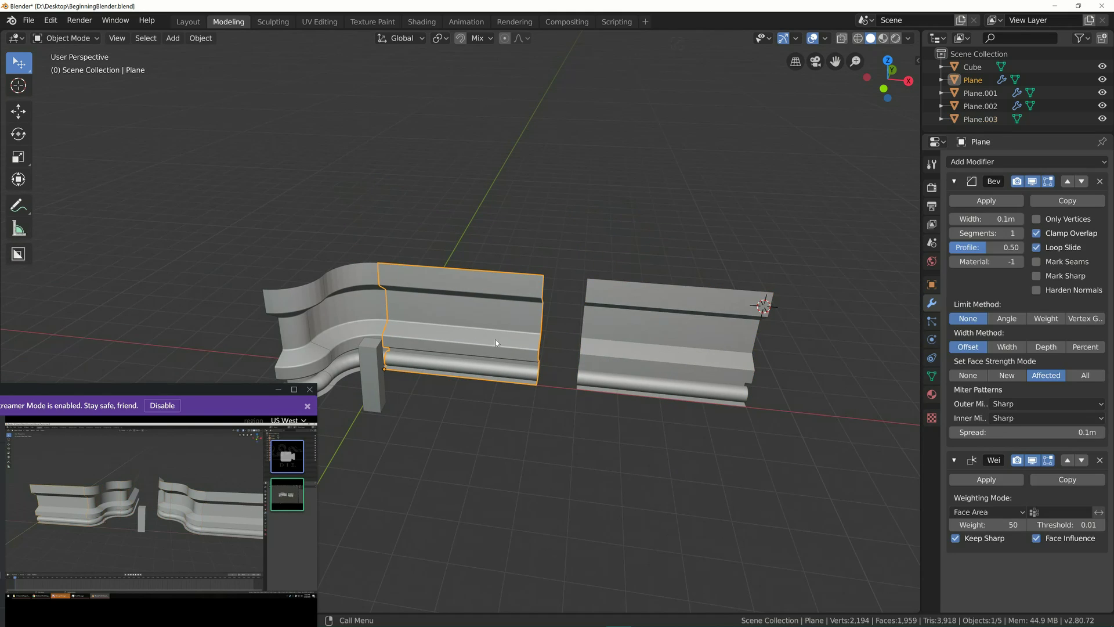
- Try to link modifiers between the straight pieces with the separate duplicate as the active object, and select the original
left_click(633, 356, "shift")
key("ctrl+l")
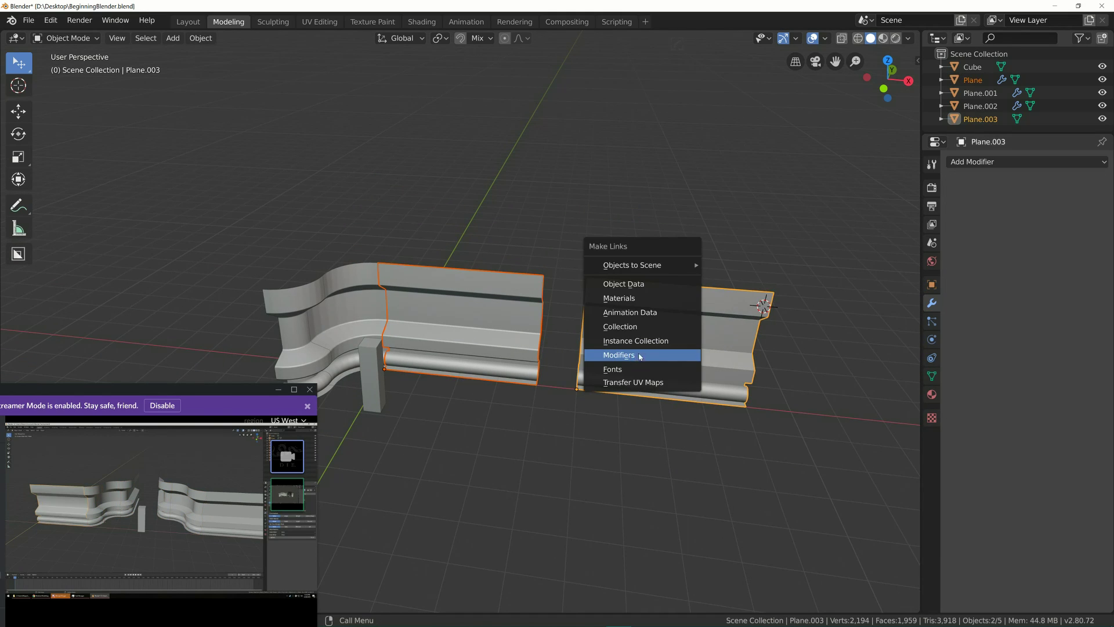
left_click(635, 356)
left_click(639, 354)
left_click(468, 339)
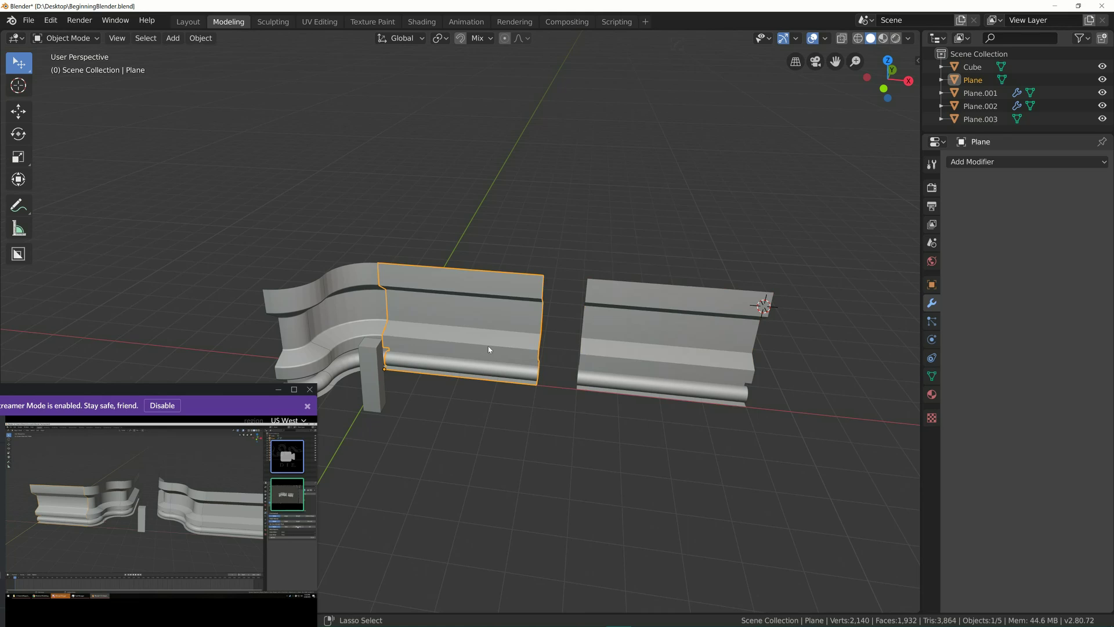
- Undo the modifier linking between the two straight pieces and deselect all objects
key("ctrl+z")
key("ctrl+z")
left_click(582, 363)
left_click(479, 337)
key("ctrl+z")
key("ctrl+z")
key("ctrl+z")
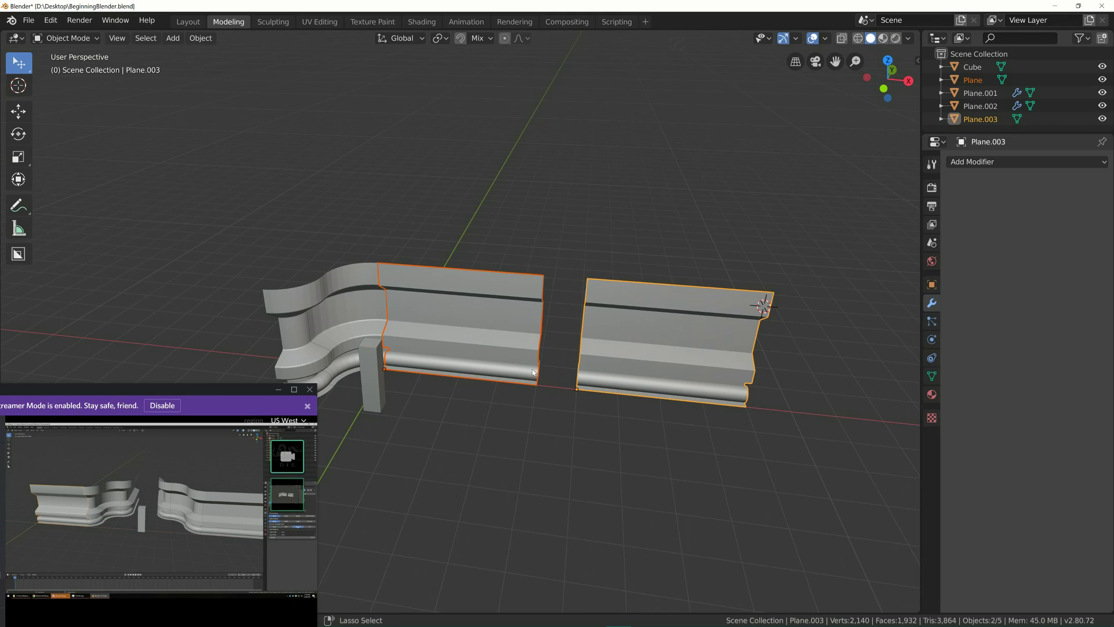
left_click(542, 408)
- Link the original straight piece's modifiers to the separate duplicate, with the original as the active object, and save the file
scroll(534, 420, "up", 5)
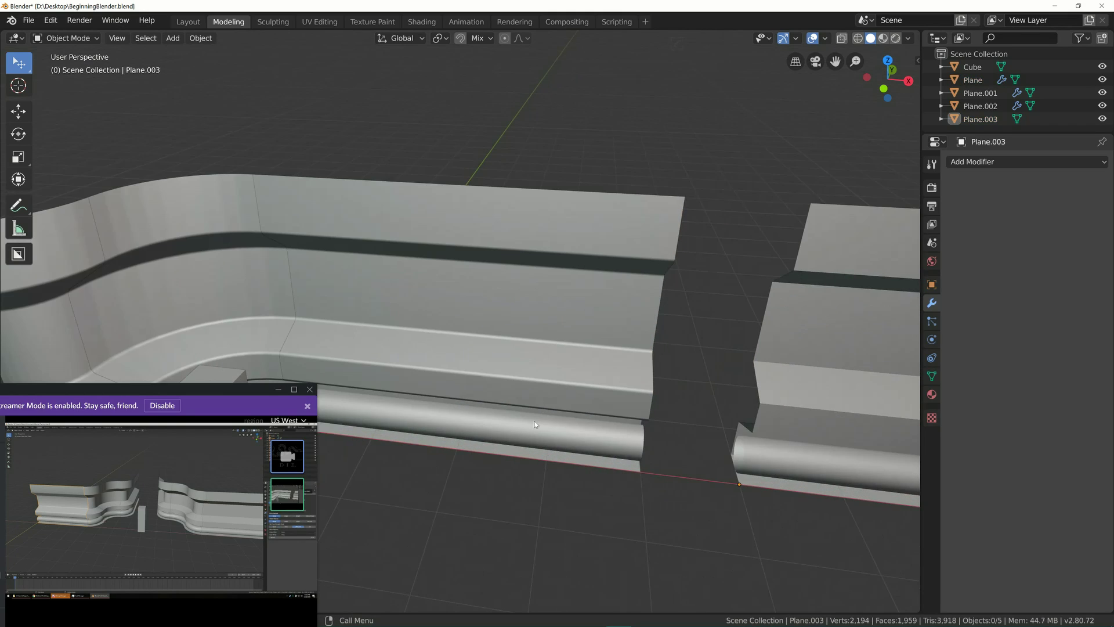
scroll(534, 420, "down", 7)
scroll(534, 424, "up", 1)
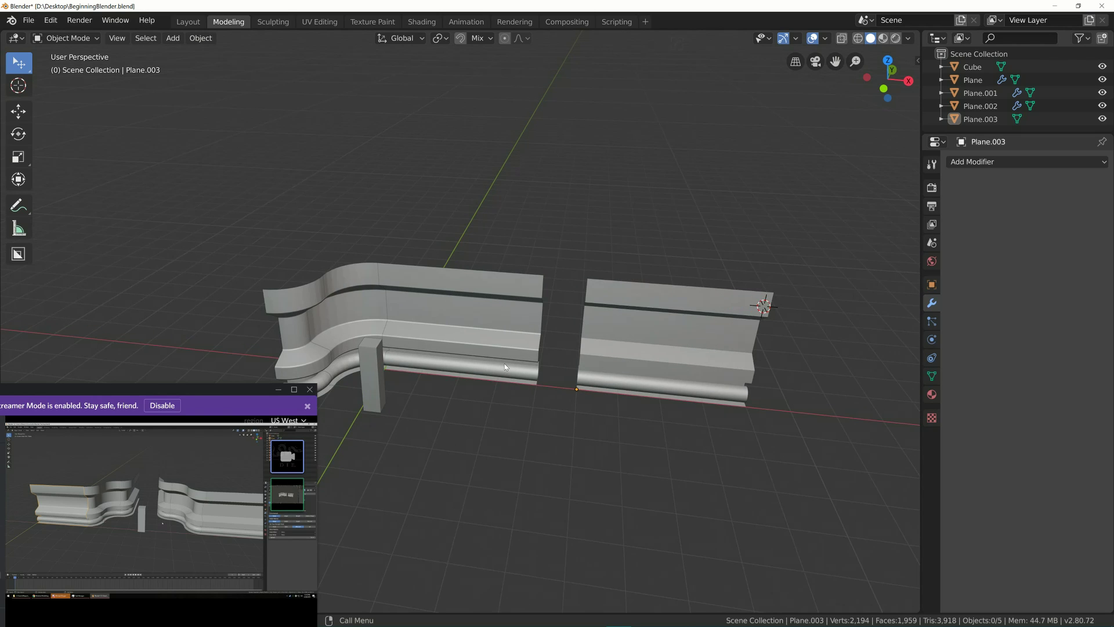
scroll(504, 366, "up", 3)
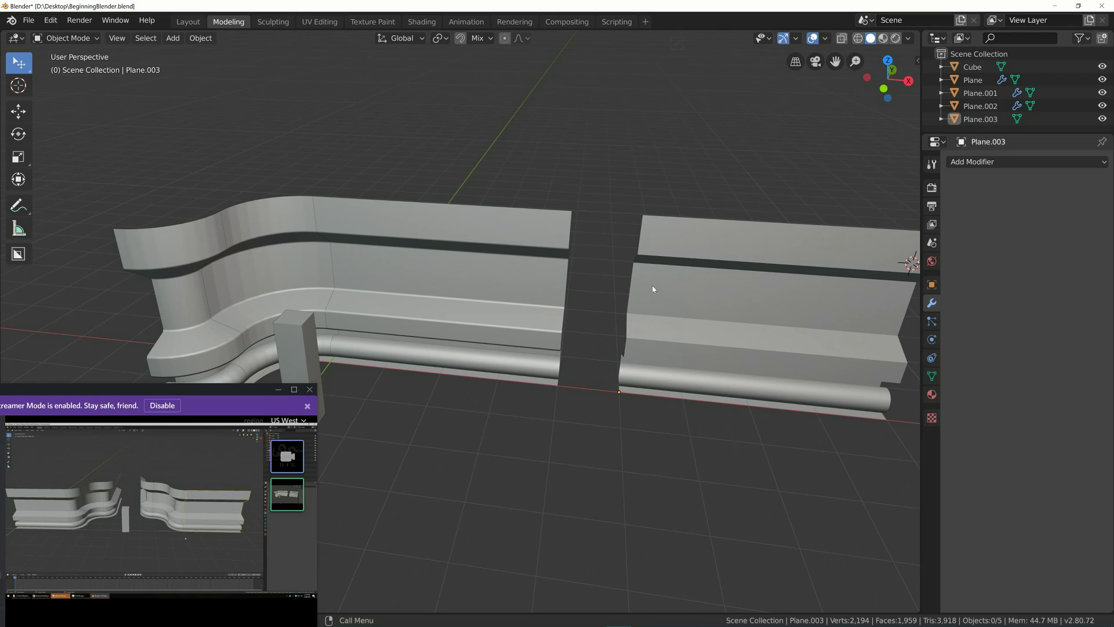
left_click(724, 314)
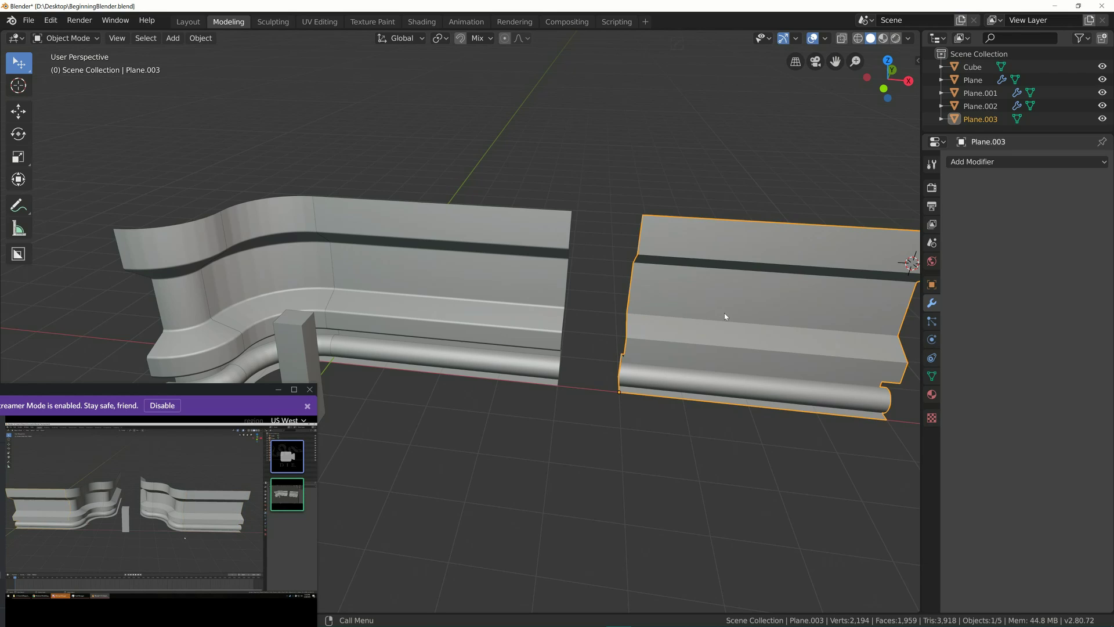
left_click(533, 318, "shift")
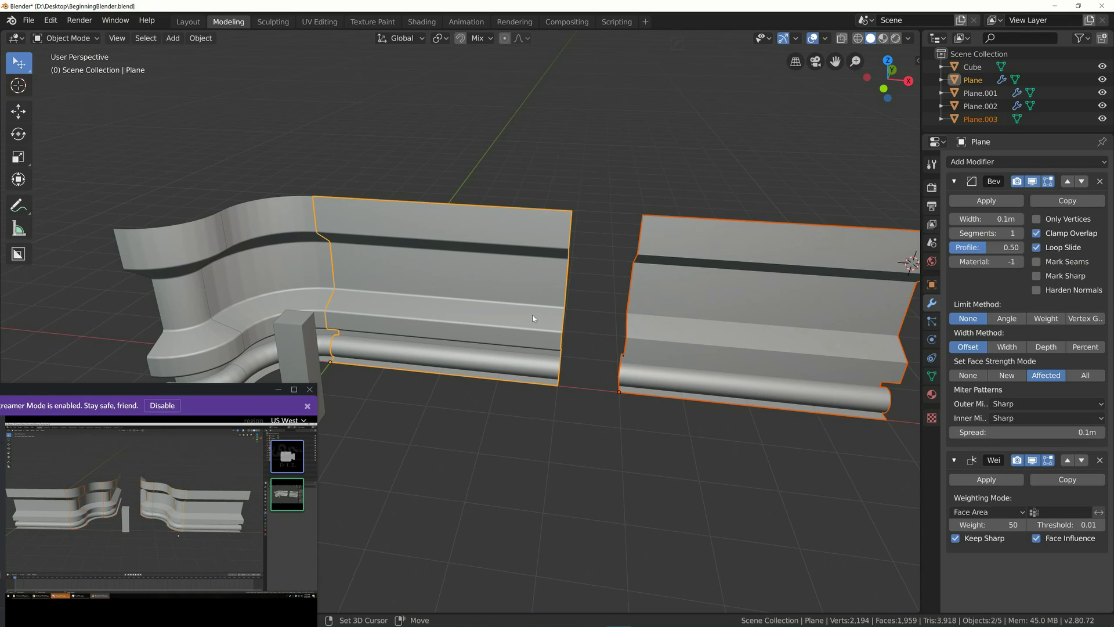
key("ctrl+l")
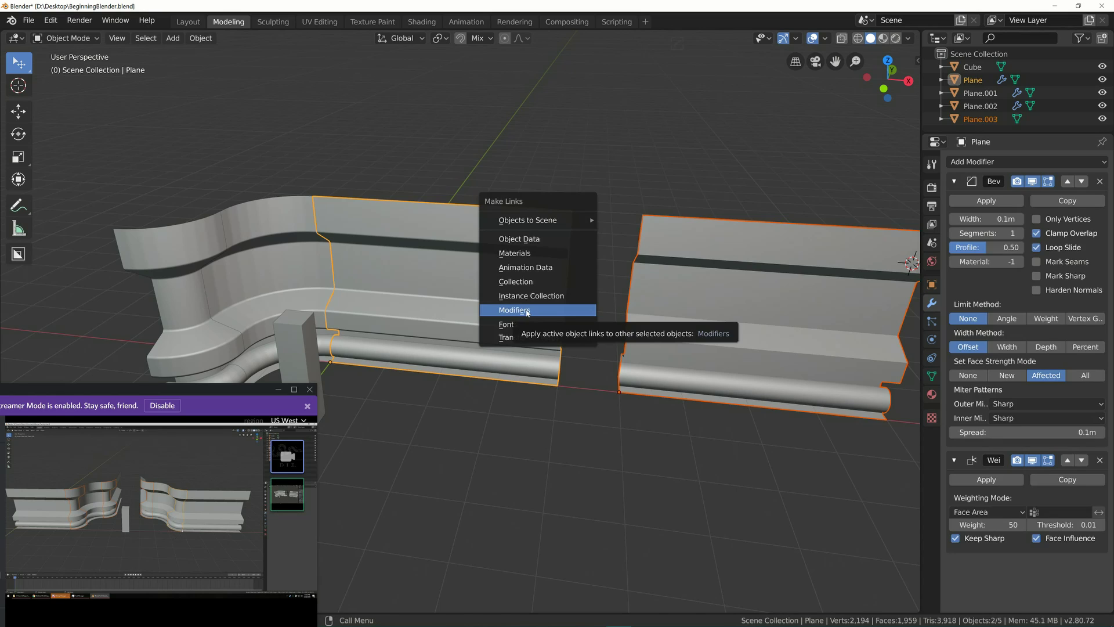
left_click(556, 311)
left_click(609, 296)
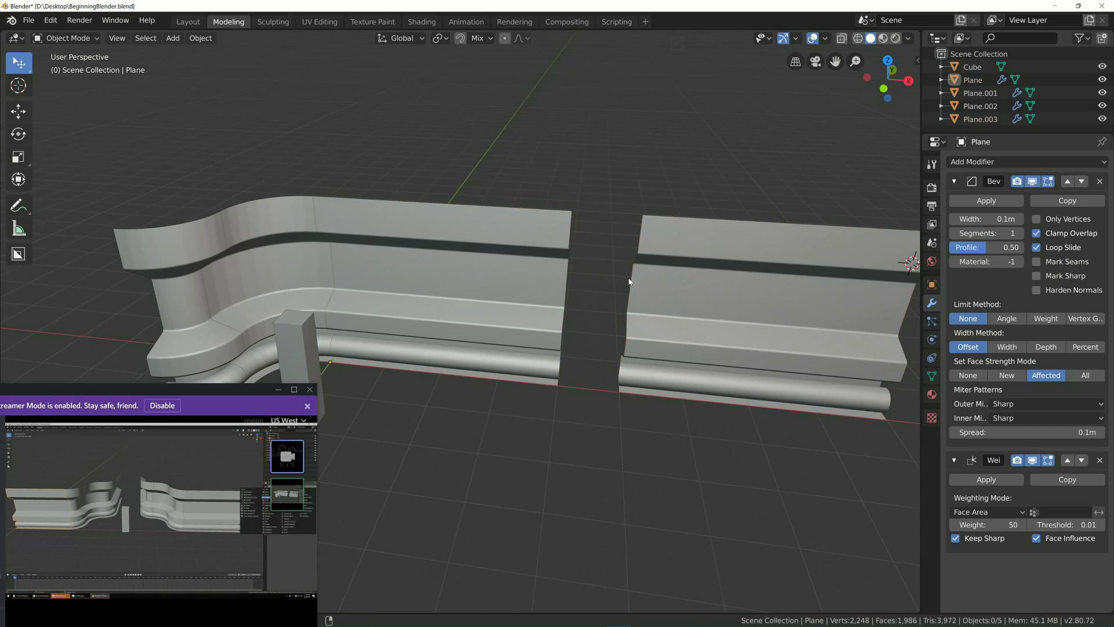
middle_click_drag(581, 297, 598, 282)
key("ctrl+s")
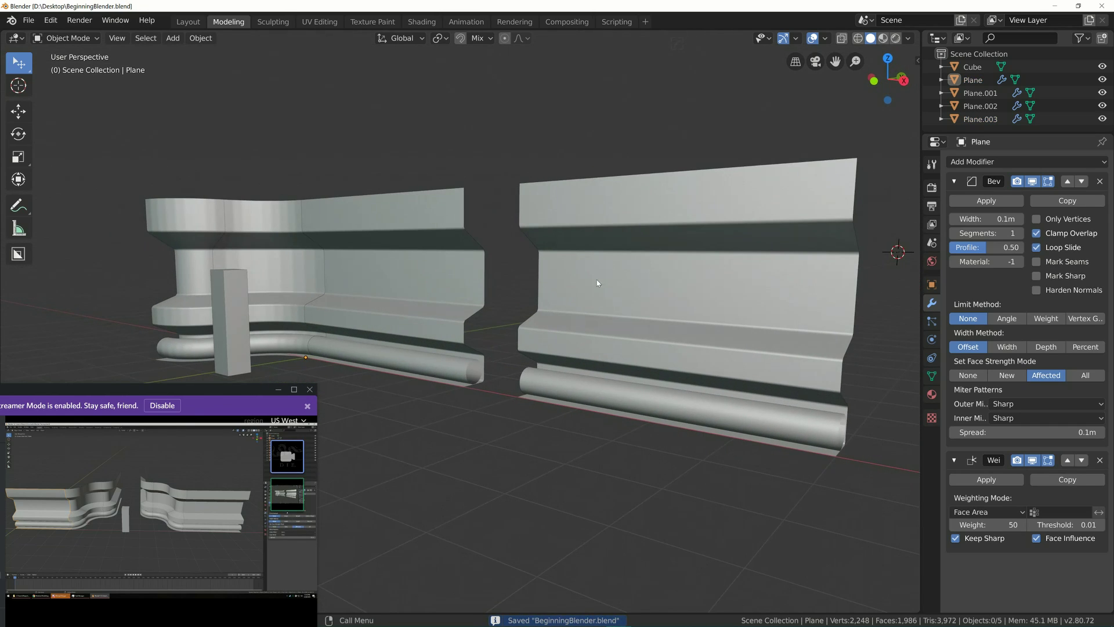
- Repeat the modifier linking from the original straight piece to the duplicate, and save the file again
left_click(524, 330)
left_click(424, 297, "shift")
key("ctrl+l")
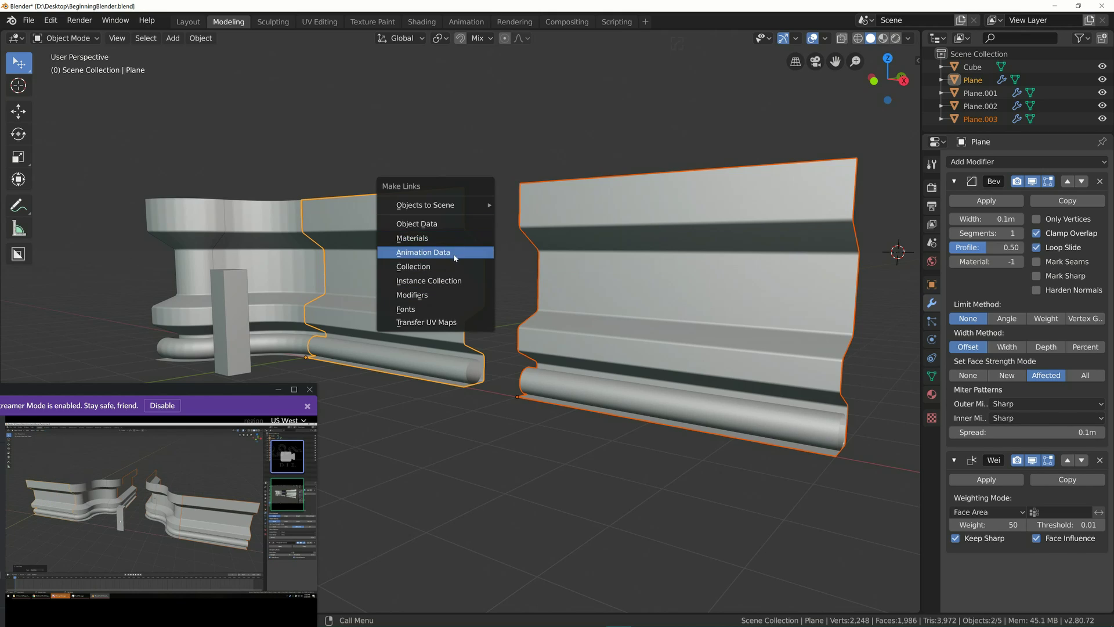
left_click(483, 292)
left_click(491, 290)
middle_click_drag(500, 286, 585, 282)
key("ctrl+s")
scroll(602, 284, "up", 3)
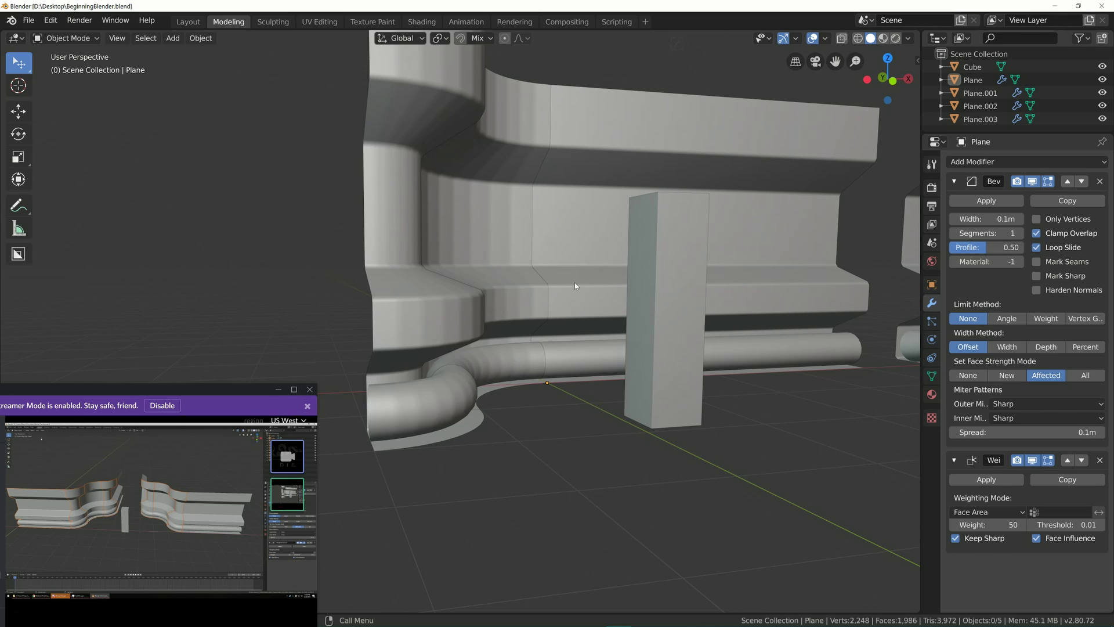
- Compare both straight pieces' modifier settings, switch the original's Bevel face strength mode to New and back to Affected, and deselect it
middle_click_drag(636, 254, 693, 273)
left_click(693, 273)
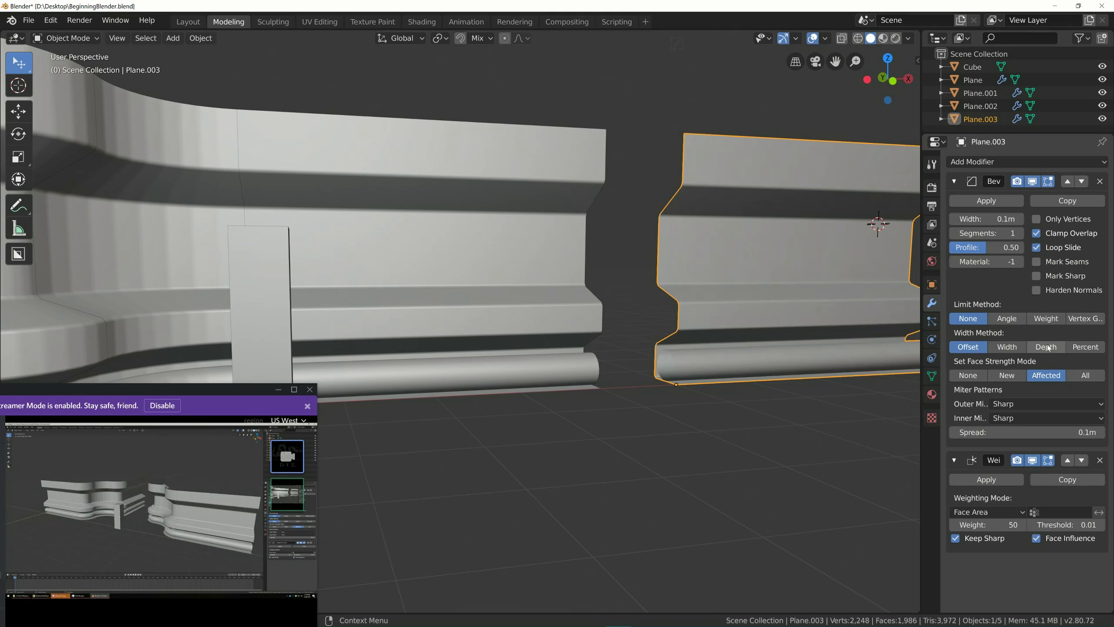
left_click(543, 326)
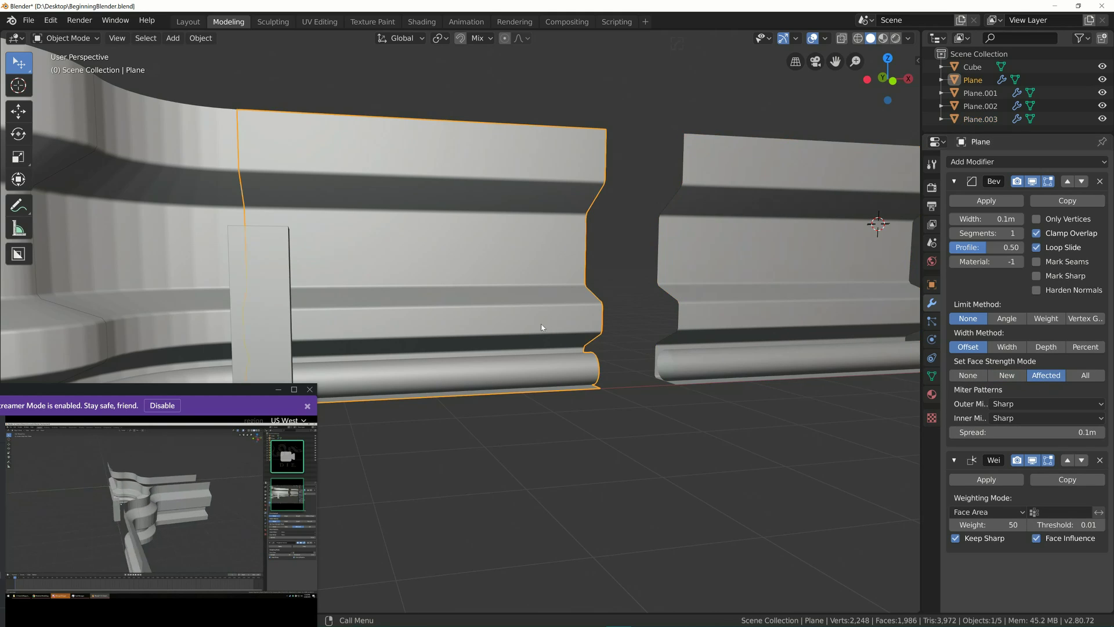
left_click(1019, 379)
left_click(1041, 378)
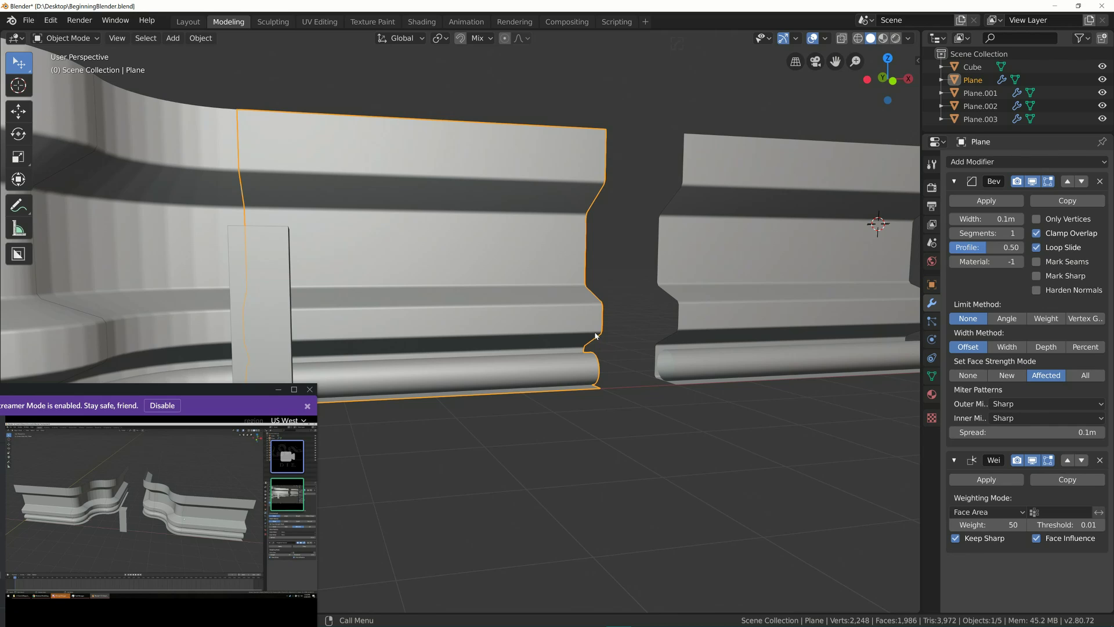
left_click(595, 334)
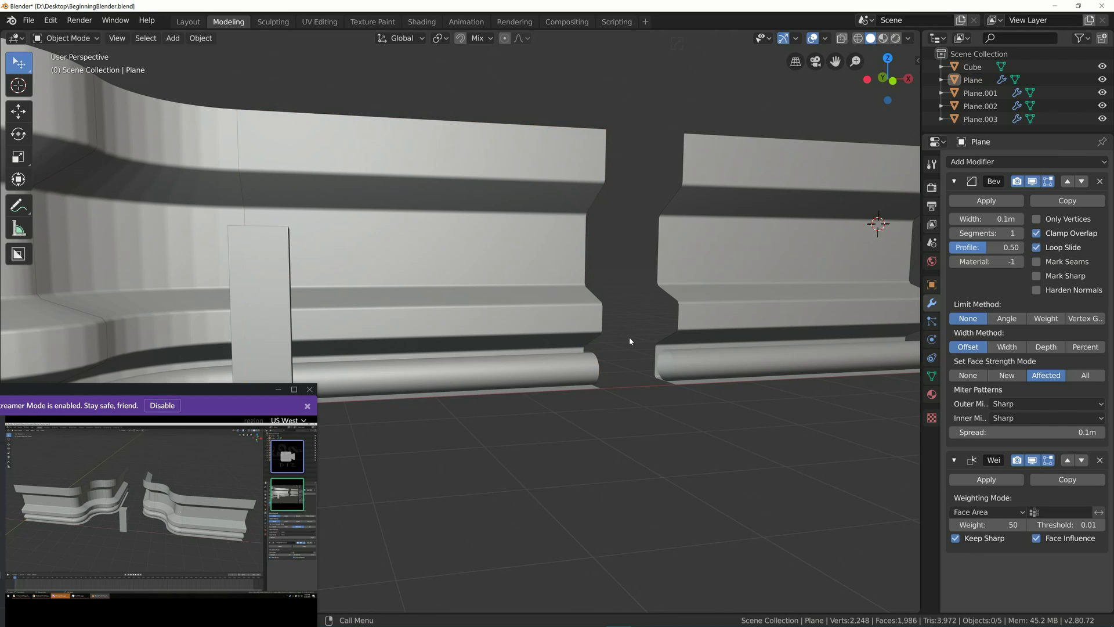
- Set the Bevel width to 0.05 m on the duplicate straight piece and 9.15 m on the original
left_click(712, 310)
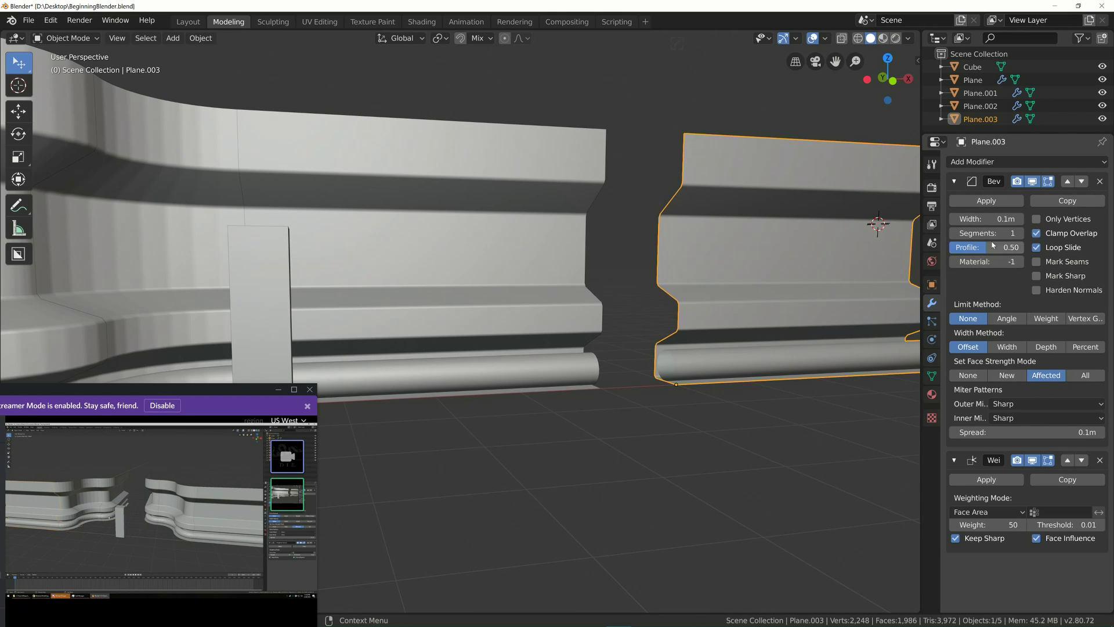
left_click_drag(986, 218, 1013, 219)
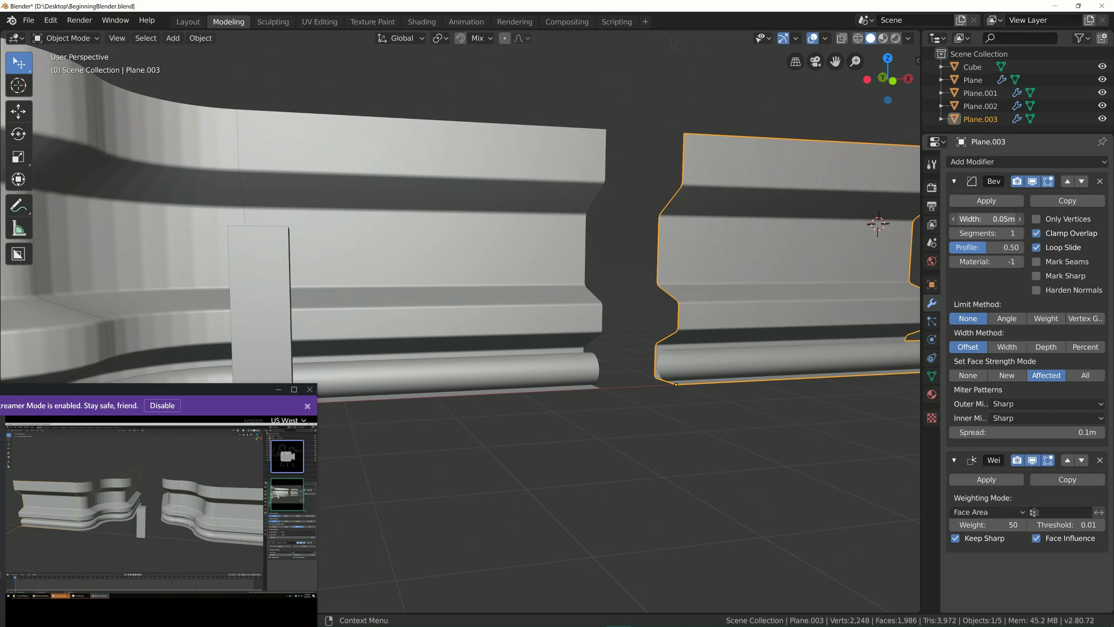
left_click(585, 293)
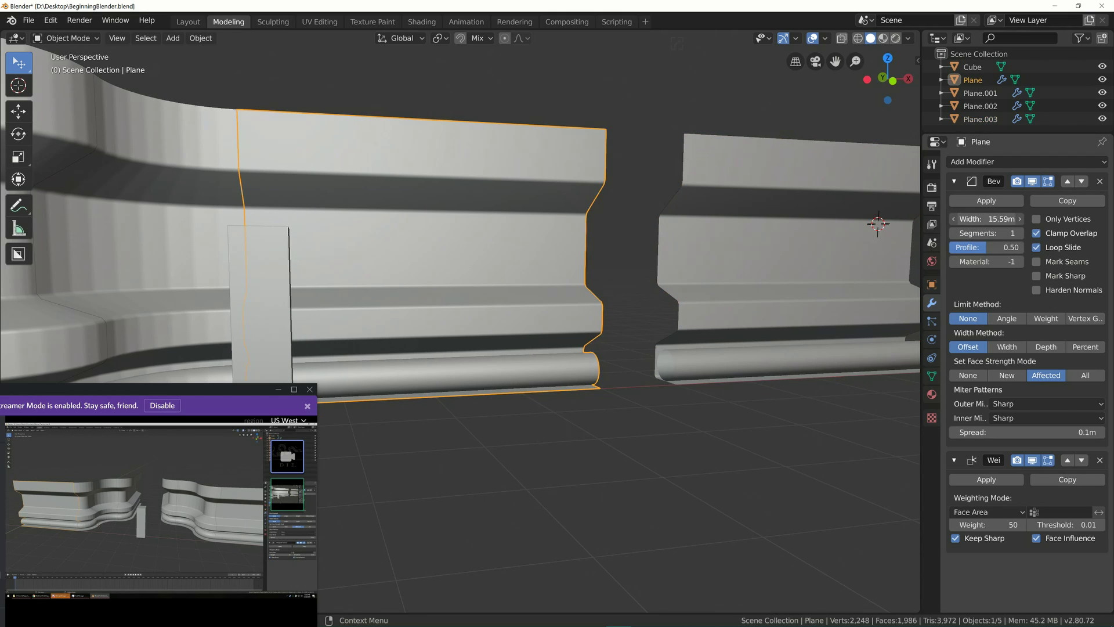
left_click_drag(1004, 219, 987, 219)
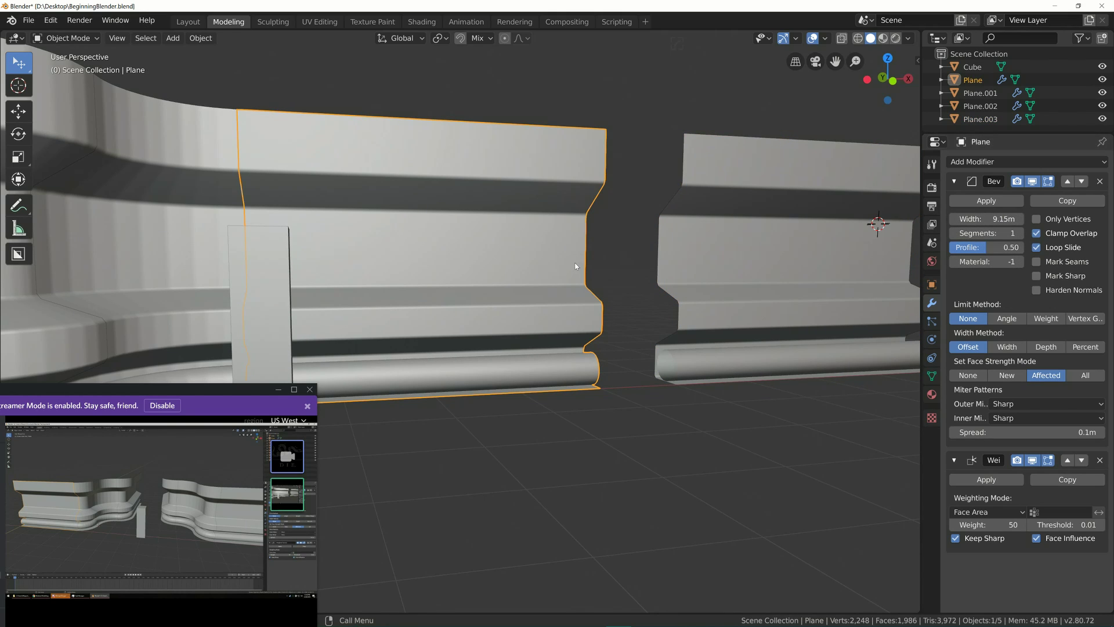
- Turn off Clamp Overlap on the original straight piece's Bevel, set its width to 0.04 m, and compare with the duplicate
left_click(1036, 232)
left_click_drag(989, 219, 982, 219)
double_click(986, 219)
type("0.18")
key("Return")
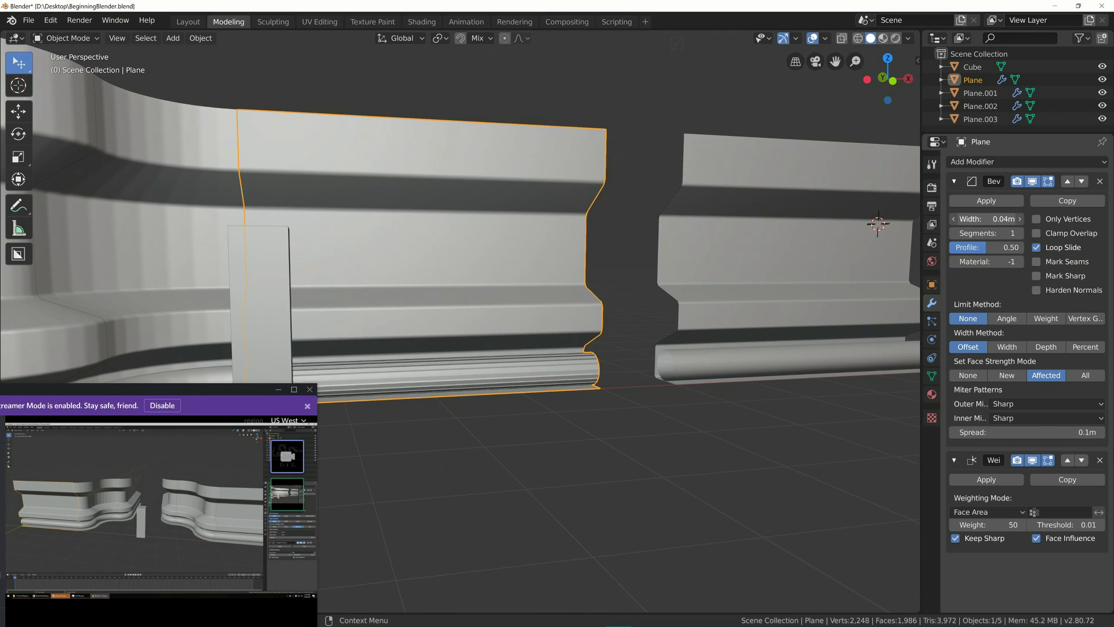
left_click(793, 303)
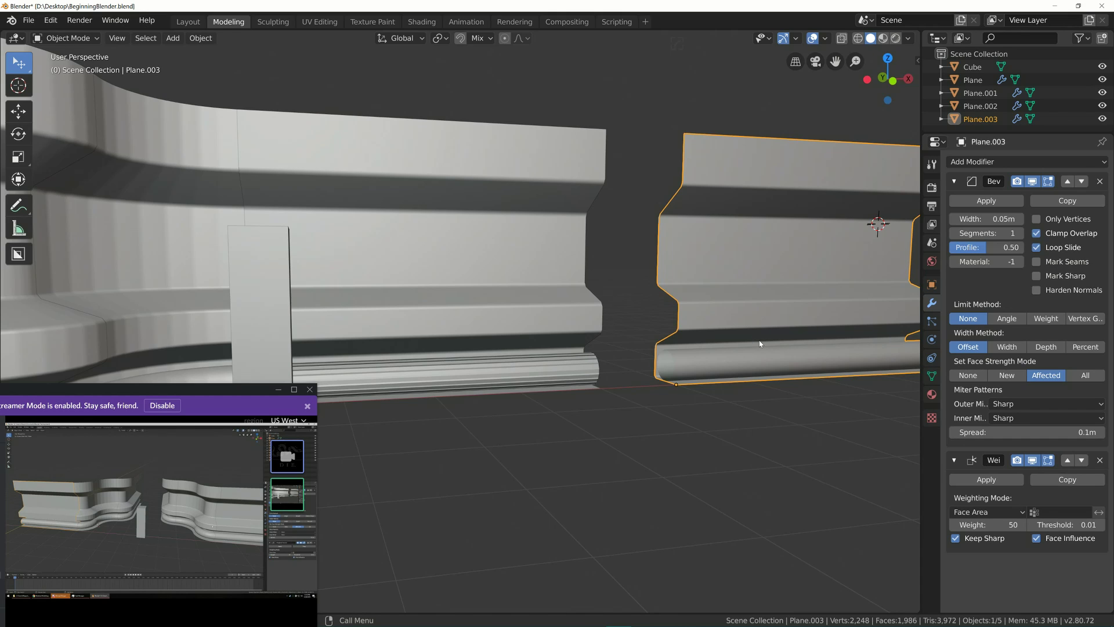
left_click(575, 311)
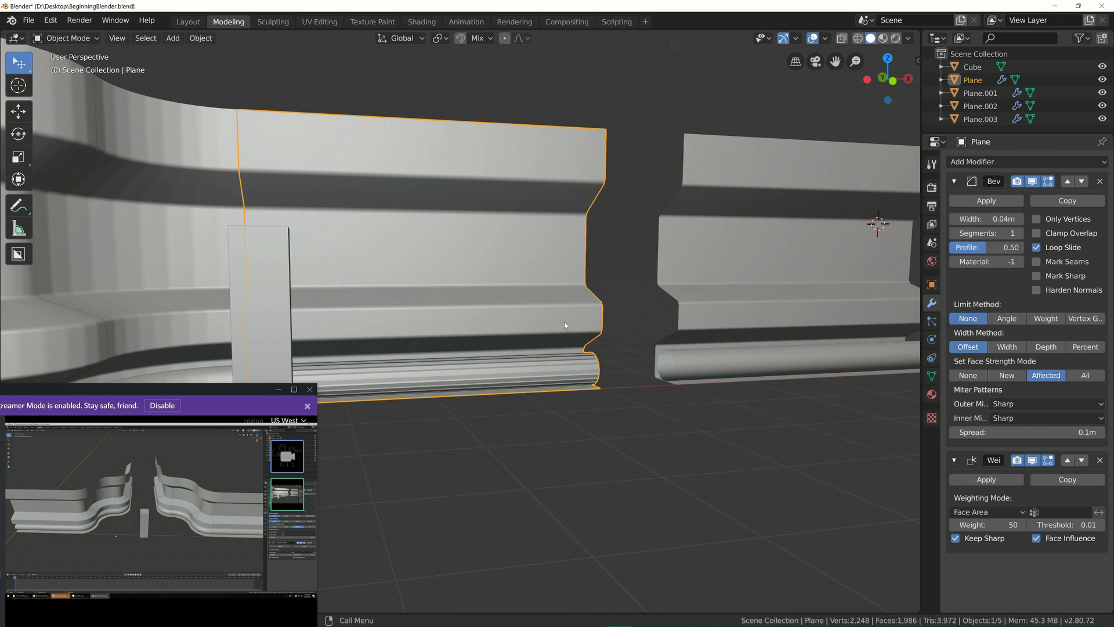
- Undo the original straight piece's Clamp Overlap and last Bevel width changes, and enter Edit Mode on it
key("ctrl+z")
key("ctrl+z")
key("ctrl+z")
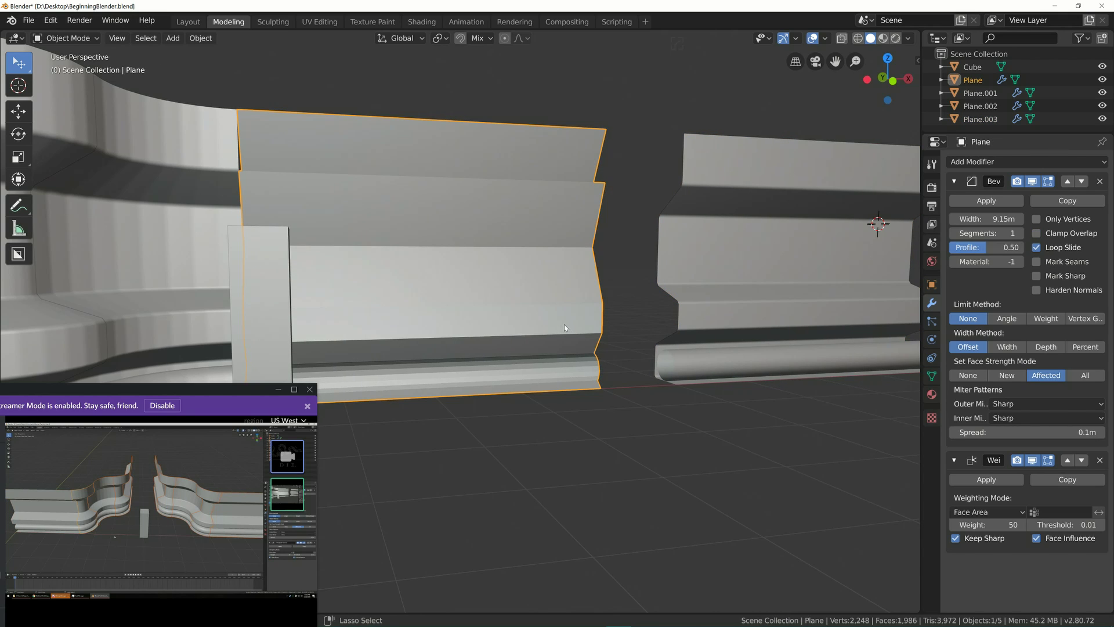
key("ctrl+z")
key("Tab")
middle_click_drag(564, 325, 559, 339)
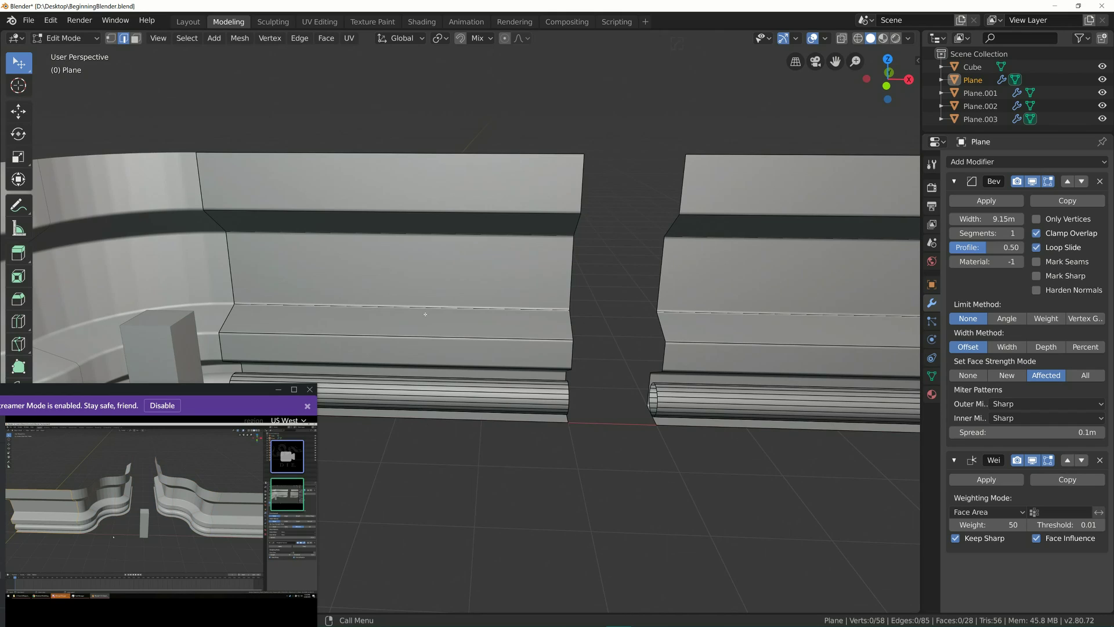
- Switch to OBS to check the recording, minimise it, and move the call window slightly aside
mouse_move(564, 624)
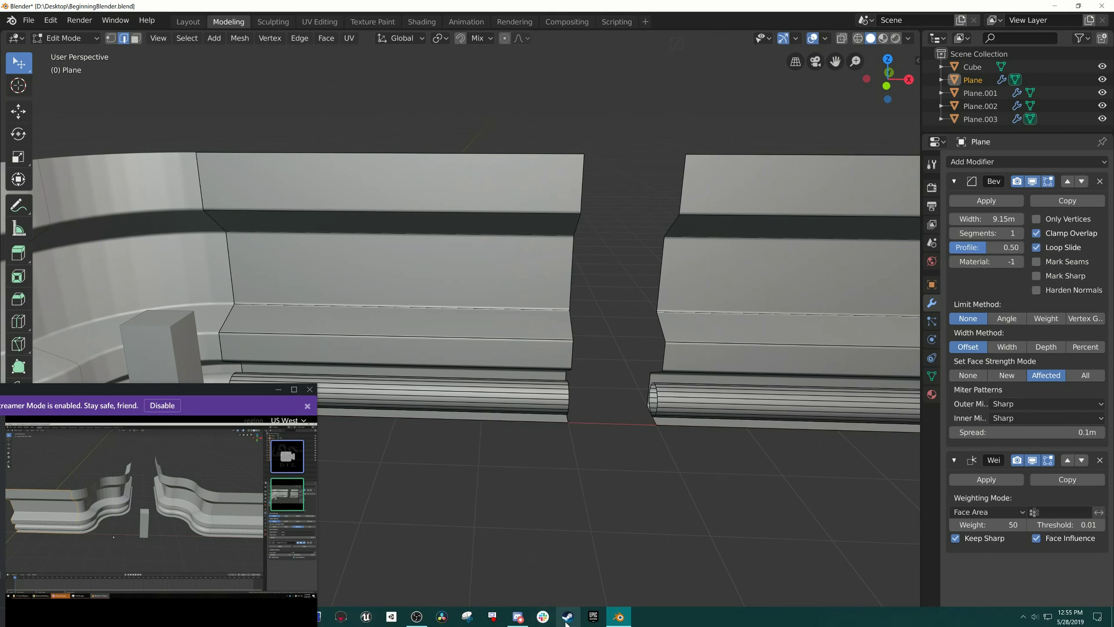
mouse_move(418, 618)
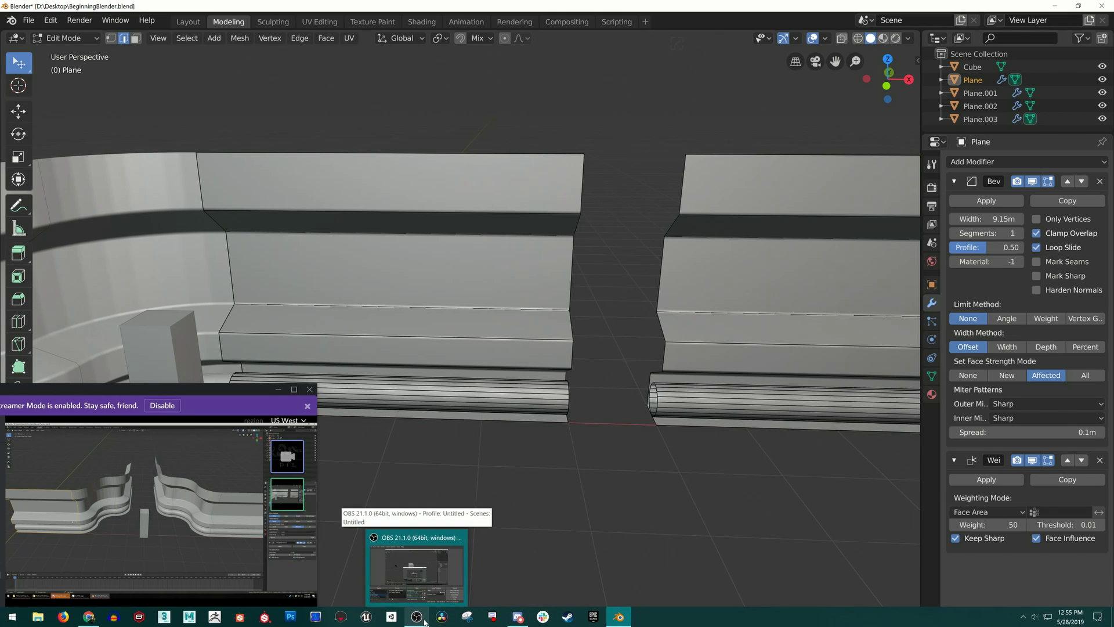
left_click(423, 568)
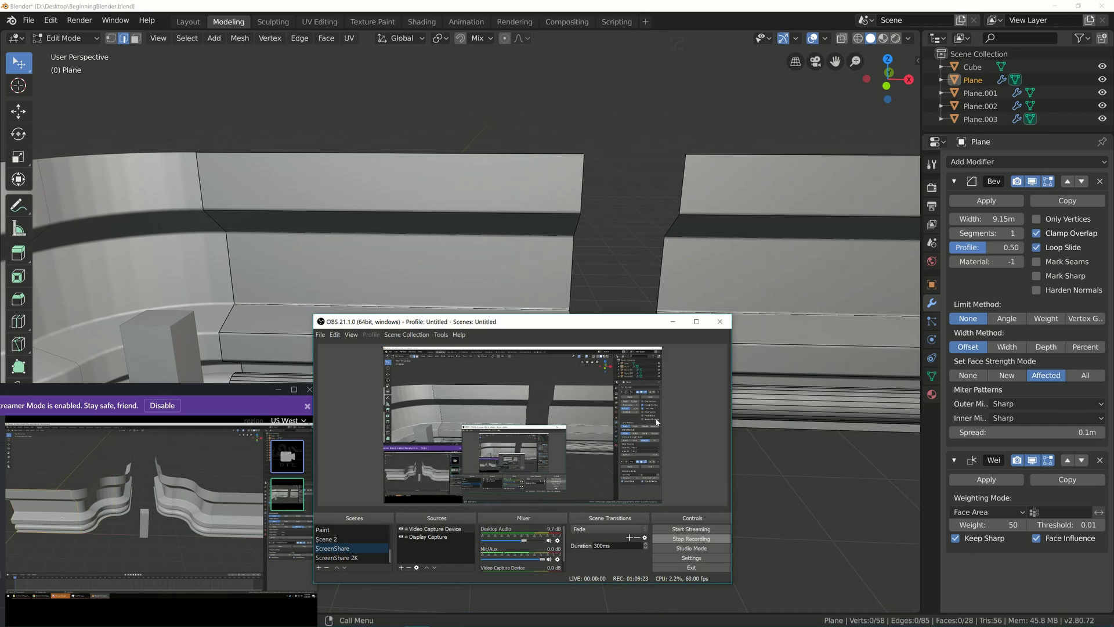
left_click(673, 322)
mouse_move(196, 496)
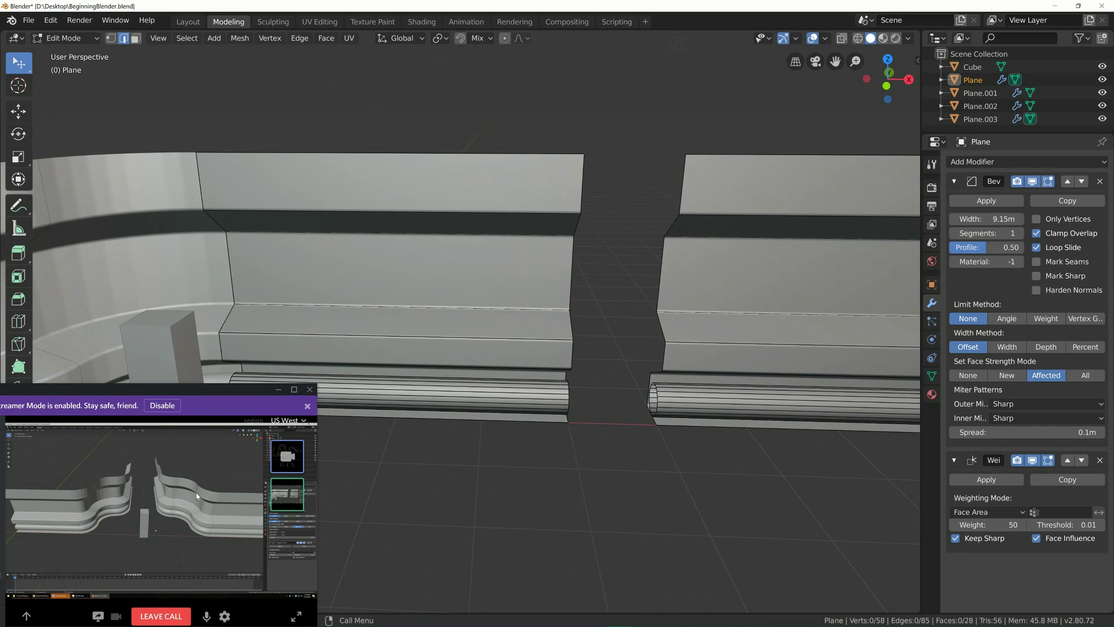
left_click_drag(228, 388, 201, 399)
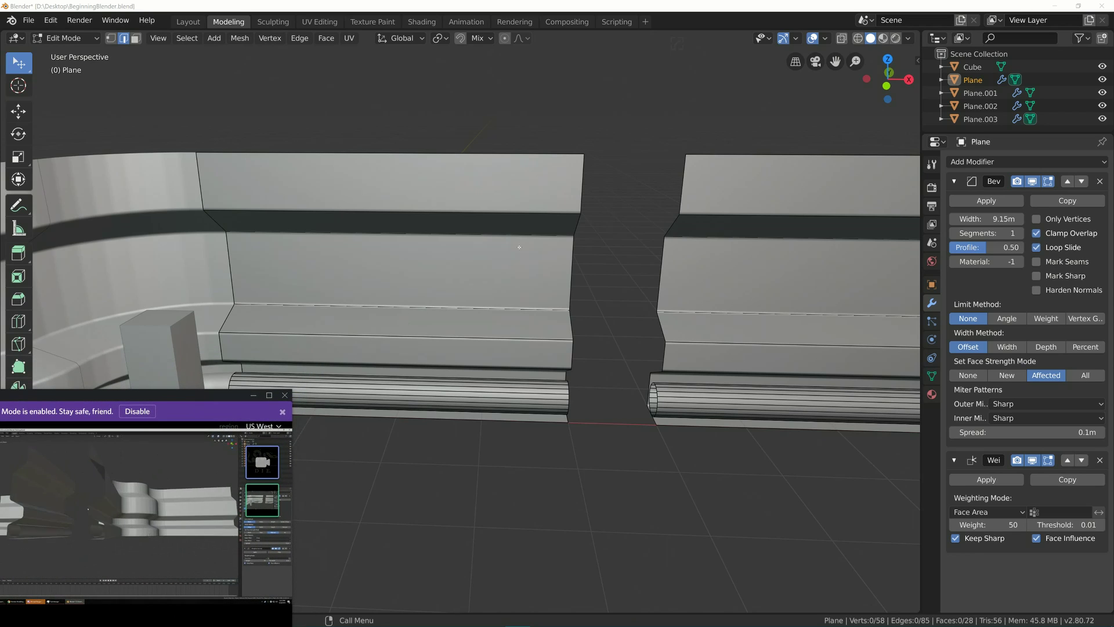
- Return to Object Mode, deselect all objects, and save the file
middle_click_drag(512, 247, 548, 313)
key("Tab")
key("alt+a")
scroll(548, 313, "down", 5)
scroll(507, 334, "up", 7)
key("ctrl+s")
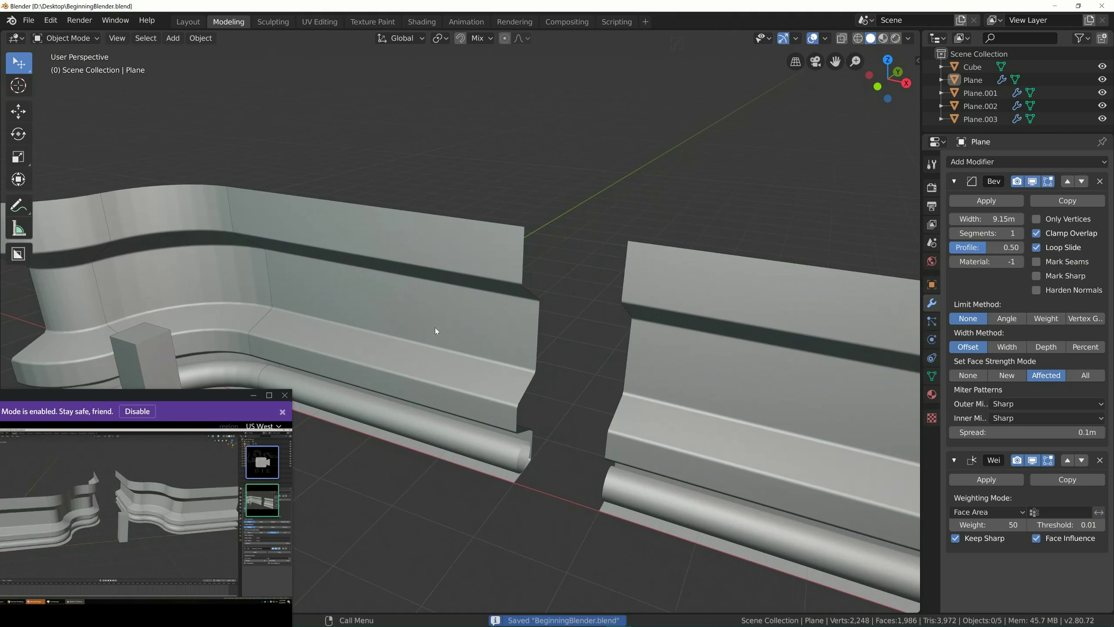
- Examine the seam between the original straight piece and the adjoining curved moulding piece up close
middle_click_drag(434, 327, 577, 279)
scroll(574, 279, "up", 3)
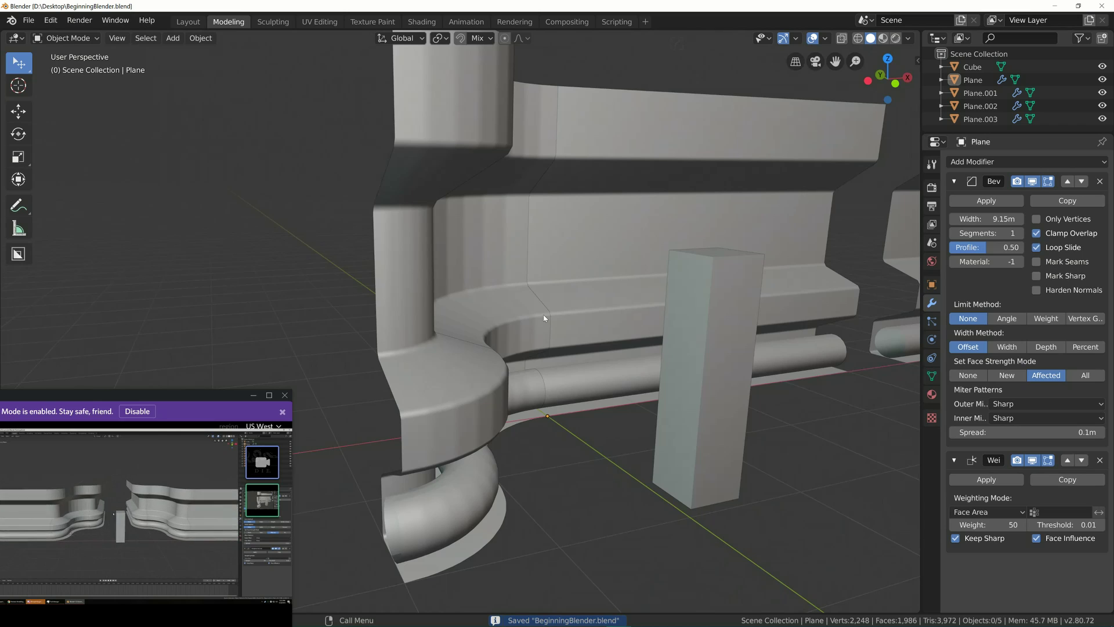
left_click(583, 315)
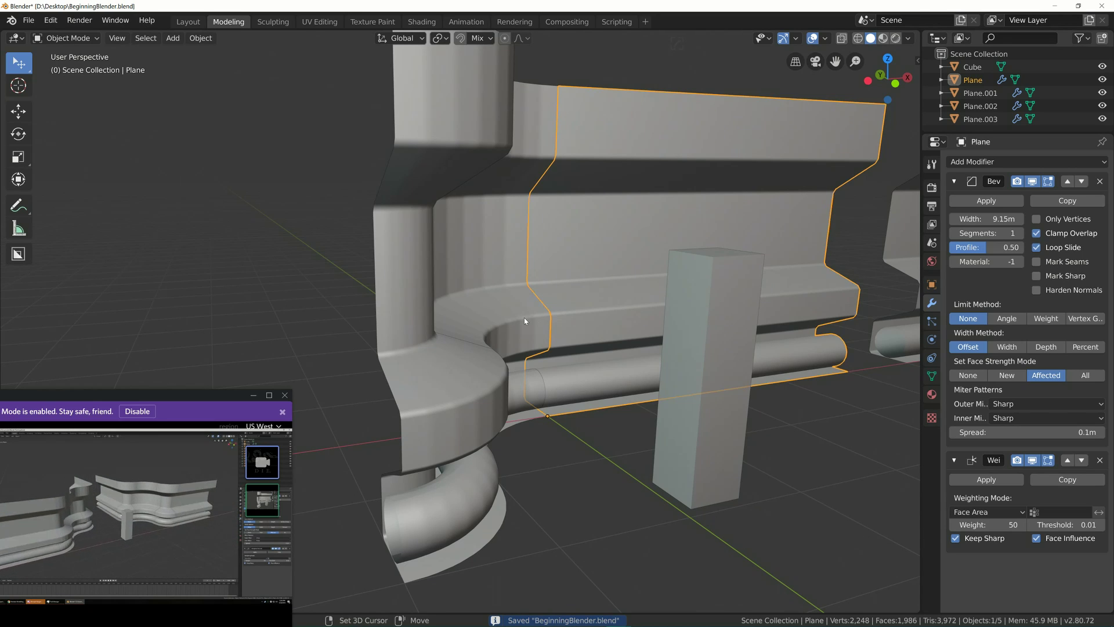
key("alt+a")
middle_click_drag(554, 286, 515, 322, "shift")
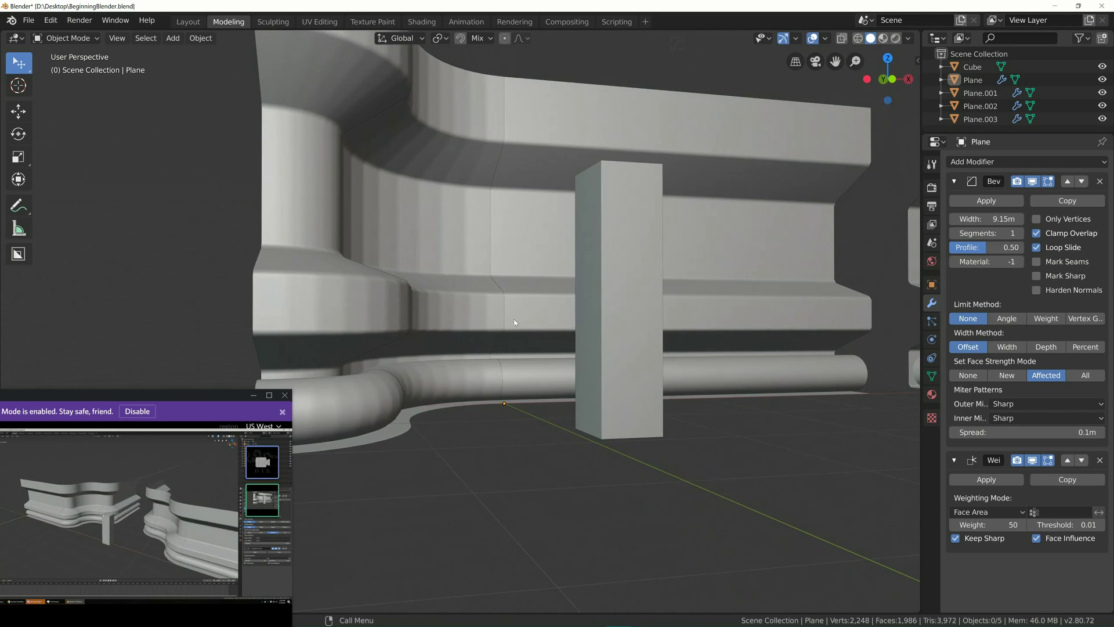
- Make the outward-curving end piece Plane.001 the active object, inspect its shading, and clear the selection
middle_click_drag(373, 287, 481, 376, "shift")
left_click(423, 401)
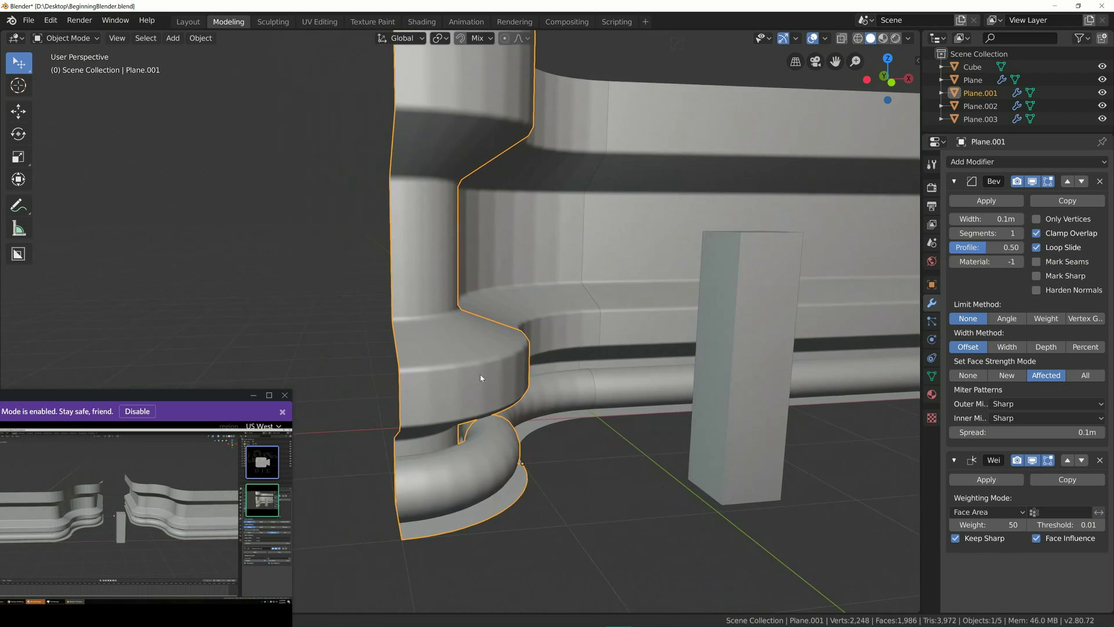
scroll(462, 349, "up", 2)
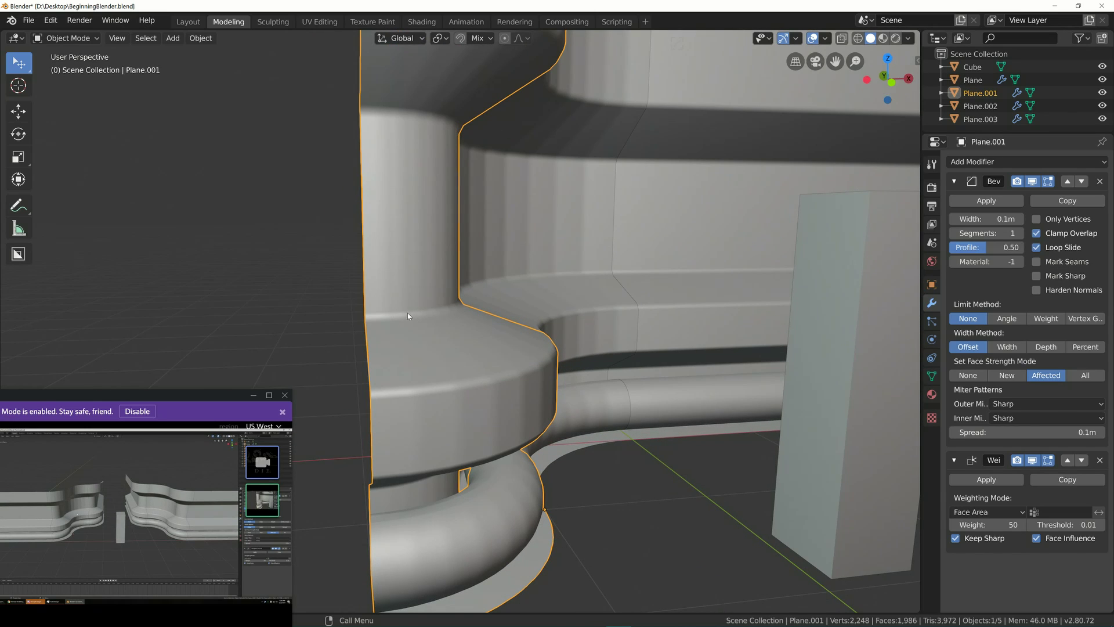
middle_click_drag(461, 294, 364, 300)
middle_click_drag(374, 244, 437, 301, "shift")
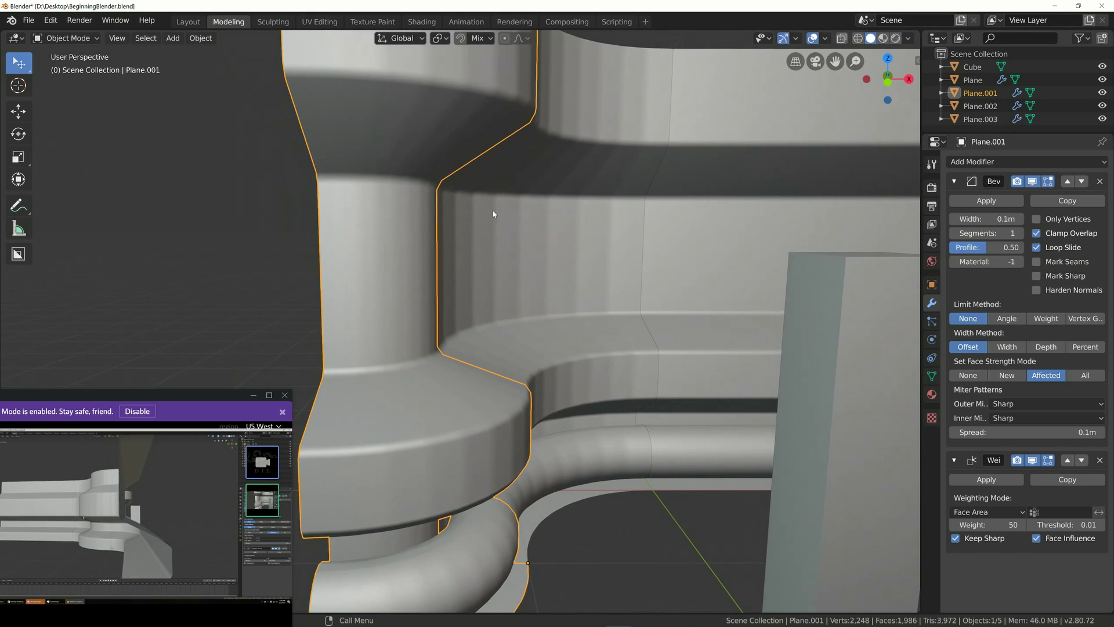
scroll(491, 207, "down", 2)
middle_click_drag(491, 208, 480, 234, "shift")
key("alt+a")
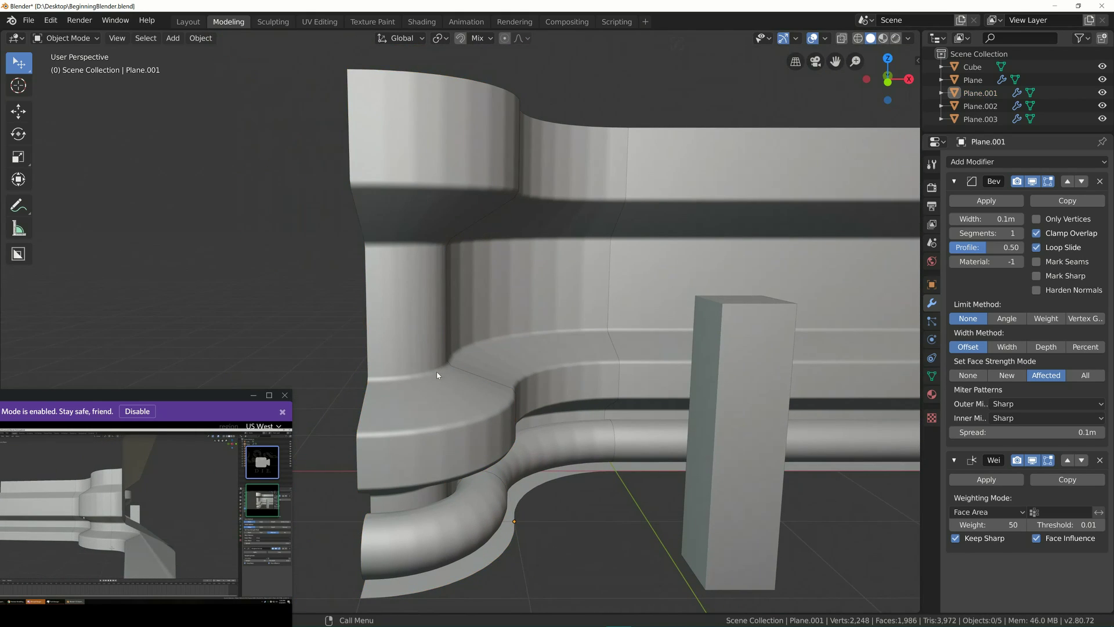
- Compare the beveled shading of the outward-curving end piece in Object Mode with its mesh edges in Edit Mode
scroll(482, 383, "up", 1)
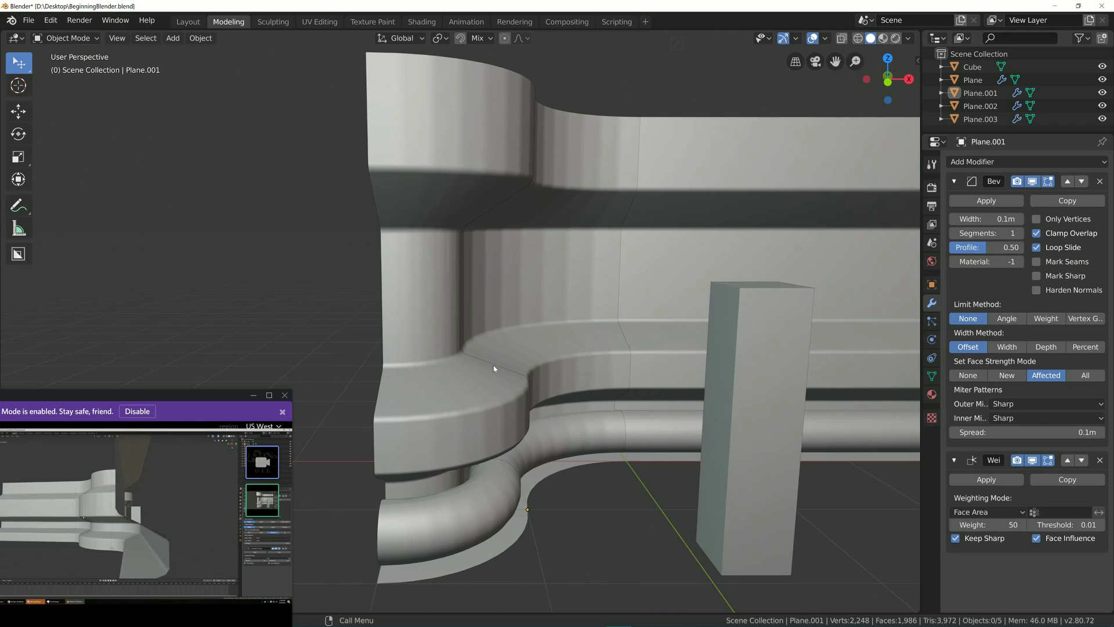
scroll(493, 365, "up", 3)
middle_click_drag(492, 383, 495, 378)
scroll(551, 306, "down", 3)
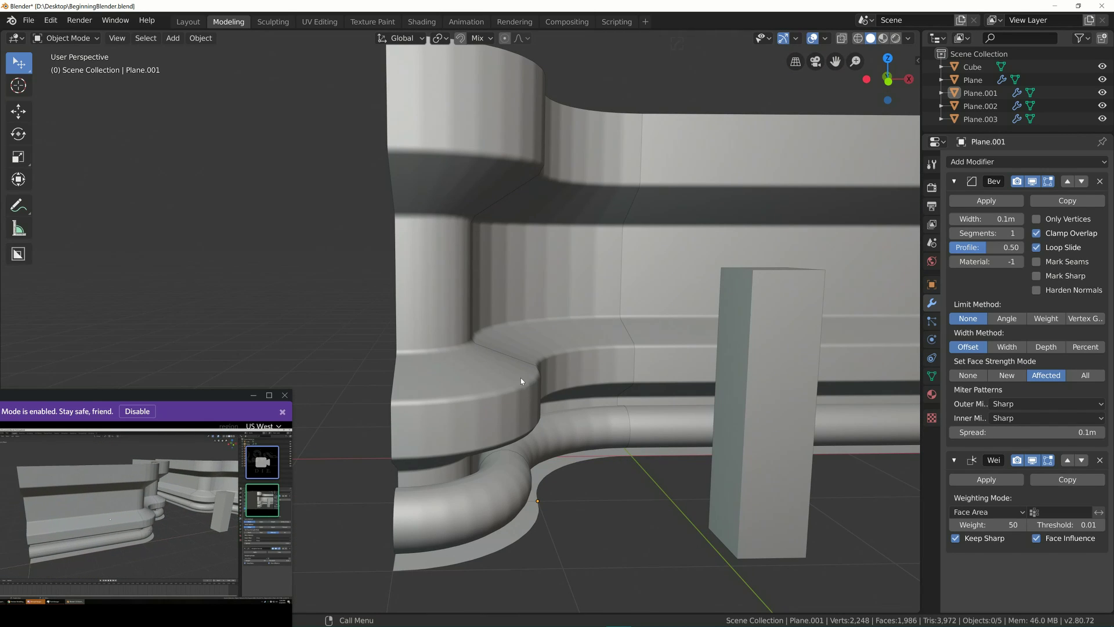
middle_click_drag(535, 388, 551, 299)
key("Tab")
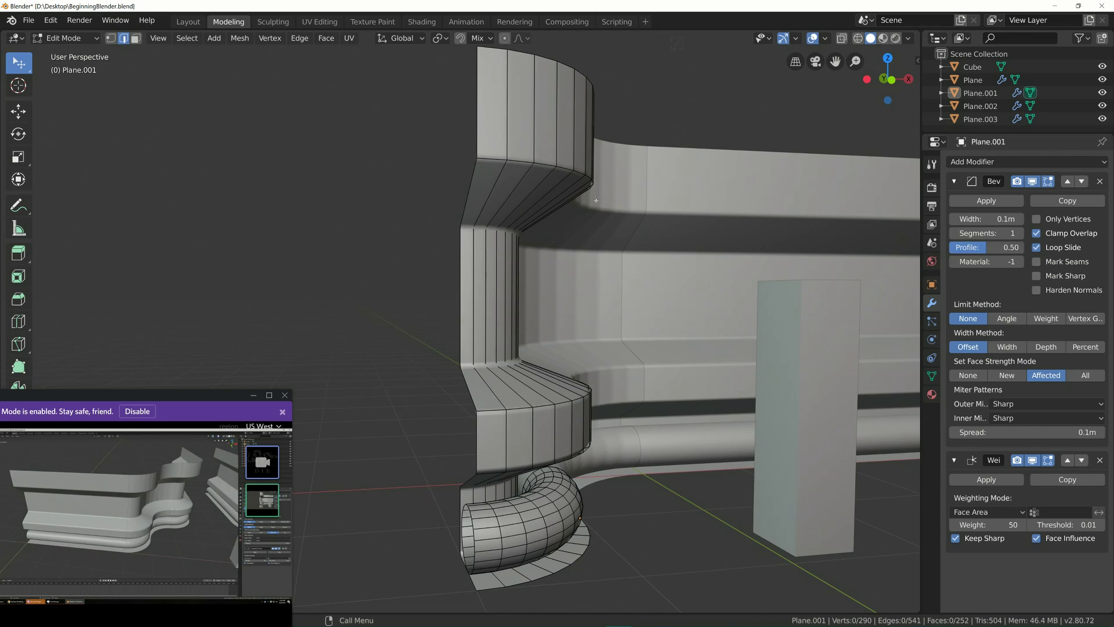
key("Tab")
middle_click_drag(568, 331, 534, 315)
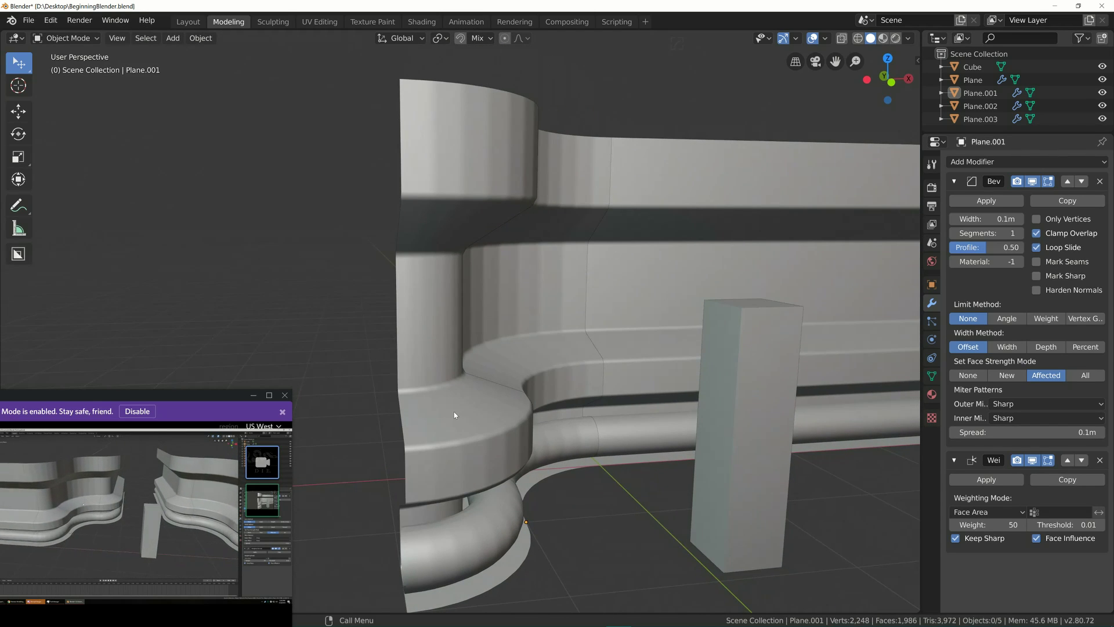
key("Tab")
scroll(462, 393, "up", 3)
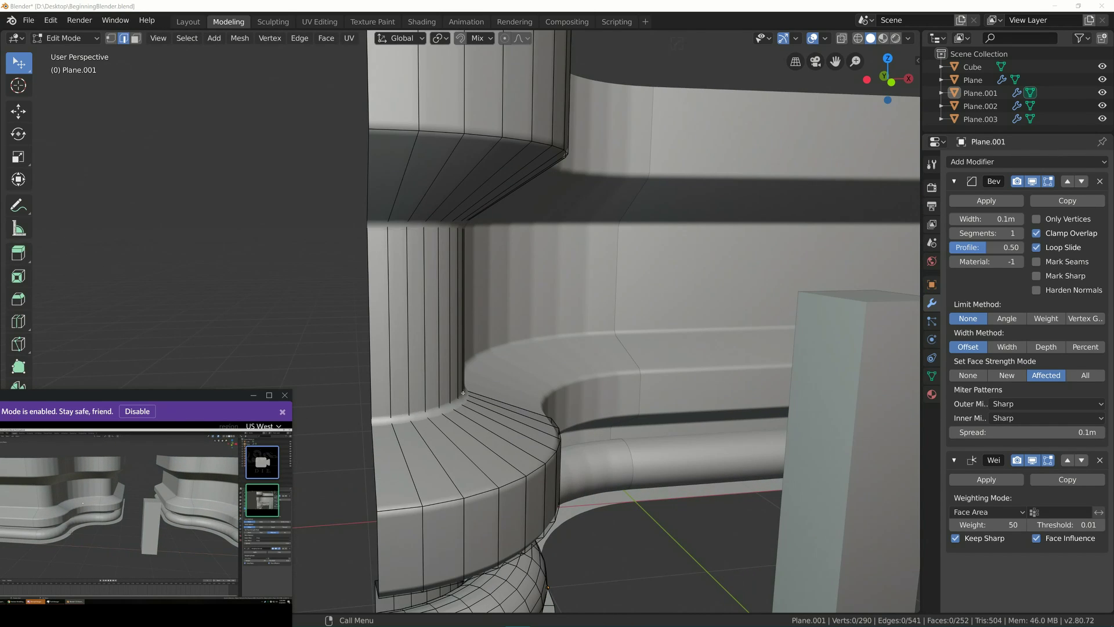
scroll(462, 393, "down", 5)
middle_click_drag(486, 309, 512, 267)
key("Tab")
scroll(476, 300, "up", 4)
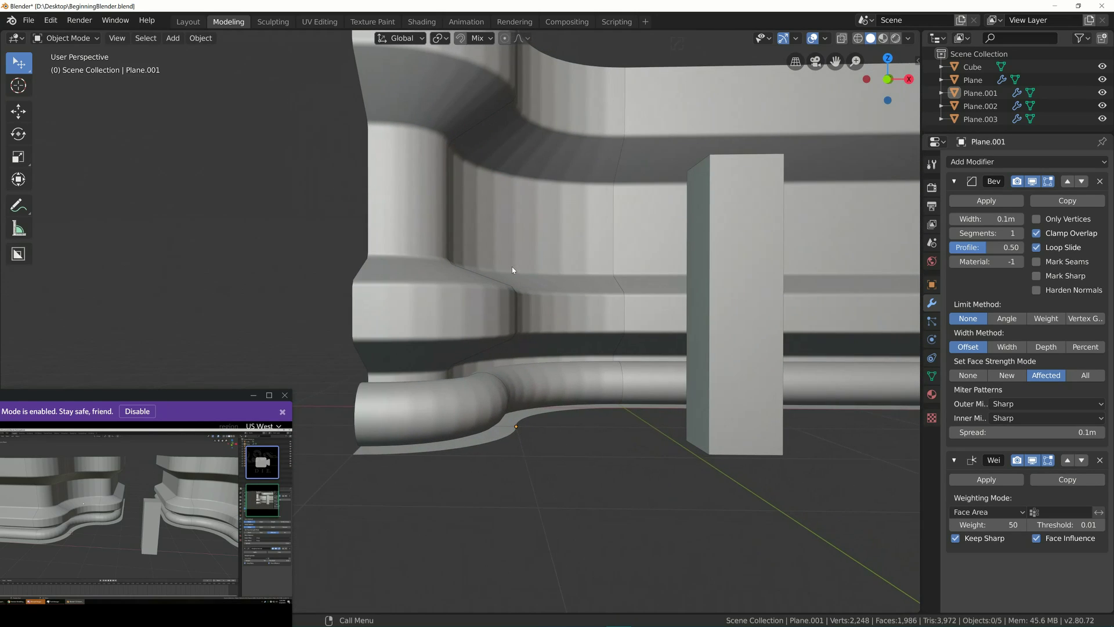
key("Tab")
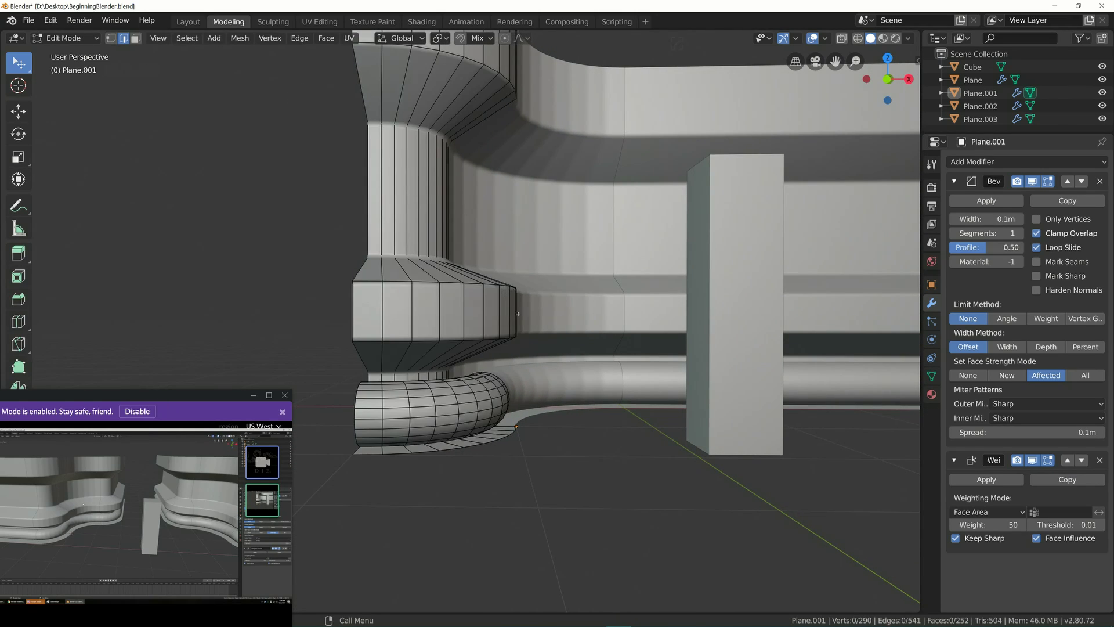
scroll(518, 314, "up", 5)
key("Tab")
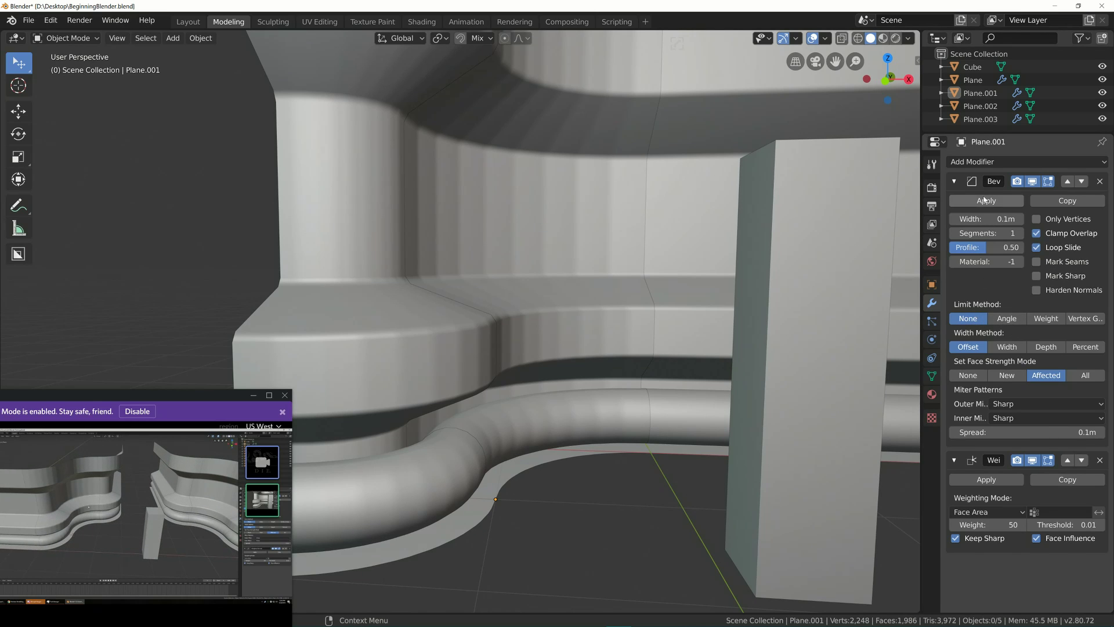
key("Tab")
key("Tab")
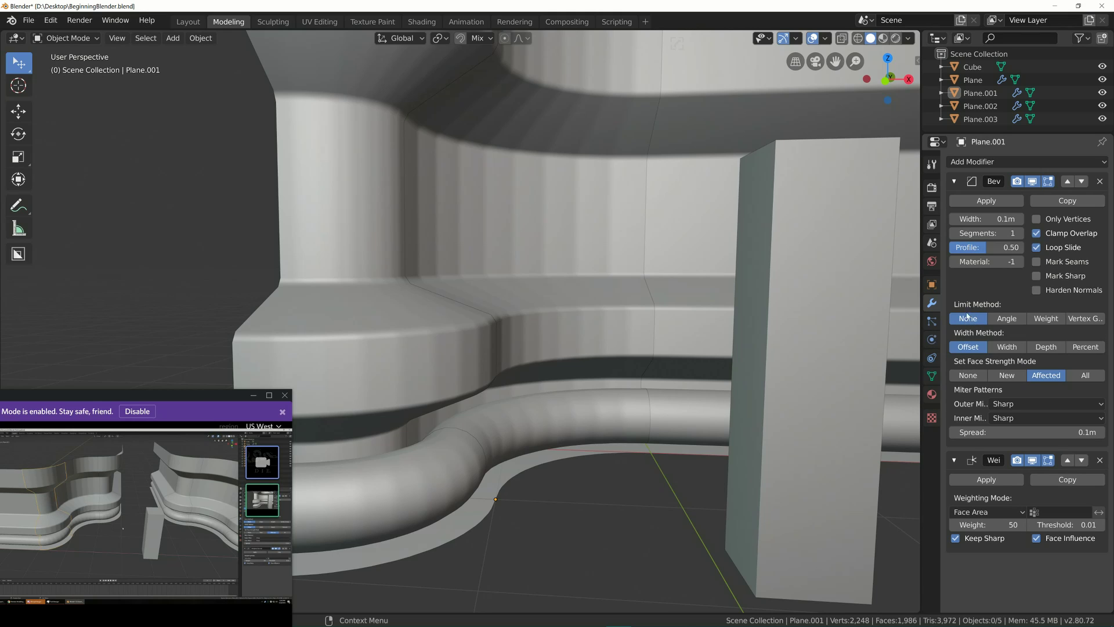
- Set the Bevel modifier's Limit Method on the outward-curving end piece to Angle, with the angle at 30°
left_click(1007, 319)
middle_click_drag(507, 294, 442, 301)
scroll(442, 304, "down", 3)
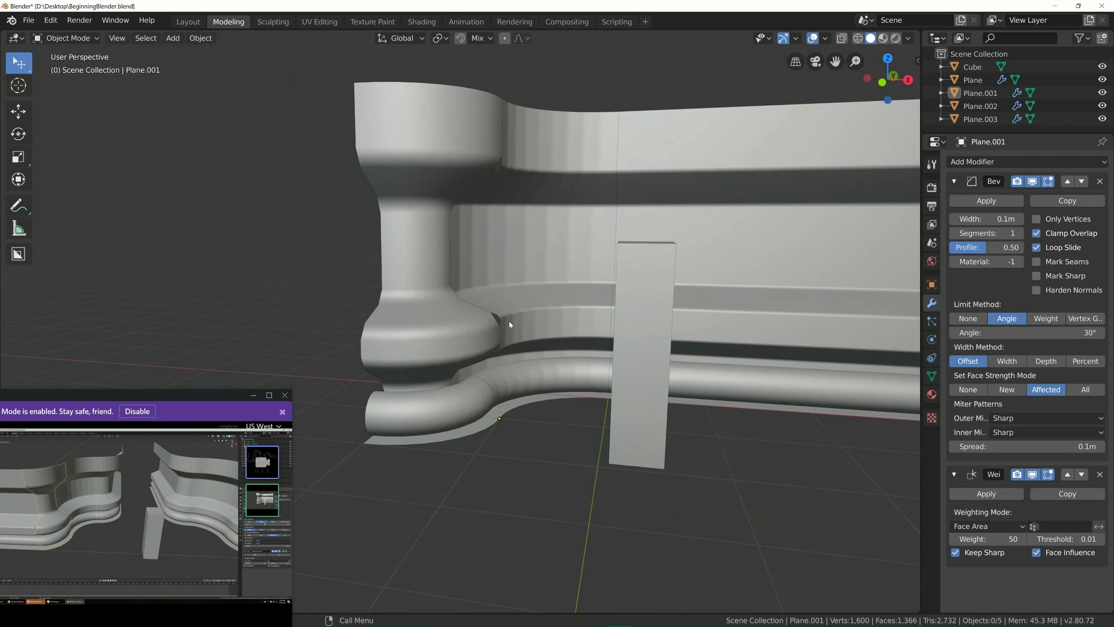
scroll(509, 325, "up", 2)
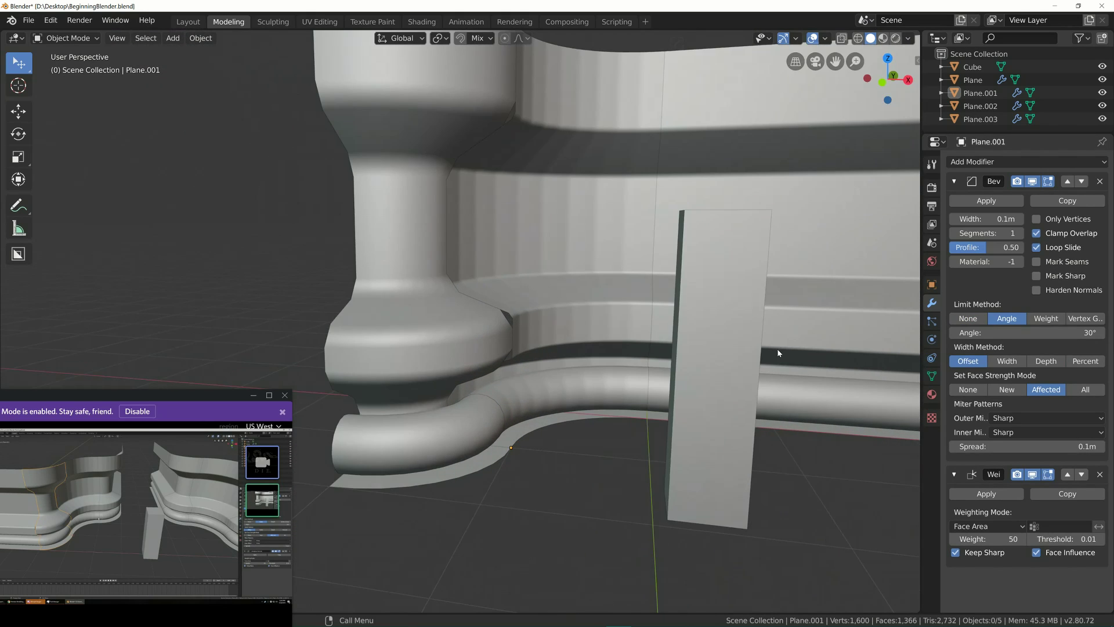
double_click(1043, 334)
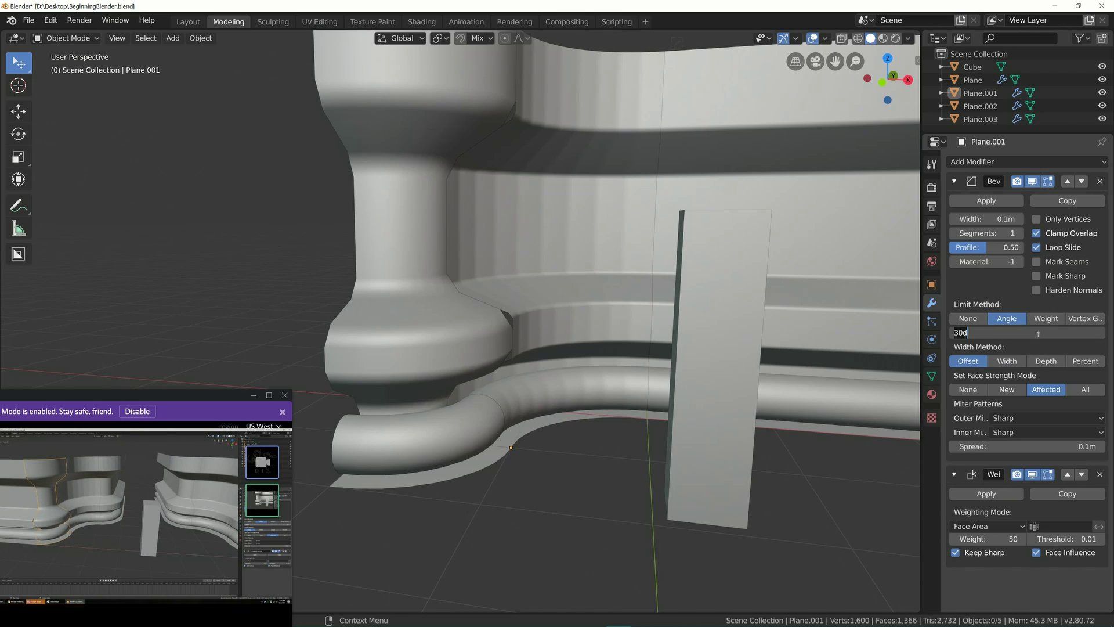
key("Return")
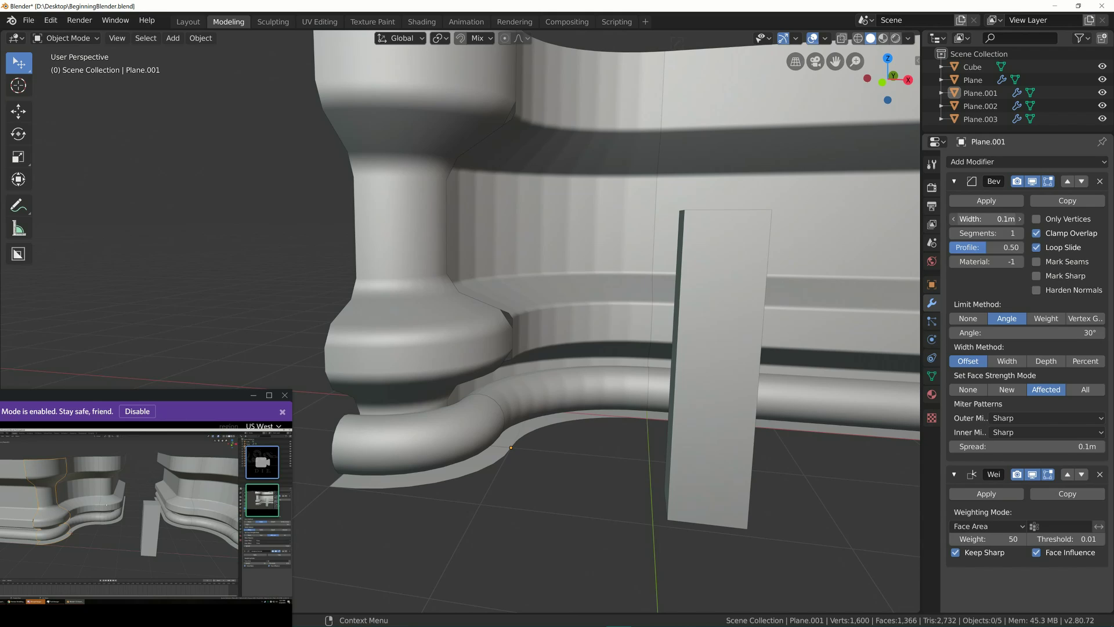
- Reduce the Bevel width of the outward-curving end piece to 0.05 m
mouse_move(986, 219)
left_mouse_down()
mouse_move(998, 219)
mouse_move(974, 219)
left_mouse_up()
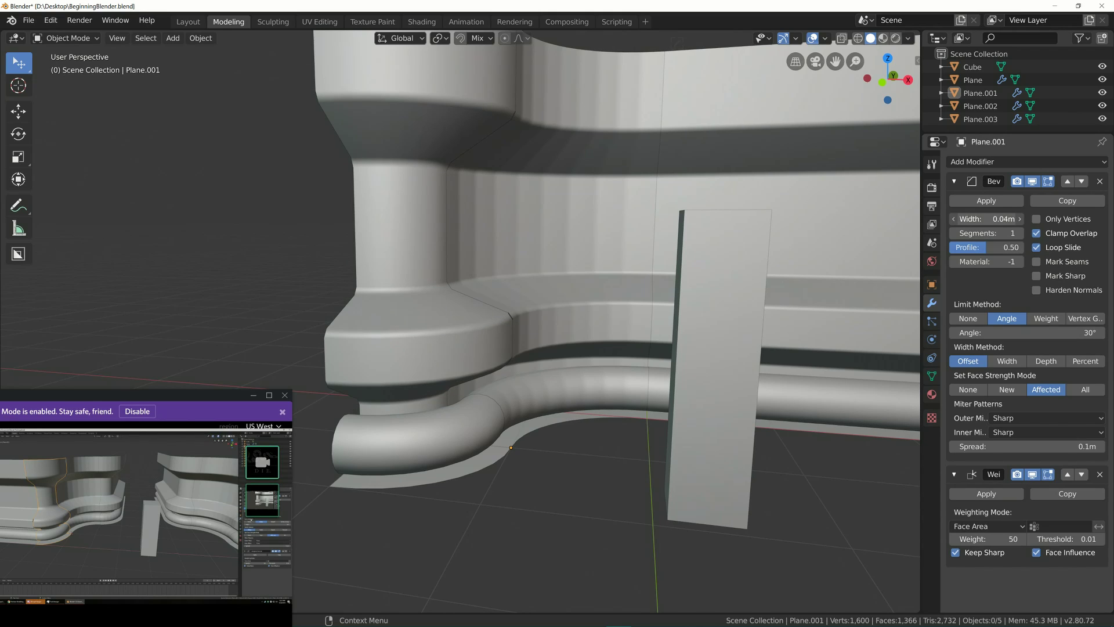
left_click(992, 219)
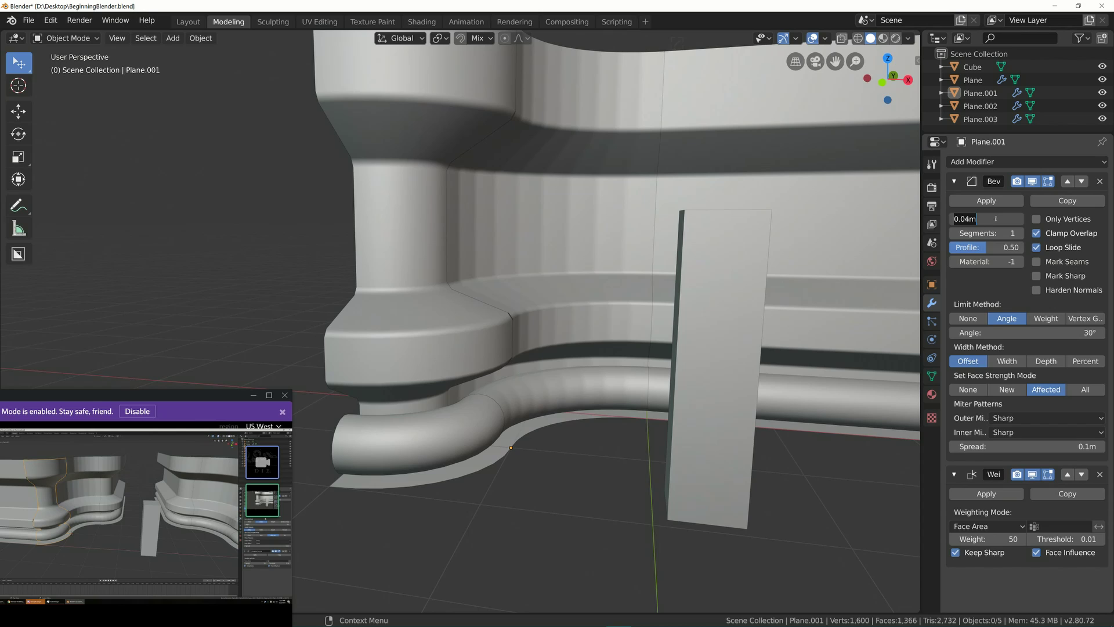
type(".05")
key("Return")
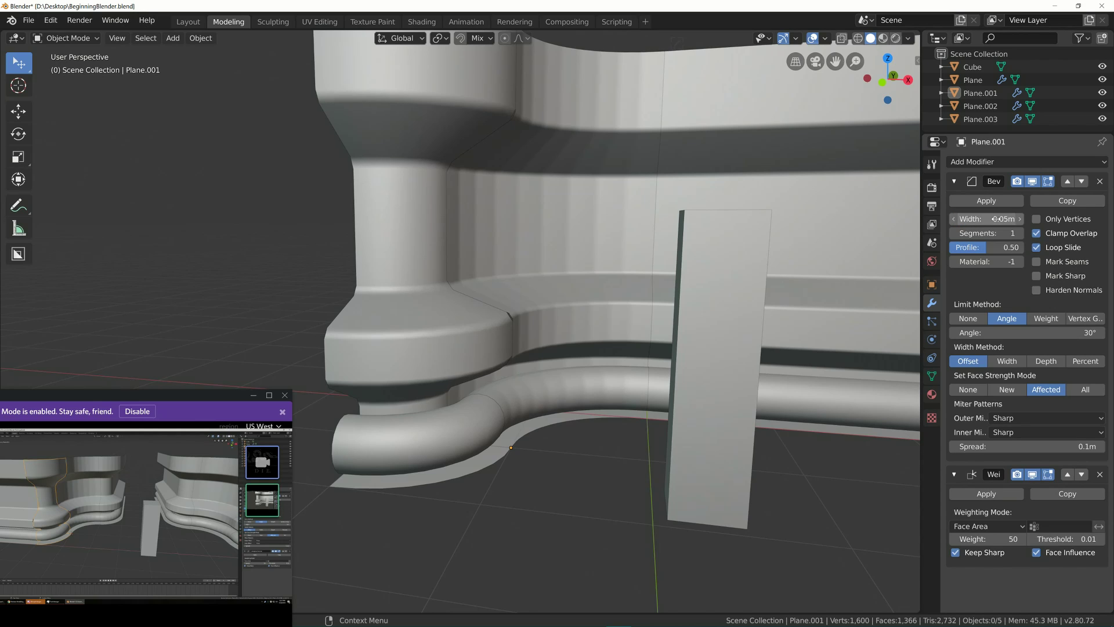
middle_click_drag(564, 249, 554, 356)
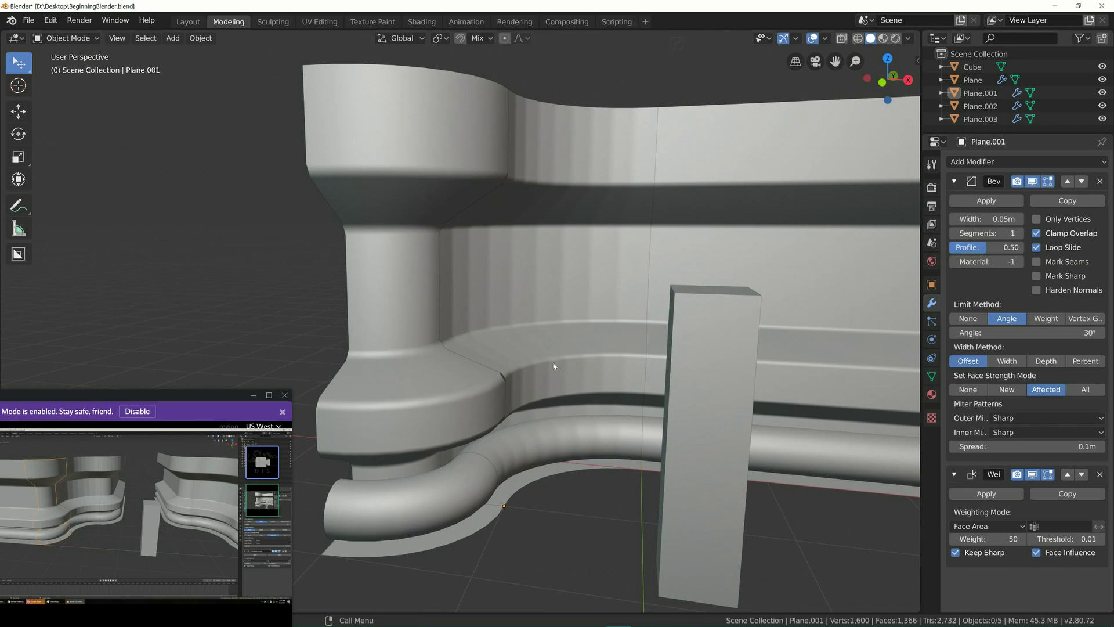
- Select all four moulding pieces with Plane.001 active last, and link its modifiers to the others
left_click(554, 366)
scroll(641, 340, "down", 5)
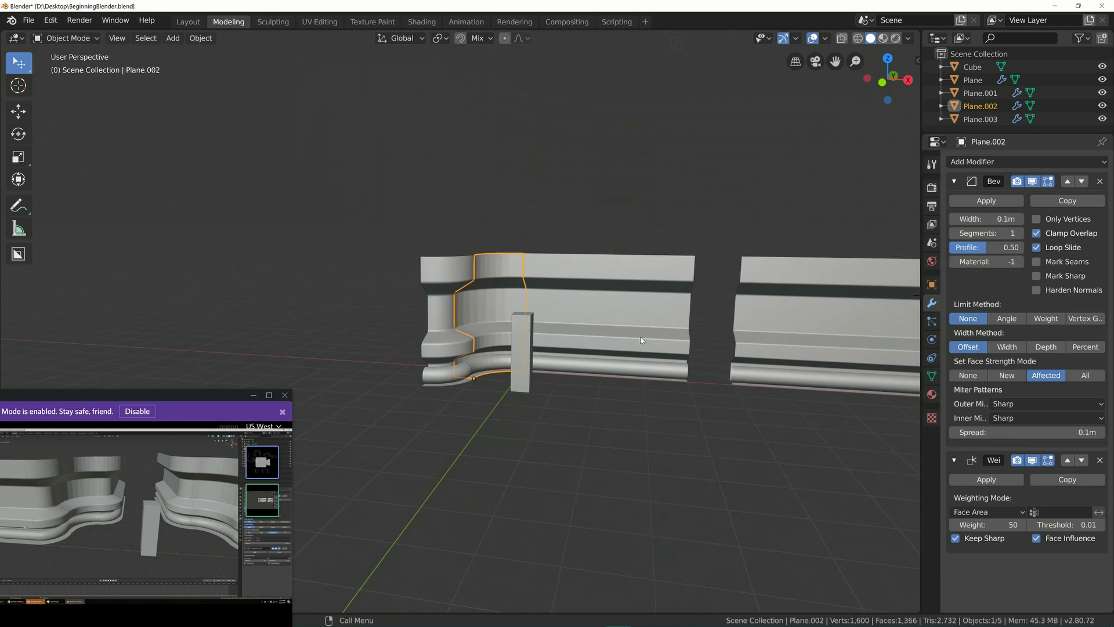
left_click(825, 325, "shift")
left_click(610, 313, "shift")
left_click(439, 355, "shift")
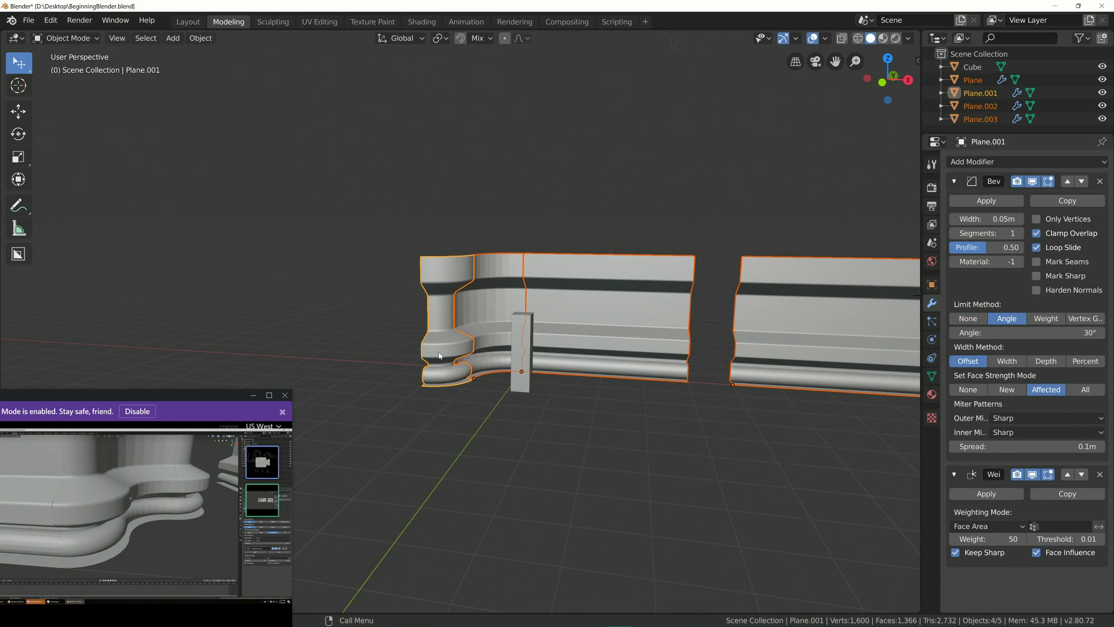
key("ctrl+l")
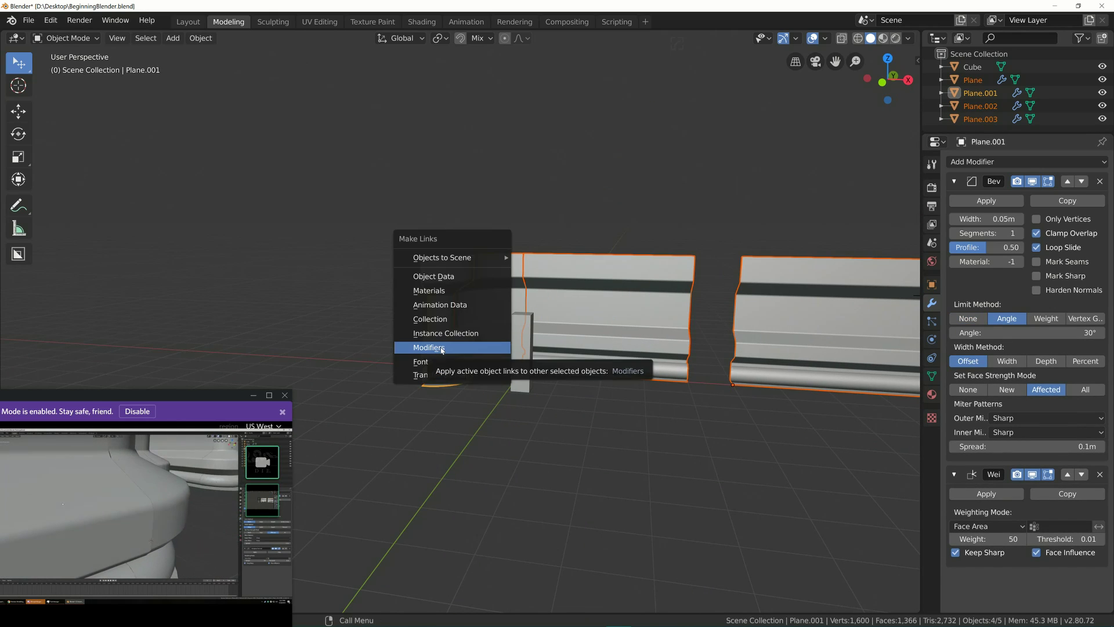
left_click(441, 348)
- Deselect everything and examine the shading and seams between the curved and straight moulding pieces up close
scroll(459, 371, "up", 5)
middle_click_drag(458, 372, 506, 338)
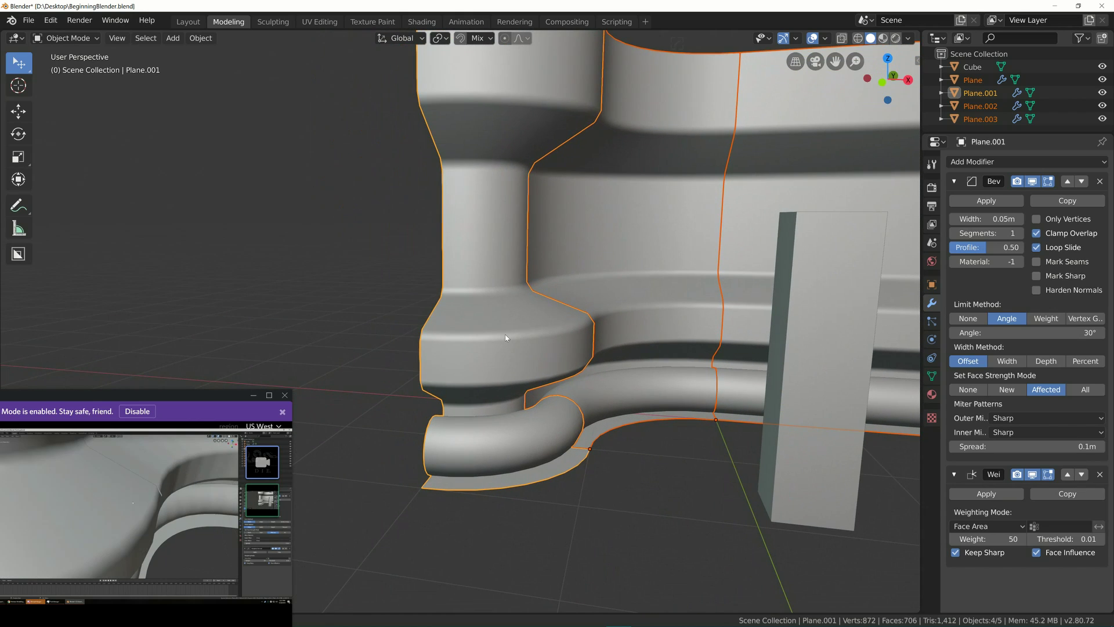
scroll(496, 339, "up", 6)
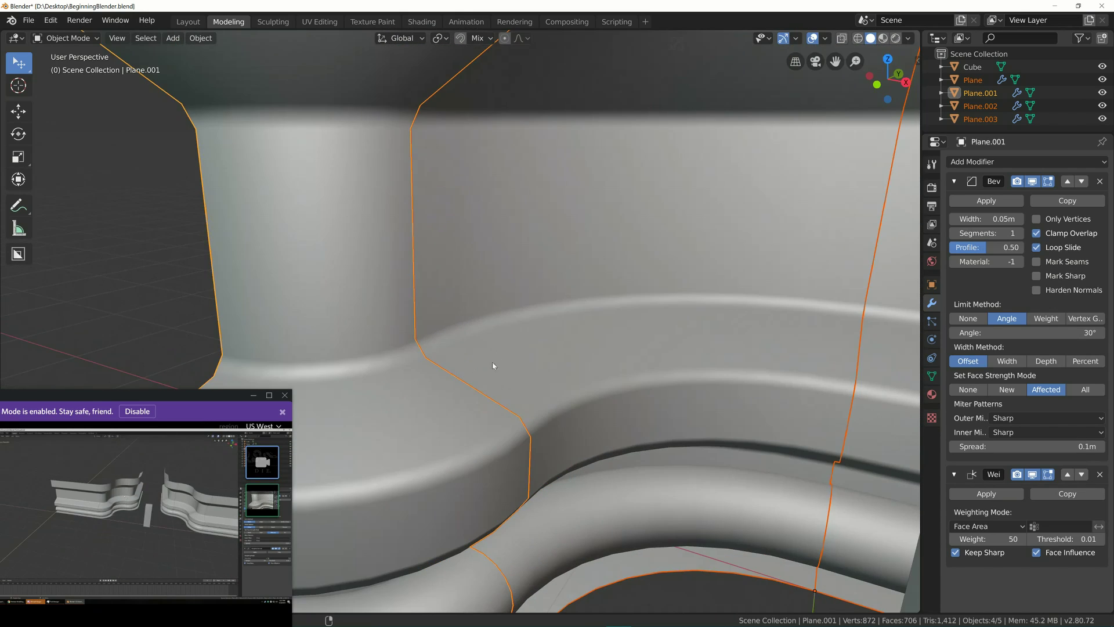
key("alt+a")
scroll(566, 479, "down", 4)
middle_click_drag(545, 419, 493, 388)
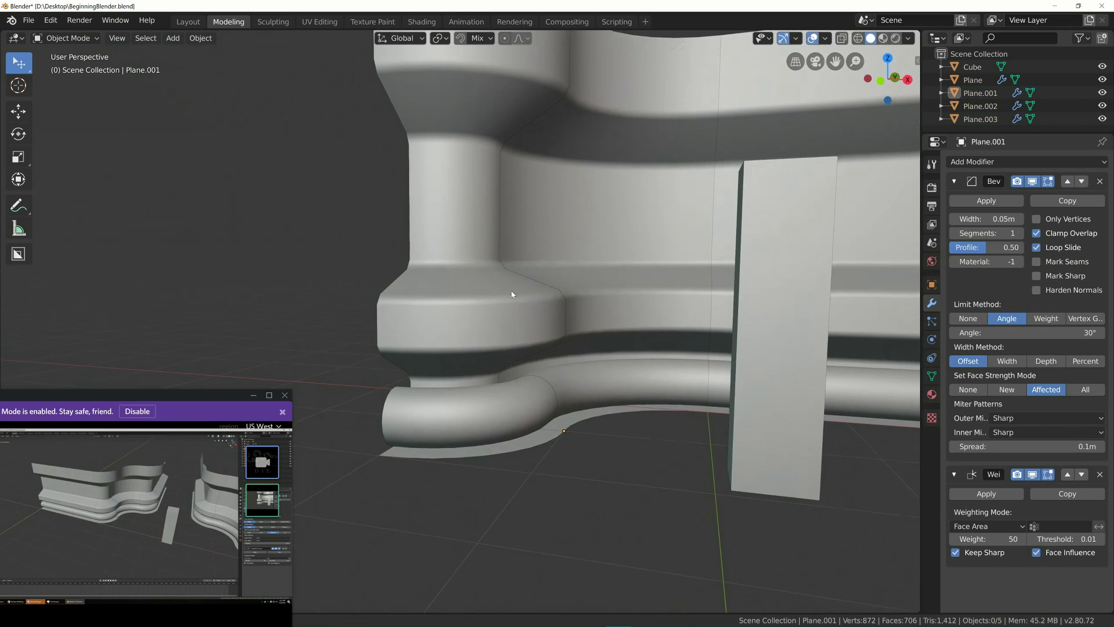
middle_click_drag(512, 295, 455, 333, "shift")
scroll(454, 333, "up", 3)
left_click(455, 333)
left_click(239, 245)
scroll(238, 246, "down", 3)
middle_click_drag(238, 246, 485, 279)
scroll(246, 250, "down", 5)
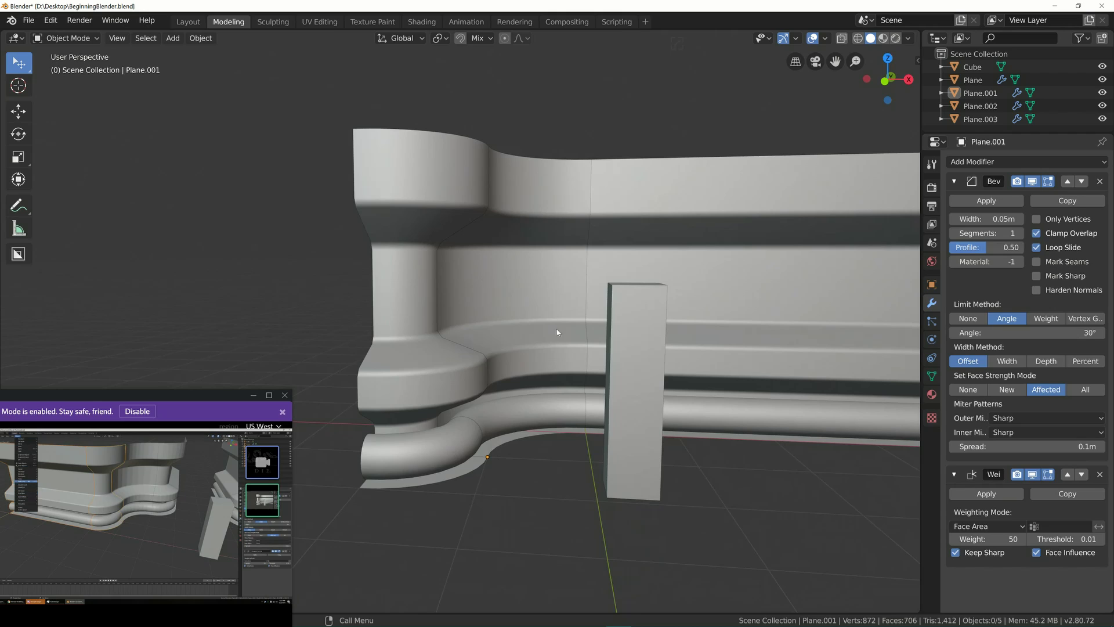
- Review the Make Links options, including Modifiers, and leave them without applying any
left_click(200, 38)
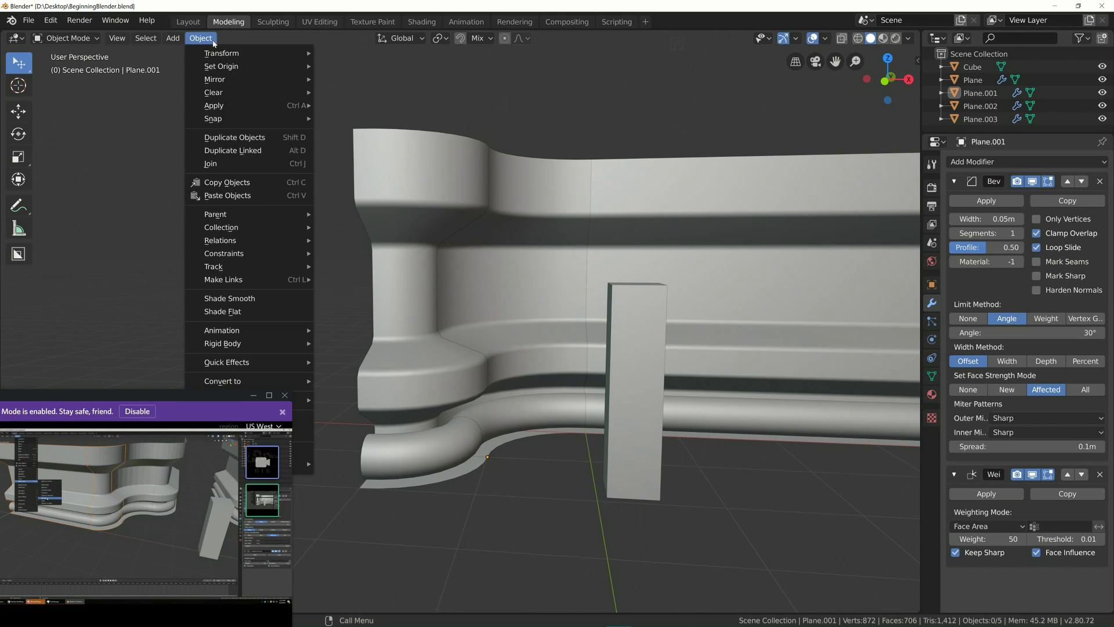
mouse_move(292, 214)
mouse_move(273, 284)
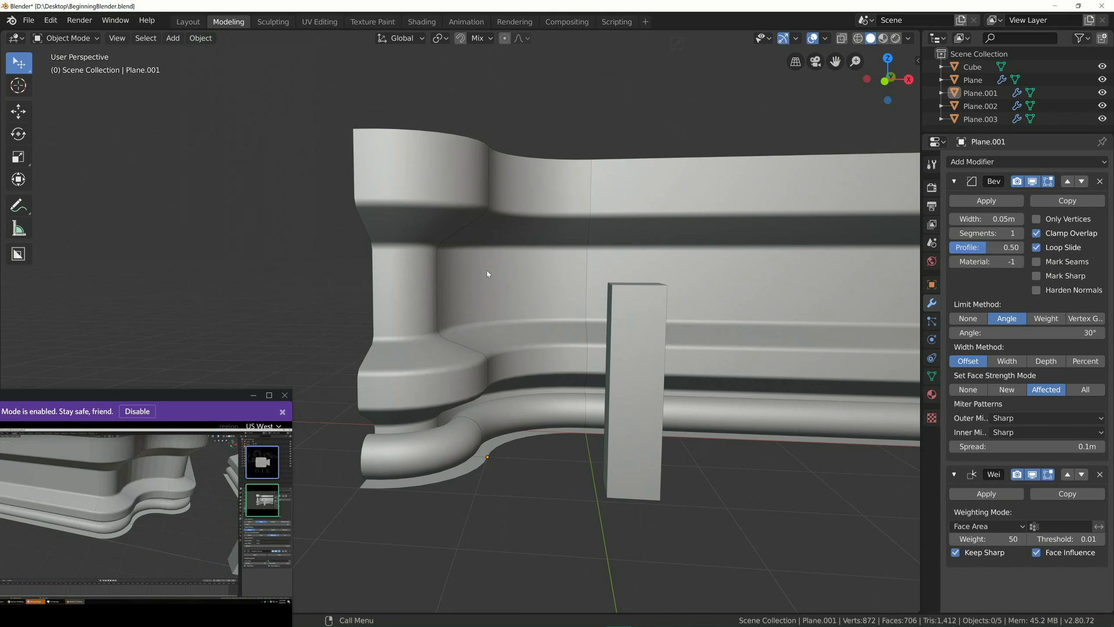
key("ctrl+l")
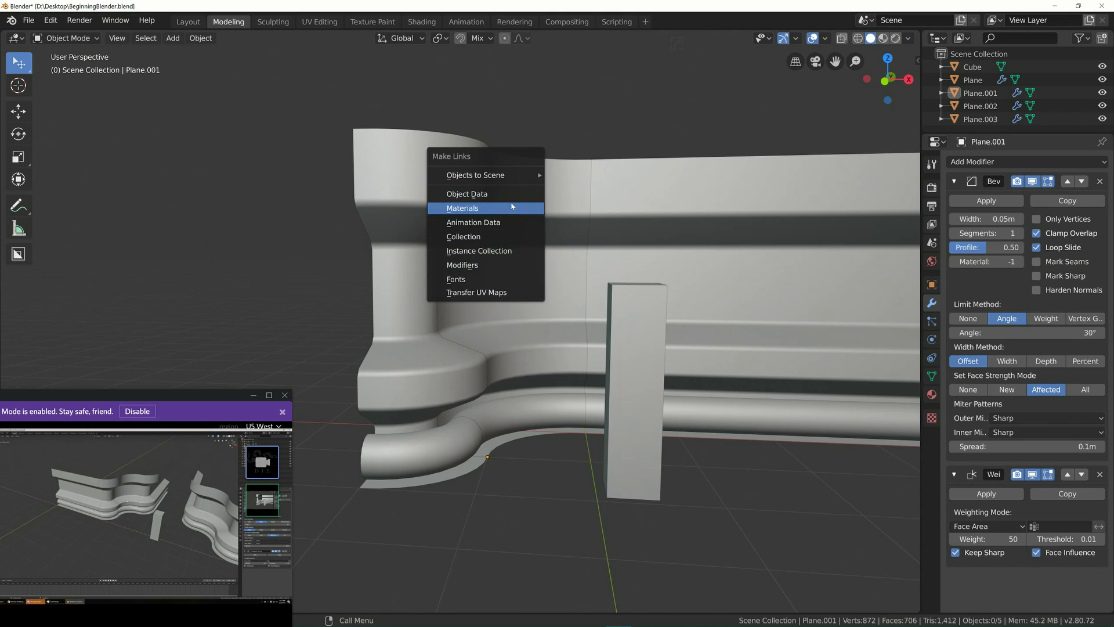
left_click(201, 37)
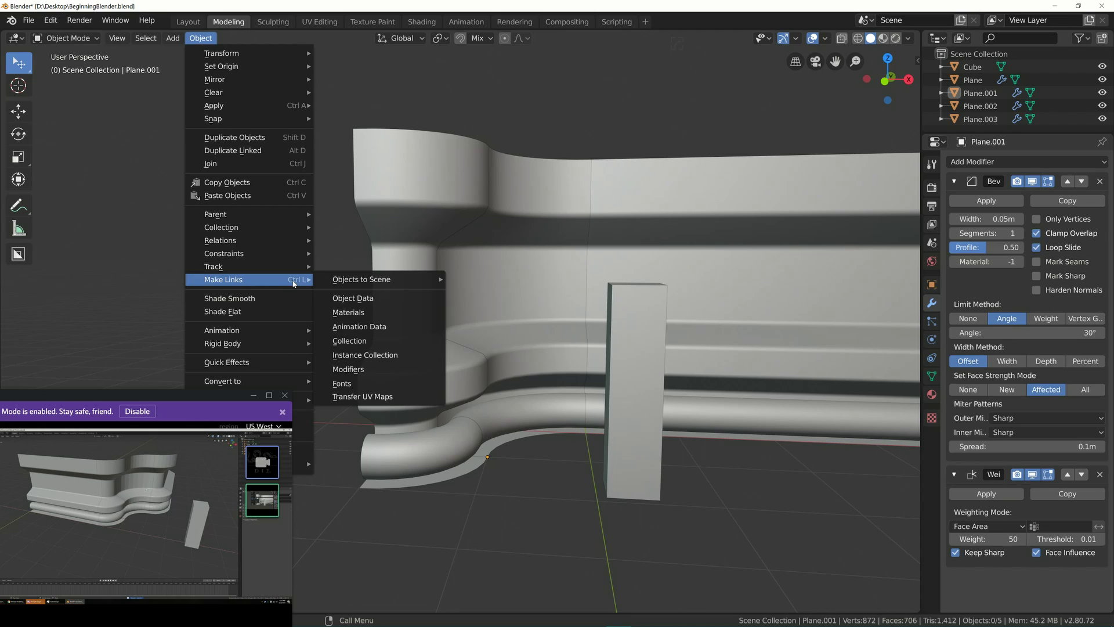
key("Escape")
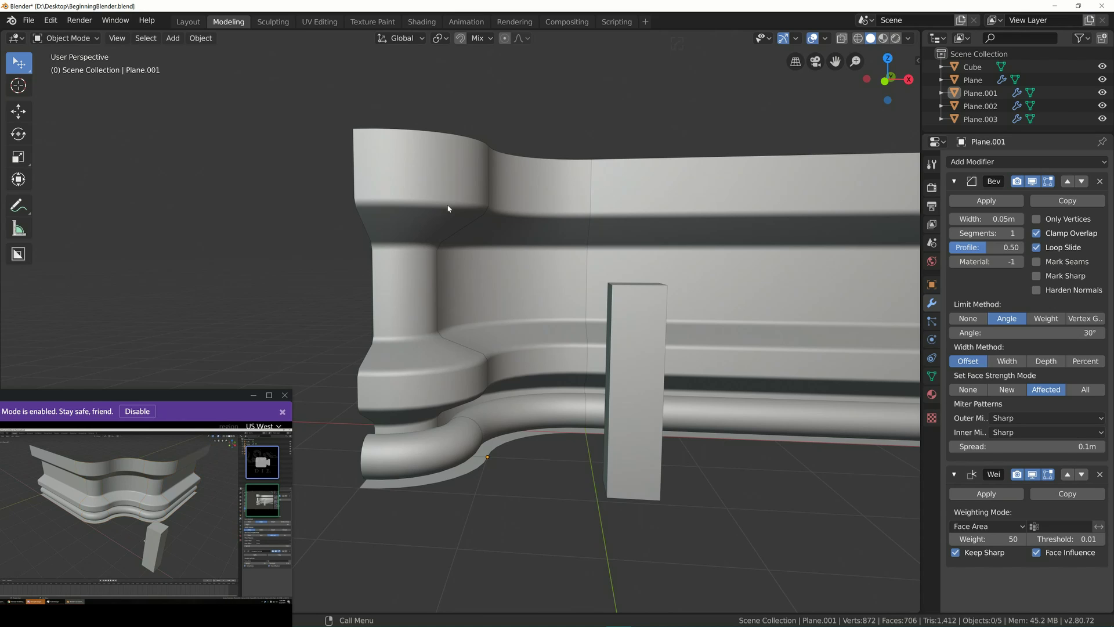
- Save the file and view the moulding seams once more
middle_click_drag(448, 208, 576, 276)
scroll(593, 303, "up", 2)
key("ctrl+s")
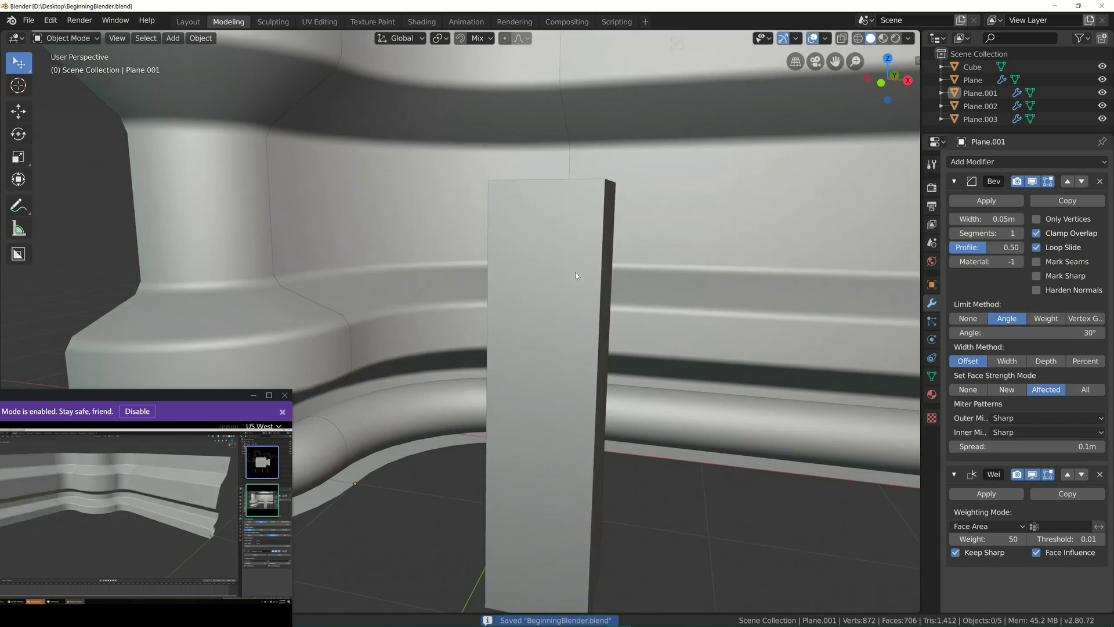
scroll(577, 276, "down", 5)
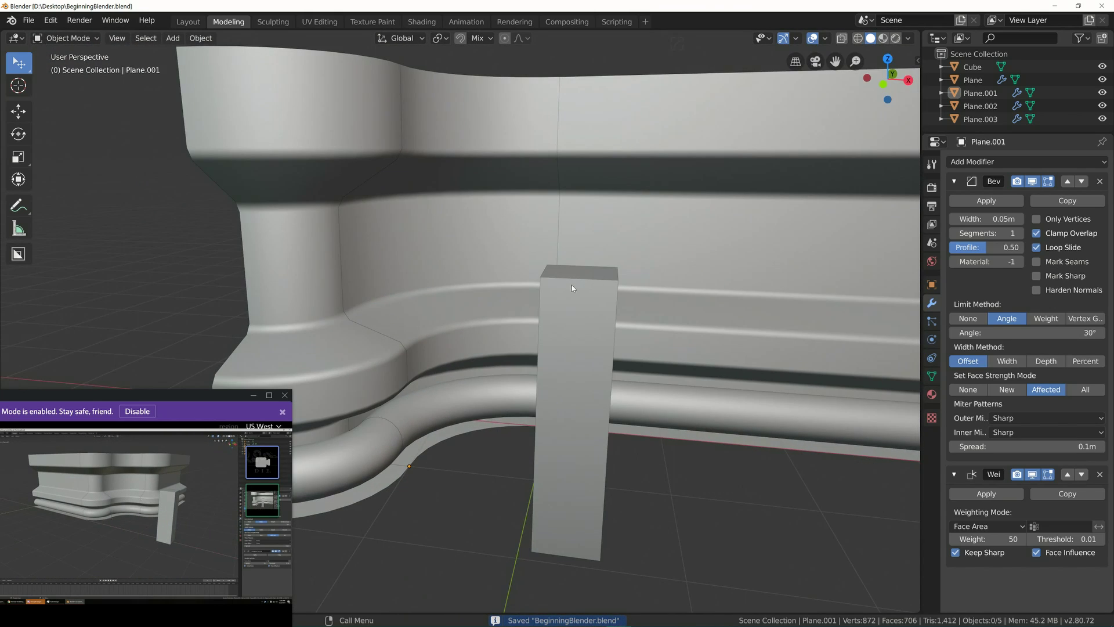
- Select the outward-curving moulding piece Plane.001 and add a new material to it
middle_click_drag(536, 318, 632, 352)
key("Tab")
key("Tab")
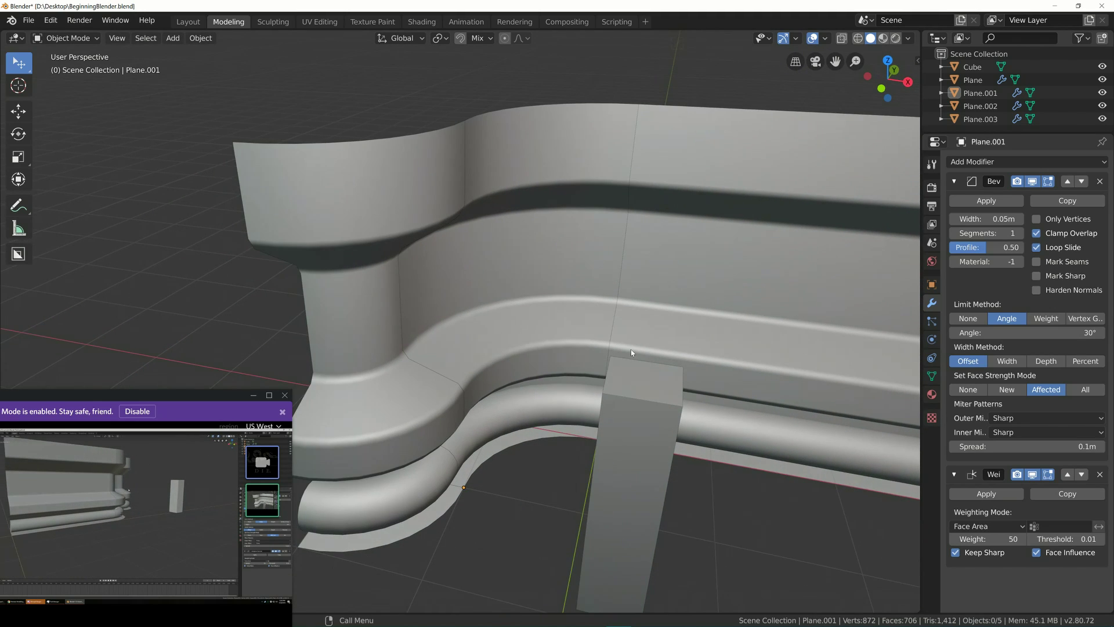
left_click(933, 394)
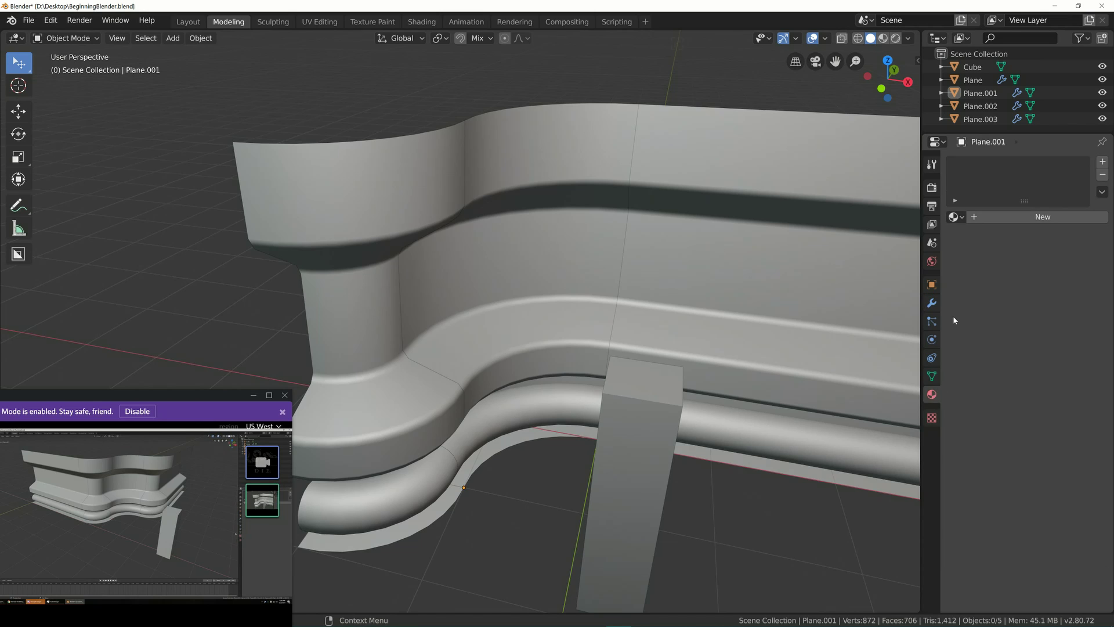
left_click(401, 399)
scroll(561, 310, "down", 5)
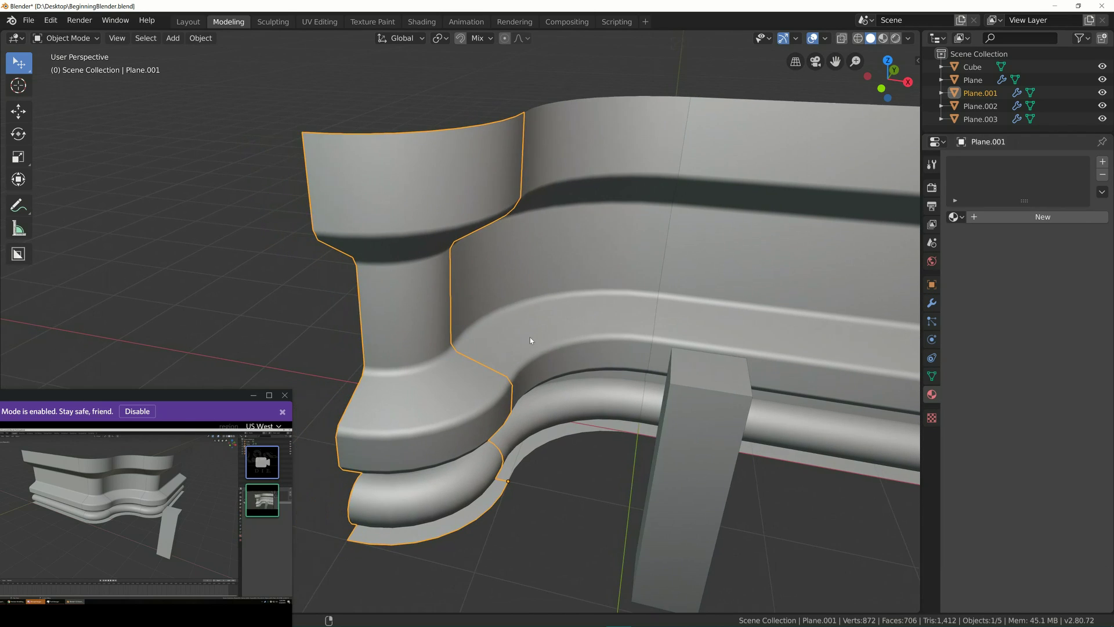
scroll(549, 318, "down", 1)
scroll(538, 326, "up", 4)
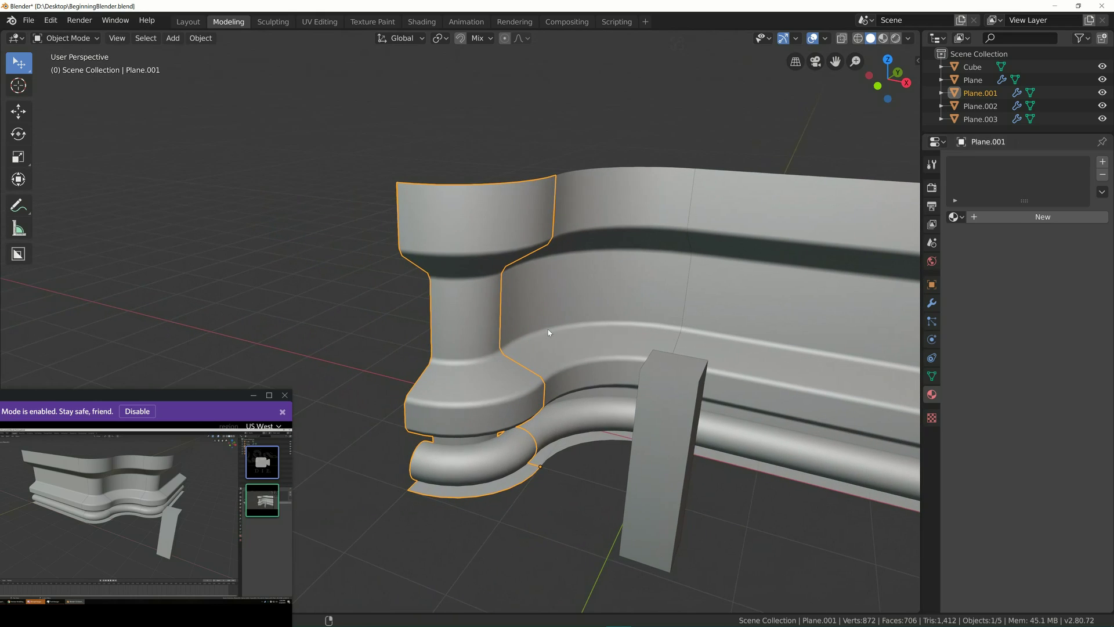
middle_click_drag(604, 335, 536, 335, "shift")
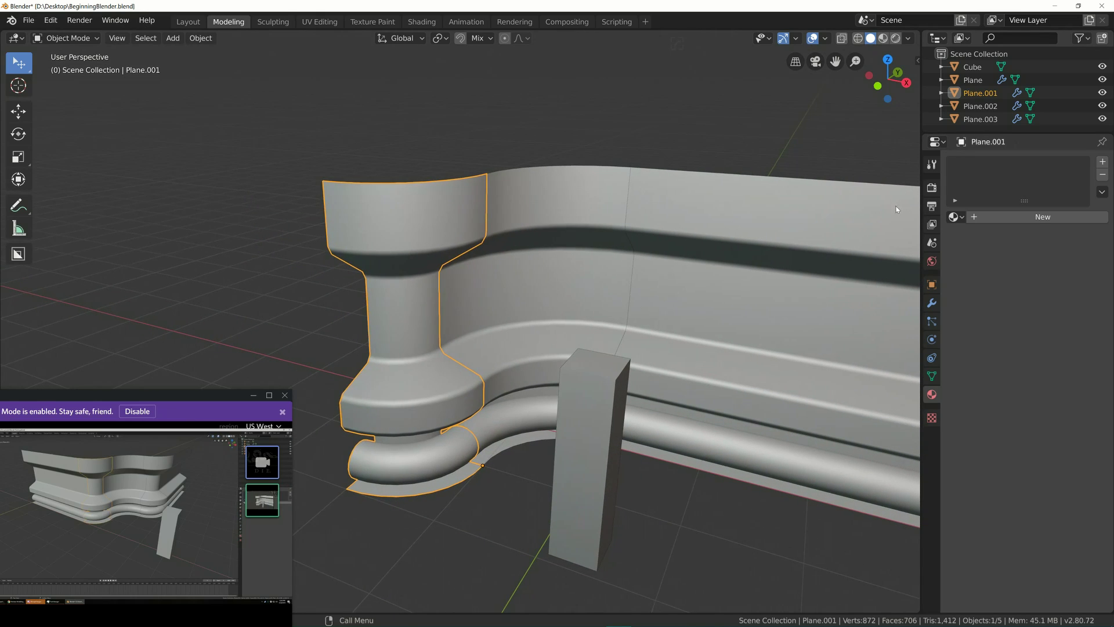
left_click(998, 217)
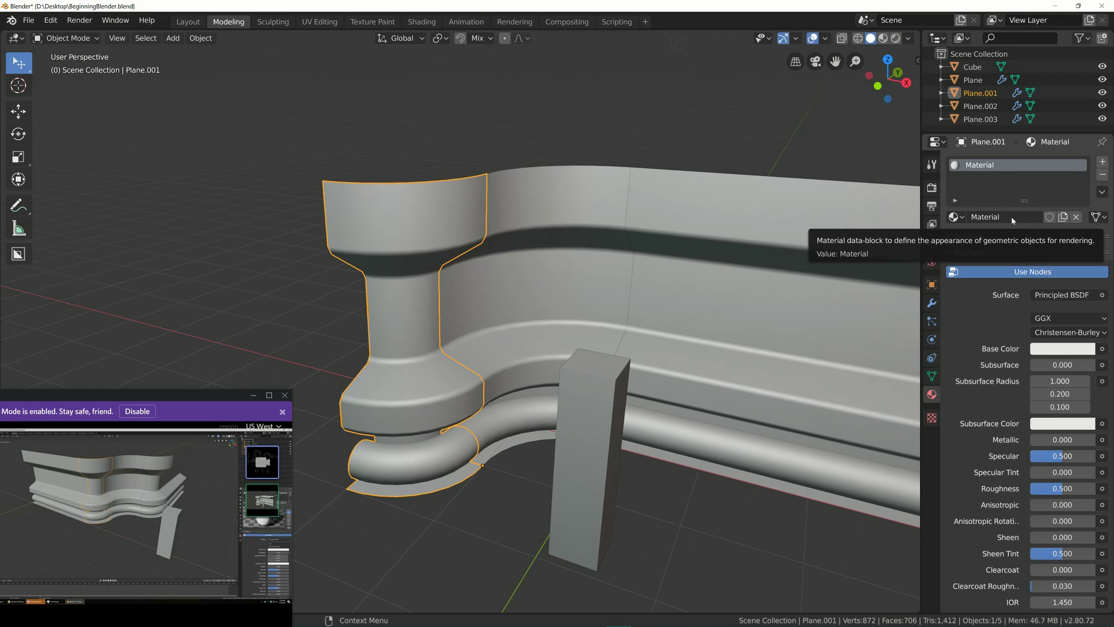
- Rename the new material on Plane.001 as M_MetalLight
left_click(1011, 219)
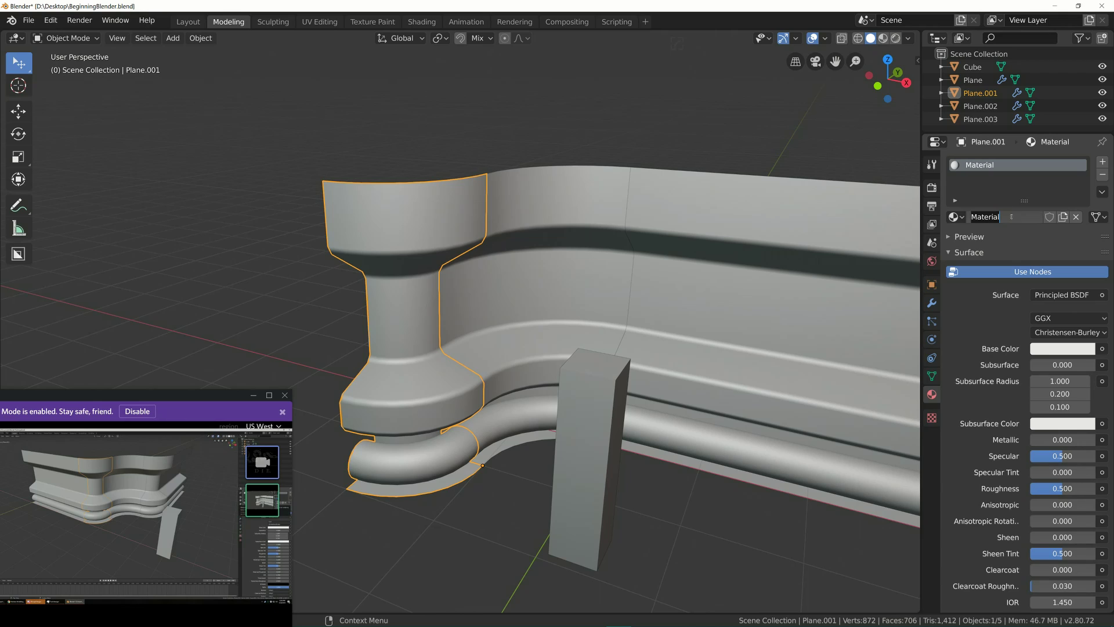
key("BackSpace")
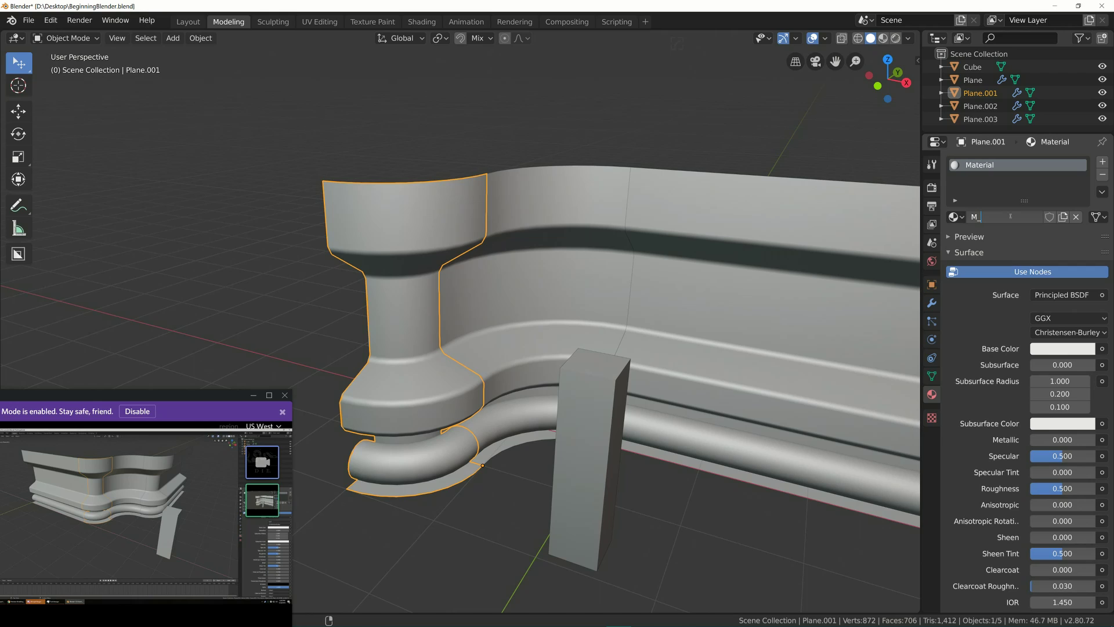
type("MetalLight")
key("Return")
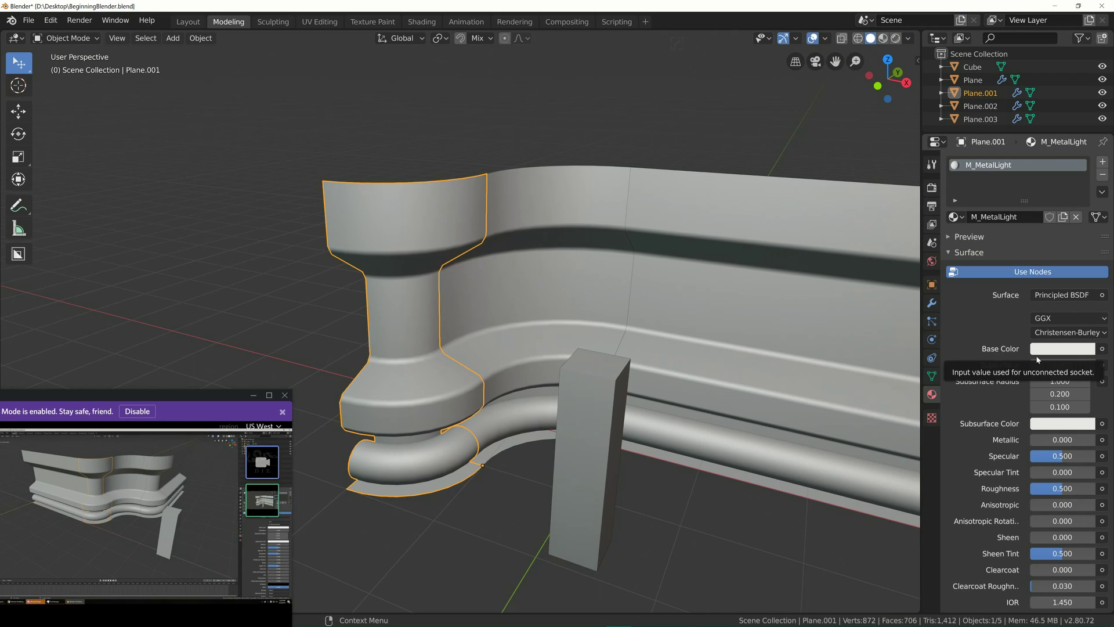
scroll(1034, 441, "down", 3)
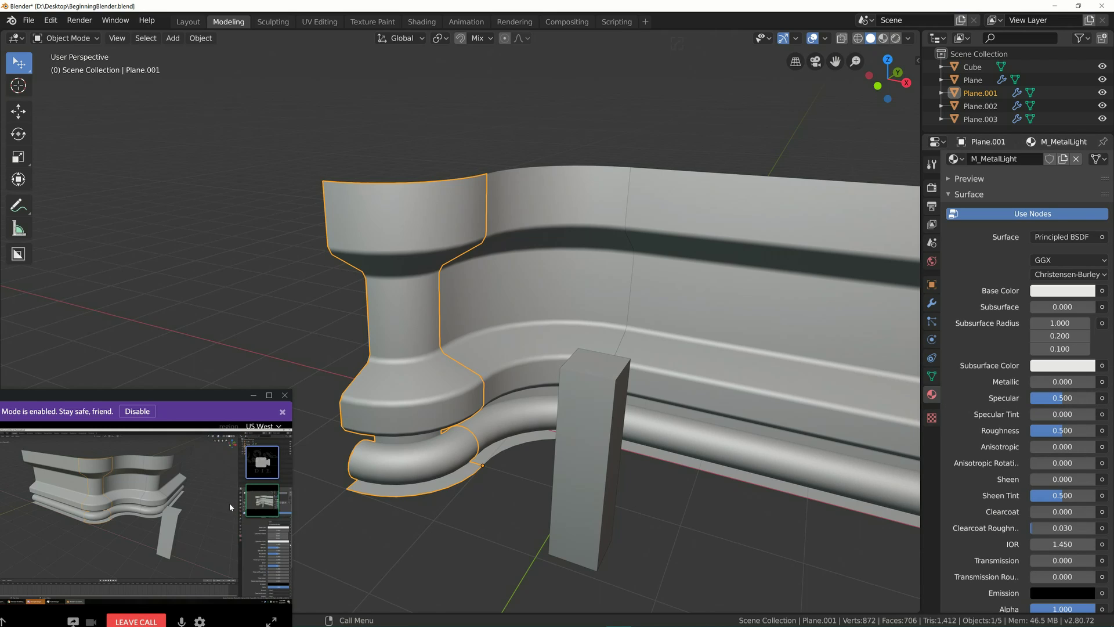
- Switch to the video call window, view the participant's options, and move the window up and widen it to enlarge the shared screen
right_click(268, 470)
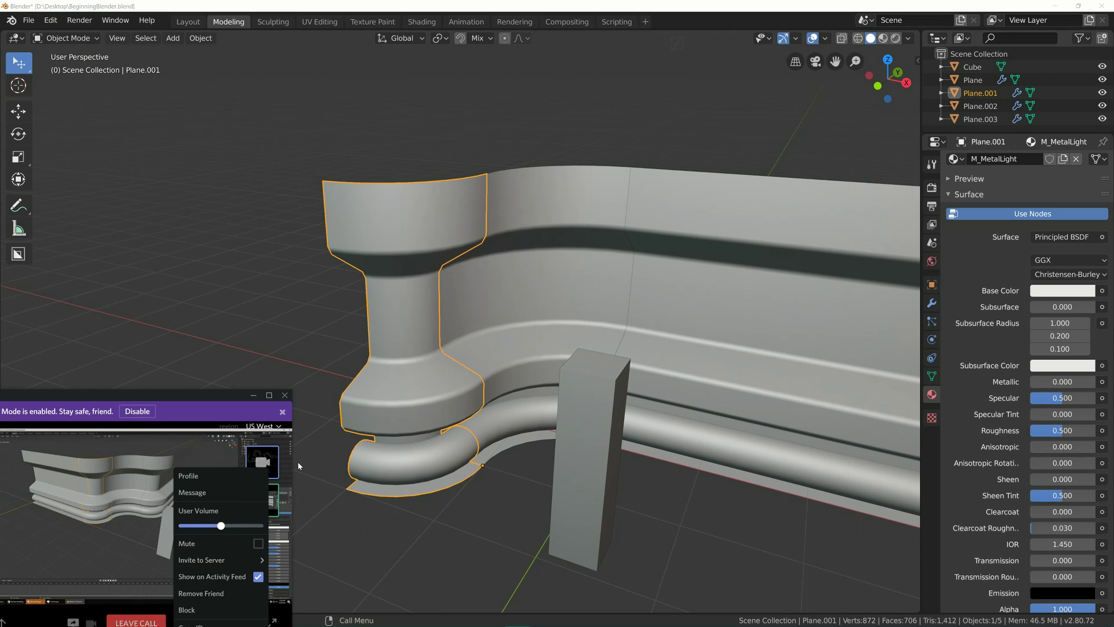
left_click(199, 395)
left_click_drag(231, 400, 236, 360)
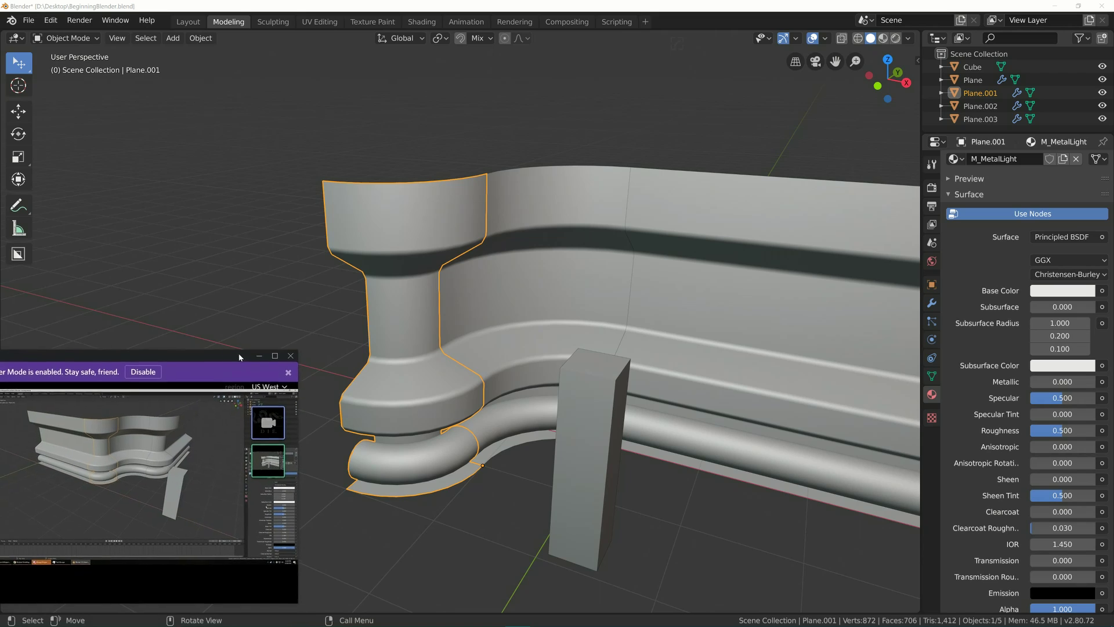
left_click_drag(297, 434, 535, 429)
mouse_move(535, 436)
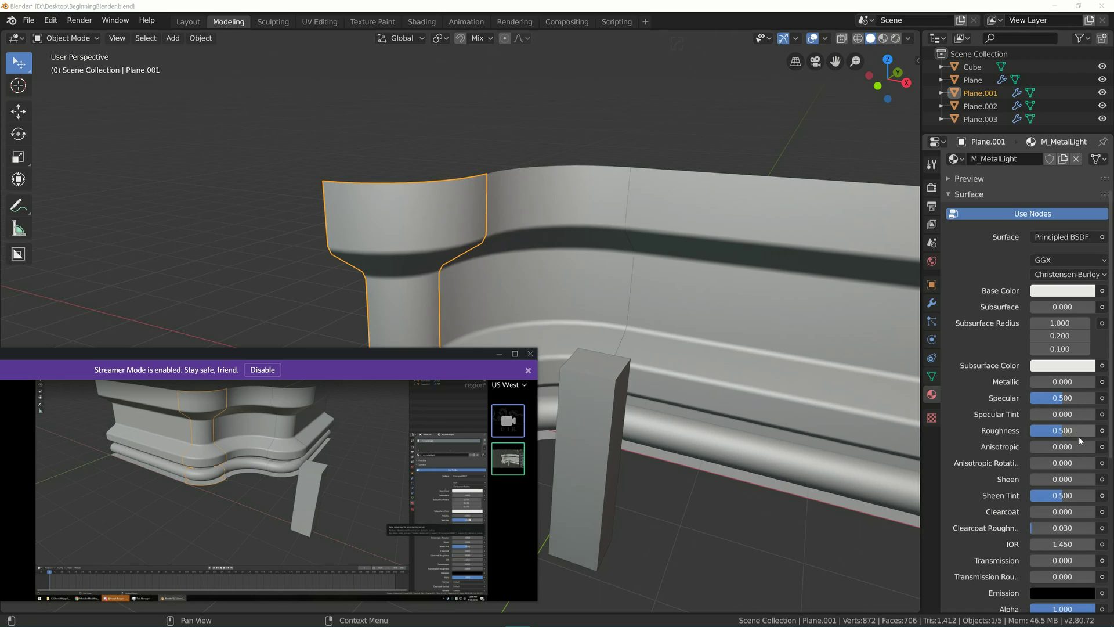
- Set the Metallic value of M_MetalLight to 1 in Blender
left_click(1051, 385)
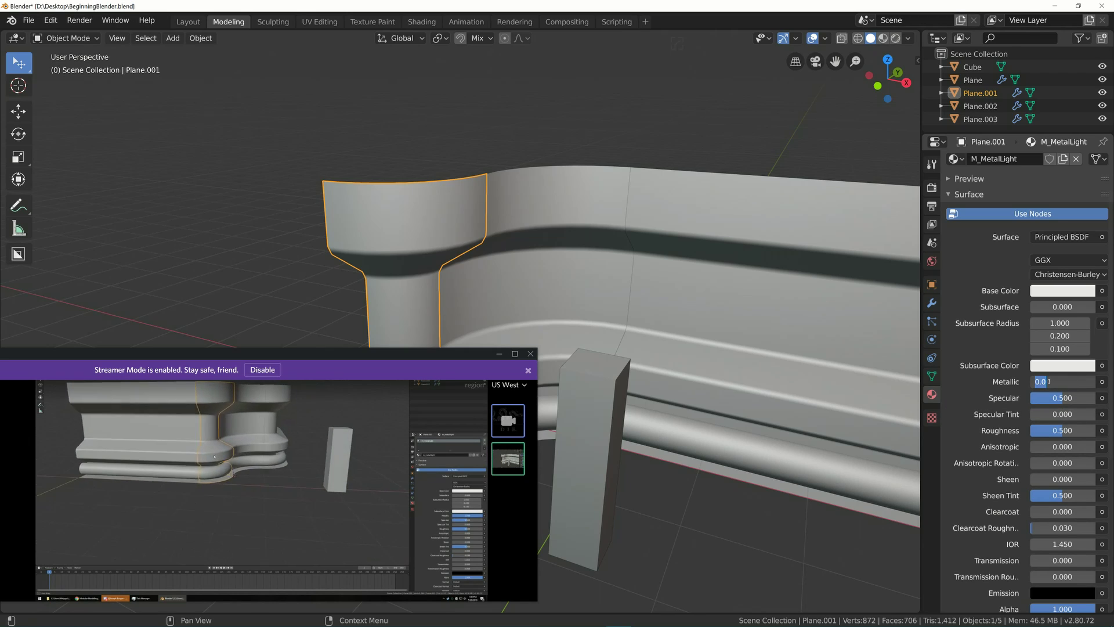
type("1")
key("Return")
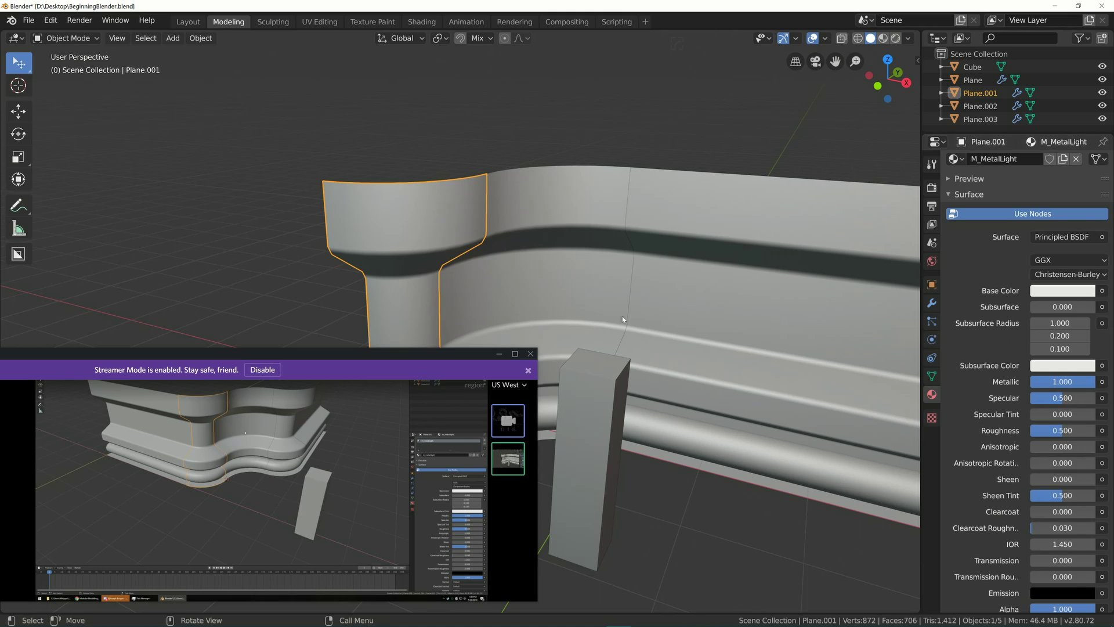
middle_click_drag(612, 192, 659, 182, "shift")
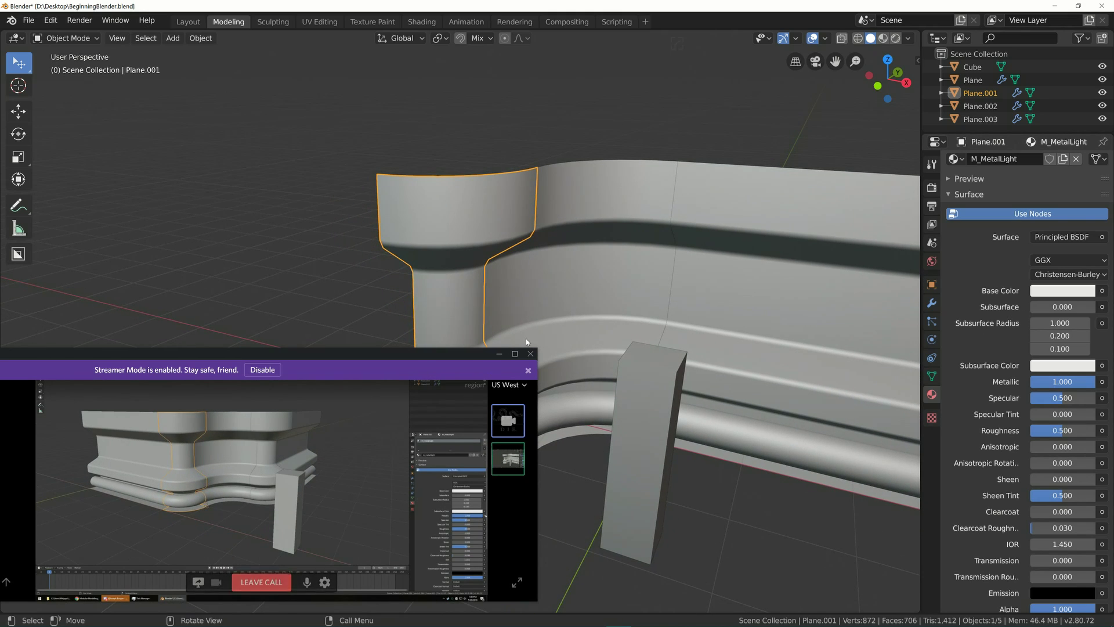
- Dismiss the Streamer Mode notice in the call window, and preview the metallic moulding piece with LookDev viewport shading
left_click(528, 369)
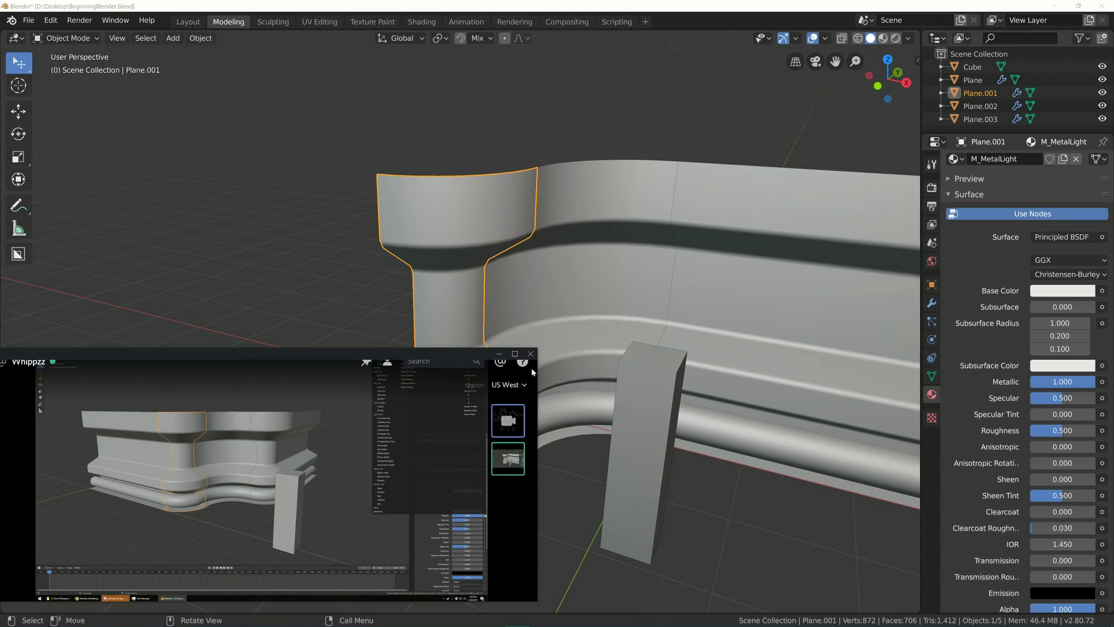
left_click(883, 38)
mouse_move(731, 168)
middle_mouse_down()
mouse_move(692, 189)
mouse_move(693, 175)
mouse_move(618, 198)
mouse_move(632, 197)
middle_mouse_up()
left_click(871, 39)
left_click(883, 39)
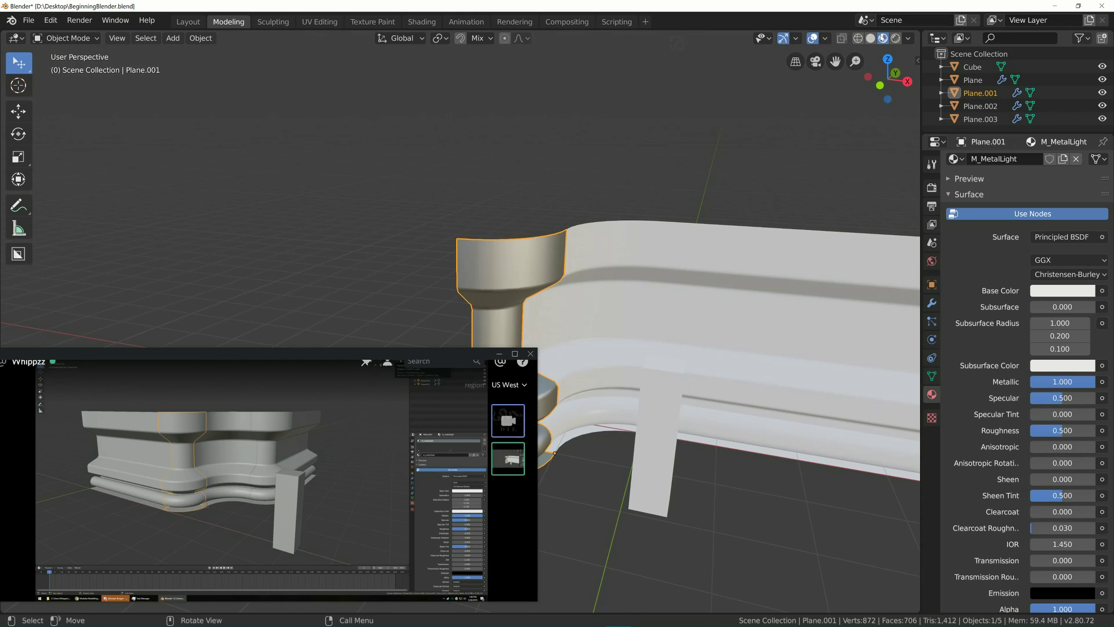
middle_click_drag(695, 165, 699, 197)
scroll(699, 200, "up", 3)
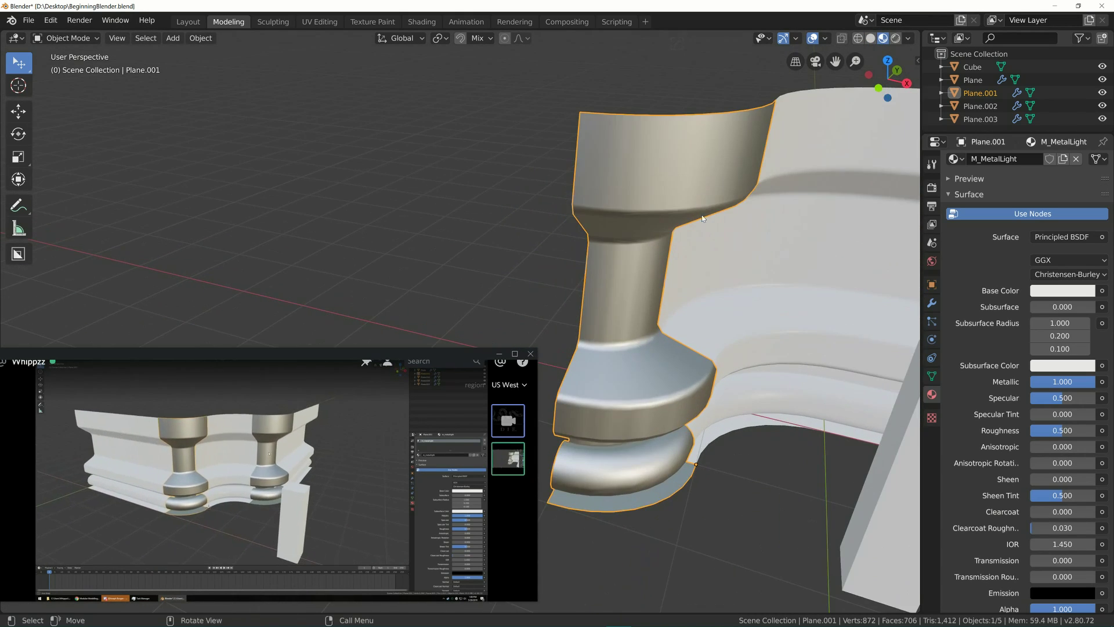
mouse_move(696, 270)
middle_mouse_down()
mouse_move(692, 255)
mouse_move(682, 273)
middle_mouse_up()
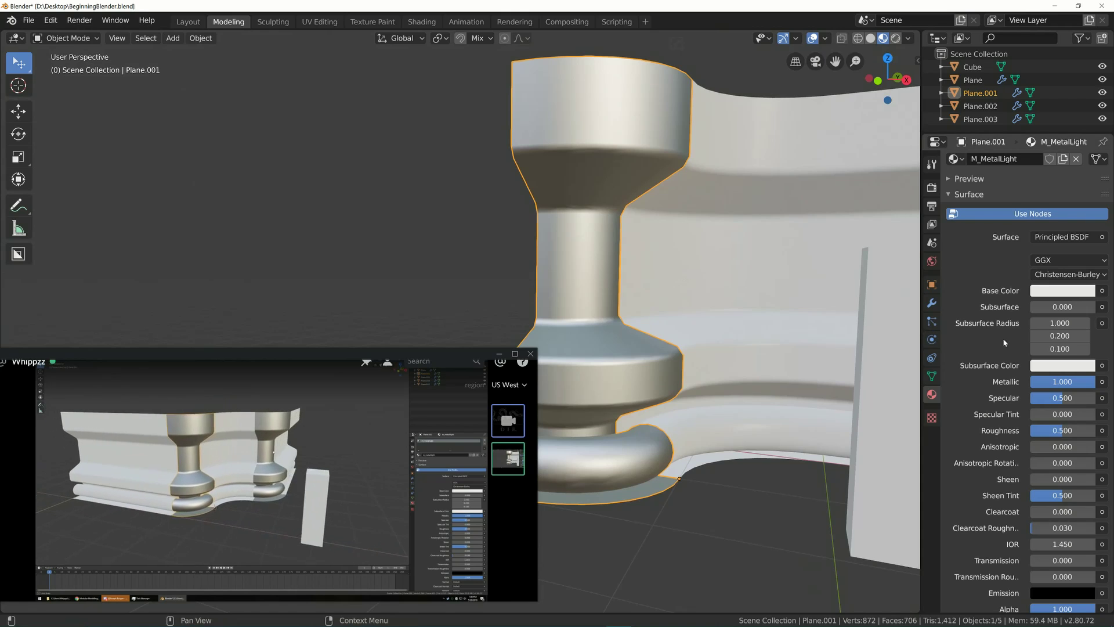
middle_click_drag(688, 362, 655, 273)
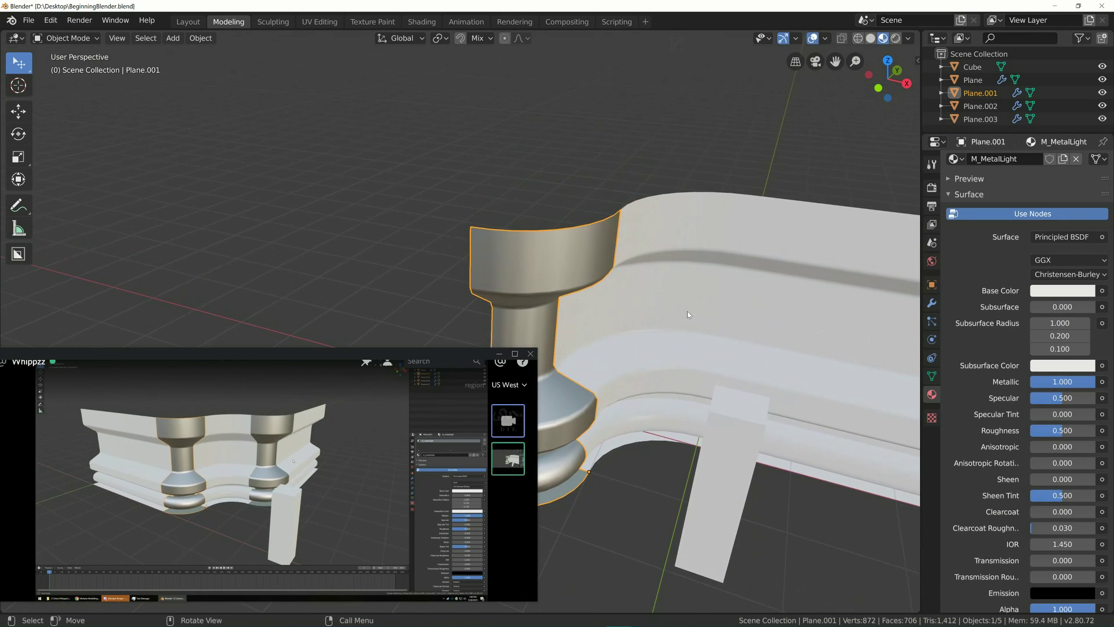
middle_click_drag(708, 359, 767, 355, "shift")
- Duplicate the M_MetalLight material on Plane.001 and rename the copy as M_MetalDark
scroll(1002, 333, "up", 3)
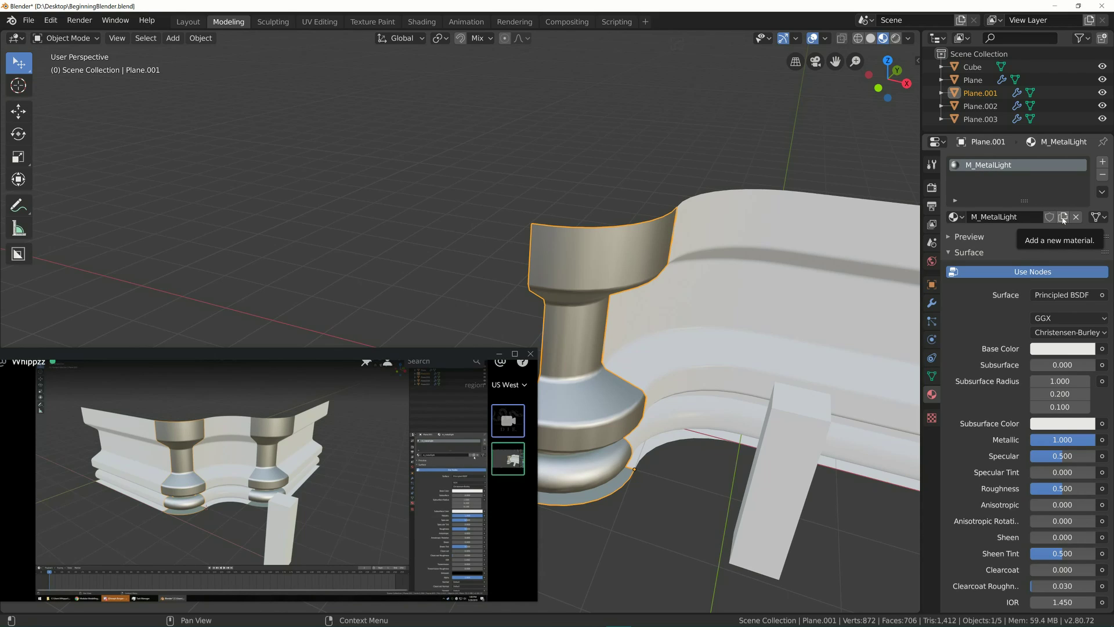
left_click(1063, 217)
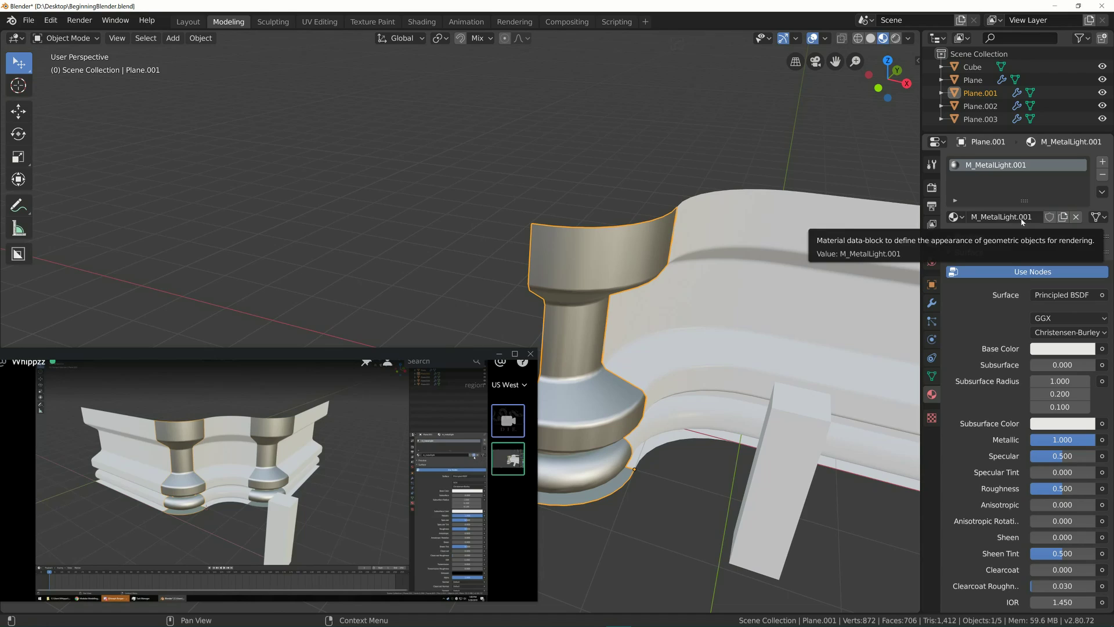
left_click(1030, 217)
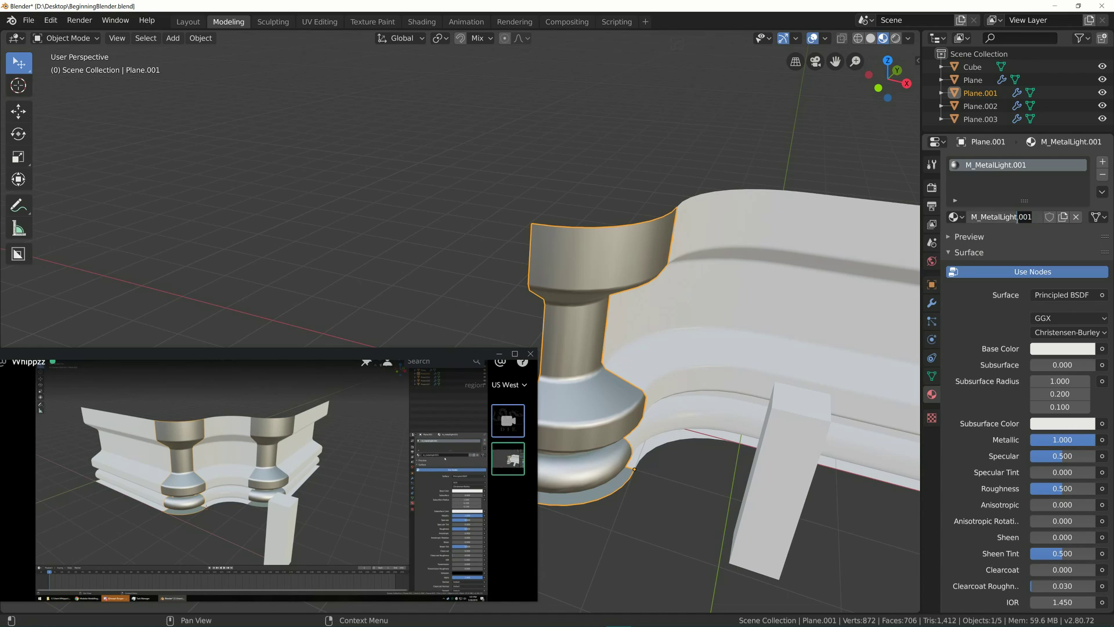
left_click(1001, 217)
type("Dark")
key("Return")
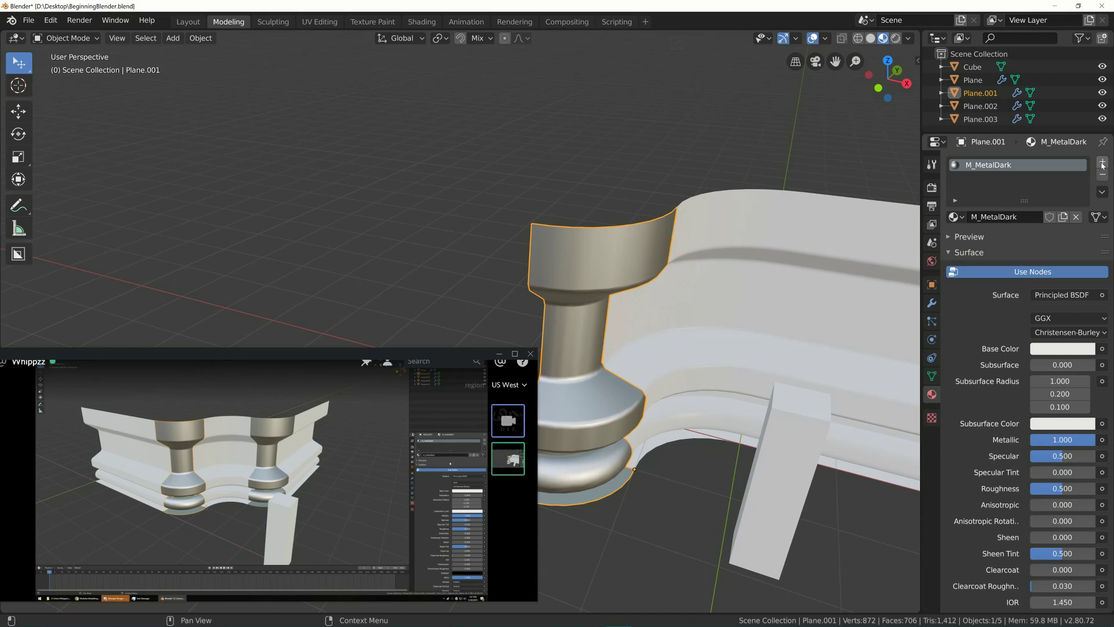
- Add a second material slot to Plane.001 and put the existing M_MetalLight material in it
left_click(1102, 163)
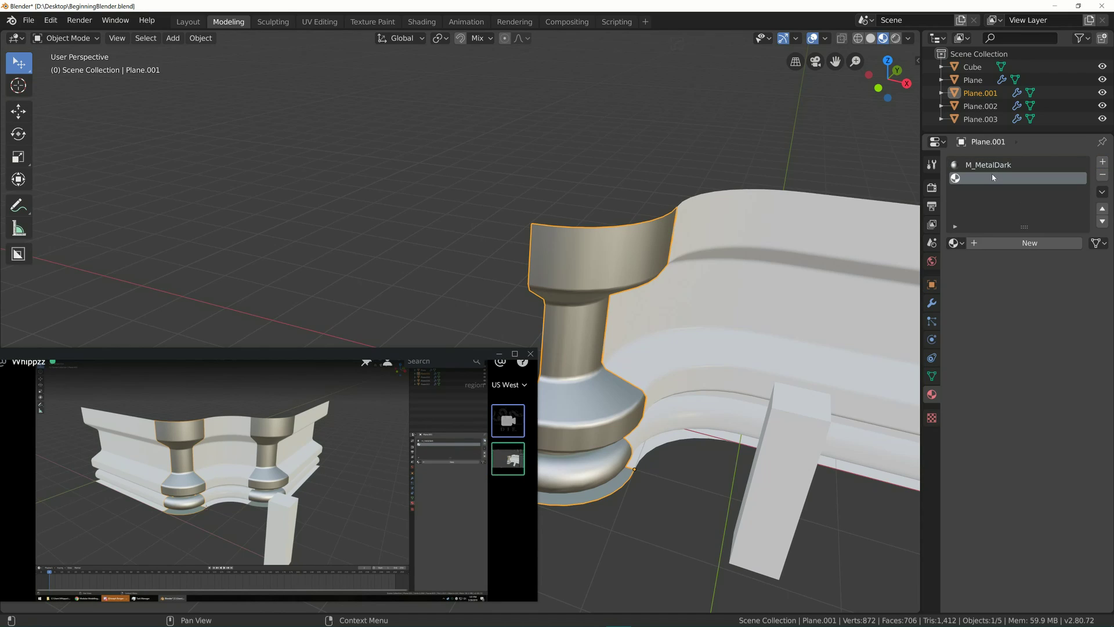
left_click(955, 243)
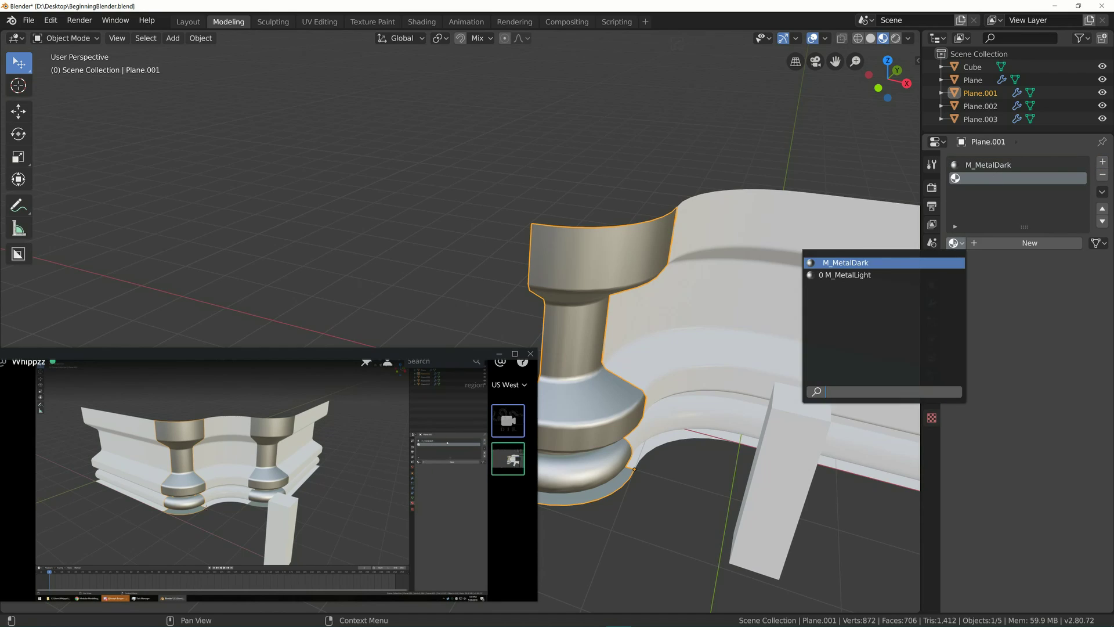
left_click(938, 275)
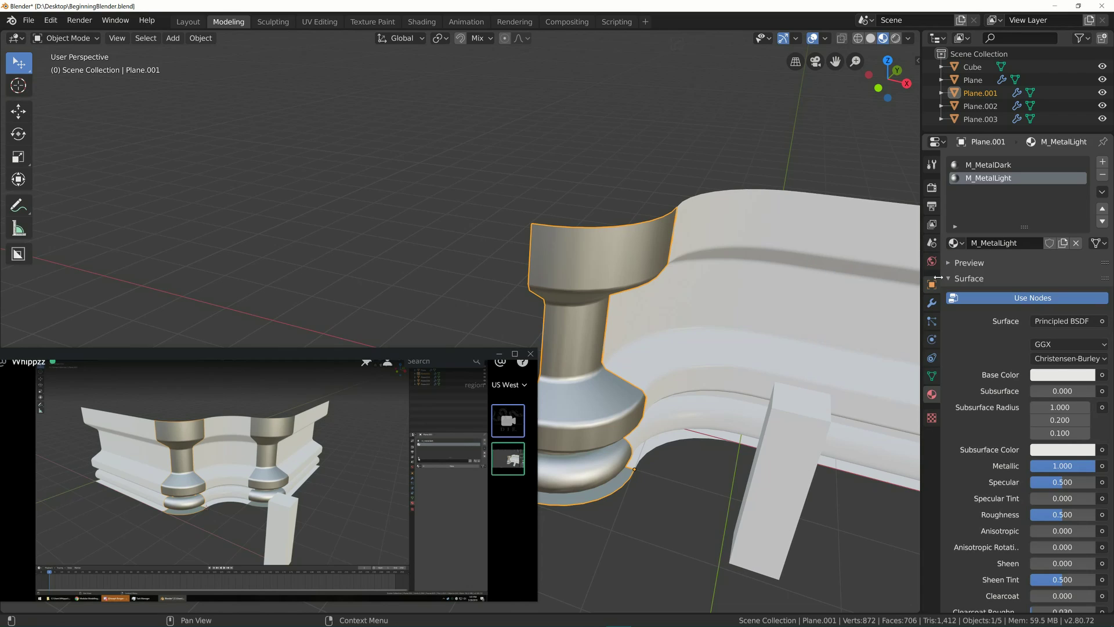
left_click(953, 243)
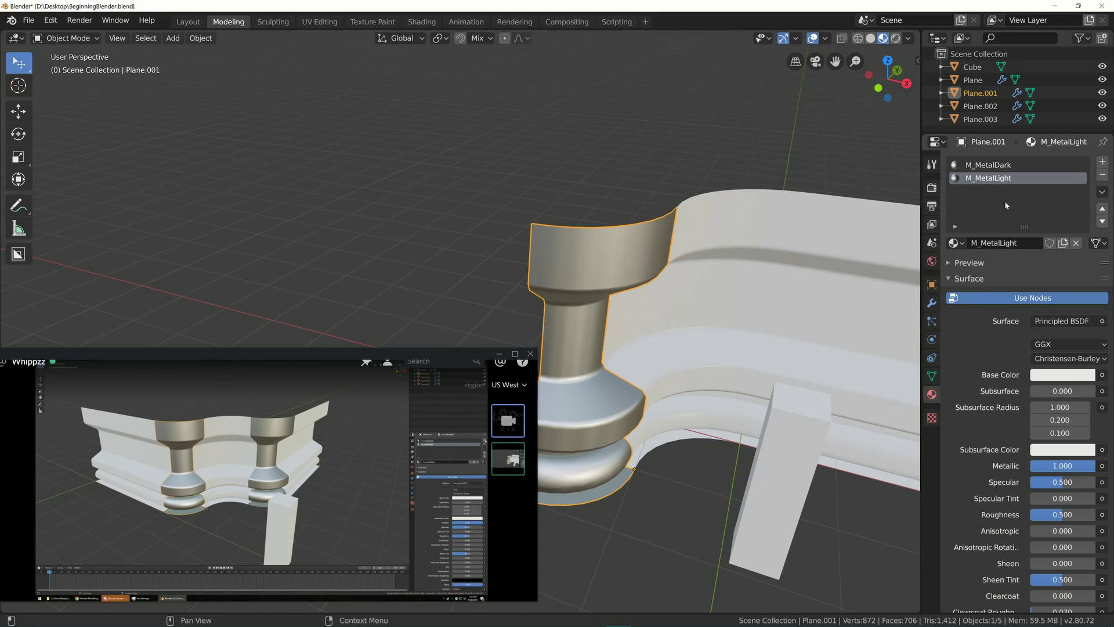
left_click(1008, 167)
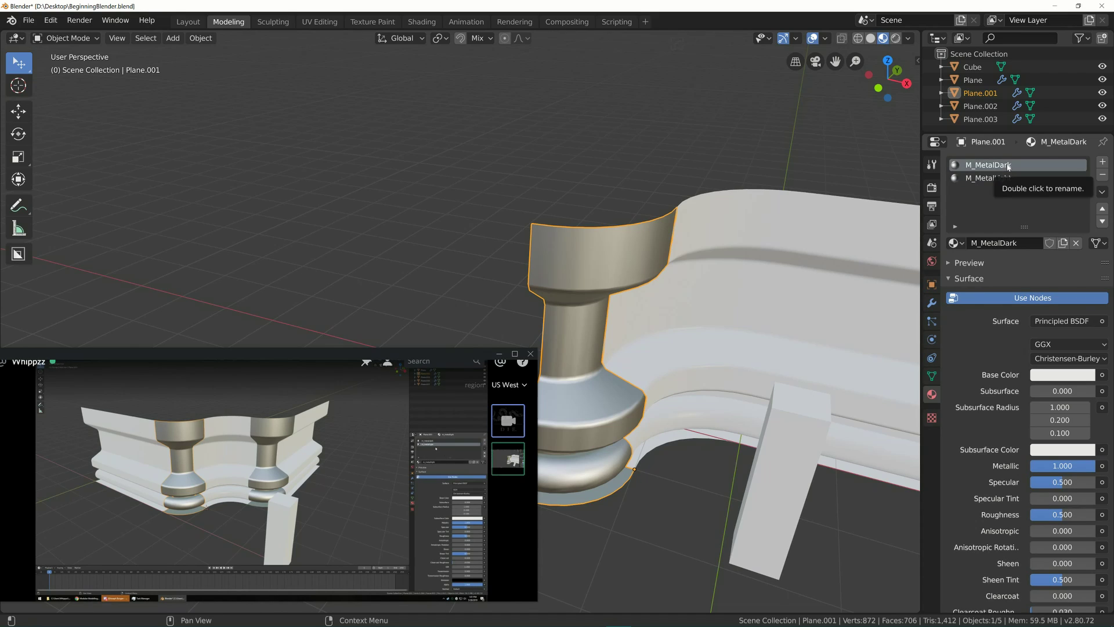
left_click(1000, 179)
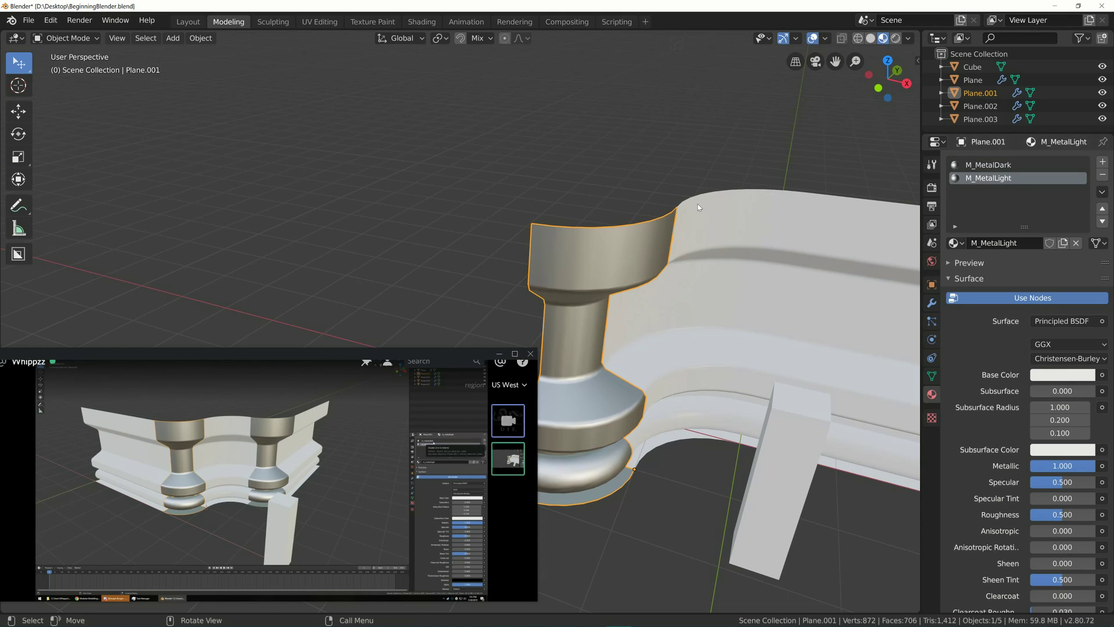
- Save the file and enter Edit Mode on the Plane.001 moulding piece
middle_click_drag(697, 204, 554, 238)
key("ctrl+s")
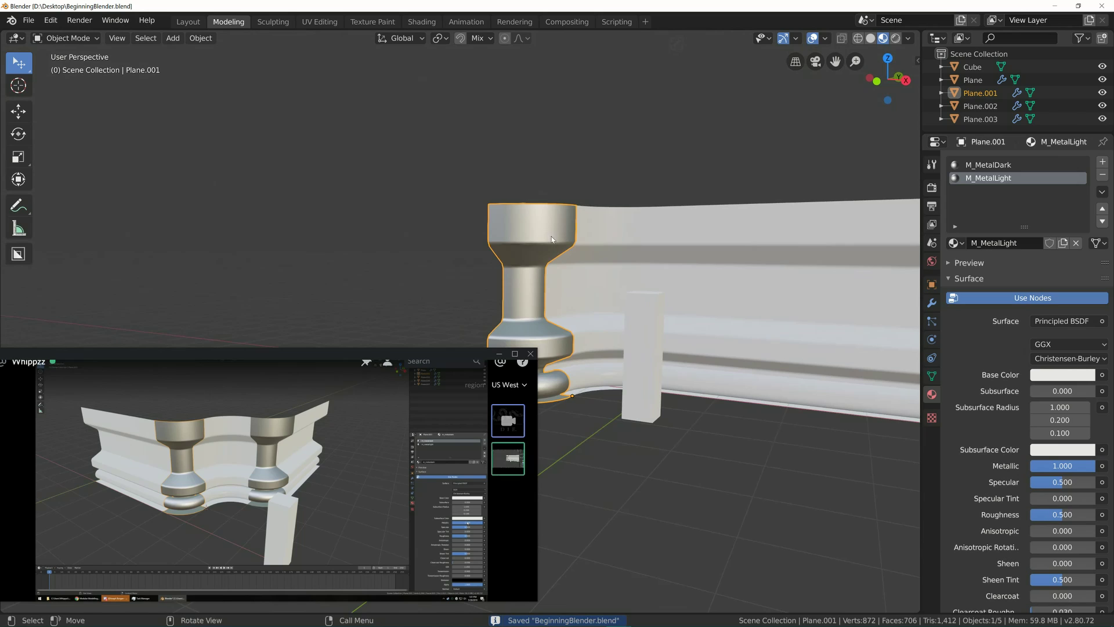
scroll(557, 298, "up", 5)
key("Tab")
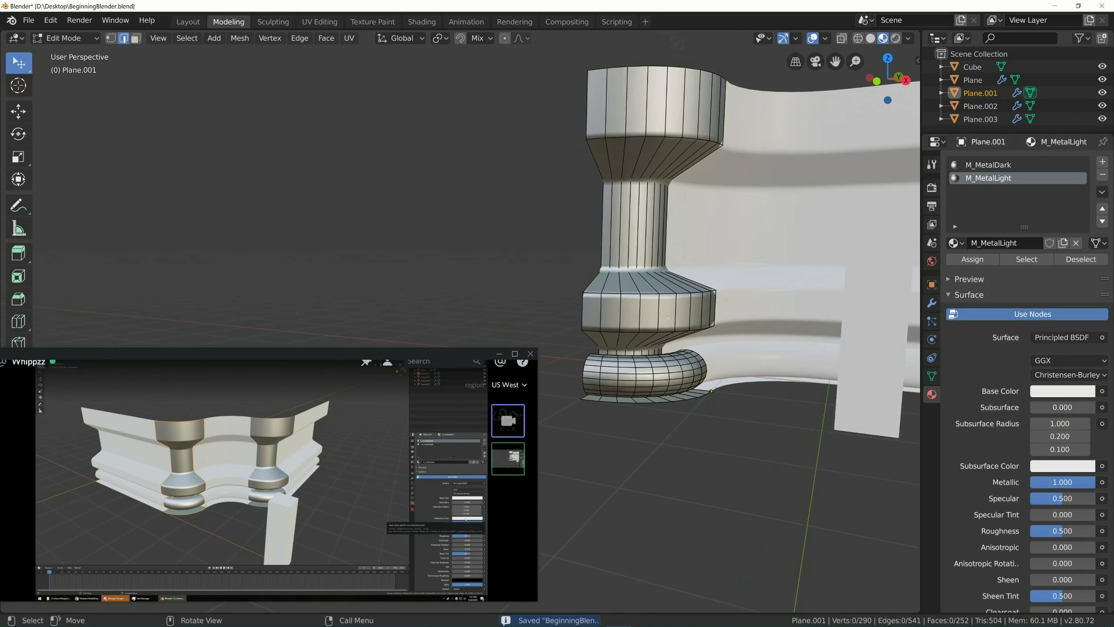
key("Tab")
key("Tab")
scroll(676, 354, "up", 3)
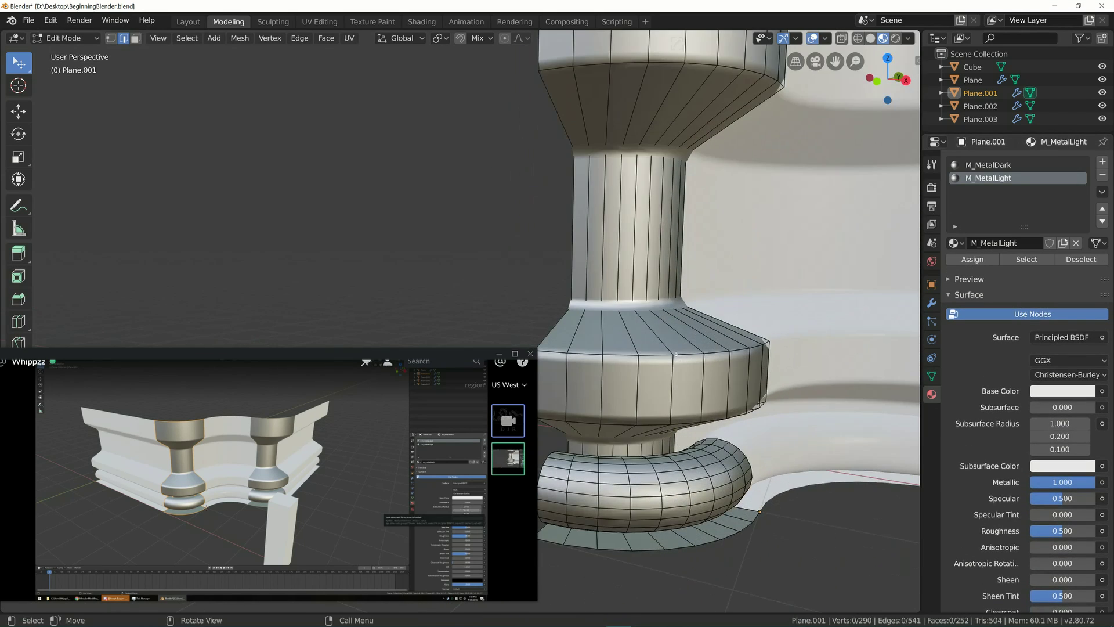
scroll(676, 354, "down", 3)
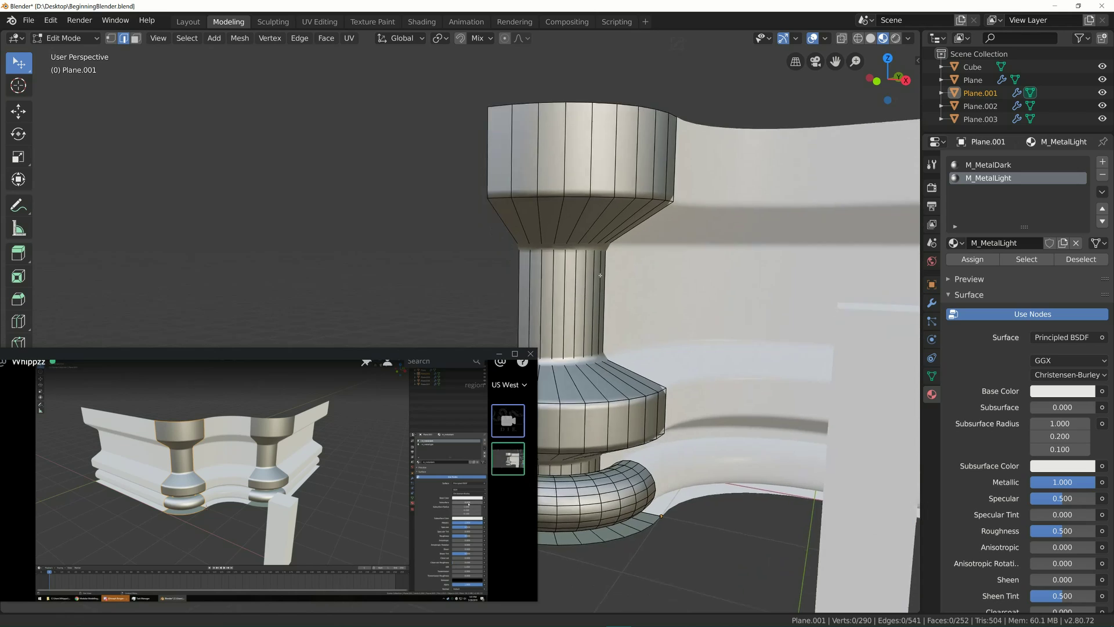
- Select the rounded ring at the base of the Plane.001 column and assign the M_MetalDark material to it
middle_click_drag(600, 275, 614, 336)
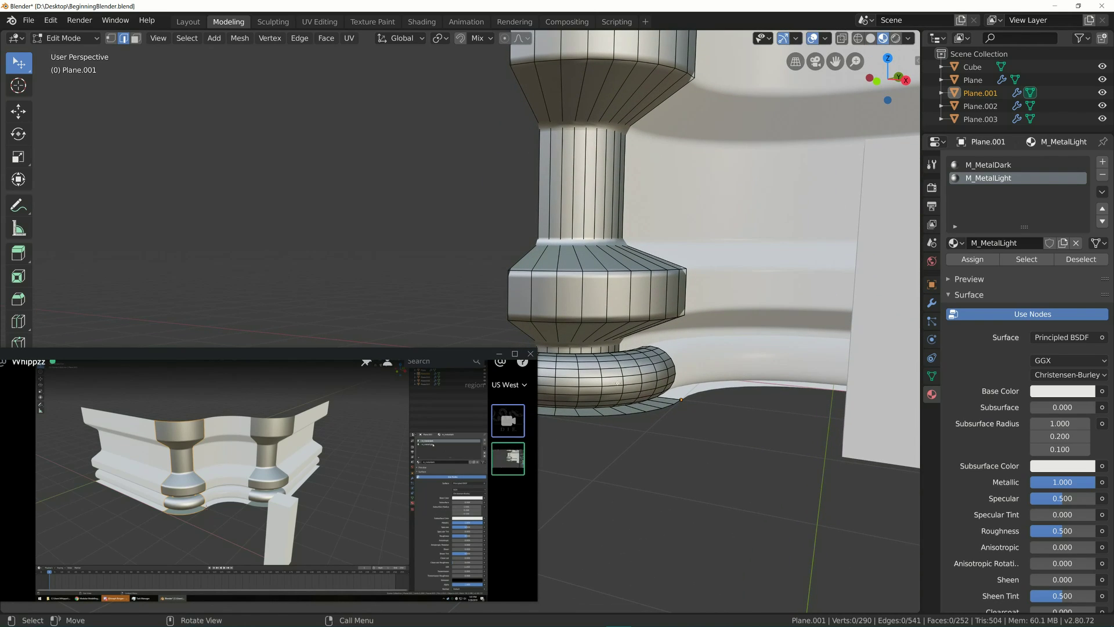
mouse_move(616, 370)
middle_mouse_down()
mouse_move(637, 393)
mouse_move(630, 385)
middle_mouse_up()
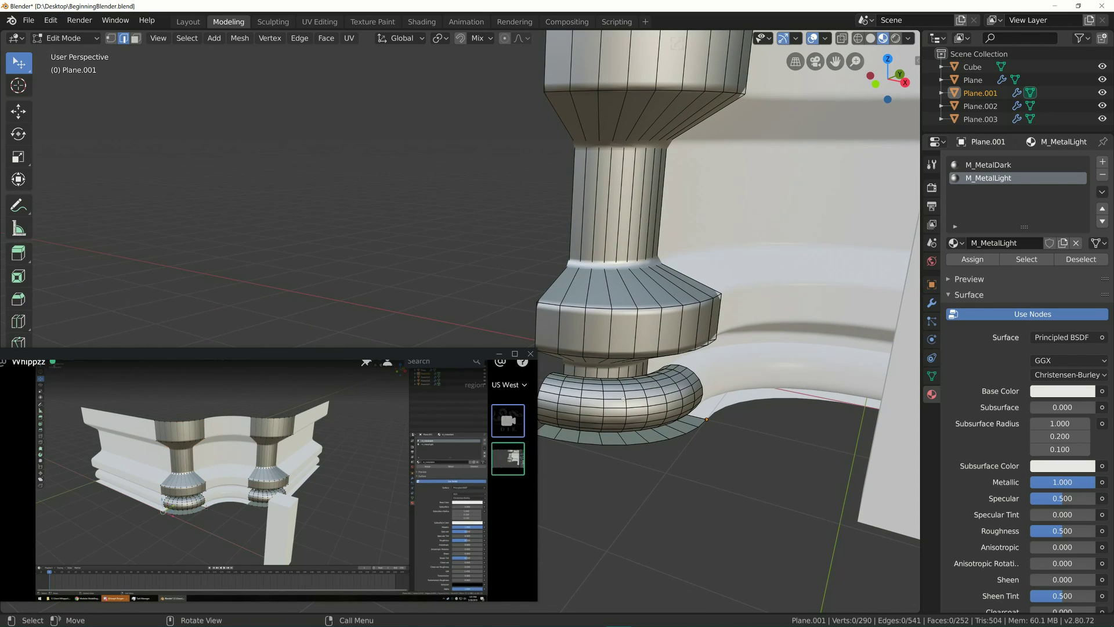
key("l")
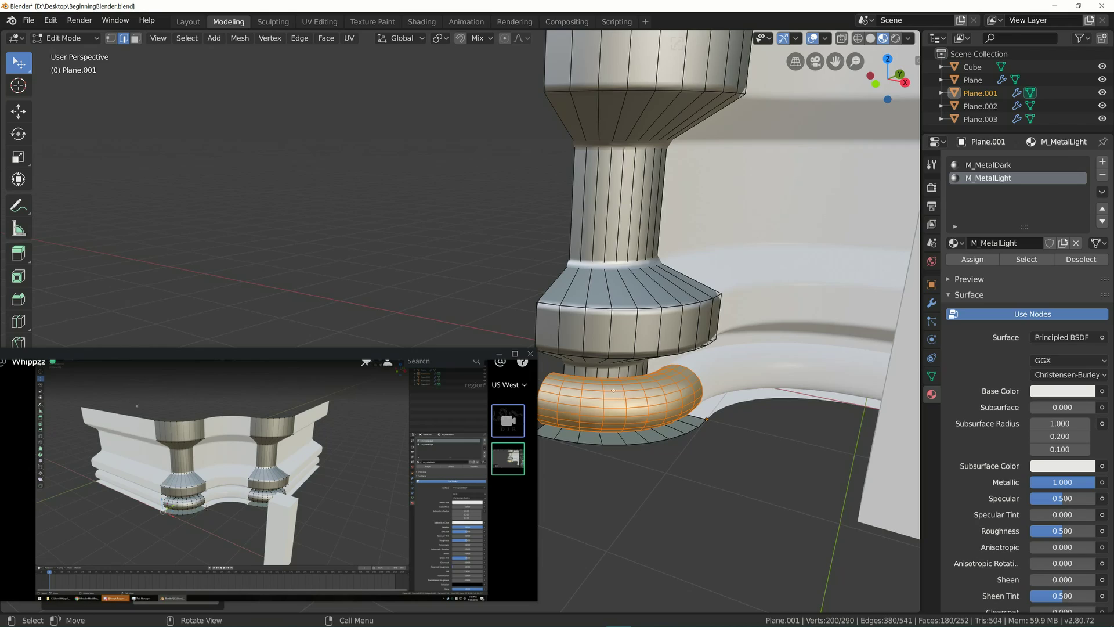
left_click(998, 166)
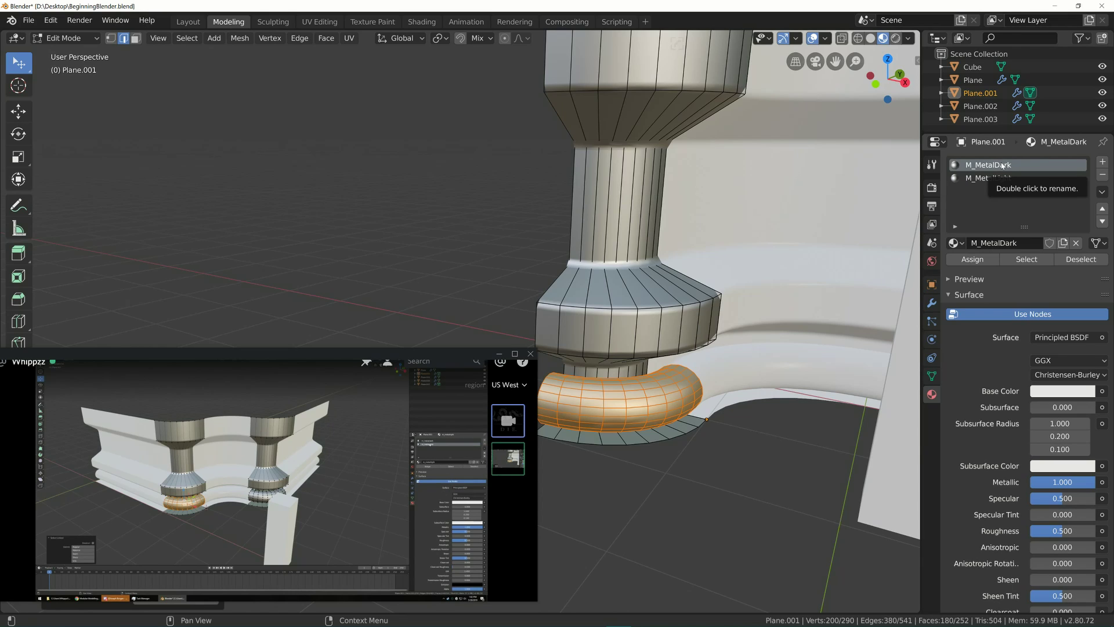
left_click(984, 262)
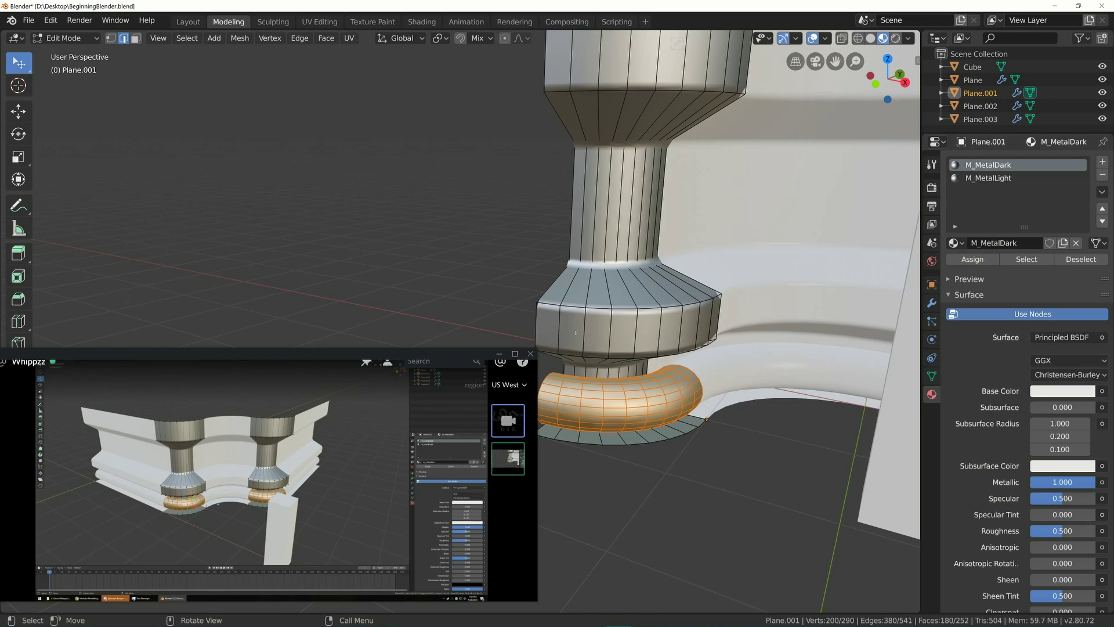
- Invert the selection, assign M_MetalLight to the rest of the column, then check which faces use M_MetalDark and clear the selection
key("ctrl+i")
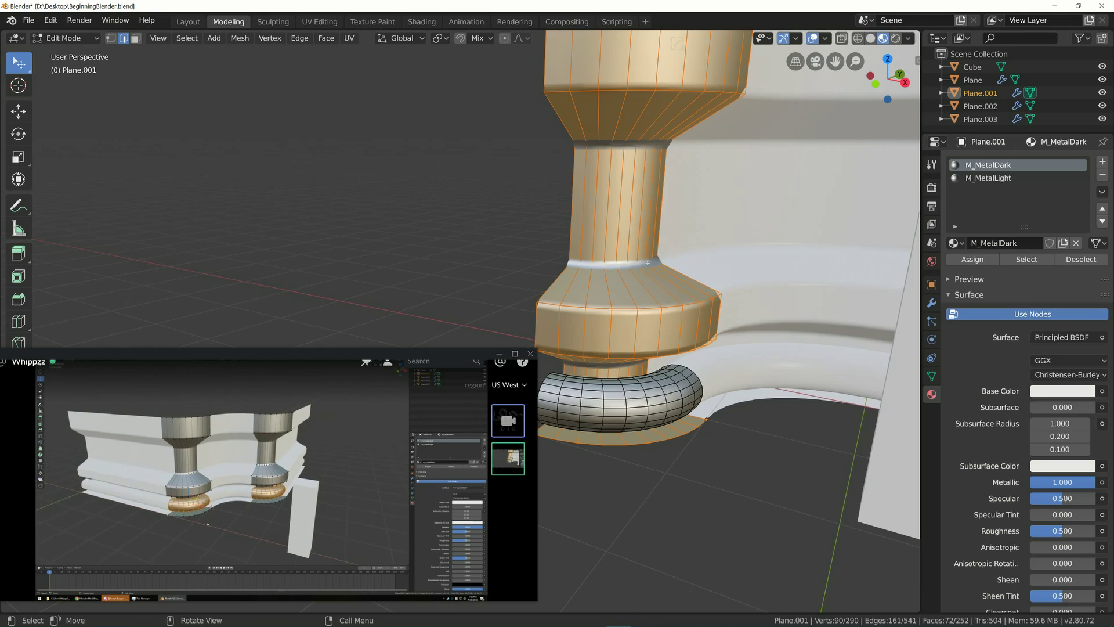
left_click(1002, 179)
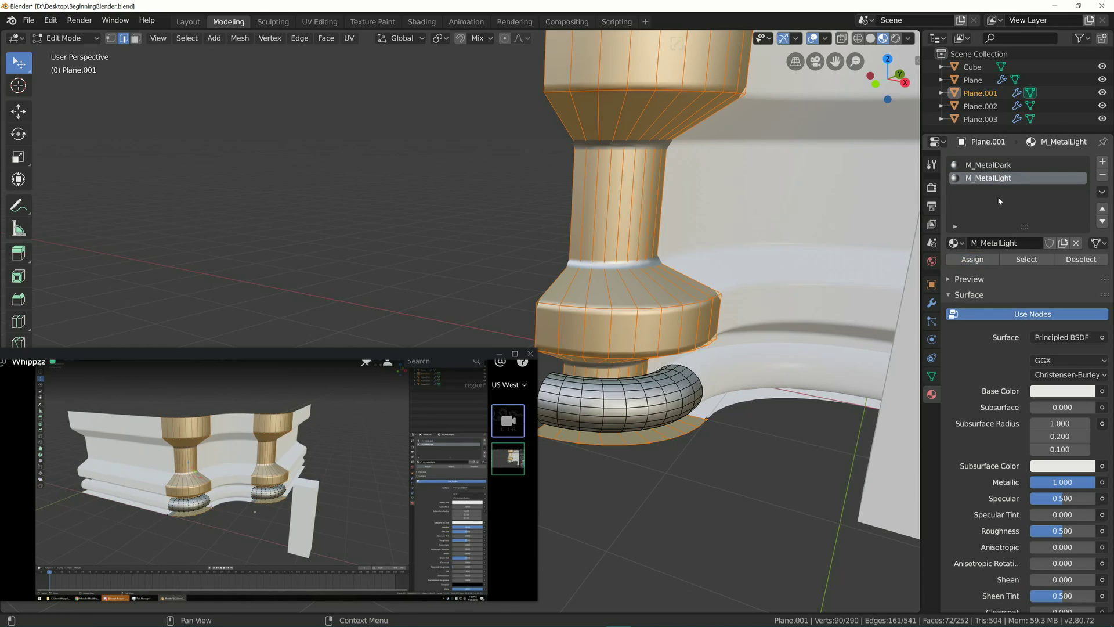
left_click(993, 165)
left_click(1027, 260)
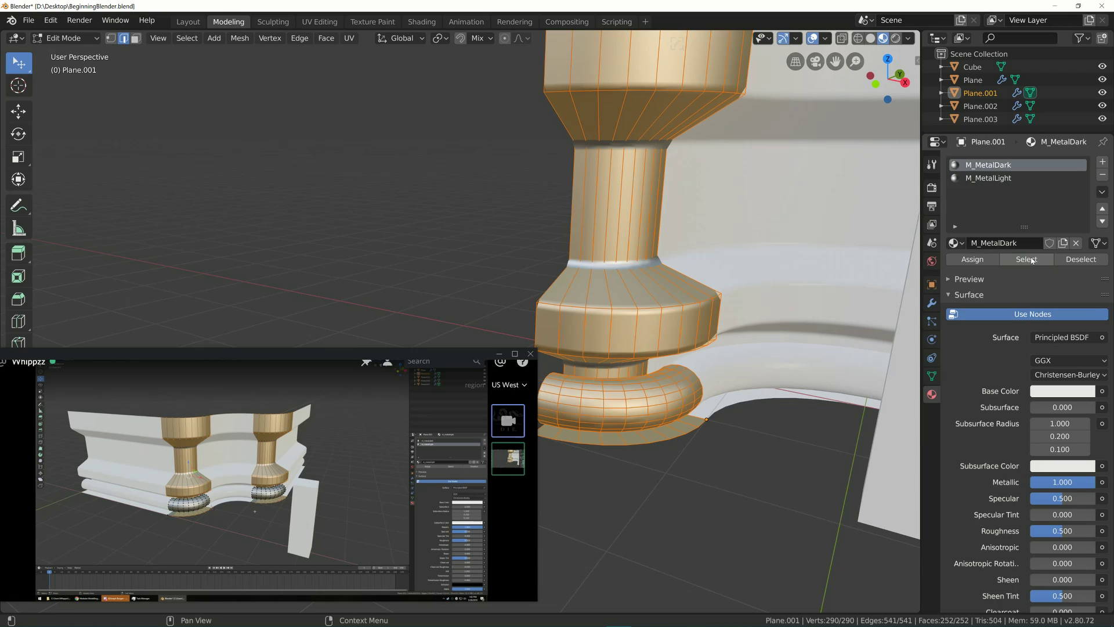
left_click(738, 412)
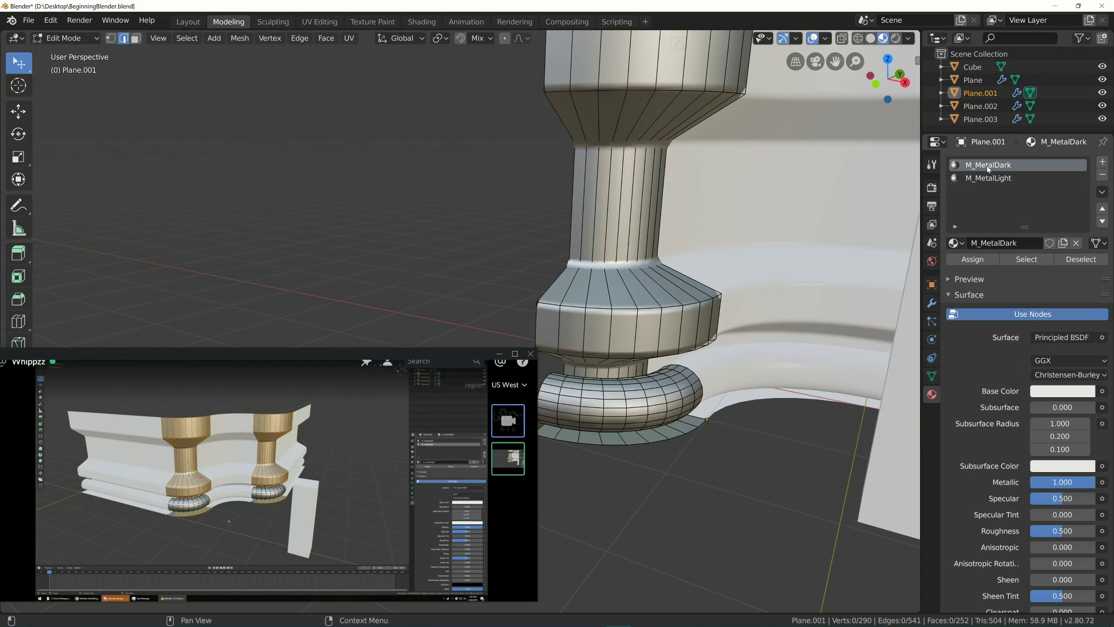
- Darken the M_MetalDark base colour to a value of about 0.33 and inspect the ring in Object Mode
left_click(1044, 394)
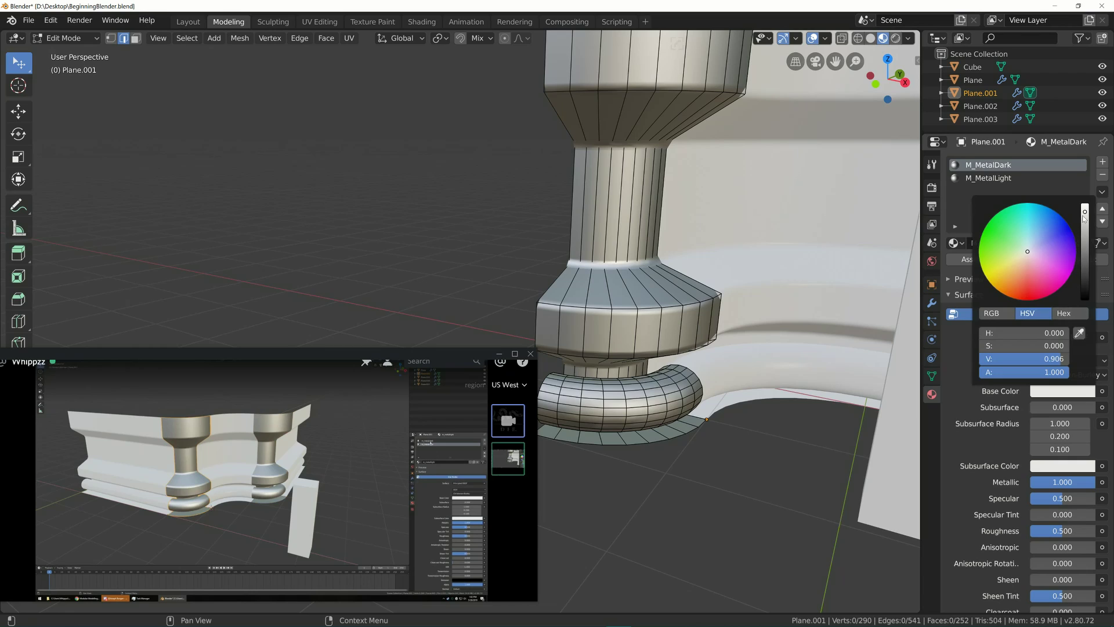
left_click_drag(1083, 218, 1084, 270)
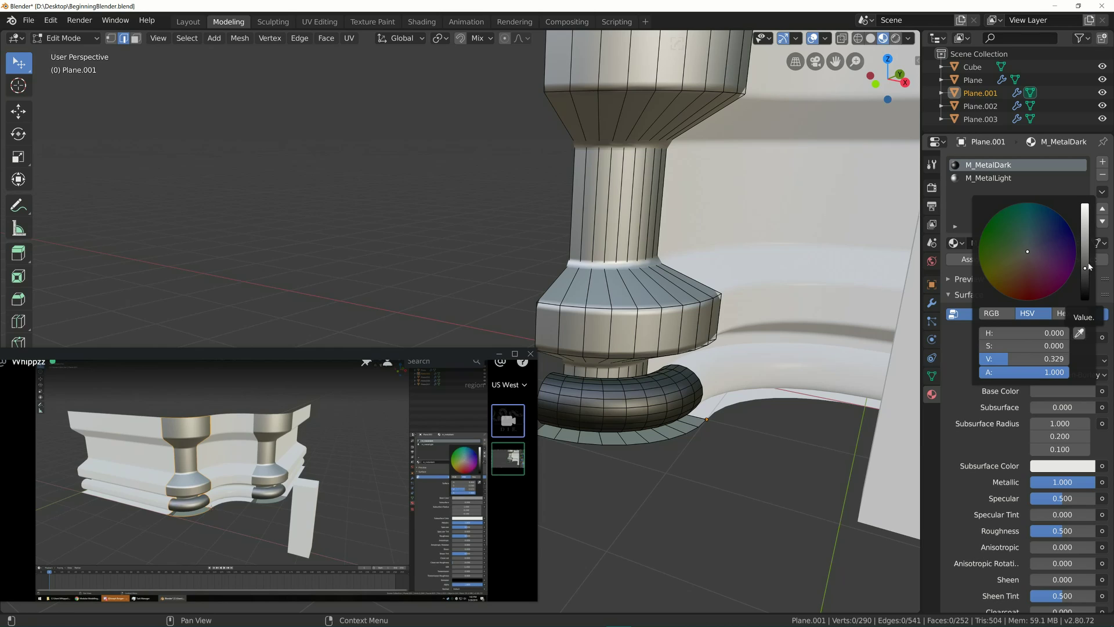
left_click_drag(1085, 269, 1085, 265)
key("Tab")
scroll(665, 343, "down", 5)
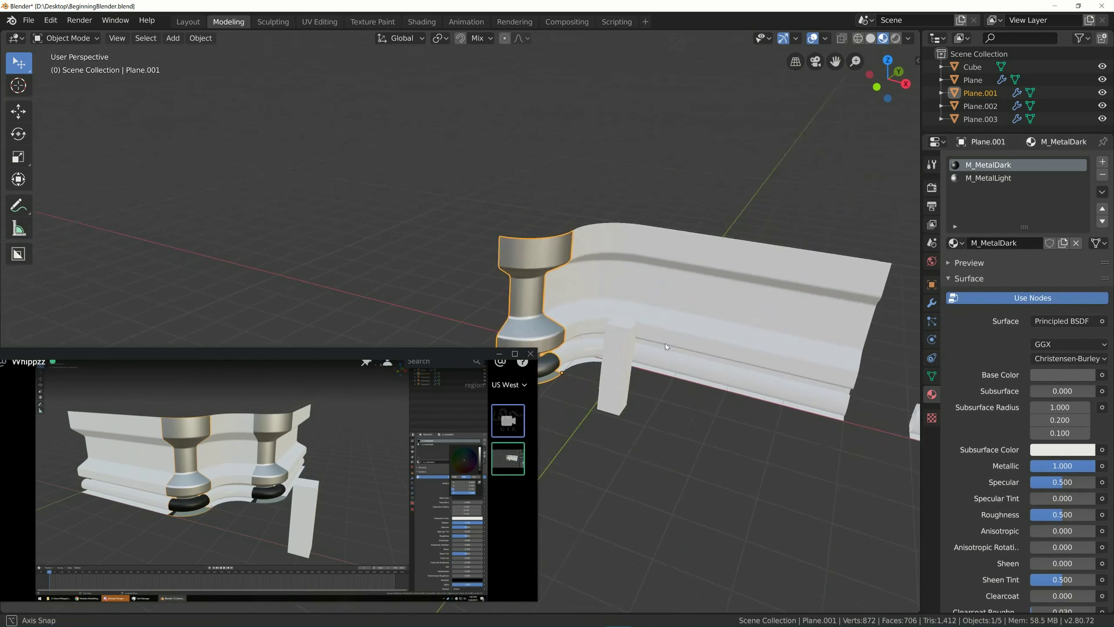
key("alt+a")
mouse_move(665, 343)
middle_mouse_down()
mouse_move(662, 368)
mouse_move(670, 361)
middle_mouse_up()
scroll(670, 357, "up", 8)
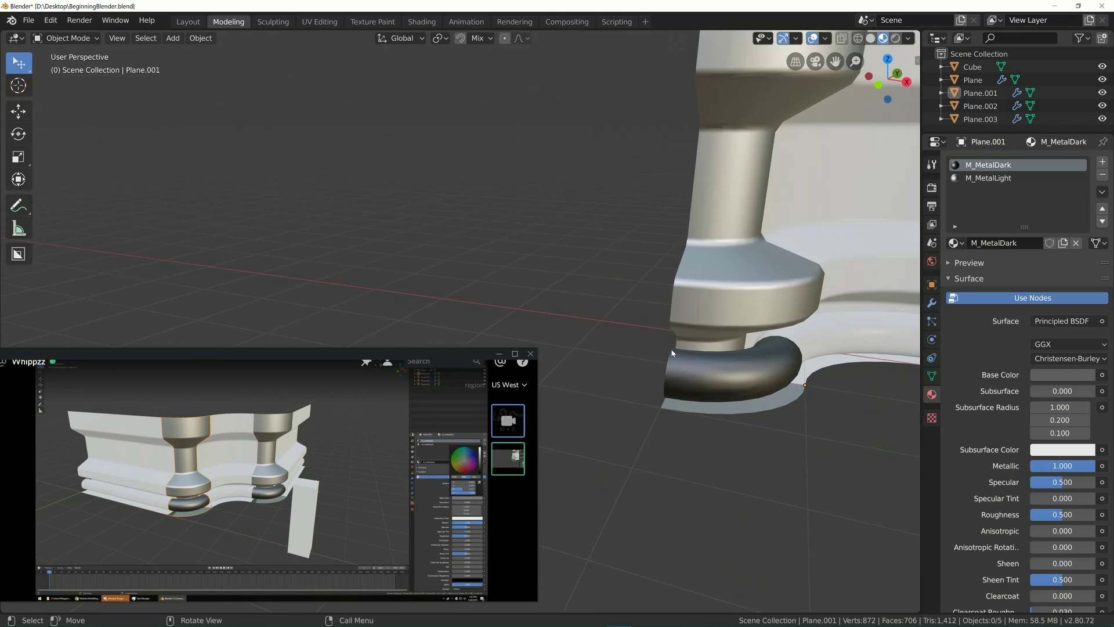
middle_click_drag(673, 353, 634, 357)
- Check which material the flat strip beneath the ring of Plane.001 uses
key("Tab")
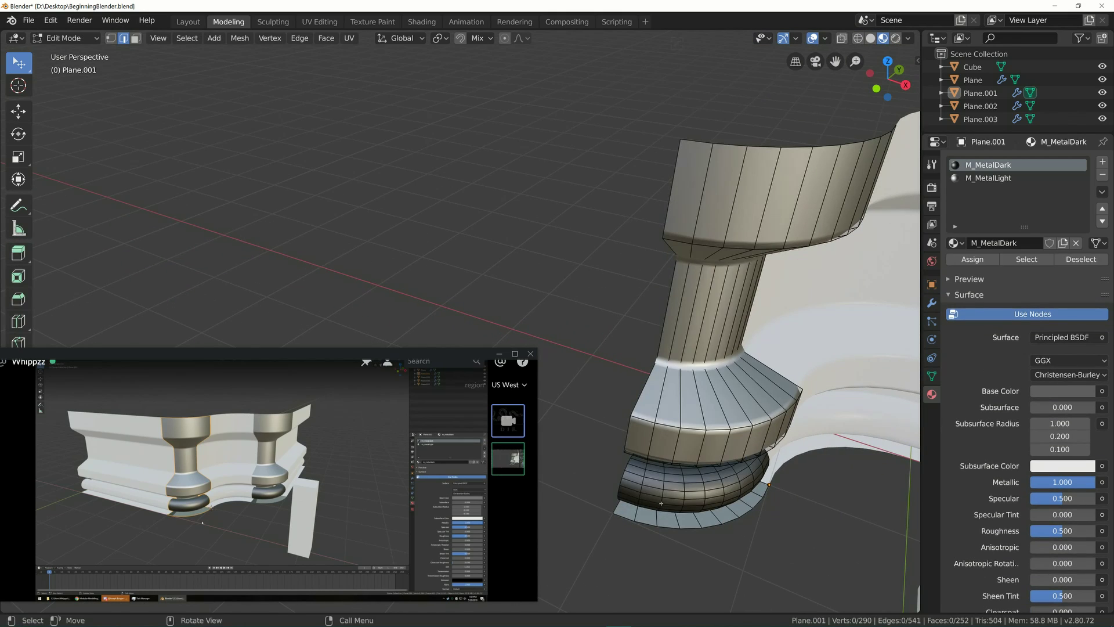
left_click(634, 501)
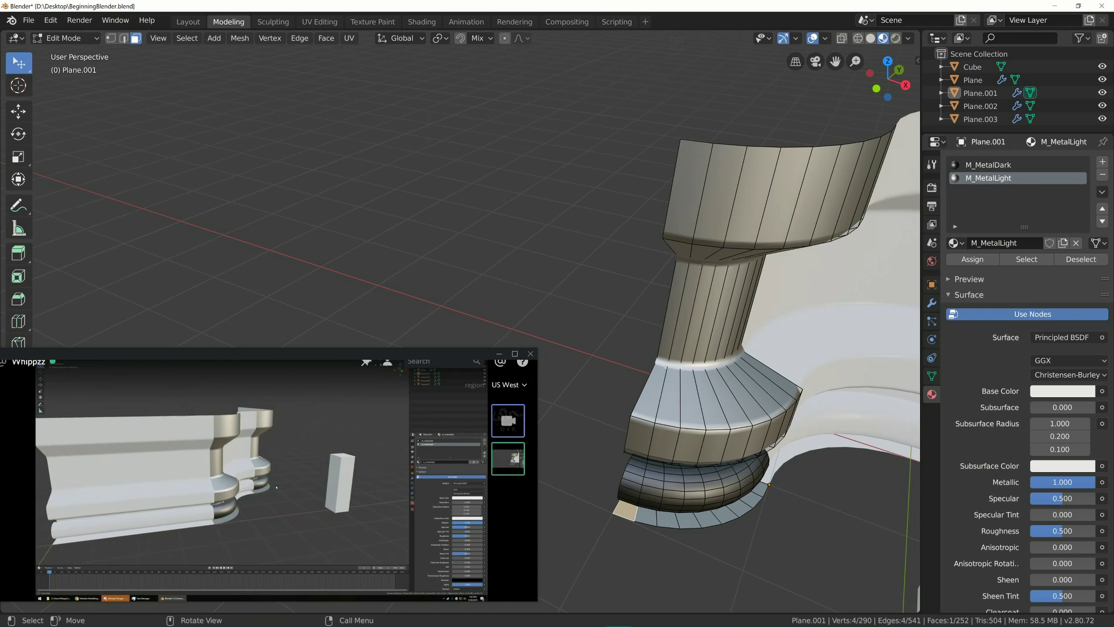
scroll(692, 345, "down", 3)
key("Tab")
middle_click_drag(693, 345, 636, 278)
- Give Plane.002 the existing M_MetalDark material and add a second slot holding M_MetalLight
left_click(636, 276)
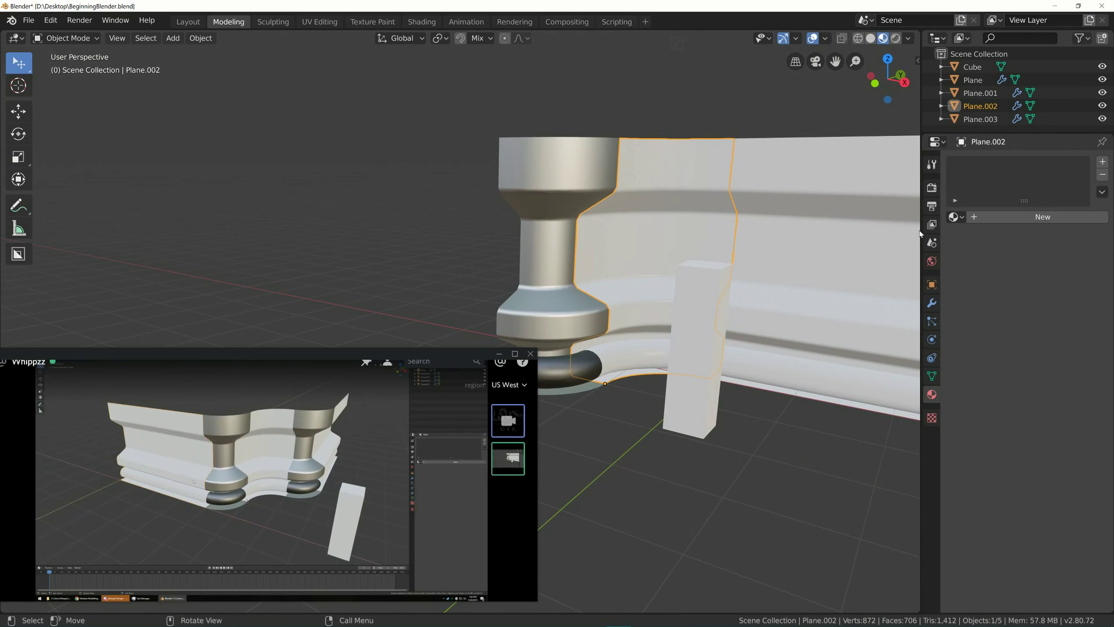
left_click(573, 292)
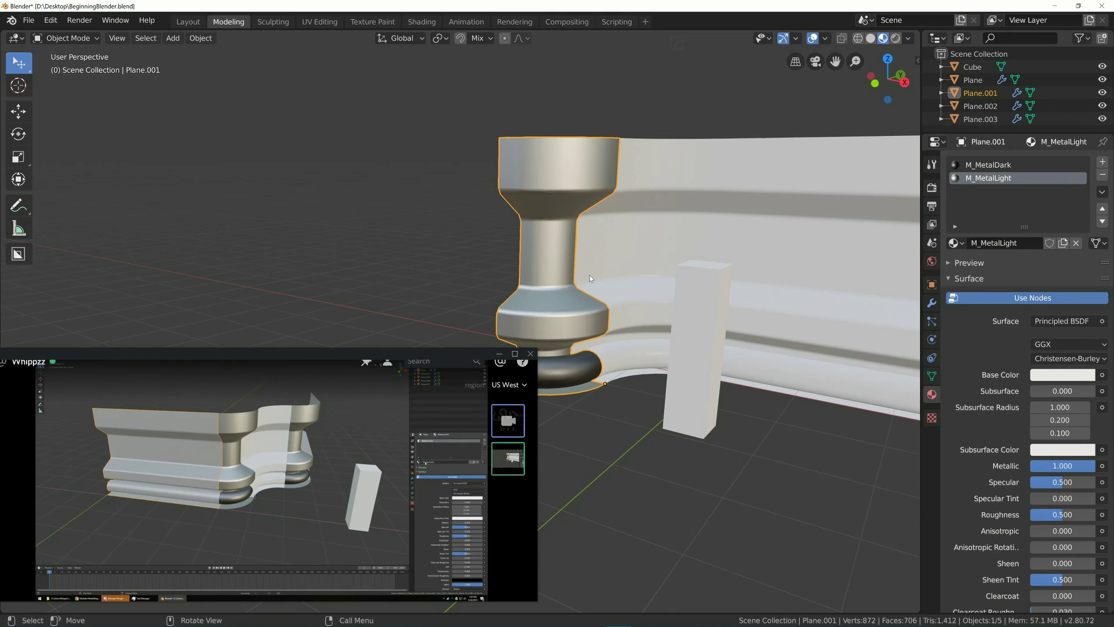
middle_click_drag(552, 254, 534, 275, "shift")
left_click(580, 275)
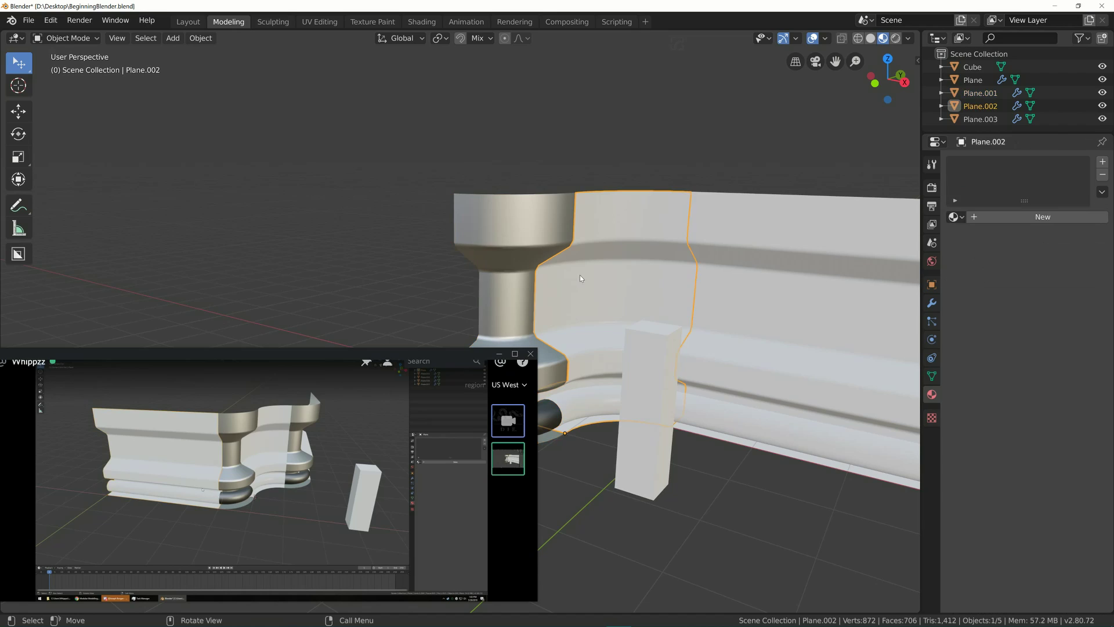
left_click(954, 218)
left_click(853, 236)
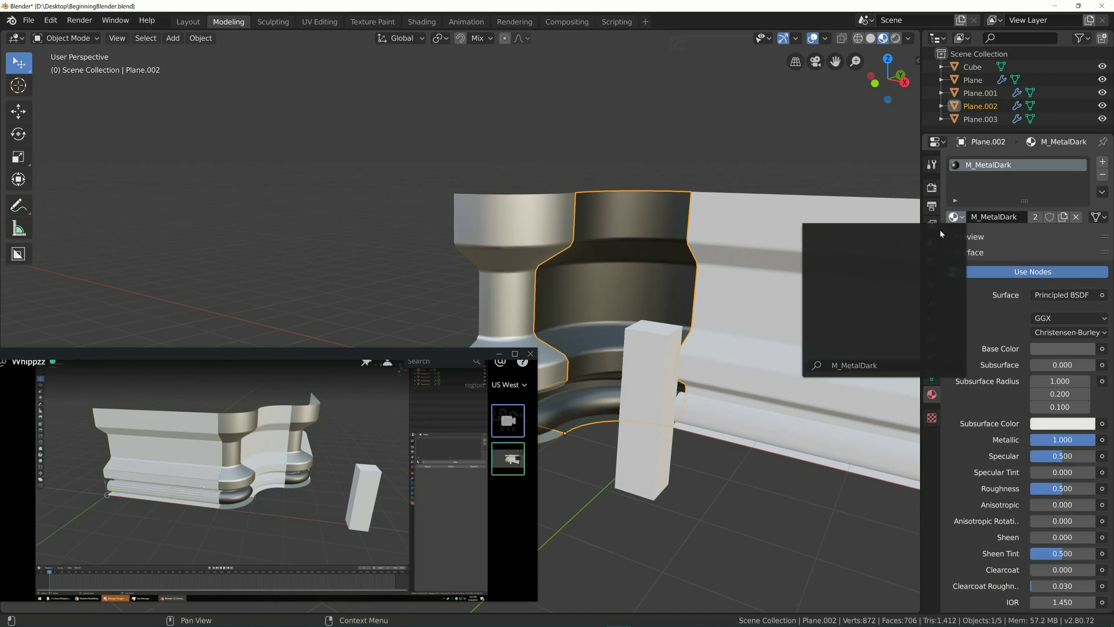
left_click(954, 217)
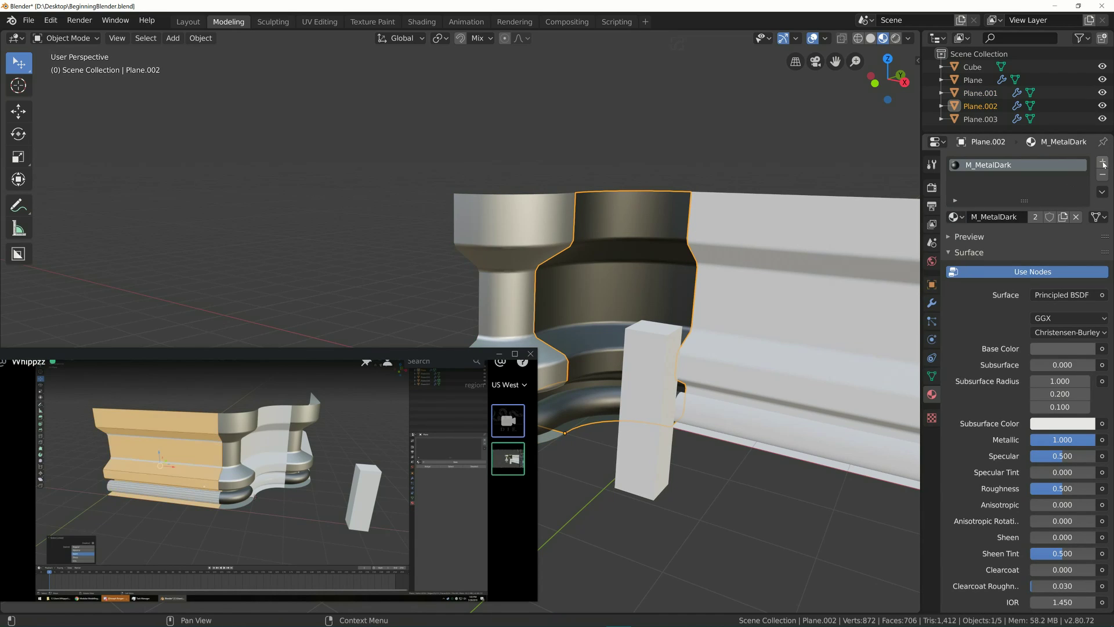
left_click(1102, 161)
left_click(954, 243)
left_click(938, 275)
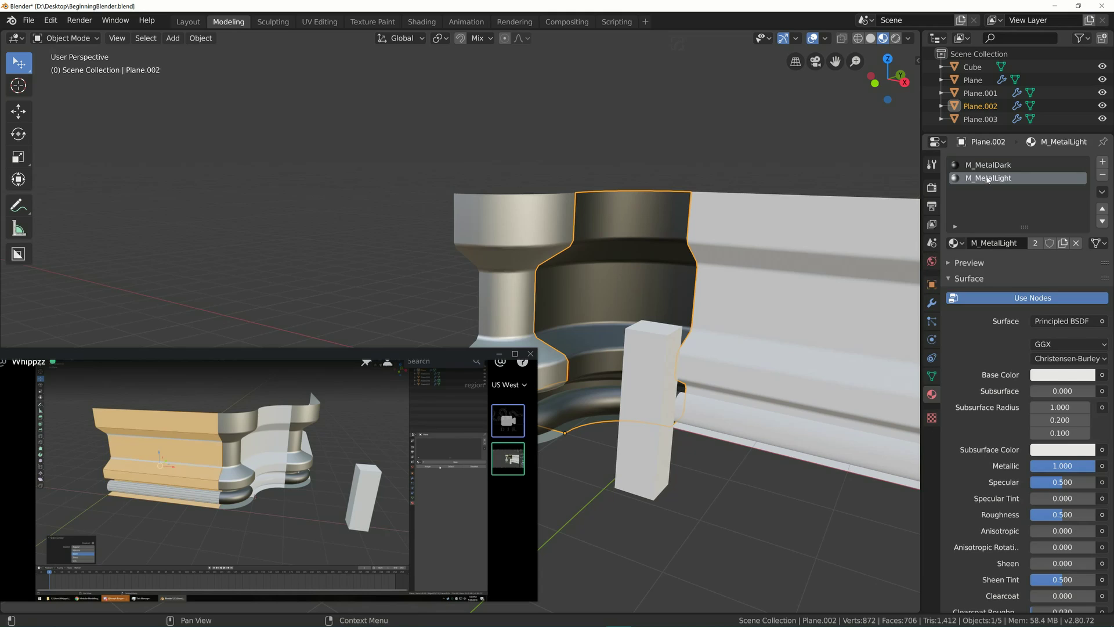
- Assign M_MetalLight to all linked faces of Plane.002 except the rounded tube at its base
scroll(902, 224, "up", 3)
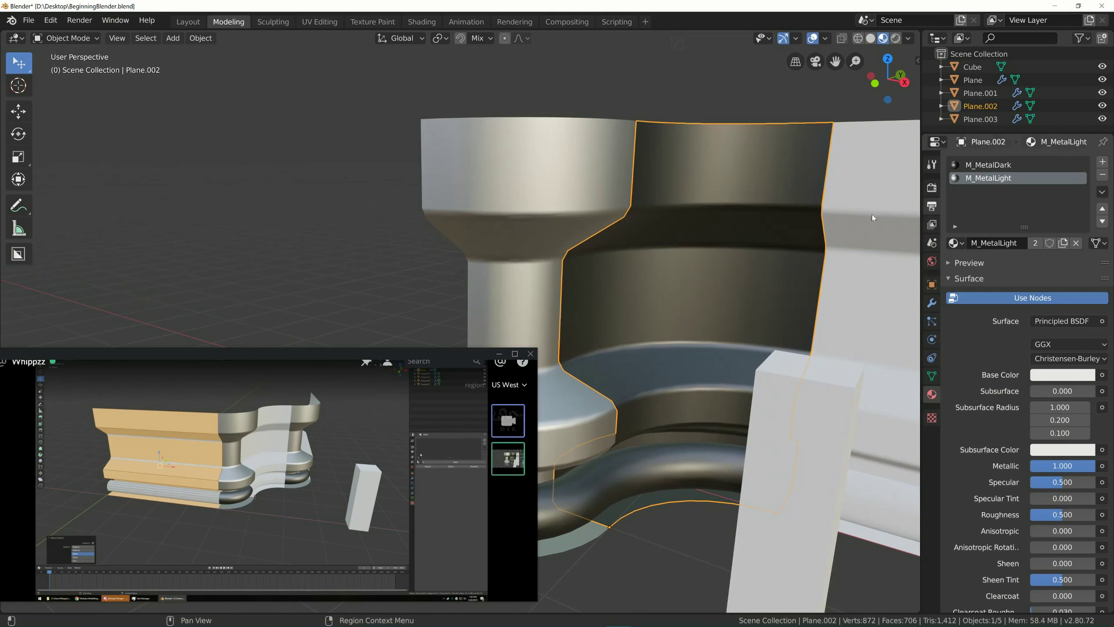
scroll(711, 256, "up", 2)
key("Tab")
key("ctrl+l")
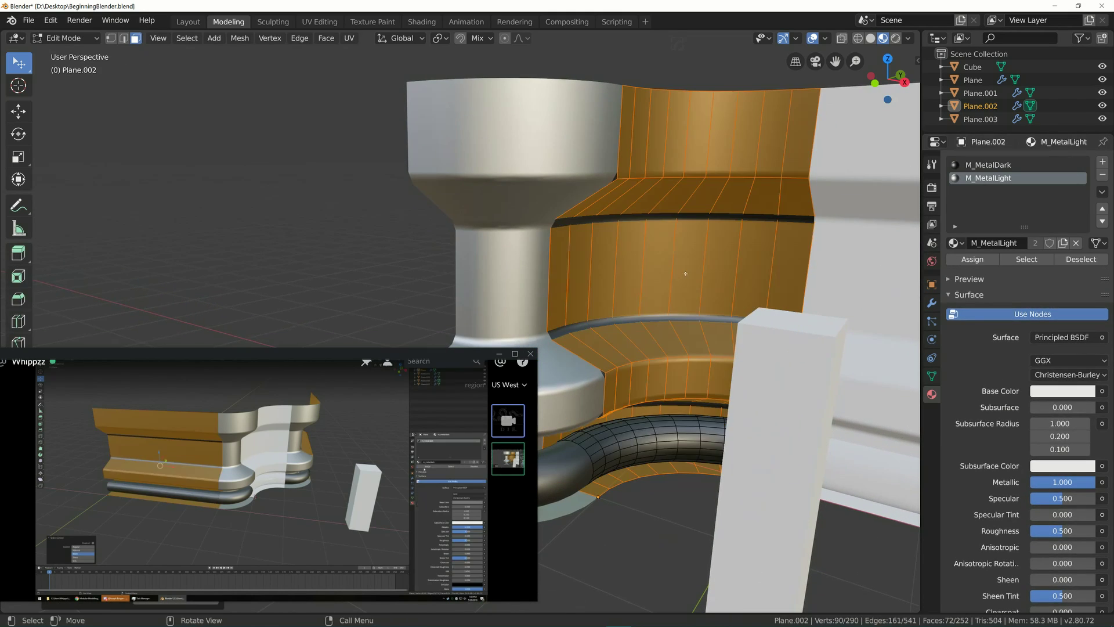
left_click(972, 259)
key("Tab")
scroll(638, 271, "down", 4)
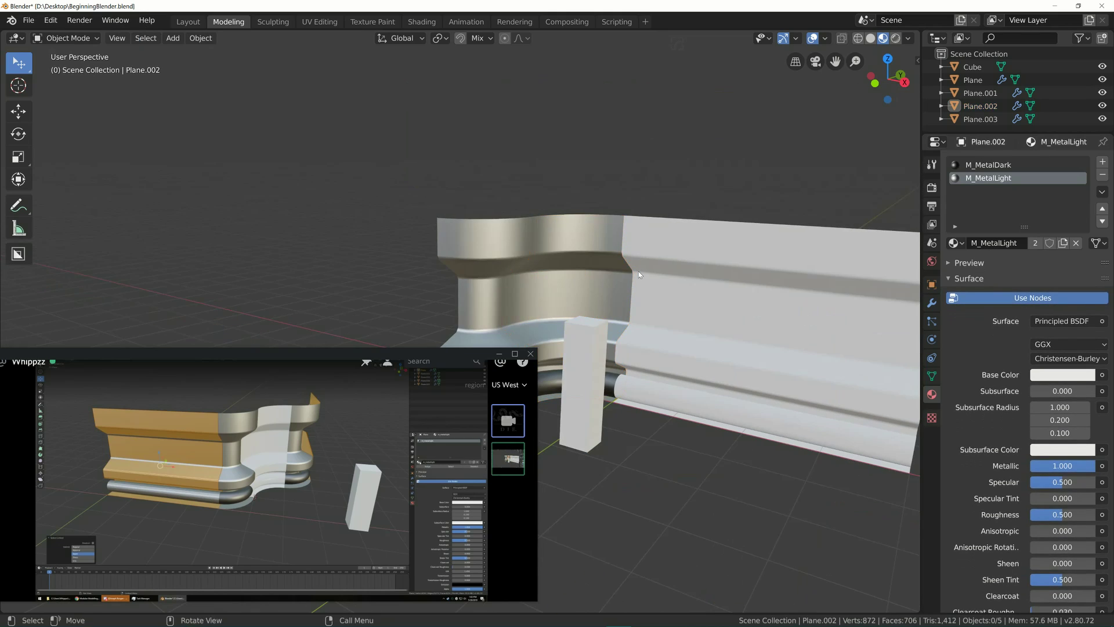
- Give the straight Plane piece the existing M_MetalDark material and add a second slot holding M_MetalLight
middle_click_drag(622, 233, 644, 281)
key("Tab")
key("Tab")
left_click(709, 275)
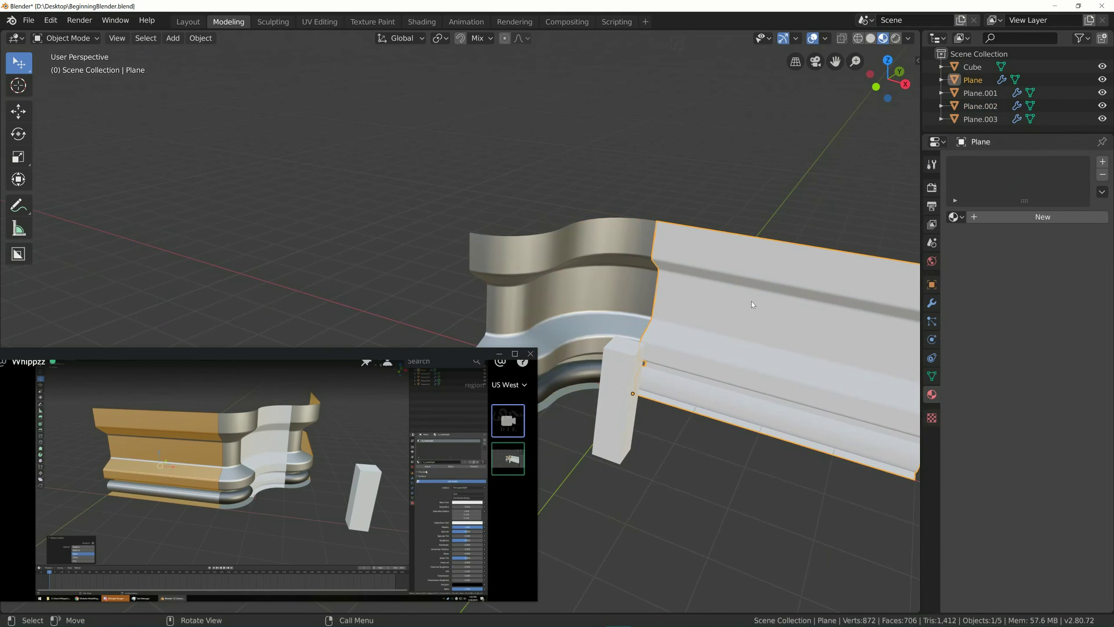
left_click(953, 216)
left_click(848, 236)
left_click(1103, 162)
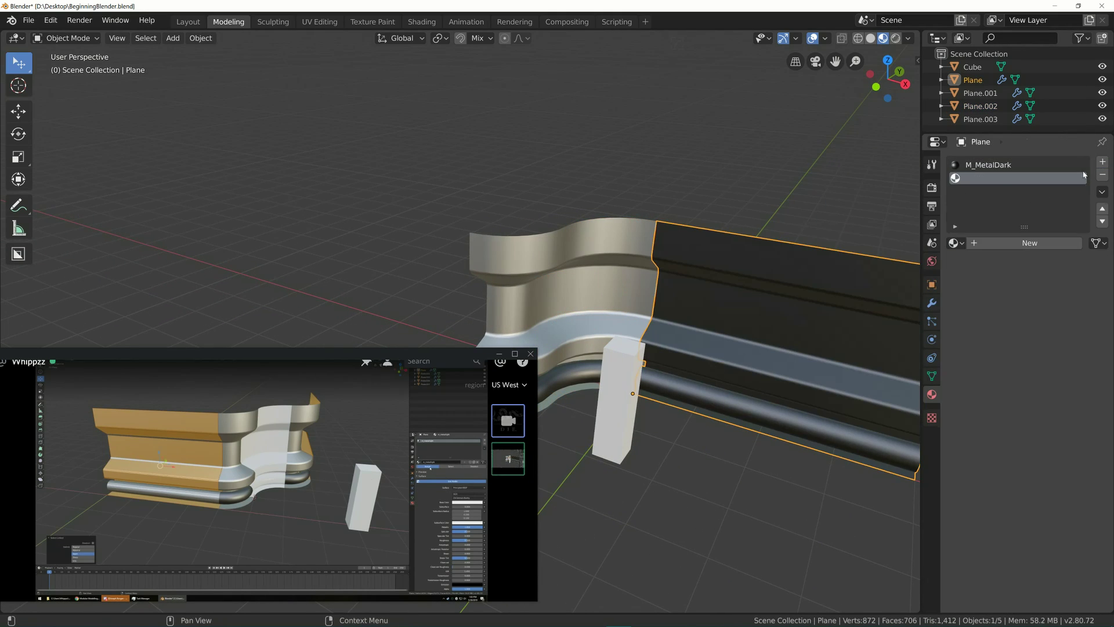
left_click(954, 243)
left_click(845, 275)
- Assign M_MetalLight to the faces of the straight Plane piece other than its rounded bottom tube
key("Tab")
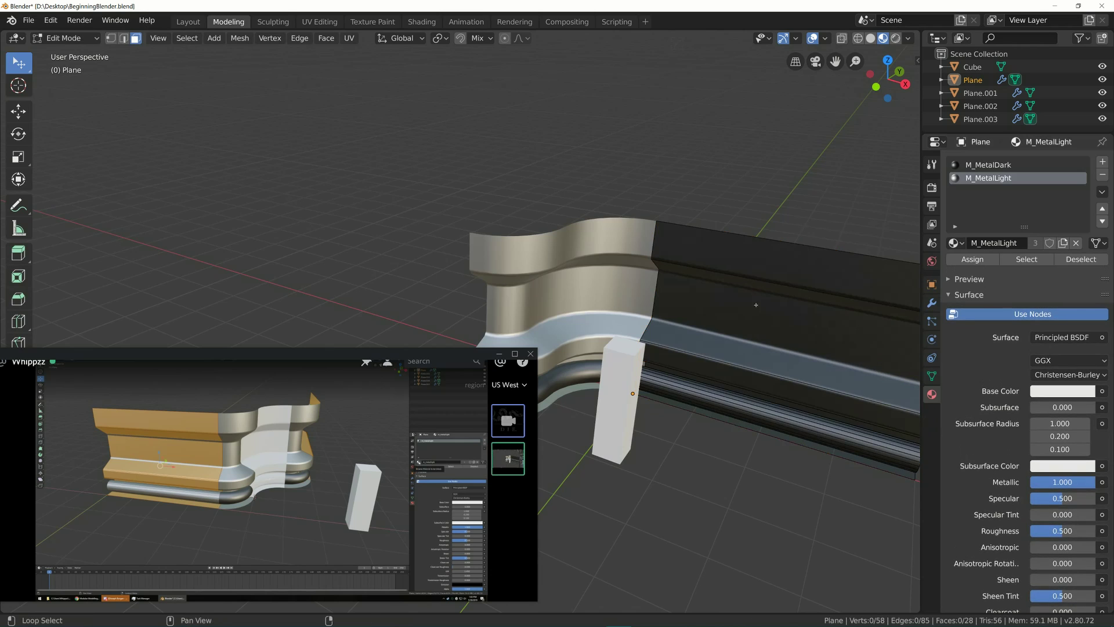
key("l")
left_click(973, 258)
key("Tab")
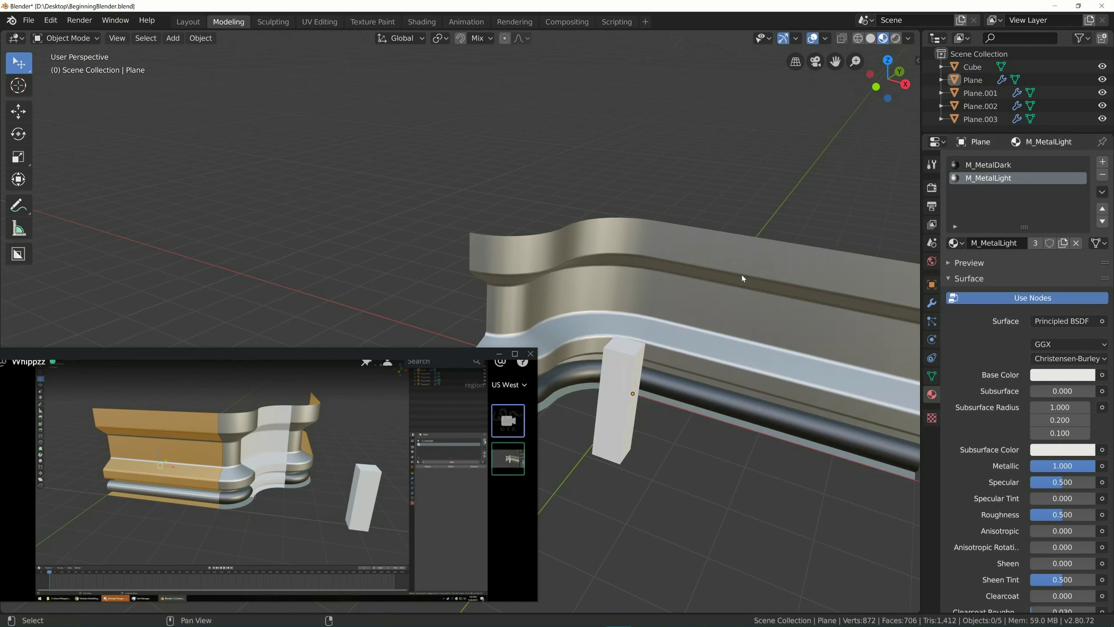
- Save the file and inspect the light and dark metal shading across the moulding pieces
key("ctrl+s")
scroll(674, 251, "down", 4)
mouse_move(674, 251)
middle_mouse_down("shift")
mouse_move(760, 203)
mouse_move(666, 264)
middle_mouse_up("shift")
scroll(748, 214, "down", 2)
scroll(690, 252, "up", 5)
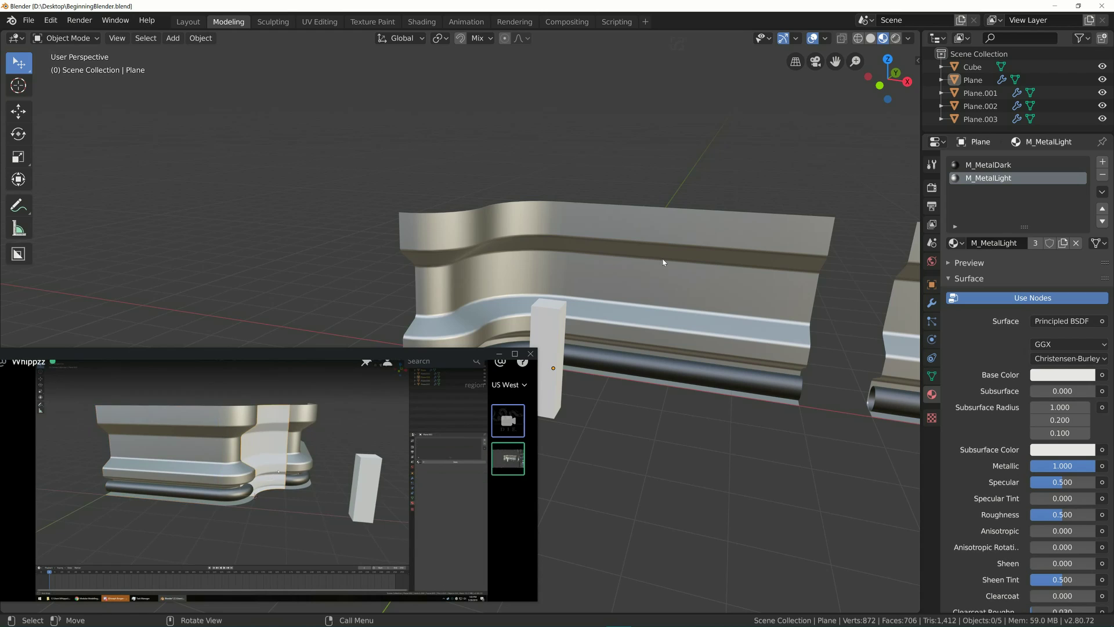
scroll(664, 262, "up", 5)
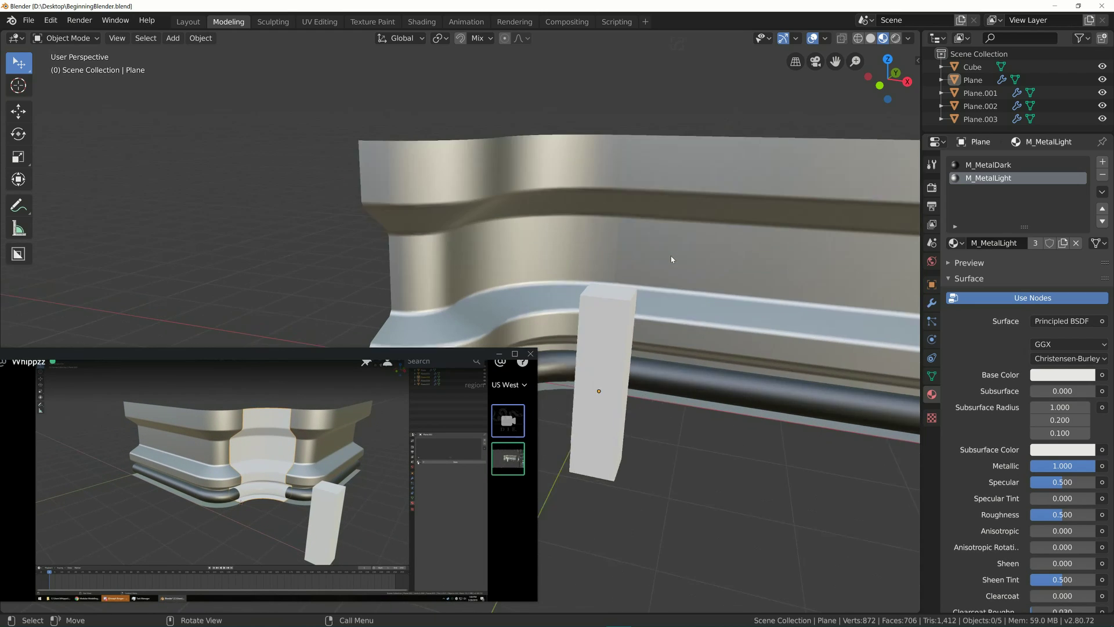
scroll(609, 267, "down", 5)
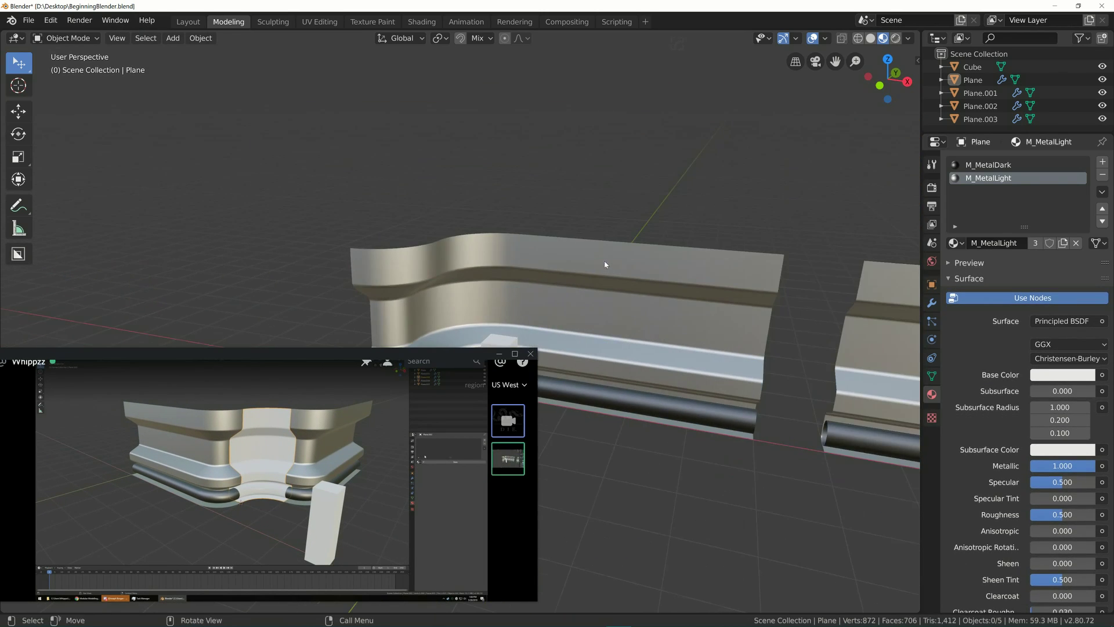
middle_click_drag(605, 264, 610, 225)
key("ctrl+s")
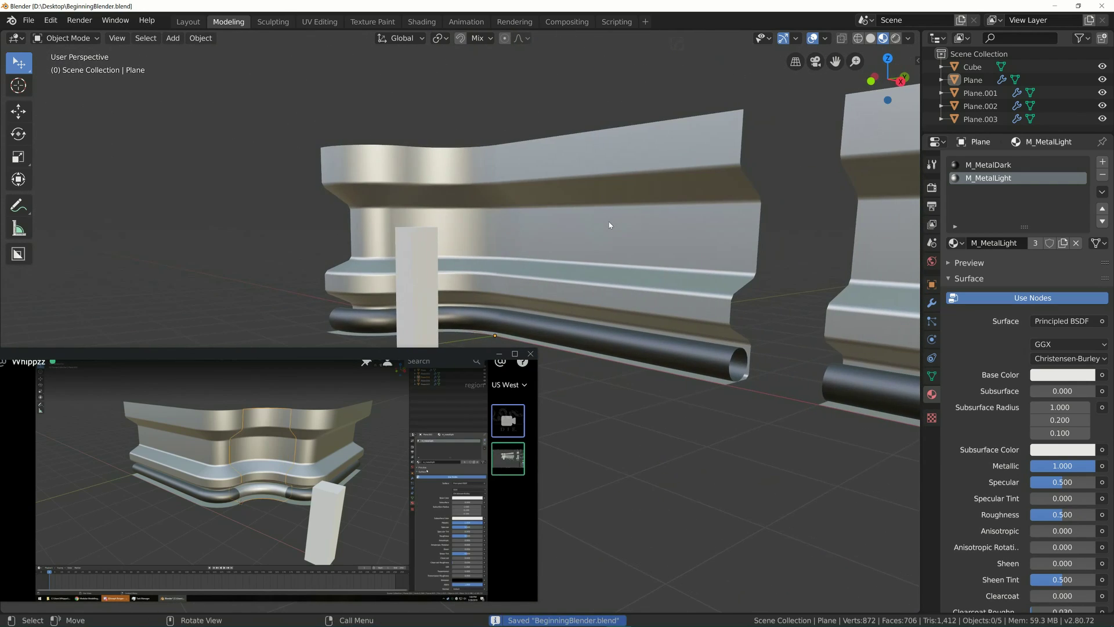
- Move the separate straight piece Plane.003 along the X axis so it butts against the end of the Plane piece
scroll(609, 225, "down", 2)
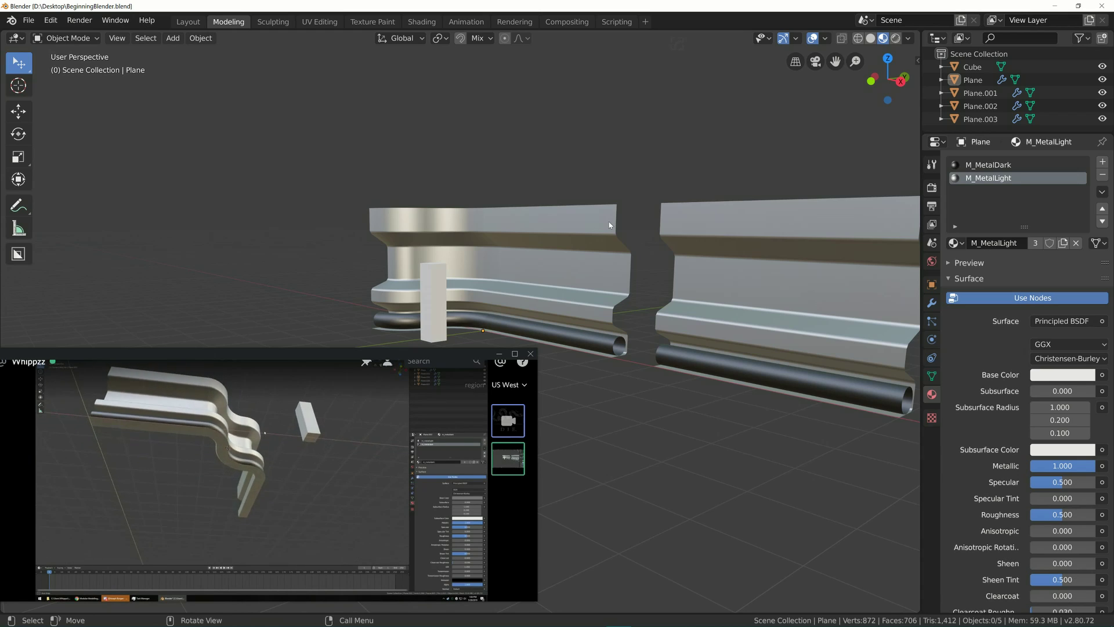
left_click(712, 294)
key("g")
key("x")
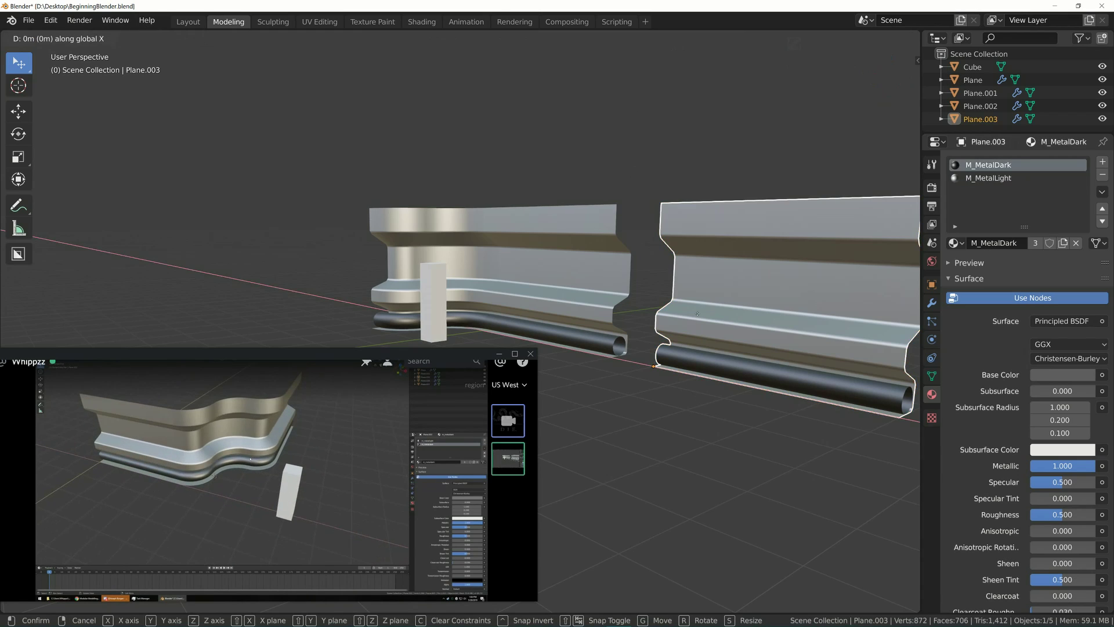
left_click(656, 314)
middle_click_drag(657, 314, 669, 315)
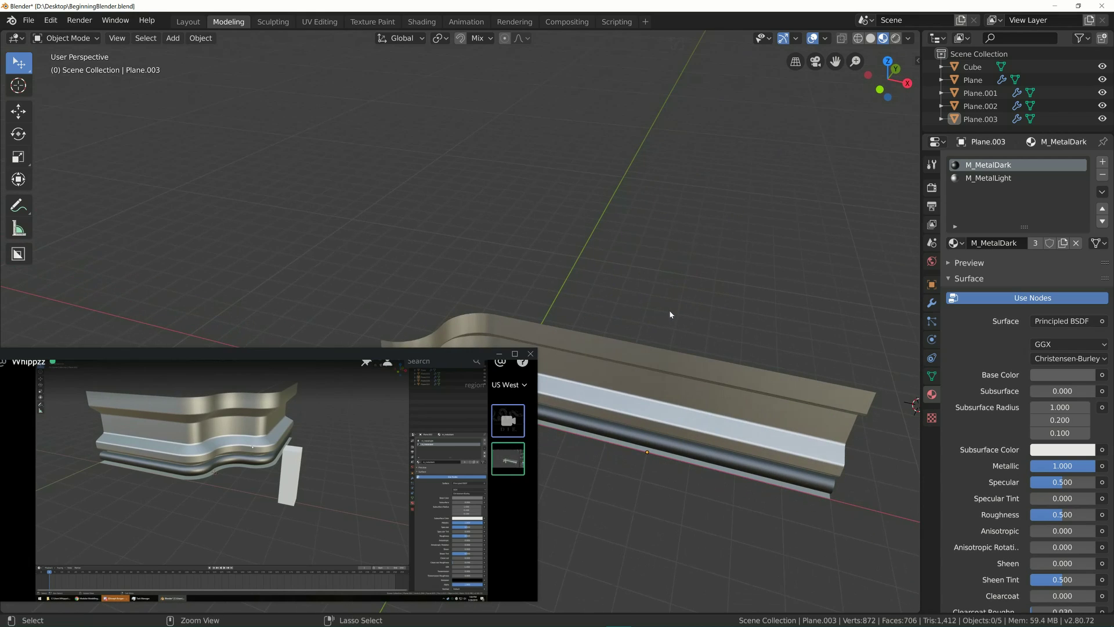
- Move the straight piece Plane.003 along the X axis away from the Plane piece, leaving a gap, and save the file
scroll(690, 310, "down", 2)
left_click(772, 335)
key("g")
key("x")
left_click(826, 340)
key("ctrl+s")
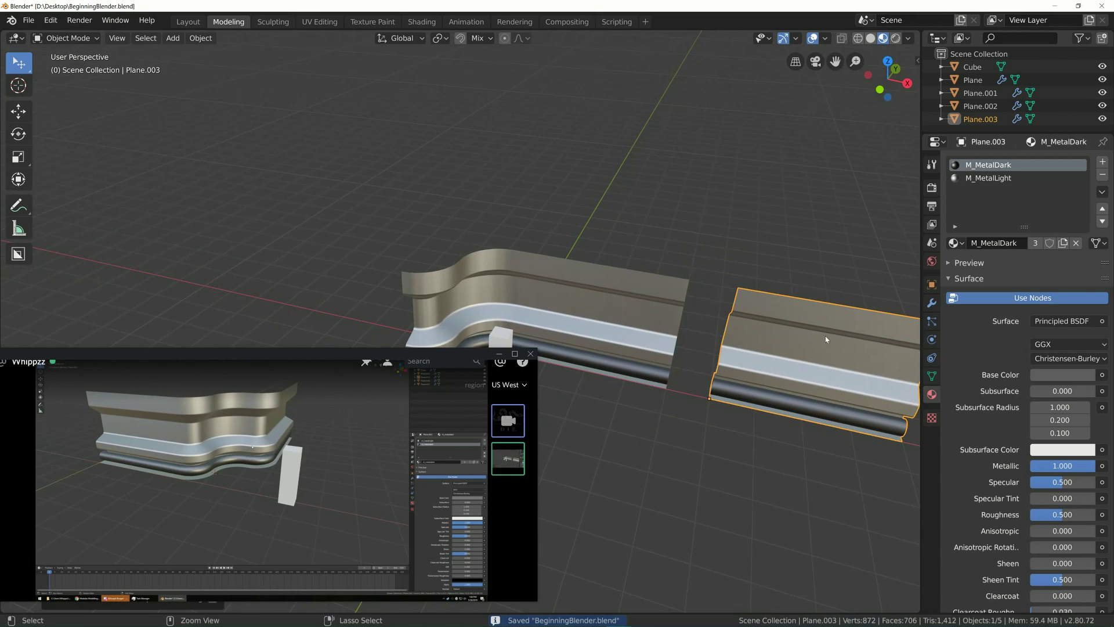
- Inspect the joint between the corner and Plane pieces up close and compare with the modular breakdown image in the Google Docs tutorial document
key("alt+a")
middle_click_drag(800, 326, 602, 326)
left_click(628, 288)
scroll(629, 288, "up", 4)
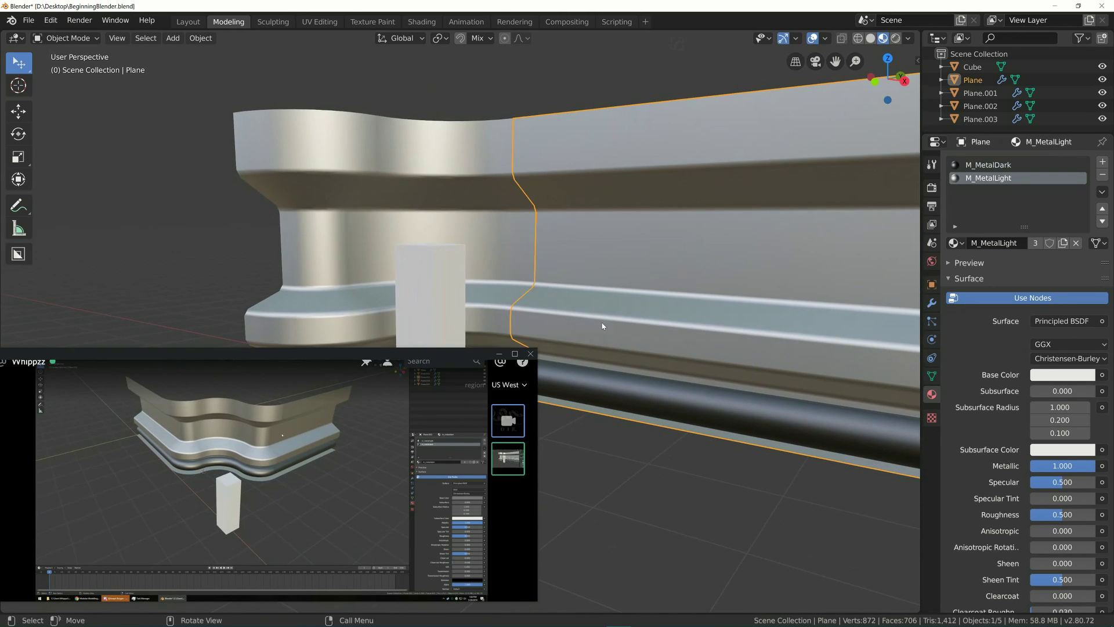
key("alt+a")
key("alt+Tab")
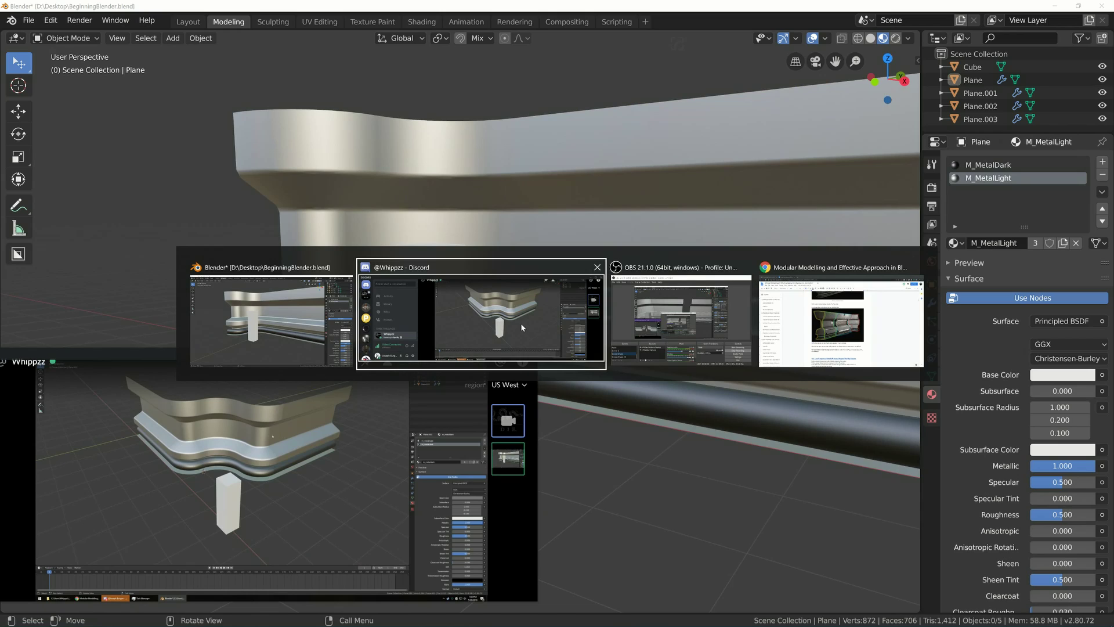
left_click(794, 332)
scroll(794, 332, "down", 2)
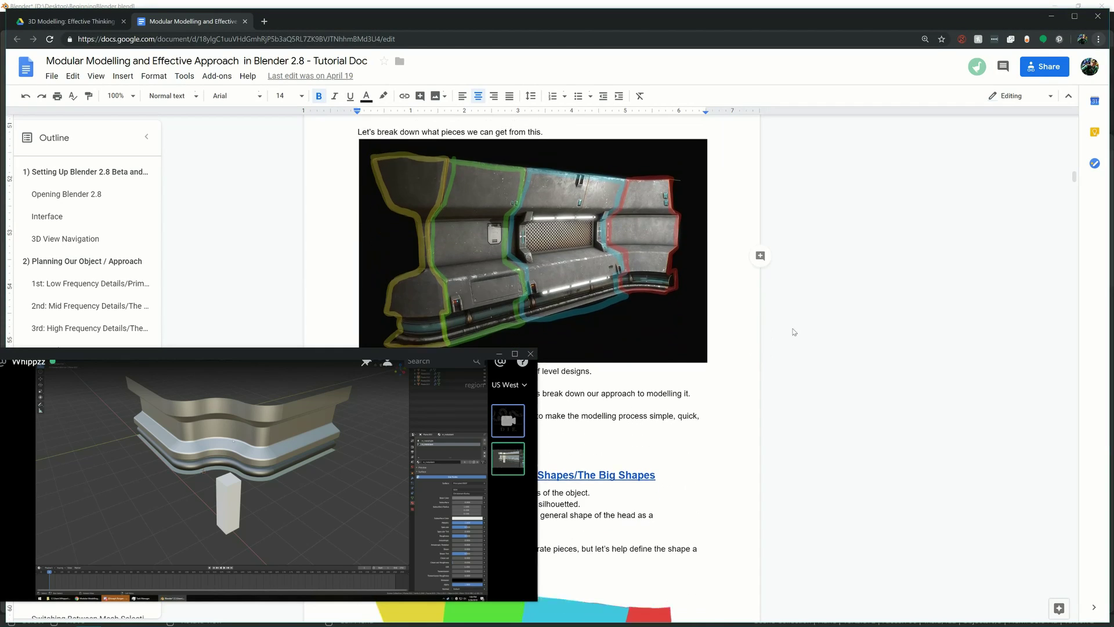
key("alt+Tab")
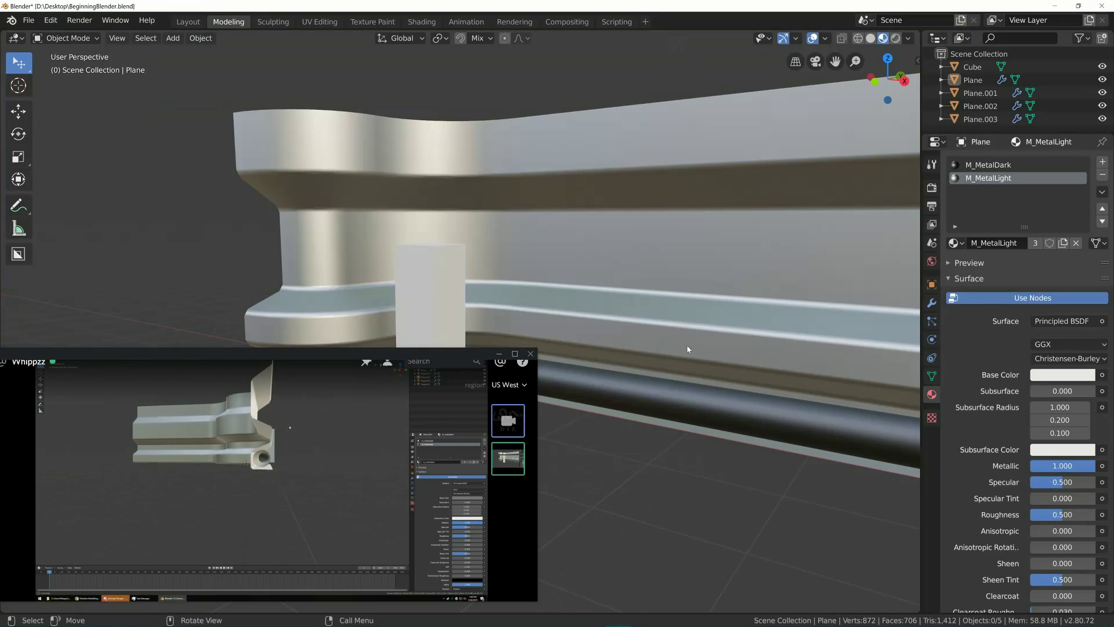
- Enter Edit Mode on the Plane piece, place the 3D cursor on its light ledge face and save the file
middle_click_drag(687, 344, 480, 301)
scroll(597, 303, "up", 3)
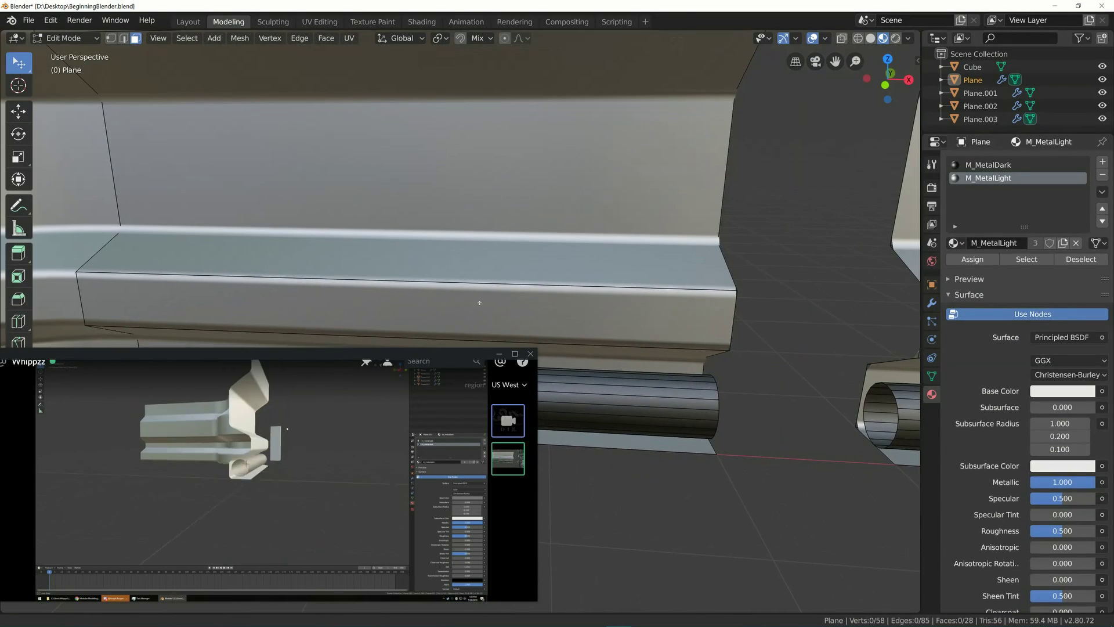
scroll(597, 310, "down", 1)
key("shift+s")
left_click(618, 289)
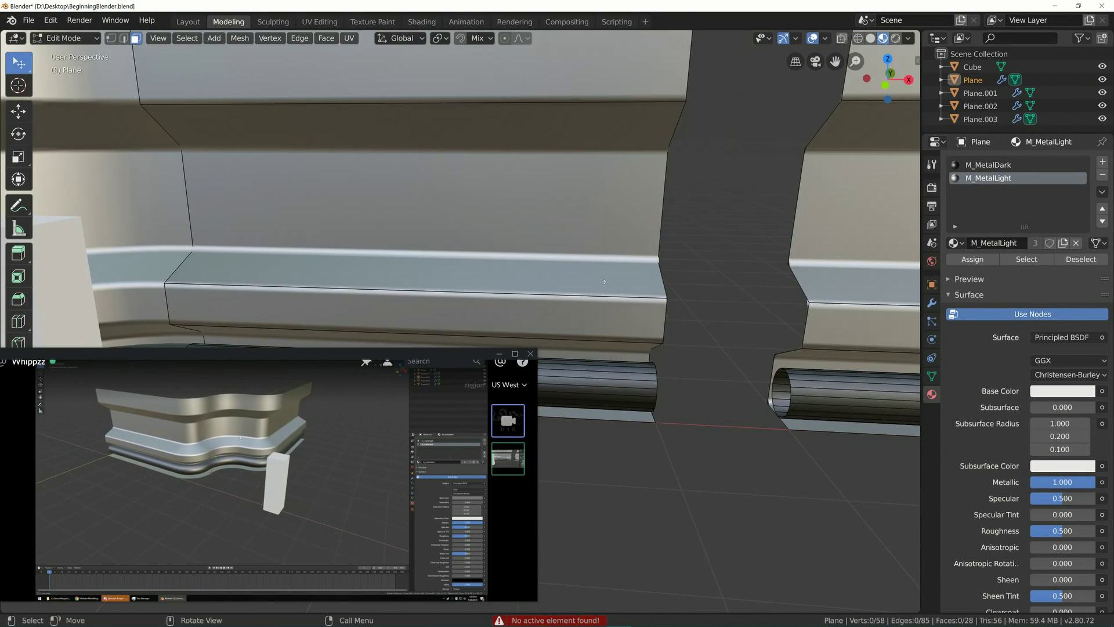
middle_click_drag(630, 290, 575, 318)
key("ctrl+s")
- Check the Preferences and the viewport shading options, and activate the Cursor tool
left_click(26, 20)
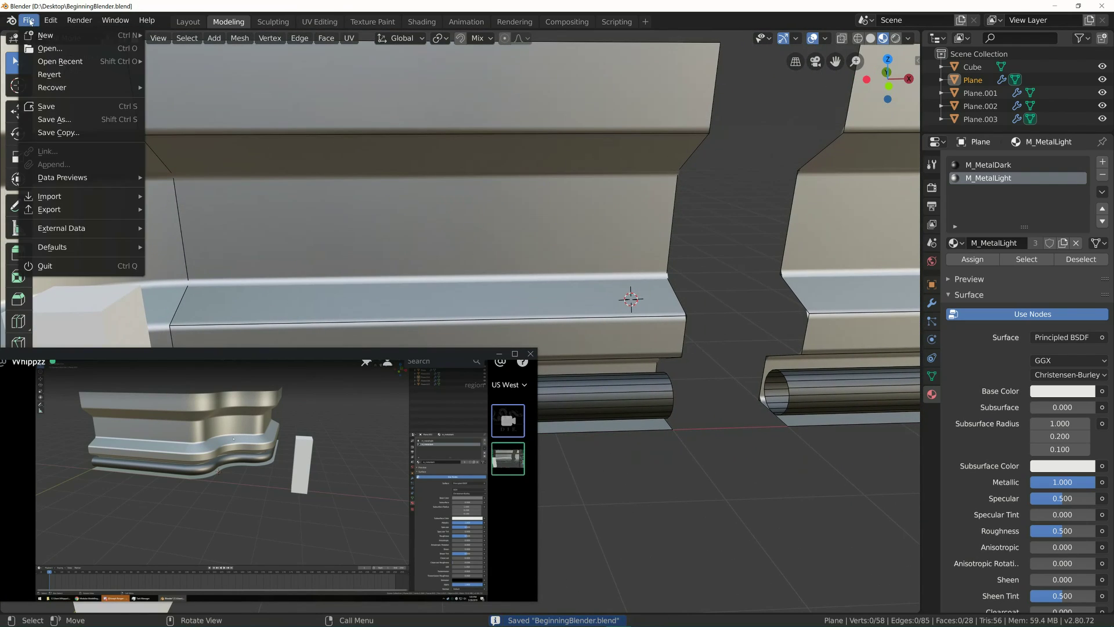
mouse_move(50, 19)
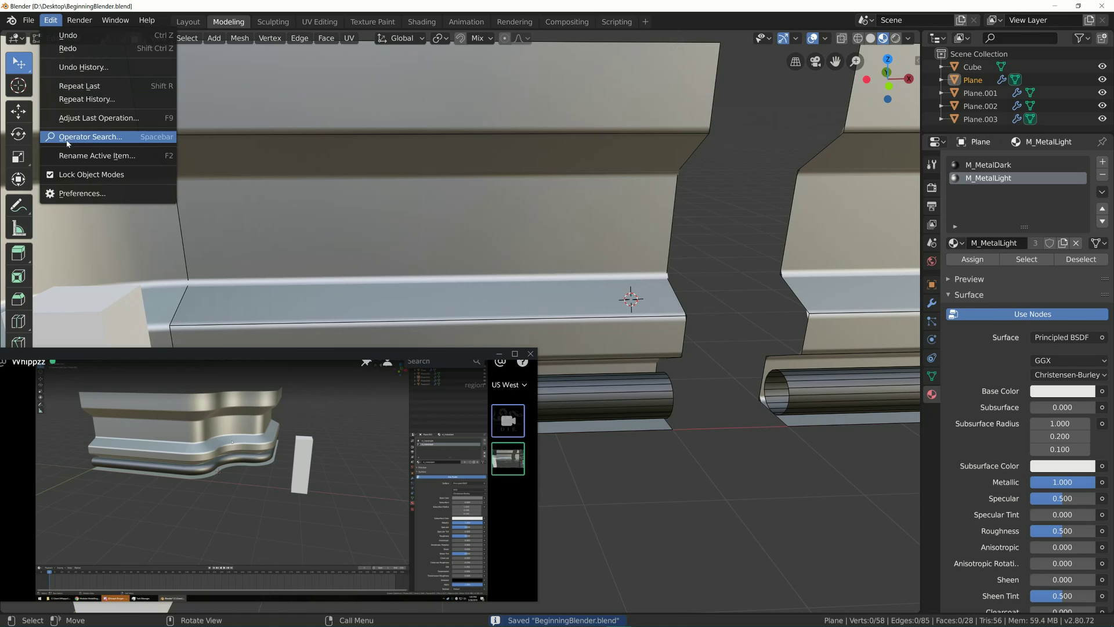
left_click(78, 194)
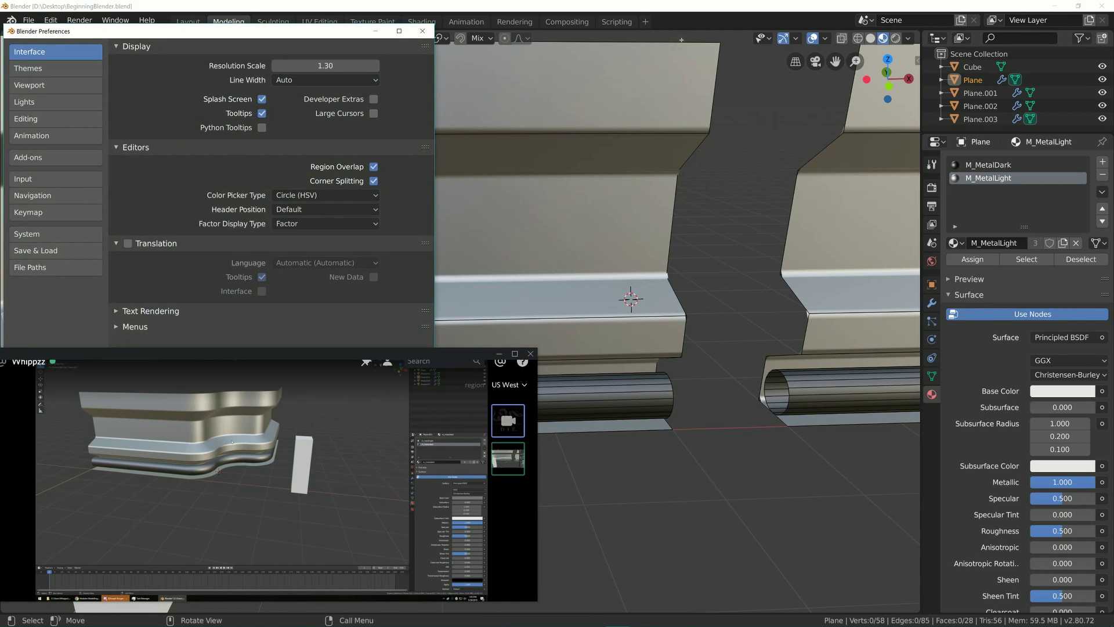
left_click(2, 152)
left_click(909, 39)
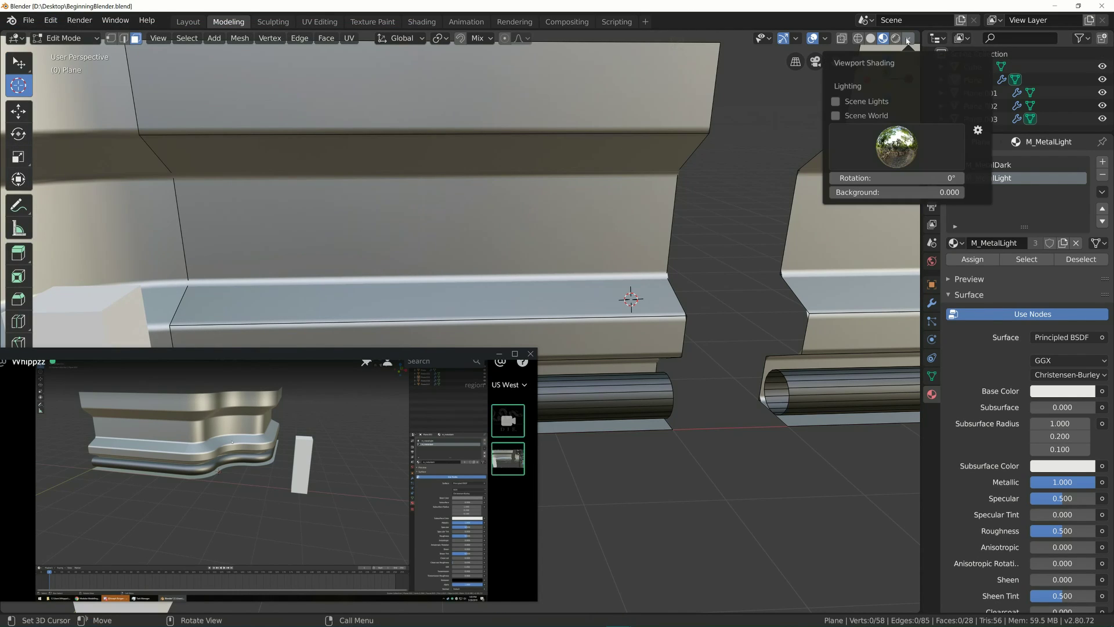
left_click(908, 39)
- Show the Cursor tool's settings in the 3D view and set its orientation to Geometry
key("n")
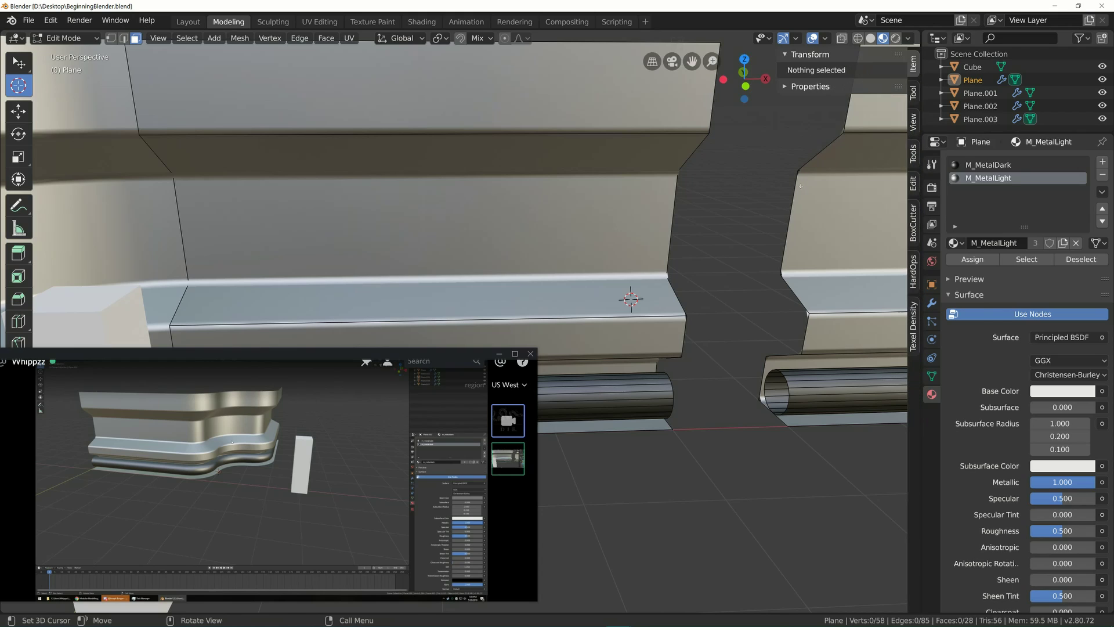
left_click(913, 93)
left_click(872, 114)
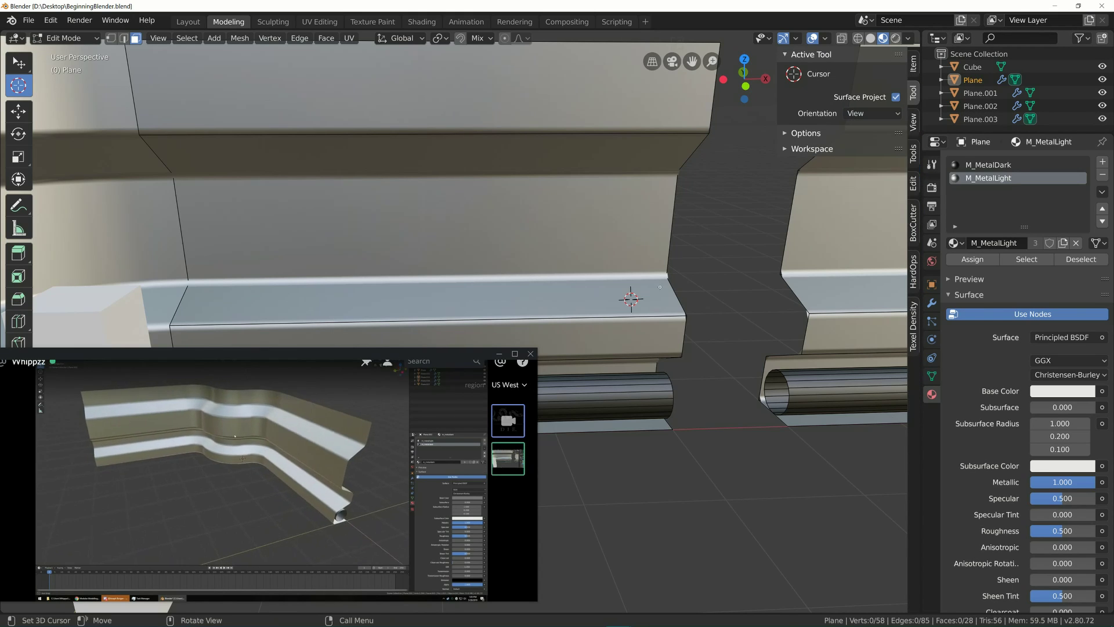
scroll(648, 297, "down", 3)
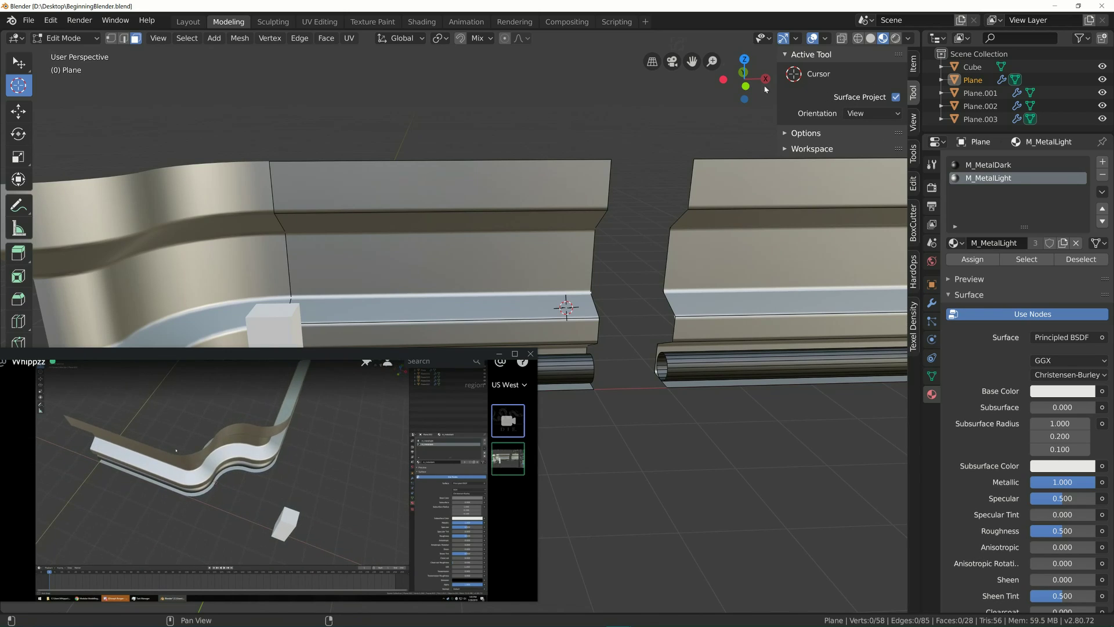
middle_click_drag(566, 307, 573, 264)
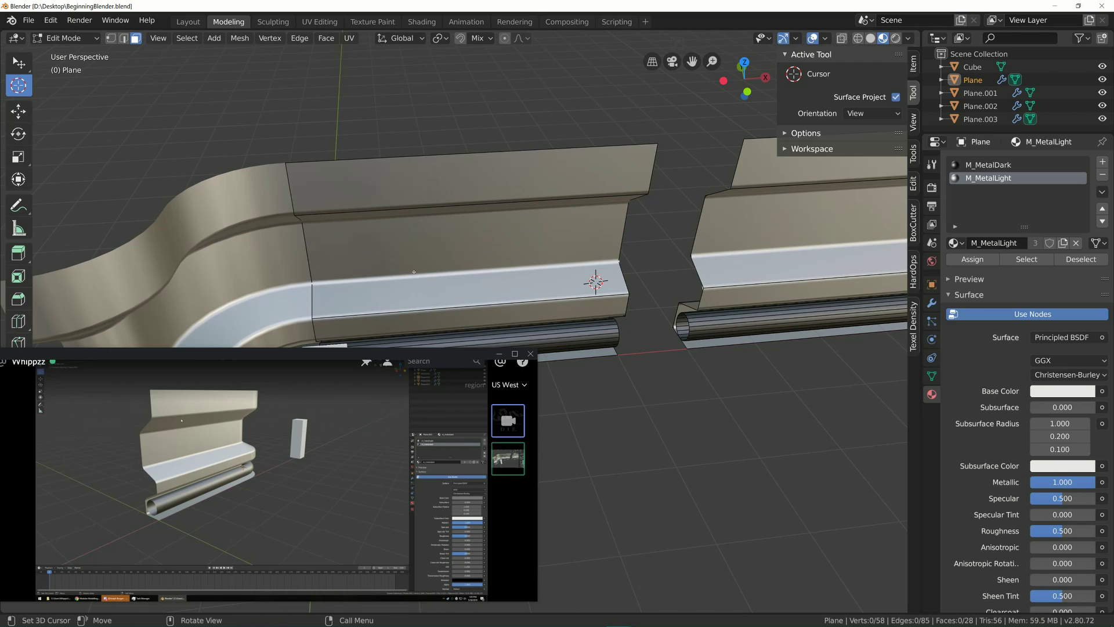
key("n")
key("n")
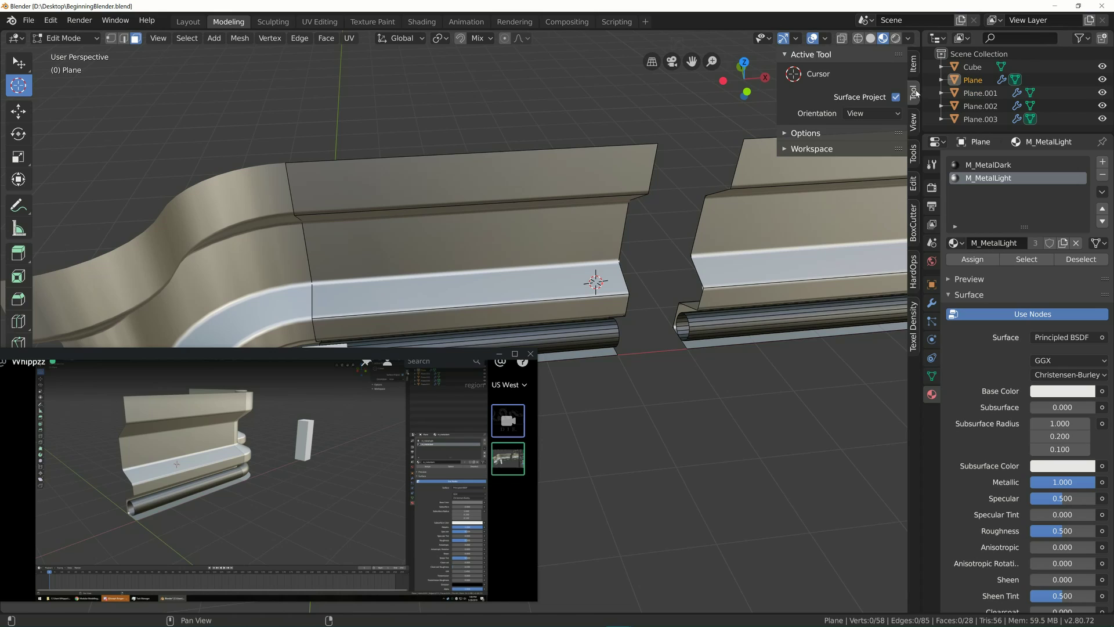
left_click(862, 116)
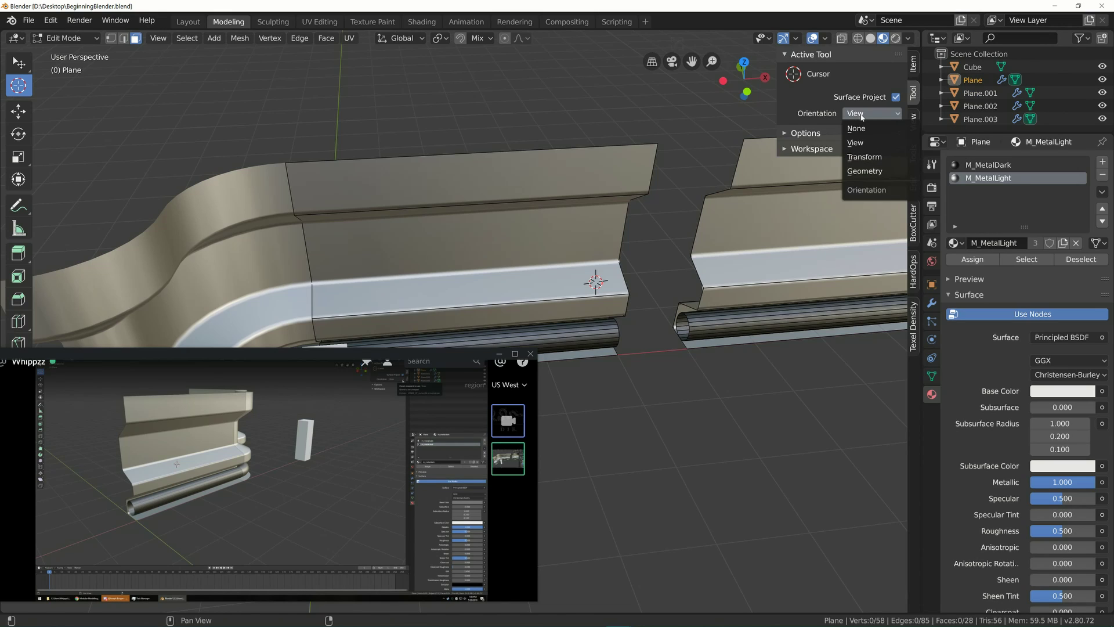
left_click(865, 171)
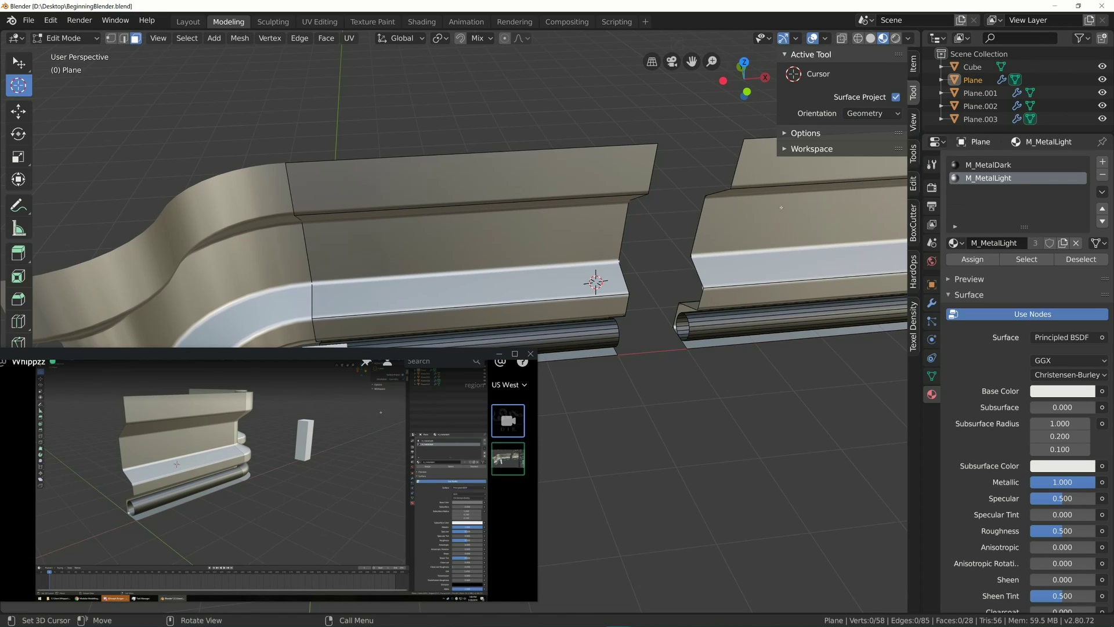
- Place the 3D cursor at several spots along the light ledge face of the straight Plane piece, near its open end
middle_click_drag(586, 288, 597, 265, "shift")
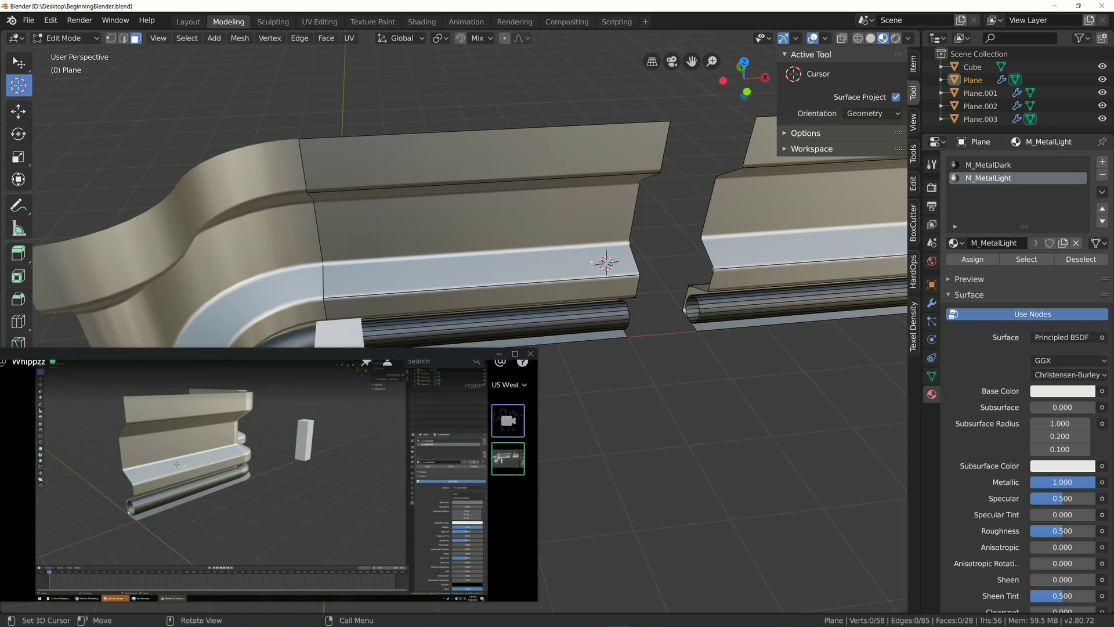
middle_click_drag(551, 259, 567, 278)
left_click(533, 259)
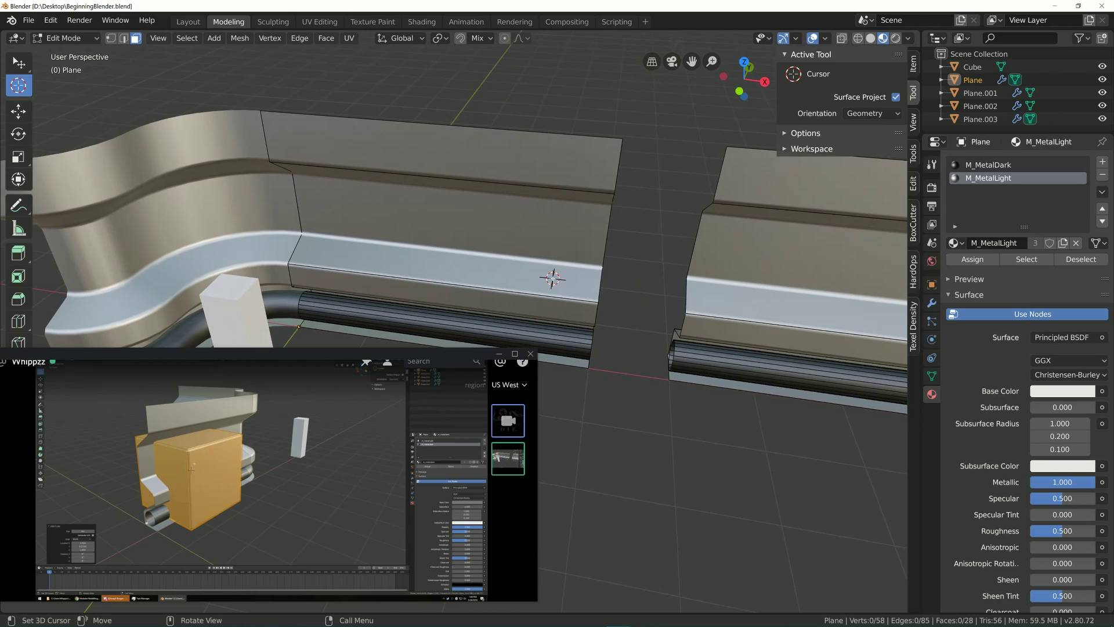
left_click(518, 275)
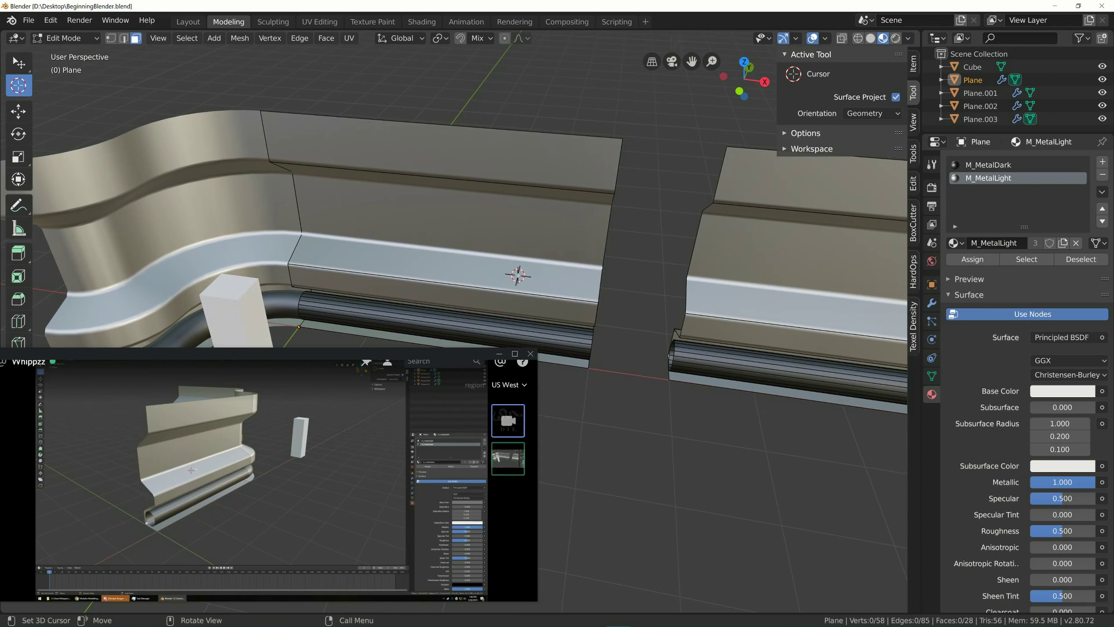
left_click(563, 280)
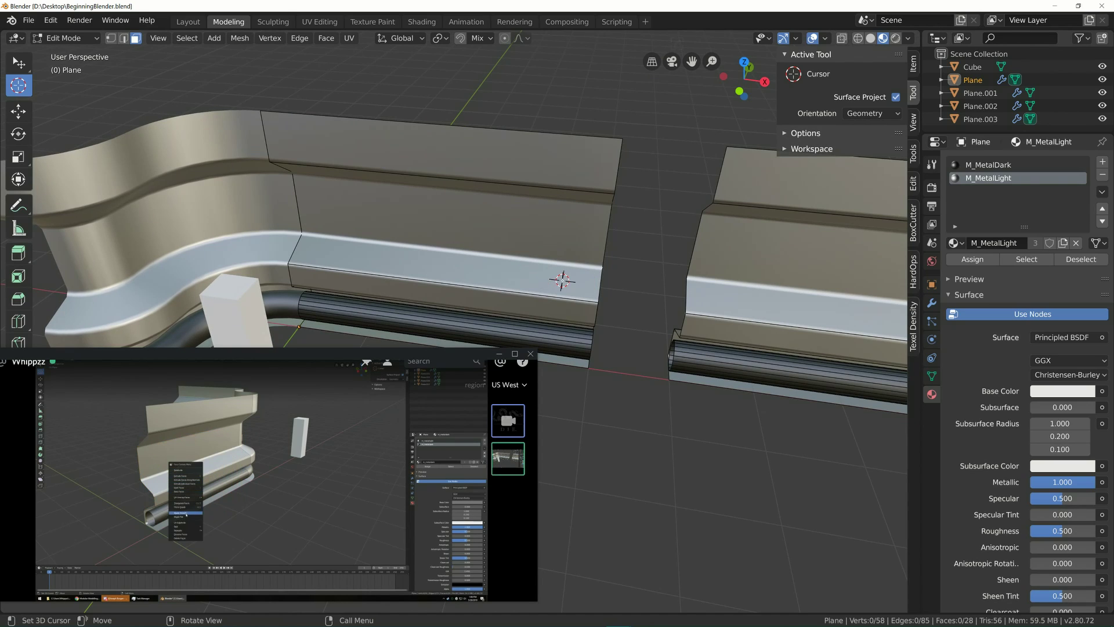
left_click(527, 277)
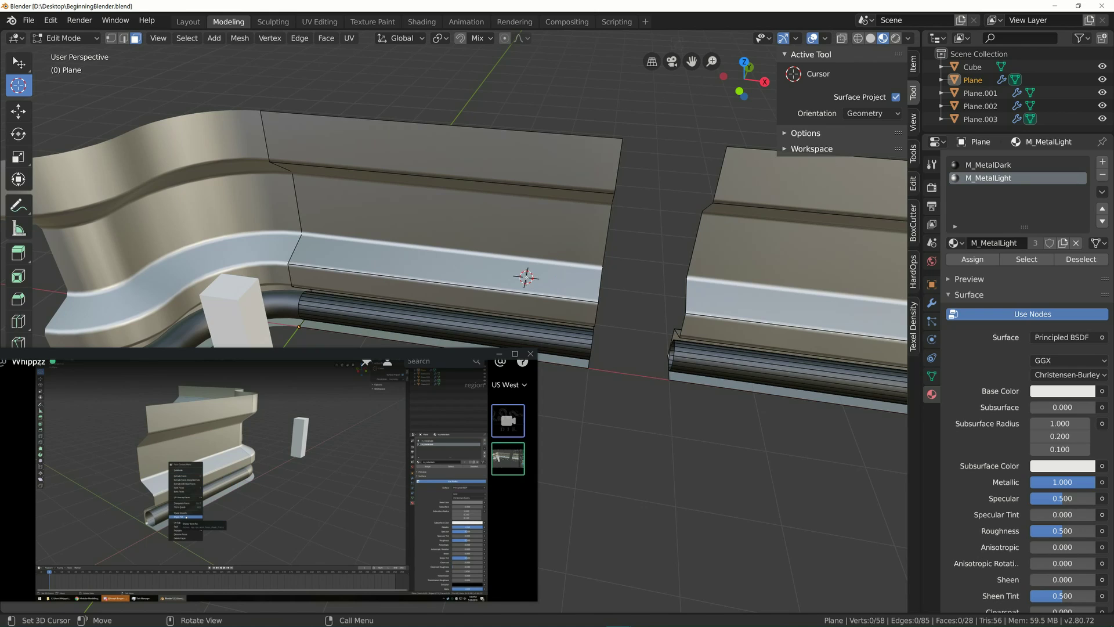
- Try the Cursor tool by placing the 3D cursor on the upper wall and ledge faces of the left straight panel
left_click(468, 268)
left_click(539, 278)
left_click(553, 231)
middle_click_drag(553, 231, 476, 92)
left_click(491, 178)
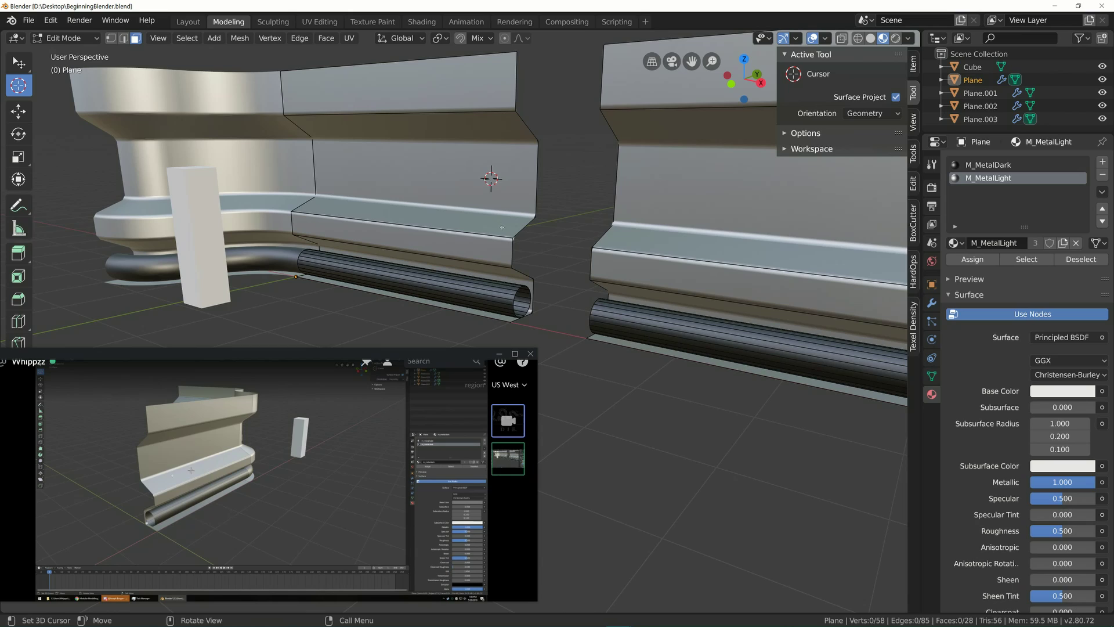
left_click(483, 223)
left_click(505, 166)
left_click(484, 225)
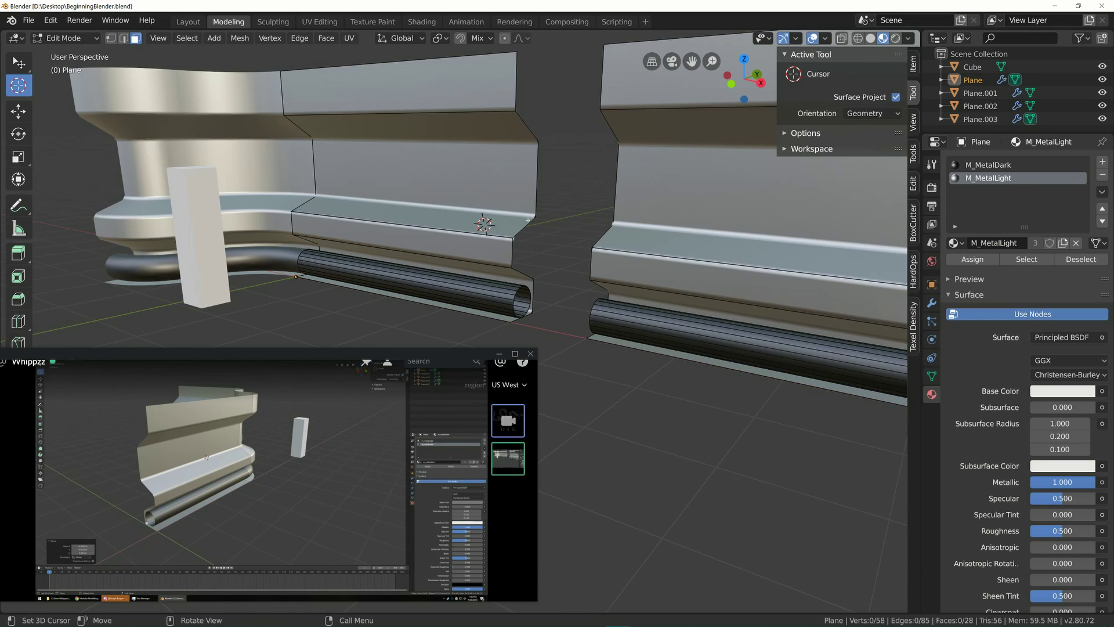
- Reposition the 3D cursor across the left straight panel's wall, finishing on its light ledge
right_click_drag(490, 199, 485, 149, "shift")
right_click_drag(440, 130, 470, 200, "shift")
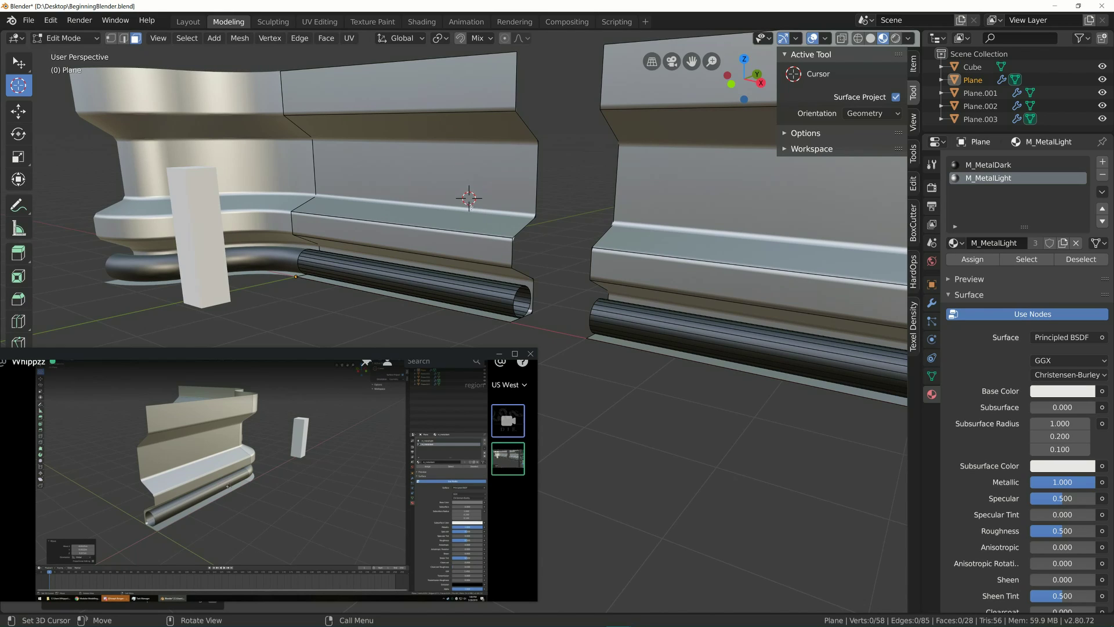
left_click(32, 20)
mouse_move(49, 15)
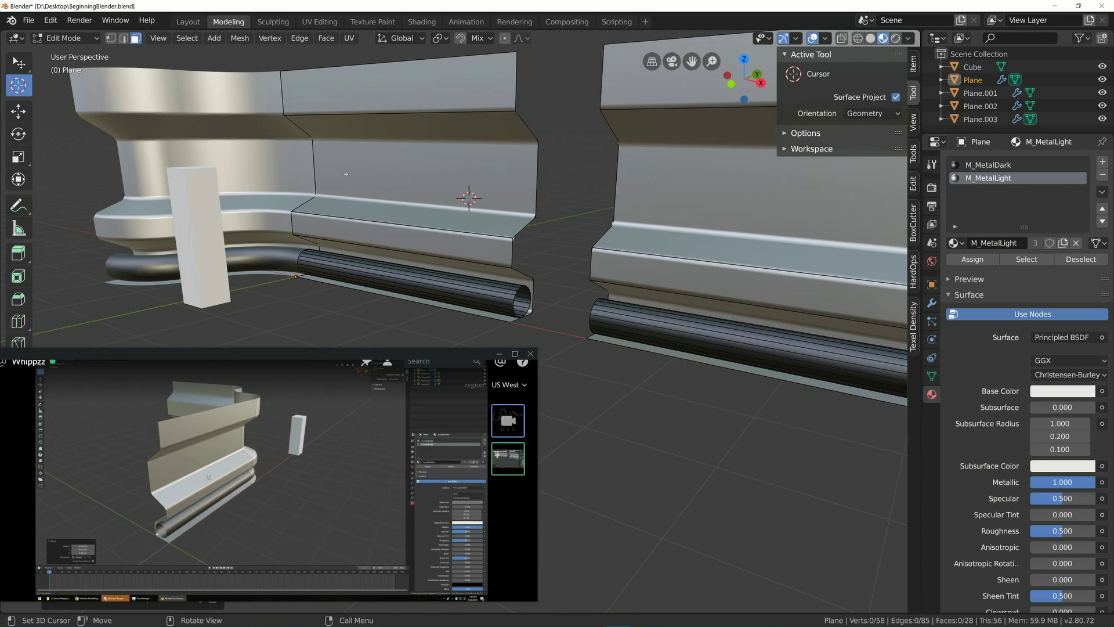
left_click(458, 220)
- Open the Keymap settings in Blender Preferences, with the preferences window moved beside the model
left_click(50, 20)
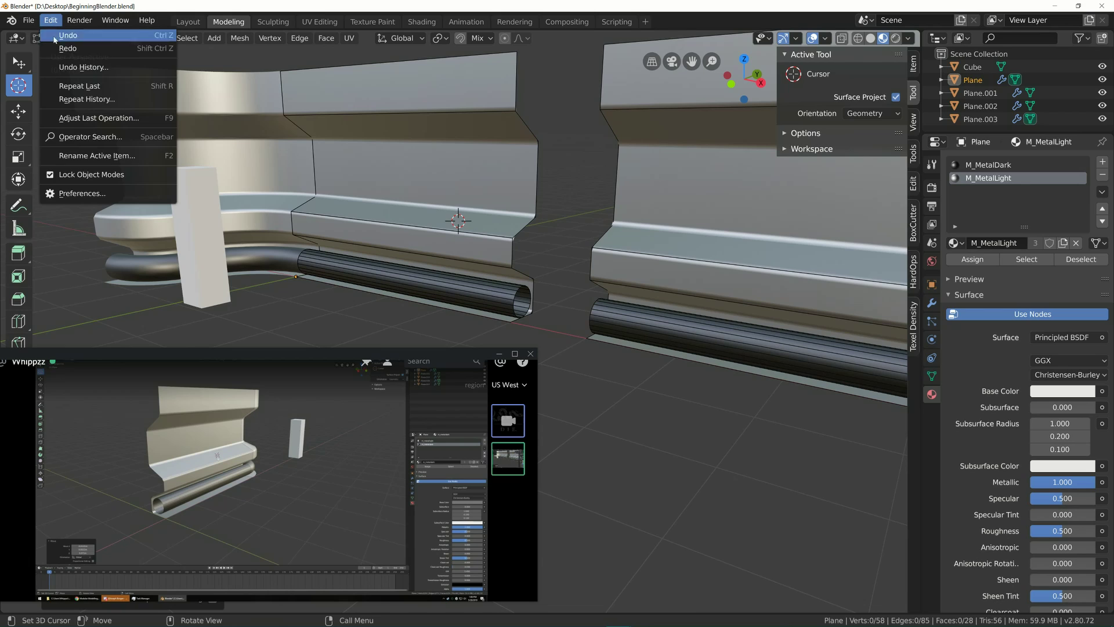
left_click(123, 193)
left_click_drag(216, 29, 717, 59)
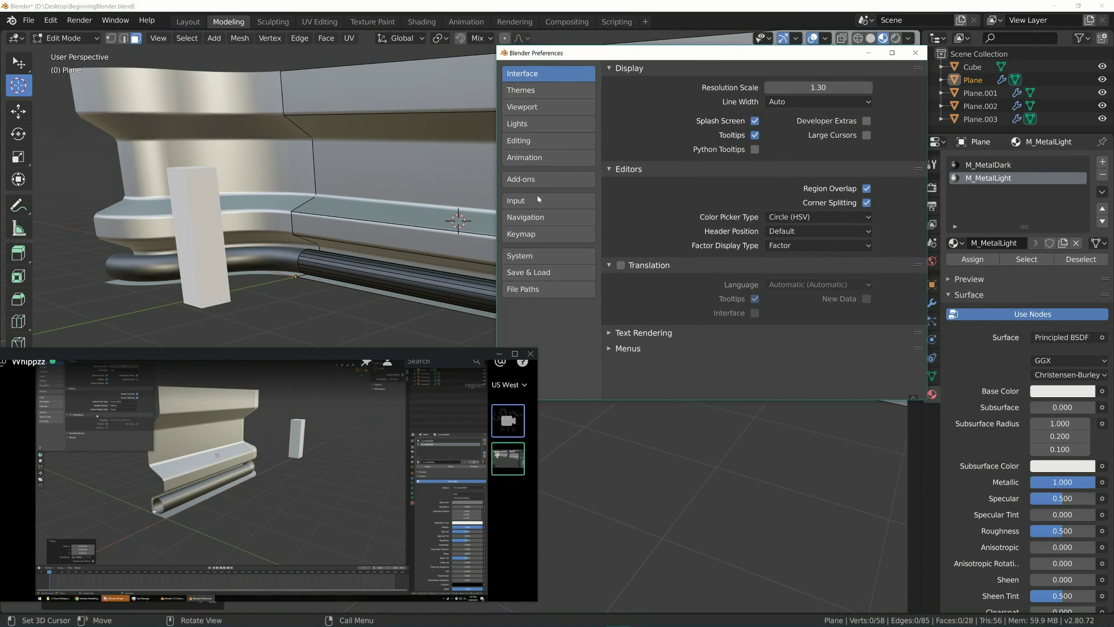
left_click(545, 235)
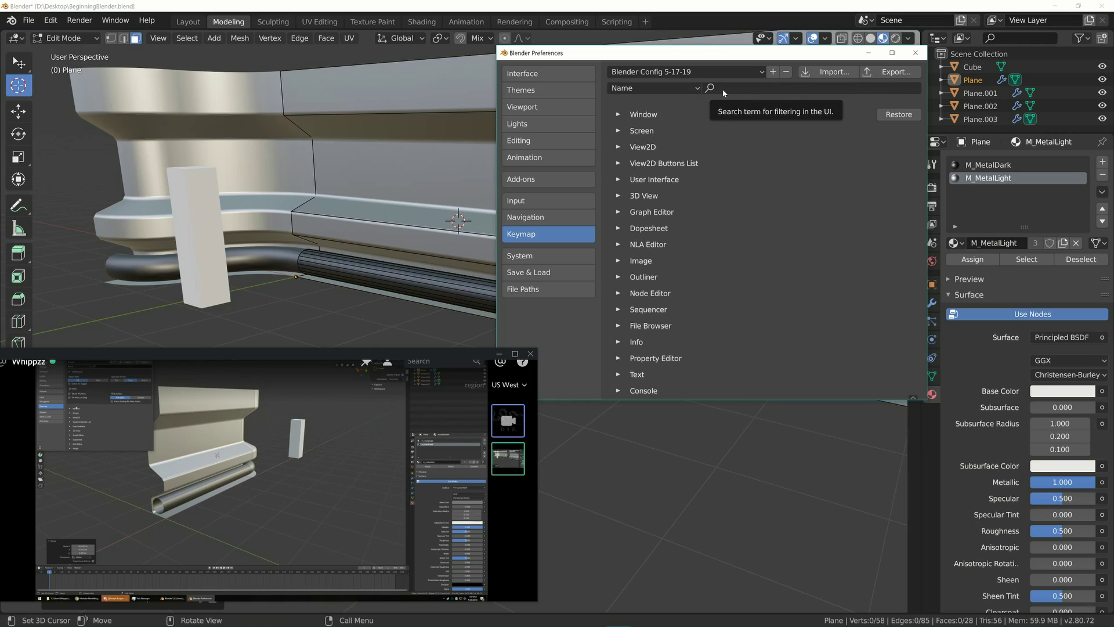
- Filter the keymap by Key-Binding for "shift right"
left_click(690, 89)
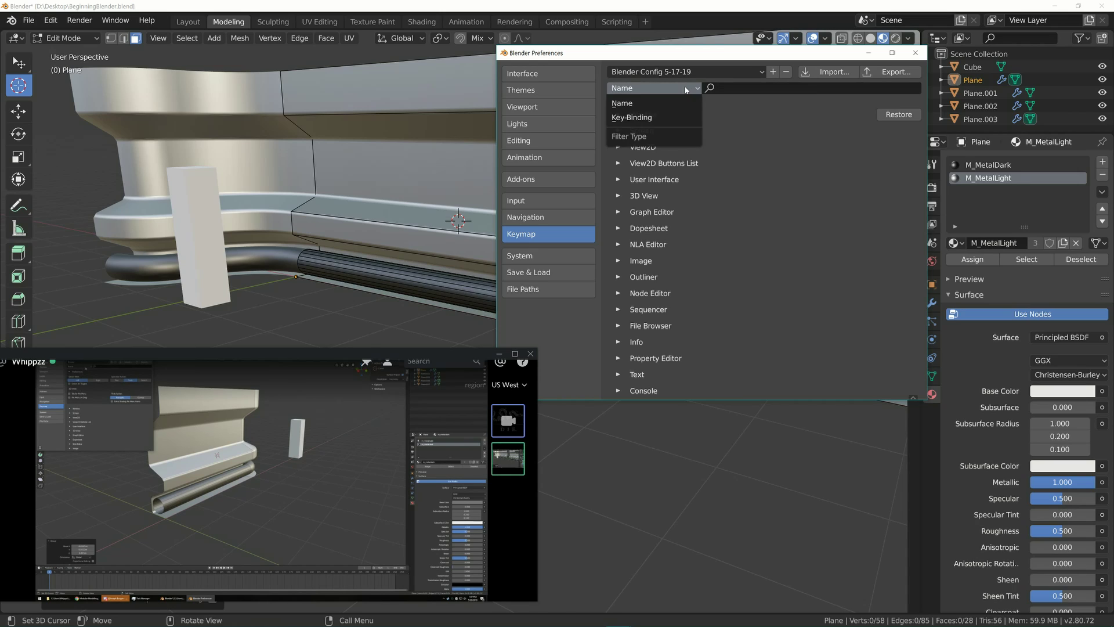
left_click(671, 119)
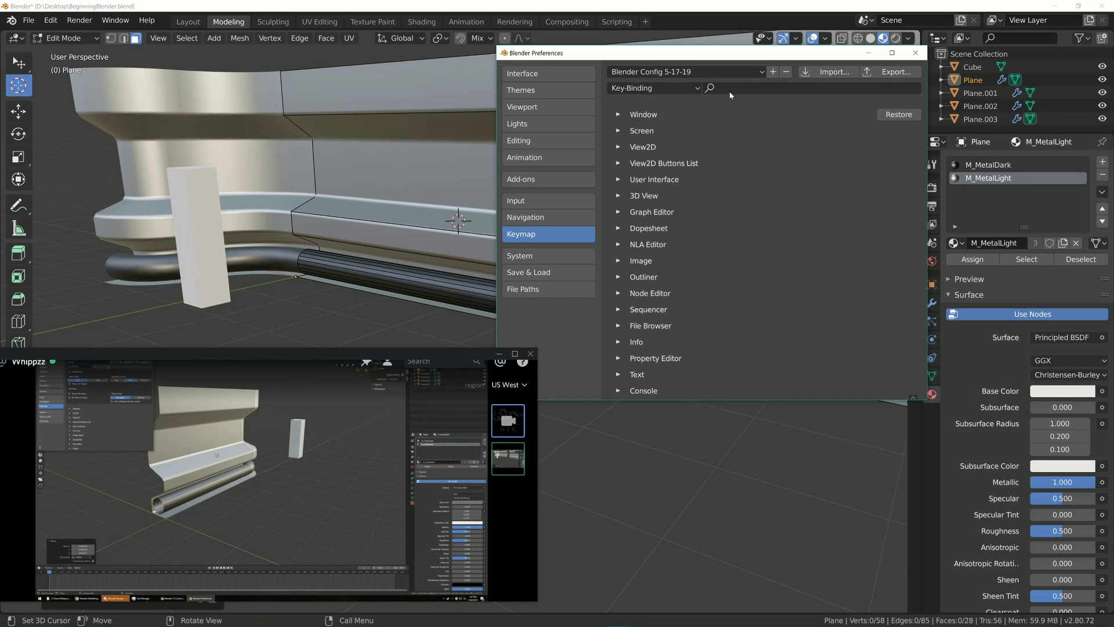
left_click(729, 93)
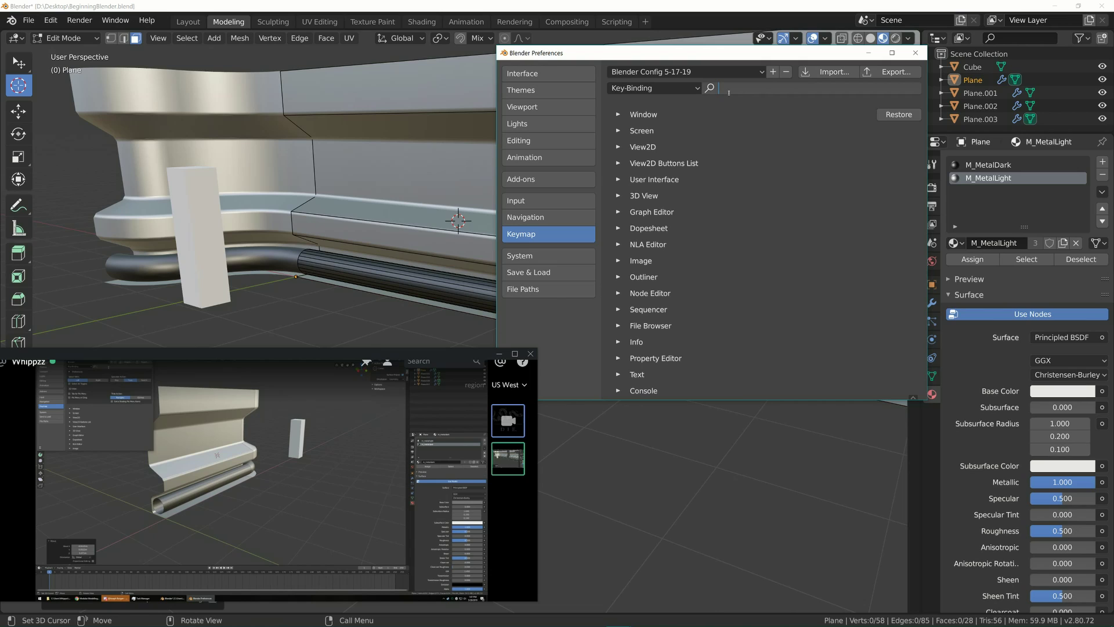
type("shift right")
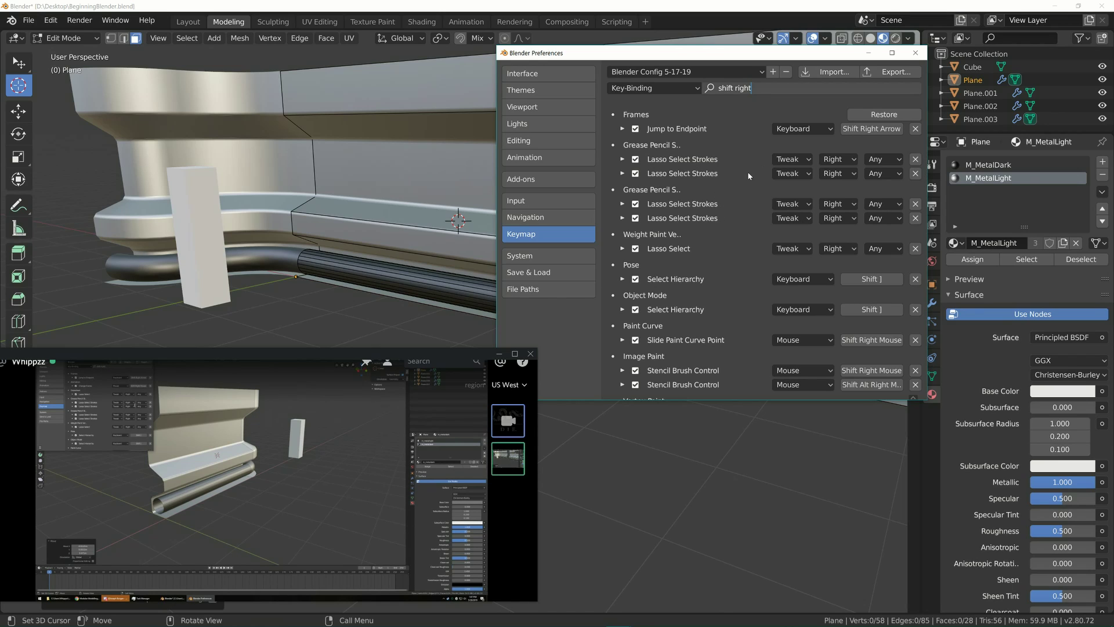
- Set the Orientation of the 3D View's Set 3D Cursor shortcut to Geometry
scroll(747, 190, "down", 3)
scroll(746, 188, "down", 1)
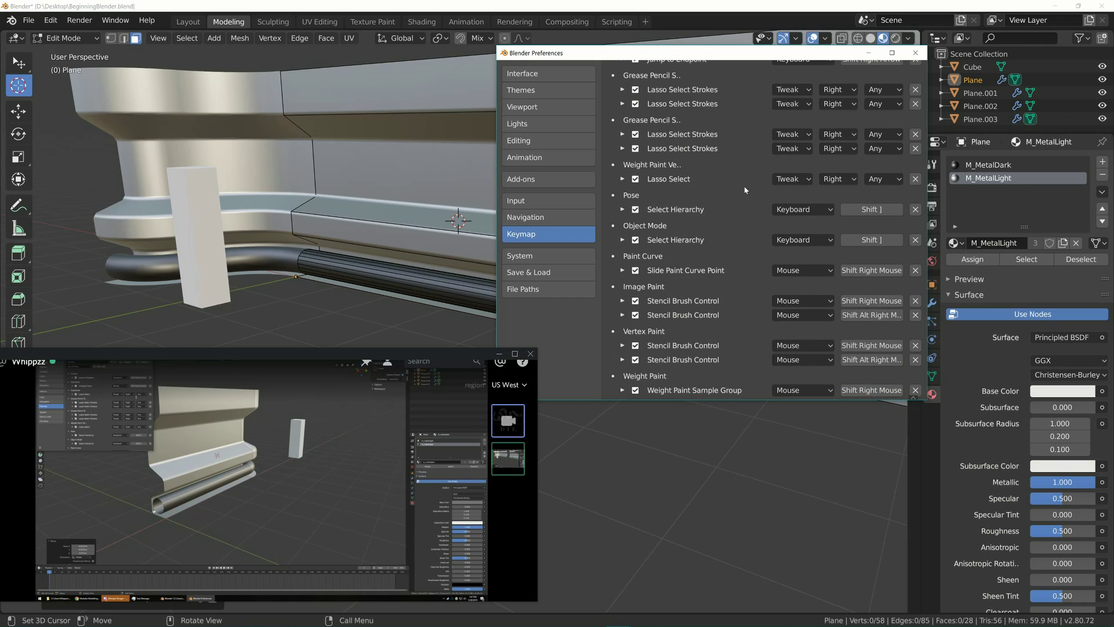
scroll(743, 208, "down", 3)
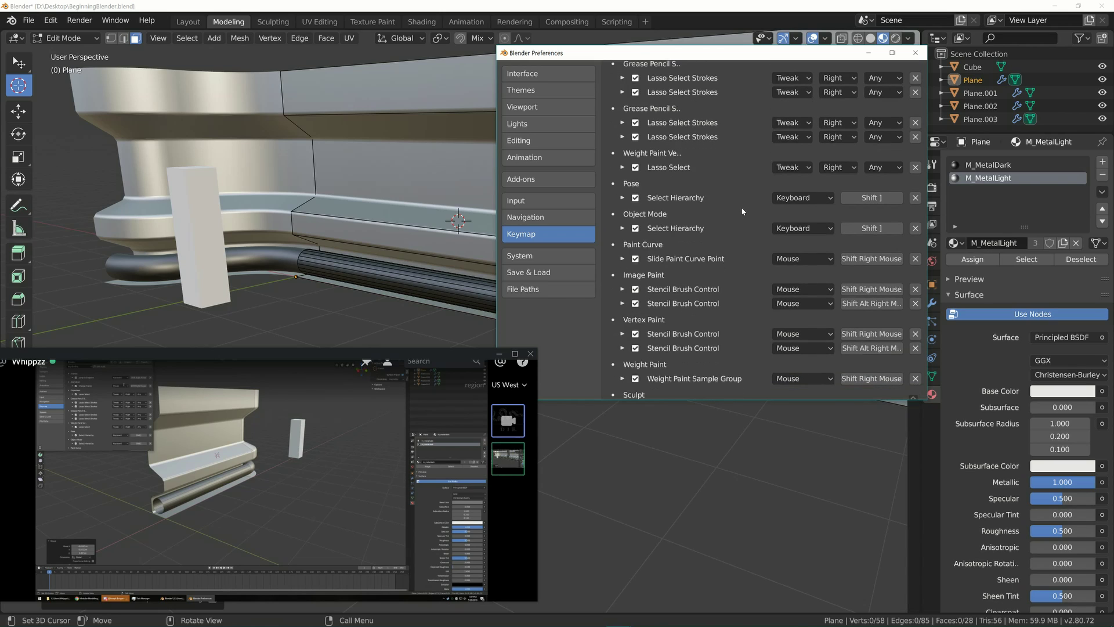
scroll(743, 207, "up", 5)
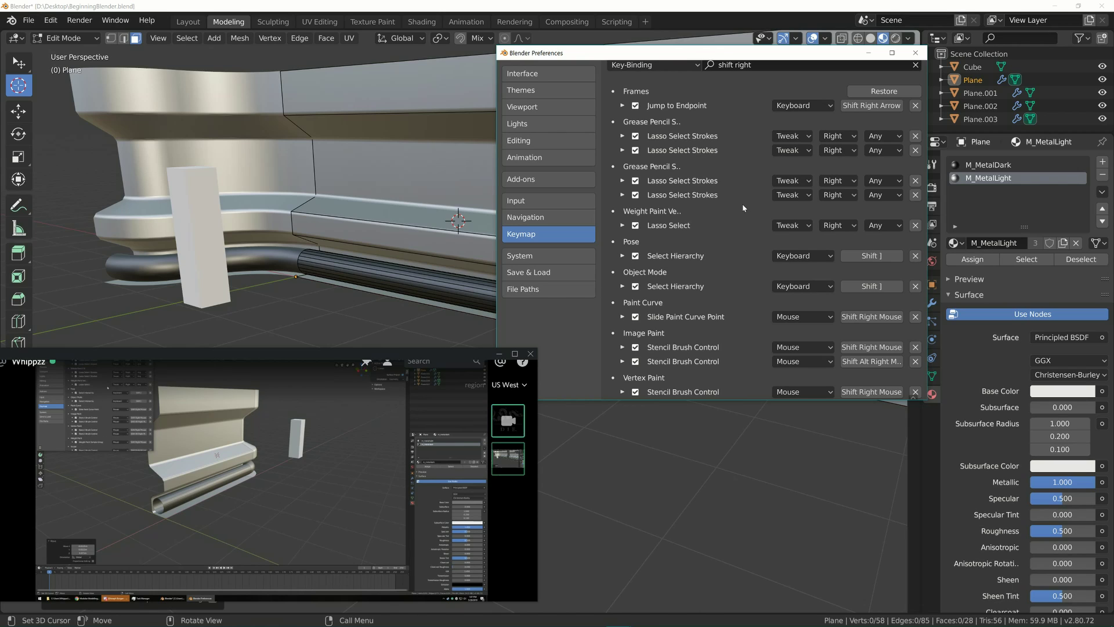
scroll(742, 207, "down", 8)
scroll(742, 208, "down", 4)
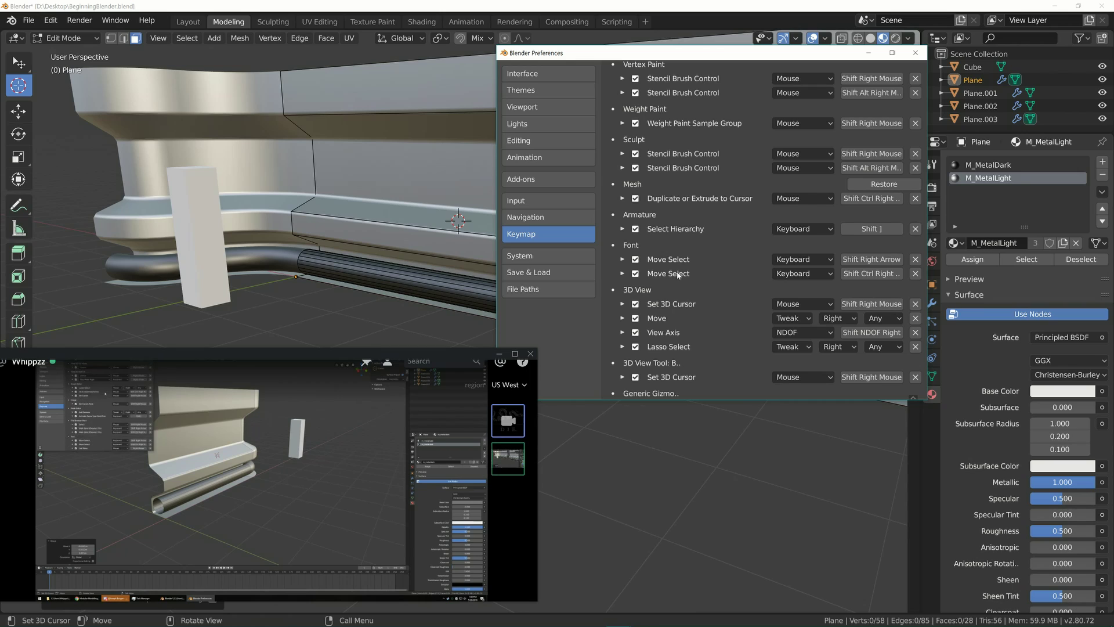
scroll(673, 272, "down", 2)
scroll(670, 271, "up", 2)
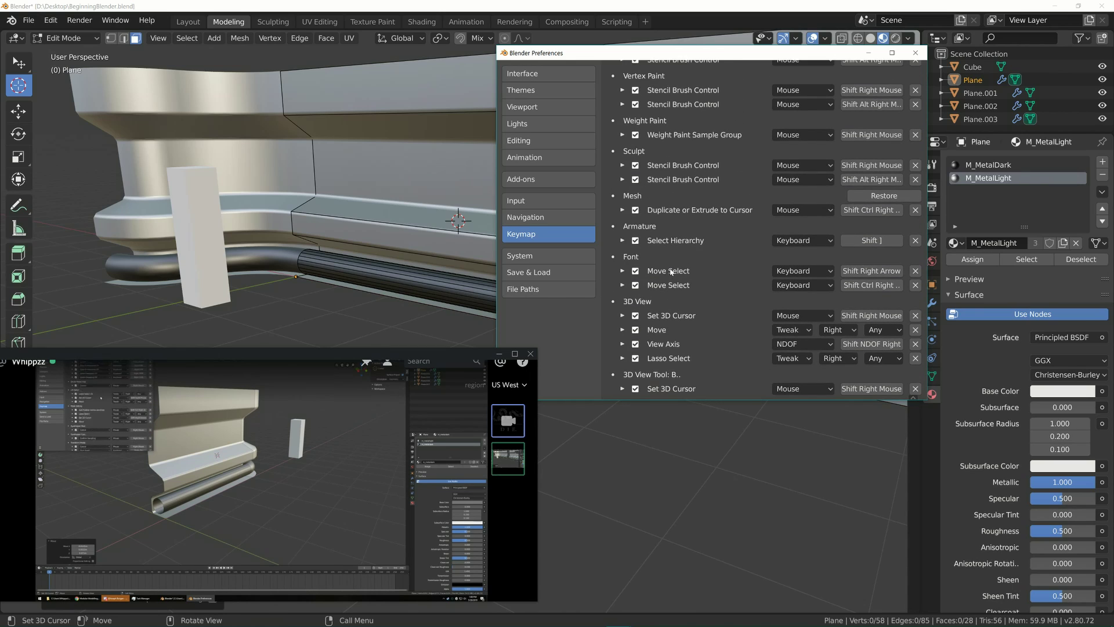
scroll(671, 265, "up", 10)
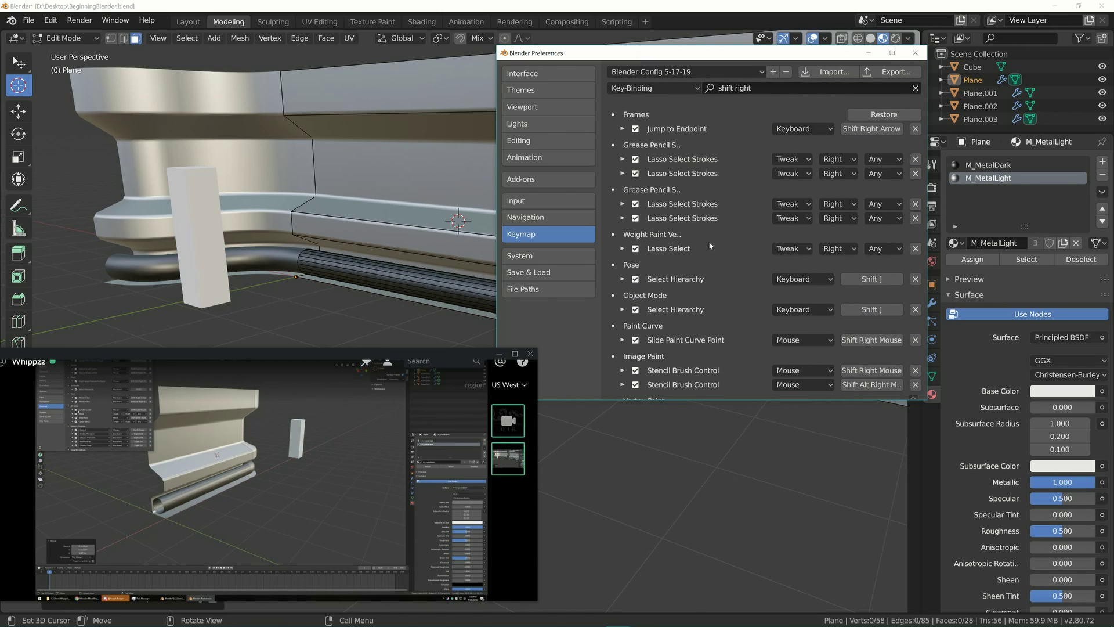
scroll(709, 245, "down", 10)
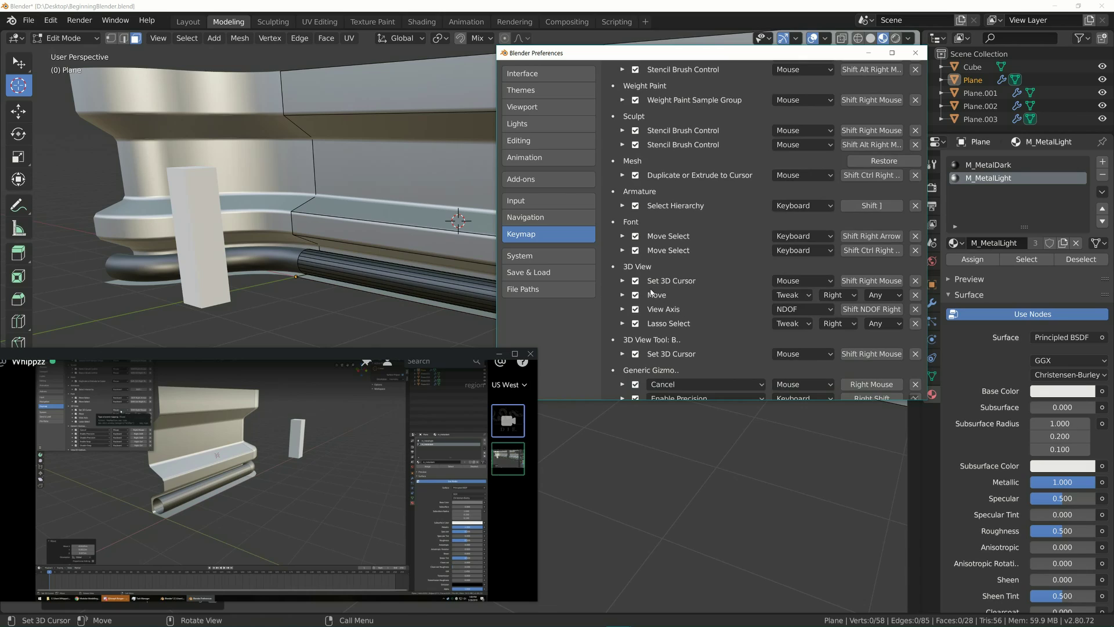
left_click(623, 282)
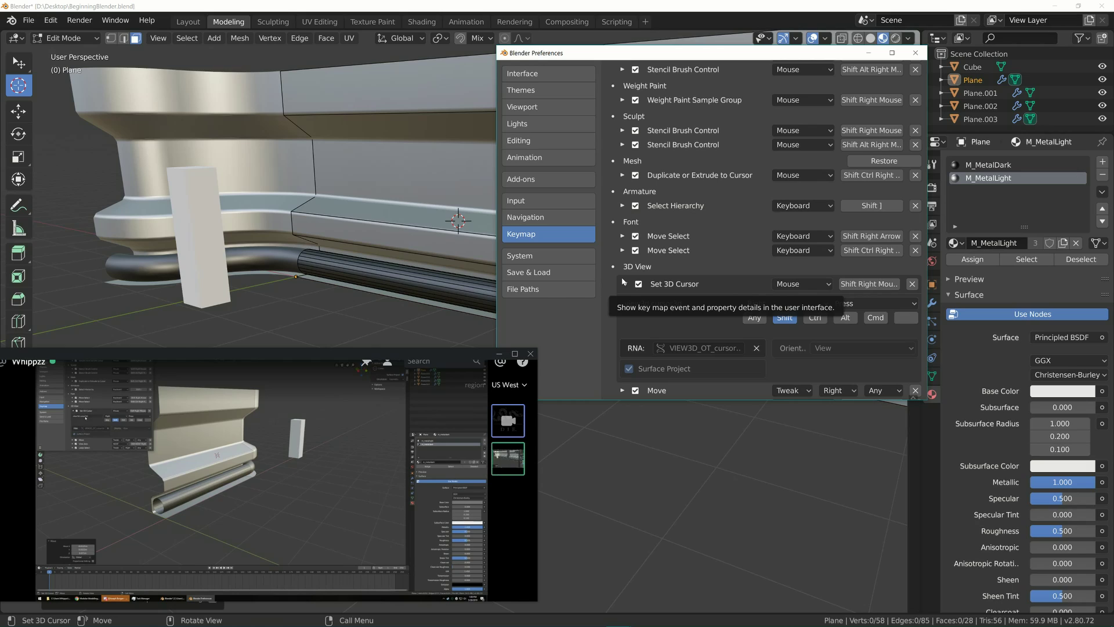
left_click(835, 350)
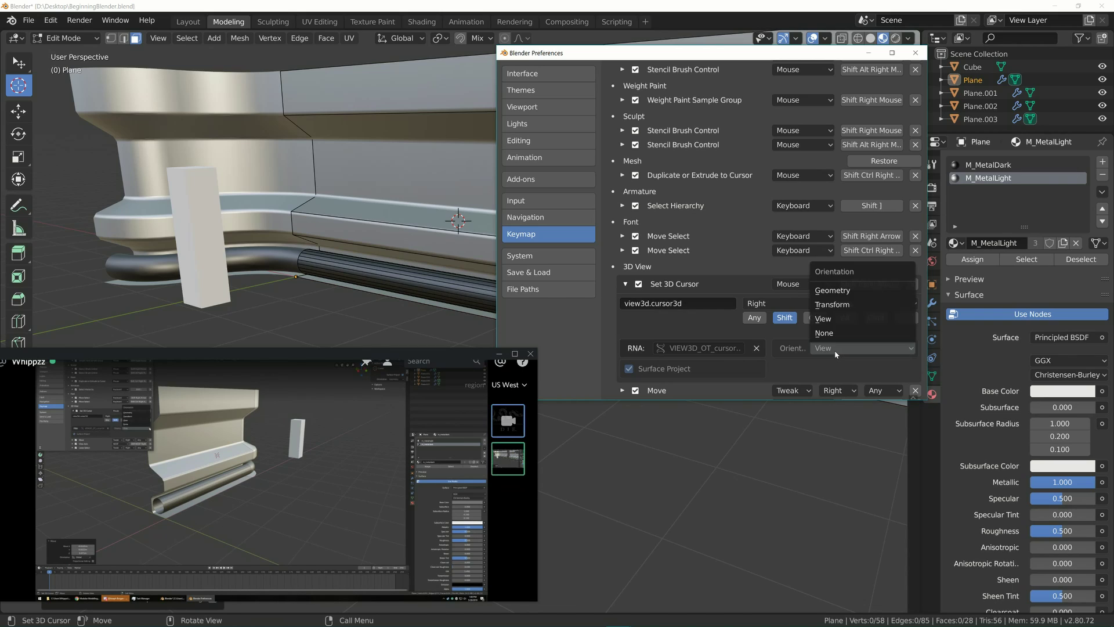
left_click(832, 290)
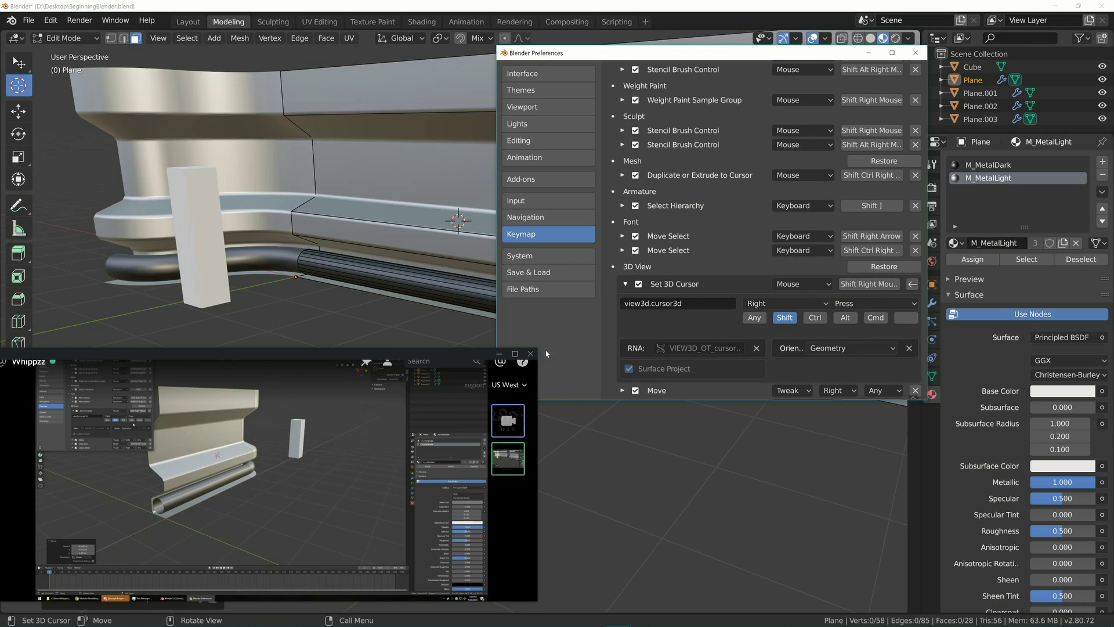
- Save the current keymap state in the preferences and close the Preferences window
left_click_drag(460, 350, 411, 342)
left_click(508, 388)
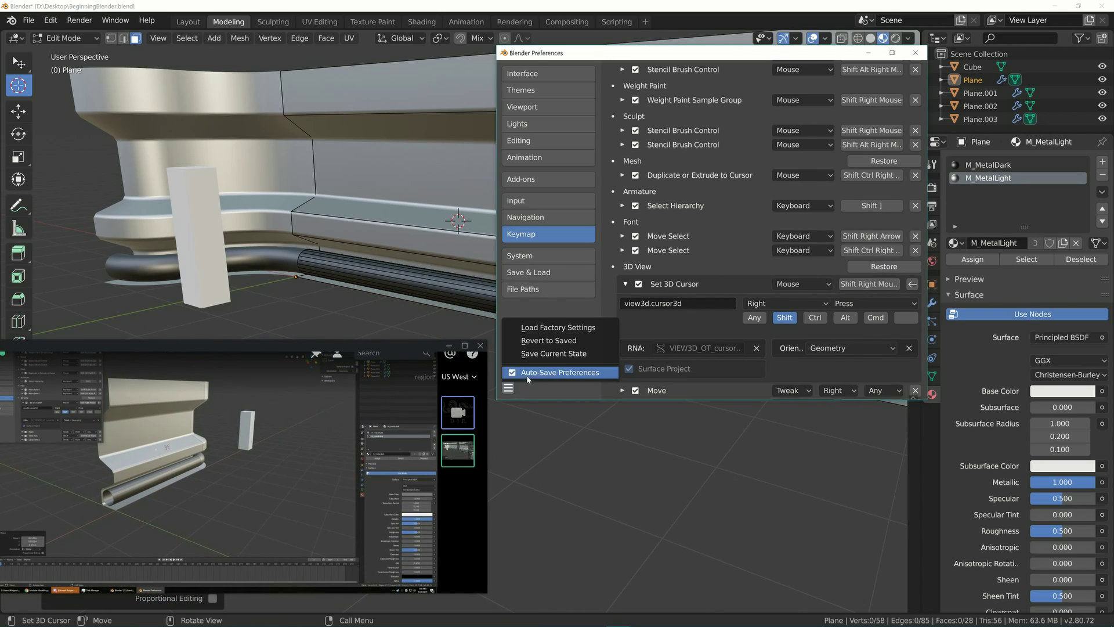
left_click(535, 357)
left_click(914, 54)
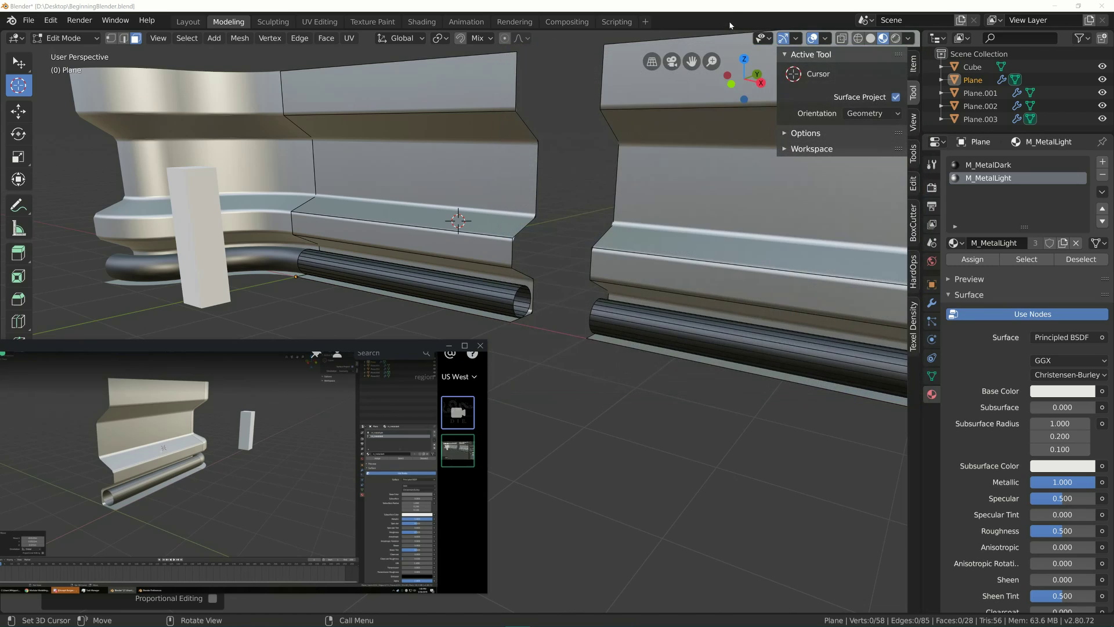
- Place the 3D cursor on the left panel's ledge with the edited shortcut and activate the Select tool
right_click(672, 265)
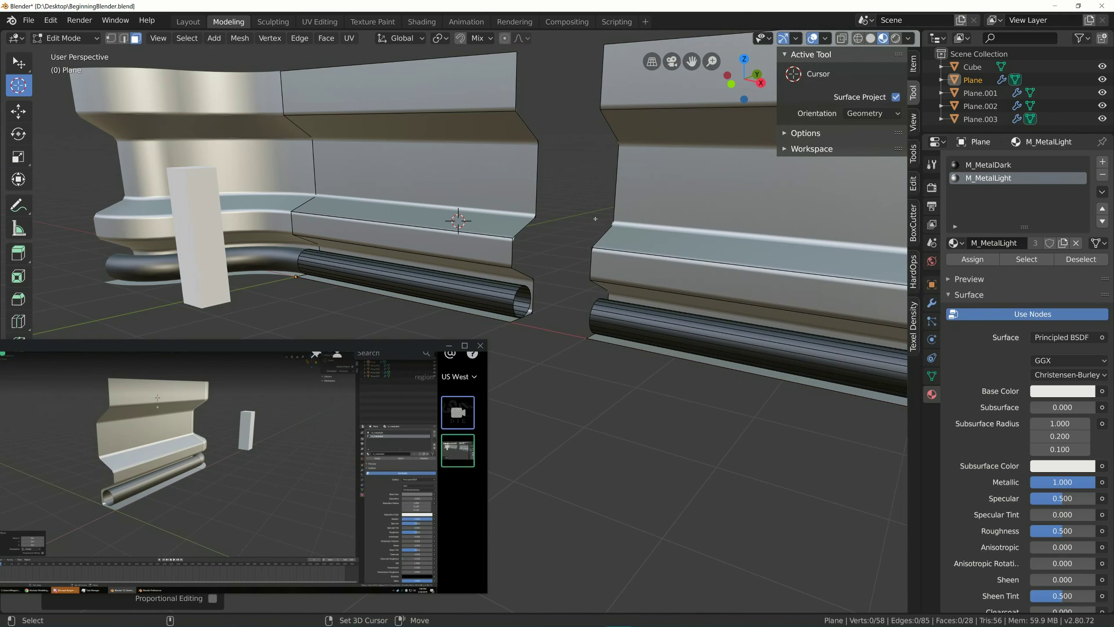
right_click(482, 192, "shift")
right_click(468, 222, "shift")
middle_click_drag(468, 222, 484, 263, "shift")
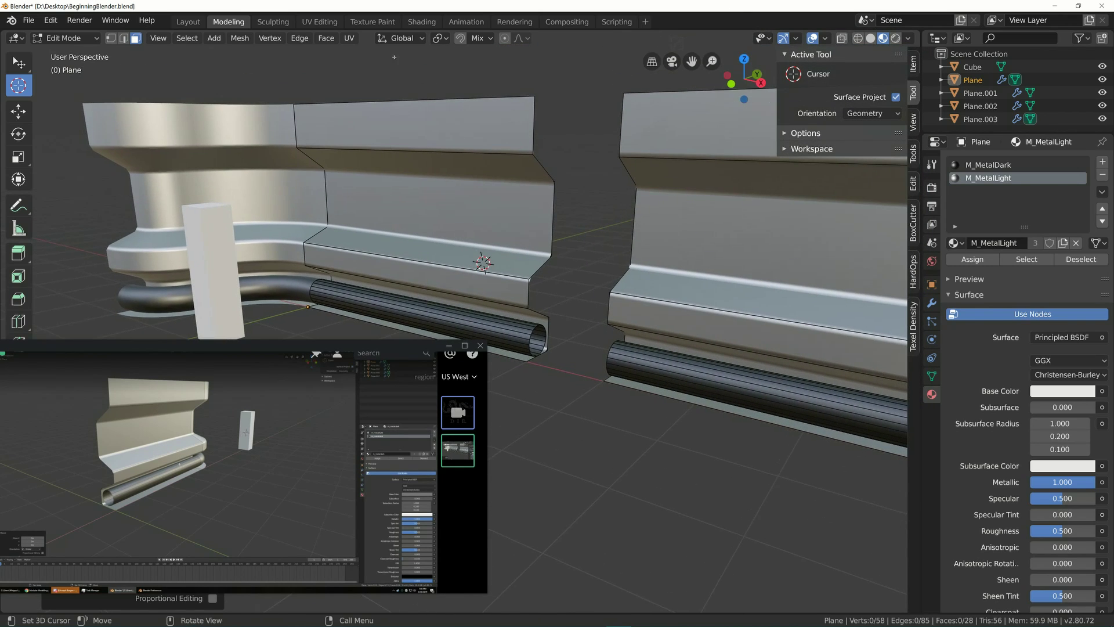
left_click(22, 65)
middle_click_drag(75, 174, 76, 201, "shift")
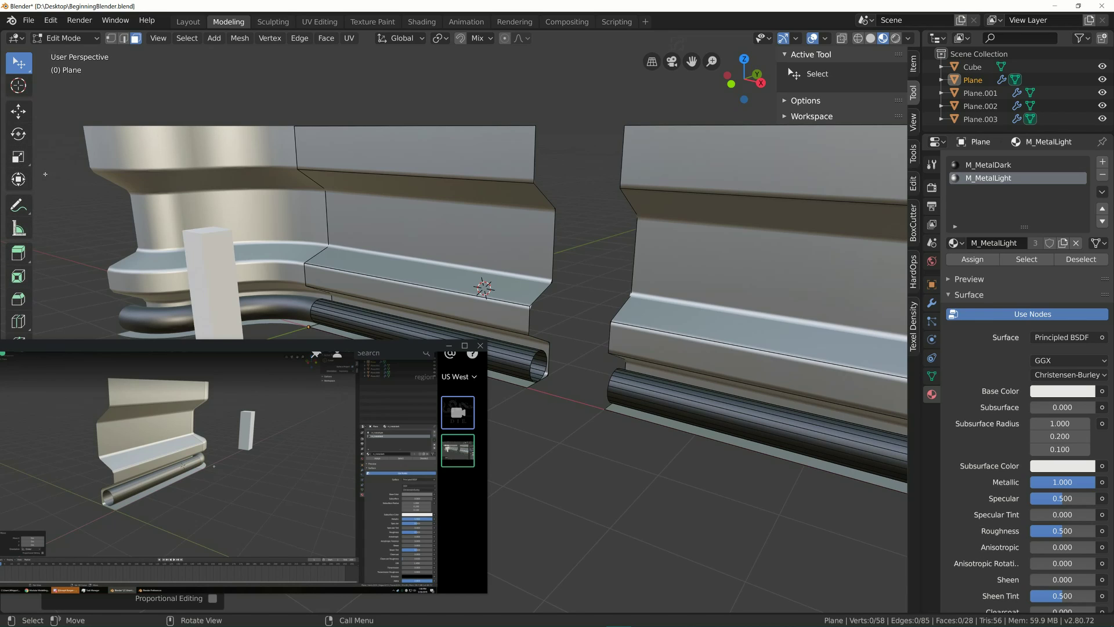
- Clear the stray draft in the Discord message field, enlarge the call video and move the call window below the model
left_click_drag(245, 353, 276, 358)
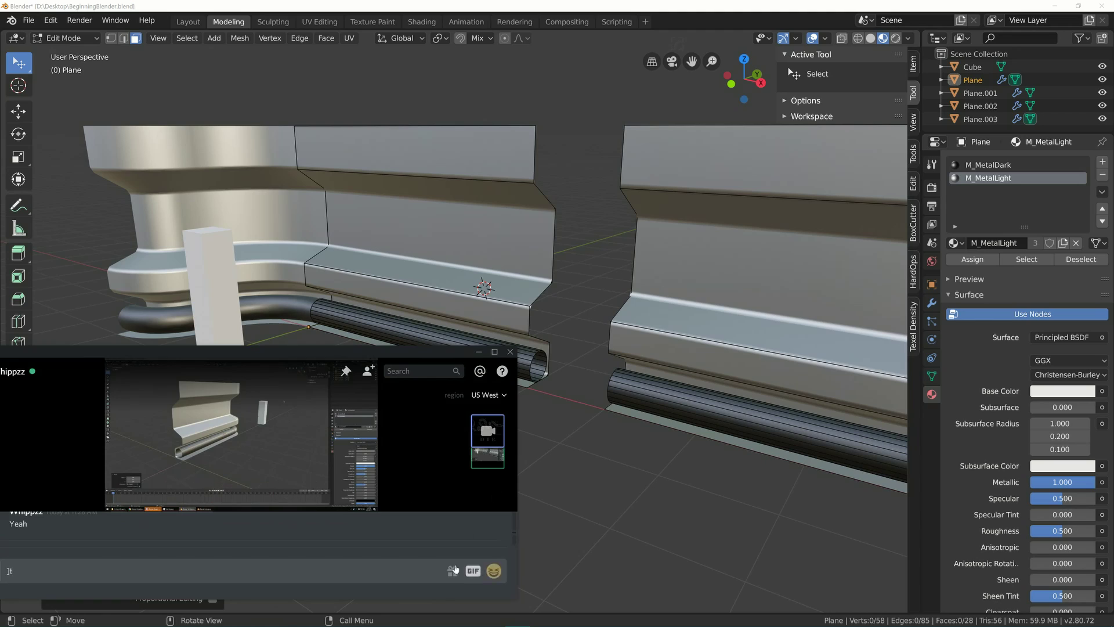
key("BackSpace")
mouse_move(493, 492)
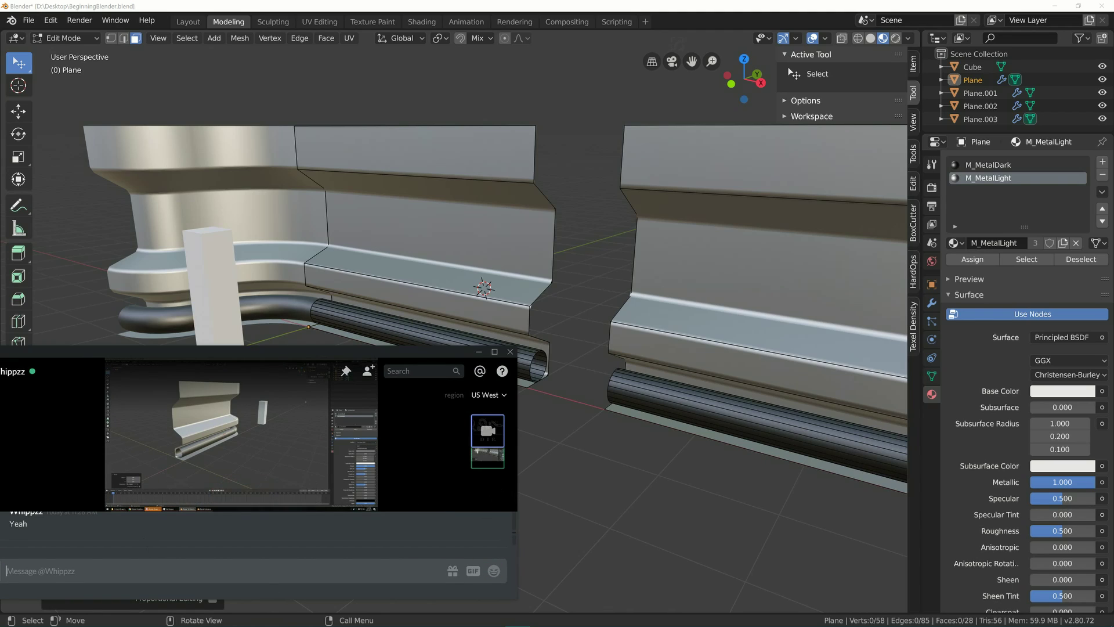
left_click_drag(418, 353, 476, 345)
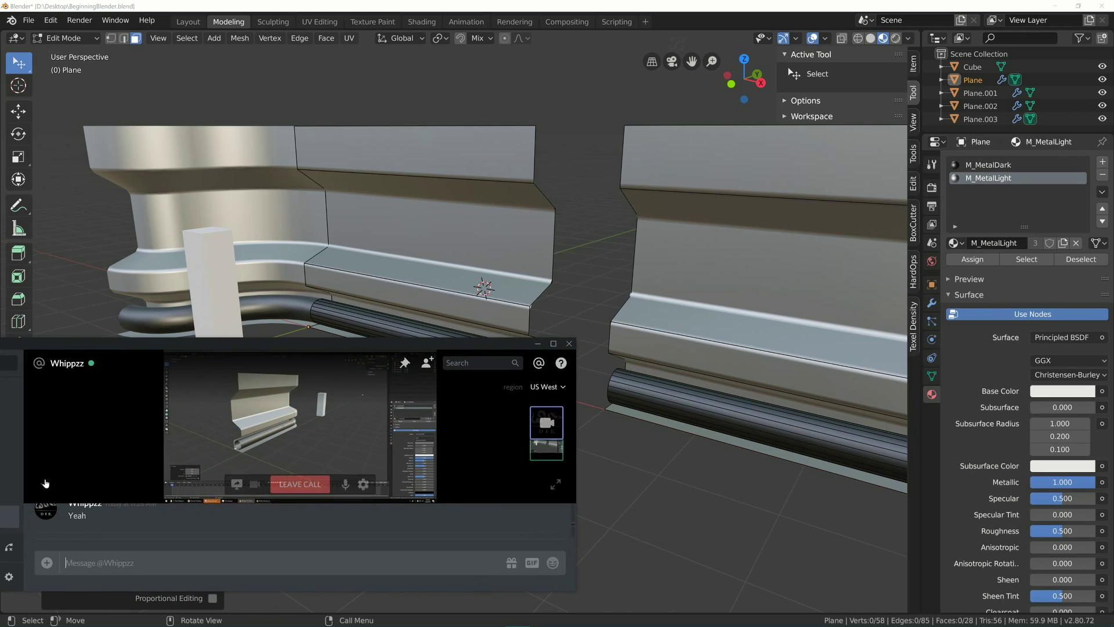
left_click(45, 482)
left_click_drag(391, 346, 322, 375)
scroll(555, 358, "down", 4)
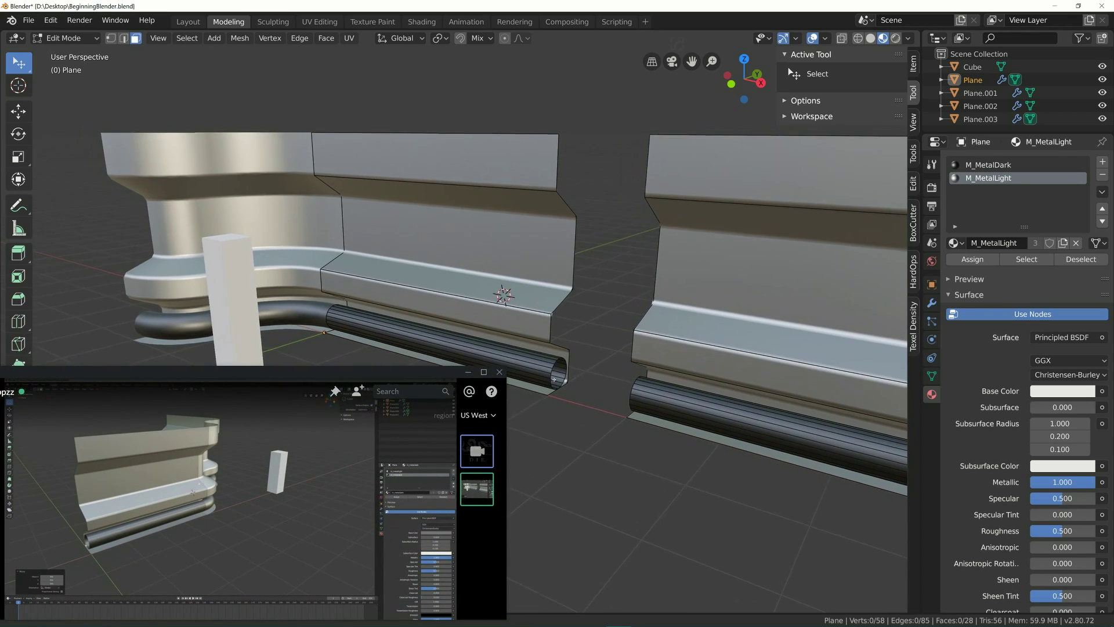
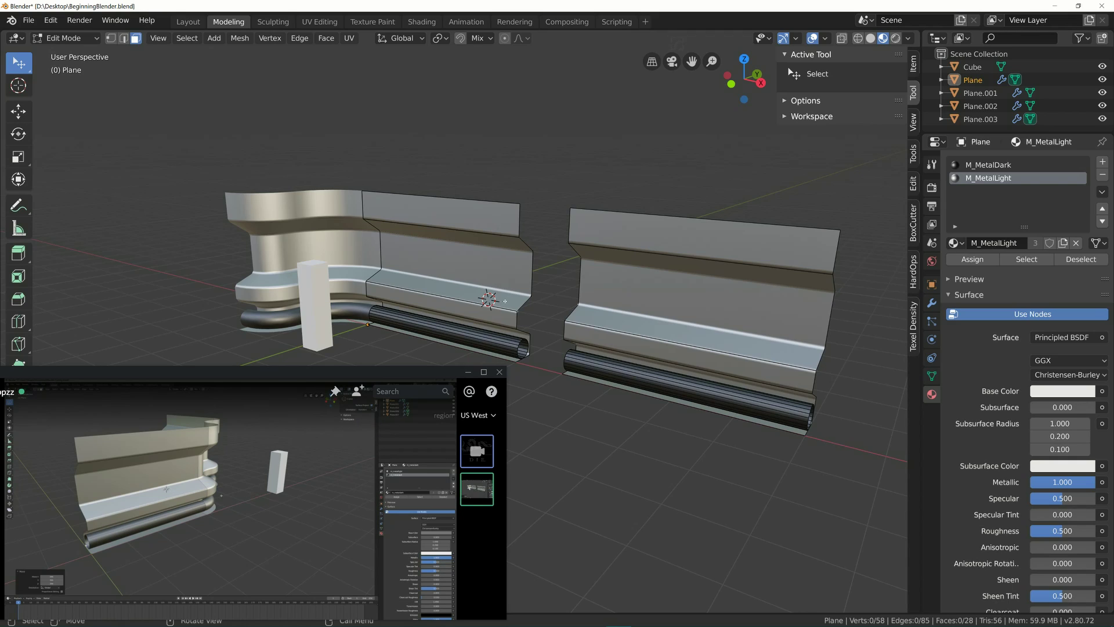
- Place the 3D cursor near the open end of the left panel's light ledge
right_click_drag(505, 301, 460, 292, "shift")
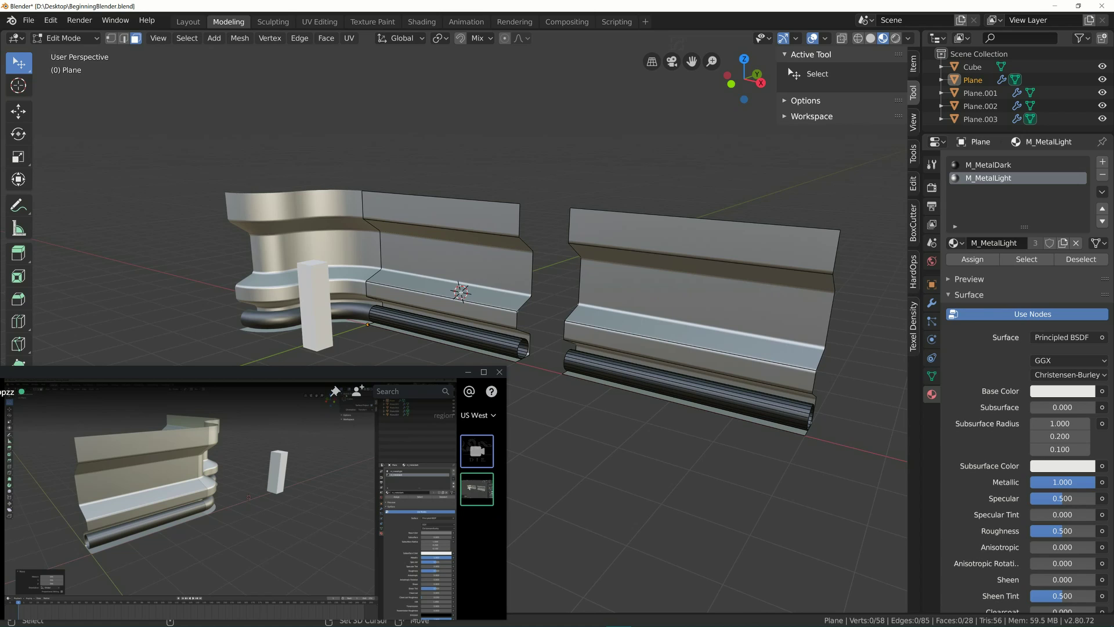
scroll(562, 302, "up", 5)
middle_click_drag(469, 289, 633, 244, "shift")
right_click(625, 283, "shift")
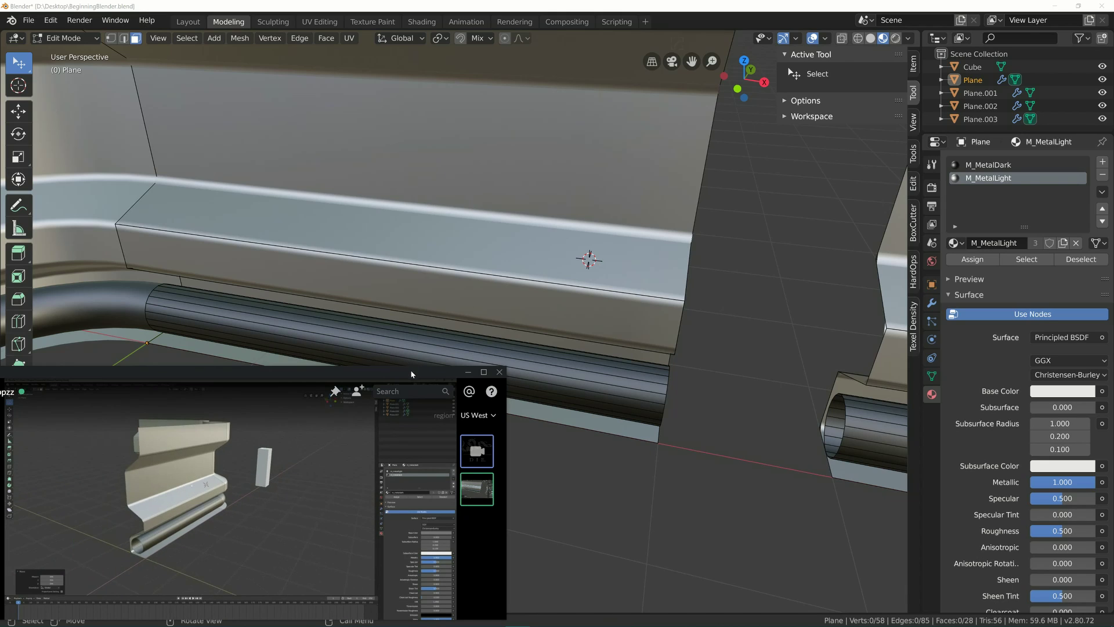
- Move the Discord call window over the wall, clear its message draft and enlarge the call video
left_click_drag(411, 371, 516, 83)
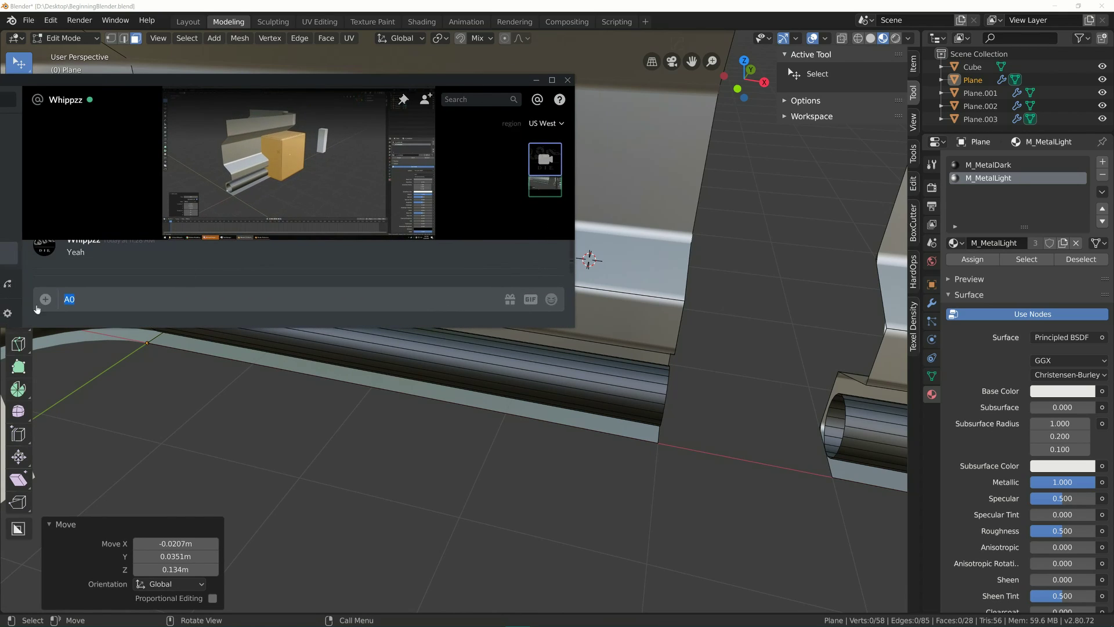
key("BackSpace")
key("BackSpace")
left_click(43, 221)
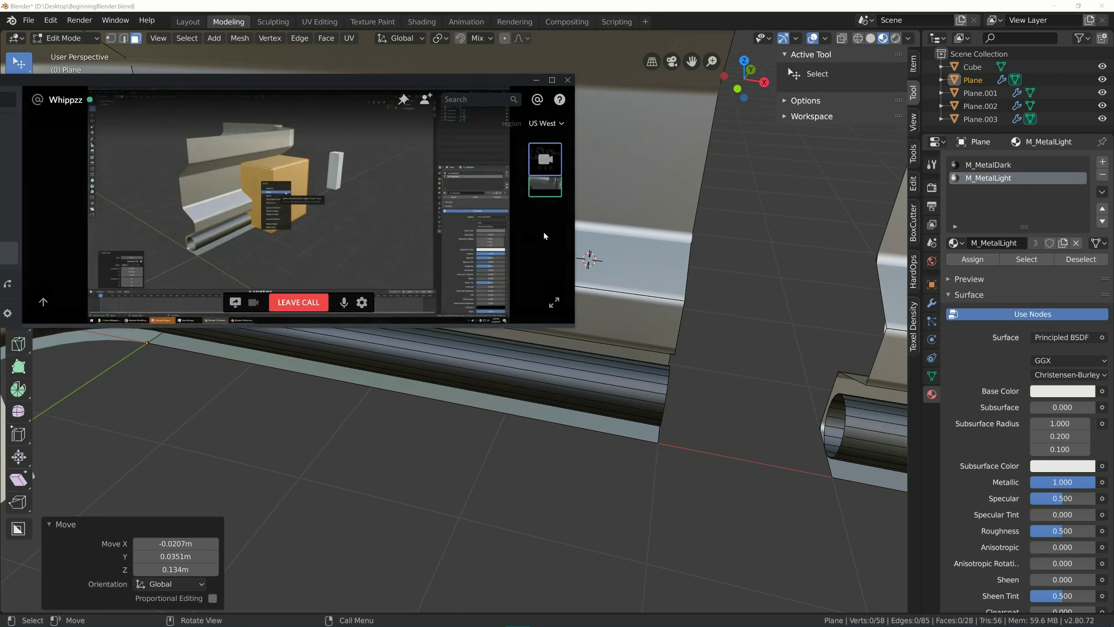
- Narrow the Discord call window, shift it away from the ledge and select the ledge face under the 3D cursor
left_click_drag(574, 223, 370, 224)
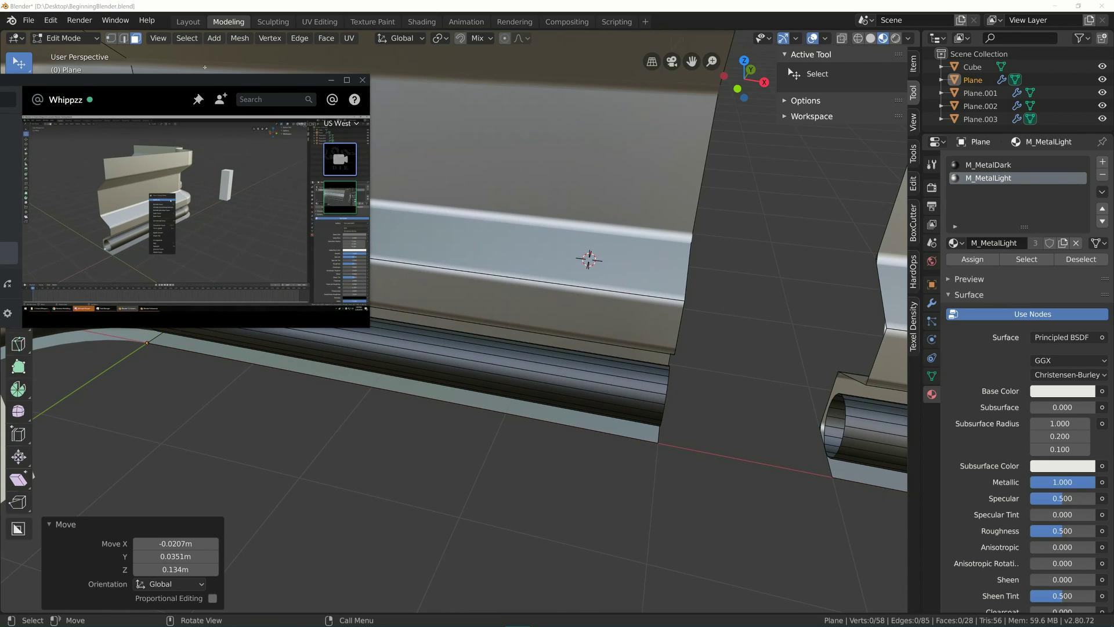
left_click_drag(209, 83, 180, 90)
left_click(590, 257)
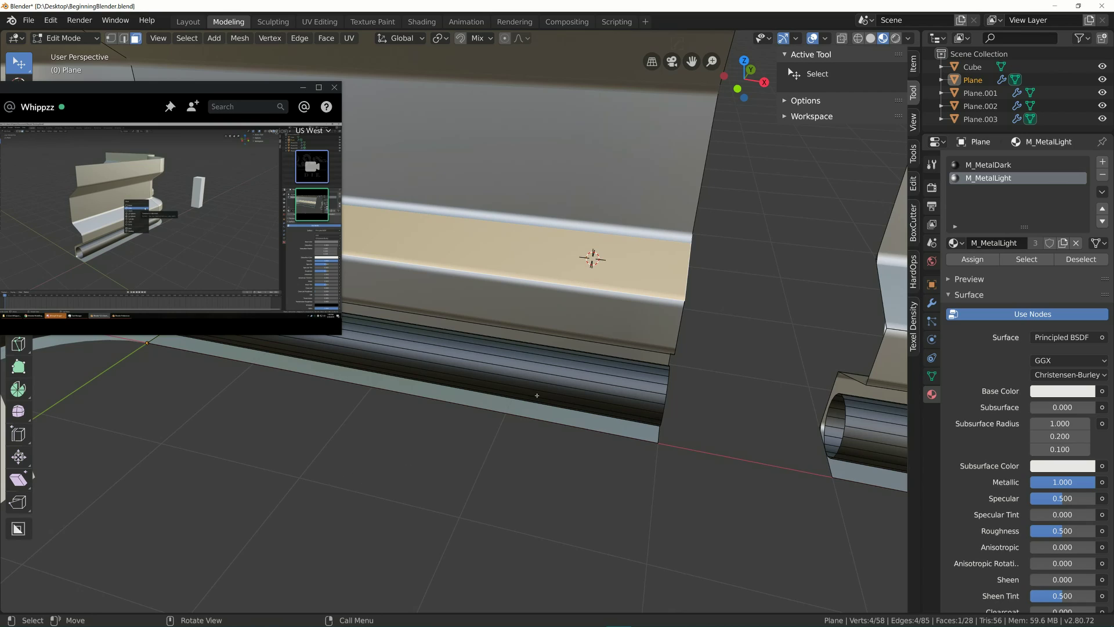
- Add a cube at the 3D cursor on the ledge and set its Align option to 3D Cursor
key("shift+a")
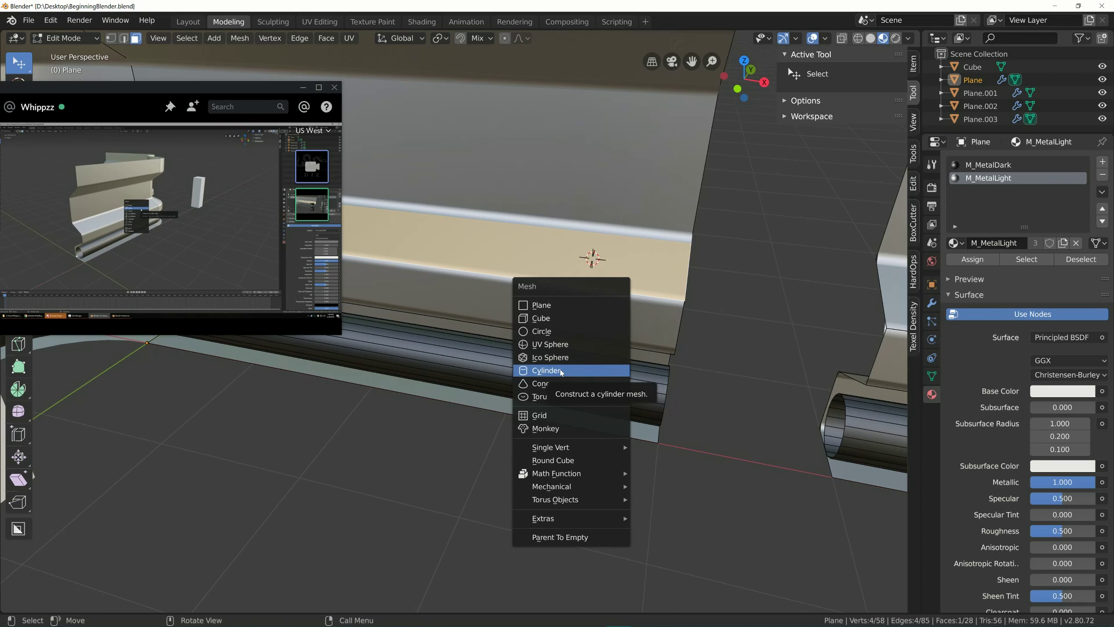
key("Escape")
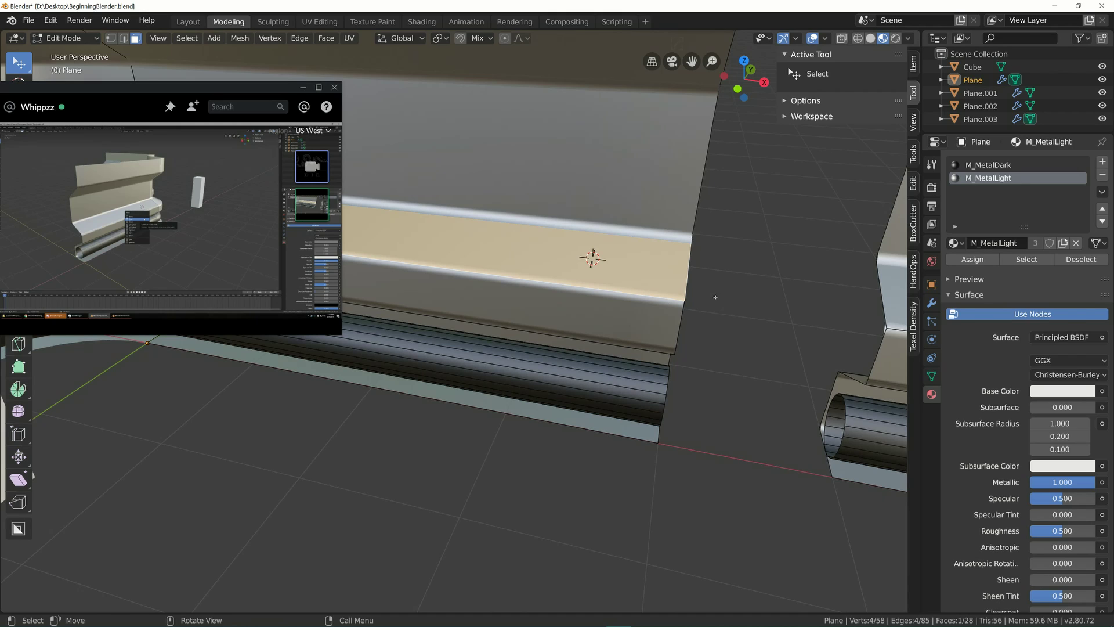
middle_click_drag(575, 237, 556, 252)
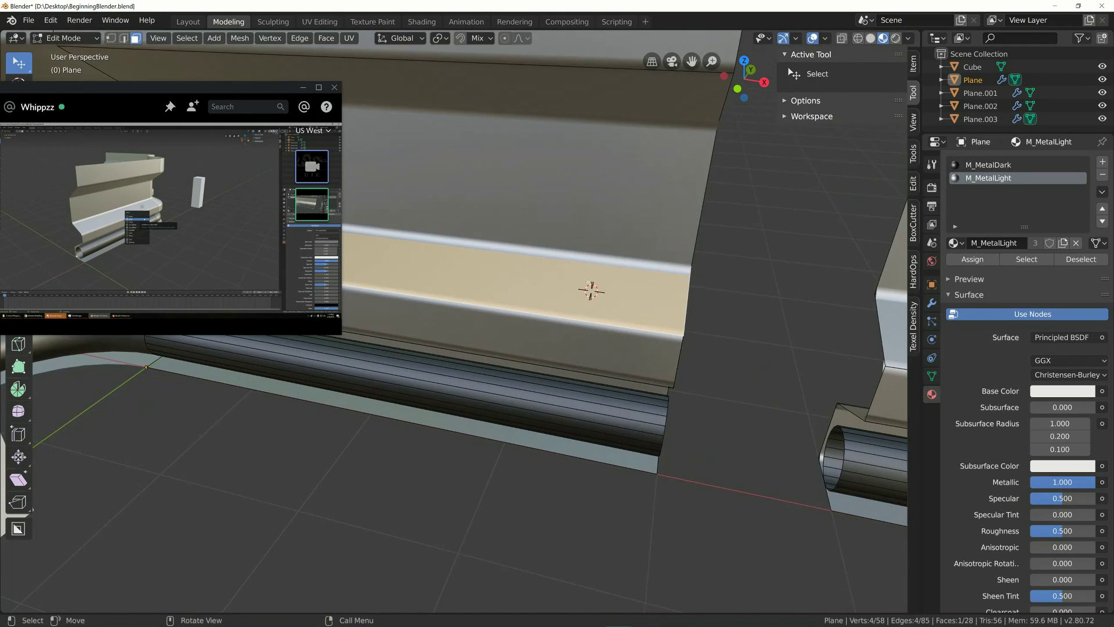
key("shift+a")
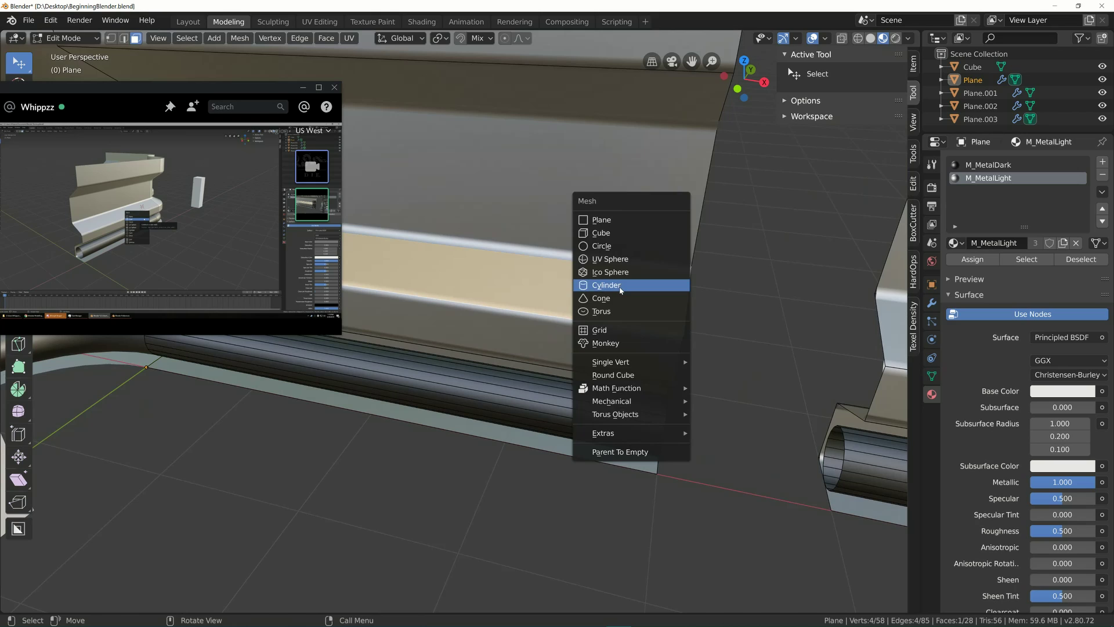
left_click(624, 237)
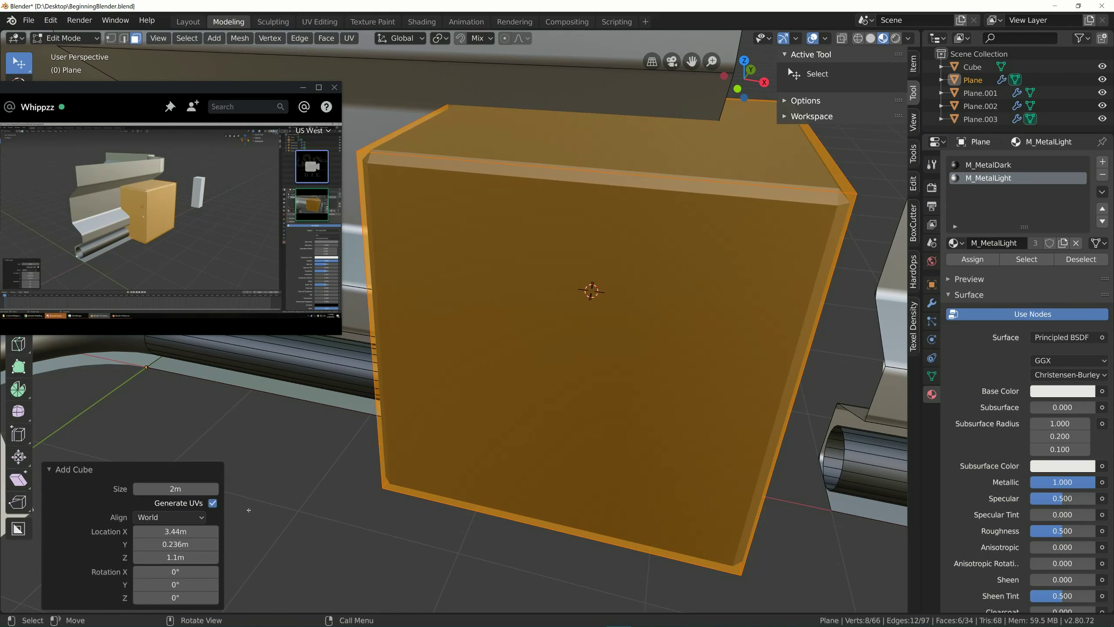
left_click(169, 519)
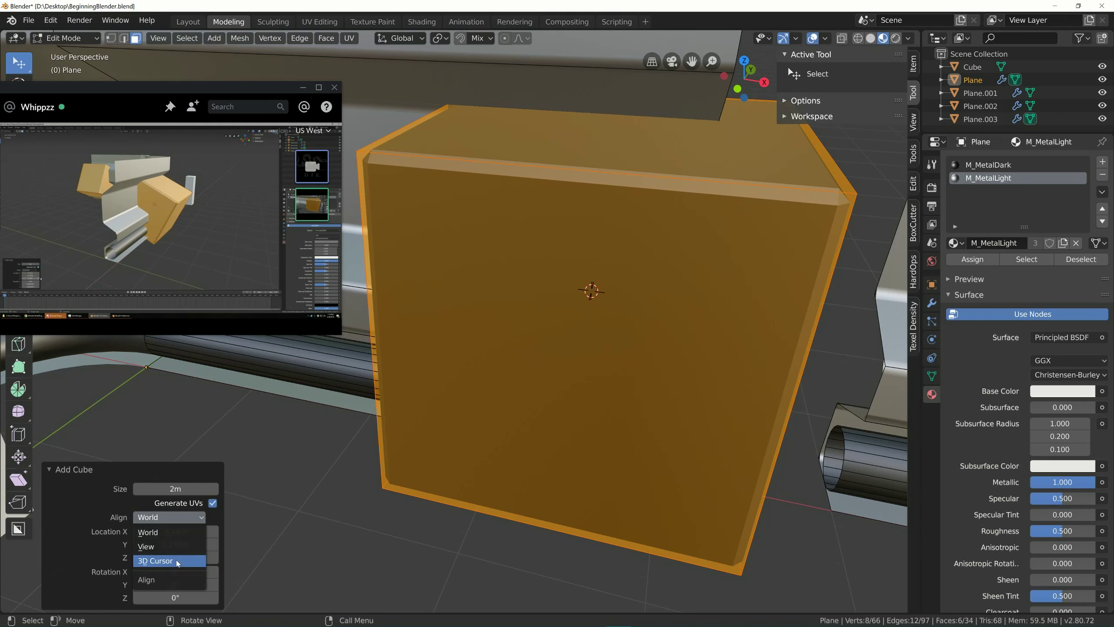
left_click(155, 560)
- Scale the new cube down to about 0.19 so it sits as a small block on the ledge, and deselect everything
scroll(554, 322, "down", 3)
middle_click_drag(553, 322, 609, 259)
key("s")
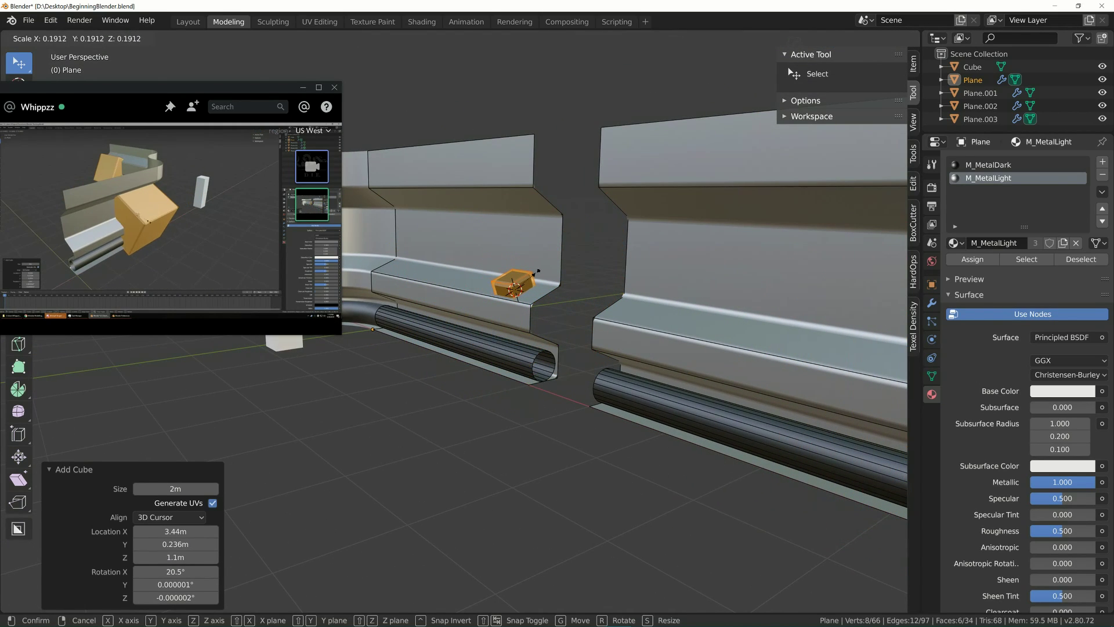
left_click(538, 272)
scroll(555, 311, "up", 3)
scroll(554, 312, "down", 3)
key("alt+a")
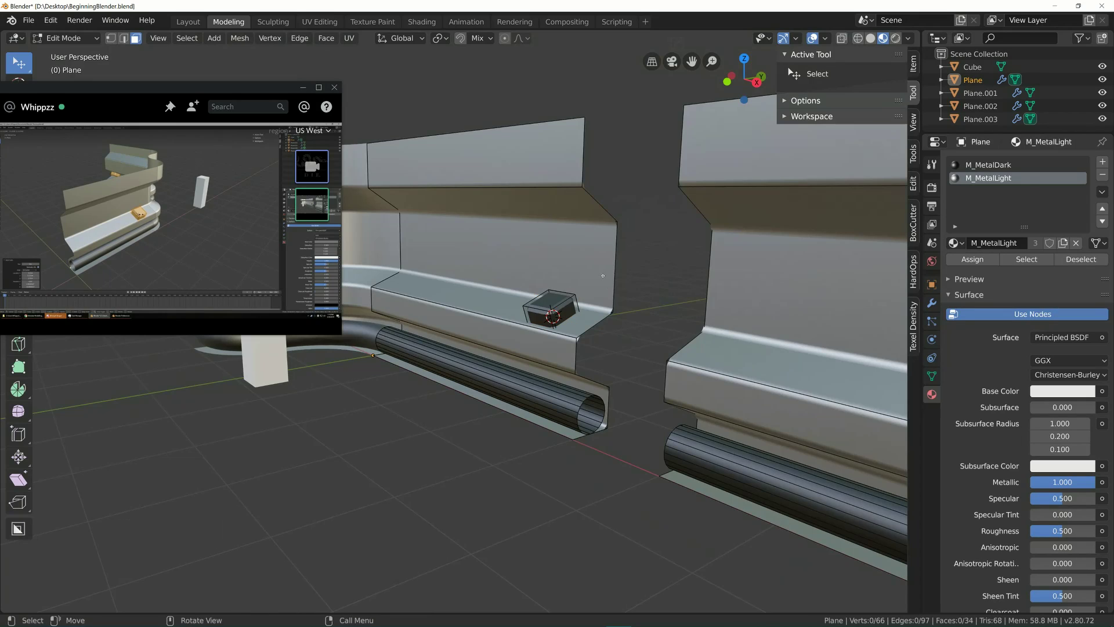
- Select the outward-facing front face of the small cube on the ledge
scroll(554, 312, "up", 2)
middle_click_drag(554, 311, 589, 288)
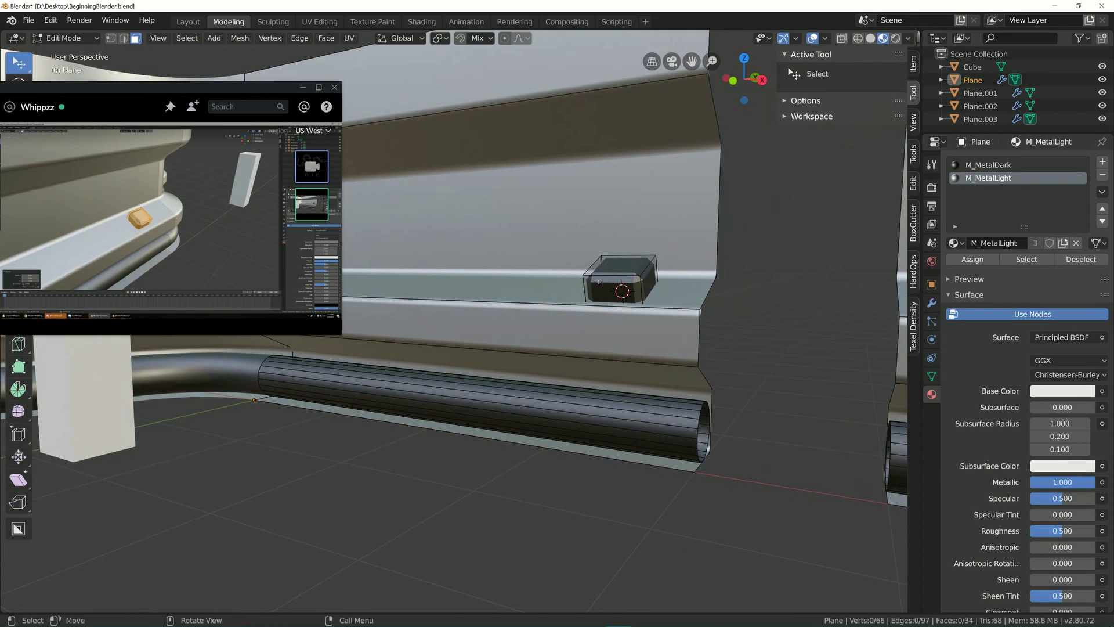
left_click(600, 290)
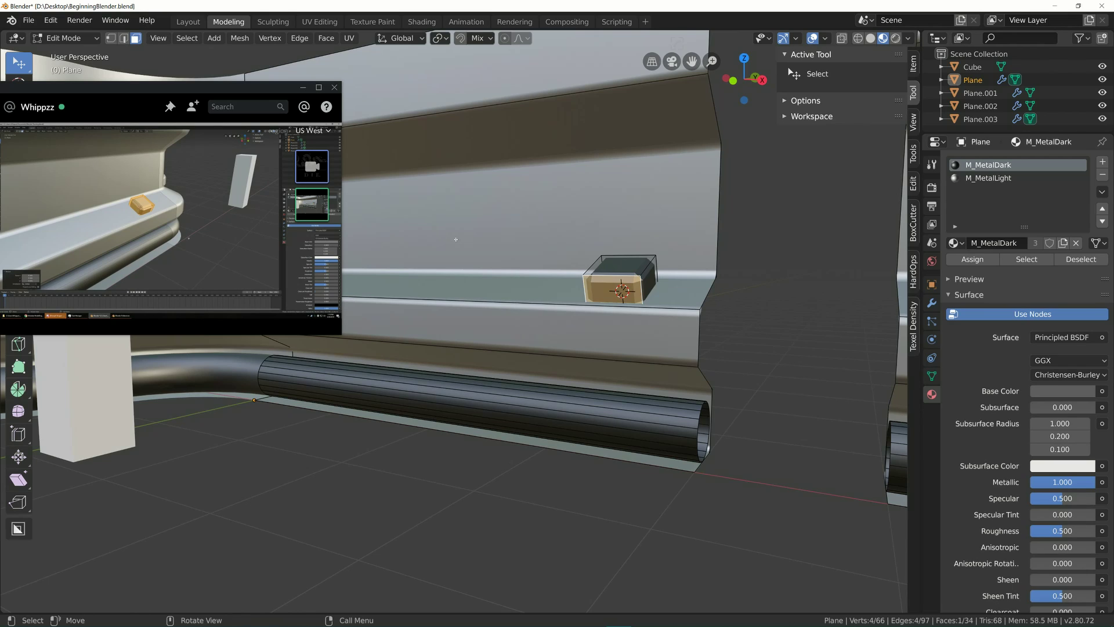
- Review the pivot point choices, keeping Median Point, and look over the available transform orientations
left_click(441, 38)
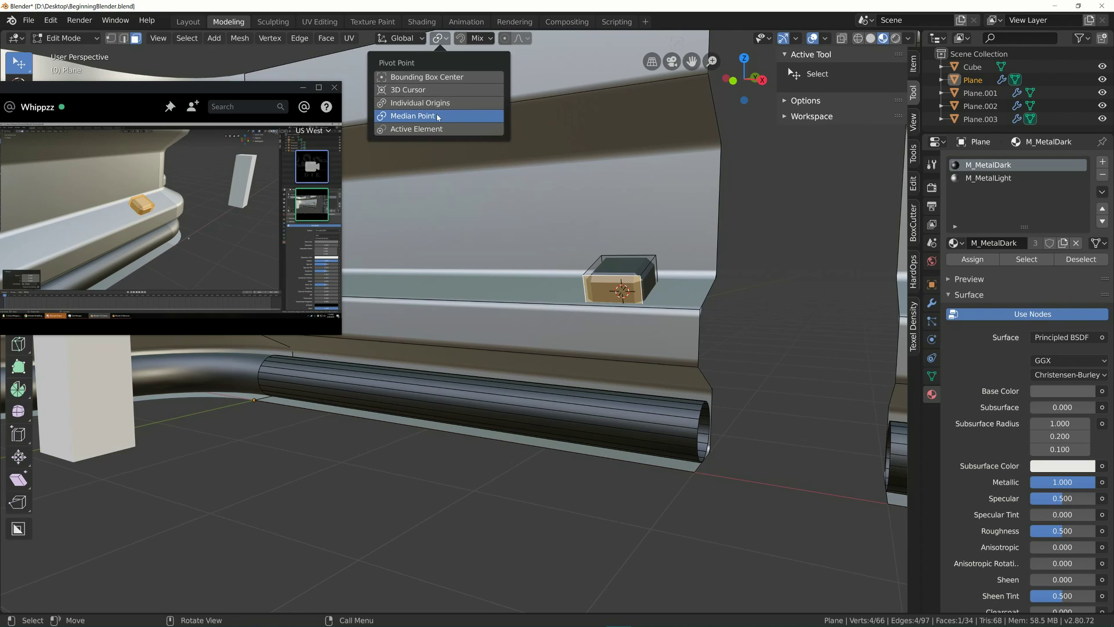
left_click(432, 115)
left_click(437, 40)
left_click(416, 41)
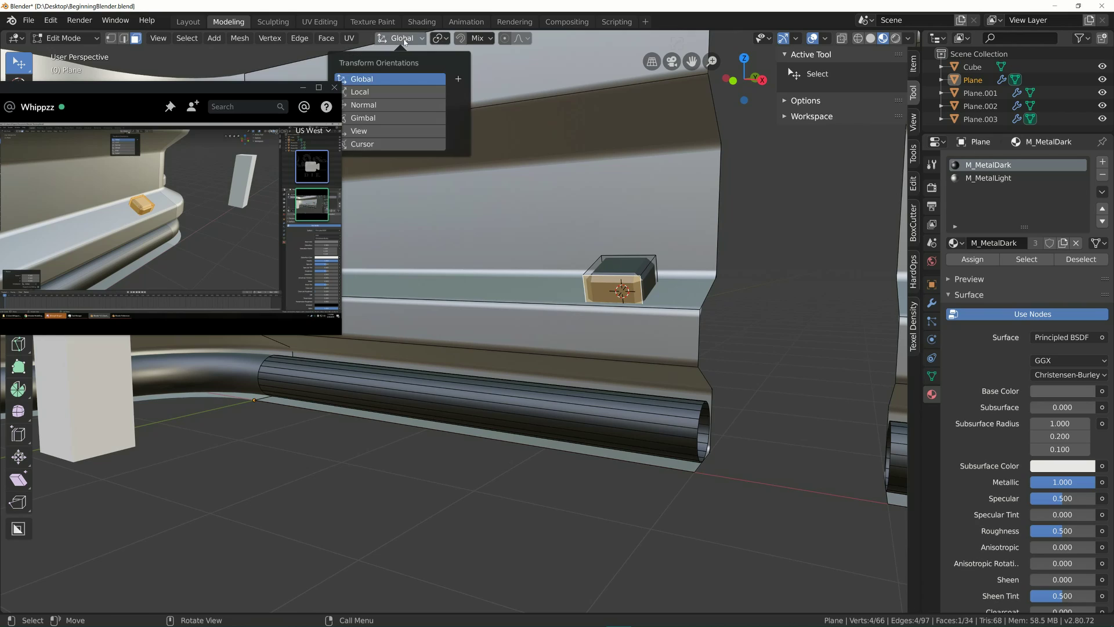
left_click(437, 42)
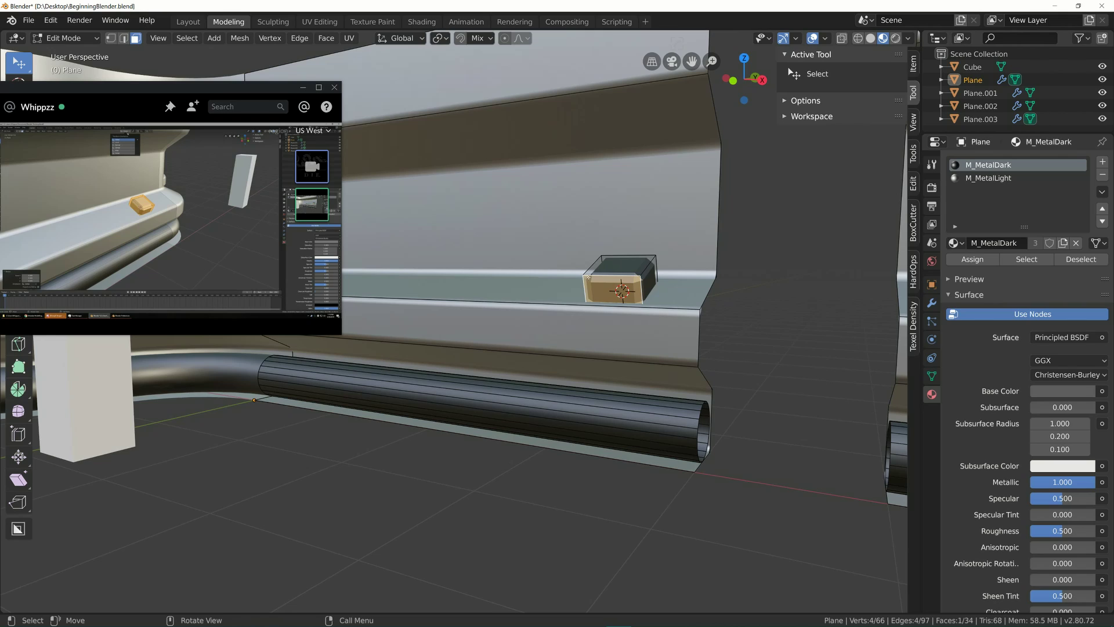
- Compare the Pivot Point and Orientation pie choices over the model without changing either setting
key("comma")
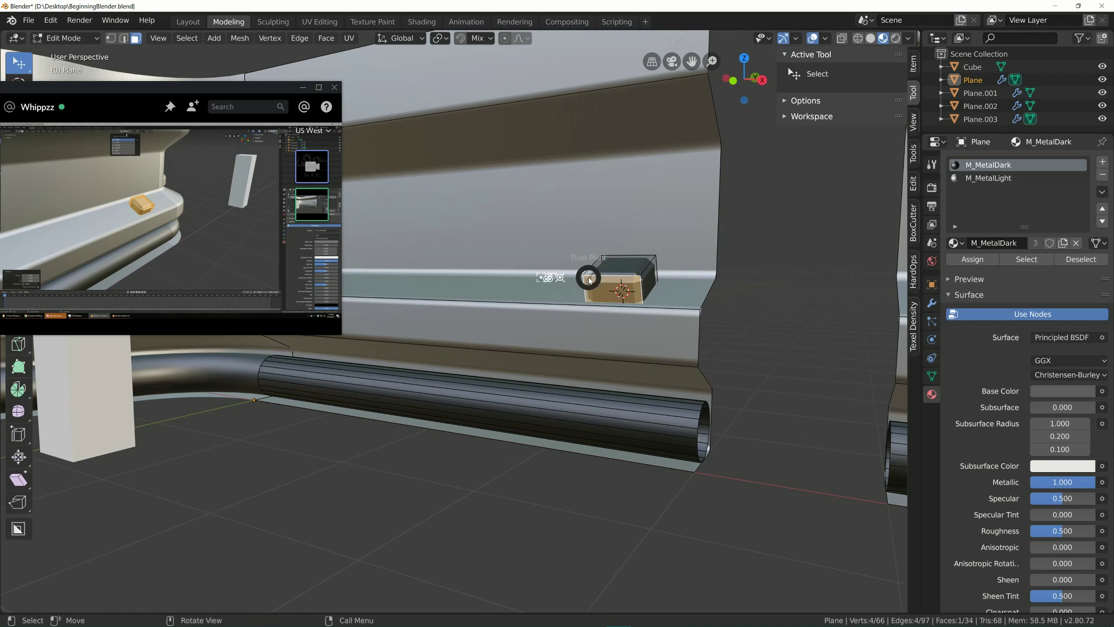
key("comma")
key("period")
key("comma")
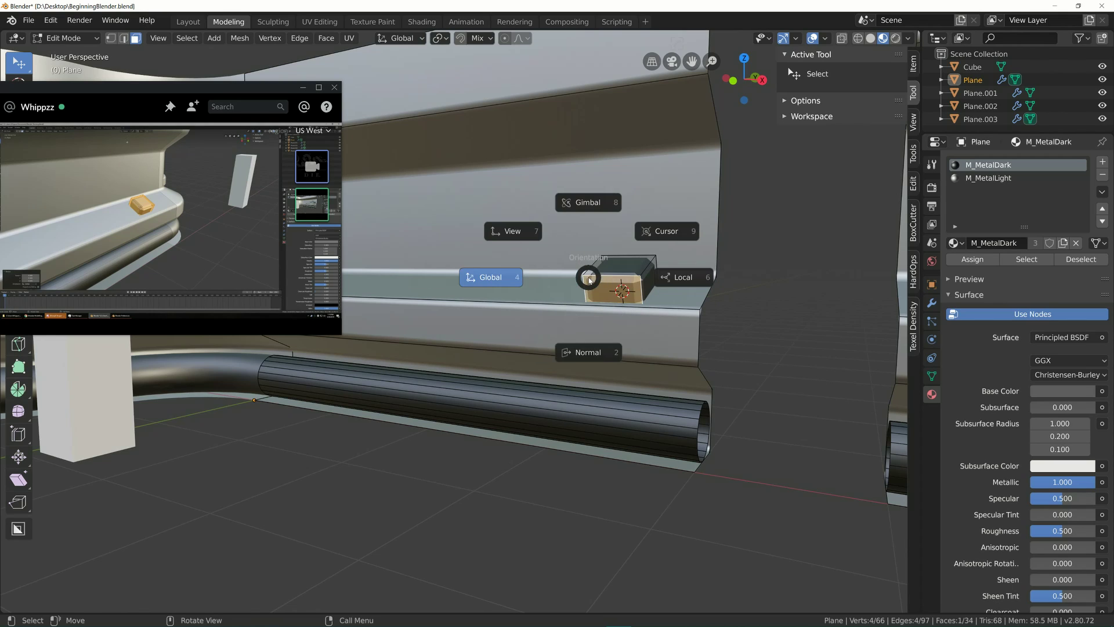
key("Escape")
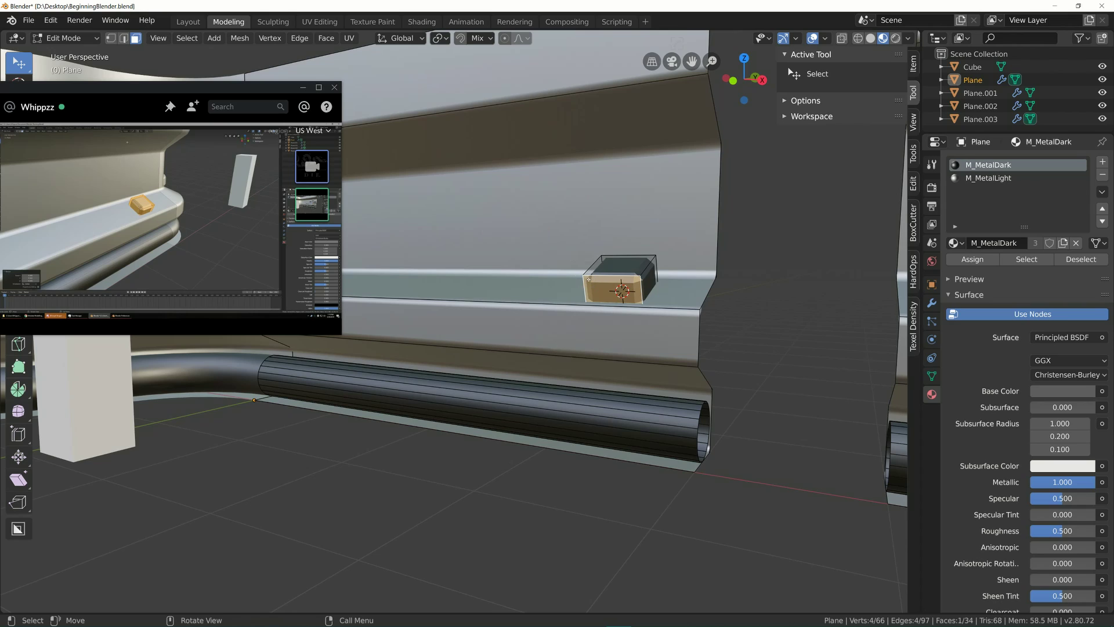
key("comma")
key("Escape")
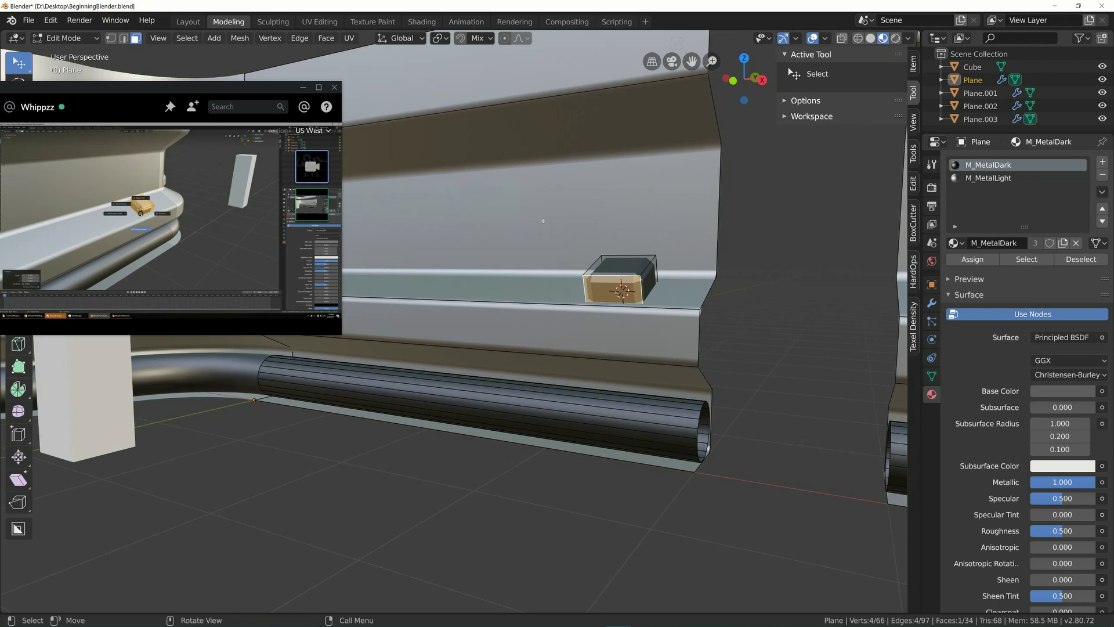
key("comma")
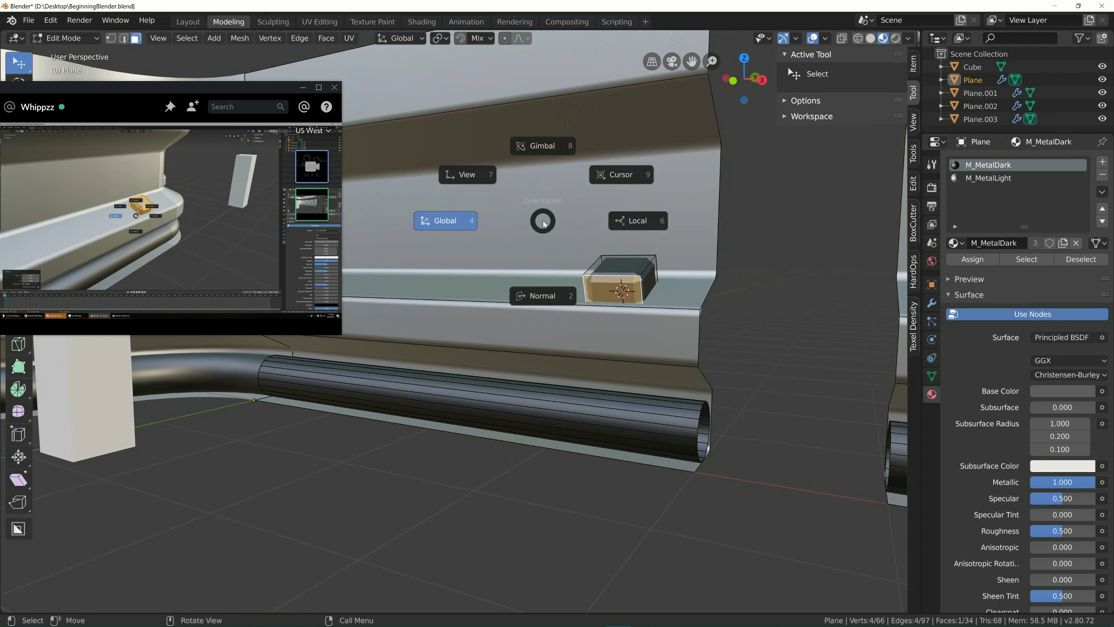
key("Escape")
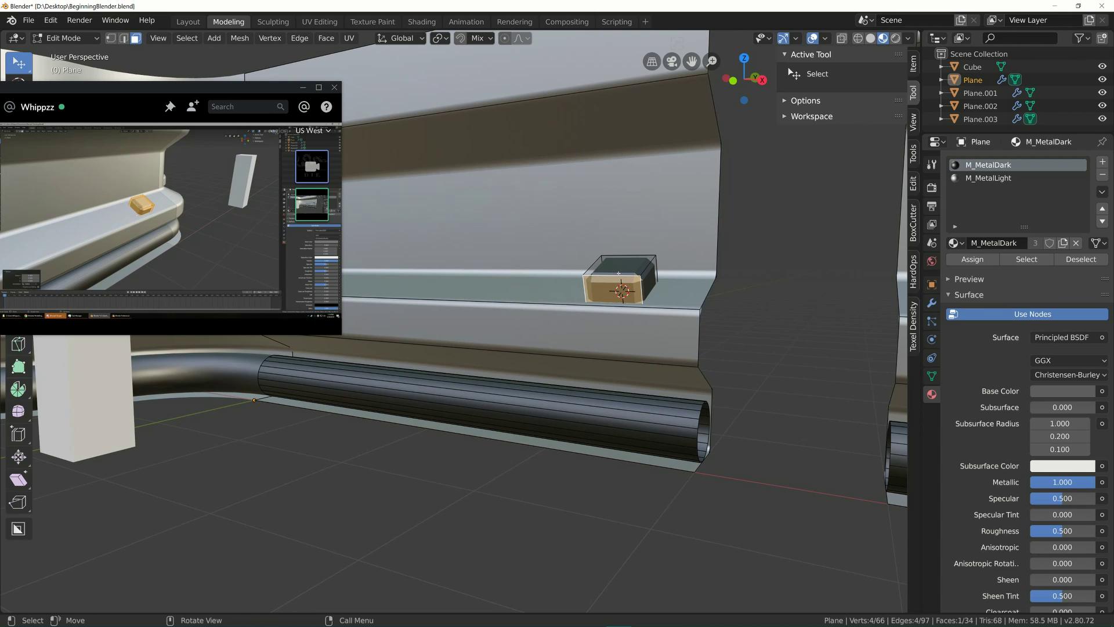
- Try to move the cube's front face along the global Y axis
scroll(613, 292, "up", 5)
middle_click_drag(785, 258, 581, 274, "shift")
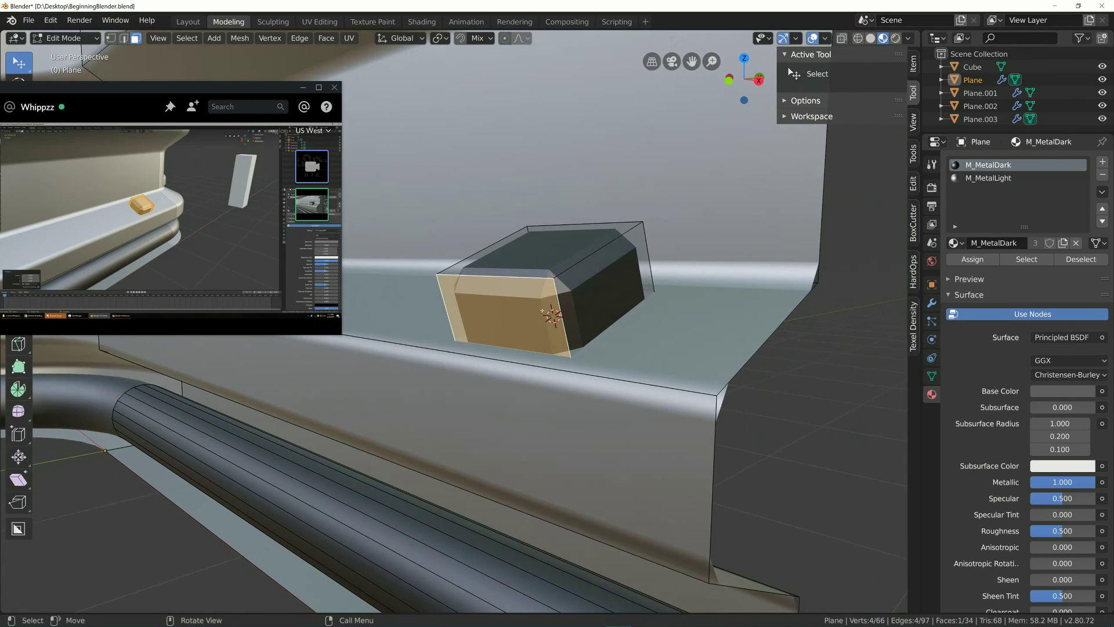
key("g")
key("y")
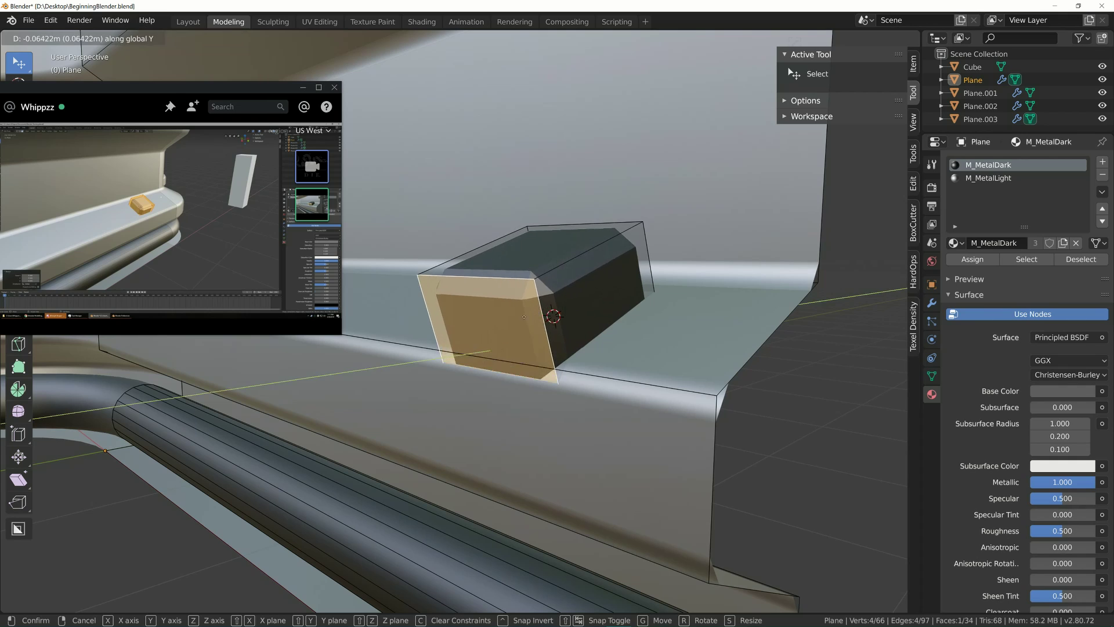
key("Escape")
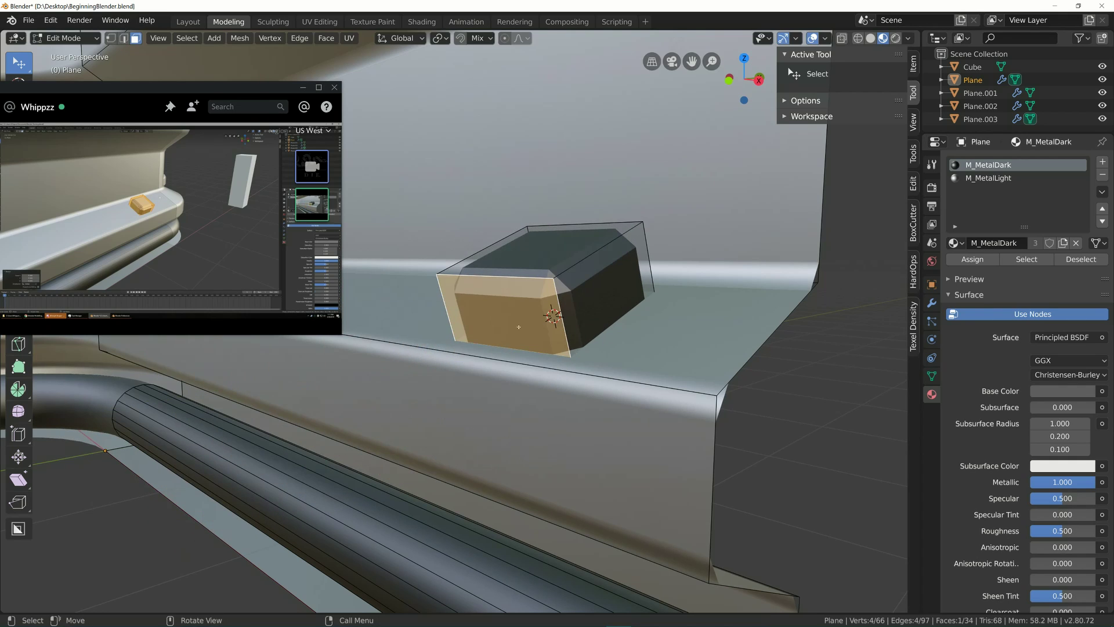
- Set the transform orientation to Normal for the cube's selected front face
middle_click_drag(518, 292, 525, 279, "shift")
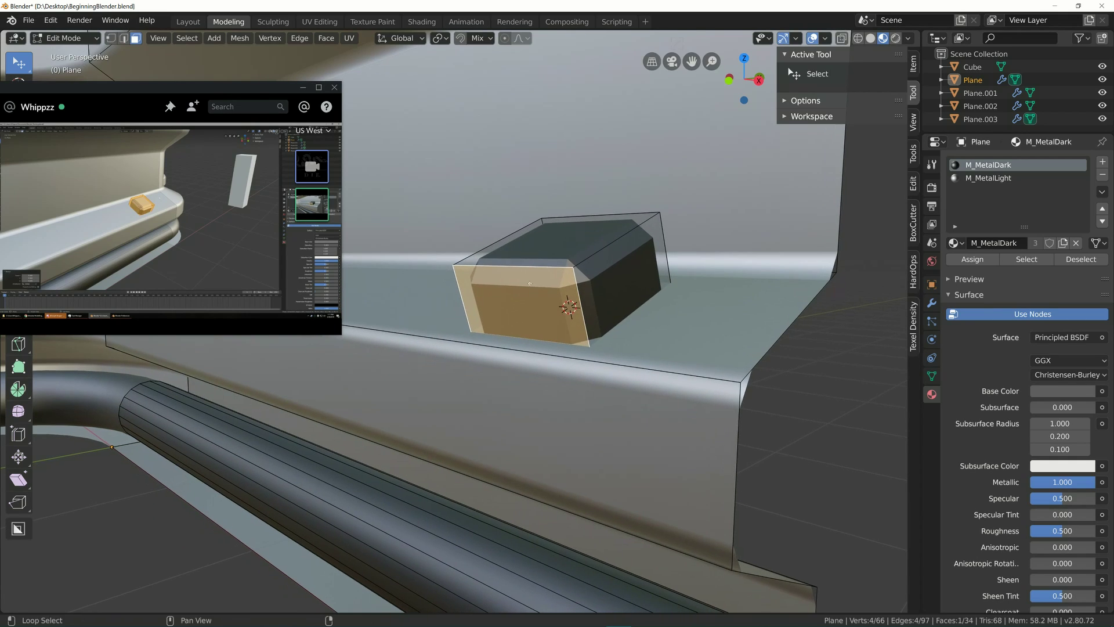
key("comma")
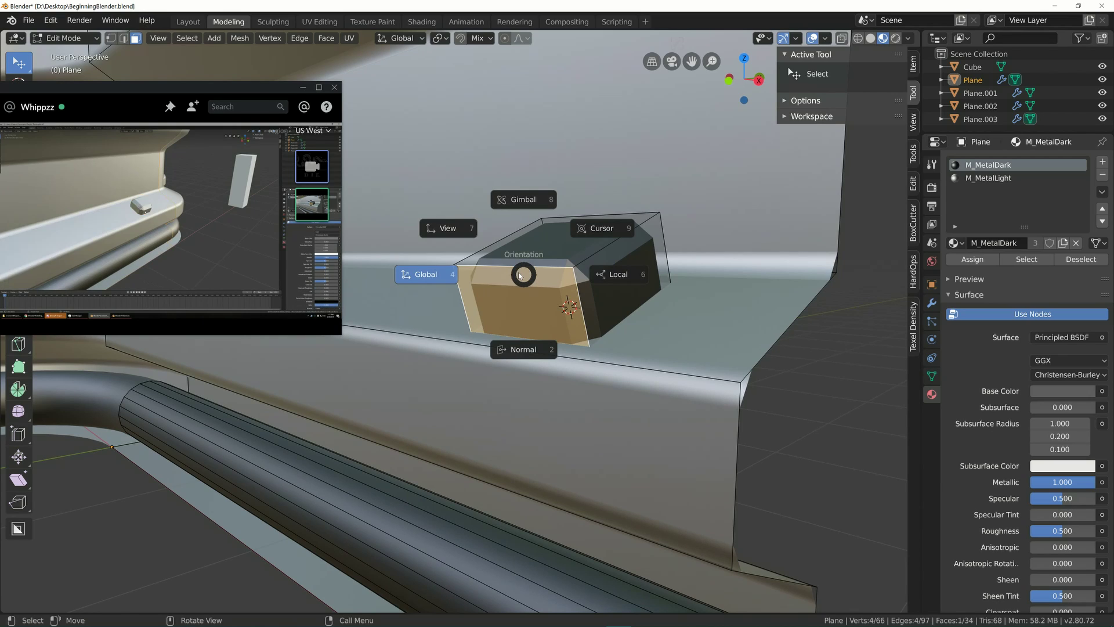
left_click(520, 354)
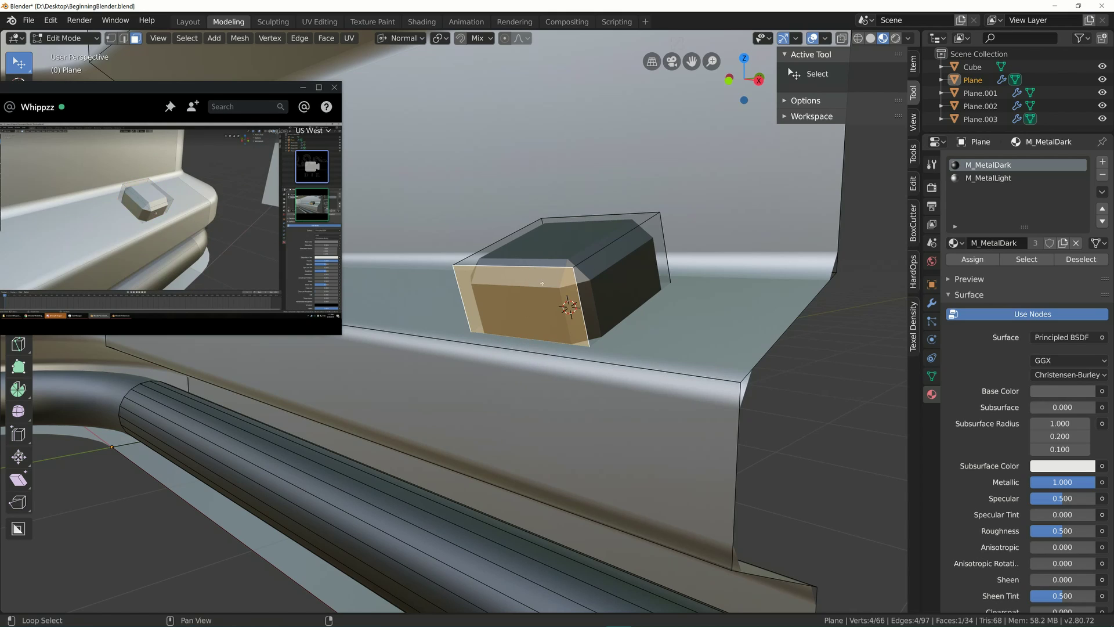
middle_click_drag(521, 358, 551, 300, "shift")
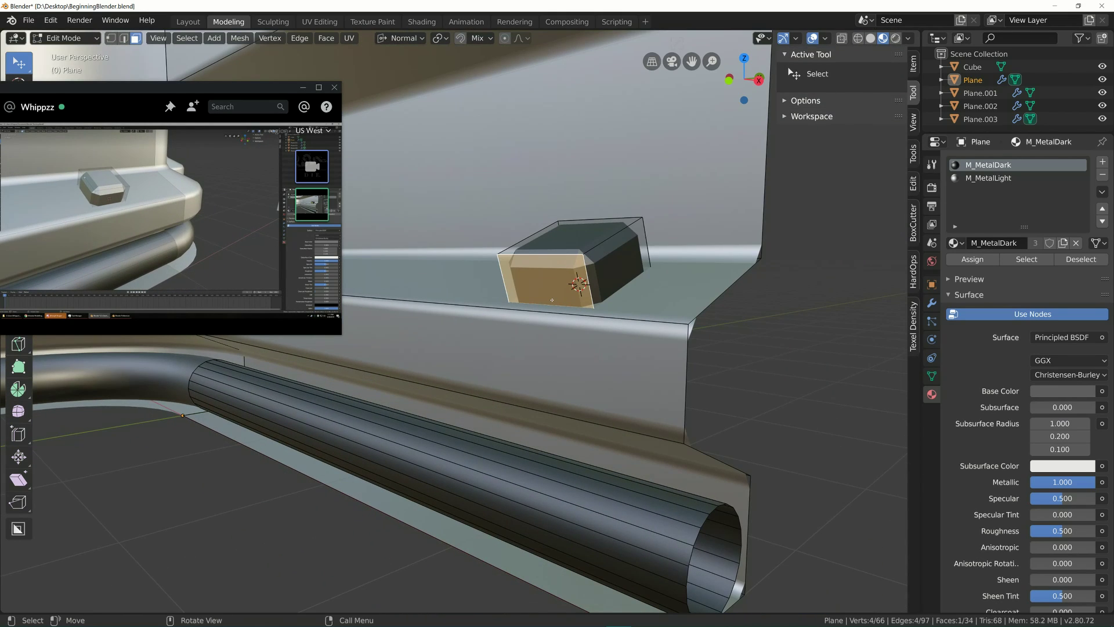
- Try to move the cube's front face outward along its normal Z axis
key("g")
key("z")
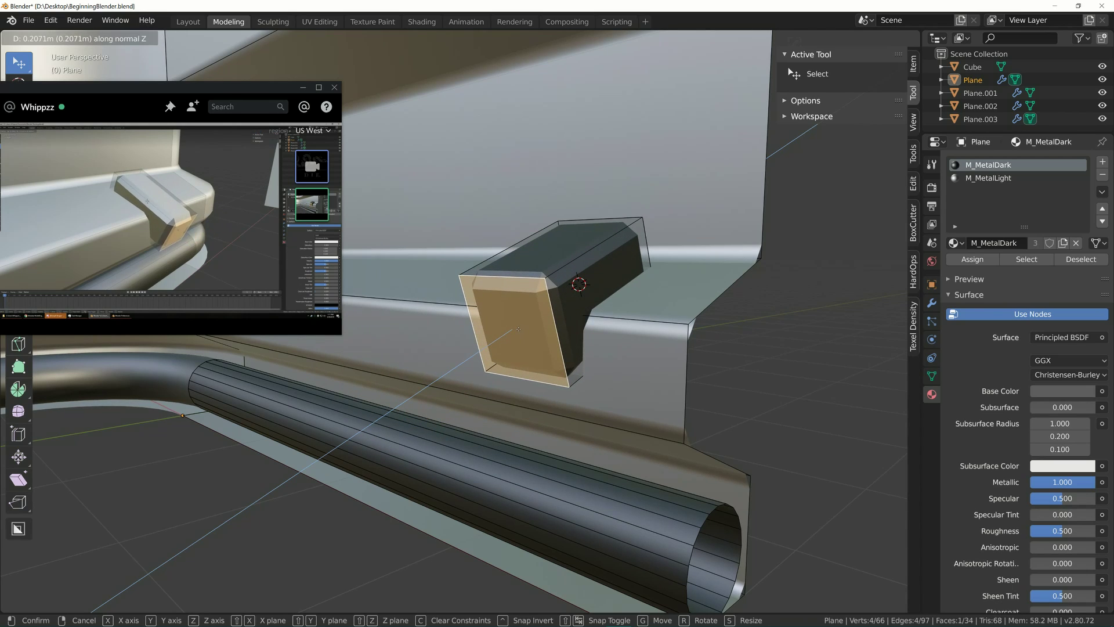
left_click(543, 296)
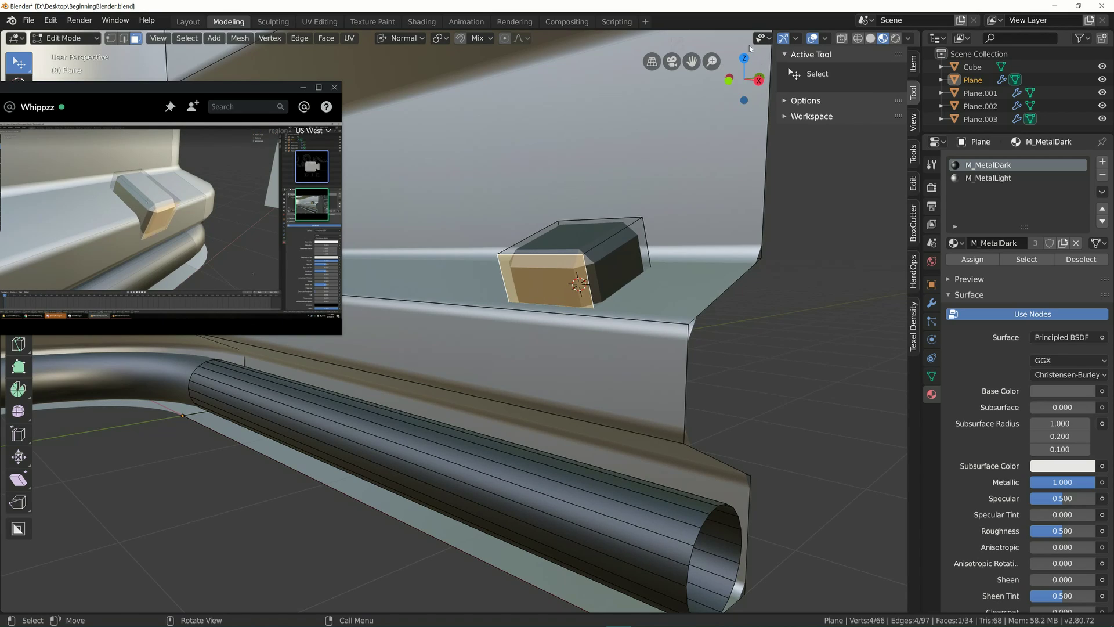
- Enable the Move object gizmo and pull the cube's front face about 0.212 m along its normal Z axis
left_click(795, 37)
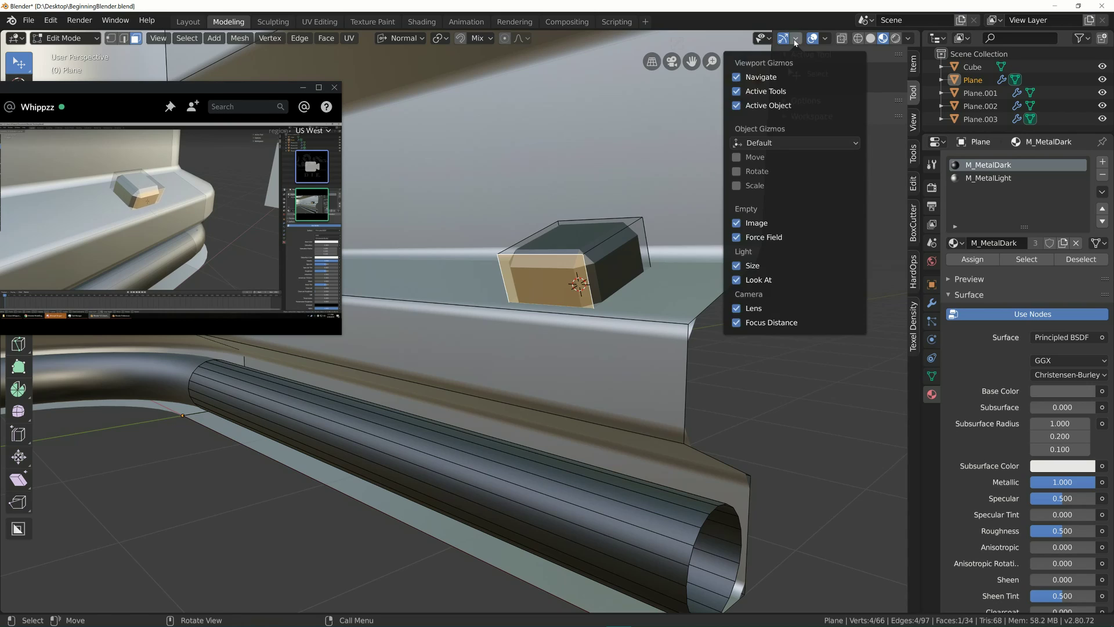
left_click(737, 157)
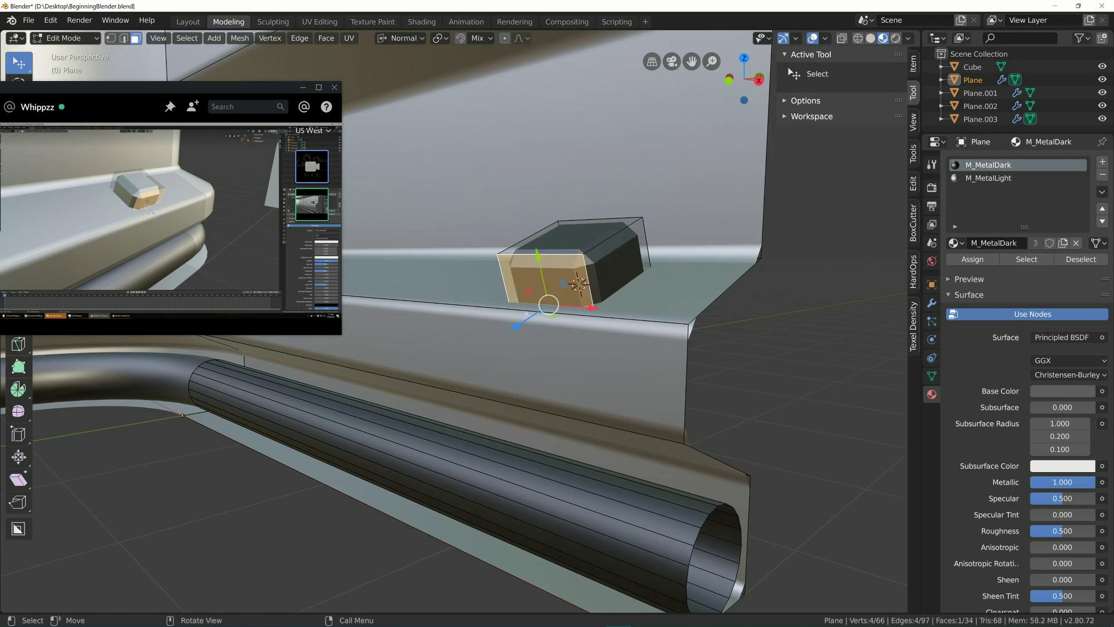
left_click_drag(527, 314, 493, 338)
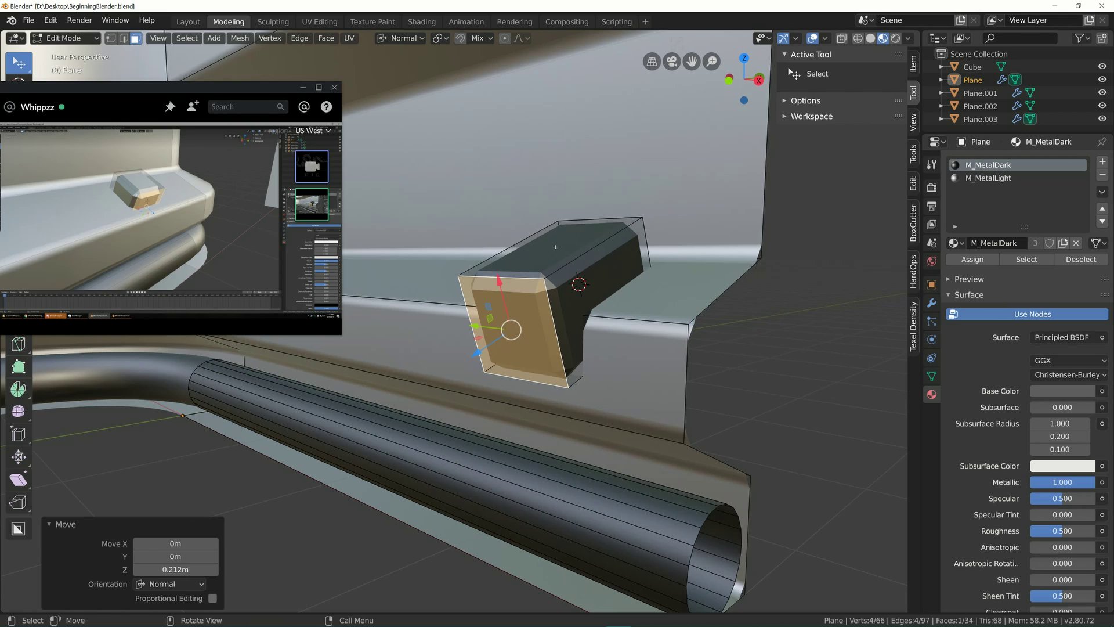
- Alternate the transform orientation between Global and other options such as Normal, comparing the gizmo axes on the front face, and finish on Global
key("comma")
left_click(445, 248)
middle_click_drag(476, 273, 543, 290)
key("comma")
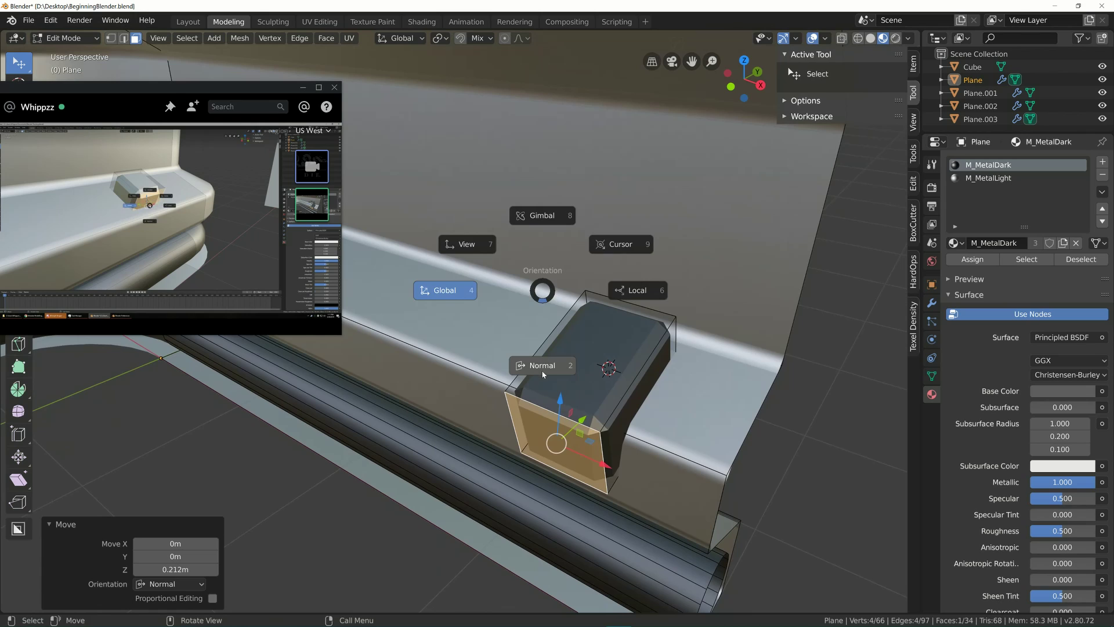
left_click(543, 374)
middle_click_drag(543, 375, 534, 369)
key("comma")
left_click(639, 377)
middle_click_drag(639, 377, 638, 361)
key("comma")
left_click(534, 371)
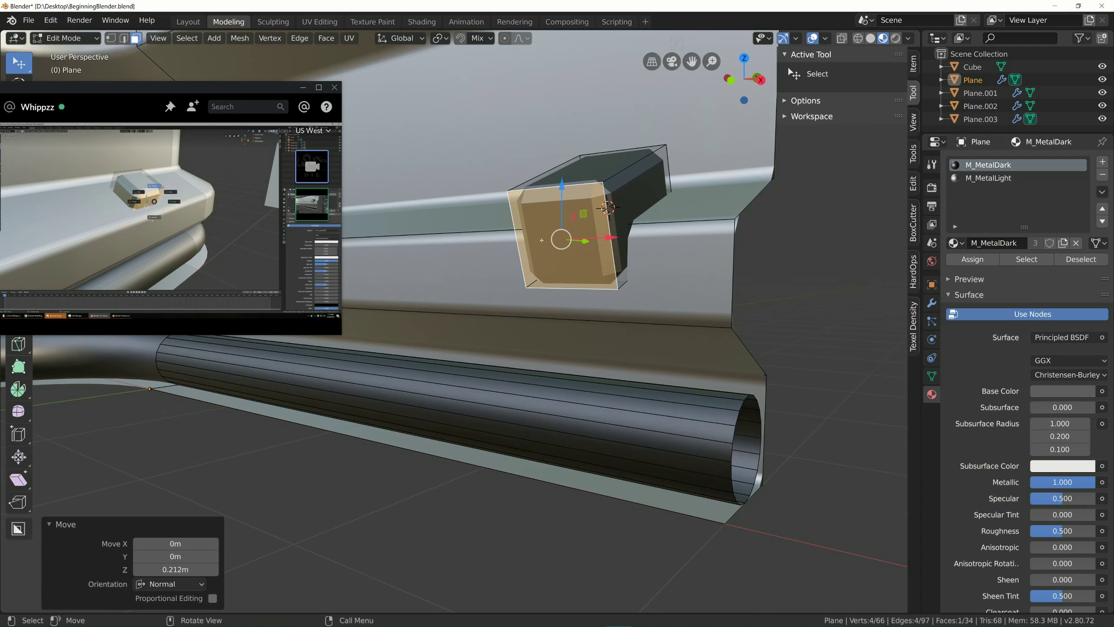
- Keep the Global transform orientation, clear the wall mesh's face selection and return to Object Mode
key("comma")
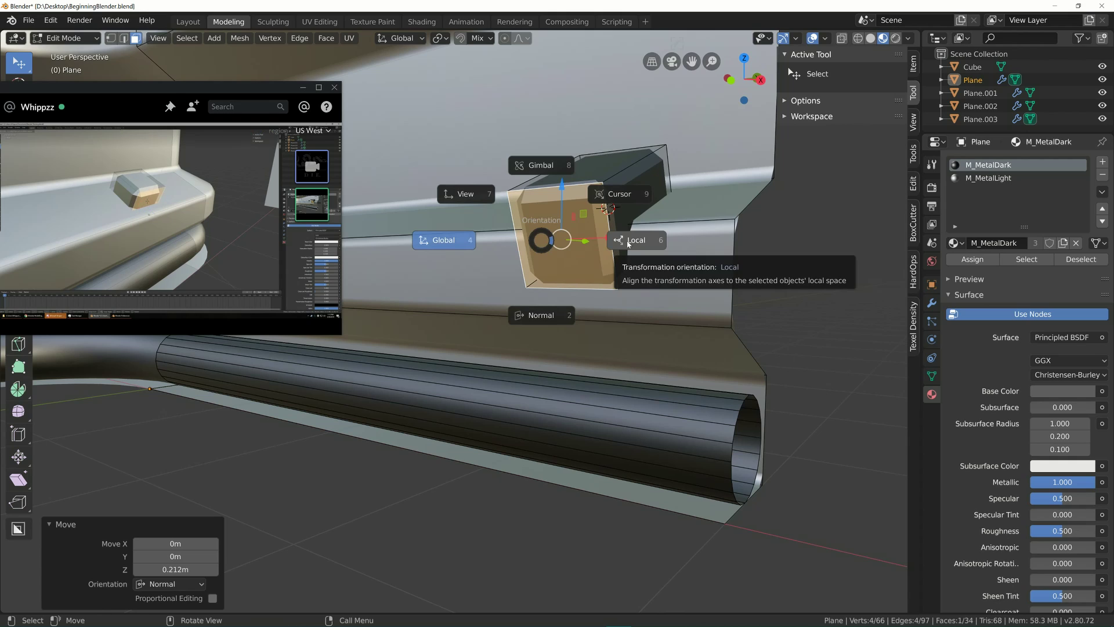
left_click(431, 246)
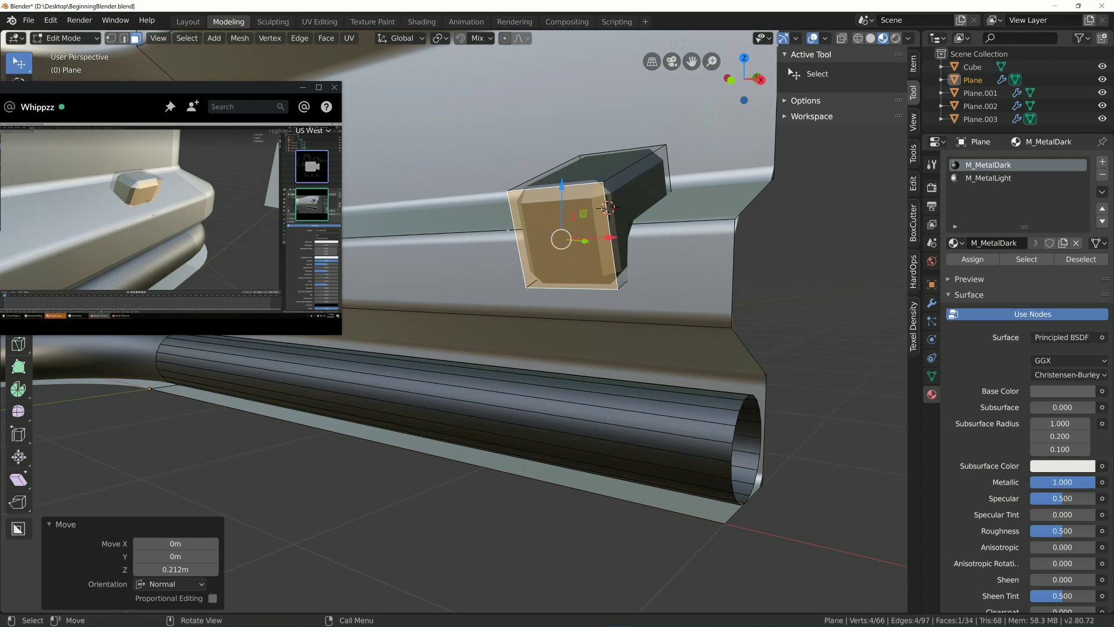
scroll(522, 250, "down", 3)
key("Tab")
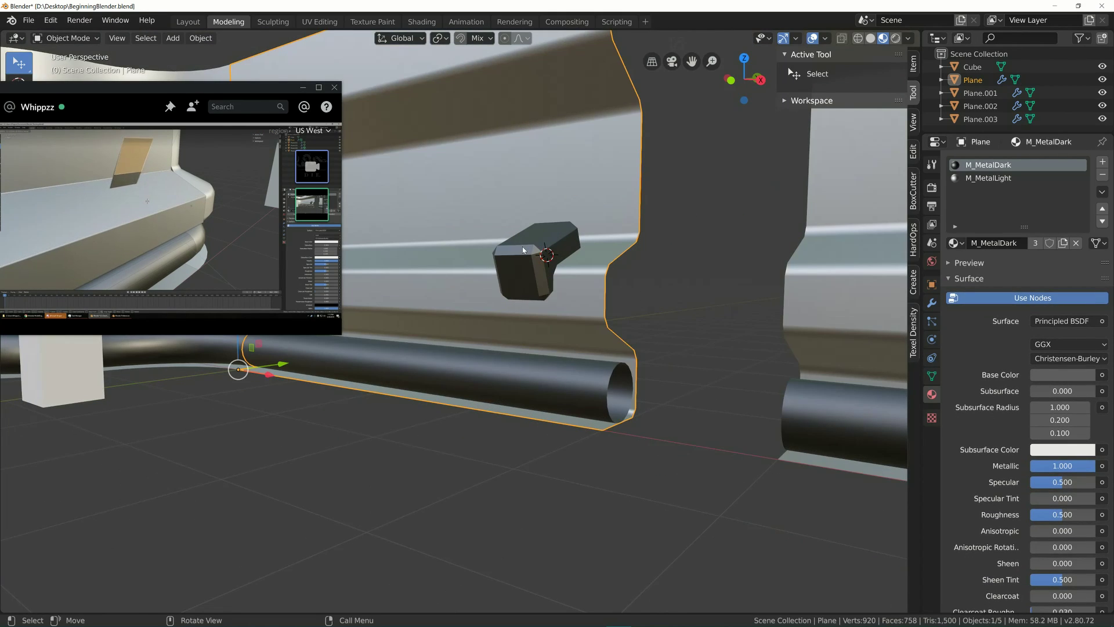
key("Tab")
key("alt+a")
scroll(591, 259, "down", 5)
key("Tab")
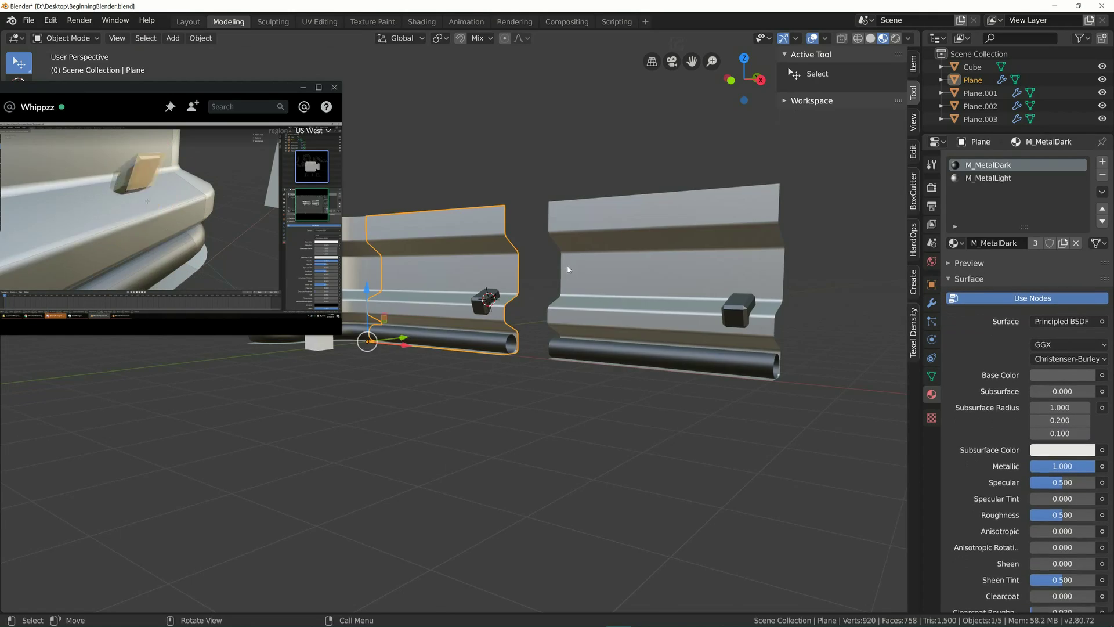
- Try adding a 2 m cube aligned to the 3D cursor and moving it up along the Z axis
scroll(562, 247, "up", 3)
middle_click_drag(552, 225, 573, 268)
key("shift+a")
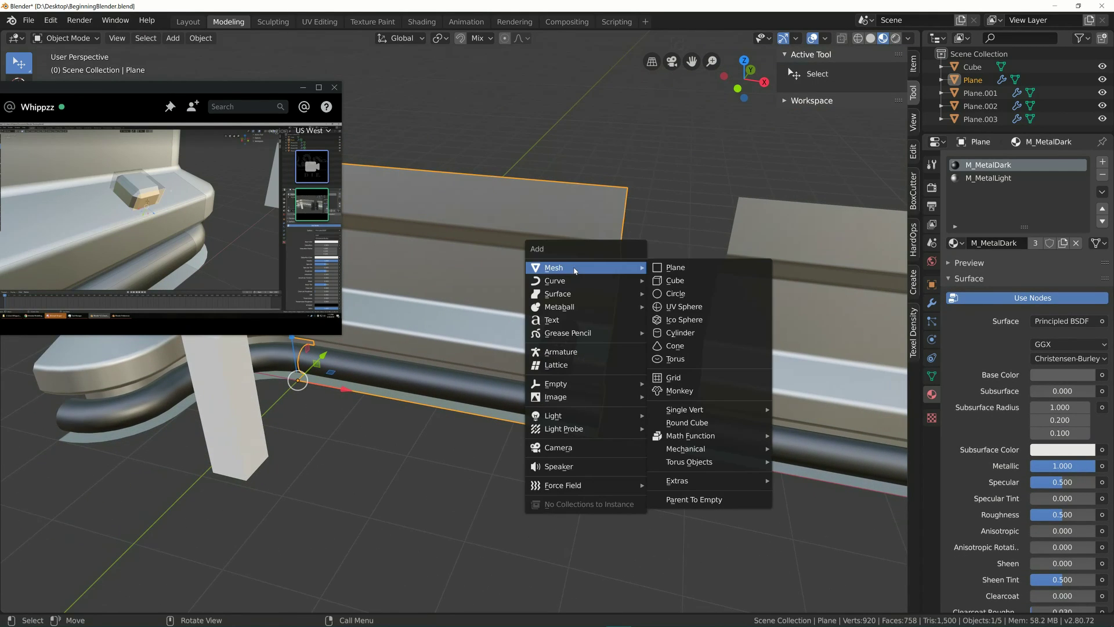
key("Escape")
key("shift+a")
mouse_move(528, 319)
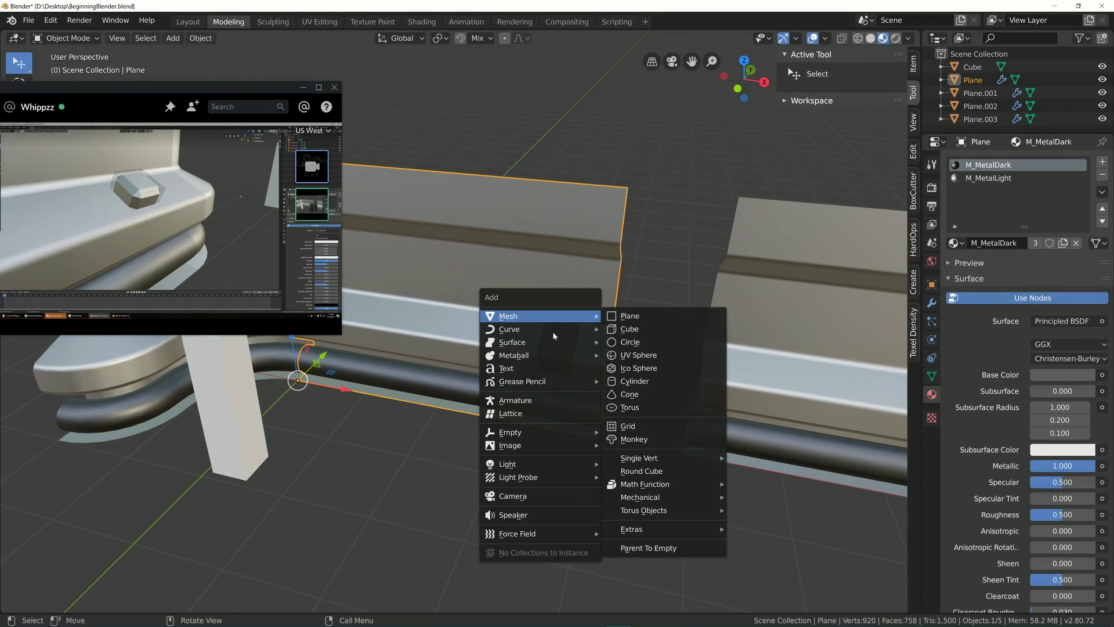
left_click(641, 335)
scroll(588, 347, "down", 2)
middle_click_drag(587, 346, 553, 295)
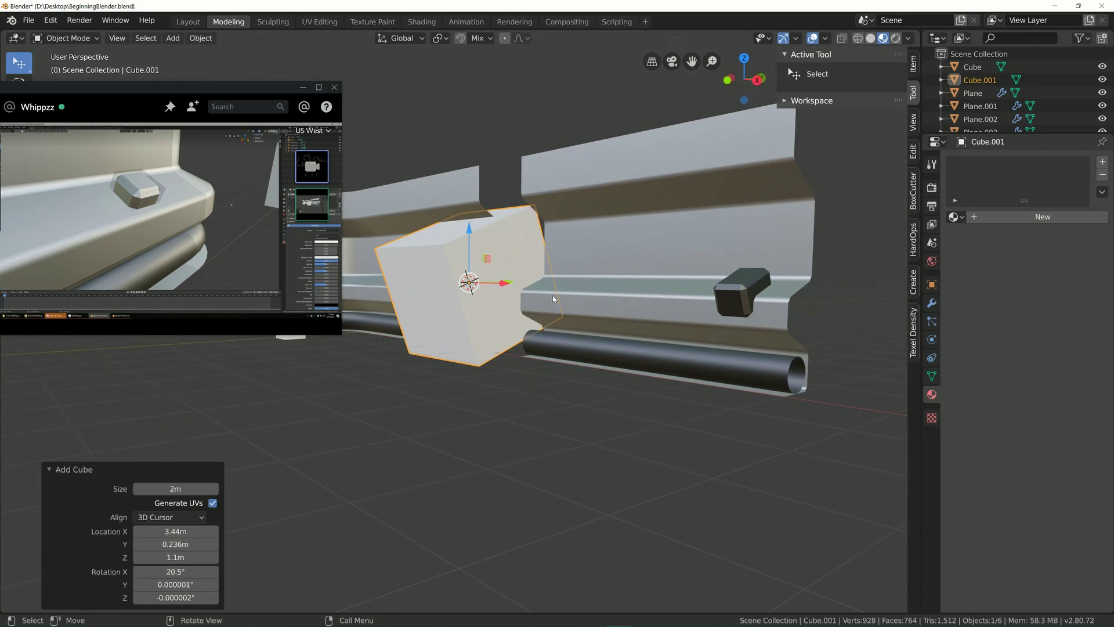
key("g")
key("z")
left_click(540, 175)
key("ctrl+z")
key("ctrl+z")
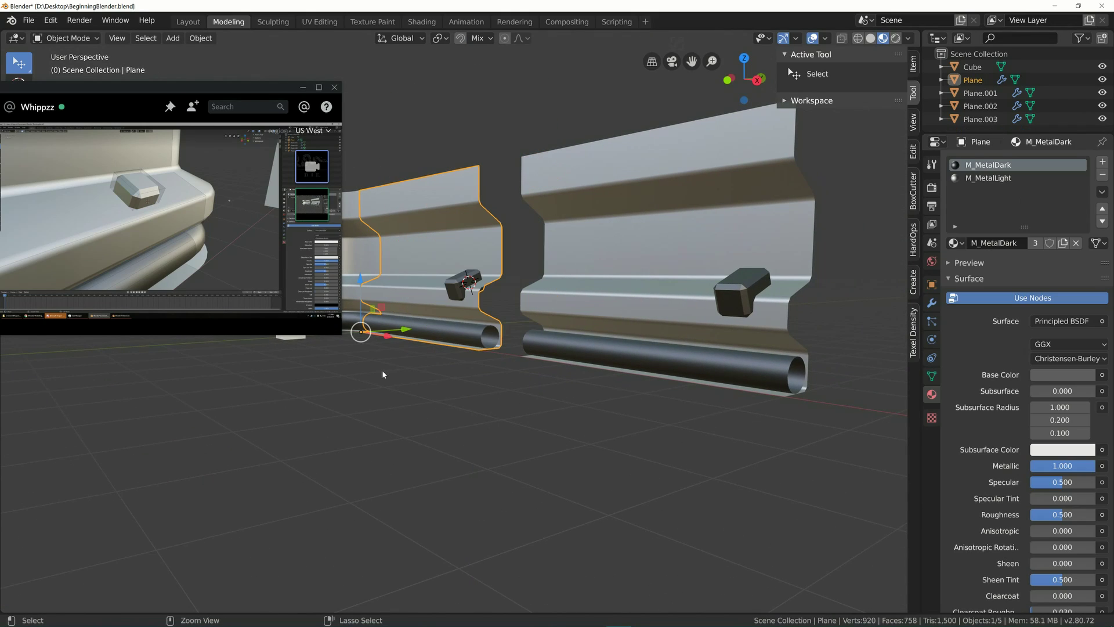
- Add a 2 m cube at the 3D cursor and set its alignment to World
key("shift+a")
mouse_move(450, 331)
left_click(549, 340)
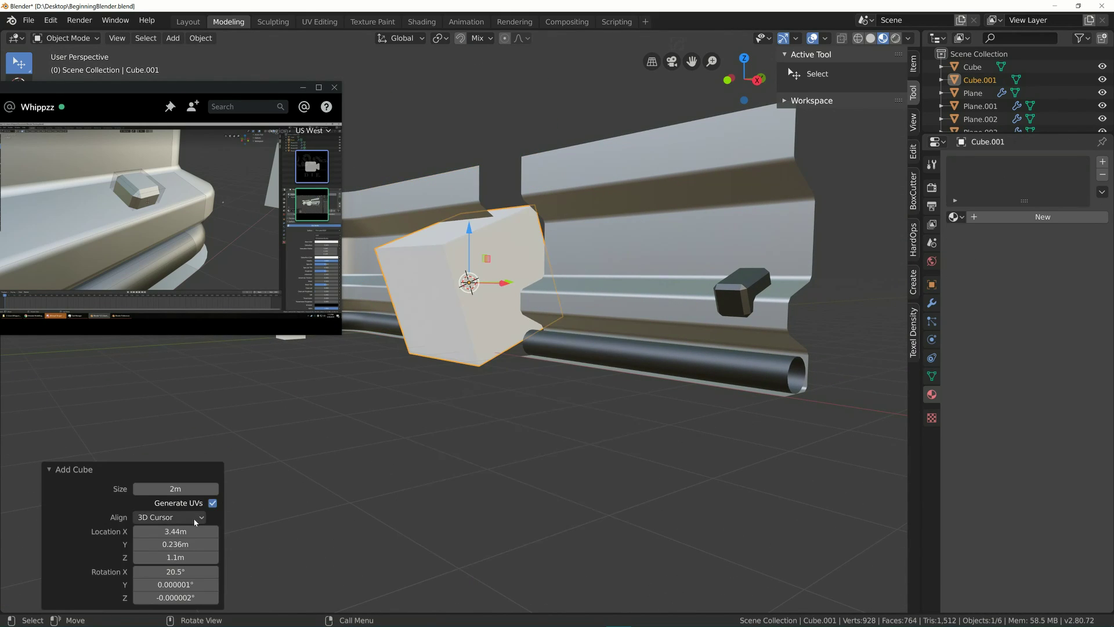
left_click(174, 518)
left_click(181, 532)
- Move the new cube up about 3.33 m along the global Z axis, above the wall
scroll(522, 278, "down", 2)
key("g")
key("z")
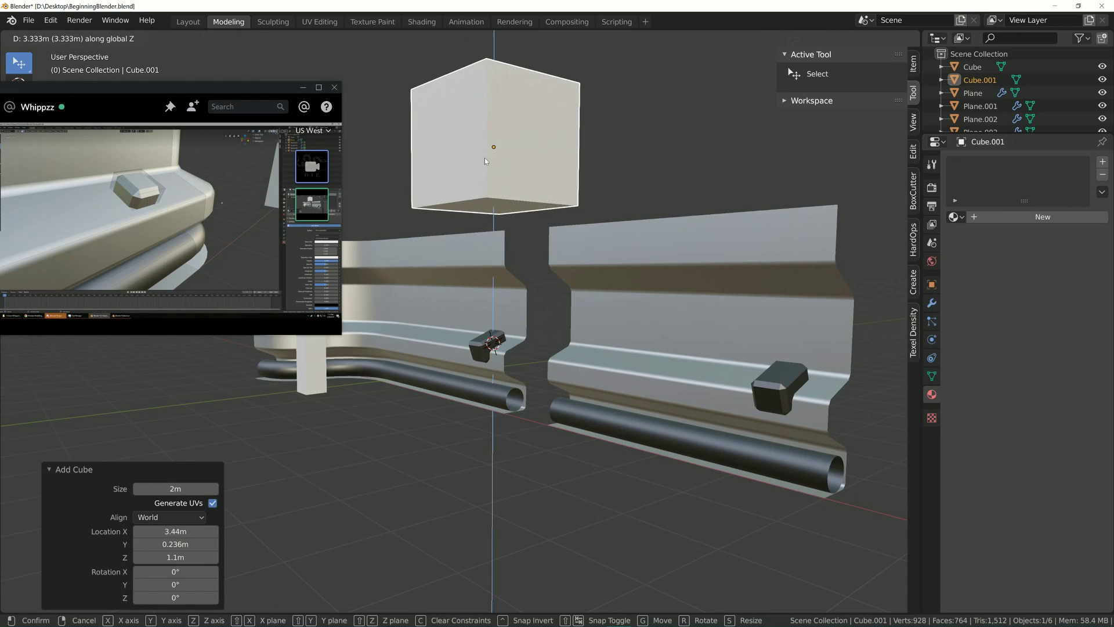
left_click(535, 189)
middle_click_drag(535, 189, 566, 197)
- Switch the transform orientation from Global to Local and compare the unrotated cube's gizmo axes
left_click(406, 38)
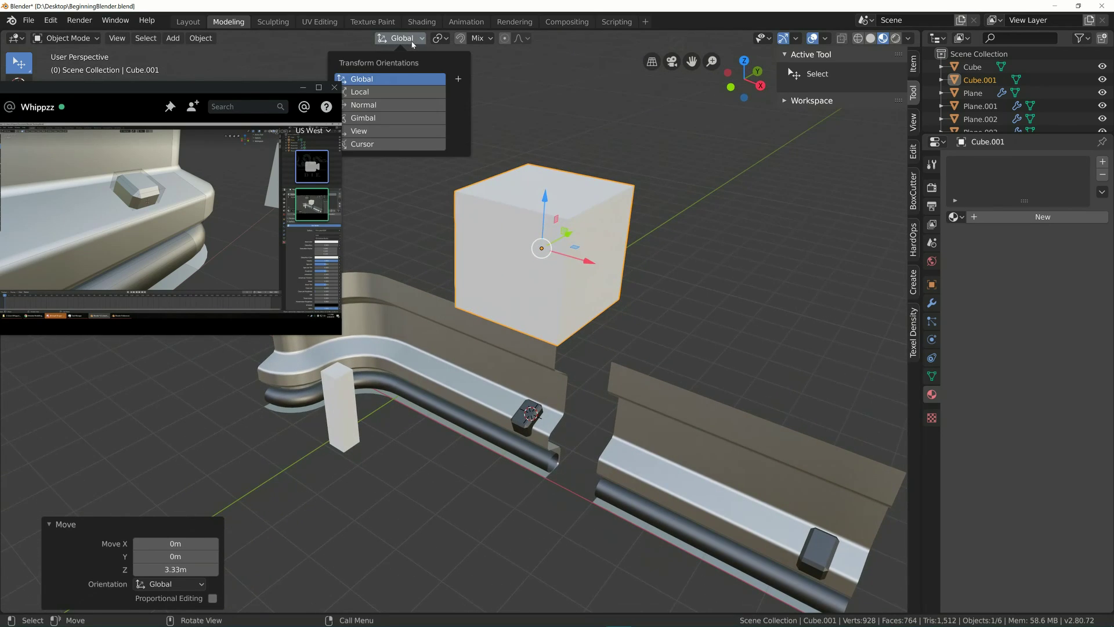
left_click(401, 81)
mouse_move(527, 150)
middle_mouse_down("shift")
mouse_move(531, 183)
mouse_move(537, 164)
middle_mouse_up("shift")
left_click(406, 38)
left_click(402, 81)
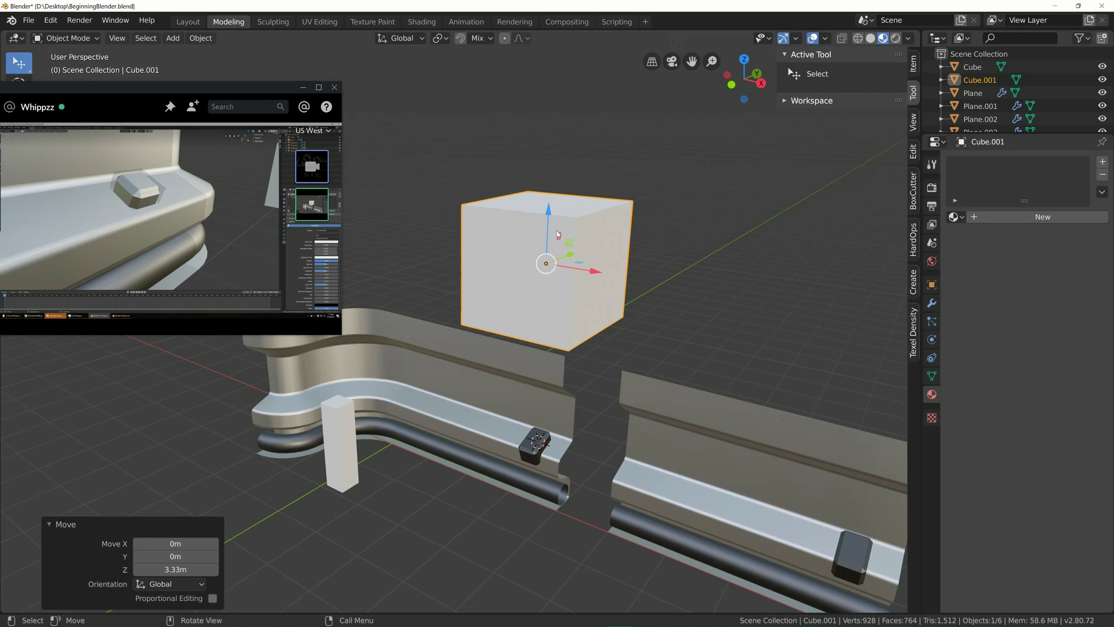
left_click(406, 38)
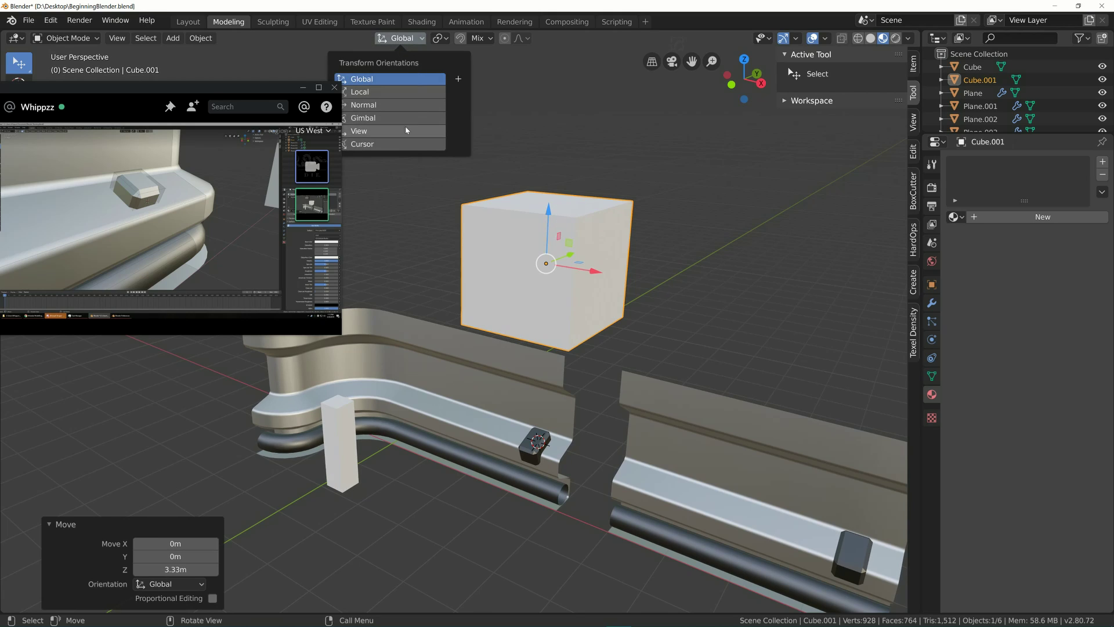
key("comma")
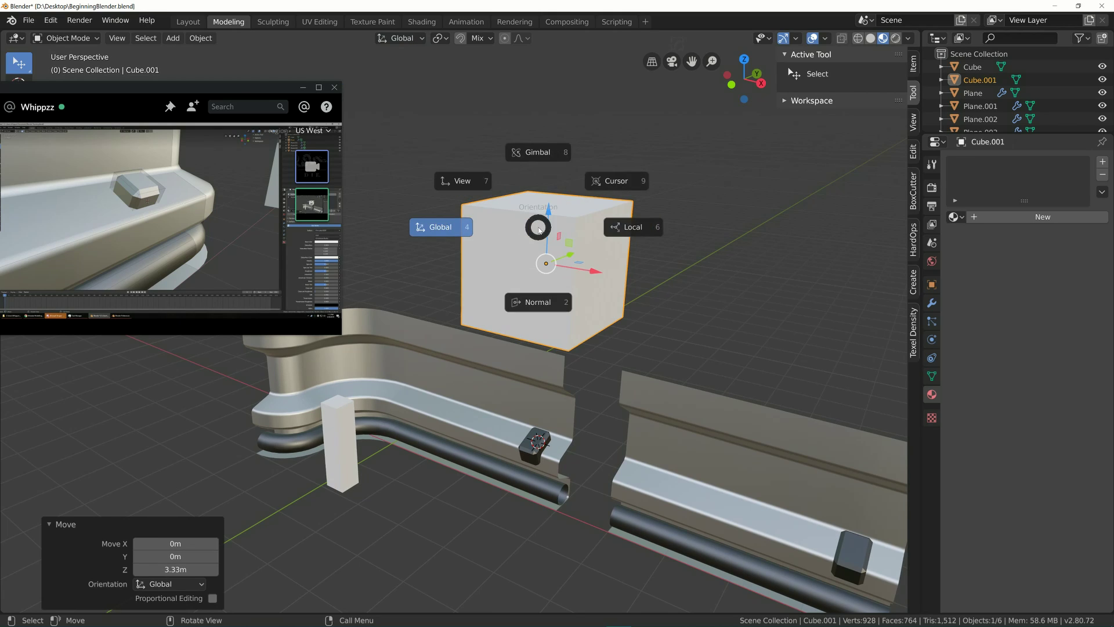
left_click(612, 242)
middle_click_drag(612, 242, 595, 187)
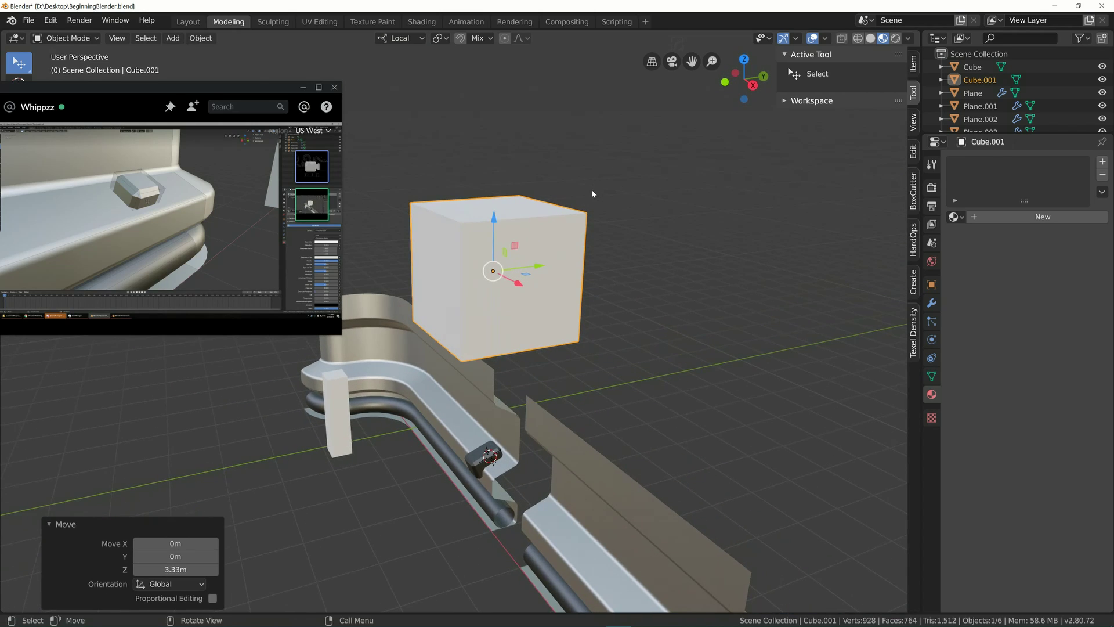
- Set the transform orientation to Global and rotate the cube about 38.5° around the X axis
key("comma")
left_click(518, 184)
key("r")
key("x")
left_click(469, 187)
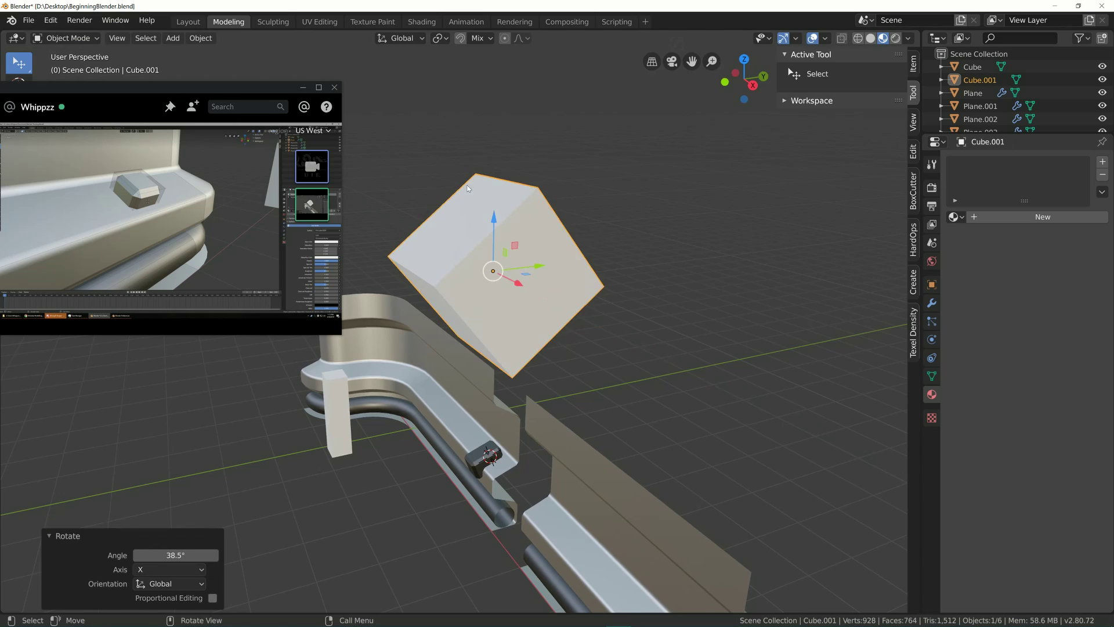
- Rotate the tilted cube about -40.1° around the global Z axis
middle_click_drag(469, 188, 558, 219)
key("r")
key("z")
left_click(547, 187)
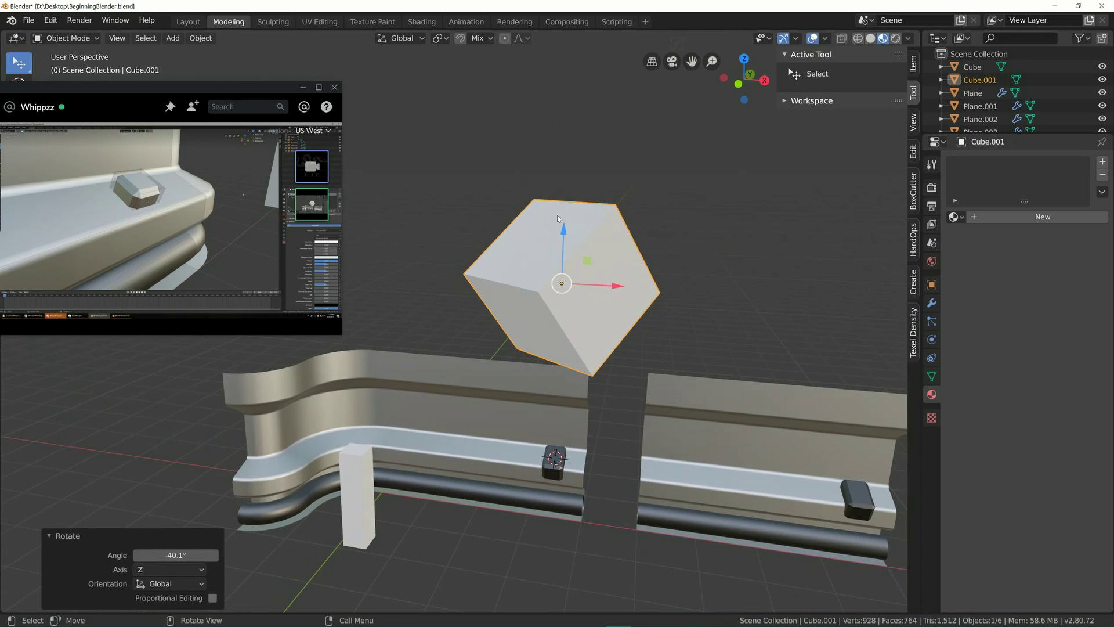
- Alternate the transform orientation between Local and Global, comparing the rotated cube's gizmo axes, and finish on Local
key("comma")
left_click(651, 218)
middle_click_drag(652, 219, 664, 207)
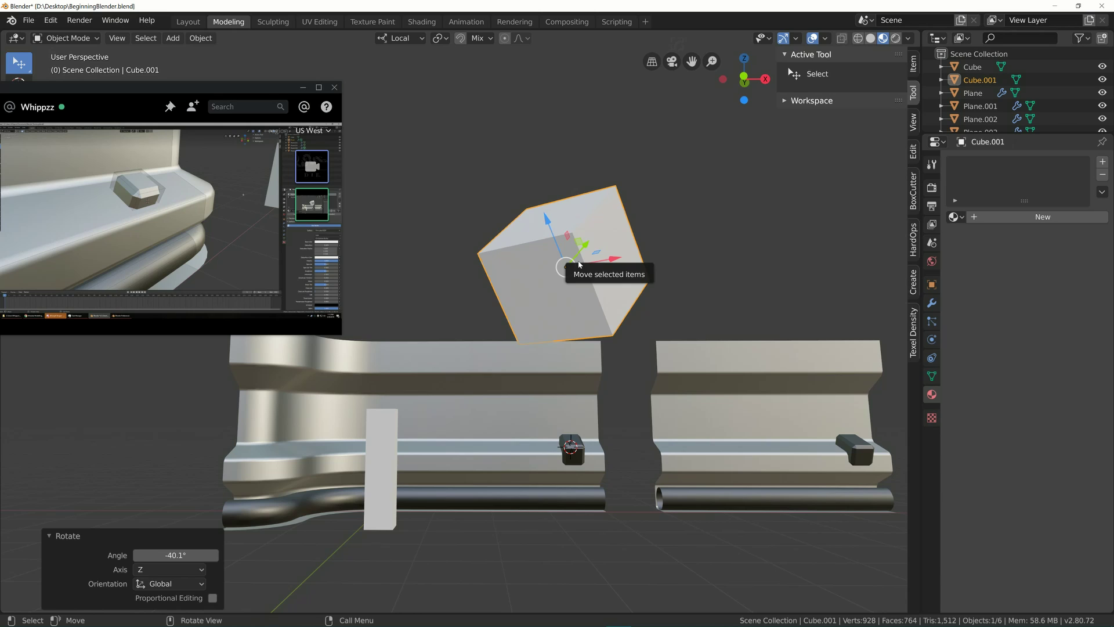
key("comma")
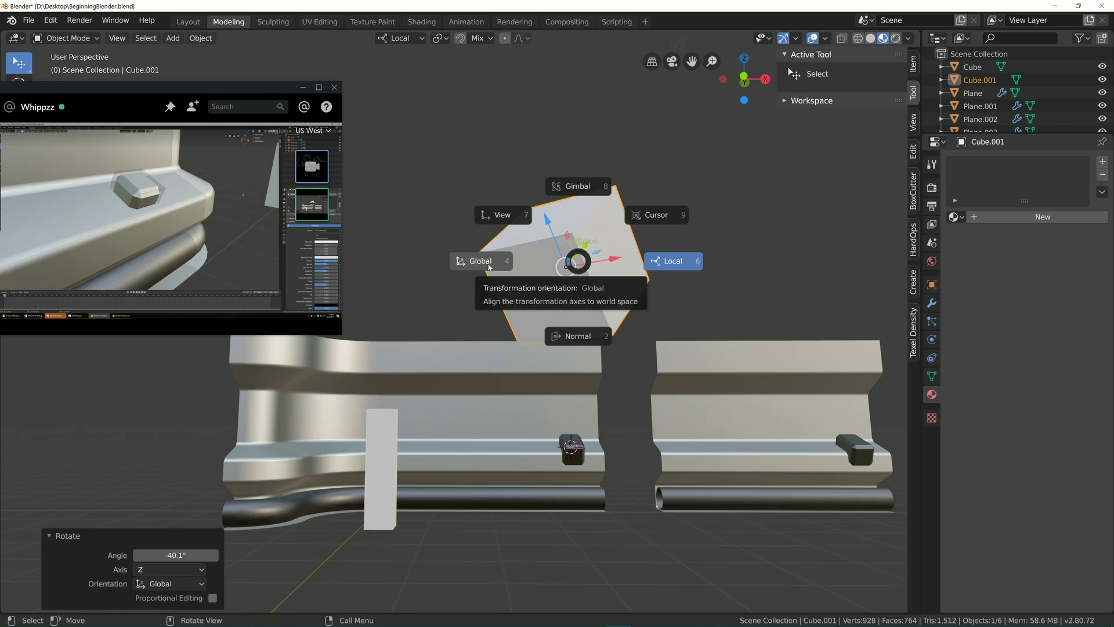
left_click(491, 262)
key("comma")
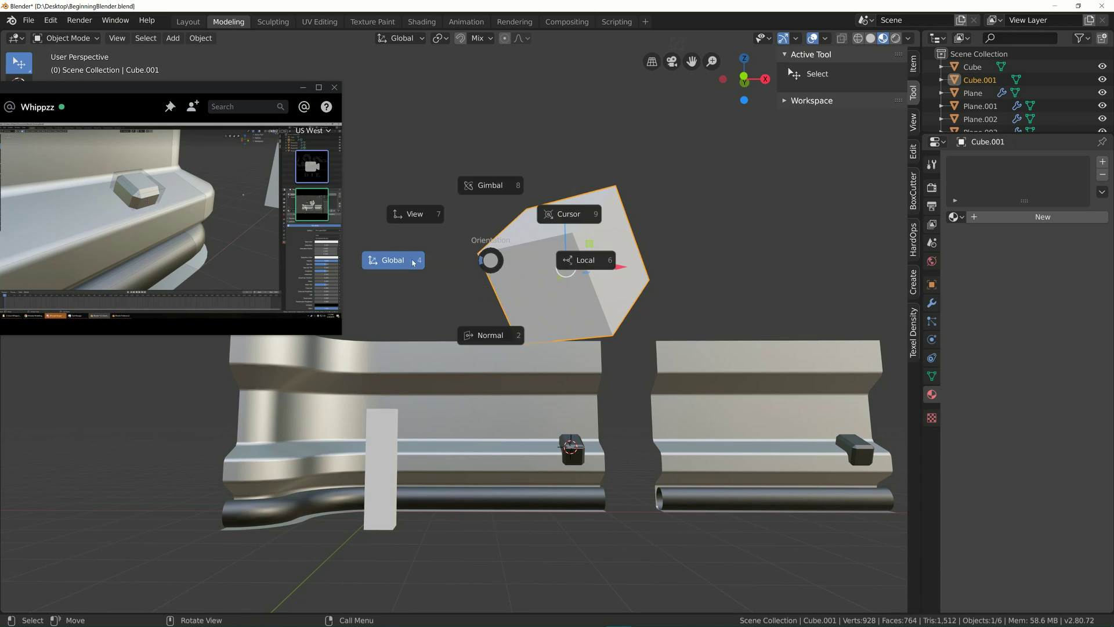
left_click(386, 262)
middle_click_drag(478, 244, 450, 273)
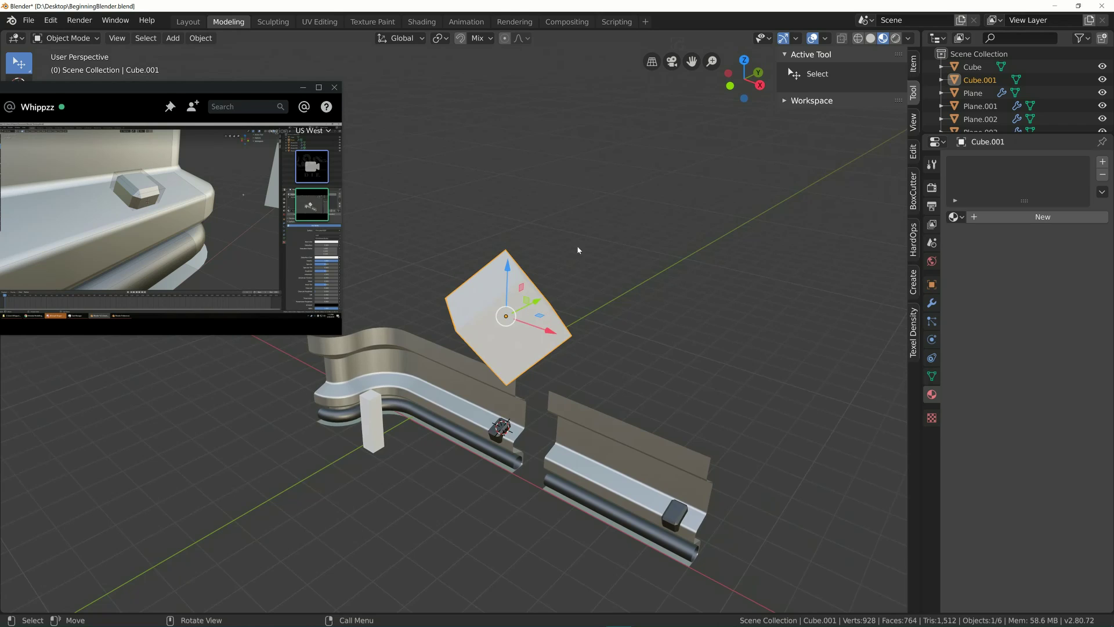
key("comma")
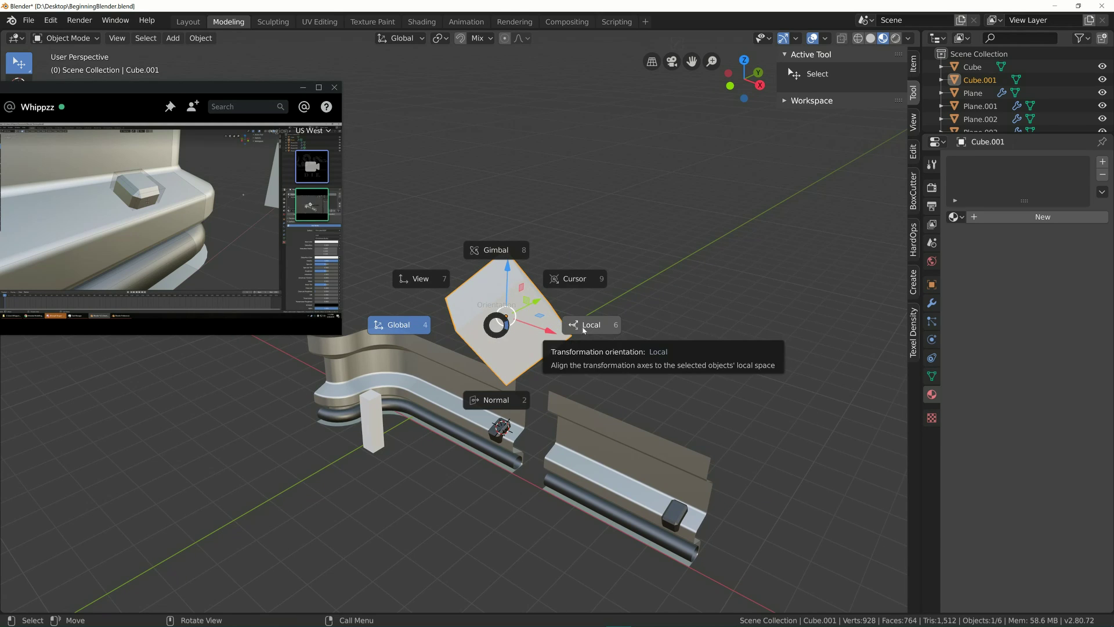
left_click(590, 326)
middle_click_drag(590, 330, 596, 321)
scroll(597, 321, "up", 2)
middle_click_drag(591, 279, 560, 270)
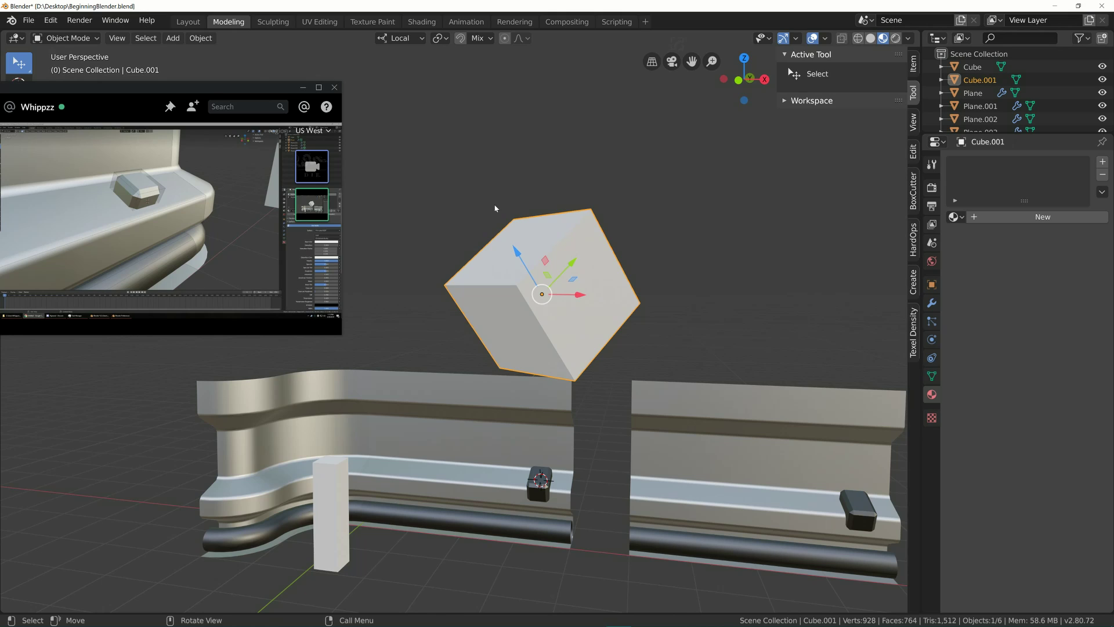
- Delete the rotated demonstration cube above the wall
key("x")
left_click(492, 104)
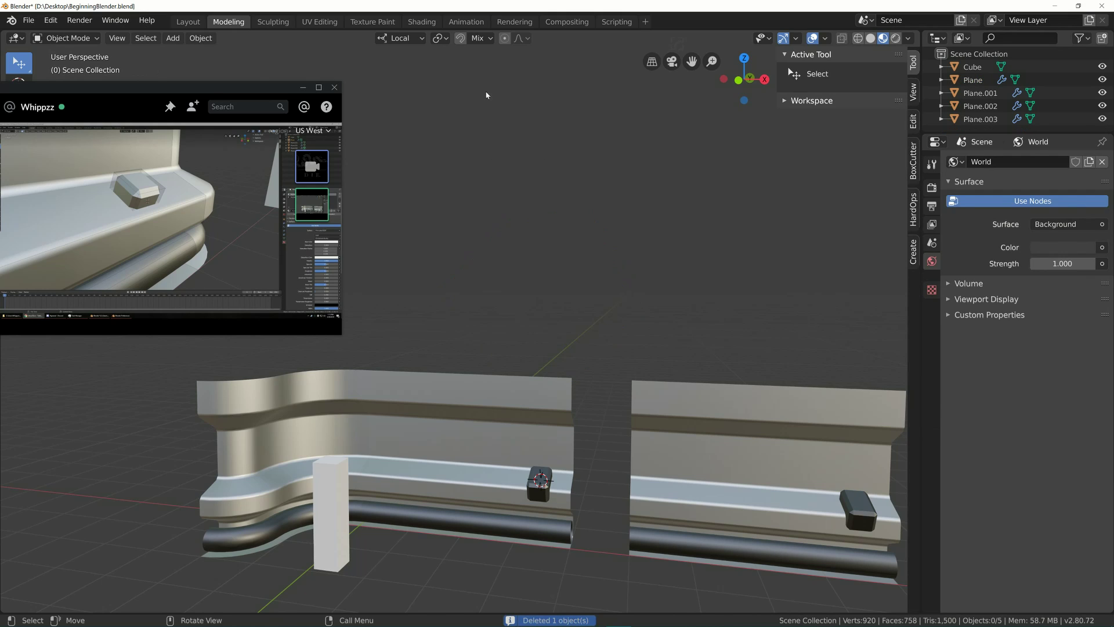
scroll(522, 278, "up", 4)
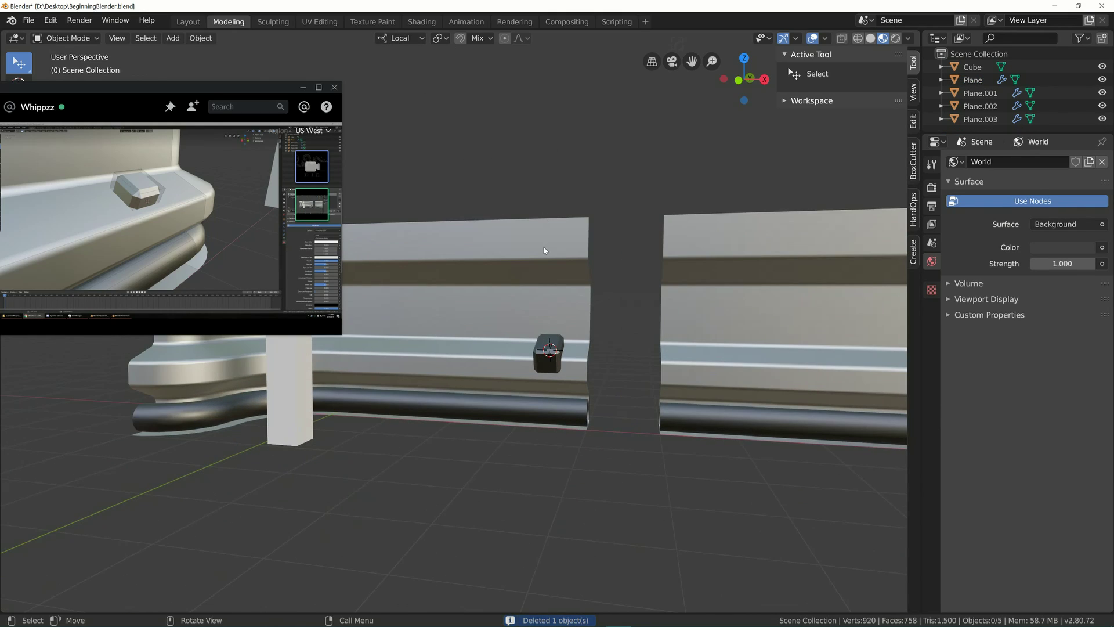
- Set the transform orientation to Cursor and place the 3D cursor on the wall's upper slanted band above the small block
key("comma")
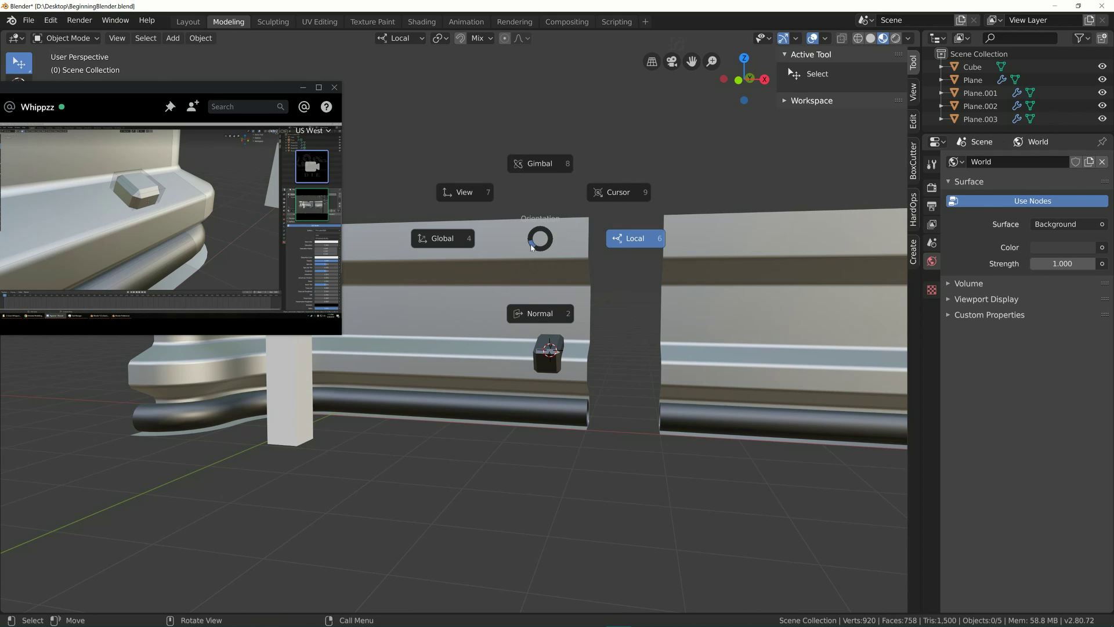
left_click(605, 195)
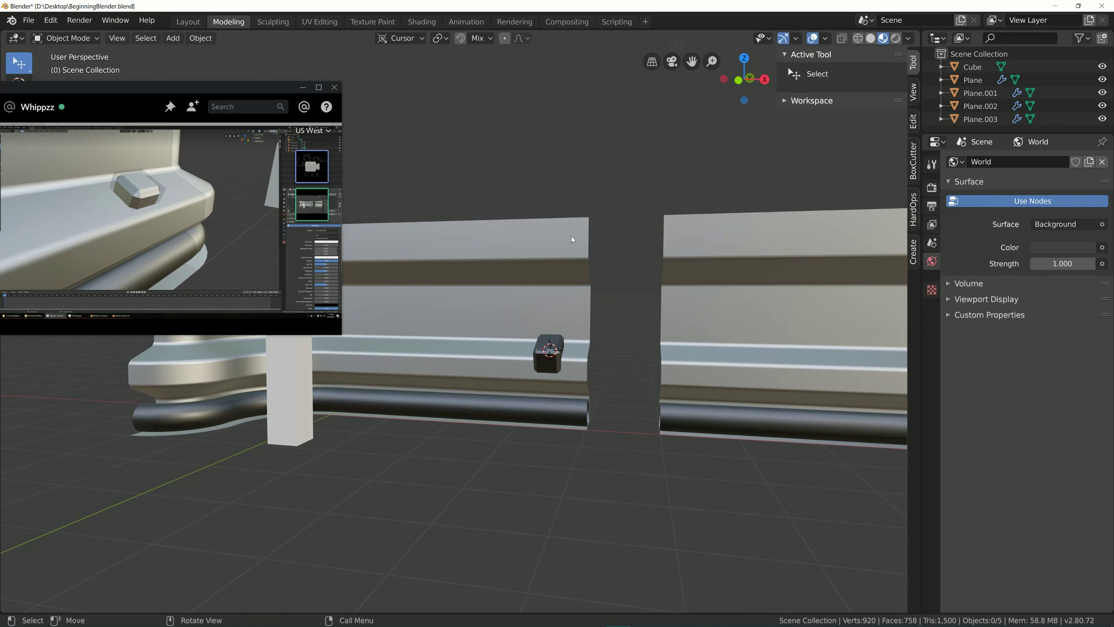
scroll(563, 266, "up", 3)
right_click(554, 297, "shift")
key("comma")
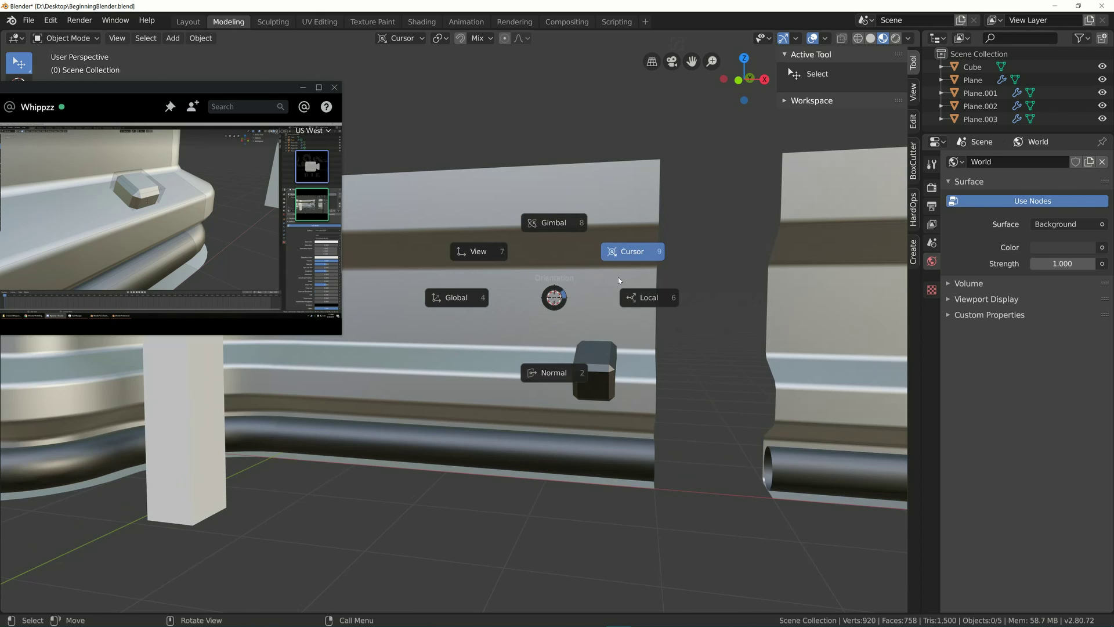
left_click(624, 251)
middle_click_drag(547, 298, 514, 301)
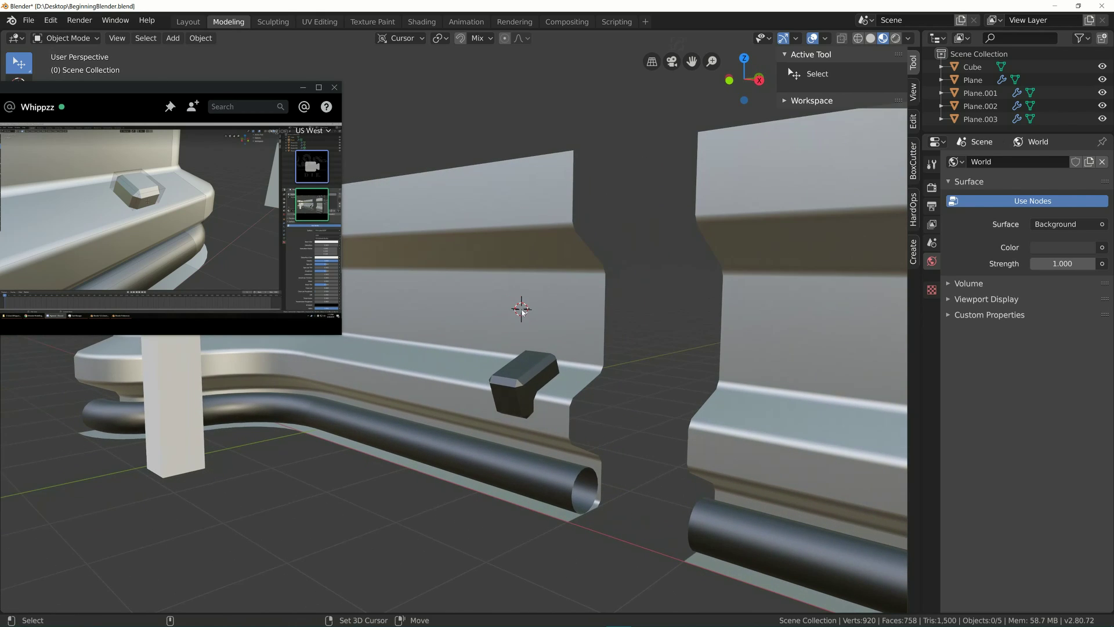
right_click(526, 252, "shift")
- Enter Edit Mode on the wall, select the small block's linked geometry and try moving it along the cursor's Z axis
left_click(525, 376)
key("Tab")
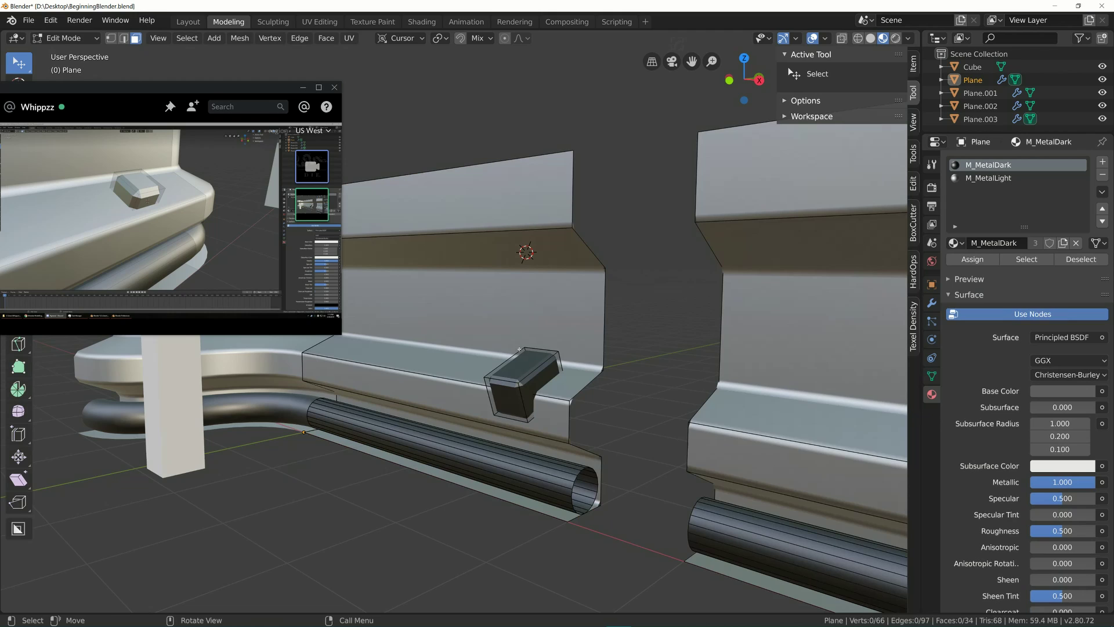
middle_click_drag(528, 341, 528, 341)
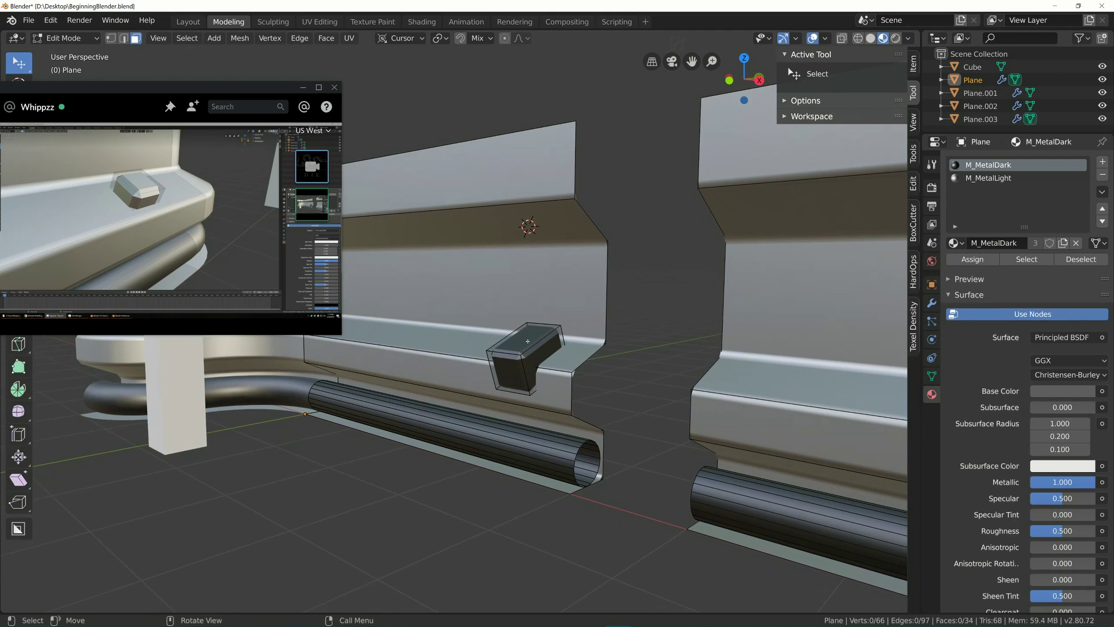
key("l")
key("r")
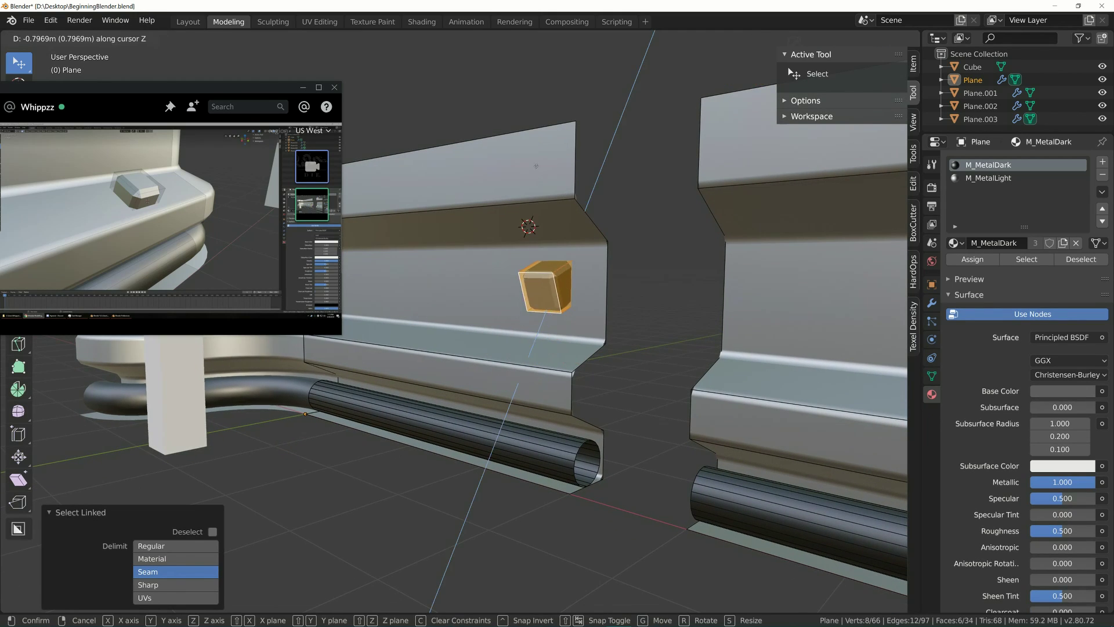
key("Escape")
key("l")
key("ctrl+z")
key("ctrl+z")
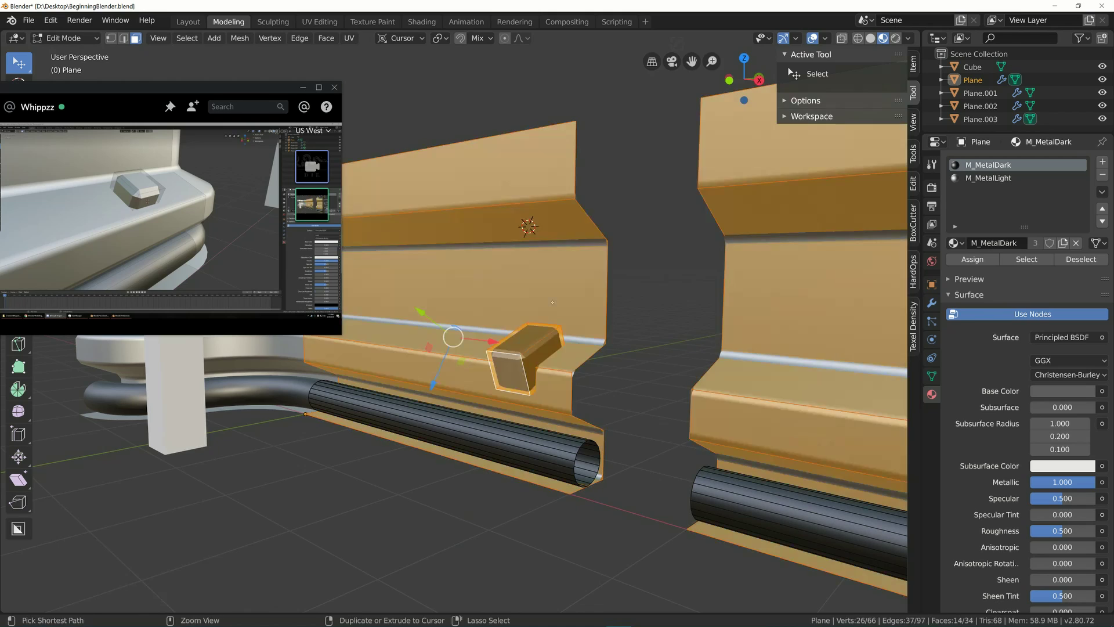
key("ctrl+shift+z")
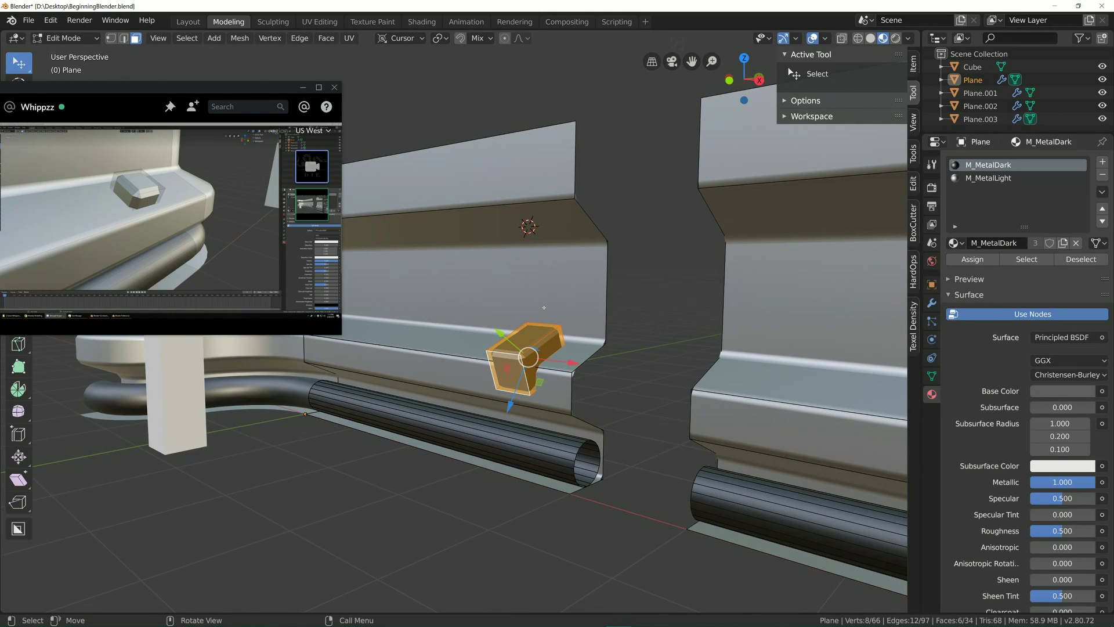
- Move the selected block up 1.1 m along the global Z axis to the wall's upper slanted band
key("z")
key("g")
key("z")
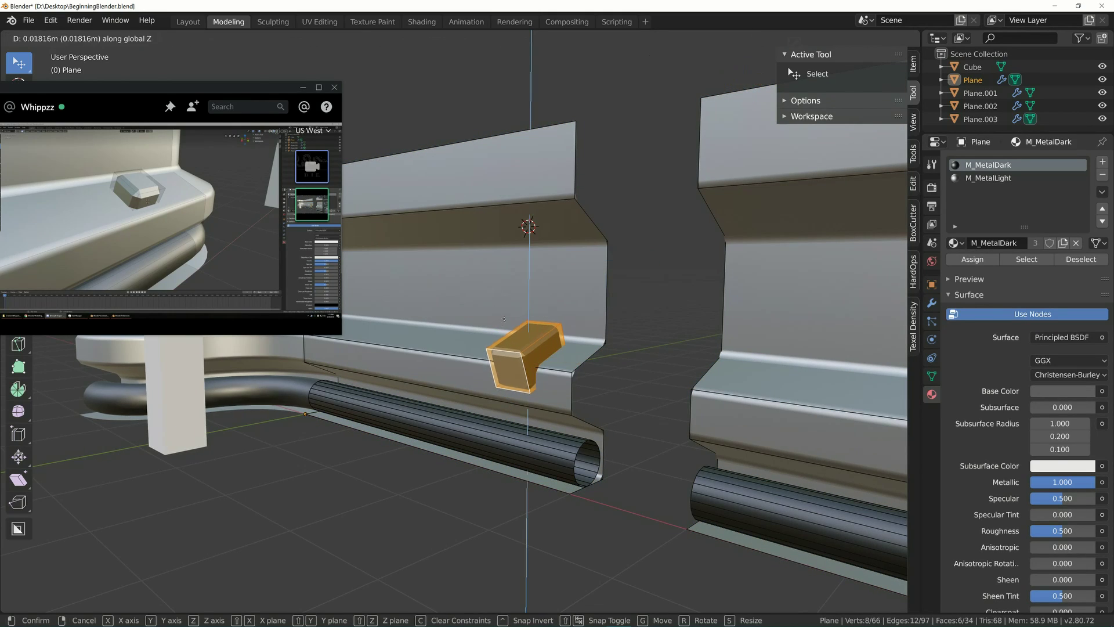
left_click(506, 198)
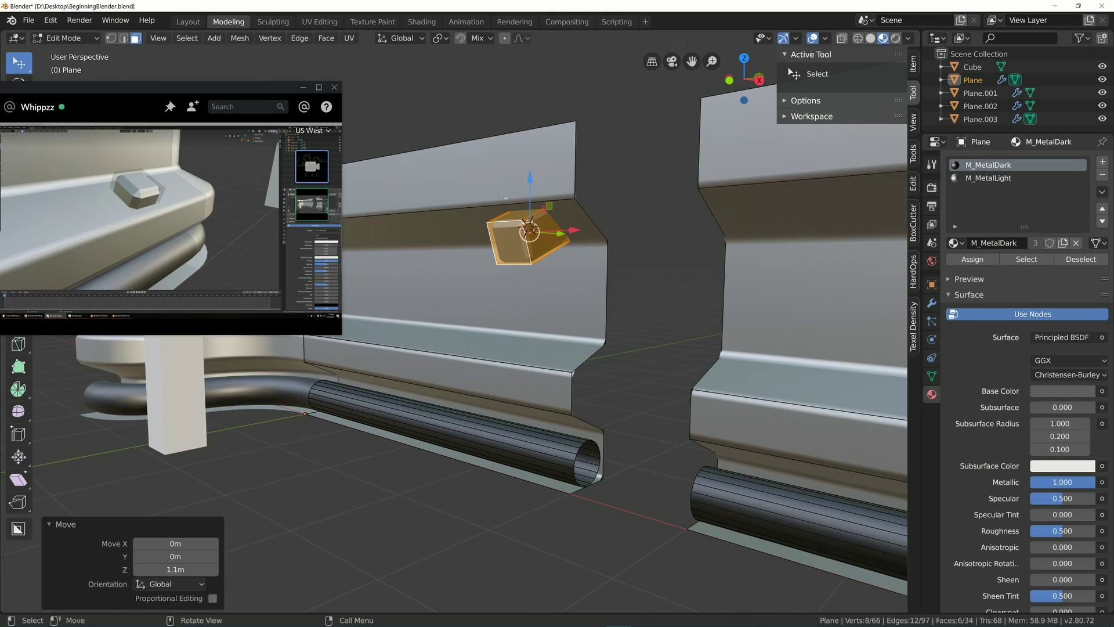
scroll(508, 237, "up", 3)
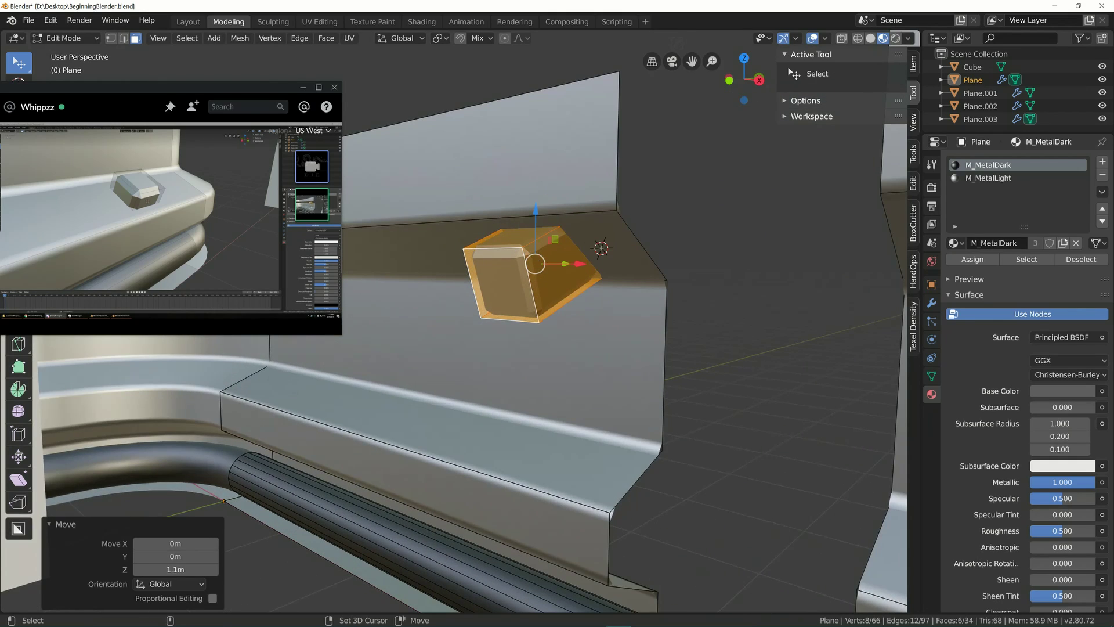
key("l")
key("ctrl+z")
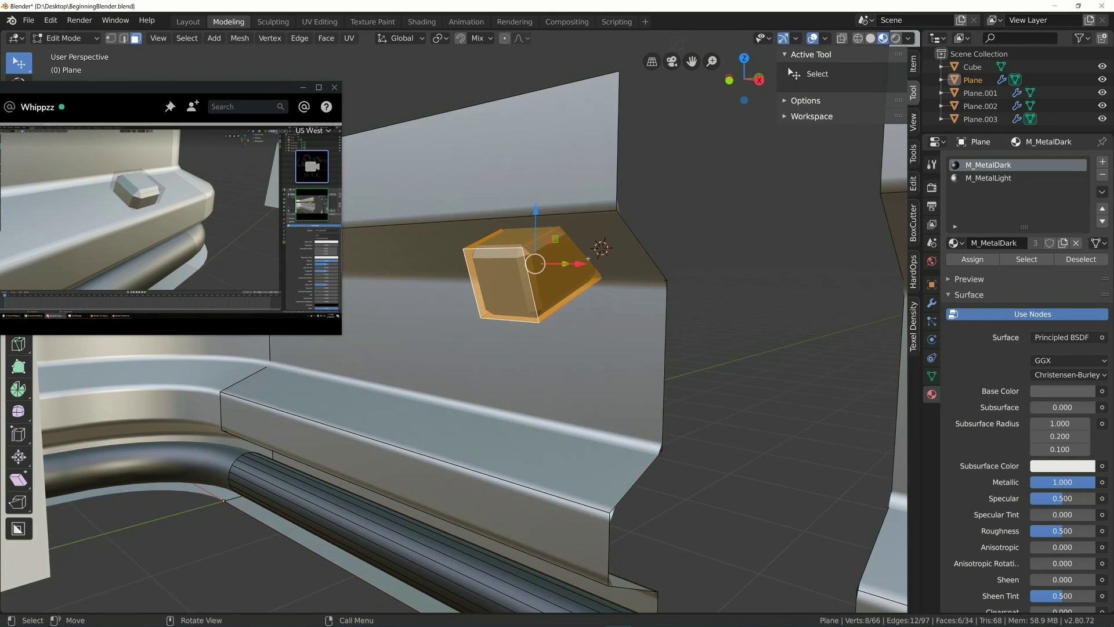
- Slide the block along the cursor's Z axis across the slope of the upper band, and clear the selection
left_click(693, 257)
middle_click_drag(693, 257, 522, 216)
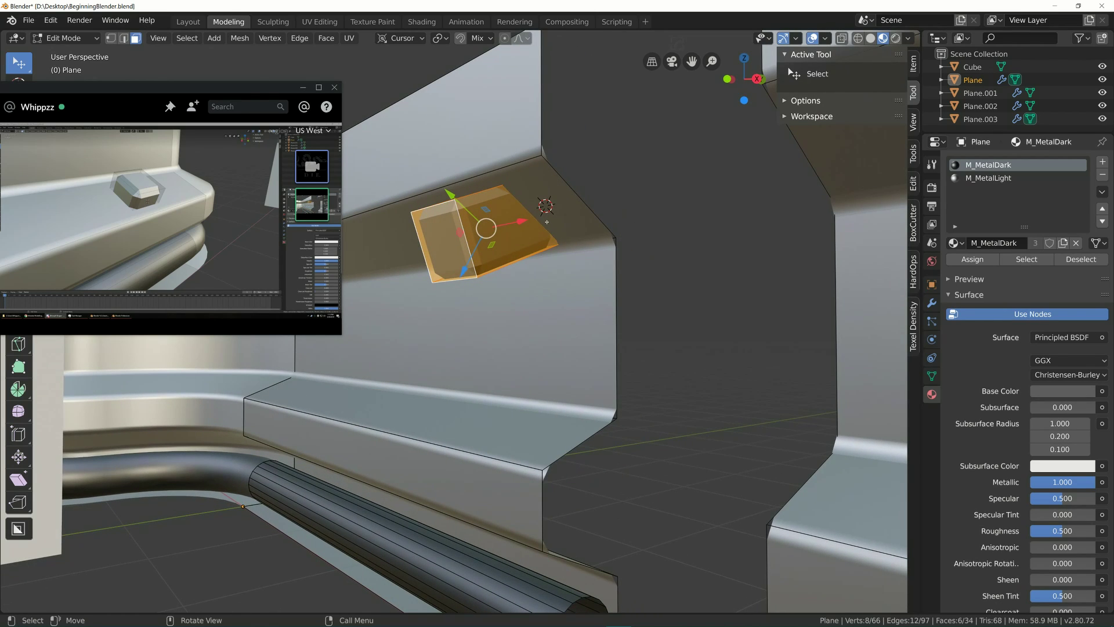
key("g")
key("z")
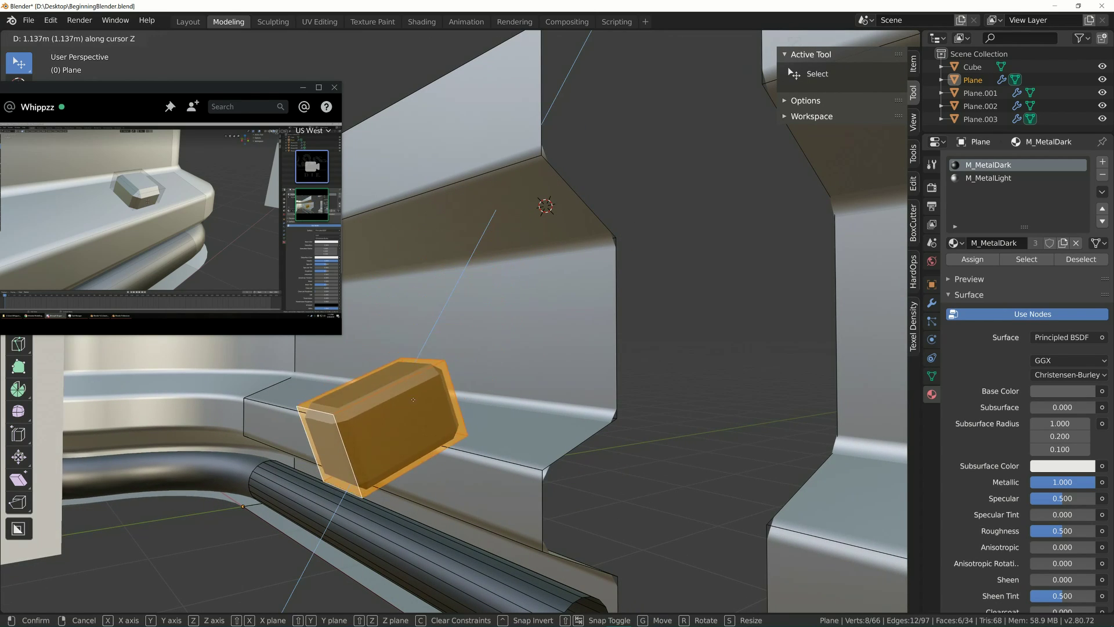
left_click(450, 193)
key("alt+a")
middle_click_drag(449, 194, 446, 192)
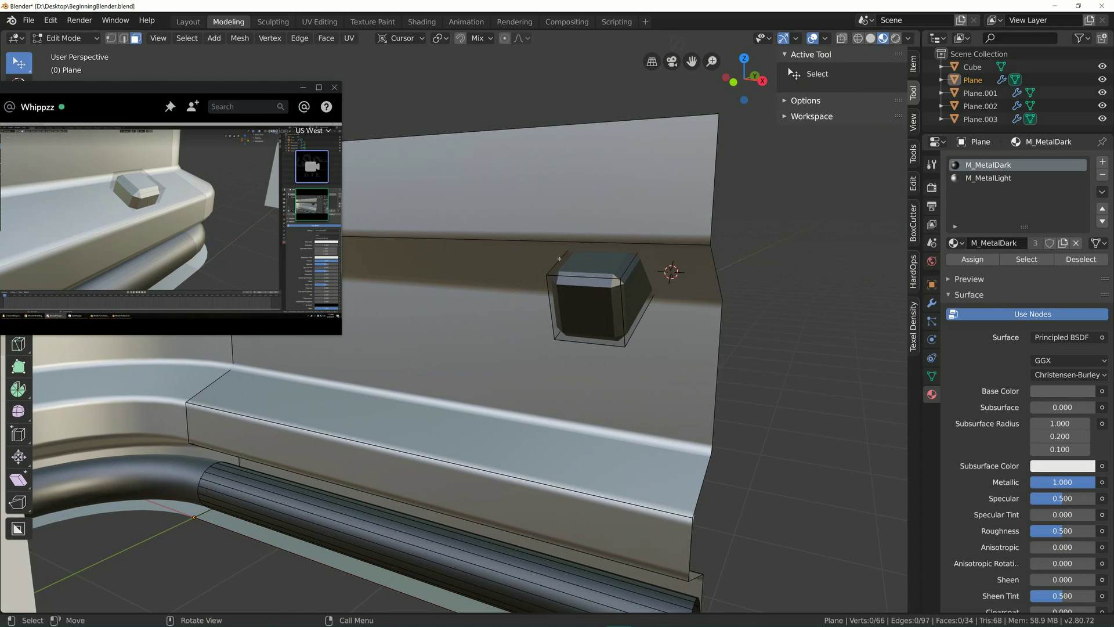
- With the 3D cursor placed on the wall's uppermost panel, try moving the linked block along the cursor's Z axis and undo the move
right_click(627, 180, "shift")
key("l")
key("g")
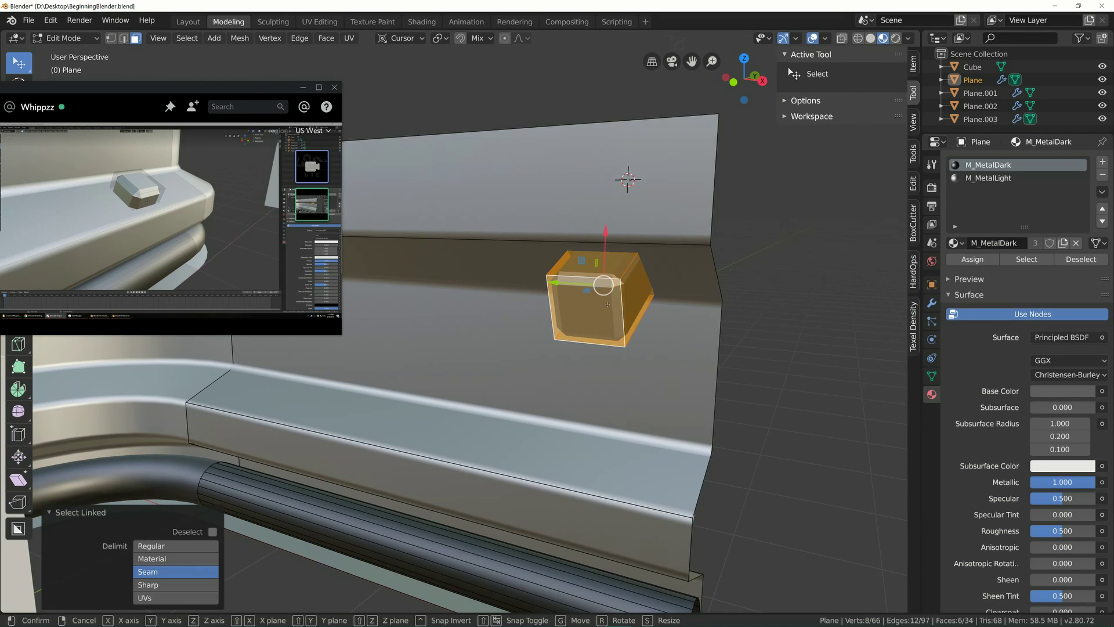
key("z")
left_click(493, 322)
middle_click_drag(493, 322, 501, 283)
scroll(508, 289, "down", 5)
key("ctrl+z")
scroll(540, 285, "up", 3)
key("ctrl+z")
key("l")
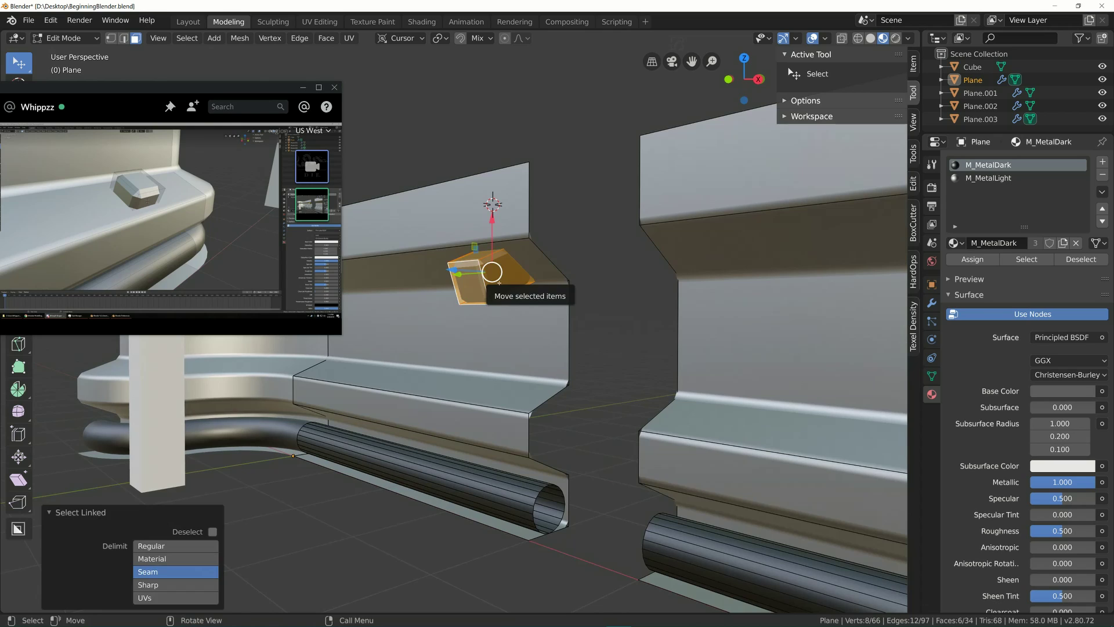
- Set the transform orientation to Gimbal and reselect the block's linked geometry
key("alt+a")
key("comma")
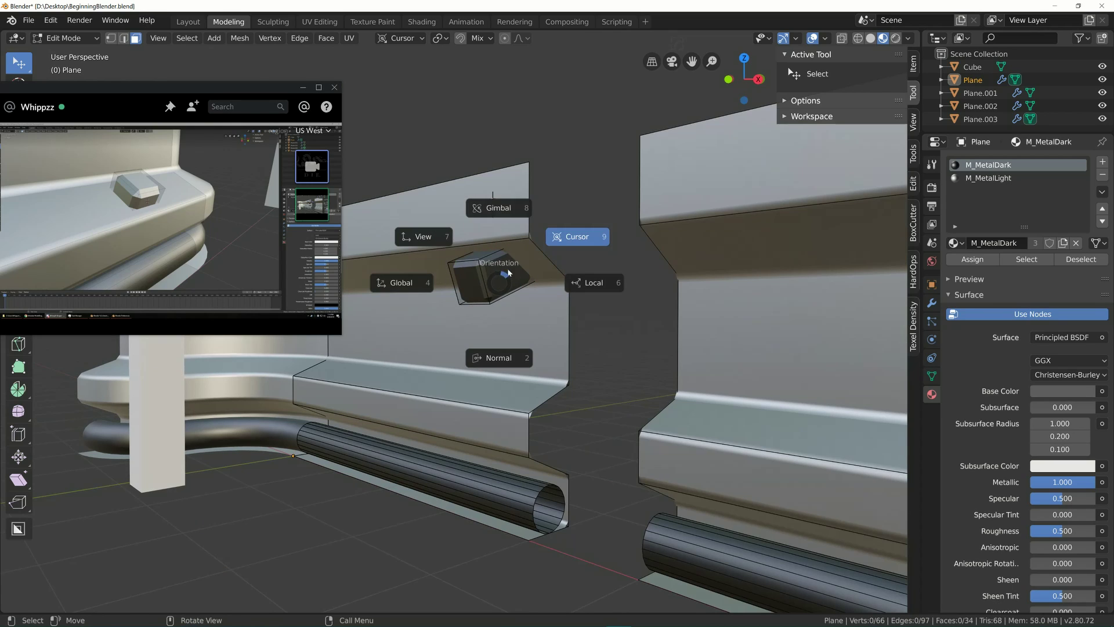
left_click(487, 210)
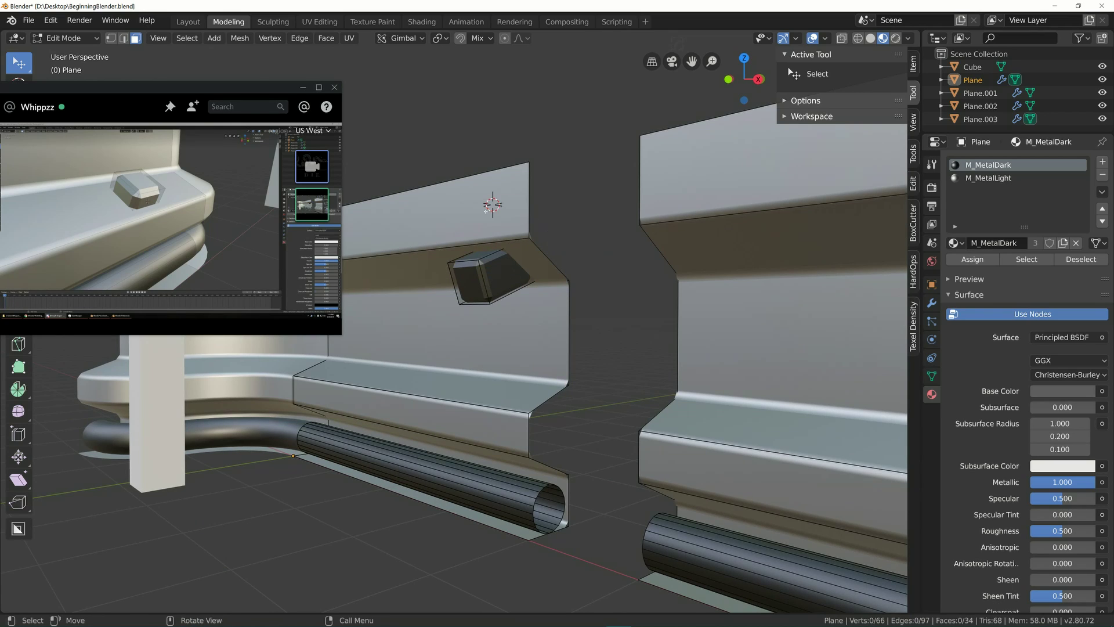
key("l")
key("comma")
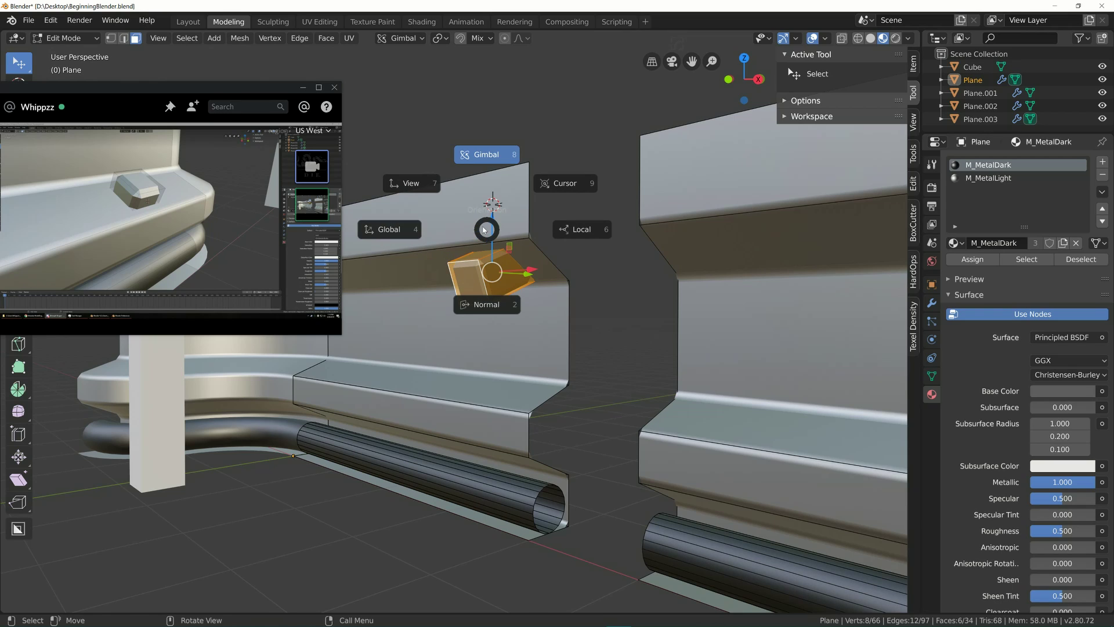
left_click(478, 233)
- Set the transform pivot point to Individual Origins
key("period")
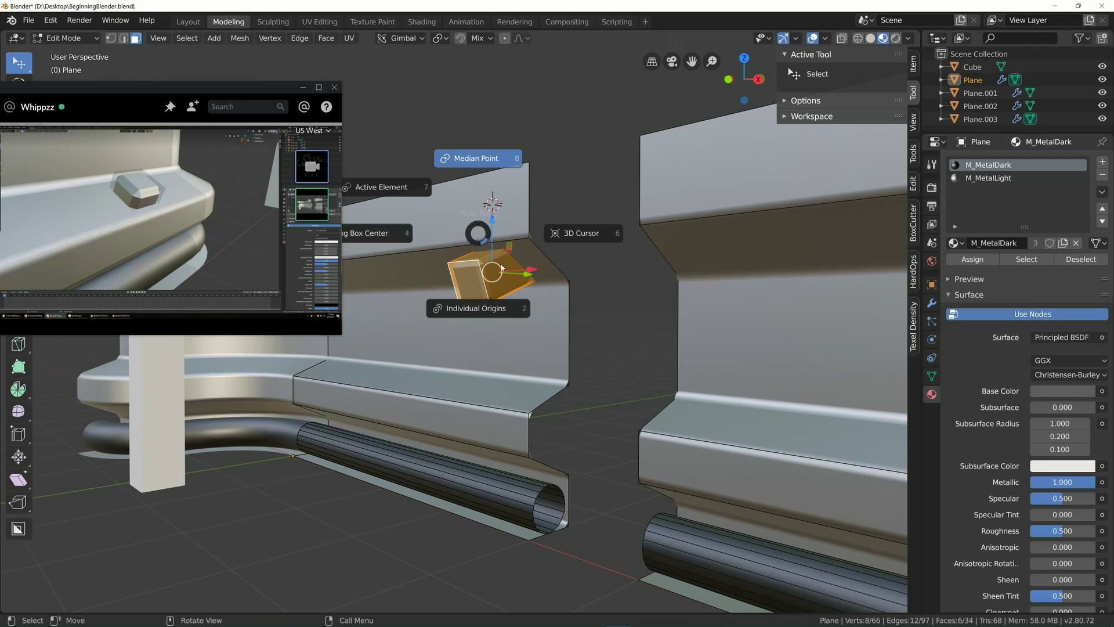
key("period")
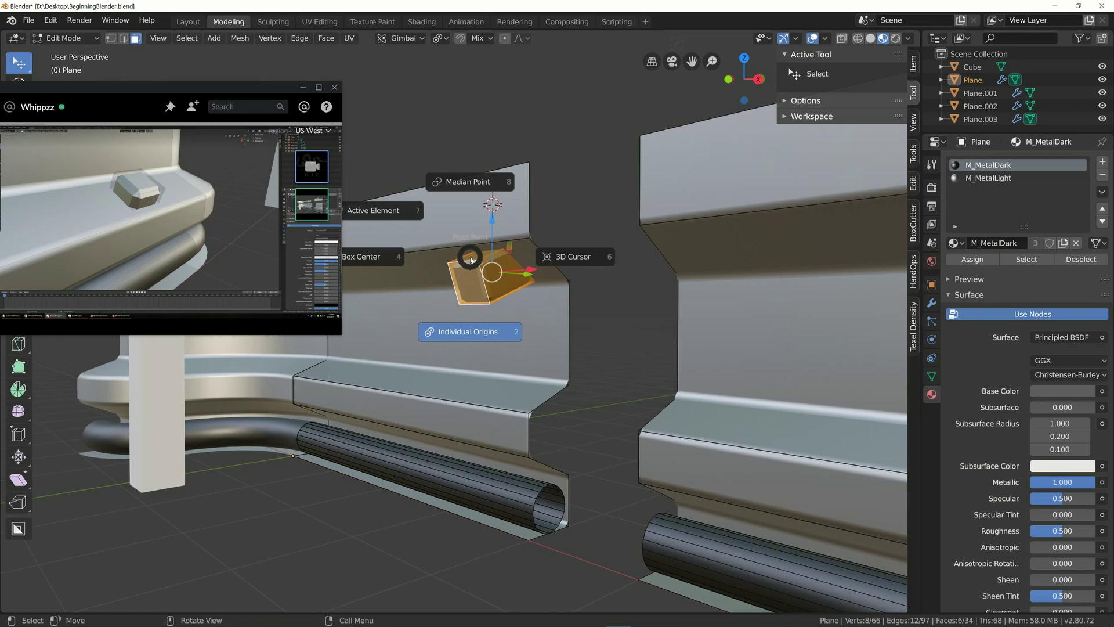
left_click(471, 259)
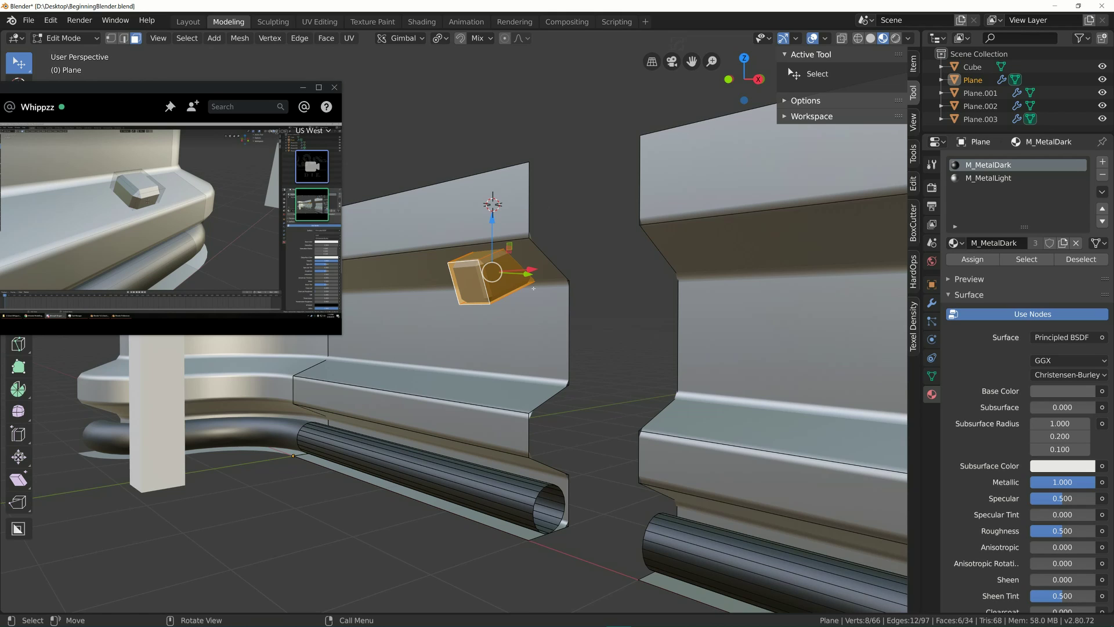
- Select the block's linked geometry on the upper band, delete it and return to Object Mode
key("alt+a")
key("a")
key("alt+a")
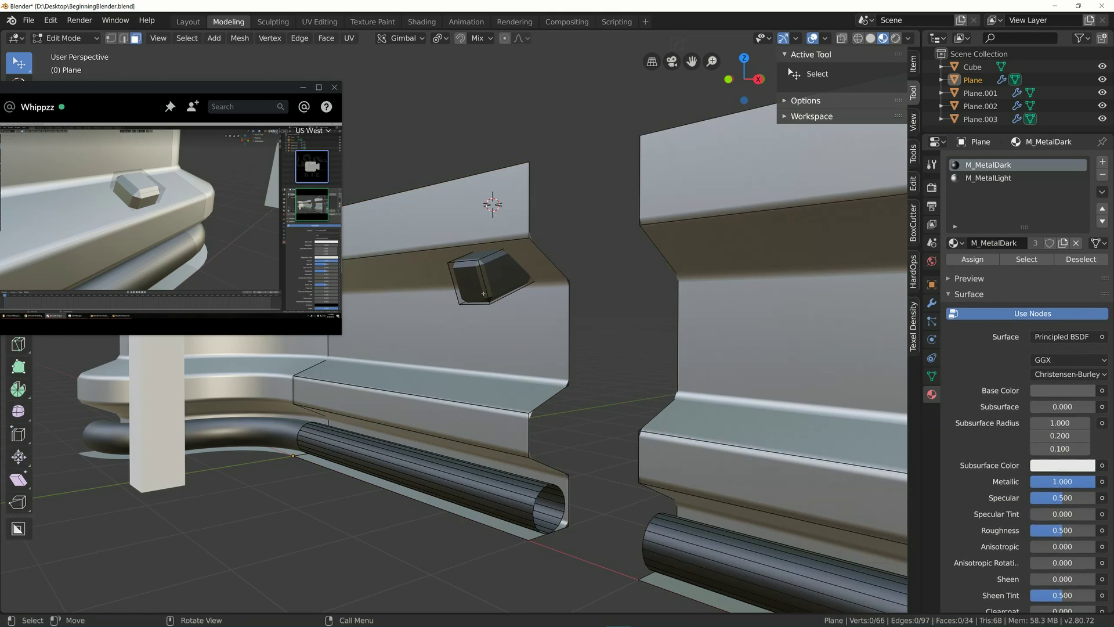
key("l")
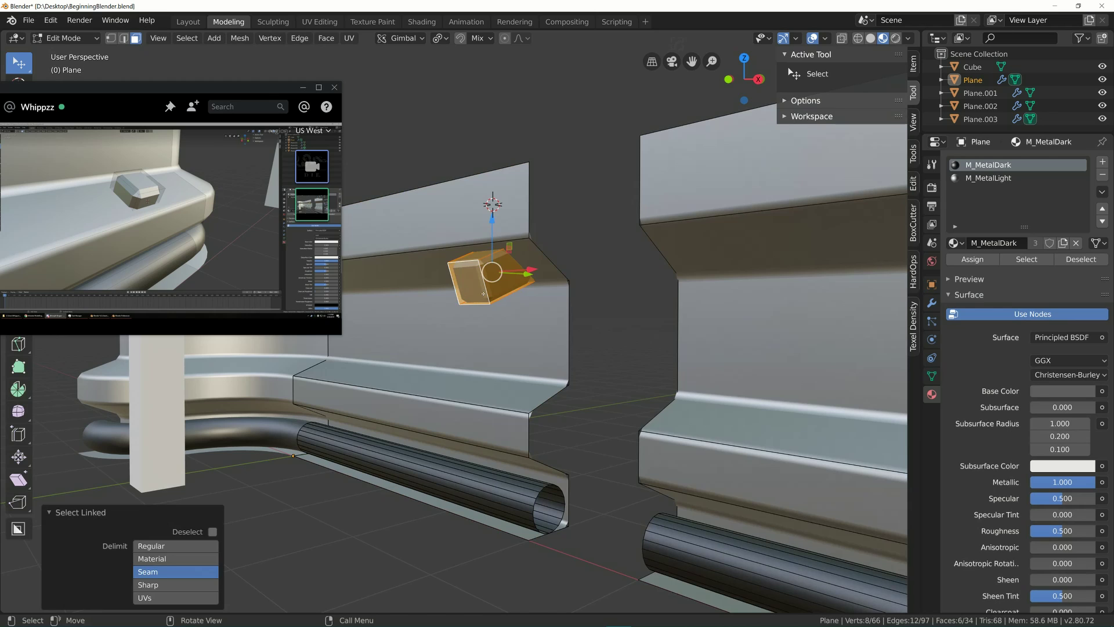
key("x")
left_click(469, 279)
key("Tab")
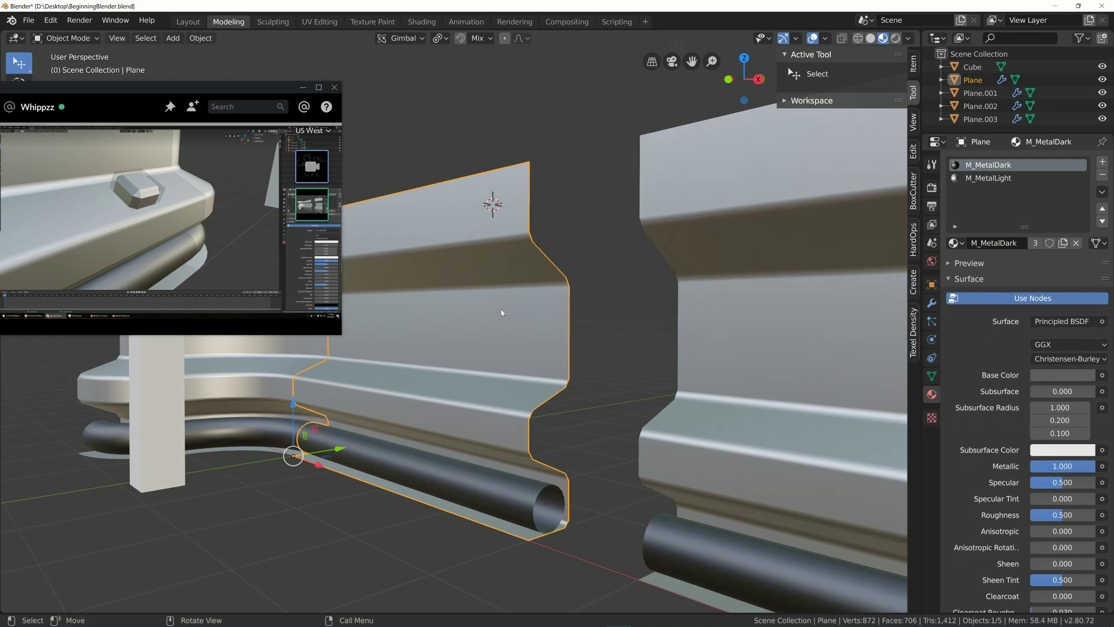
- Add a cube to the wall mesh at the 3D cursor on the lower slanted ledge, with its alignment set to 3D Cursor
scroll(527, 373, "up", 2)
scroll(527, 372, "up", 3)
key("shift+a")
key("Escape")
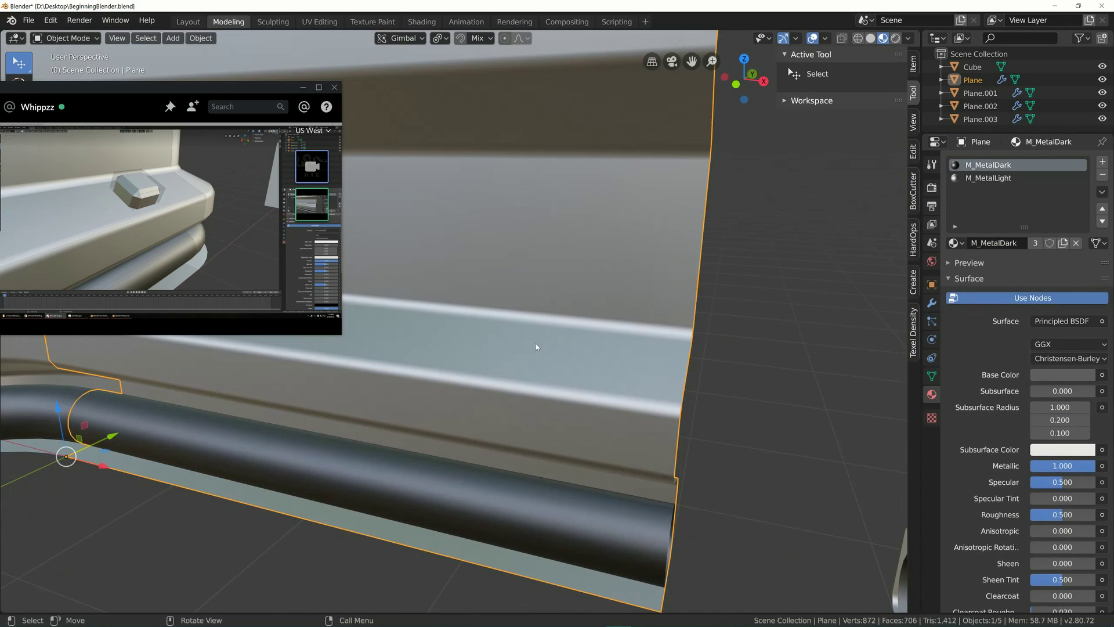
key("Tab")
key("shift+a")
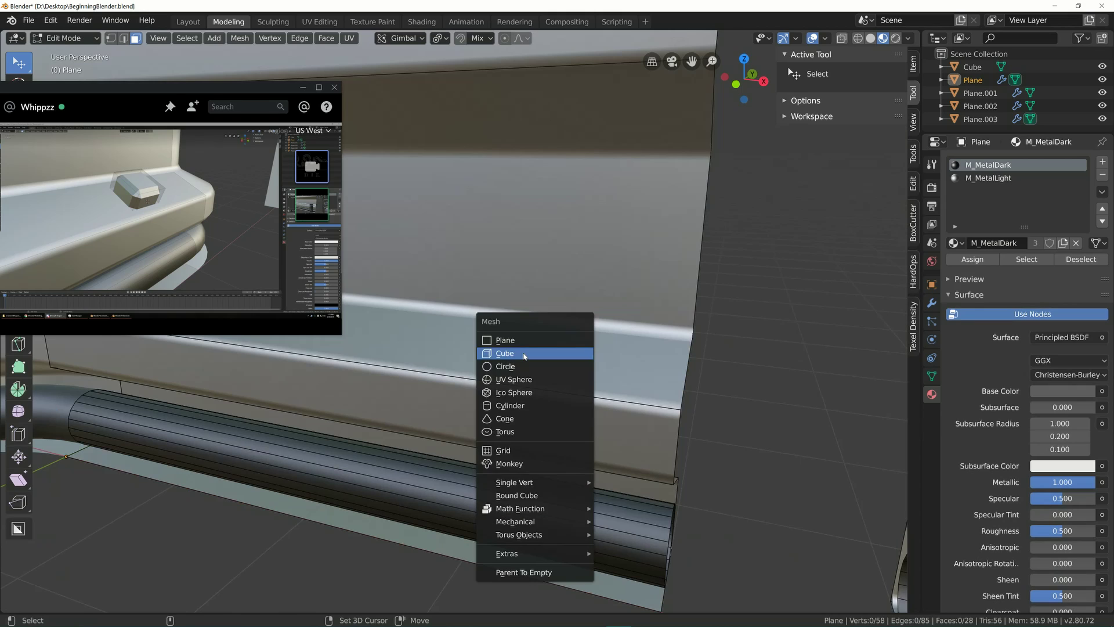
left_click(522, 352)
scroll(522, 352, "down", 3)
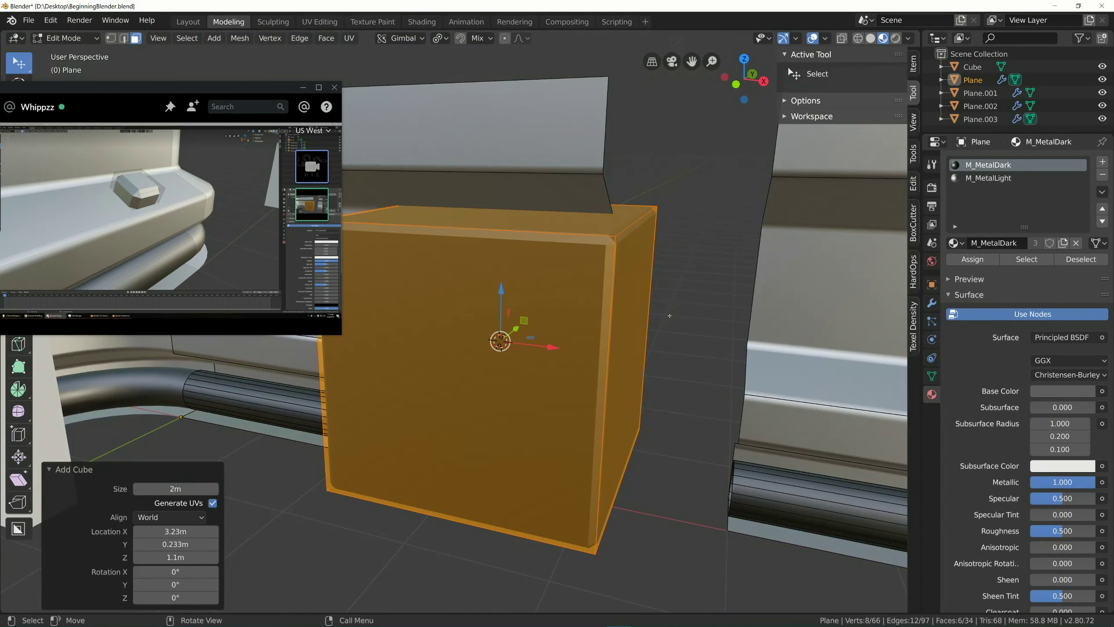
left_click(190, 517)
left_click(155, 560)
- Scale the new cube uniformly to about 0.167 so it forms a small block on the ledge
key("s")
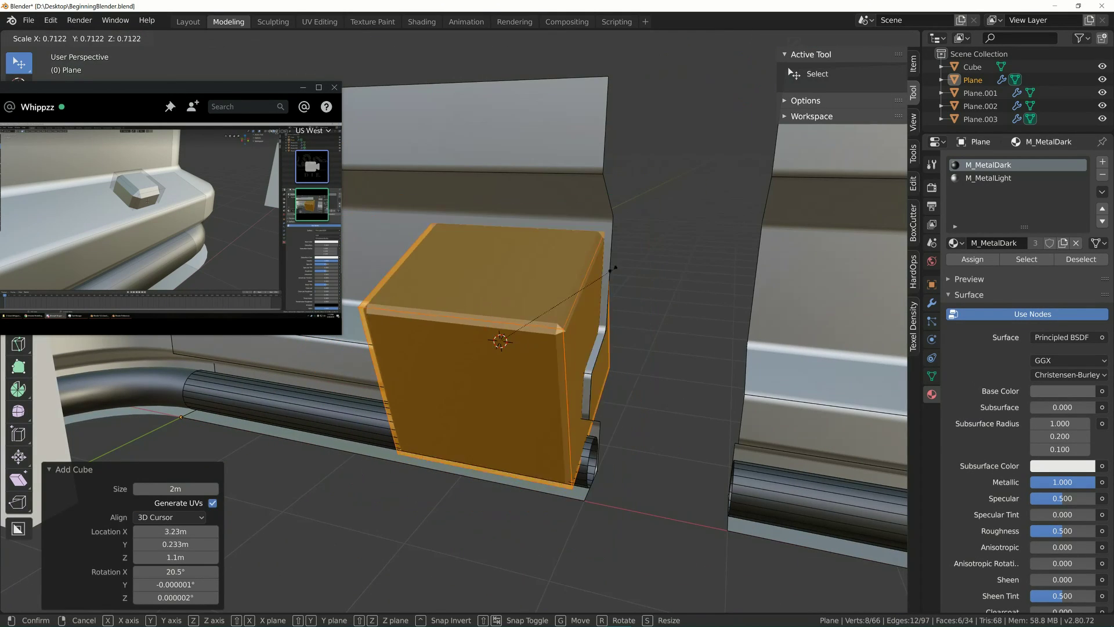
left_click(511, 309)
scroll(505, 331, "up", 5)
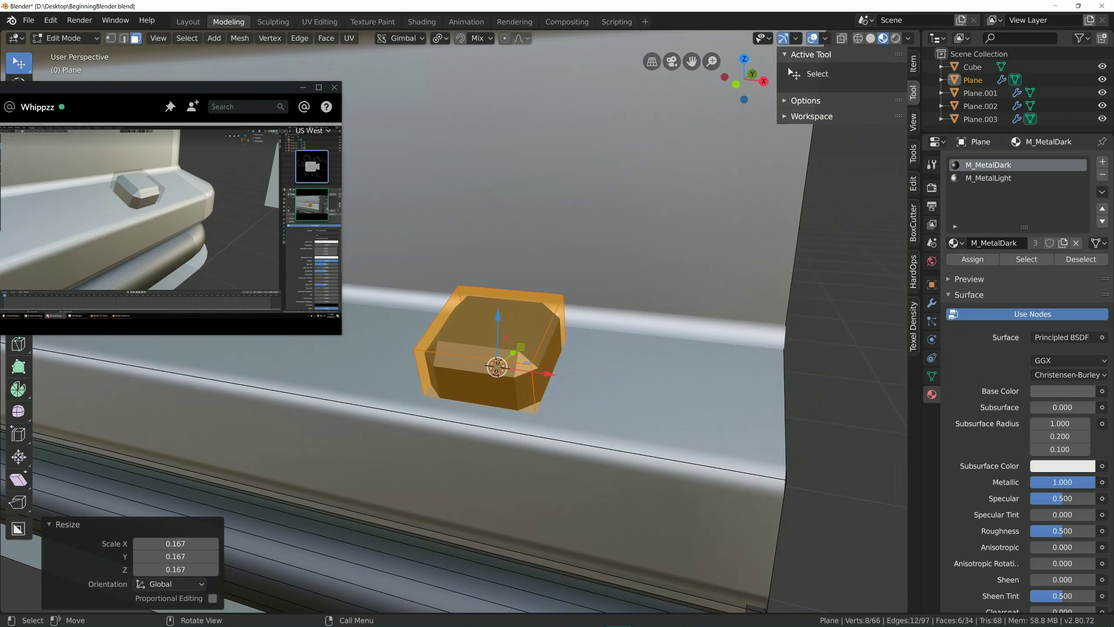
- Set the limit method of the wall's Bevel modifier to Weight and switch to Object Mode
left_click(932, 302)
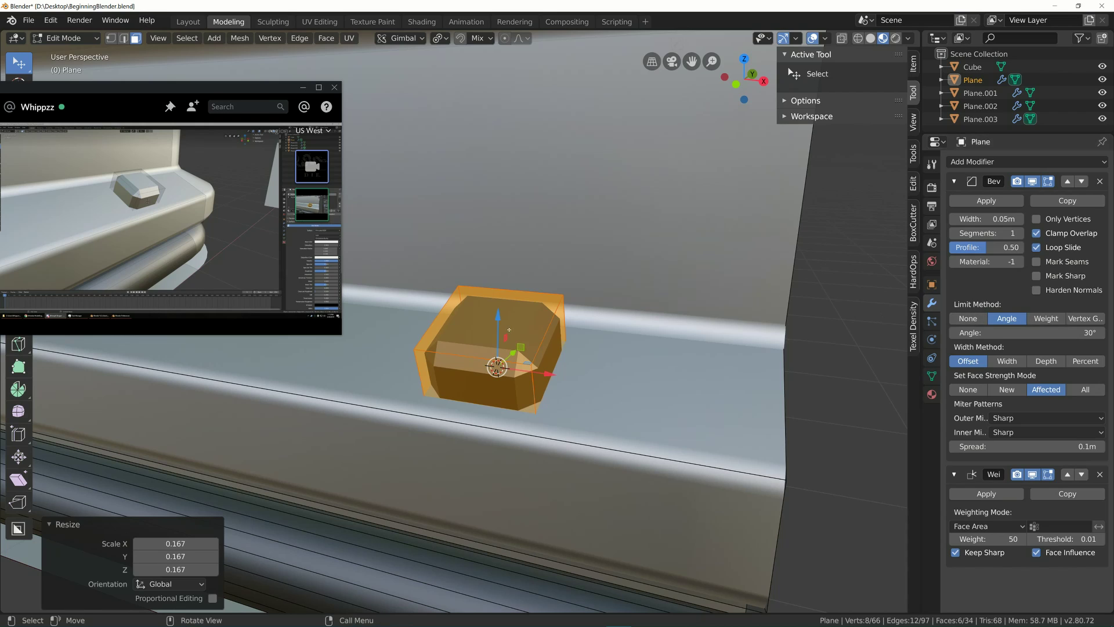
scroll(539, 328, "down", 2)
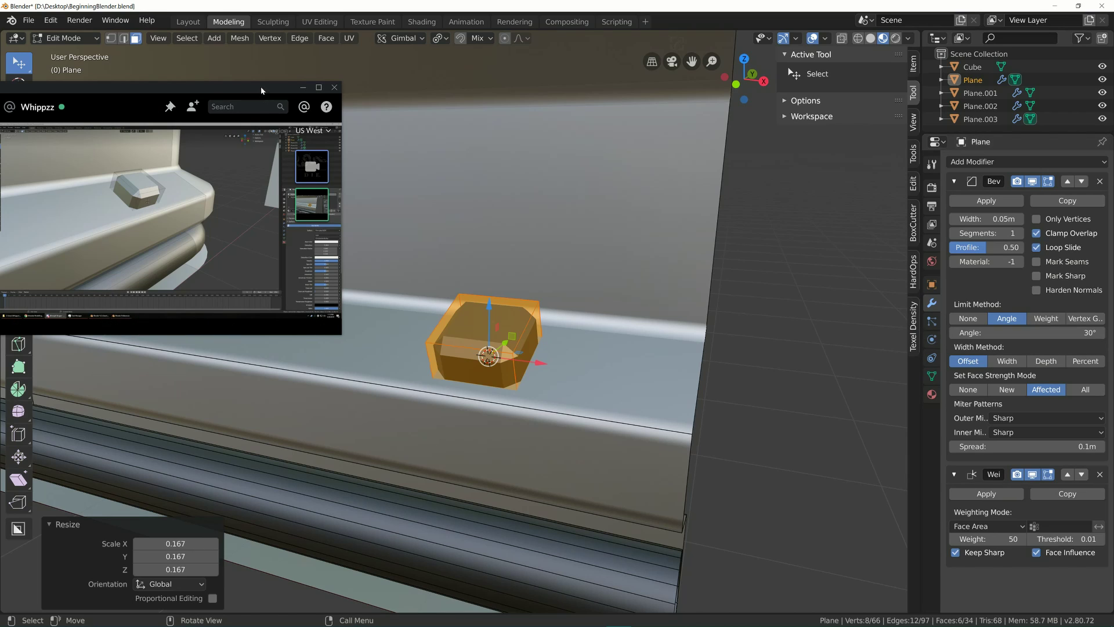
left_click_drag(260, 86, 255, 99)
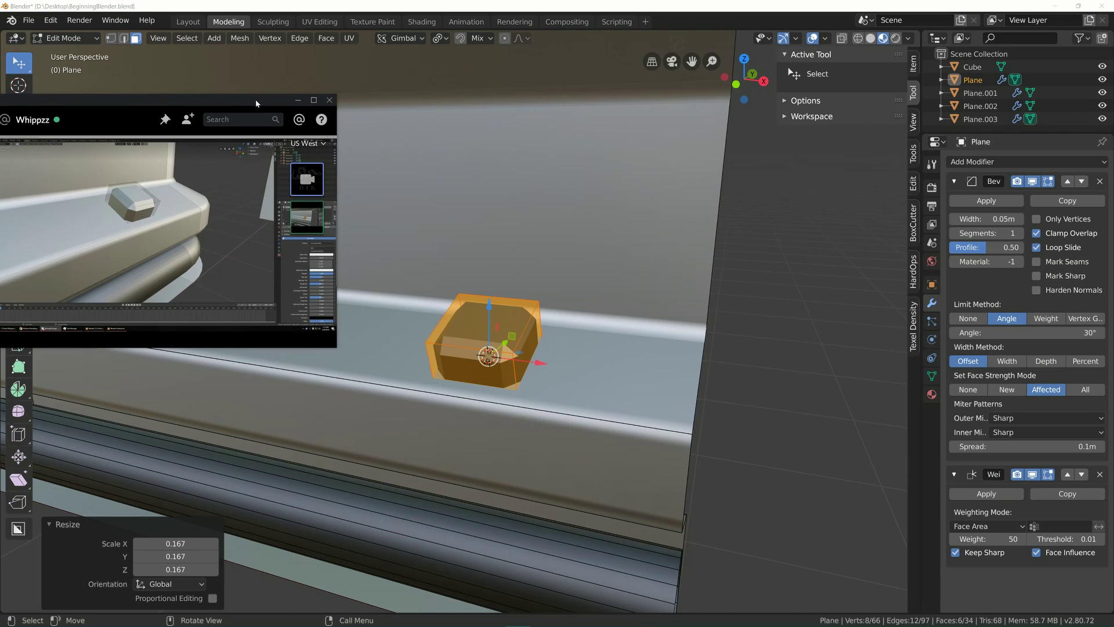
left_click(1048, 321)
scroll(685, 343, "down", 3)
middle_click_drag(684, 343, 736, 363, "shift")
key("Tab")
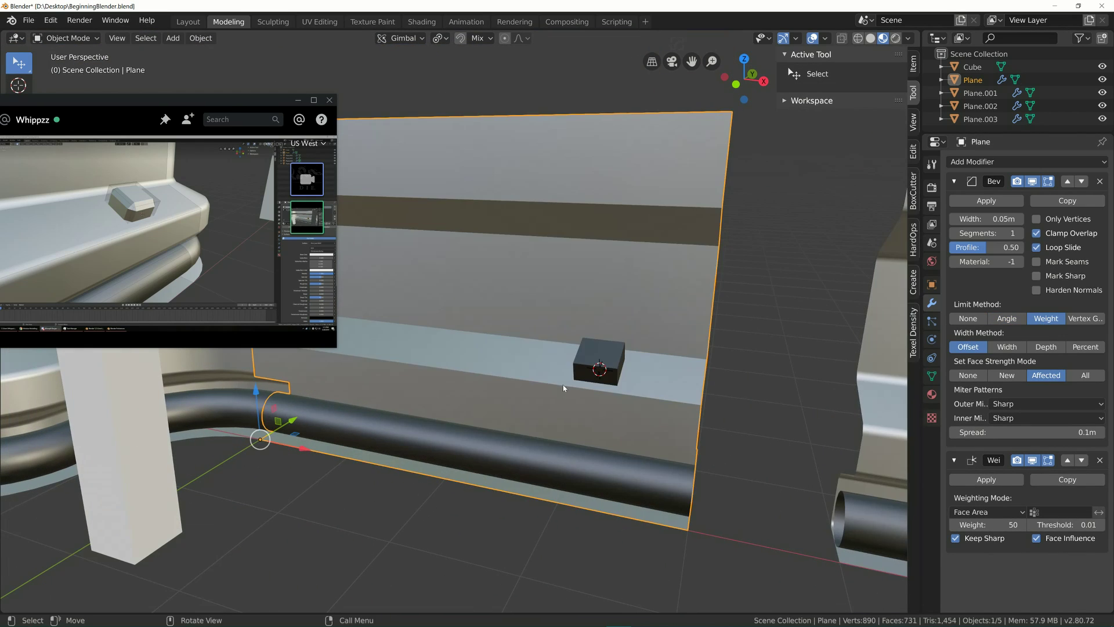
- Give the ledge's front edge, the upper band's top edge and the lower trim's bottom edge a mean edge bevel weight of 1
key("Tab")
left_click(564, 383)
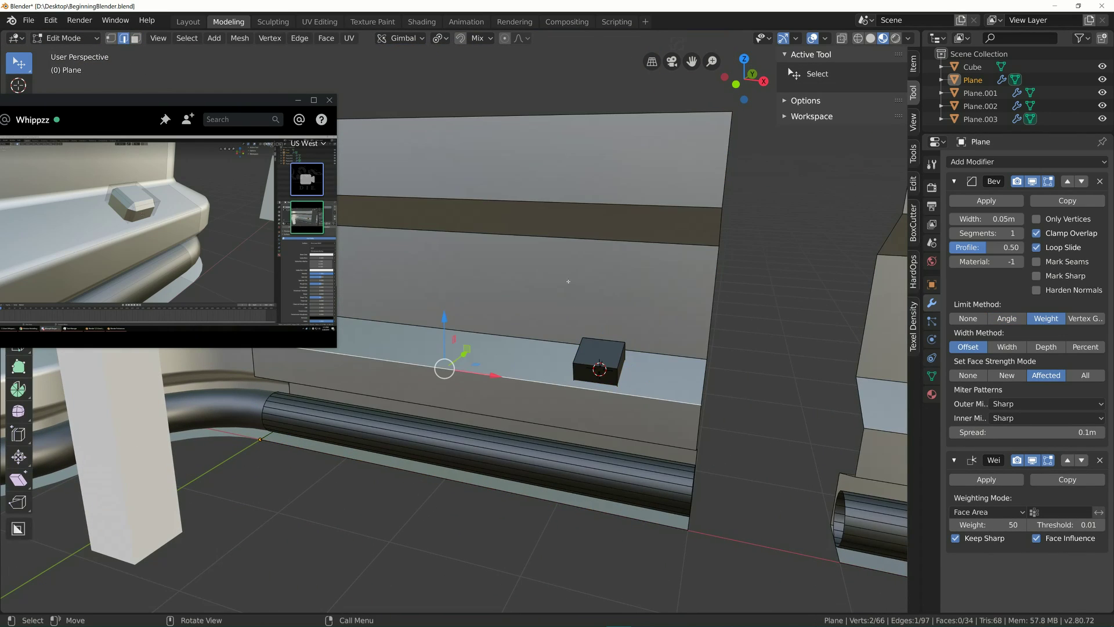
middle_click_drag(564, 384, 583, 204)
left_click(583, 203, "shift")
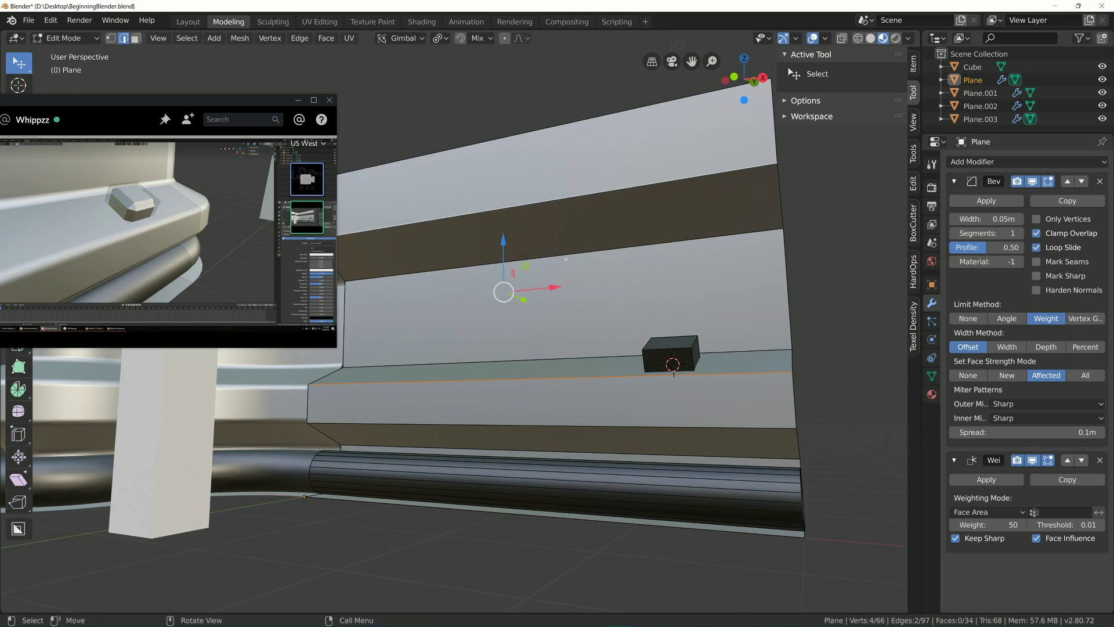
middle_click_drag(583, 380, 574, 343, "shift")
left_click(600, 367, "shift")
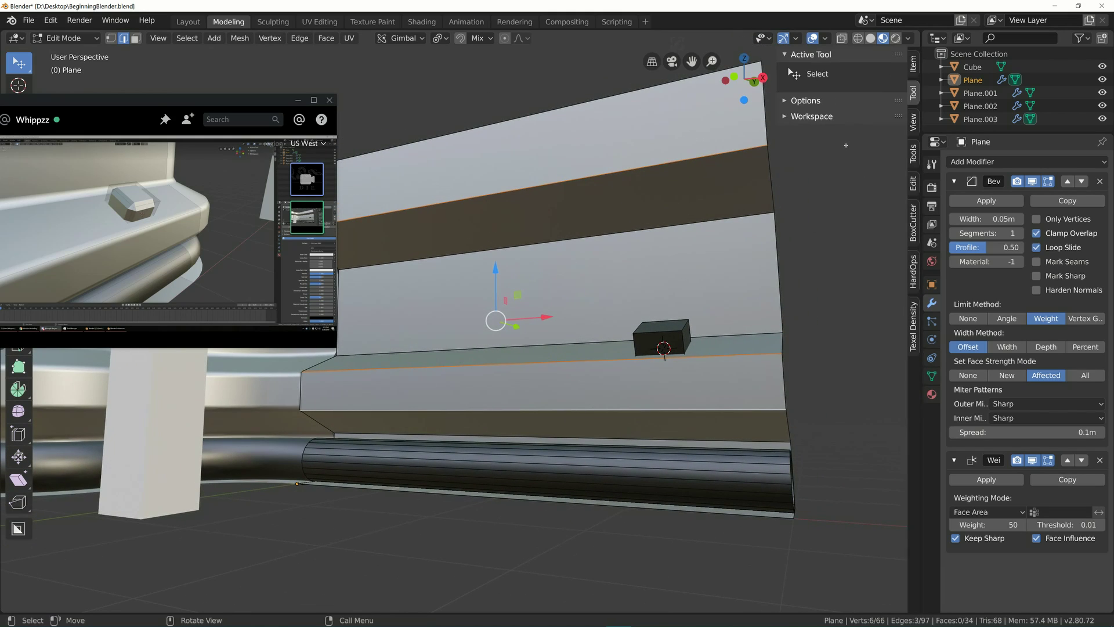
left_click(912, 65)
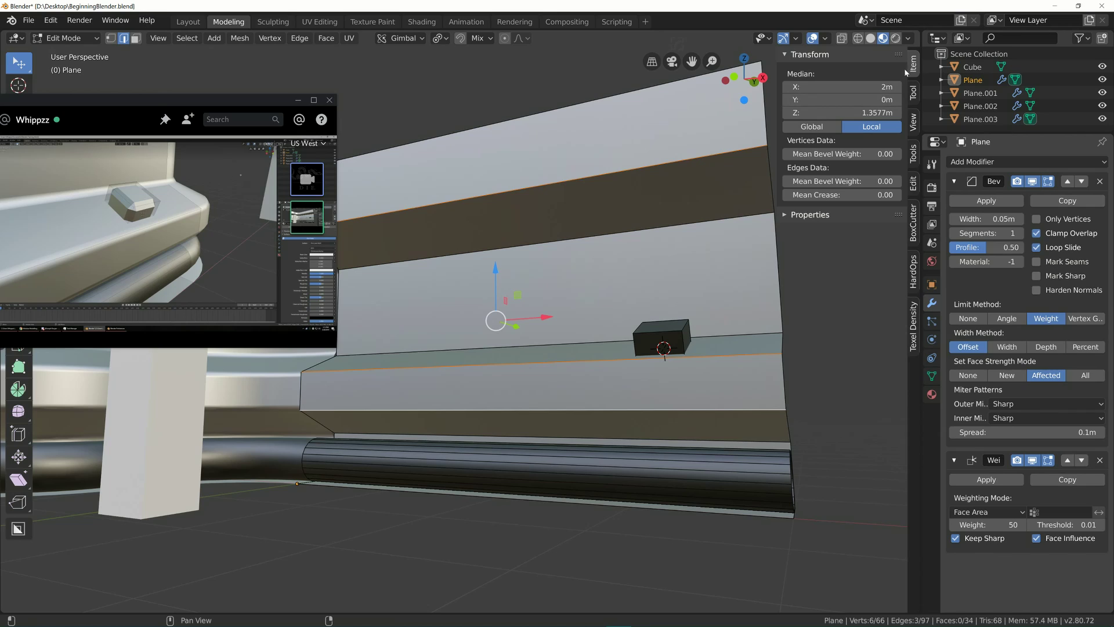
key("n")
key("n")
left_click(839, 182)
type("1")
key("Return")
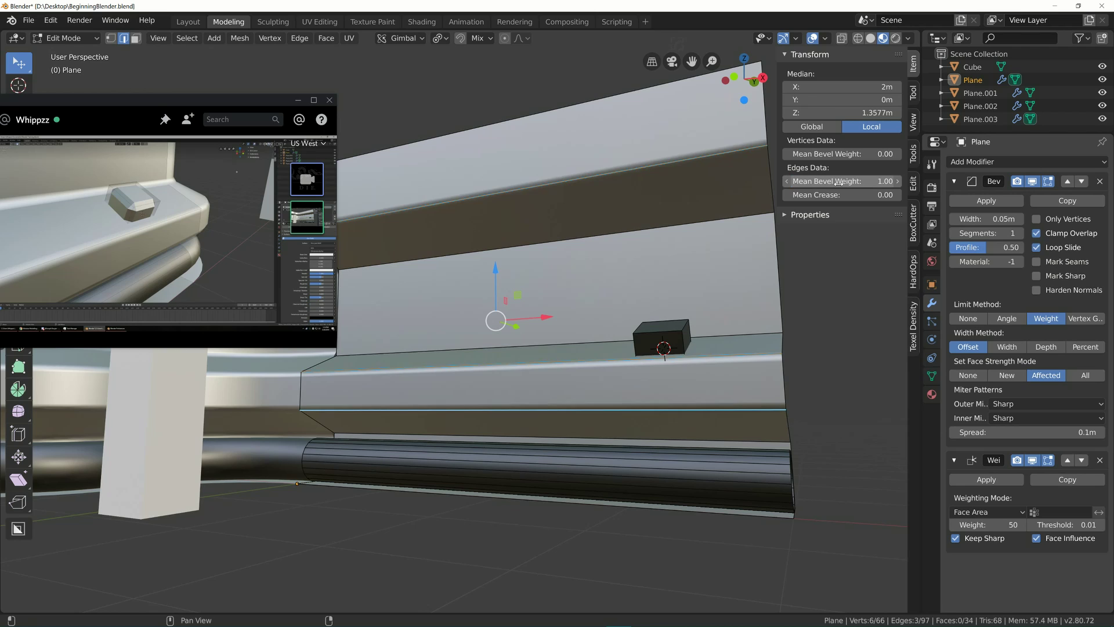
- Examine the weighted bevels on the deselected wall in Object Mode and re-enter Edit Mode
key("Tab")
key("alt+a")
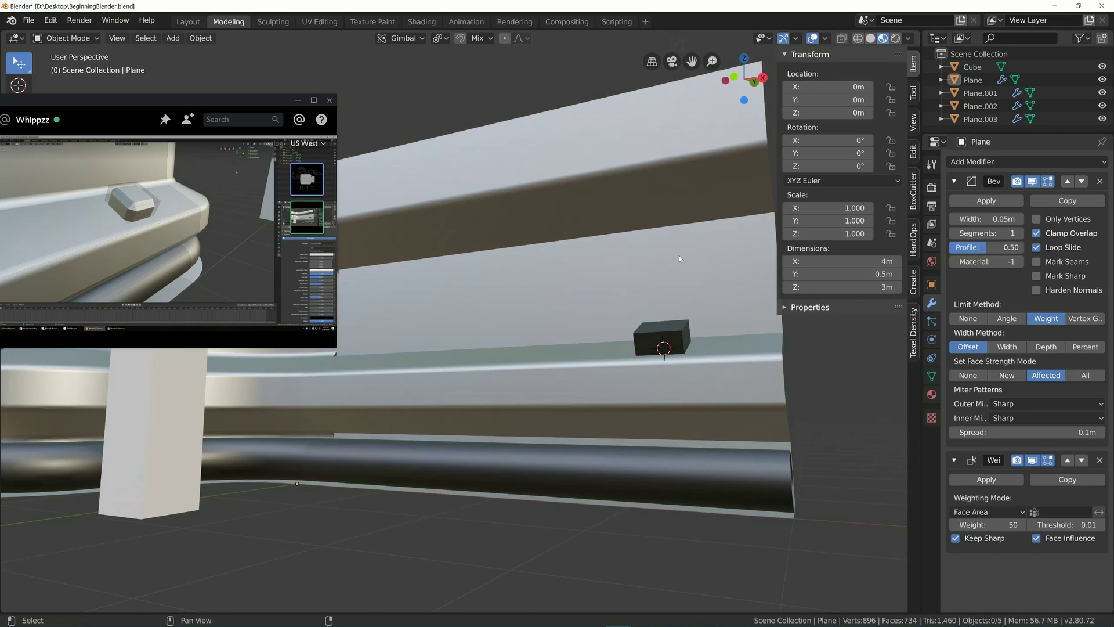
middle_click_drag(673, 309, 676, 336)
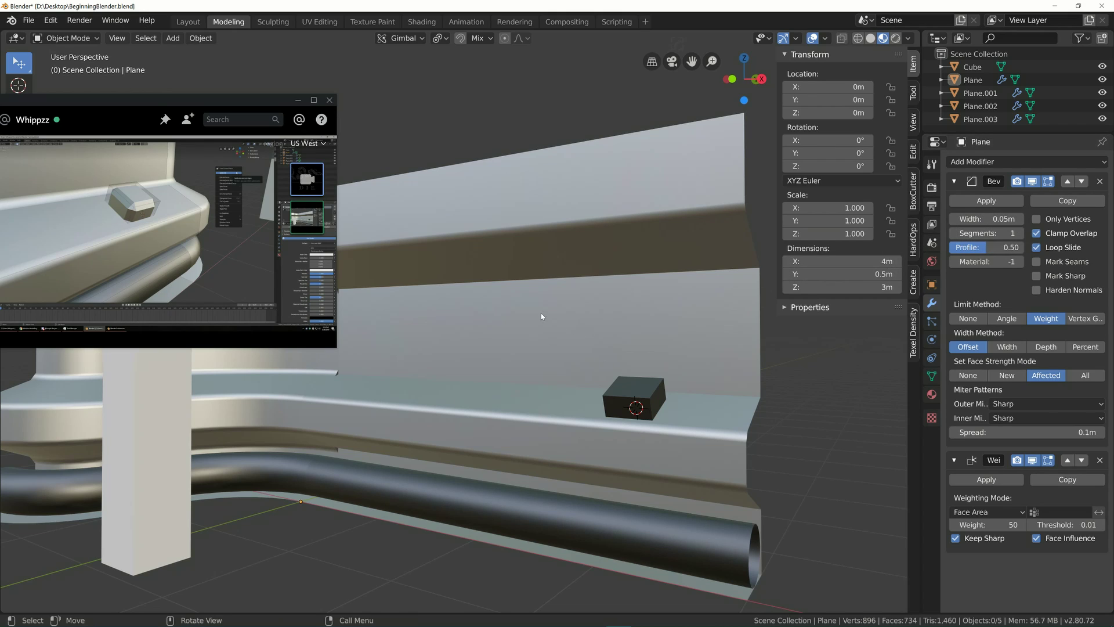
middle_click_drag(541, 316, 600, 296)
key("Tab")
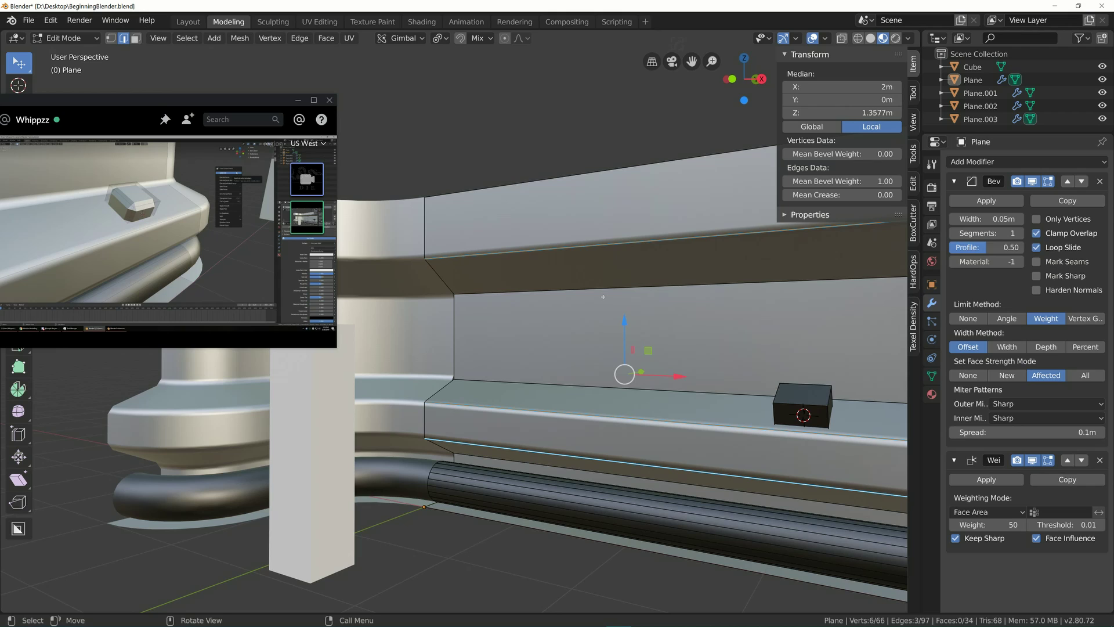
- Try to bevel the upper band's bottom edge and the ledge's back edge with a width of about 0.087 m, then deselect them
key("Tab")
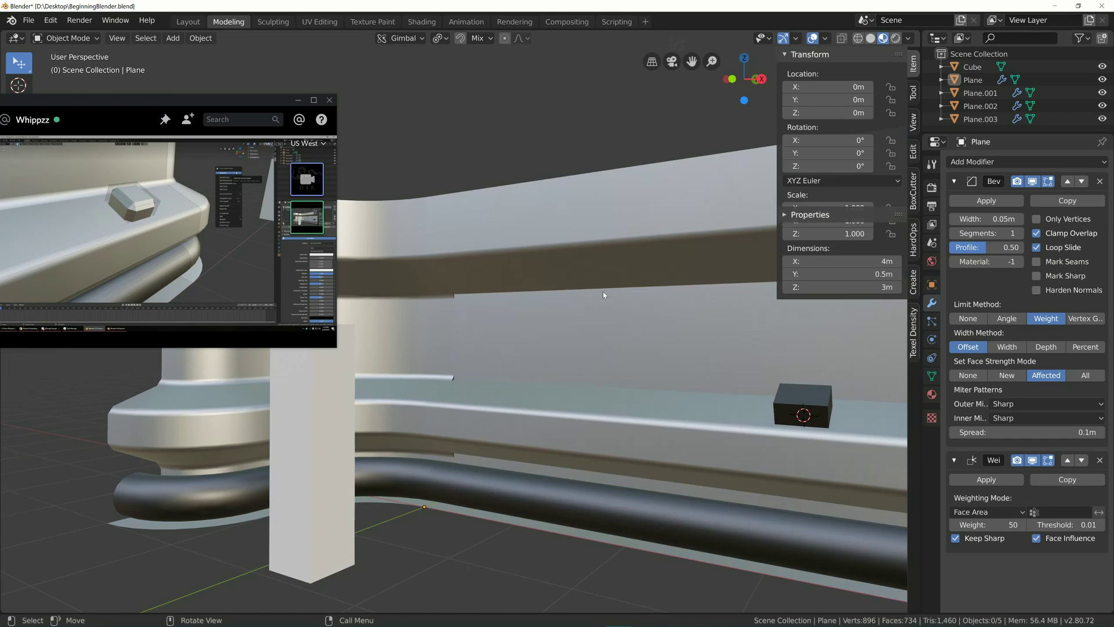
middle_click_drag(603, 291, 525, 258, "shift")
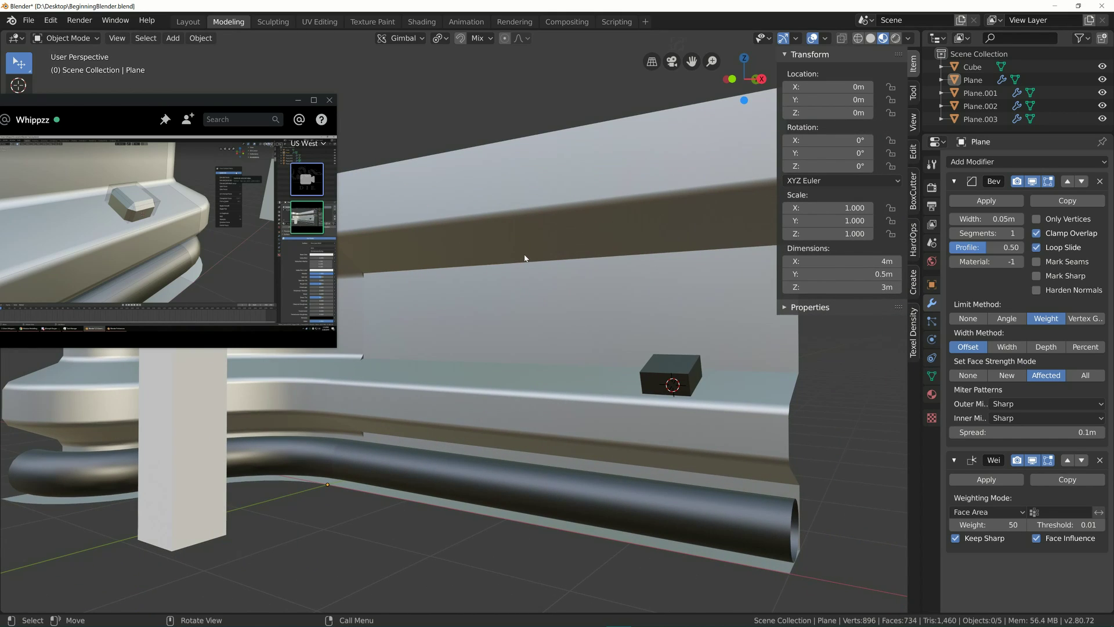
key("Tab")
scroll(548, 336, "up", 4)
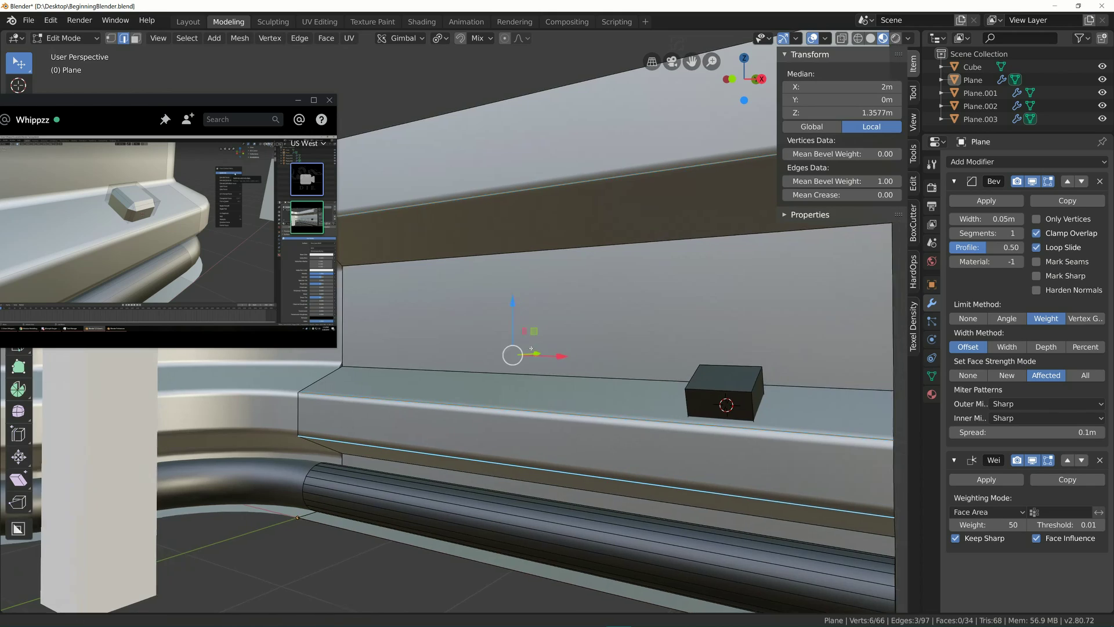
scroll(547, 336, "down", 2)
left_click(588, 265)
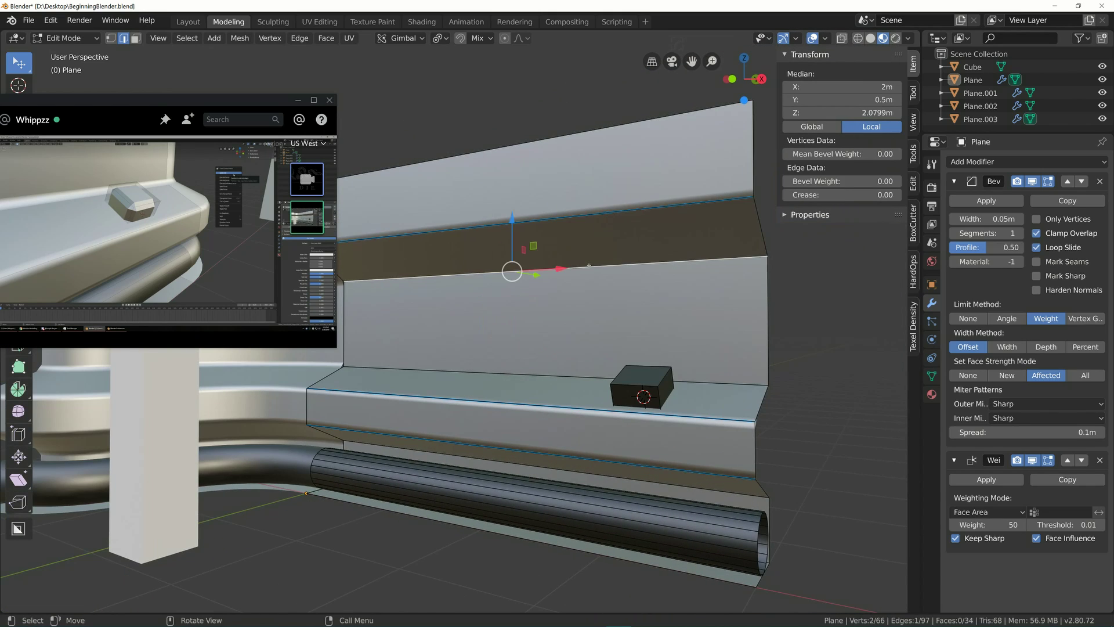
left_click(571, 373, "shift")
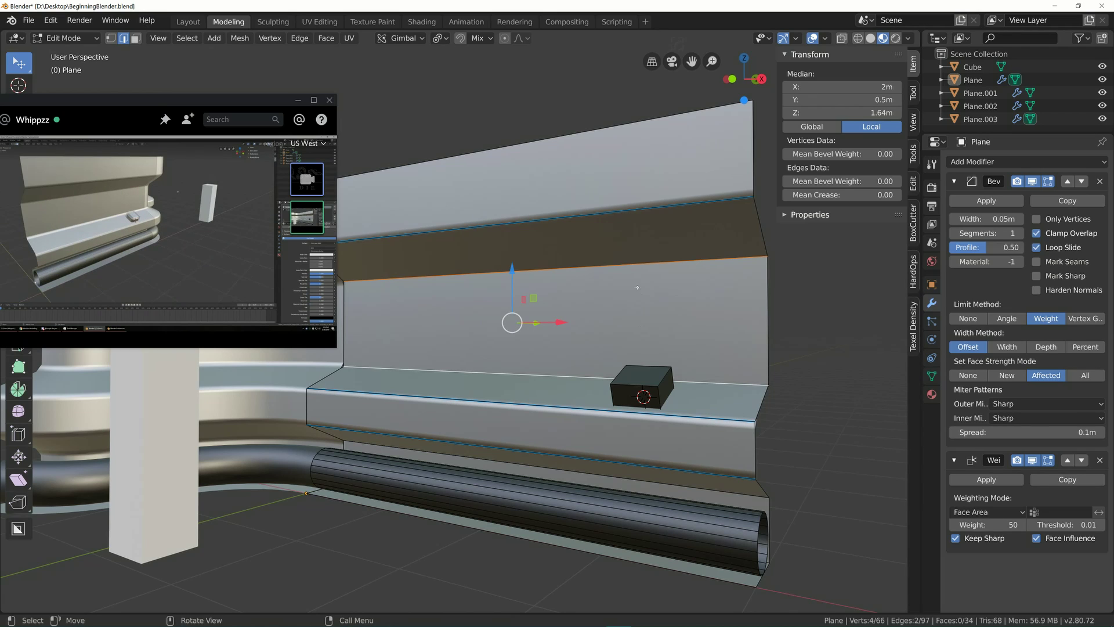
left_click(603, 350, "shift")
key("ctrl+b")
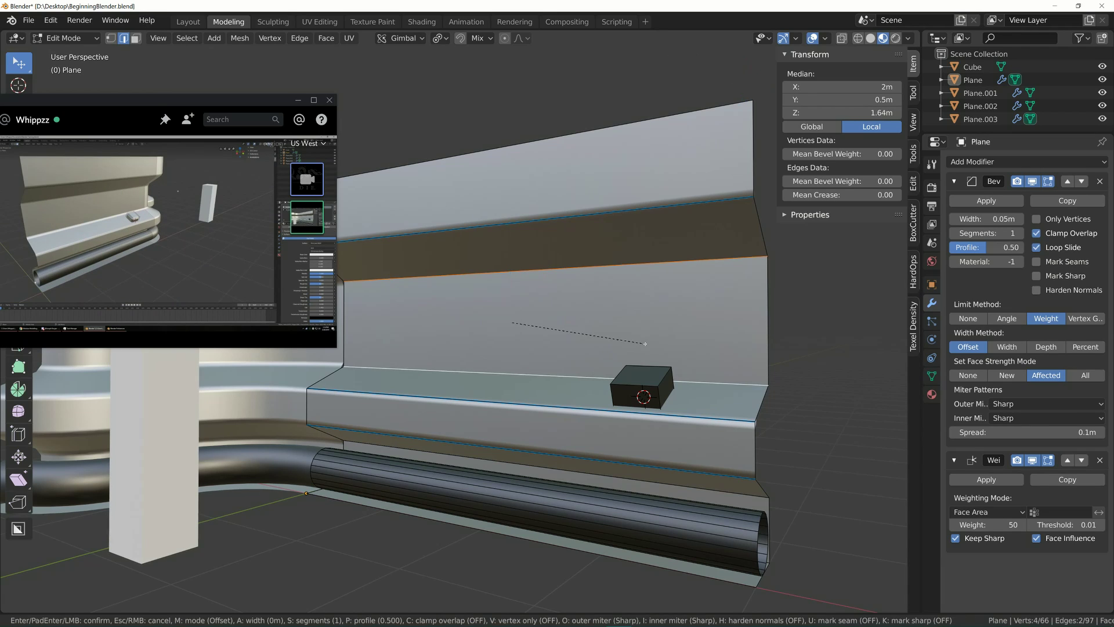
left_click(652, 341)
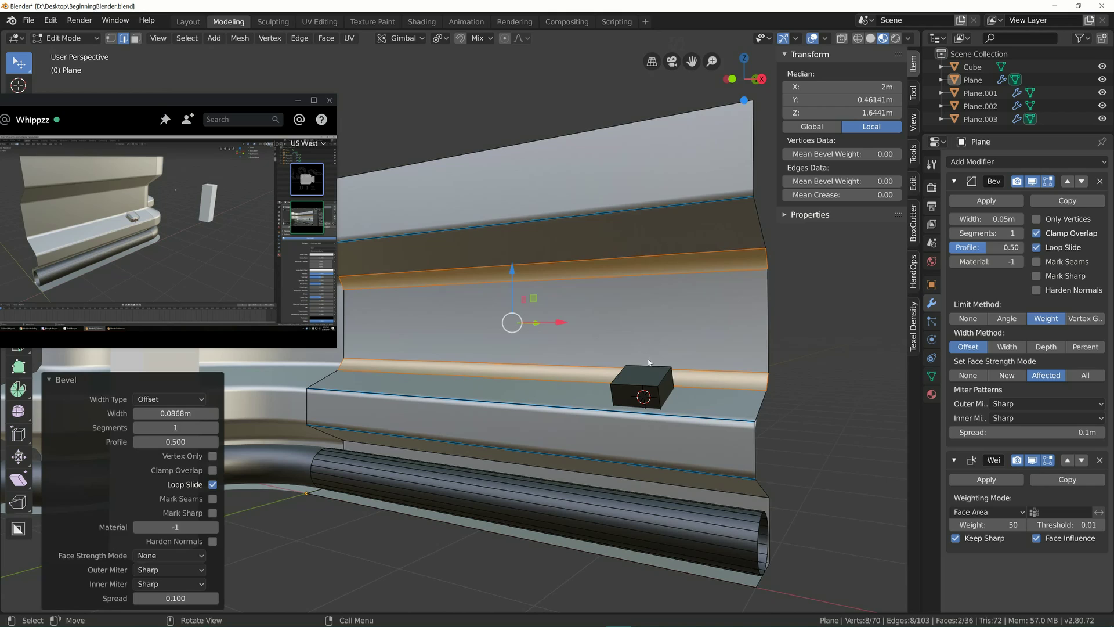
middle_click_drag(649, 363, 633, 354)
key("alt+a")
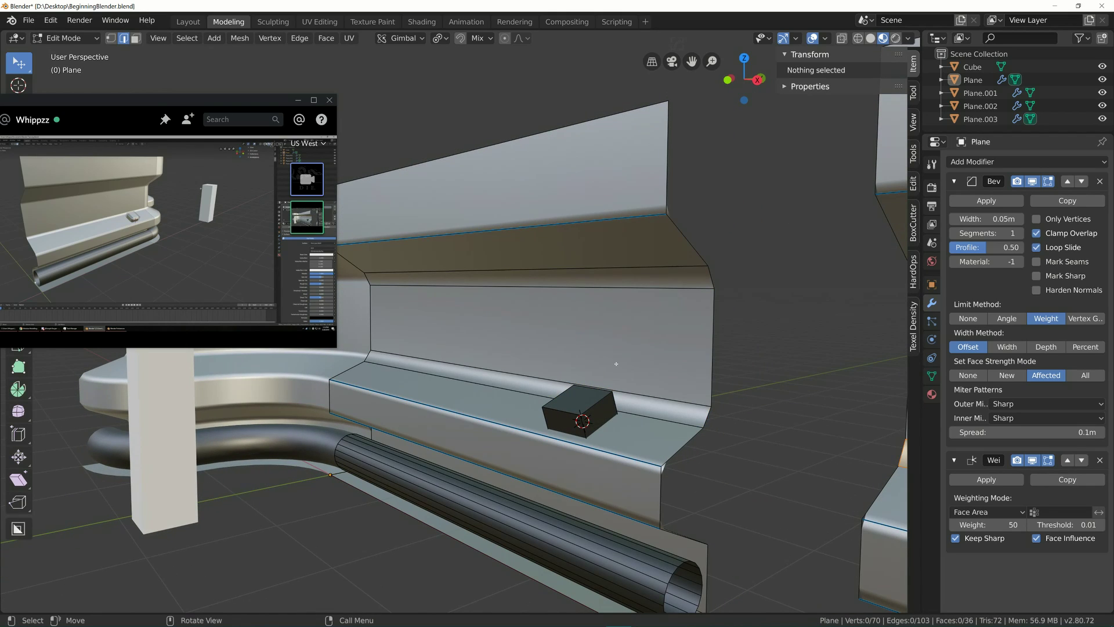
middle_click_drag(667, 319, 635, 303)
- Undo the bevel on the wall's two inner corner edges
key("ctrl+z")
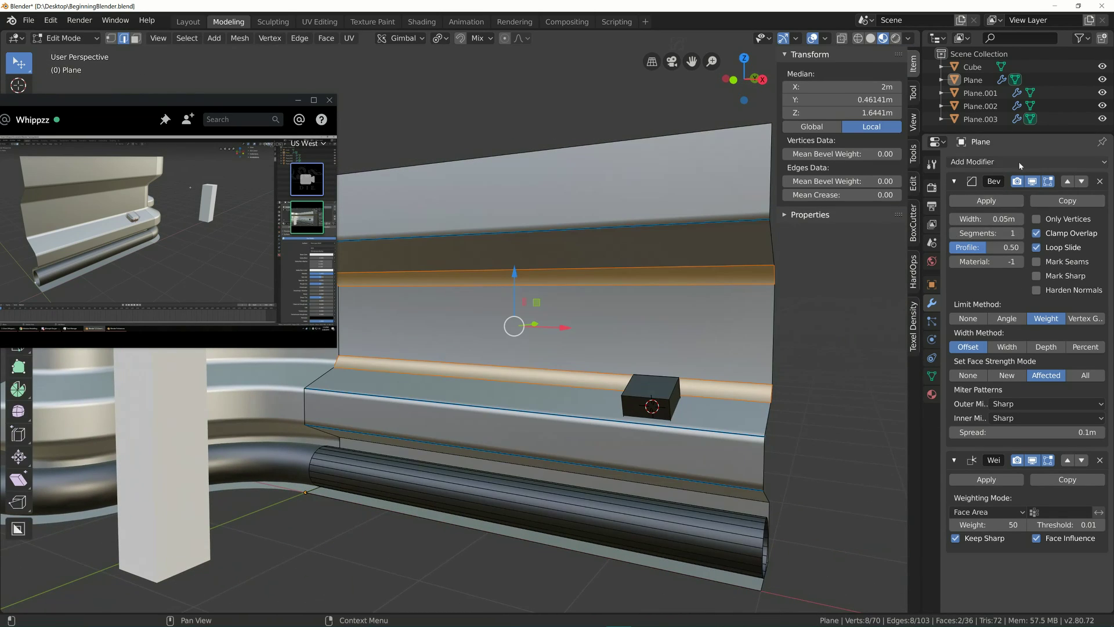
key("ctrl+z")
key("ctrl+z")
key("ctrl+z")
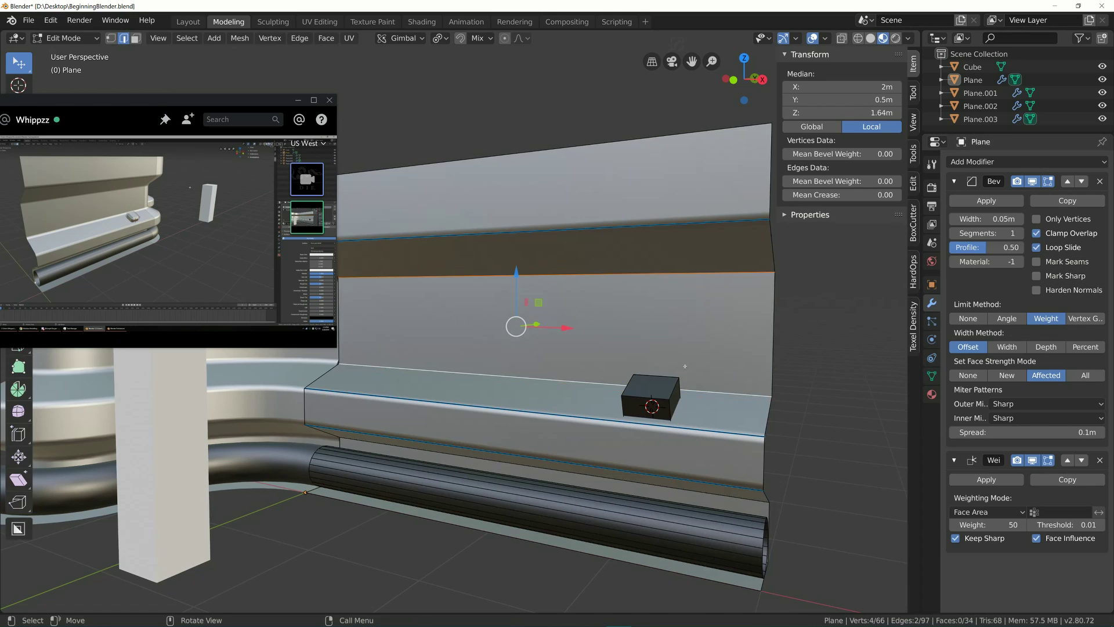
- Set the width of the wall's Bevel modifier to 0.04 m and review the wall in Object Mode
mouse_move(999, 219)
left_mouse_down()
mouse_move(1015, 219)
mouse_move(993, 219)
left_mouse_up()
key("Tab")
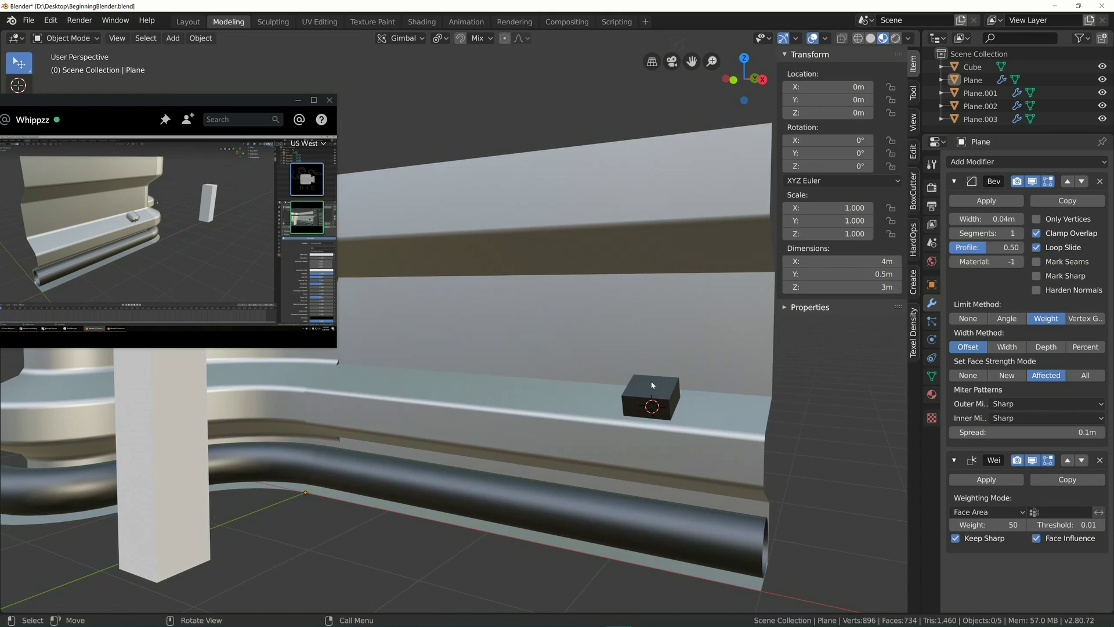
middle_click_drag(598, 310, 718, 304, "shift")
scroll(650, 309, "down", 4)
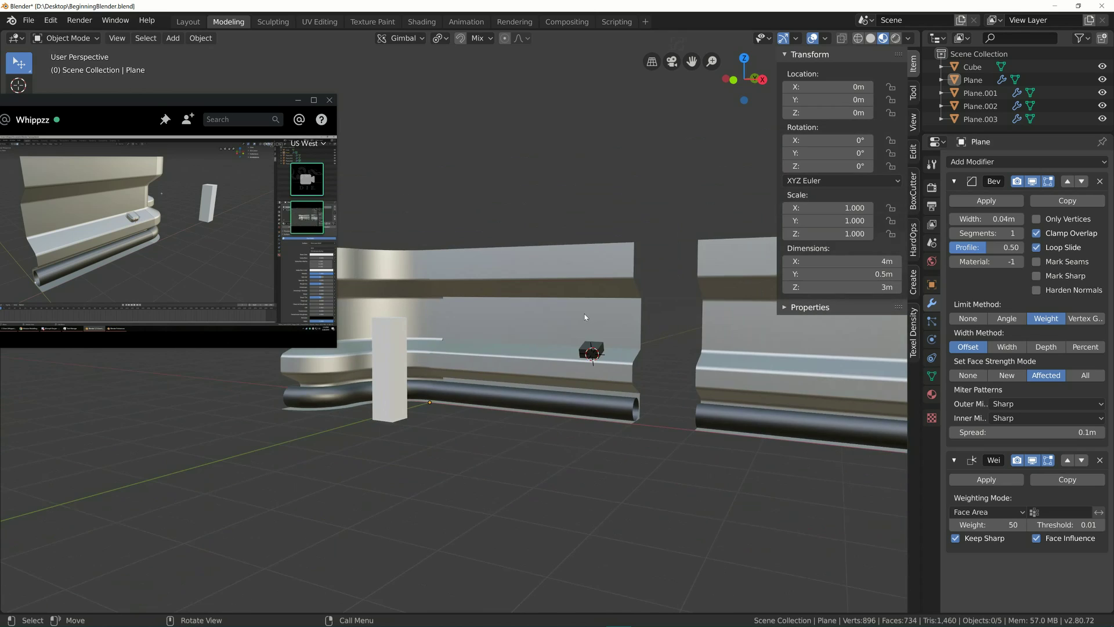
key("Tab")
scroll(561, 321, "up", 3)
key("Tab")
- Give the inward-curved corner section's upper band, ledge front and lower trim edge loops a mean edge bevel weight of 1
left_click(394, 259)
middle_click_drag(412, 252, 568, 287, "shift")
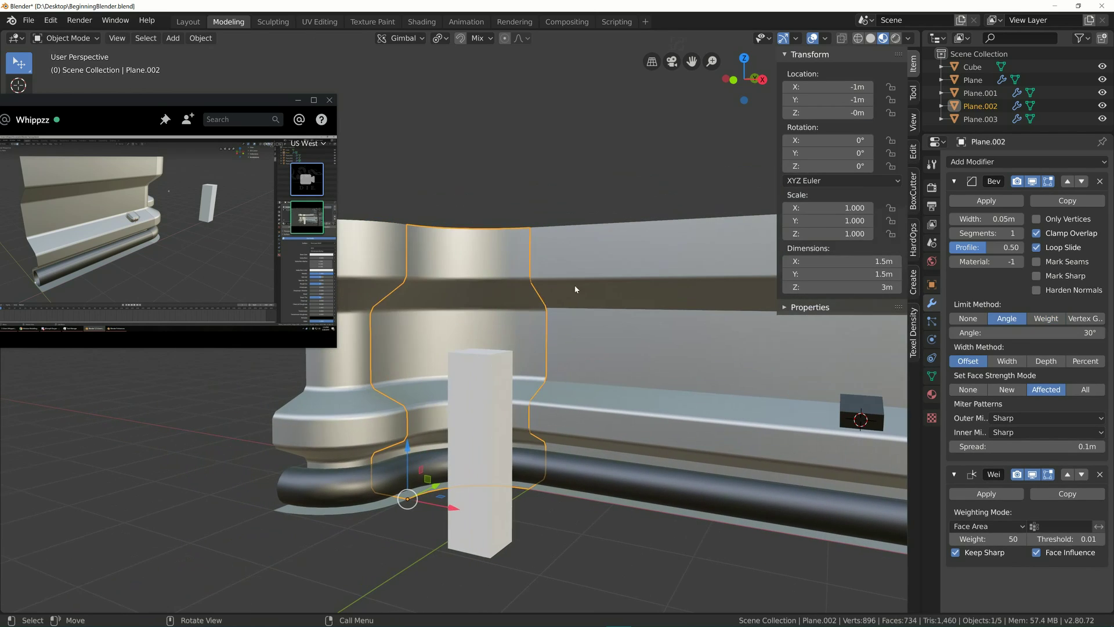
key("Tab")
left_click(508, 281, "alt")
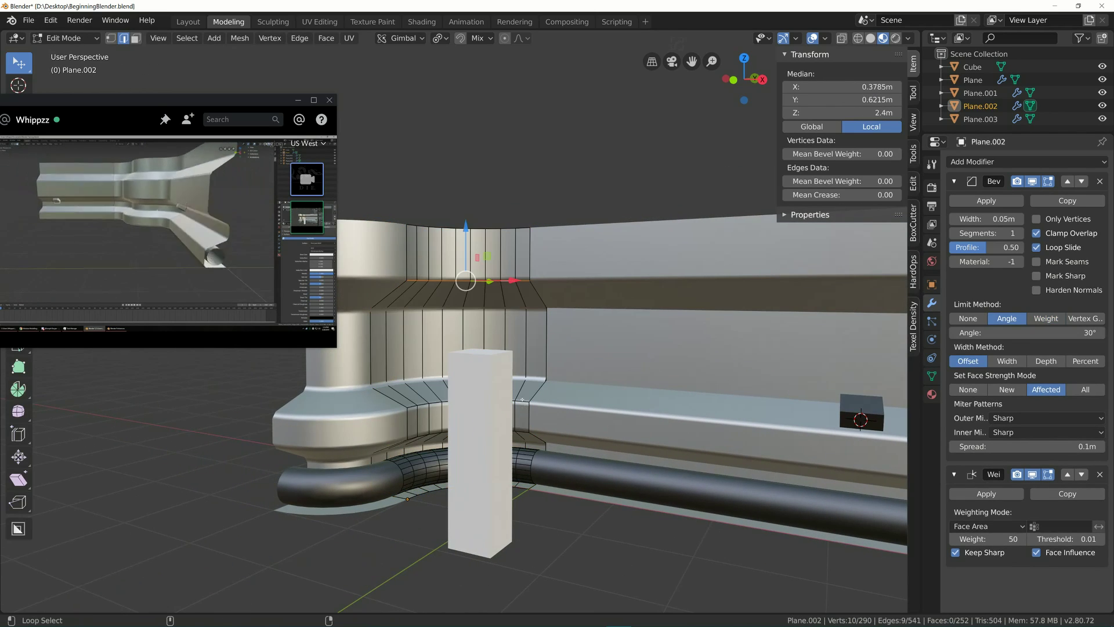
left_click(836, 181)
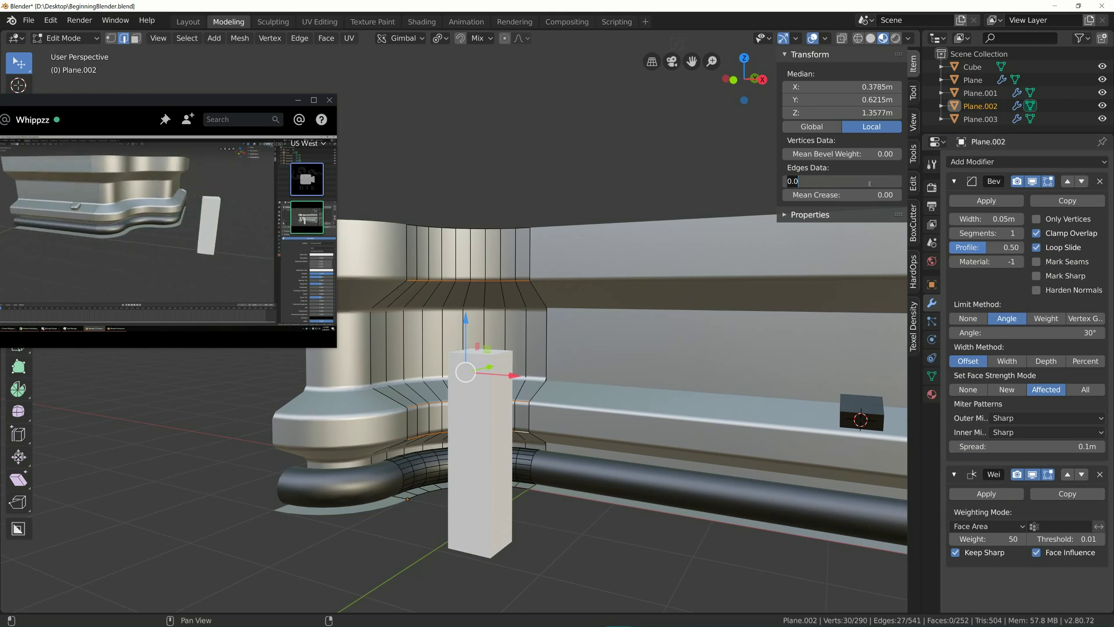
type("1")
key("Return")
key("Tab")
- Give the outward-curved end section's matching three edge loops a mean edge bevel weight of 1 and return to Object Mode
left_click(361, 288)
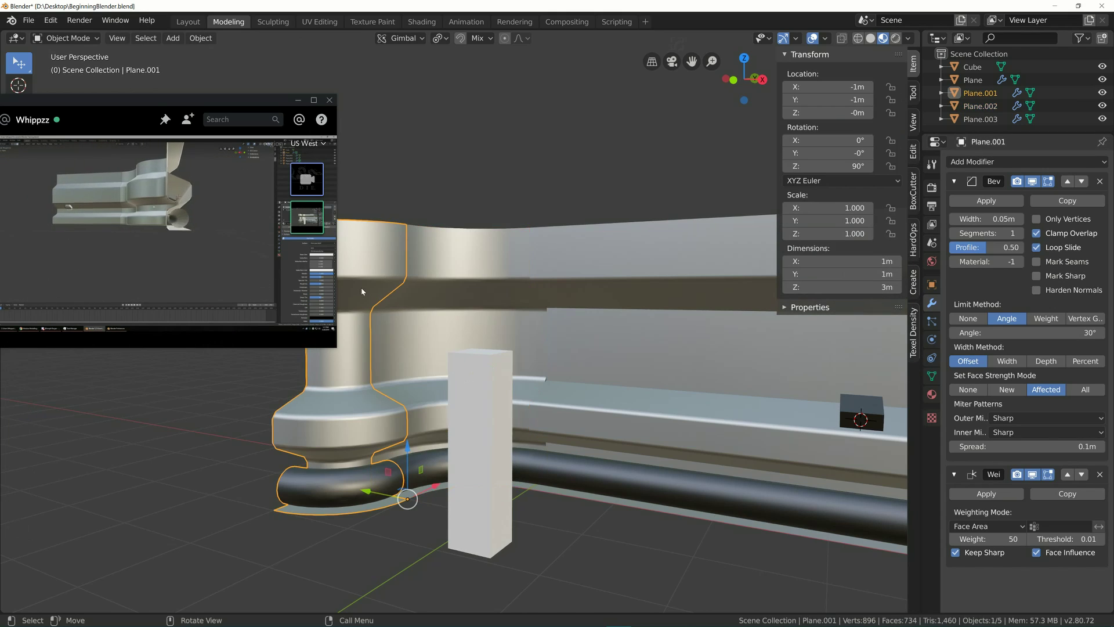
middle_click_drag(372, 289, 491, 305, "shift")
key("Tab")
left_click(463, 296, "alt")
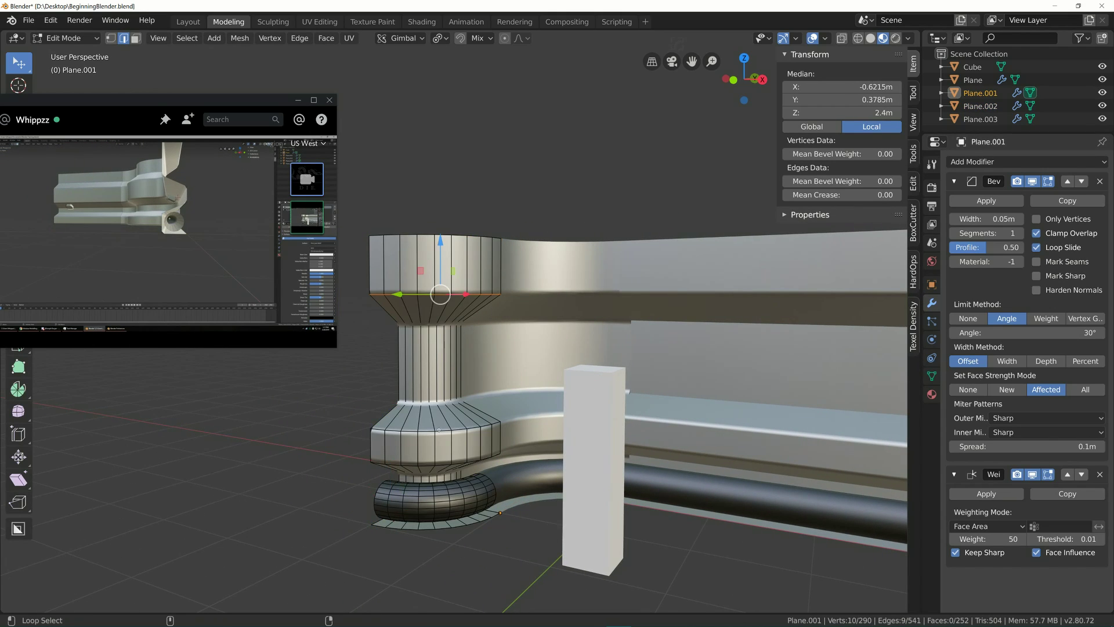
left_click(439, 430, "alt+shift")
left_click(444, 464, "alt+shift")
left_click(828, 181)
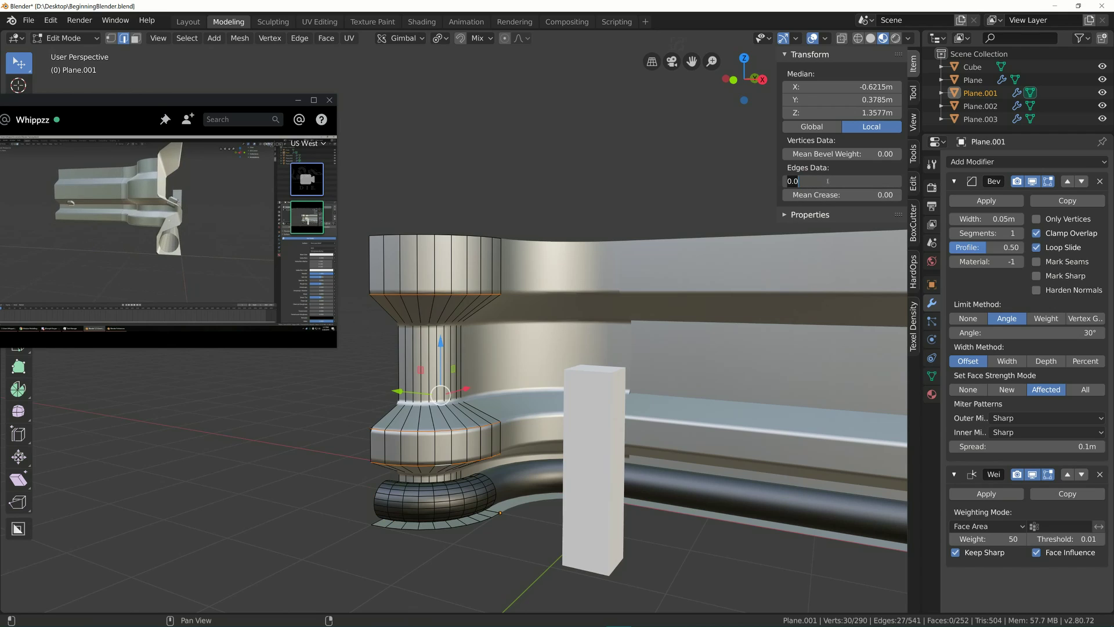
type("1")
key("Return")
key("Tab")
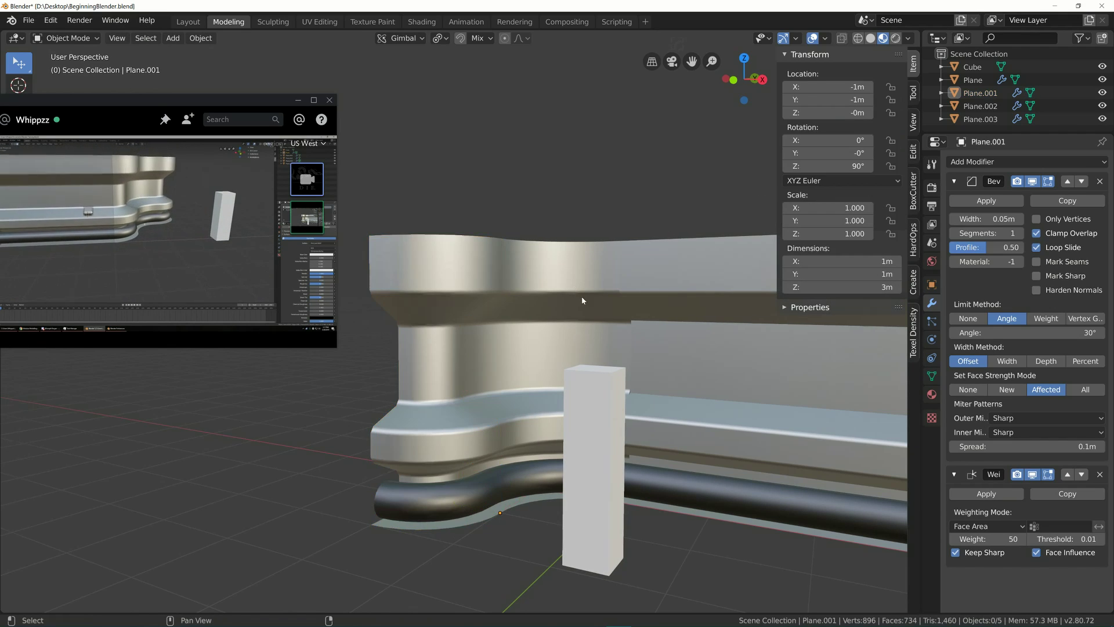
- Compare the edge weights and bevels of the curved end section and the straight wall in Edit and Object Mode
middle_click_drag(581, 296, 562, 286)
key("Tab")
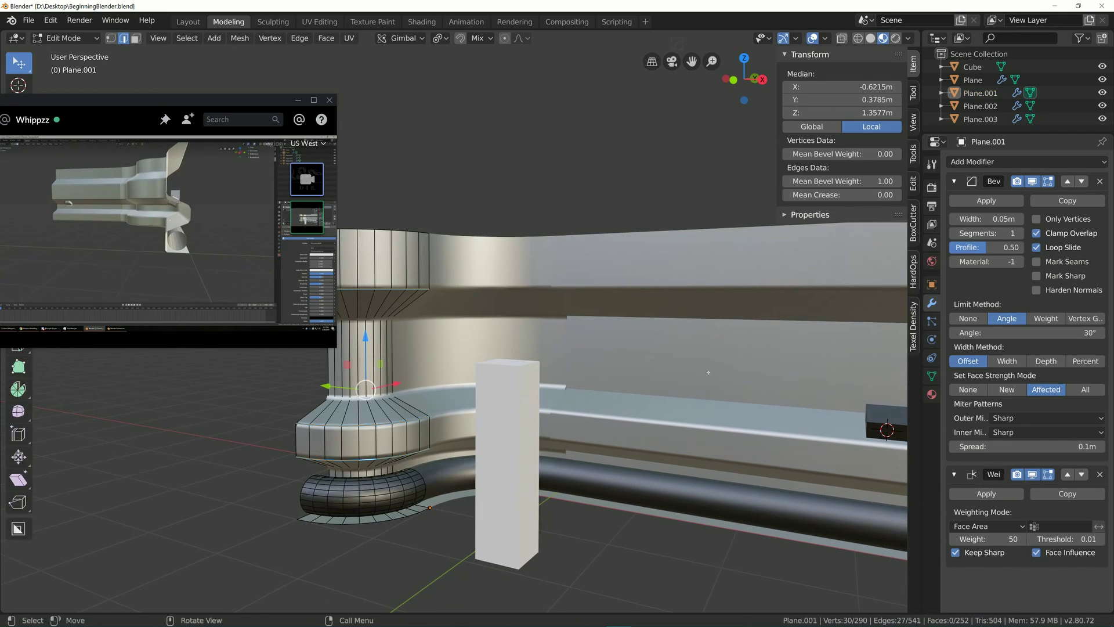
key("Tab")
middle_click_drag(645, 380, 677, 417)
left_click(676, 417)
key("Tab")
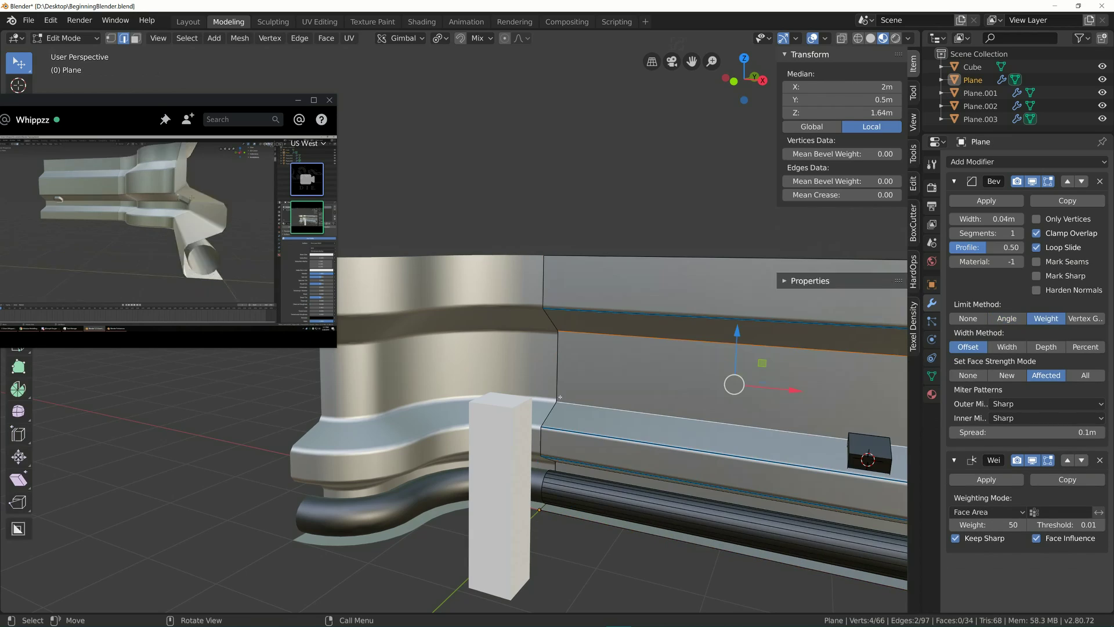
key("Tab")
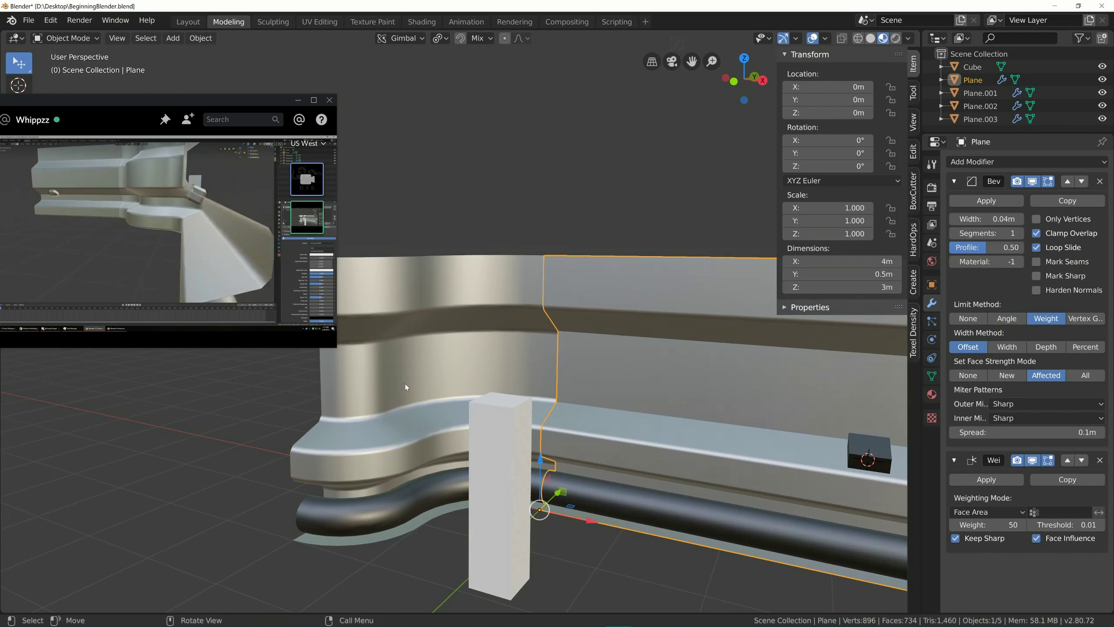
- Select both curved sections with the straight wall as active object and link the wall's modifiers to them
left_click(367, 386)
left_click(481, 368, "shift")
left_click(654, 368, "shift")
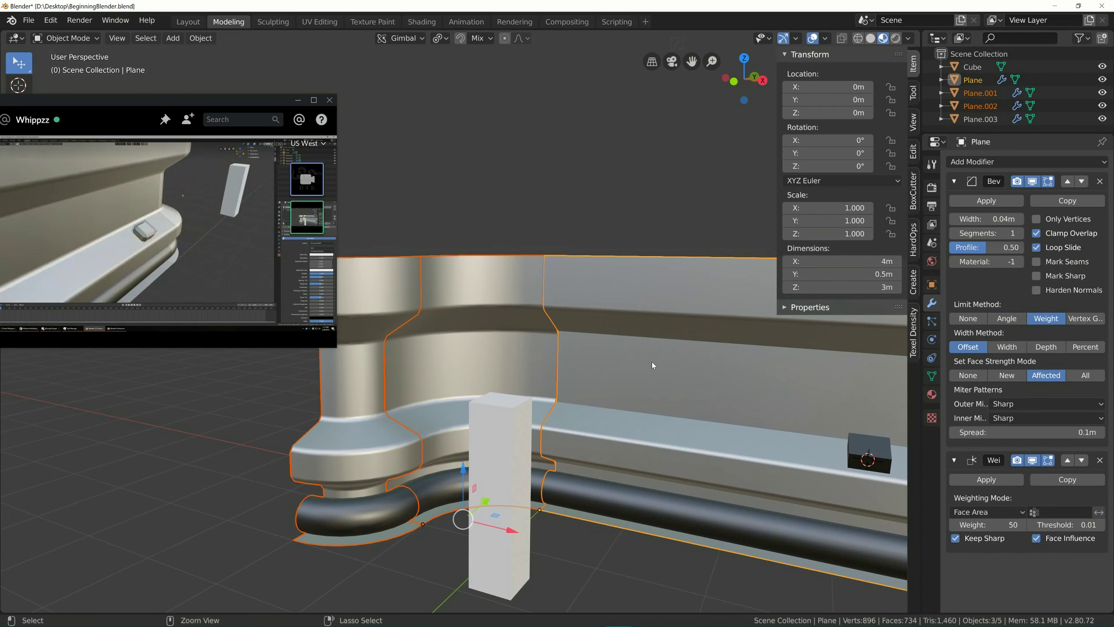
key("ctrl+l")
left_click(656, 358)
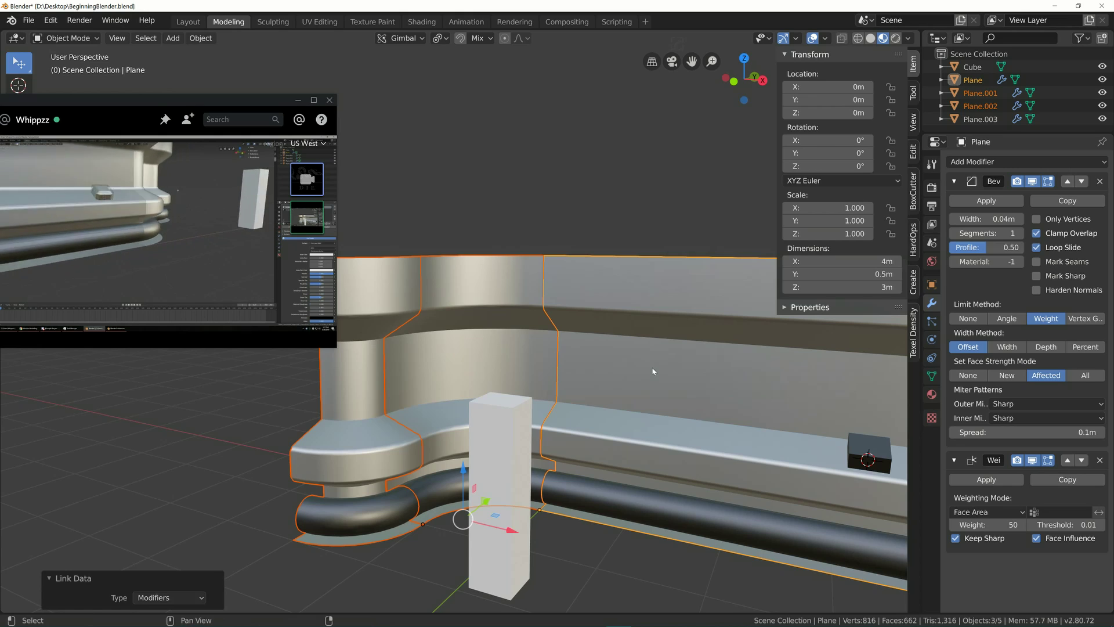
- Undo the modifier linking and the selection changes made before it
key("ctrl+z")
key("ctrl+z")
key("ctrl+z")
key("ctrl+z")
key("ctrl+z")
key("ctrl+z")
key("ctrl+z")
- Enter Edit Mode on the straight wall, select the whole small block on the ledge and frame it
middle_click_drag(652, 371, 706, 449)
key("Tab")
key("l")
key("KP_Decimal")
scroll(645, 427, "down", 6)
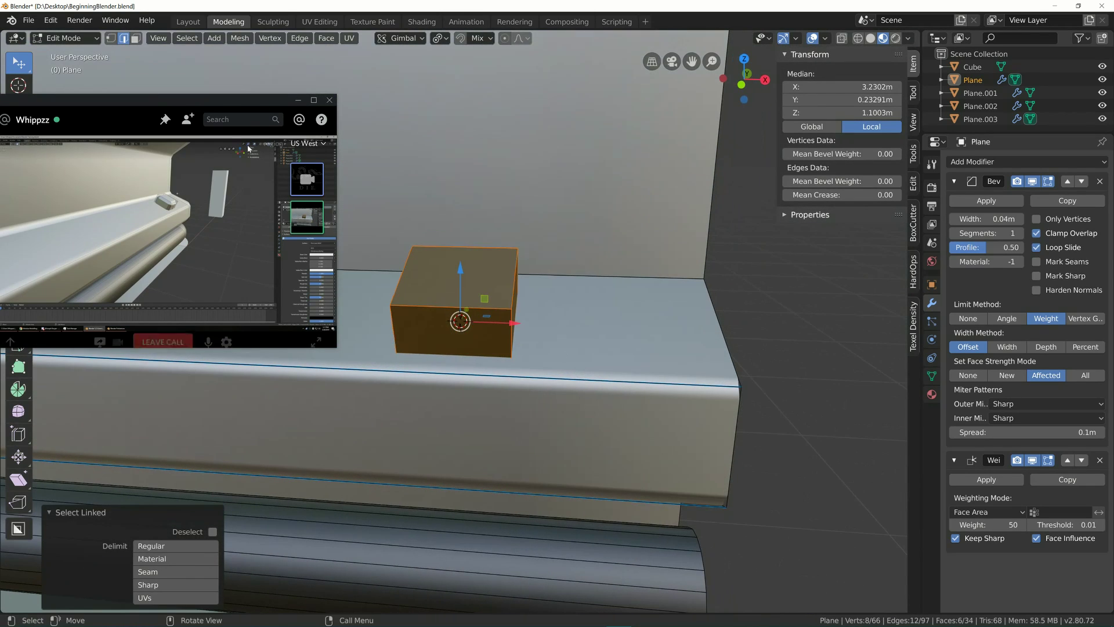
middle_click_drag(483, 276, 545, 306, "shift")
- Set the transform orientation to Normal and lower the block's top face along its normal Z to a median Z of about 1.13 m
key("3")
left_click(503, 316)
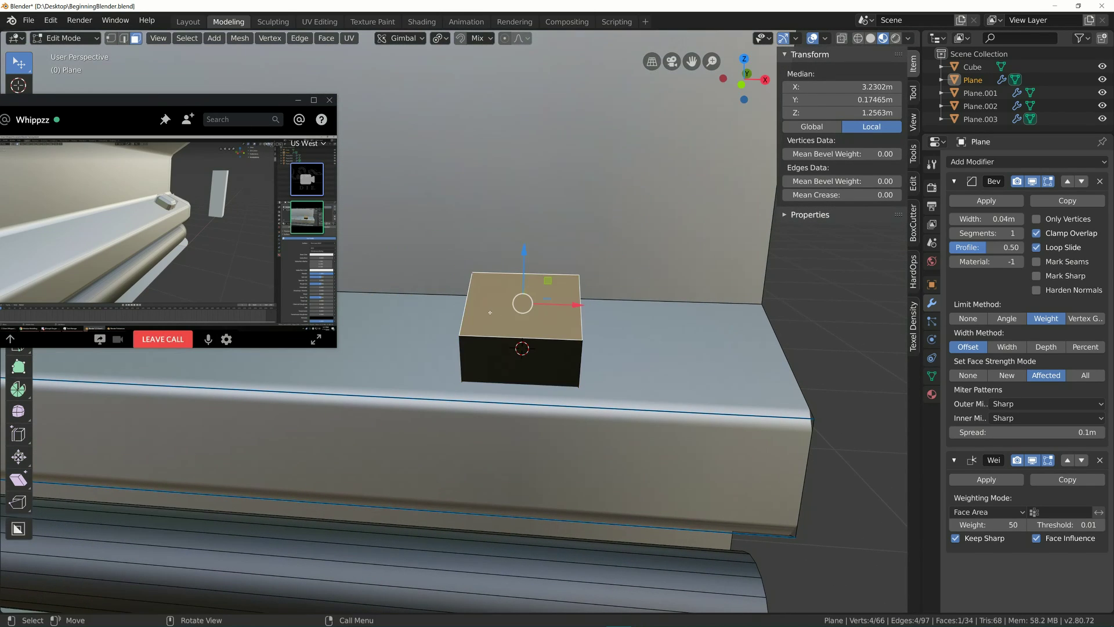
key("comma")
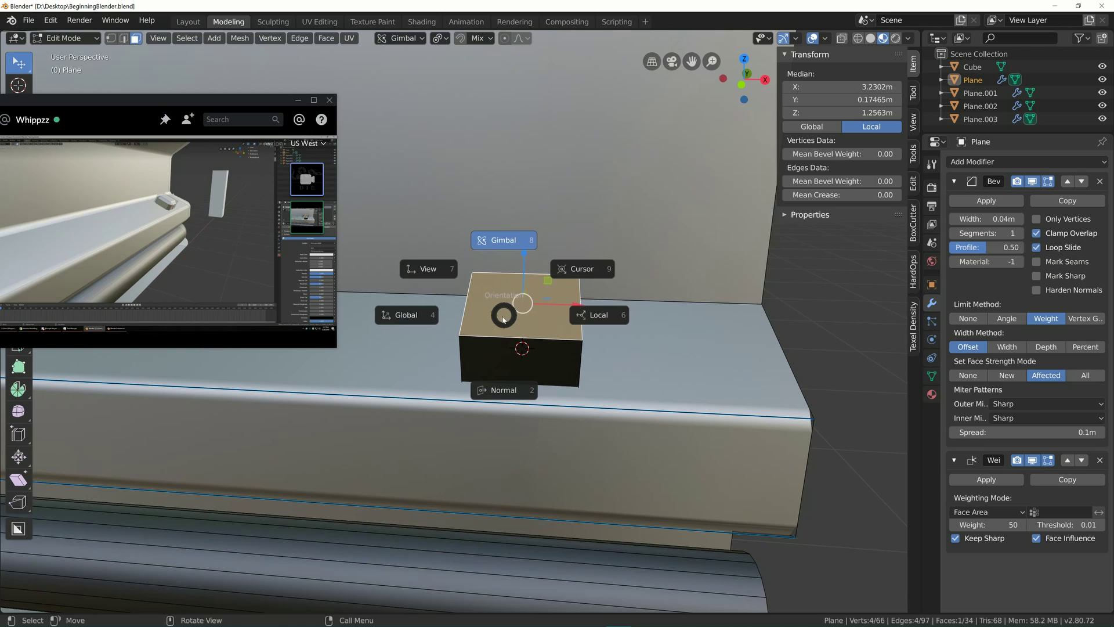
left_click(535, 380)
middle_click_drag(535, 380, 571, 343)
key("g")
key("z")
left_click(416, 258)
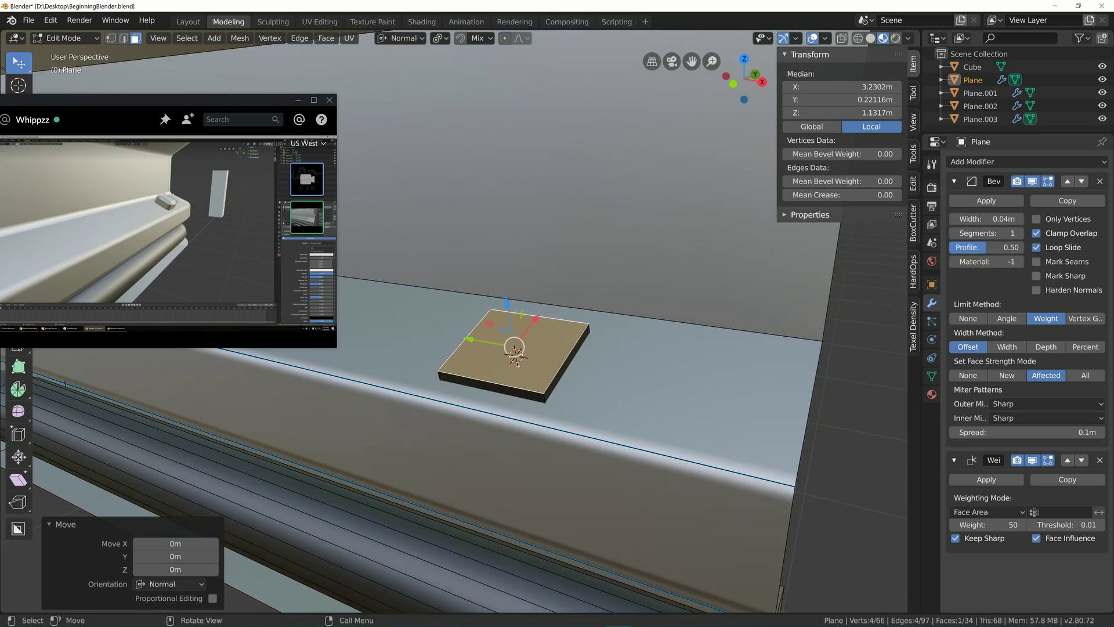
- Move the block's front face outward along its normal Z so it overhangs the ledge's front edge
left_click(493, 386)
key("g")
key("z")
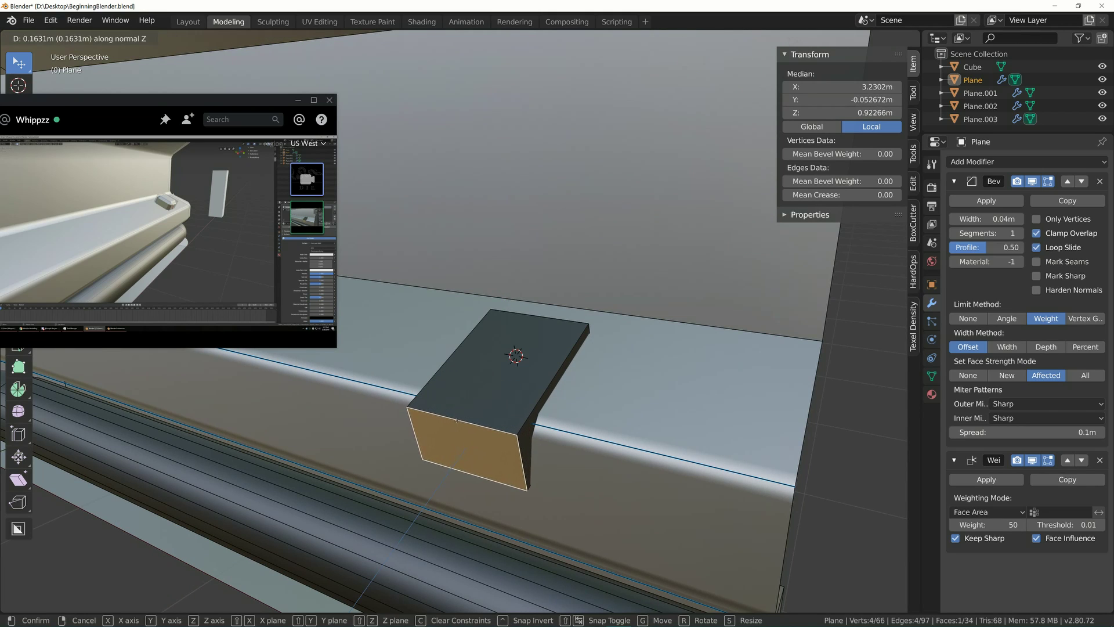
left_click(457, 420)
- Inset the block's top and front faces together with a thickness of about 0.036 m
key("alt+a")
left_click(516, 374)
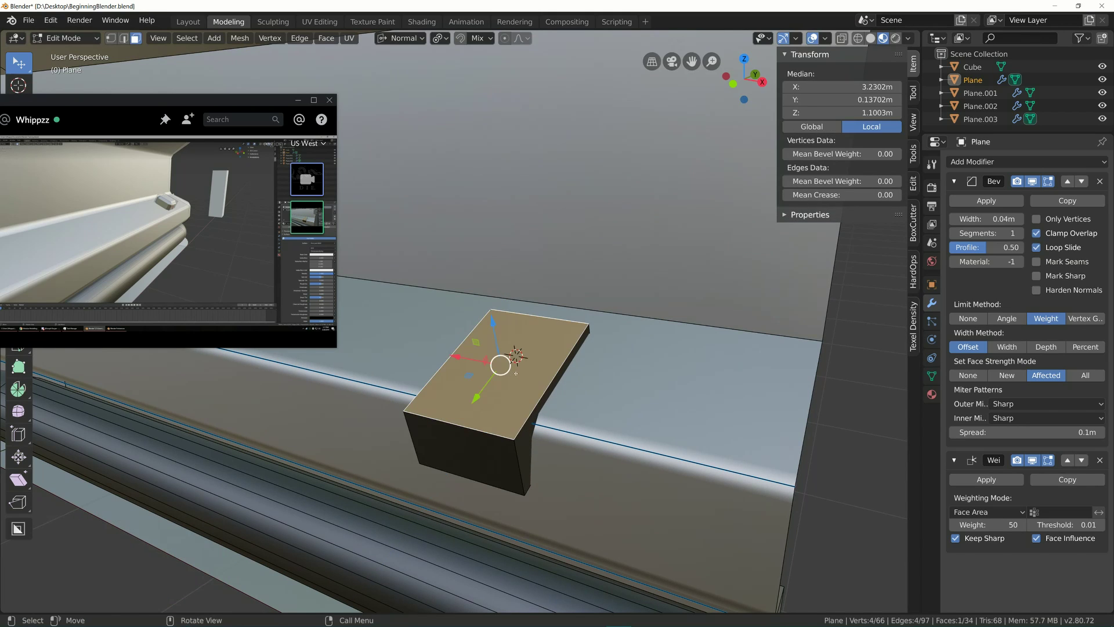
left_click(482, 441, "shift")
key("i")
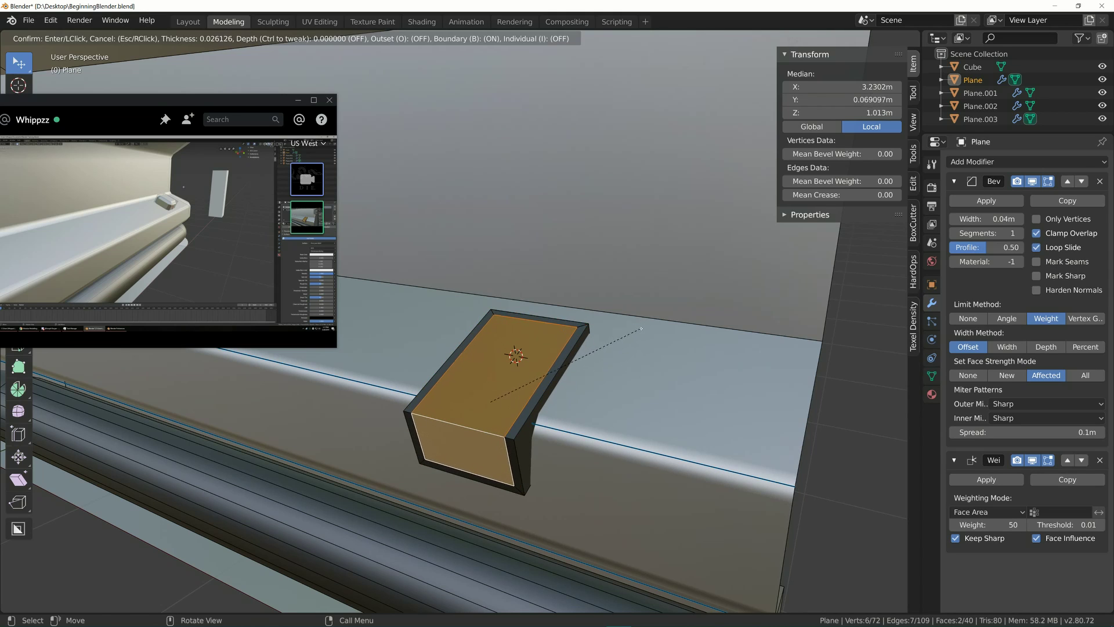
left_click(638, 327)
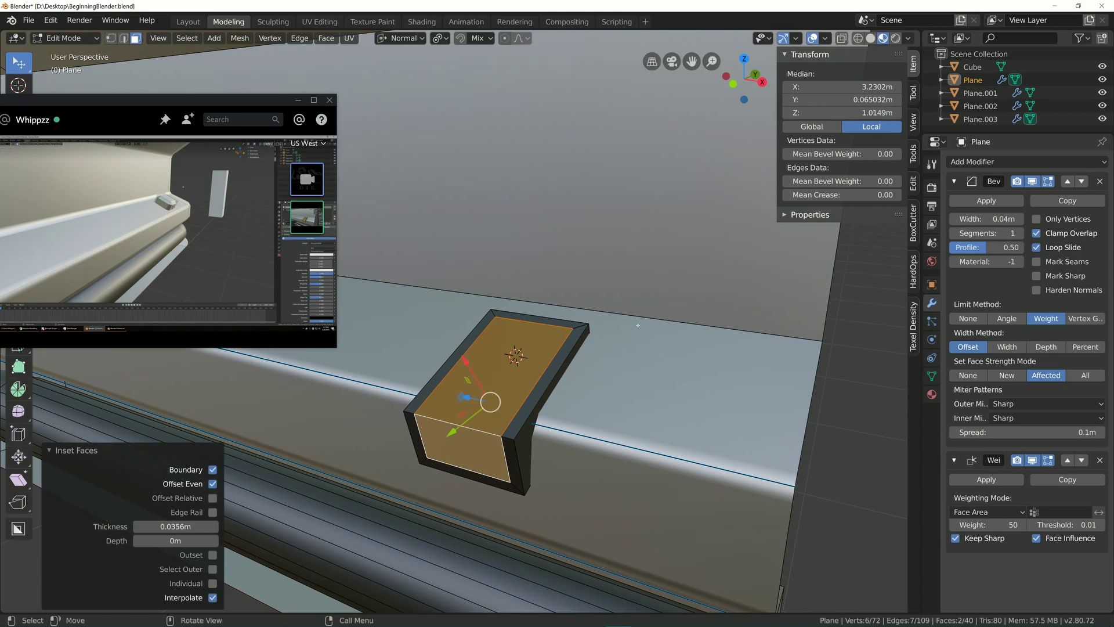
- Extrude the two inset faces in place with a 0 m offset, keeping both faces selected
key("e")
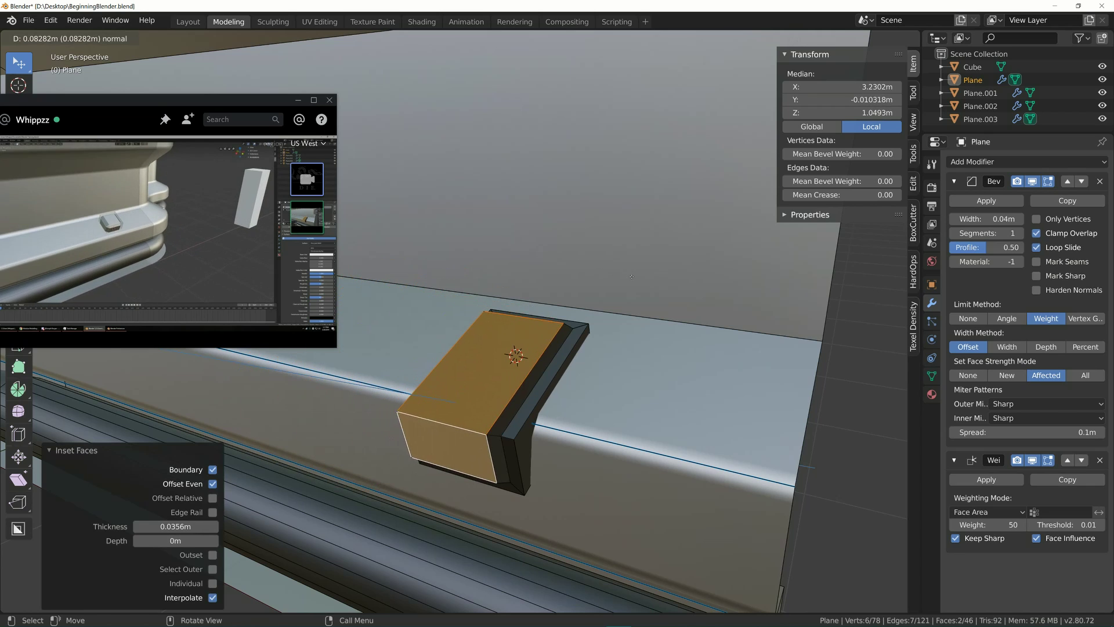
key("Escape")
middle_click_drag(630, 306, 530, 334)
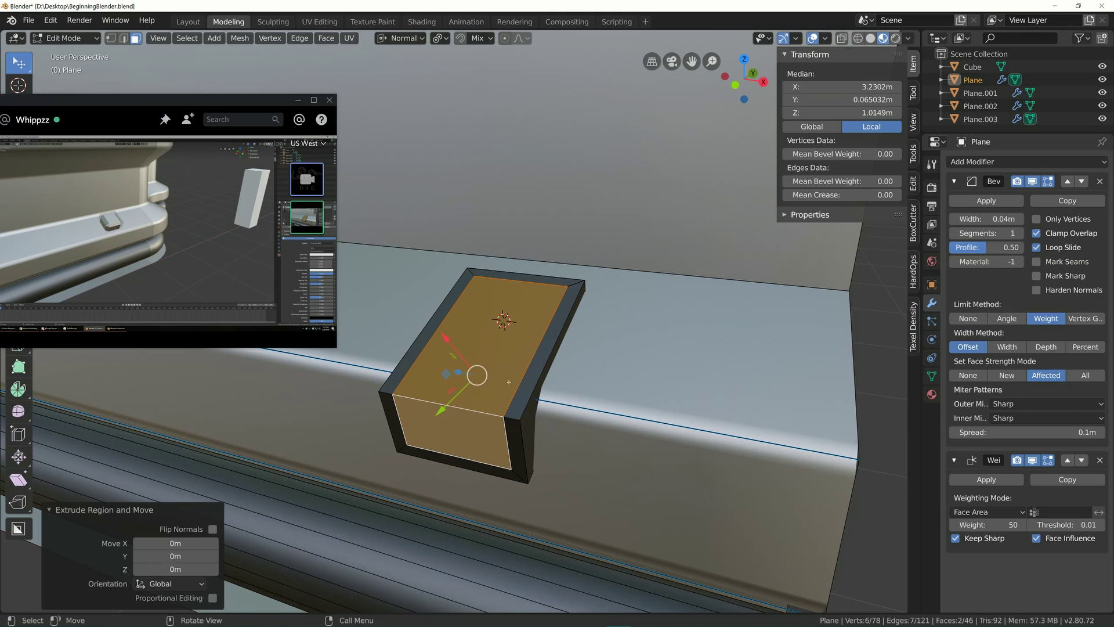
left_click(500, 433, "shift")
scroll(456, 353, "up", 2)
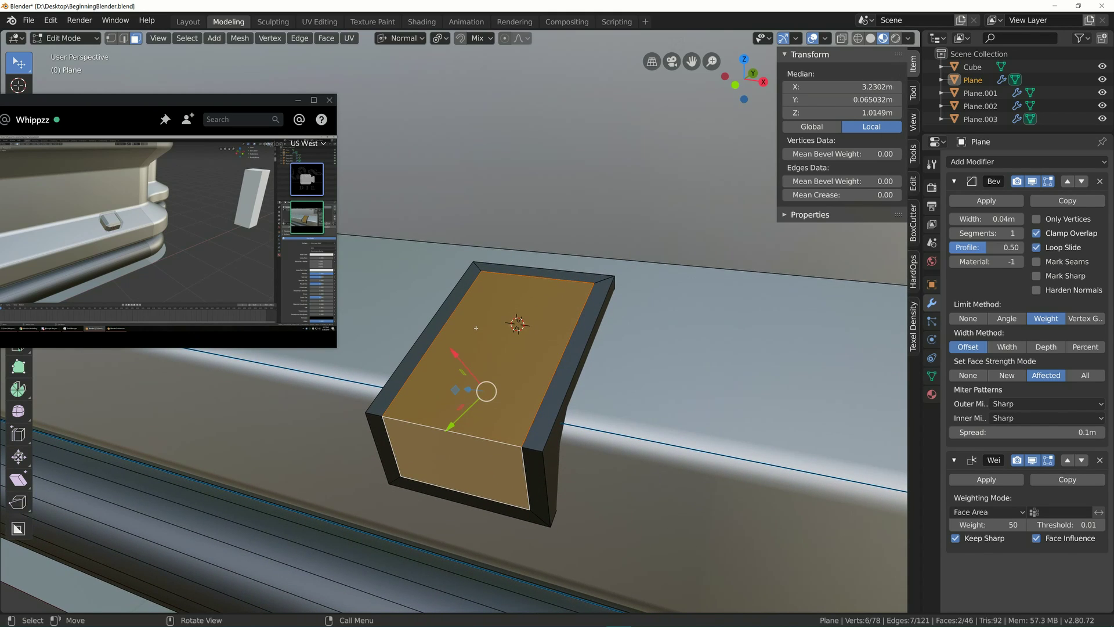
- Recess the block's inset top and front faces about 0.026 m deep with a zero-thickness inset, leaving nothing selected
key("i")
key("ctrl")
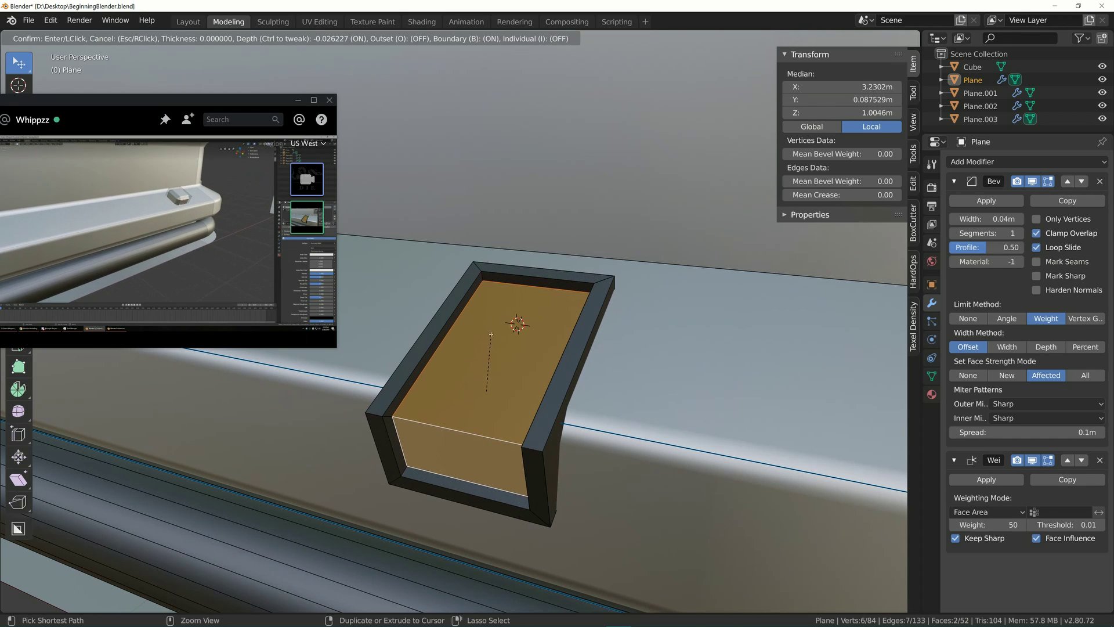
left_click(490, 333)
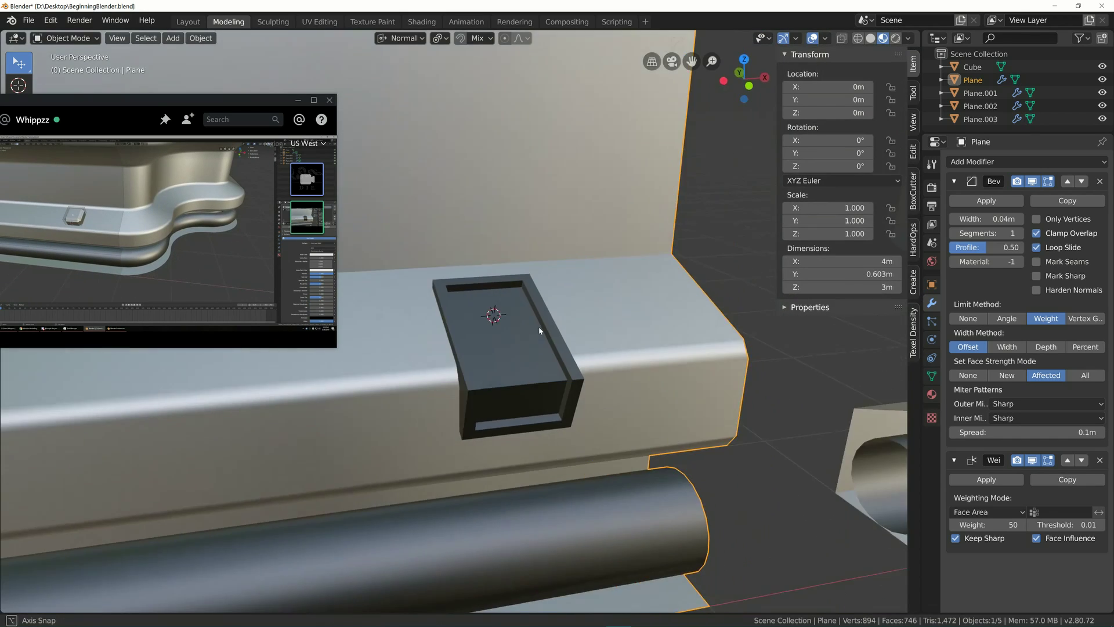
middle_click_drag(540, 331, 507, 321)
key("Tab")
key("Tab")
key("Tab")
key("alt+a")
key("Tab")
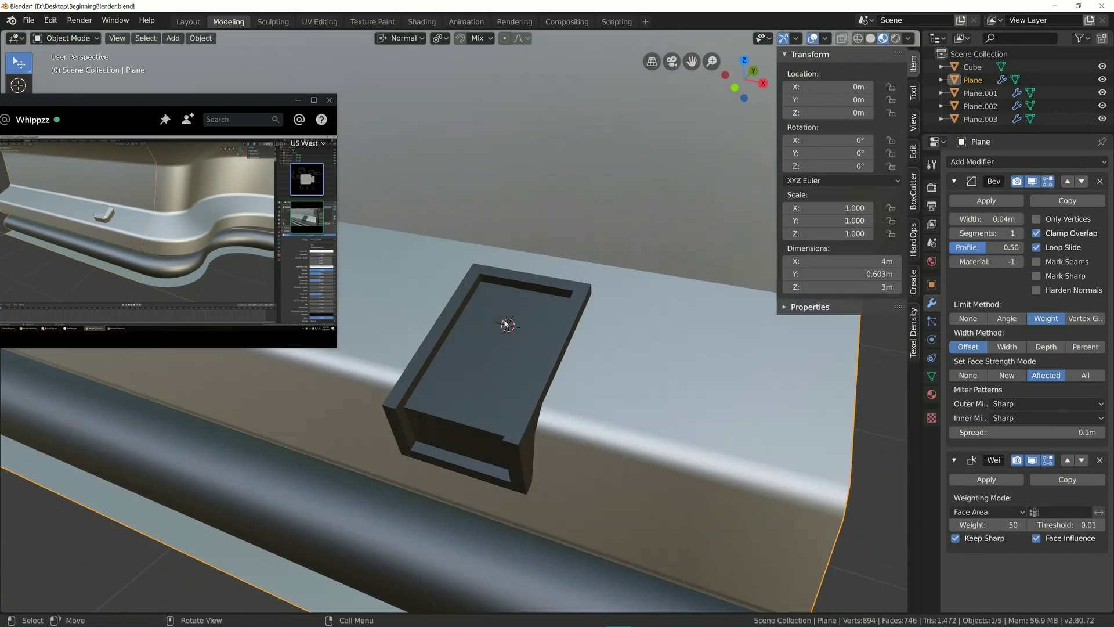
- Add a 20-vertex cylinder to the mesh at the 3D cursor and align it to the 3D cursor
key("Tab")
key("shift+a")
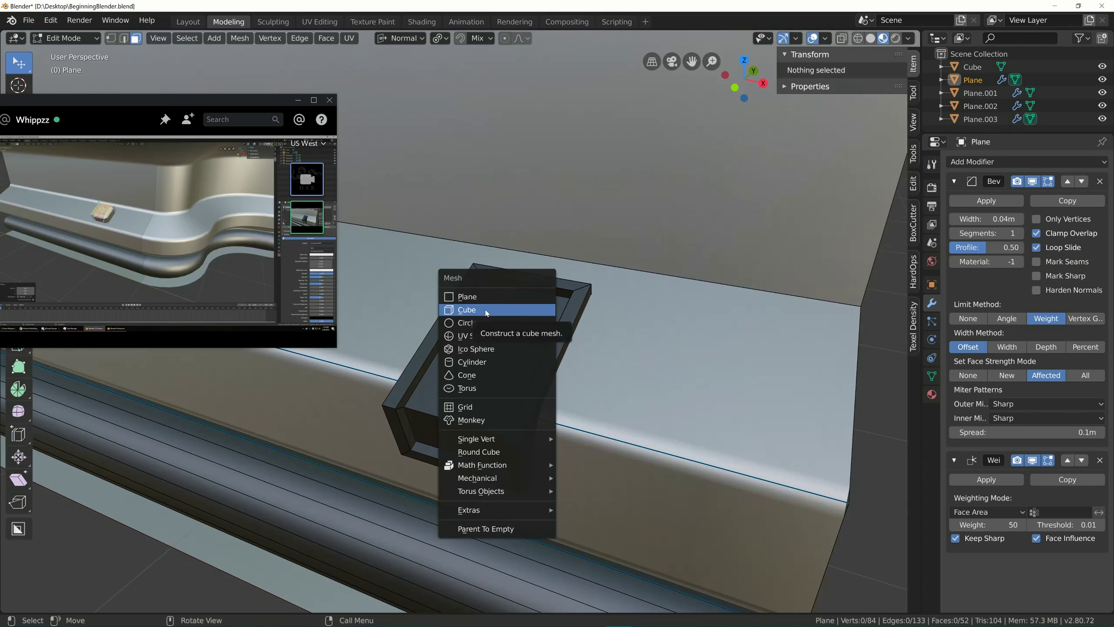
left_click(489, 363)
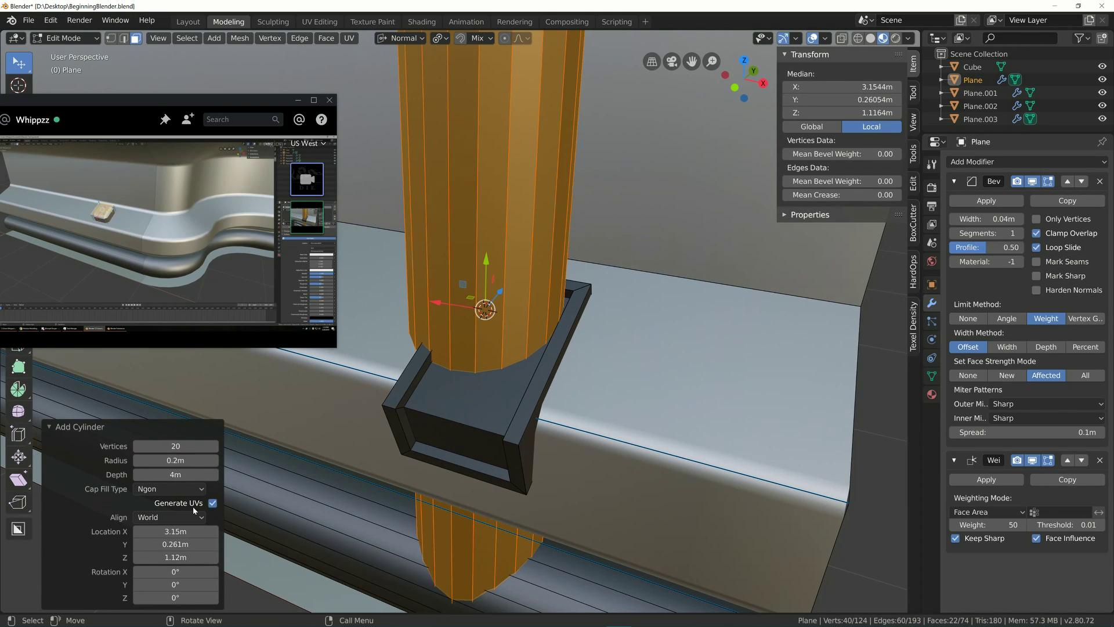
left_click(174, 517)
left_click(180, 561)
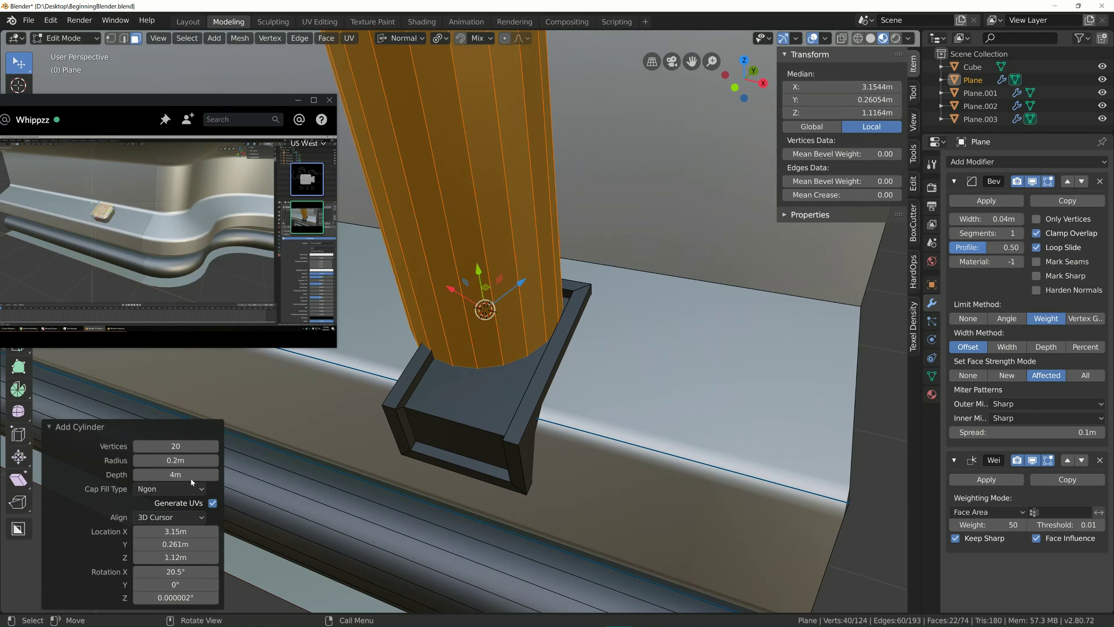
- Set the cylinder's radius to 0.03 m and its depth to 0.021 m
mouse_move(175, 474)
left_mouse_down()
mouse_move(146, 474)
mouse_move(180, 460)
left_mouse_up()
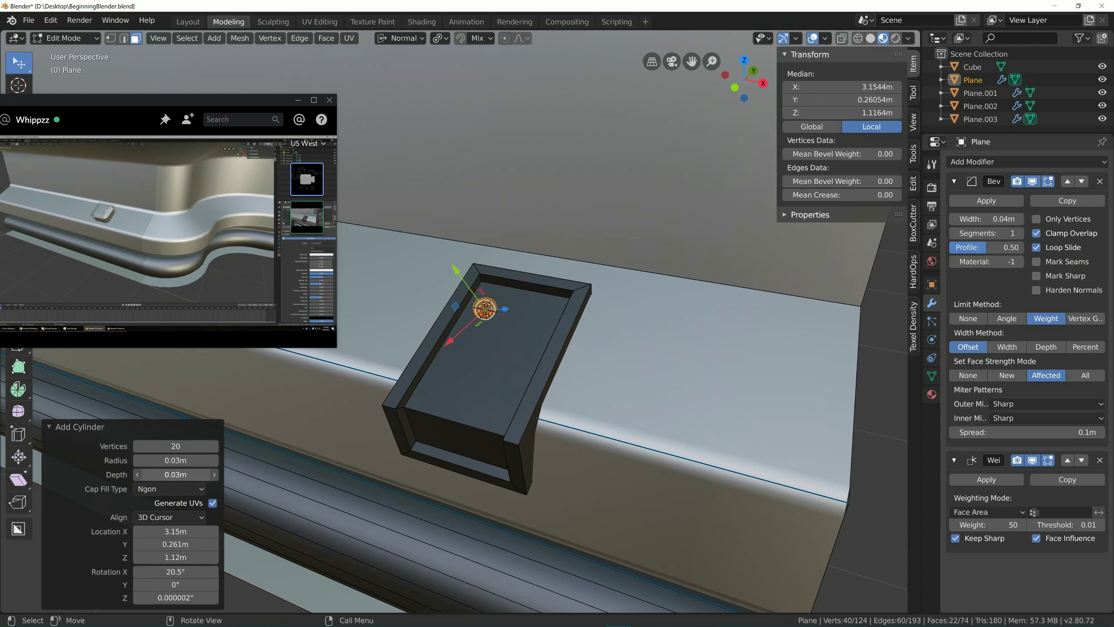
scroll(464, 325, "up", 3)
mouse_move(168, 474)
left_mouse_down()
mouse_move(180, 474)
mouse_move(169, 474)
left_mouse_up()
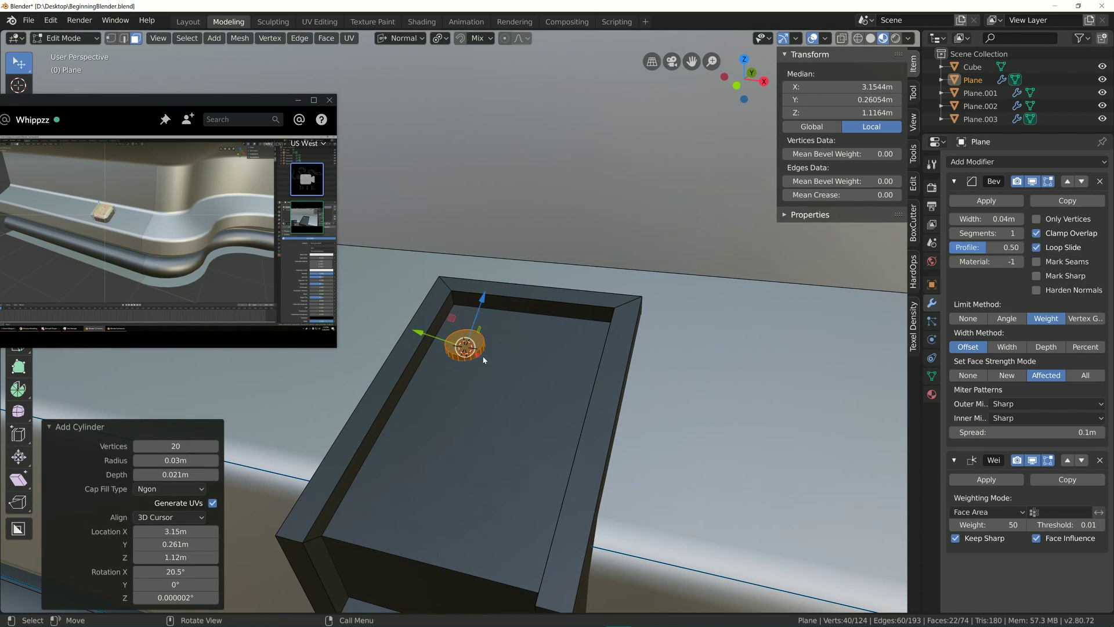
scroll(488, 364, "up", 2)
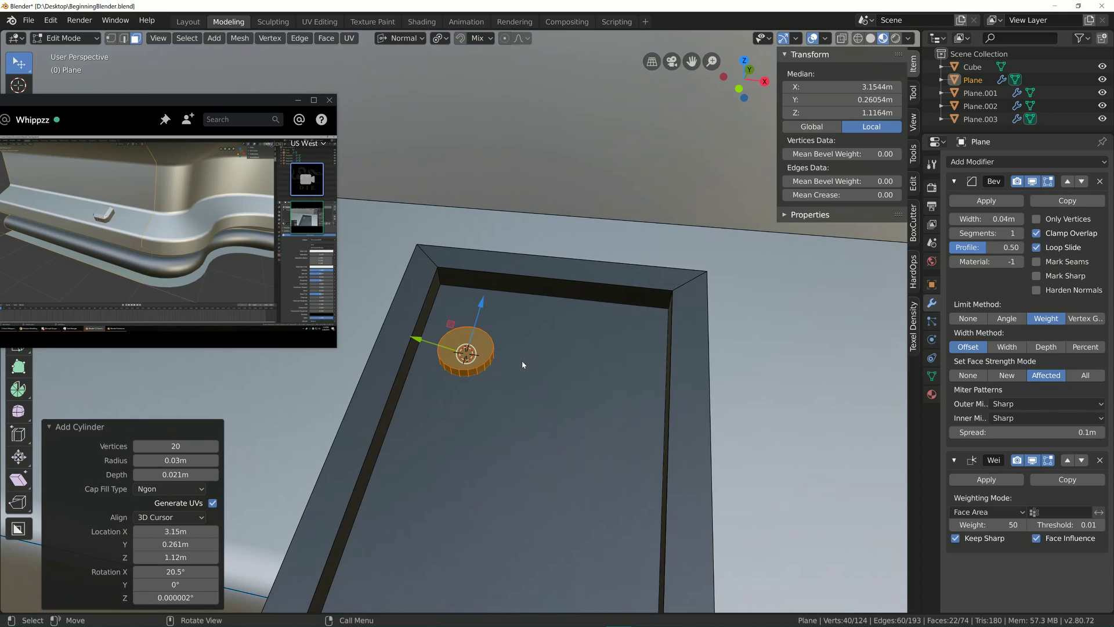
- Save the file and select the whole small cylinder as linked geometry
key("l")
key("ctrl+z")
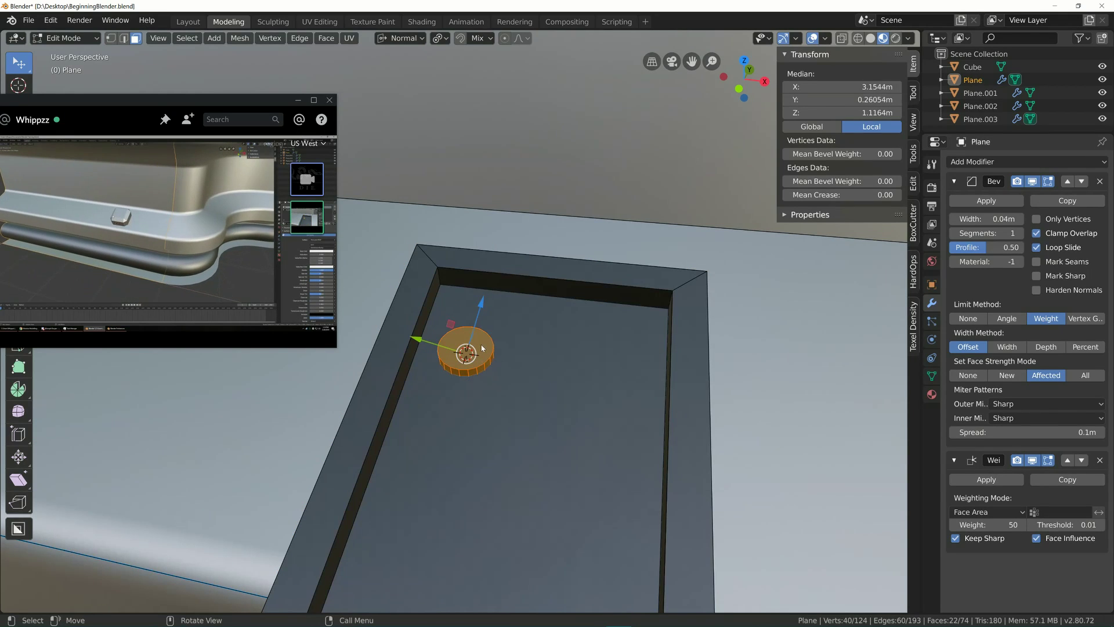
key("ctrl+s")
key("alt+a")
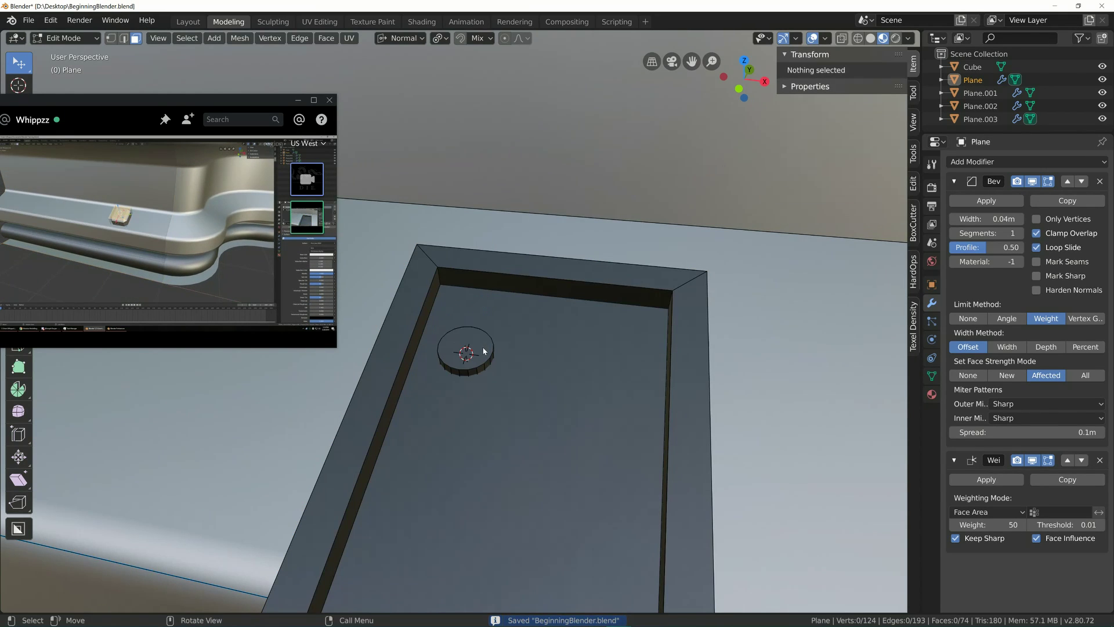
key("ctrl+tab")
key("Escape")
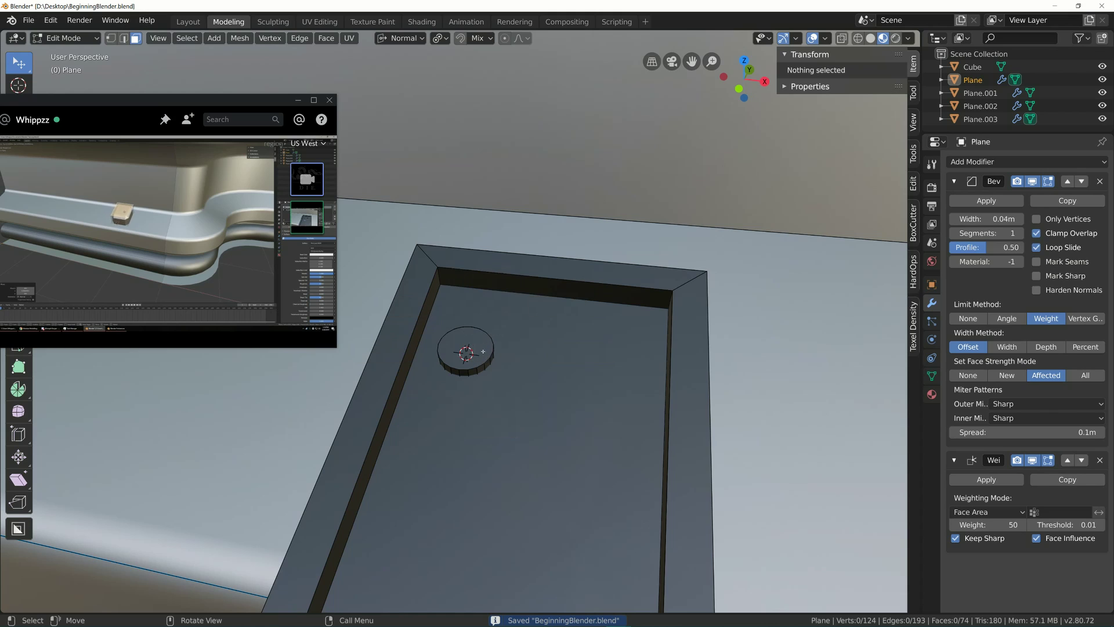
left_click(487, 350)
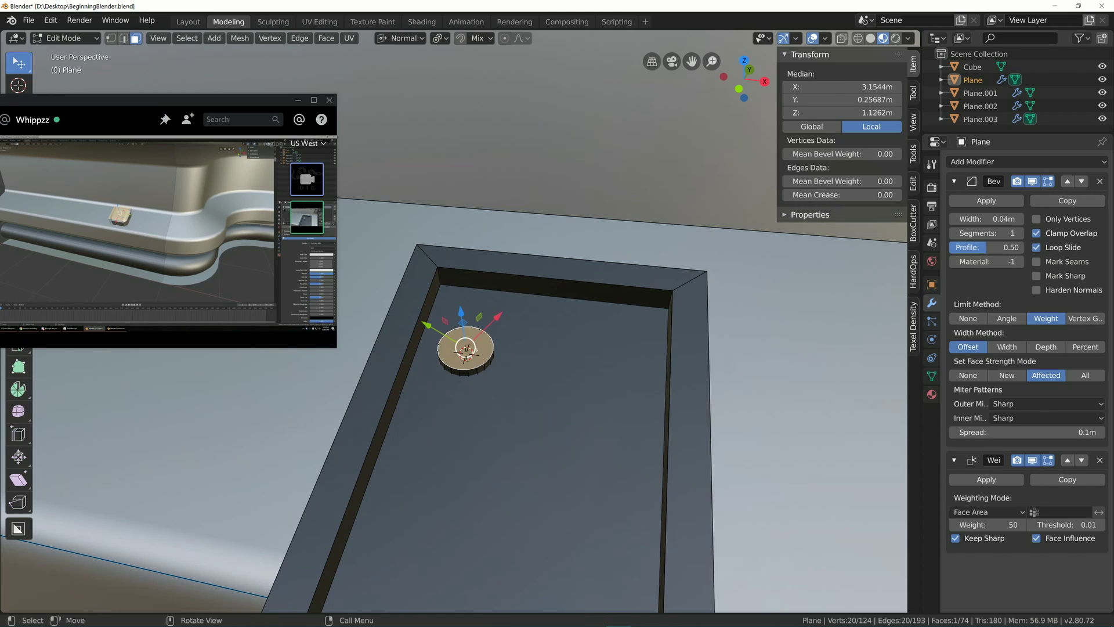
key("alt+a")
key("l")
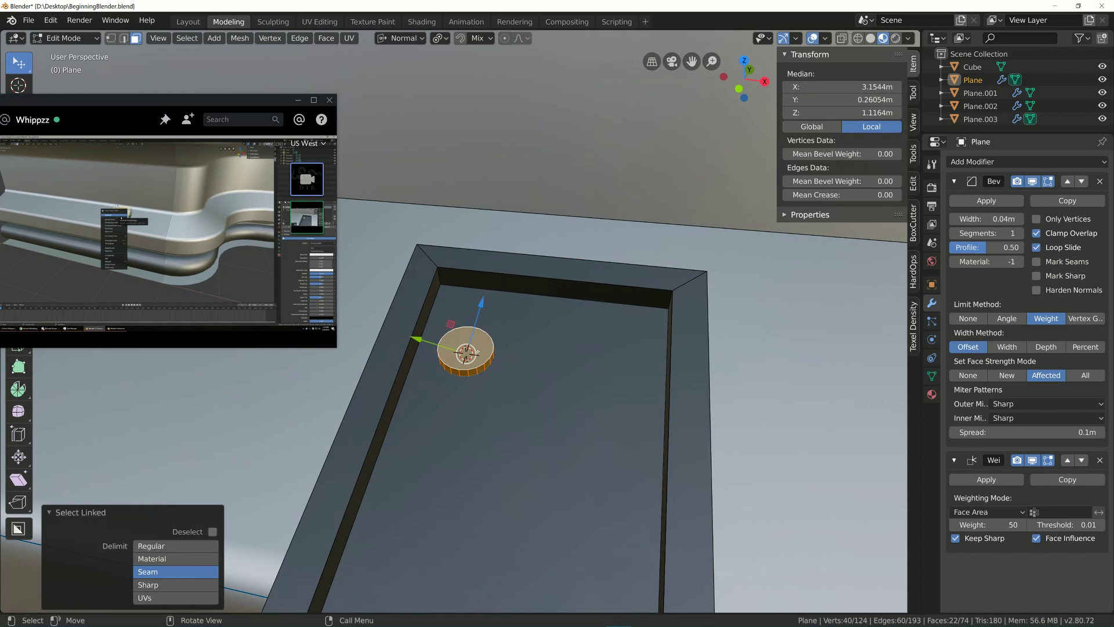
- Place the 3D cursor on the block's recessed top face beside the cylinder and set the transform orientation to Cursor
key("comma")
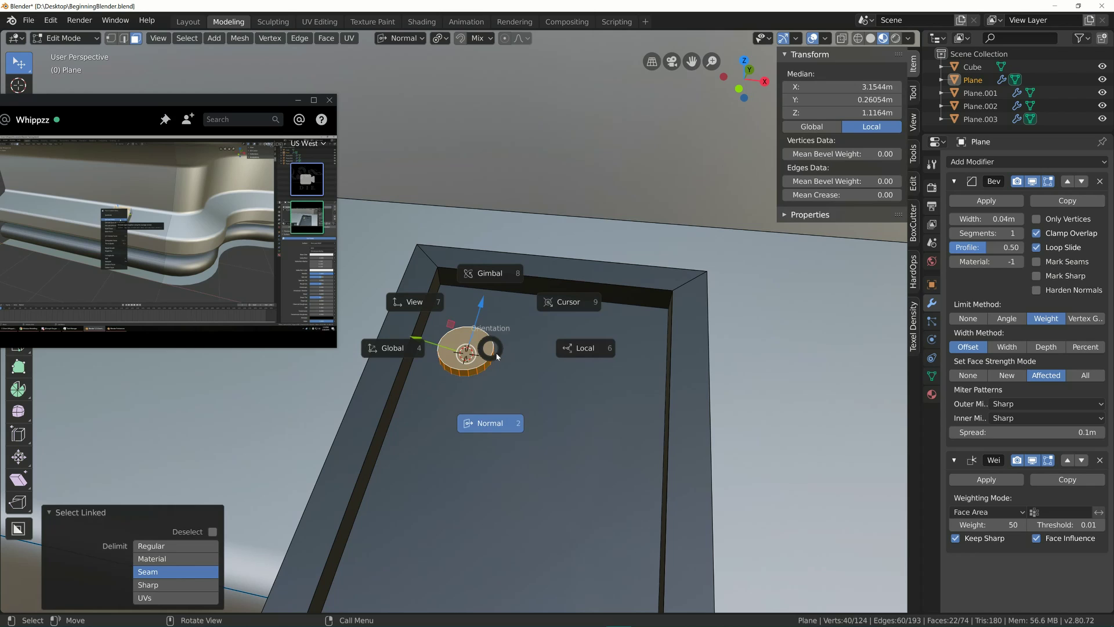
right_click(504, 369)
right_click(569, 375, "shift")
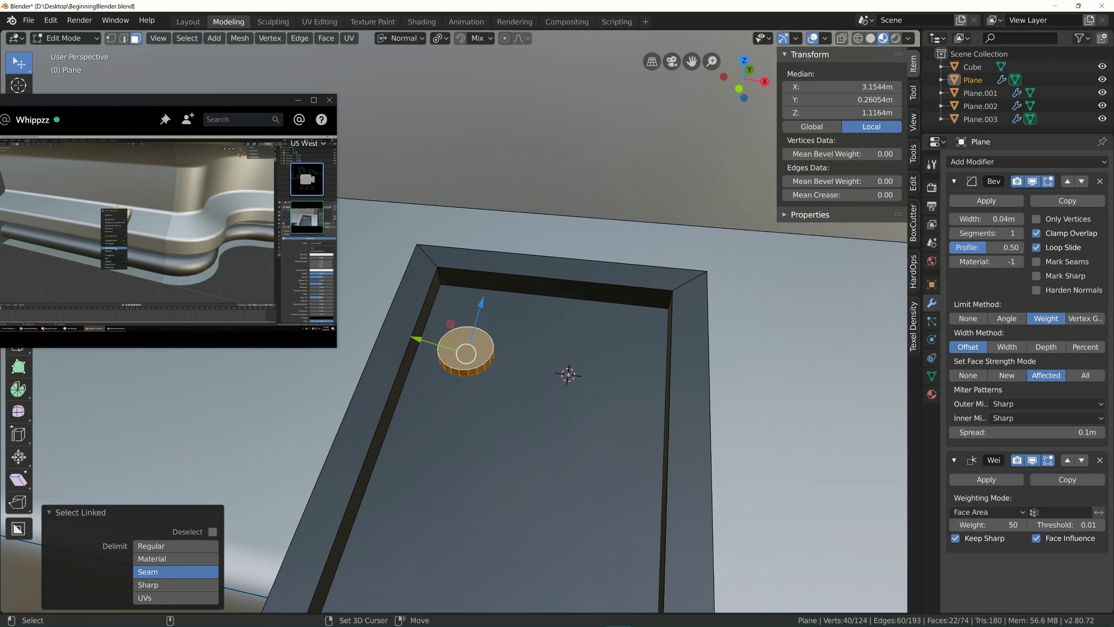
key("comma")
left_click(620, 336)
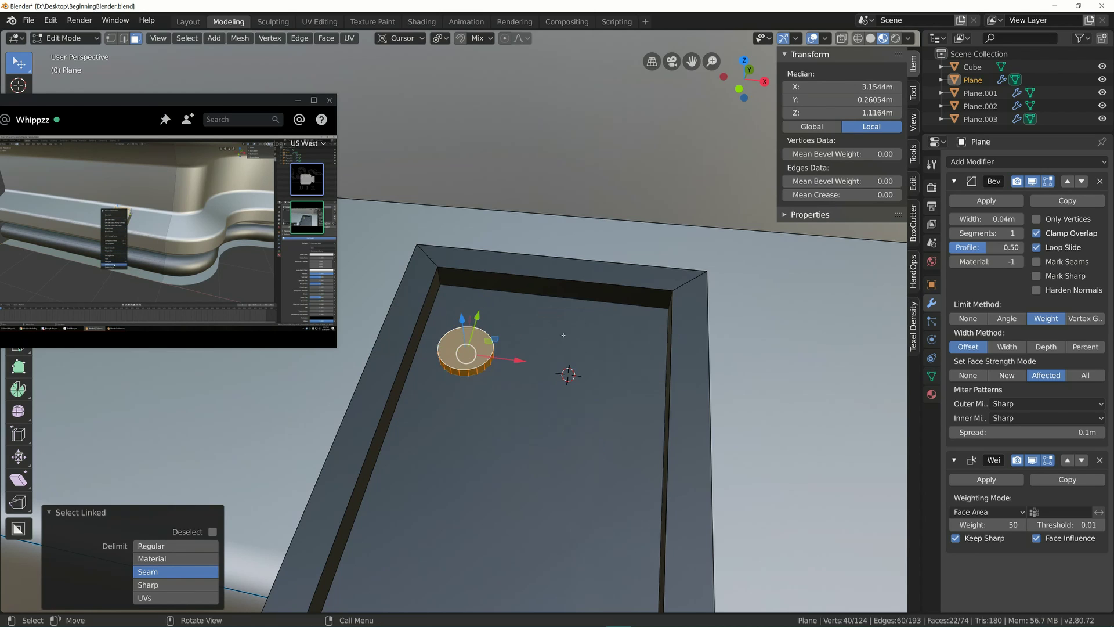
middle_click_drag(620, 336, 501, 300)
right_click(511, 277, "shift")
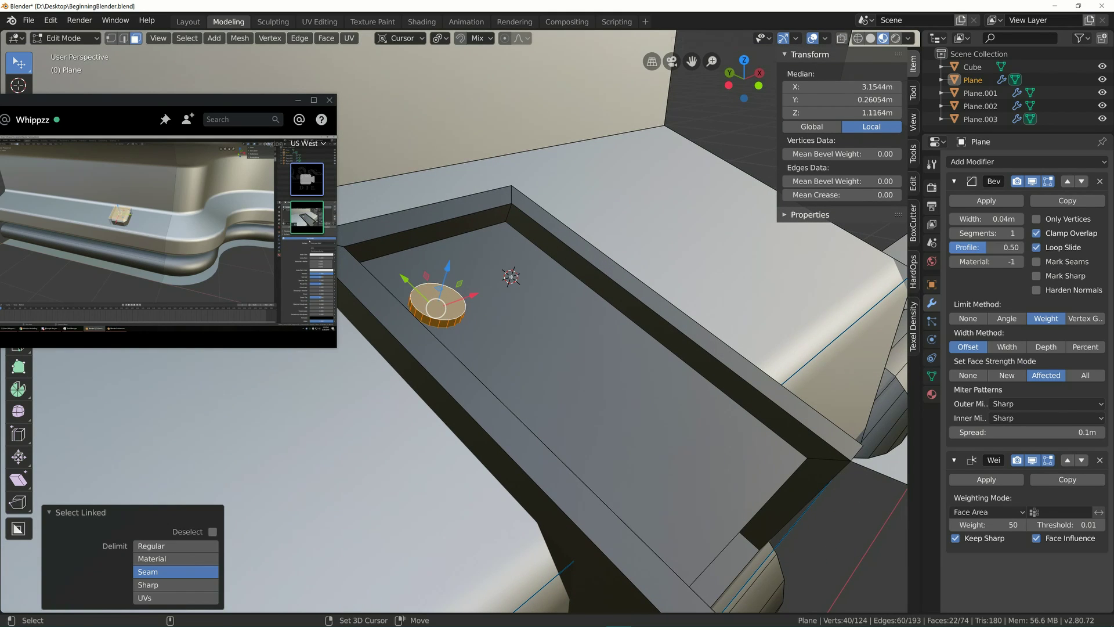
key("comma")
left_click(588, 235)
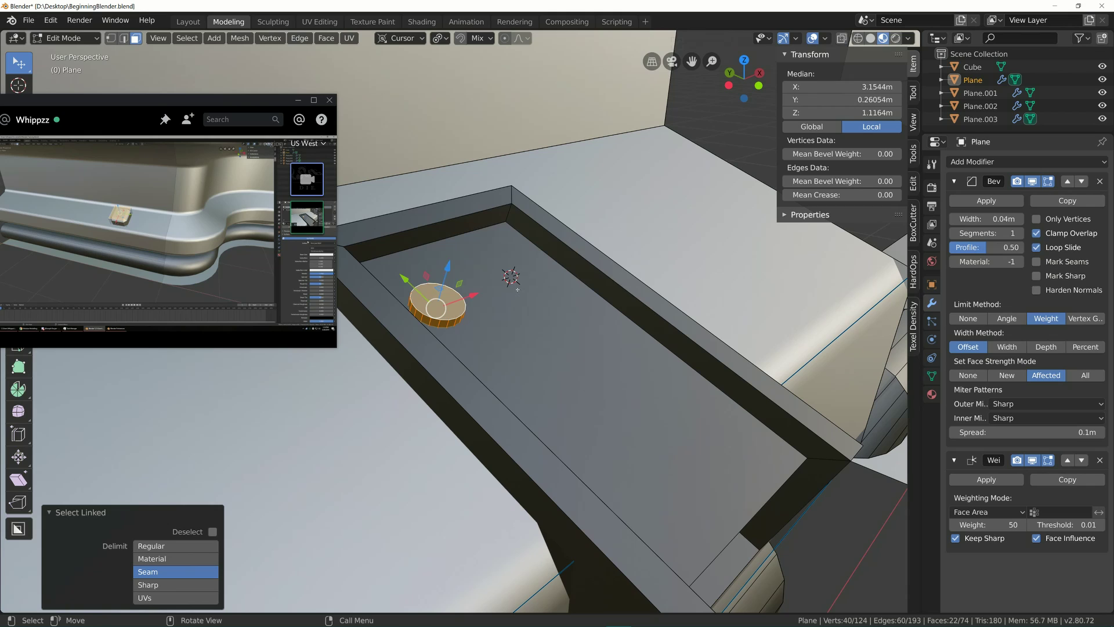
- Duplicate the cylinder about 0.095 m down the recessed face along the cursor's Y axis
key("g")
key("Escape")
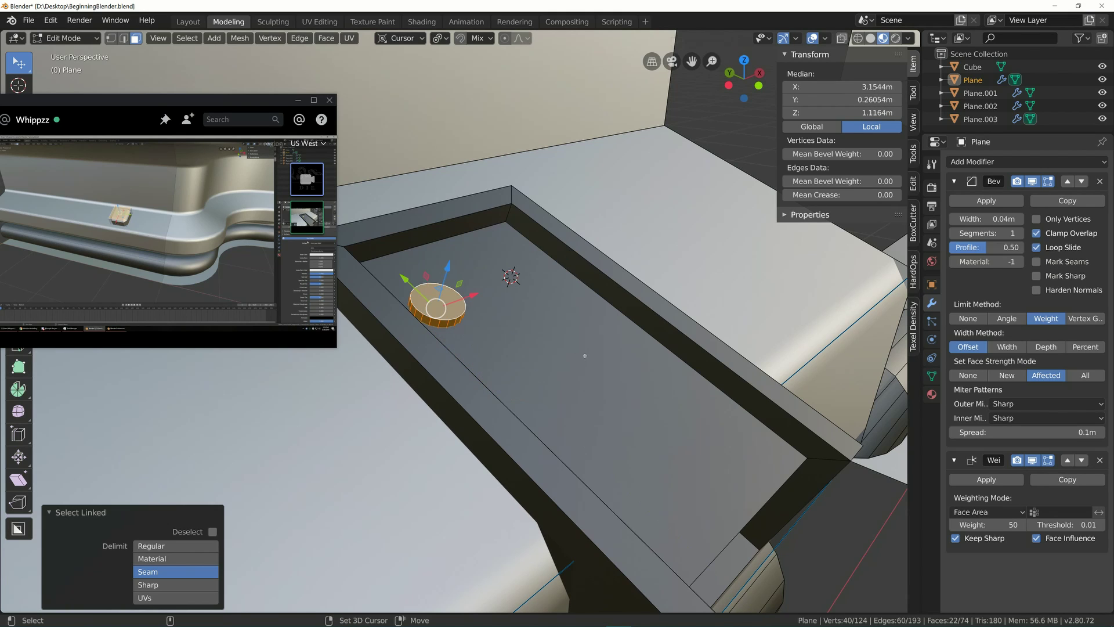
key("shift+d")
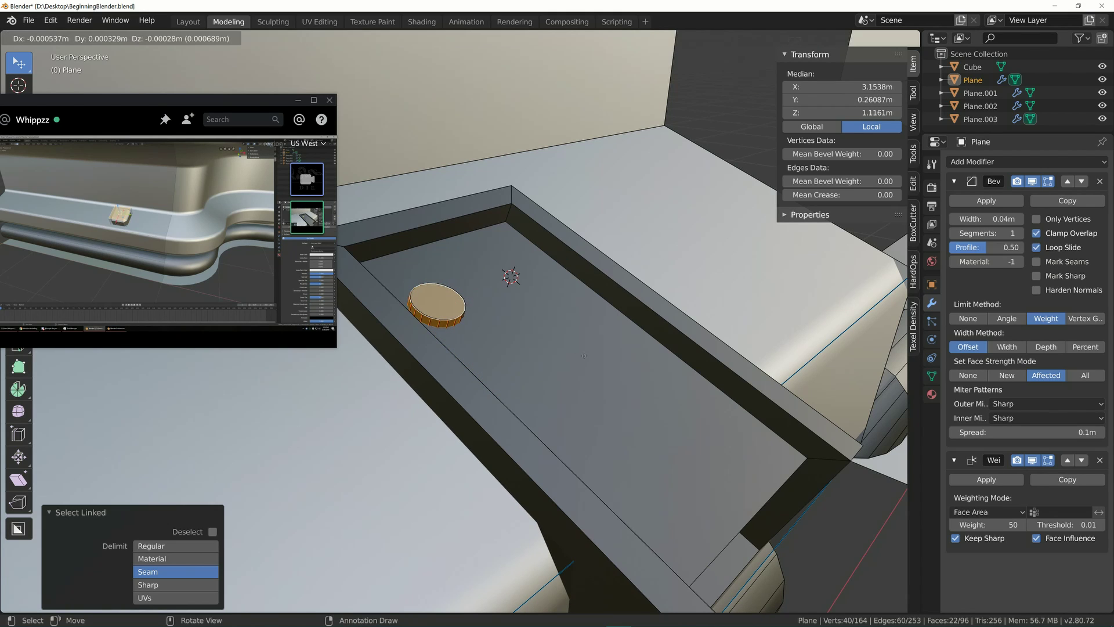
key("y")
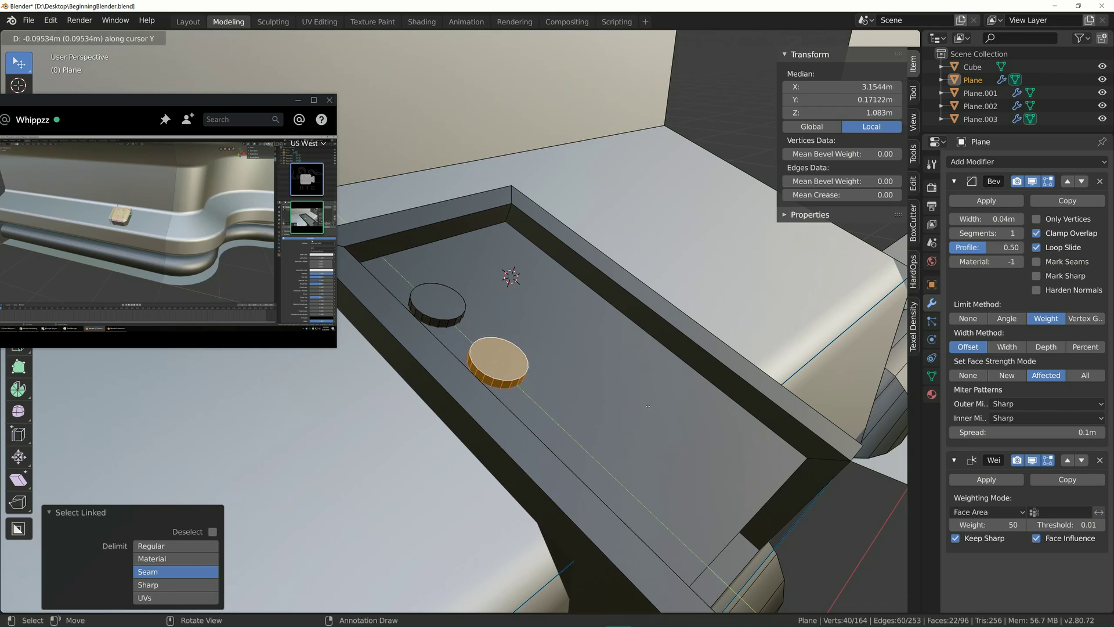
left_click(648, 406)
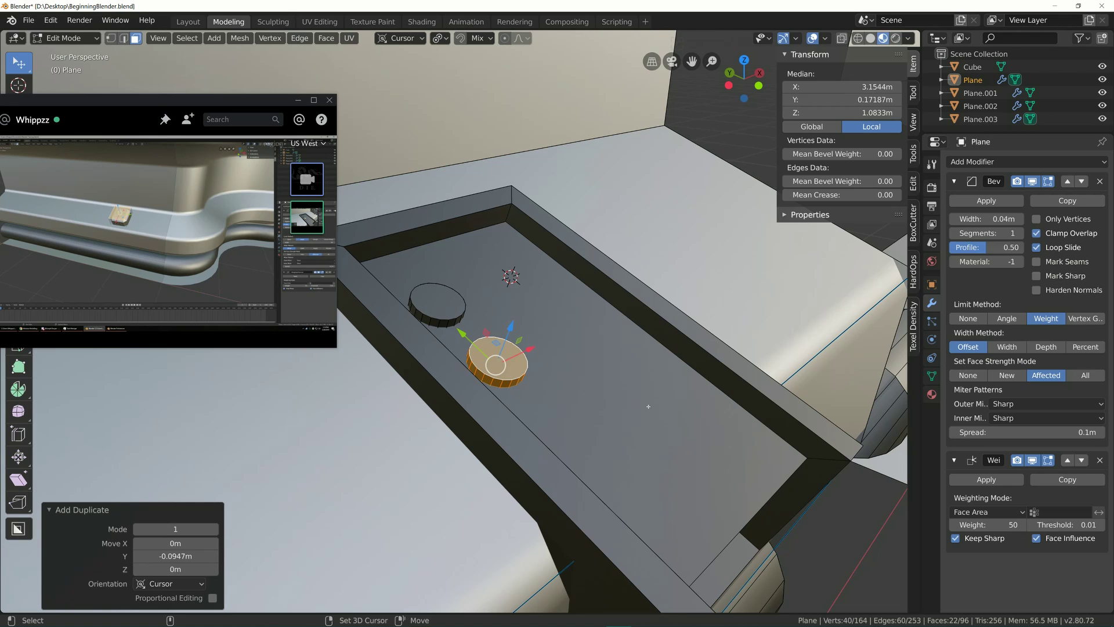
- Repeat the cylinder duplication and undo the extra copies, keeping a row of three evenly spaced cylinders
key("shift+r")
key("shift+r")
key("shift+r")
key("ctrl+z")
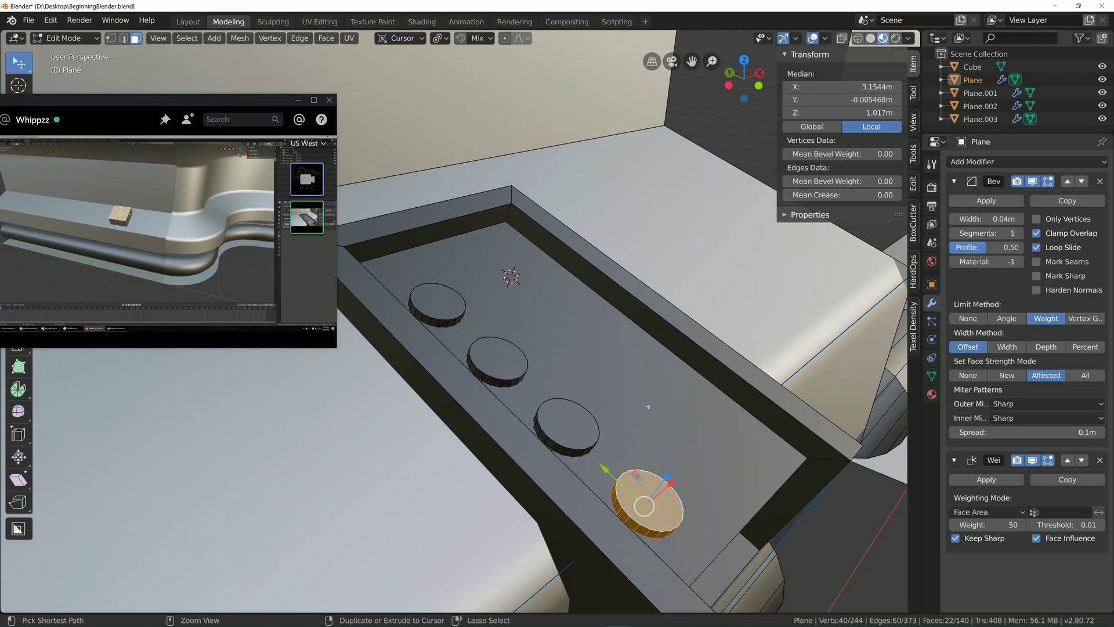
middle_click_drag(648, 406, 497, 371)
scroll(569, 375, "down", 3)
key("ctrl+z")
key("Tab")
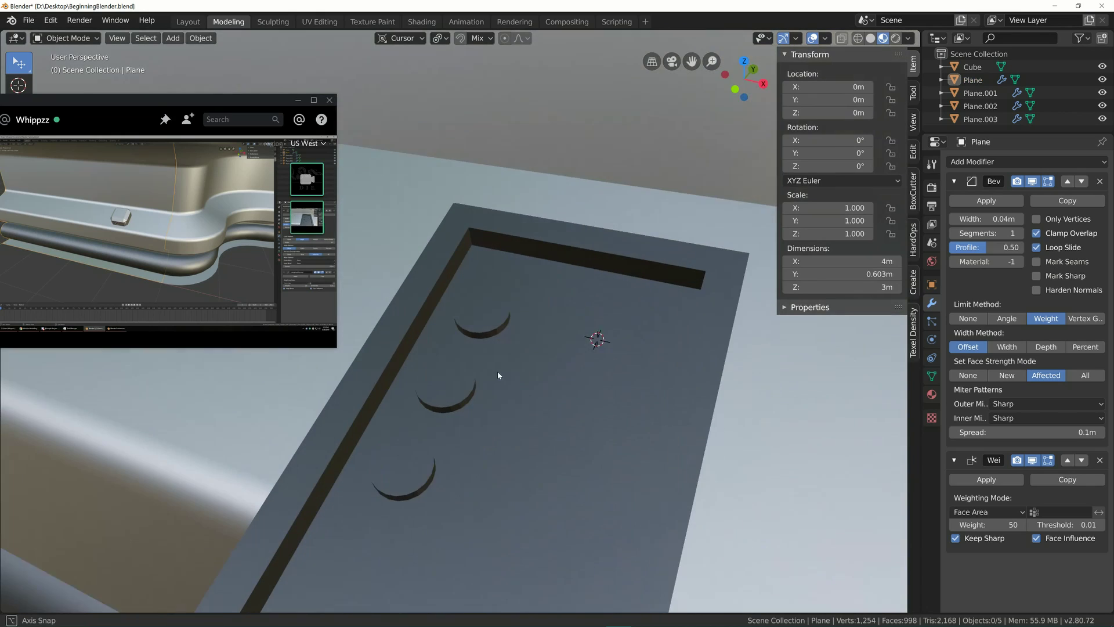
- Select all three cylinders and move them 0.0342 m along the cursor's Y axis toward the block's back edge
key("Tab")
key("l")
key("l")
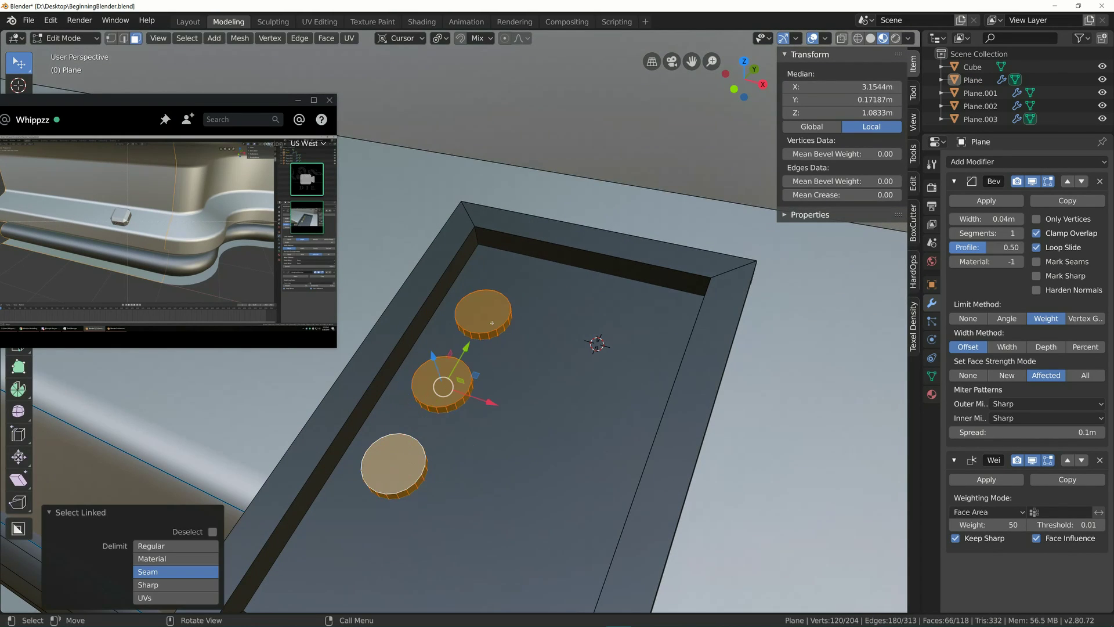
key("g")
key("y")
left_click(509, 297)
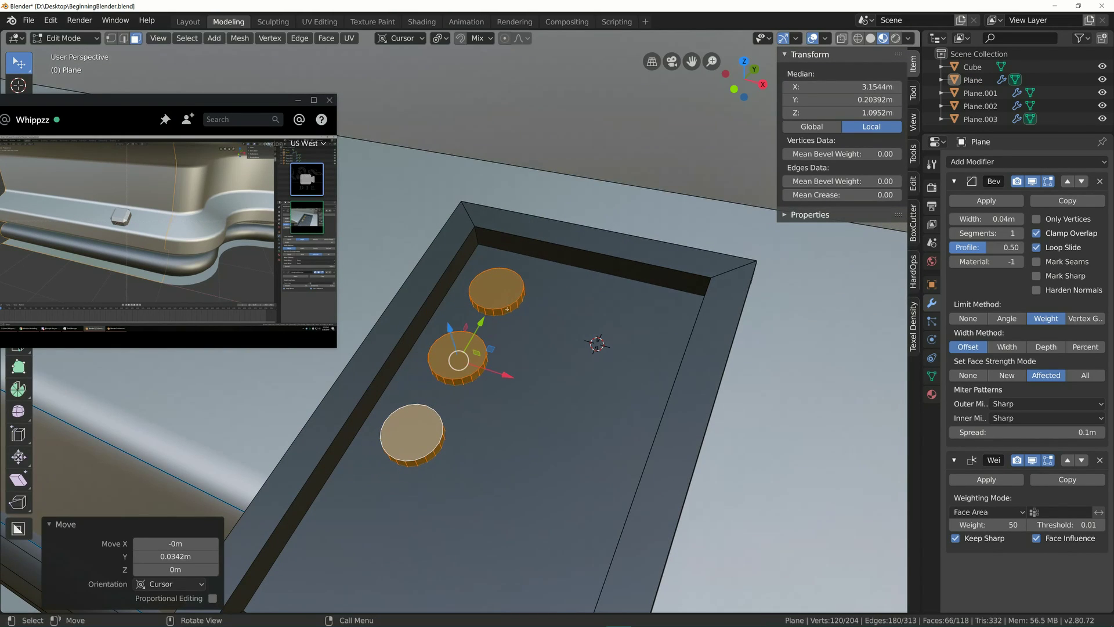
- Widen the video call window to enlarge the shared screen
scroll(507, 309, "down", 2)
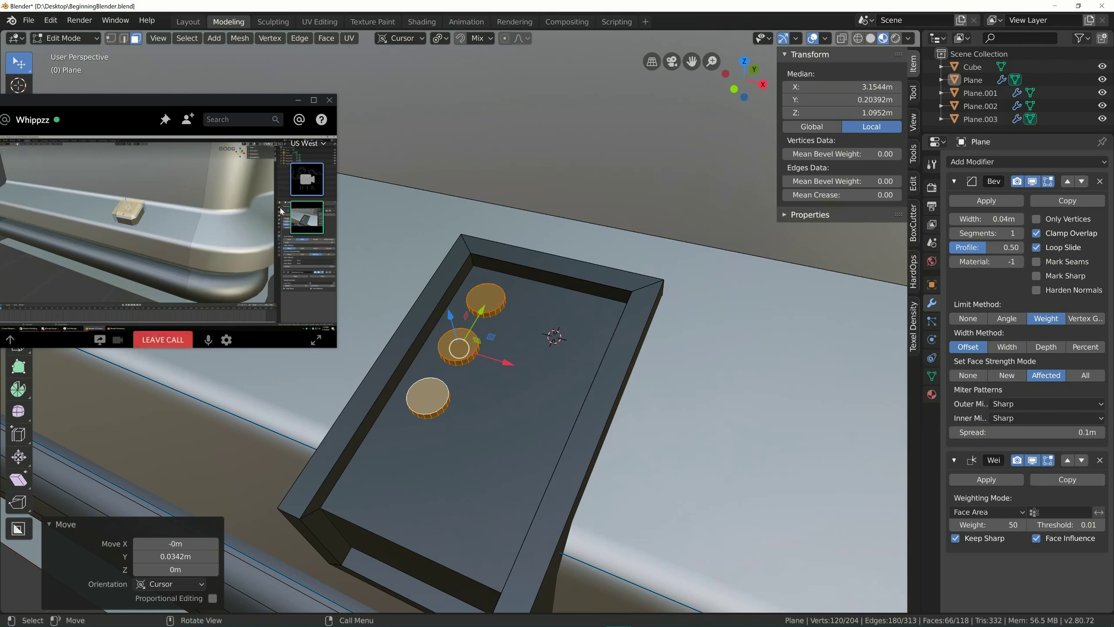
left_click_drag(335, 240, 537, 244)
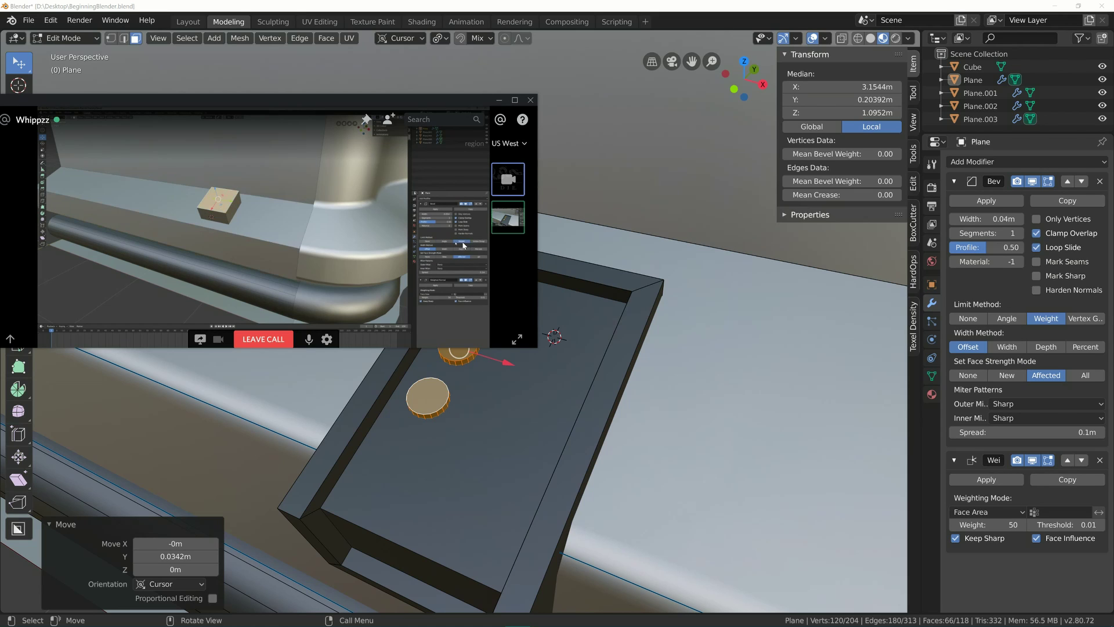
scroll(576, 415, "down", 3)
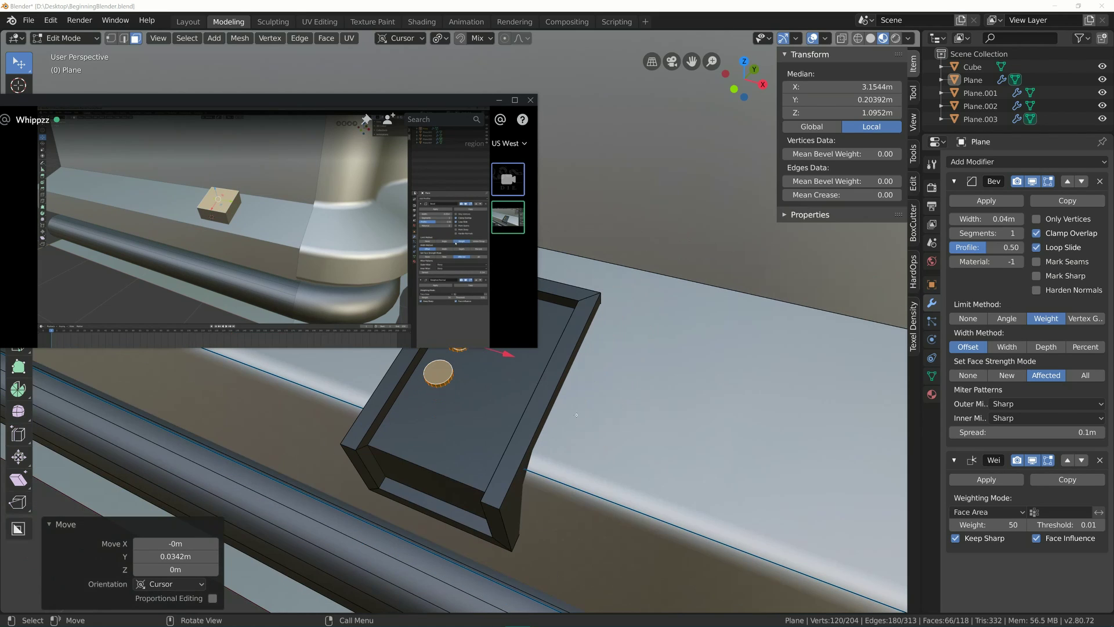
- Select the ledge's front edges and the upper overhang's edge to inspect the bevel weights used on the trim
left_click(607, 460)
scroll(584, 462, "down", 3)
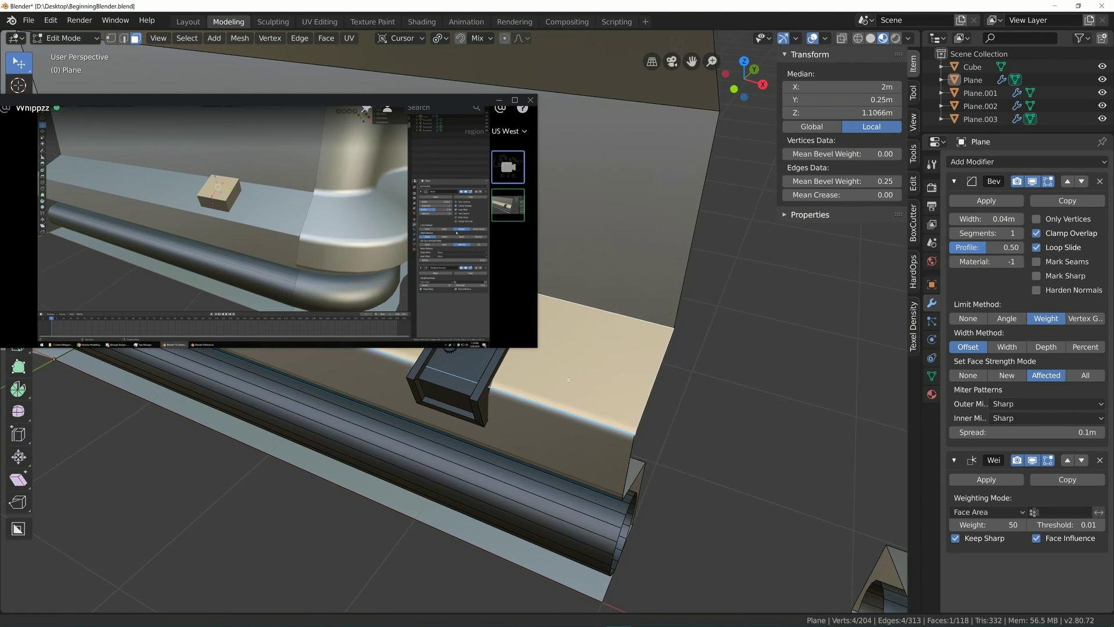
scroll(561, 412, "up", 2)
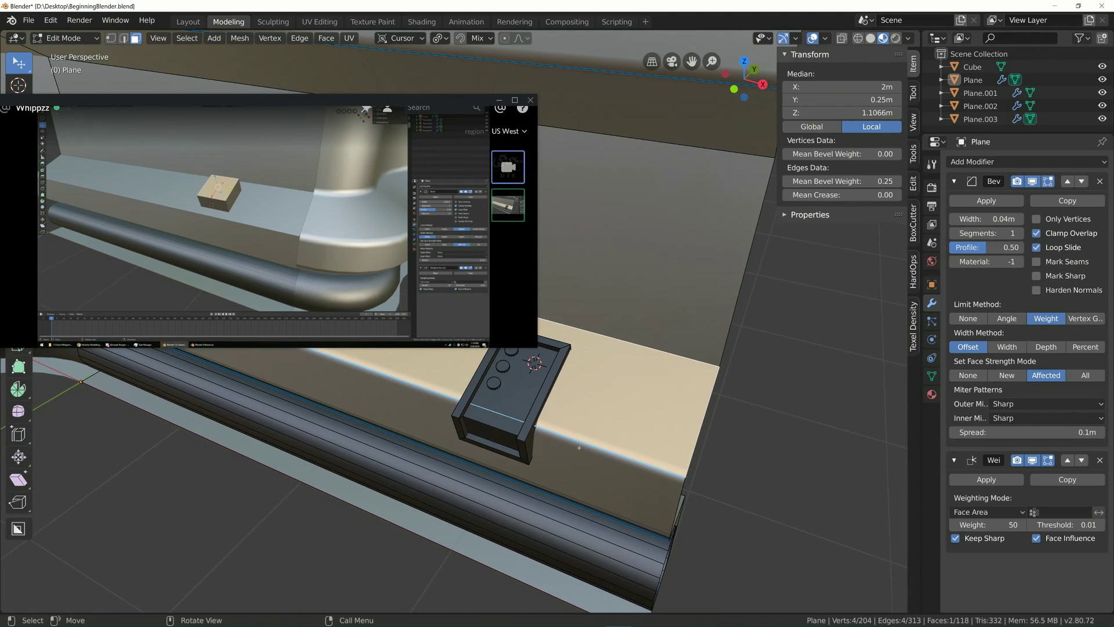
key("2")
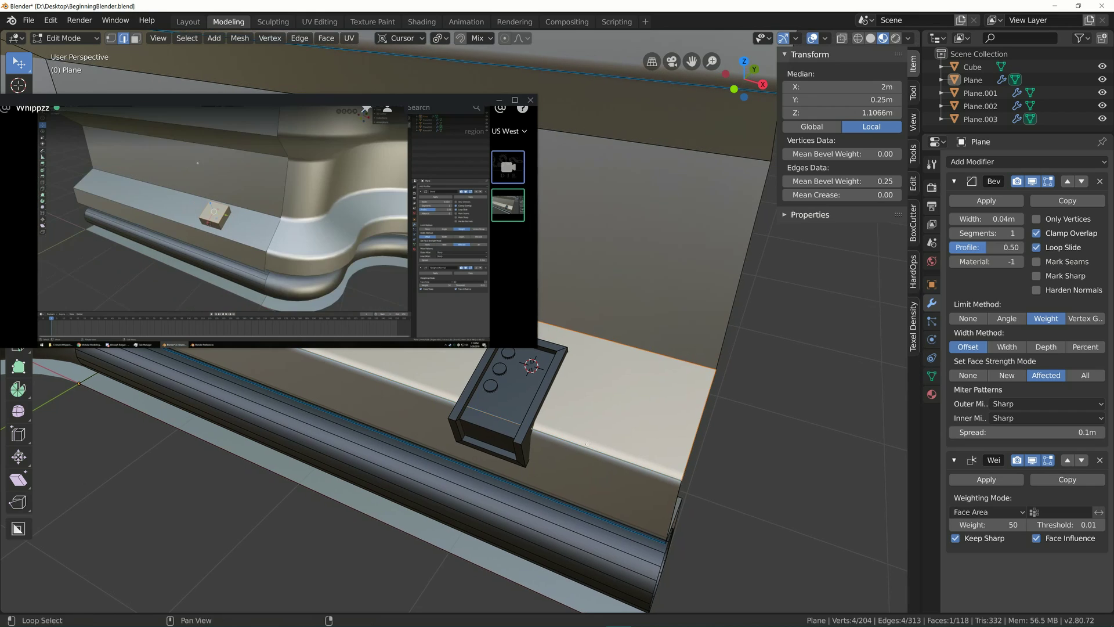
left_click(587, 444, "alt")
middle_click_drag(587, 444, 617, 444)
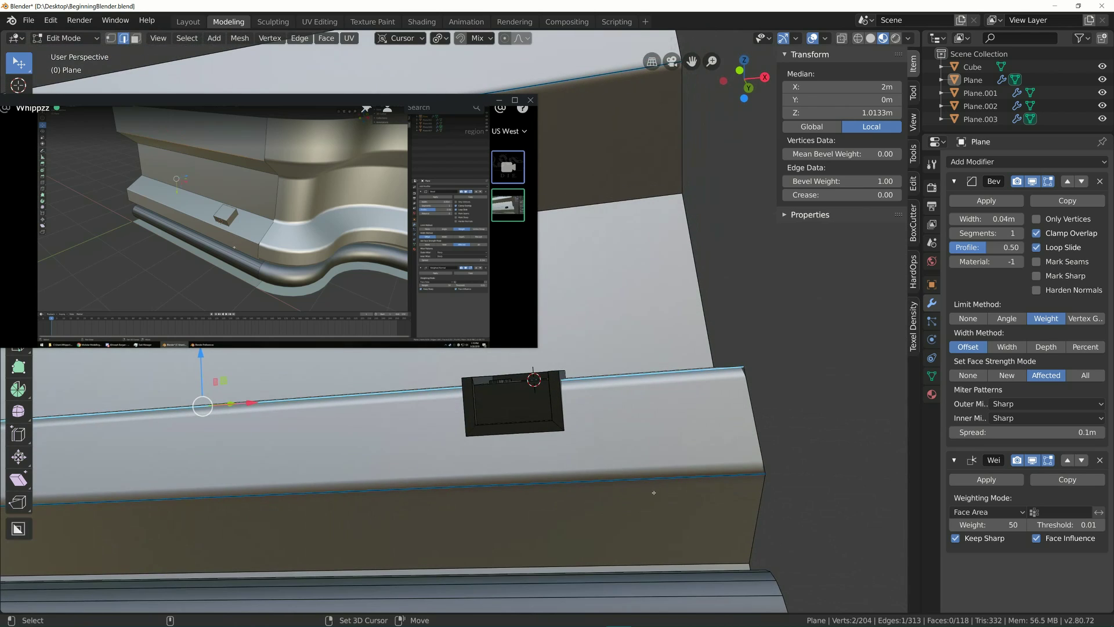
left_click(654, 489, "shift")
middle_click_drag(685, 438, 740, 477)
left_click(652, 233, "shift")
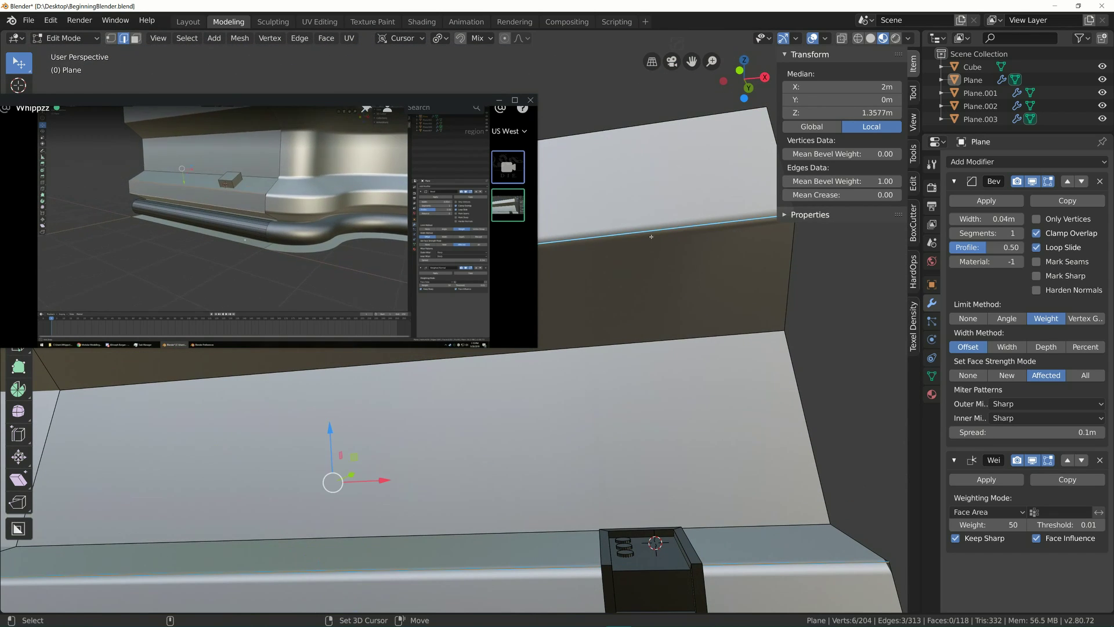
- Move the video call window aside to uncover more of the trim and its ledge block
middle_click_drag(697, 300, 651, 242, "shift")
left_click_drag(399, 105, 312, 118)
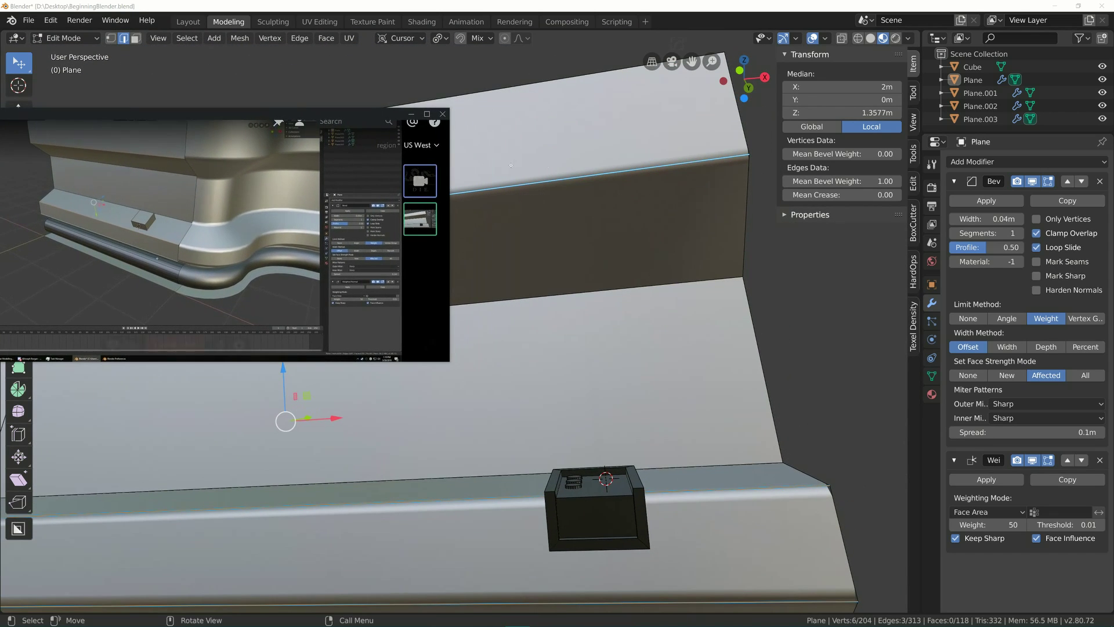
middle_click_drag(709, 120, 813, 105)
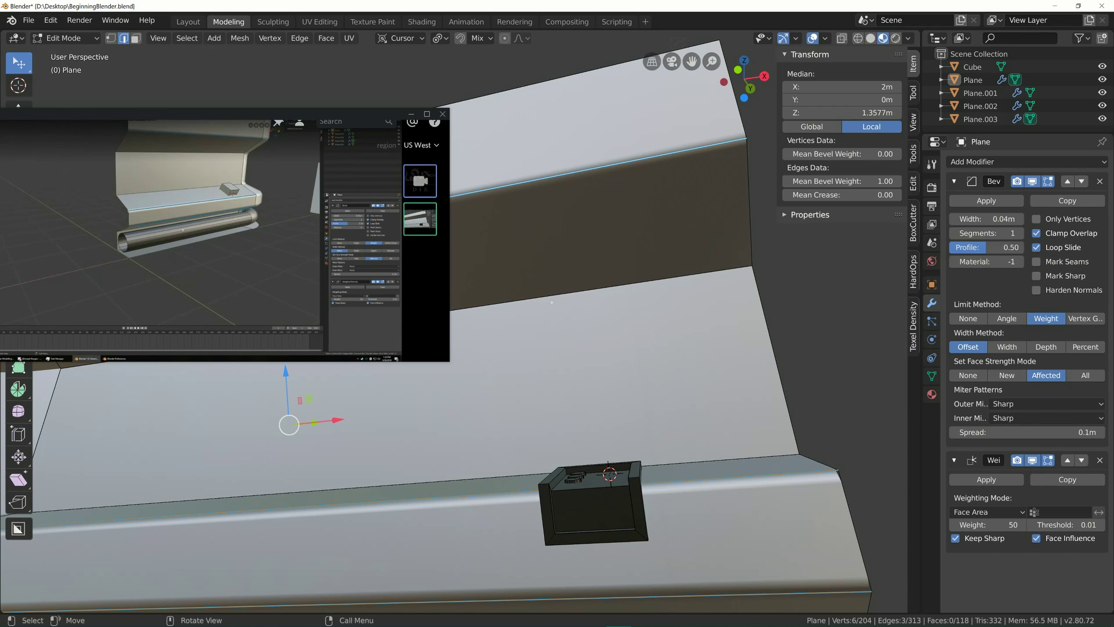
middle_click_drag(742, 367, 492, 477)
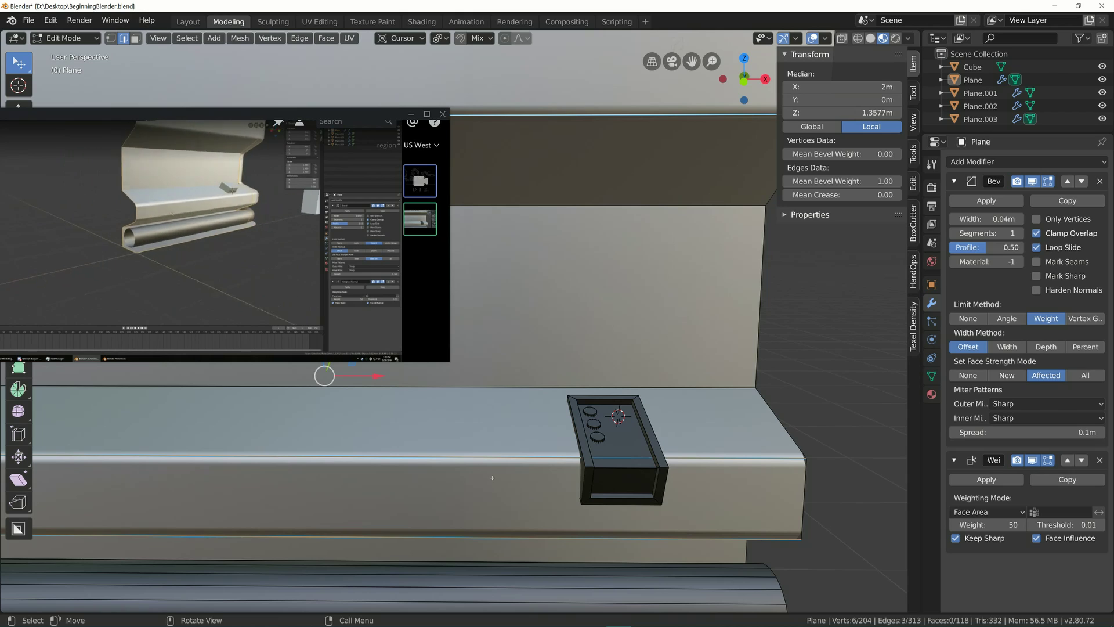
- Leave Edit Mode and save the file
key("Tab")
middle_click_drag(492, 478, 569, 365)
key("ctrl+s")
left_click(586, 417)
middle_click_drag(586, 416, 569, 343)
- Select the three cylinders in Edit Mode and create a new material in an additional material slot of the trim
key("Tab")
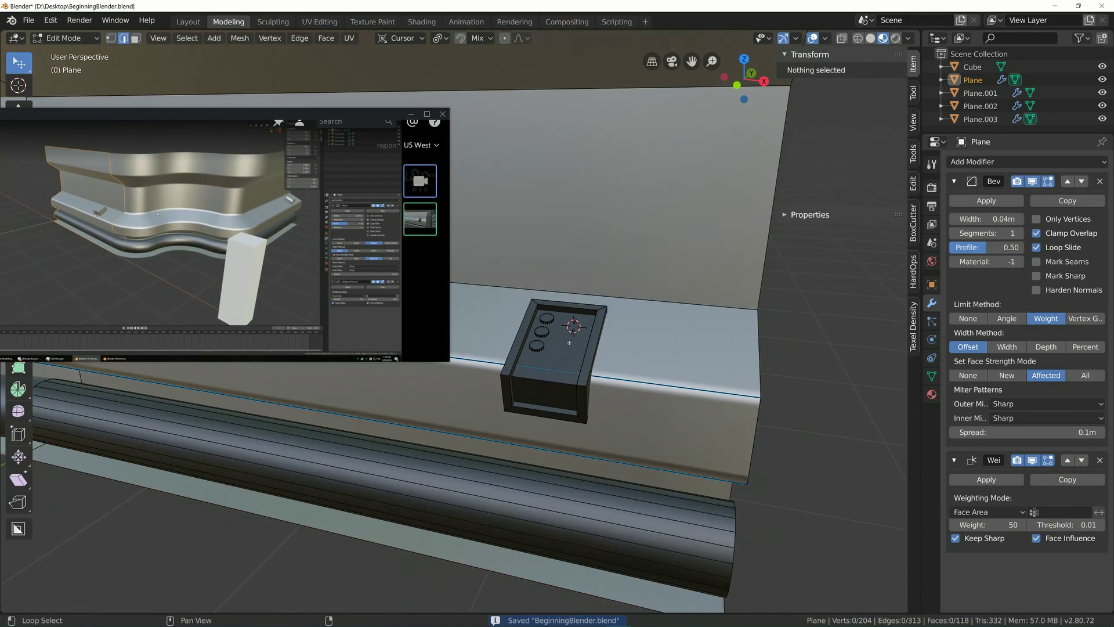
key("l")
scroll(569, 338, "up", 3)
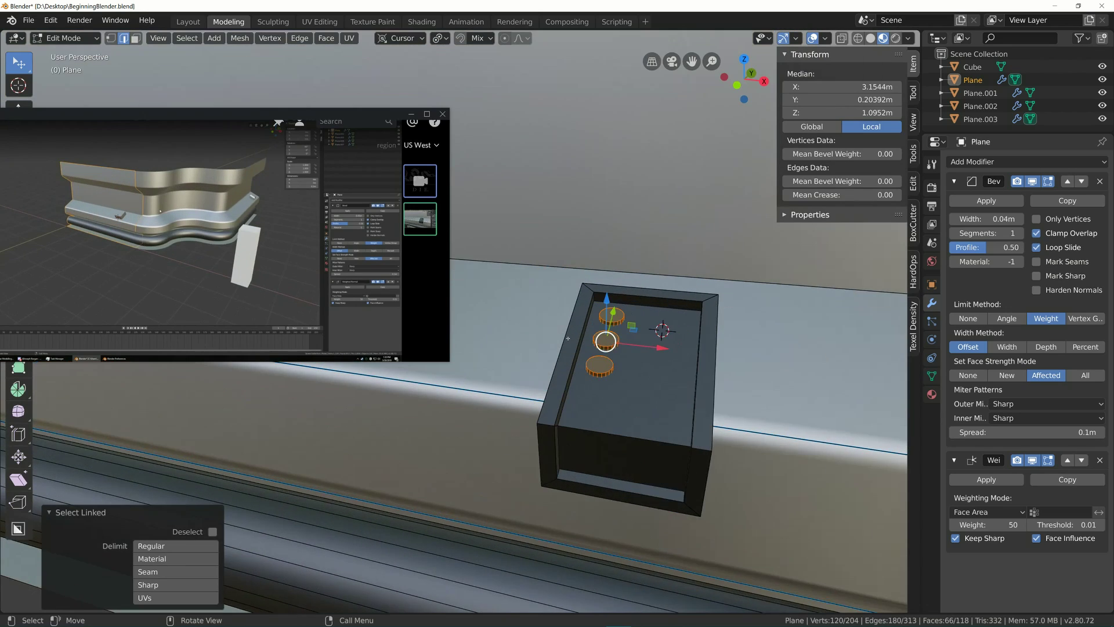
middle_click_drag(568, 338, 668, 348)
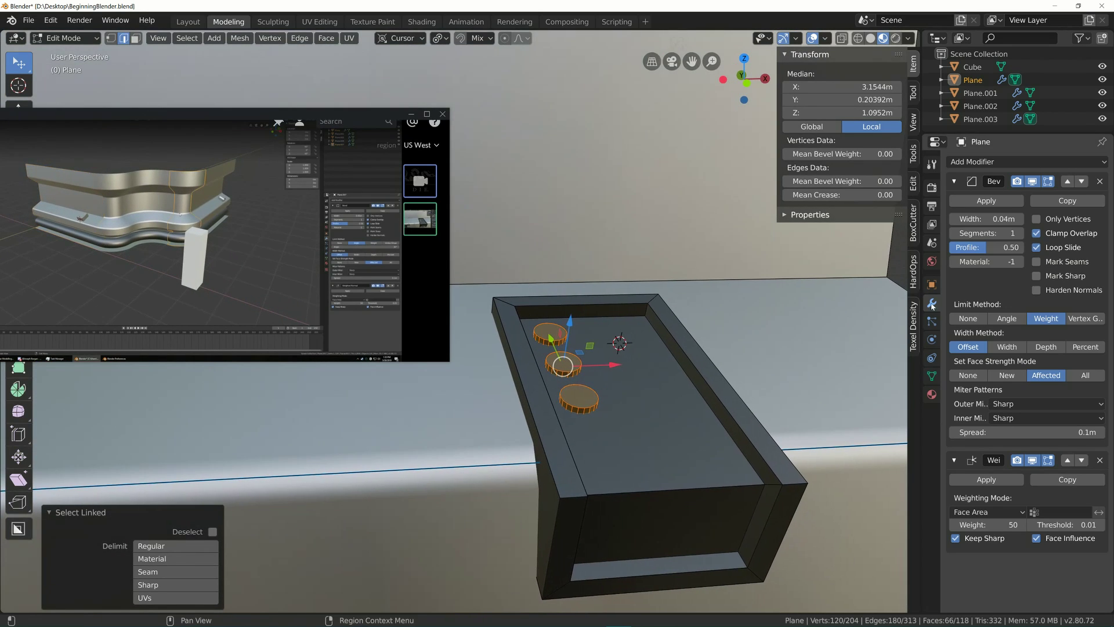
left_click(931, 395)
left_click(1102, 162)
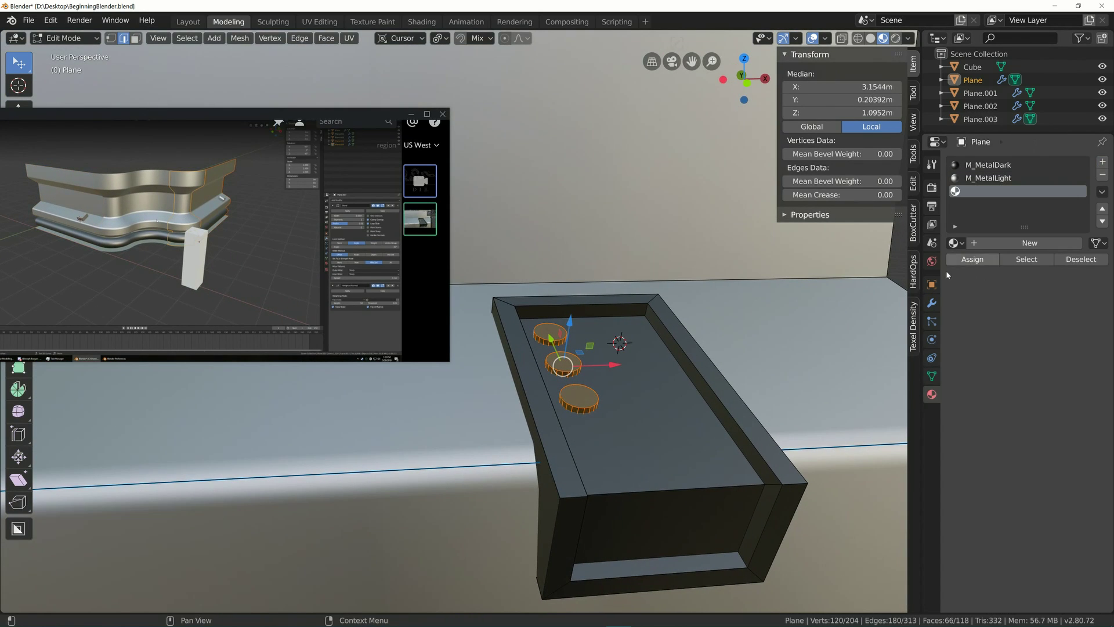
left_click(1012, 243)
- Resize and reposition the video call window so the shared screen fills it and the ledge block stays uncovered
left_click_drag(284, 114, 277, 124)
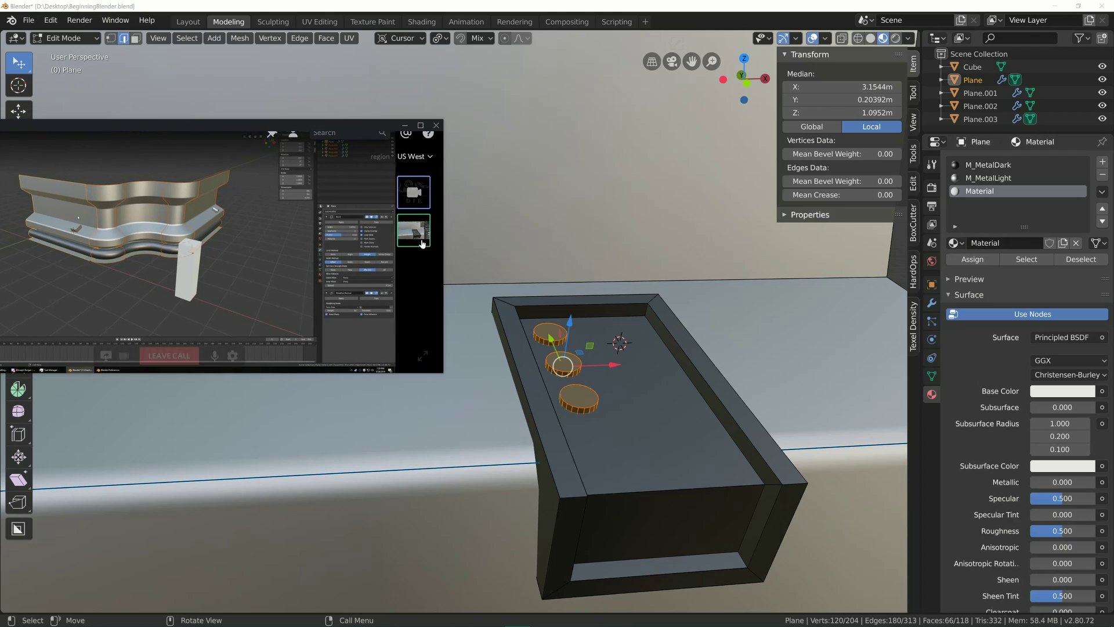
left_click(561, 296)
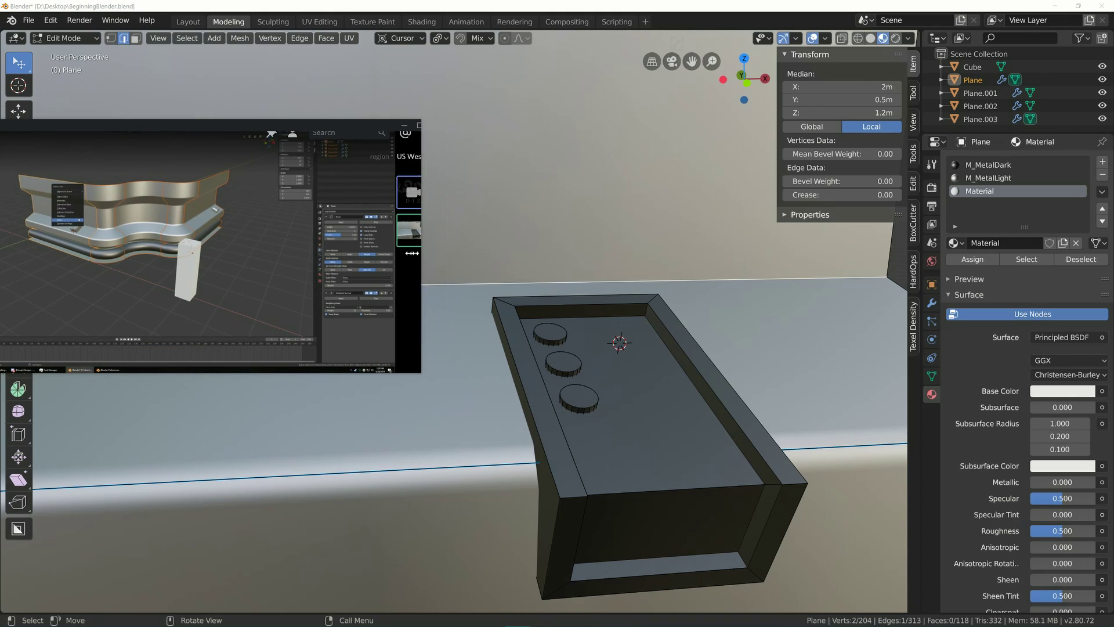
scroll(561, 295, "down", 5)
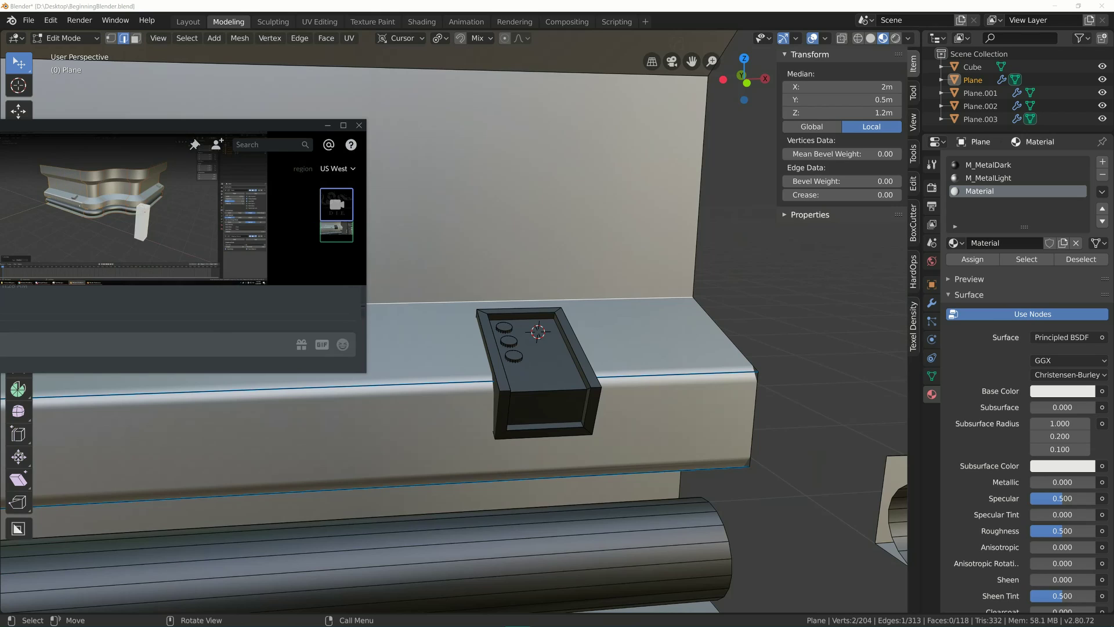
left_click_drag(128, 125, 208, 129)
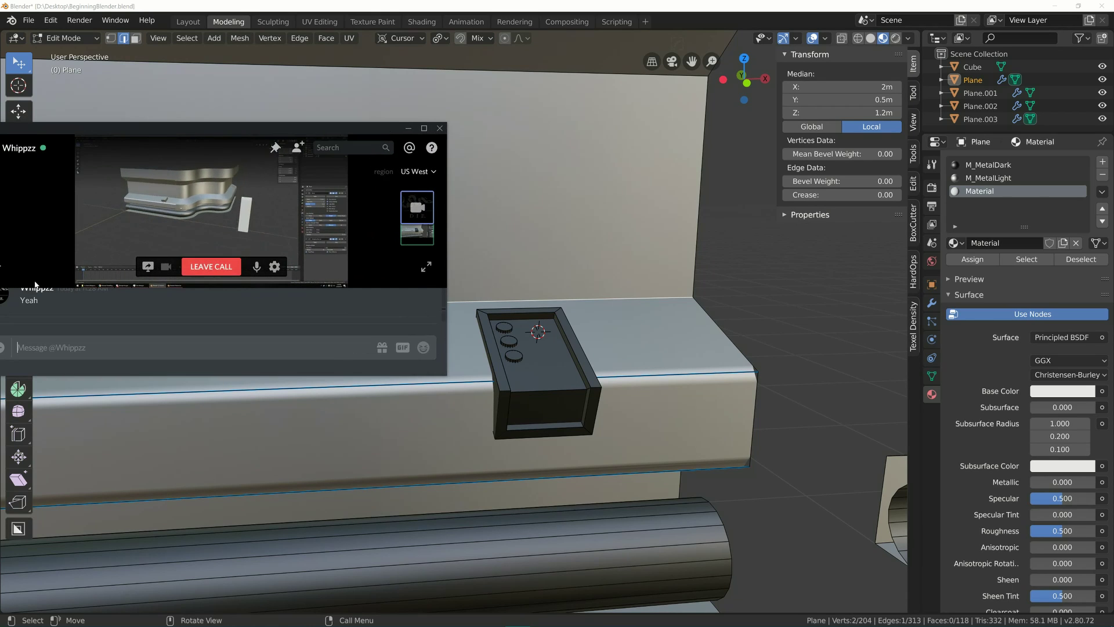
left_click(1, 272)
left_click_drag(396, 130, 371, 139)
left_click(528, 4)
middle_click_drag(438, 281, 522, 253, "alt")
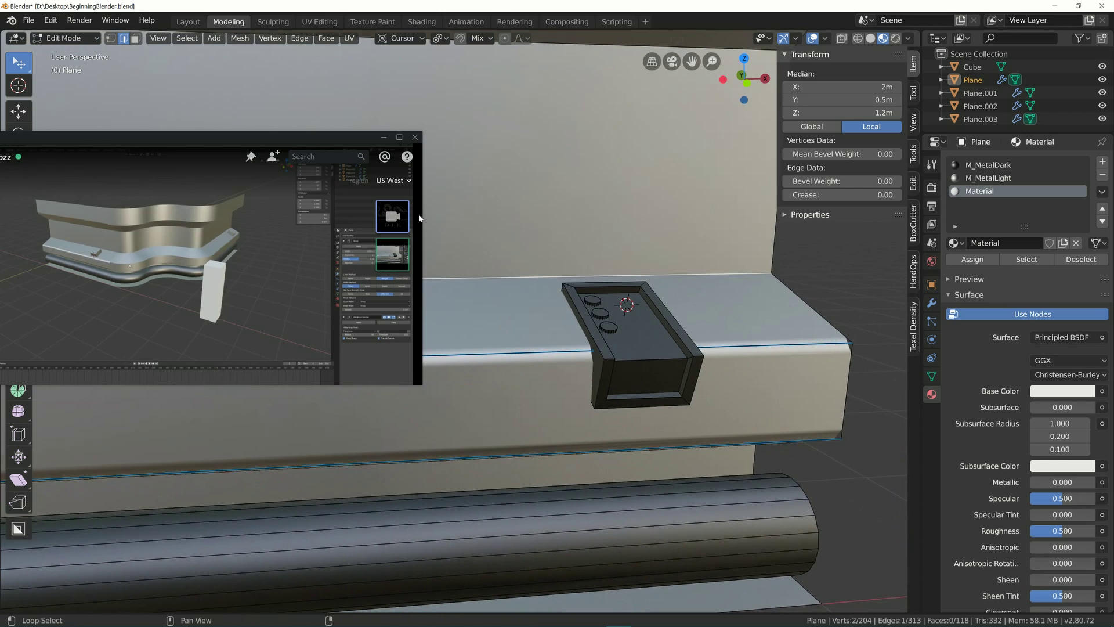
left_click_drag(277, 142, 279, 296)
- Deselect all geometry and rename the new material M_ButtonRed
middle_click_drag(572, 247, 532, 282)
key("alt+a")
middle_click_drag(622, 379, 628, 282)
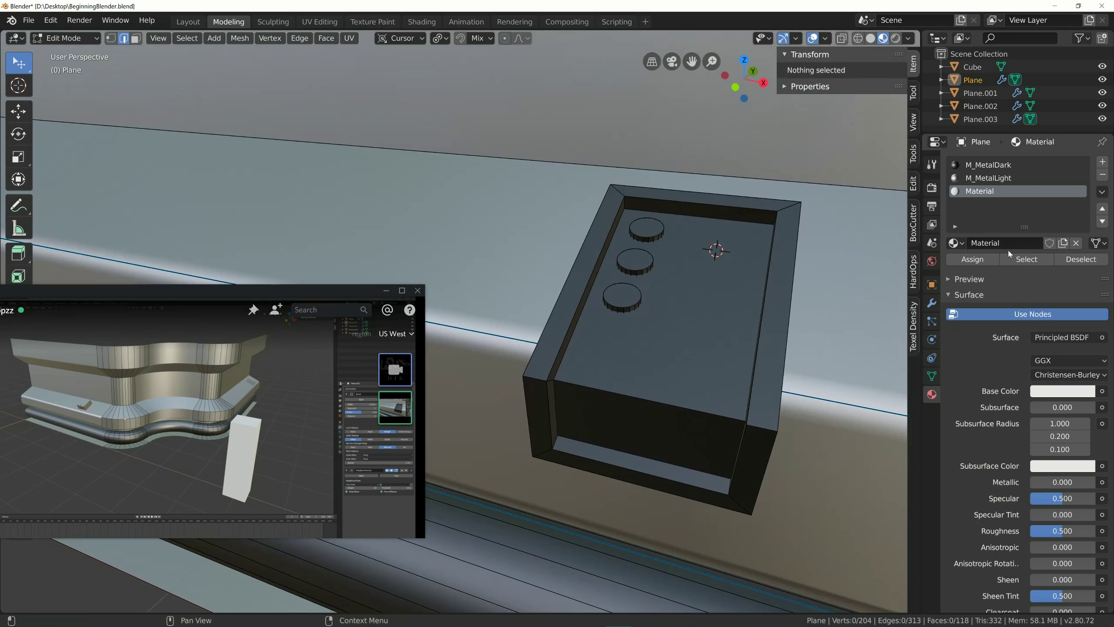
double_click(987, 191)
type("M_Butt")
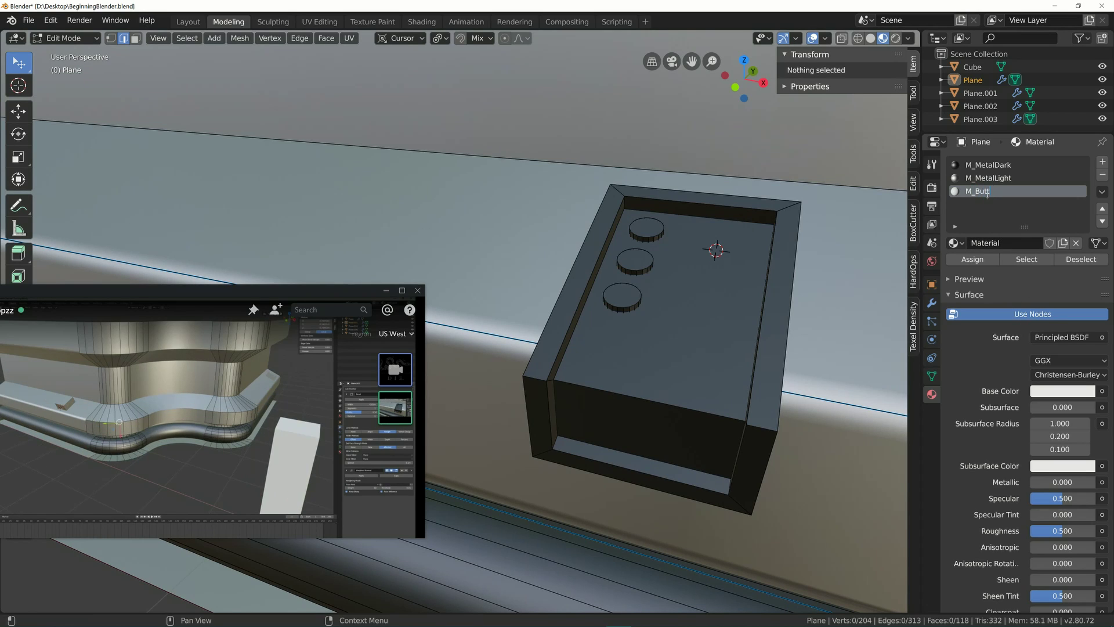
type("onRed")
key("Return")
- Set M_ButtonRed's base color to red (H 0.006, S 0.900, V 0.906) and its emission color to bright red
left_click(1057, 395)
left_click(1025, 294)
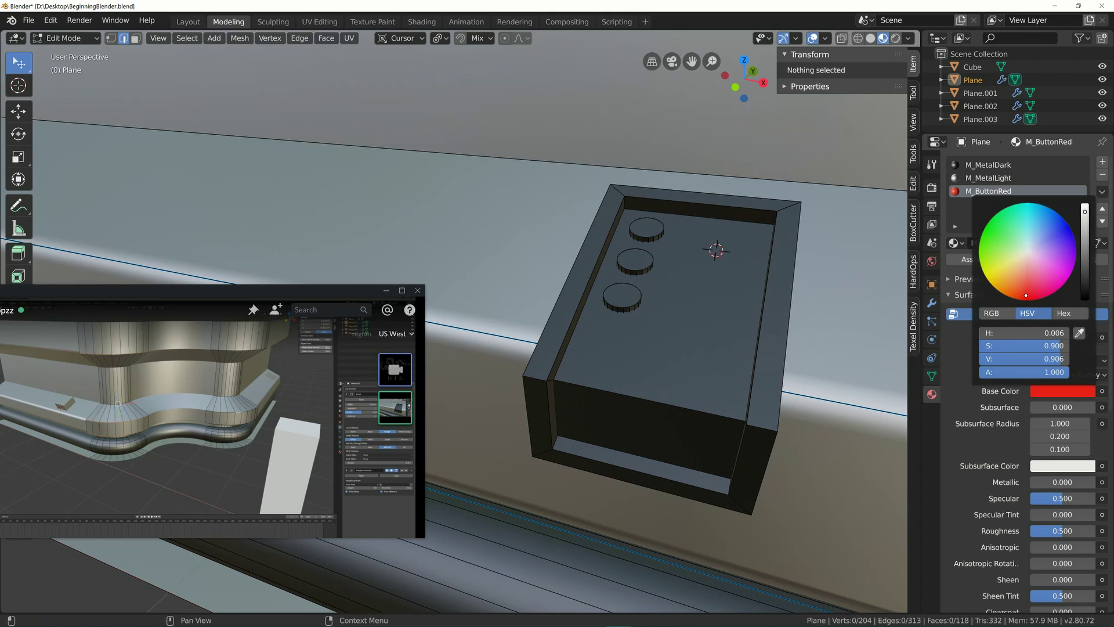
scroll(1056, 430, "down", 7)
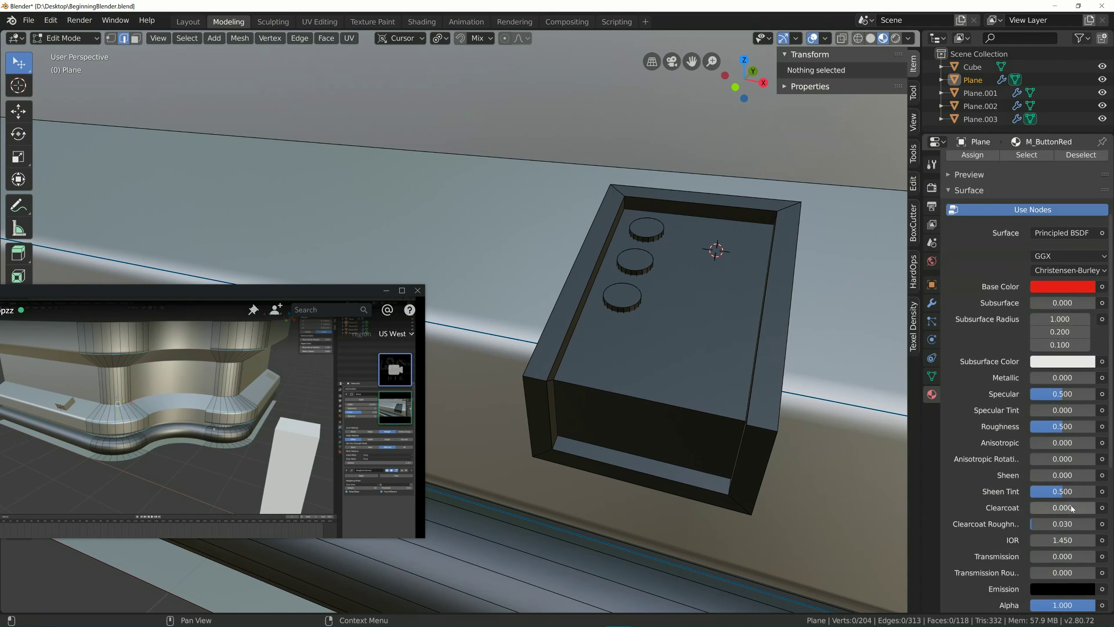
left_click(1069, 533)
left_click_drag(1086, 440, 1085, 343)
left_click_drag(1028, 391, 1029, 440)
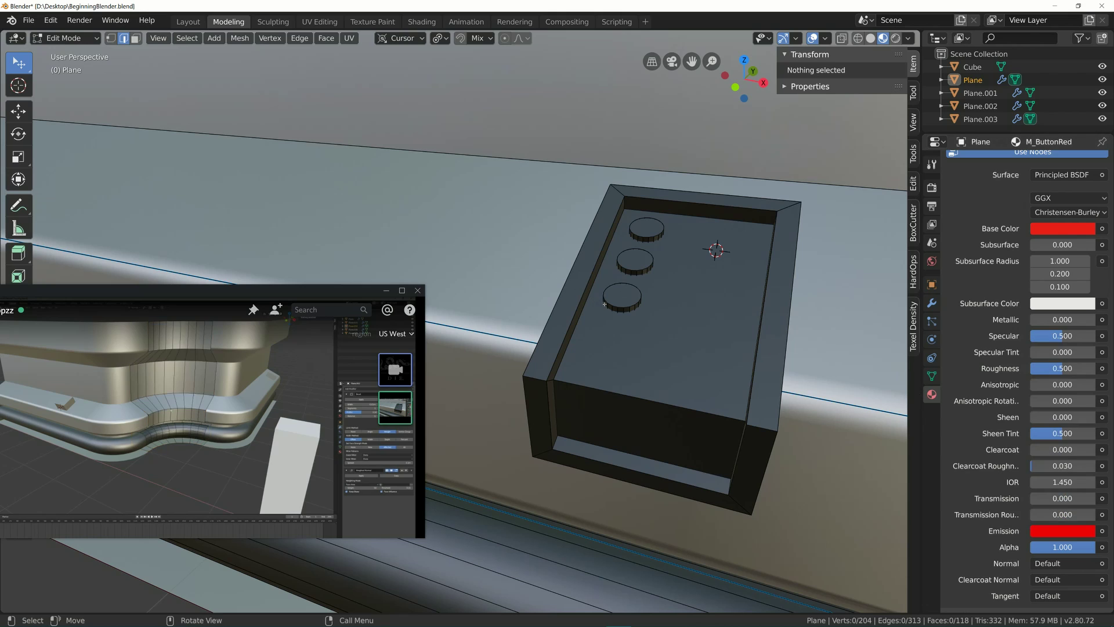
- Select all three linked cylinders and assign the M_ButtonRed material to them
key("l")
key("l")
key("l")
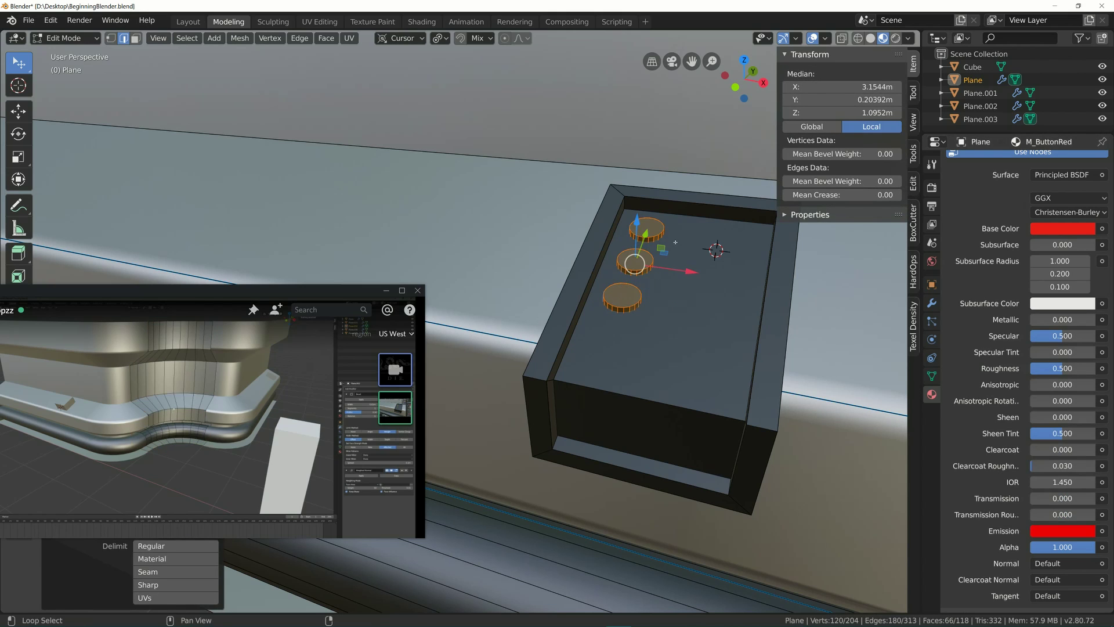
middle_click_drag(674, 242, 658, 262, "shift")
scroll(992, 271, "up", 6)
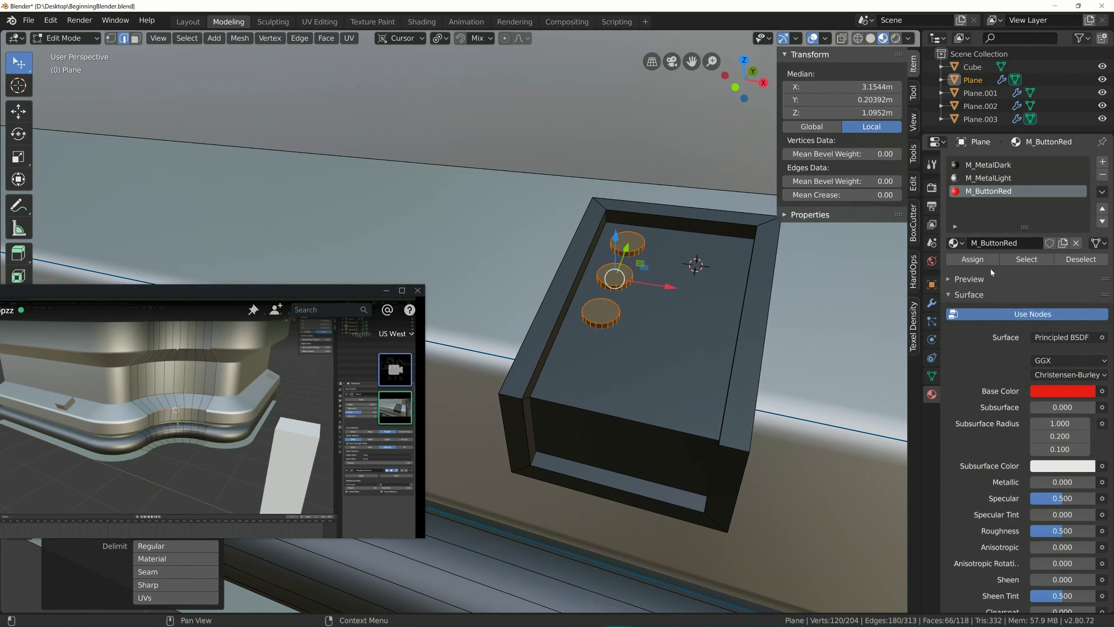
left_click(983, 261)
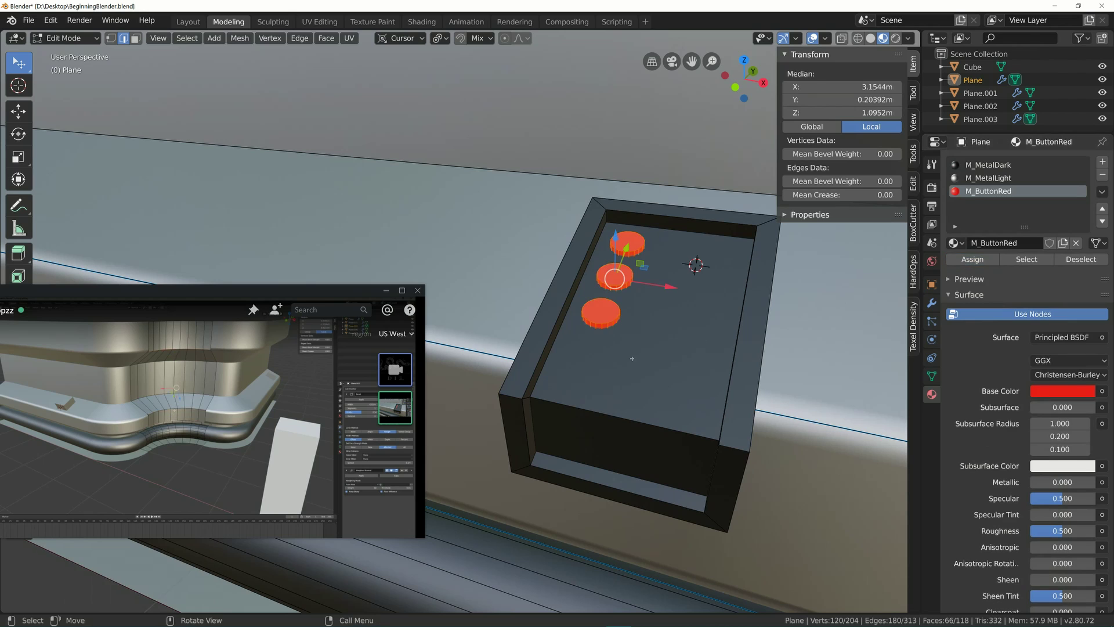
- Leave Edit Mode, save the file and frame the block with its red buttons
key("Tab")
scroll(674, 311, "down", 9)
key("ctrl+s")
middle_click_drag(596, 291, 667, 348, "shift")
scroll(675, 381, "up", 3)
- Select the outer and inner rim edges around the block's top and front recesses as connected edge paths
key("Tab")
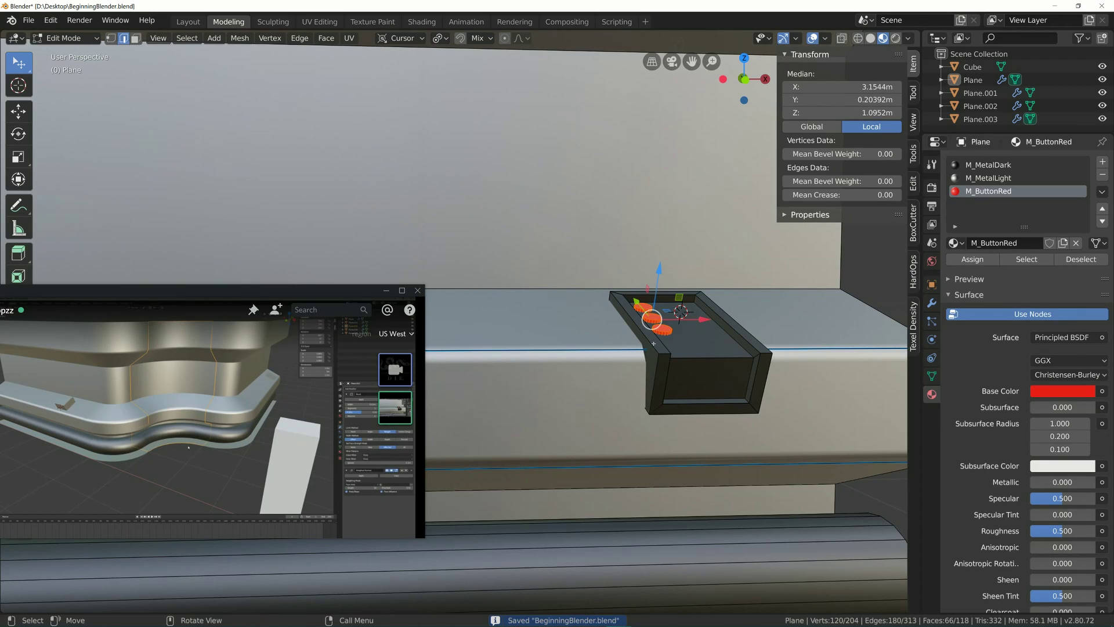
left_click(602, 350)
scroll(601, 350, "up", 2)
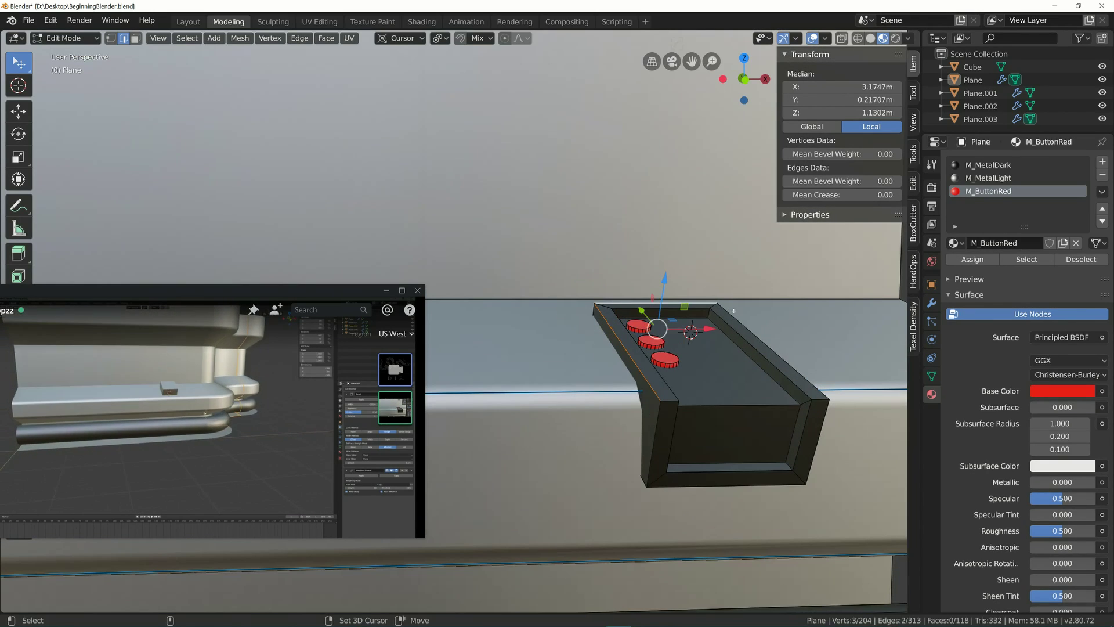
left_click(670, 435, "ctrl")
left_click(811, 399, "ctrl")
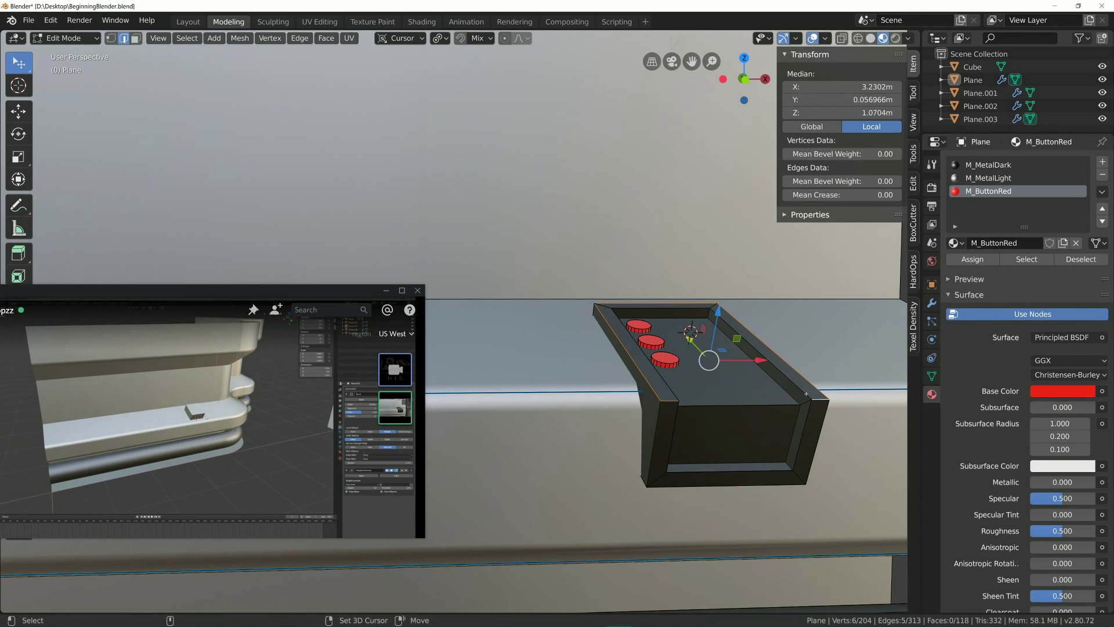
left_click(666, 314, "ctrl")
left_click(662, 411, "ctrl")
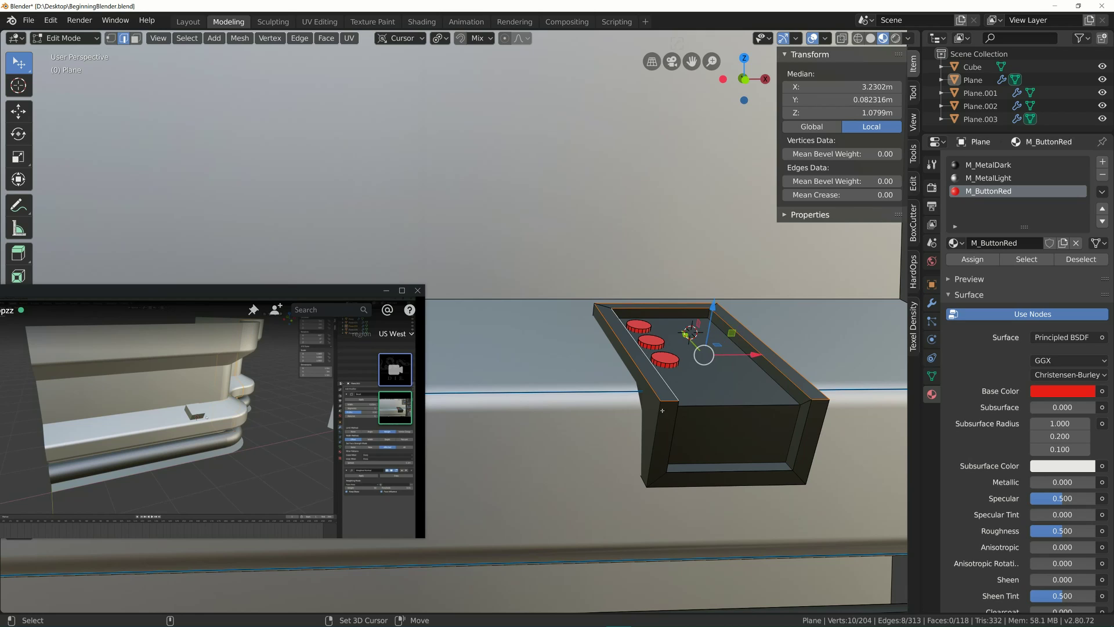
left_click(699, 475, "ctrl")
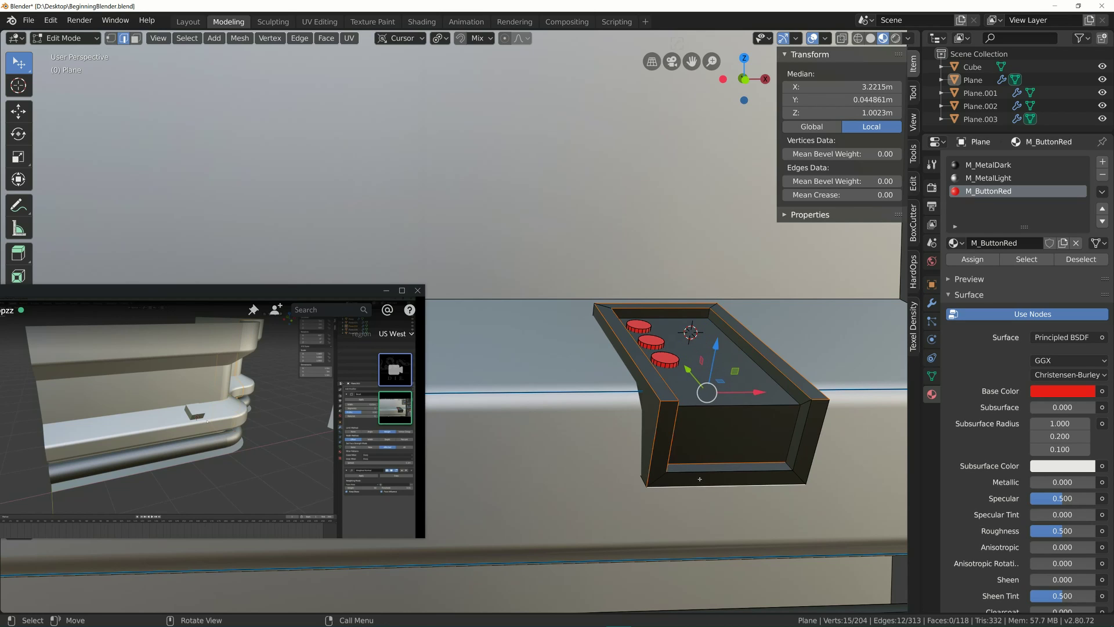
left_click(831, 464, "ctrl")
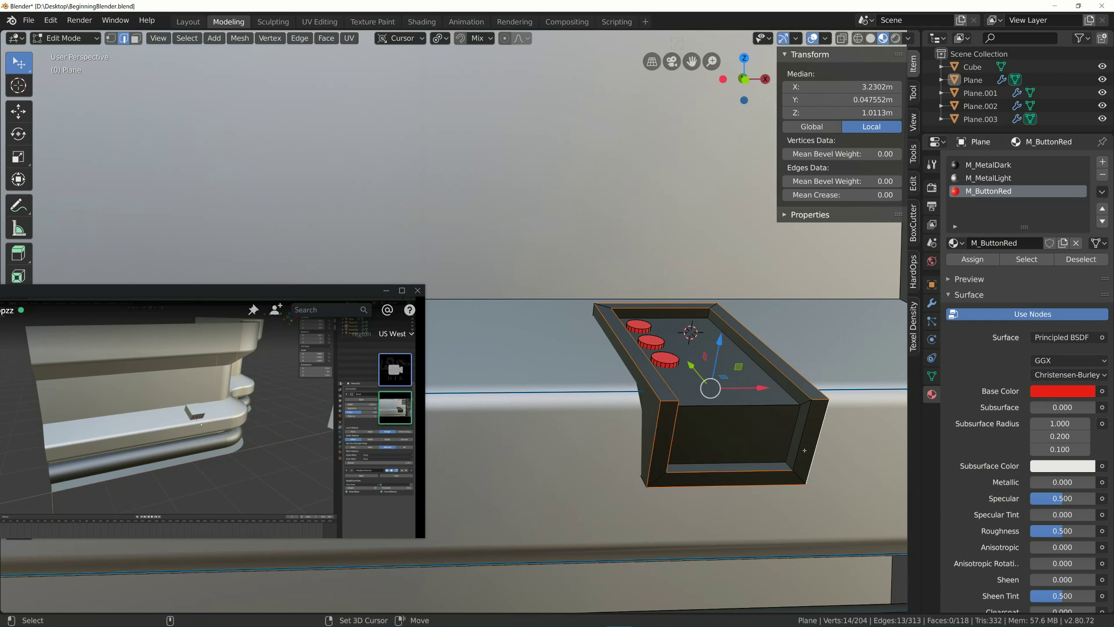
- Add the remaining edges on the block's sides and back to the rim edge selection
middle_click_drag(812, 340, 695, 332)
middle_click_drag(562, 422, 557, 325)
left_click(499, 277, "ctrl")
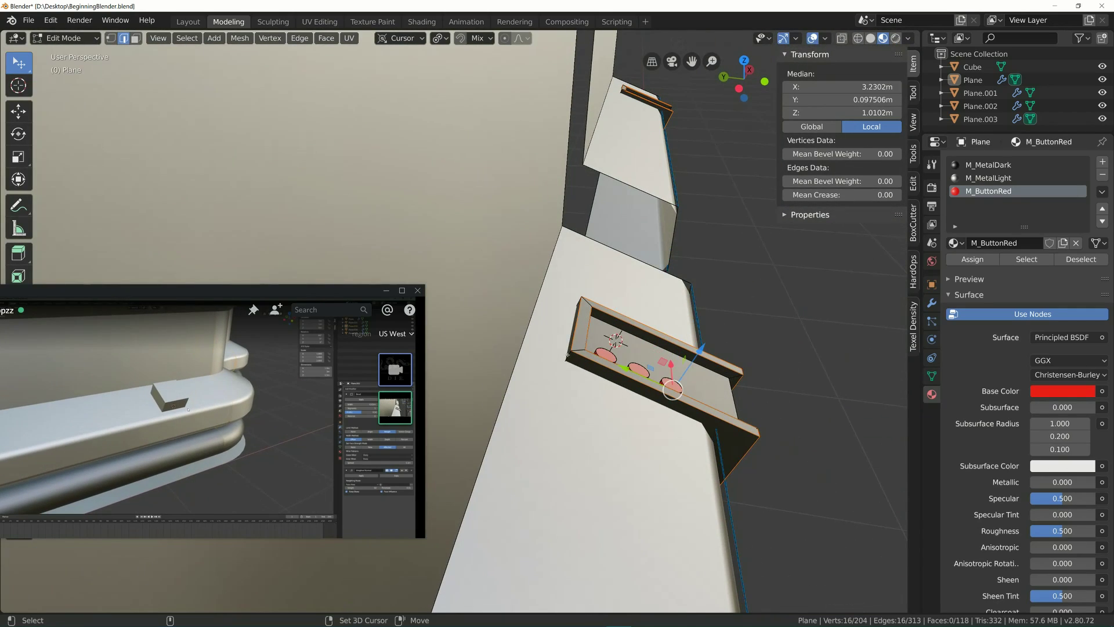
left_click(664, 419, "shift")
middle_click_drag(665, 419, 853, 192)
left_click(589, 398, "shift")
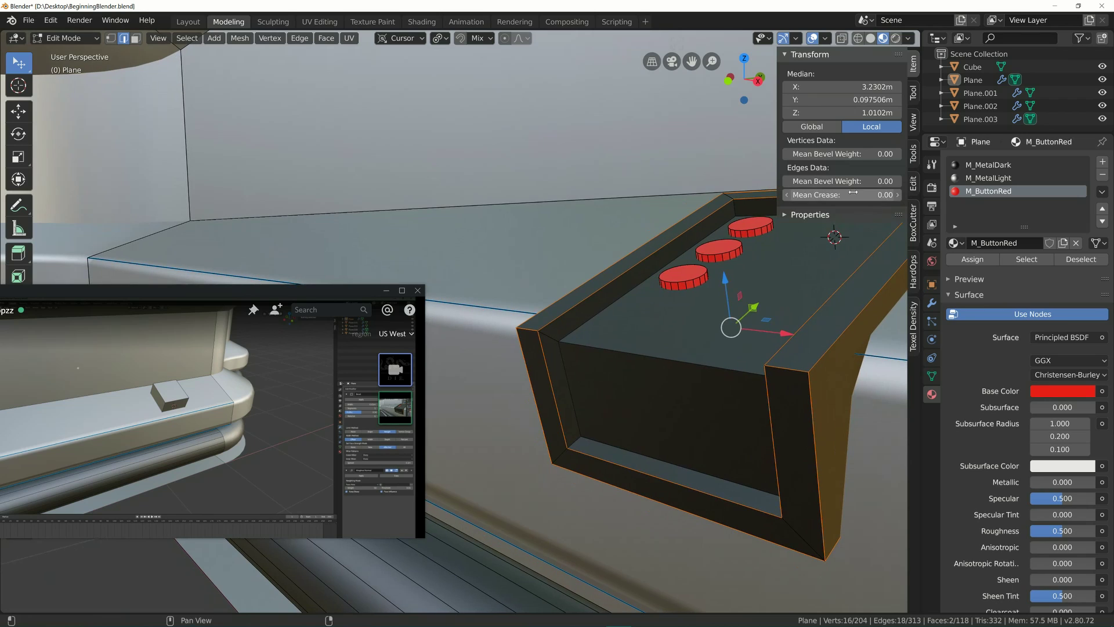
- Try a mean bevel weight of 0.50 on the selected block edges and reduce it to 0.10
left_click(855, 184)
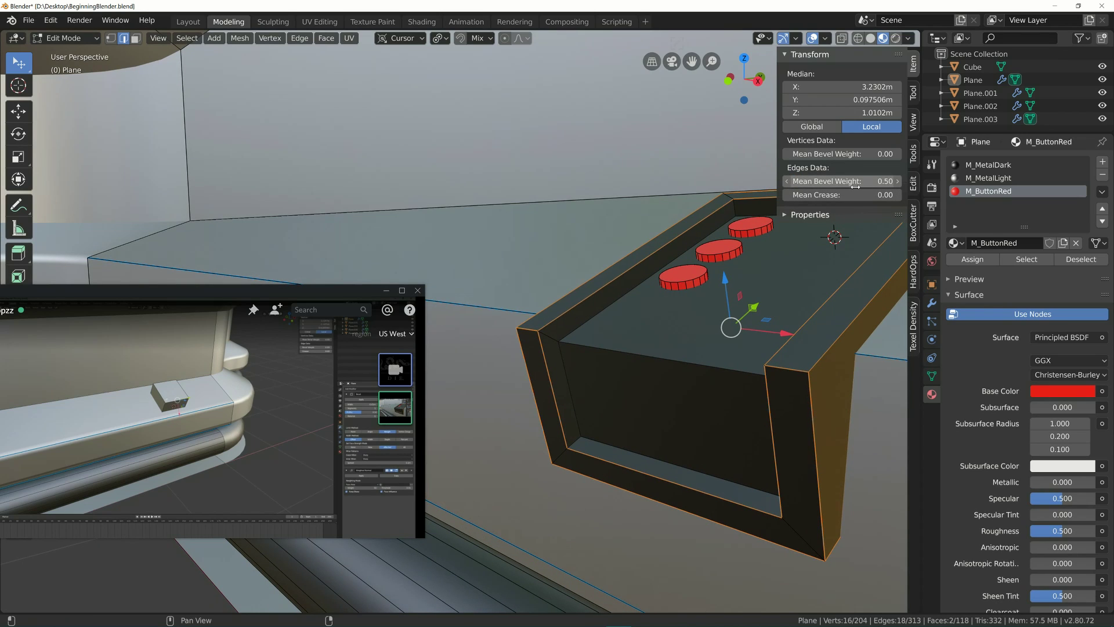
key("Escape")
scroll(524, 282, "down", 4)
middle_click_drag(576, 258, 609, 280)
scroll(616, 291, "up", 2)
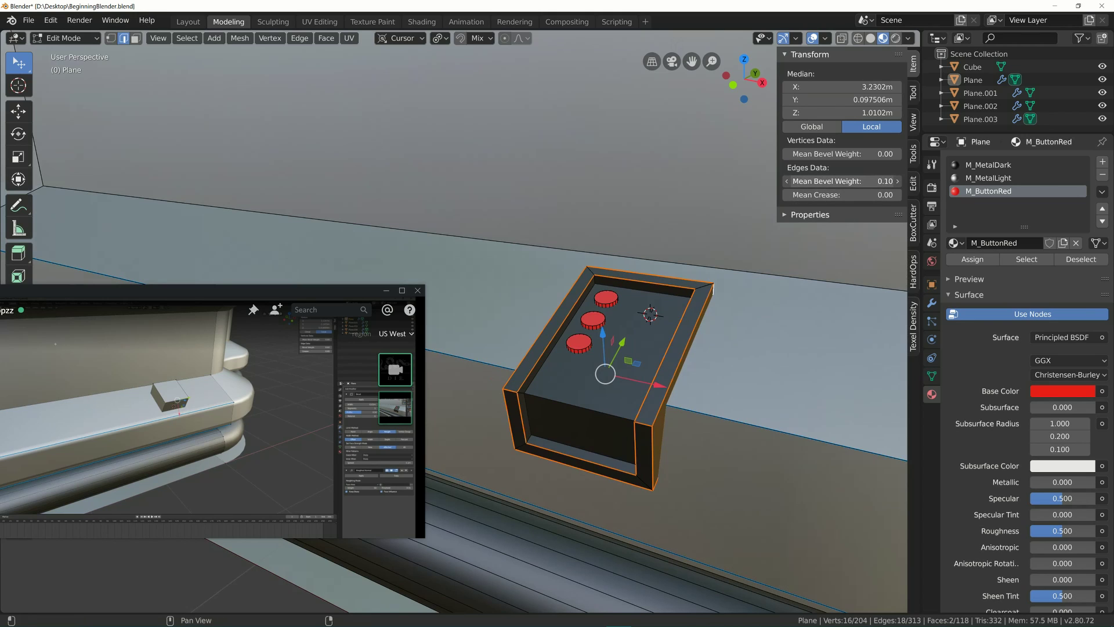
- Set the mean bevel weight of the block's selected rim edges to 0.31 and save the file
mouse_move(841, 181)
left_mouse_down()
mouse_move(862, 181)
mouse_move(804, 181)
mouse_move(824, 181)
left_mouse_up()
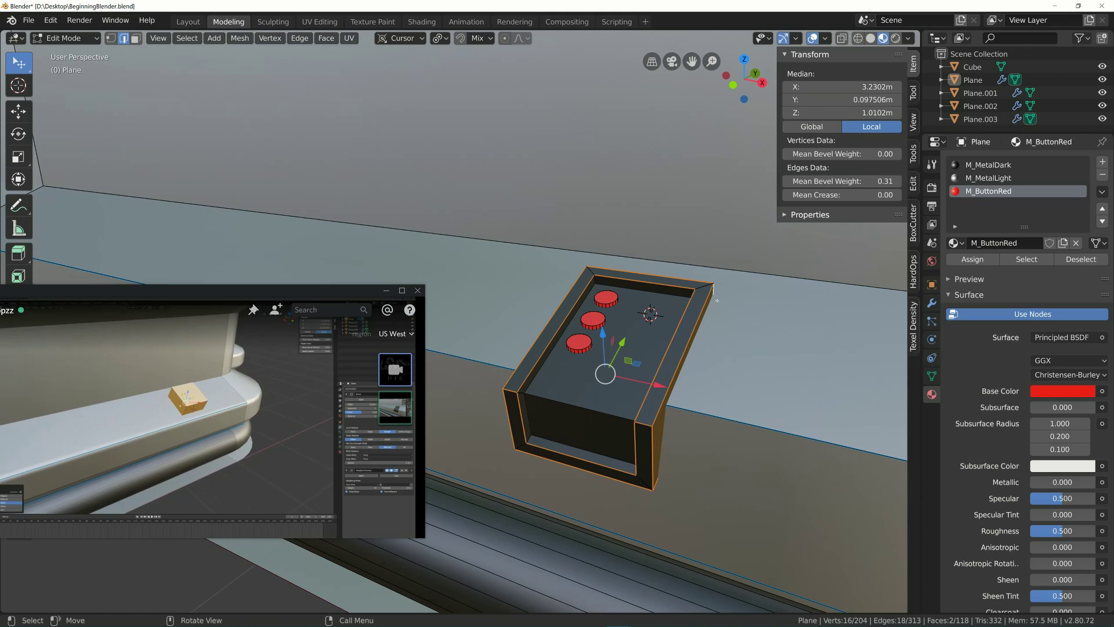
scroll(718, 284, "down", 2)
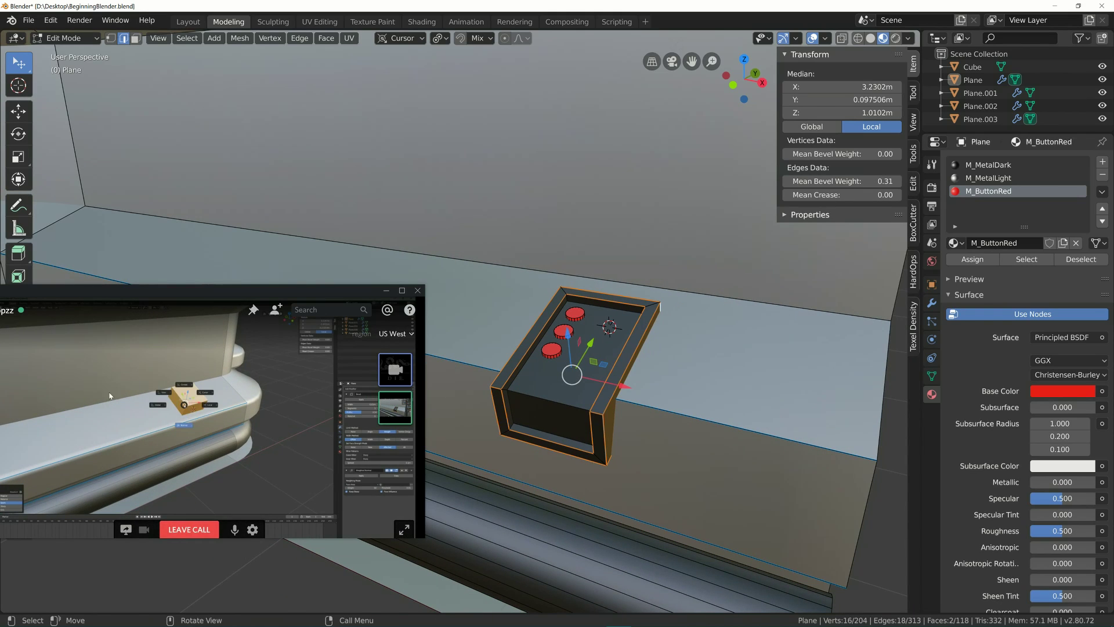
left_click_drag(169, 294, 203, 298)
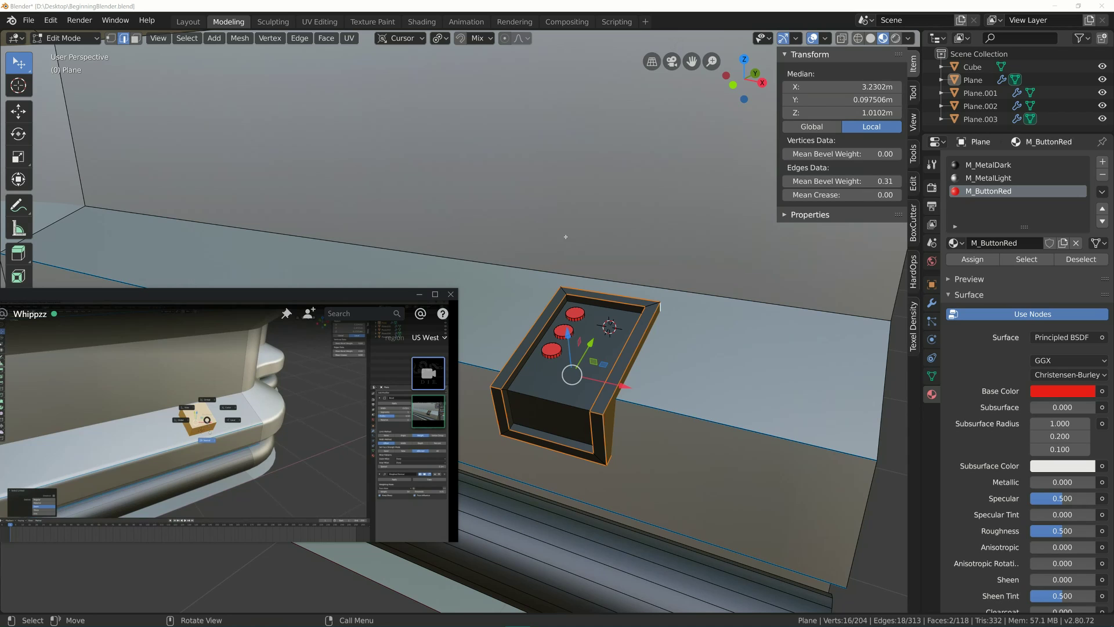
middle_click_drag(670, 335, 691, 286)
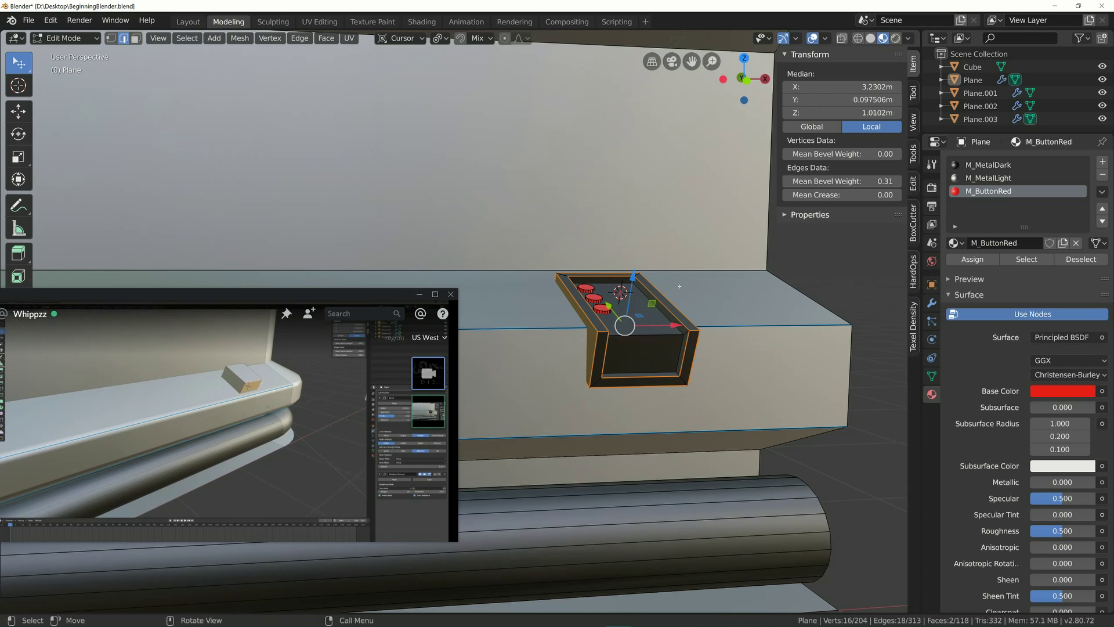
middle_click_drag(698, 294, 644, 327)
scroll(709, 313, "up", 2)
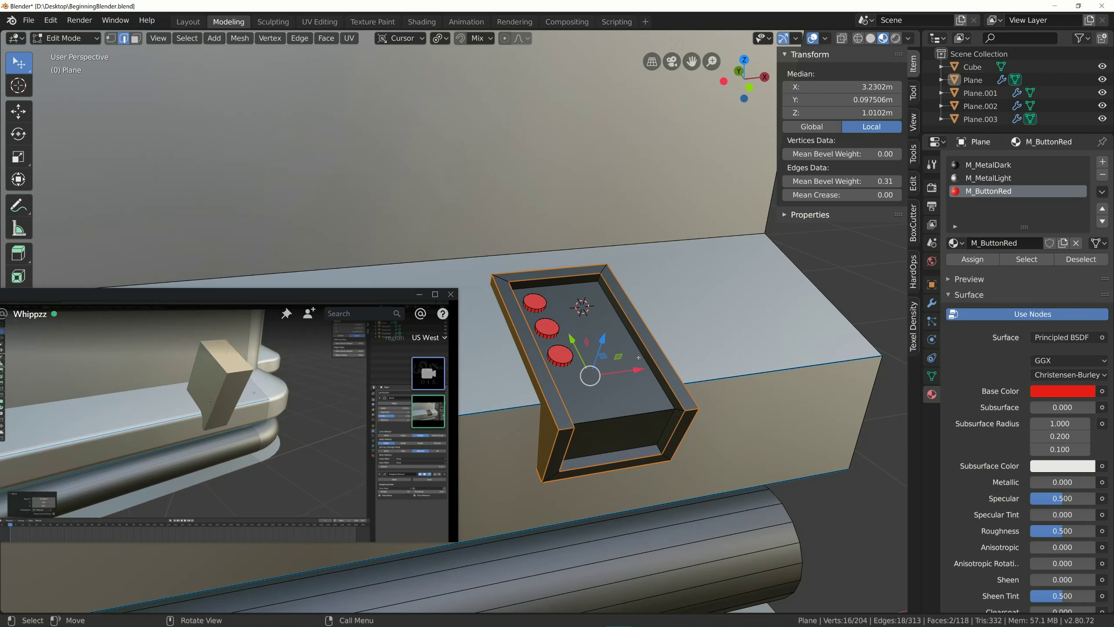
key("ctrl+s")
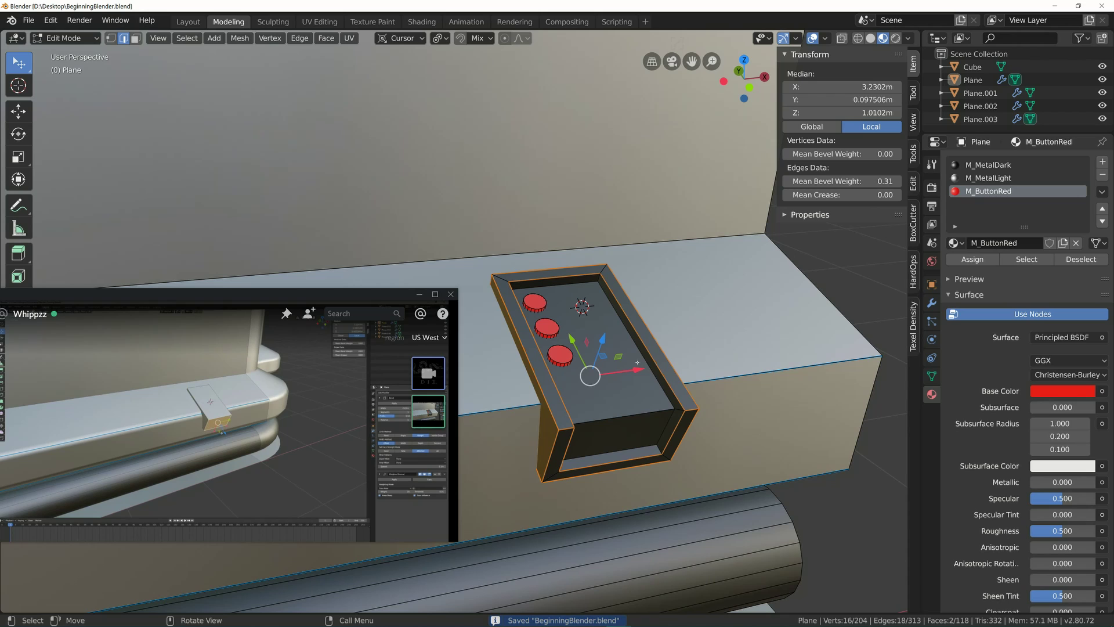
- Raise the selected rim edges' mean bevel weight to 0.38 and disable Clamp Overlap in the Bevel modifier
middle_click_drag(626, 351, 616, 316, "shift")
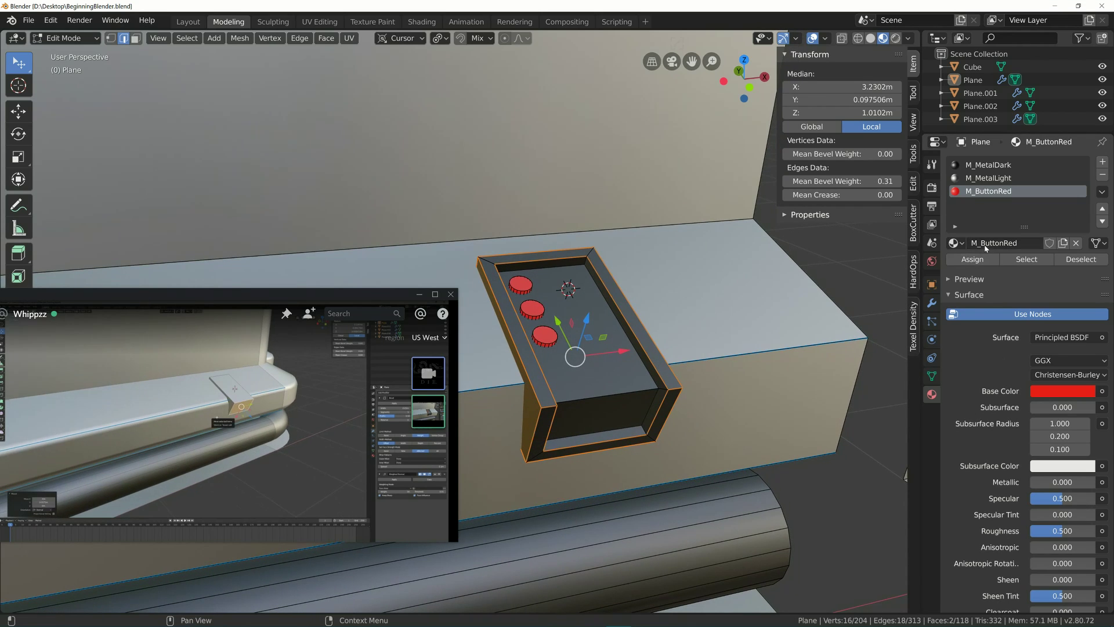
left_click_drag(870, 181, 885, 181)
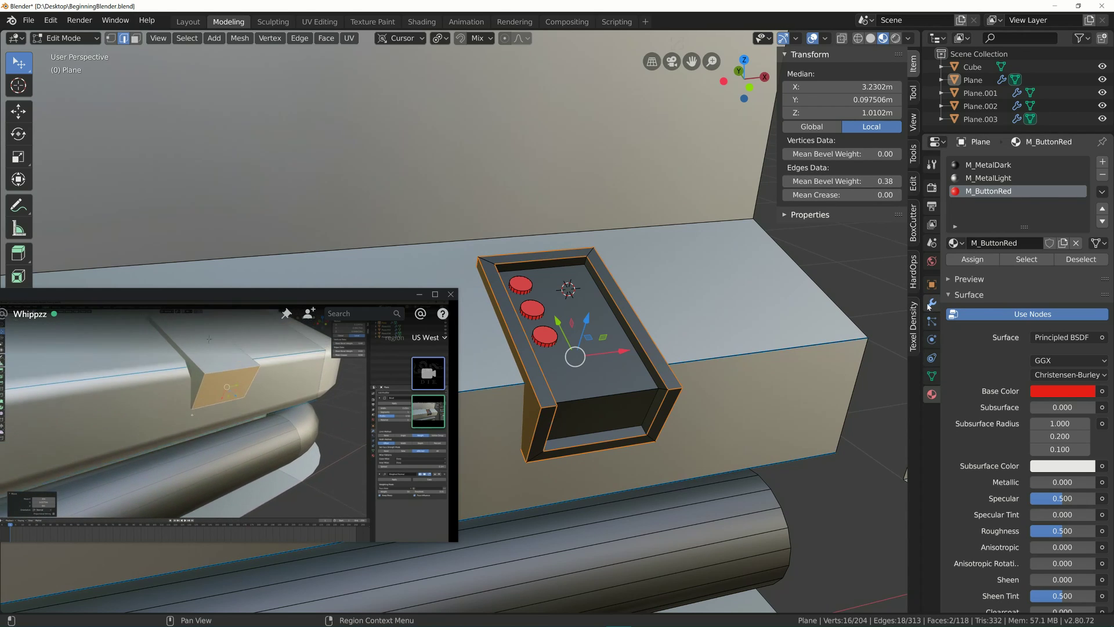
left_click(932, 302)
left_click(1037, 233)
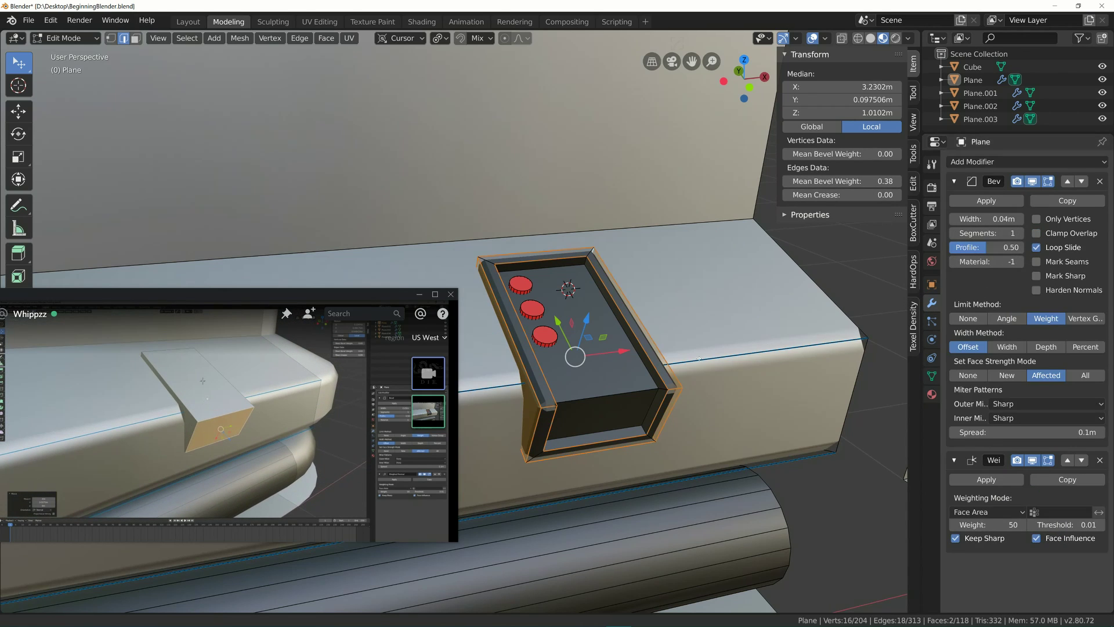
middle_click_drag(696, 273, 651, 300)
scroll(660, 297, "up", 2)
middle_click_drag(651, 300, 707, 301, "shift")
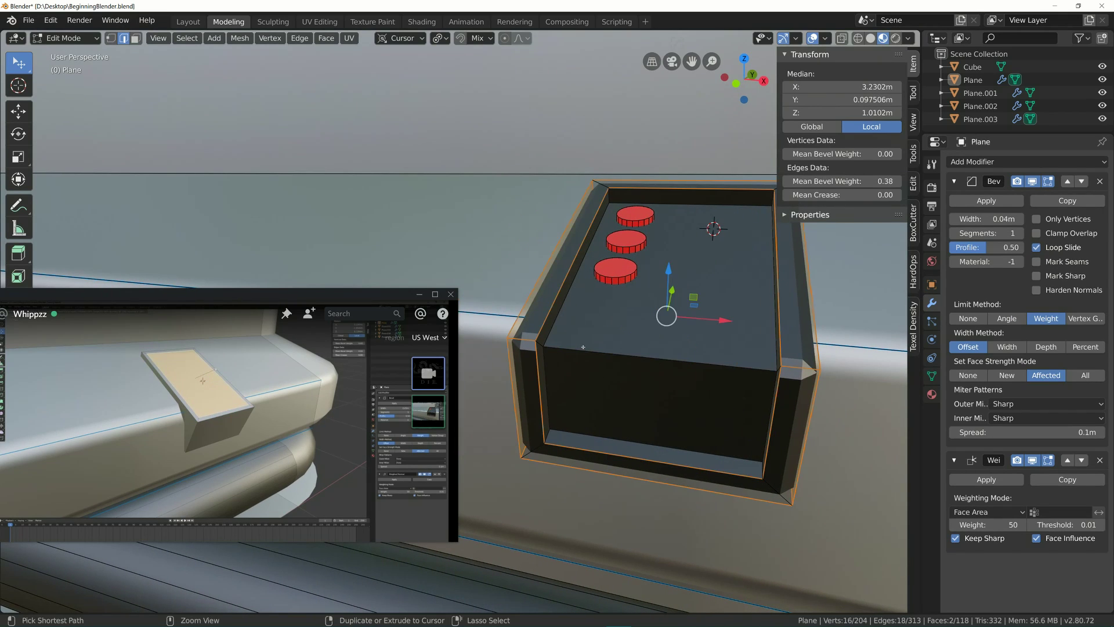
- Add the edge between the top and front recesses to the selection, reset the mean bevel weight to 0 and set it to 0.17
left_click(583, 347, "ctrl")
middle_click_drag(584, 347, 789, 296)
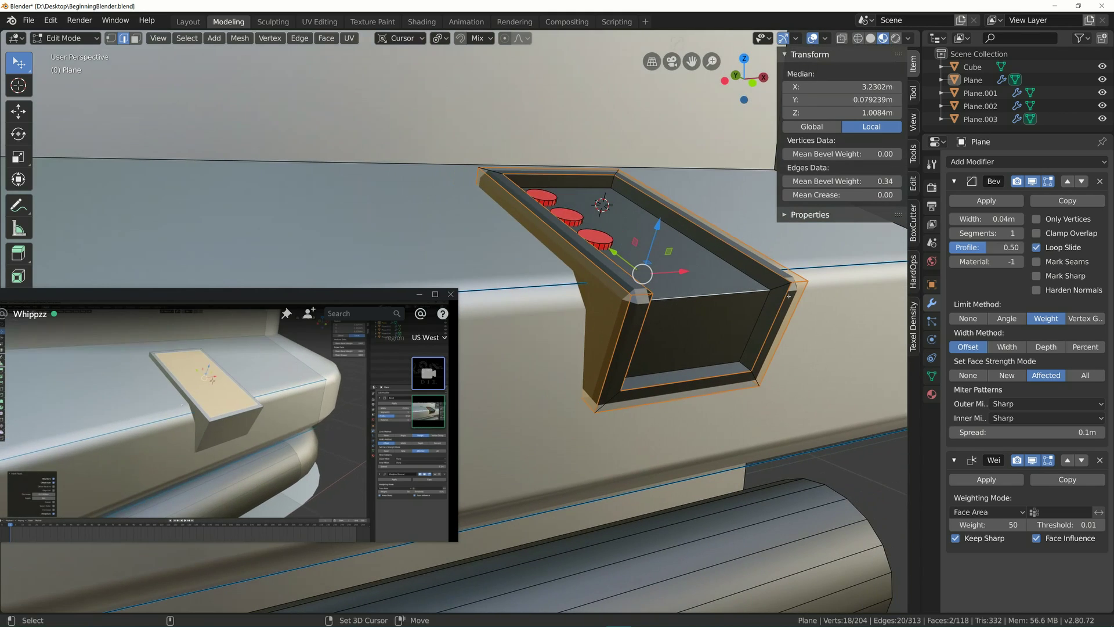
left_click(872, 181)
type("0")
key("Return")
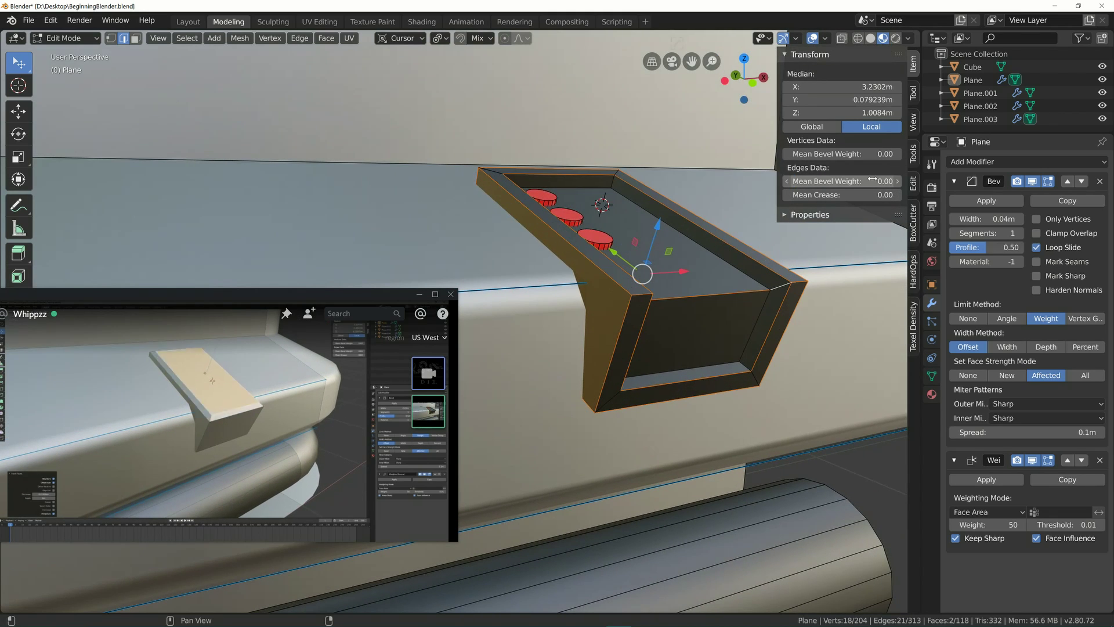
mouse_move(873, 180)
left_mouse_down()
mouse_move(911, 180)
mouse_move(870, 181)
left_mouse_up()
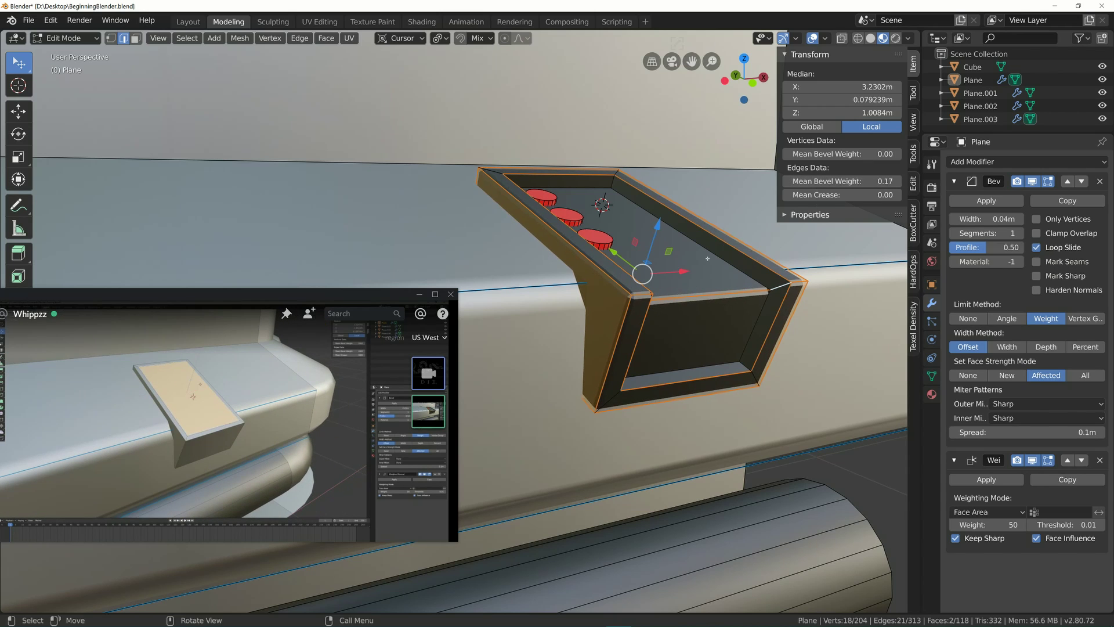
middle_click_drag(725, 281, 793, 343)
scroll(687, 318, "up", 3)
key("1")
key("2")
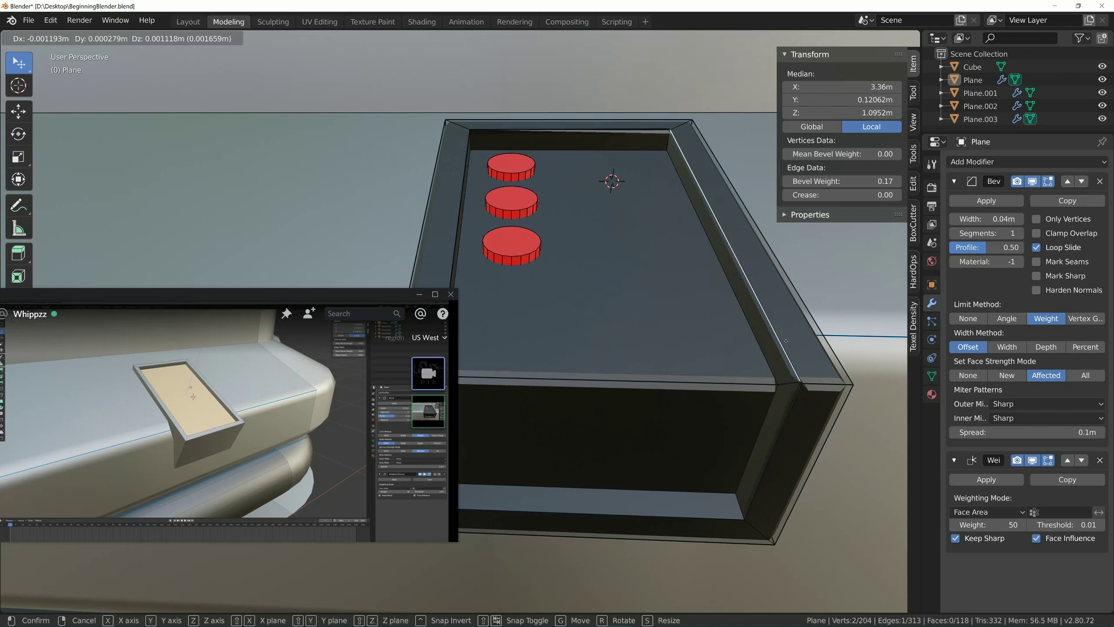
key("a")
scroll(747, 334, "down", 6)
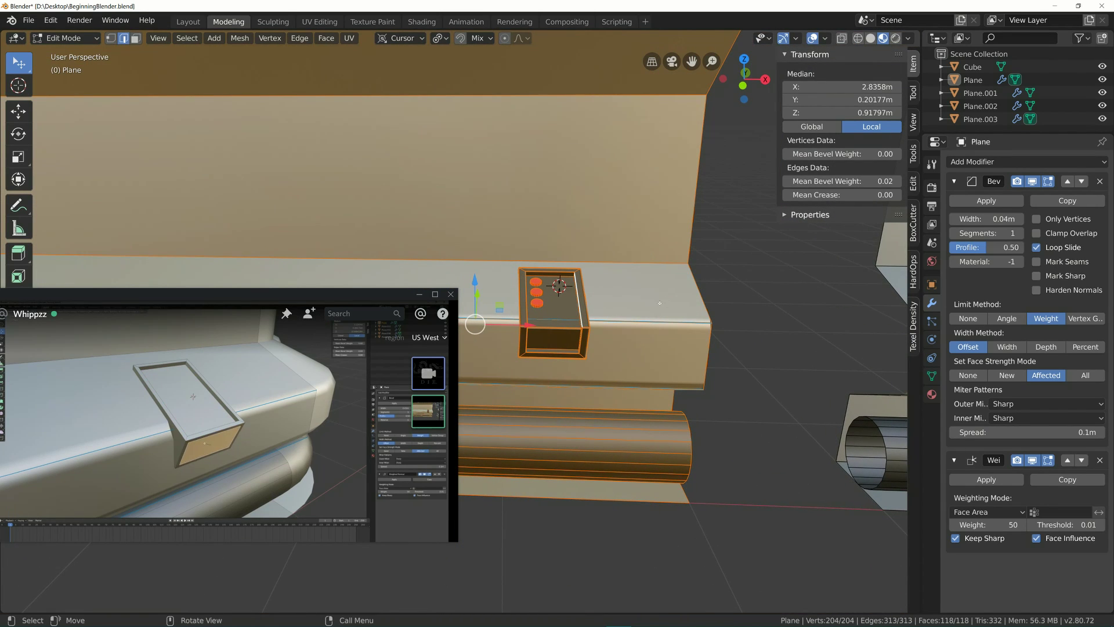
middle_click_drag(660, 303, 688, 296)
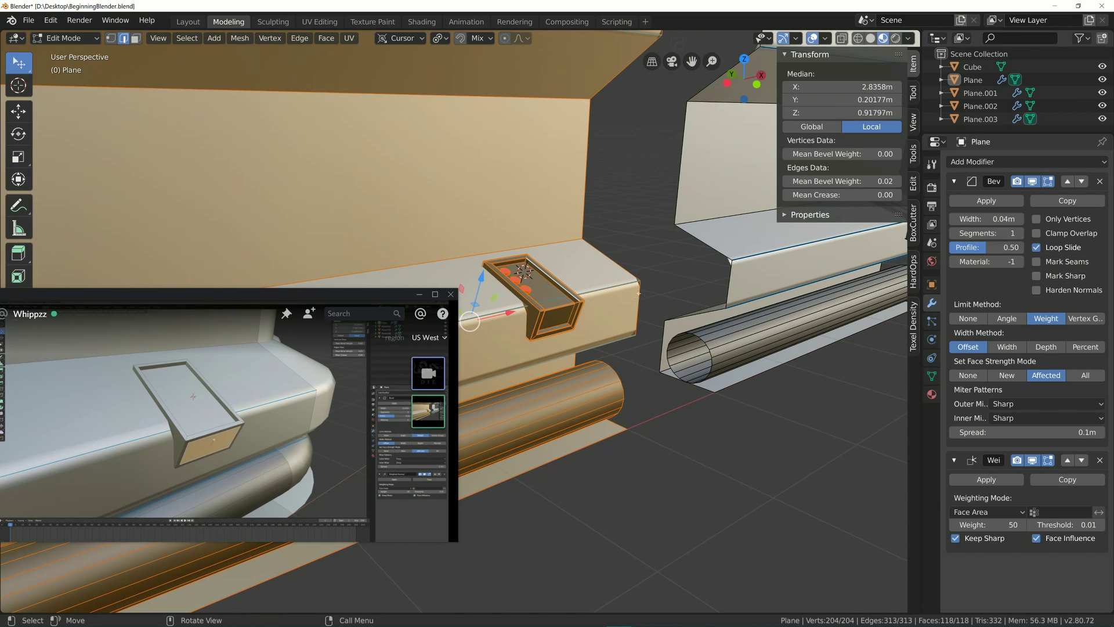
key("ctrl+e")
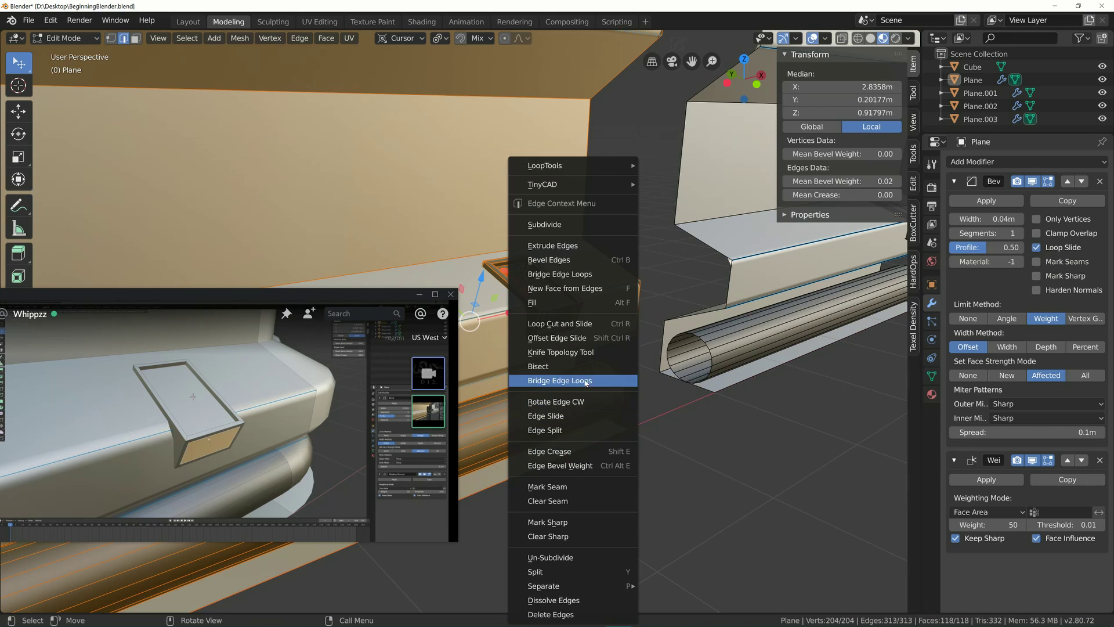
key("ctrl+e")
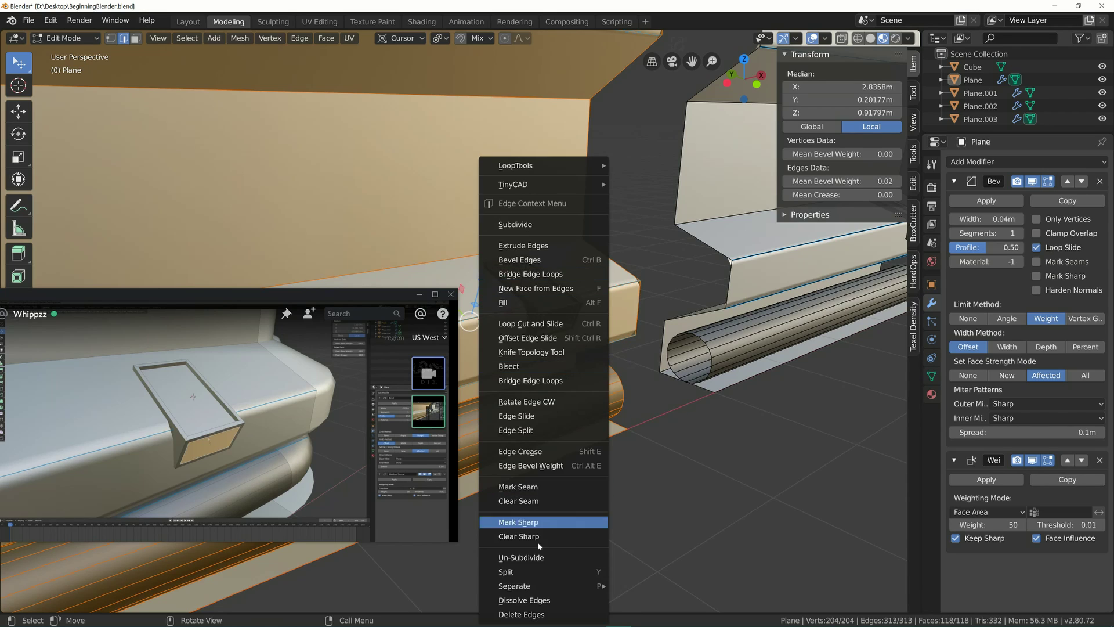
mouse_move(539, 588)
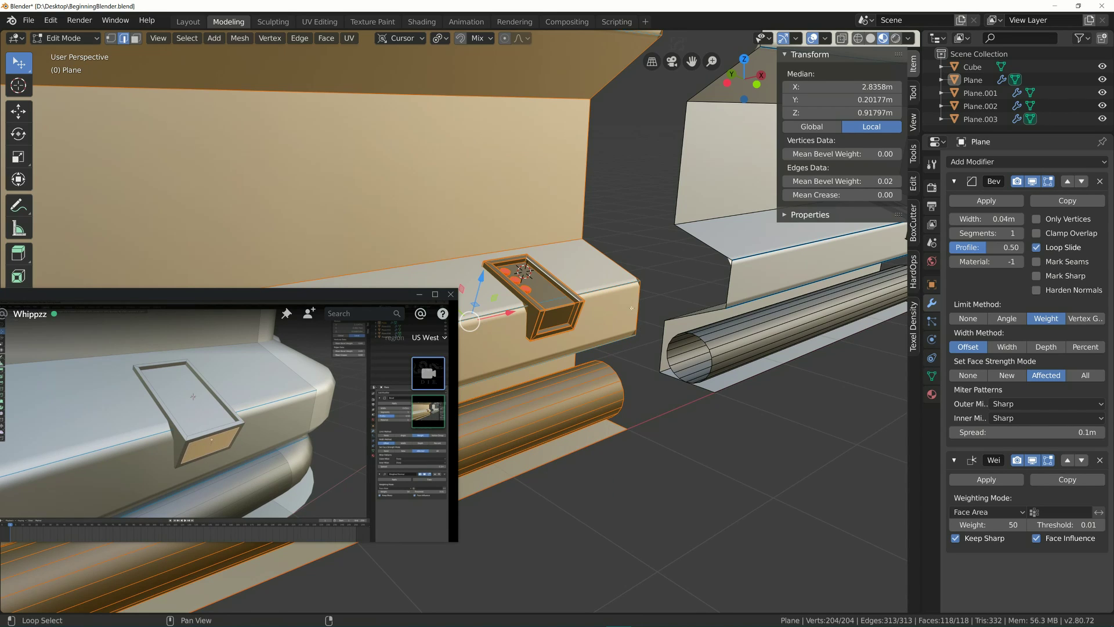
- Inspect the block's beveled rim from both sides, clear the mesh selection and leave Edit Mode
middle_click_drag(628, 304, 598, 303, "shift")
scroll(641, 321, "up", 3)
scroll(598, 303, "up", 1)
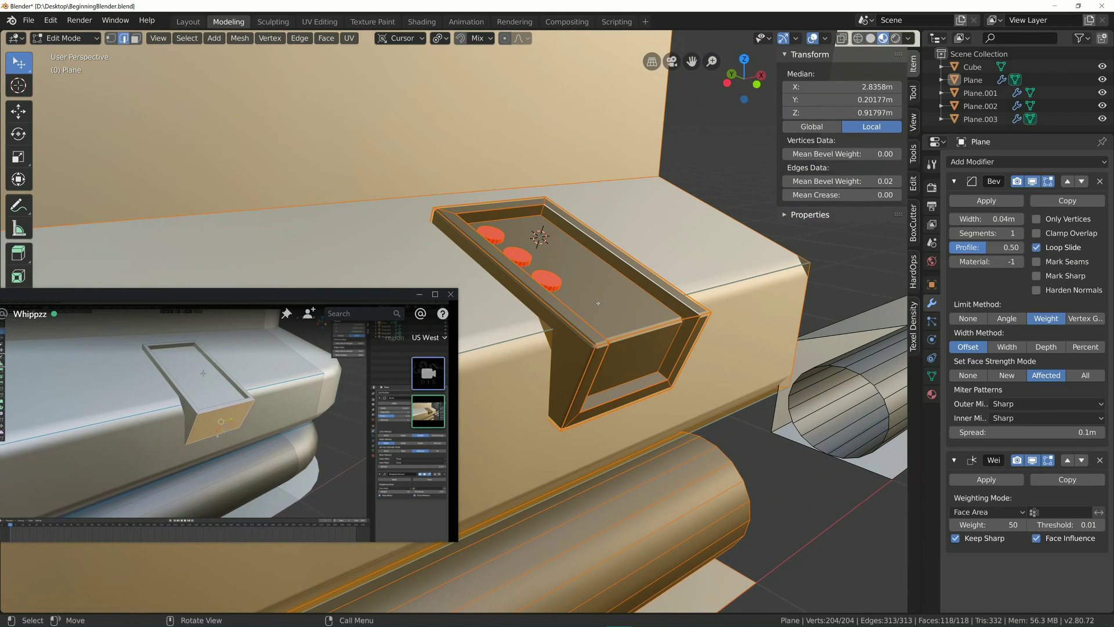
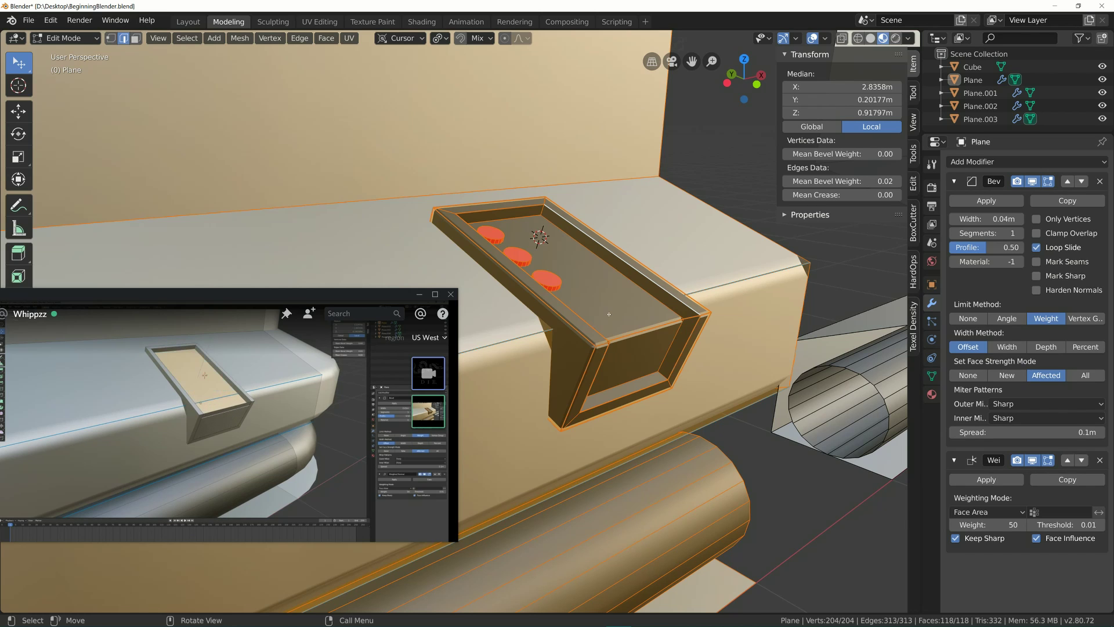
middle_click_drag(609, 314, 505, 298)
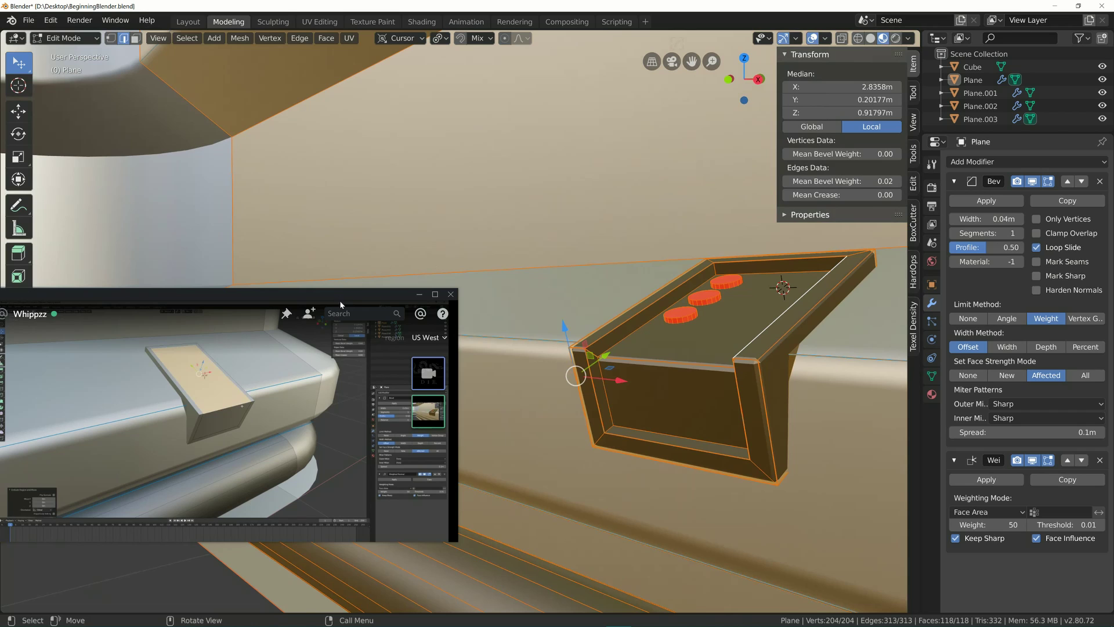
left_click_drag(341, 298, 329, 307)
middle_click_drag(522, 279, 567, 269)
key("alt+a")
key("Tab")
- Add a cube mesh at the 3D cursor as a separate demonstration object
middle_click_drag(537, 328, 597, 332)
key("shift+a")
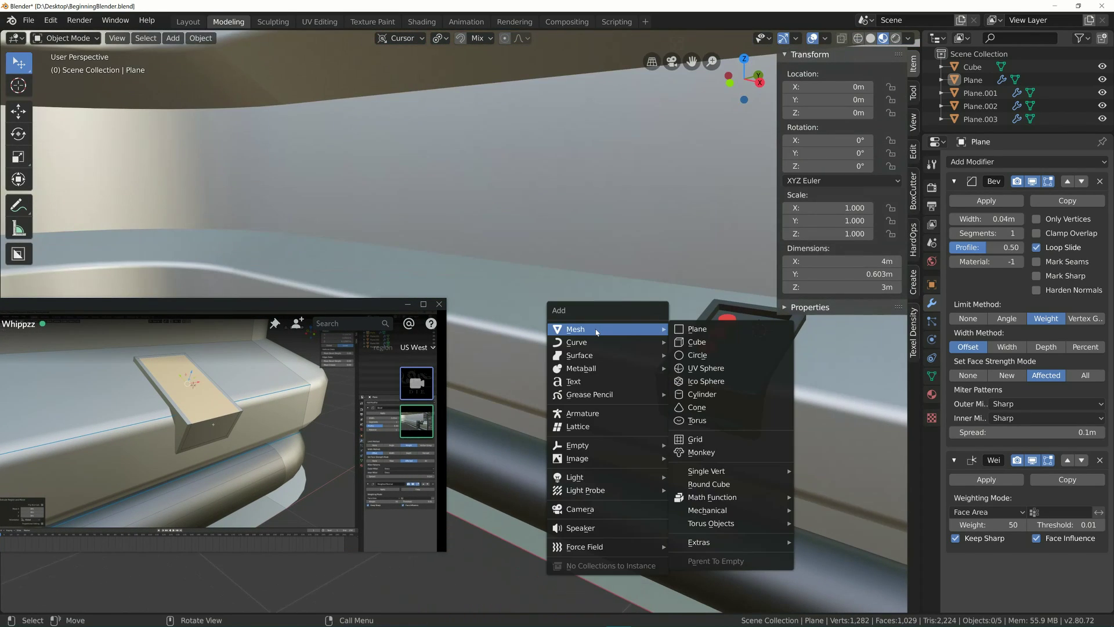
left_click(694, 342)
scroll(607, 311, "down", 4)
scroll(607, 311, "up", 5)
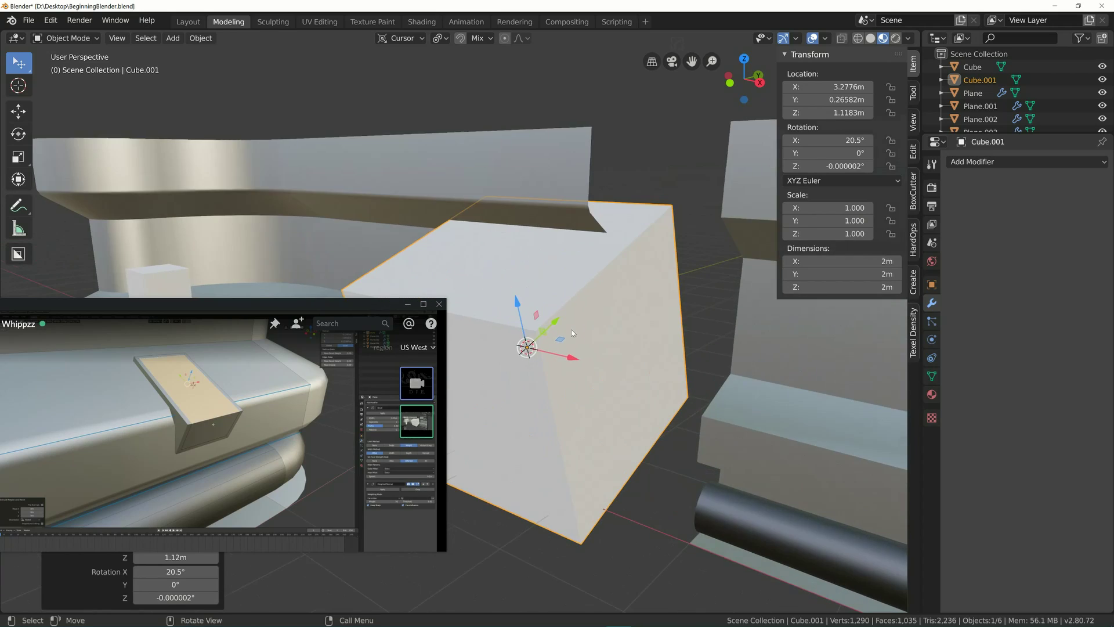
- Edit the new cube and inset its adjoining top and front faces together as one region
key("Tab")
left_click(557, 249)
left_click(551, 383, "shift")
middle_click_drag(551, 383, 690, 351)
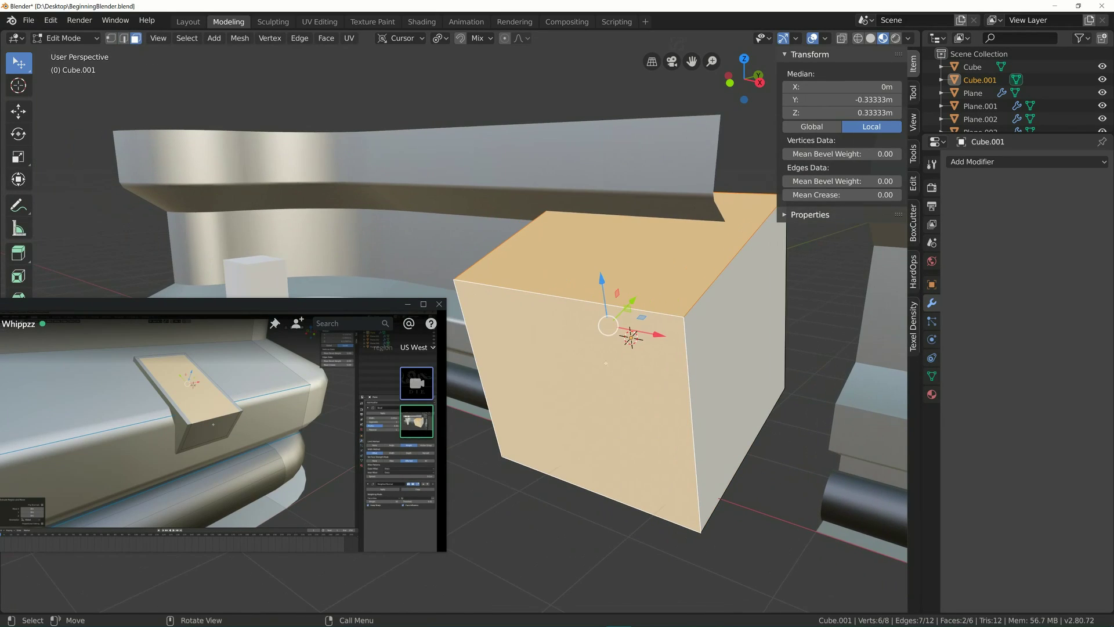
key("i")
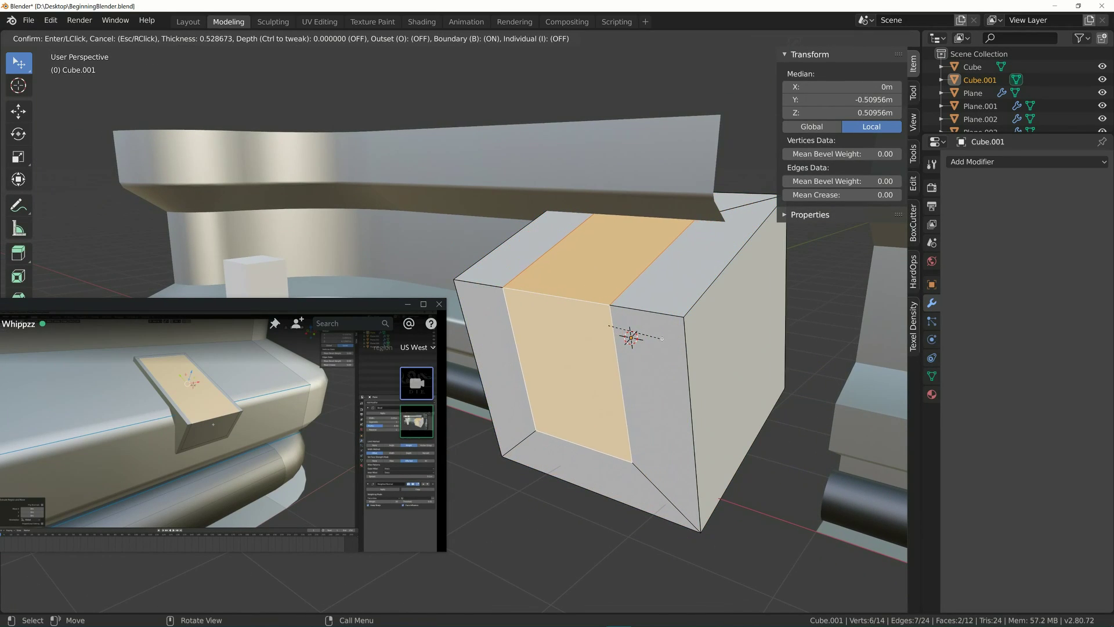
left_click(672, 342)
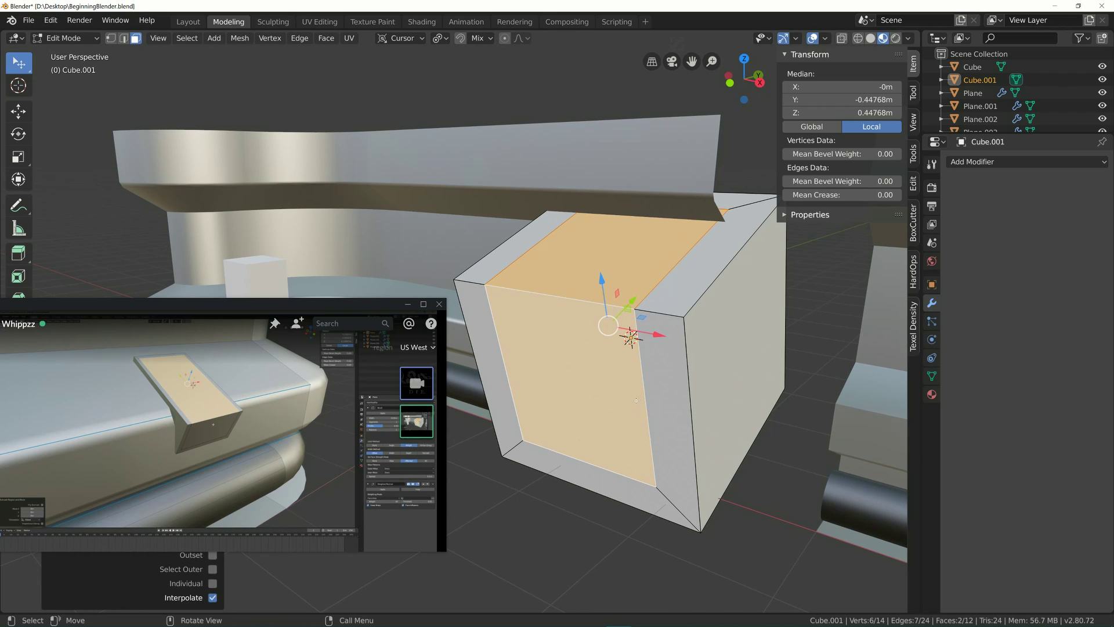
- Inset the two faces again with zero thickness and a negative depth to sink them into the cube
key("i")
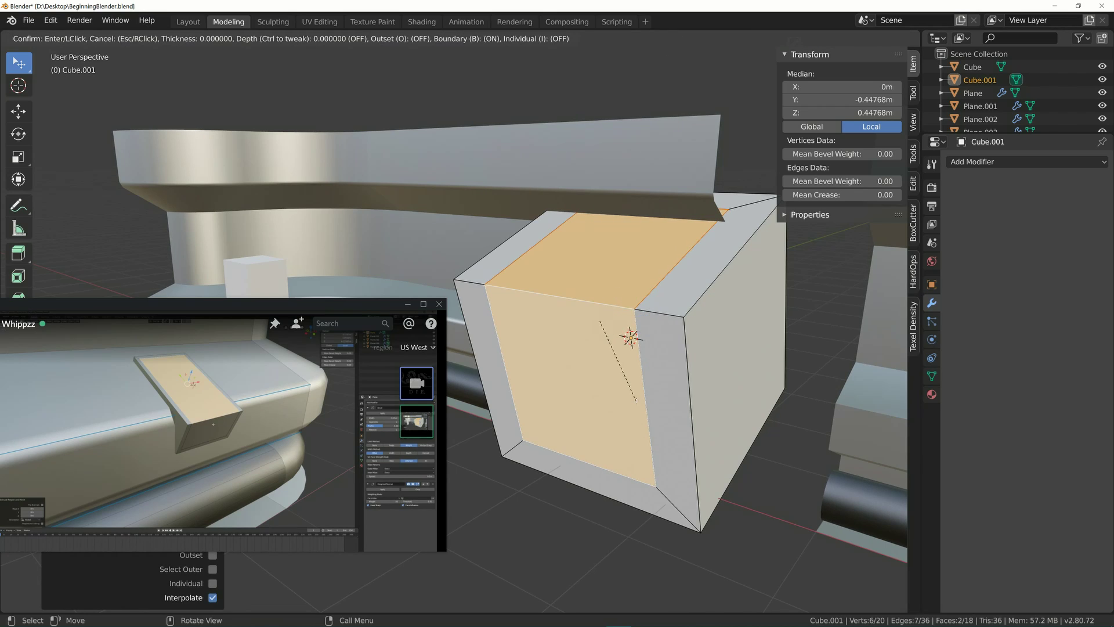
key("ctrl")
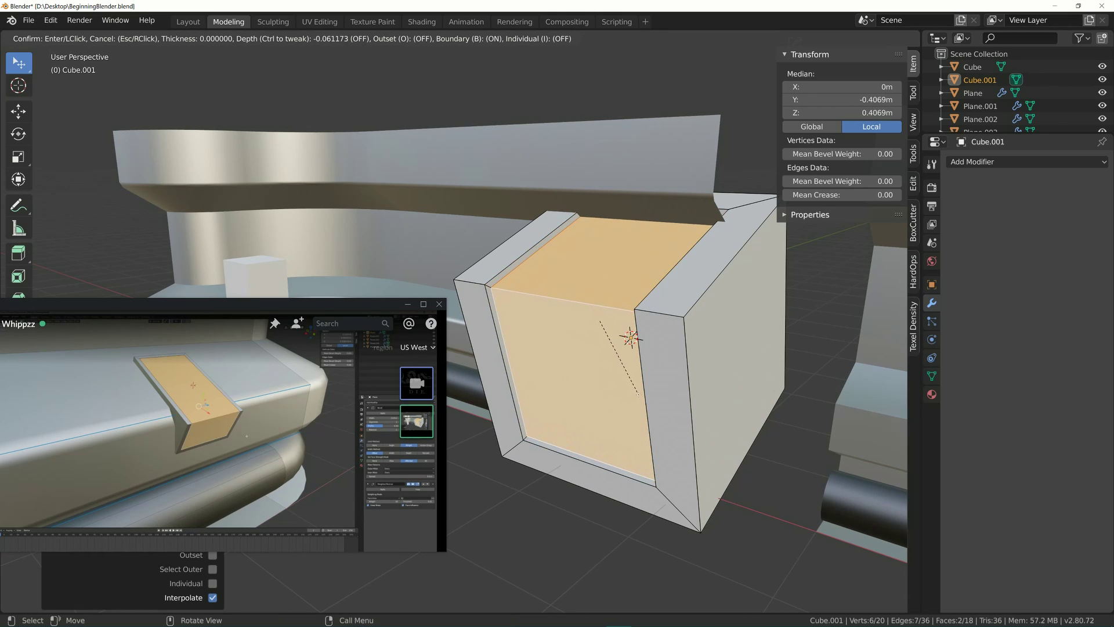
key("ctrl")
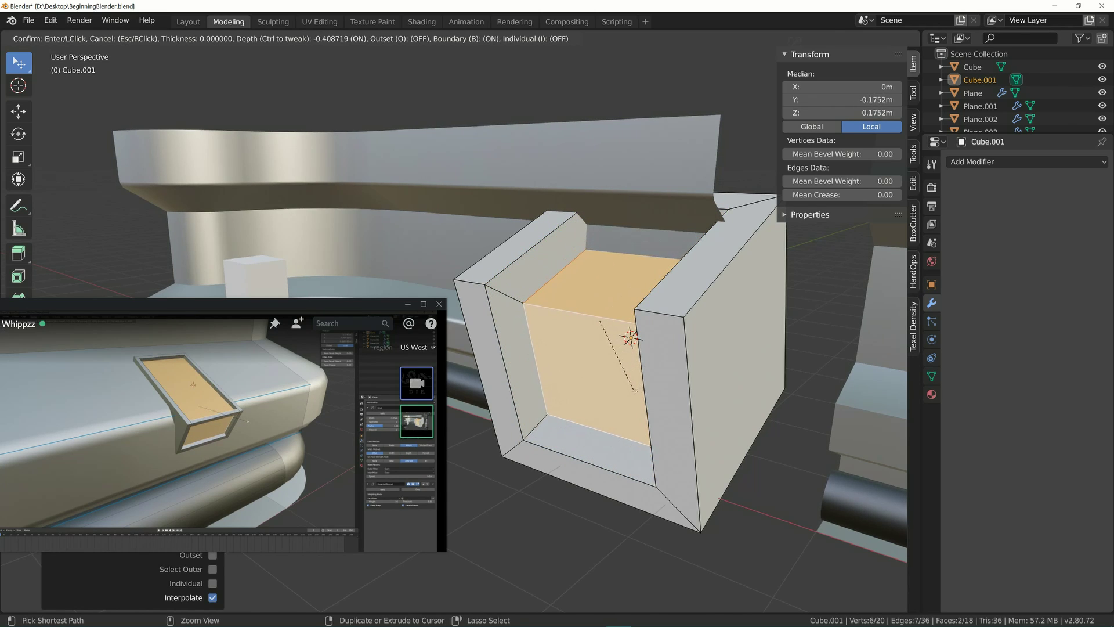
left_click(647, 393)
middle_click_drag(647, 393, 671, 383)
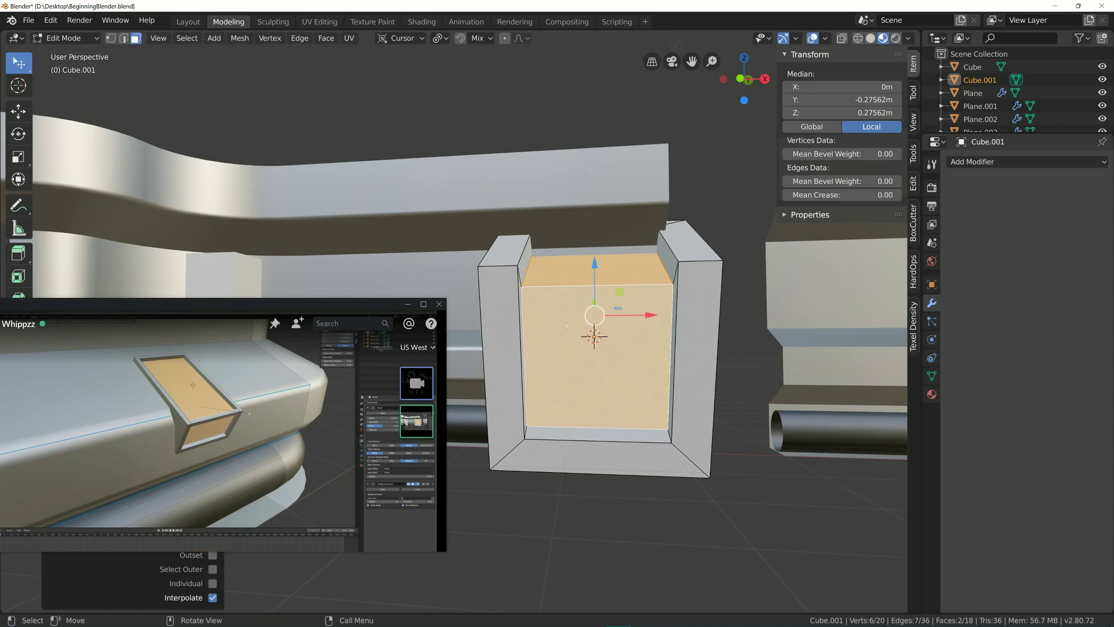
middle_click_drag(581, 359, 639, 357)
middle_click_drag(597, 314, 634, 336)
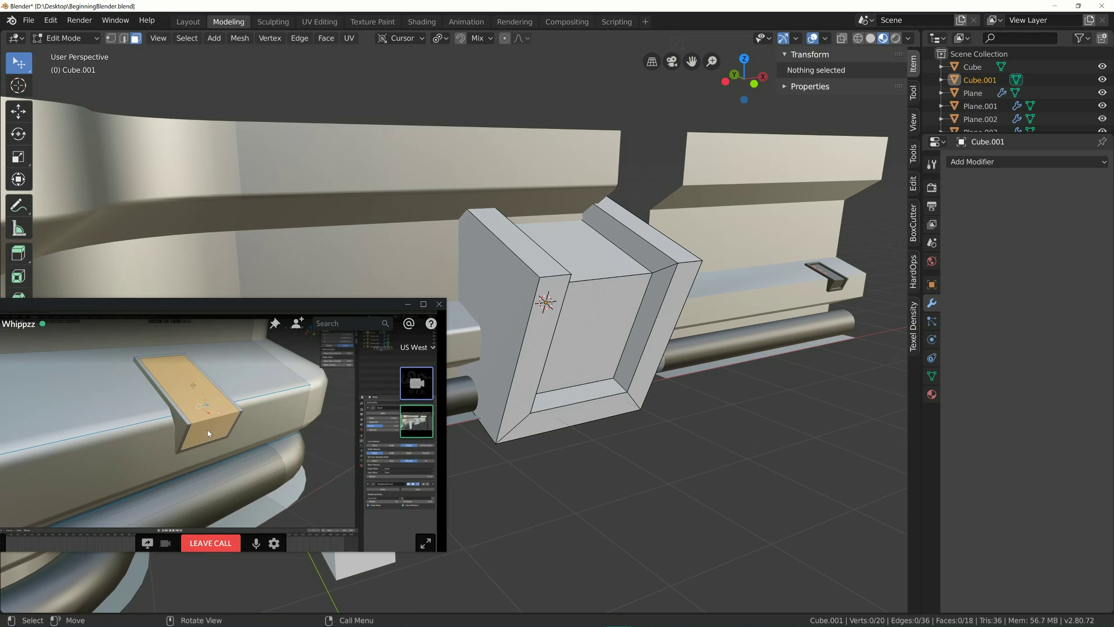
- In vertex selection mode, select all linked geometry of the demonstration cube and merge its vertices by distance
key("1")
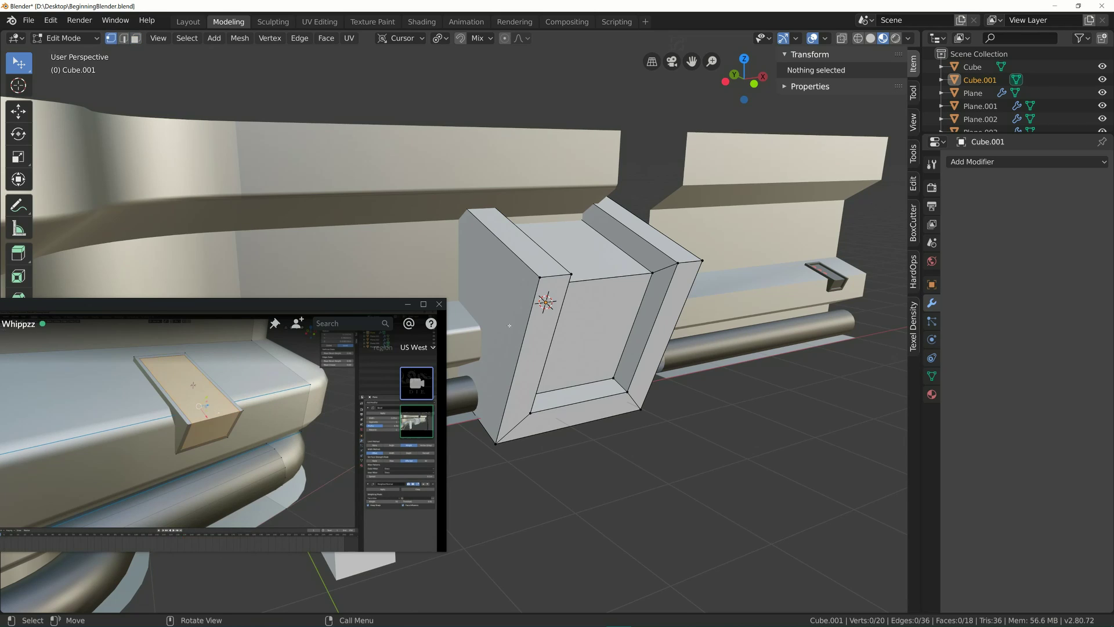
left_click(573, 273)
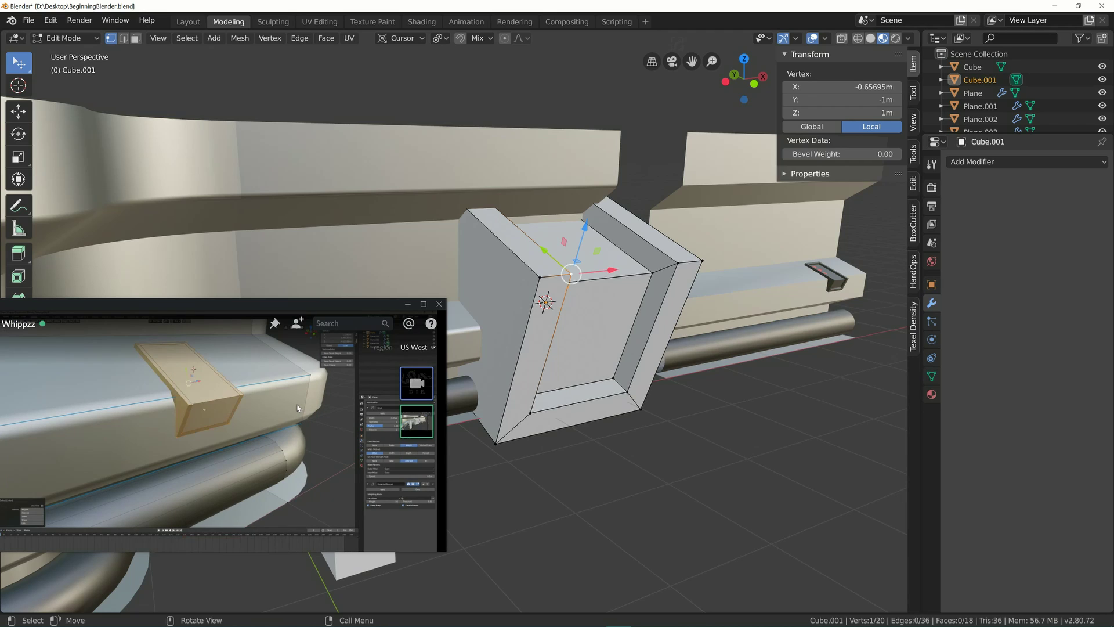
key("l")
right_click(515, 225)
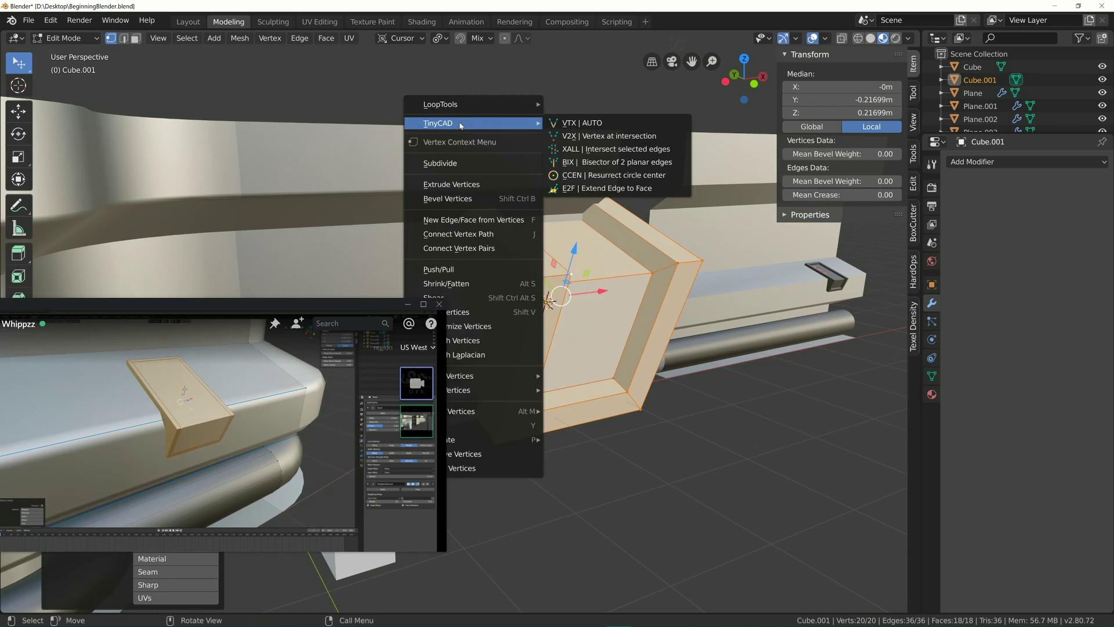
left_click_drag(350, 307, 299, 312)
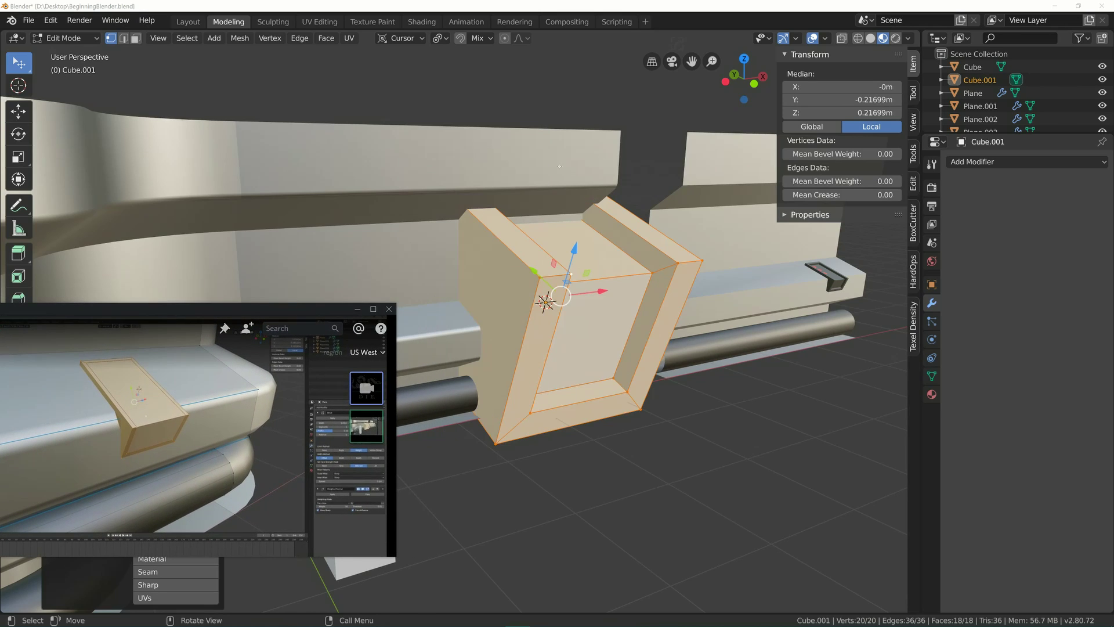
right_click(597, 126)
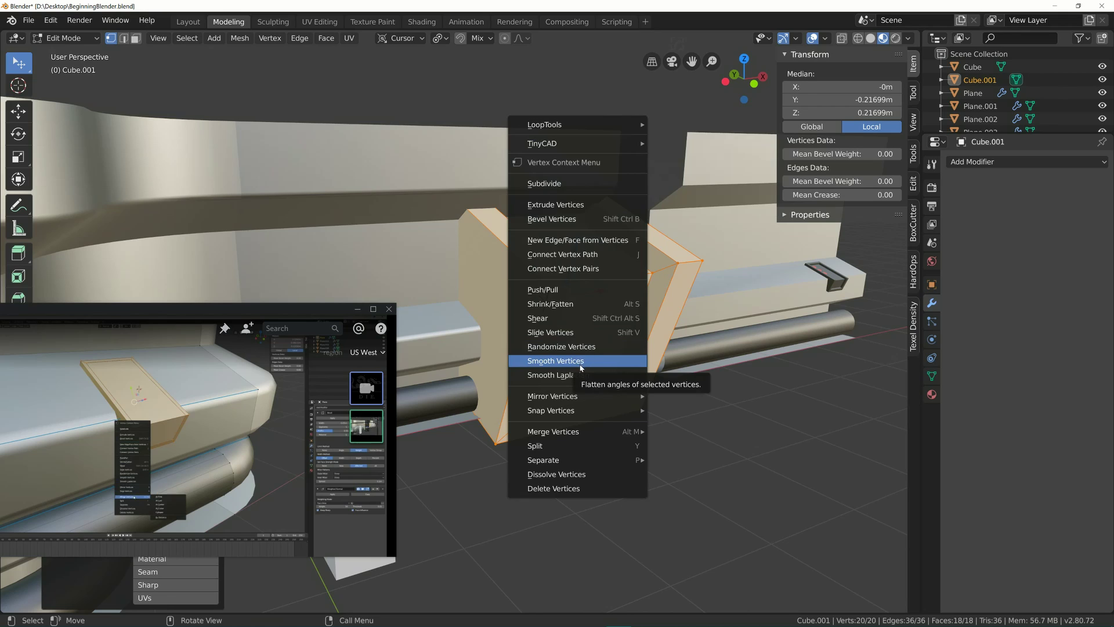
mouse_move(564, 412)
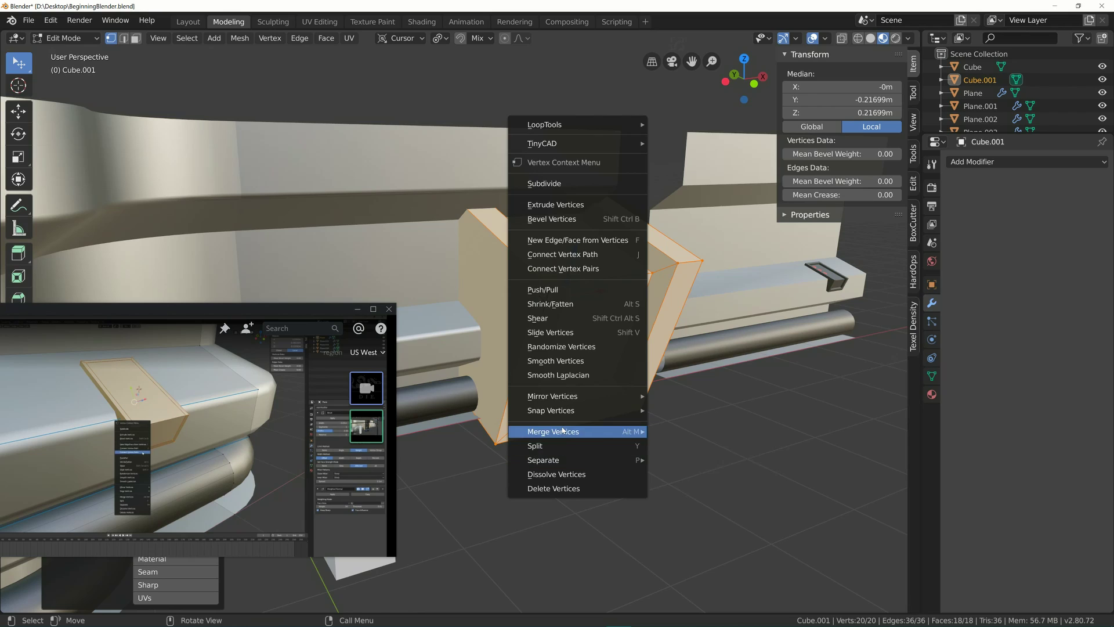
mouse_move(579, 434)
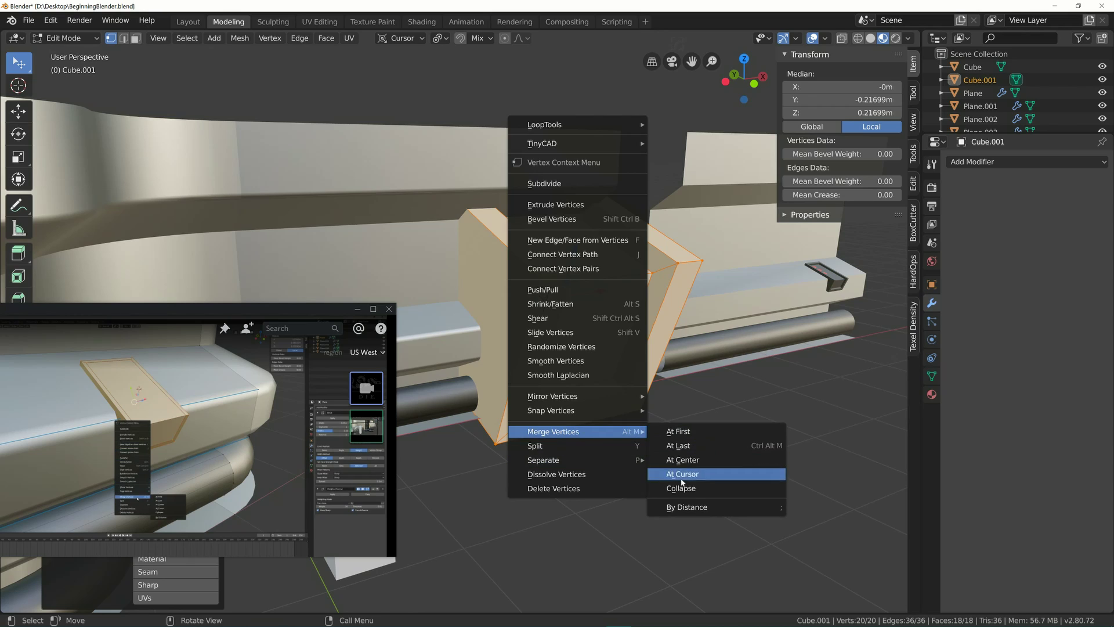
left_click(689, 507)
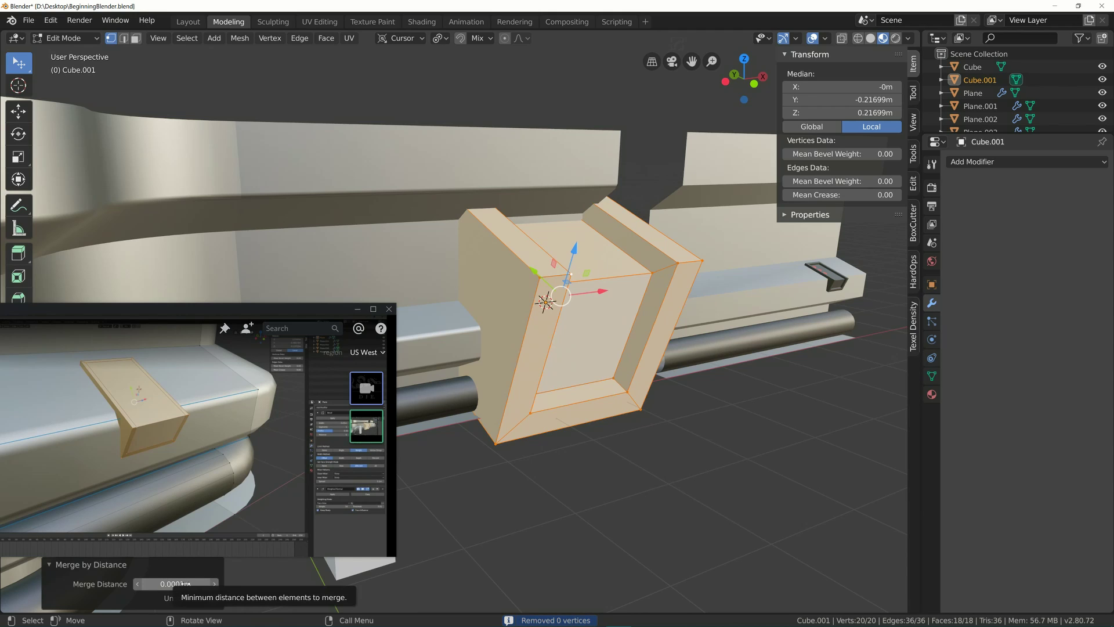
- Try several merge distances on the cube, ending with a Merge Distance of 0.00001 m
left_click_drag(190, 312, 260, 298)
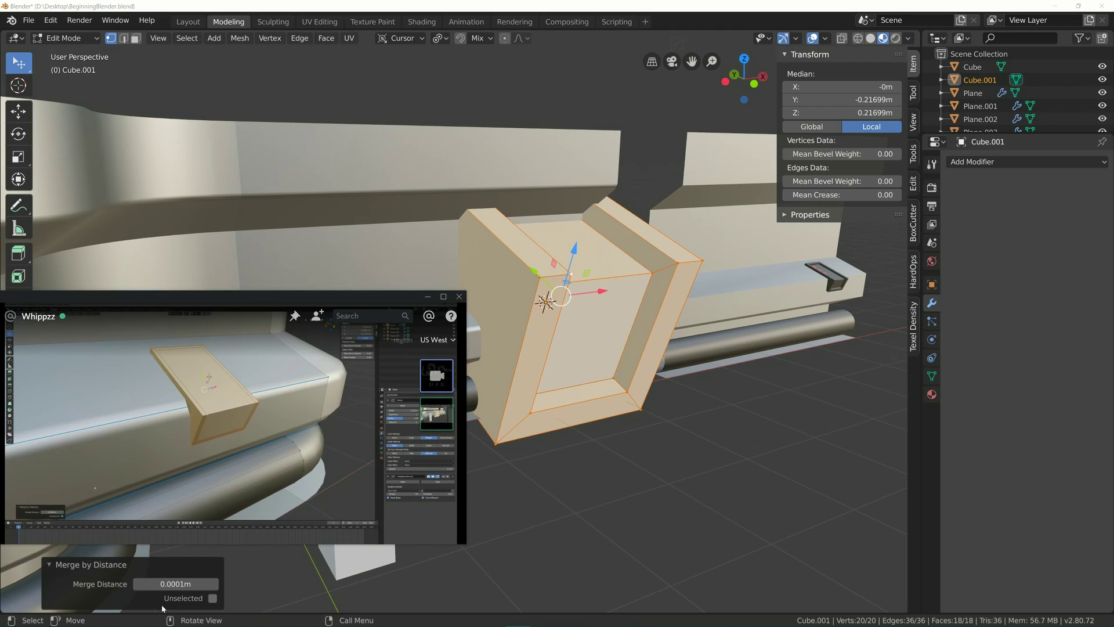
left_click(171, 584)
type("0.00001")
key("Return")
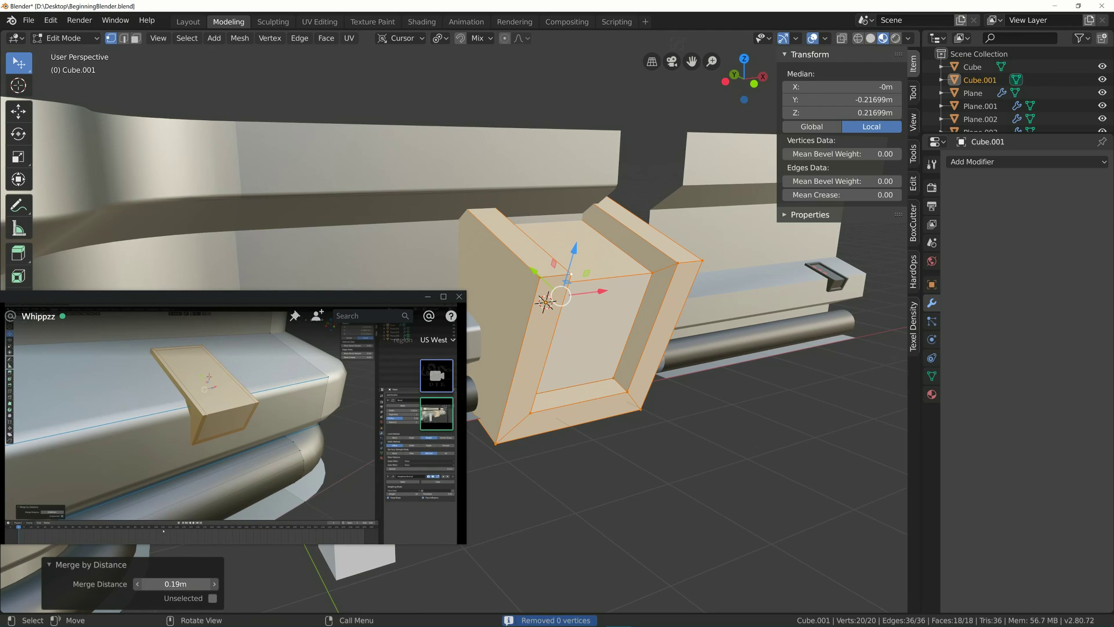
left_click_drag(176, 584, 165, 583)
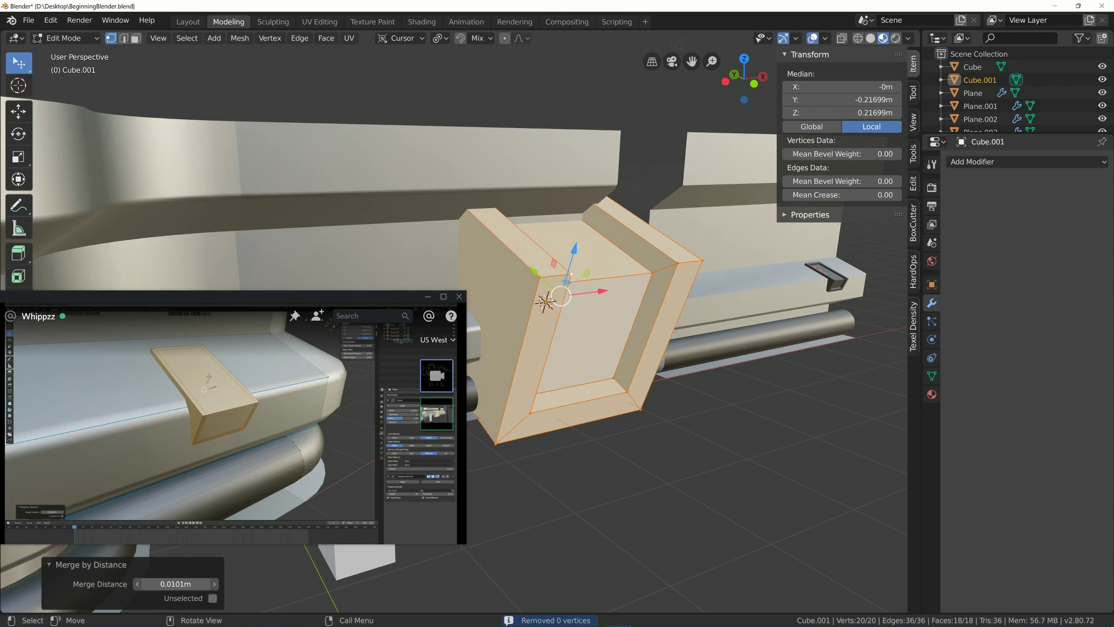
left_click_drag(293, 291, 291, 252)
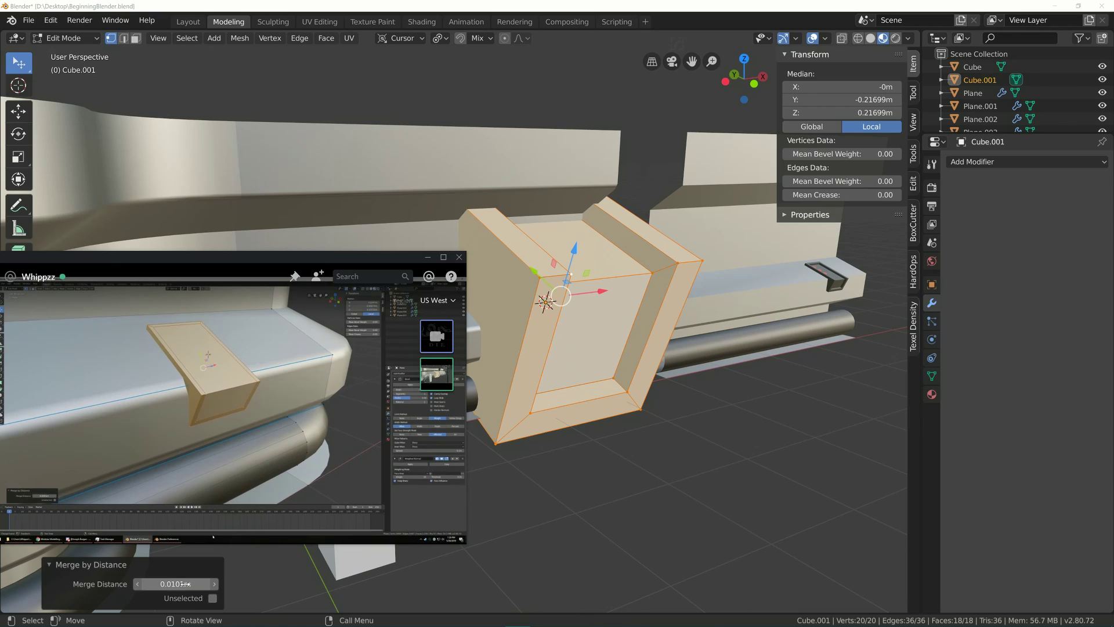
left_click_drag(175, 584, 181, 584)
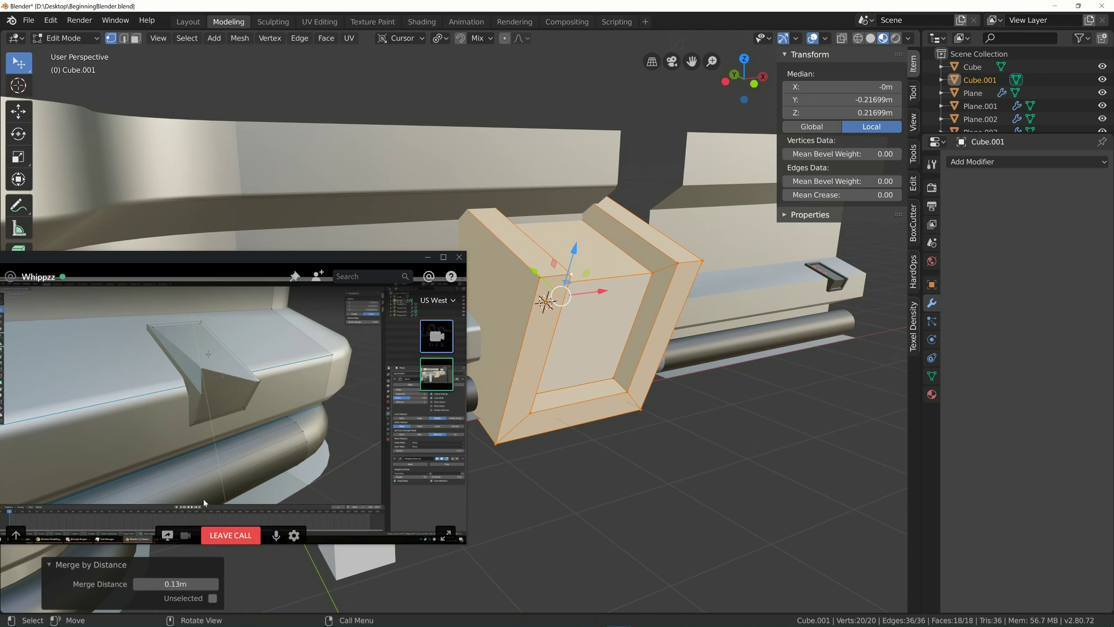
left_click_drag(177, 582, 165, 582)
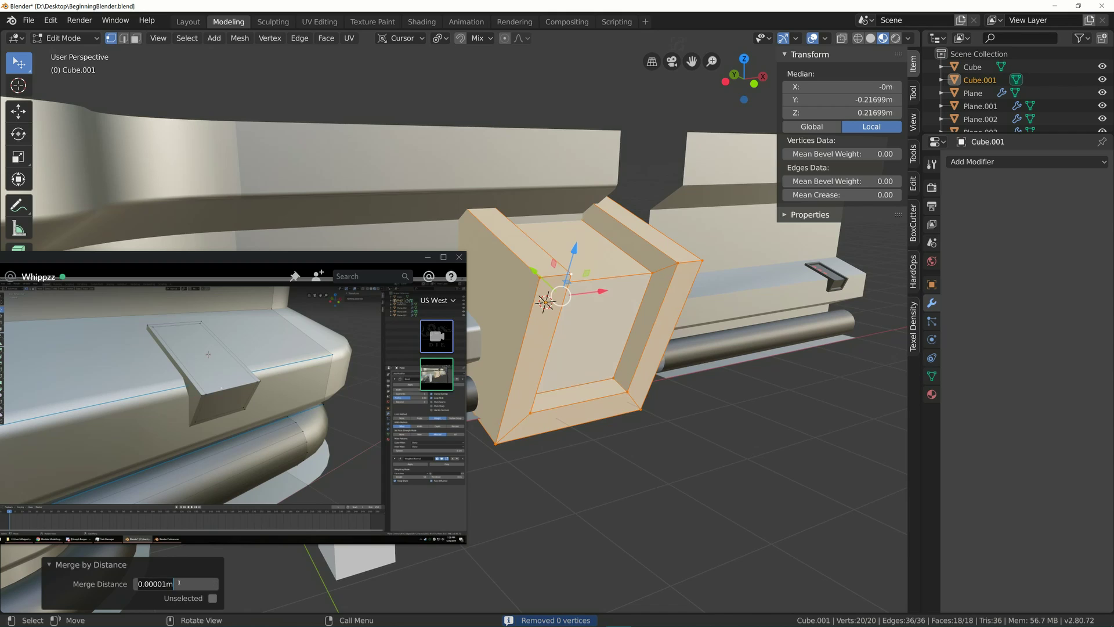
left_click_drag(360, 262, 362, 261)
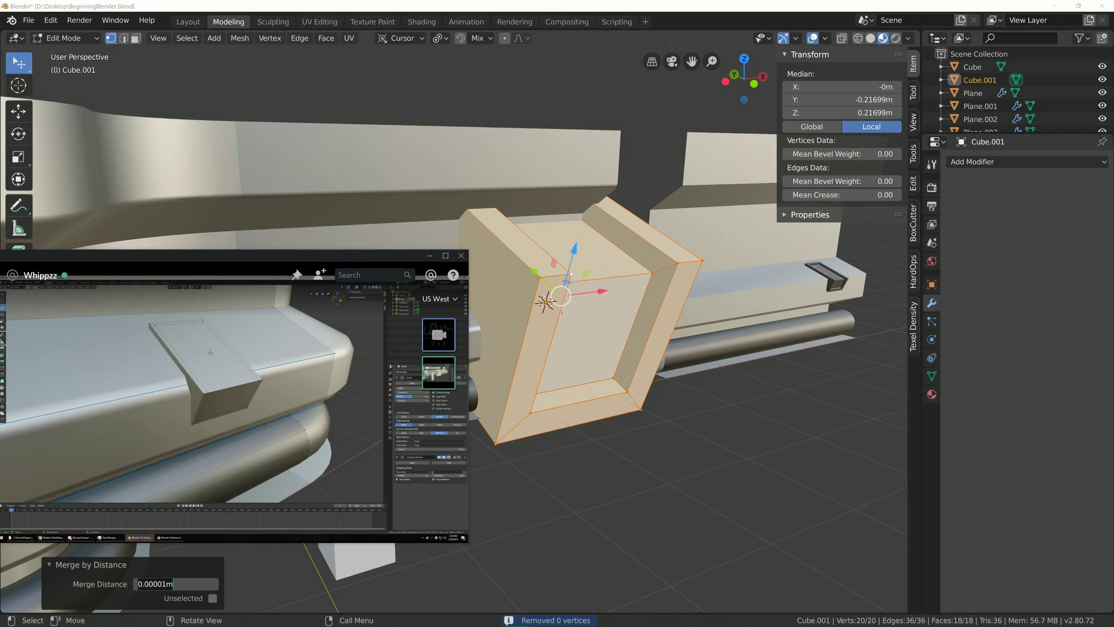
type("3")
left_click(610, 291)
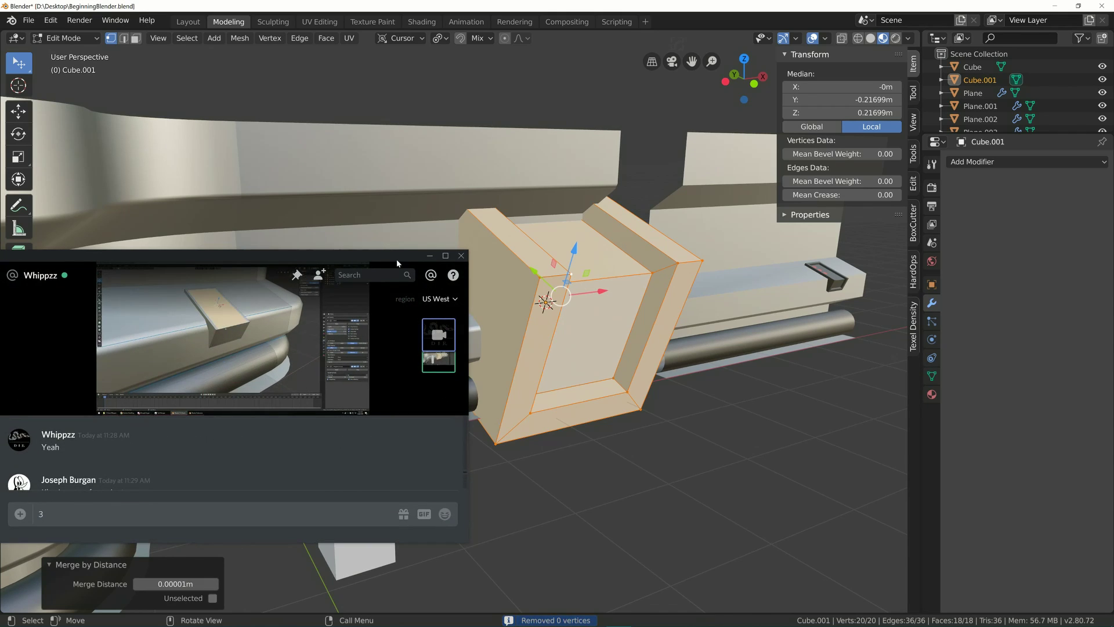
key("BackSpace")
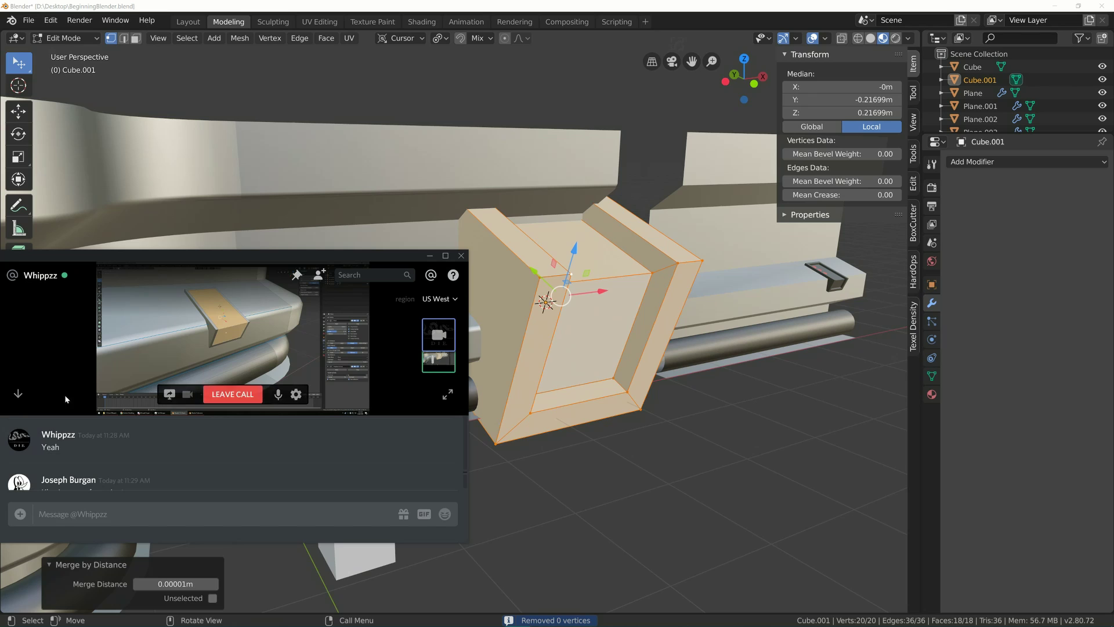
left_click(16, 394)
left_click_drag(290, 263, 273, 263)
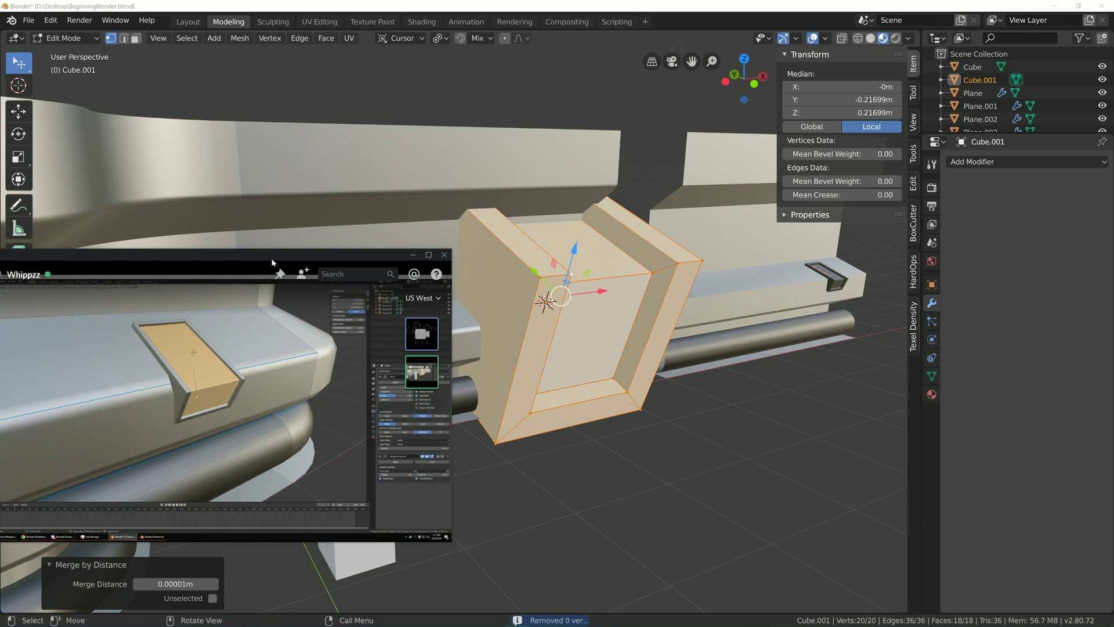
- Switch to face selection, clear the selection and inspect the cube's recess in both Object Mode and Edit Mode
key("3")
key("alt+a")
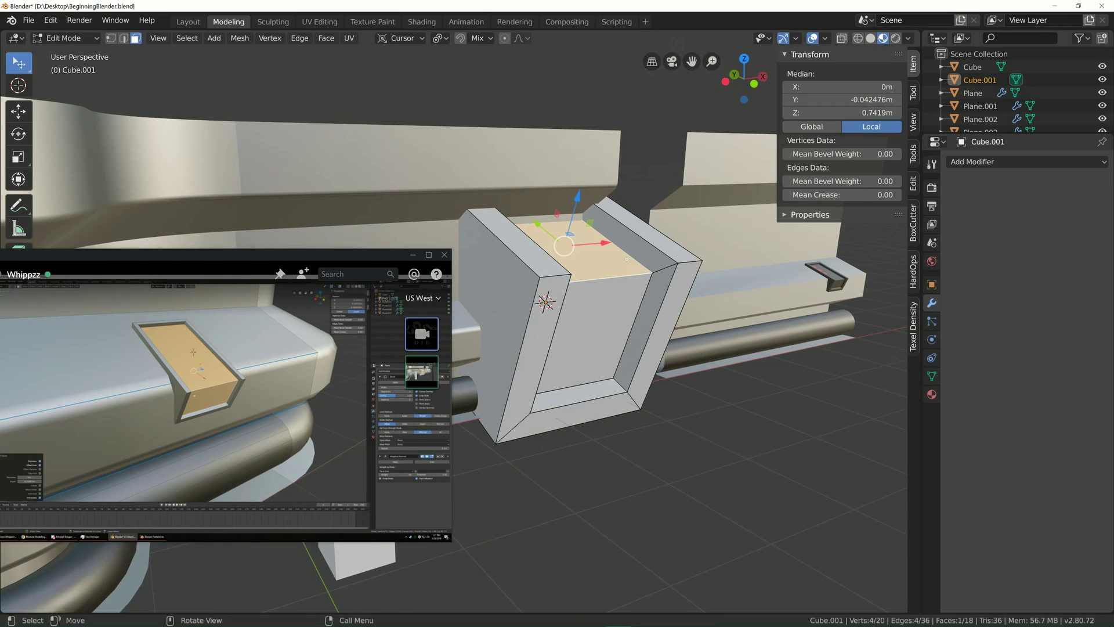
middle_click_drag(581, 275, 545, 303)
key("Tab")
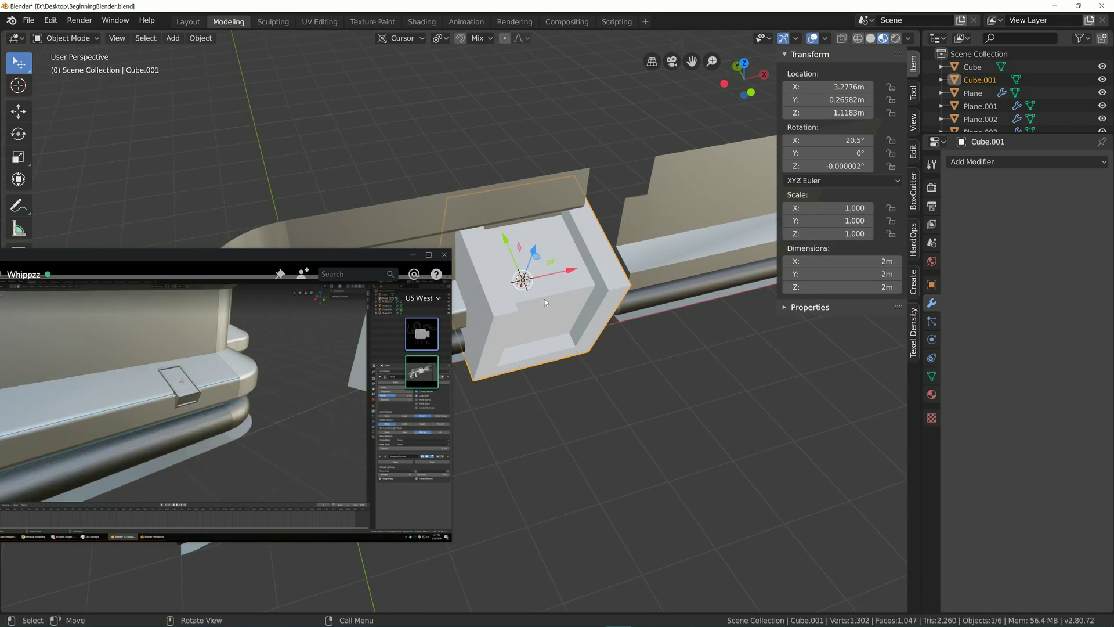
key("Tab")
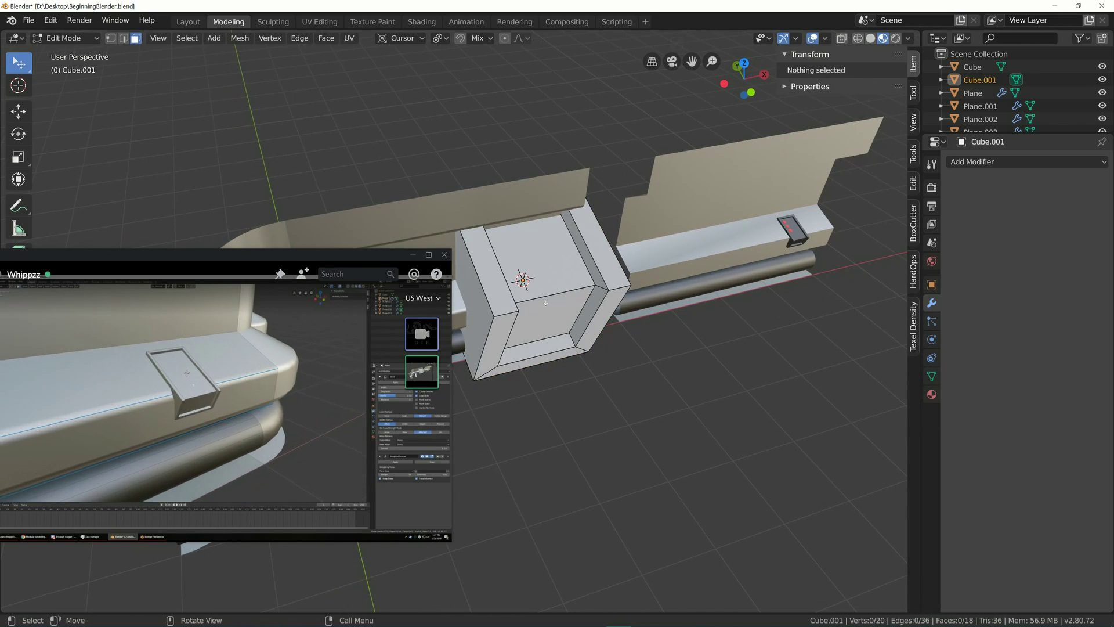
middle_click_drag(548, 299, 566, 287)
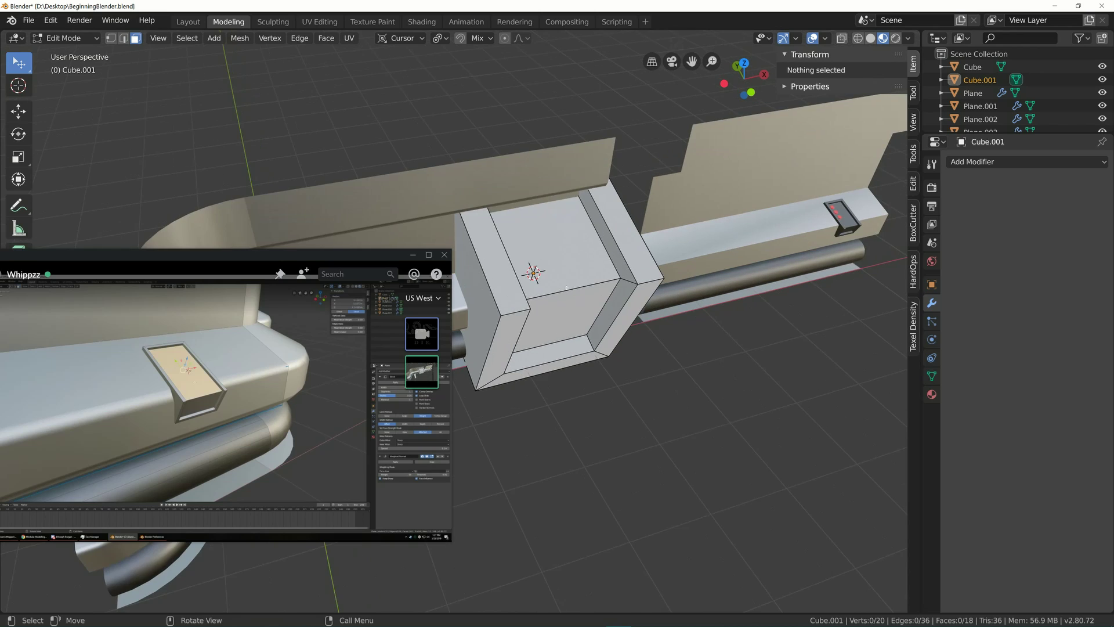
- Select the edge shared by the two recessed faces, frame it and examine the view's pivot, including with a rim edge selected
key("2")
left_click(569, 285)
key("KP_Decimal")
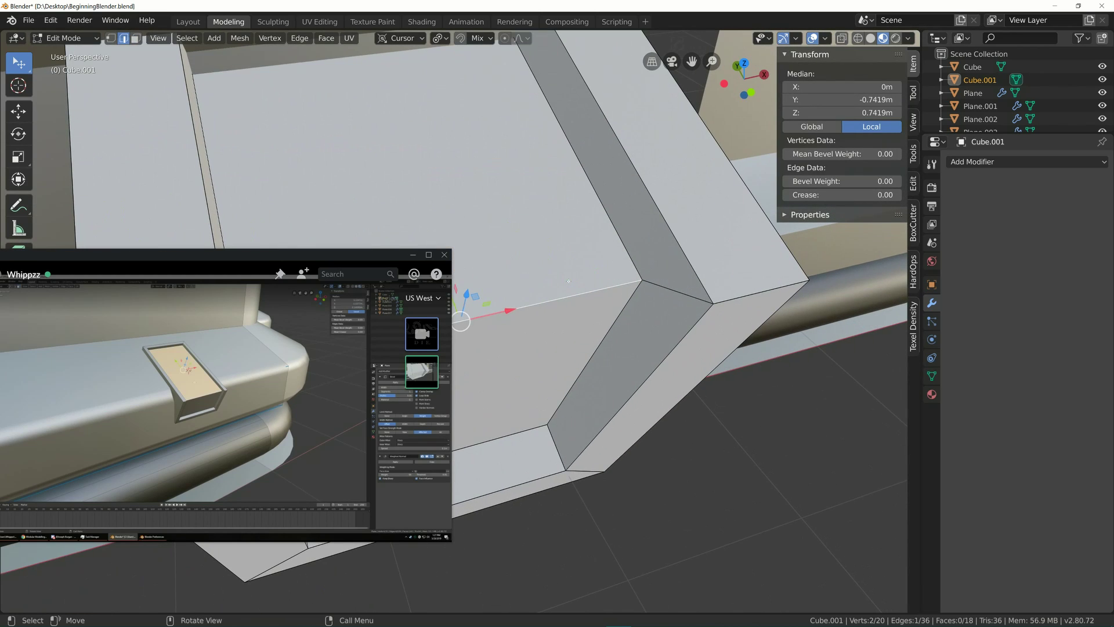
scroll(553, 277, "down", 5)
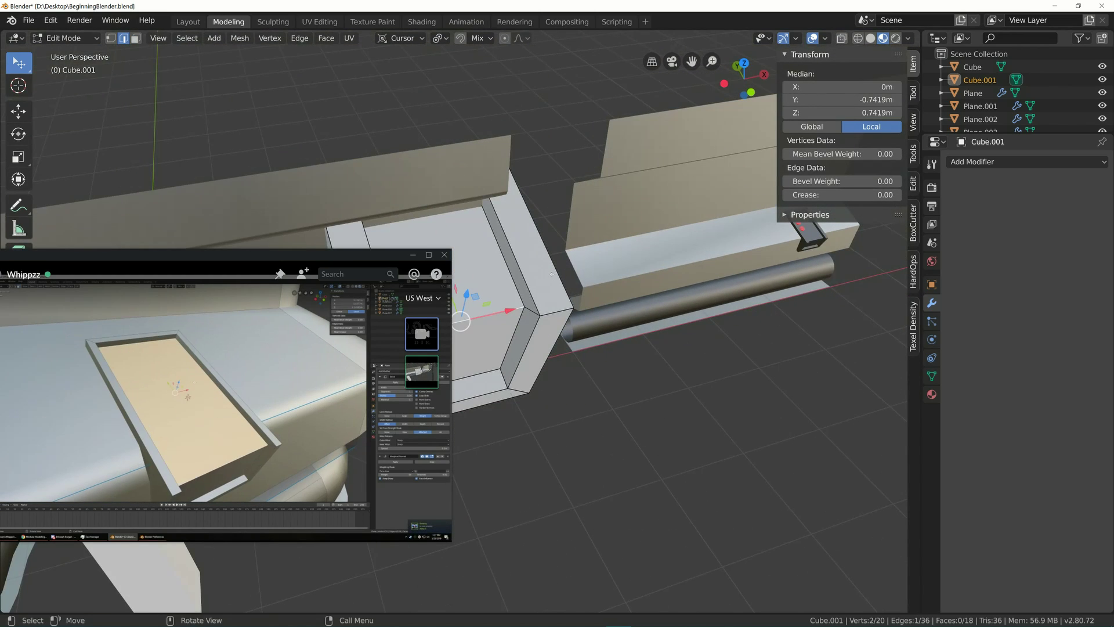
middle_click_drag(554, 277, 604, 265, "shift")
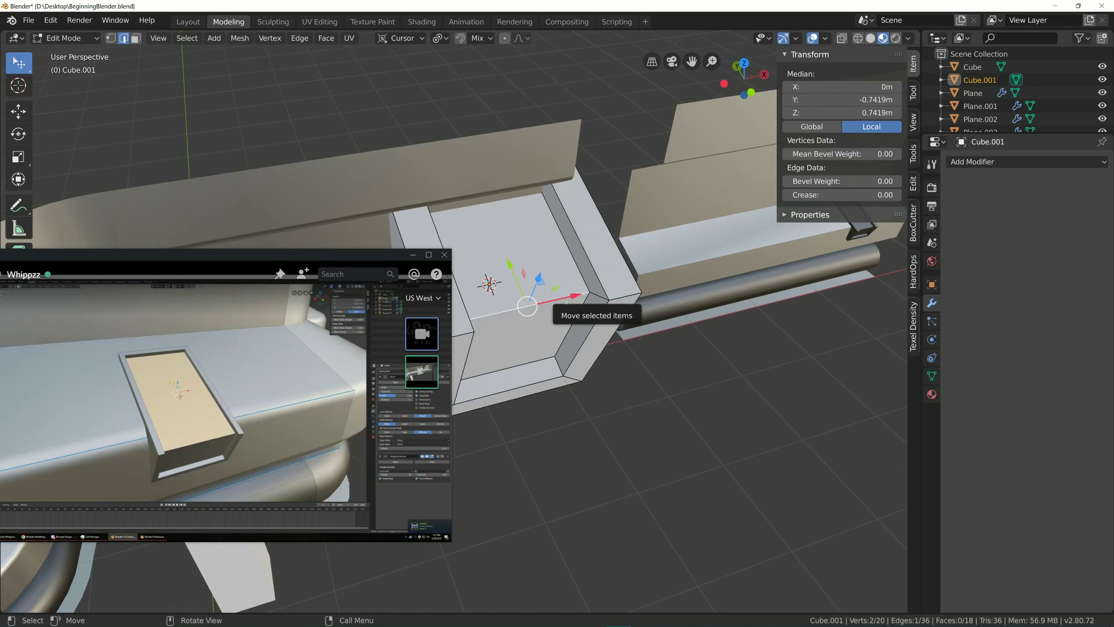
mouse_move(582, 288)
middle_mouse_down()
mouse_move(569, 273)
mouse_move(586, 293)
mouse_move(566, 274)
mouse_move(549, 284)
mouse_move(522, 273)
mouse_move(586, 293)
middle_mouse_up()
left_click(536, 315)
scroll(537, 314, "up", 7)
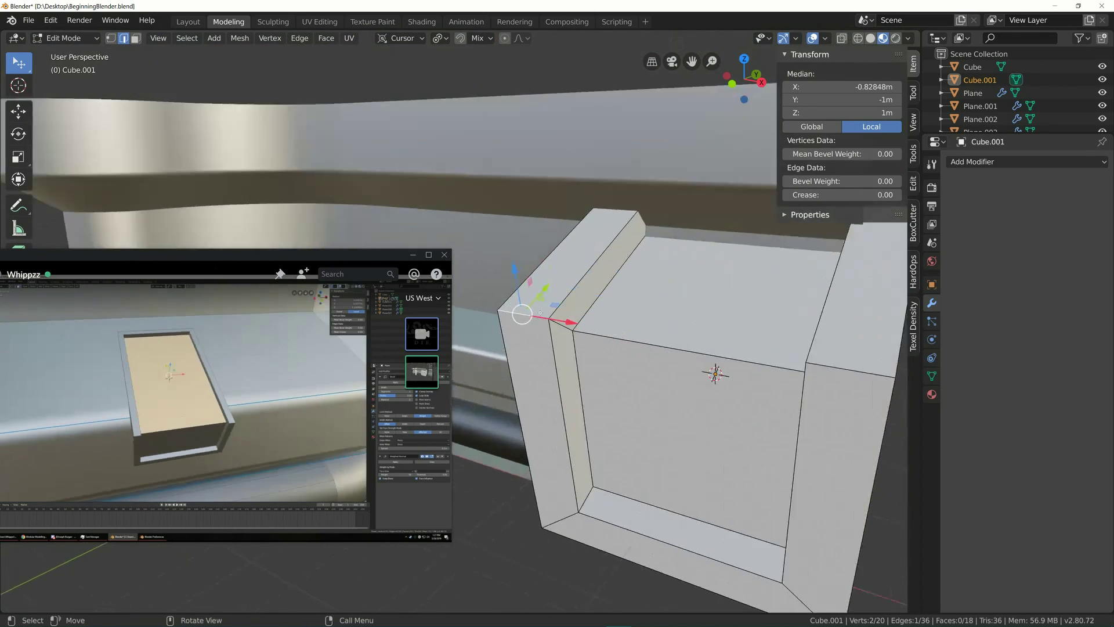
- Clear the edge selection and save the Blender file
scroll(537, 315, "down", 7)
middle_click_drag(522, 315, 615, 336)
left_click(577, 318)
key("ctrl+s")
- Enable Orbit Around Selection in the navigation preferences and close the Preferences window
left_click(28, 20)
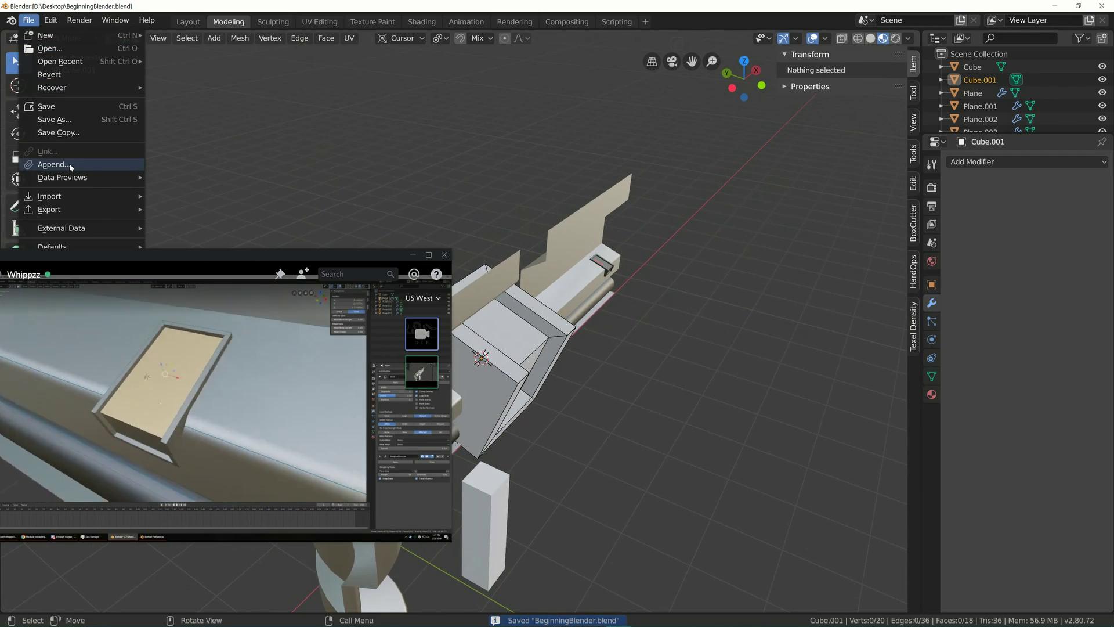
mouse_move(51, 20)
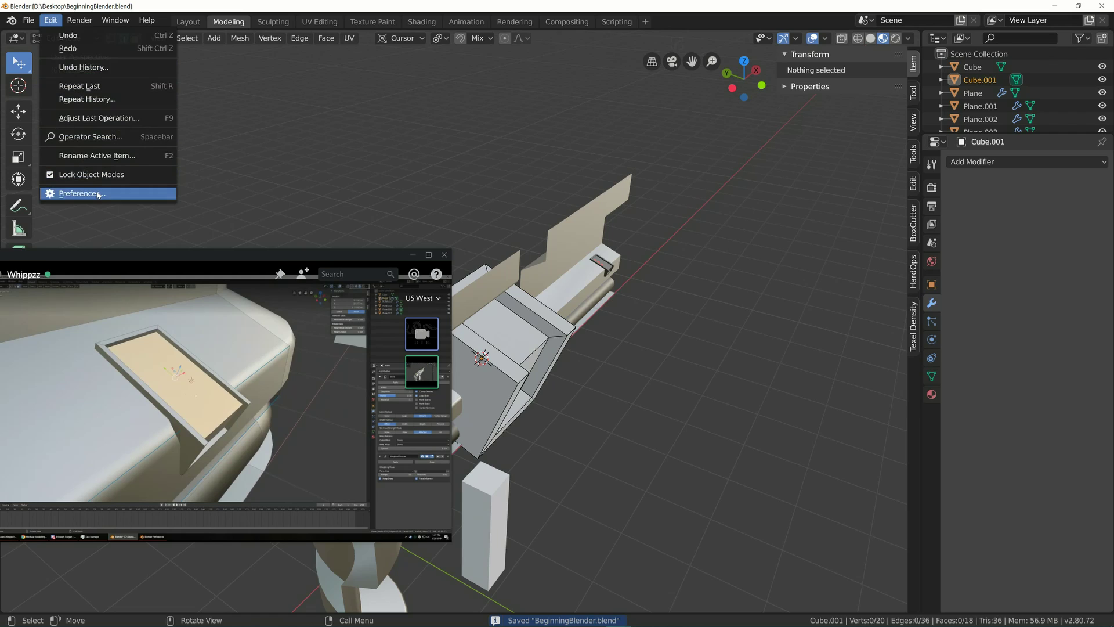
left_click(97, 195)
left_click_drag(62, 30, 457, 68)
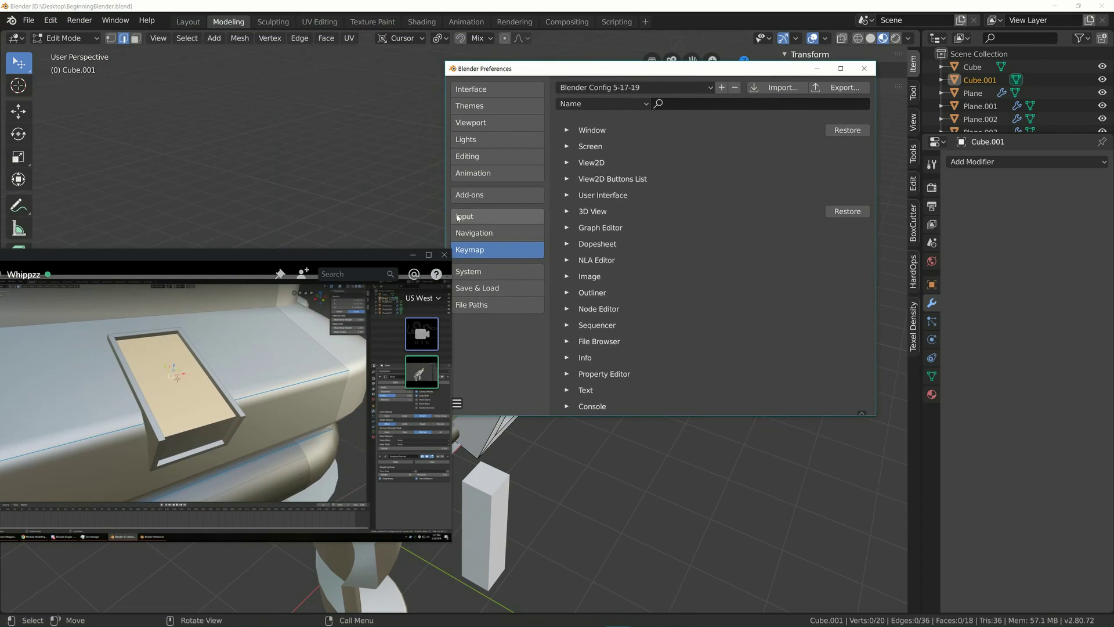
left_click(467, 233)
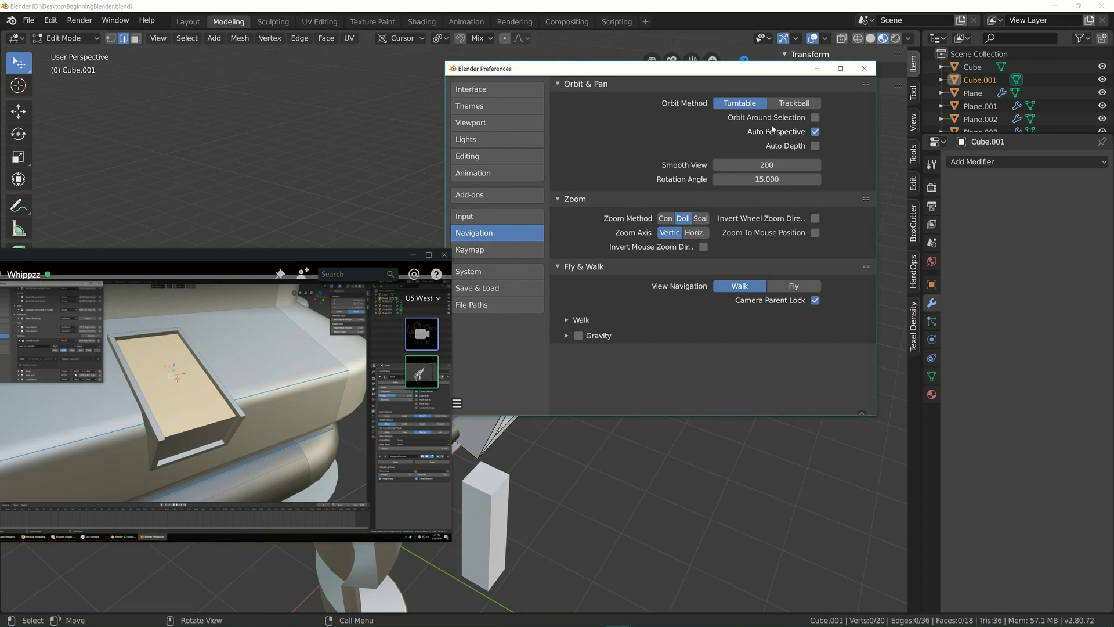
left_click(815, 120)
left_click_drag(726, 67, 542, 161)
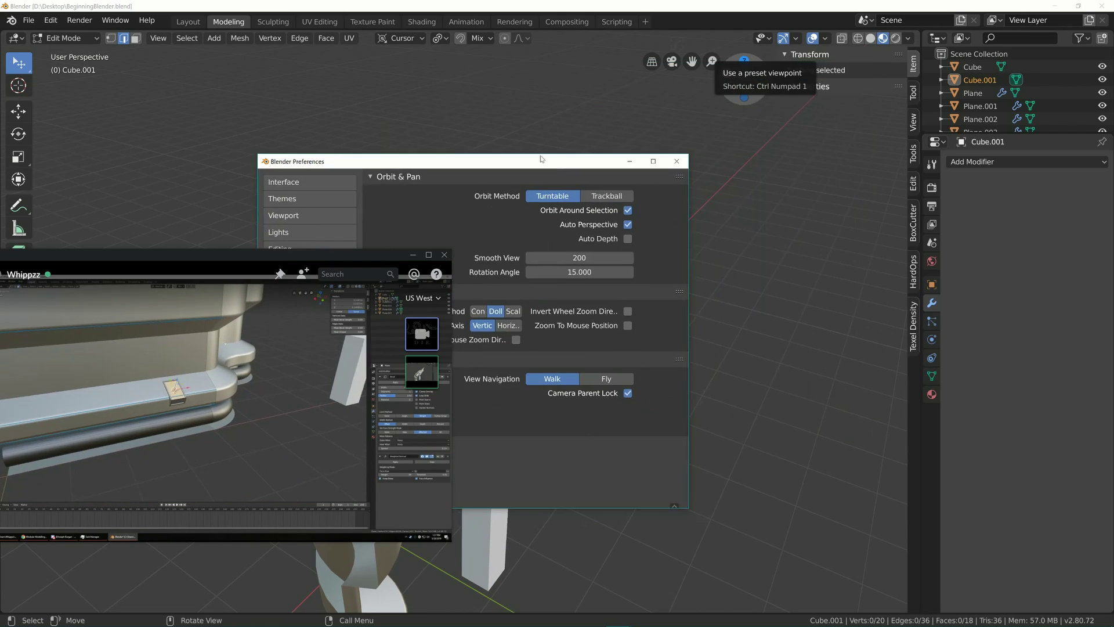
left_click(680, 162)
- Test orbiting around different selected faces of the cube, ending with the recessed front face selected and framed
left_click(532, 337)
key("3")
left_click(519, 335)
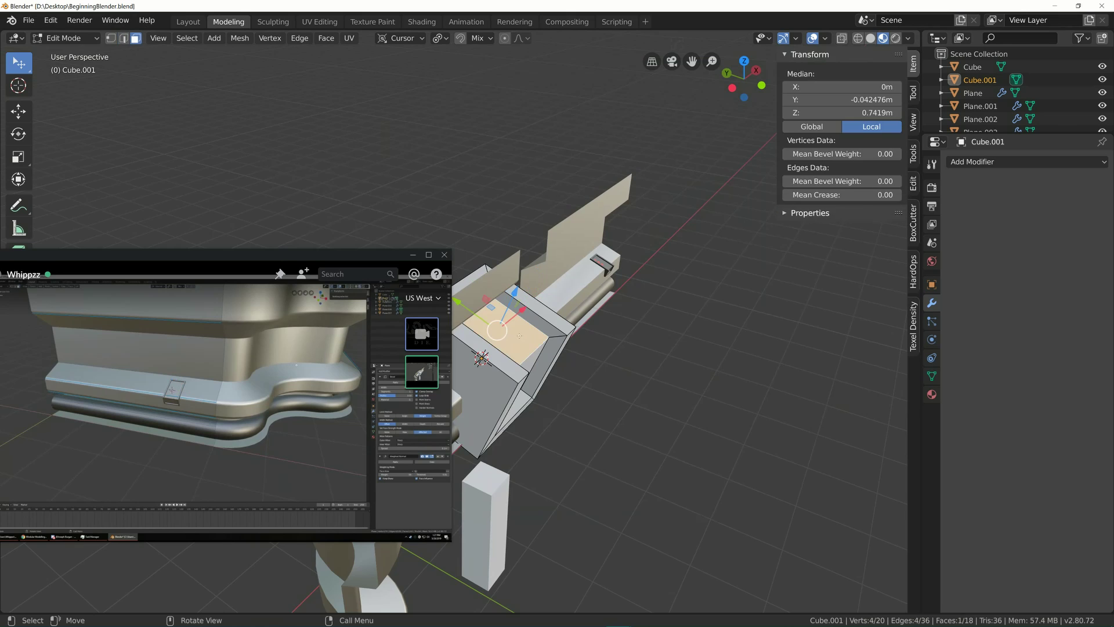
middle_click_drag(619, 340, 668, 325)
left_click(513, 252)
scroll(667, 325, "down", 4)
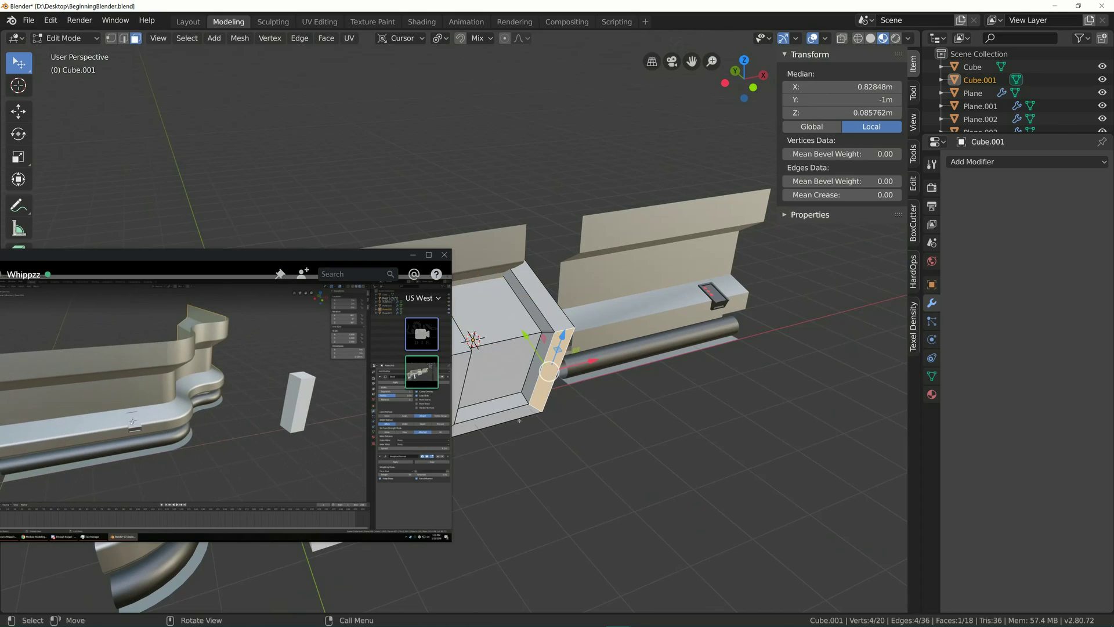
middle_click_drag(519, 420, 646, 315)
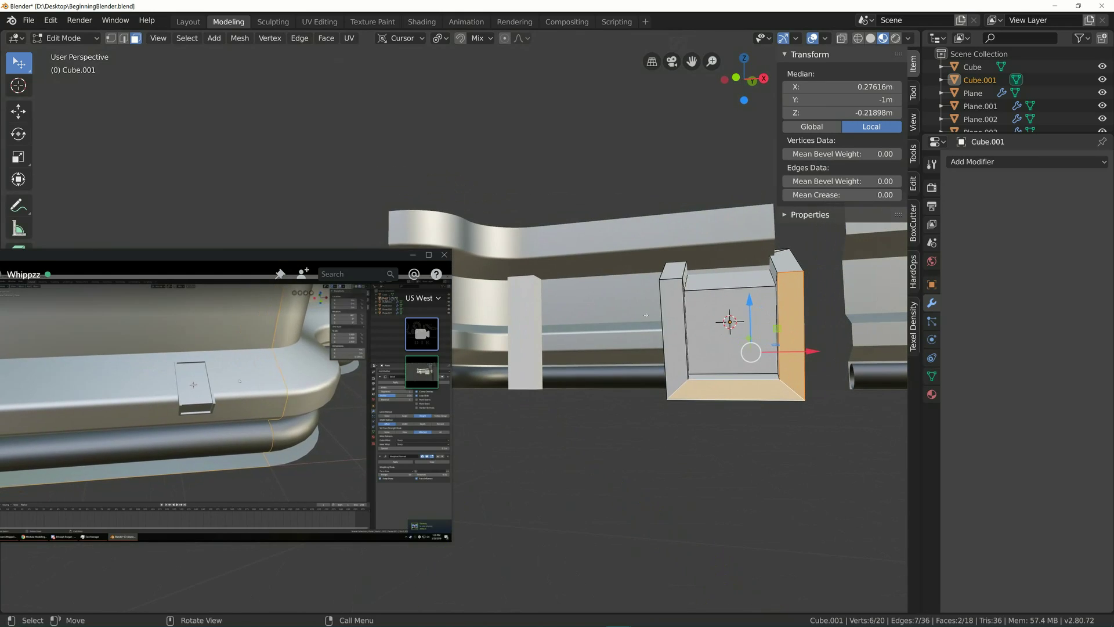
left_click(728, 342)
key("KP_Decimal")
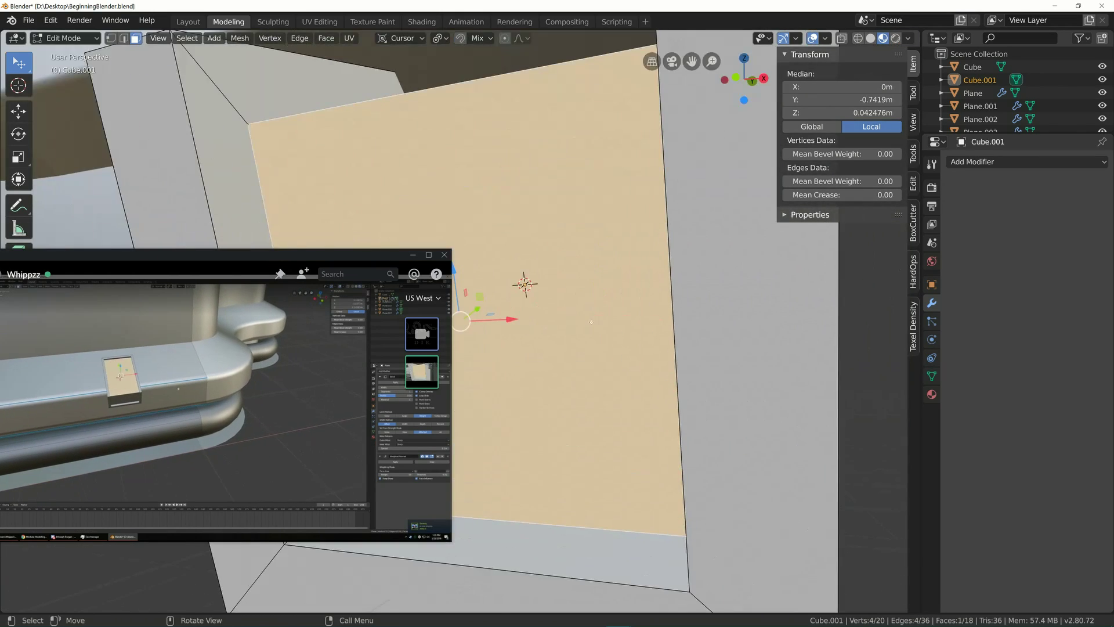
- Save the Blender file and look over the recessed cube against the surrounding wall trim pieces
scroll(591, 322, "down", 6)
middle_click_drag(592, 322, 618, 324)
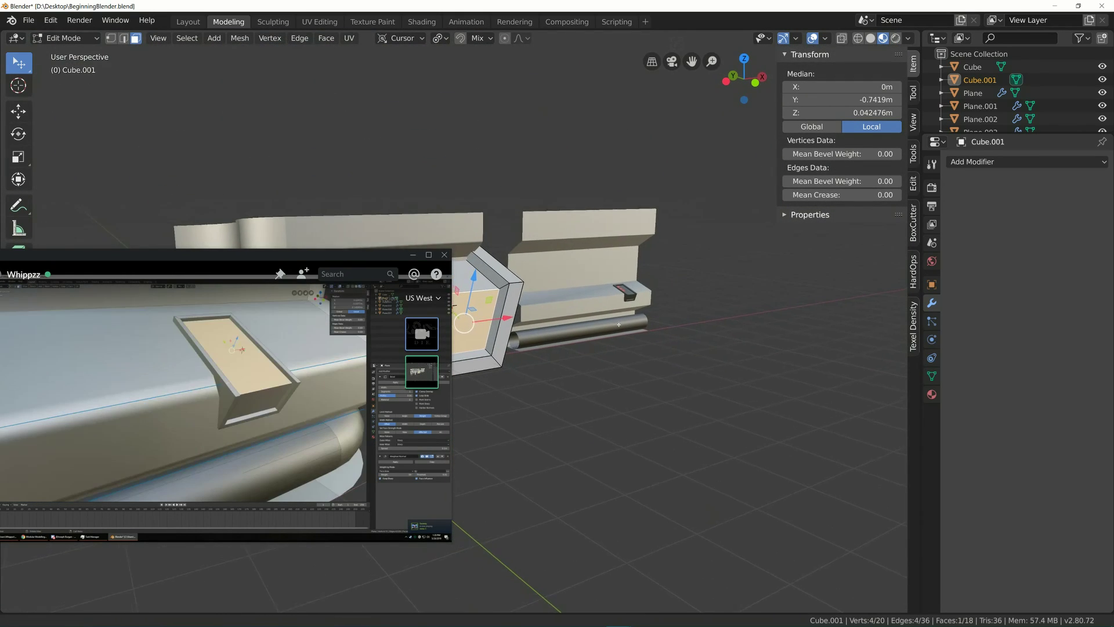
key("ctrl+s")
scroll(637, 328, "up", 3)
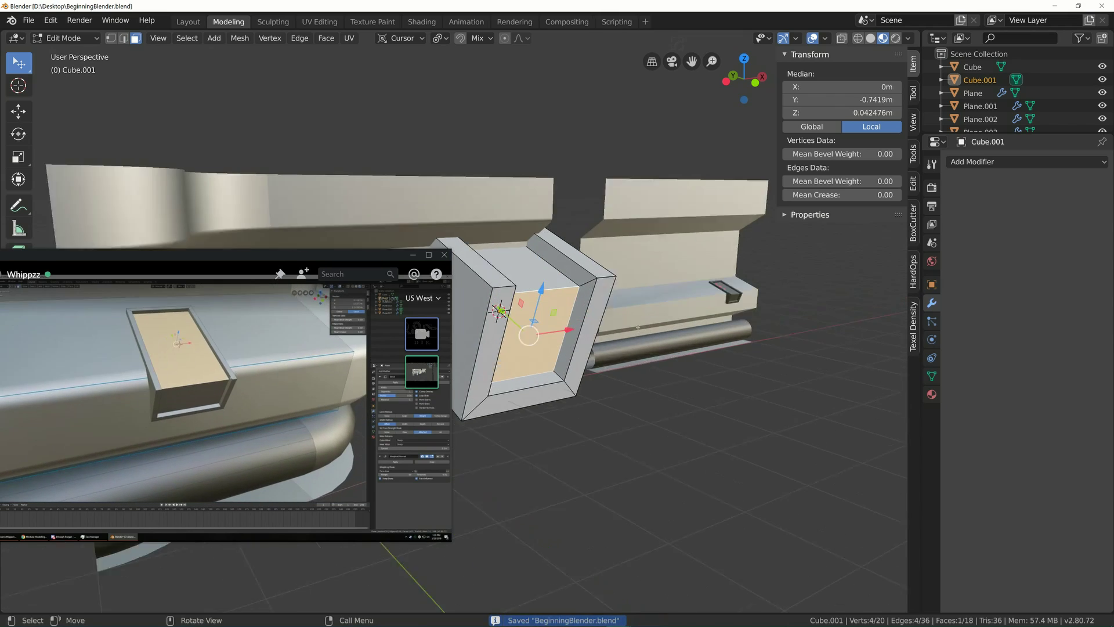
middle_click_drag(638, 328, 687, 318)
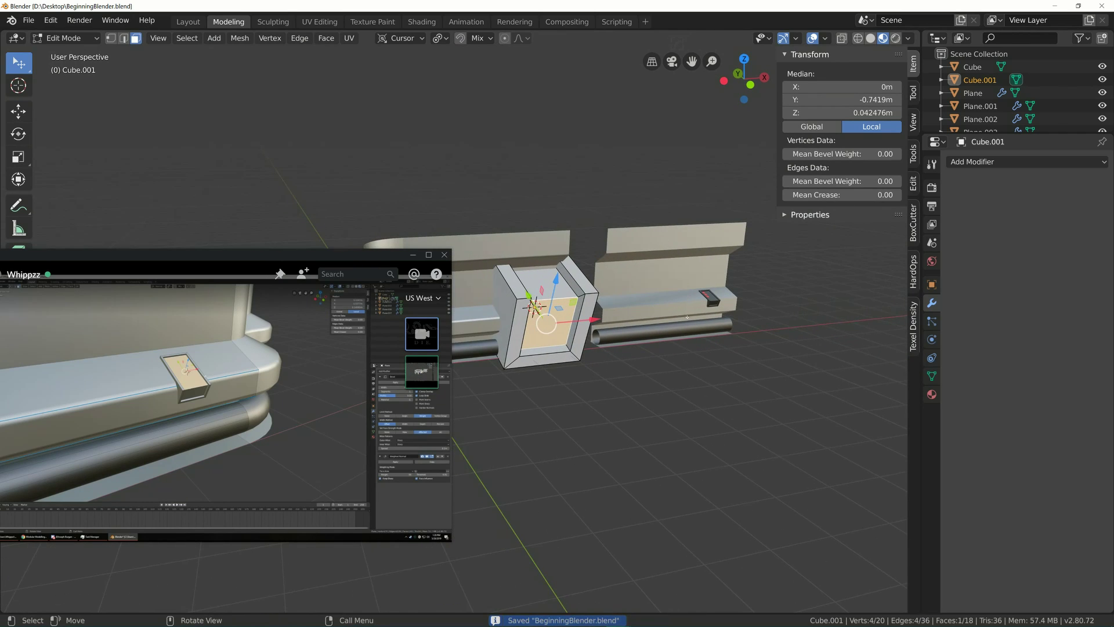
scroll(687, 318, "up", 3)
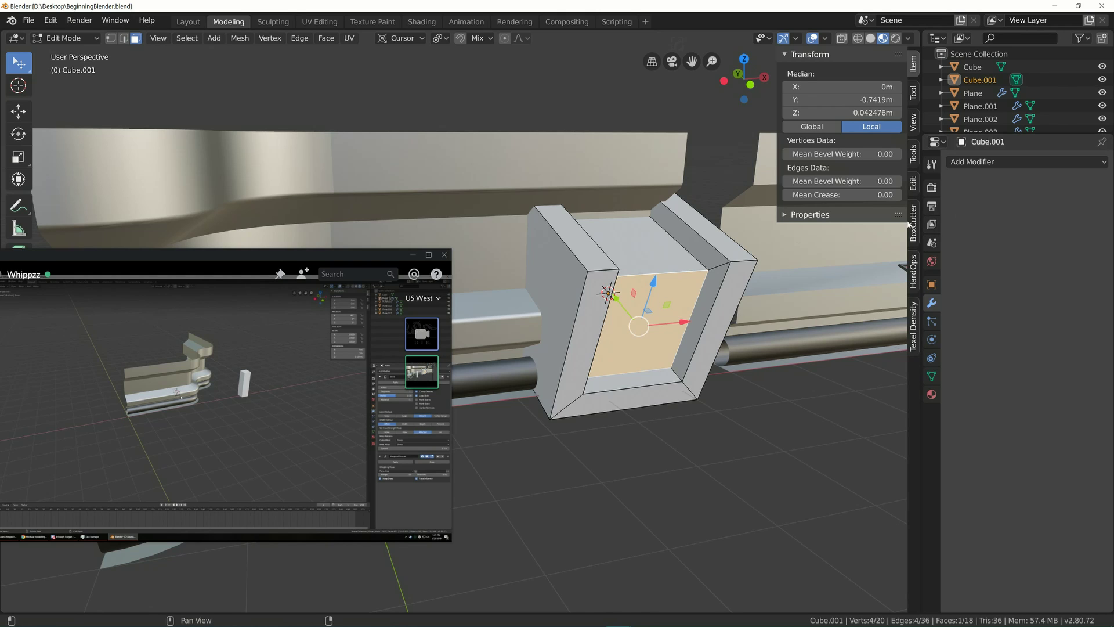
middle_click_drag(653, 268, 600, 256)
key("ctrl+s")
key("ctrl+s")
scroll(595, 202, "down", 3)
scroll(600, 255, "up", 3)
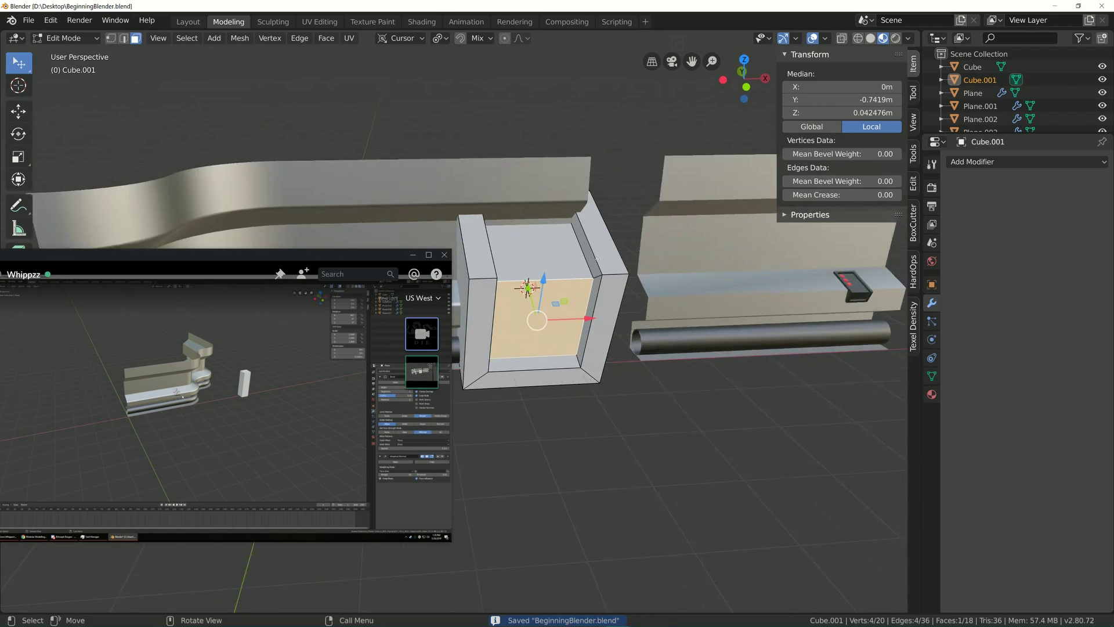
- Clear the cube's face selection and return to Object Mode
key("alt+a")
middle_click_drag(501, 172, 635, 169, "shift")
key("Tab")
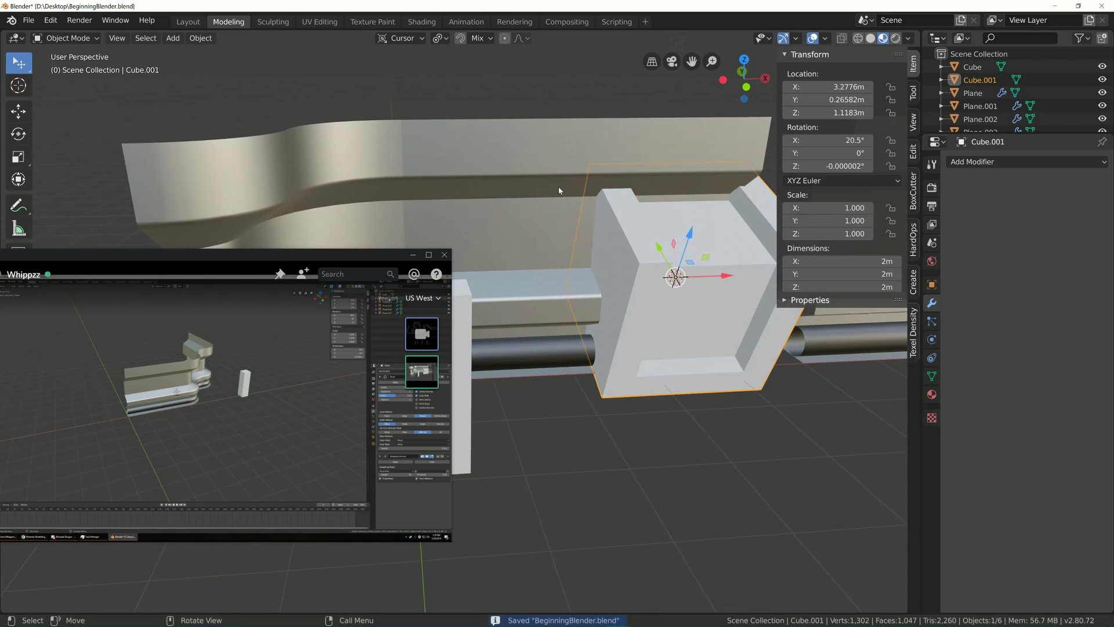
- Check the curved corner and straight trim pieces by selecting each, clear the selection and save the Blender file
left_click(539, 184)
left_click(335, 178)
scroll(301, 208, "down", 4)
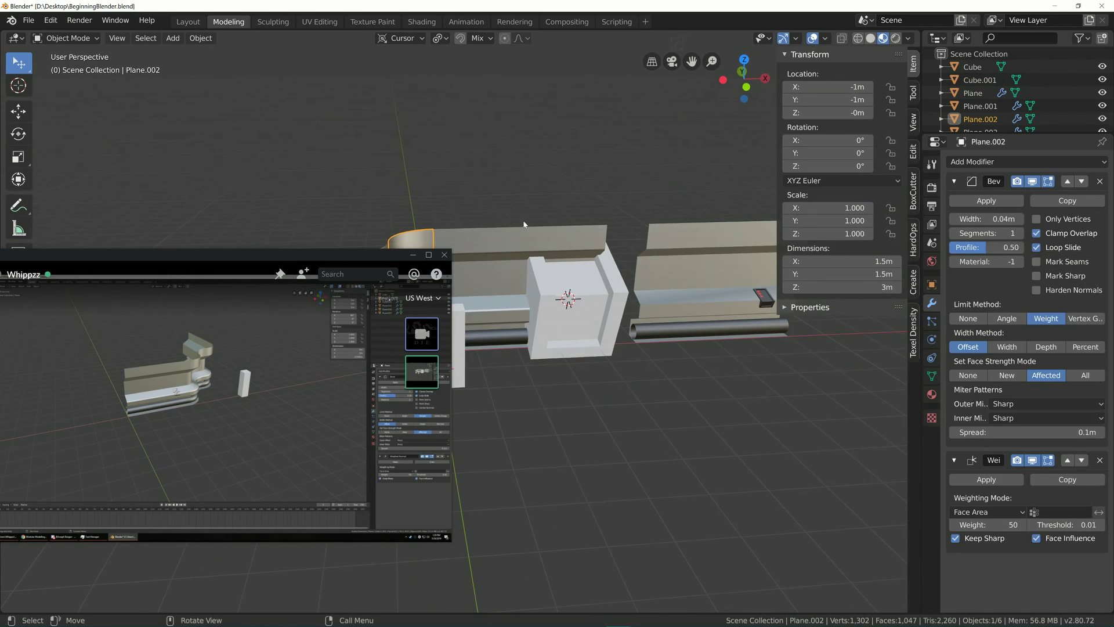
scroll(525, 223, "up", 4)
left_click(542, 184)
key("alt+a")
middle_click_drag(547, 212, 458, 194, "shift")
key("ctrl+s")
- Select the straight trim section behind the cube, save the Blender file, and select the recessed cube
scroll(459, 197, "down", 5)
left_click(460, 237)
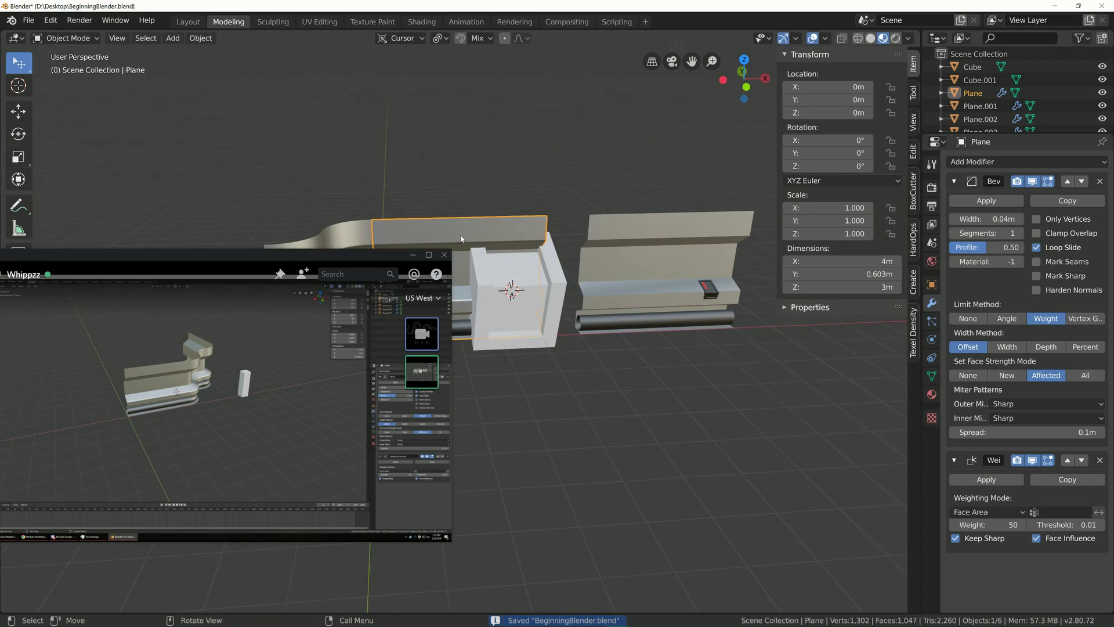
middle_click_drag(461, 240, 561, 262)
key("ctrl+s")
scroll(522, 209, "up", 4)
scroll(562, 262, "down", 3)
left_click(589, 305)
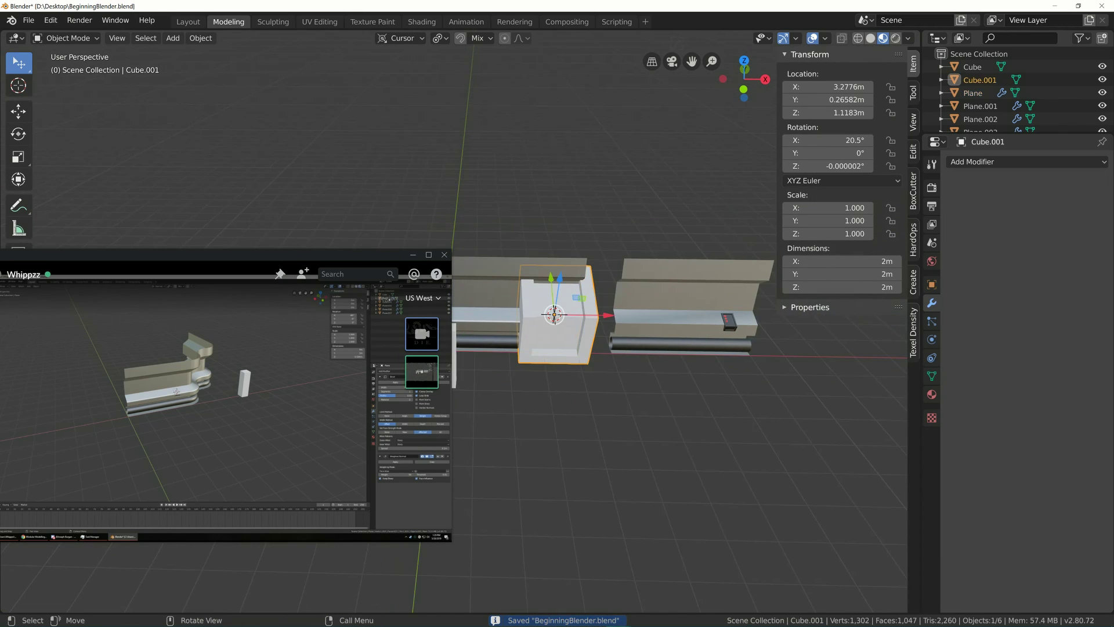
- Resize and reposition the Discord call window, expanding its chat area and collapsing it again
left_click_drag(212, 250, 213, 229)
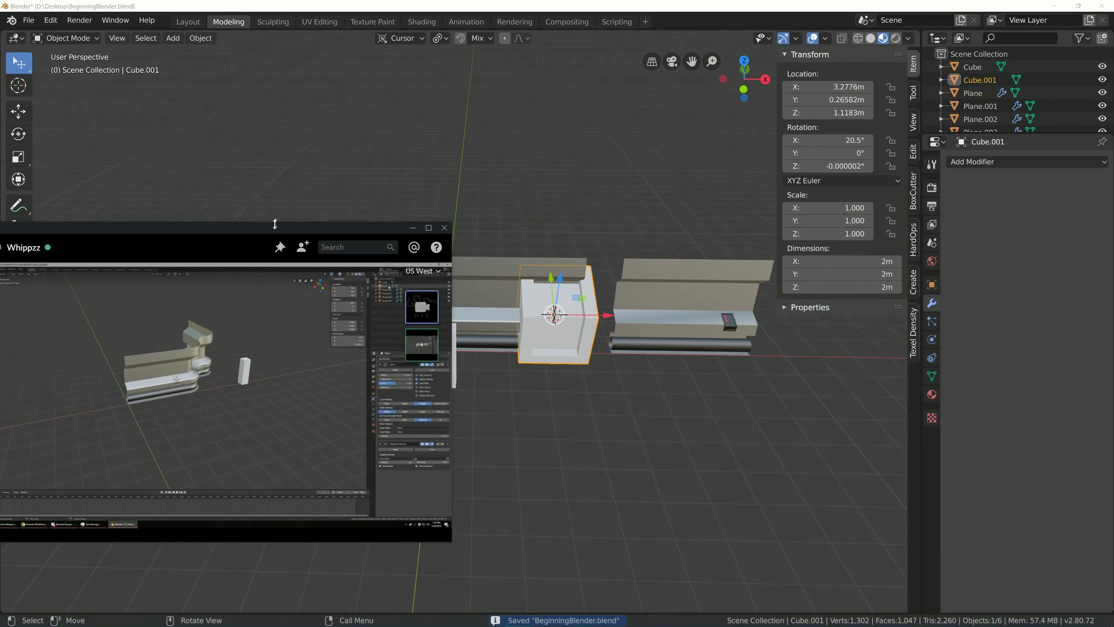
left_click_drag(291, 222, 345, 194)
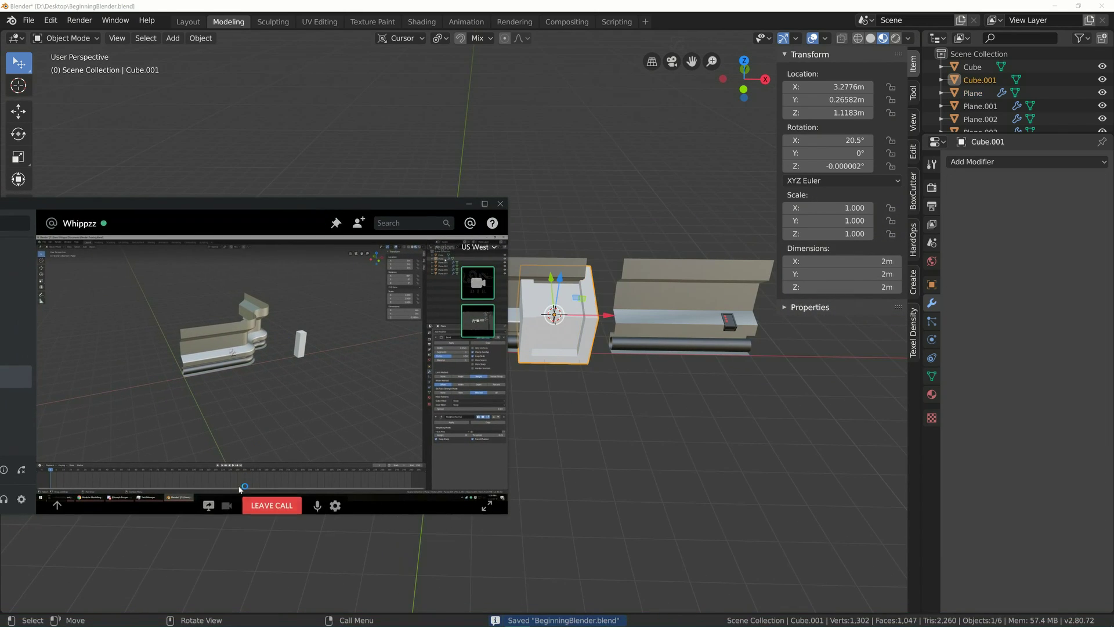
left_click(57, 504)
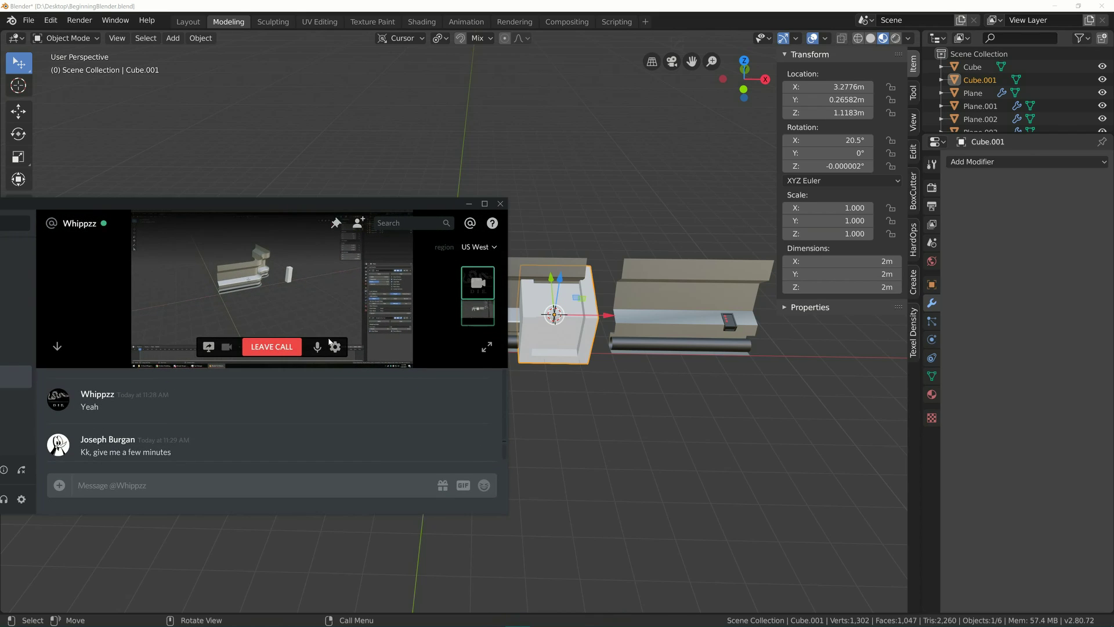
left_click_drag(397, 199, 397, 160)
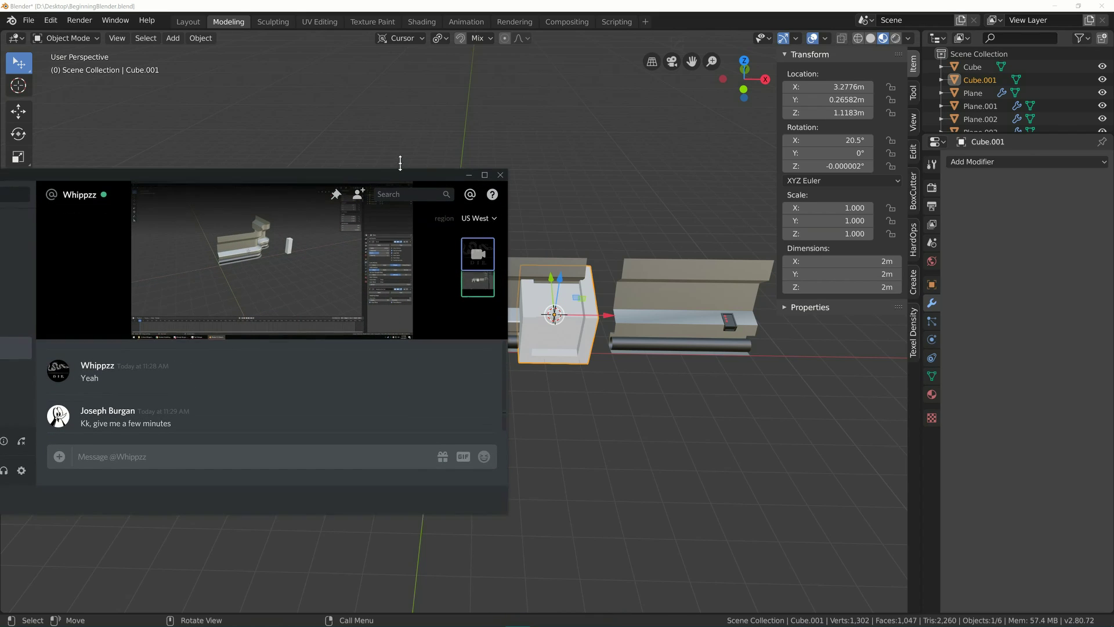
left_click(64, 330)
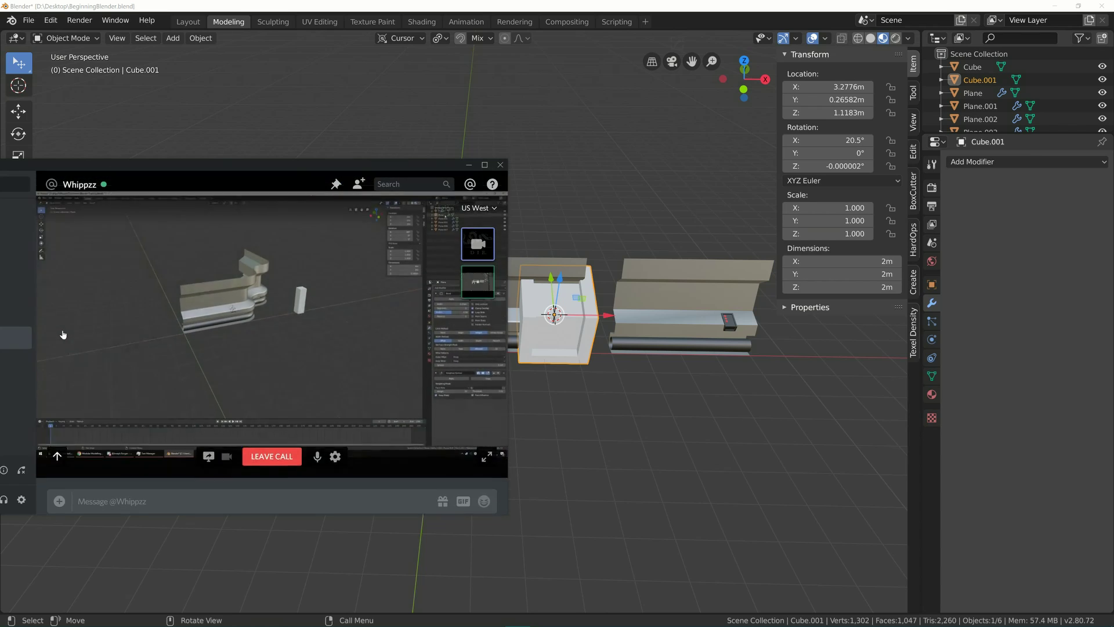
left_click_drag(284, 162, 270, 297)
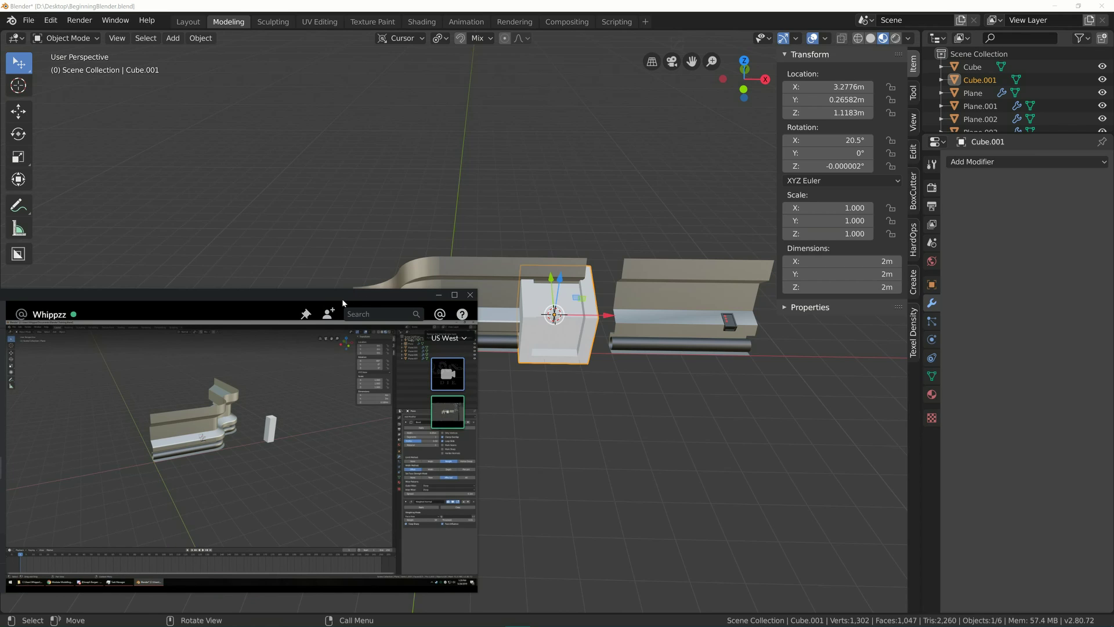
left_click_drag(343, 298, 346, 295)
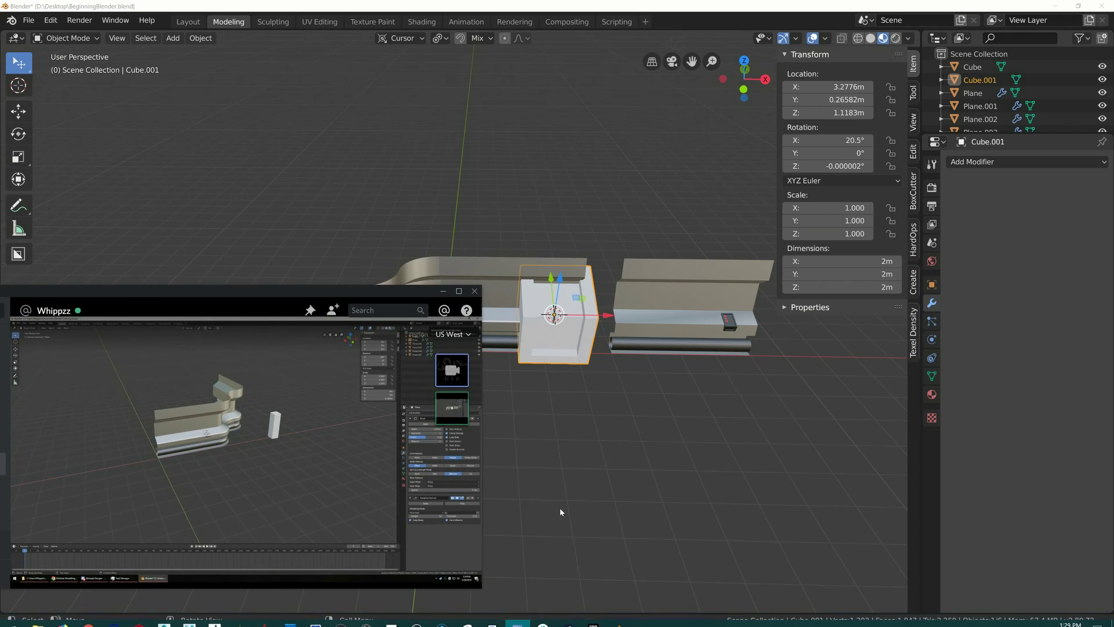
- Select the trim section carrying the ledge block, enter and leave Edit Mode, deselect it and save the Blender file
middle_click_drag(560, 507, 540, 413)
left_click(568, 445)
scroll(569, 445, "up", 4)
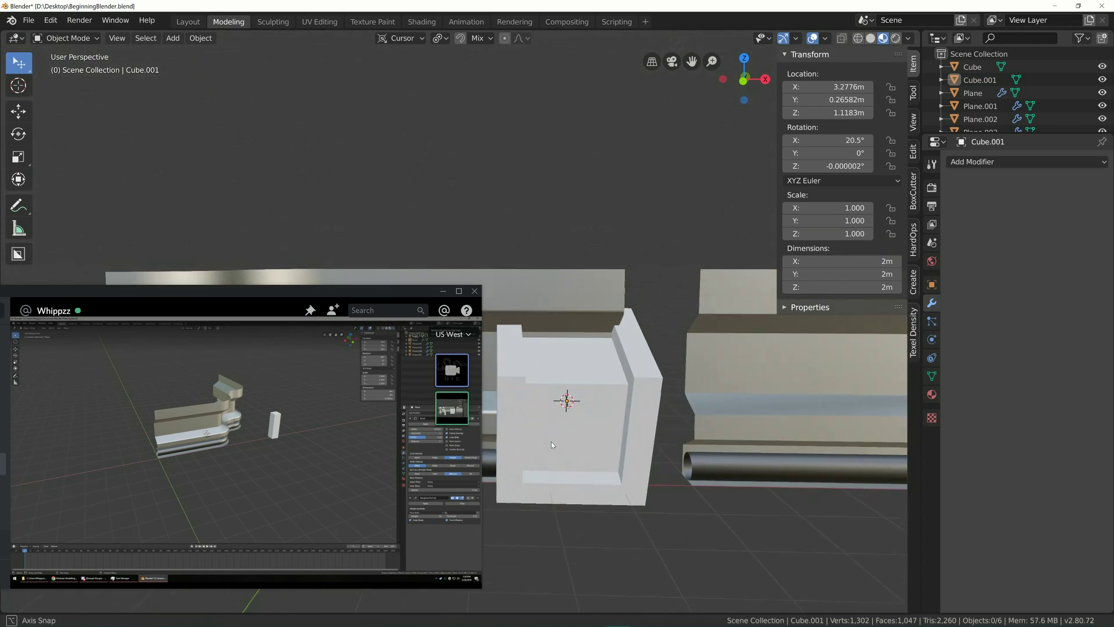
middle_click_drag(697, 446, 511, 459, "shift")
left_click(511, 460)
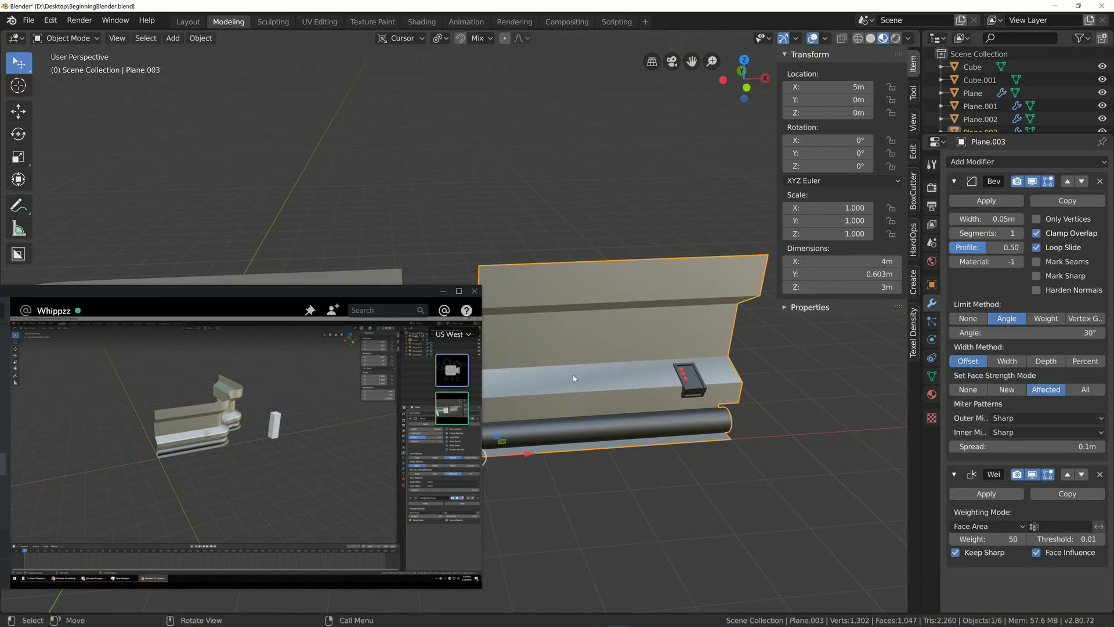
key("Tab")
middle_click_drag(617, 435, 708, 377, "shift")
scroll(685, 424, "down", 2)
key("Tab")
left_click(660, 416)
key("ctrl+s")
scroll(649, 400, "up", 3)
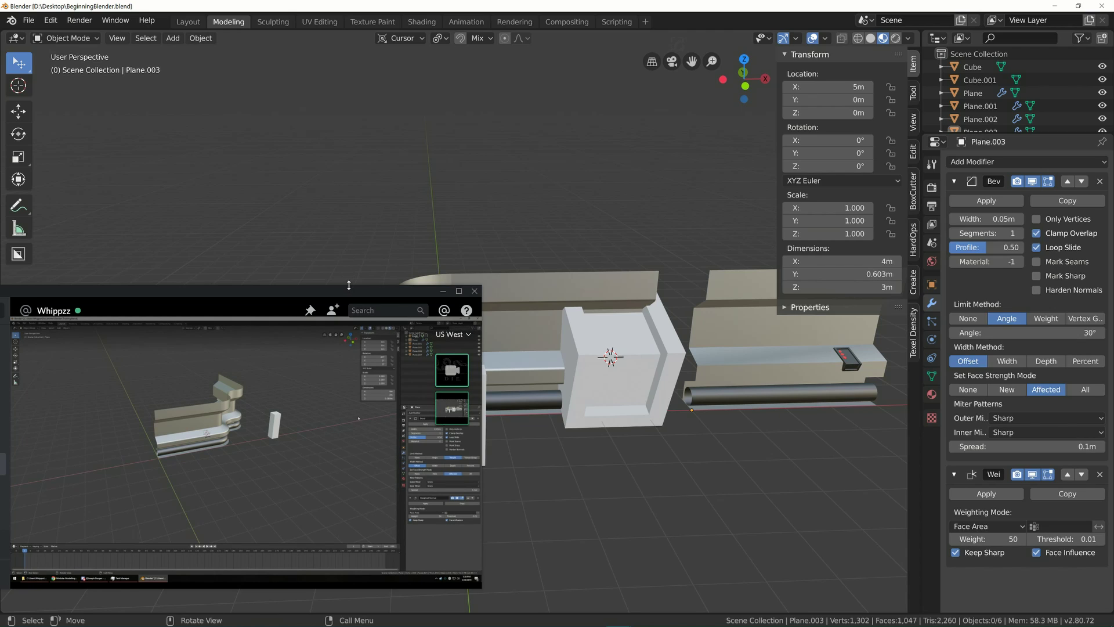
- Shift the Discord call window slightly and save the Blender file again
left_click_drag(350, 288, 342, 279)
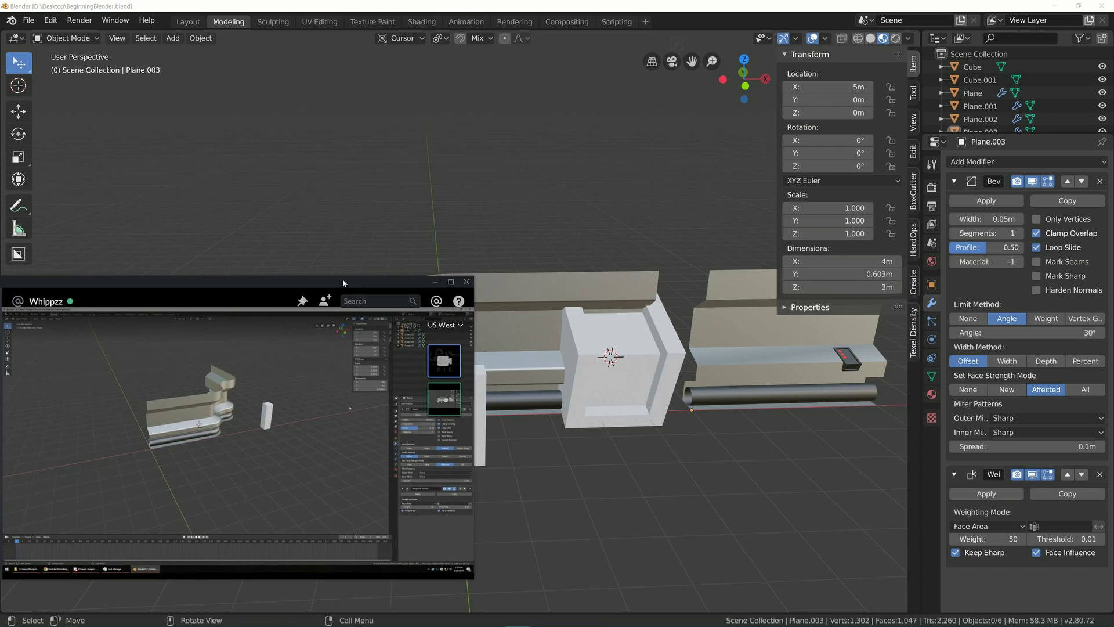
middle_click_drag(453, 273, 521, 321)
scroll(536, 271, "down", 3)
key("ctrl+s")
- Select both curved corner trim pieces and move them -1 m along the X axis, away from the straight section
left_click(520, 320)
left_click(502, 388, "shift")
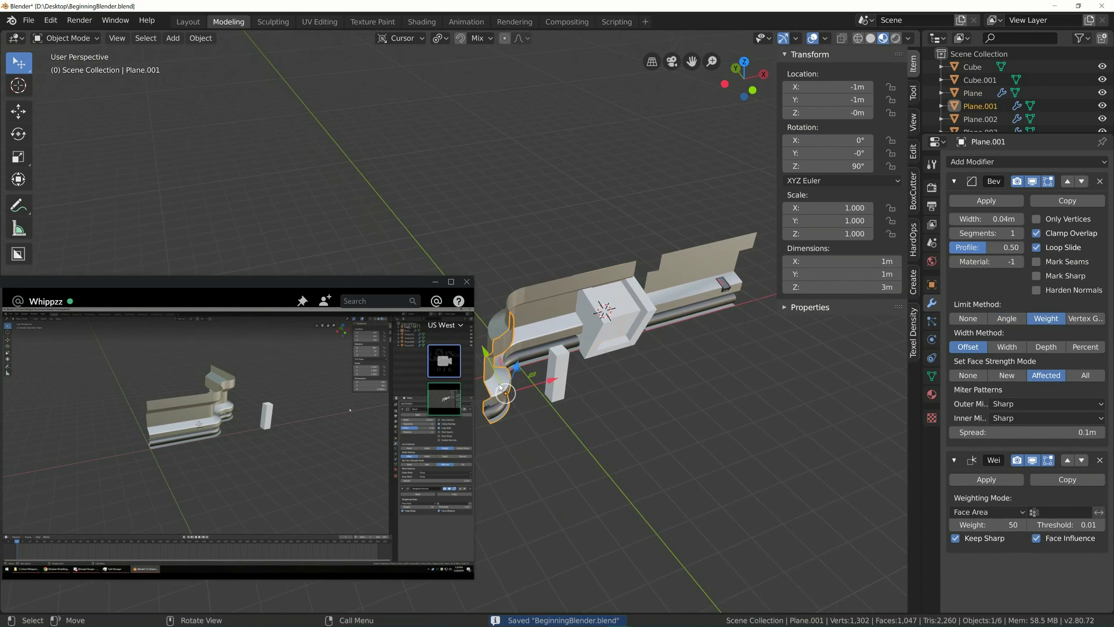
middle_click_drag(502, 387, 505, 348)
left_click(506, 317, "shift")
type("gx")
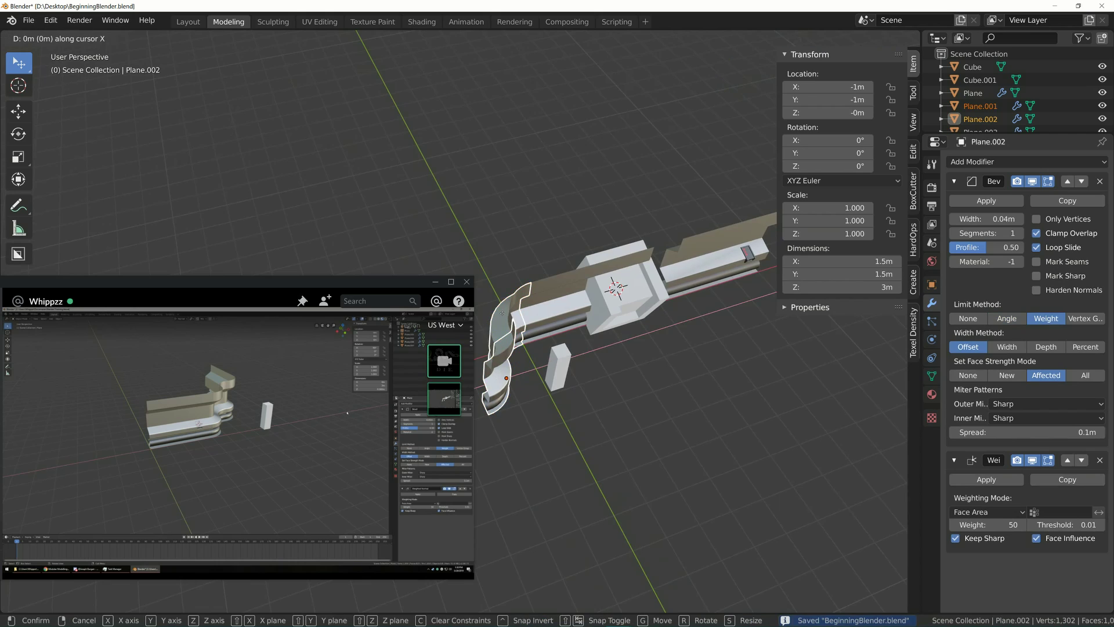
type("-1")
key("Return")
- Move the outermost corner trim piece another -1 m along the X axis, clear the selection and save the Blender file
middle_click_drag(561, 342, 522, 383)
left_click(519, 395)
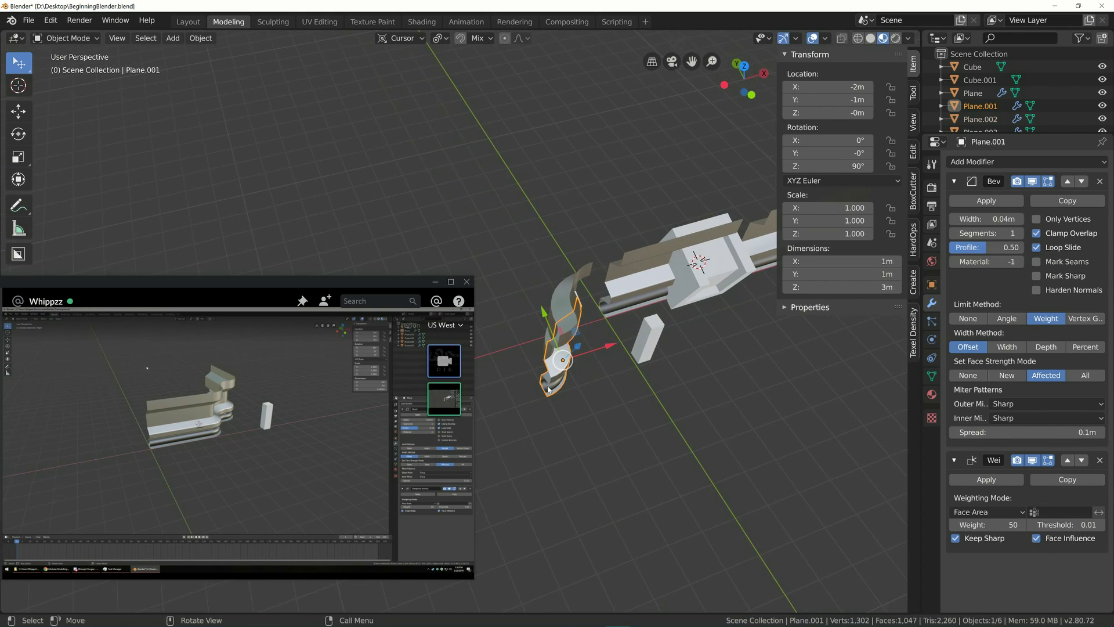
type("gx-1")
key("Return")
key("alt+a")
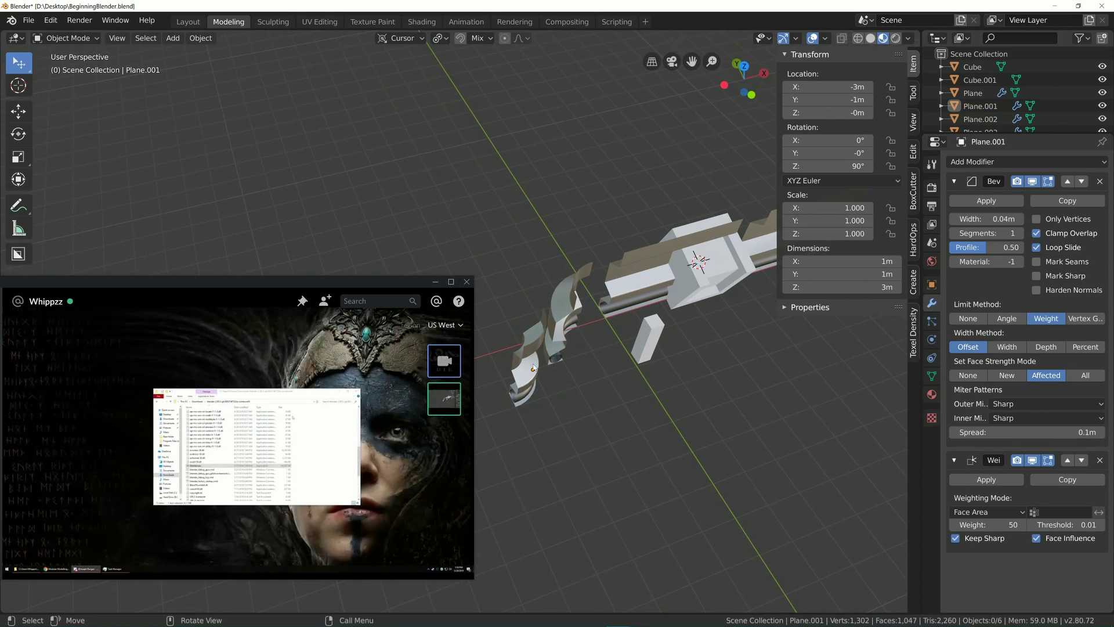
key("ctrl+s")
middle_click_drag(574, 372, 529, 360)
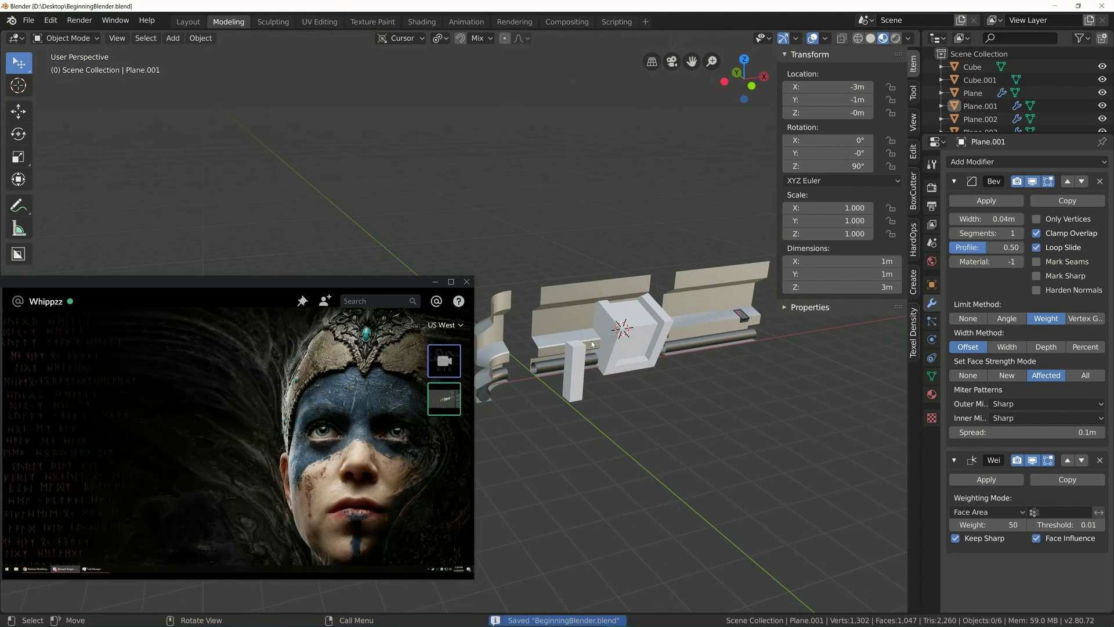
- Minimise the Discord call window and bring up its taskbar preview
left_click(434, 282)
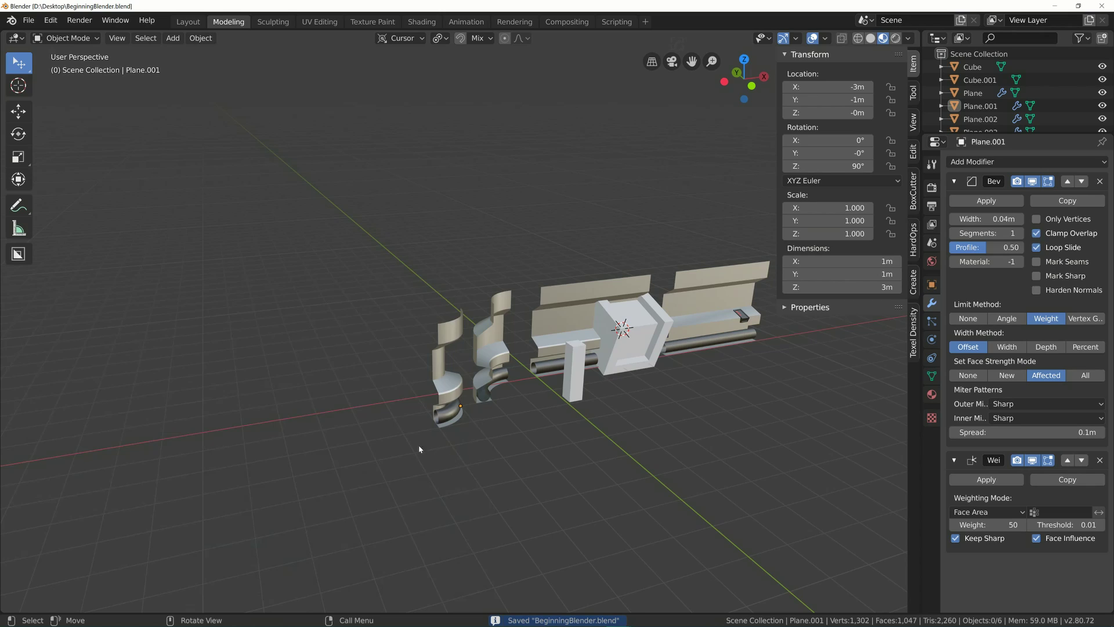
mouse_move(559, 625)
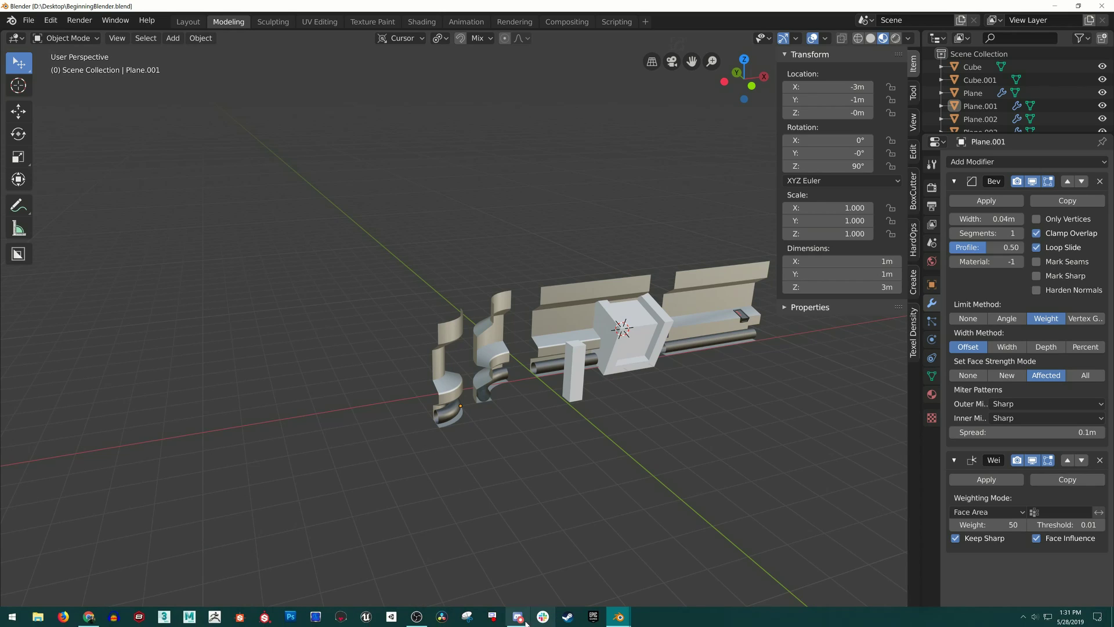
mouse_move(522, 621)
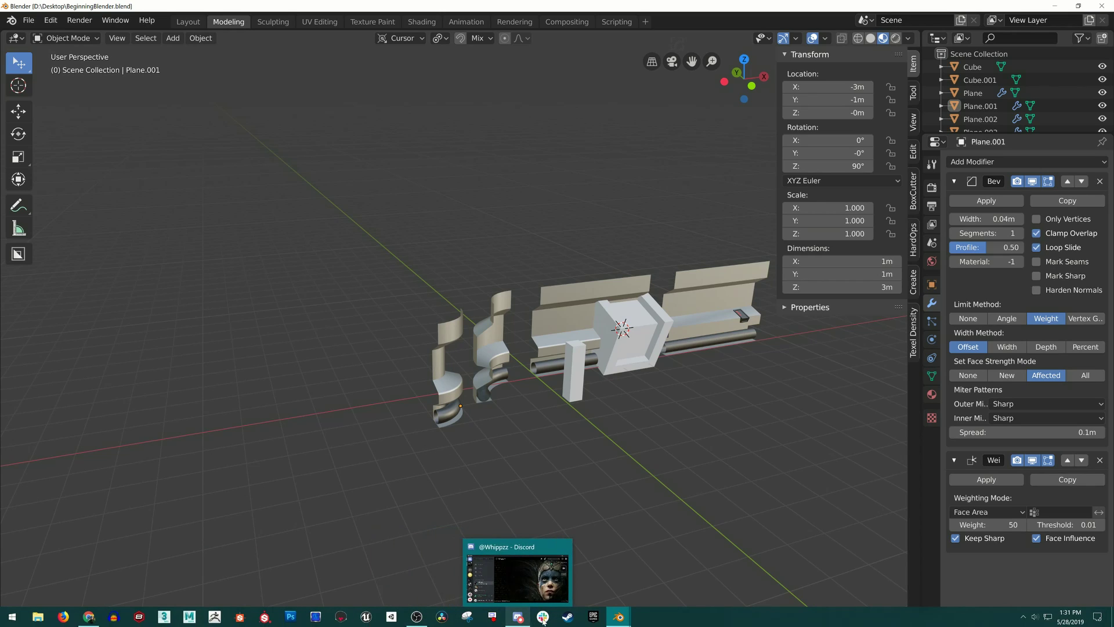